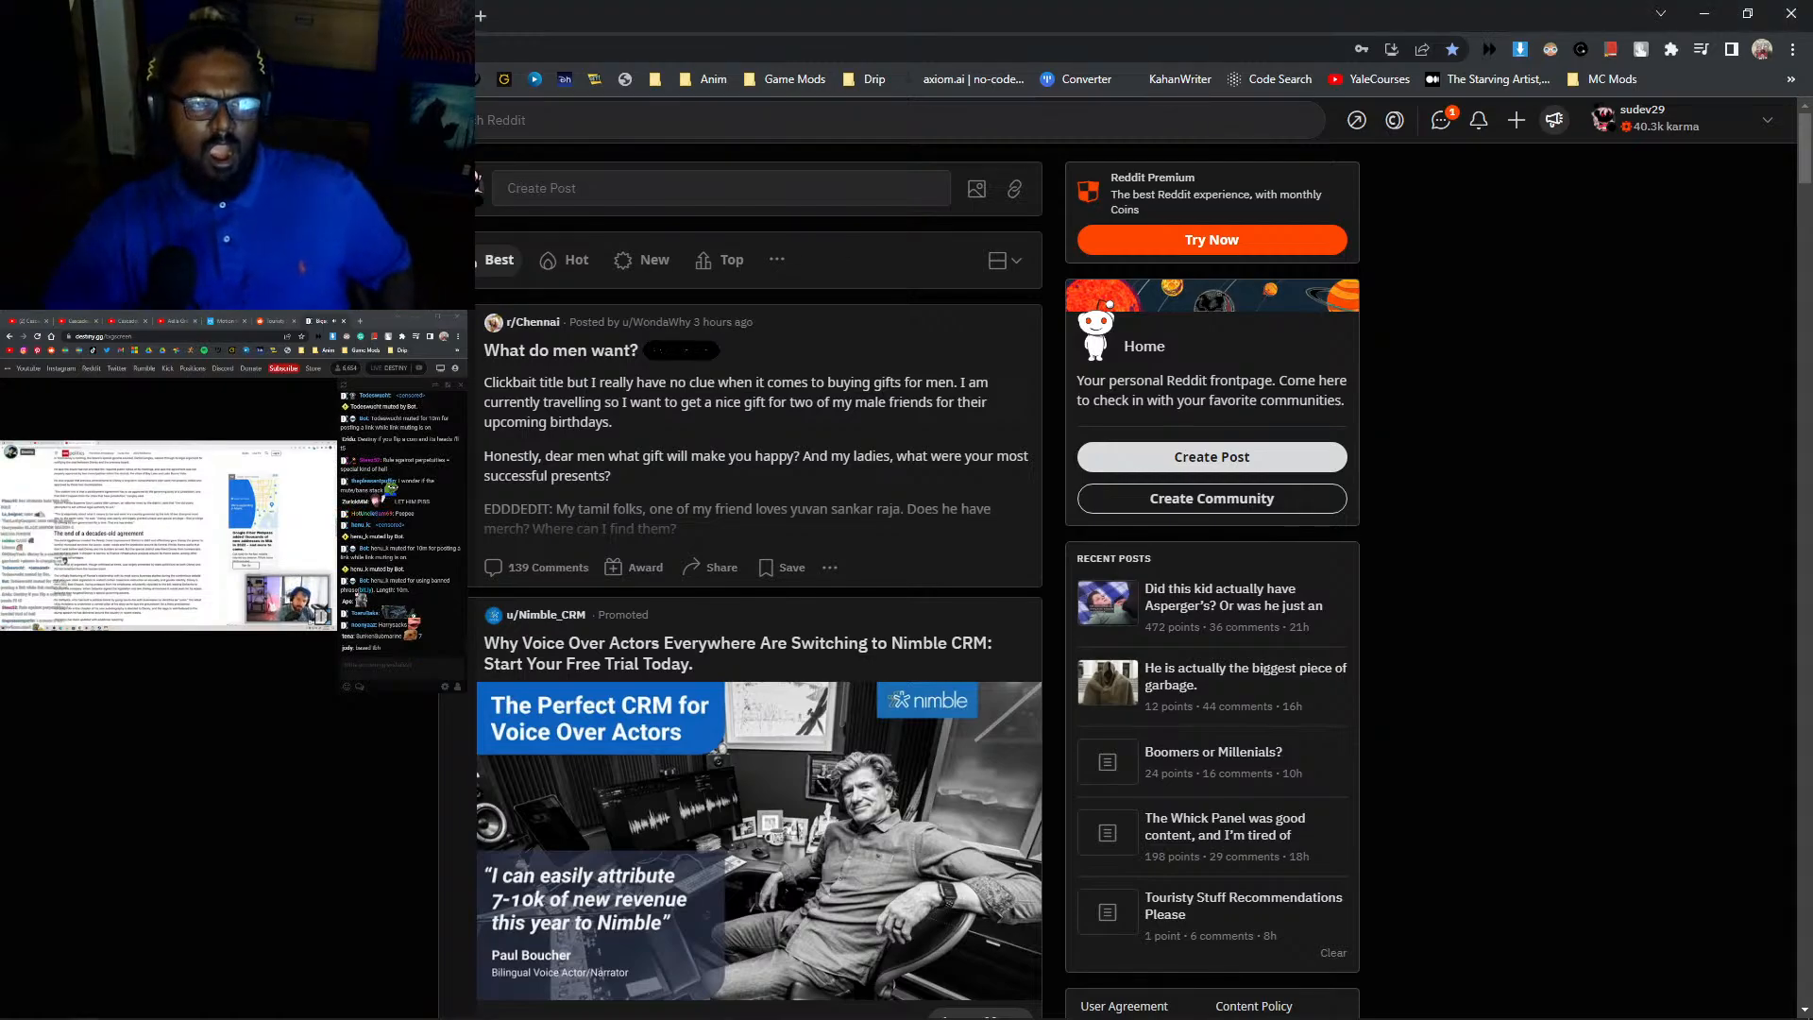
# - Examine the complete "Your Rankings" list below the "If you could have one but not the other" comparison
pyautogui.hotkey('ctrl', 'Tab')
pyautogui.scroll(12, 899, 557)
pyautogui.scroll(9, 899, 557)
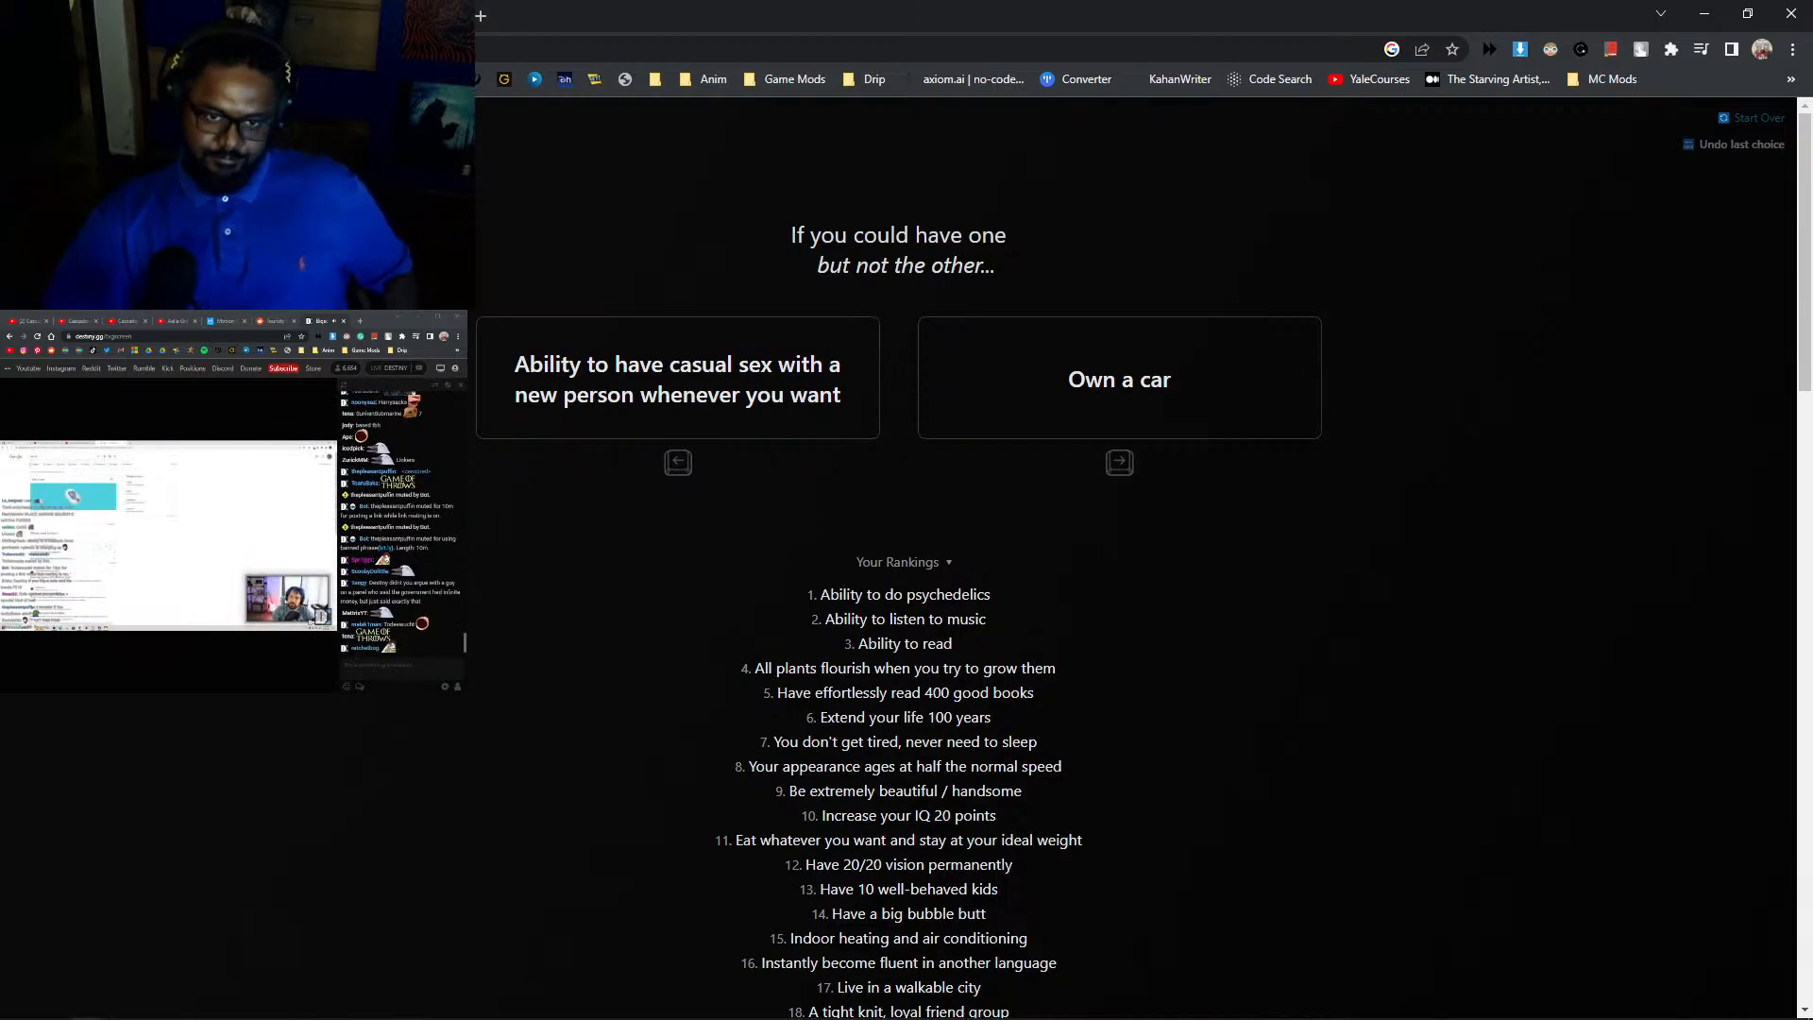
pyautogui.scroll(-16, 899, 557)
pyautogui.scroll(-5, 898, 557)
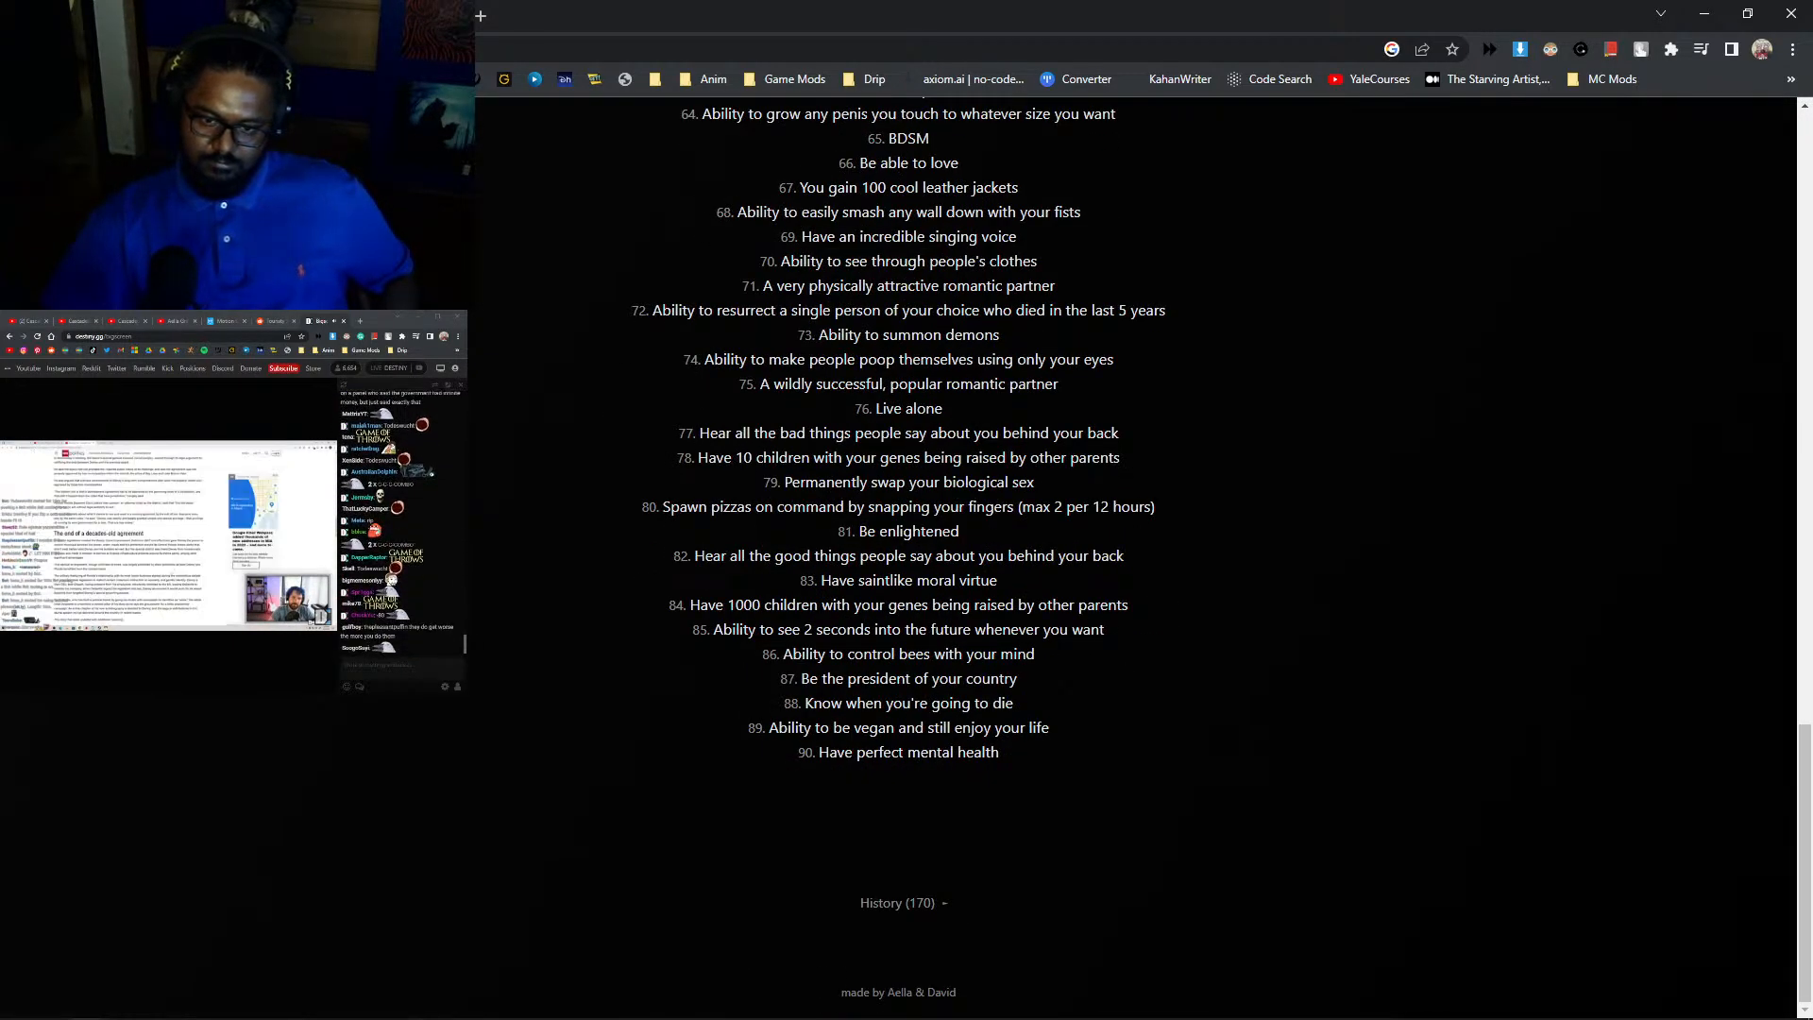
pyautogui.scroll(20, 899, 558)
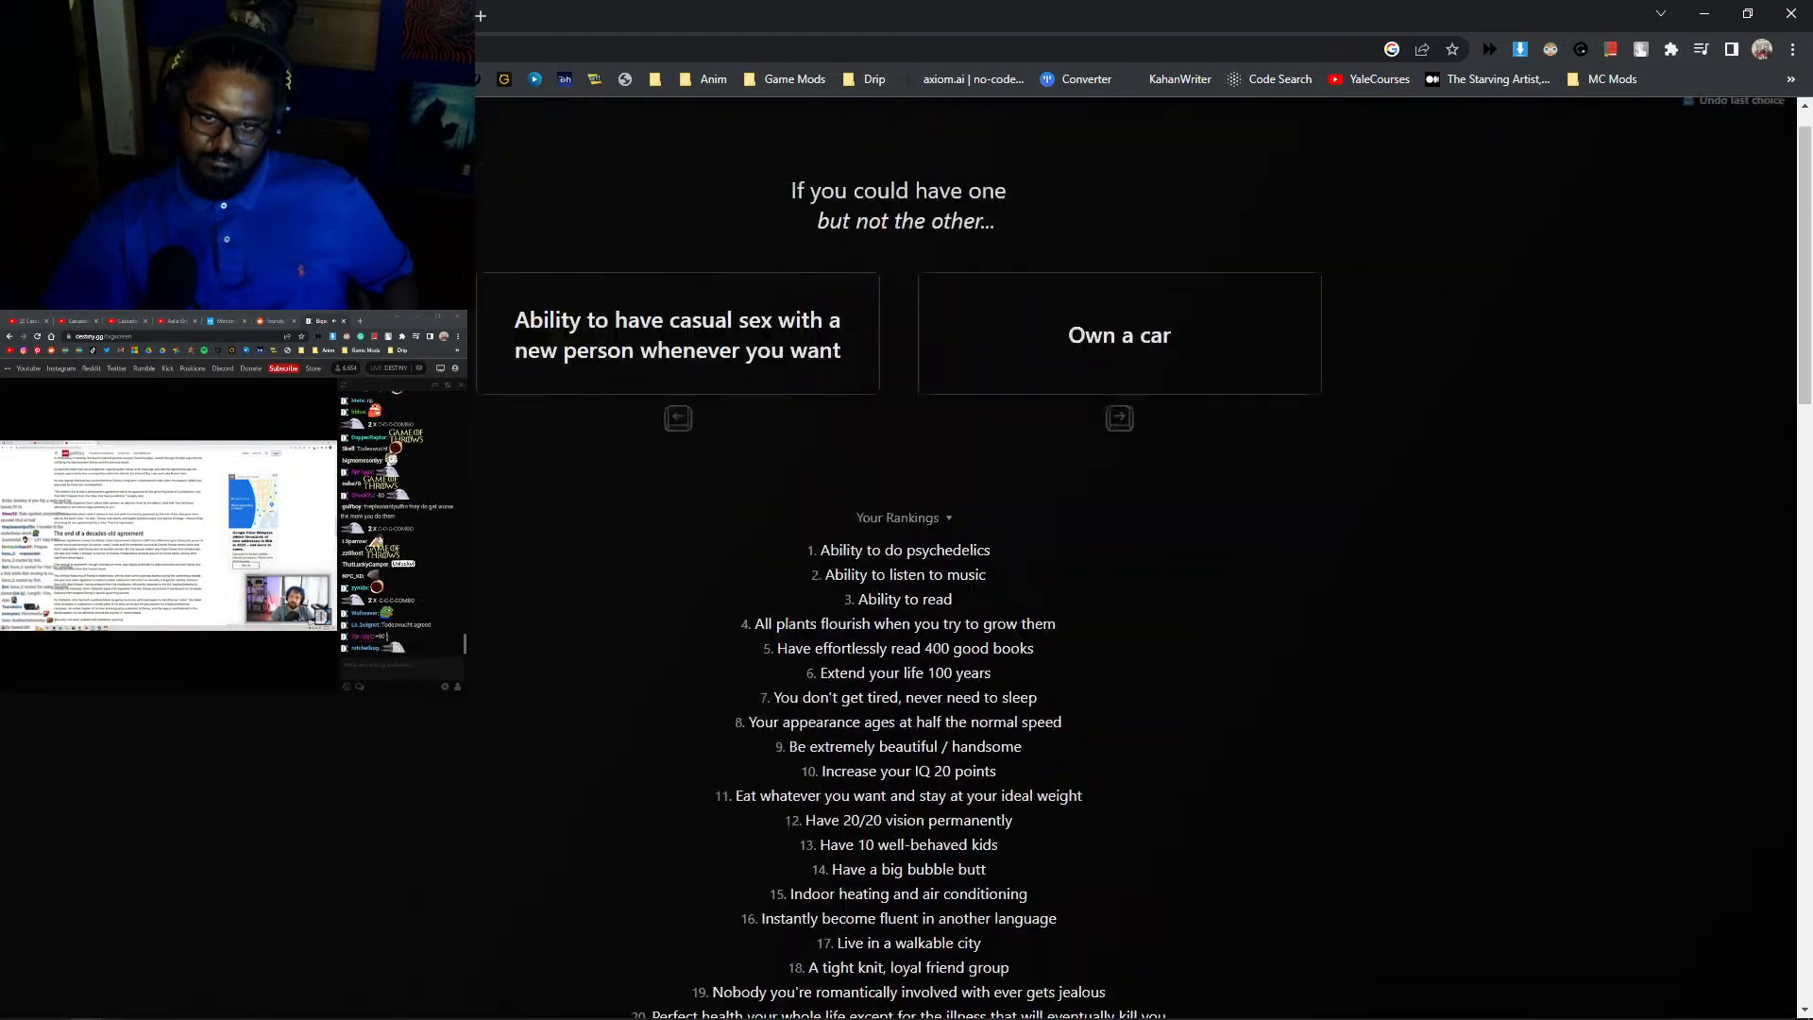
pyautogui.scroll(-8, 898, 557)
pyautogui.scroll(-10, 899, 557)
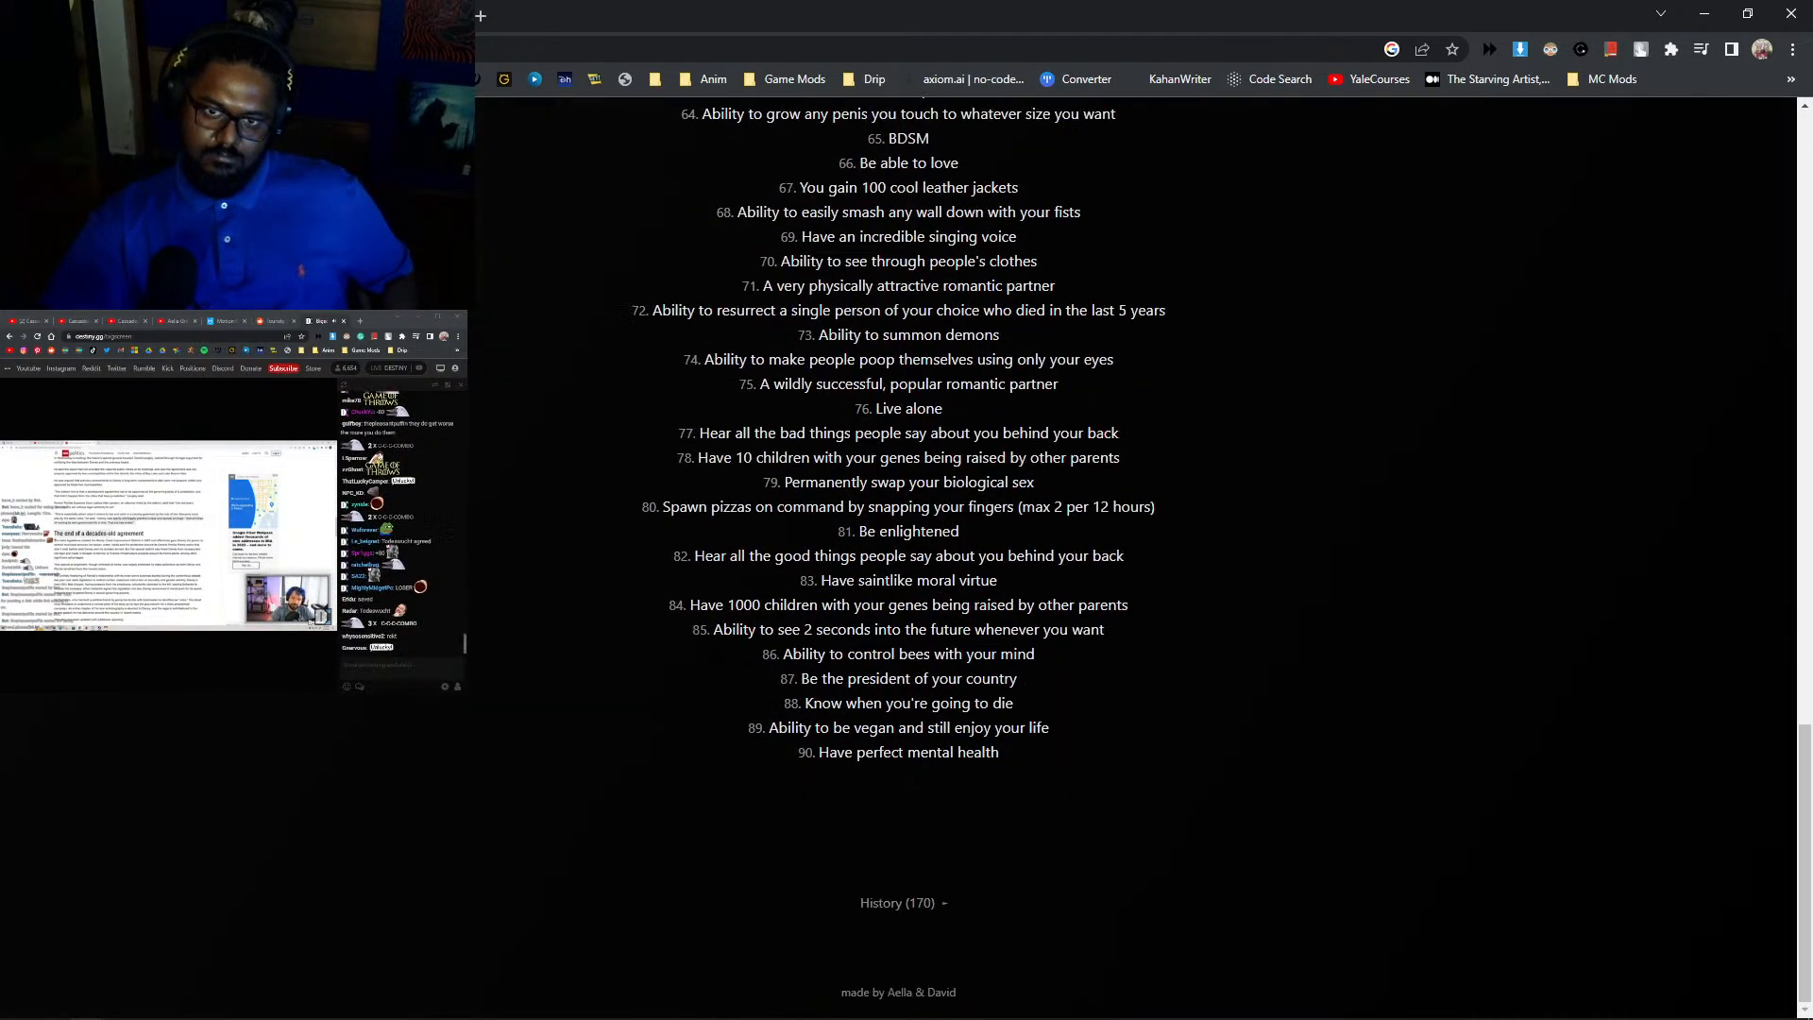
pyautogui.scroll(20, 899, 557)
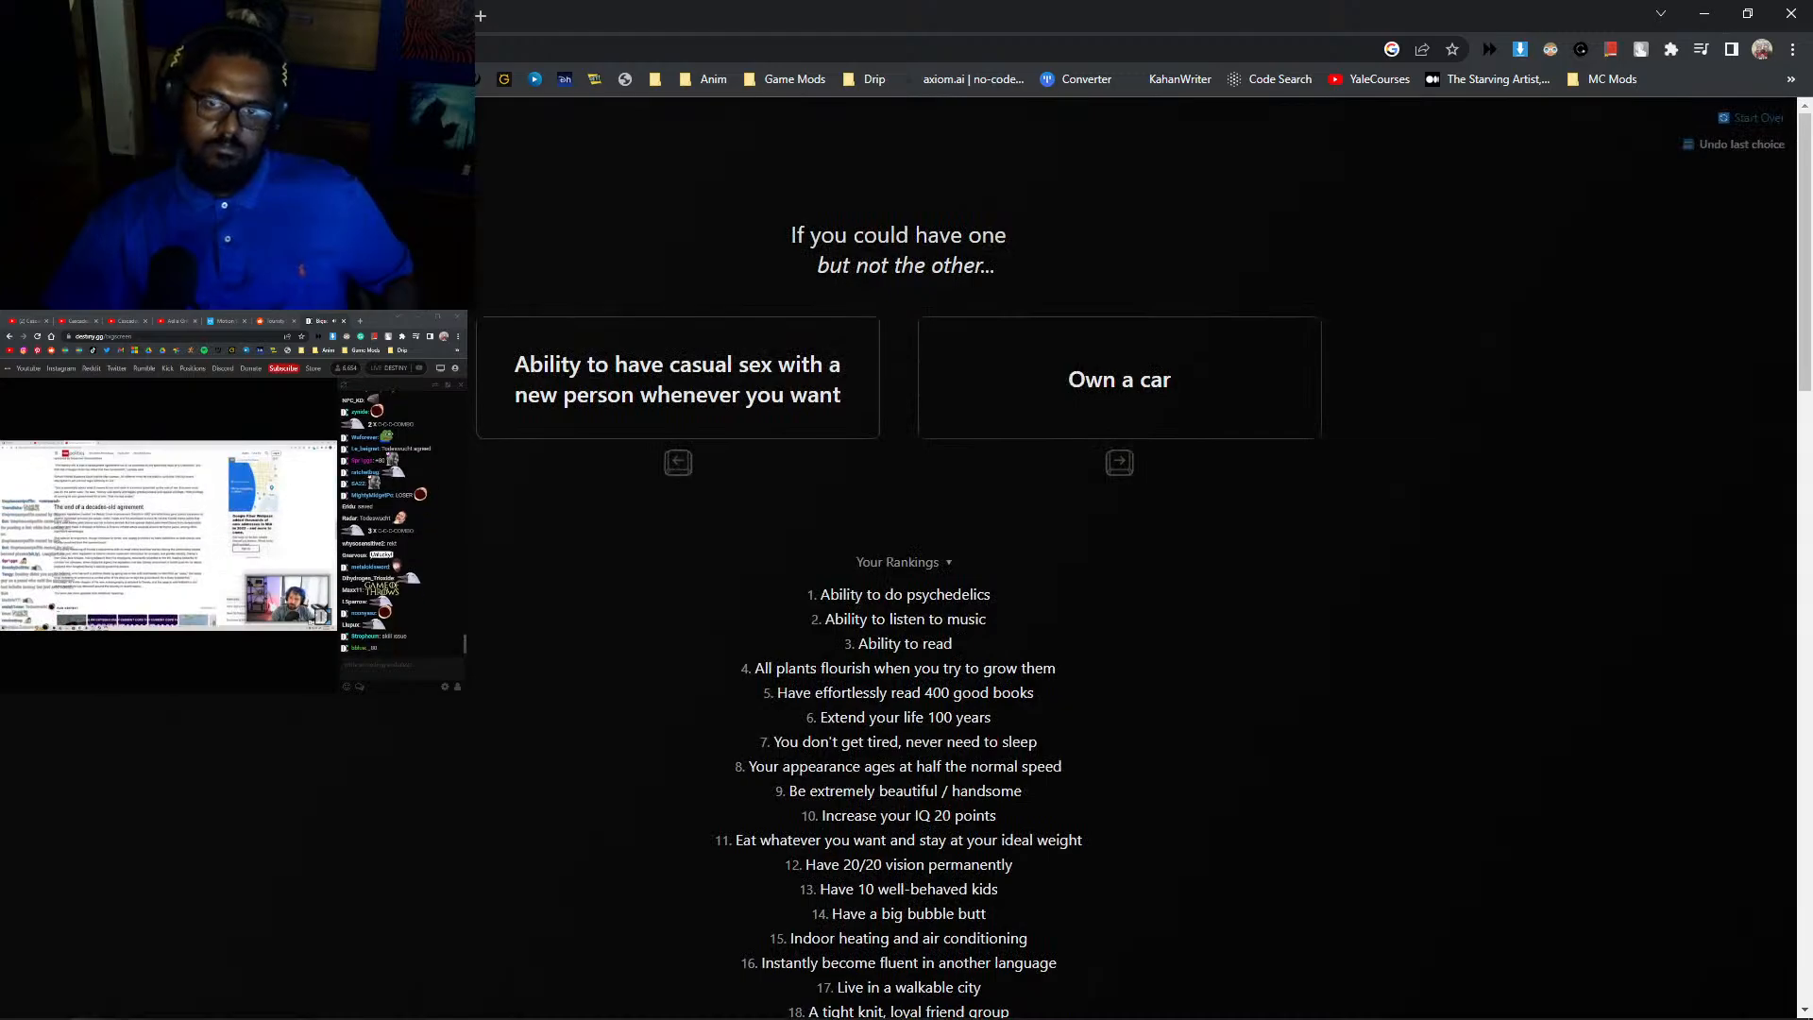
# - Switch to Instagram, expand the first post's caption and browse the posts further down the feed
pyautogui.hotkey('ctrl', 'Tab')
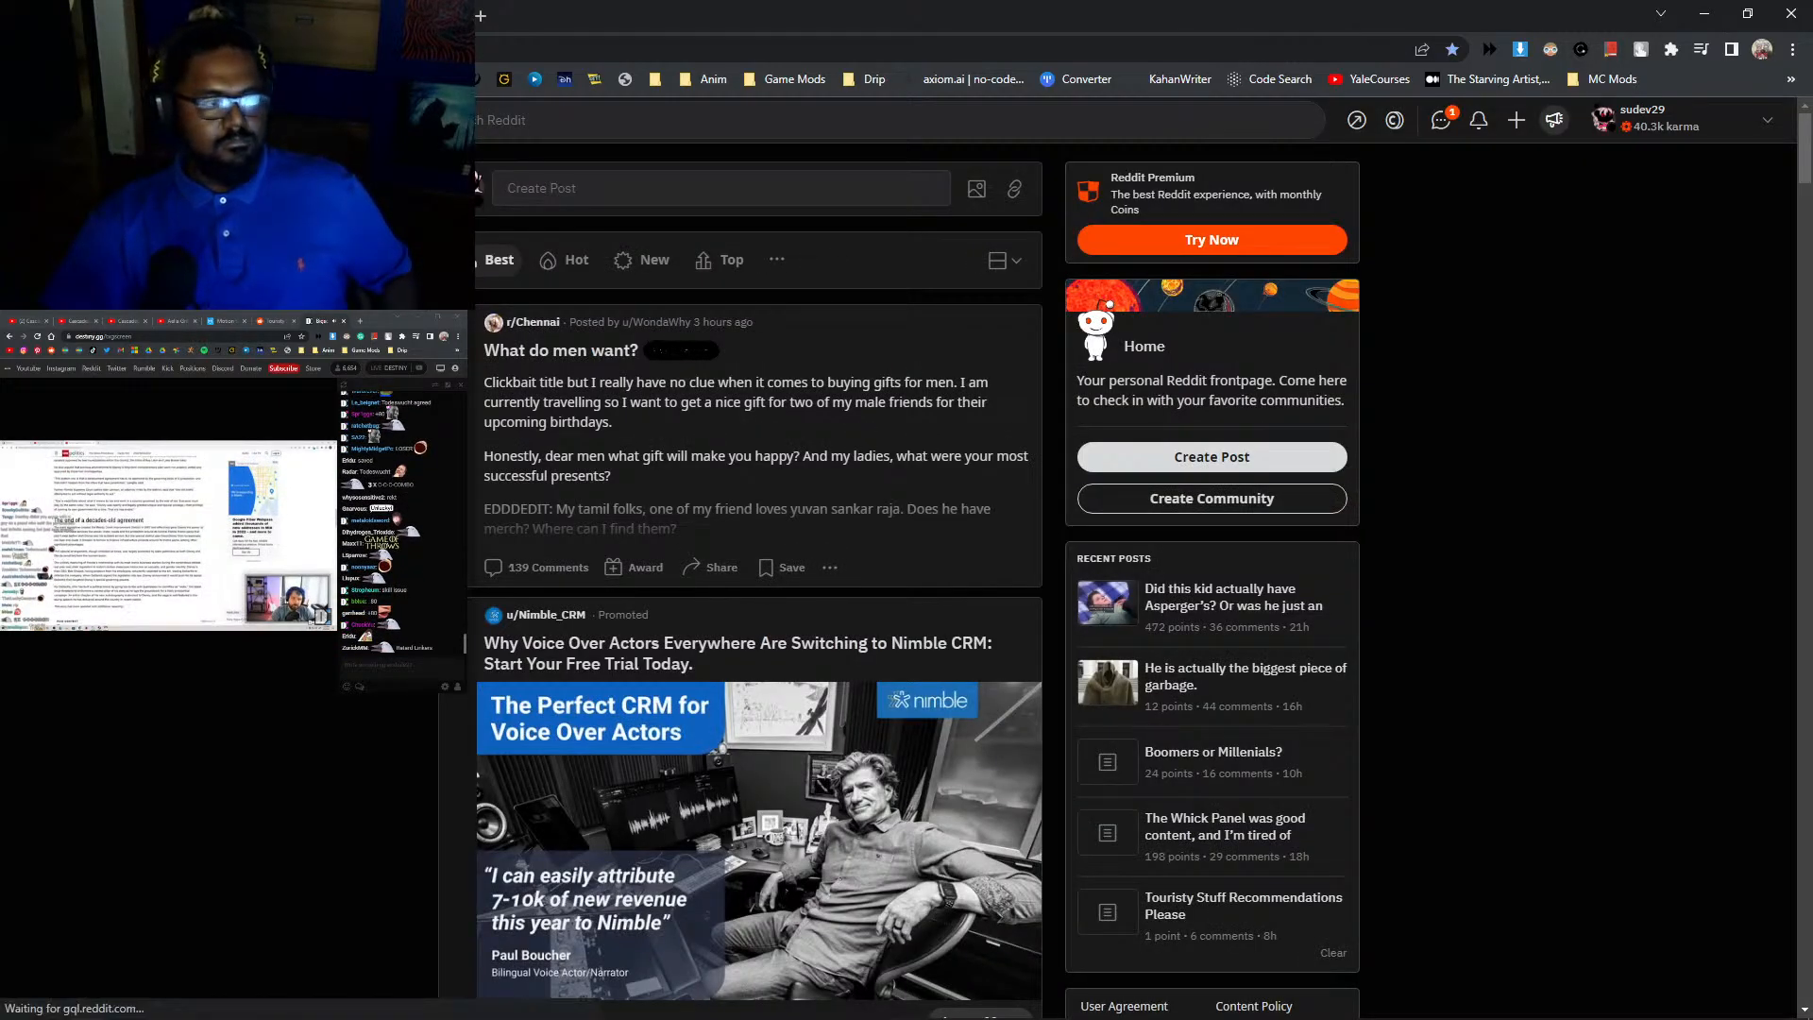
pyautogui.hotkey('ctrl', 'Tab')
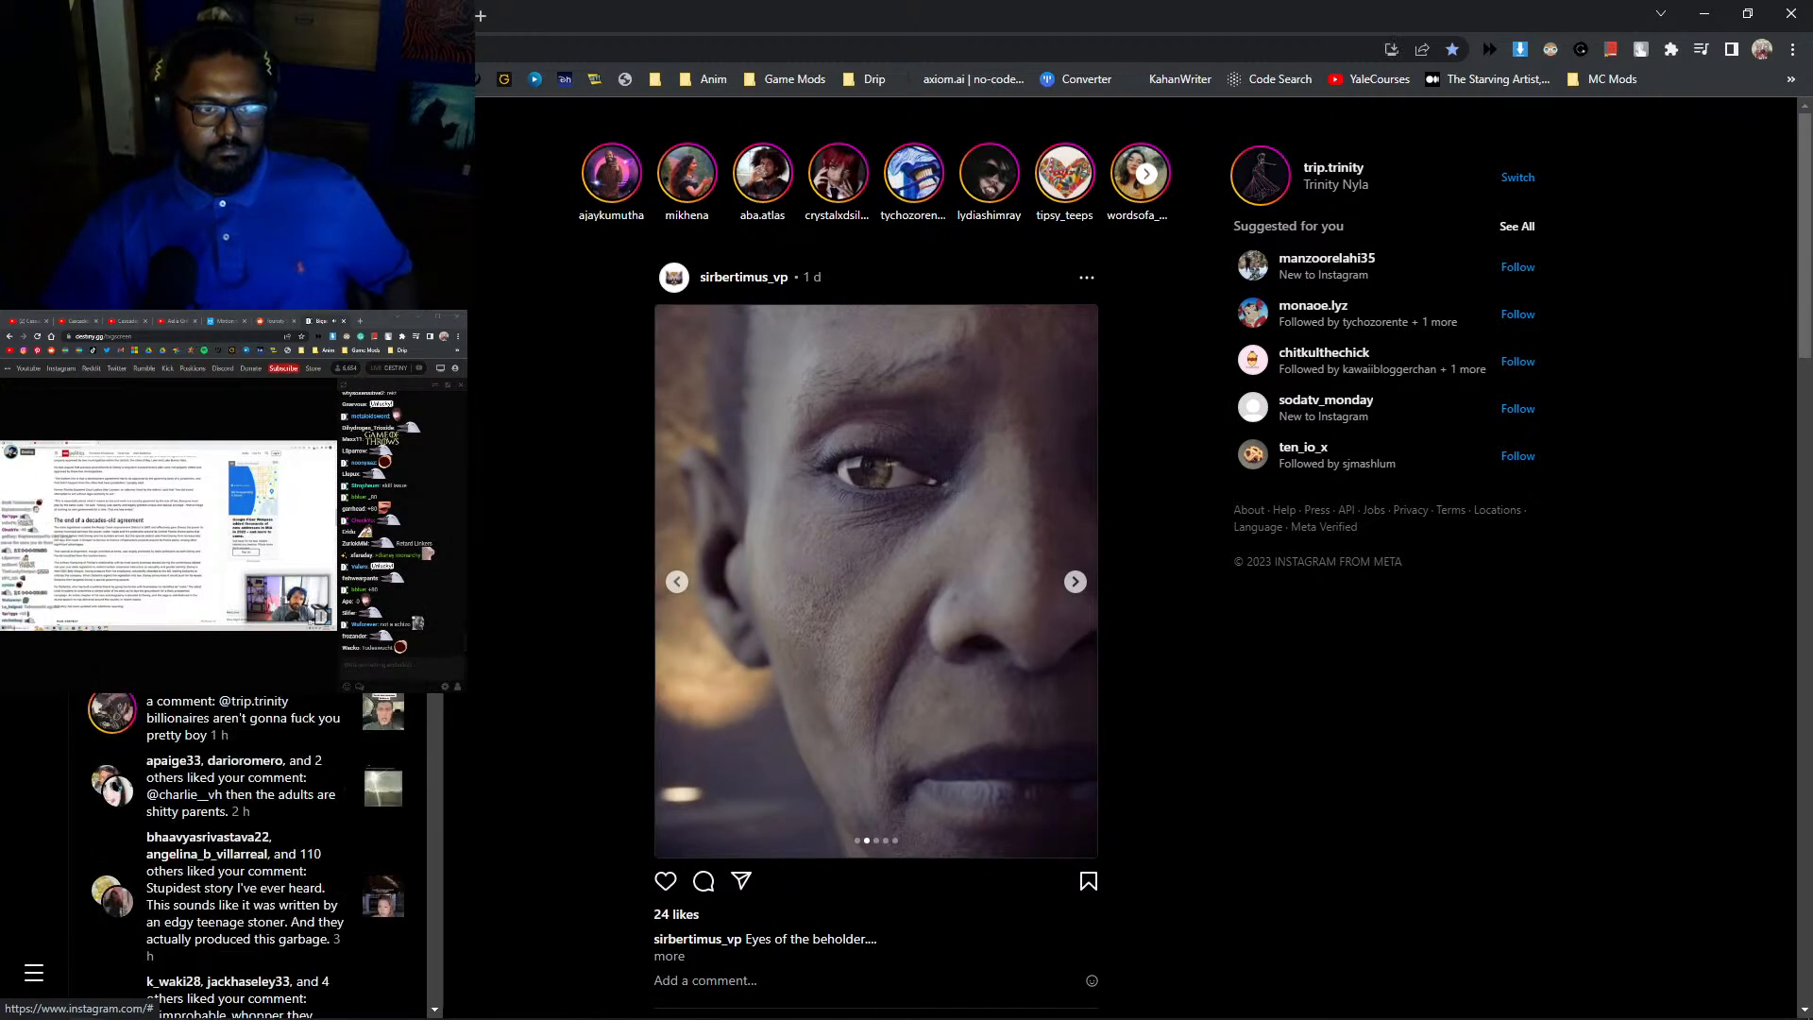
pyautogui.click(500, 378)
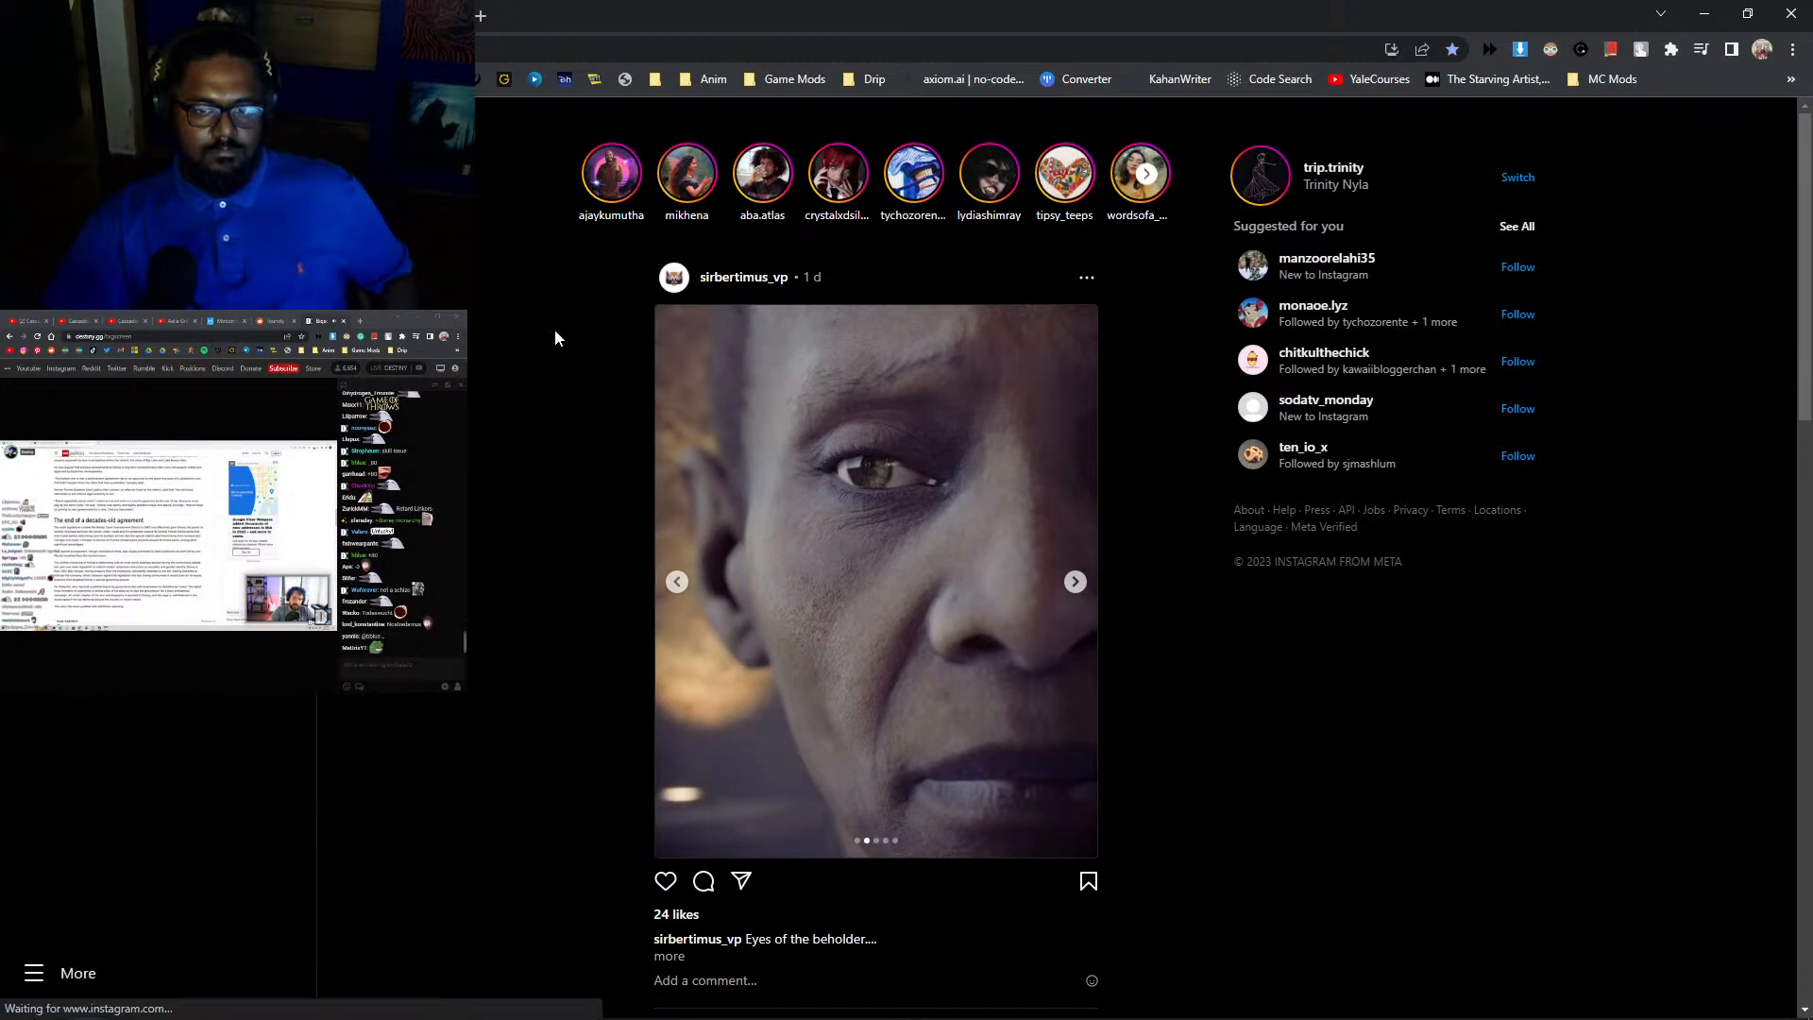
pyautogui.click(669, 957)
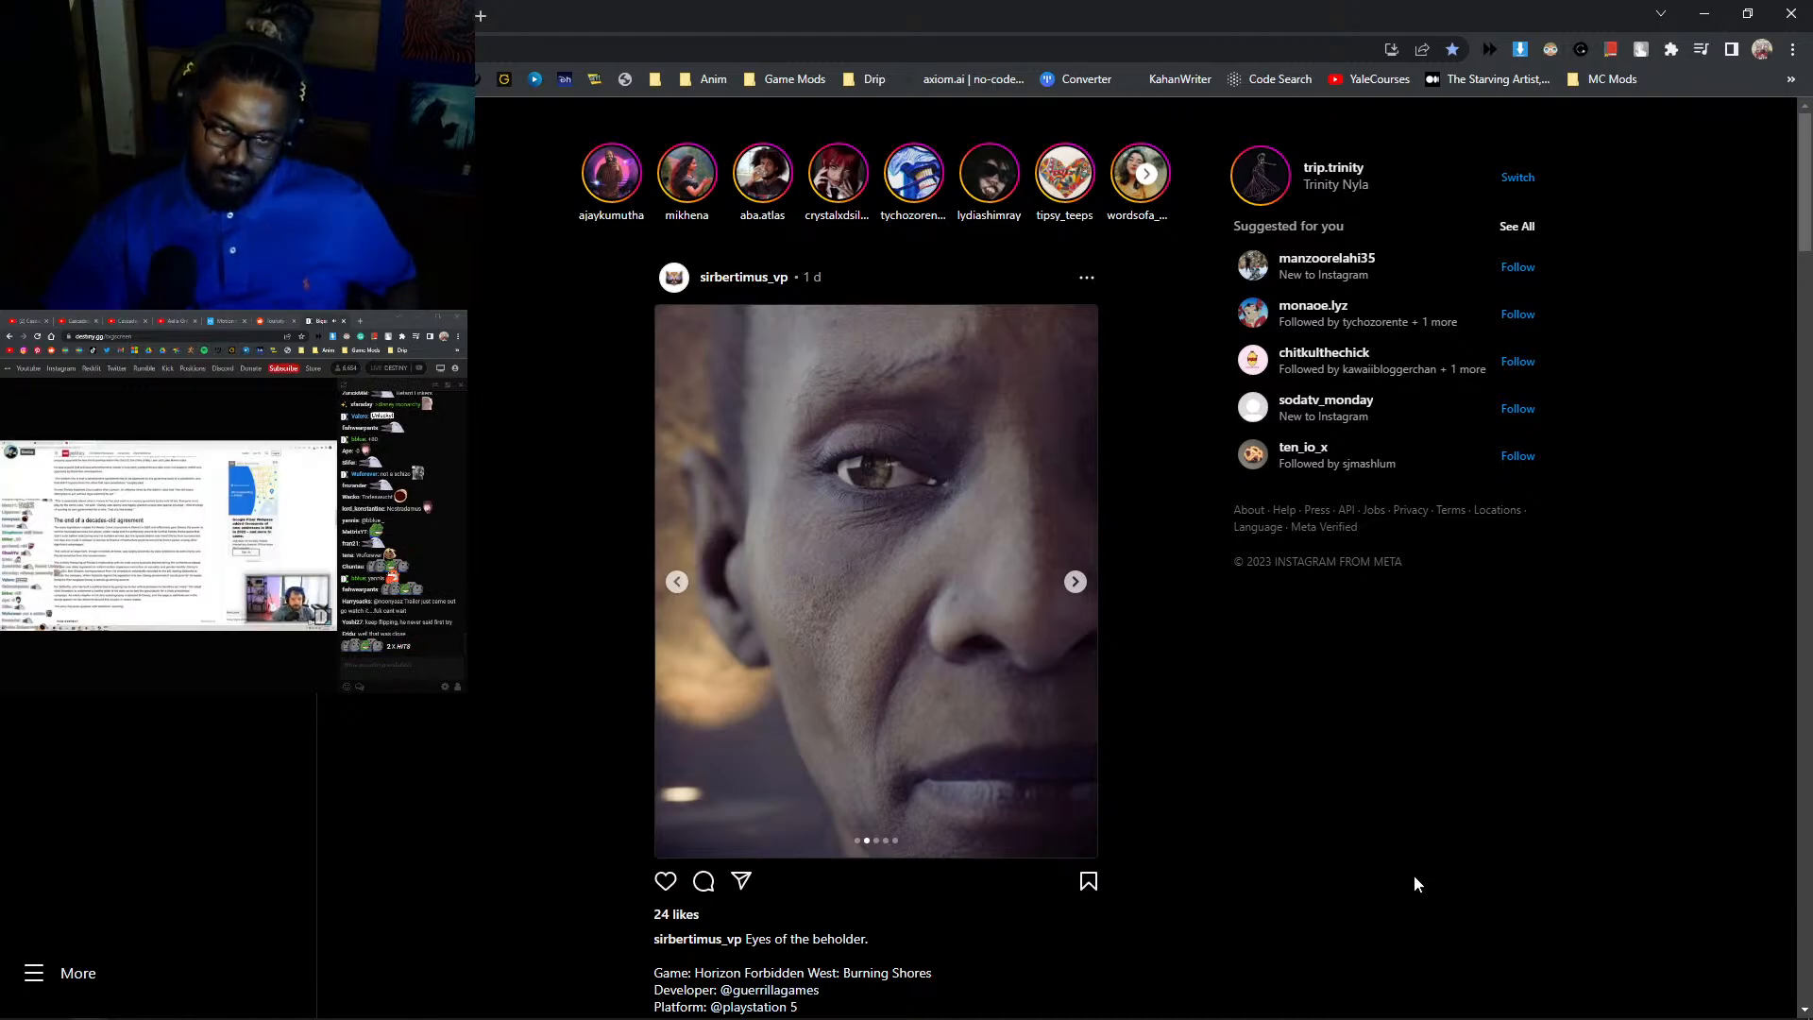
pyautogui.scroll(-10, 1414, 883)
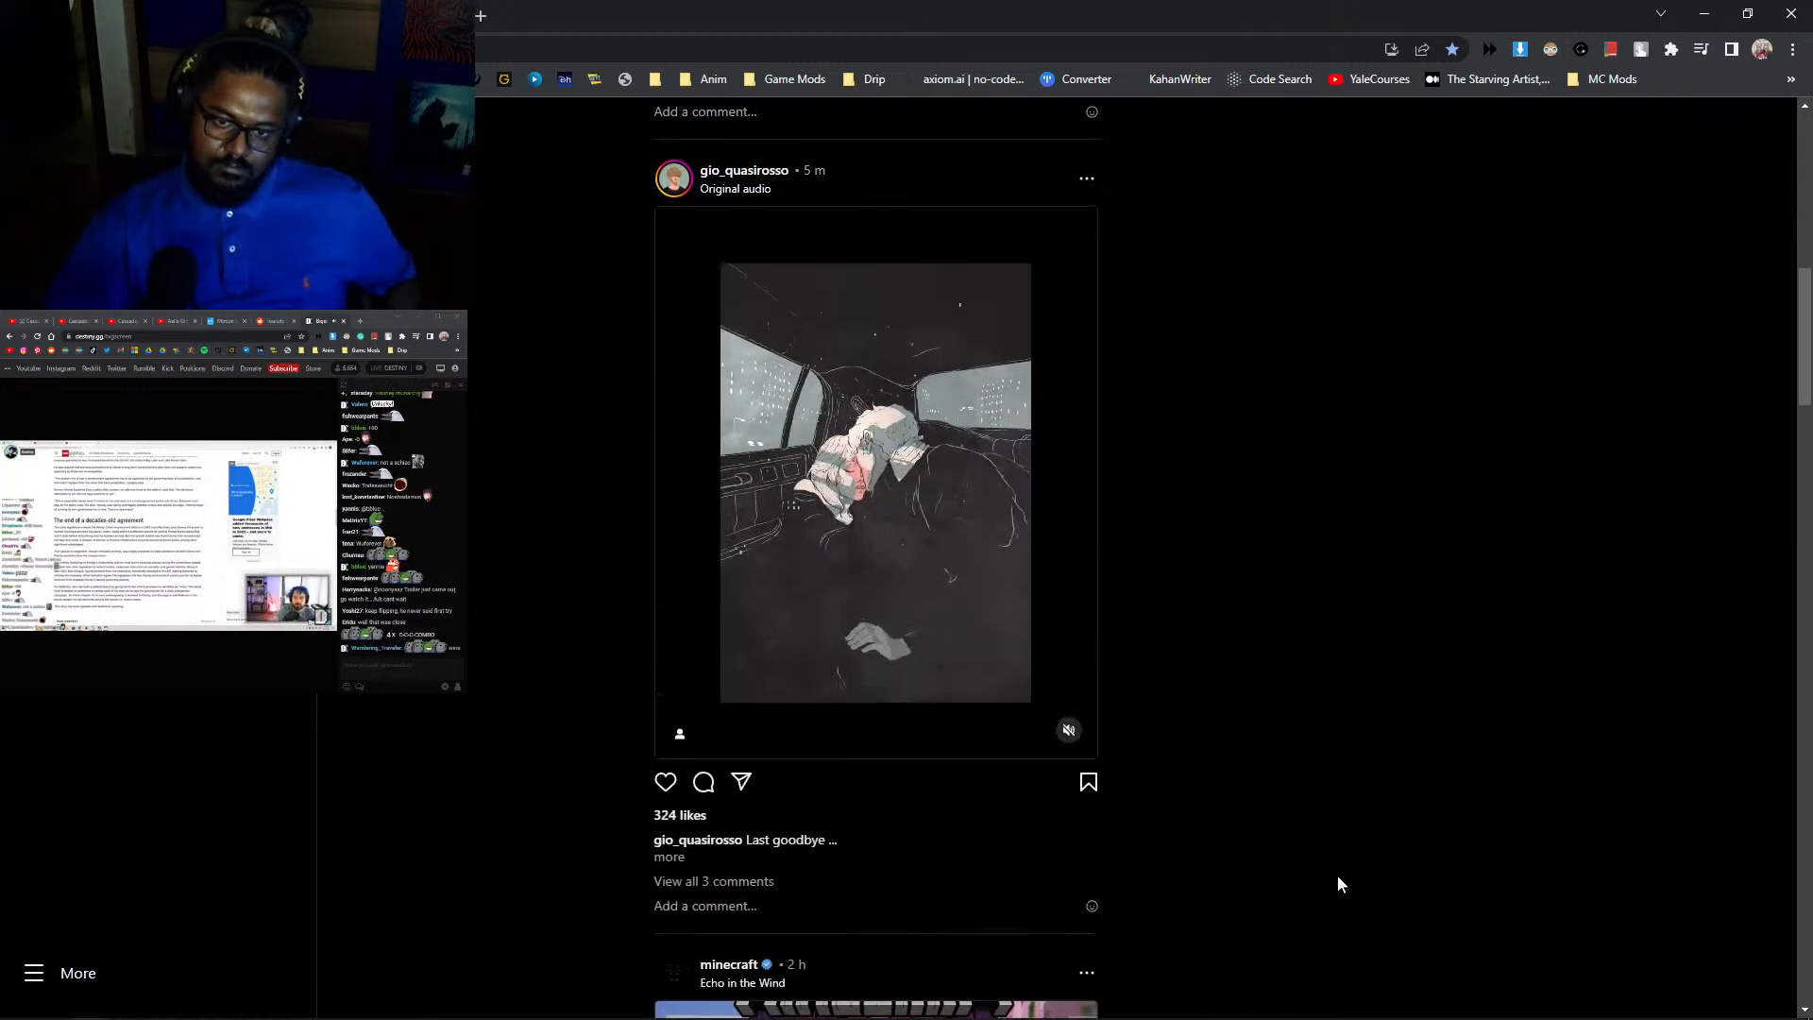
pyautogui.scroll(-7, 1337, 874)
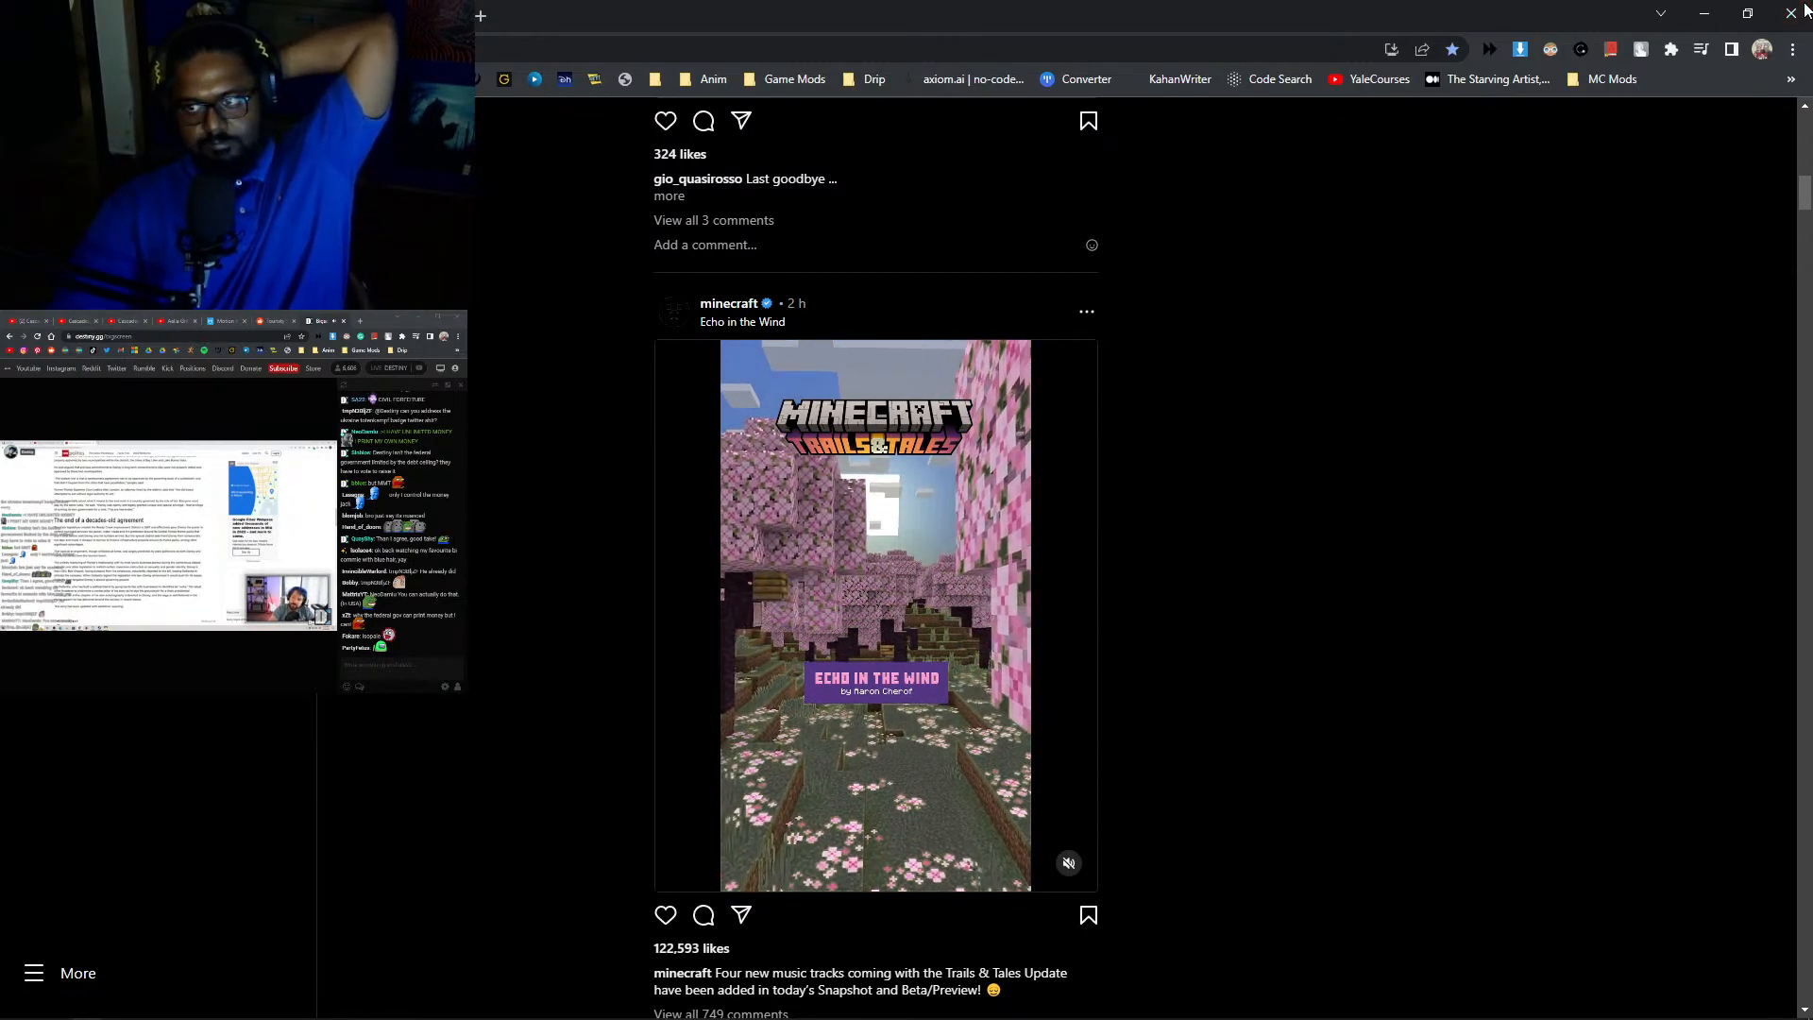
# - Switch to Cascadeur and inspect the standing female character up close and from a distance
pyautogui.hotkey('alt', 'Tab')
pyautogui.scroll(-5, 711, 577)
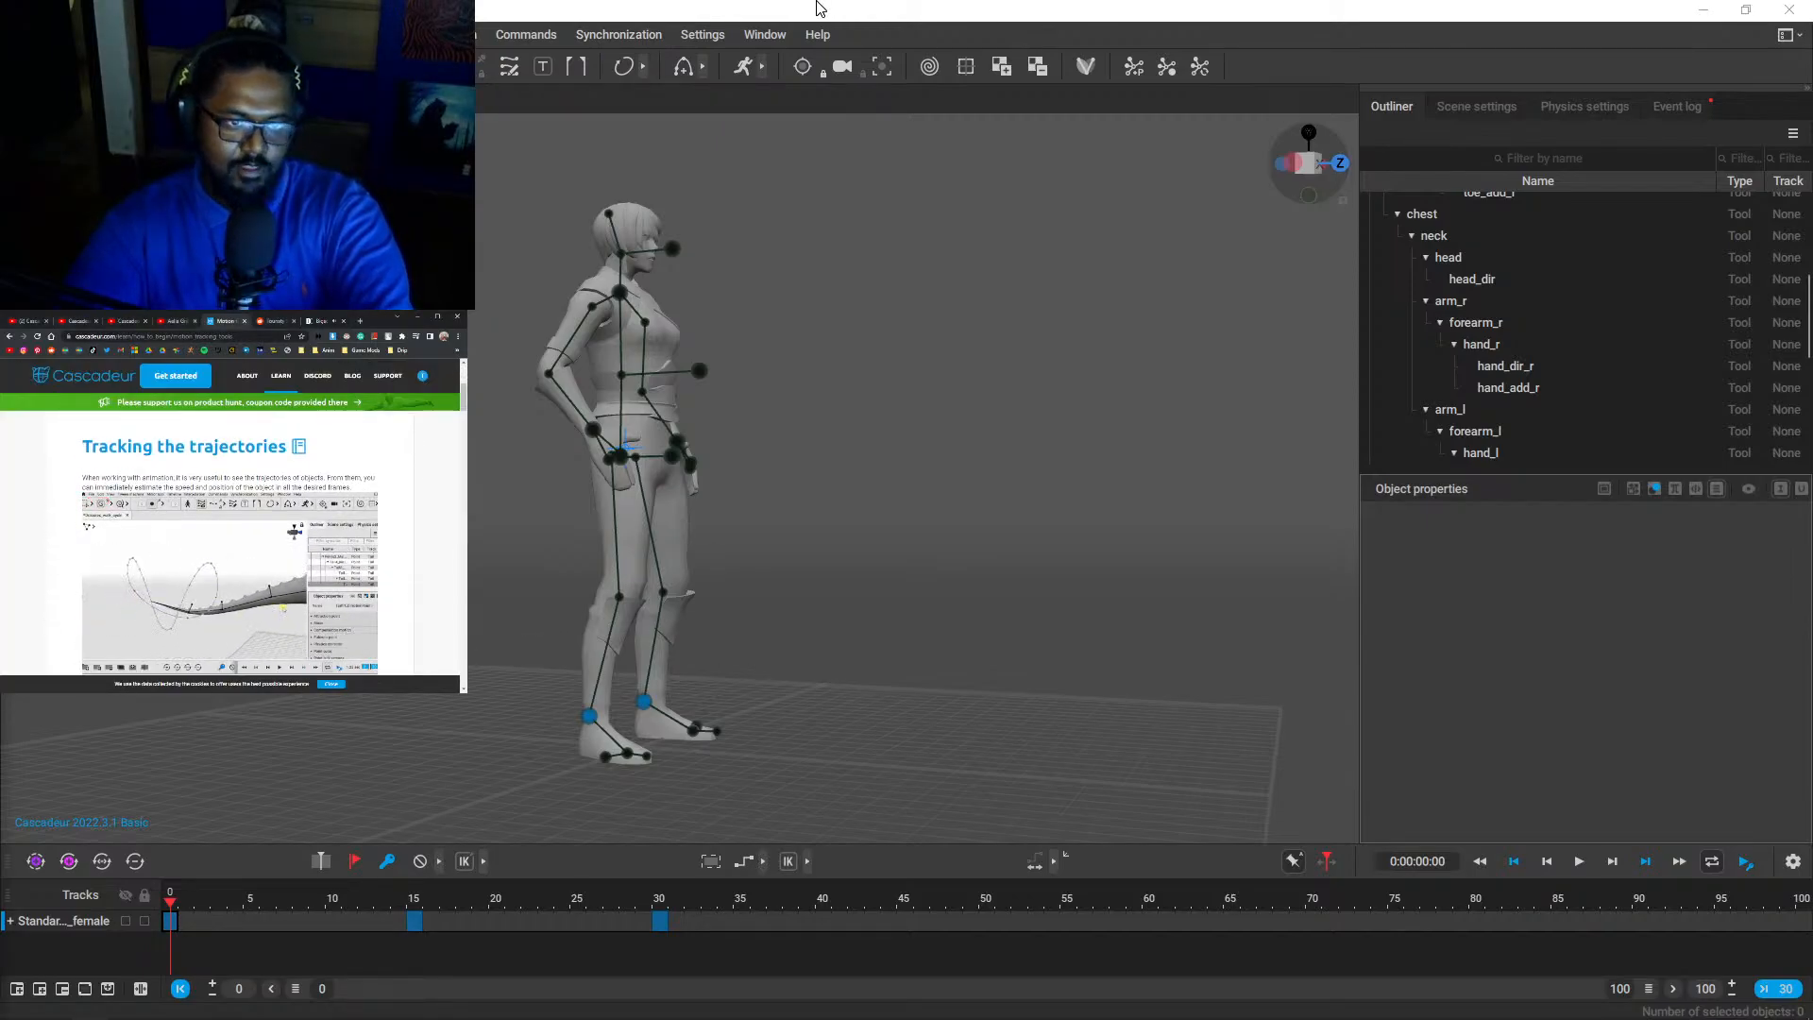
pyautogui.scroll(4, 802, 451)
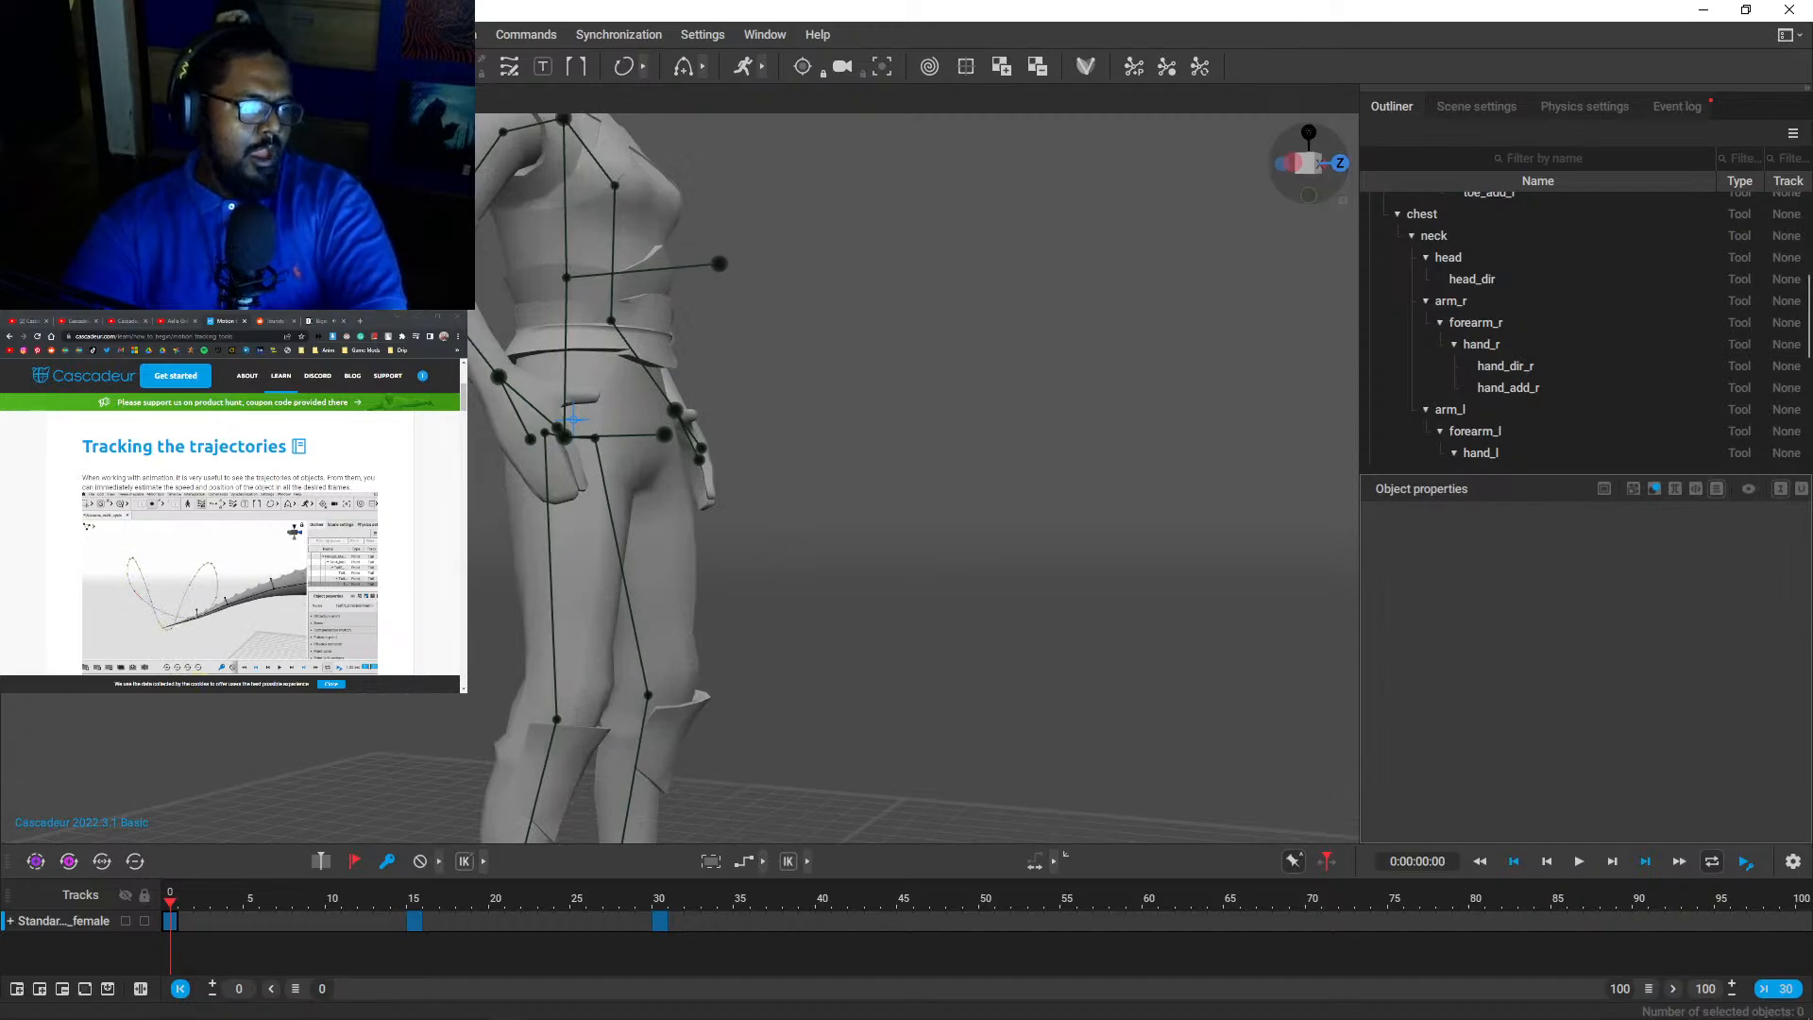
pyautogui.scroll(-6, 665, 421)
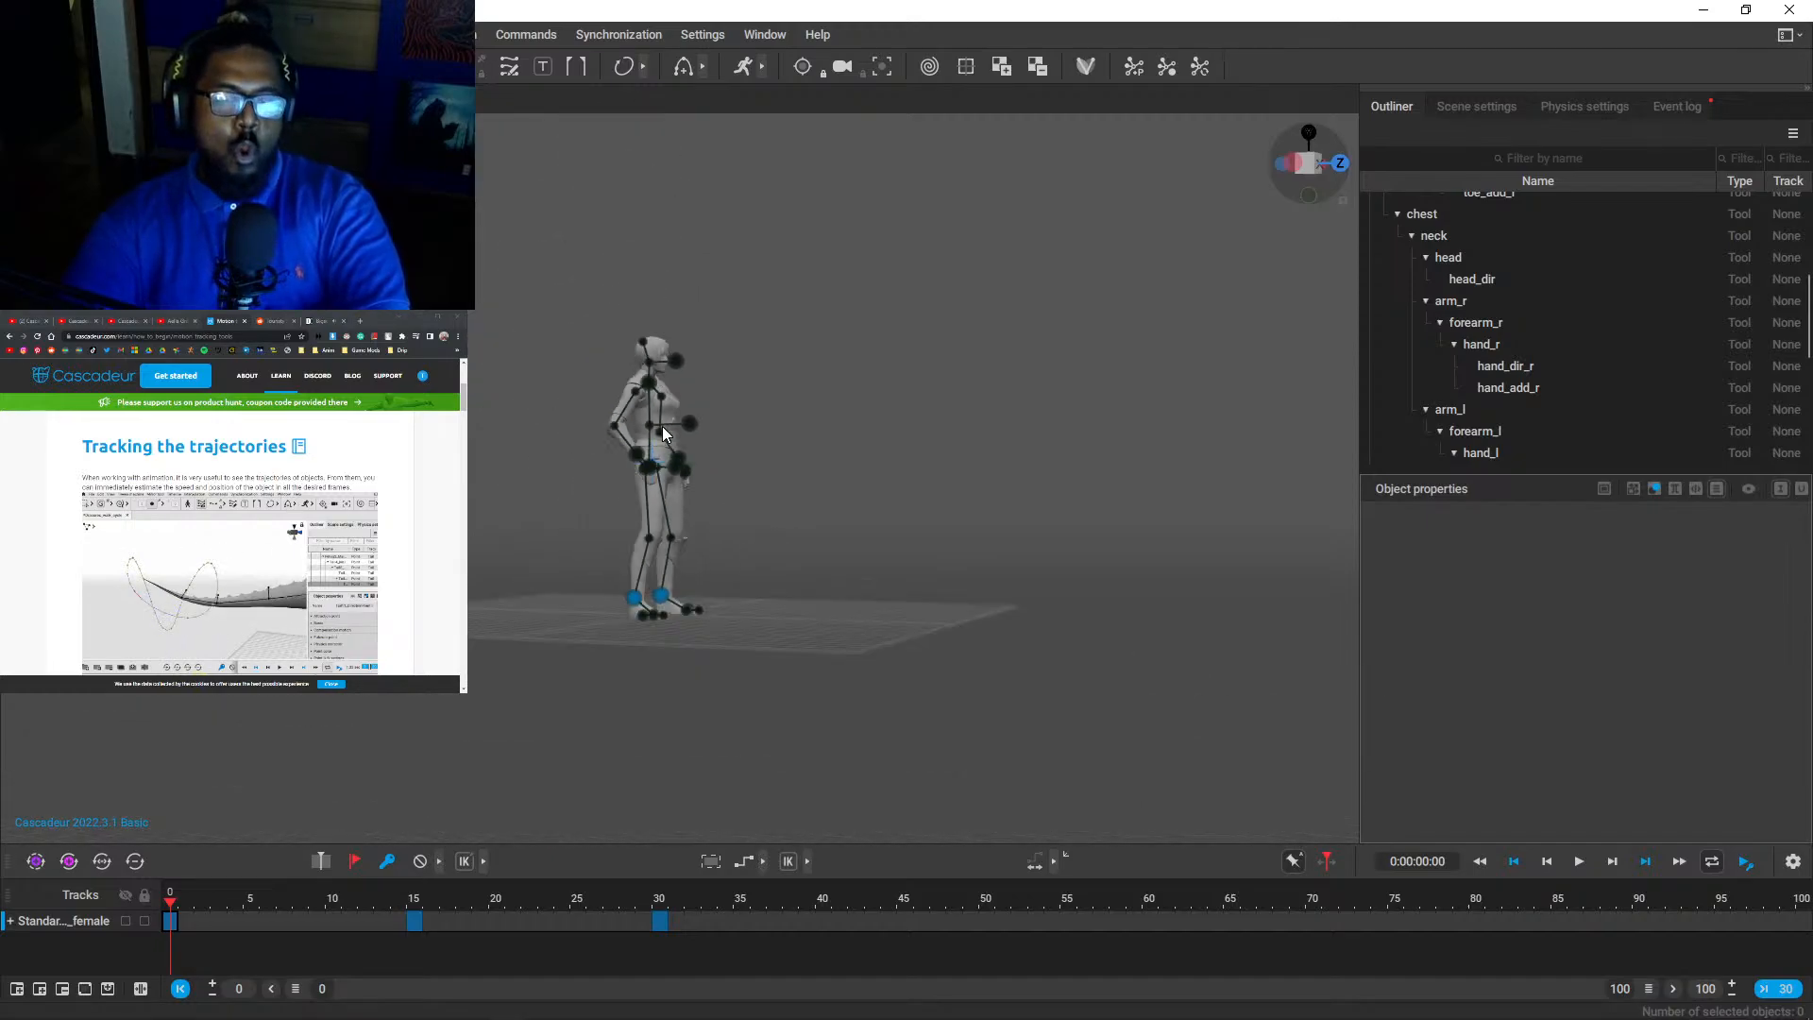
pyautogui.scroll(5, 661, 427)
pyautogui.scroll(-5, 660, 427)
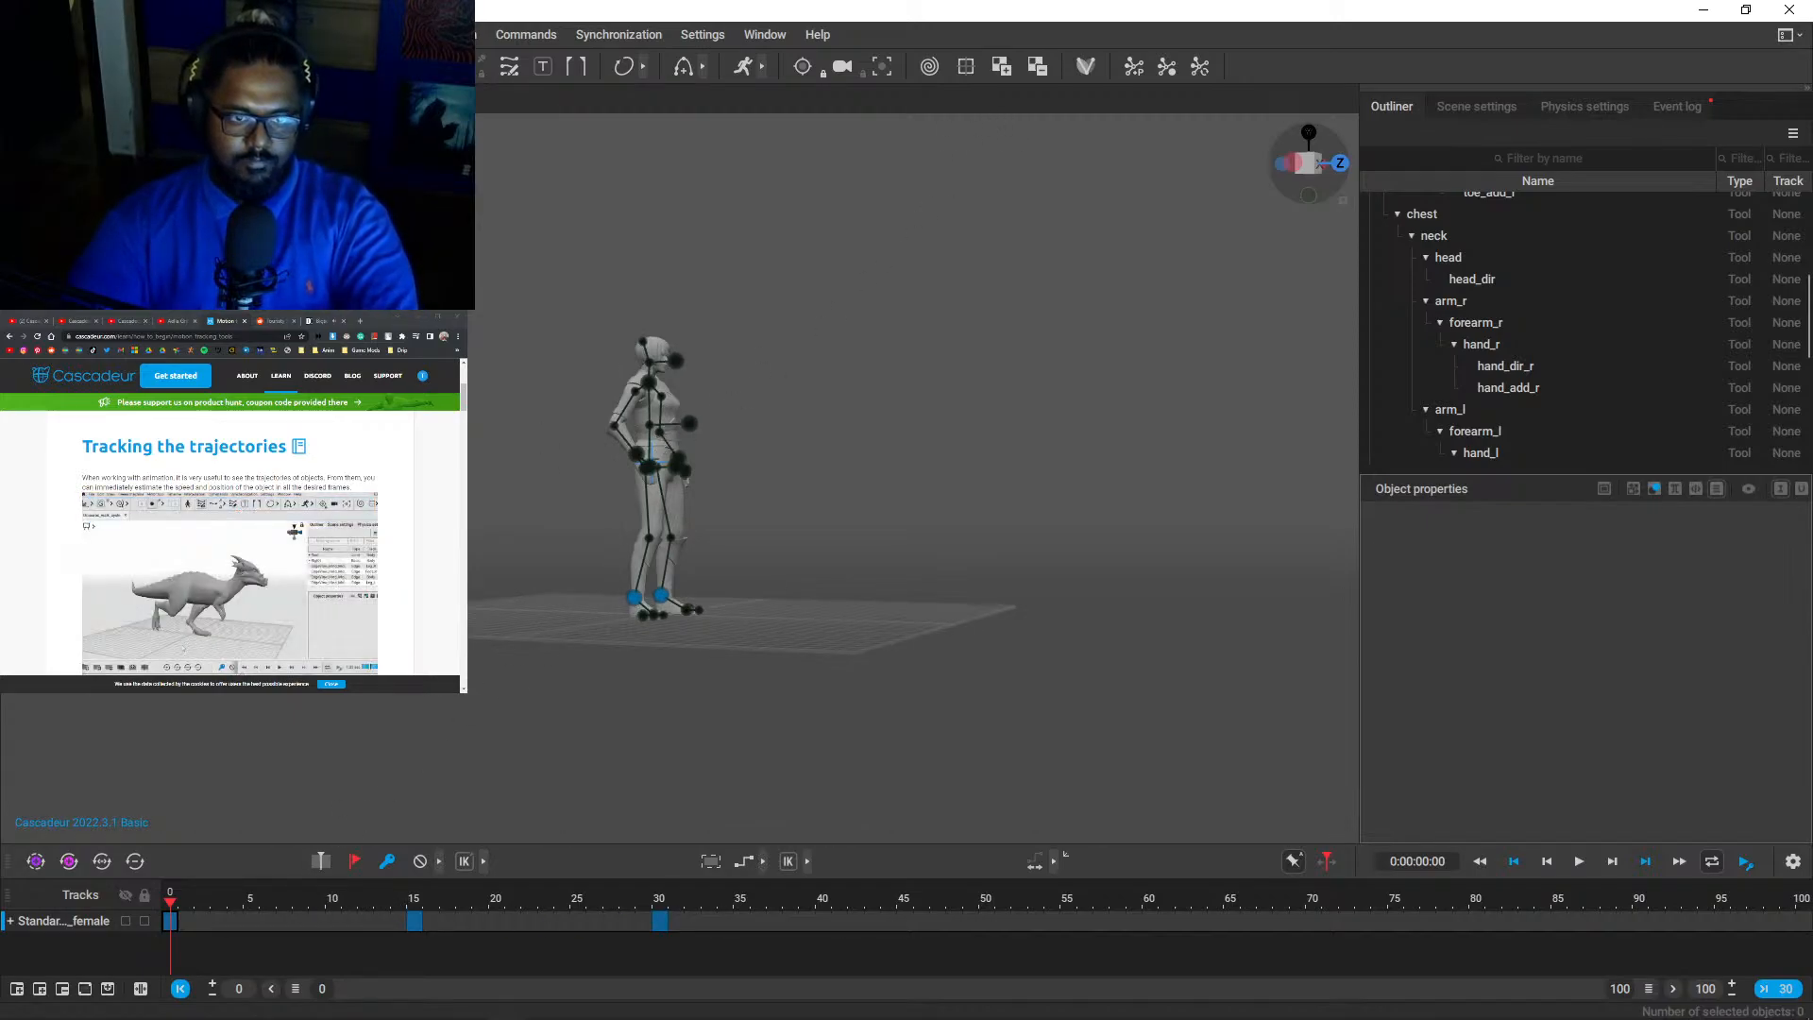
pyautogui.moveTo(172, 909)
pyautogui.mouseDown()
pyautogui.moveTo(552, 878)
pyautogui.moveTo(661, 892)
pyautogui.moveTo(170, 897)
pyautogui.mouseUp()
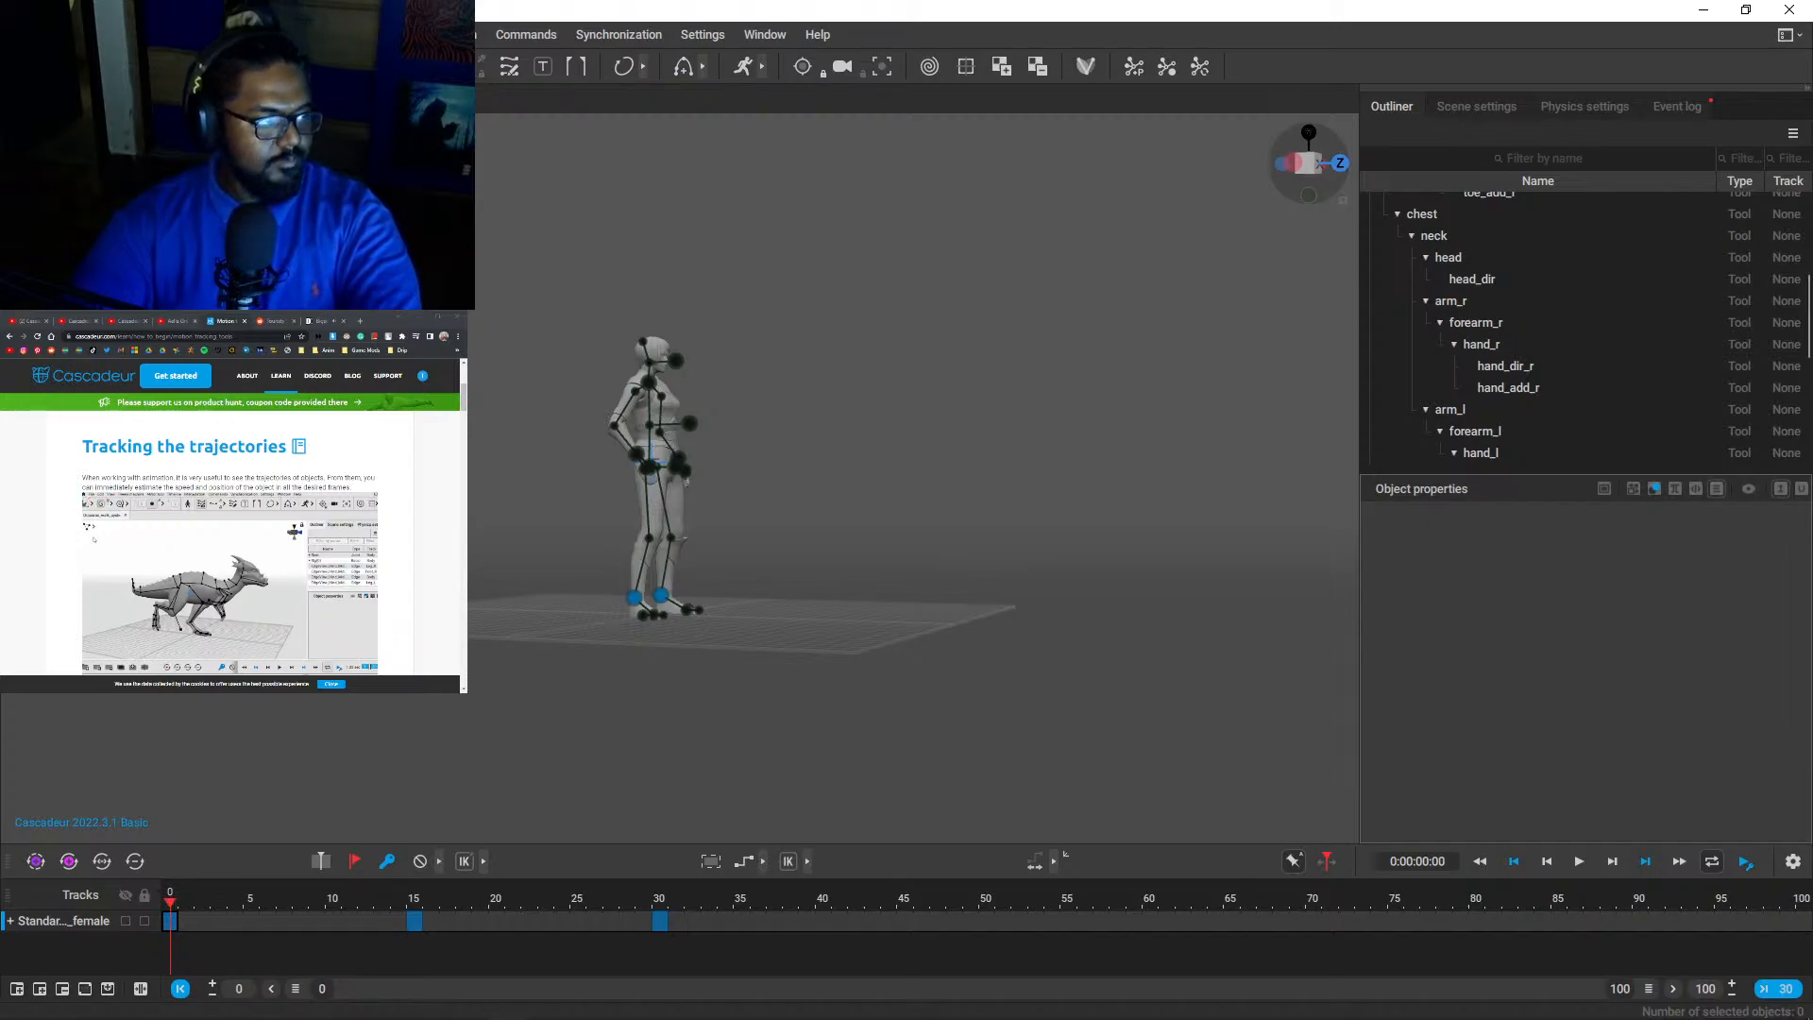
# - Open the Dracorex_walk_cycle sample scene, following the web tutorial on tracking trajectories
pyautogui.scroll(-1, 231, 542)
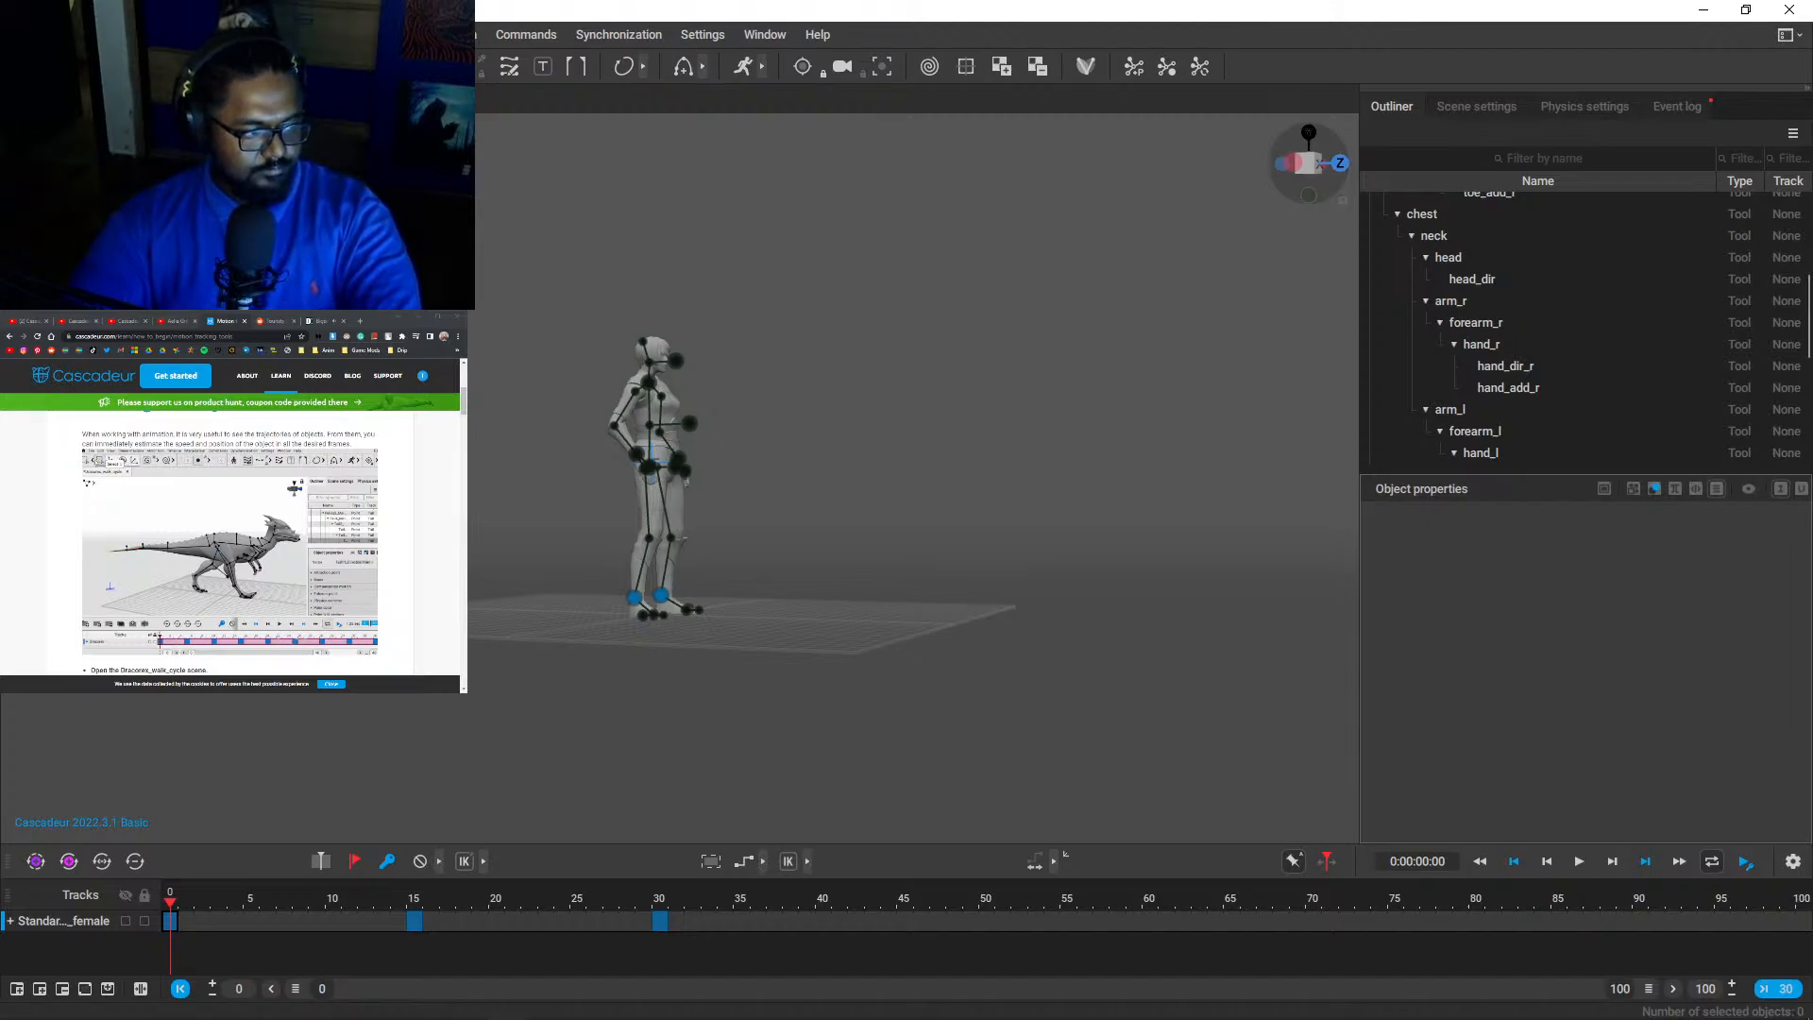
pyautogui.scroll(-3, 230, 543)
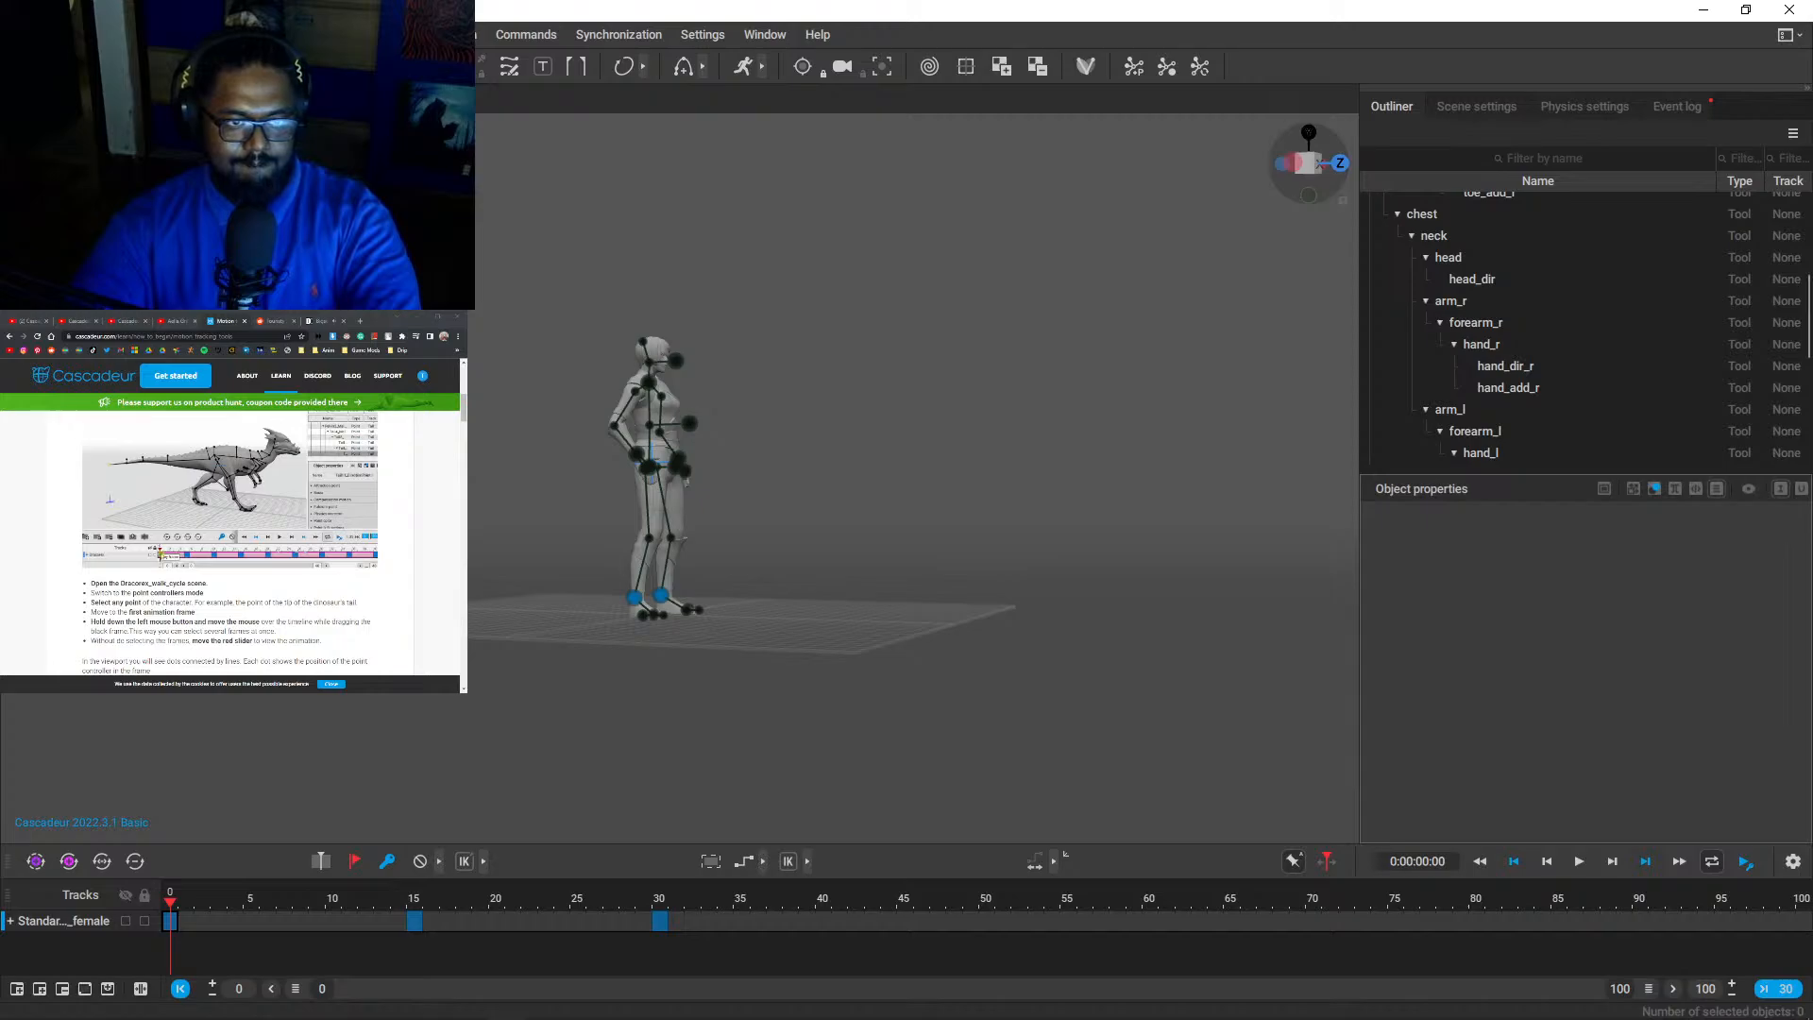
pyautogui.hotkey('ctrl', 'n')
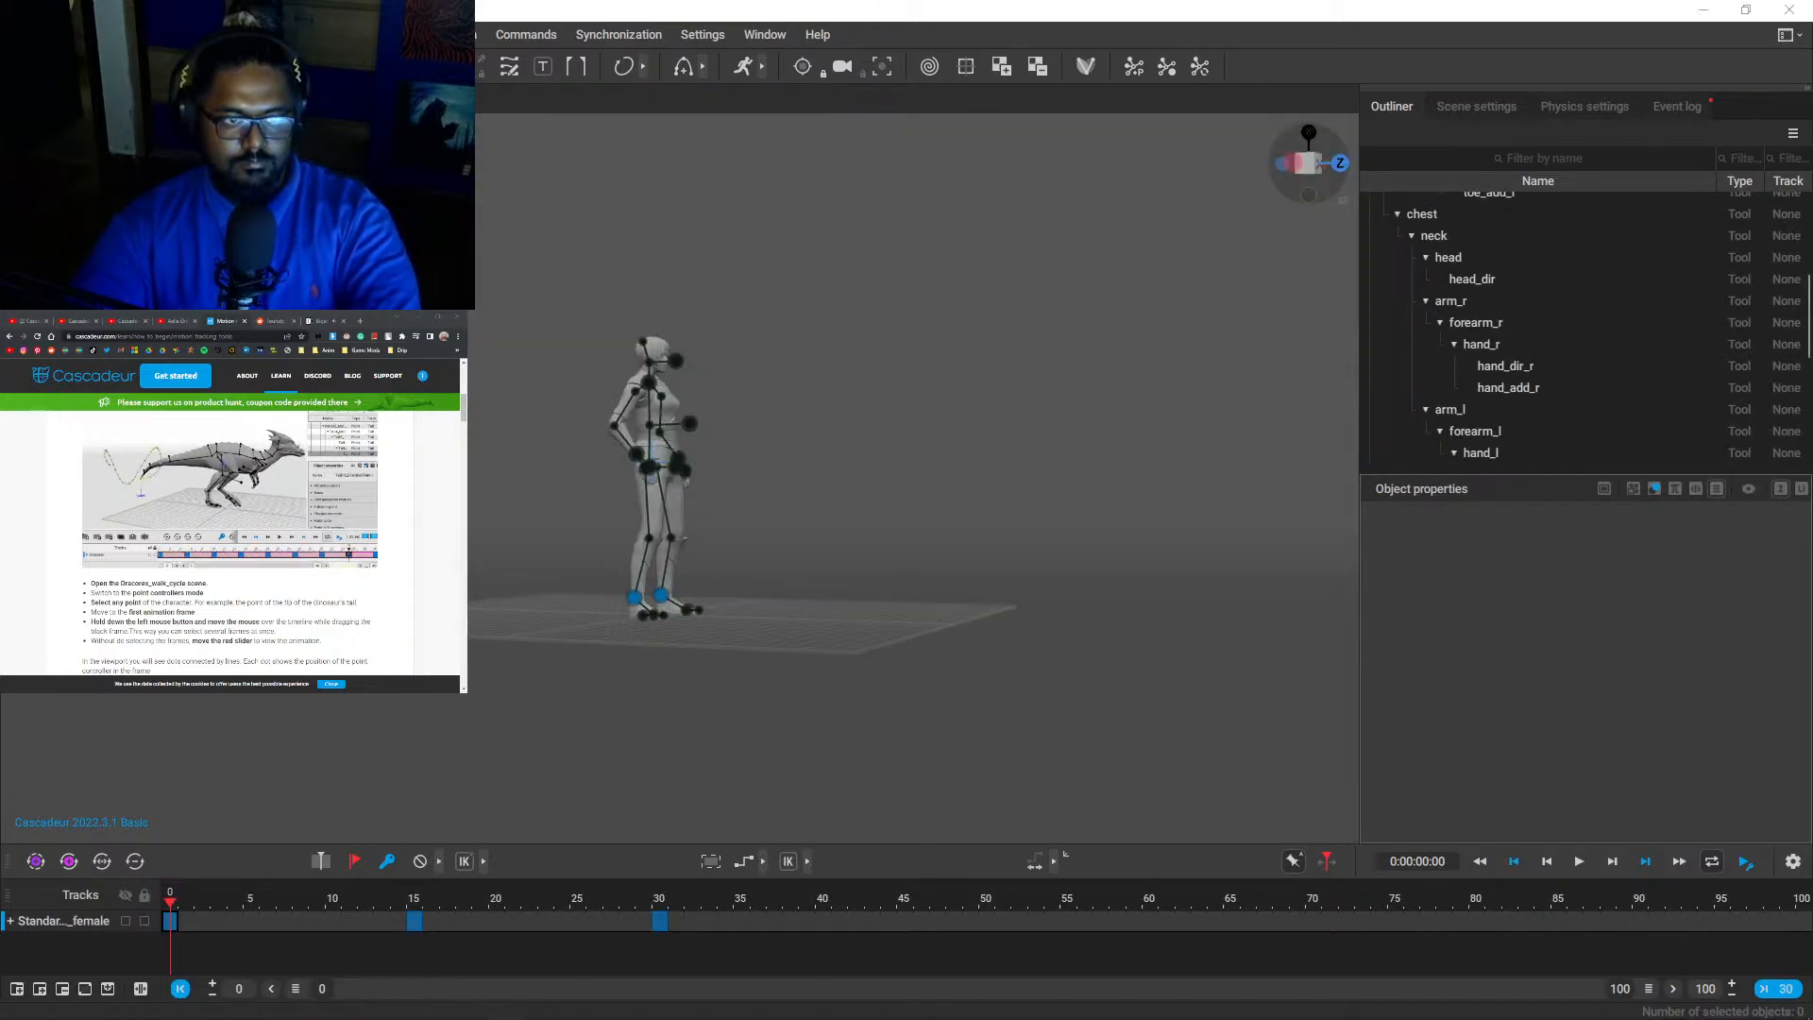
pyautogui.hotkey('ctrl', 'o')
pyautogui.scroll(1, 368, 371)
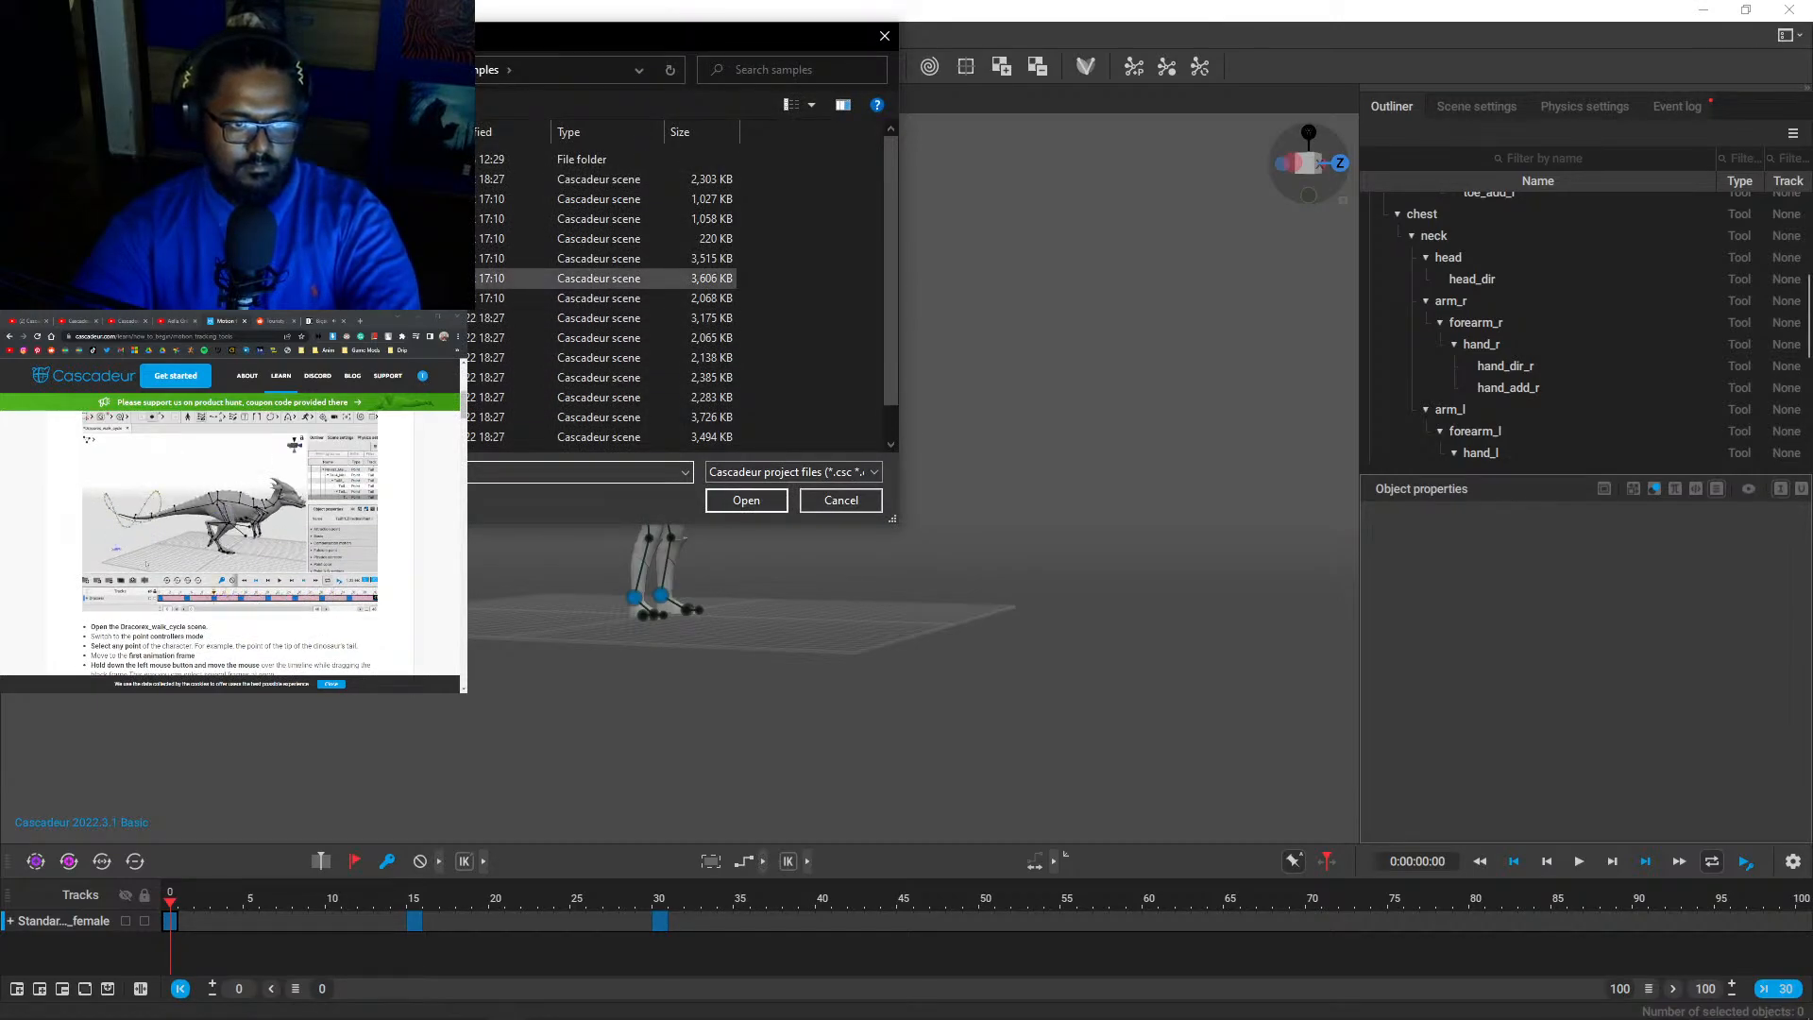
pyautogui.press('Escape')
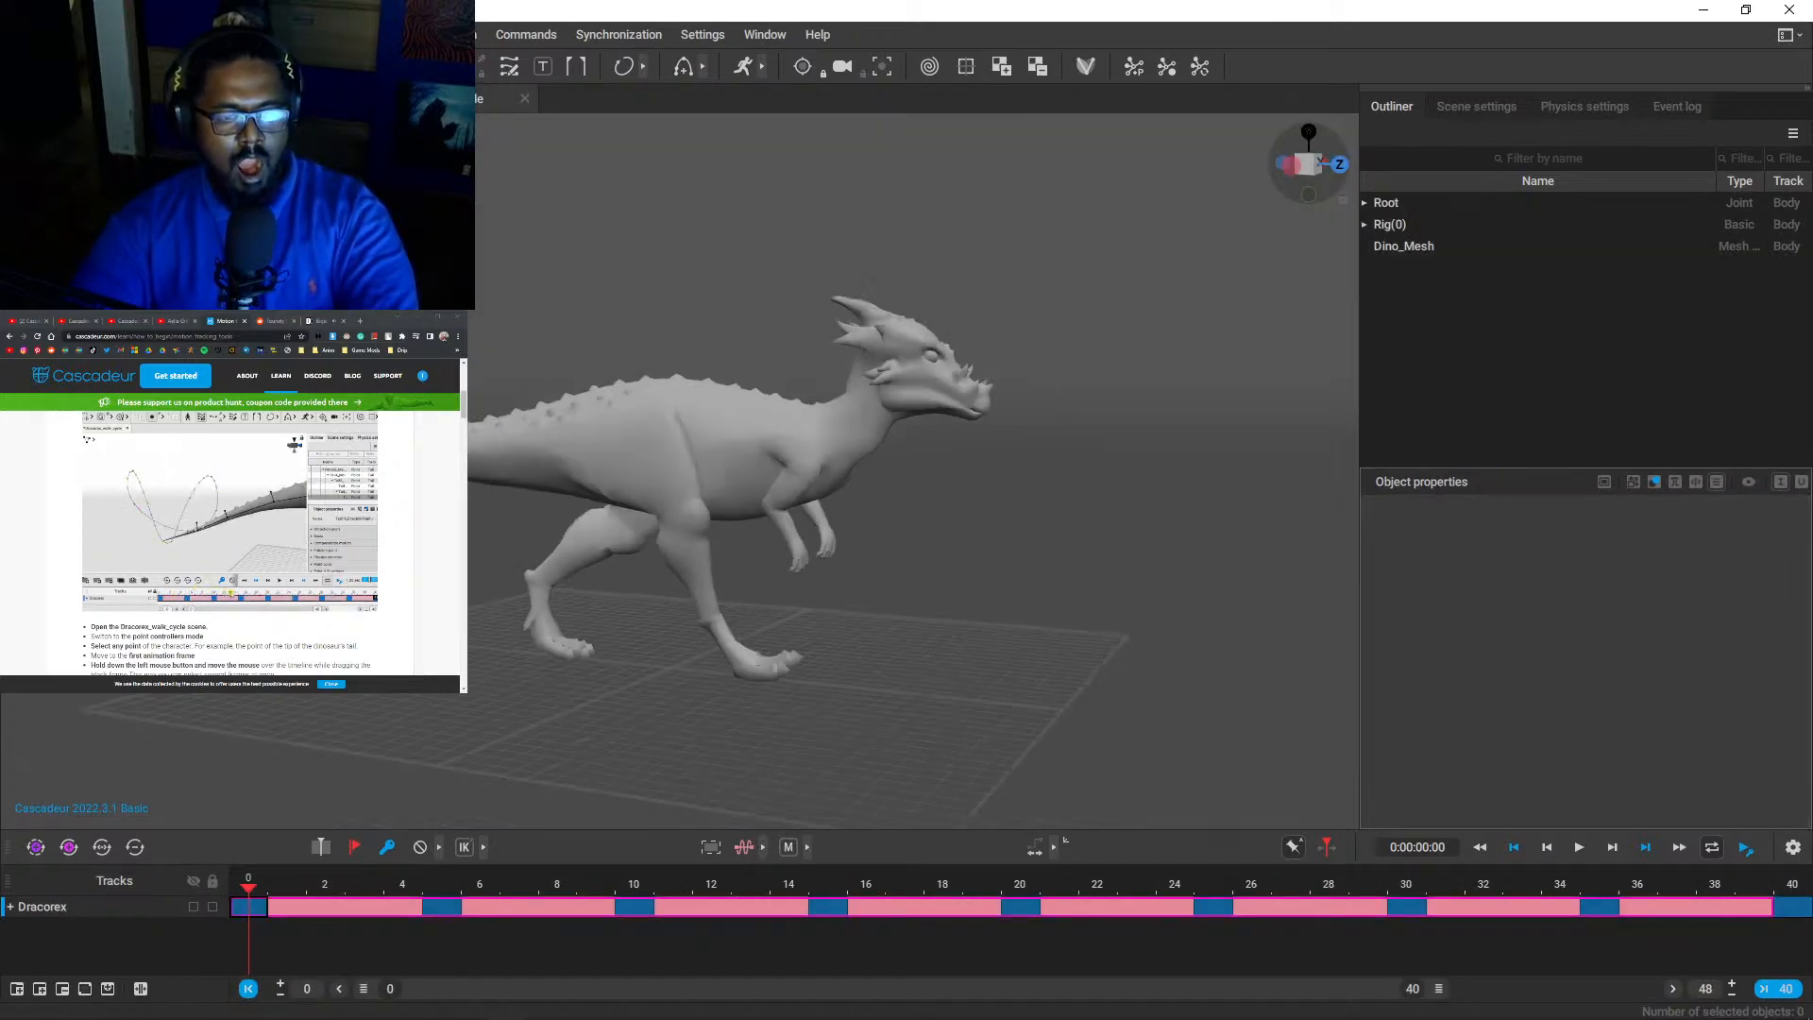
# - Compare the Dracorex model with its rig's points and edges shown and hidden
pyautogui.press('j')
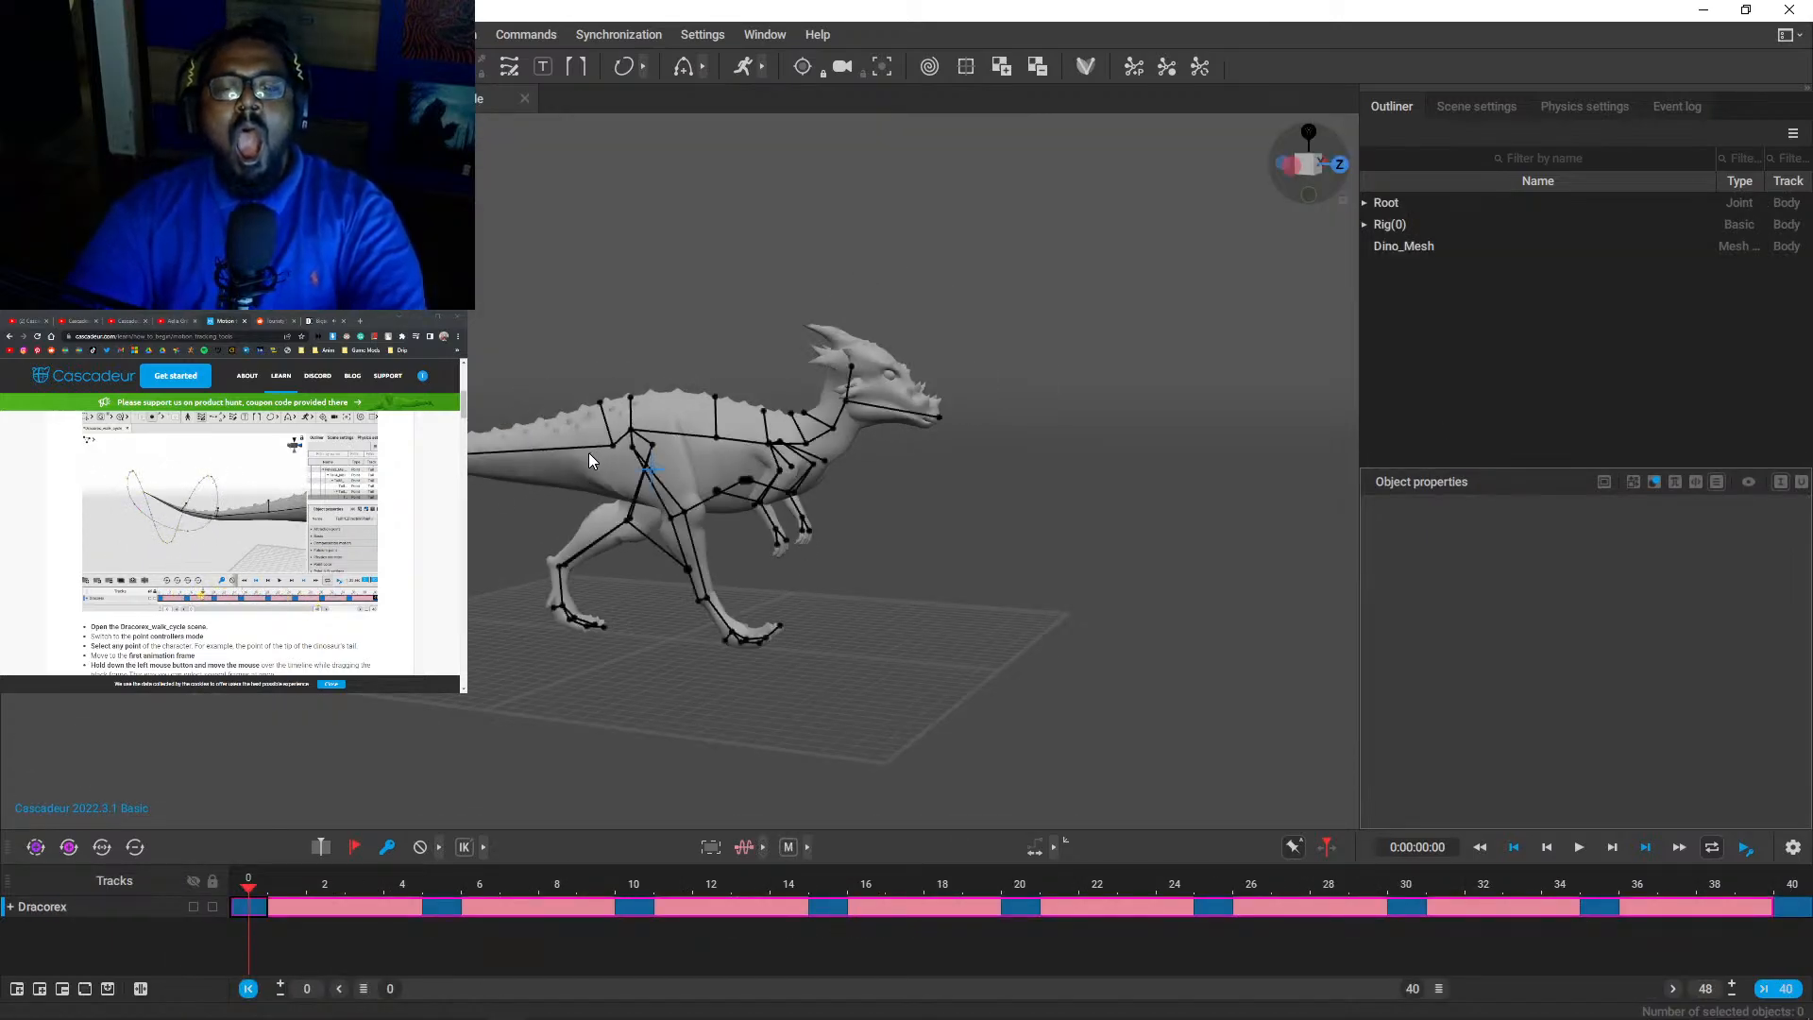
pyautogui.press('j')
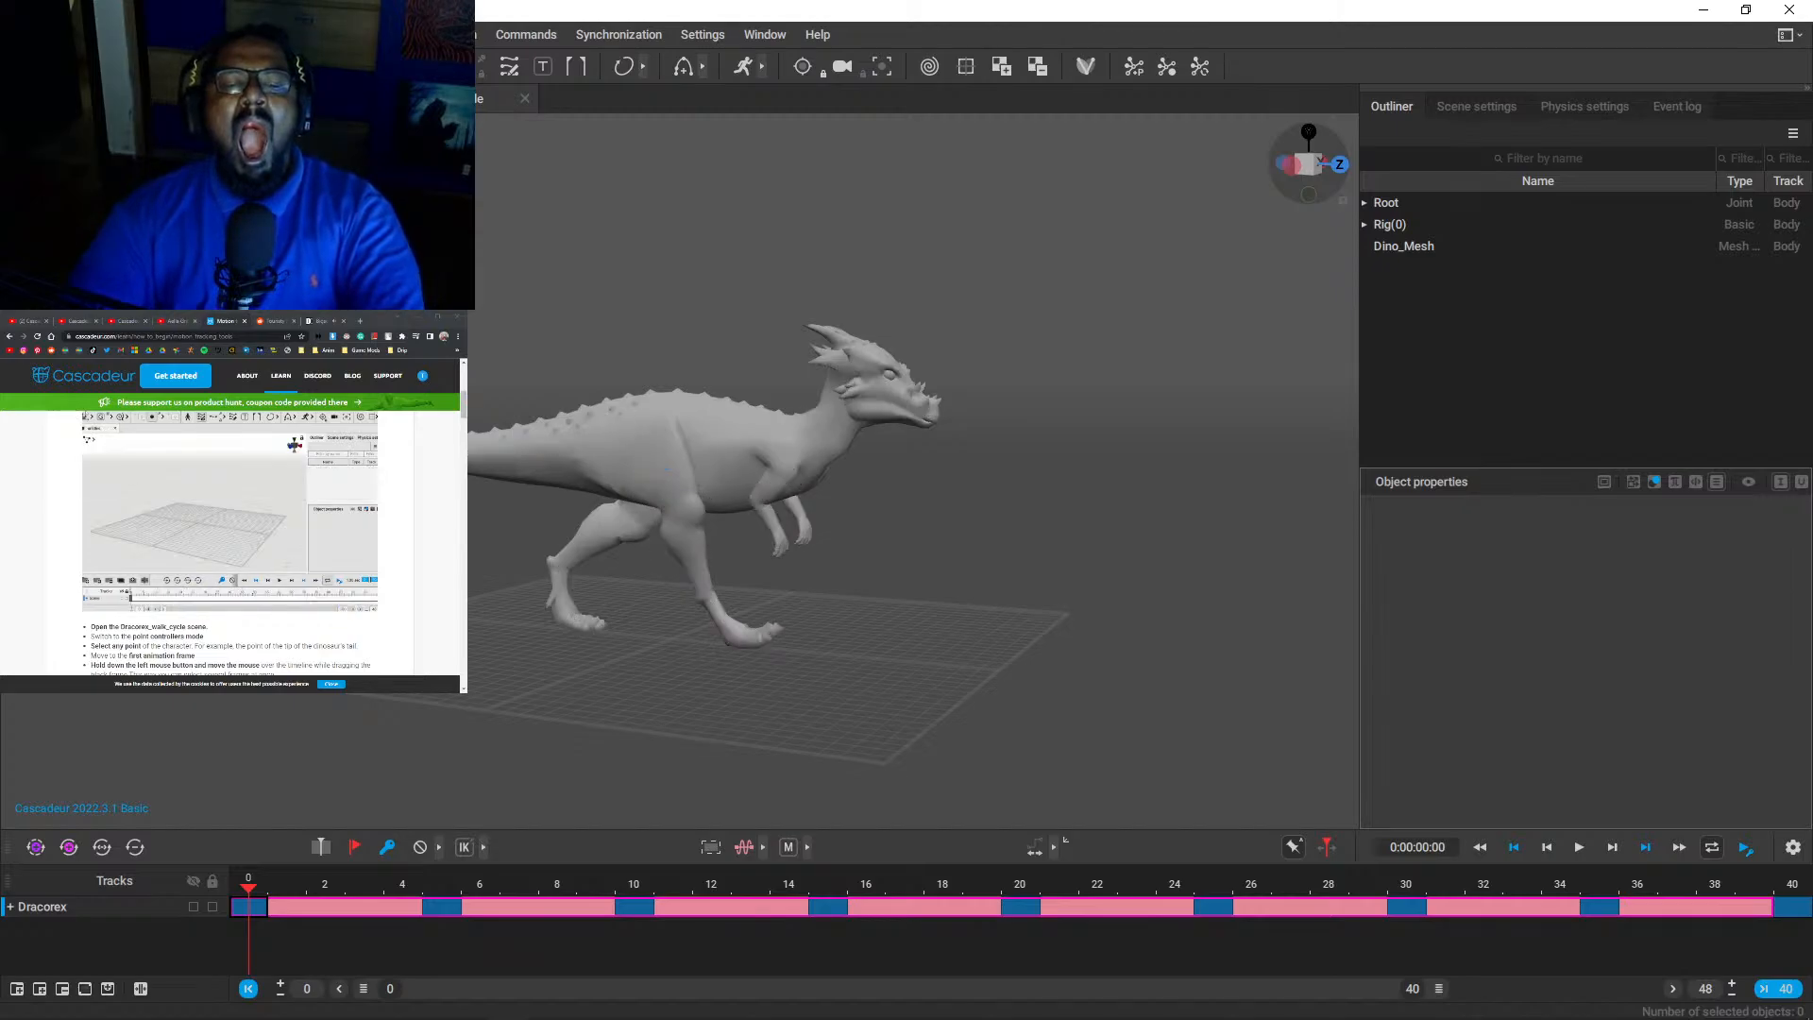
pyautogui.press('j')
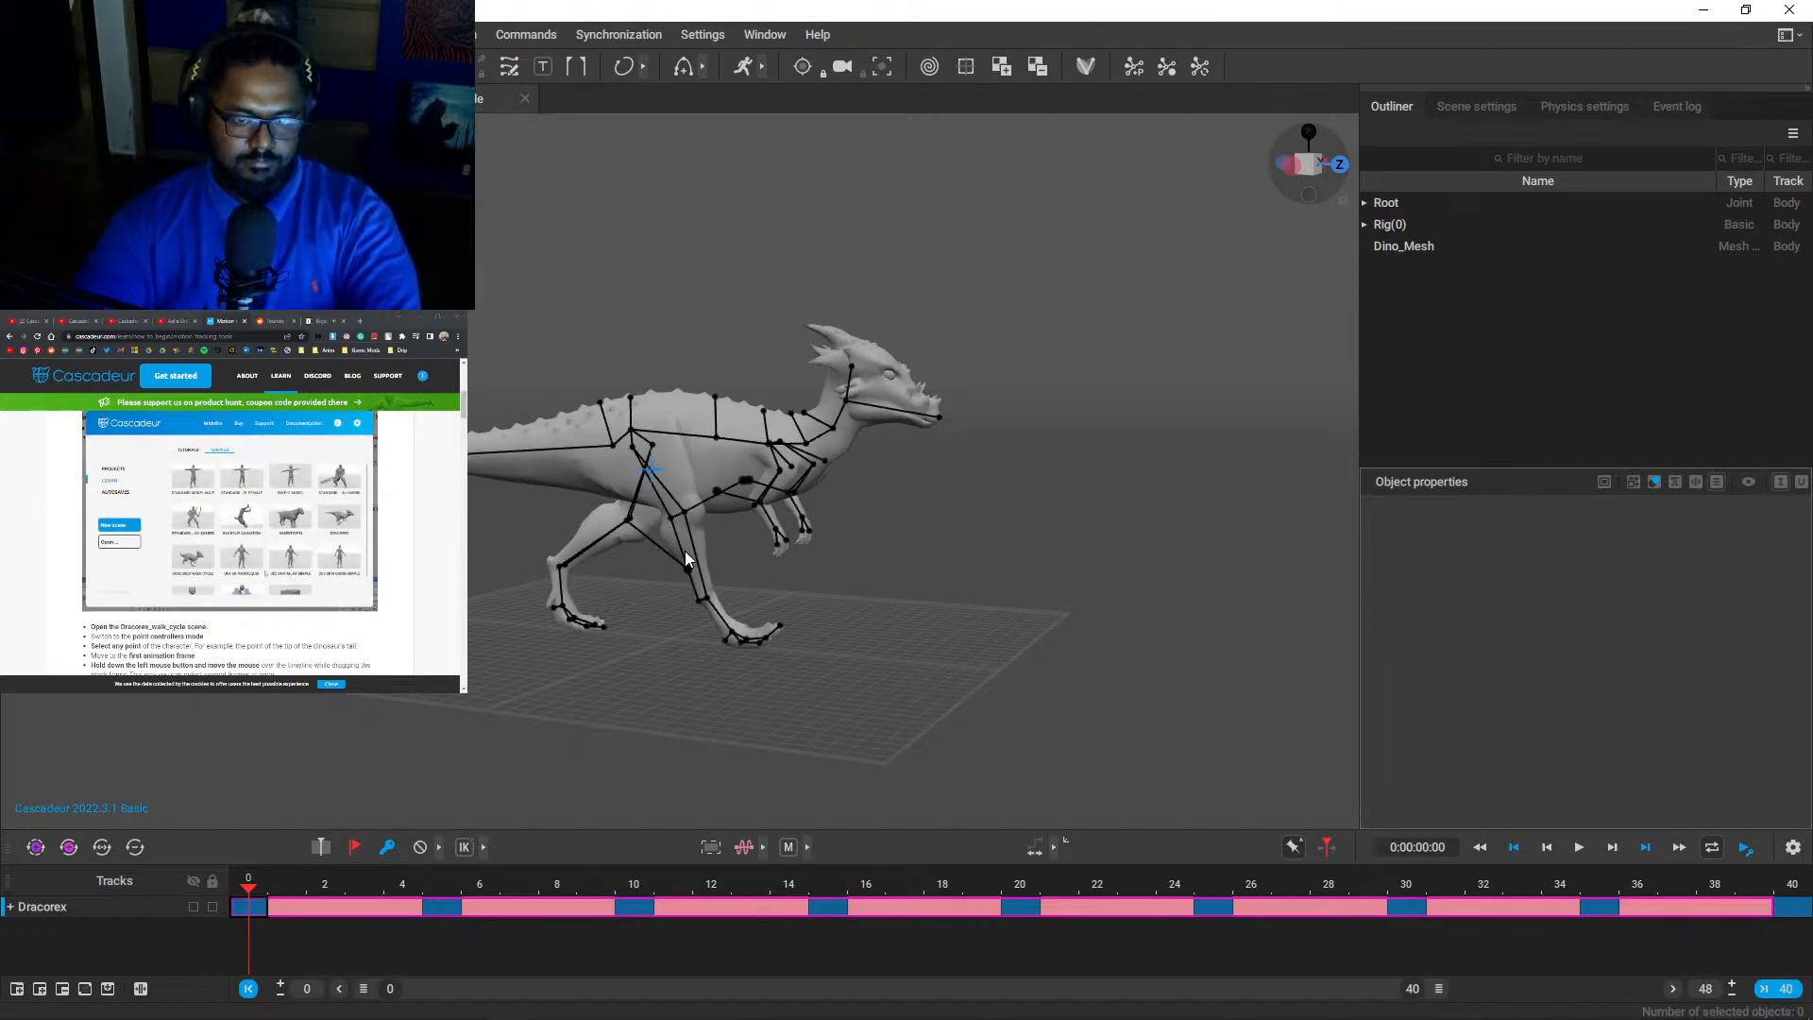
pyautogui.scroll(3, 480, 523)
pyautogui.press('j')
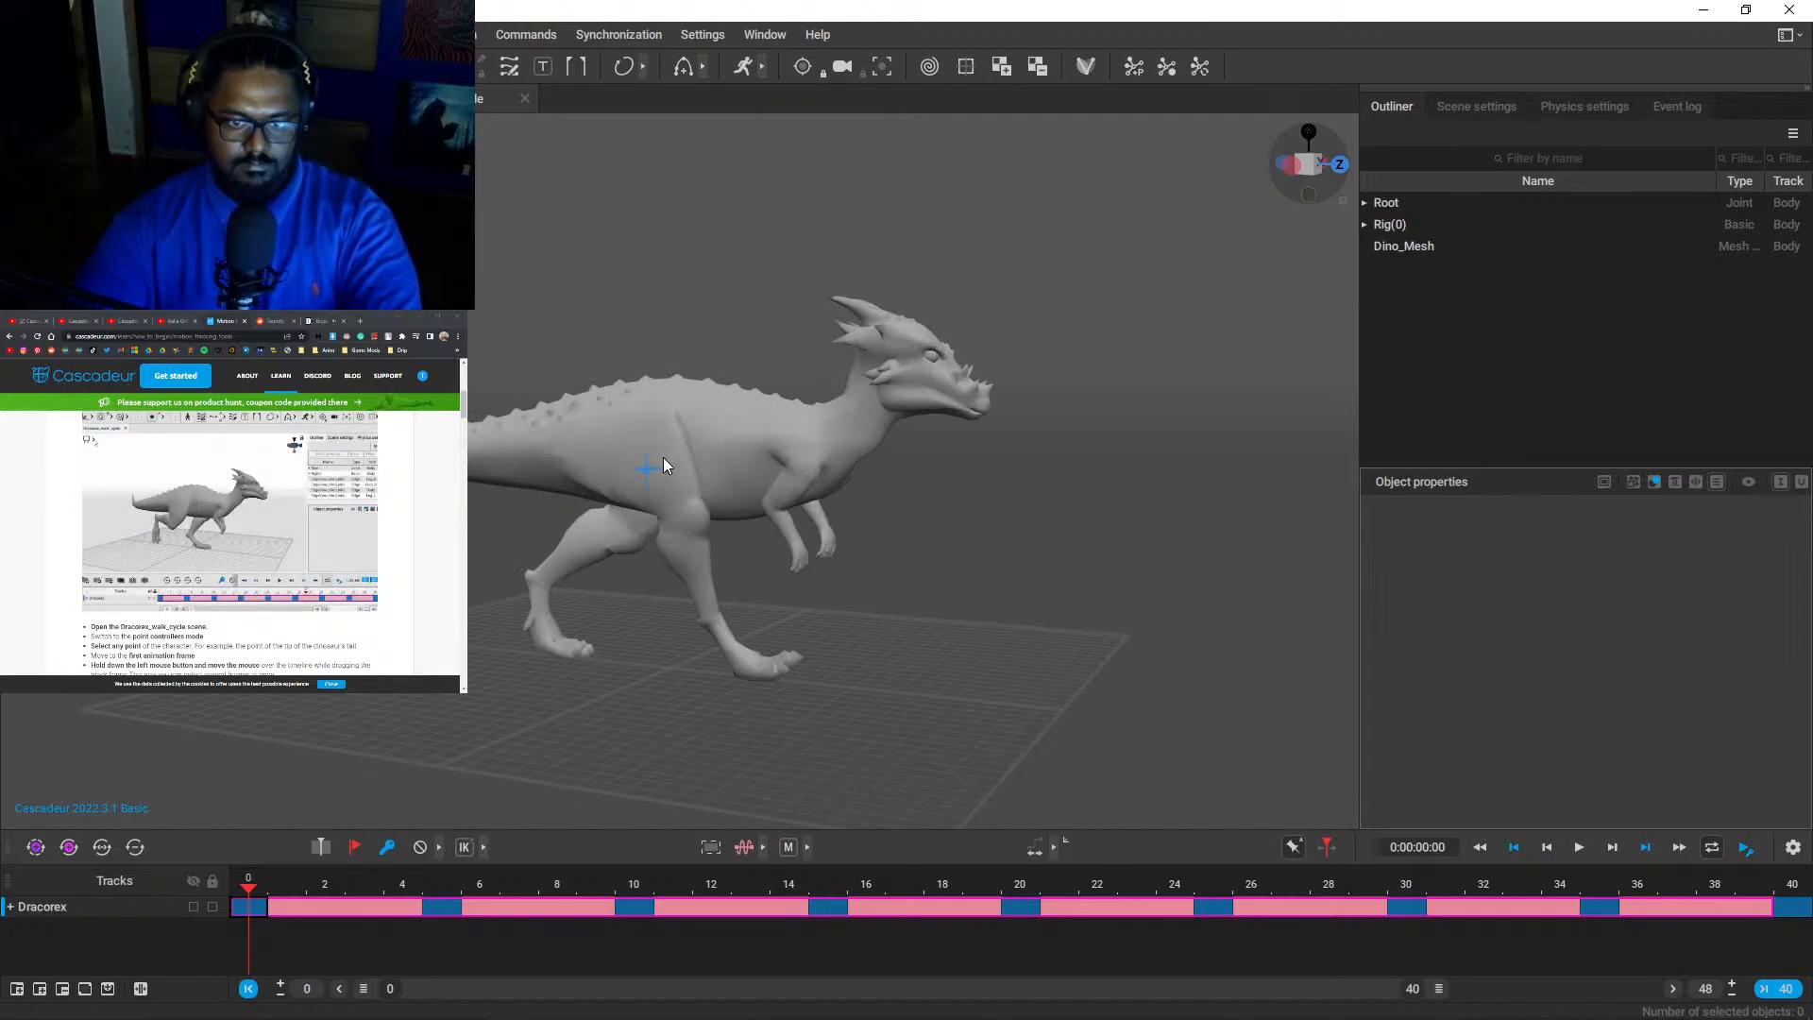
pyautogui.scroll(-3, 552, 613)
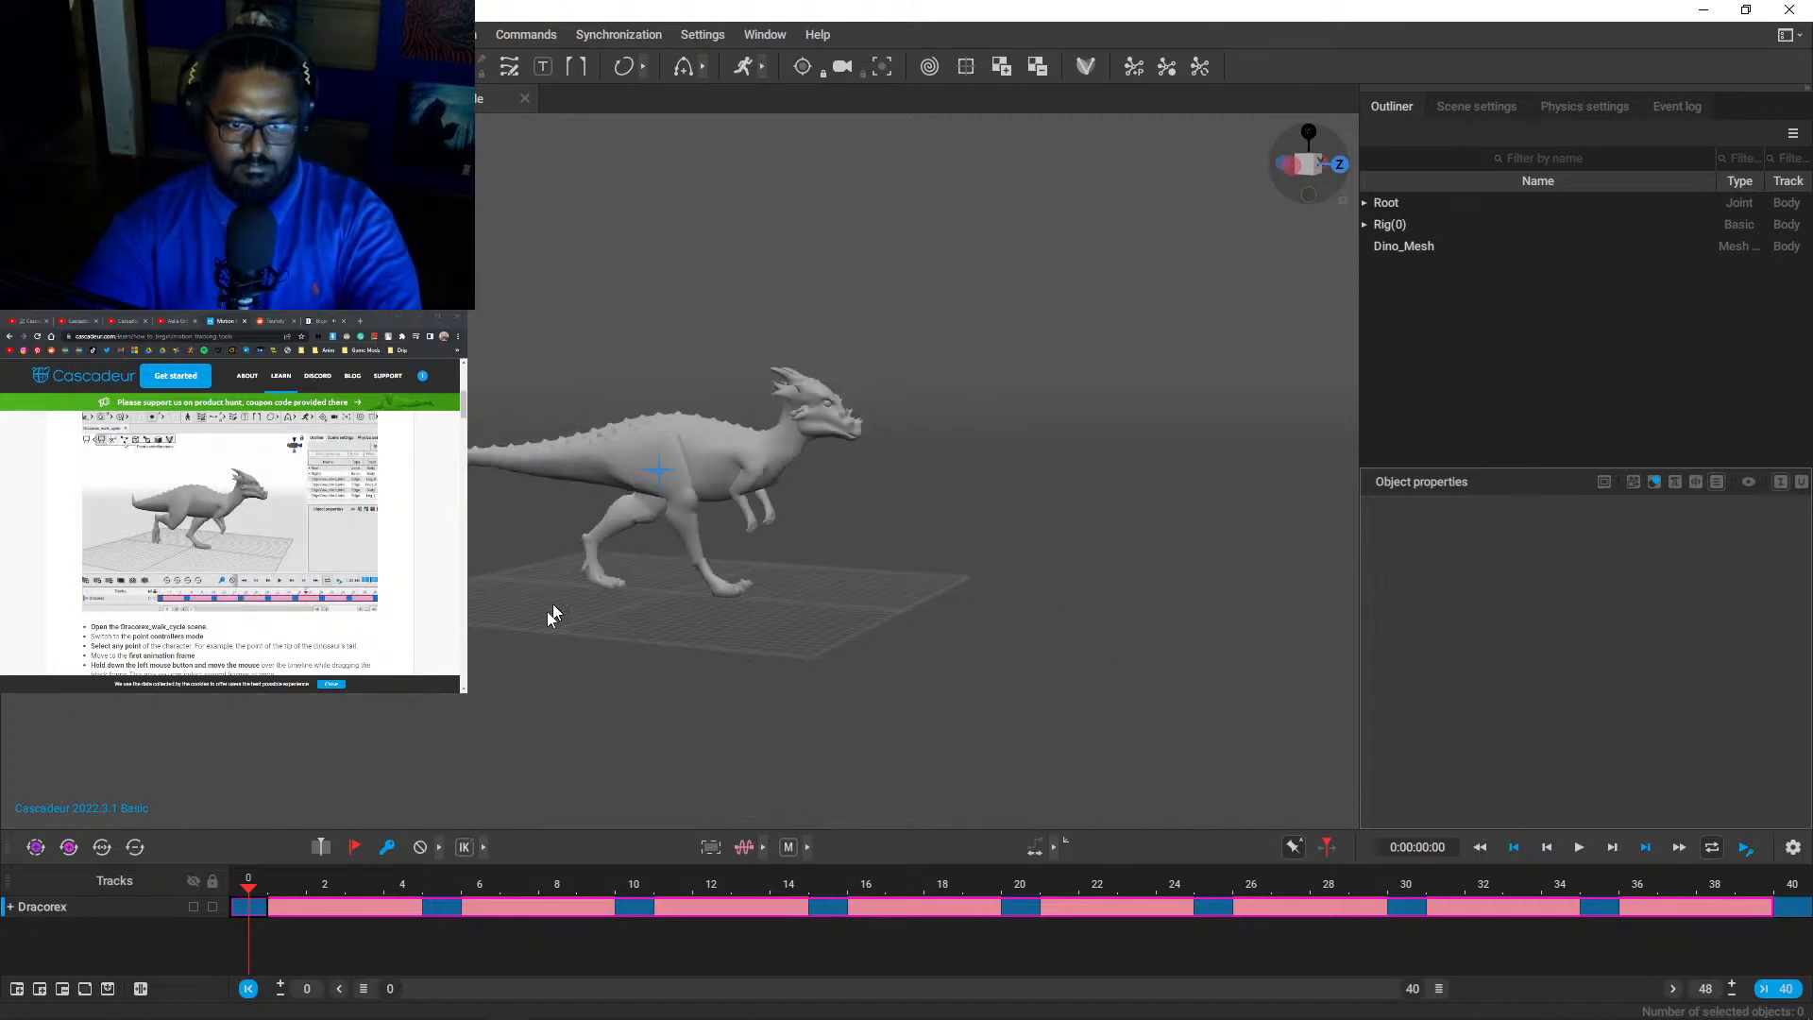
# - Scrub the timeline to frame 6 and briefly select the dinosaur's center of mass
pyautogui.moveTo(243, 897); pyautogui.dragTo(481, 892)
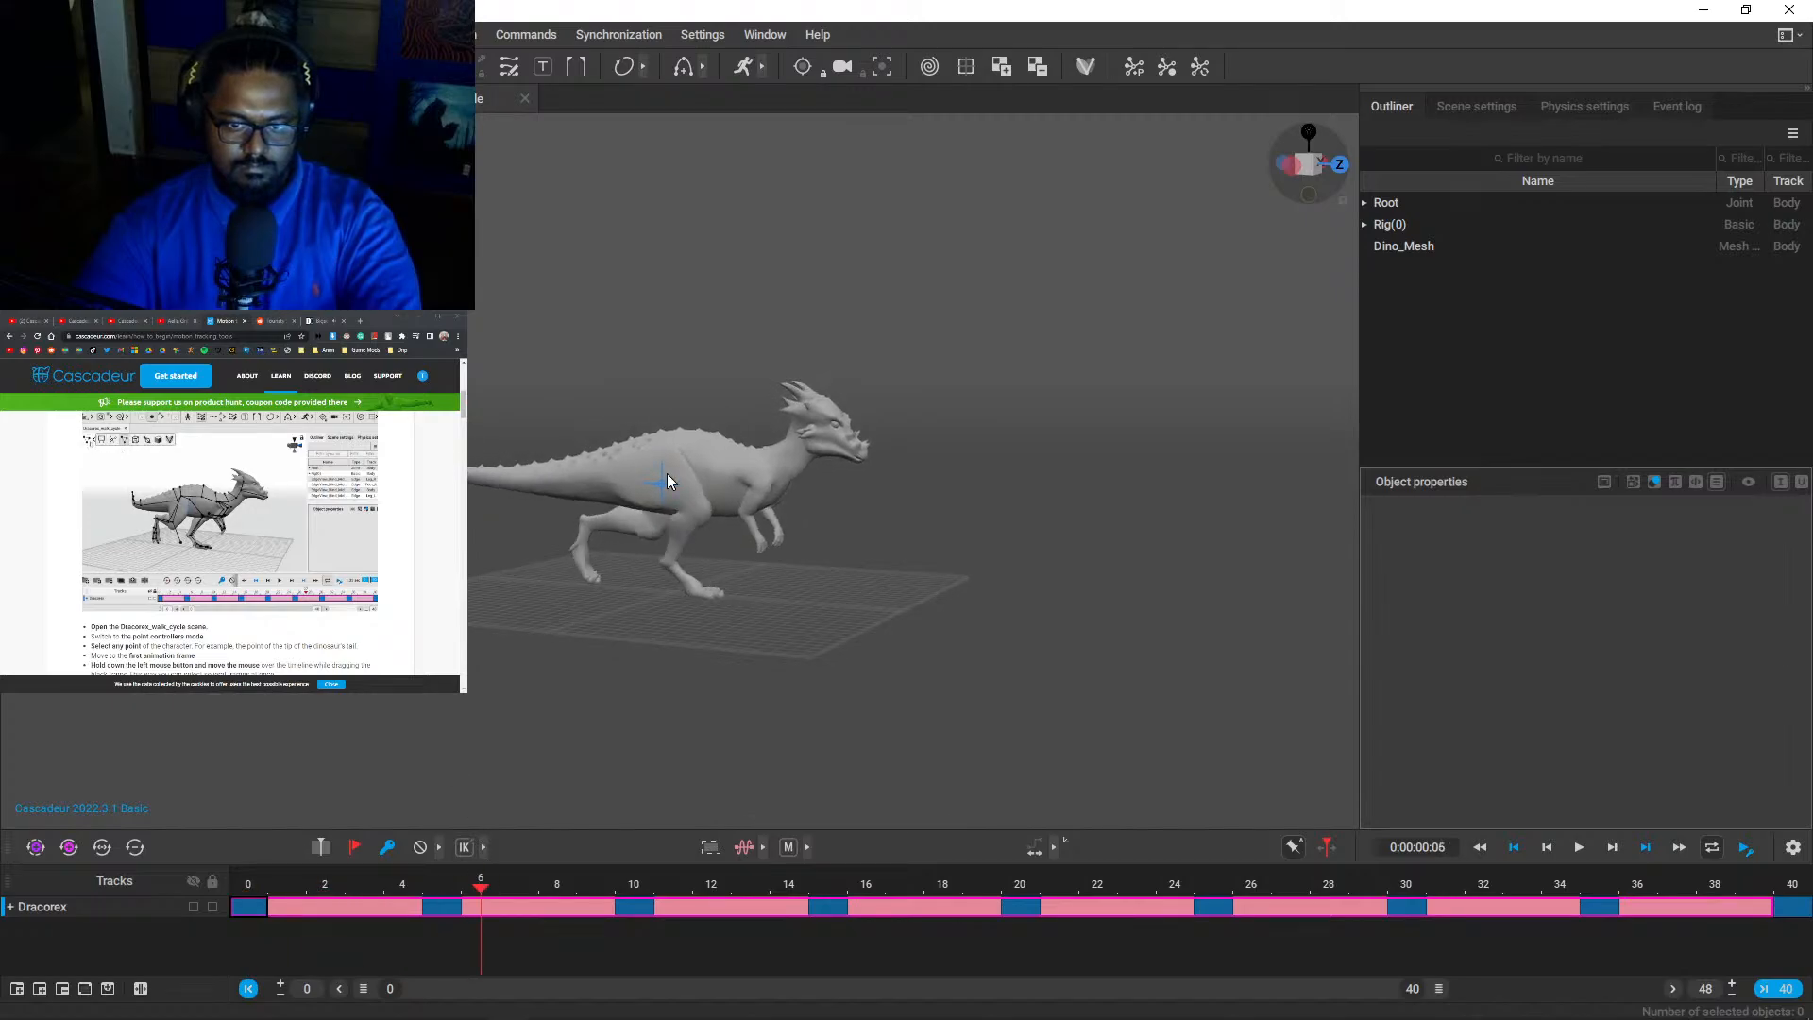
pyautogui.click(666, 474)
pyautogui.click(856, 574)
pyautogui.scroll(3, 856, 574)
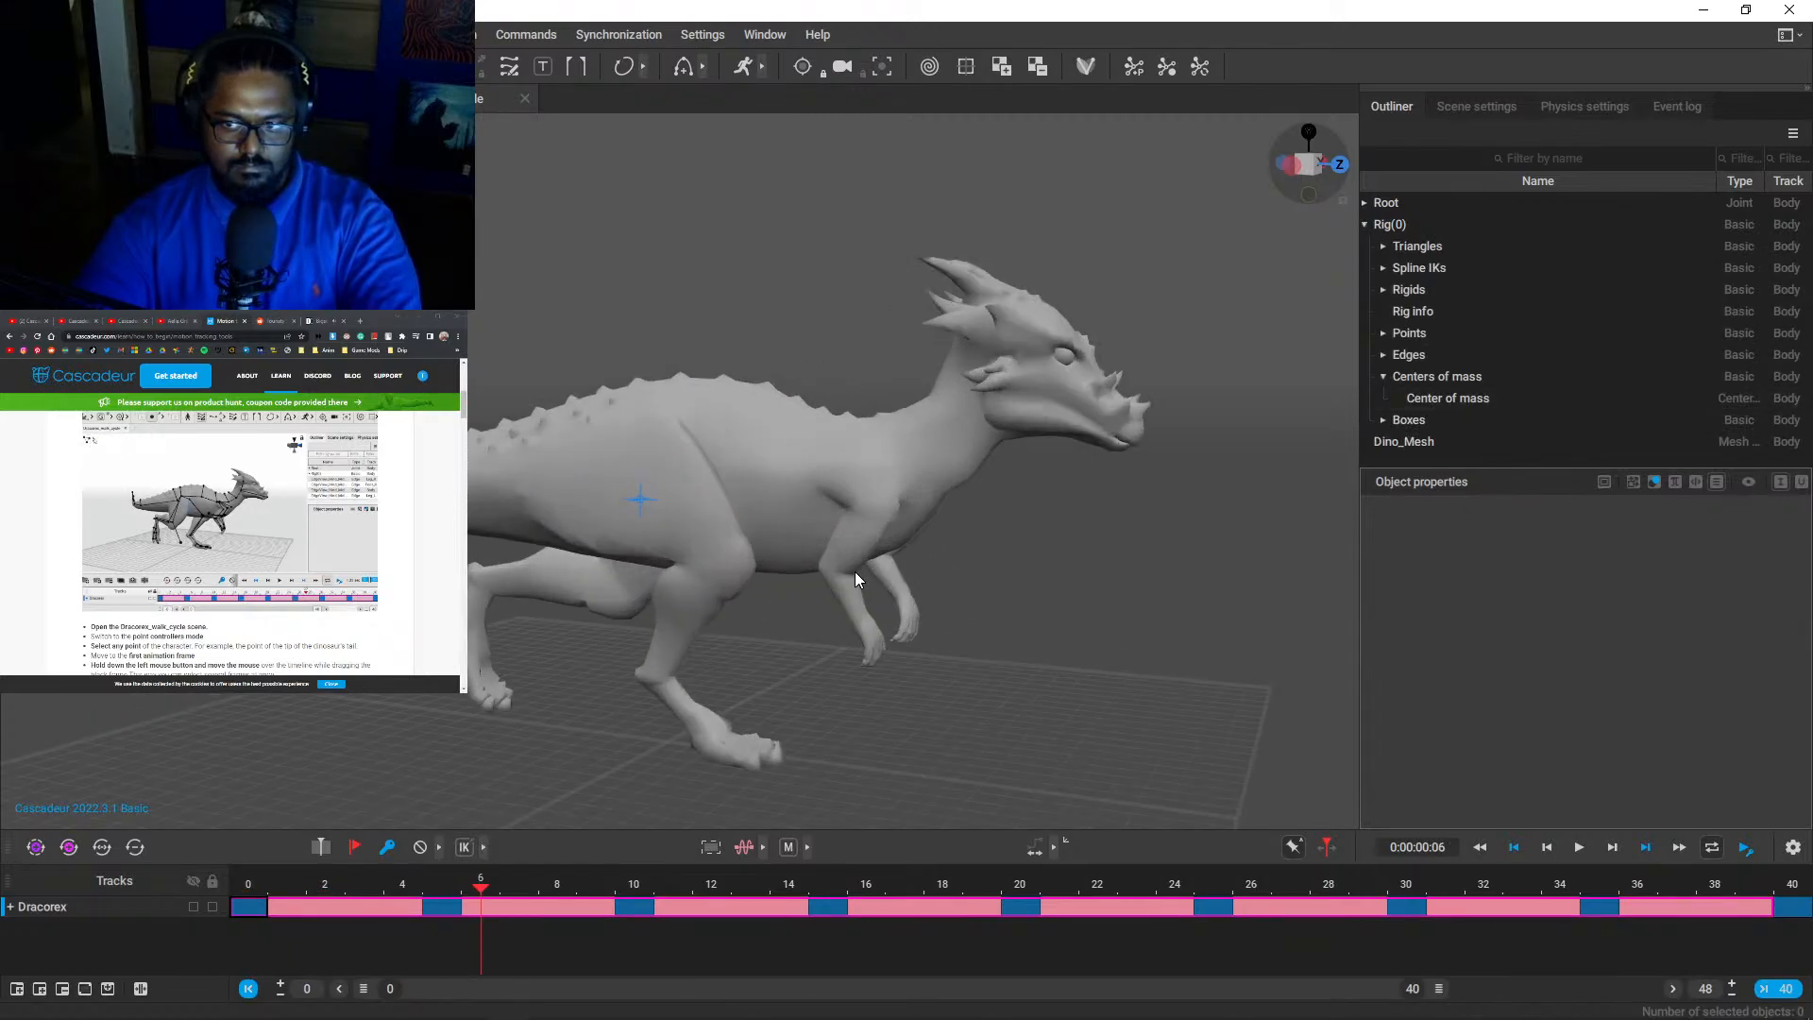
pyautogui.click(1437, 265)
pyautogui.click(994, 576)
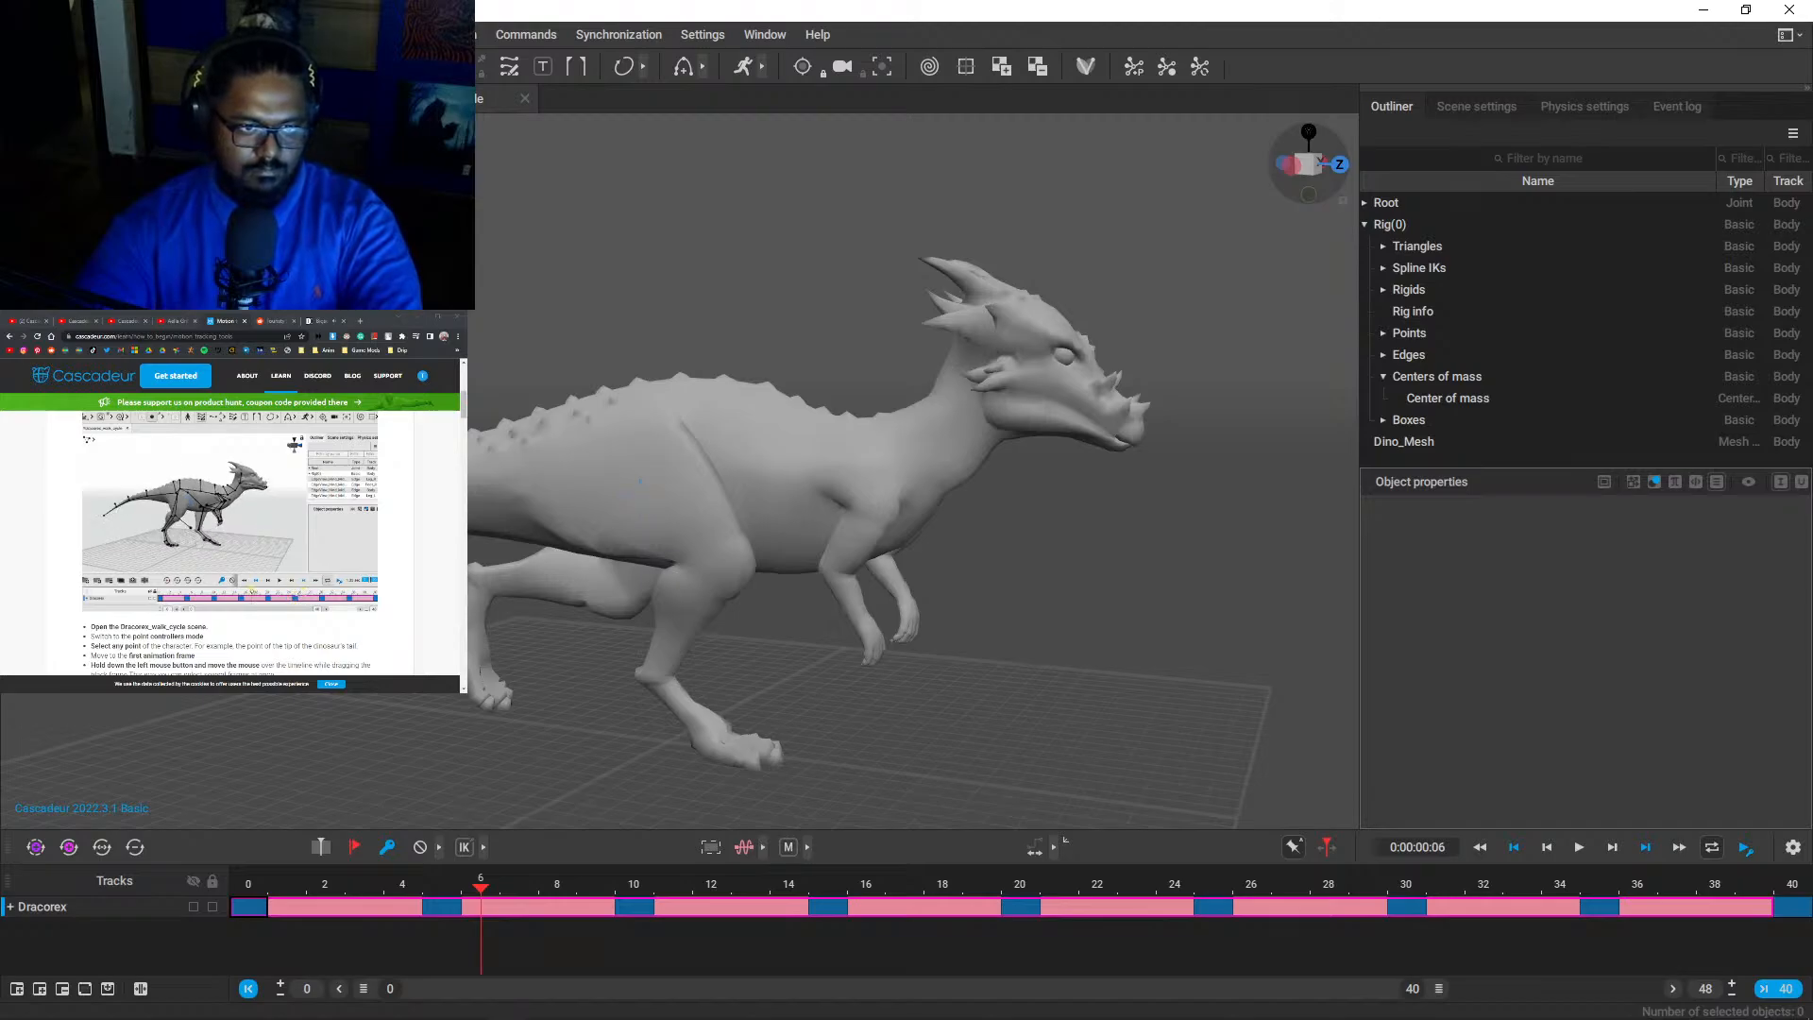
# - At frame 15, switch to point controllers and move the Hind_Thigh_MainPoint_l point backward along the Z axis
pyautogui.scroll(-2, 136, 553)
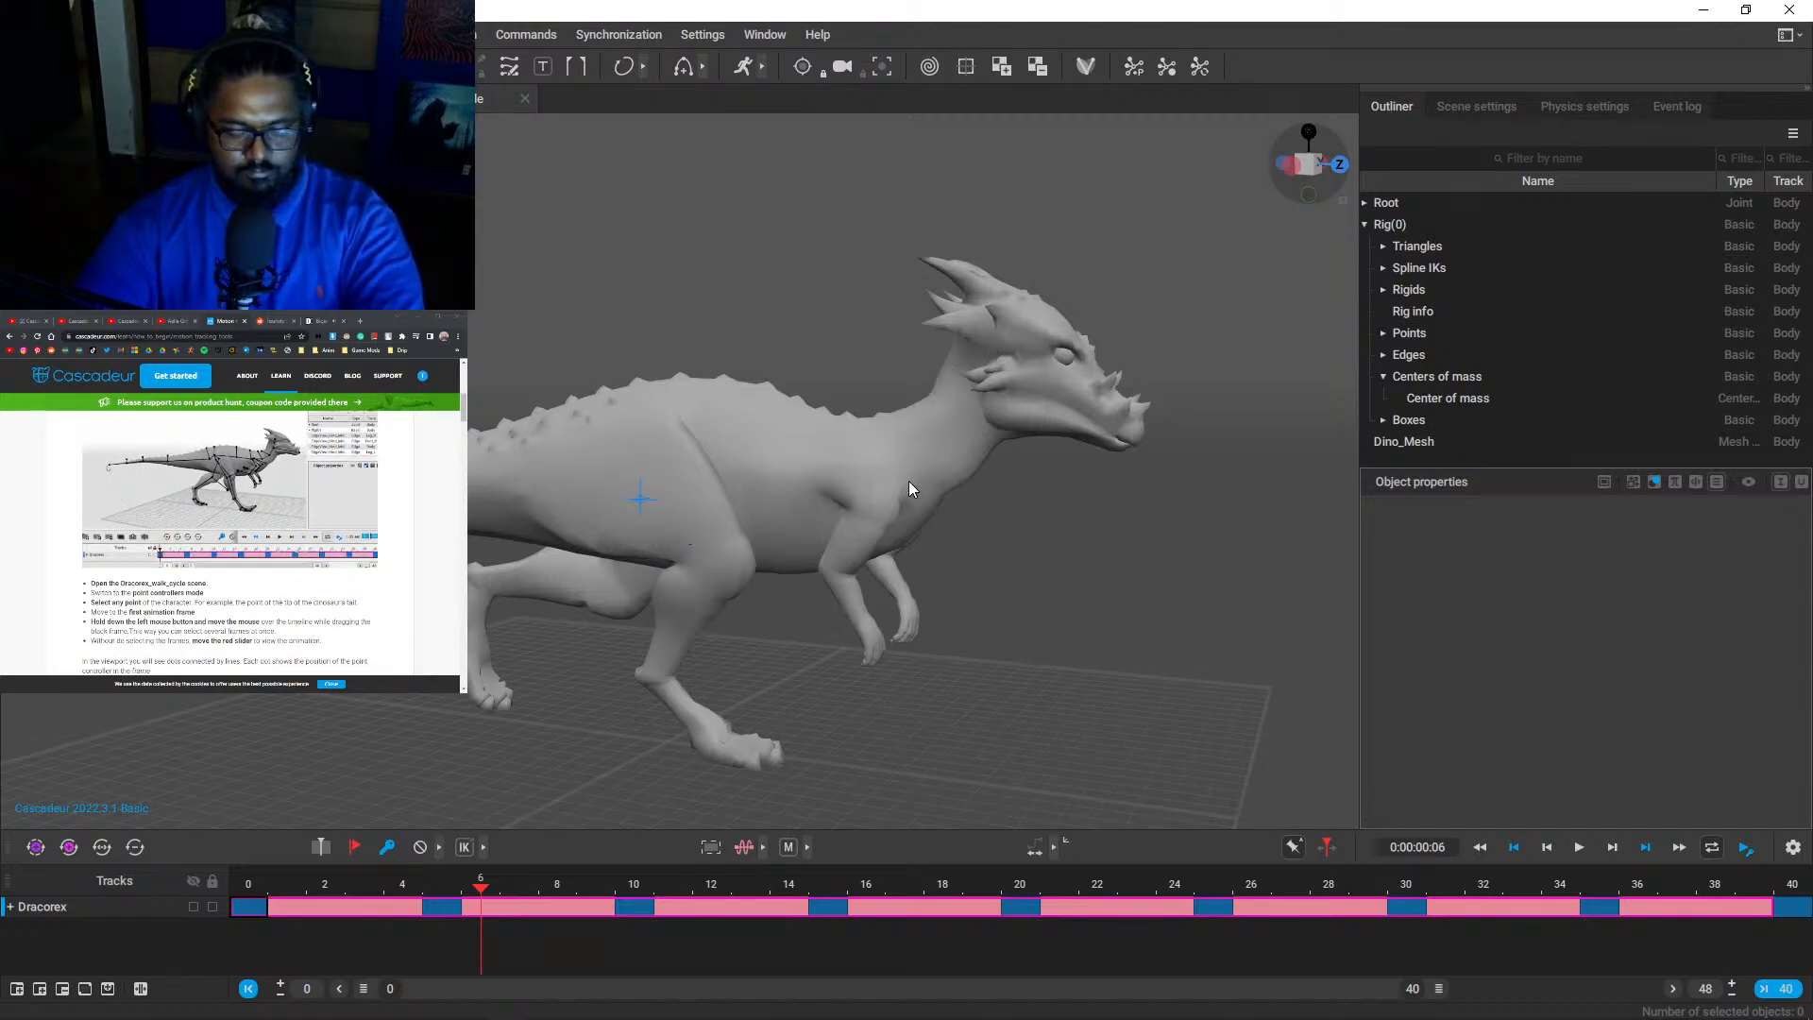
pyautogui.scroll(-3, 927, 553)
pyautogui.click(836, 904)
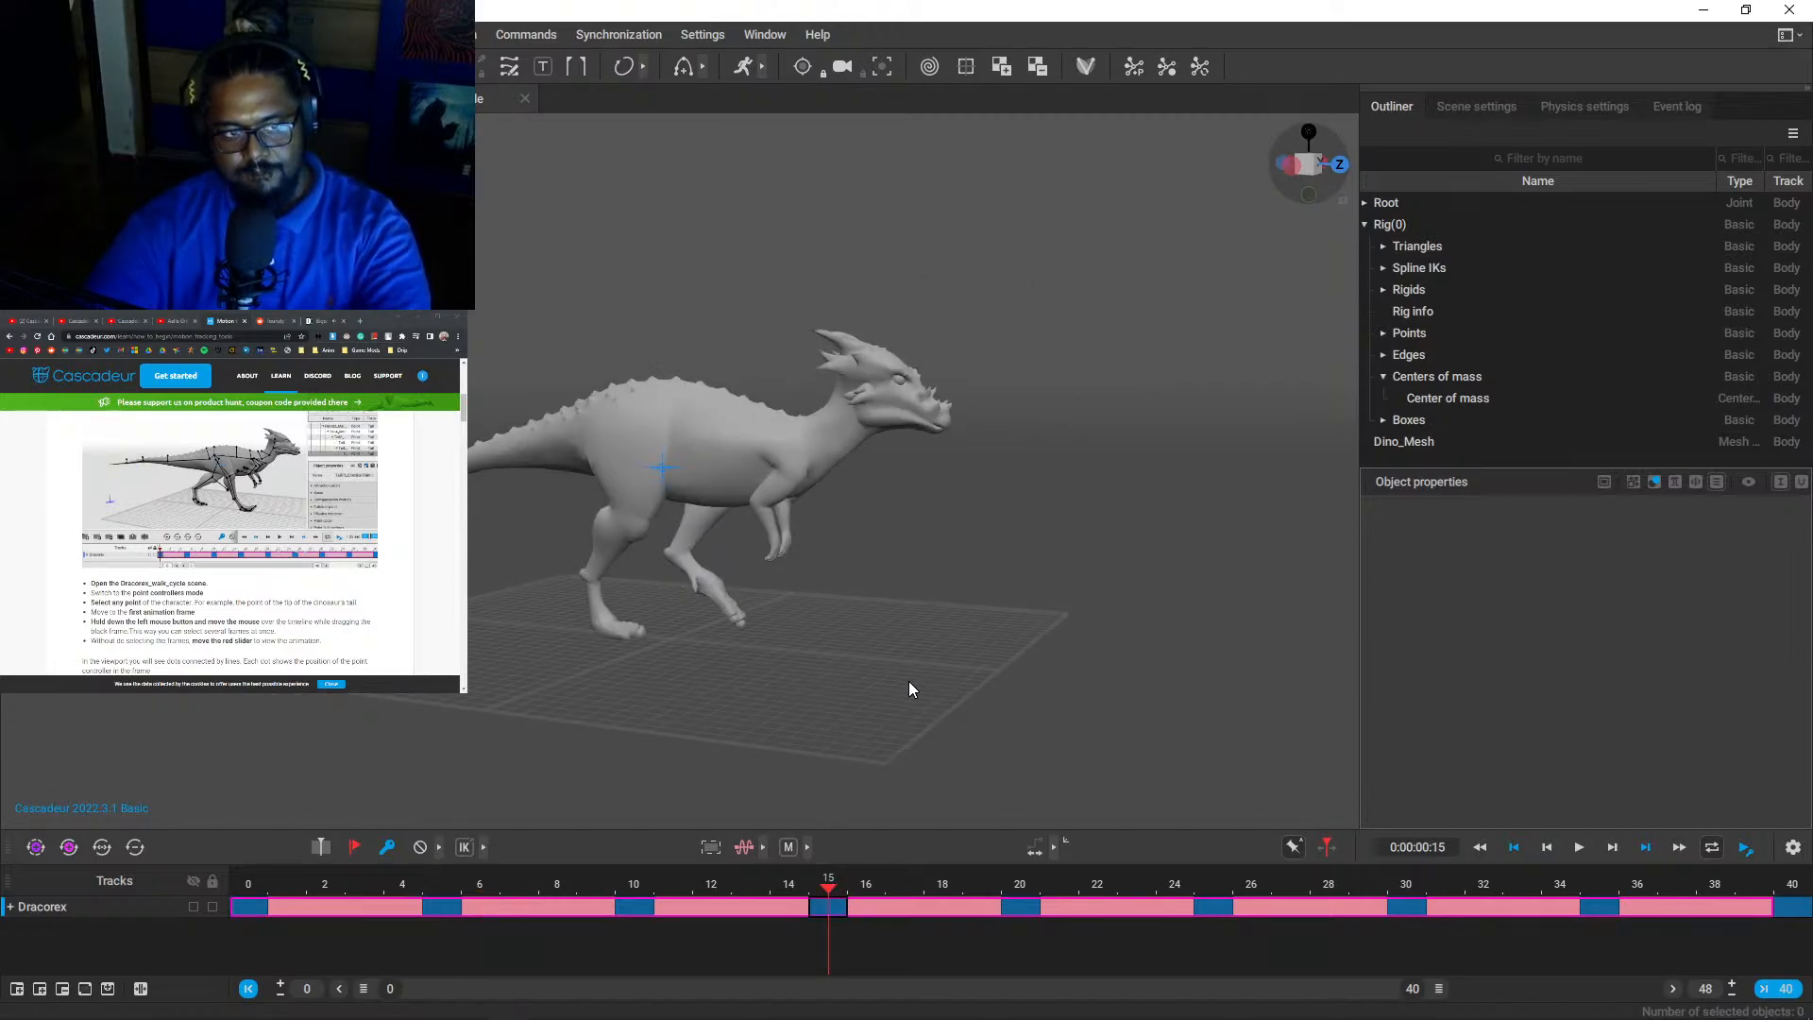
pyautogui.scroll(3, 887, 691)
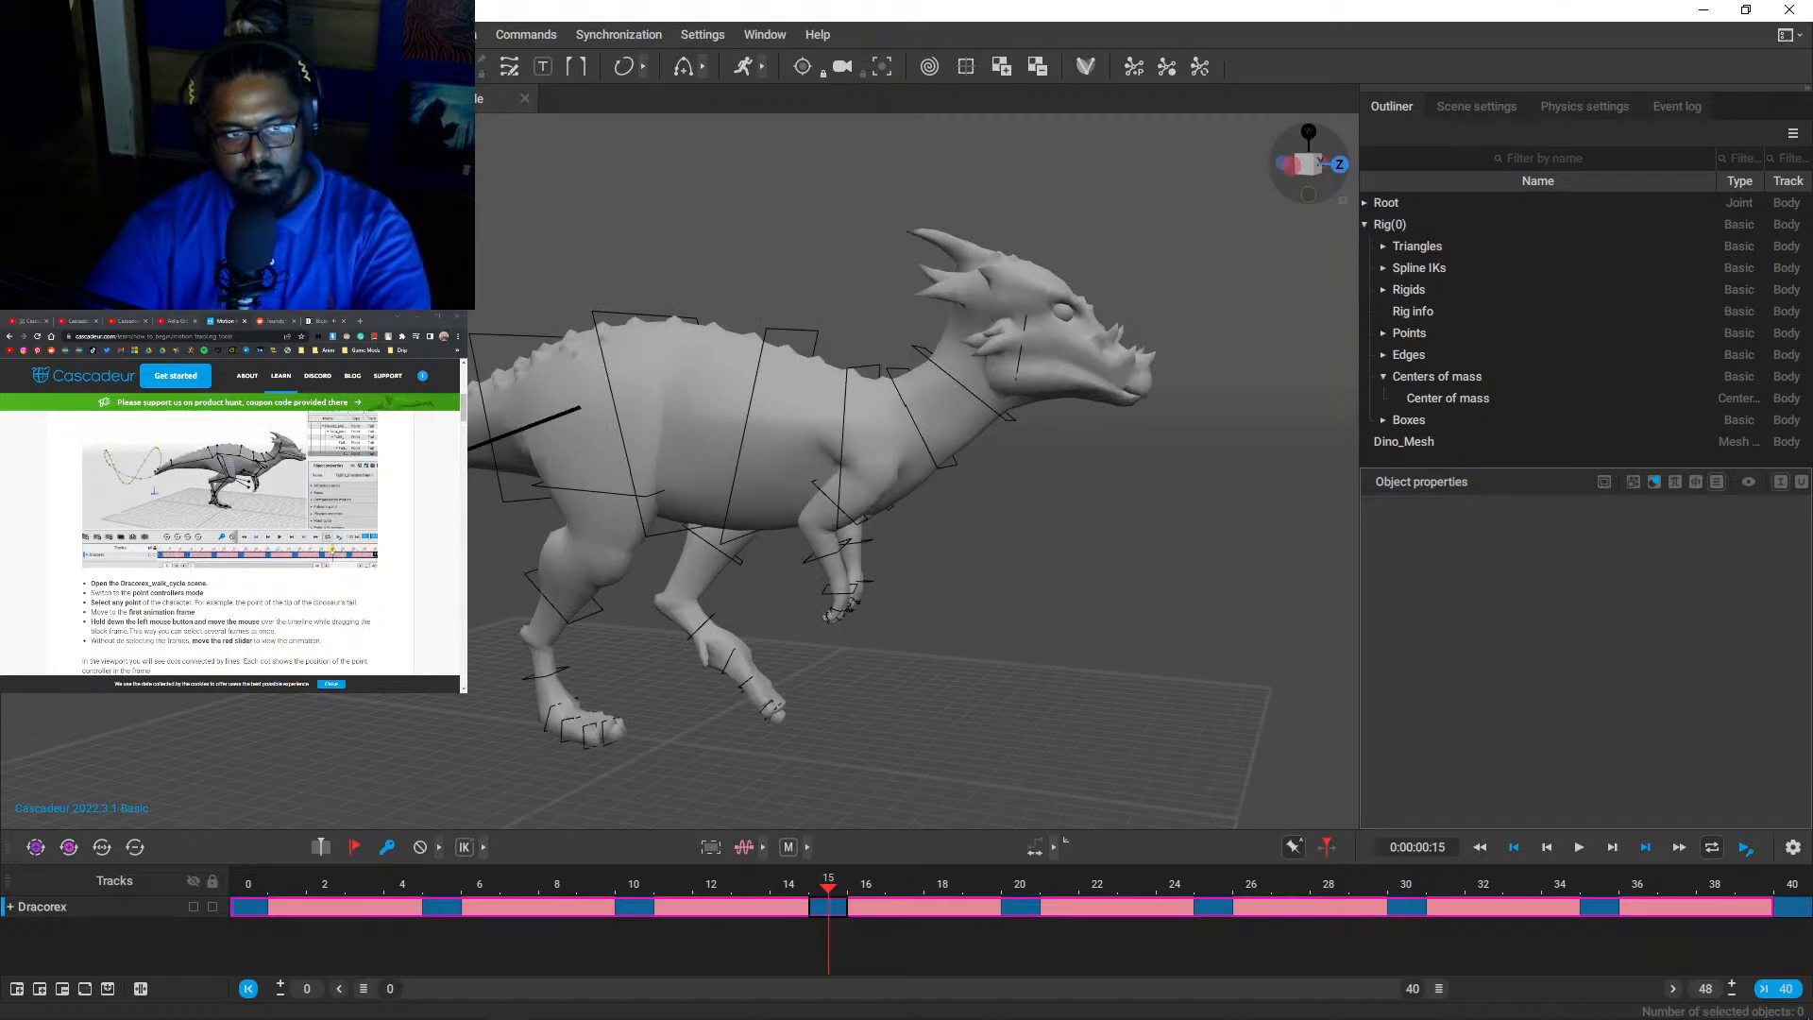
pyautogui.press('3')
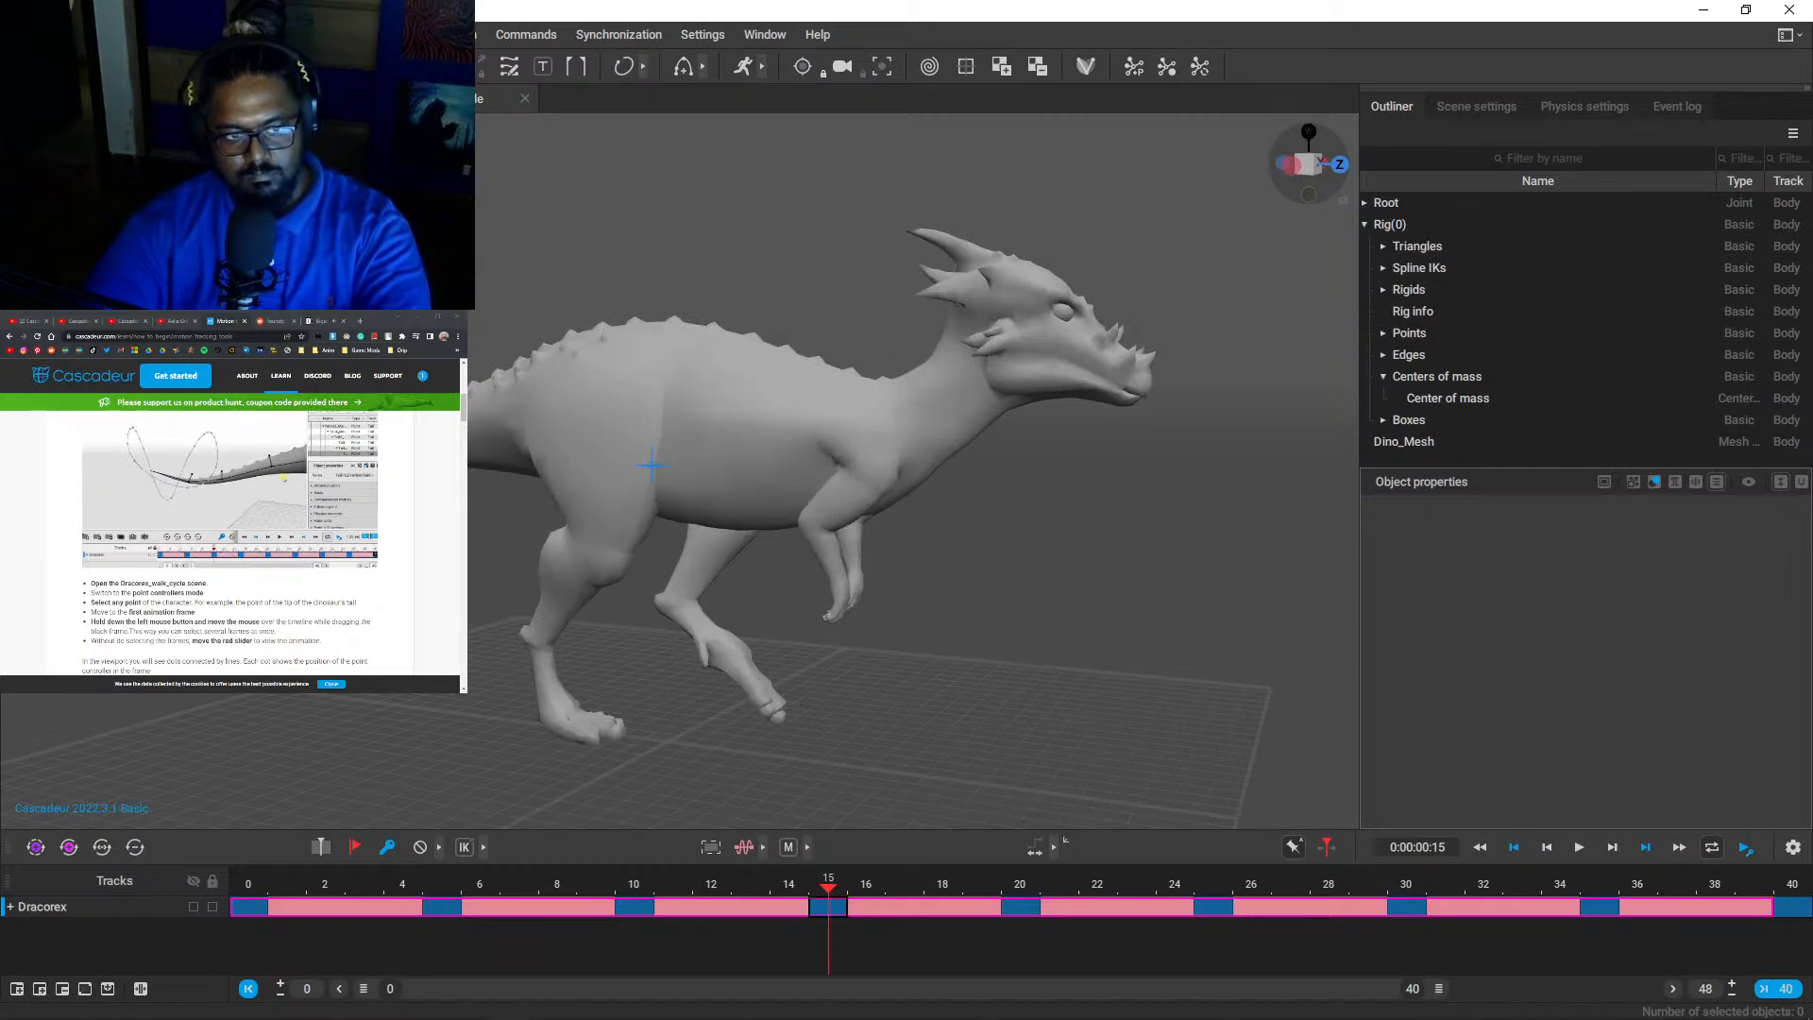
pyautogui.click(651, 407)
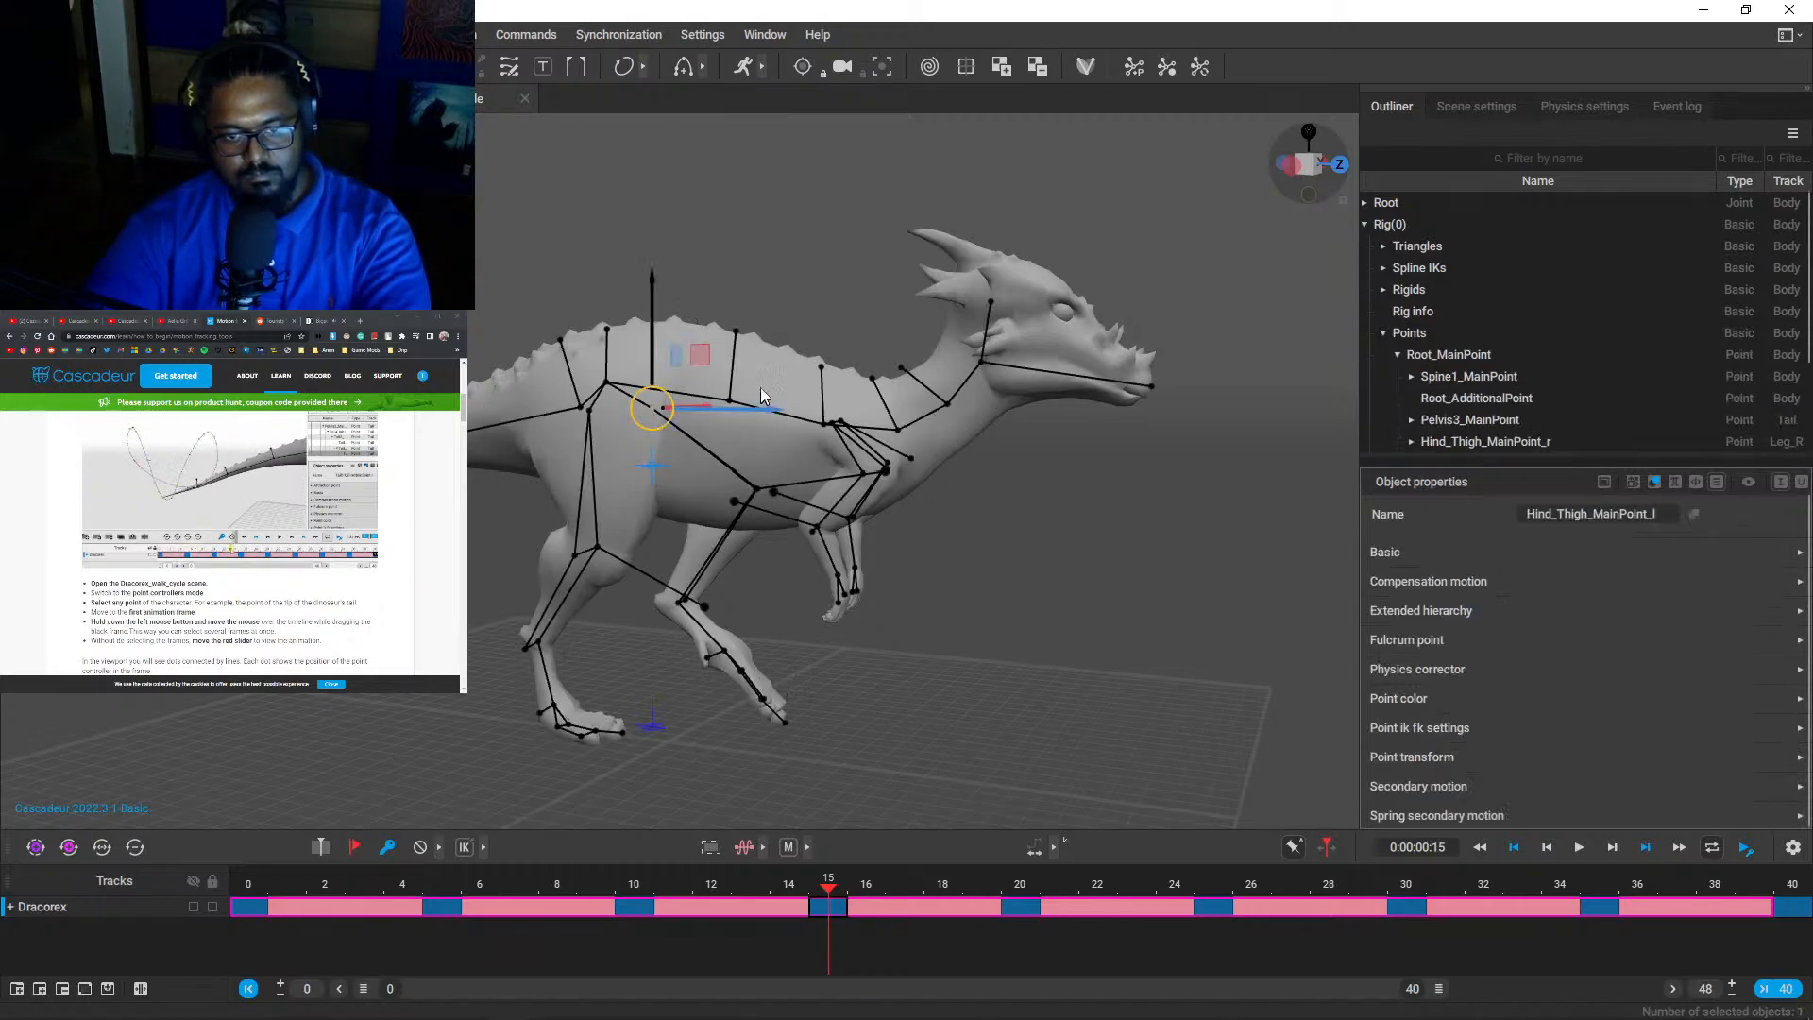
pyautogui.moveTo(768, 408); pyautogui.dragTo(574, 383)
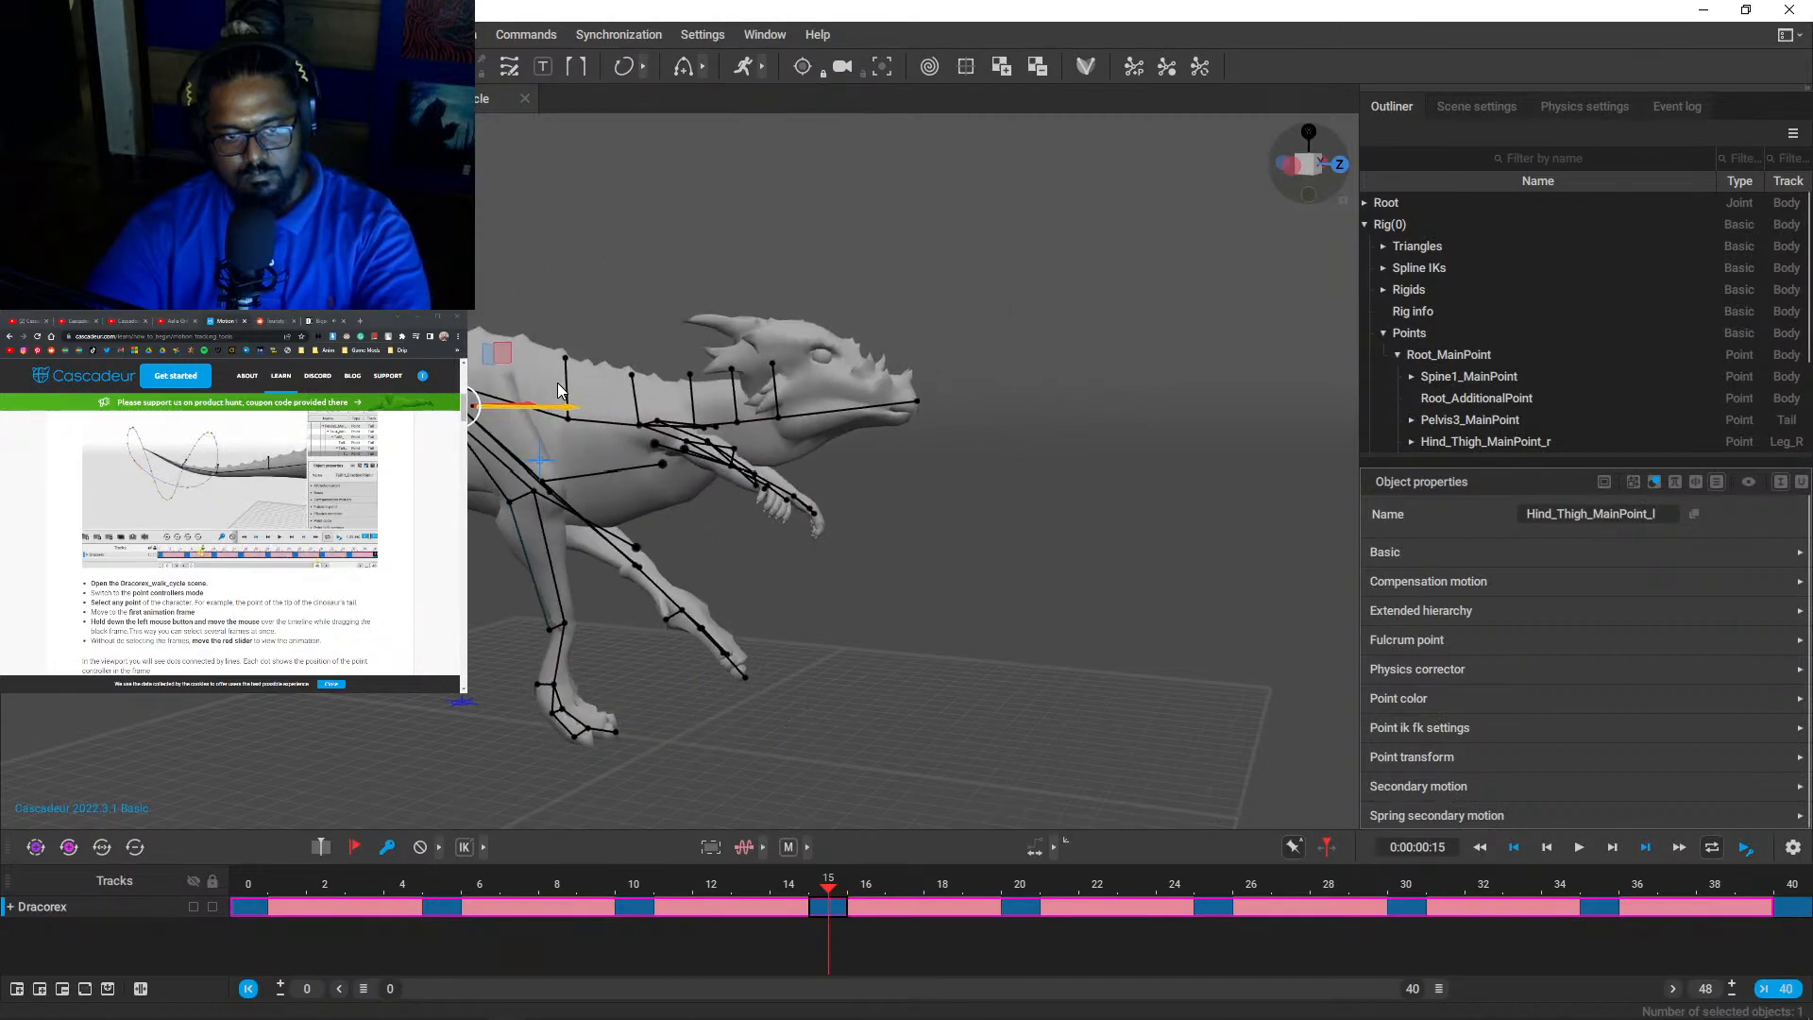
# - Undo the thigh point move, select the Tail11_MainPoint point controller and return the timeline to frame 0
pyautogui.hotkey('ctrl', 'z')
pyautogui.click(521, 549)
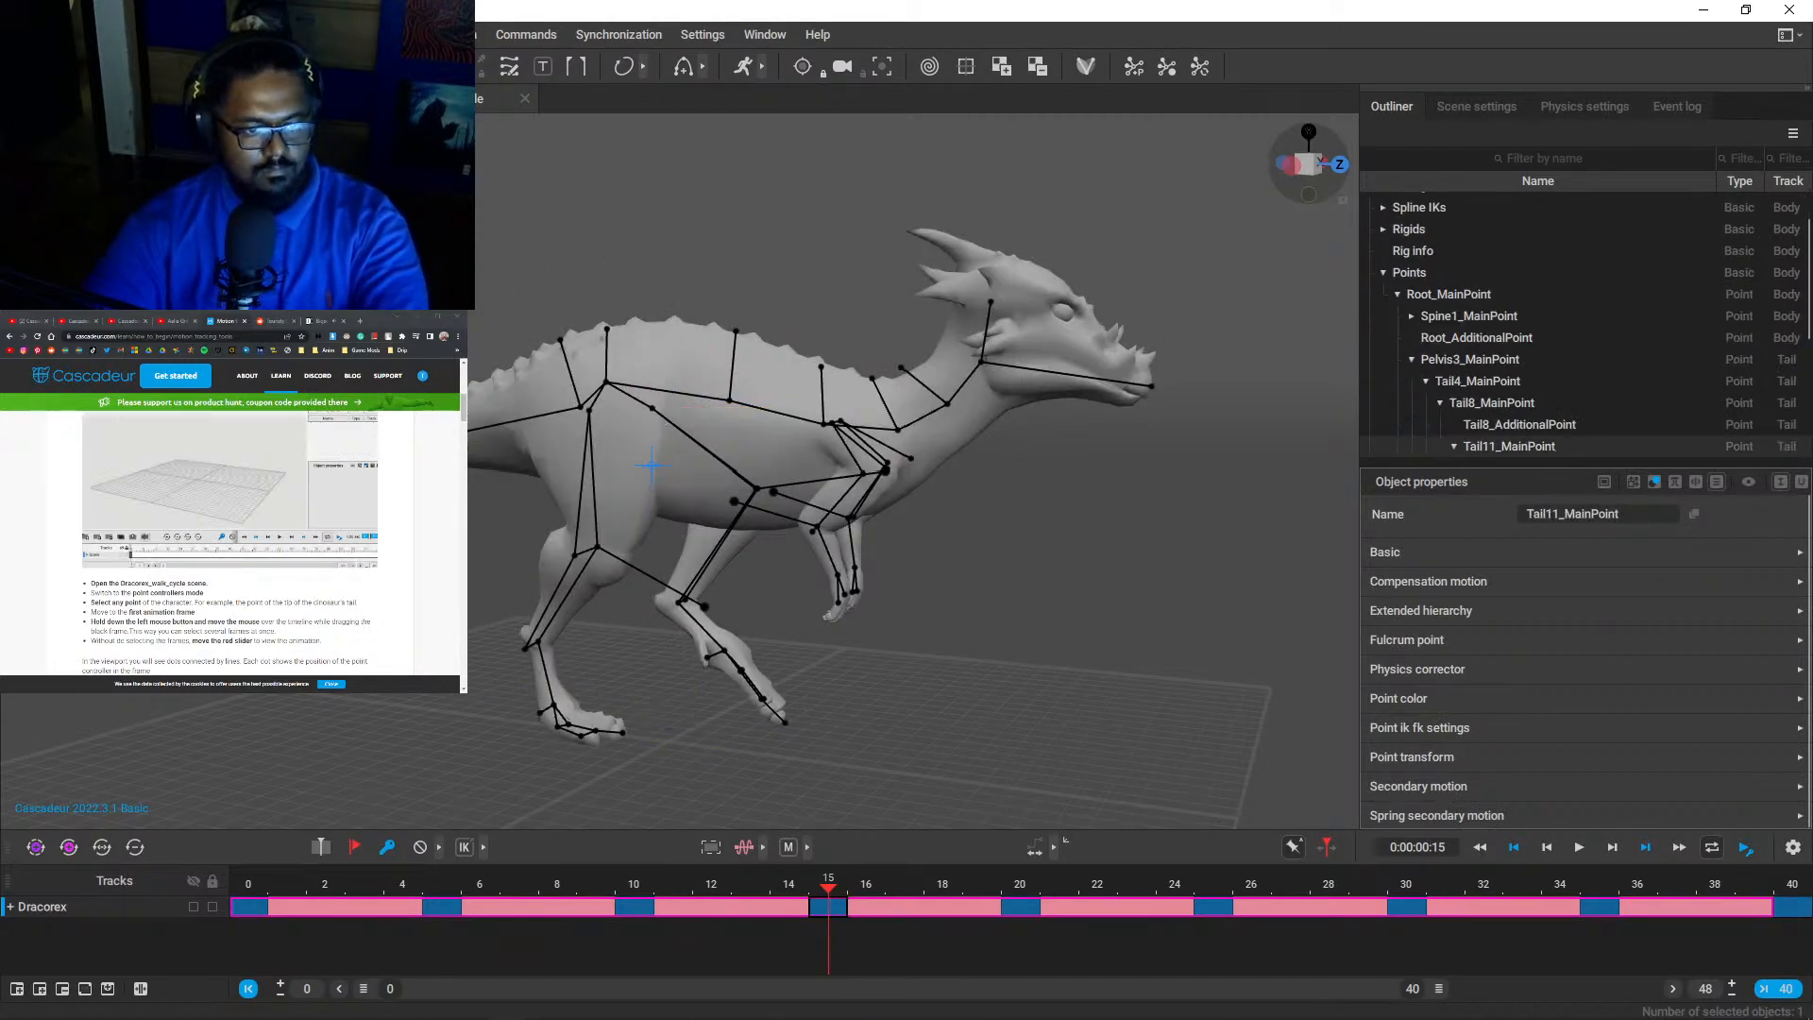
pyautogui.scroll(-5, 525, 541)
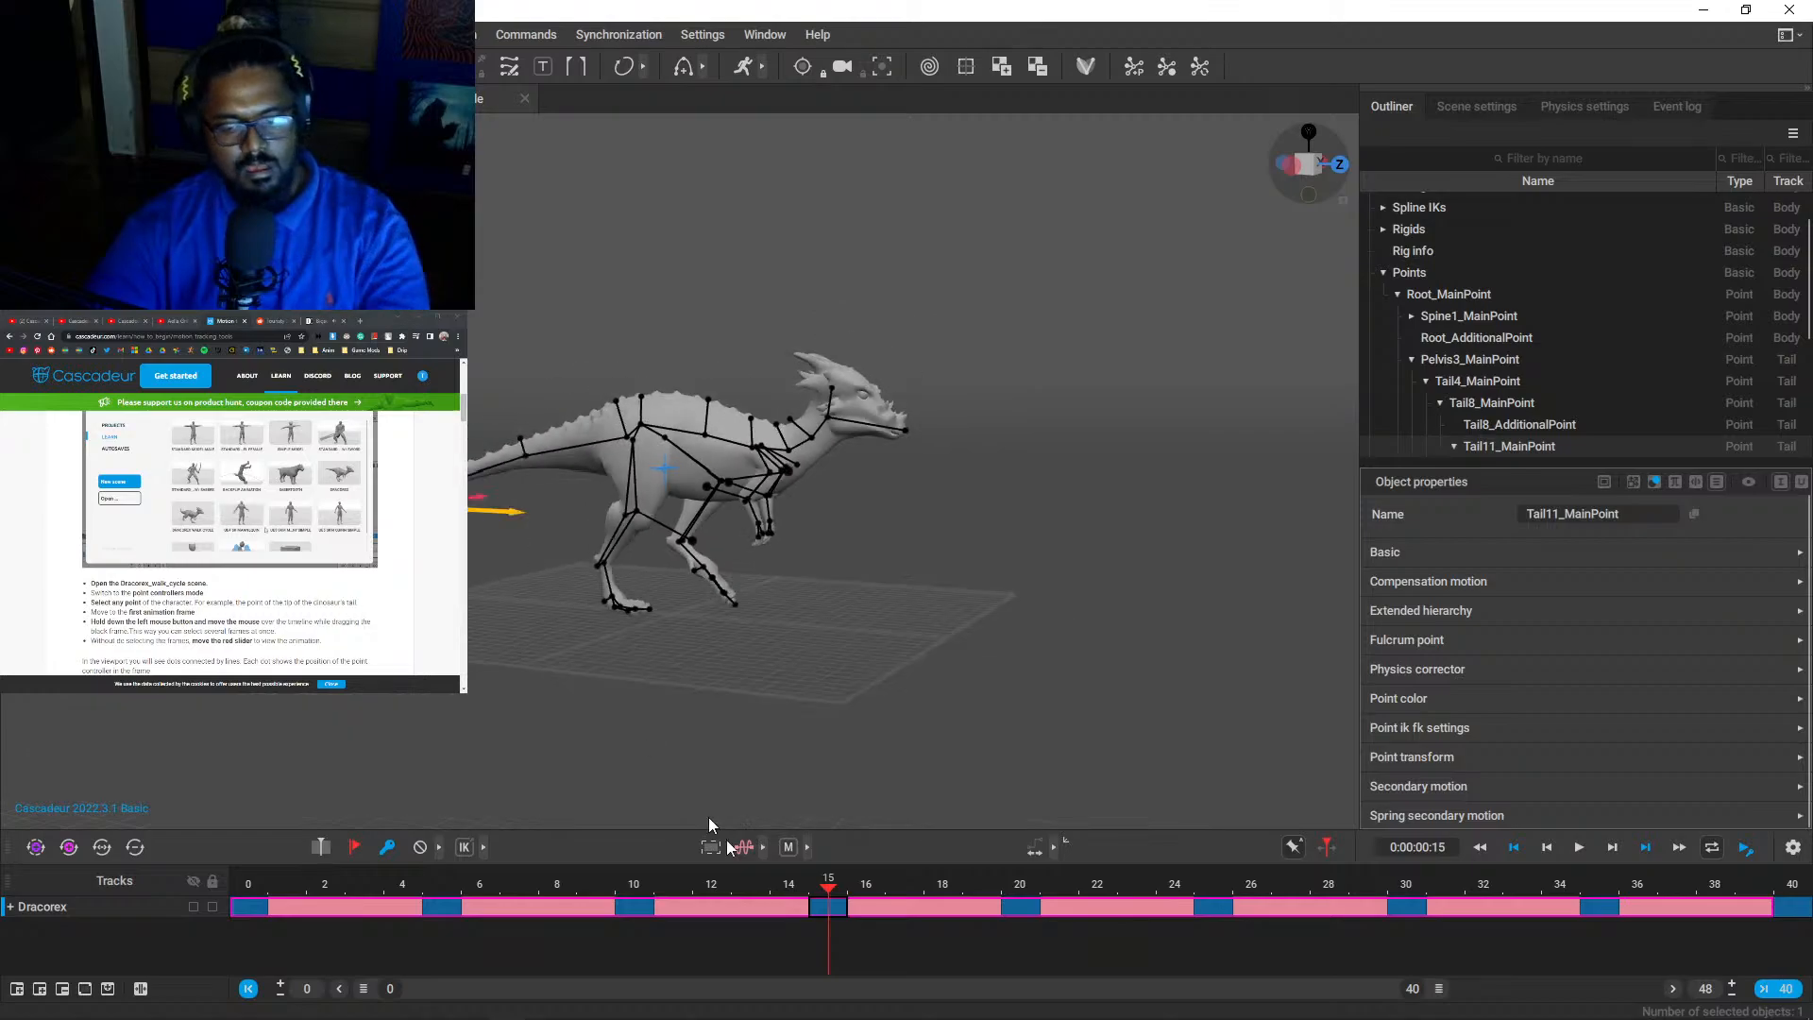
pyautogui.click(736, 878)
pyautogui.moveTo(736, 878); pyautogui.dragTo(248, 878)
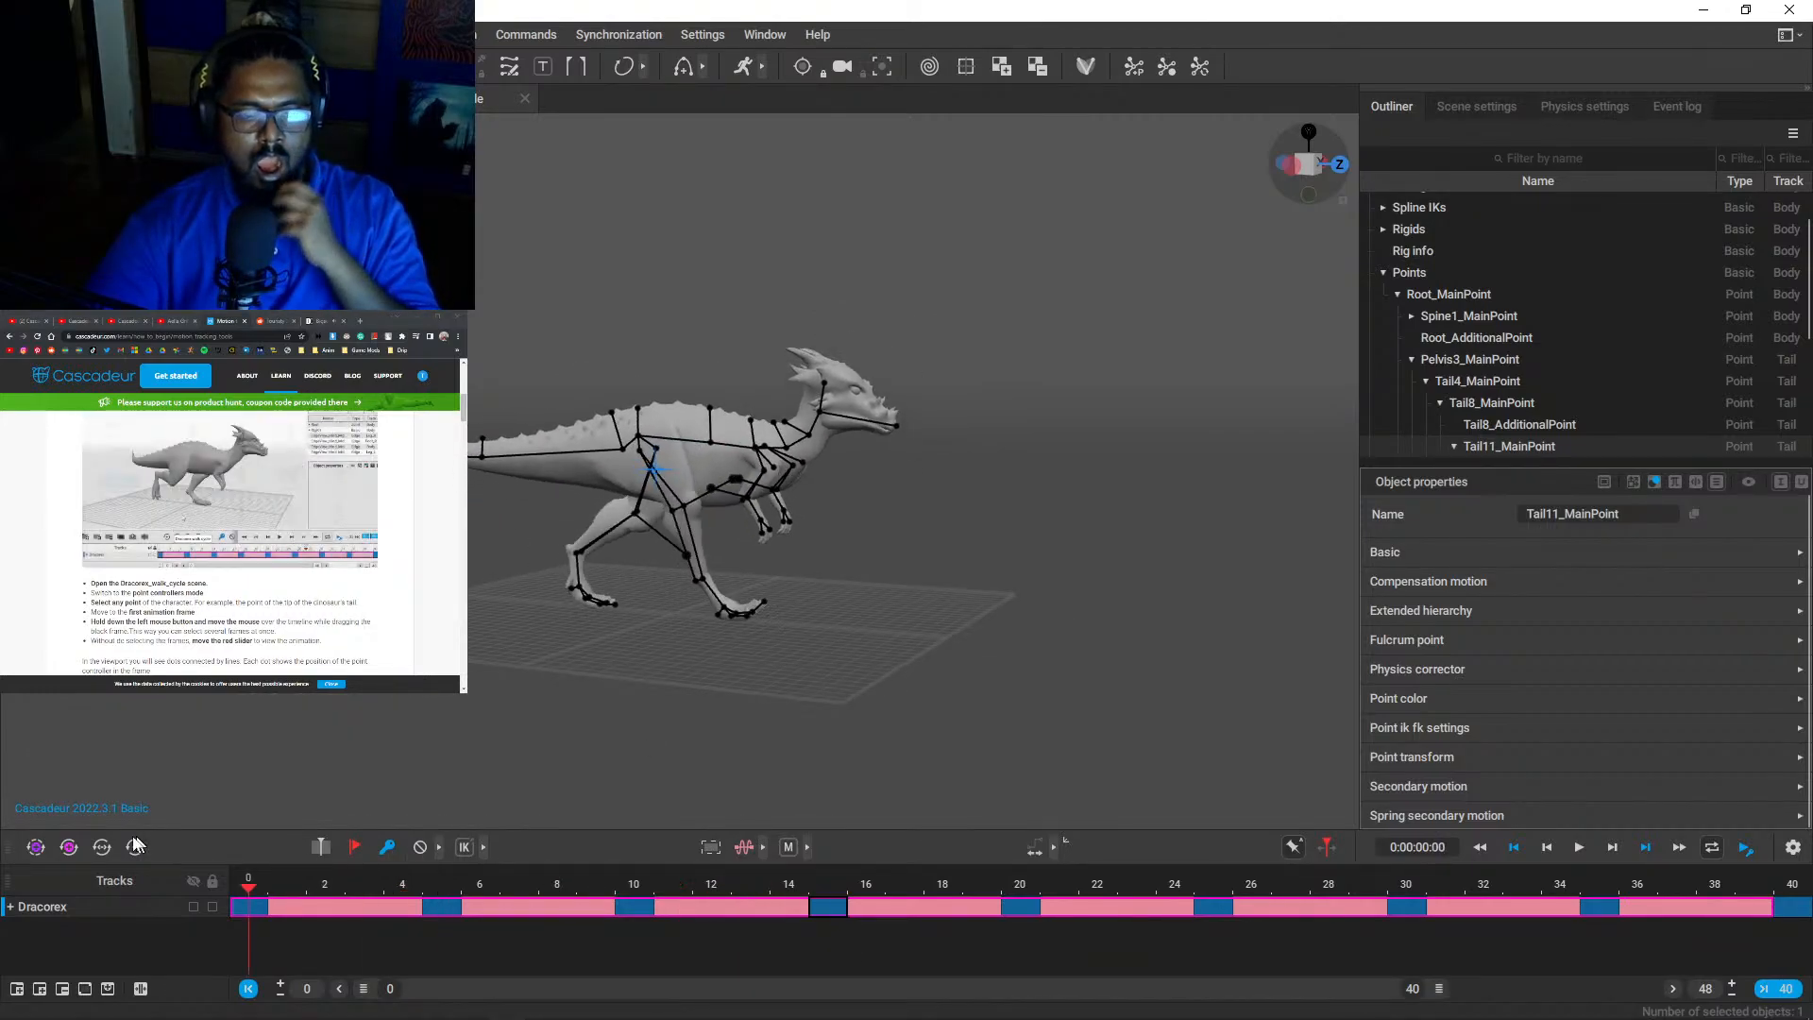
# - Check the other open humanoid scene, return to the Dracorex scene and clear the point selection
pyautogui.click(247, 98)
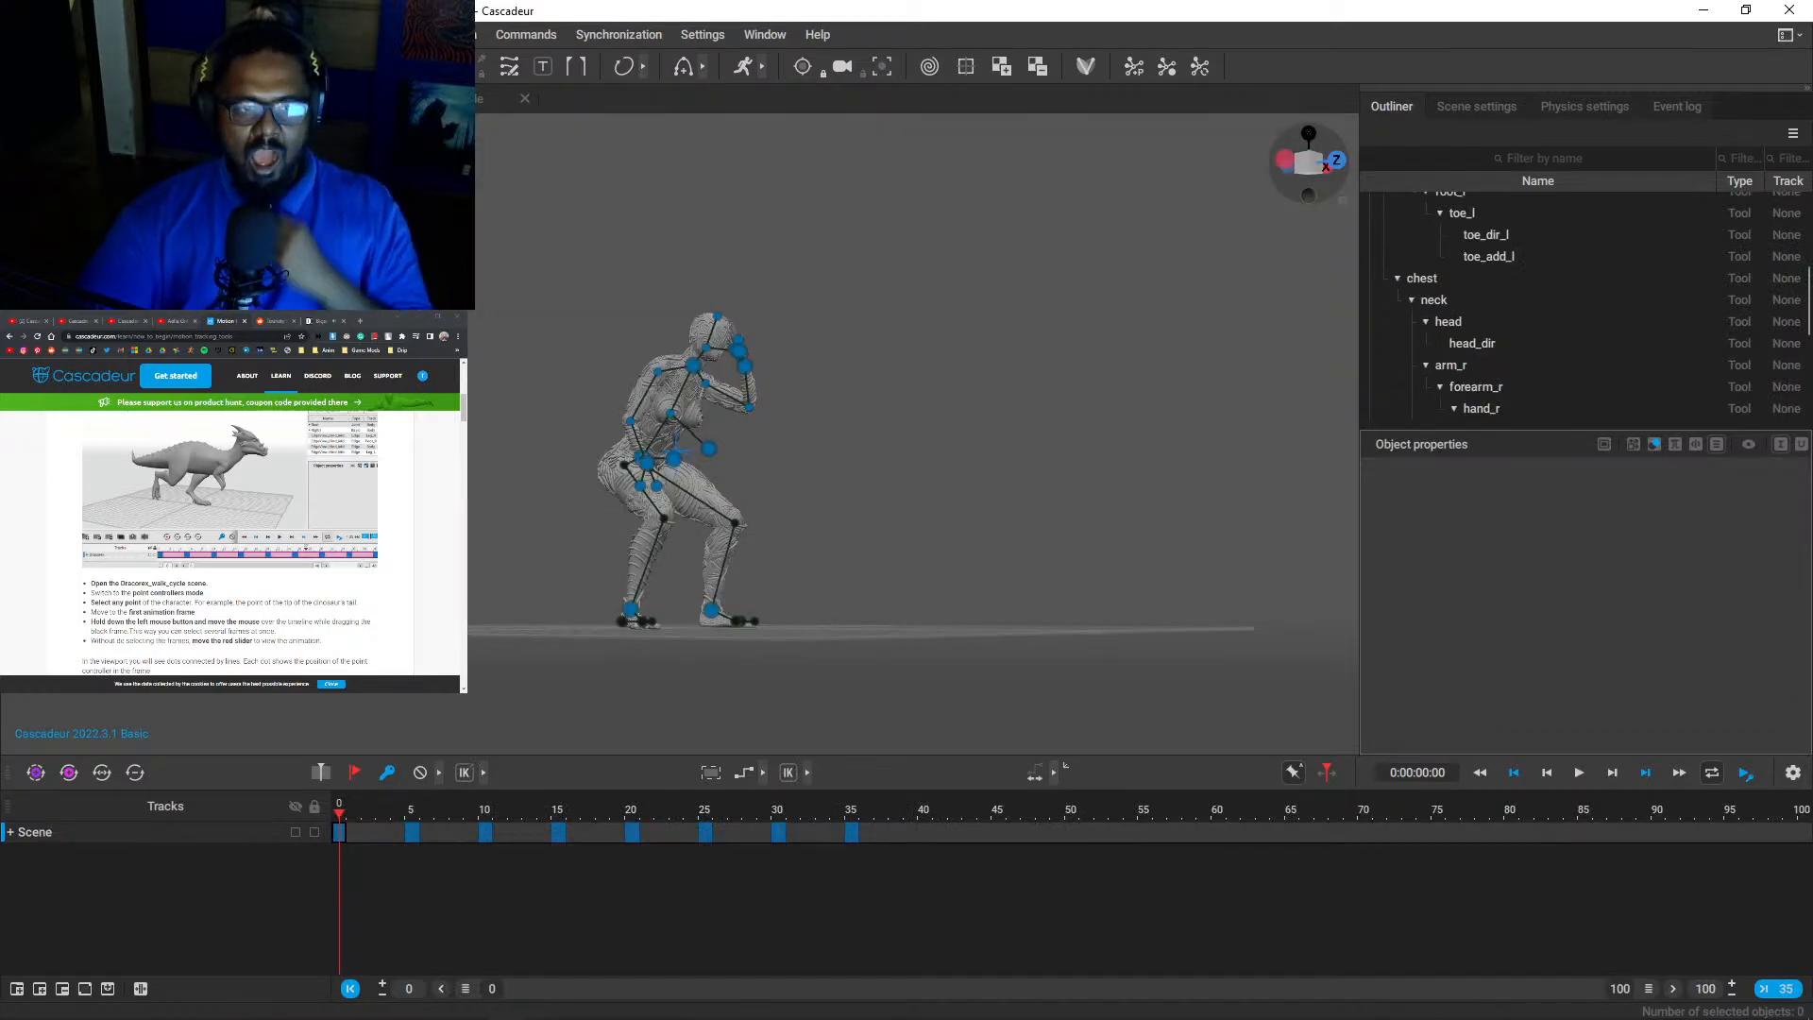
pyautogui.click(142, 98)
pyautogui.click(425, 98)
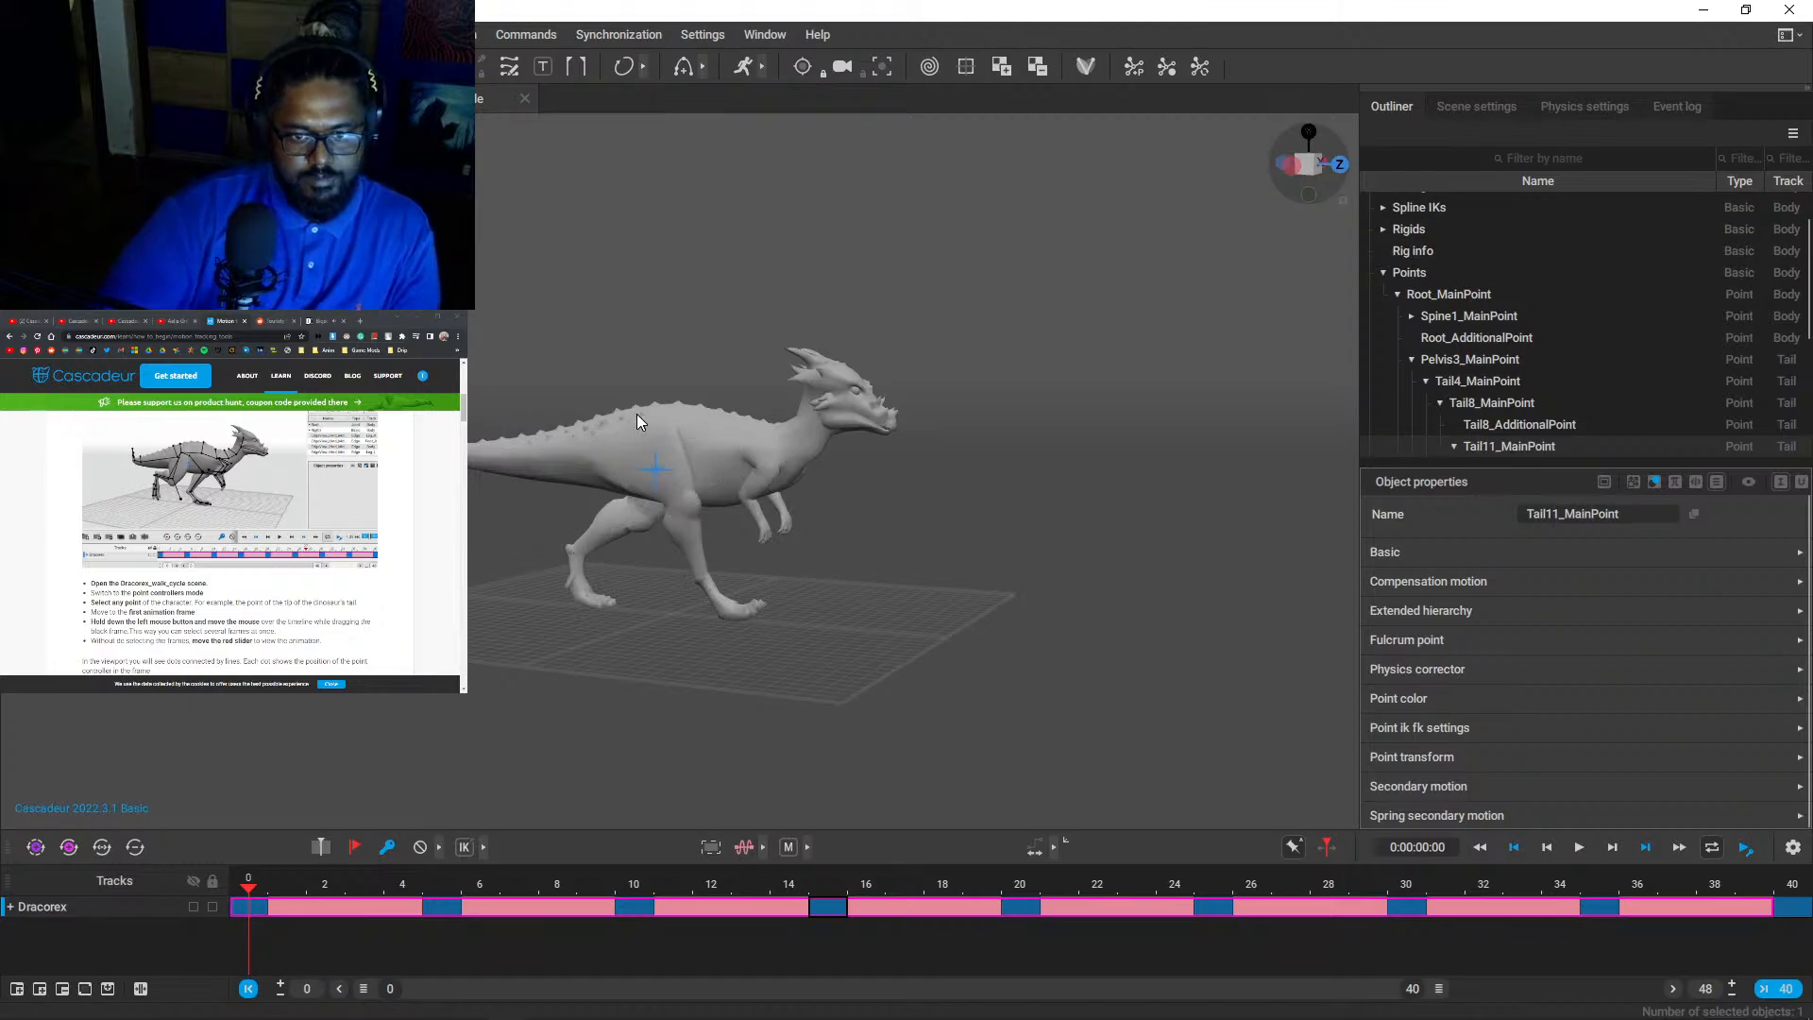
pyautogui.click(636, 414)
pyautogui.scroll(-6, 678, 436)
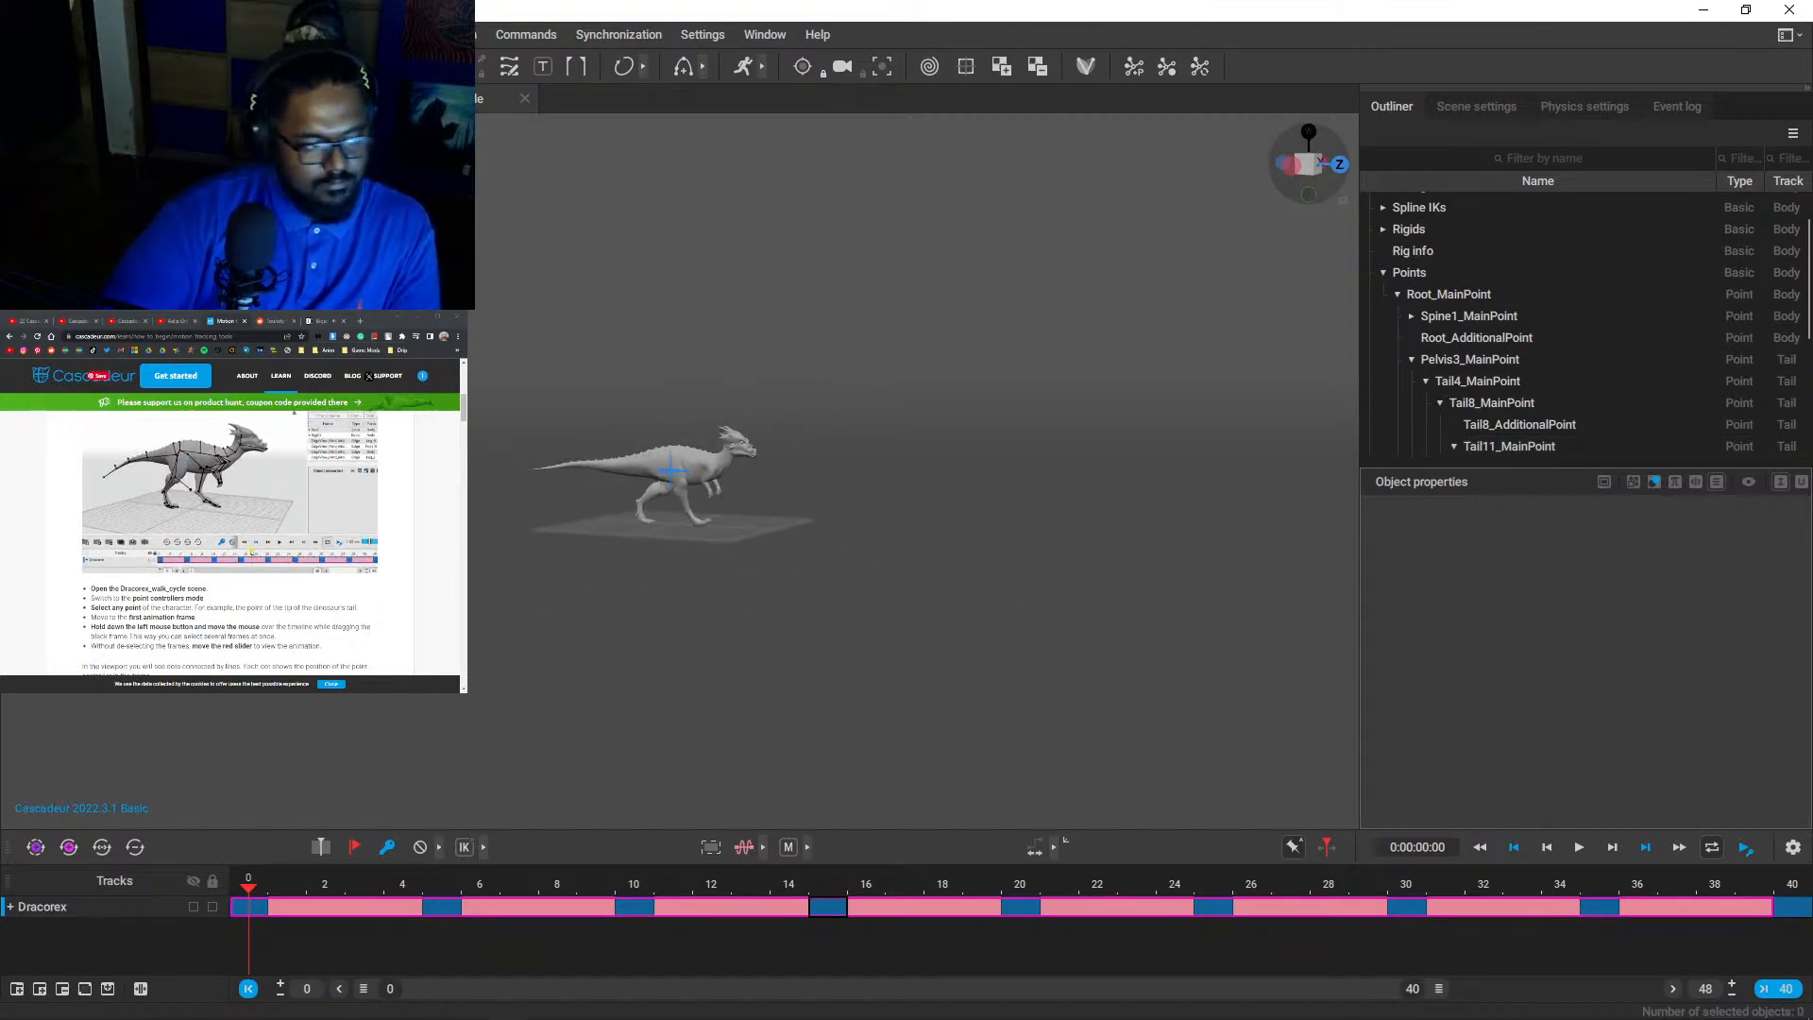
# - Review the AutoPosing lesson in the web tutorial, from AutoPosing controllers through controlling leg points
pyautogui.click(241, 587)
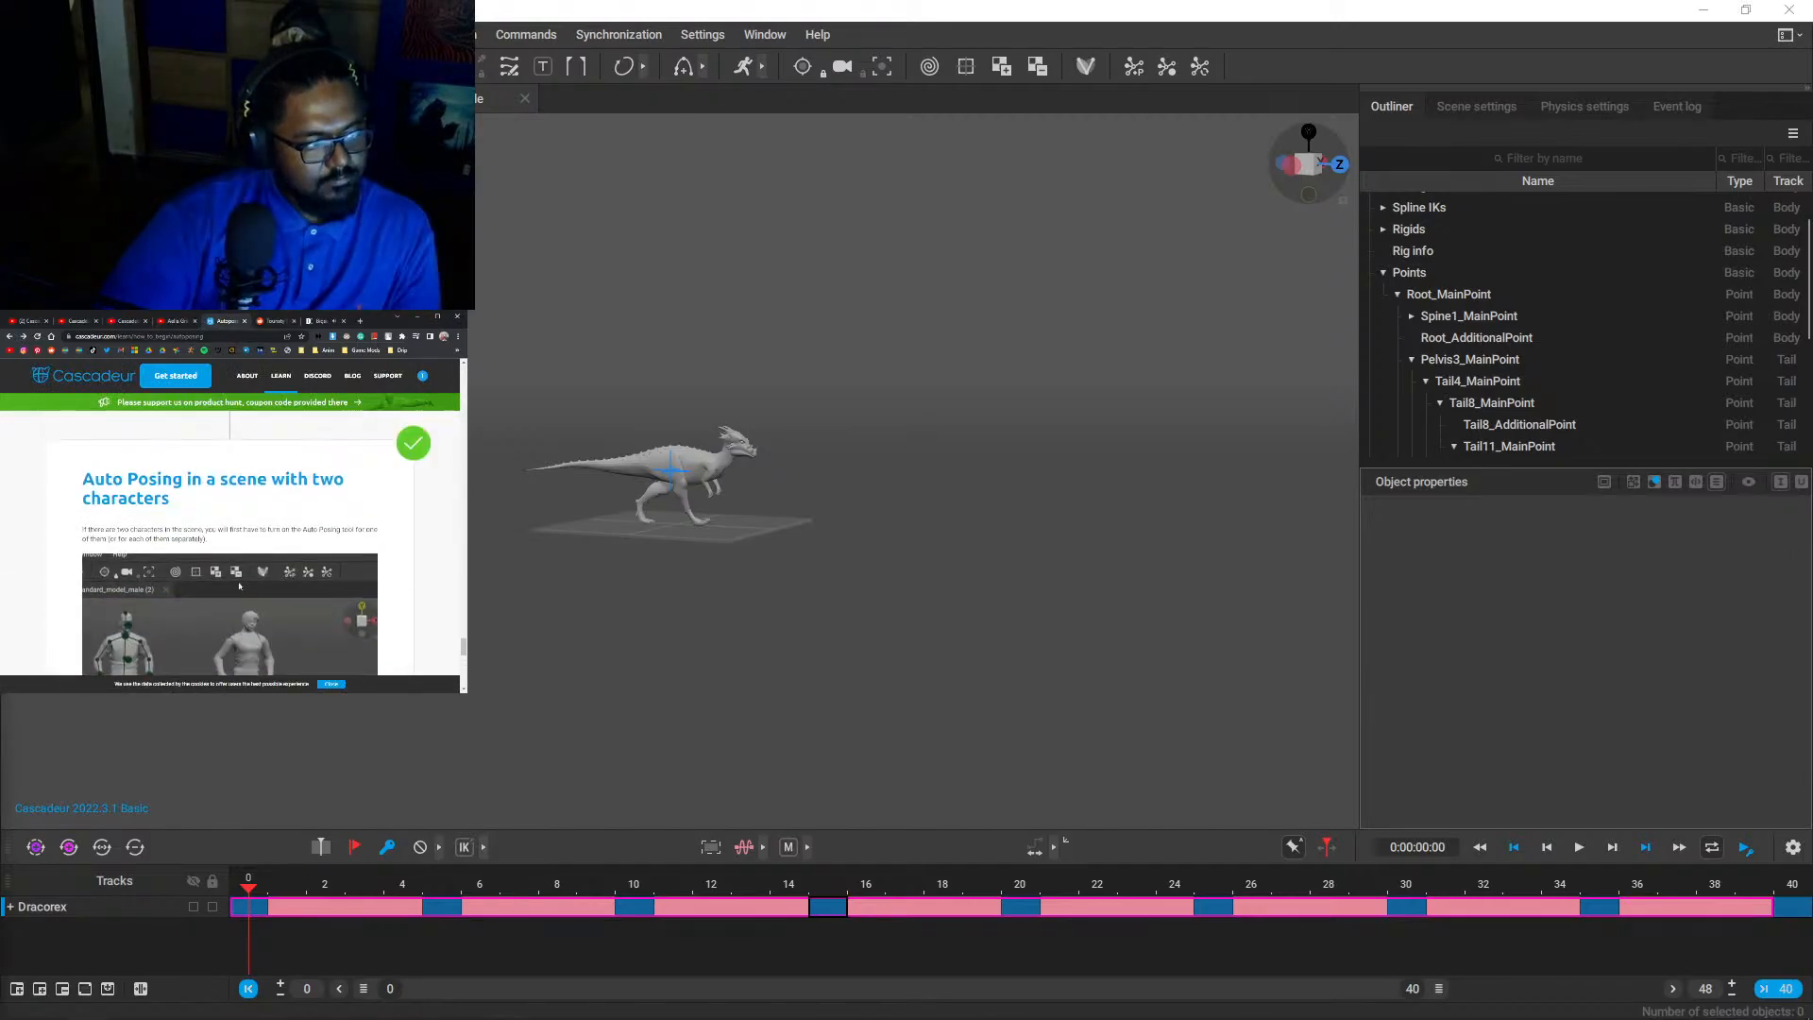
pyautogui.scroll(5, 240, 587)
pyautogui.scroll(3, 241, 588)
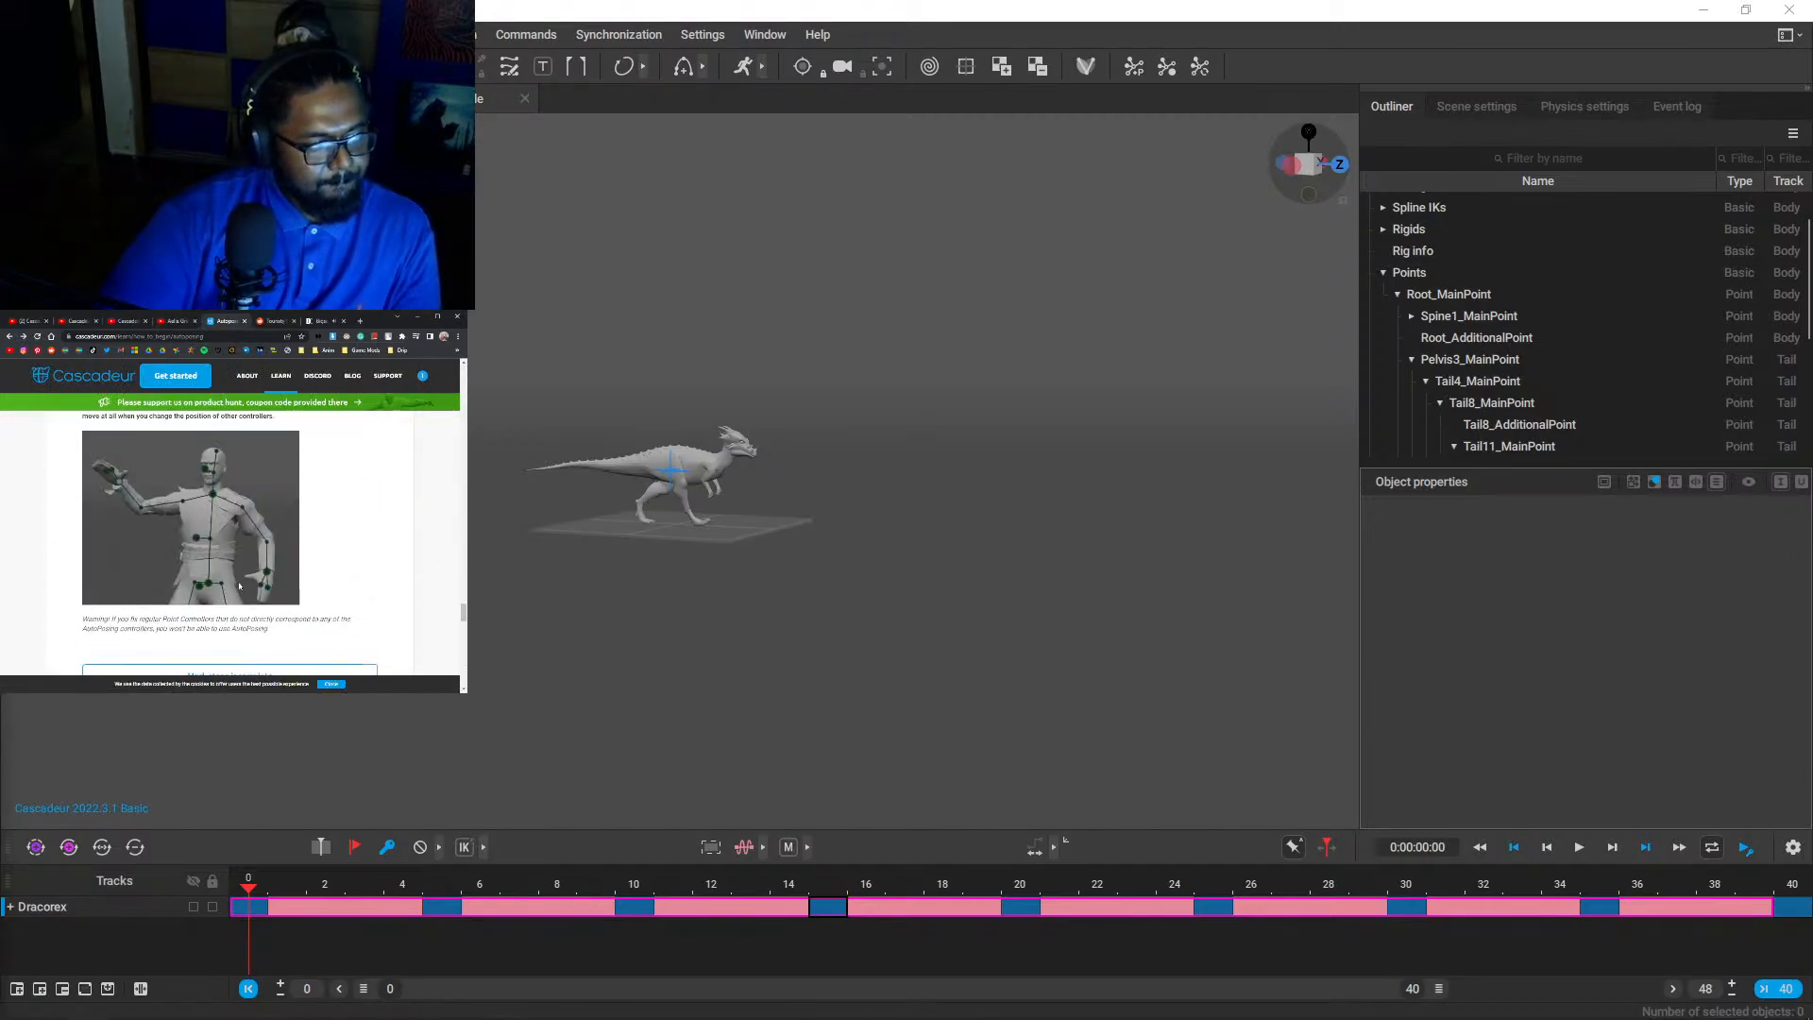
pyautogui.scroll(15, 240, 586)
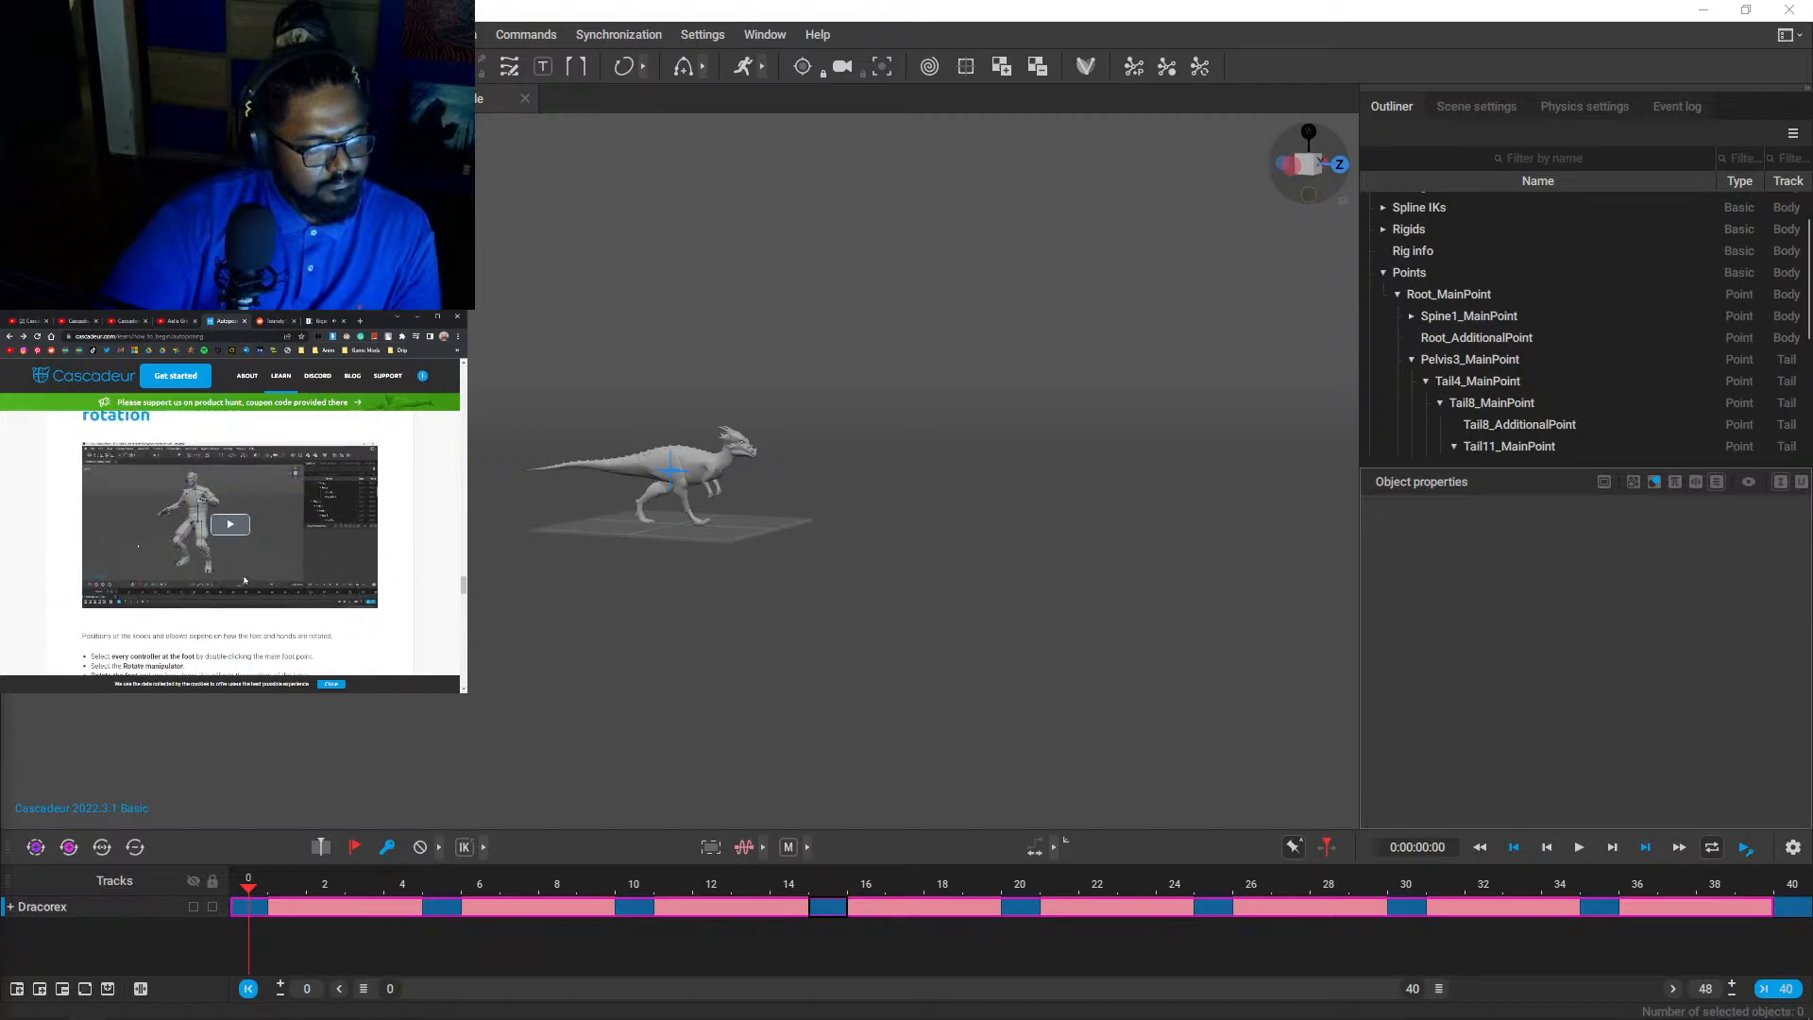
pyautogui.scroll(15, 240, 587)
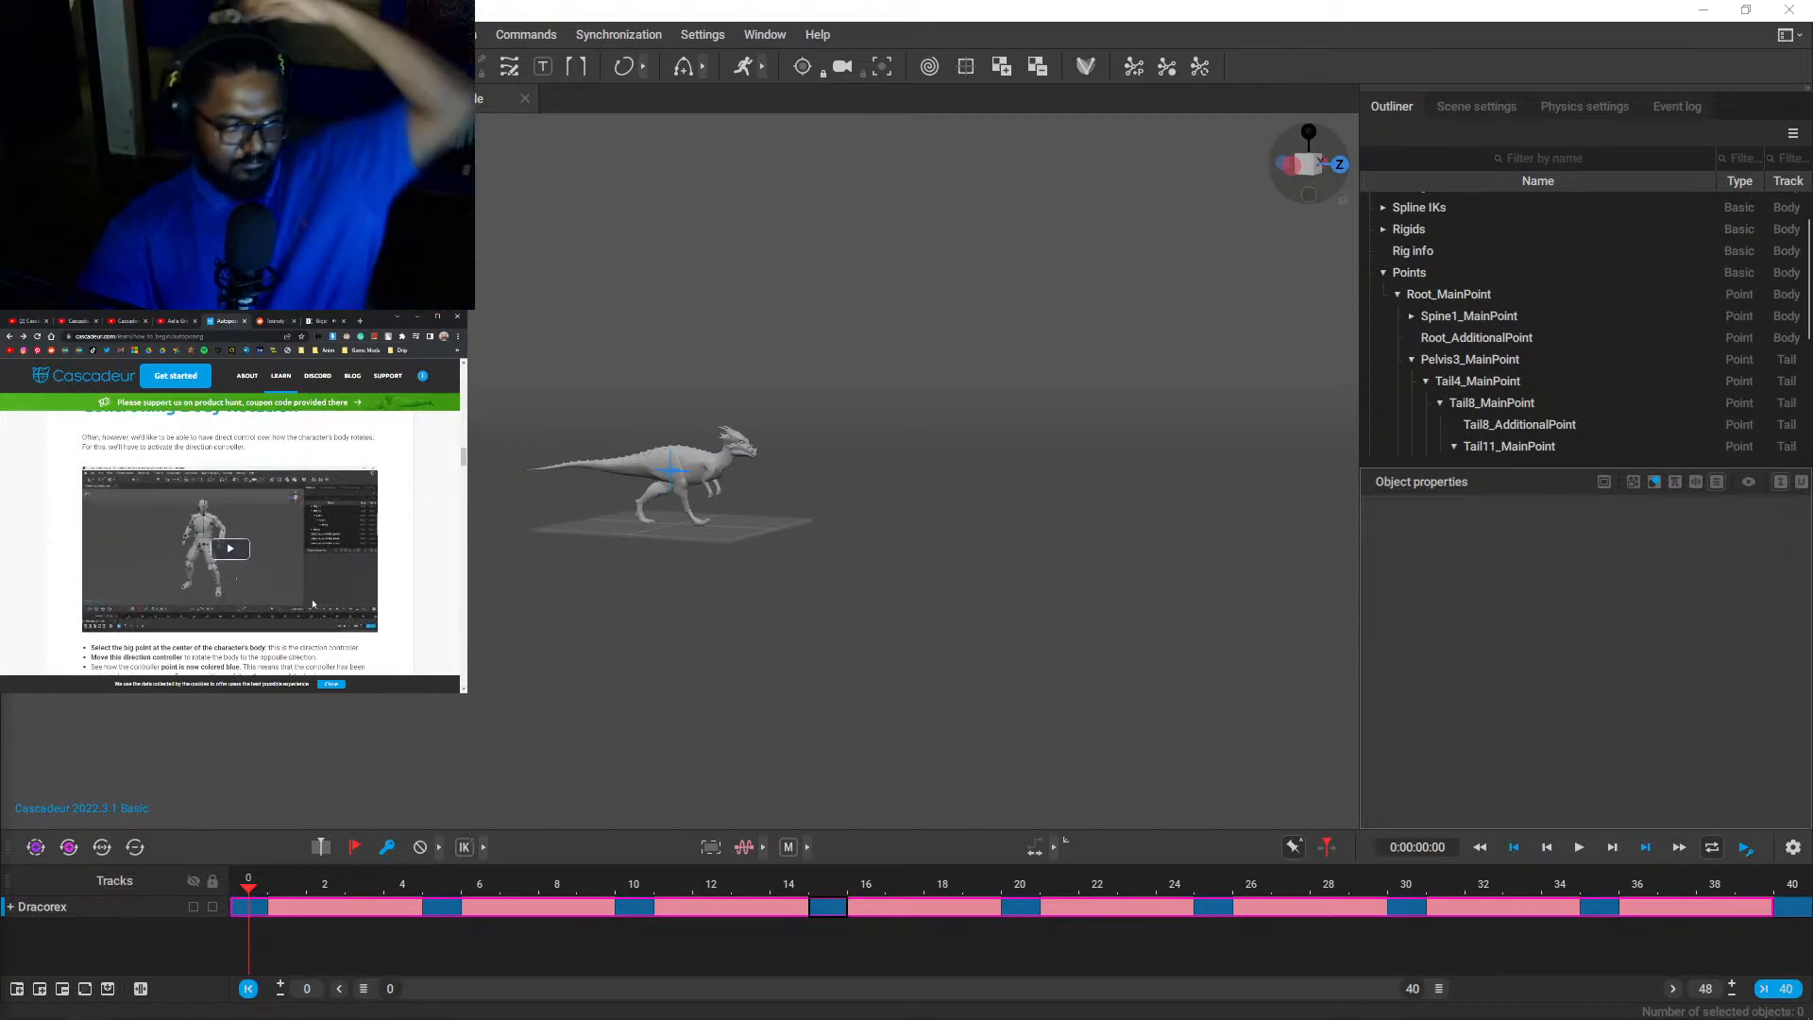
pyautogui.scroll(10, 309, 608)
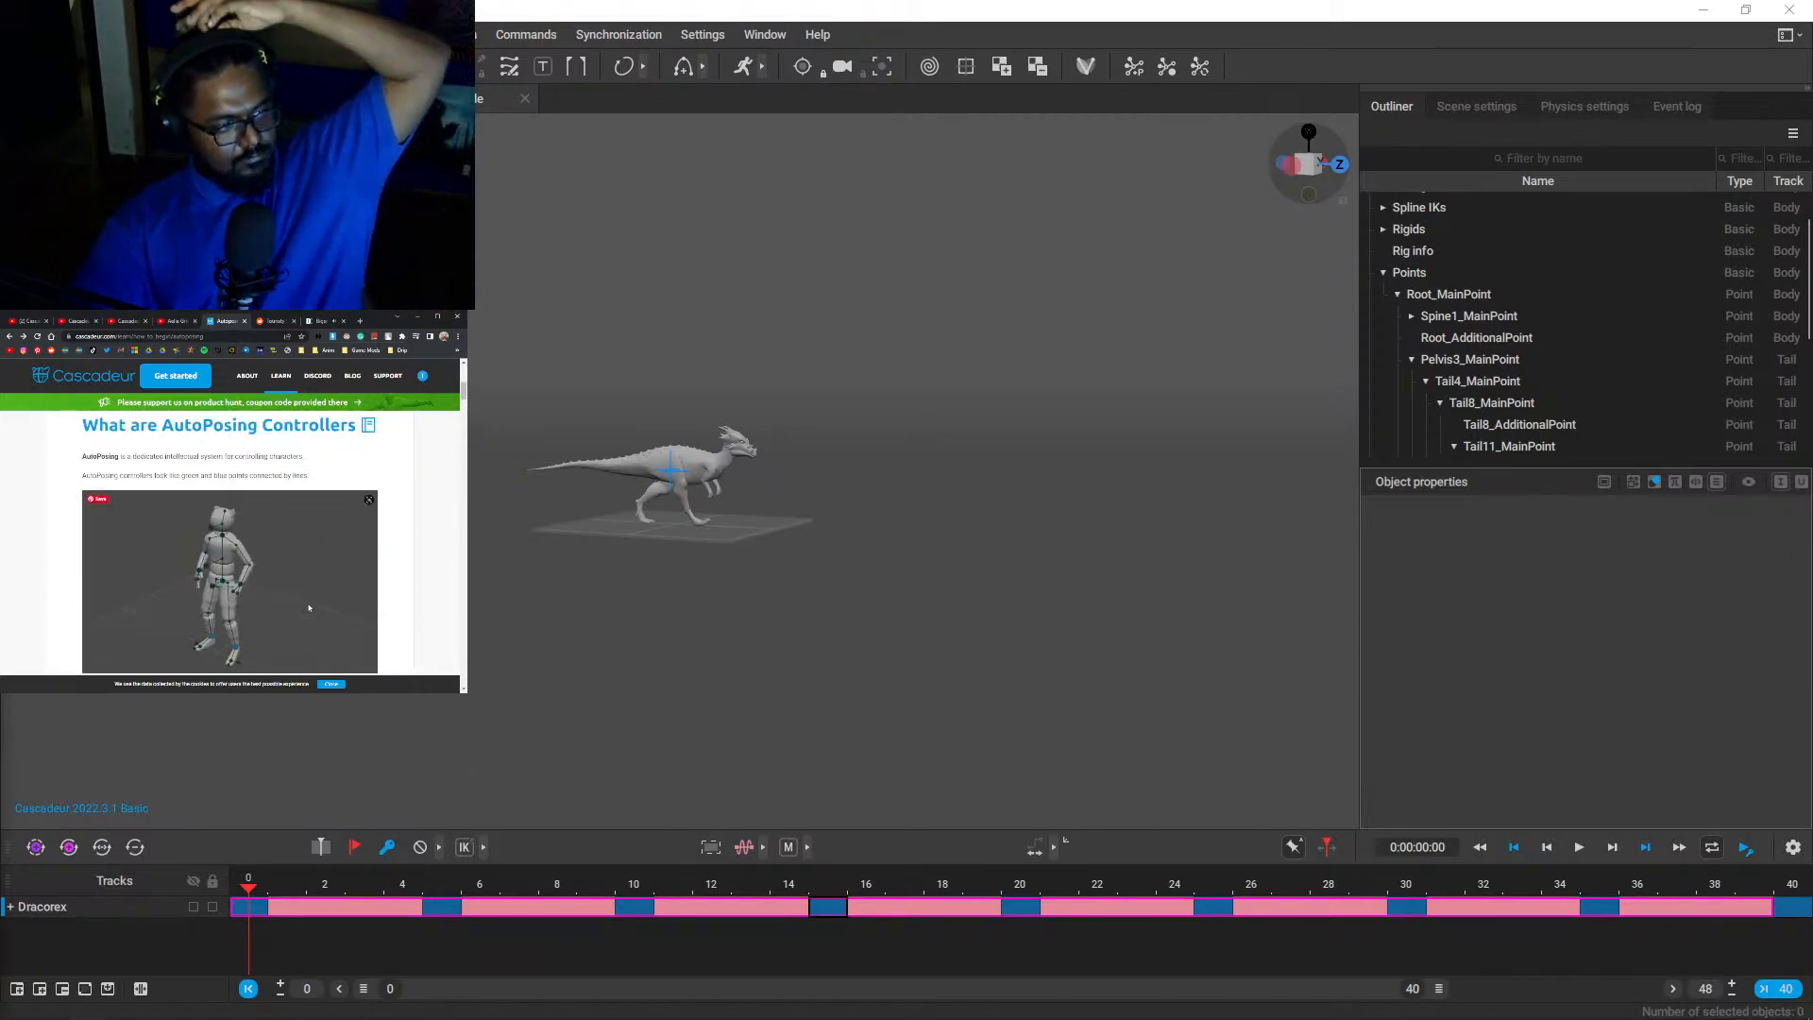
pyautogui.scroll(-2, 310, 608)
pyautogui.scroll(-5, 309, 608)
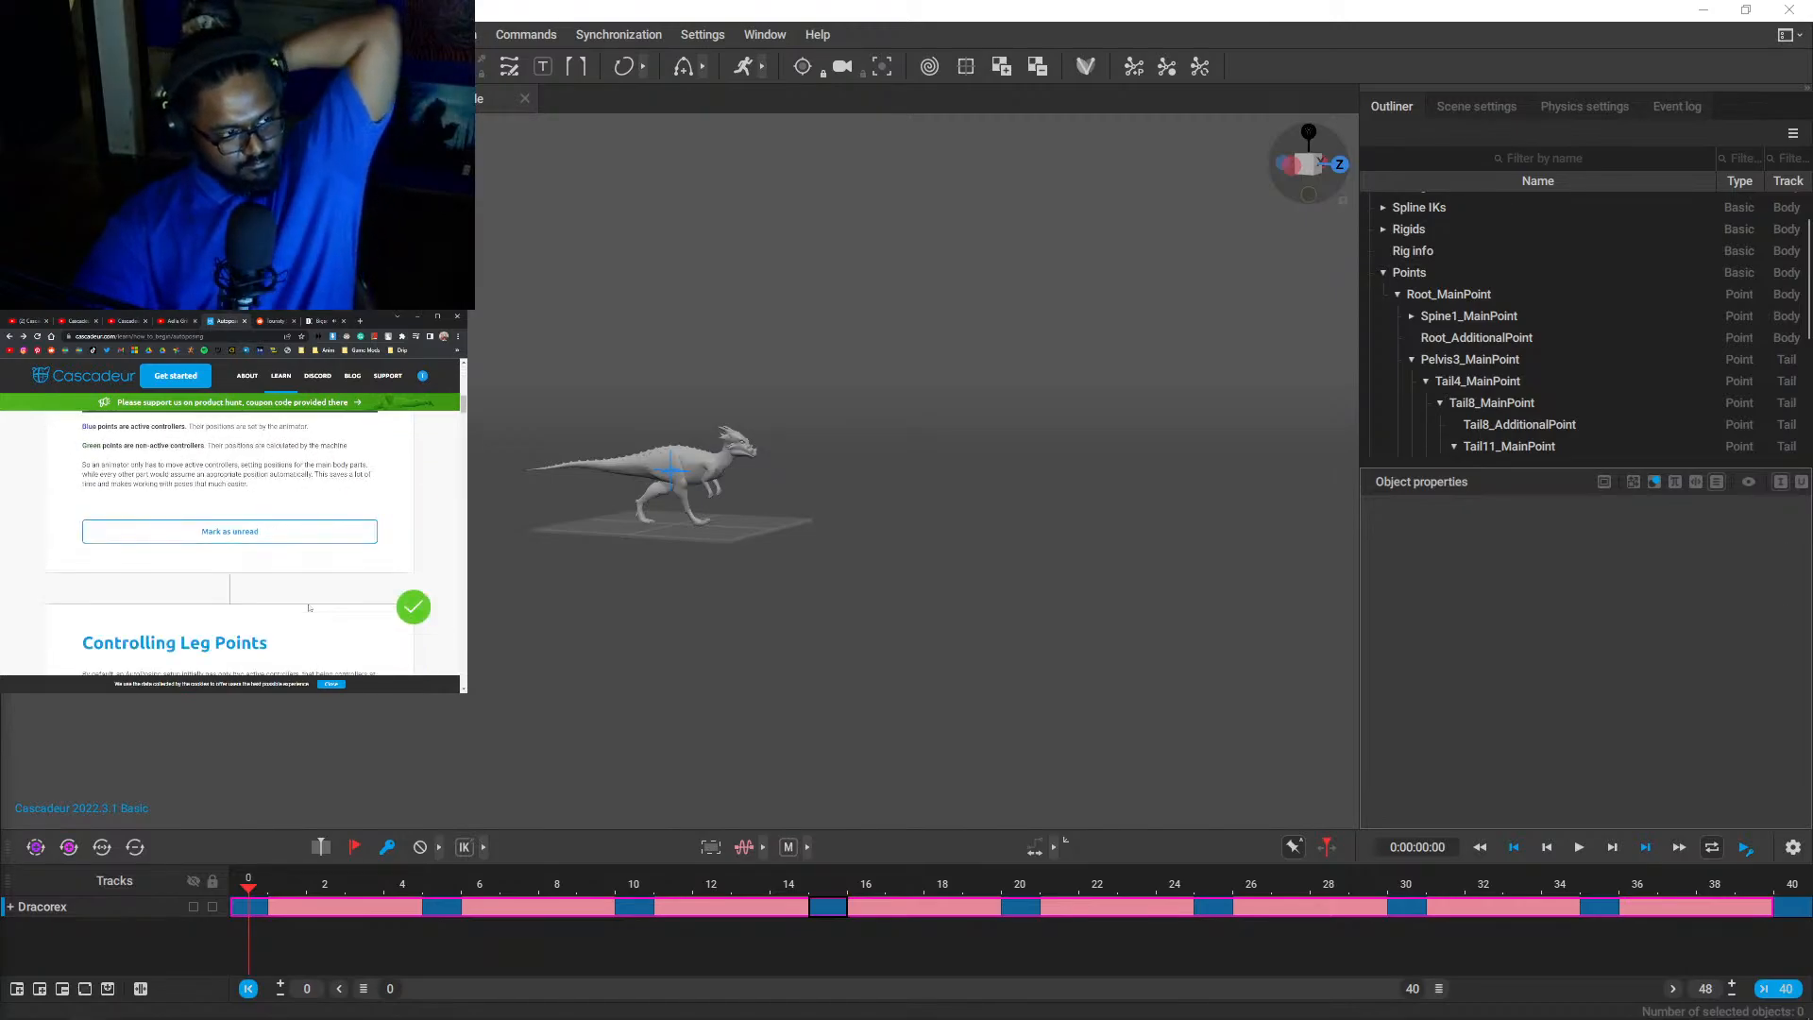
pyautogui.scroll(-4, 310, 608)
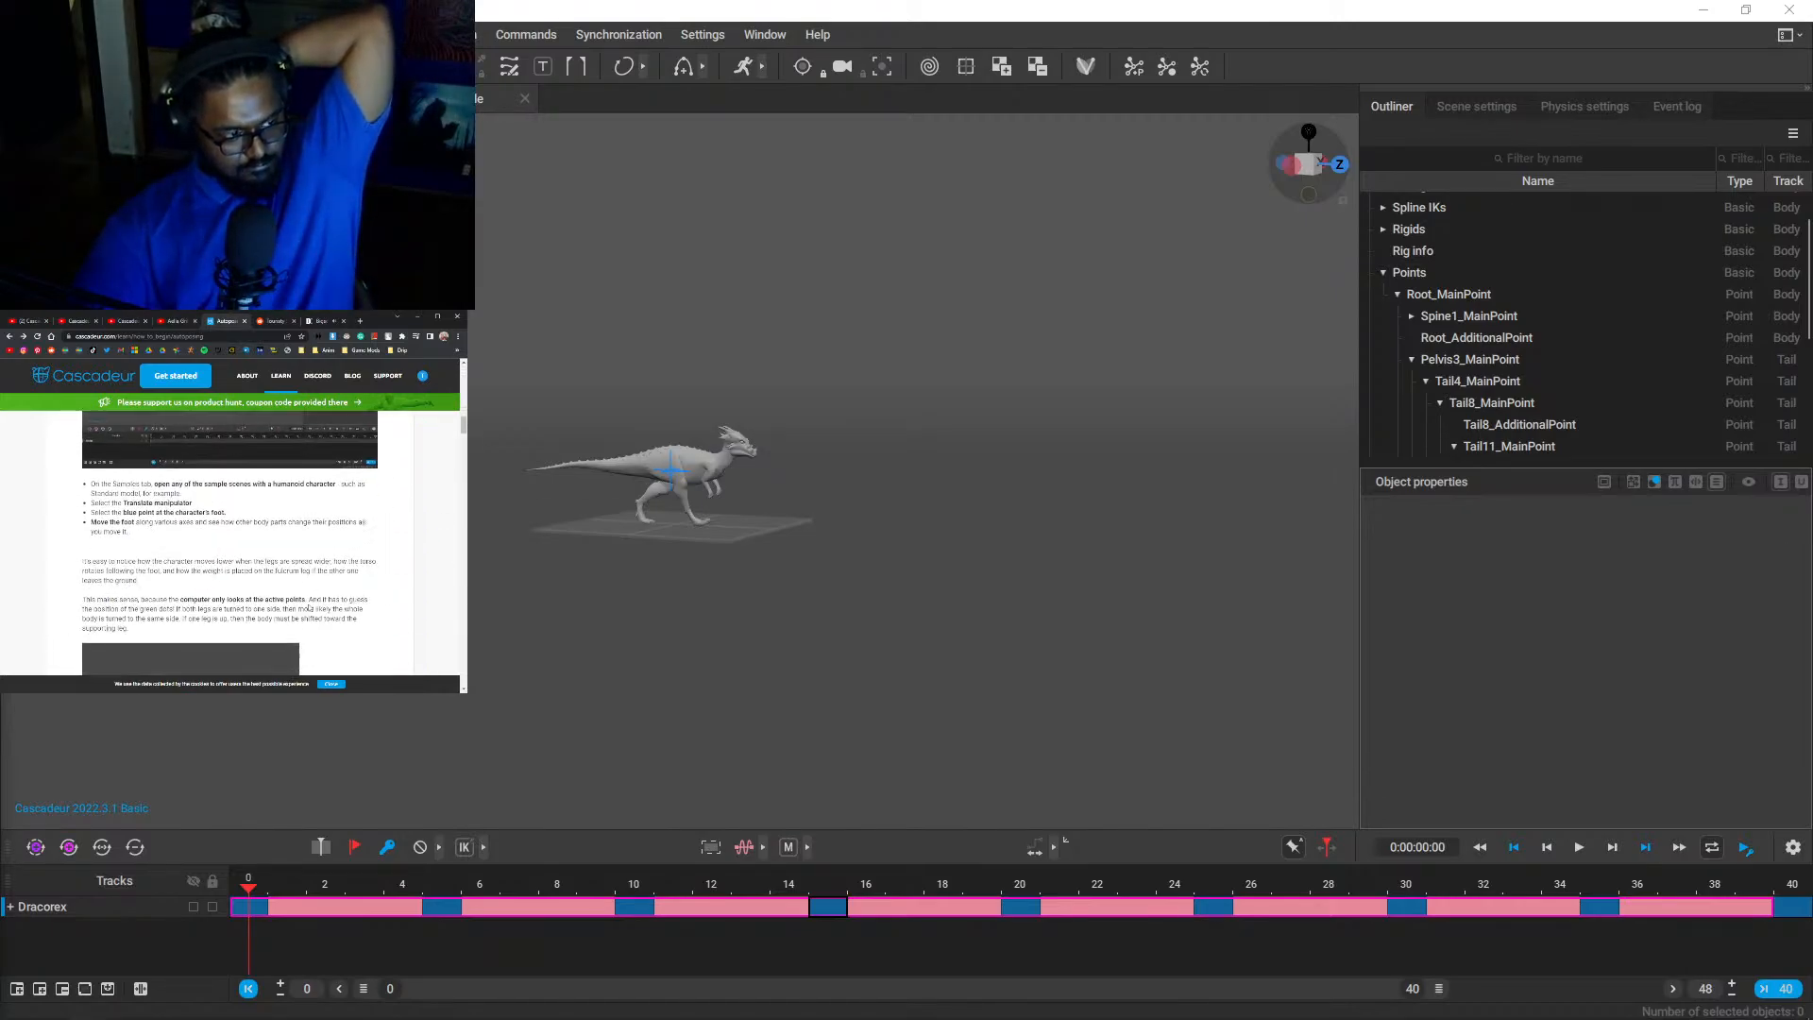
pyautogui.scroll(-3, 309, 608)
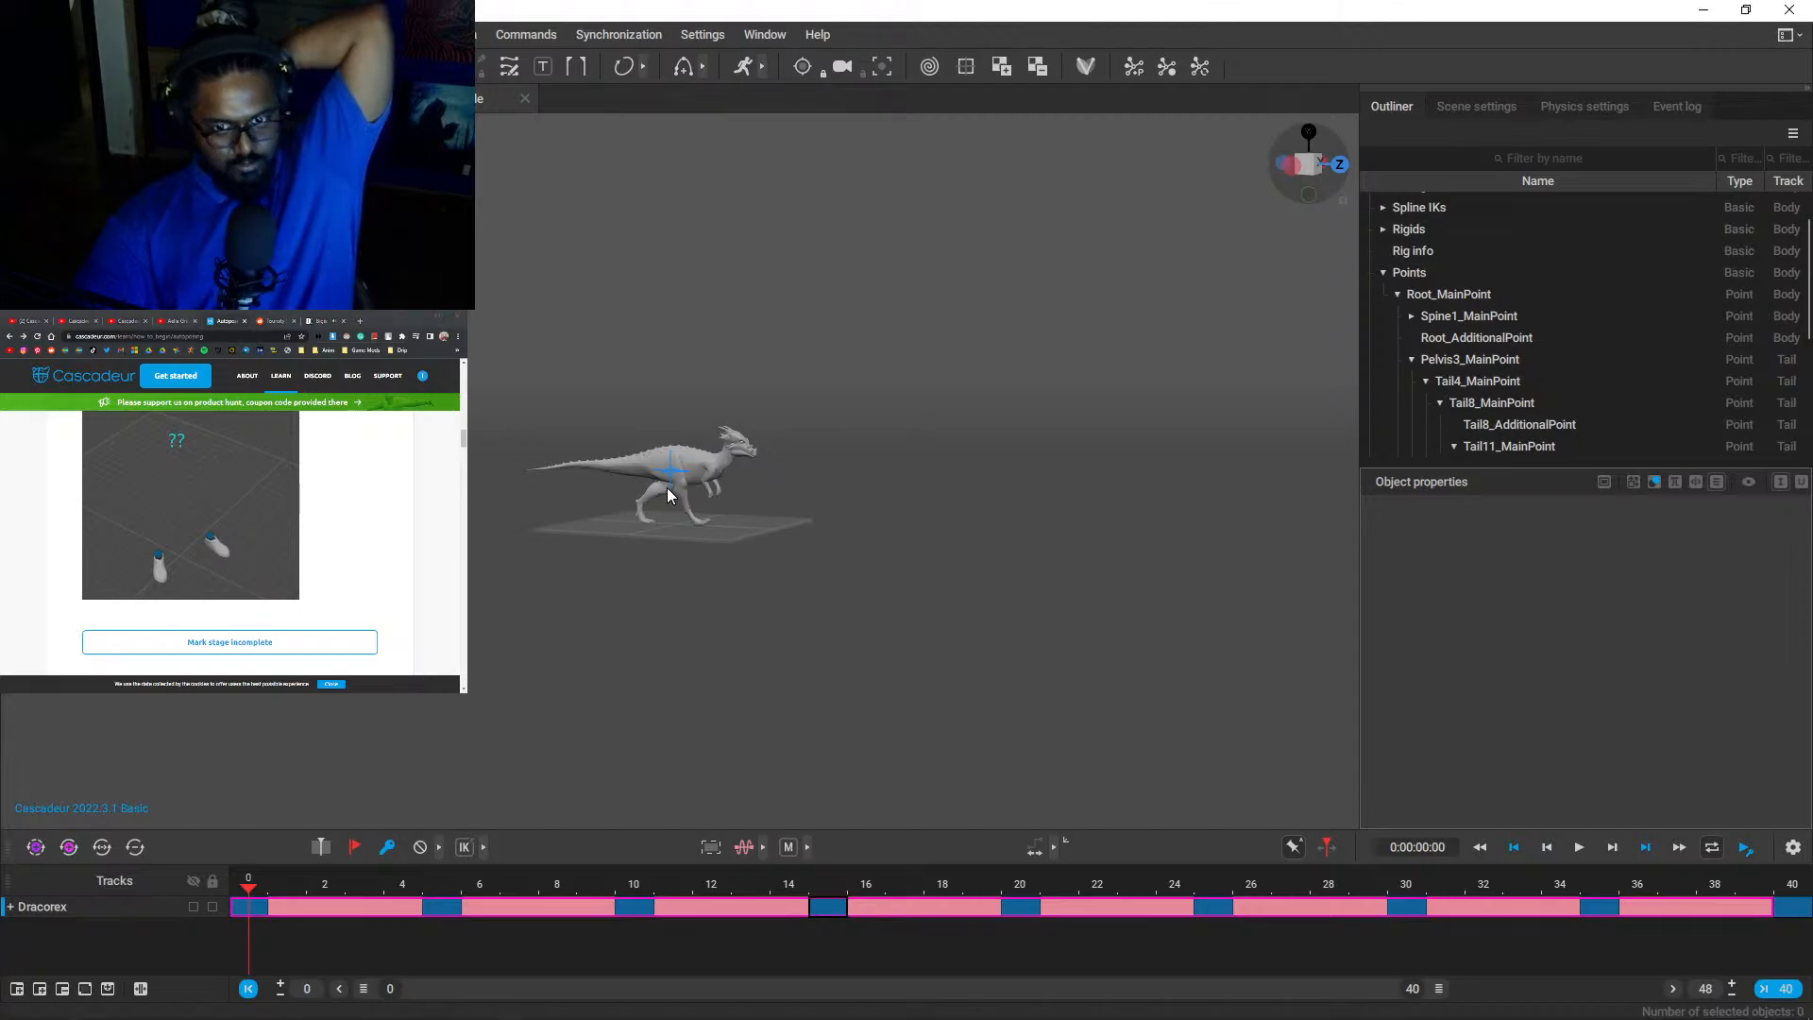
# - Try moving the Dracorex's center of mass forward at frame 0, undo the move and clear the selection
pyautogui.click(668, 476)
pyautogui.click(755, 584)
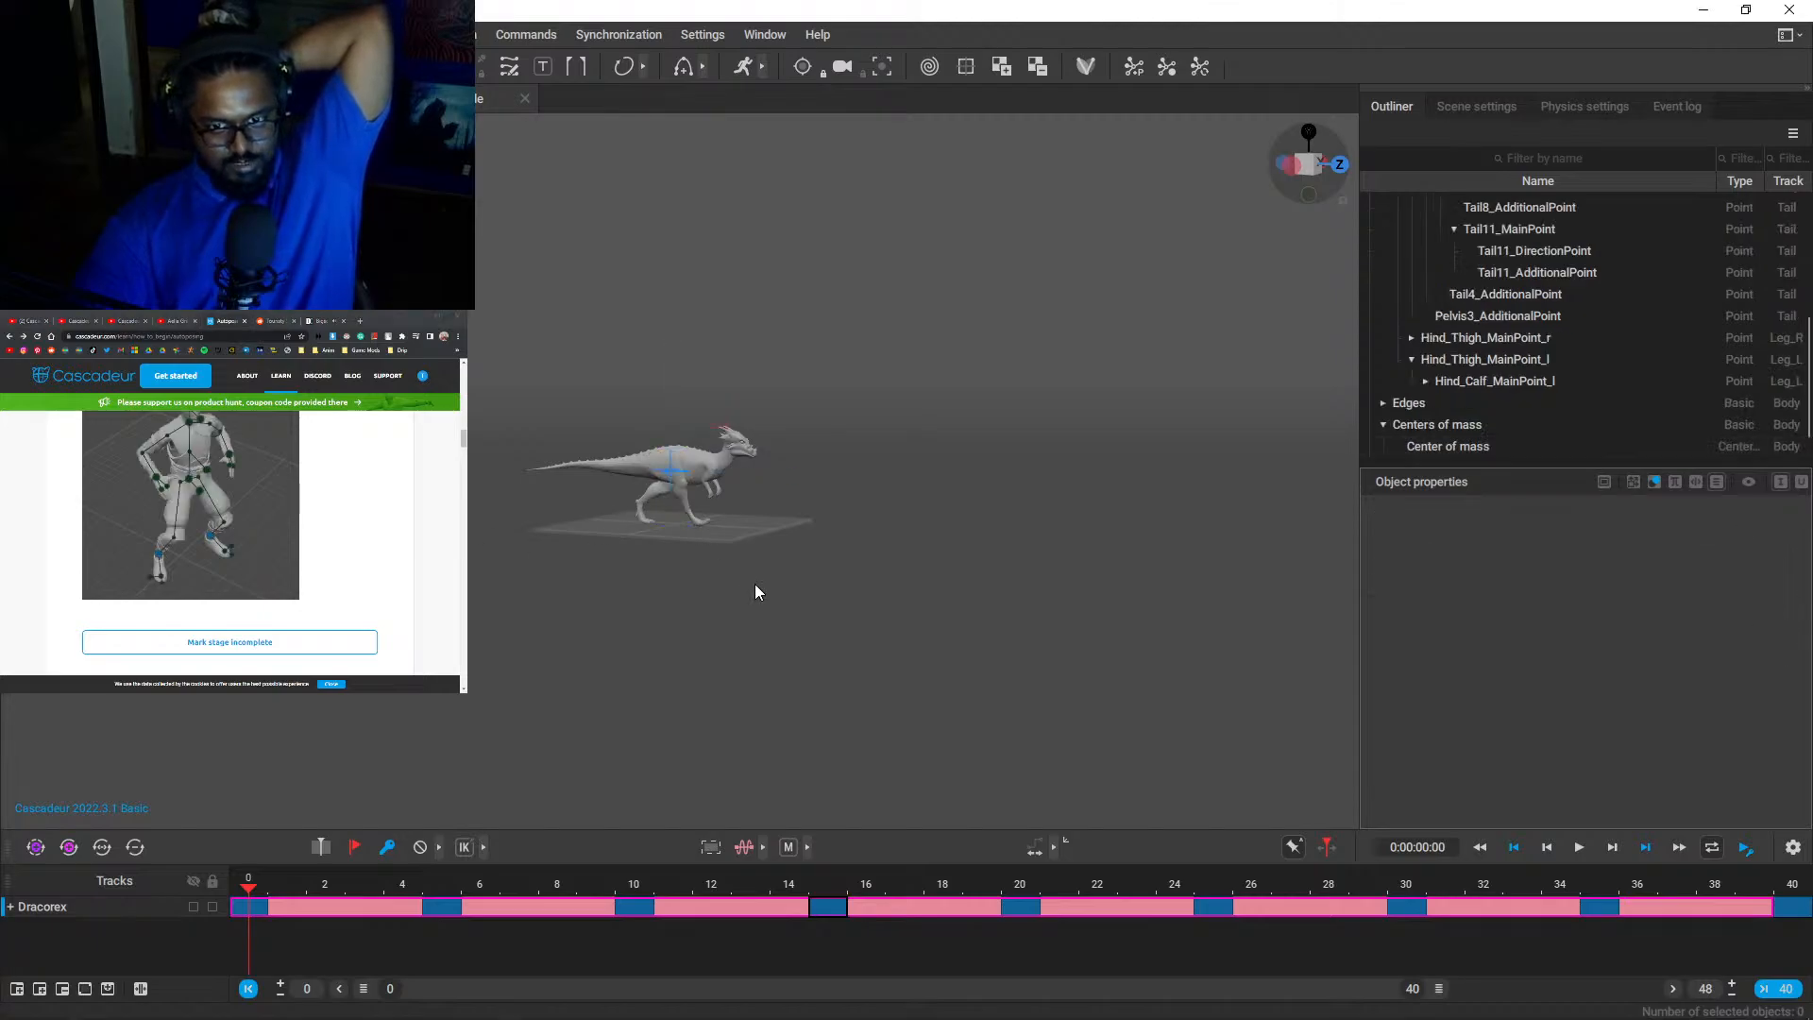
pyautogui.click(676, 469)
pyautogui.moveTo(672, 470); pyautogui.dragTo(943, 603)
pyautogui.click(908, 630)
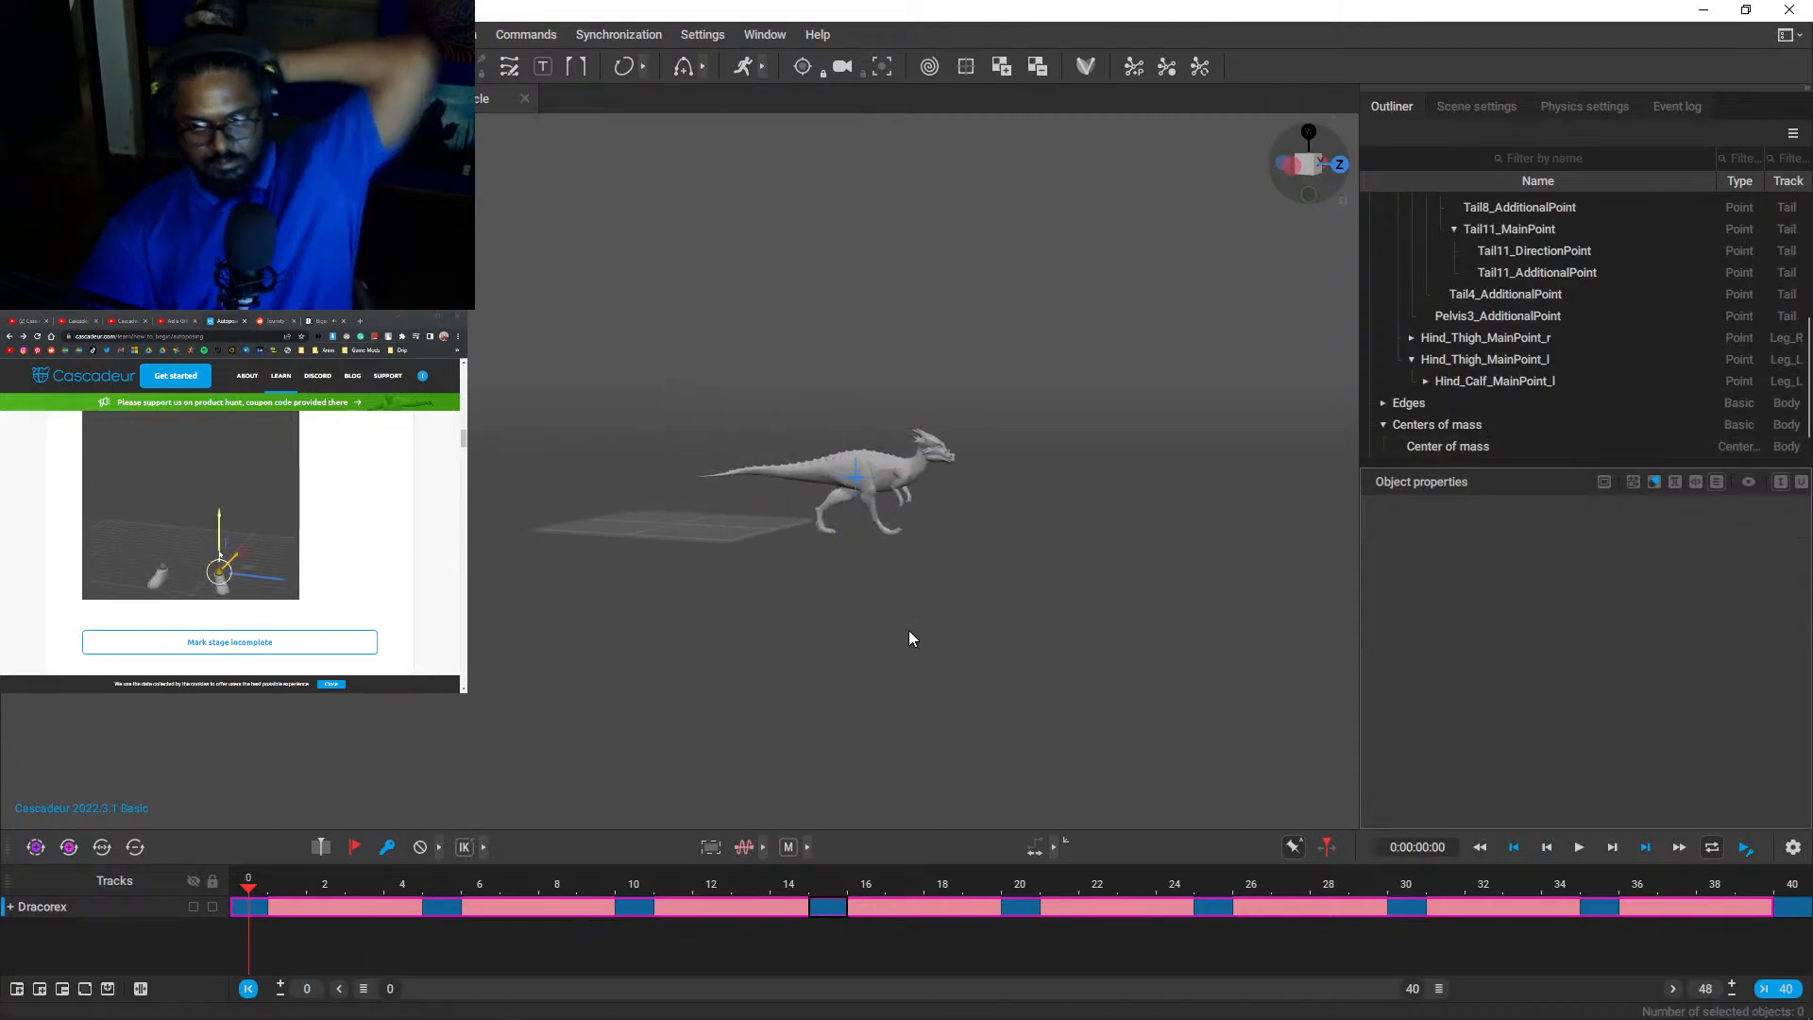
pyautogui.hotkey('ctrl', 'z')
pyautogui.hotkey('ctrl', 'z')
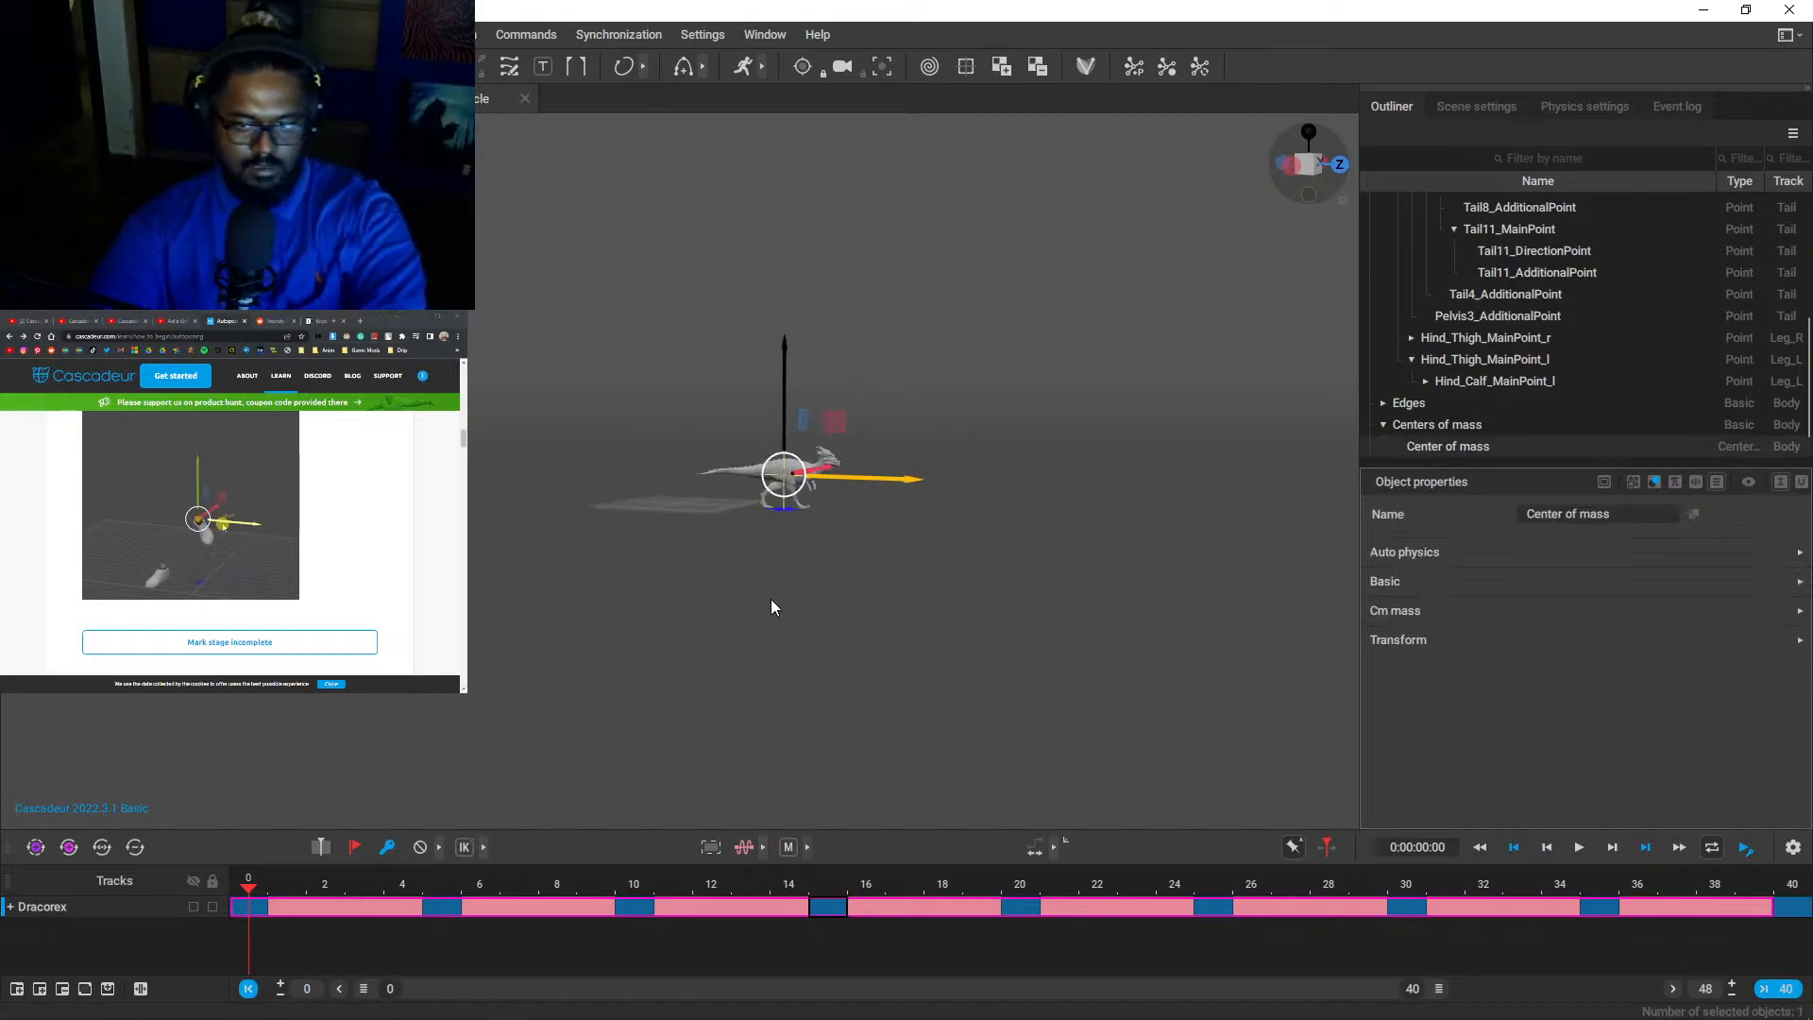
pyautogui.hotkey('ctrl', 'z')
pyautogui.scroll(4, 770, 599)
pyautogui.click(771, 599)
pyautogui.scroll(6, 770, 599)
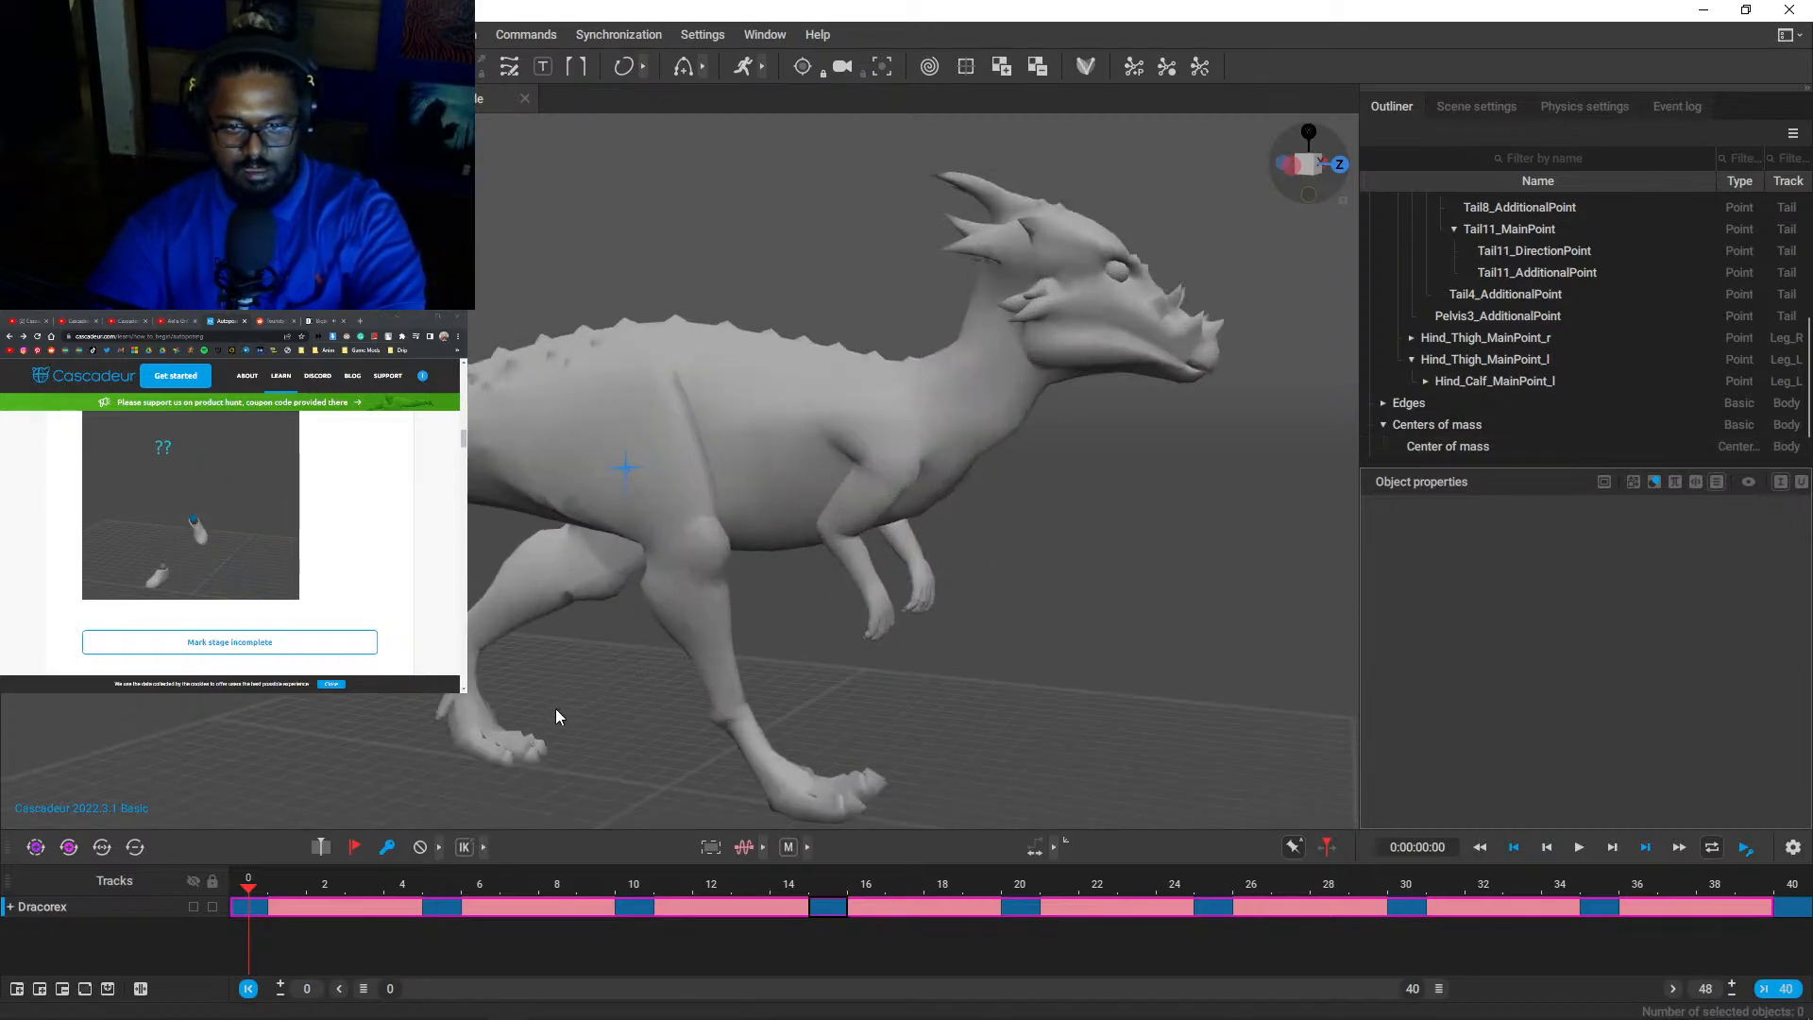
# - Inspect the Dracorex from several angles and locate Tail11_AdditionalPoint and Pelvis3_AdditionalPoint on the model through the Outliner
pyautogui.moveTo(555, 714); pyautogui.dragTo(573, 391, button='right')
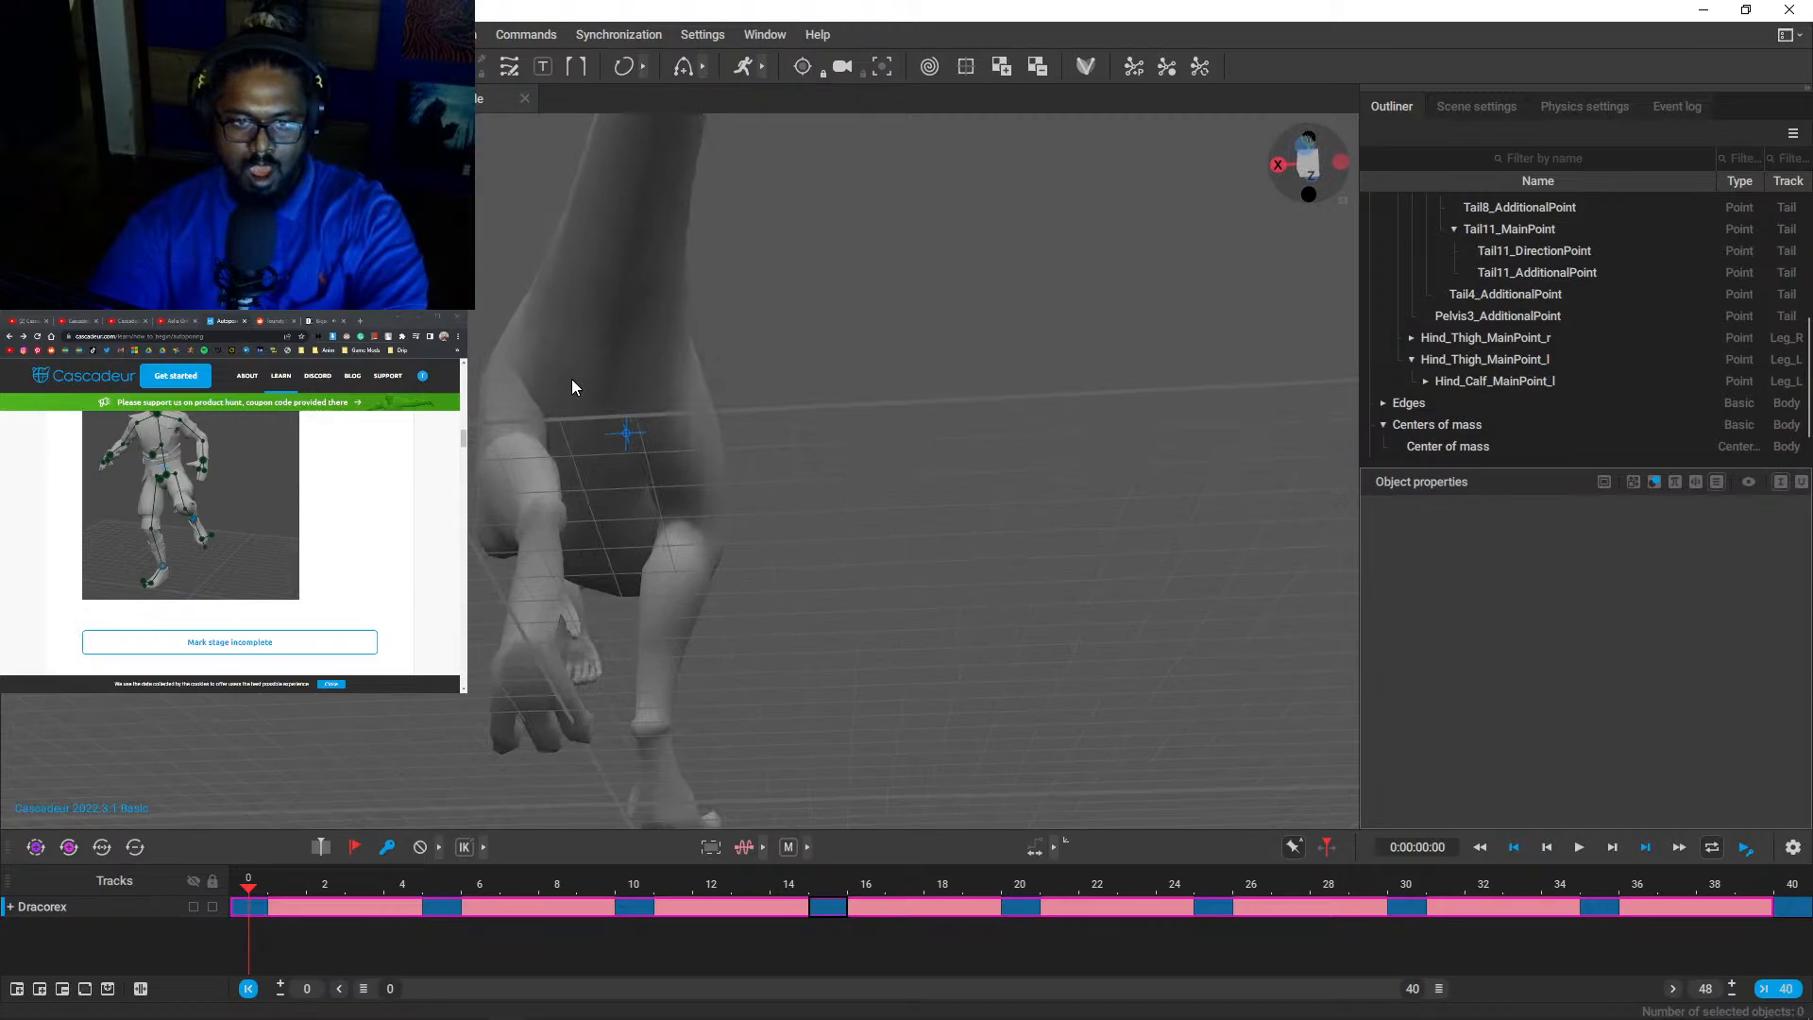
pyautogui.moveTo(995, 641); pyautogui.dragTo(744, 737, button='right')
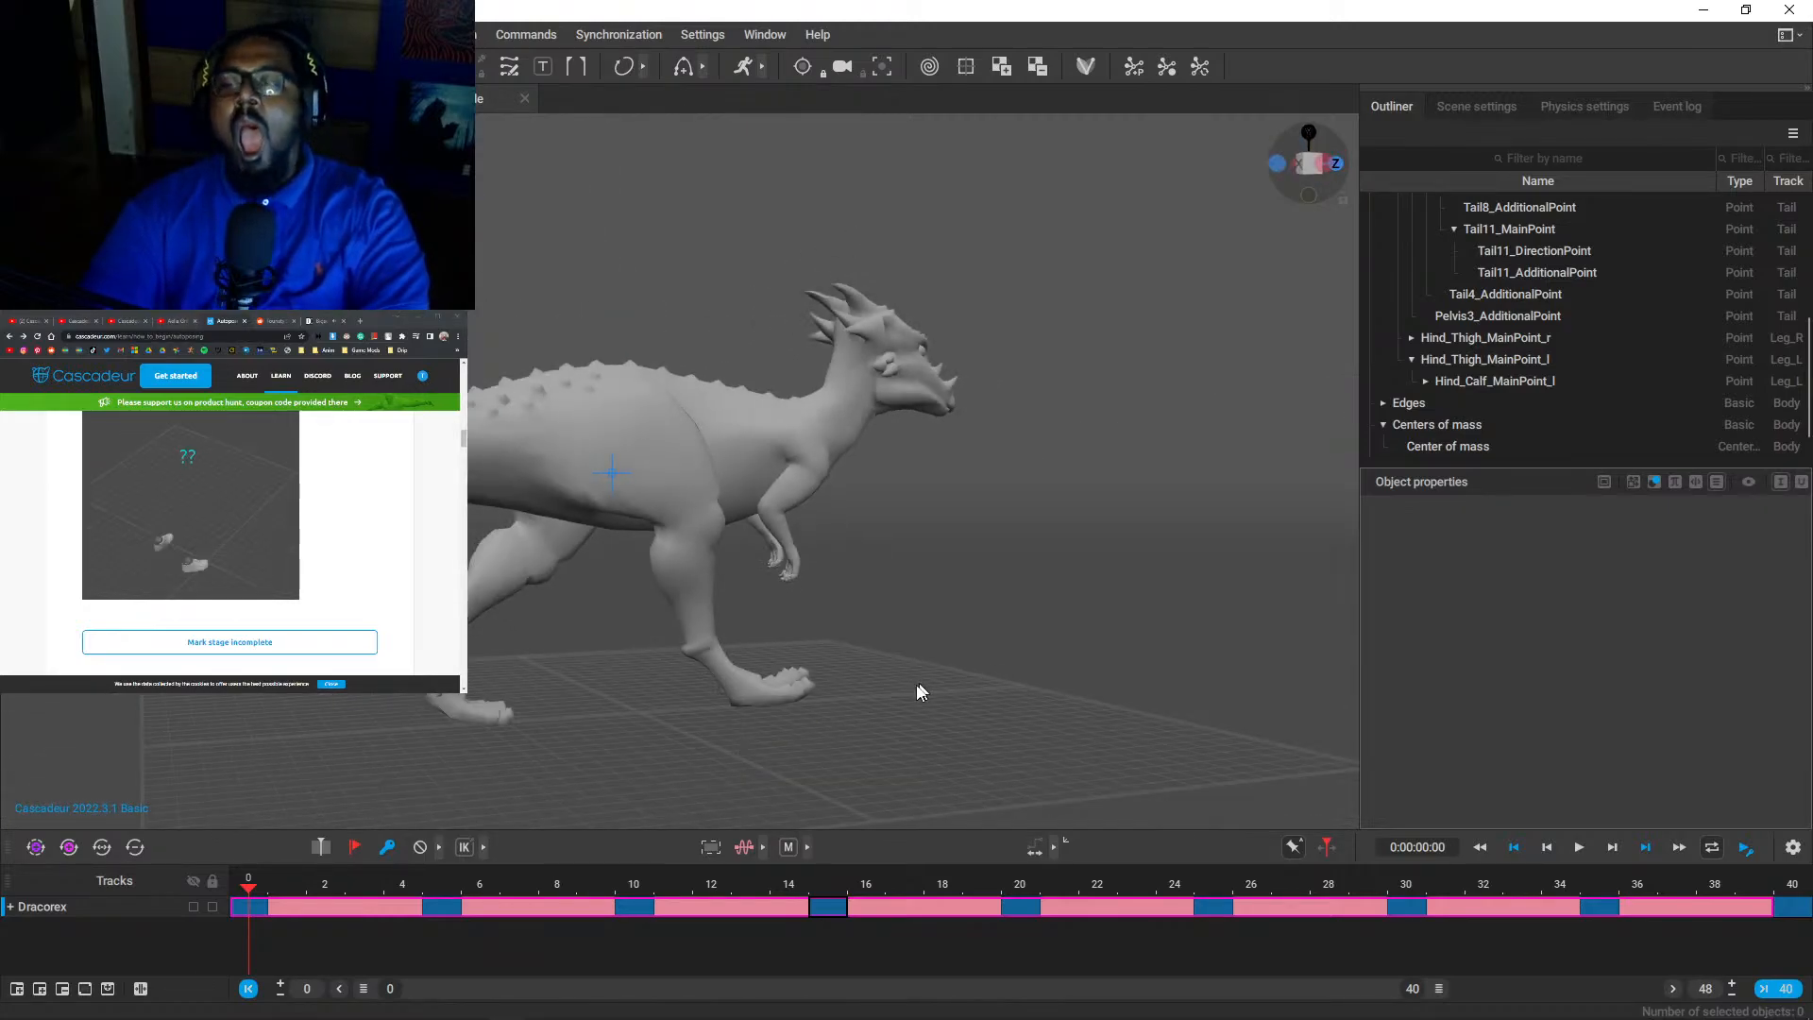
pyautogui.moveTo(920, 692); pyautogui.dragTo(953, 675, button='right')
pyautogui.click(1537, 272)
pyautogui.click(1507, 317)
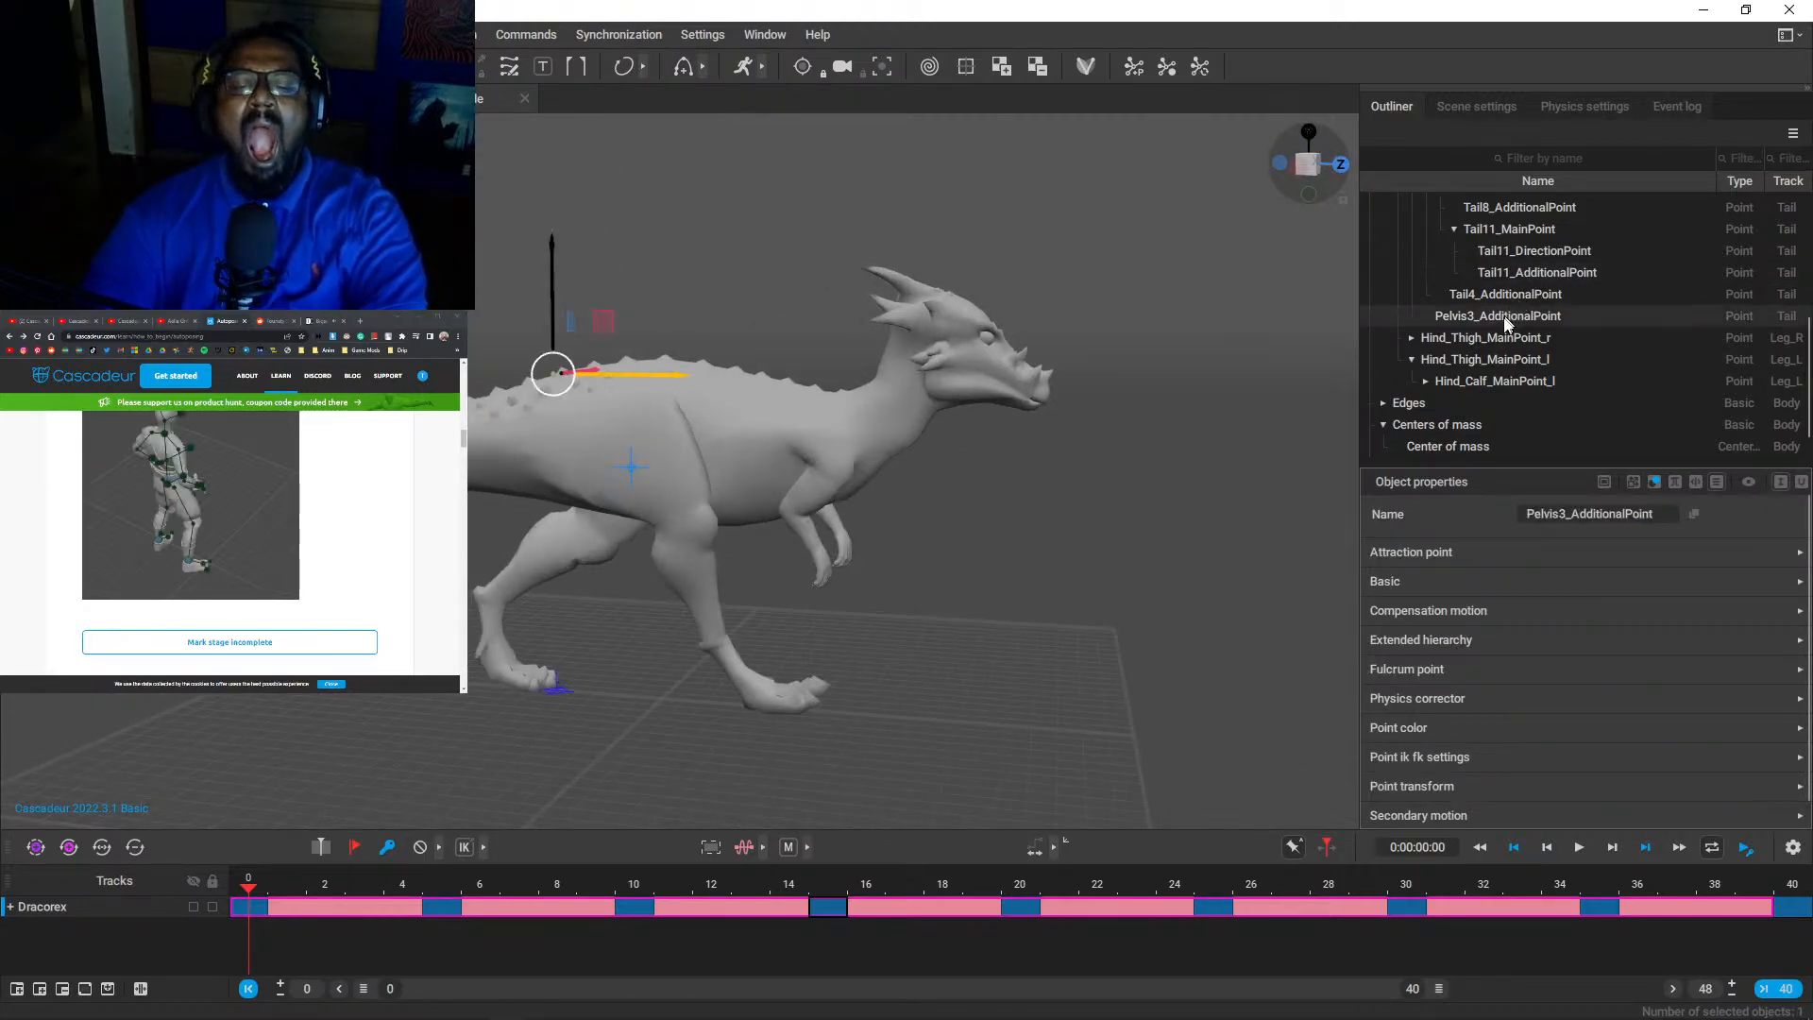
pyautogui.scroll(5, 520, 463)
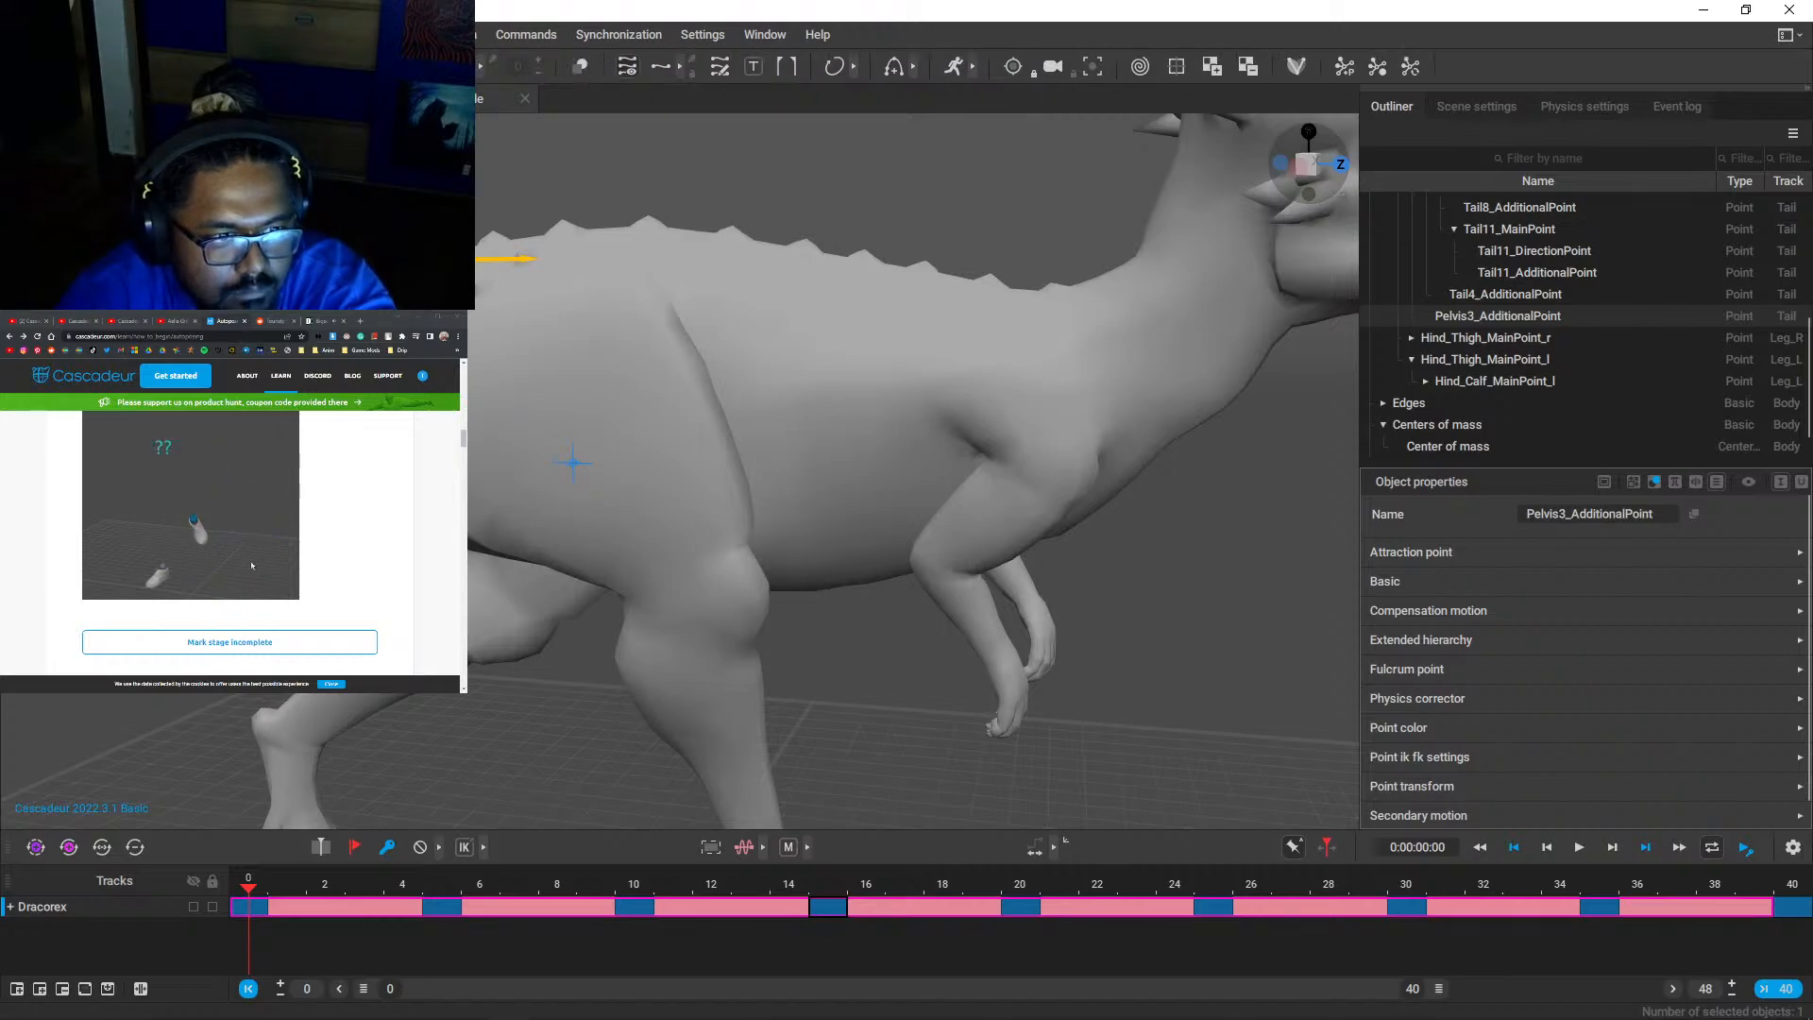
pyautogui.press('Escape')
pyautogui.scroll(-5, 680, 471)
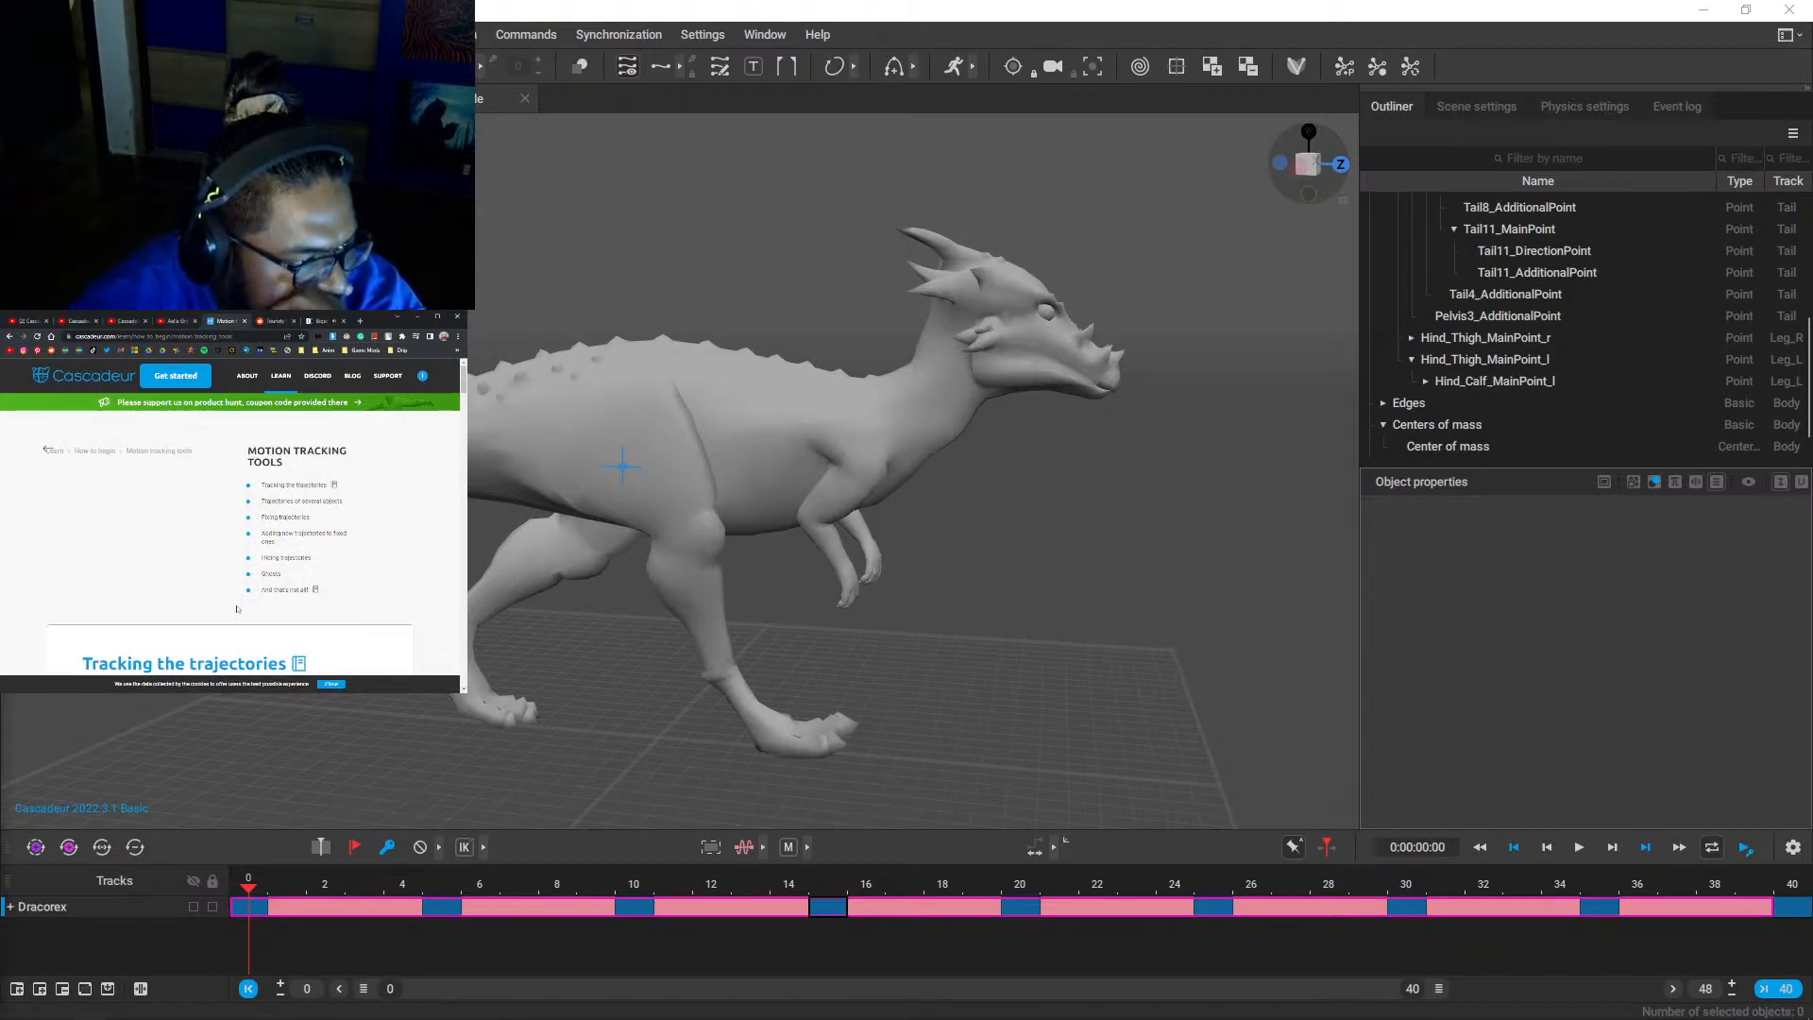
# - Close the Dracorex walk cycle scene and reopen a fresh copy of it
pyautogui.click(524, 98)
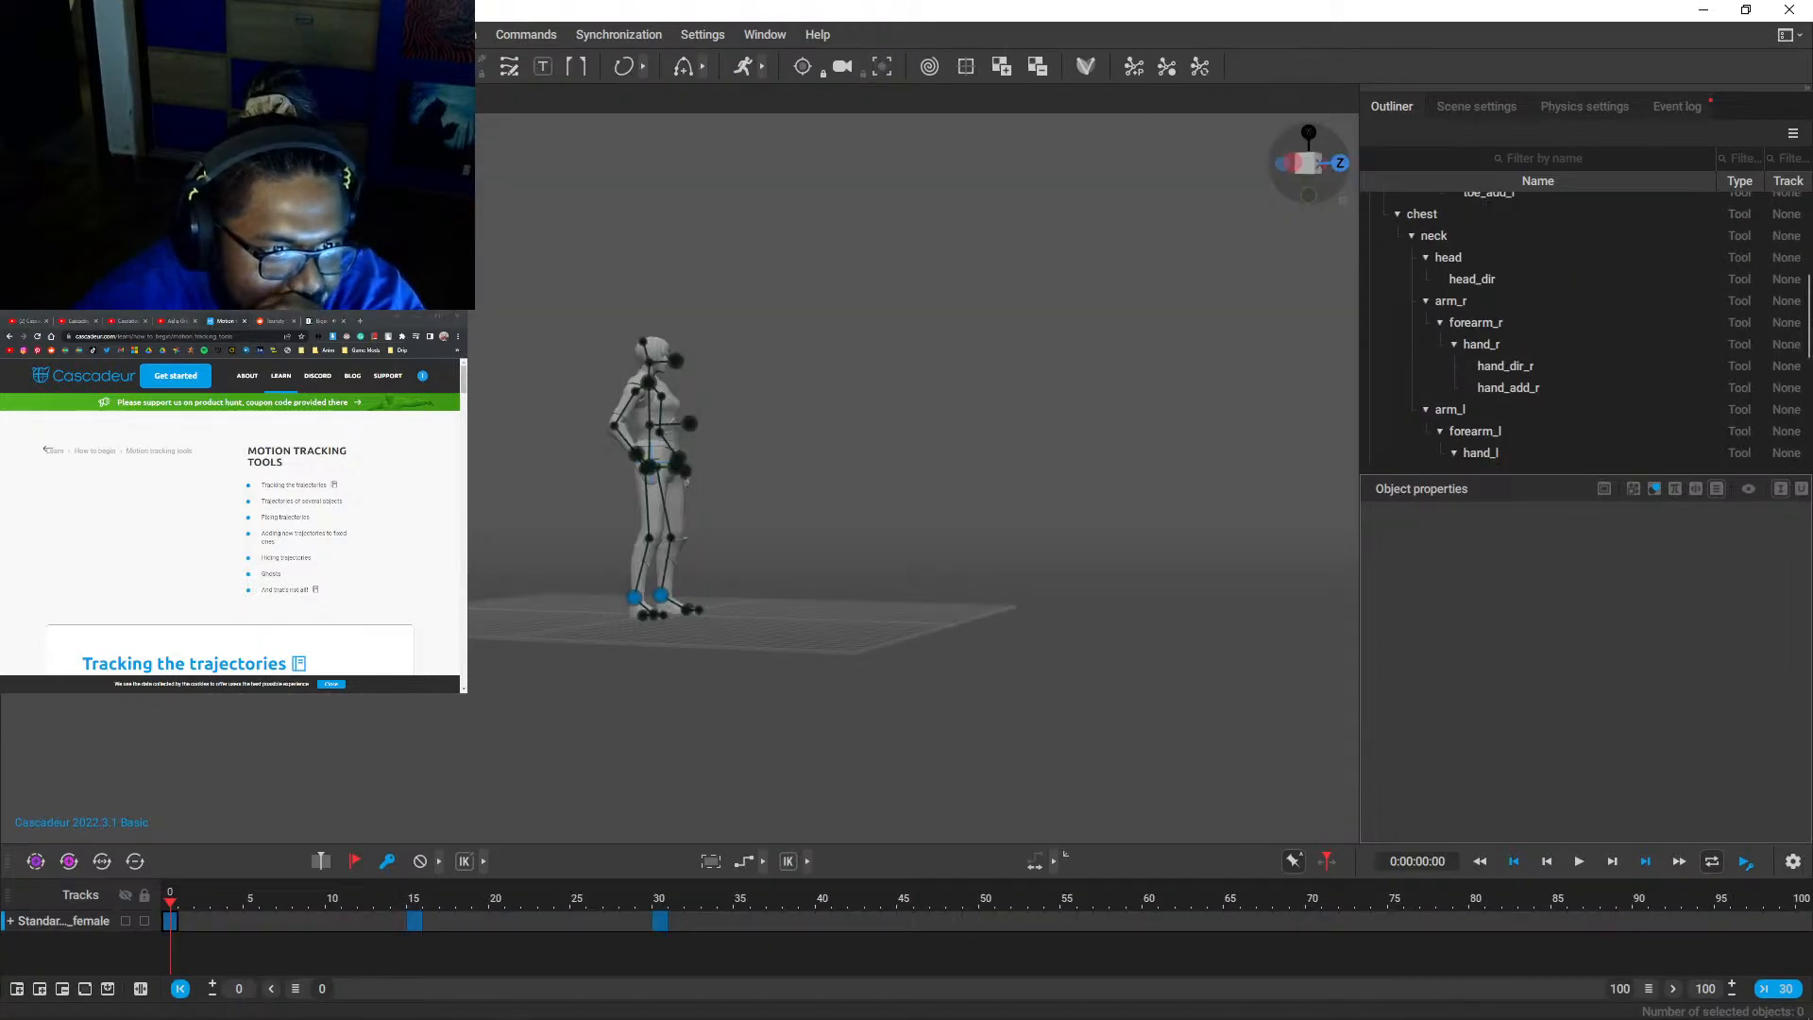
pyautogui.hotkey('ctrl', 'o')
pyautogui.press('Escape')
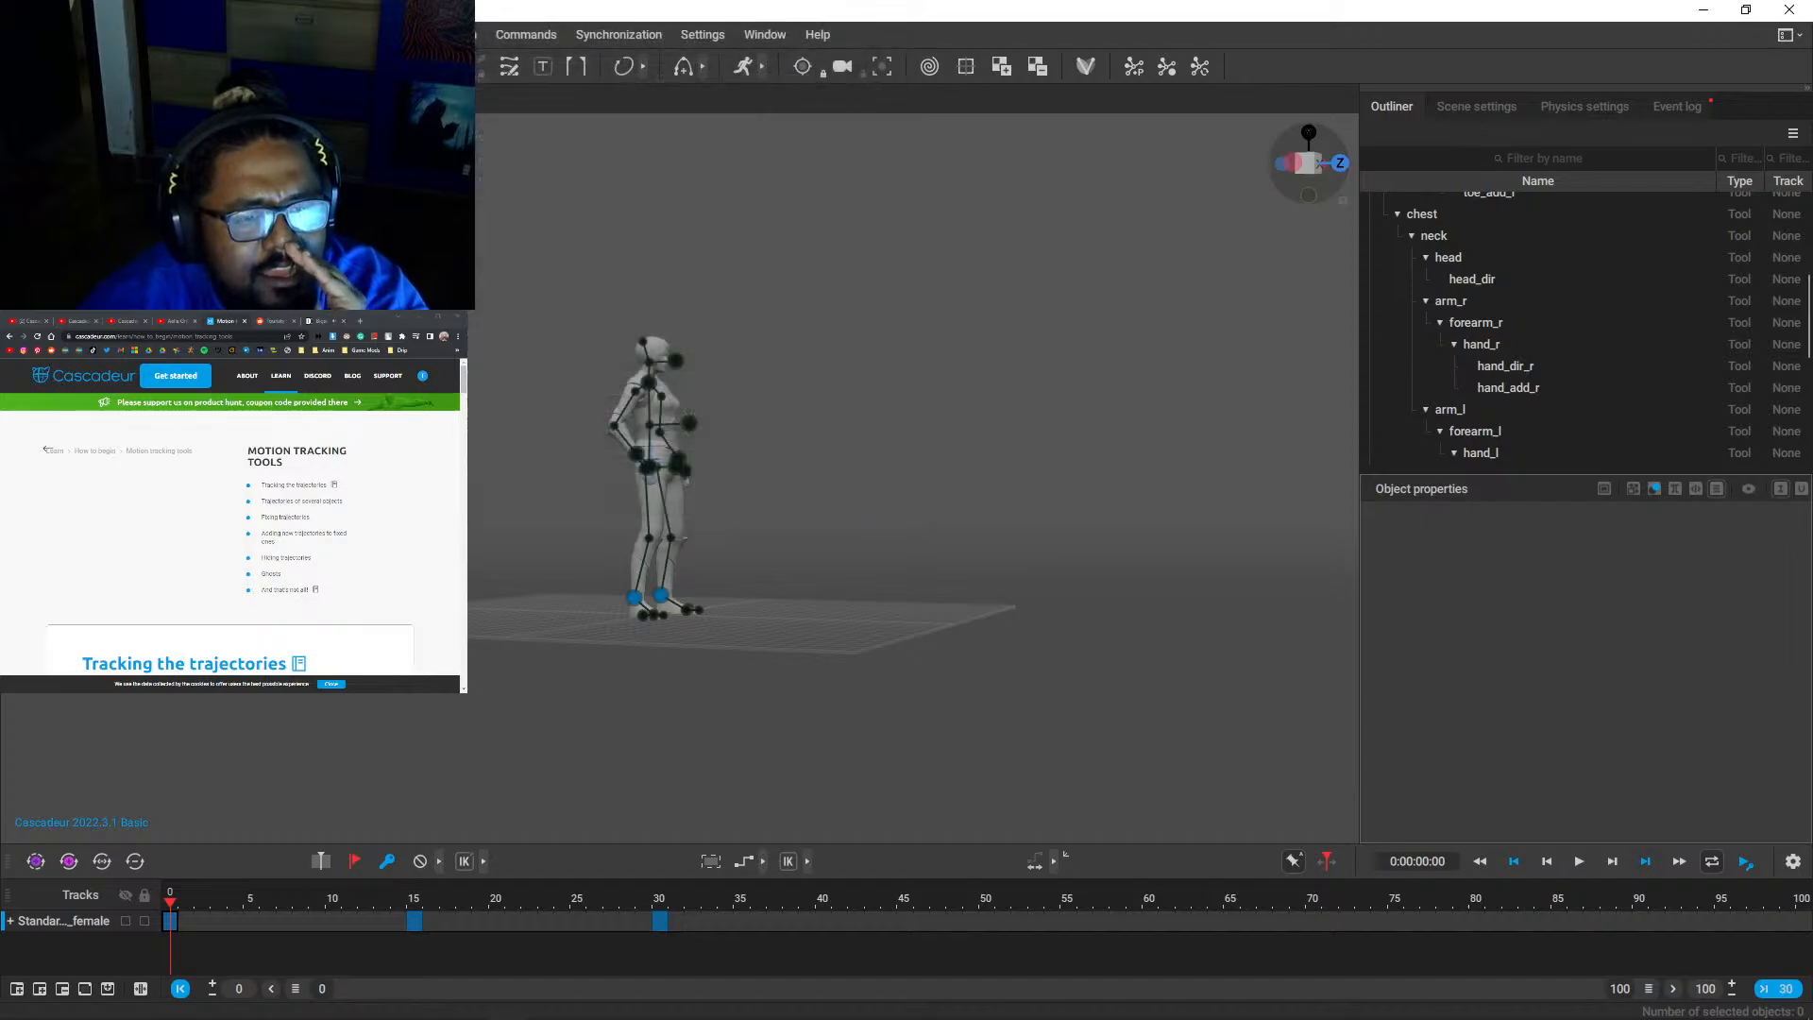
pyautogui.click(524, 98)
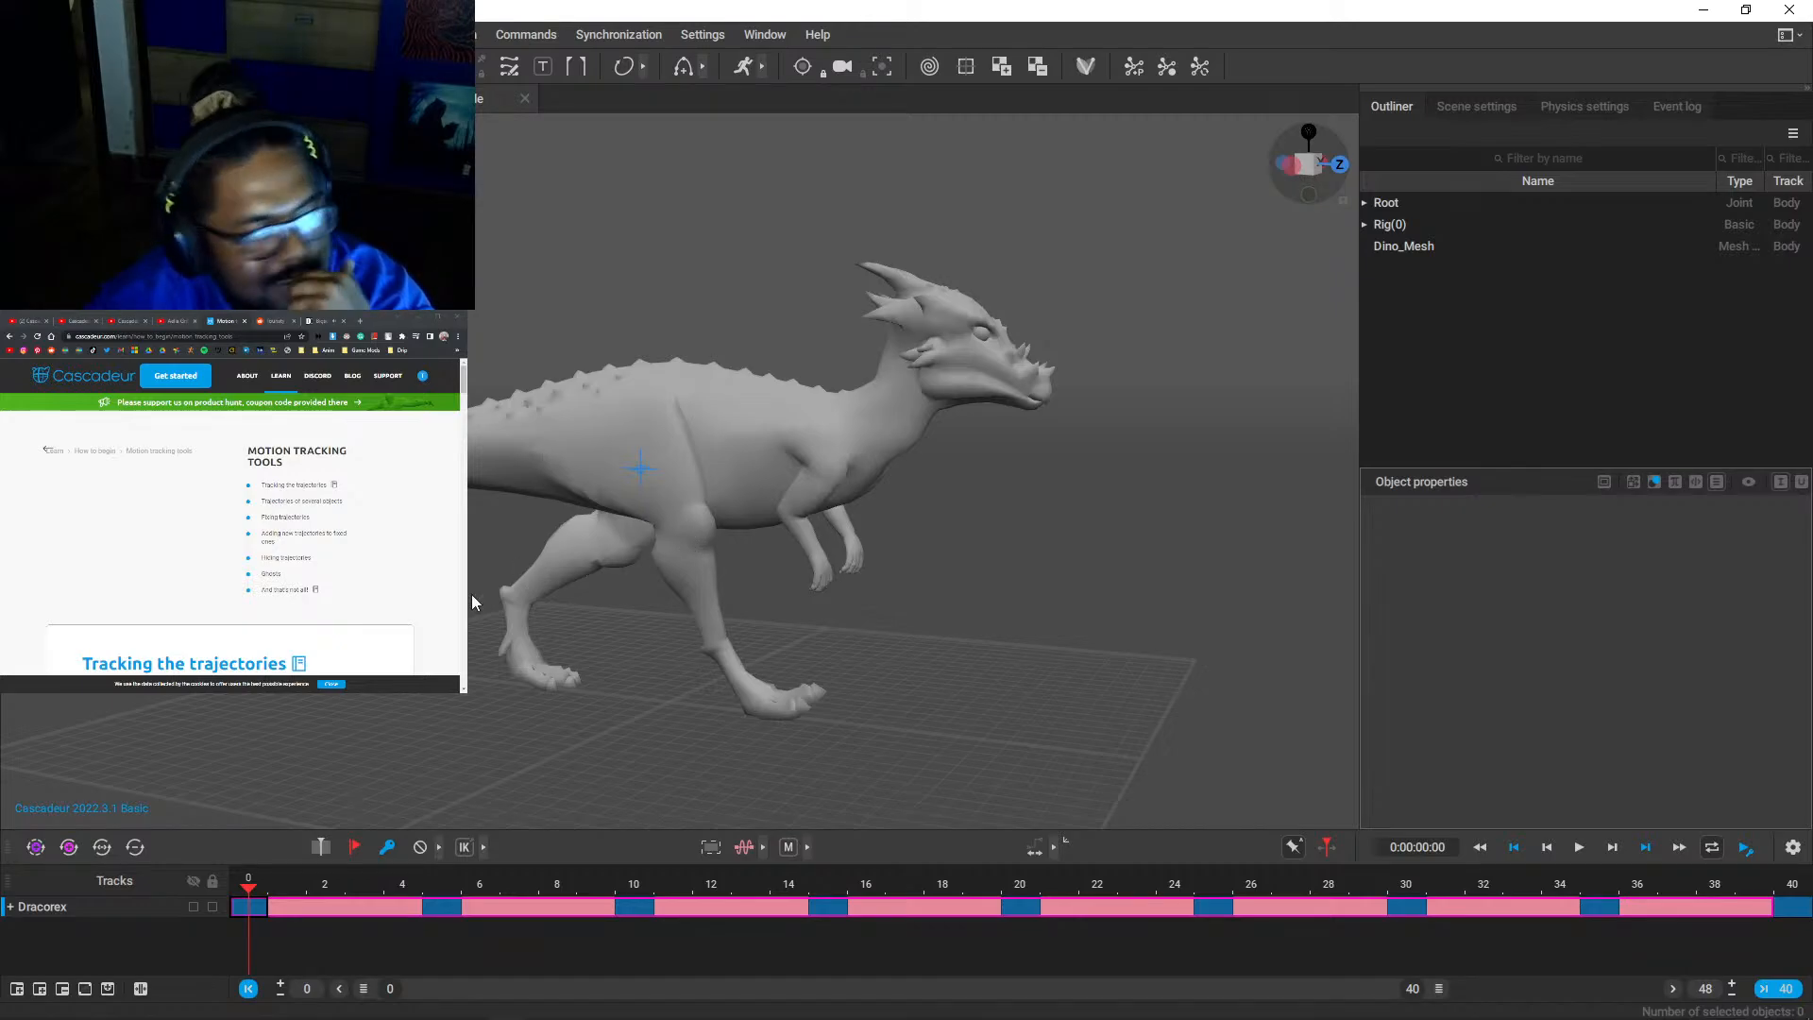
pyautogui.scroll(-3, 734, 643)
pyautogui.scroll(2, 721, 656)
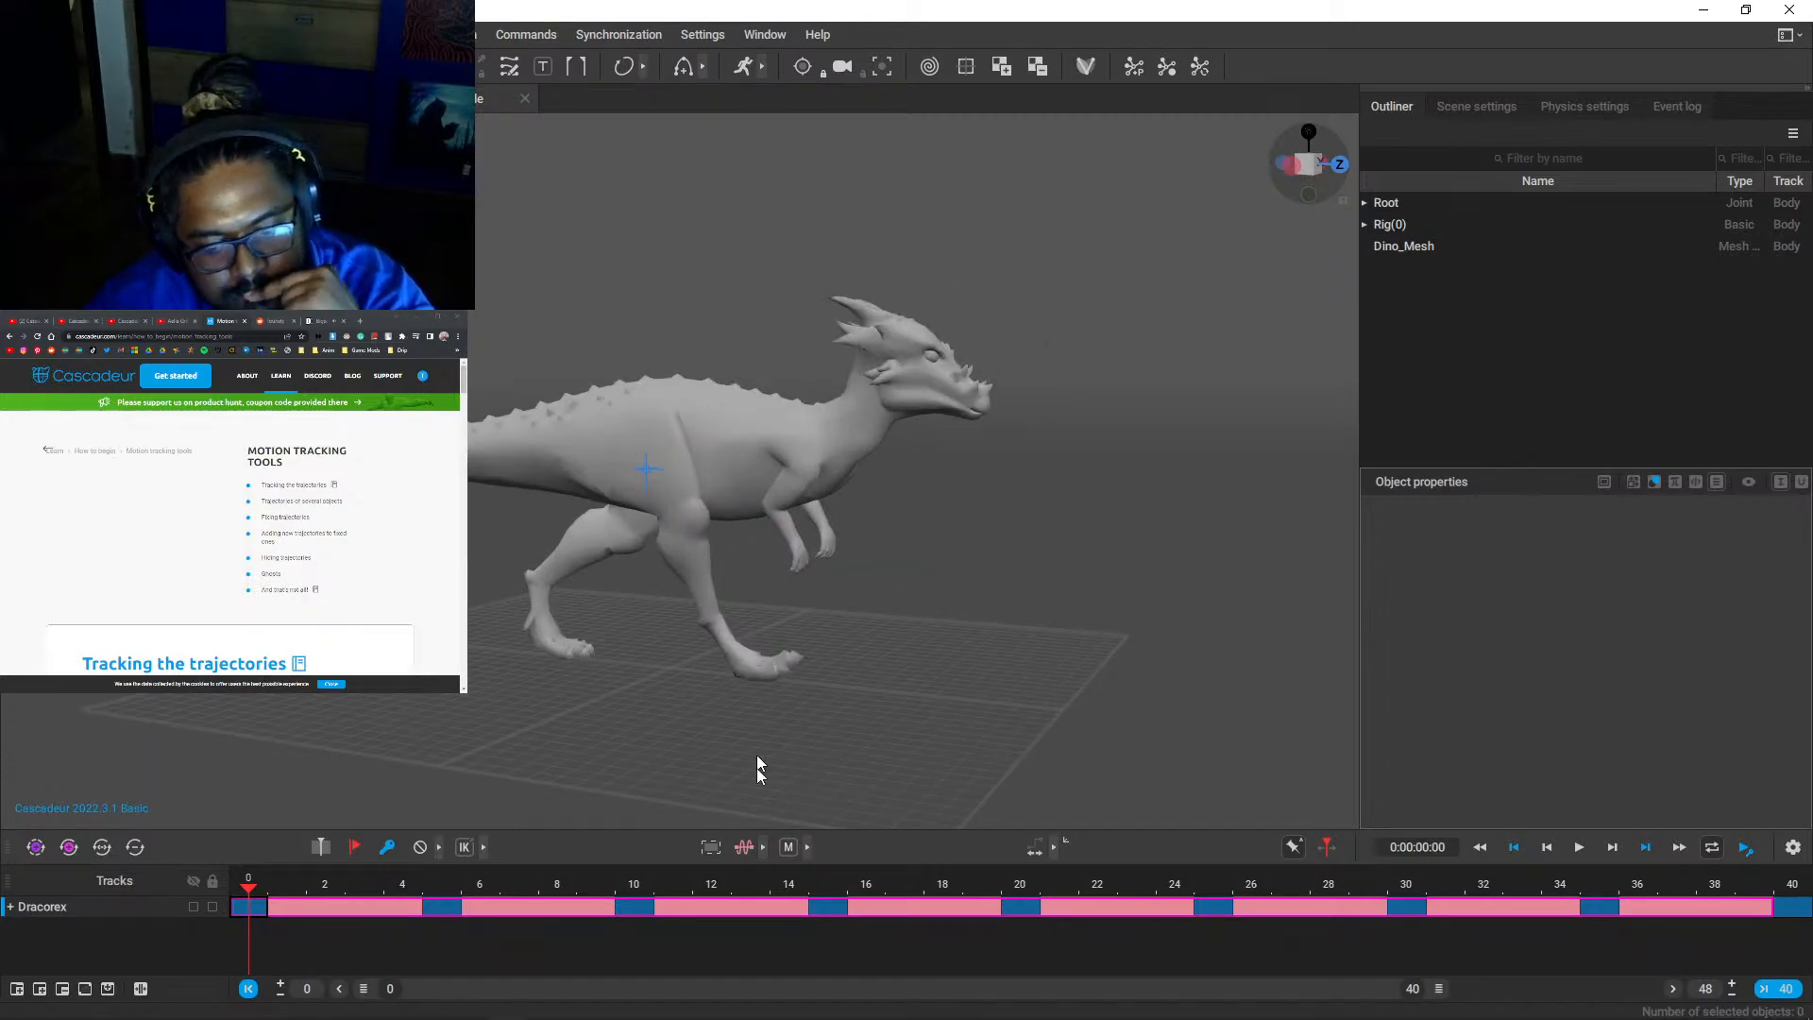
# - Expand the timeline's interpolation options and switch the scene to point controllers, following the Tracking the trajectories lesson
pyautogui.click(762, 845)
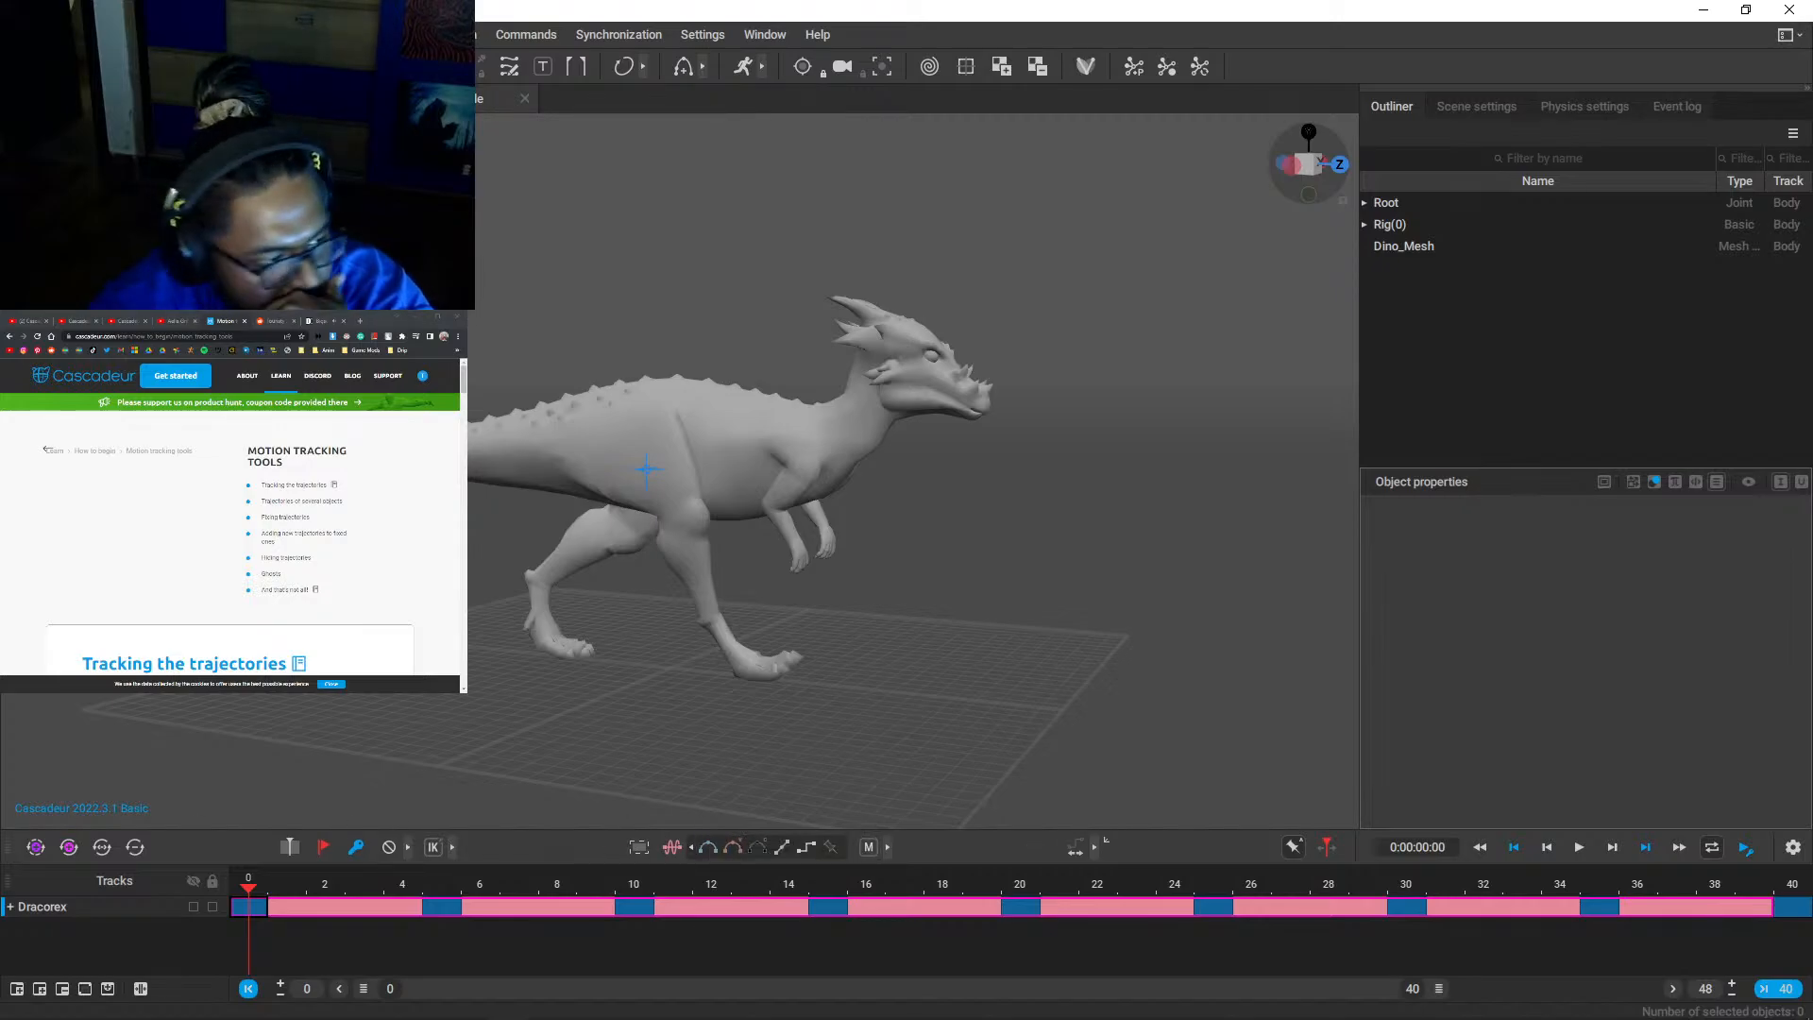
pyautogui.scroll(-5, 230, 545)
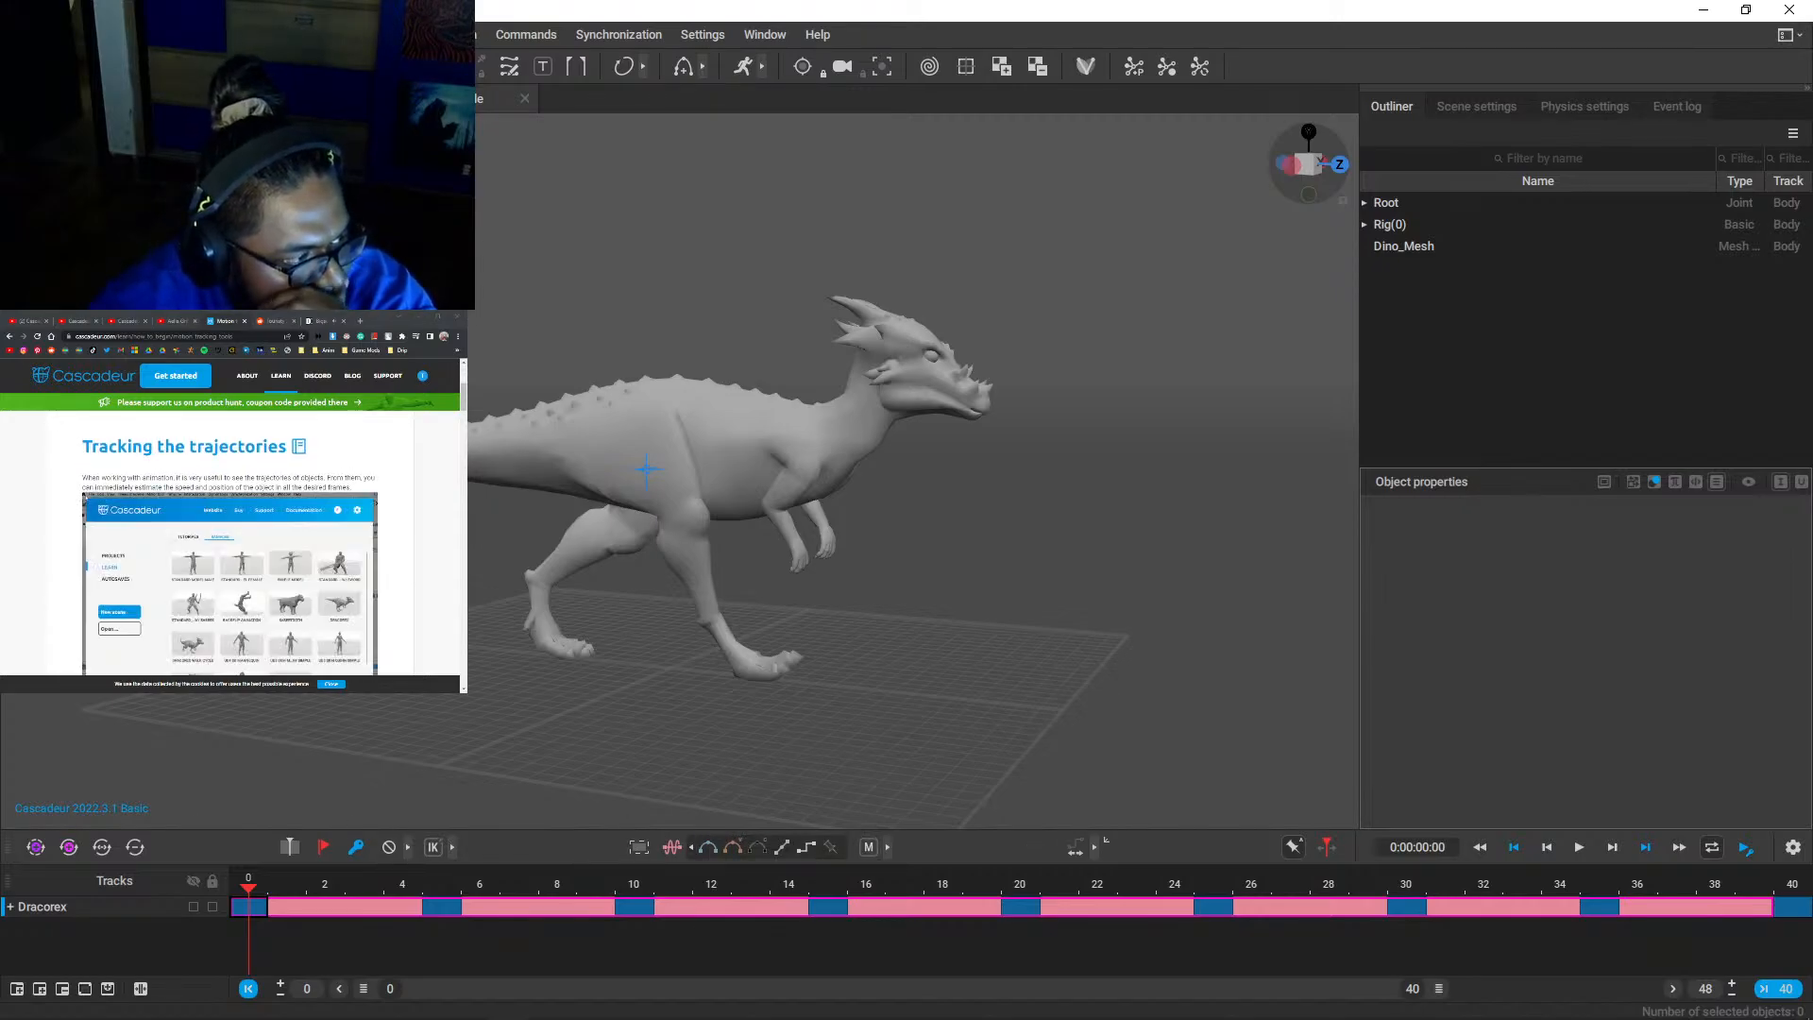
pyautogui.scroll(-2, 229, 545)
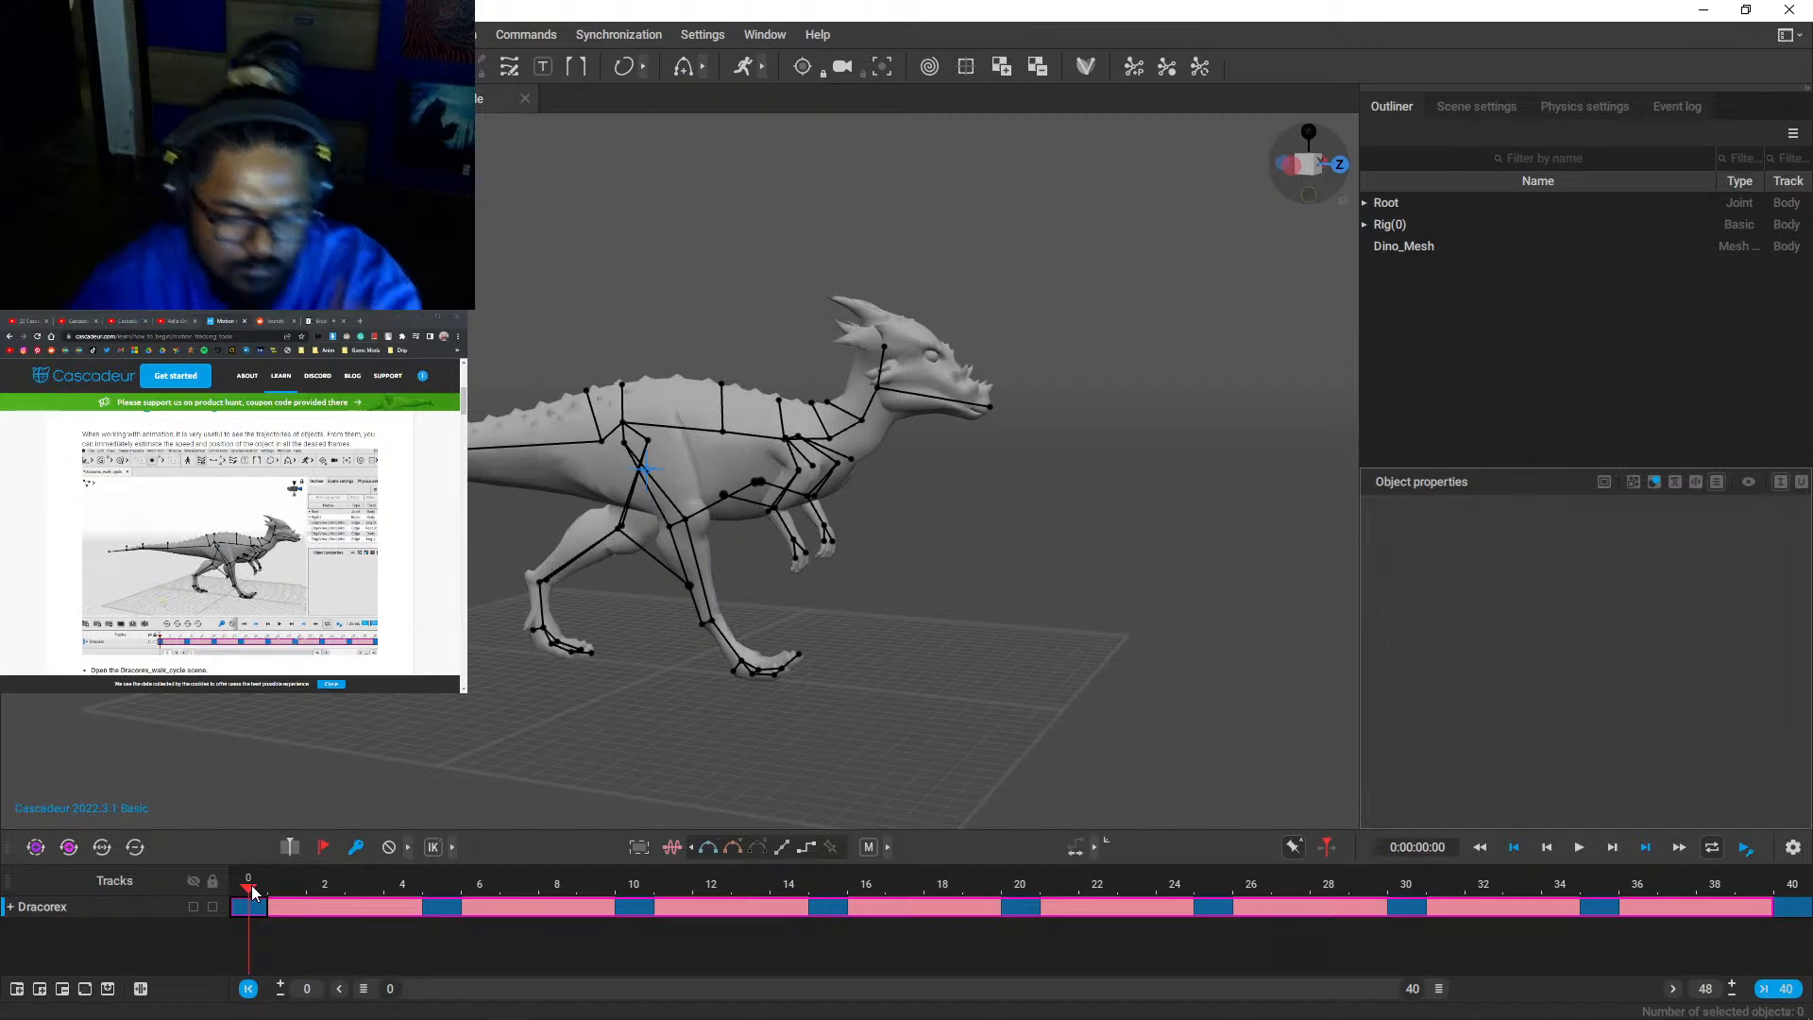
# - Play the walk cycle with the point controllers shown, return to frame 0 and read the tutorial's trajectory instructions
pyautogui.press('Right')
pyautogui.press('Right')
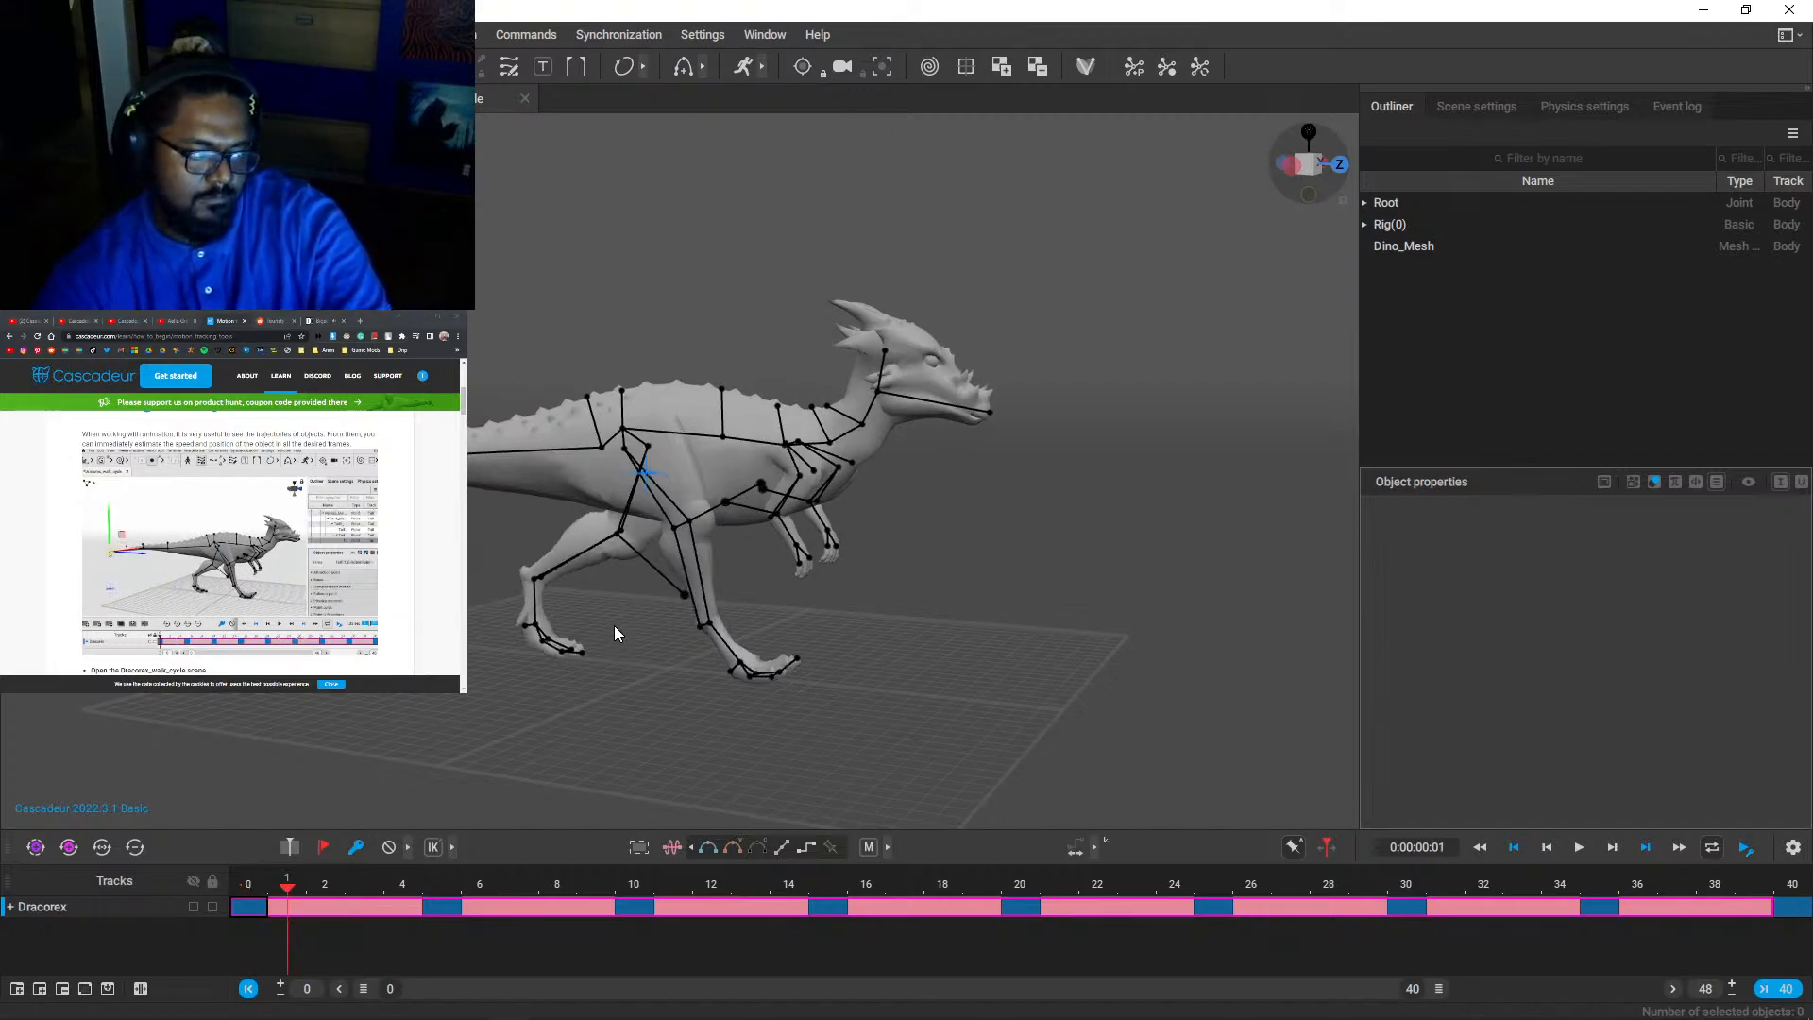
pyautogui.press('space')
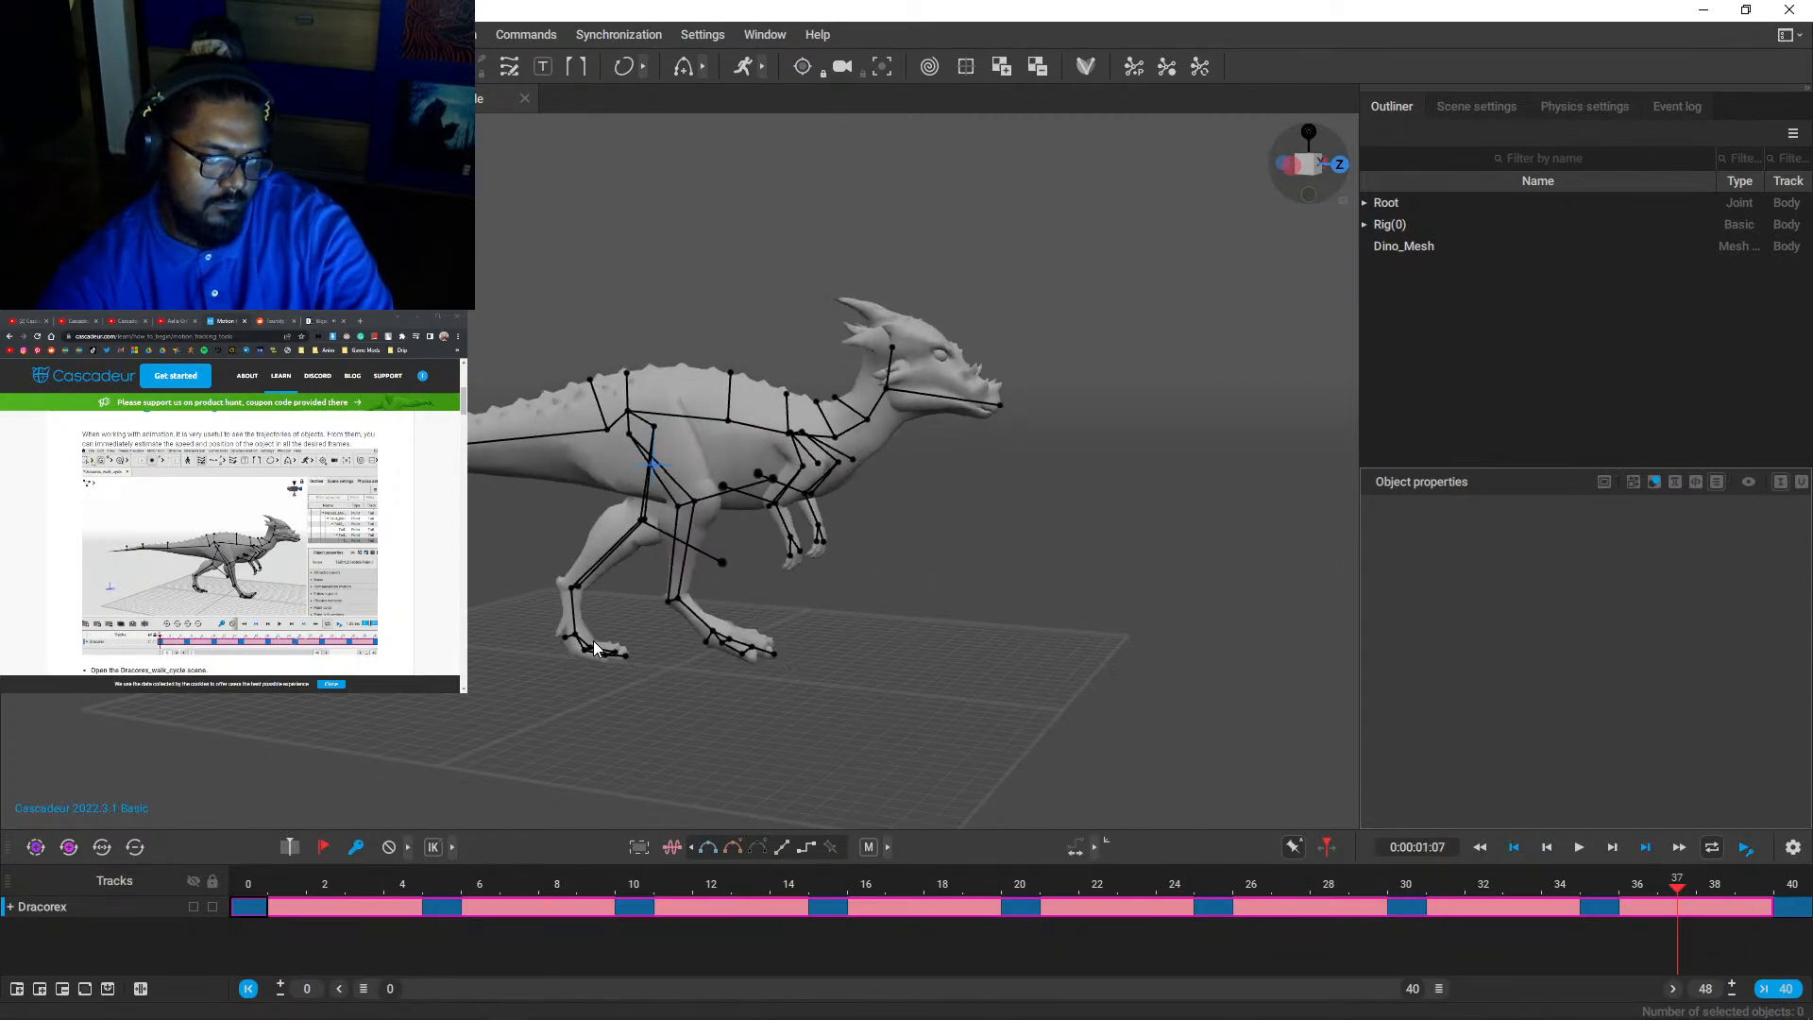
pyautogui.press('space')
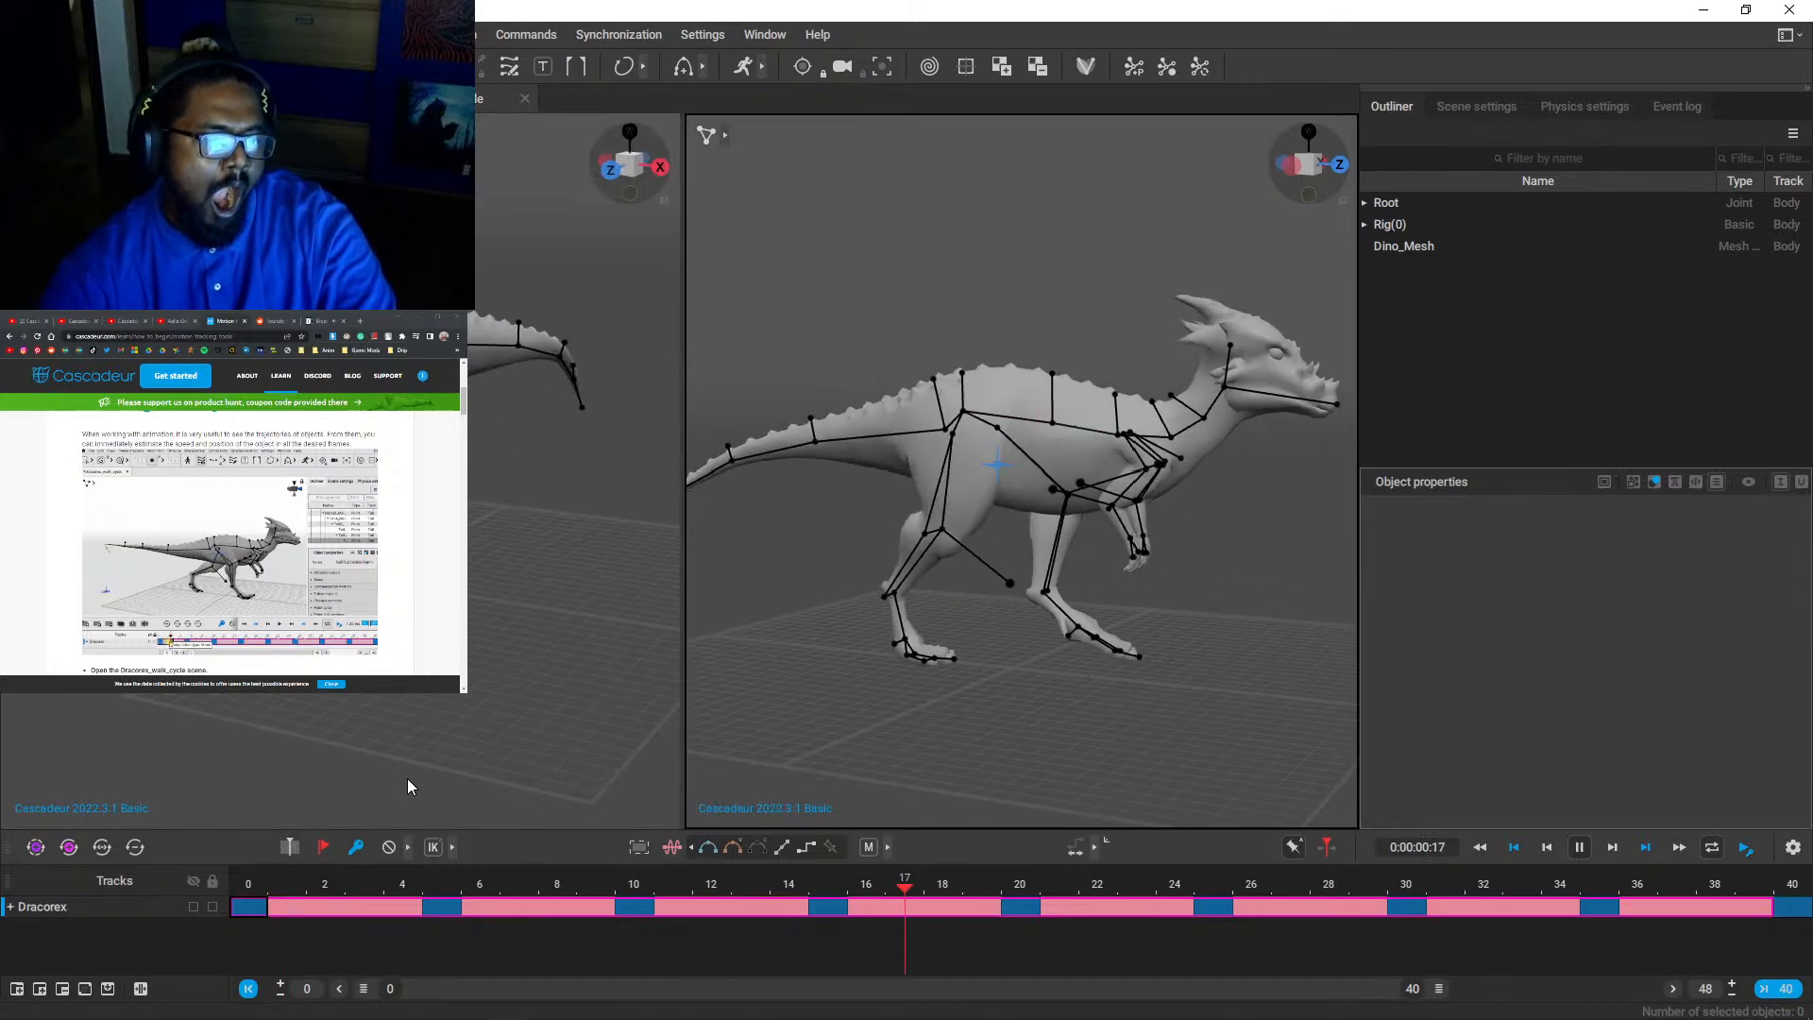
pyautogui.press('space')
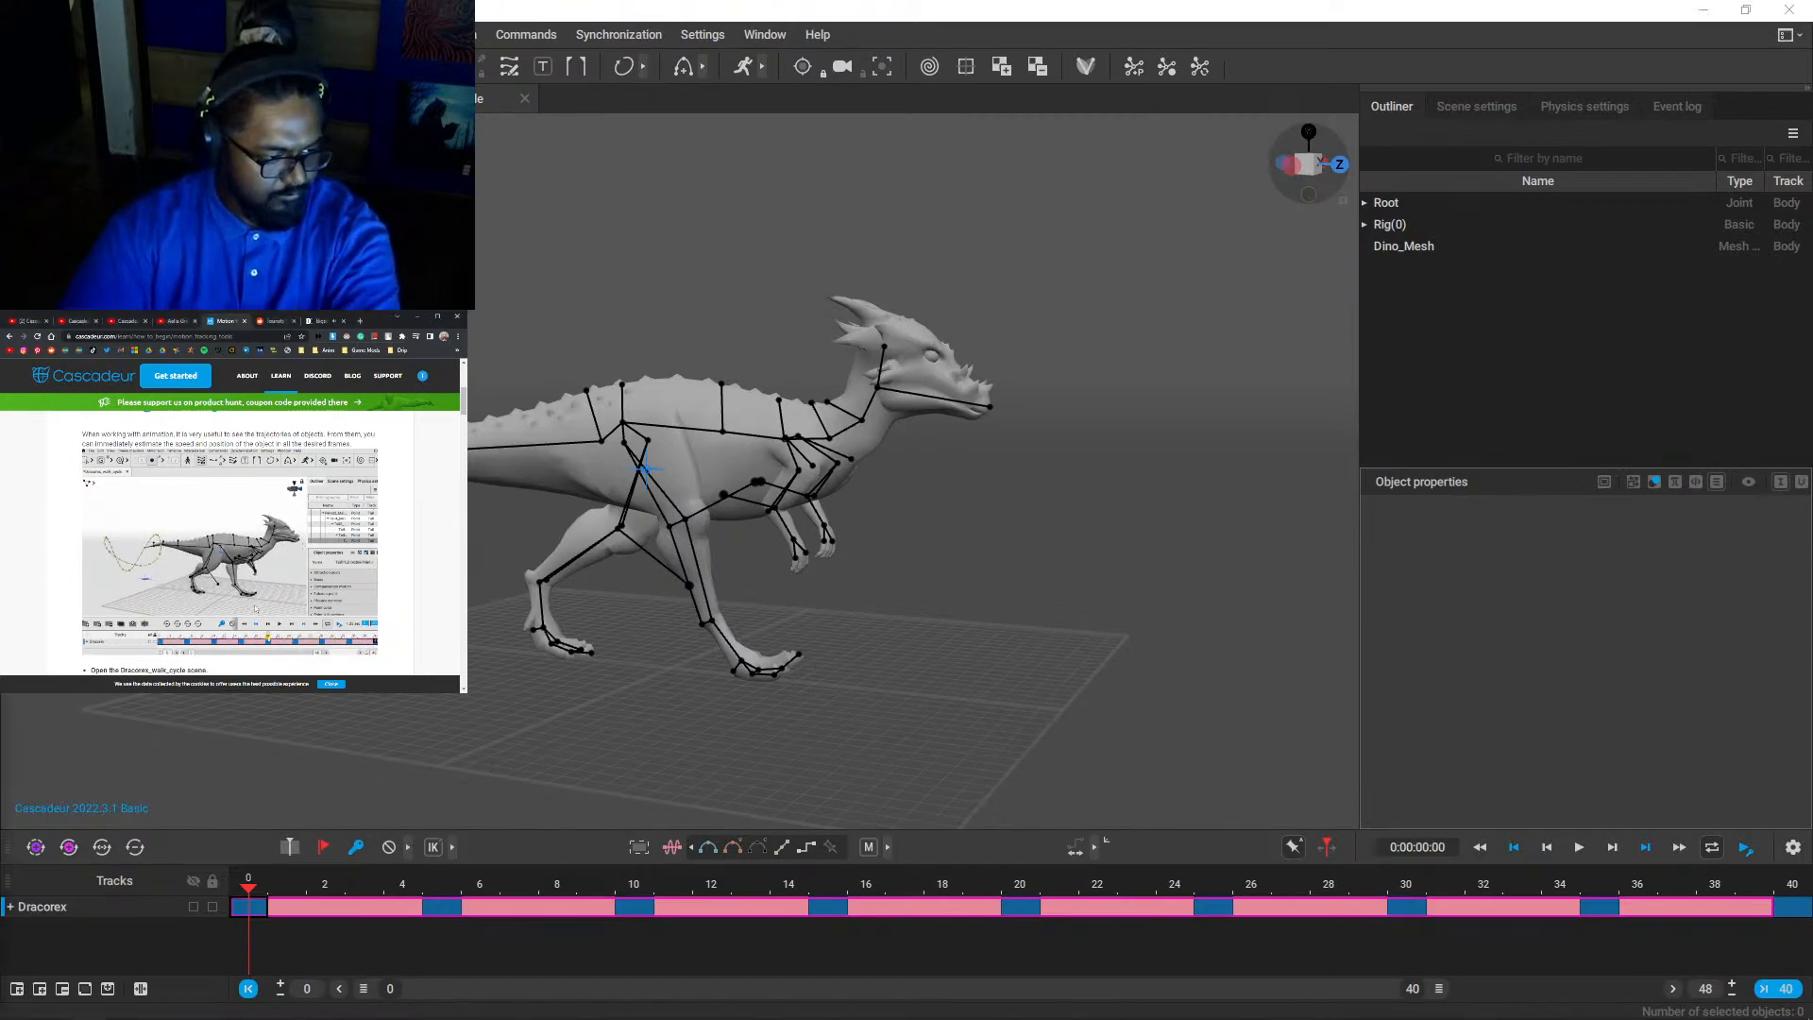
pyautogui.scroll(-2, 254, 608)
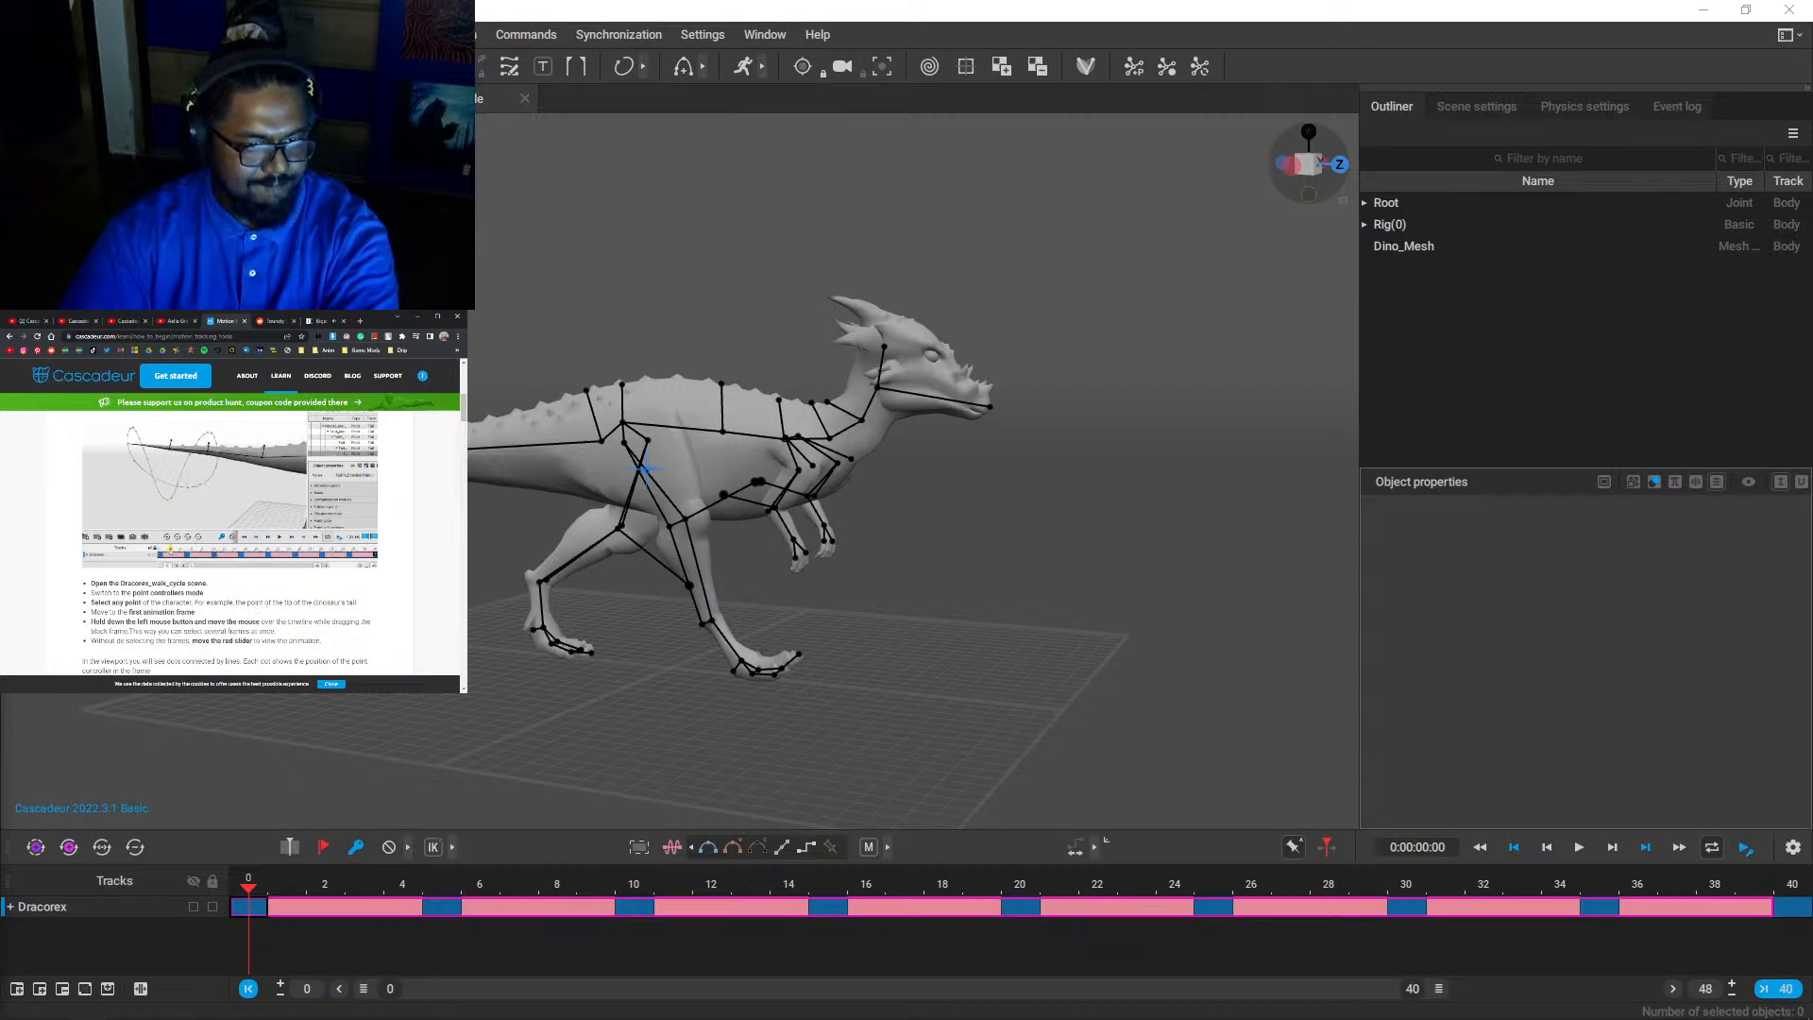
# - Select Tail11_DirectionPoint at the tip of the Dracorex's tail and stay on the first animation frame
pyautogui.click(642, 469)
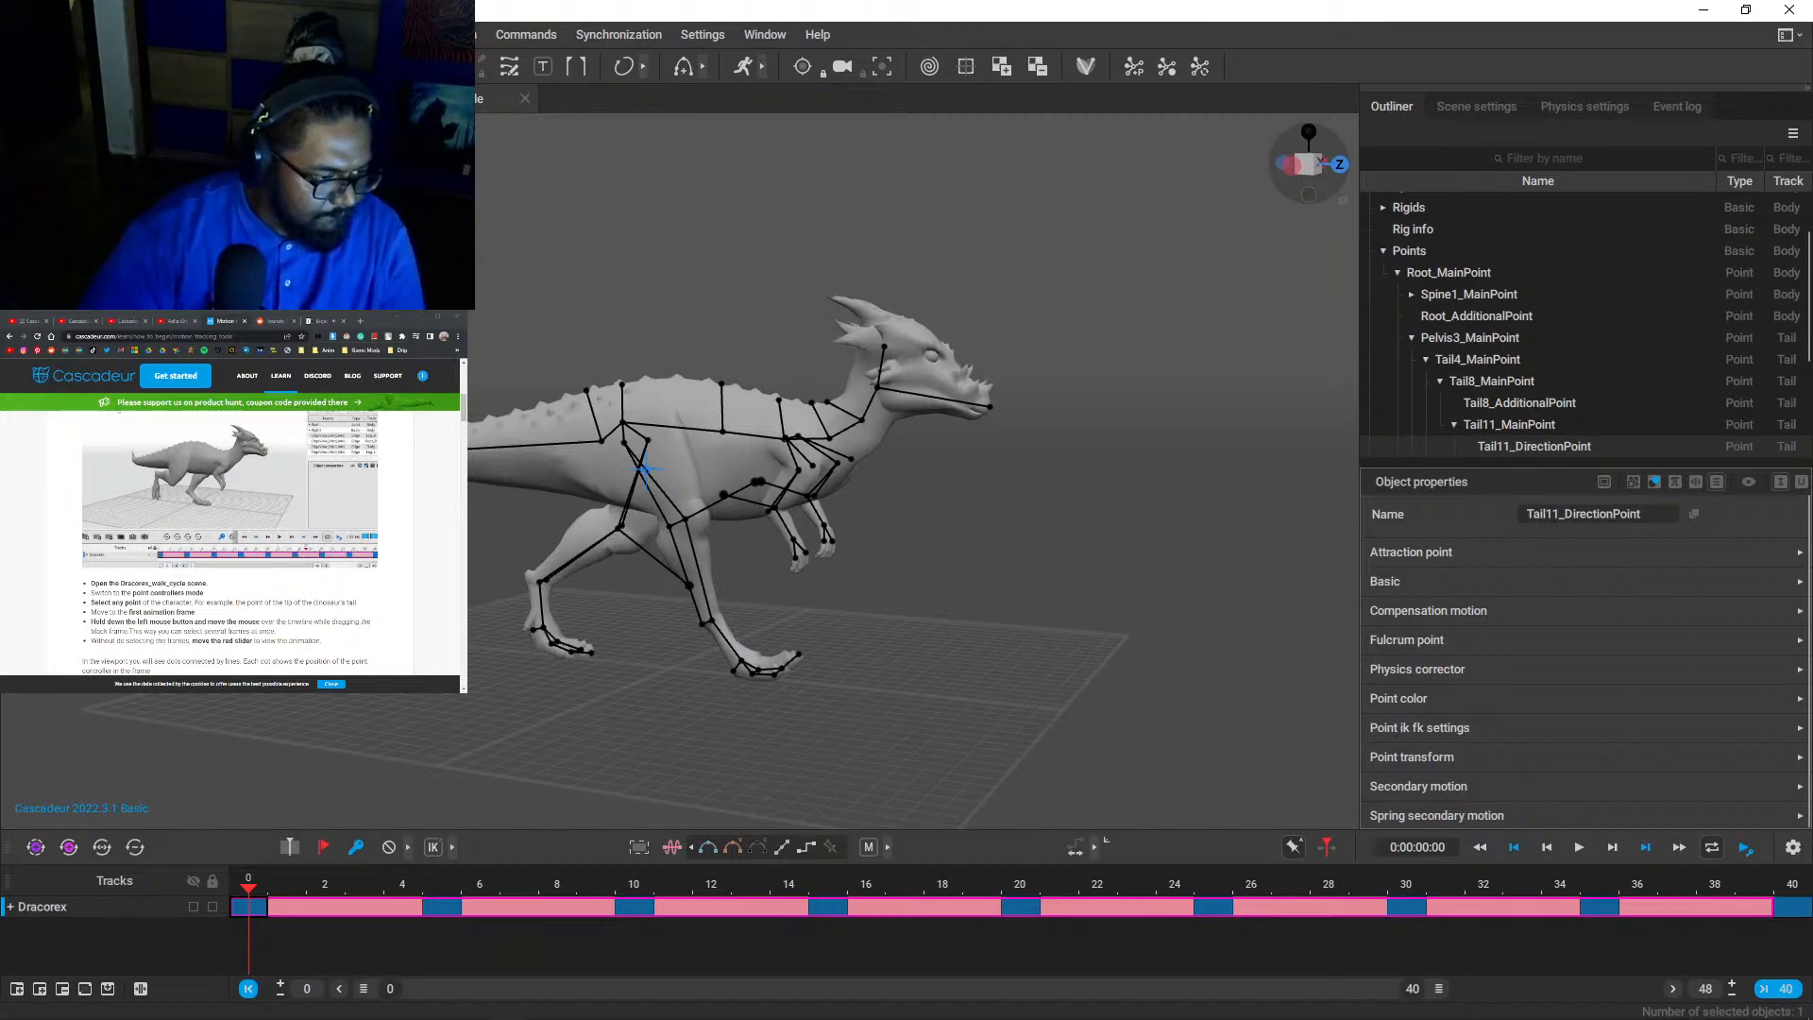
pyautogui.scroll(-3, 230, 543)
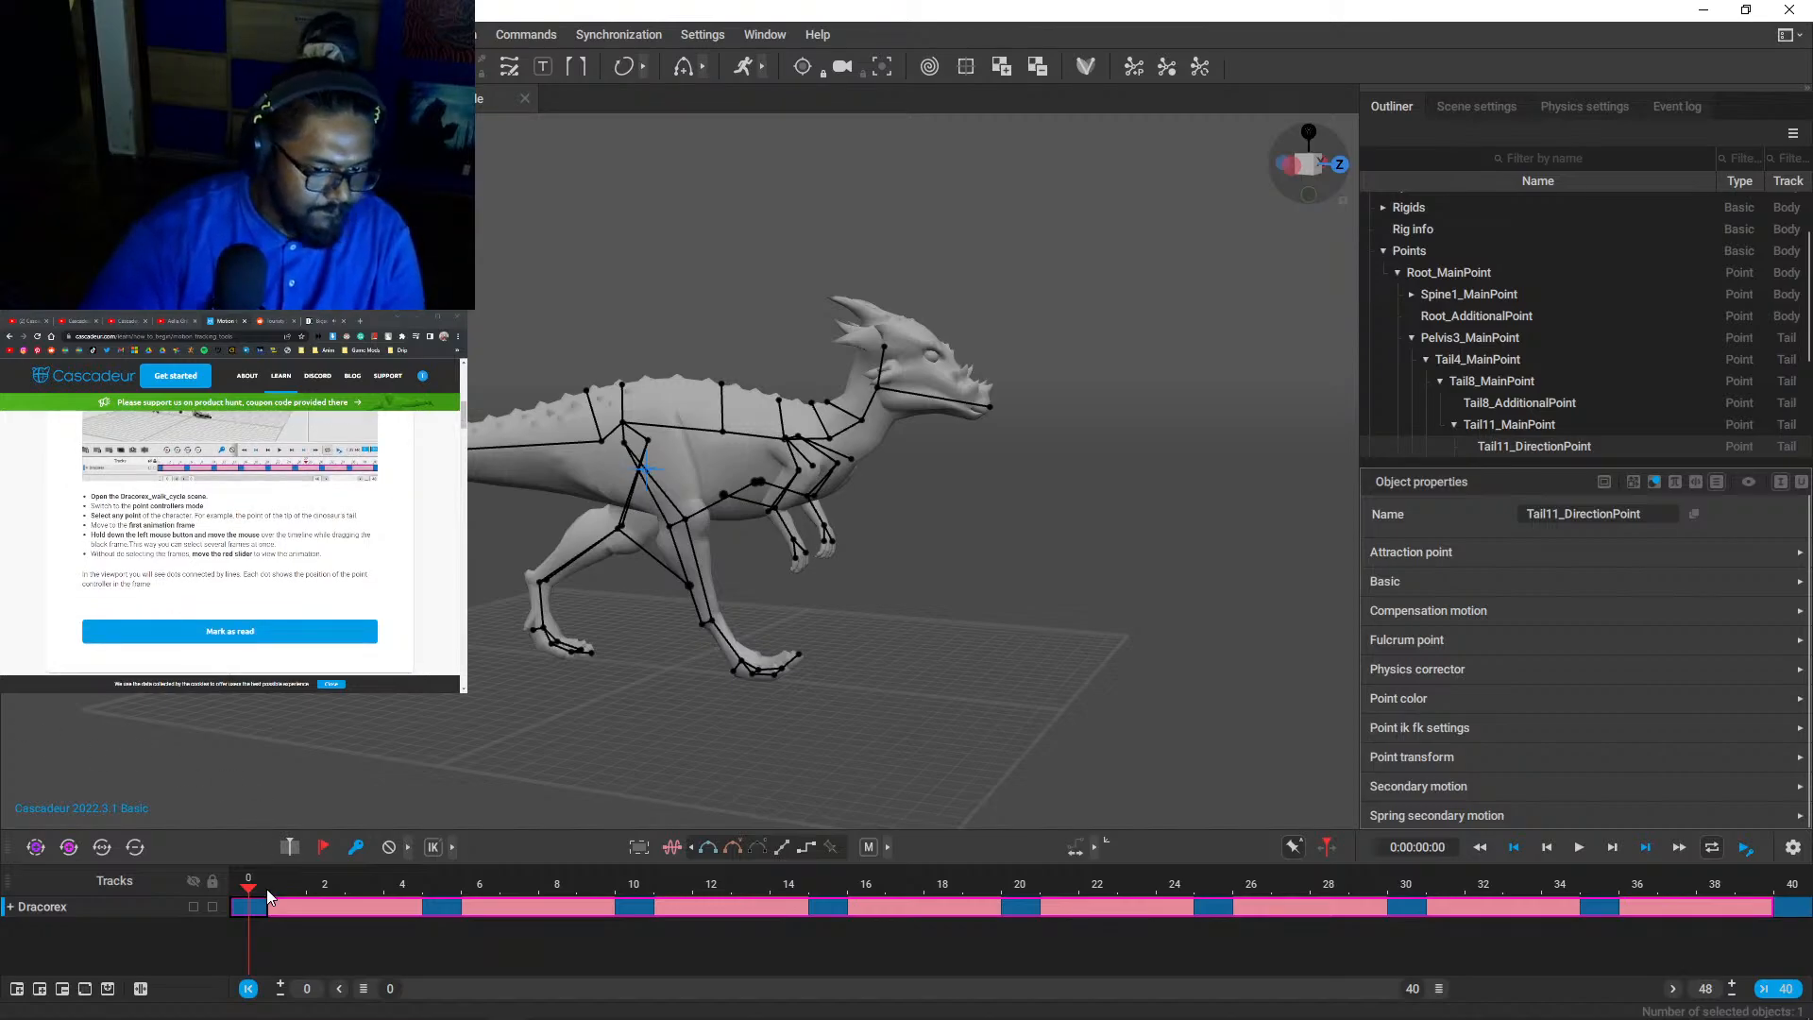
pyautogui.moveTo(258, 911)
pyautogui.mouseDown()
pyautogui.moveTo(465, 908)
pyautogui.moveTo(248, 908)
pyautogui.mouseUp()
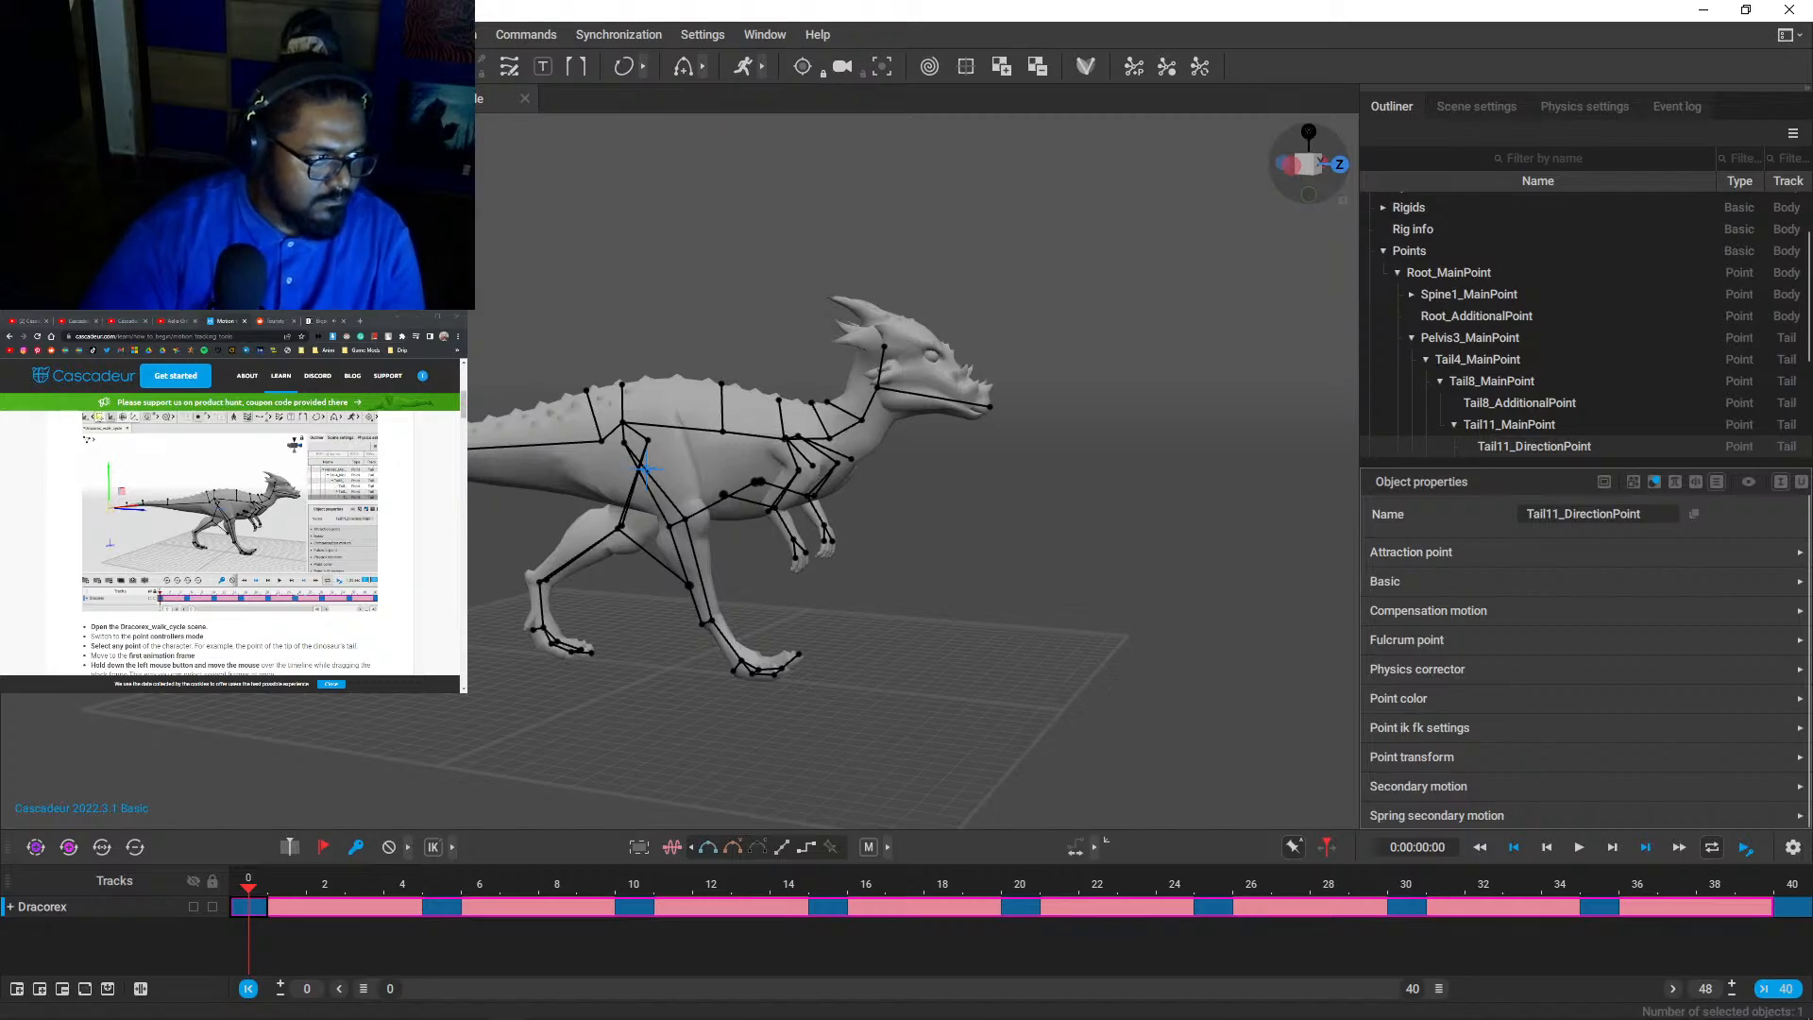
# - Read the Tracking the trajectories lesson and study its demo clip on selecting timeline frames for a point
pyautogui.click(156, 489)
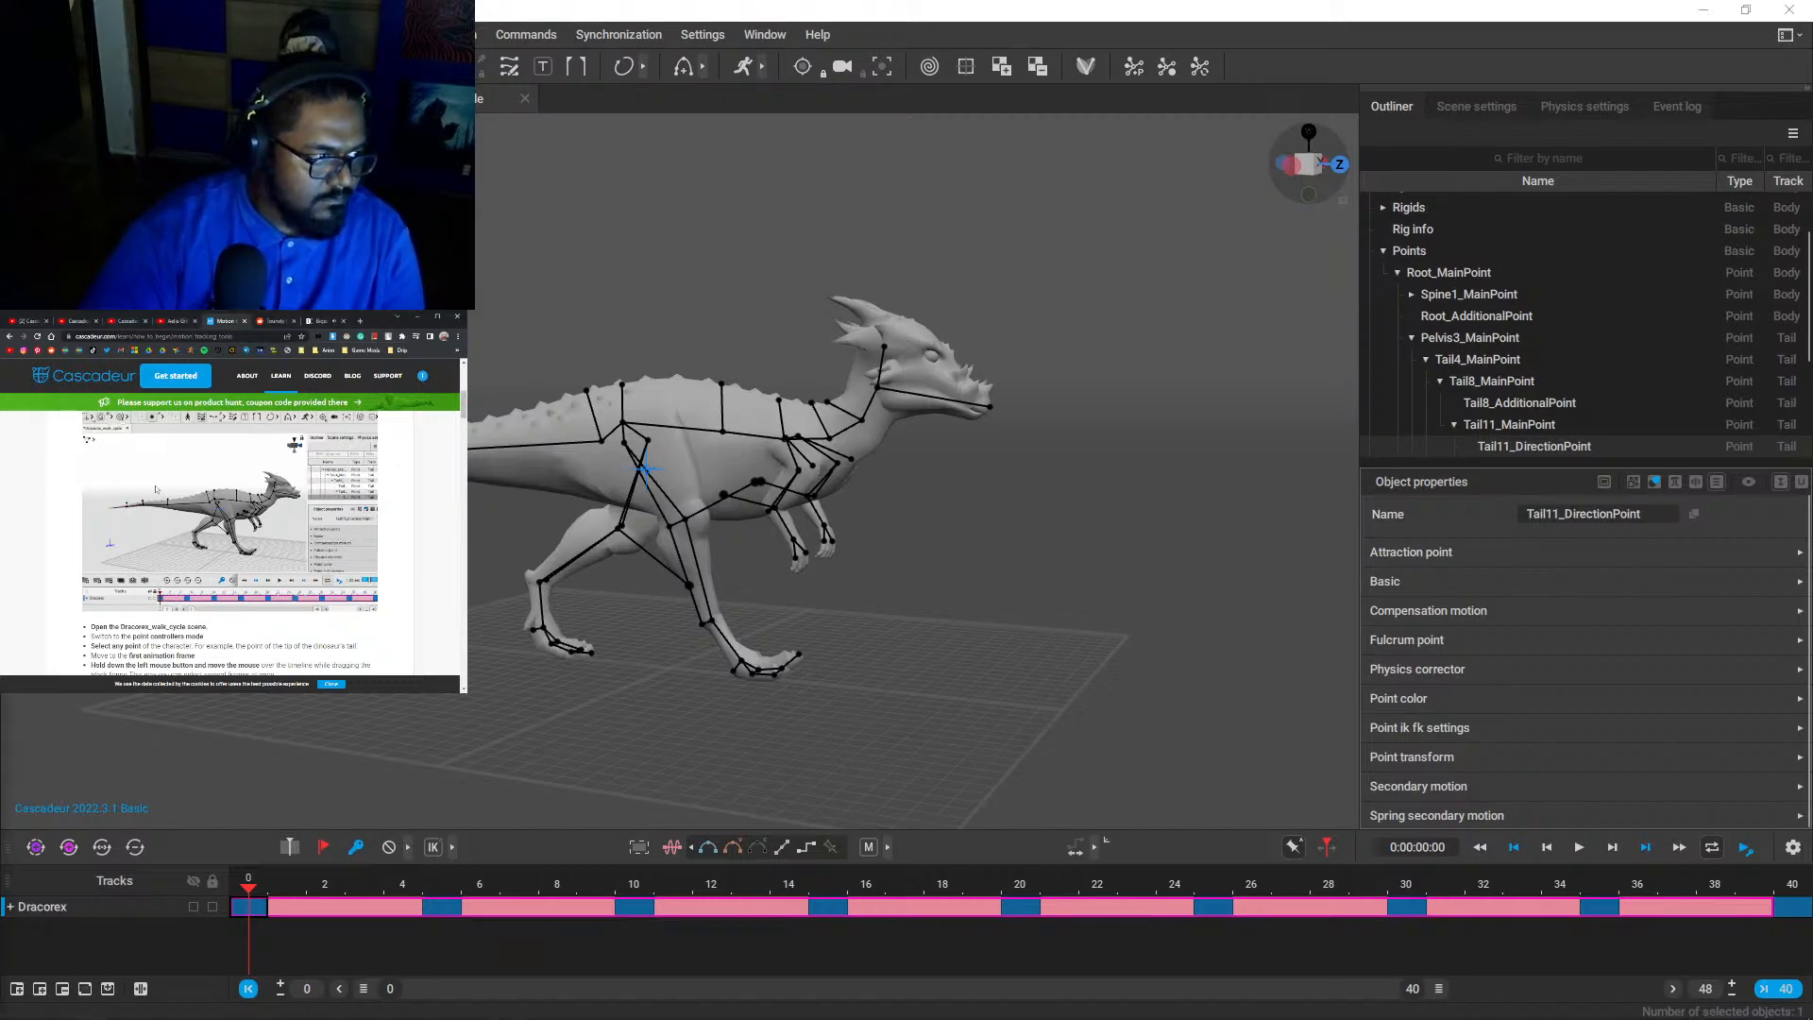
pyautogui.click(645, 467)
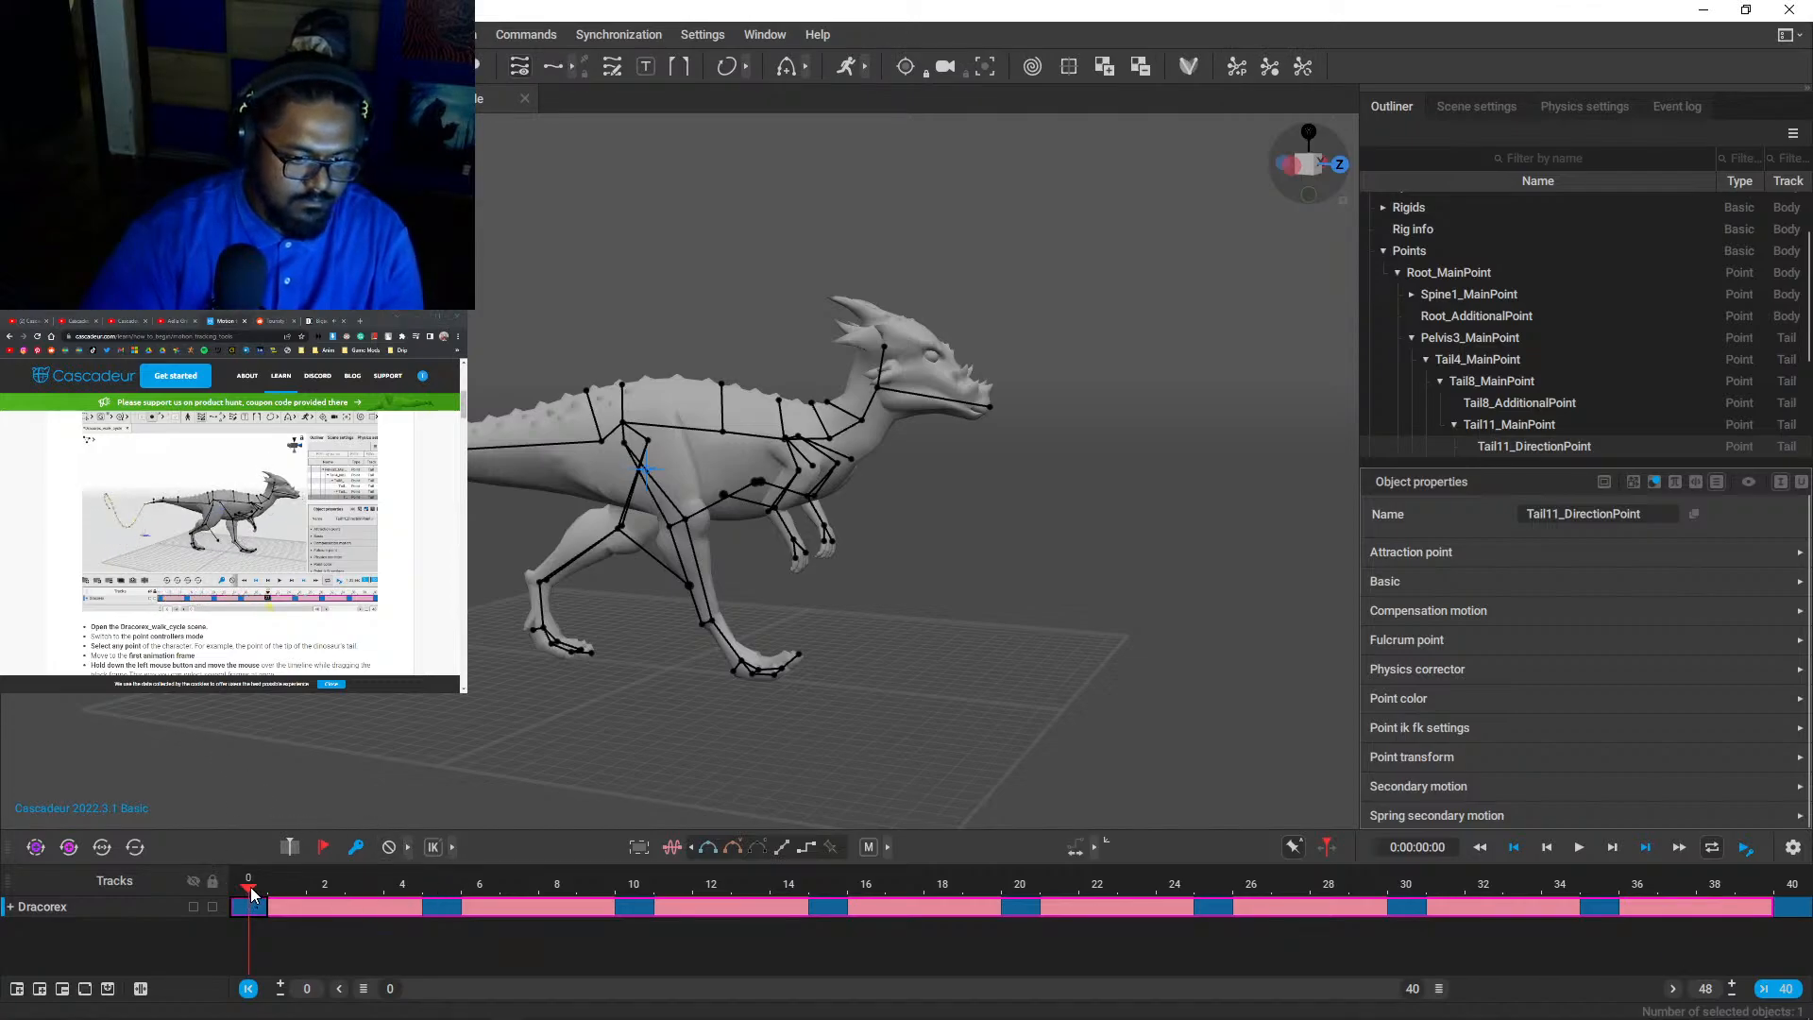
pyautogui.moveTo(251, 886)
pyautogui.mouseDown()
pyautogui.moveTo(358, 883)
pyautogui.moveTo(248, 888)
pyautogui.mouseUp()
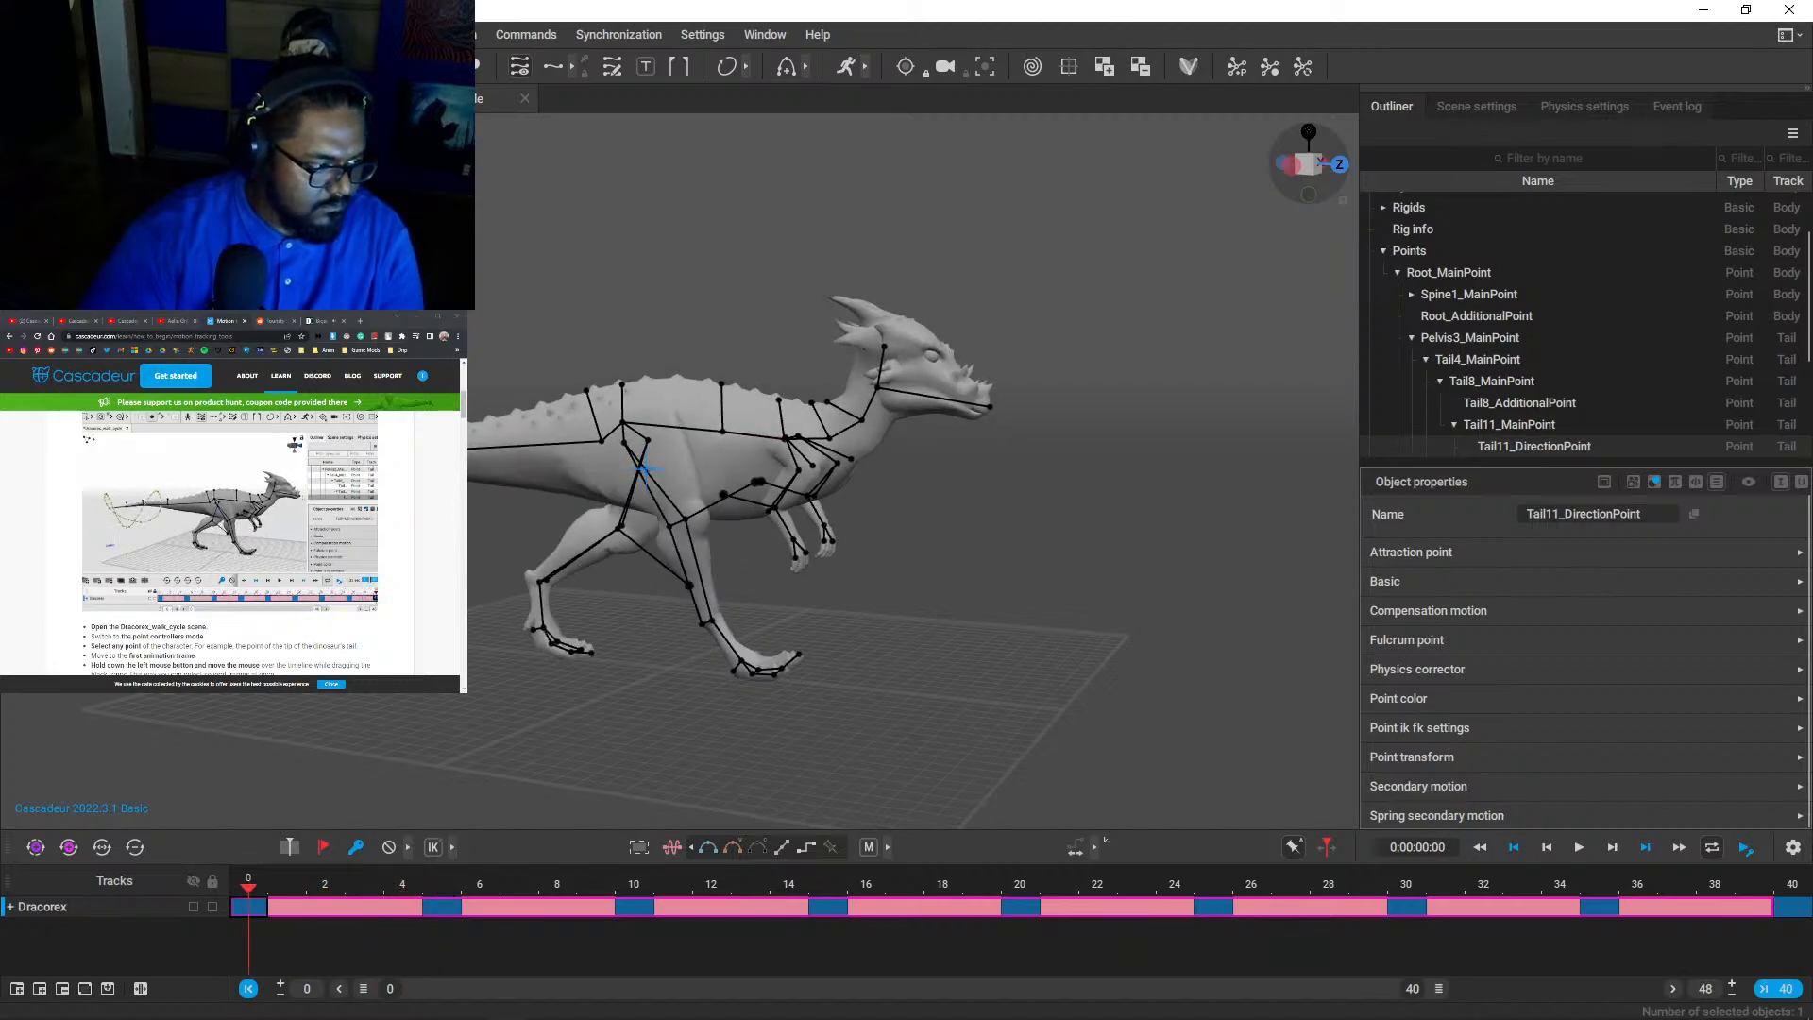
pyautogui.scroll(-6, 230, 543)
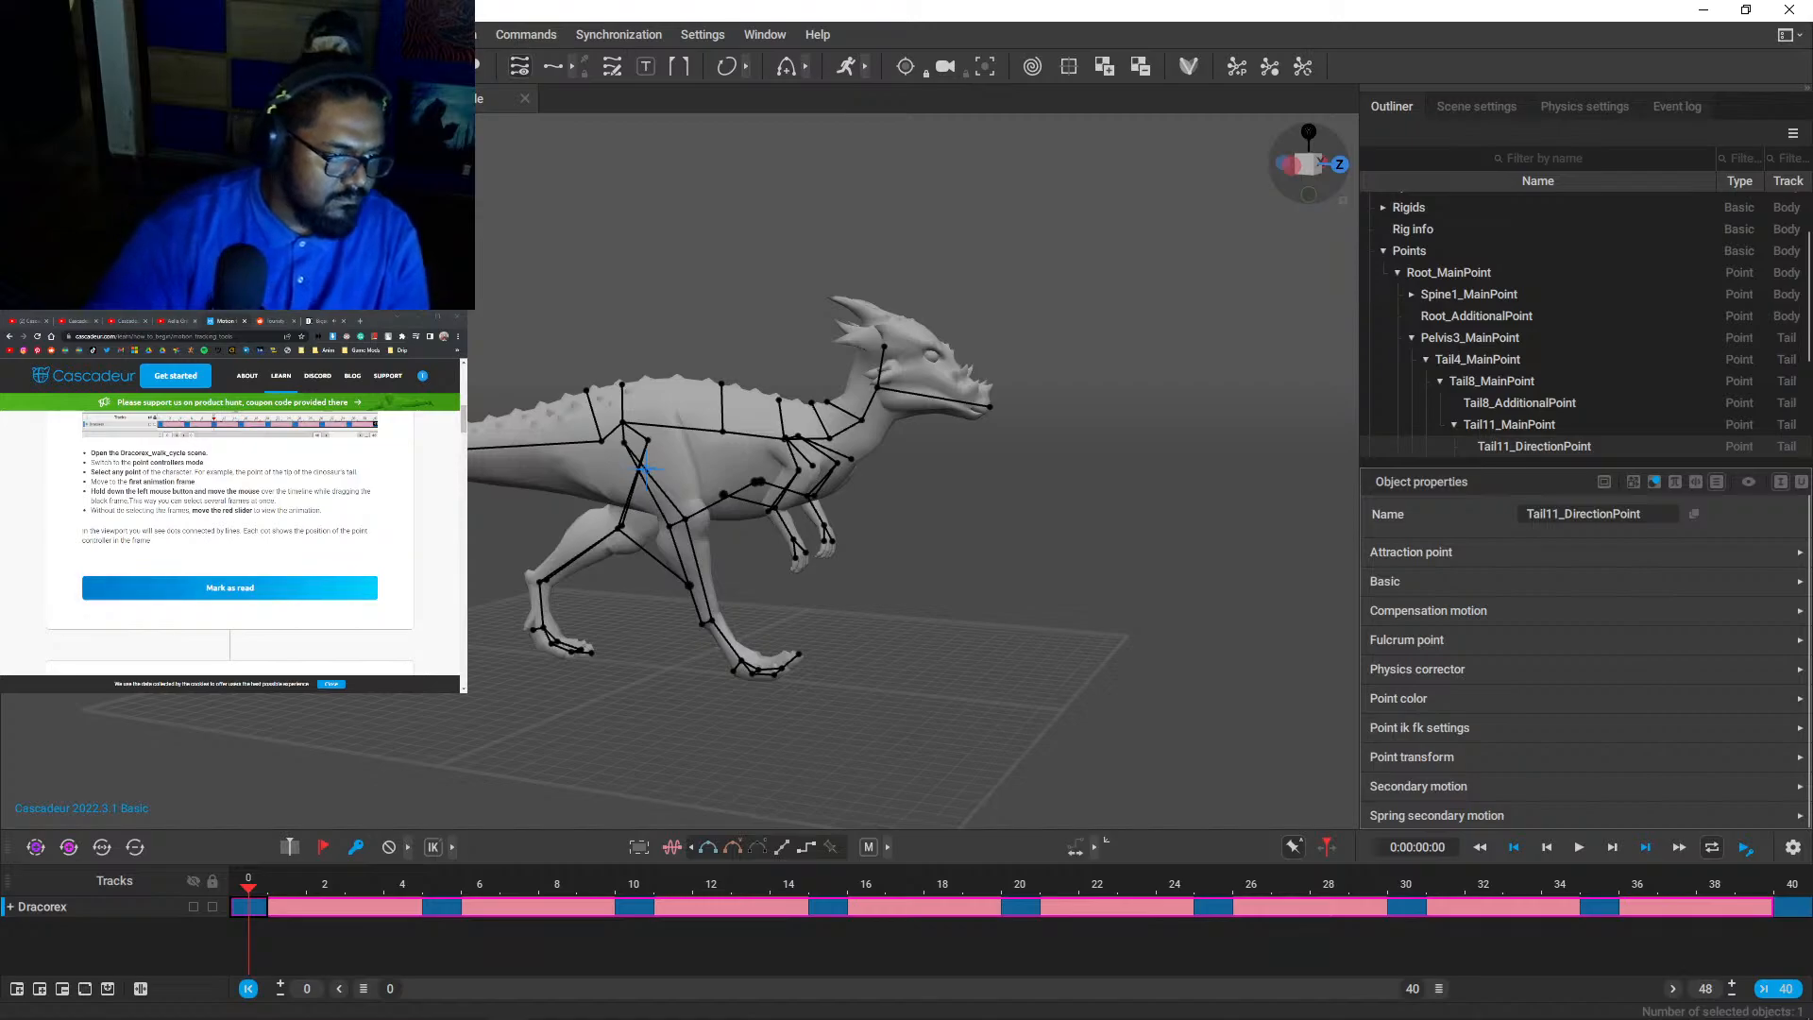
pyautogui.scroll(3, 320, 704)
pyautogui.scroll(-3, 320, 704)
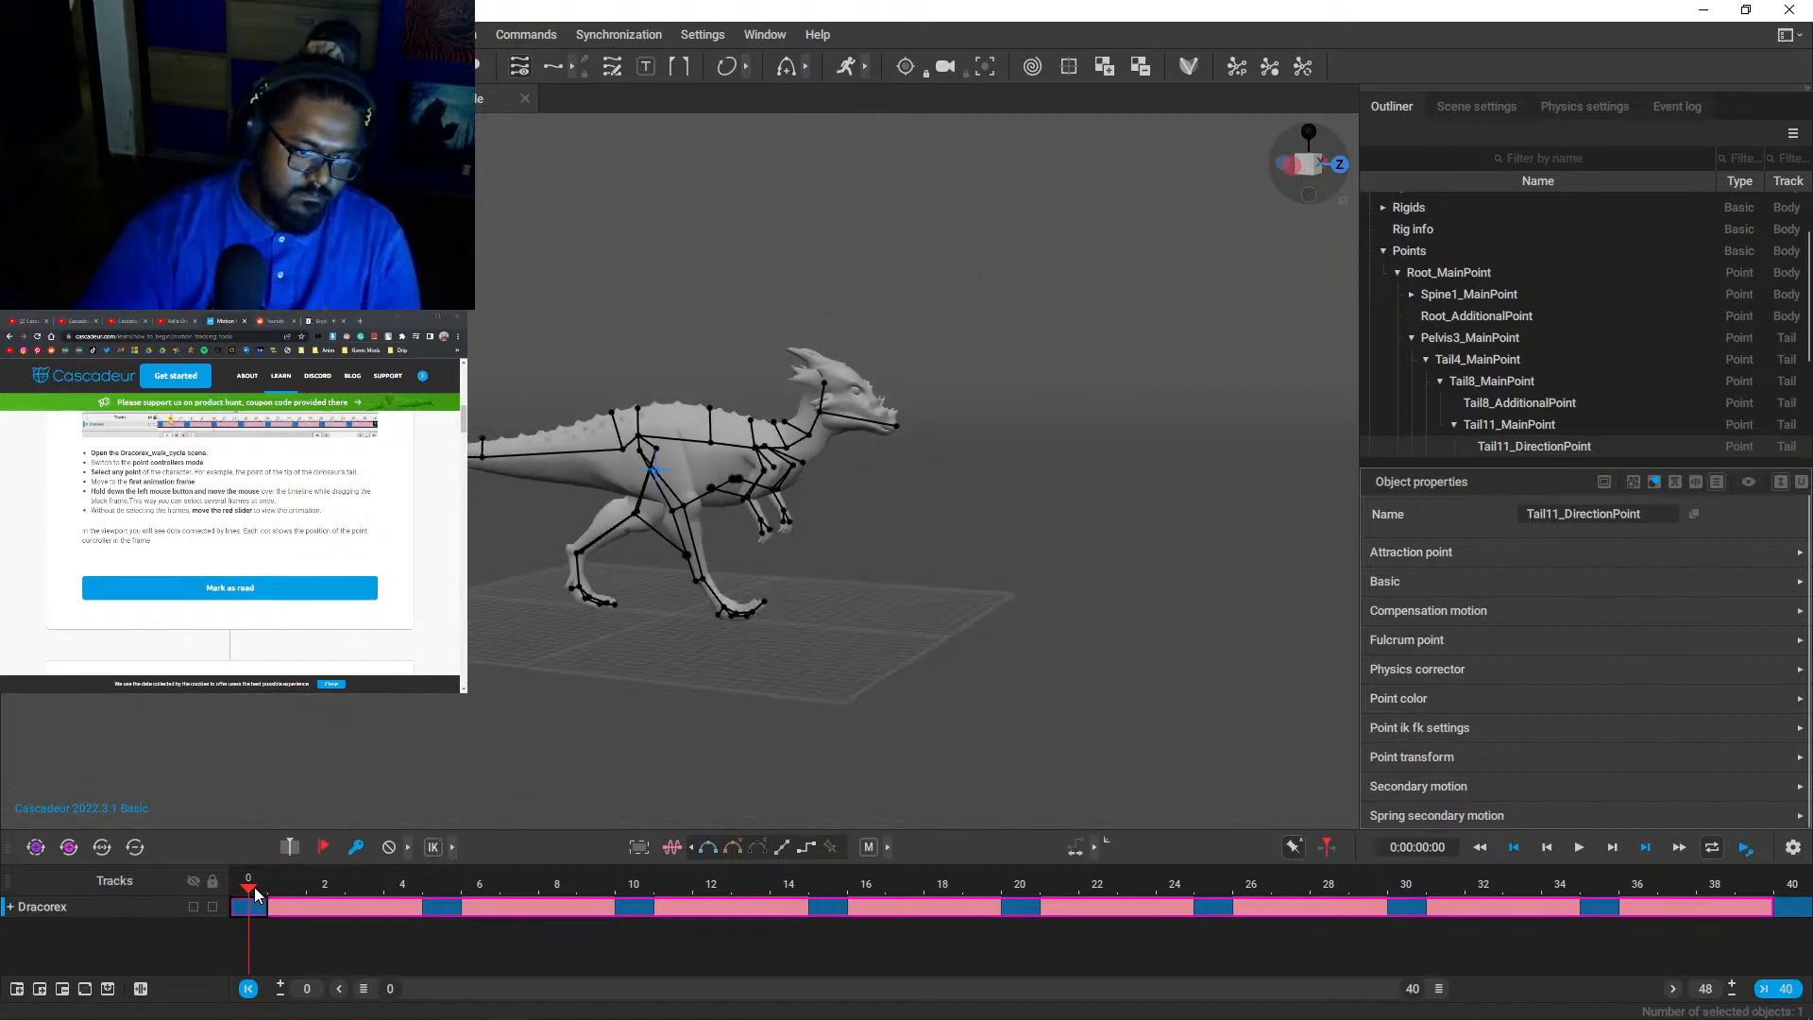
pyautogui.scroll(6, 230, 542)
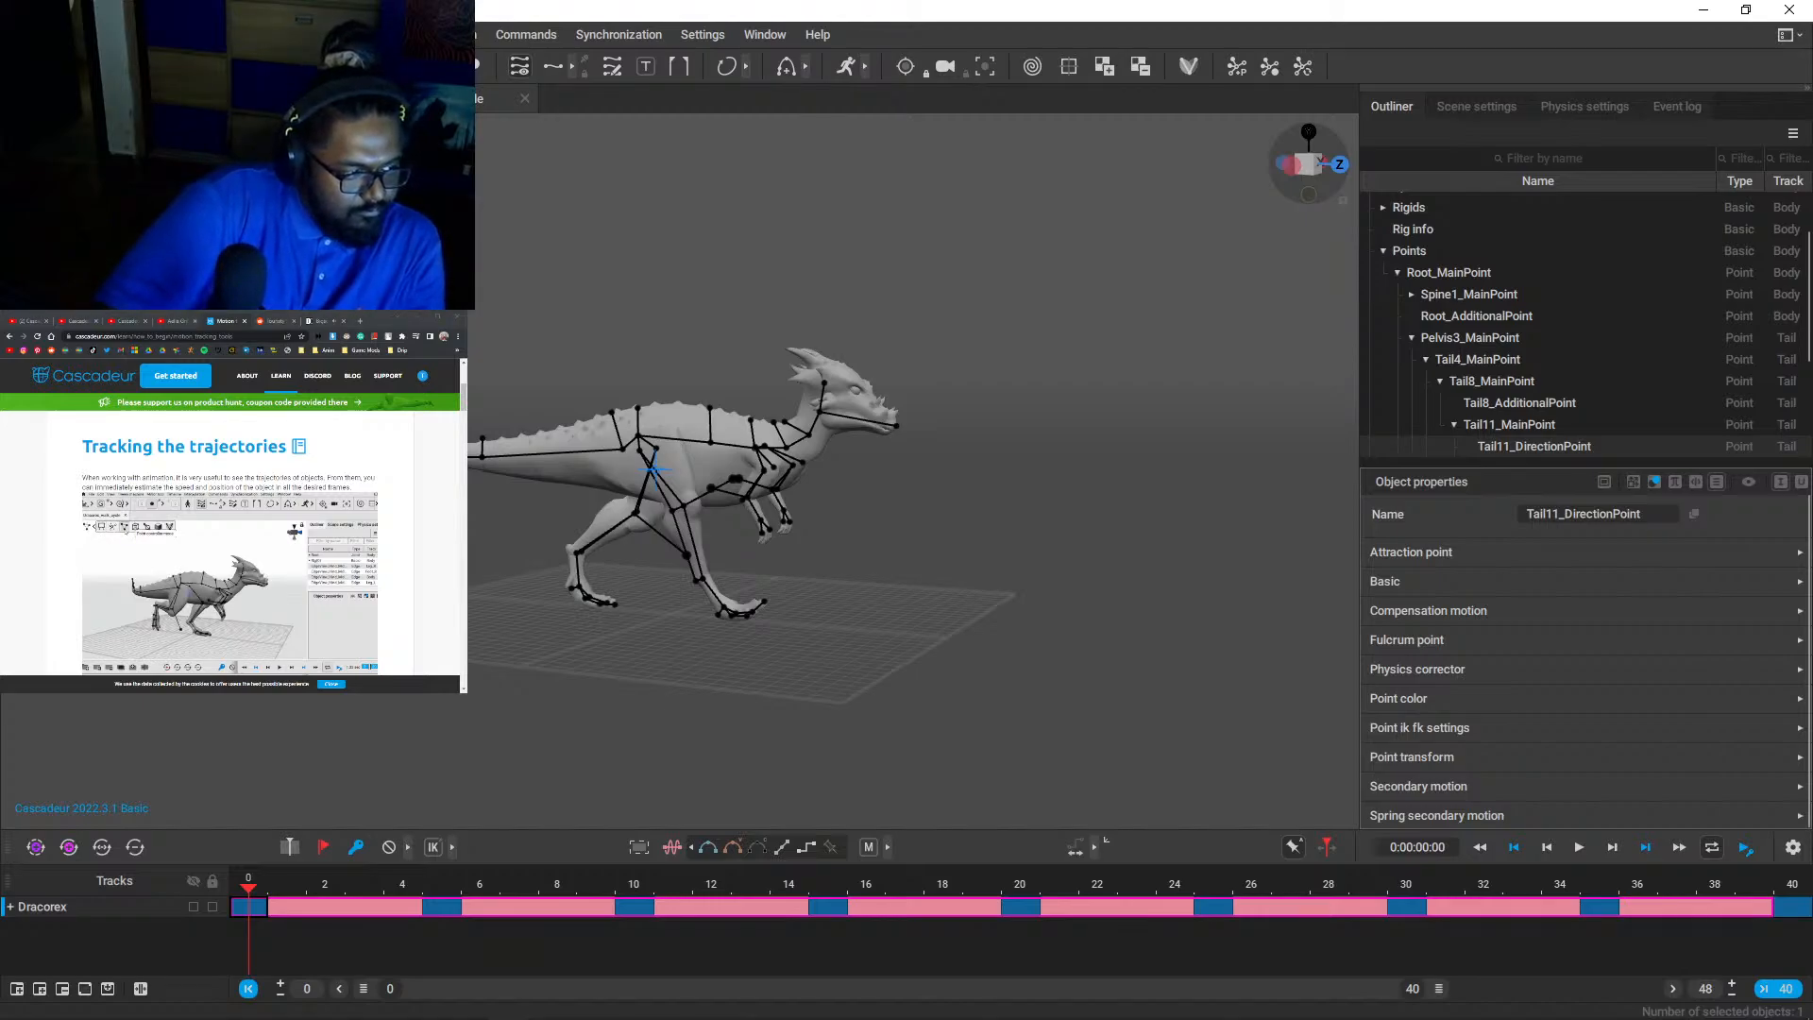
pyautogui.scroll(-1, 231, 557)
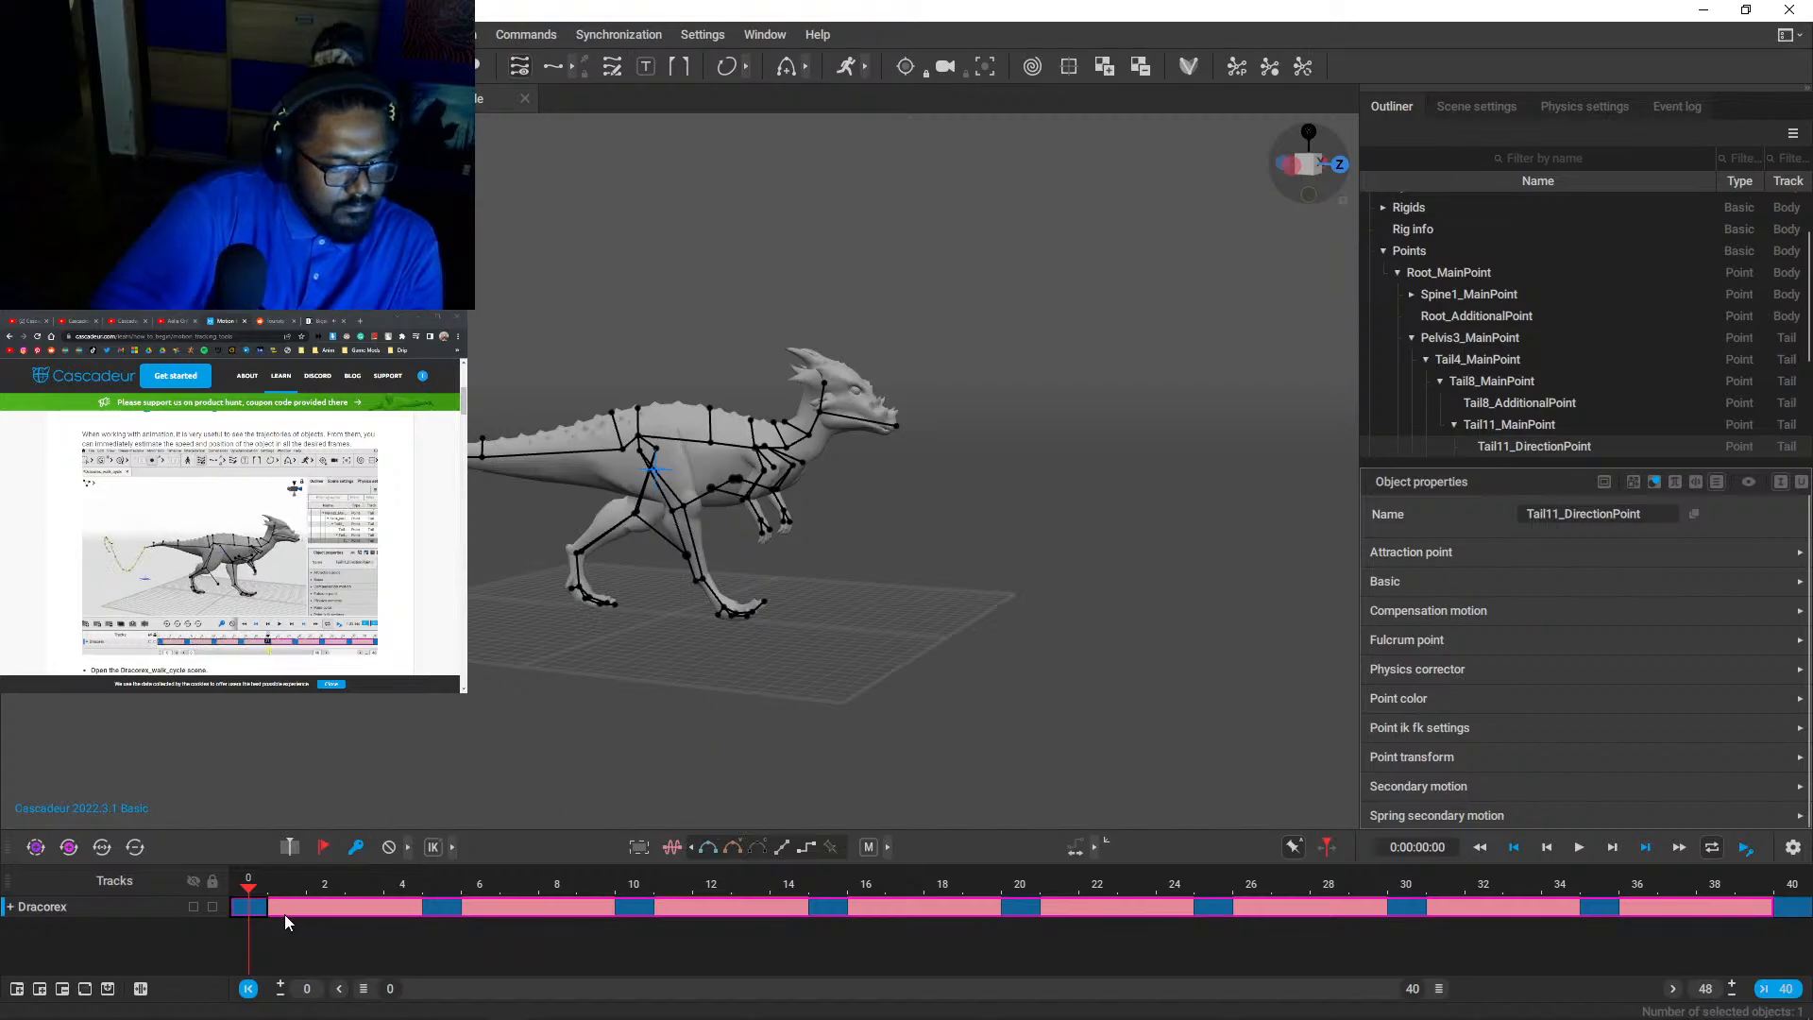
# - Select frames 0 to 40 on the Dracorex track to display the tail tip's trajectory, and orbit to view it
pyautogui.moveTo(257, 906); pyautogui.dragTo(1778, 925)
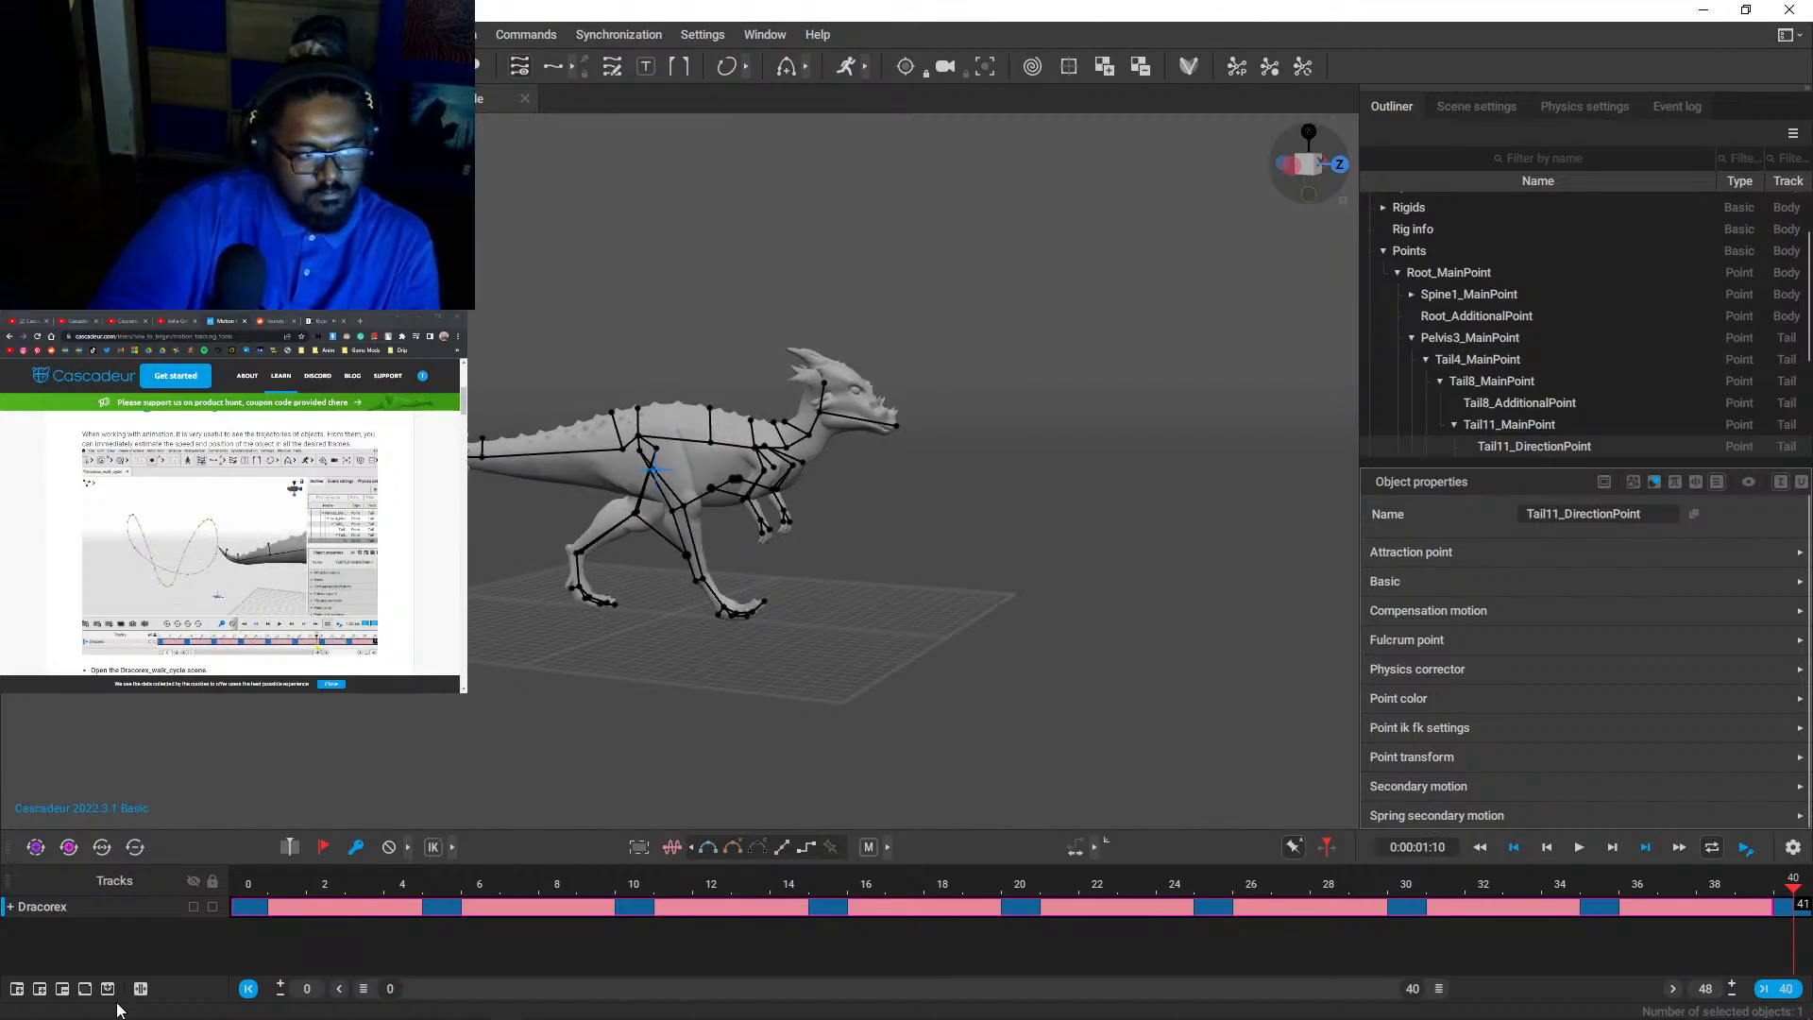
pyautogui.click(411, 702)
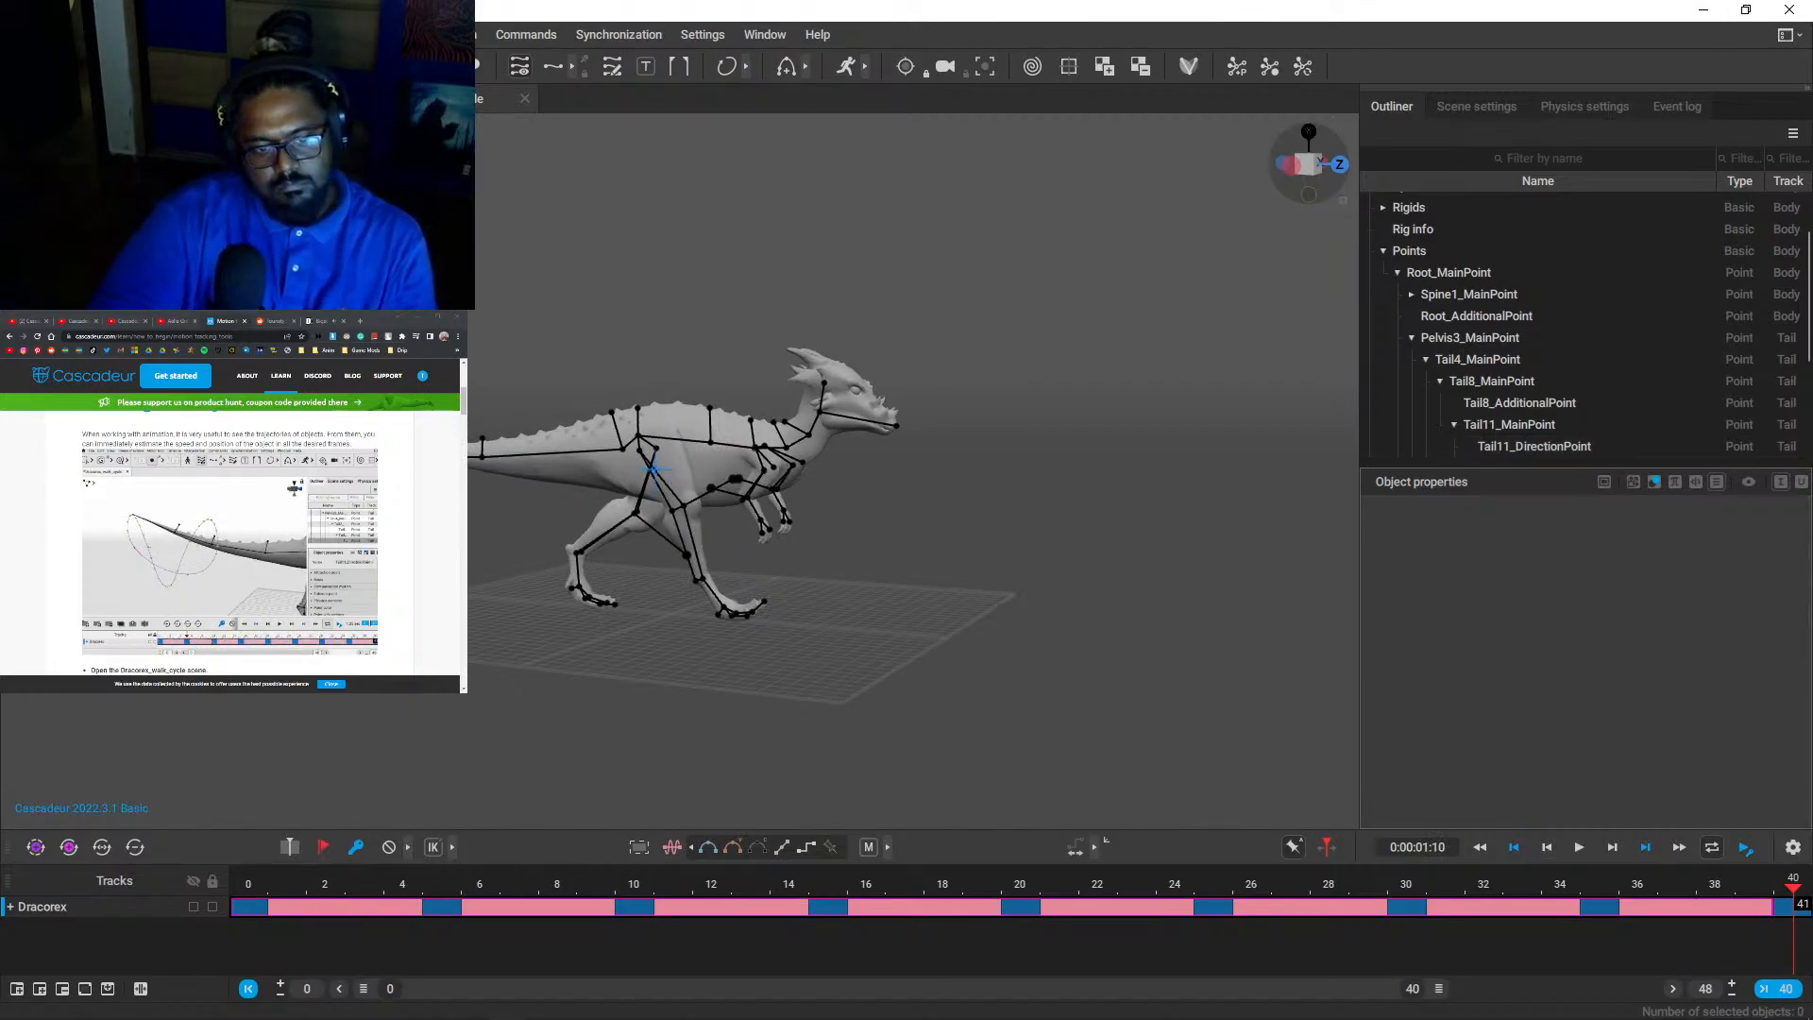
pyautogui.hotkey('ctrl', 'z')
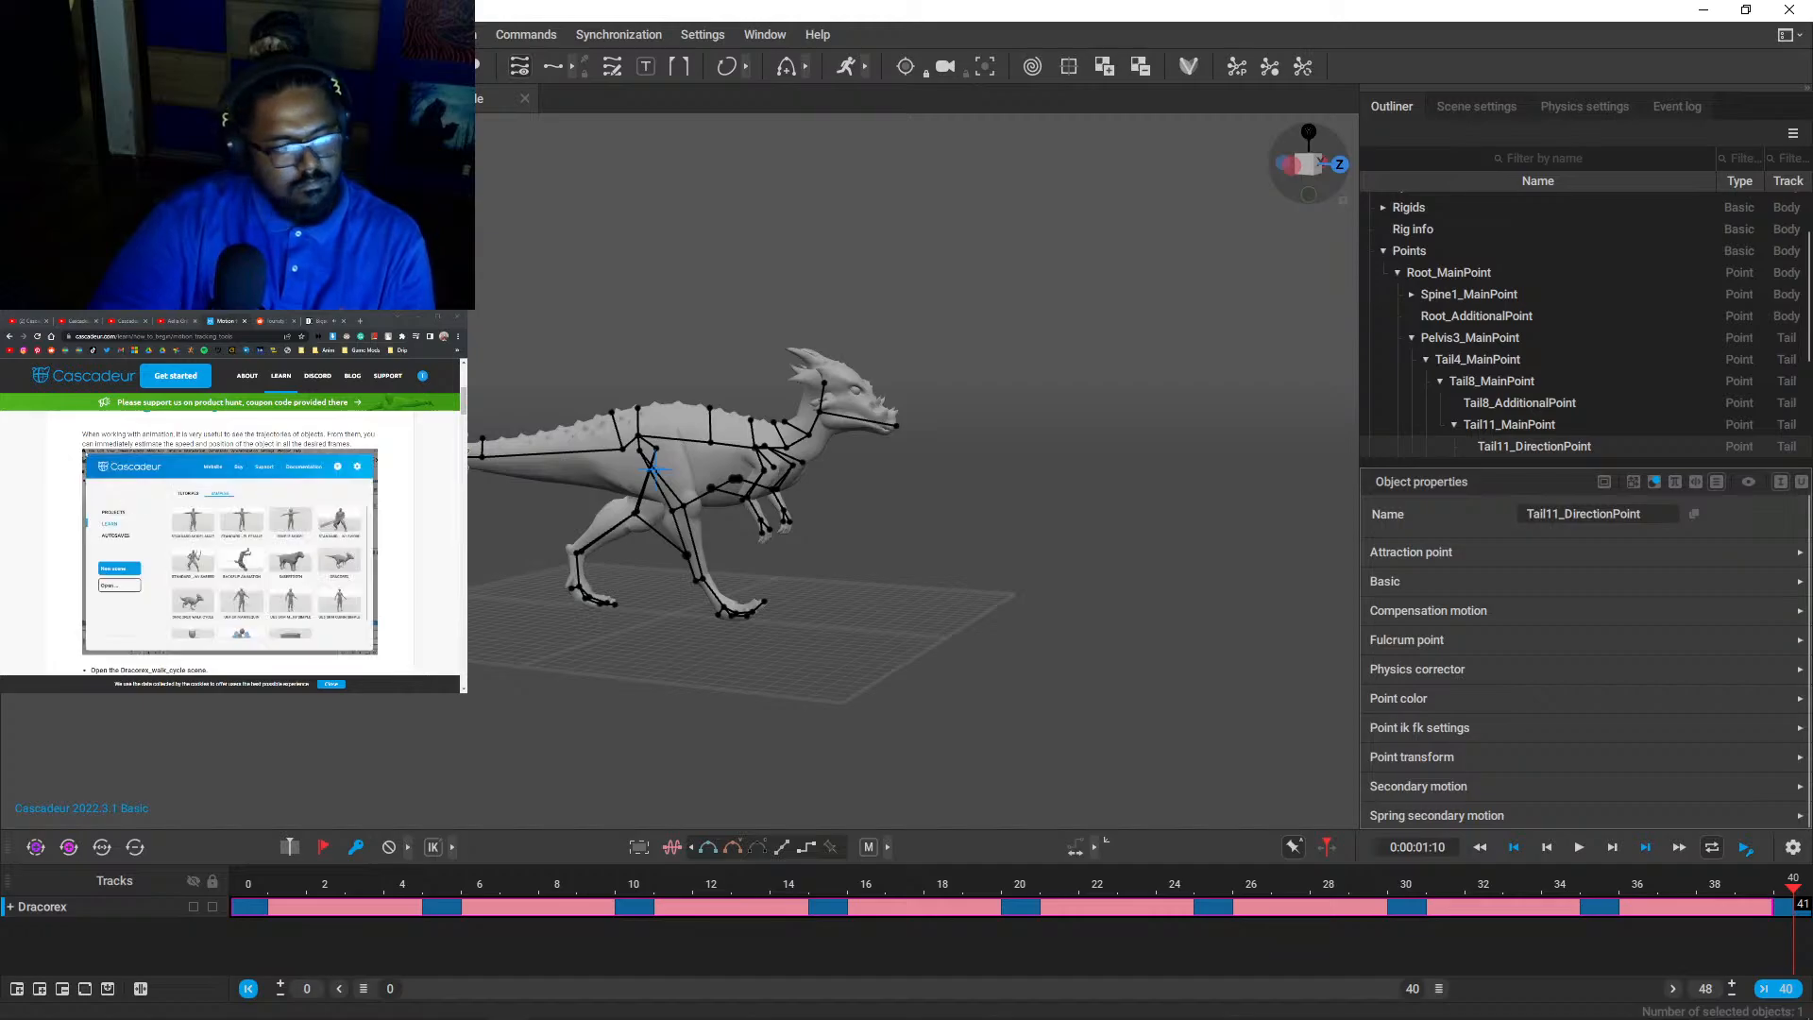
pyautogui.scroll(-4, 185, 563)
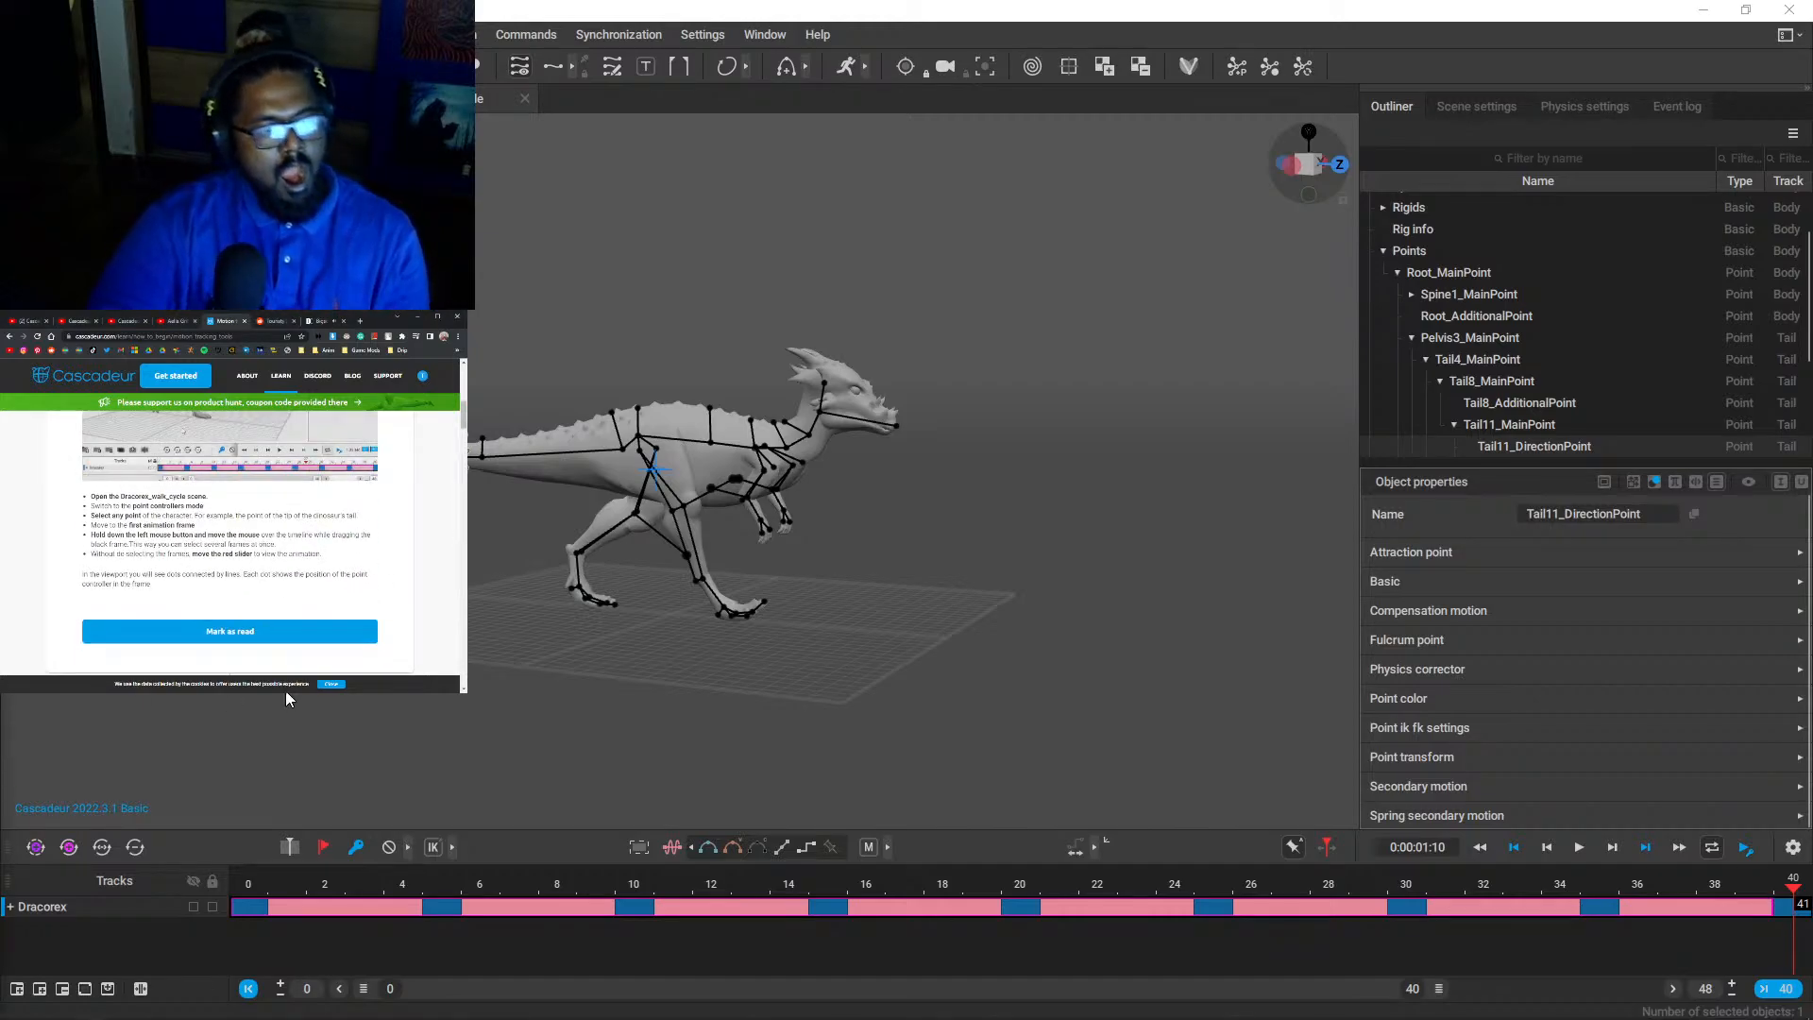
pyautogui.scroll(3, 287, 693)
pyautogui.keyDown('alt'); pyautogui.moveTo(286, 691); pyautogui.dragTo(472, 656); pyautogui.keyUp('alt')
pyautogui.scroll(-4, 276, 708)
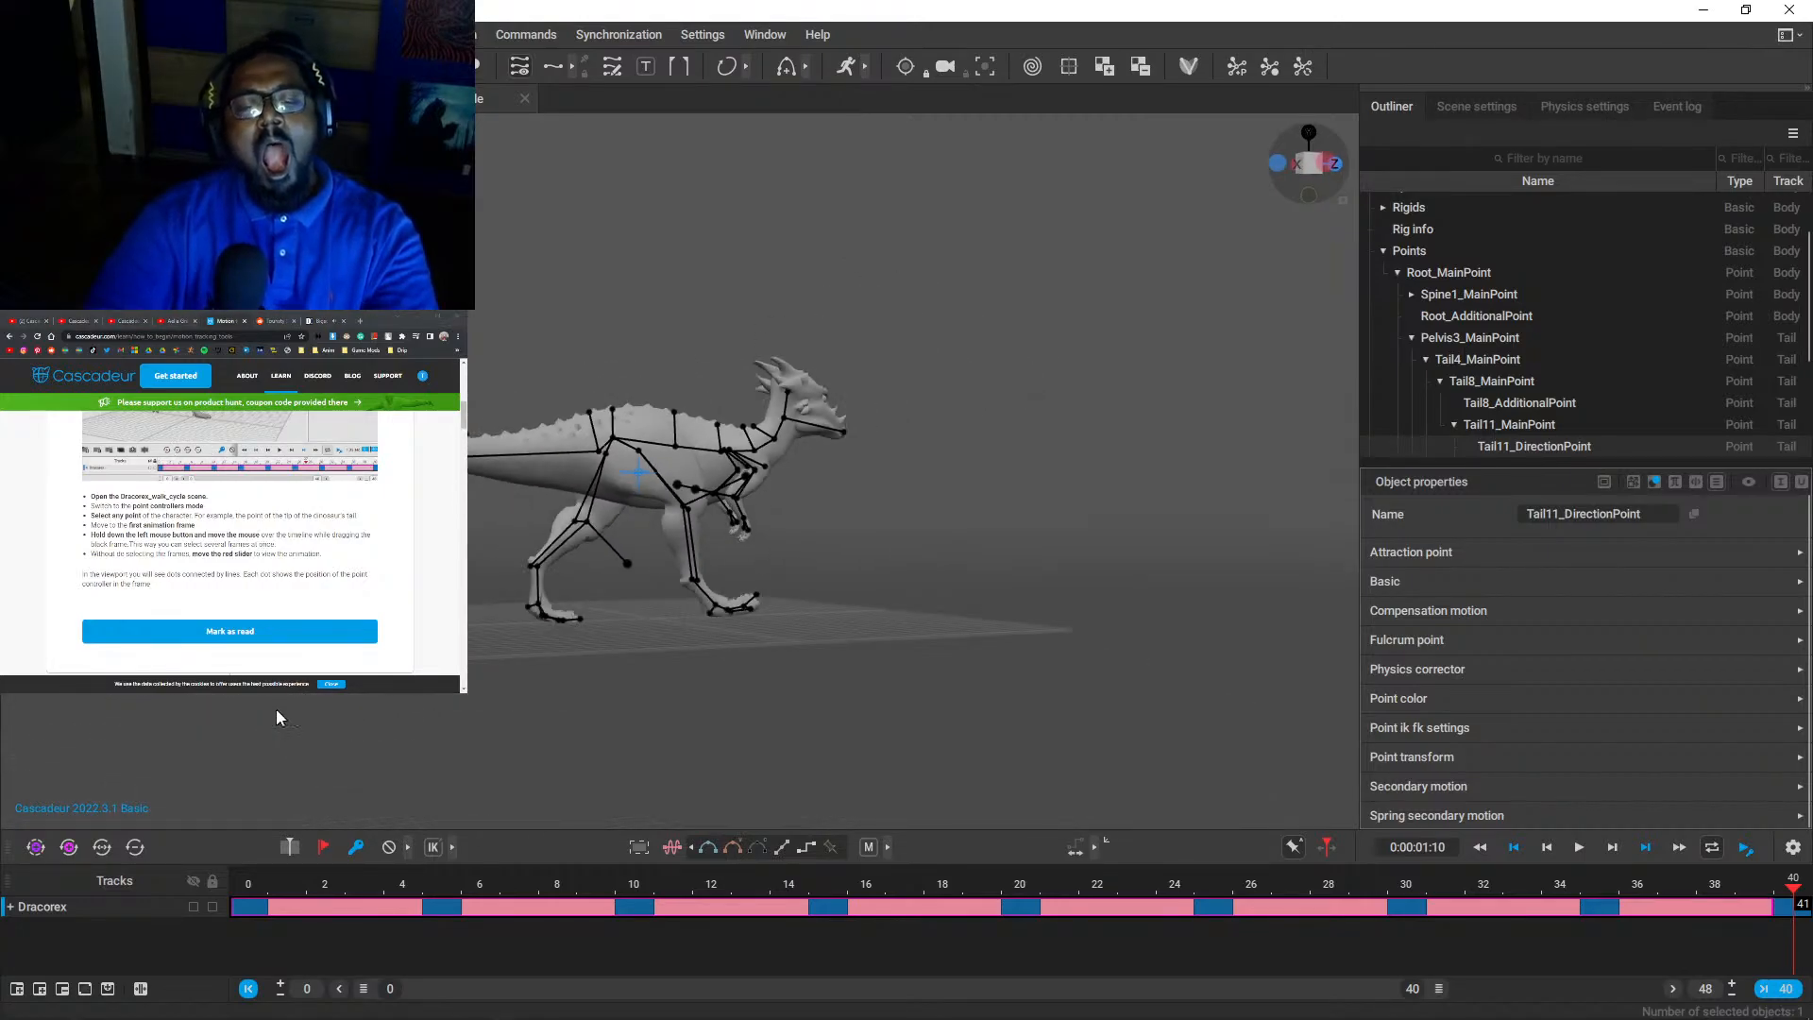
pyautogui.moveTo(276, 708); pyautogui.dragTo(526, 651, button='middle')
pyautogui.scroll(4, 526, 650)
pyautogui.keyDown('alt'); pyautogui.moveTo(525, 649); pyautogui.dragTo(270, 762); pyautogui.keyUp('alt')
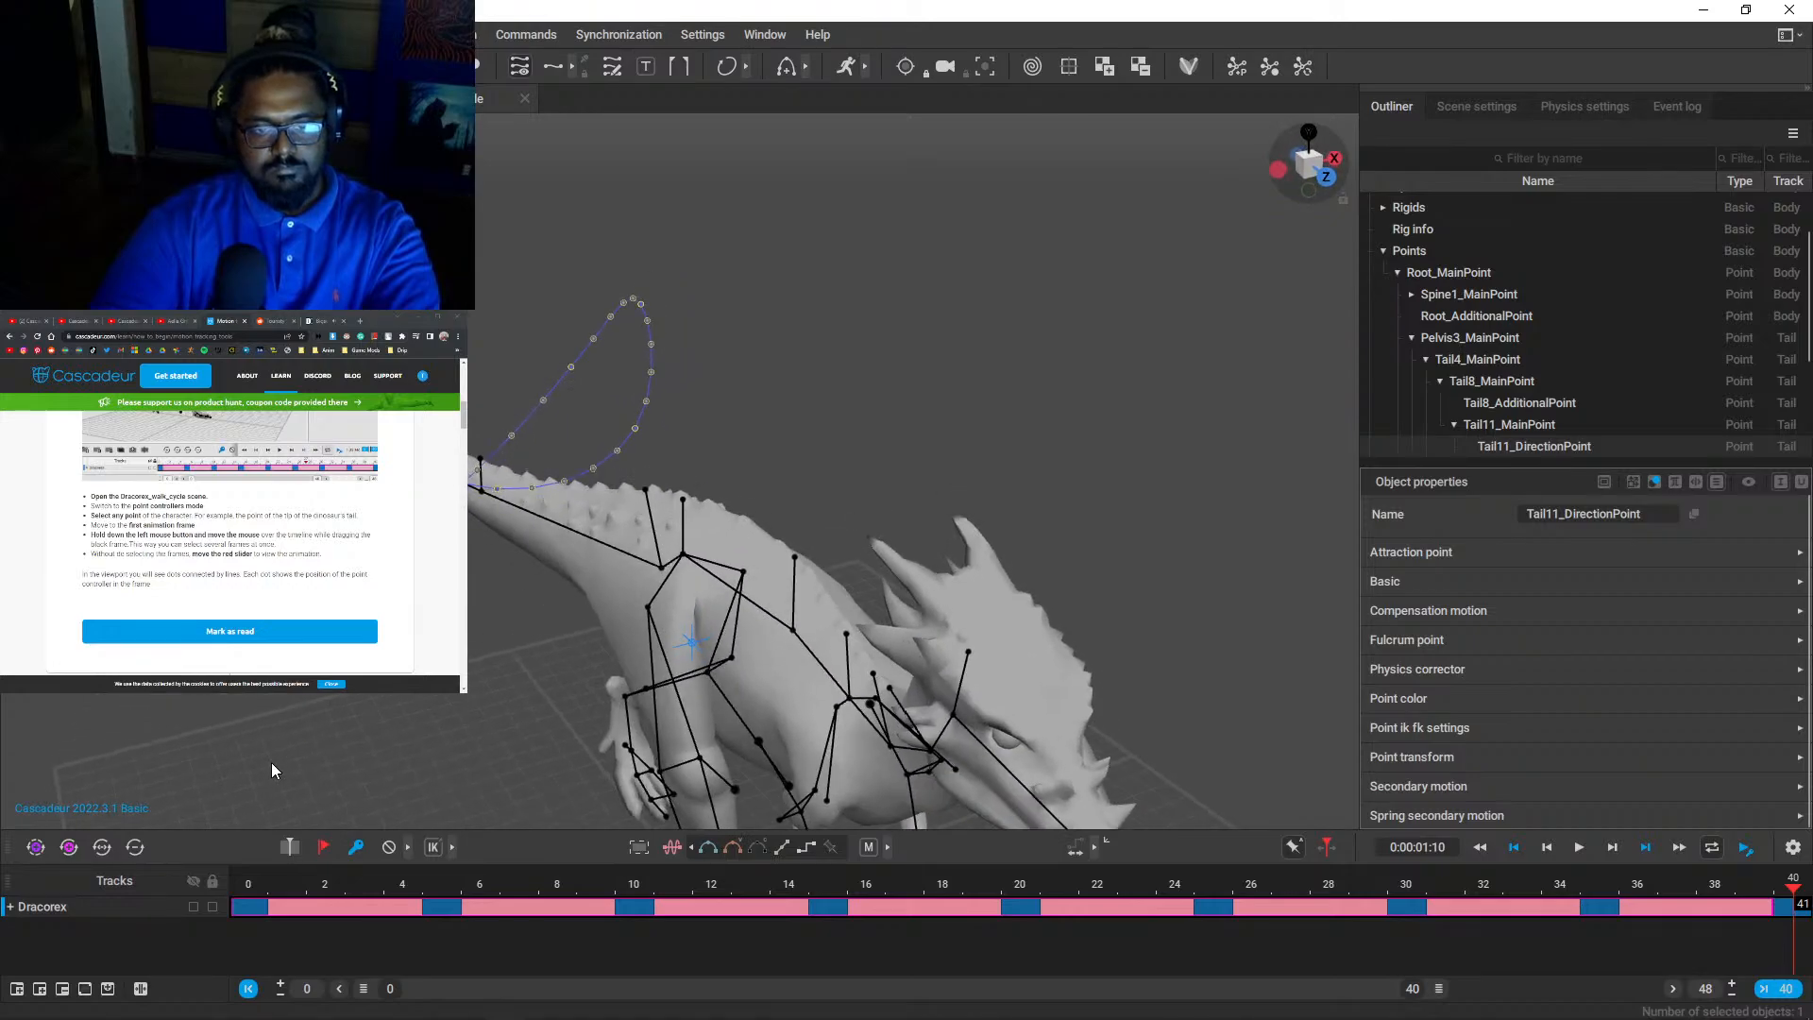
# - Play the walk cycle, stop it, and examine the tail tip's trajectory from different angles
pyautogui.press('space')
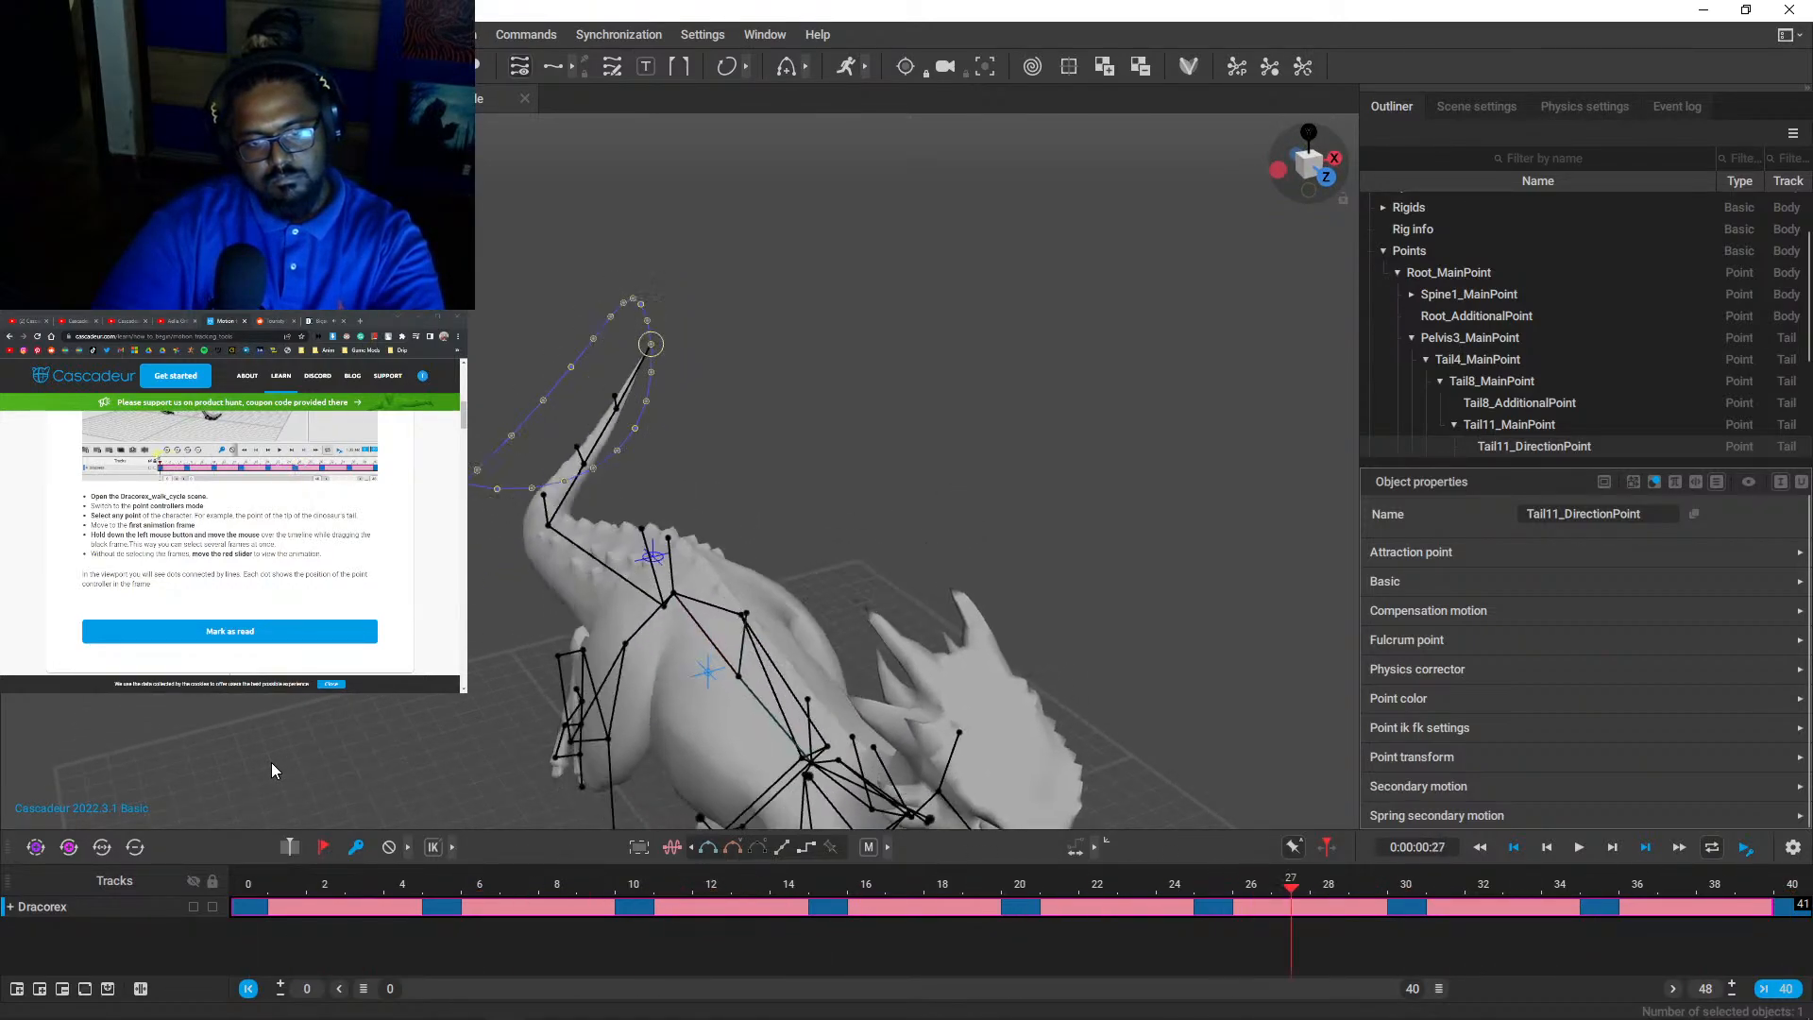
pyautogui.press('space')
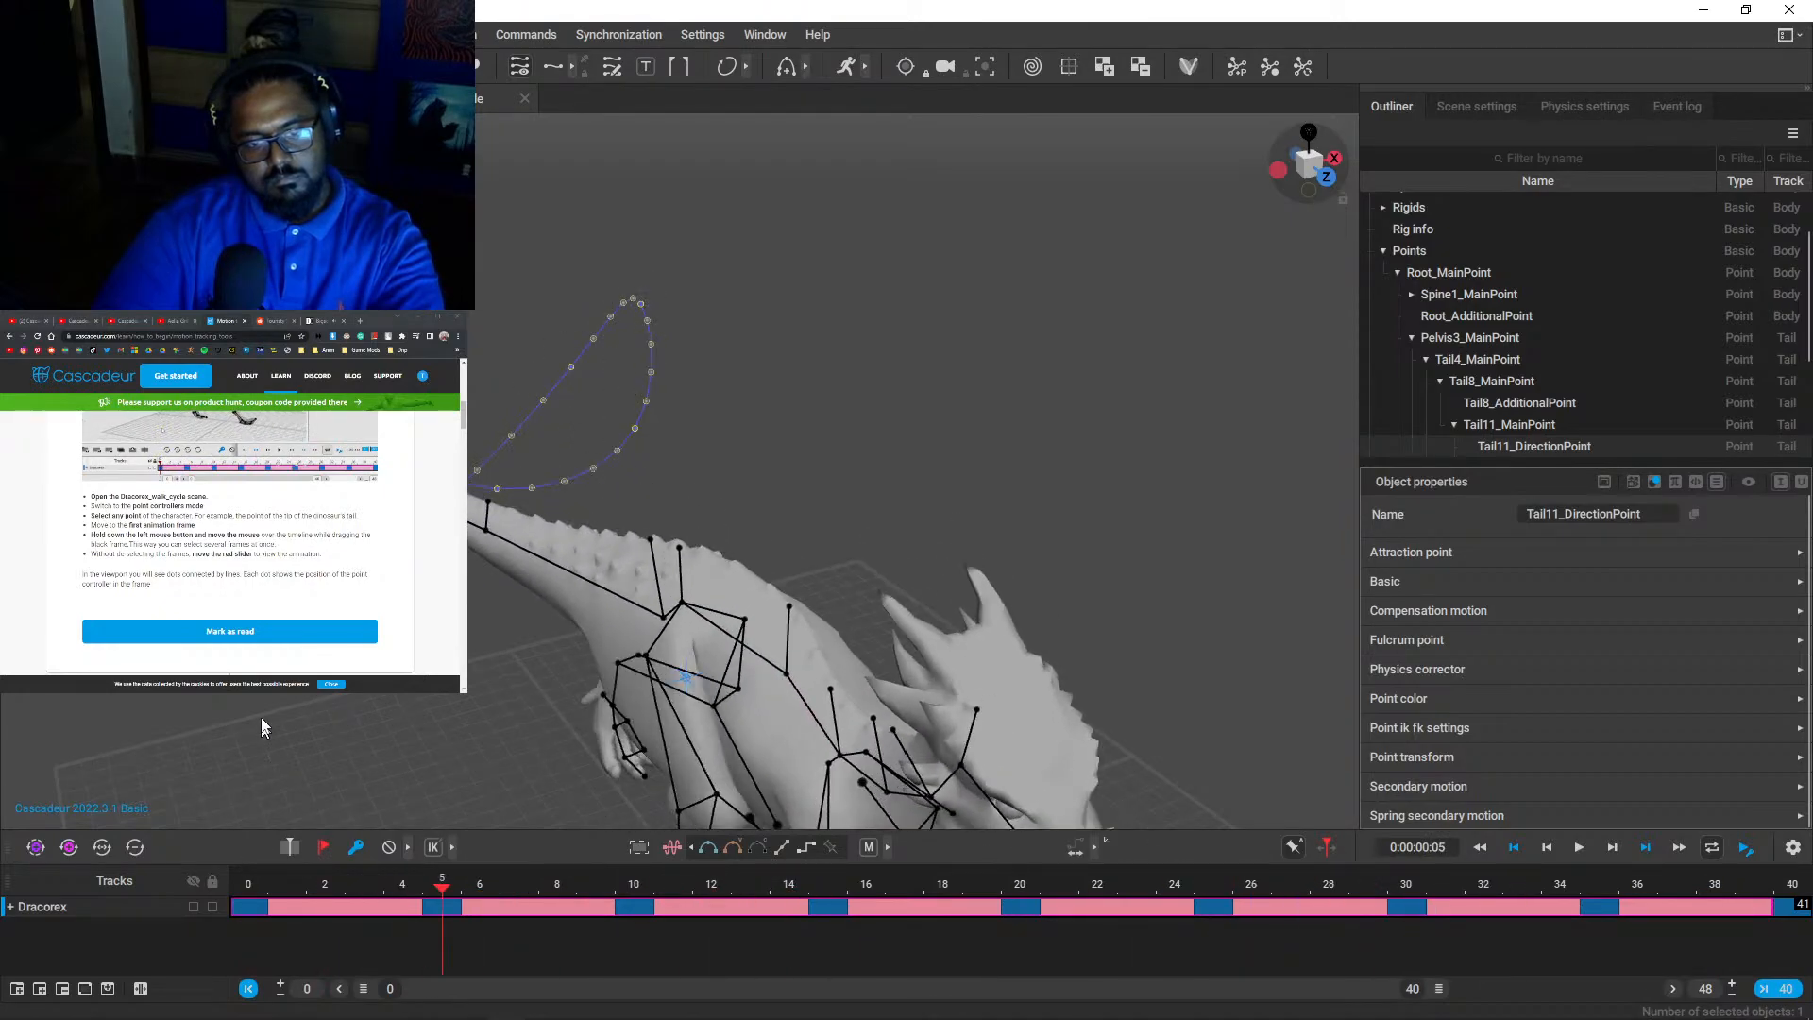
pyautogui.scroll(5, 261, 699)
pyautogui.keyDown('alt'); pyautogui.moveTo(311, 614); pyautogui.dragTo(882, 611); pyautogui.keyUp('alt')
pyautogui.scroll(-8, 897, 572)
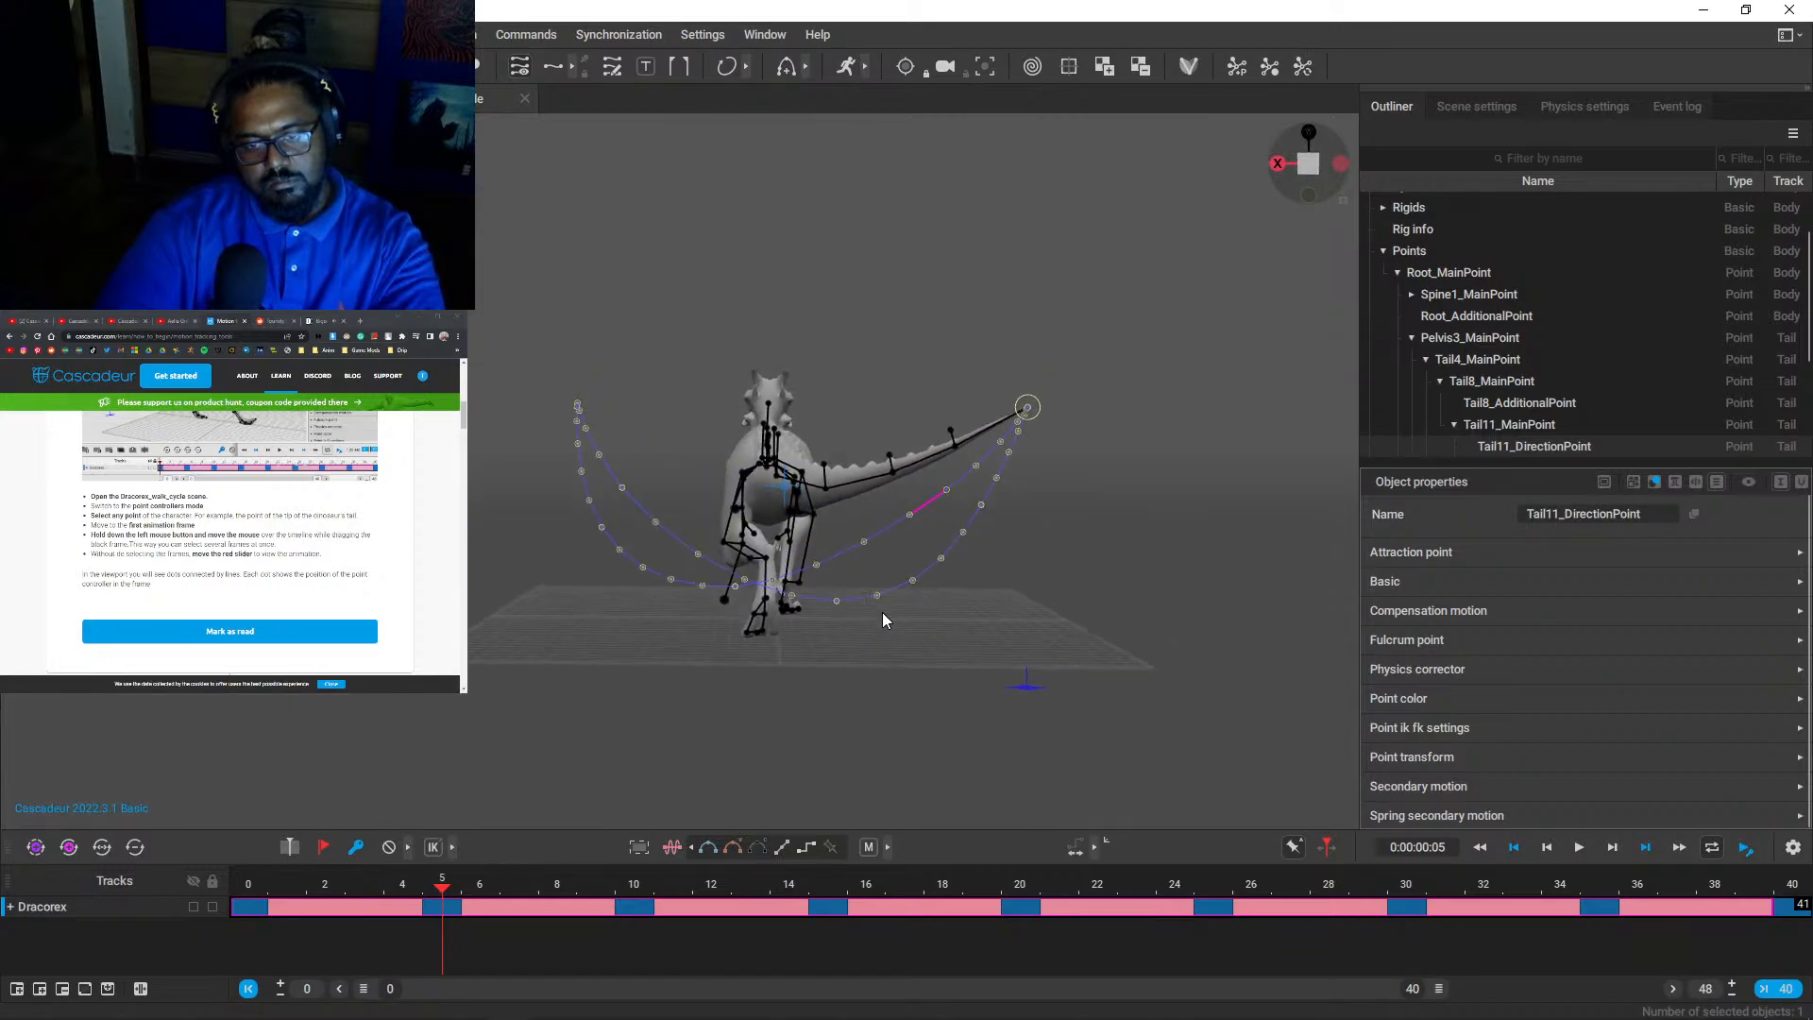
pyautogui.press('Left')
pyautogui.keyDown('alt'); pyautogui.moveTo(1200, 341); pyautogui.dragTo(1206, 416); pyautogui.keyUp('alt')
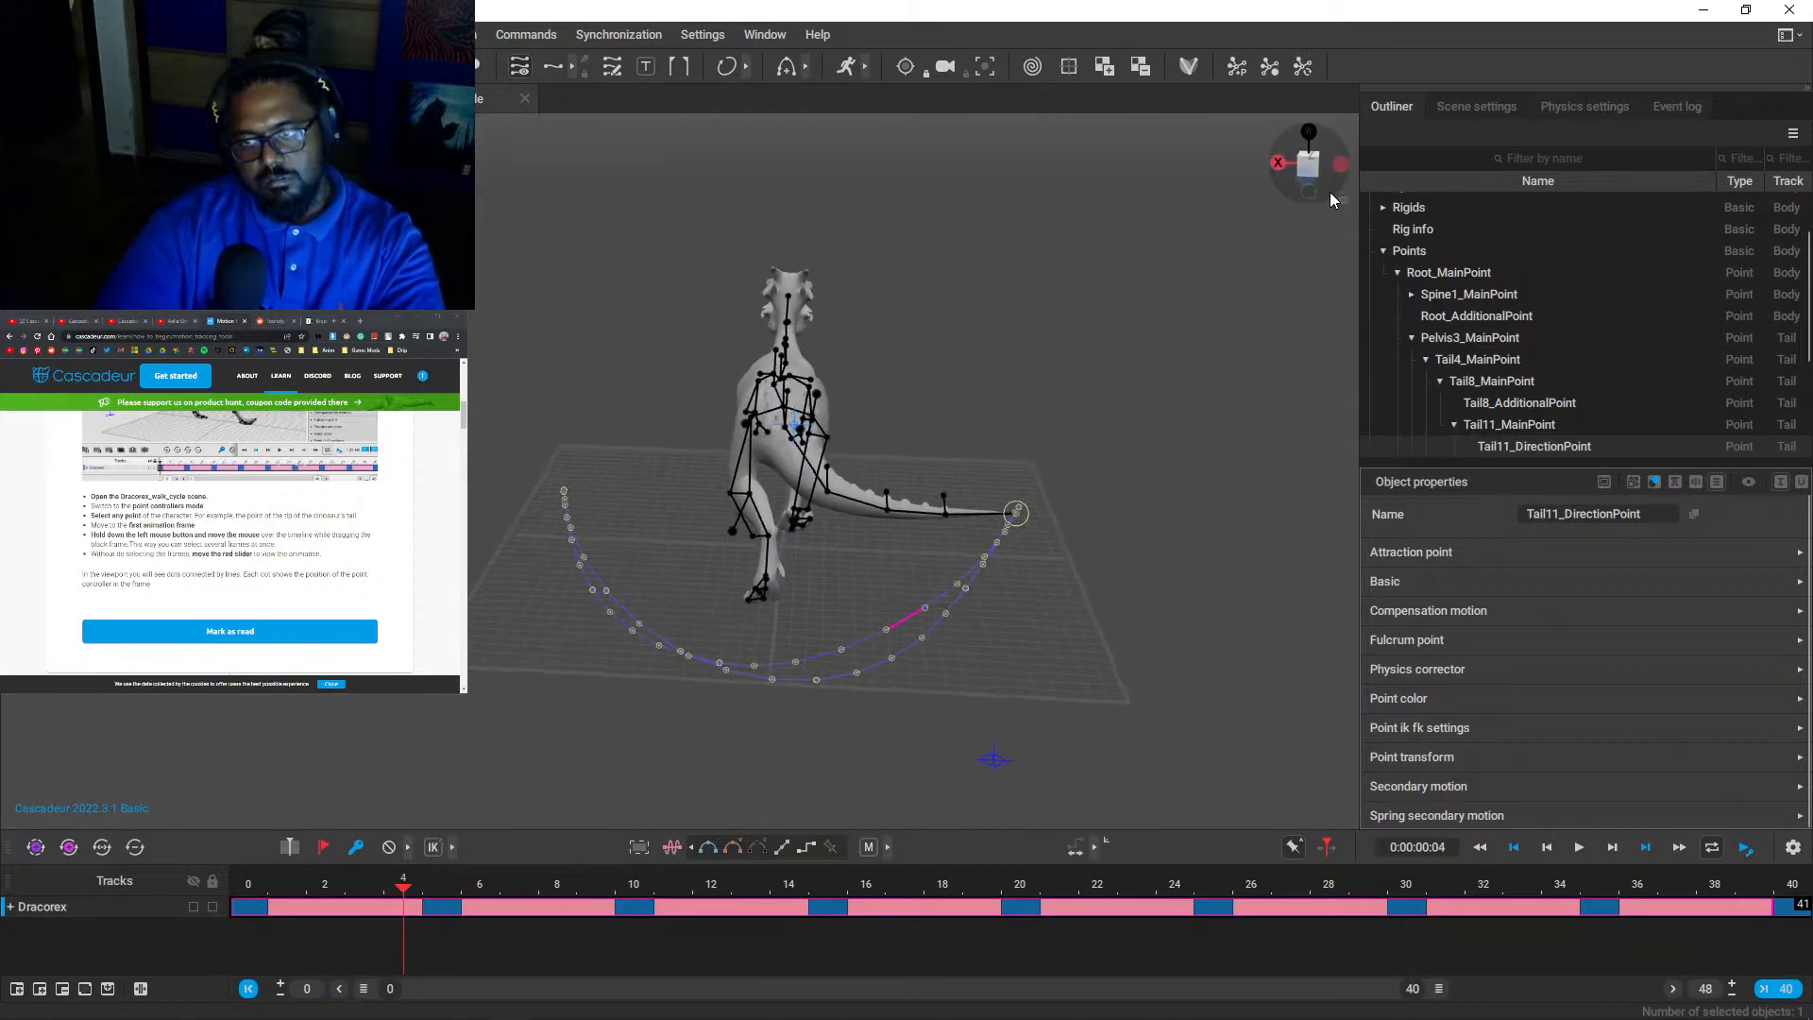
# - Align the view with the dinosaur's body axis and scrub the animation backward and forward to compare the tail with its trajectory
pyautogui.click(1304, 180)
pyautogui.press('Left')
pyautogui.press('Left')
pyautogui.press('Left')
pyautogui.press('Left')
pyautogui.press('Left')
pyautogui.press('Left')
pyautogui.press('Left')
pyautogui.press('Left')
pyautogui.press('Left')
pyautogui.press('Left')
pyautogui.press('Left')
pyautogui.press('Left')
pyautogui.press('Left')
pyautogui.press('Left')
pyautogui.press('Left')
pyautogui.press('Left')
pyautogui.press('Left')
pyautogui.press('Left')
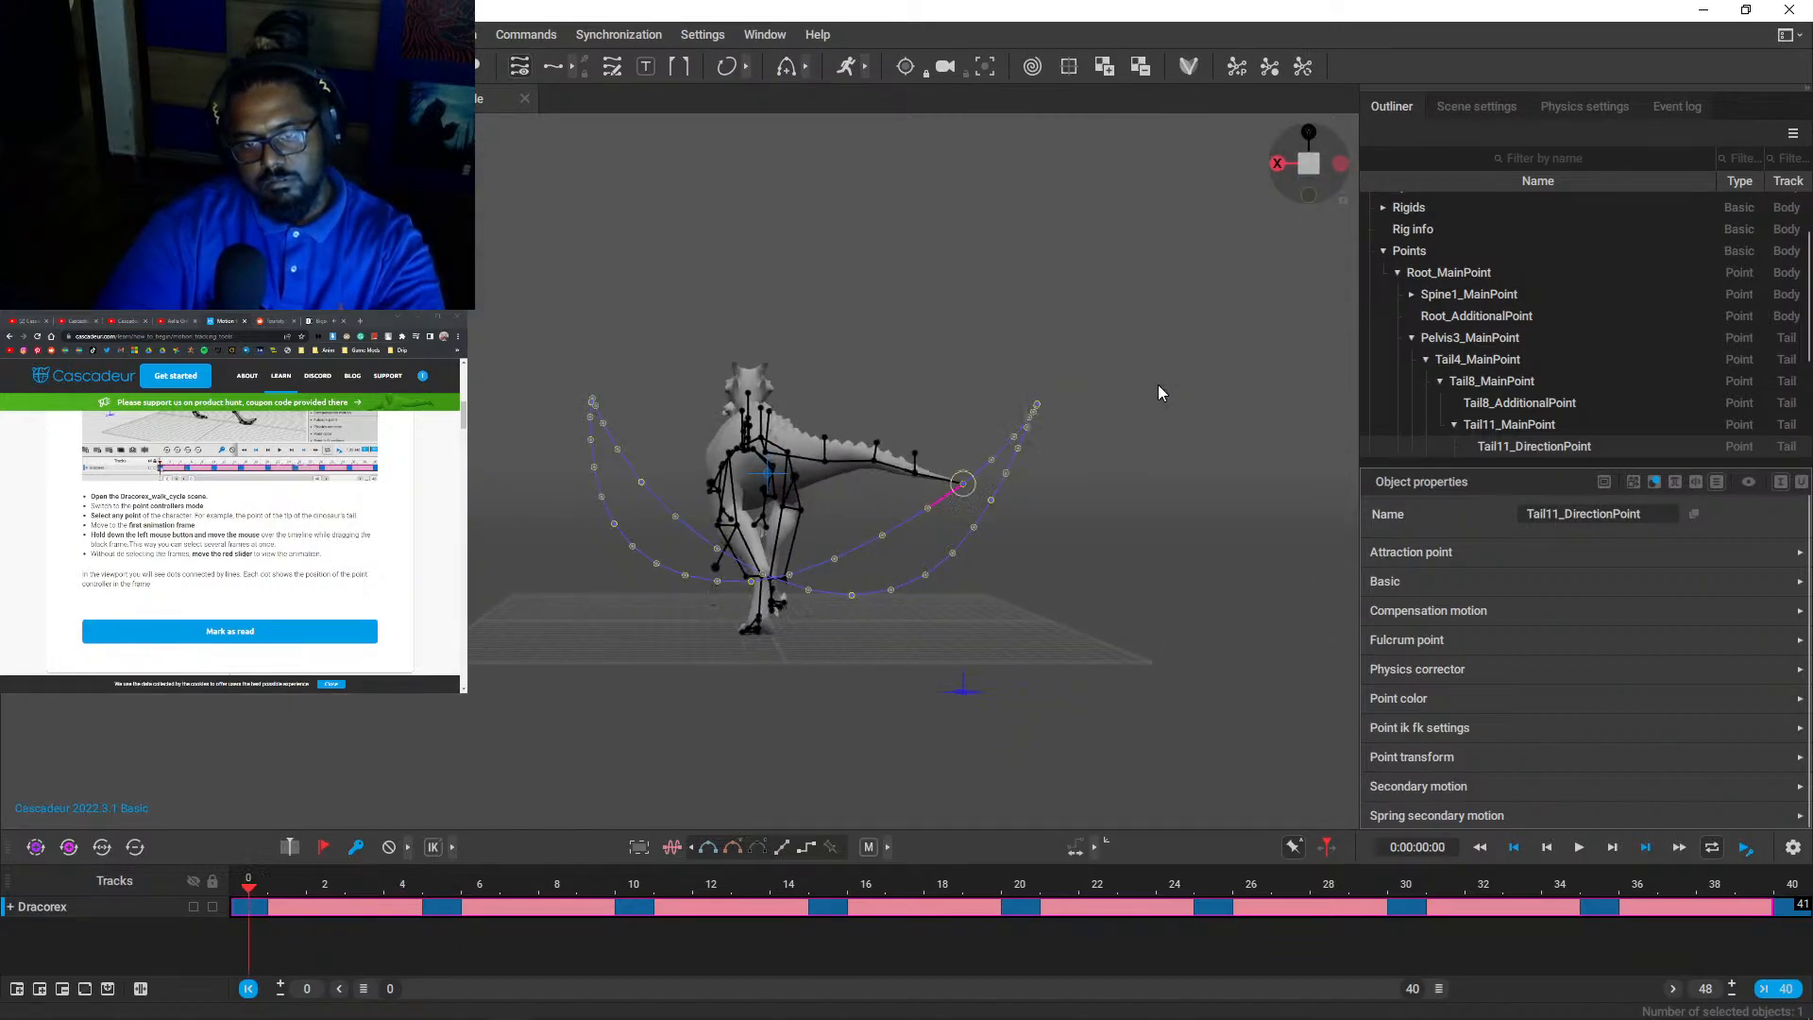
pyautogui.press('Right')
pyautogui.press('Right')
pyautogui.press('Right')
pyautogui.press('Right')
pyautogui.press('Right')
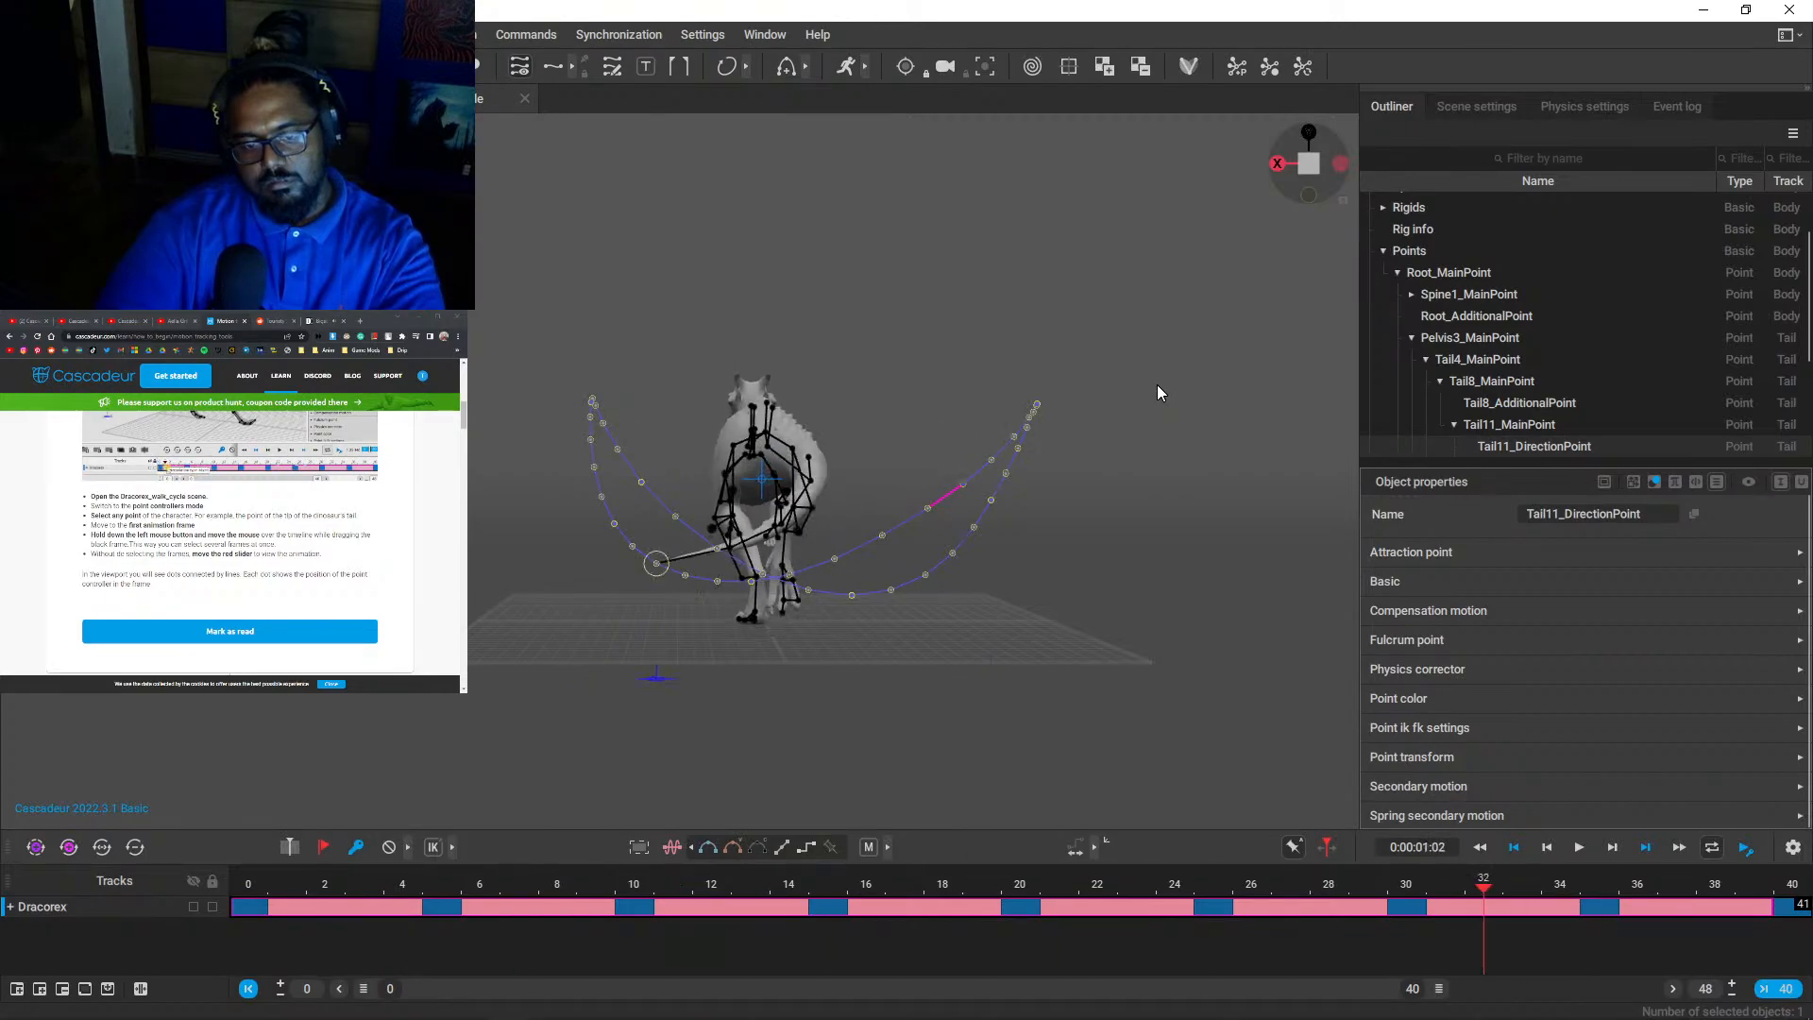
pyautogui.press('Right')
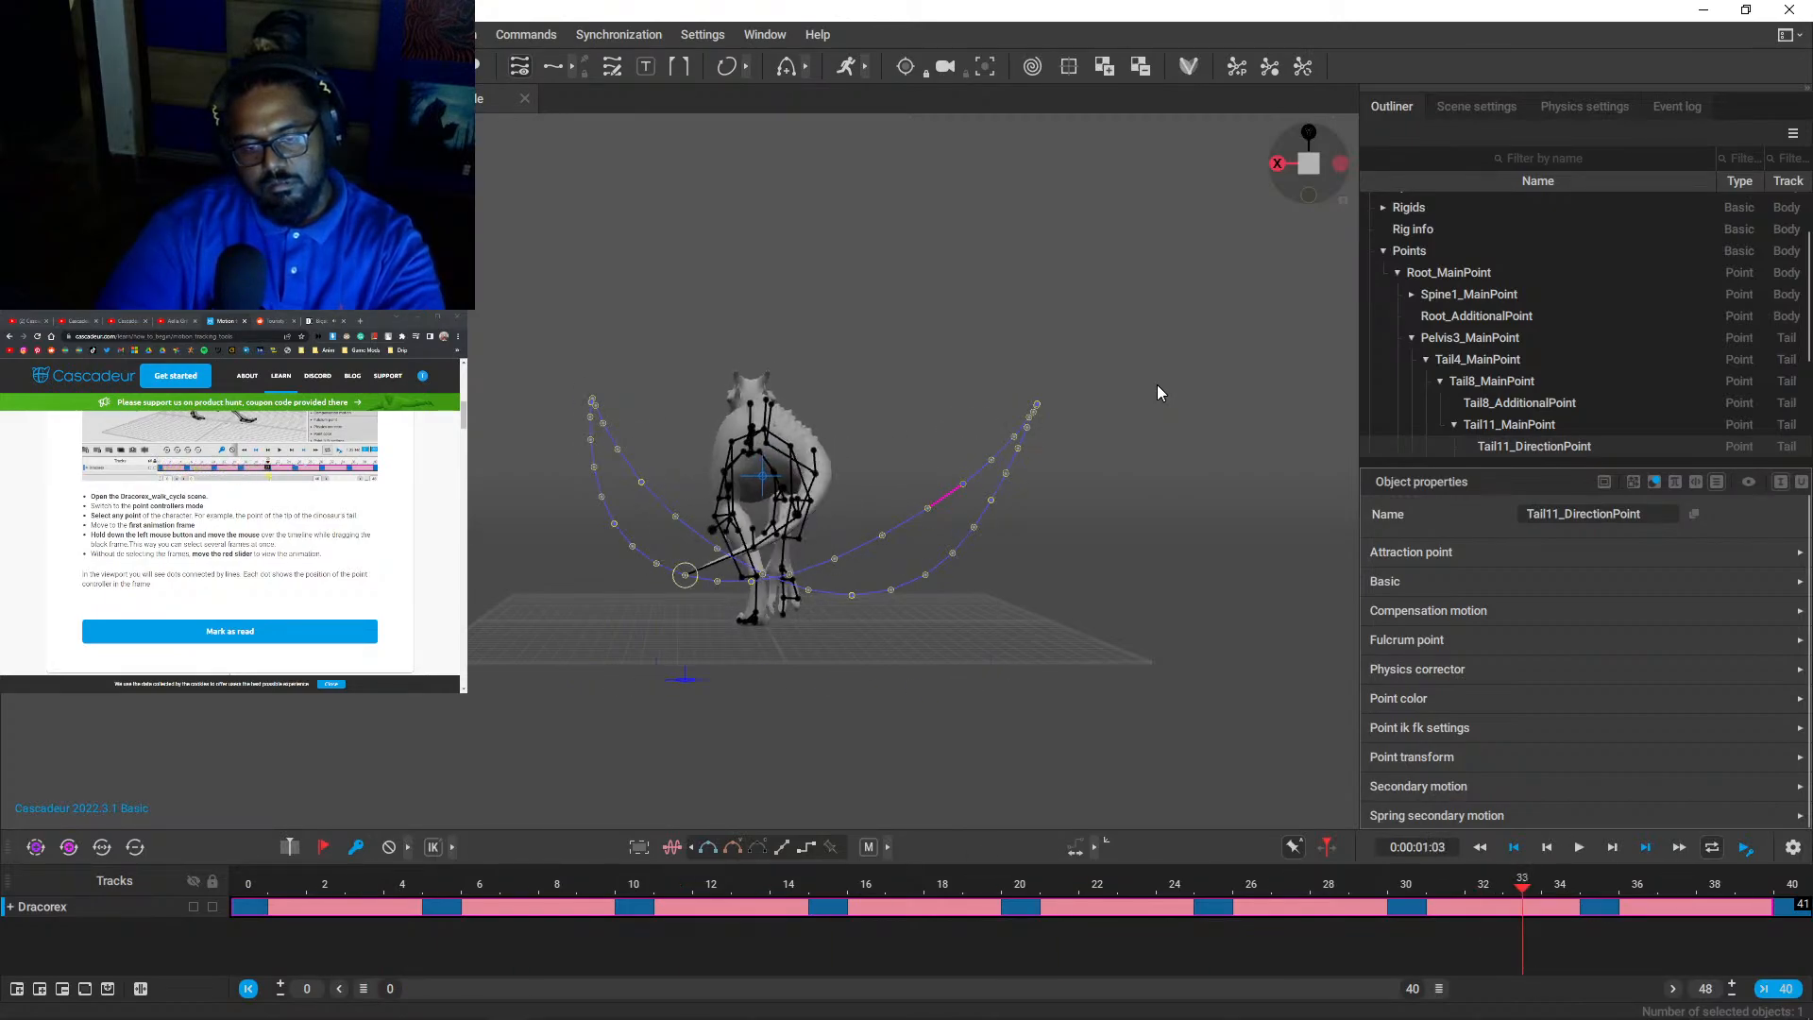
# - Return to frame 0 and step forward through the looping walk cycle, following the tail tip along its trajectory
pyautogui.press('Home')
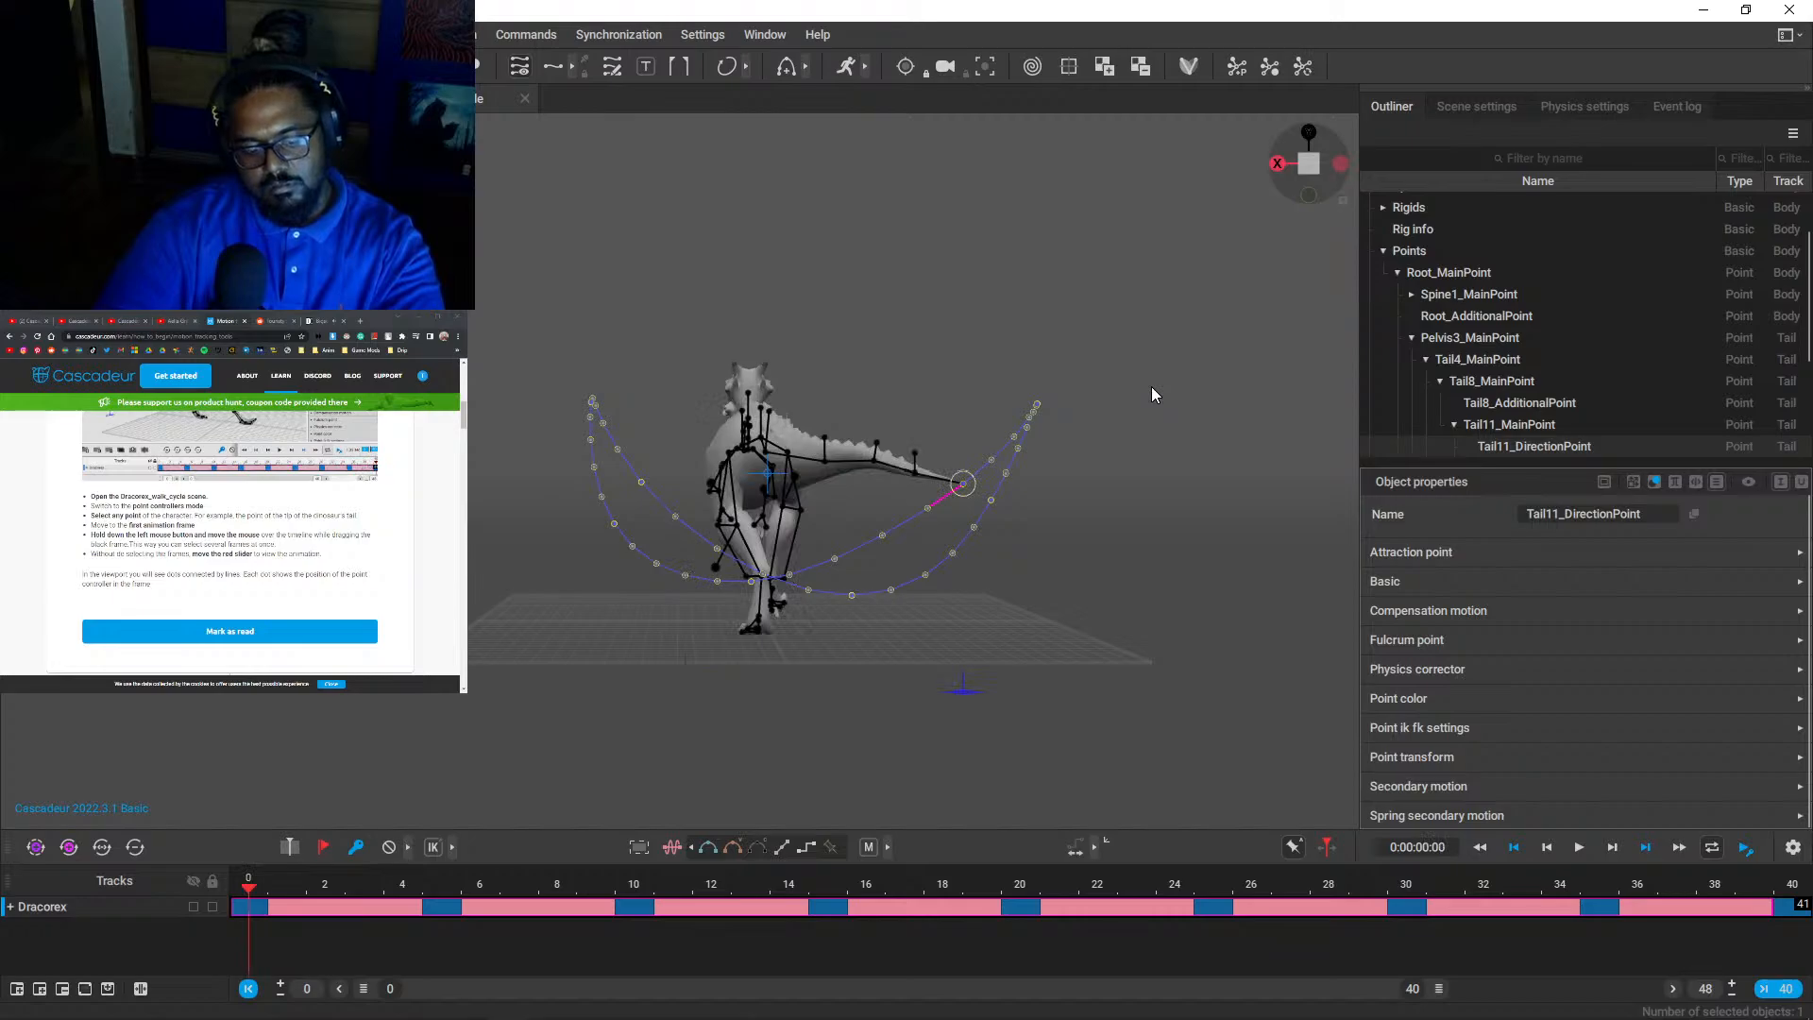
pyautogui.press('Right')
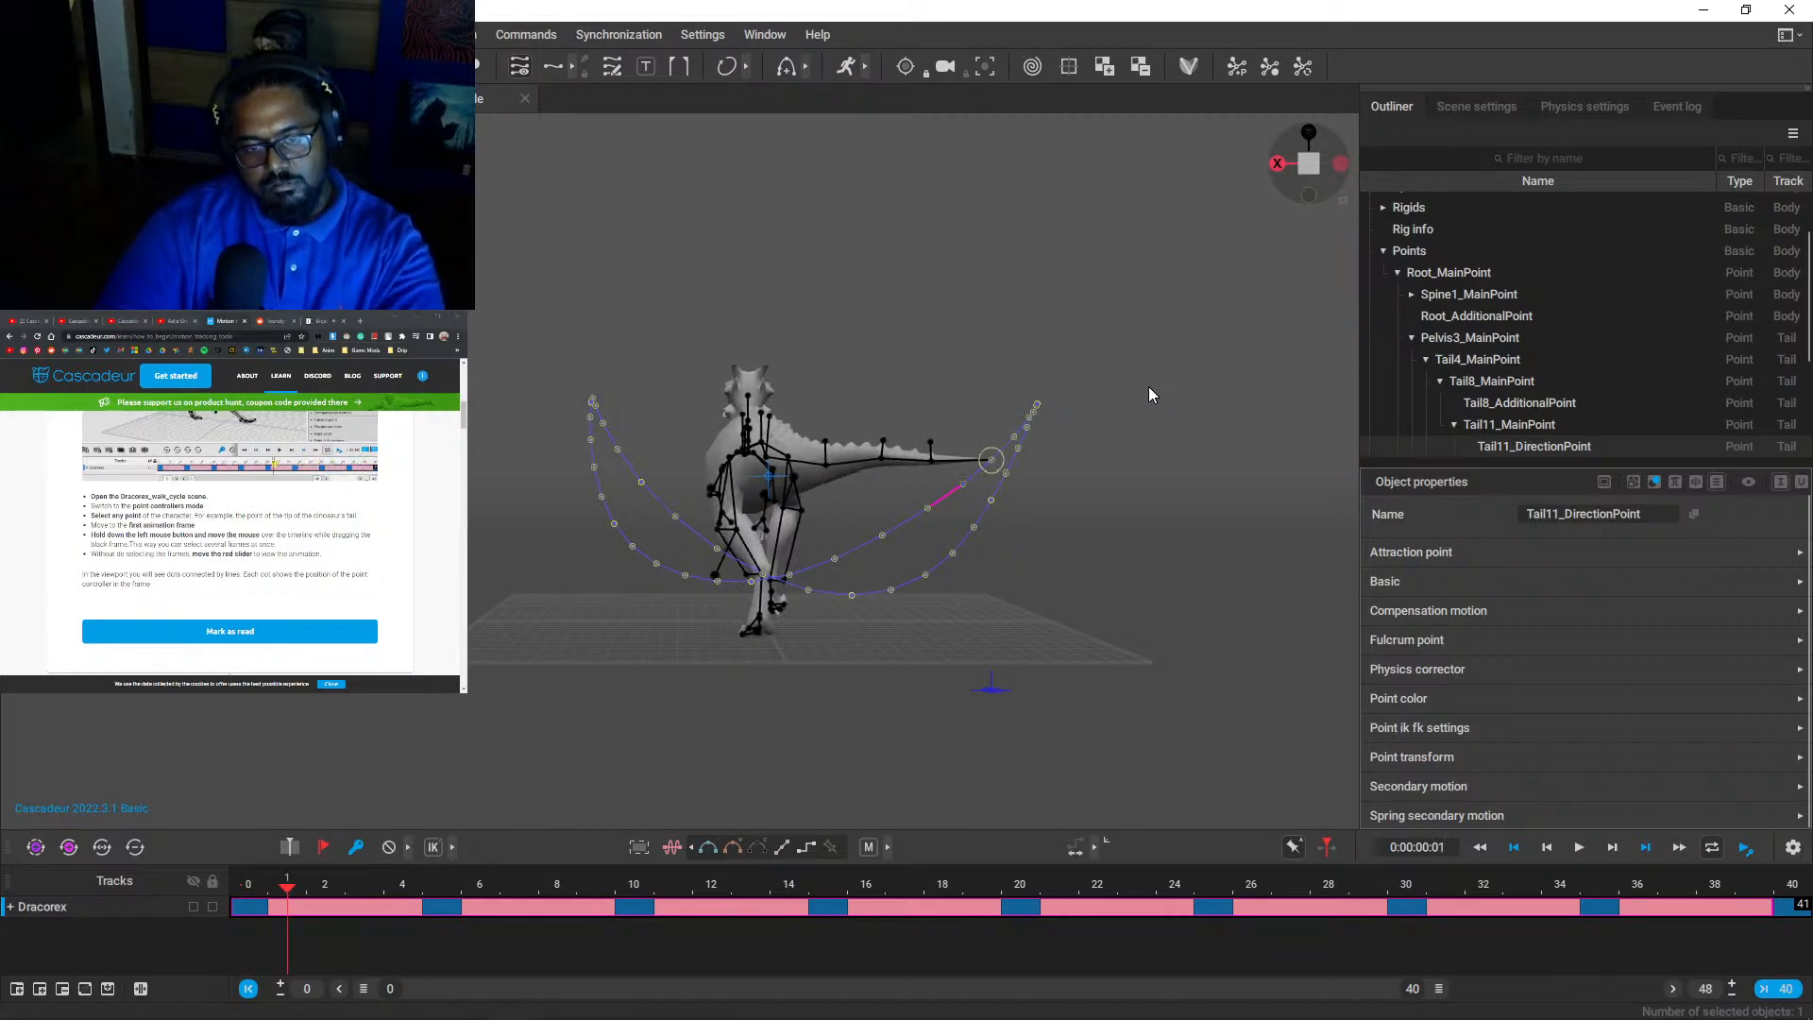
pyautogui.press('Left')
pyautogui.press('Right')
pyautogui.press('Right')
pyautogui.press('Right')
pyautogui.press('Right')
pyautogui.press('Right')
pyautogui.press('Right')
pyautogui.press('Right')
pyautogui.press('Right')
pyautogui.press('Right')
pyautogui.press('Right')
pyautogui.press('Right')
pyautogui.press('Right')
pyautogui.press('Right')
pyautogui.press('Right')
pyautogui.press('Right')
pyautogui.press('Right')
pyautogui.press('Right')
pyautogui.press('Right')
pyautogui.press('Right')
pyautogui.press('Right')
pyautogui.press('Right')
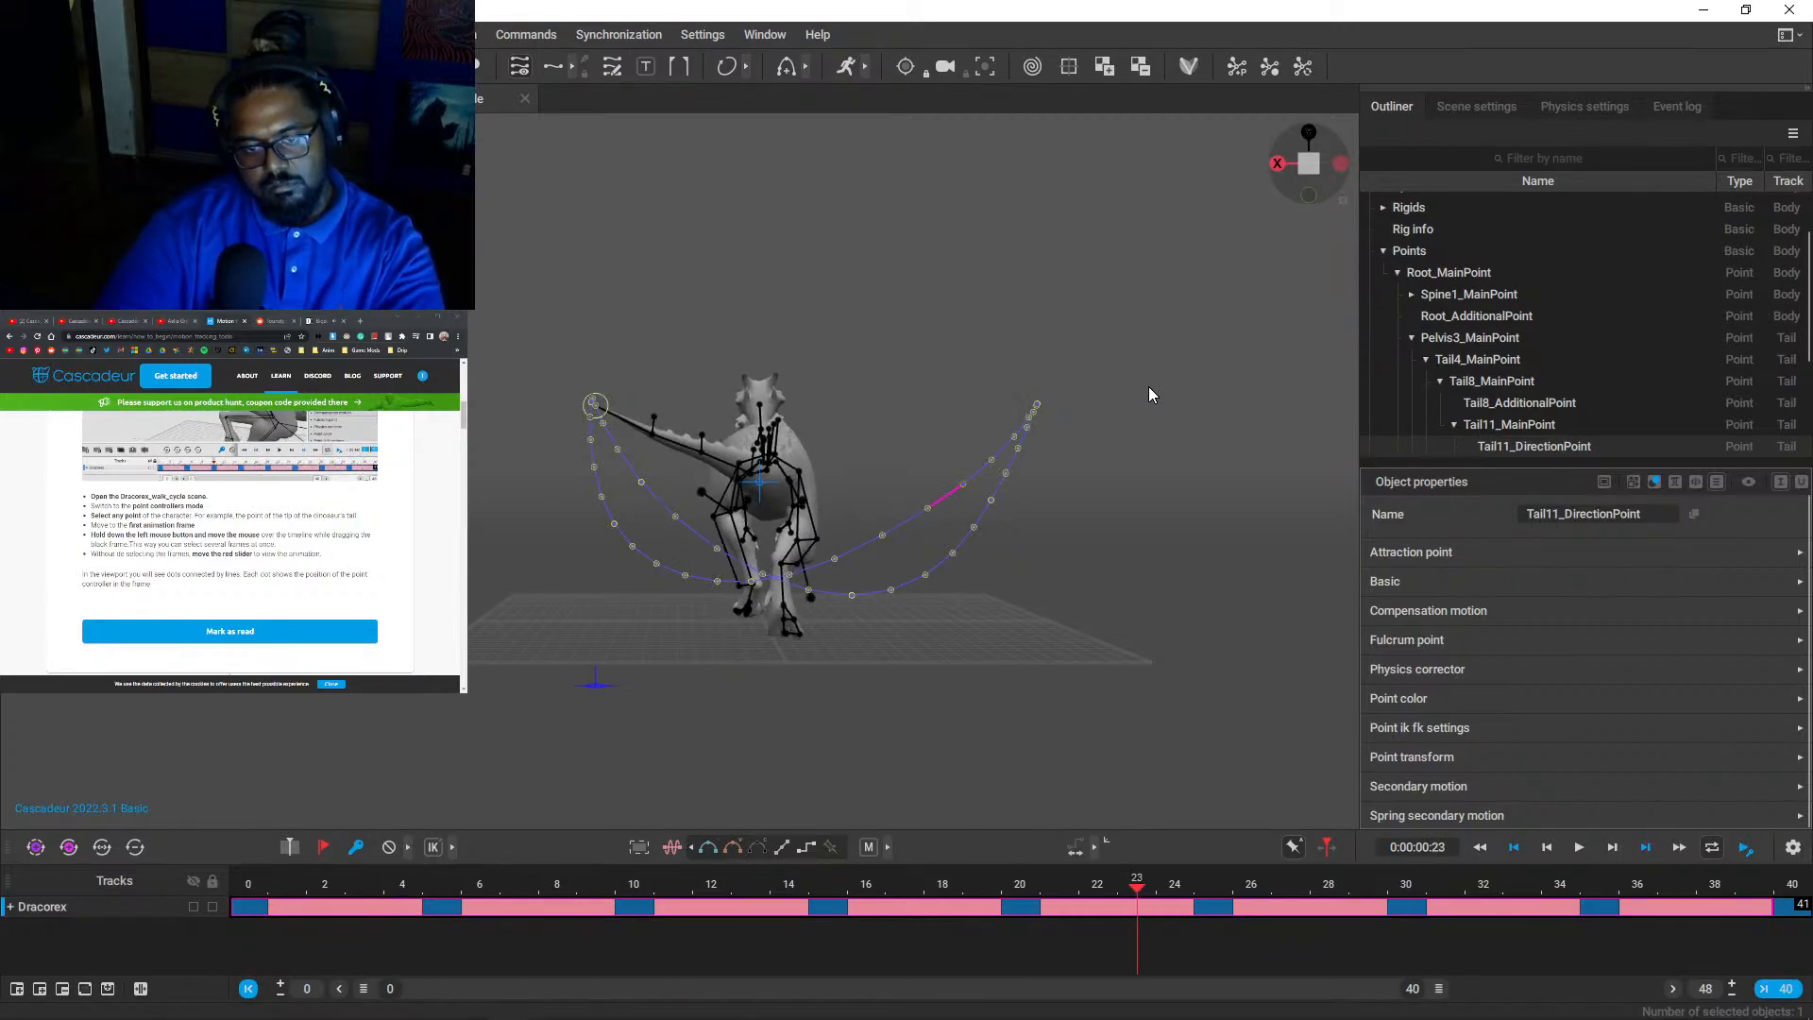
pyautogui.press('Right')
pyautogui.press('Right')
pyautogui.press('Right')
pyautogui.press('Right')
pyautogui.press('Right')
pyautogui.press('Right')
pyautogui.press('Right')
pyautogui.press('Right')
pyautogui.press('Right')
pyautogui.press('Right')
pyautogui.press('Right')
pyautogui.press('Right')
pyautogui.press('Right')
pyautogui.press('Right')
pyautogui.press('Right')
pyautogui.press('Right')
pyautogui.press('Right')
pyautogui.press('Right')
pyautogui.press('Right')
pyautogui.press('Right')
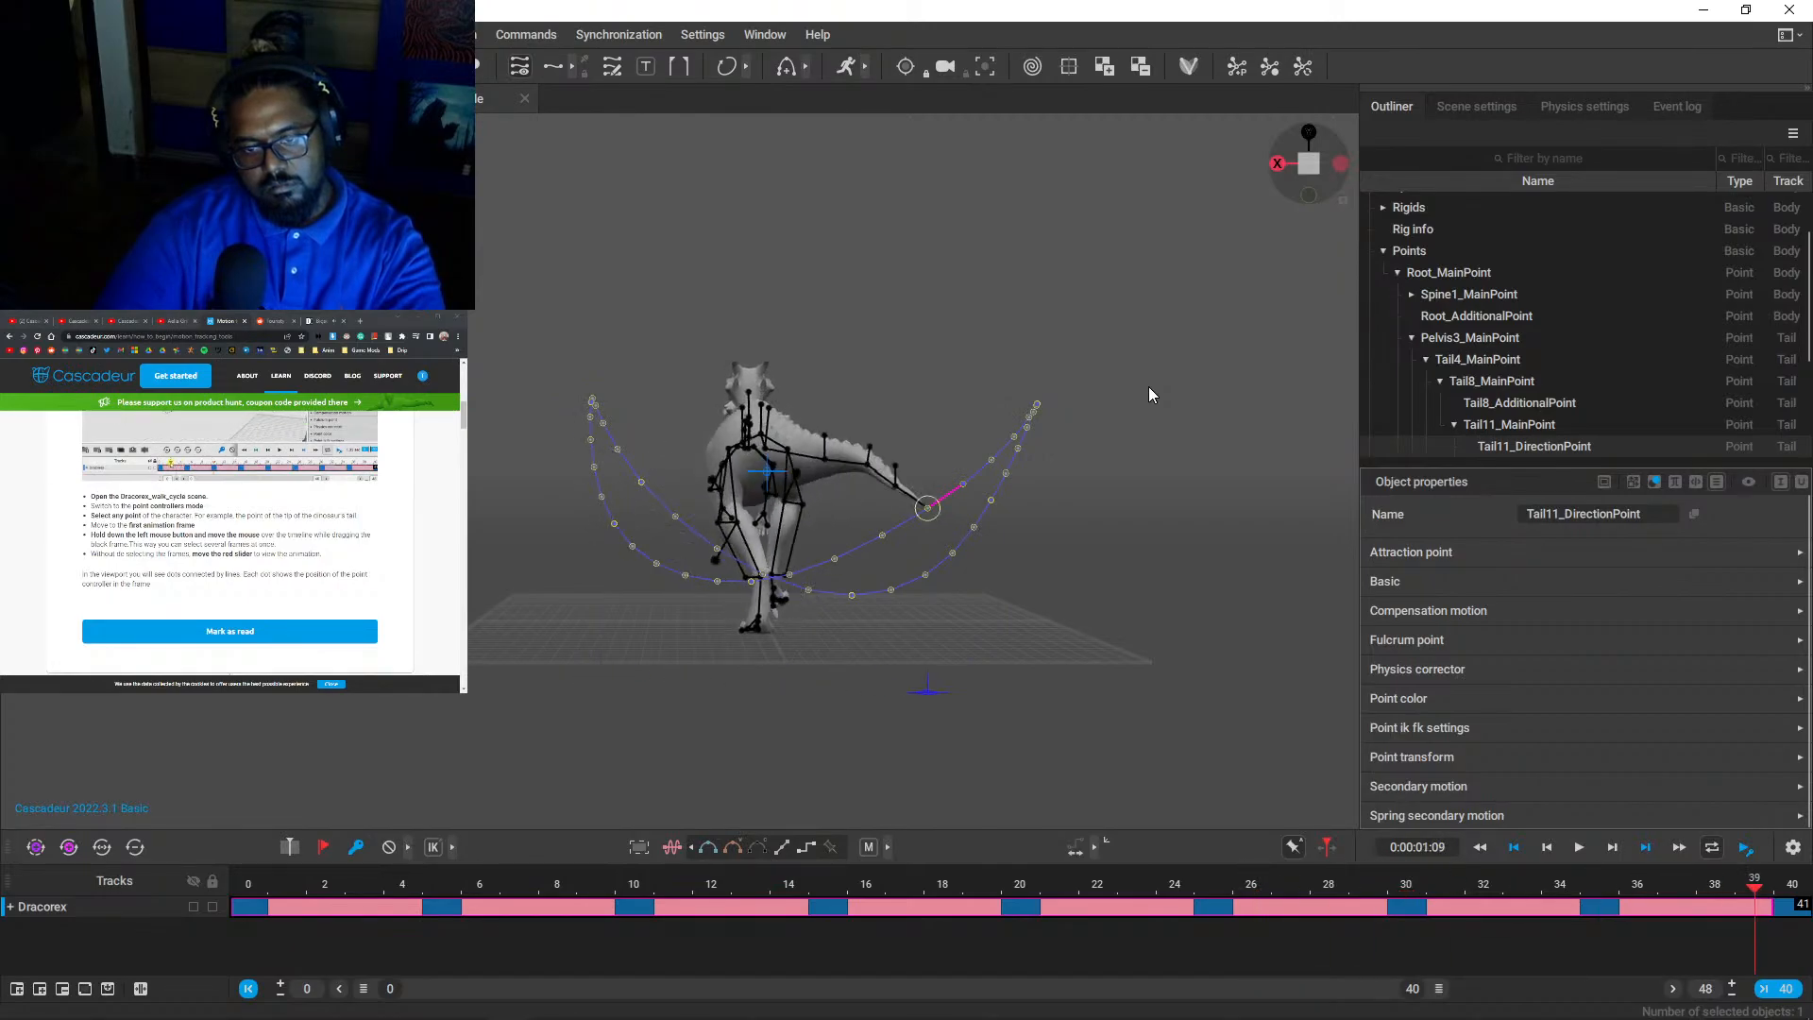
pyautogui.press('Right')
pyautogui.press('Right')
pyautogui.press('Right')
pyautogui.press('Right')
pyautogui.press('Right')
pyautogui.press('Right')
pyautogui.press('Right')
pyautogui.press('Right')
pyautogui.press('Right')
pyautogui.press('Right')
pyautogui.press('Right')
pyautogui.press('Right')
pyautogui.press('Right')
pyautogui.press('Right')
pyautogui.press('Right')
pyautogui.press('Right')
pyautogui.press('Right')
pyautogui.press('Right')
pyautogui.press('Right')
pyautogui.press('Right')
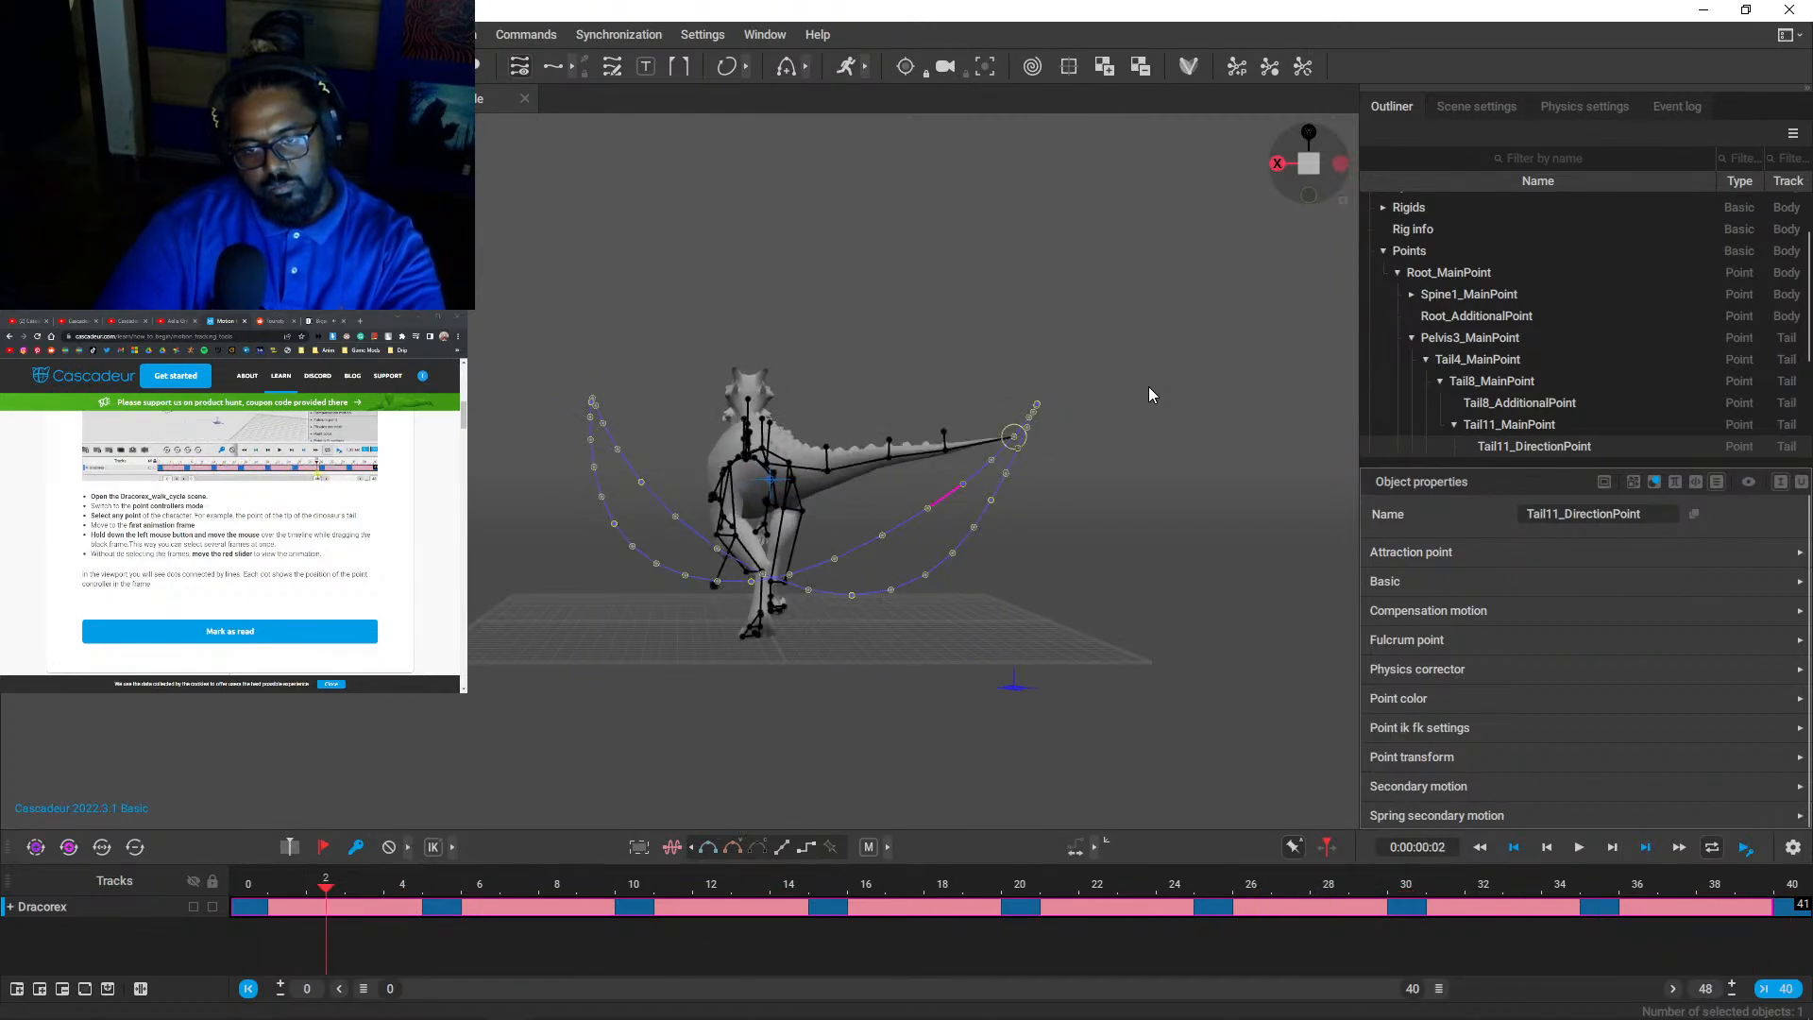
pyautogui.press('Right')
pyautogui.press('Right')
pyautogui.press('Right')
pyautogui.press('Right')
pyautogui.press('Right')
pyautogui.press('Right')
pyautogui.press('Right')
pyautogui.press('Right')
pyautogui.press('Right')
pyautogui.press('Right')
pyautogui.press('Right')
pyautogui.press('Right')
pyautogui.press('Right')
pyautogui.press('Right')
pyautogui.press('Right')
pyautogui.press('Right')
pyautogui.press('Right')
pyautogui.press('Right')
pyautogui.press('Right')
pyautogui.press('Right')
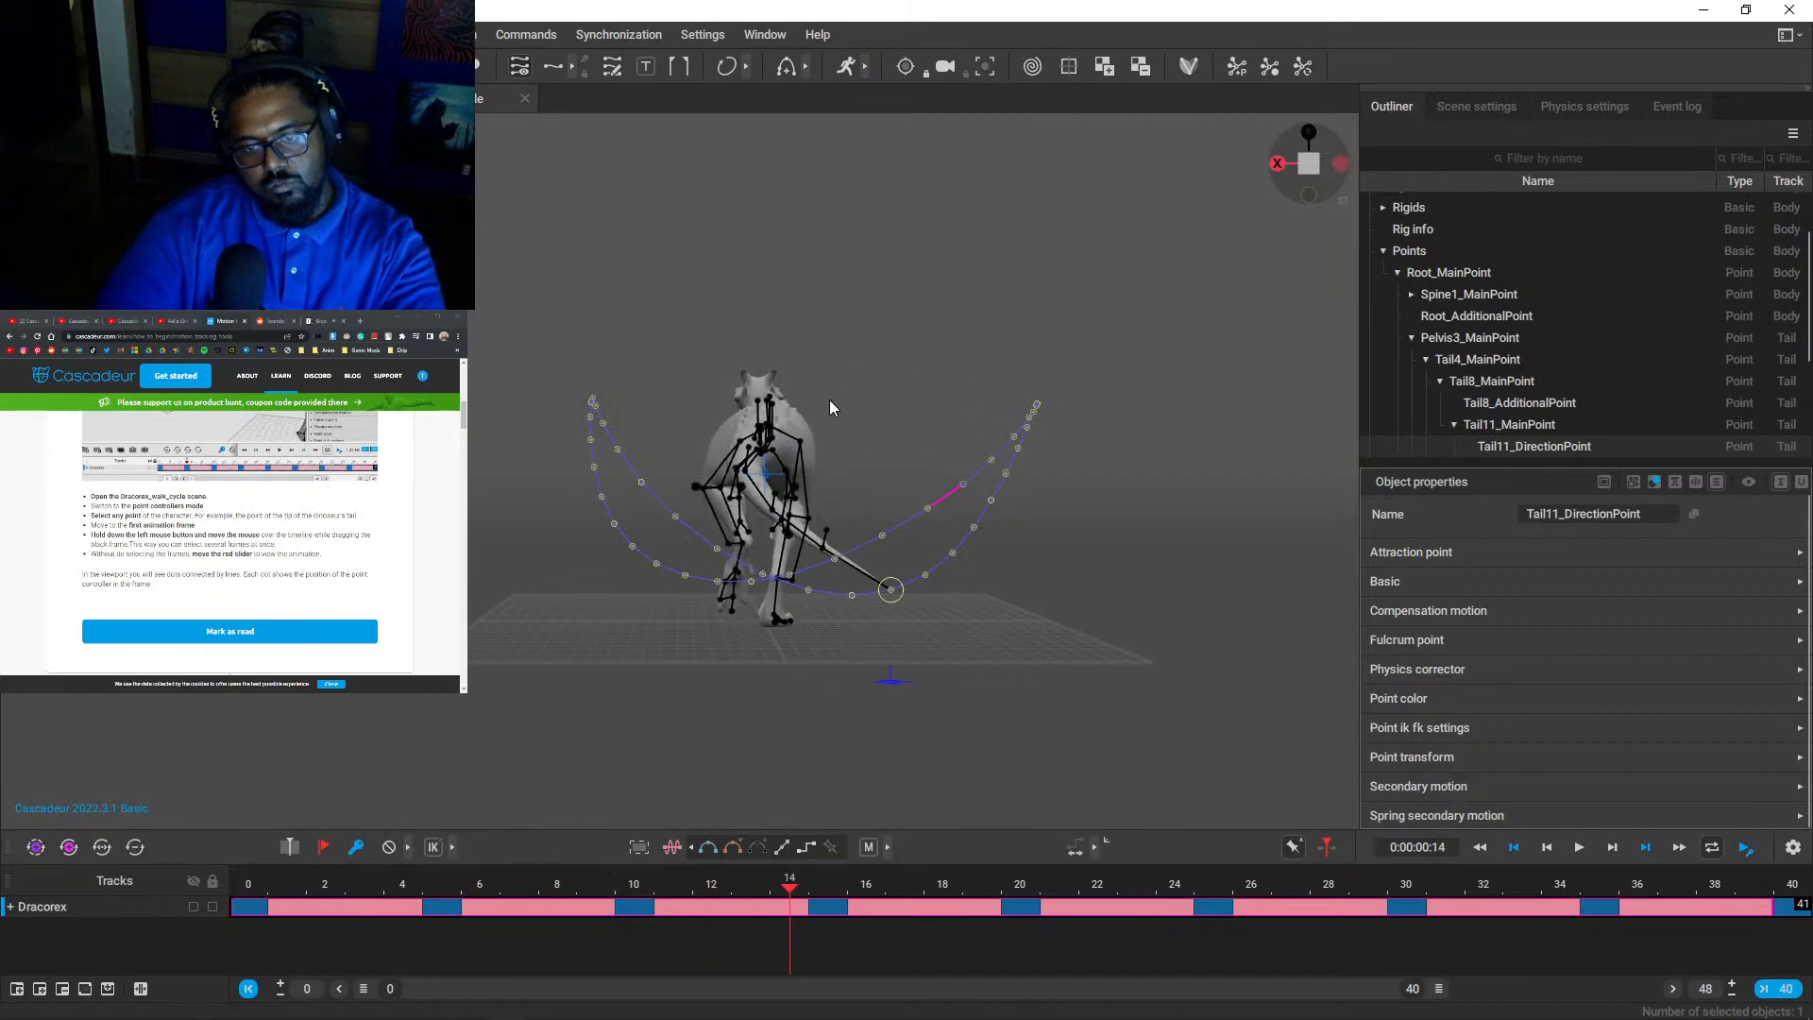
# - Deselect the tail point, return to frame 0 and frame the Dracorex in an angled side view
pyautogui.click(980, 627)
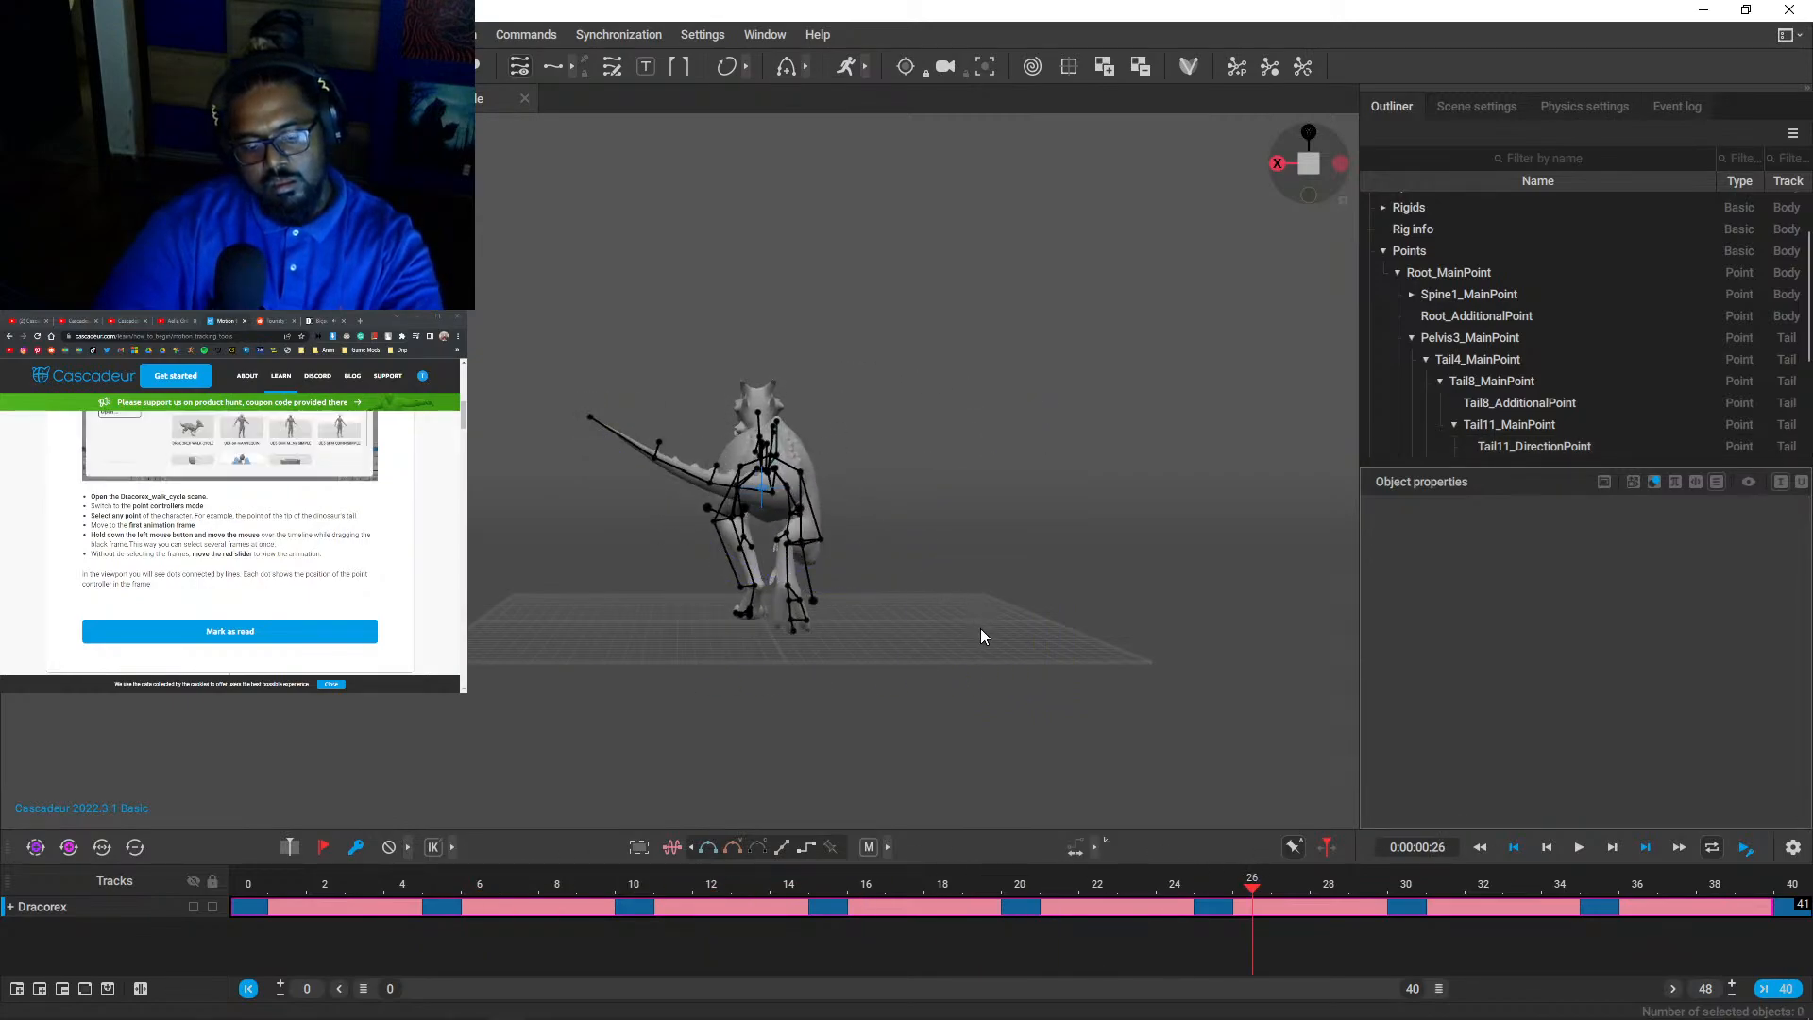
pyautogui.press('Home')
pyautogui.keyDown('alt'); pyautogui.moveTo(980, 627); pyautogui.dragTo(490, 655); pyautogui.keyUp('alt')
pyautogui.scroll(-3, 712, 570)
pyautogui.scroll(3, 694, 559)
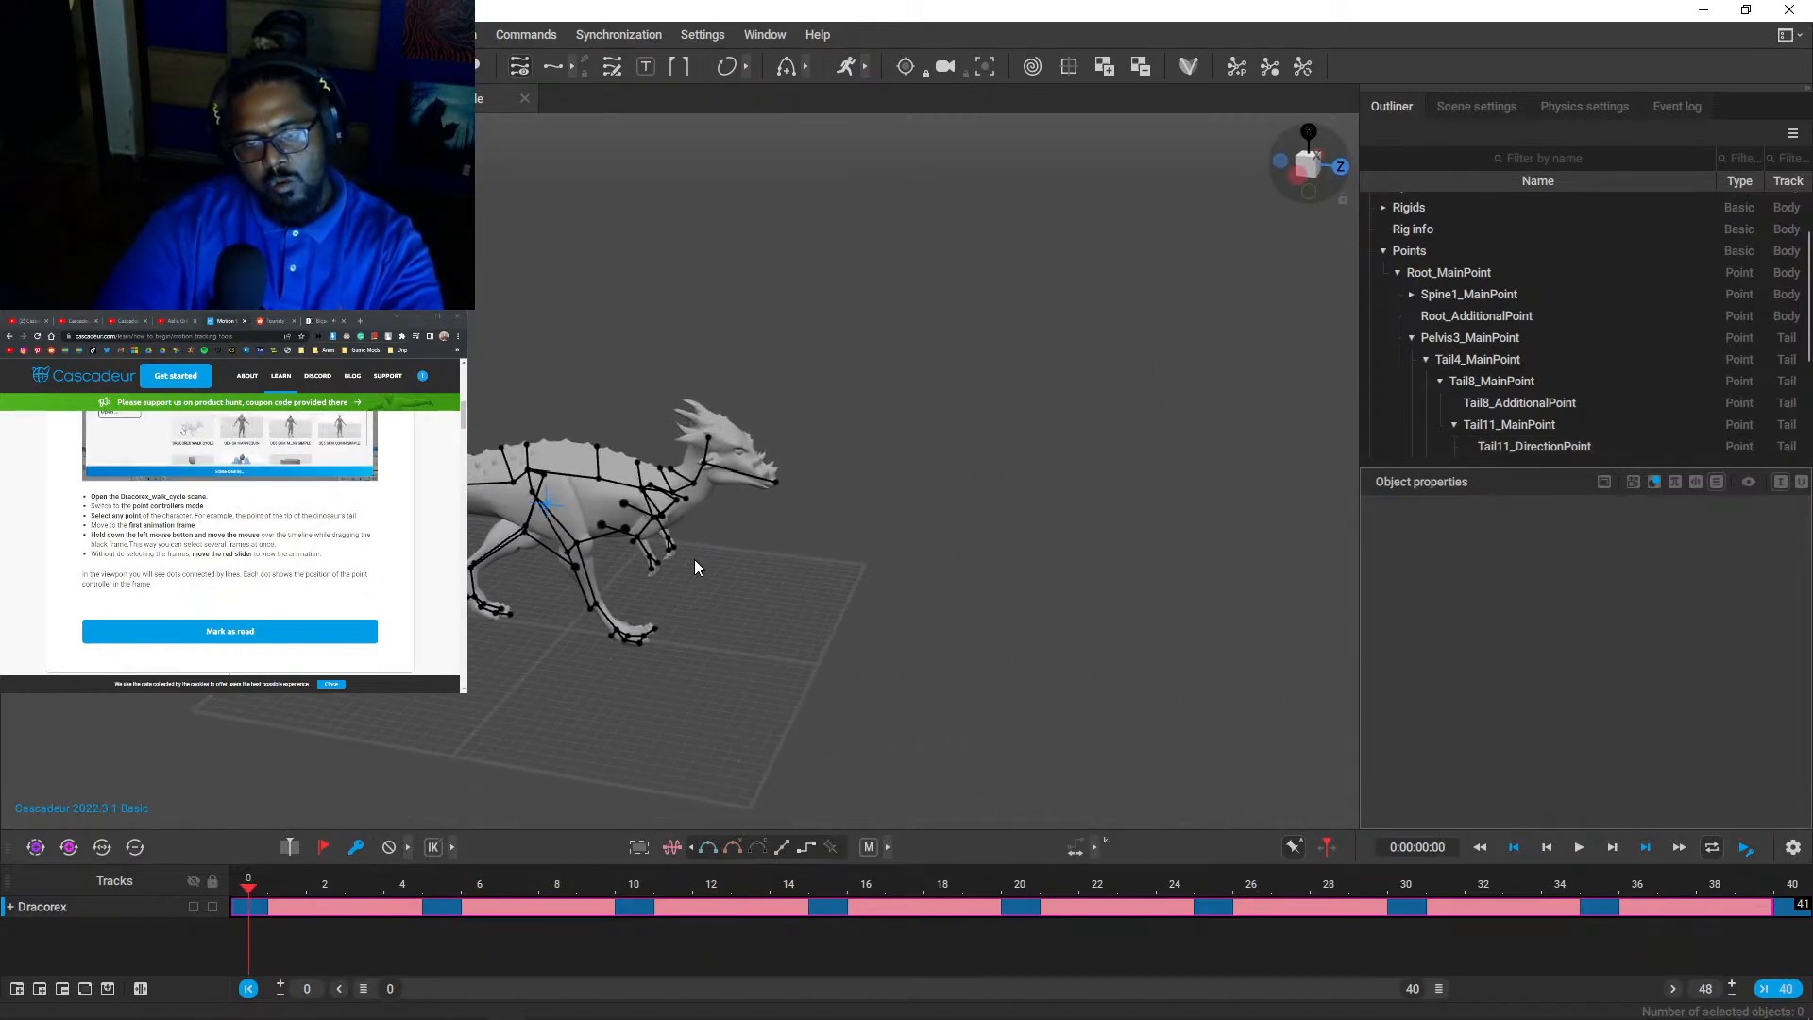
pyautogui.scroll(2, 770, 564)
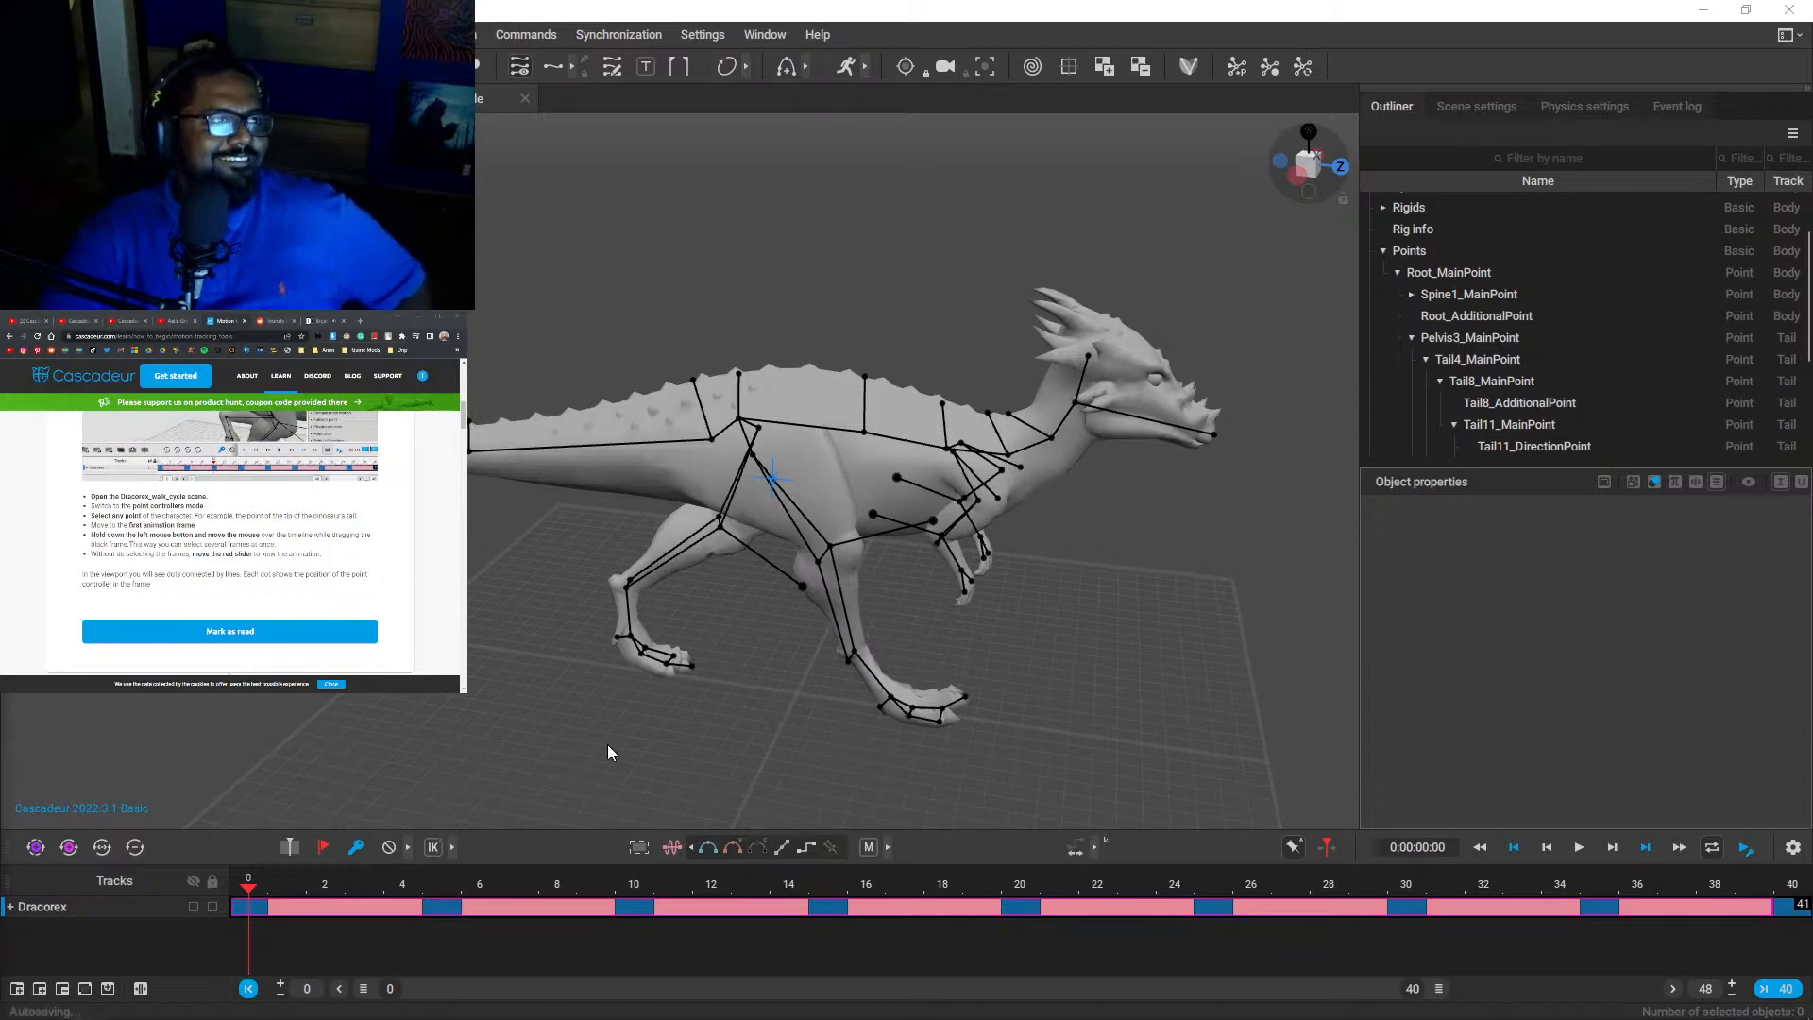
# - Switch the browser from the Cascadeur lesson to the open livestream page
pyautogui.moveTo(189, 1012)
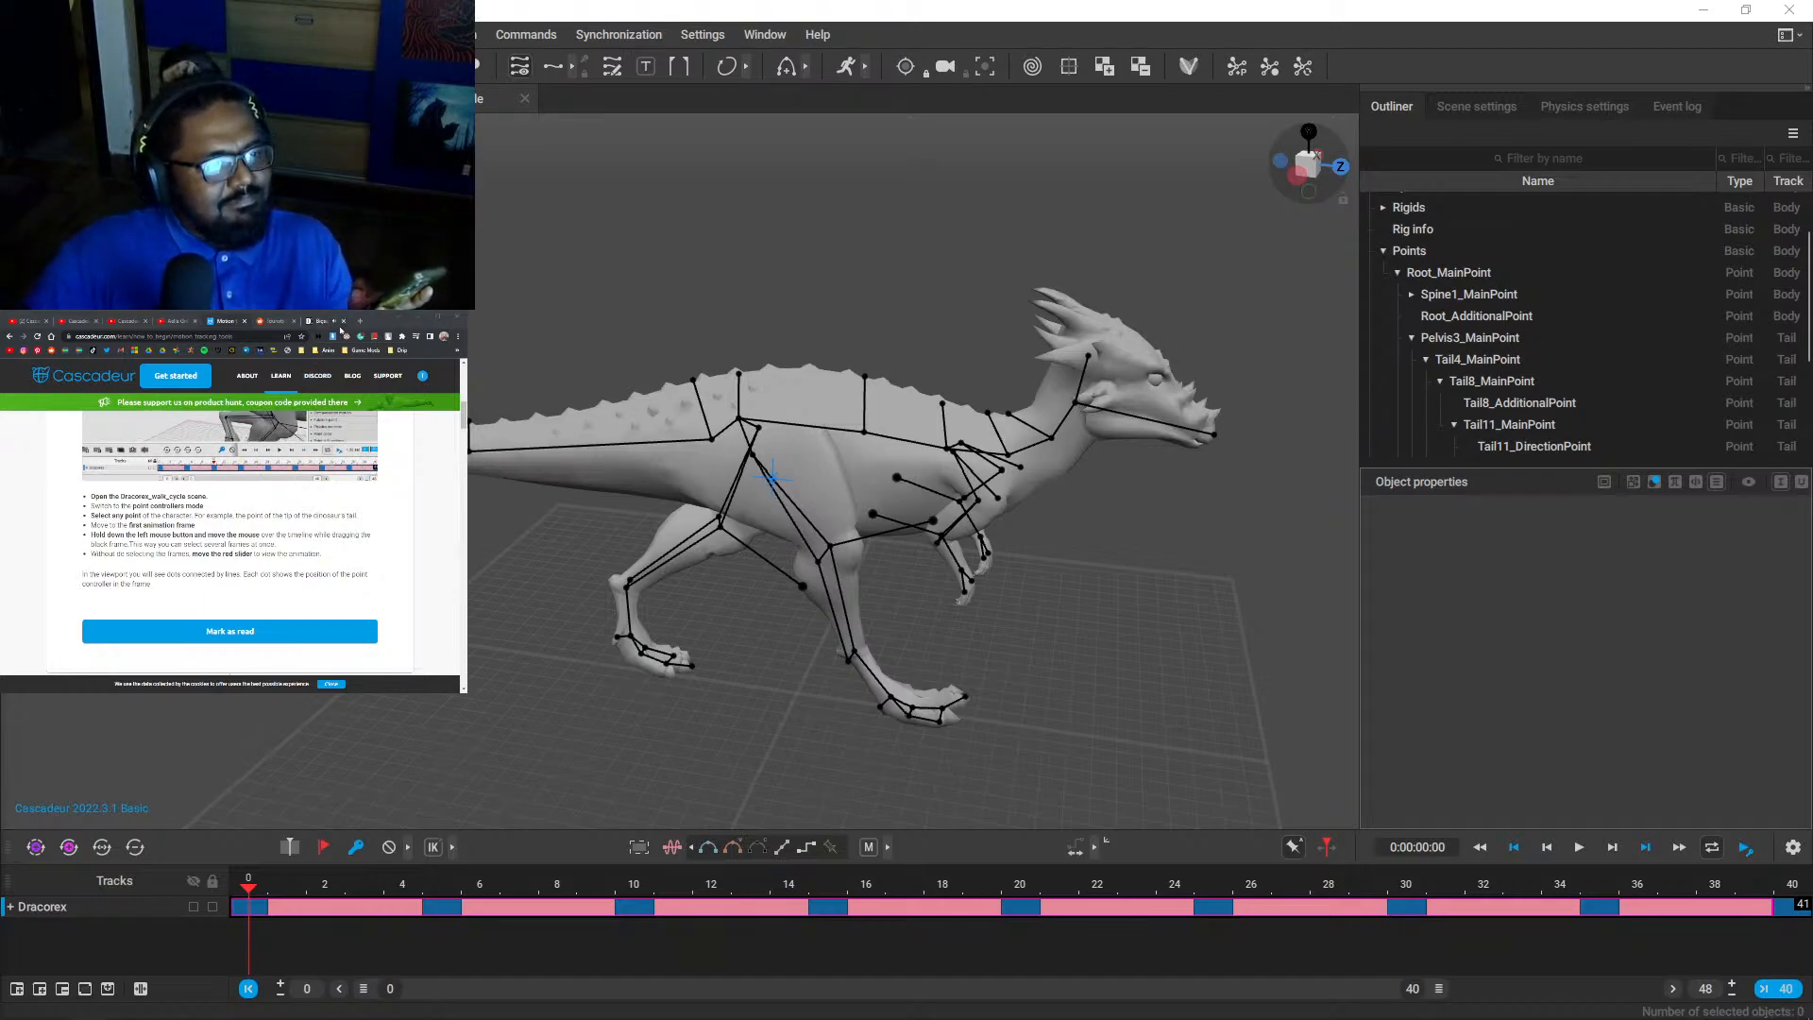
pyautogui.click(319, 322)
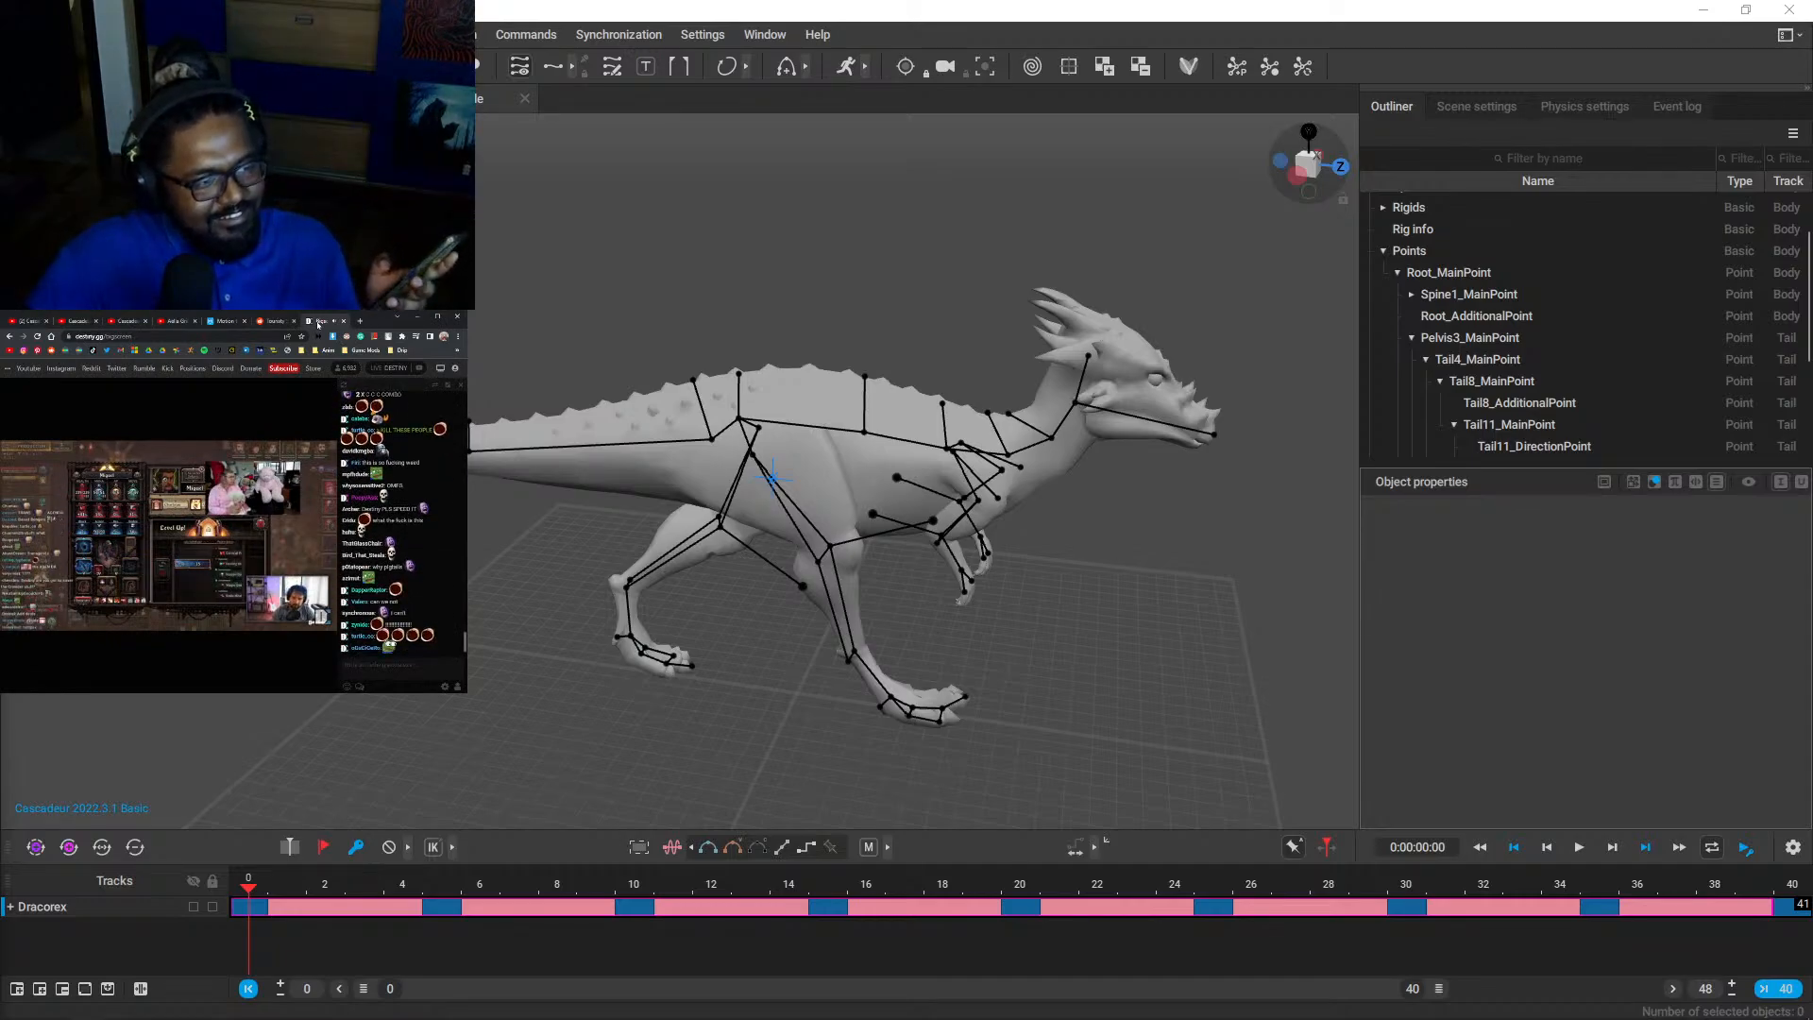
pyautogui.moveTo(267, 483)
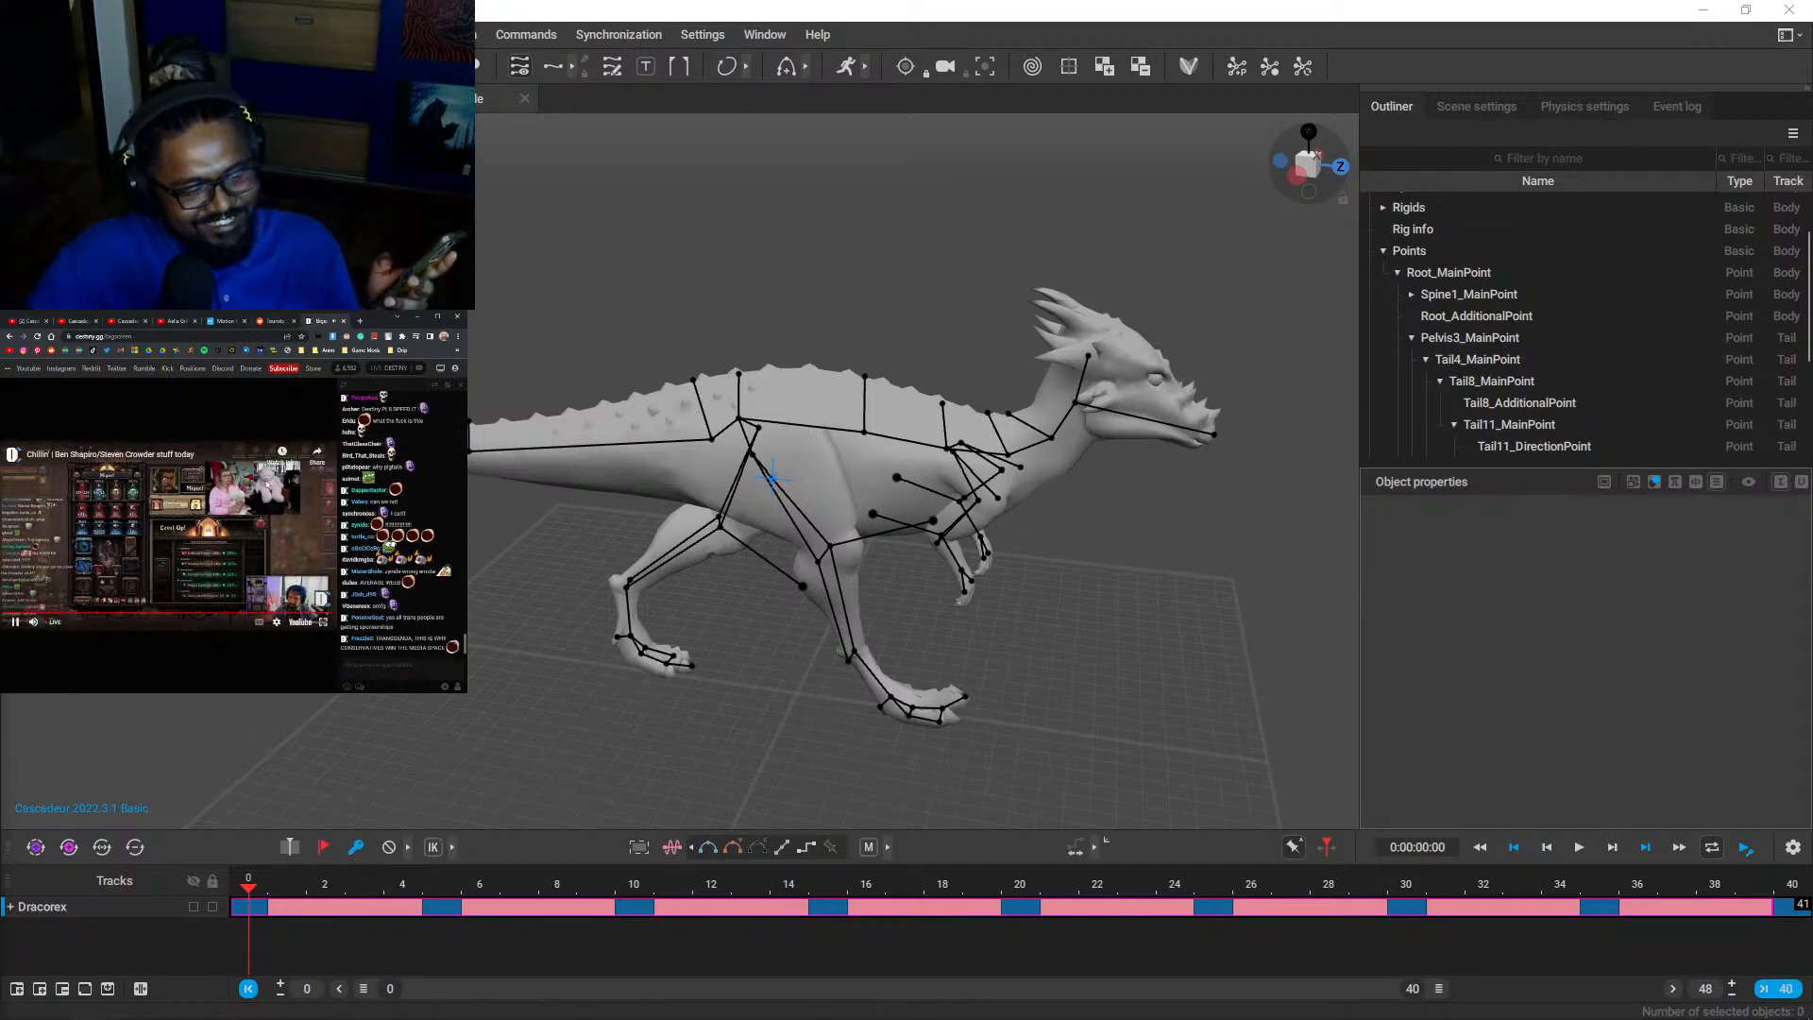
# - Post the question "is that president sunday?" in the livestream chat
pyautogui.click(398, 660)
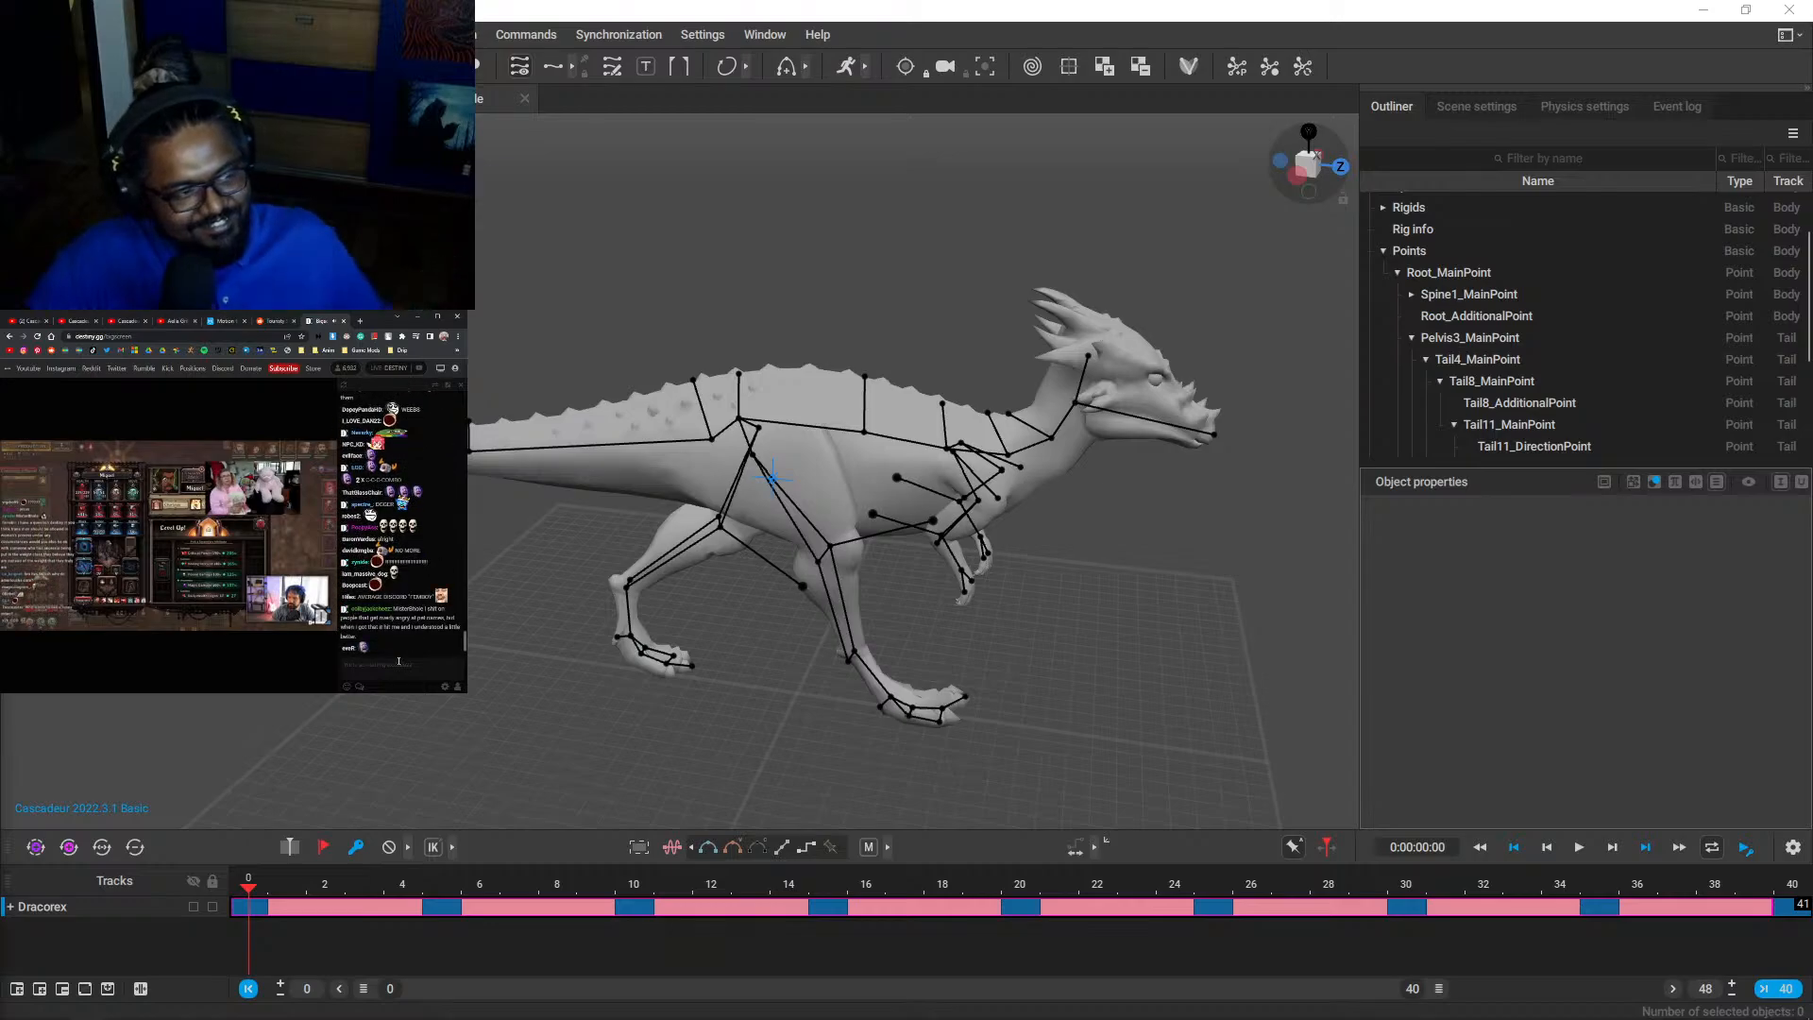
pyautogui.write('is D')
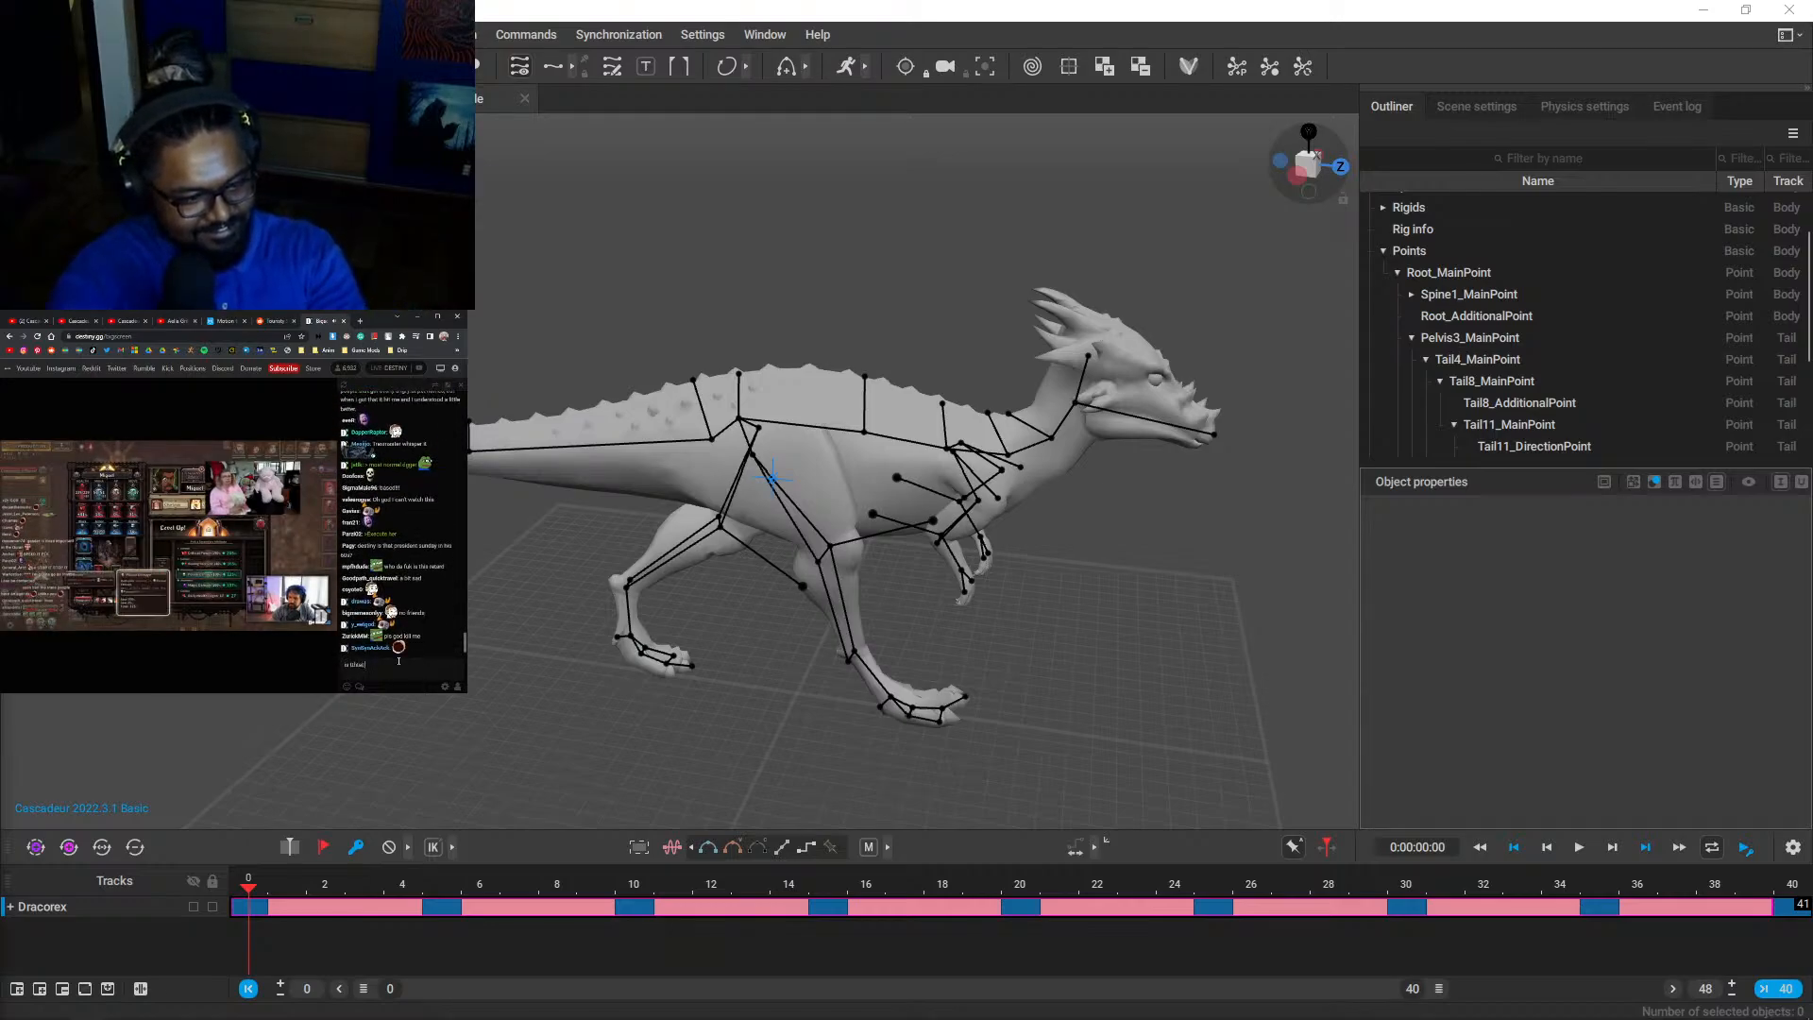
pyautogui.write('h')
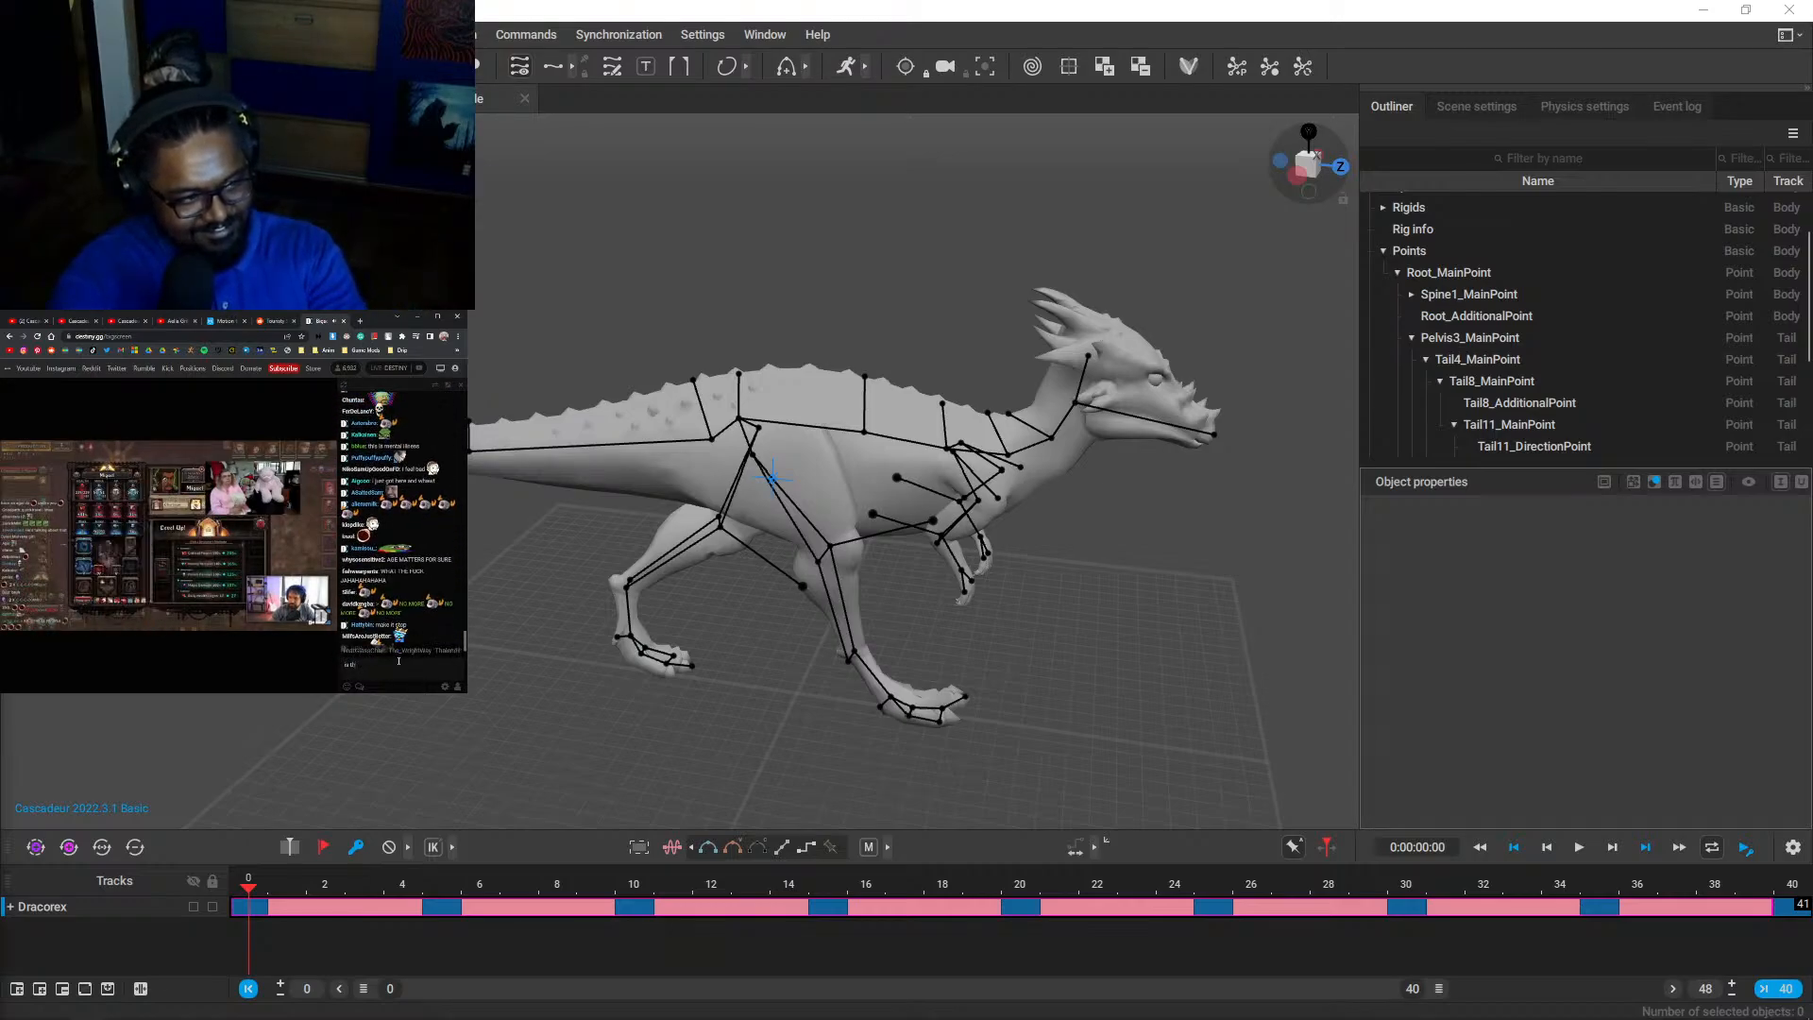
pyautogui.write('at pres')
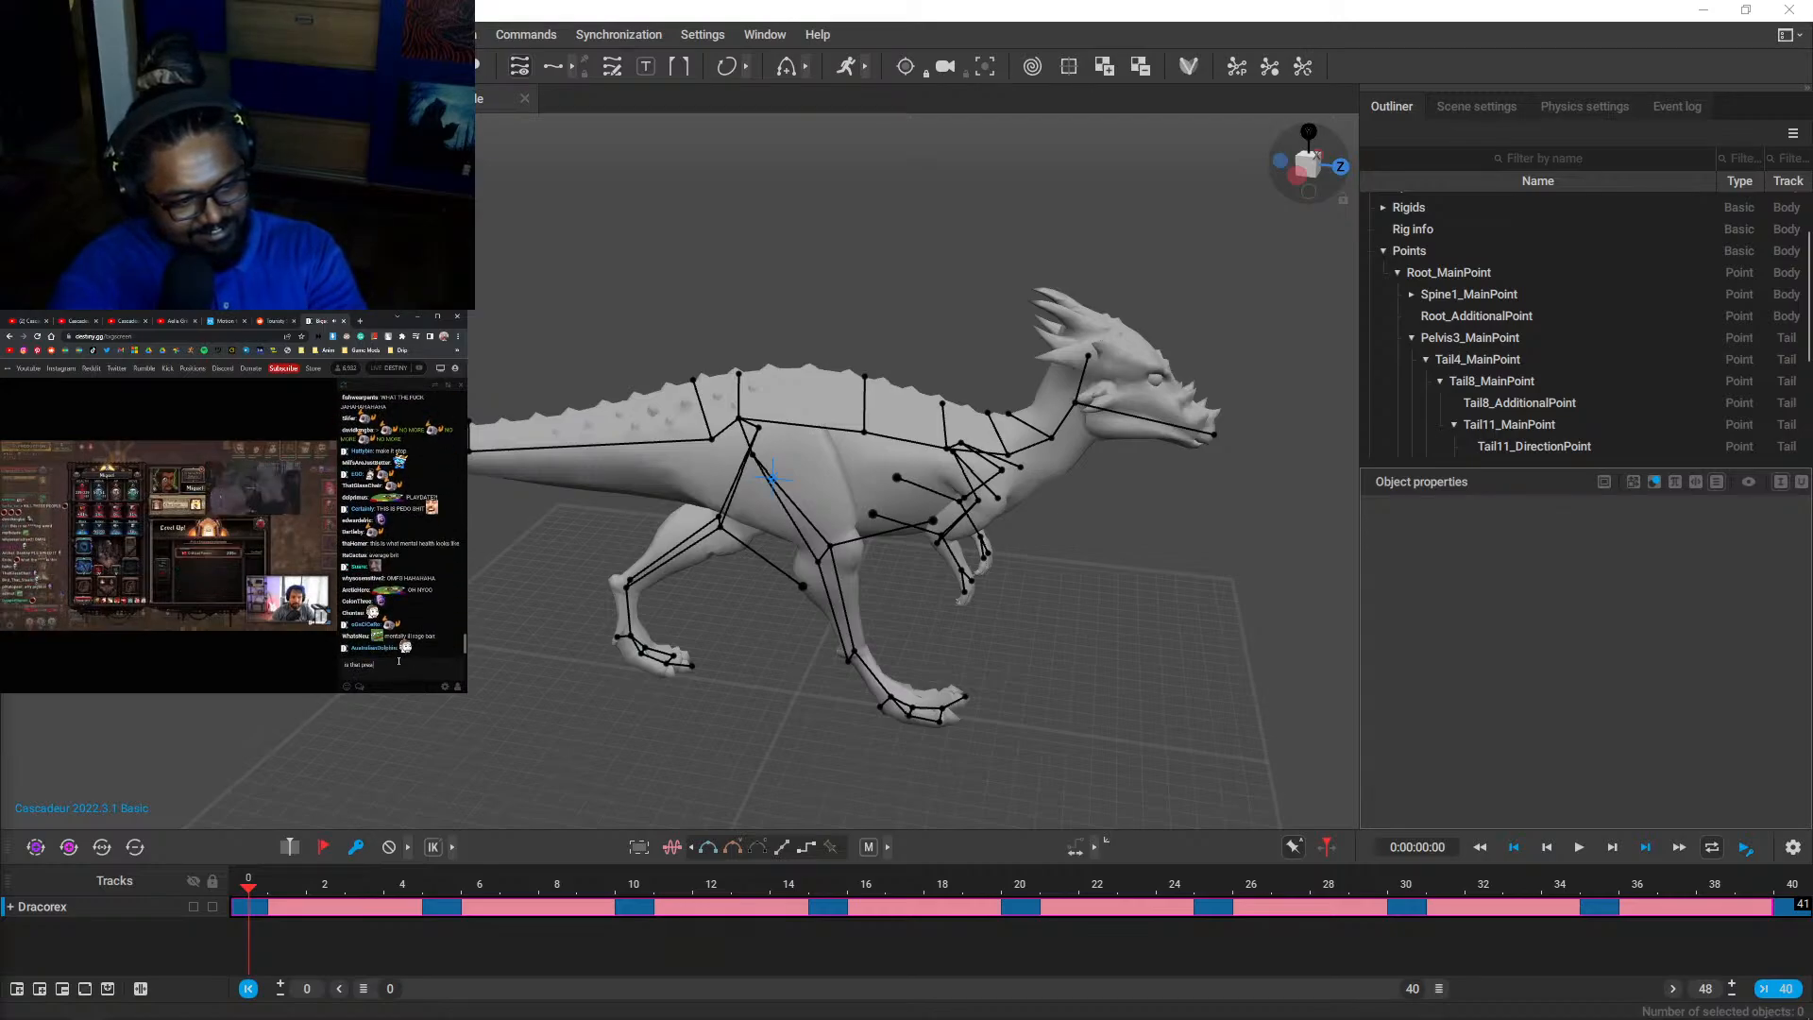
pyautogui.write('cher')
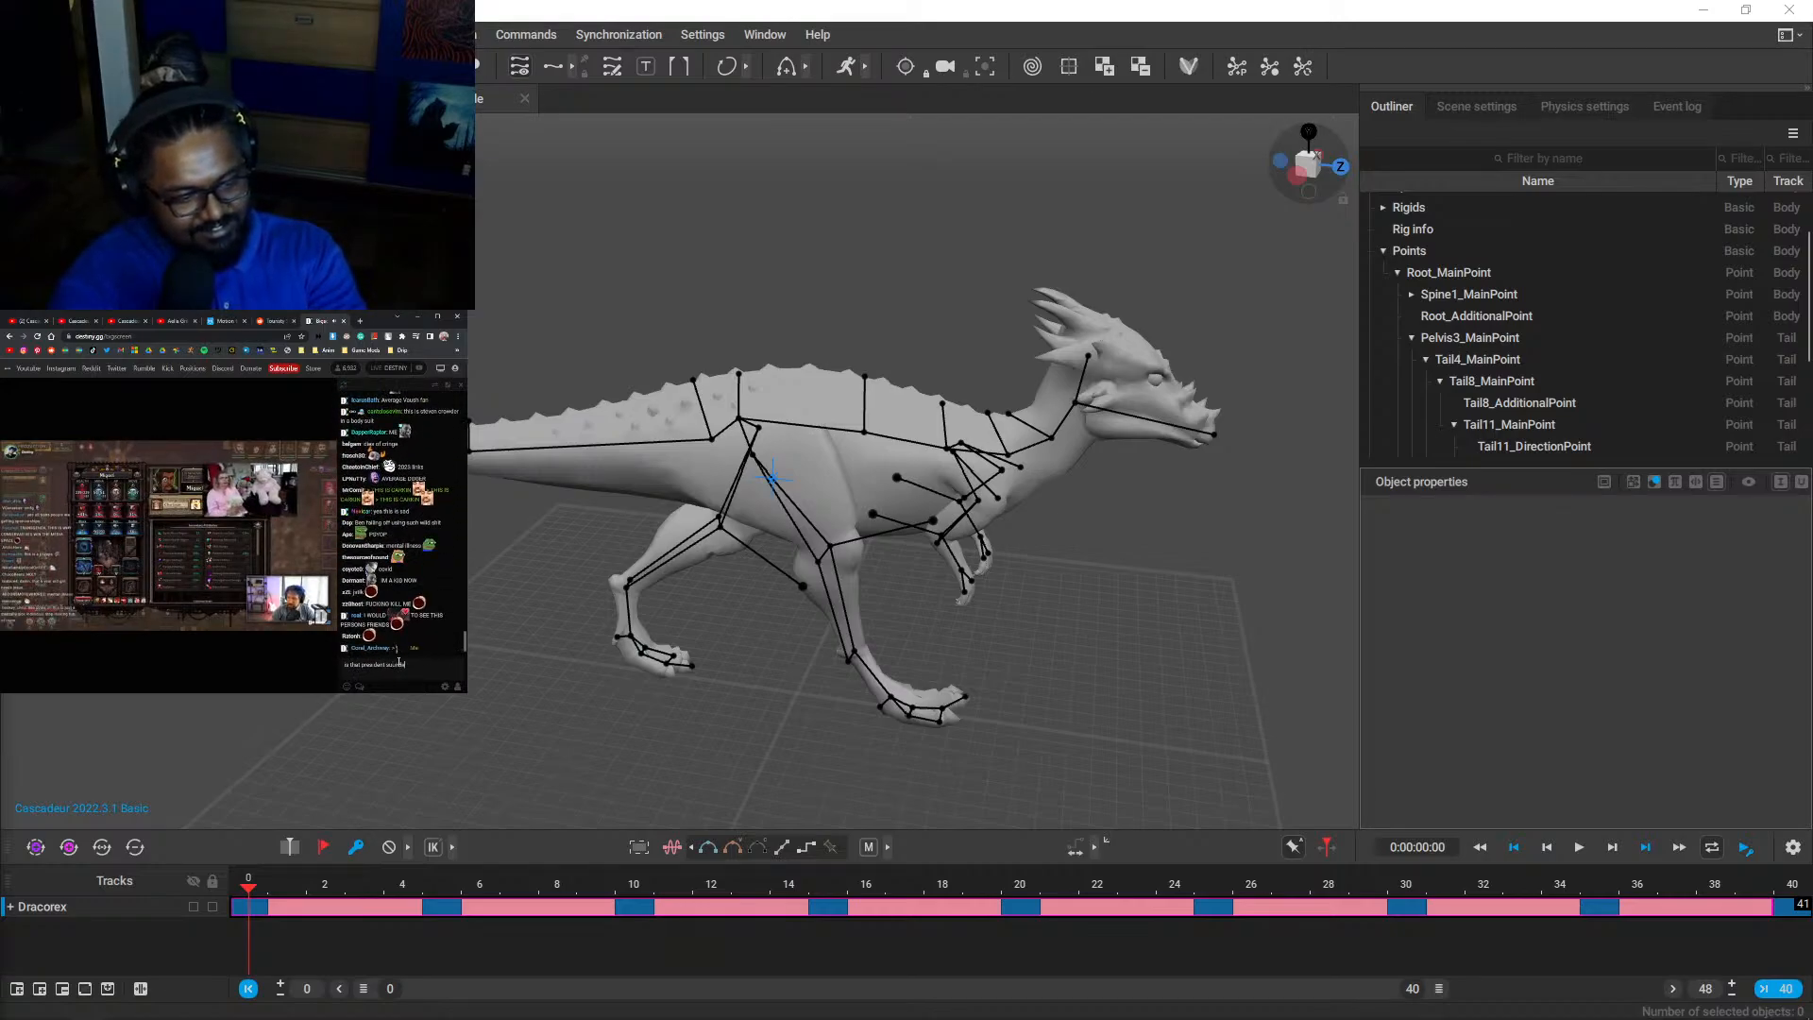
pyautogui.write('?')
pyautogui.press('Return')
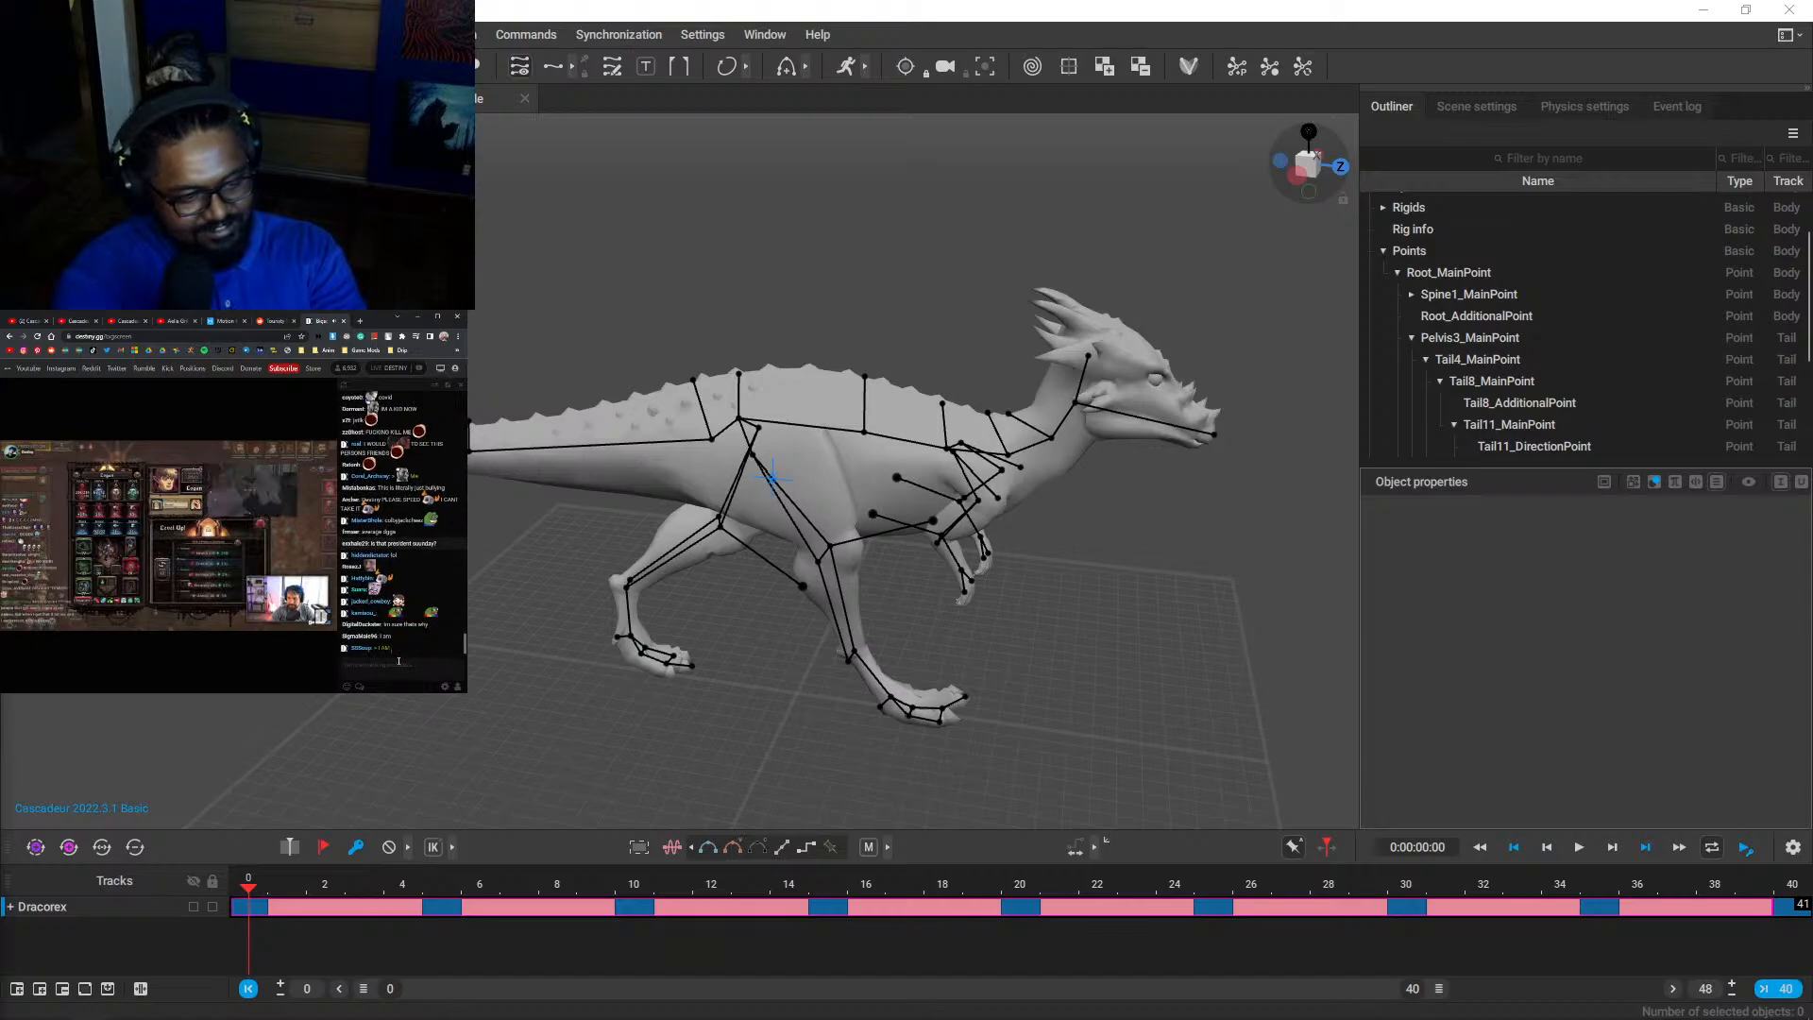
# - Post "PRESIDENT SUNDAY" in capital letters as another message in the livestream chat
pyautogui.write('HEH')
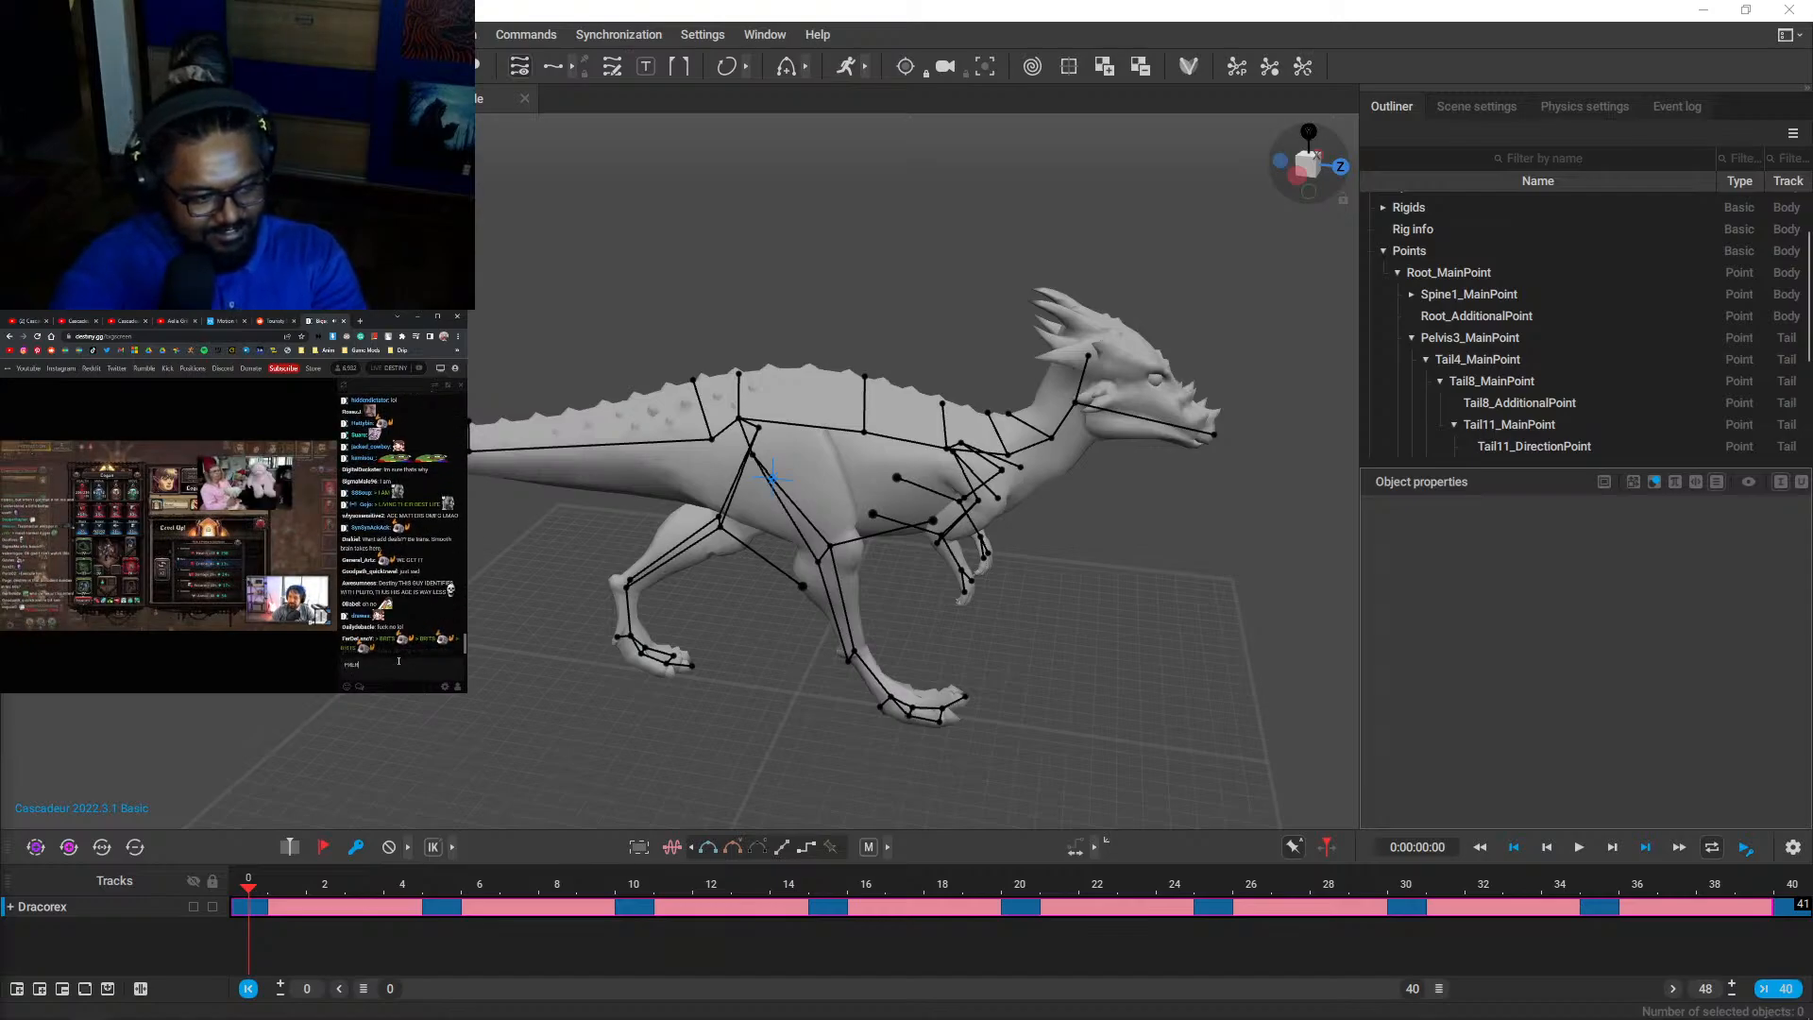
pyautogui.press('BackSpace')
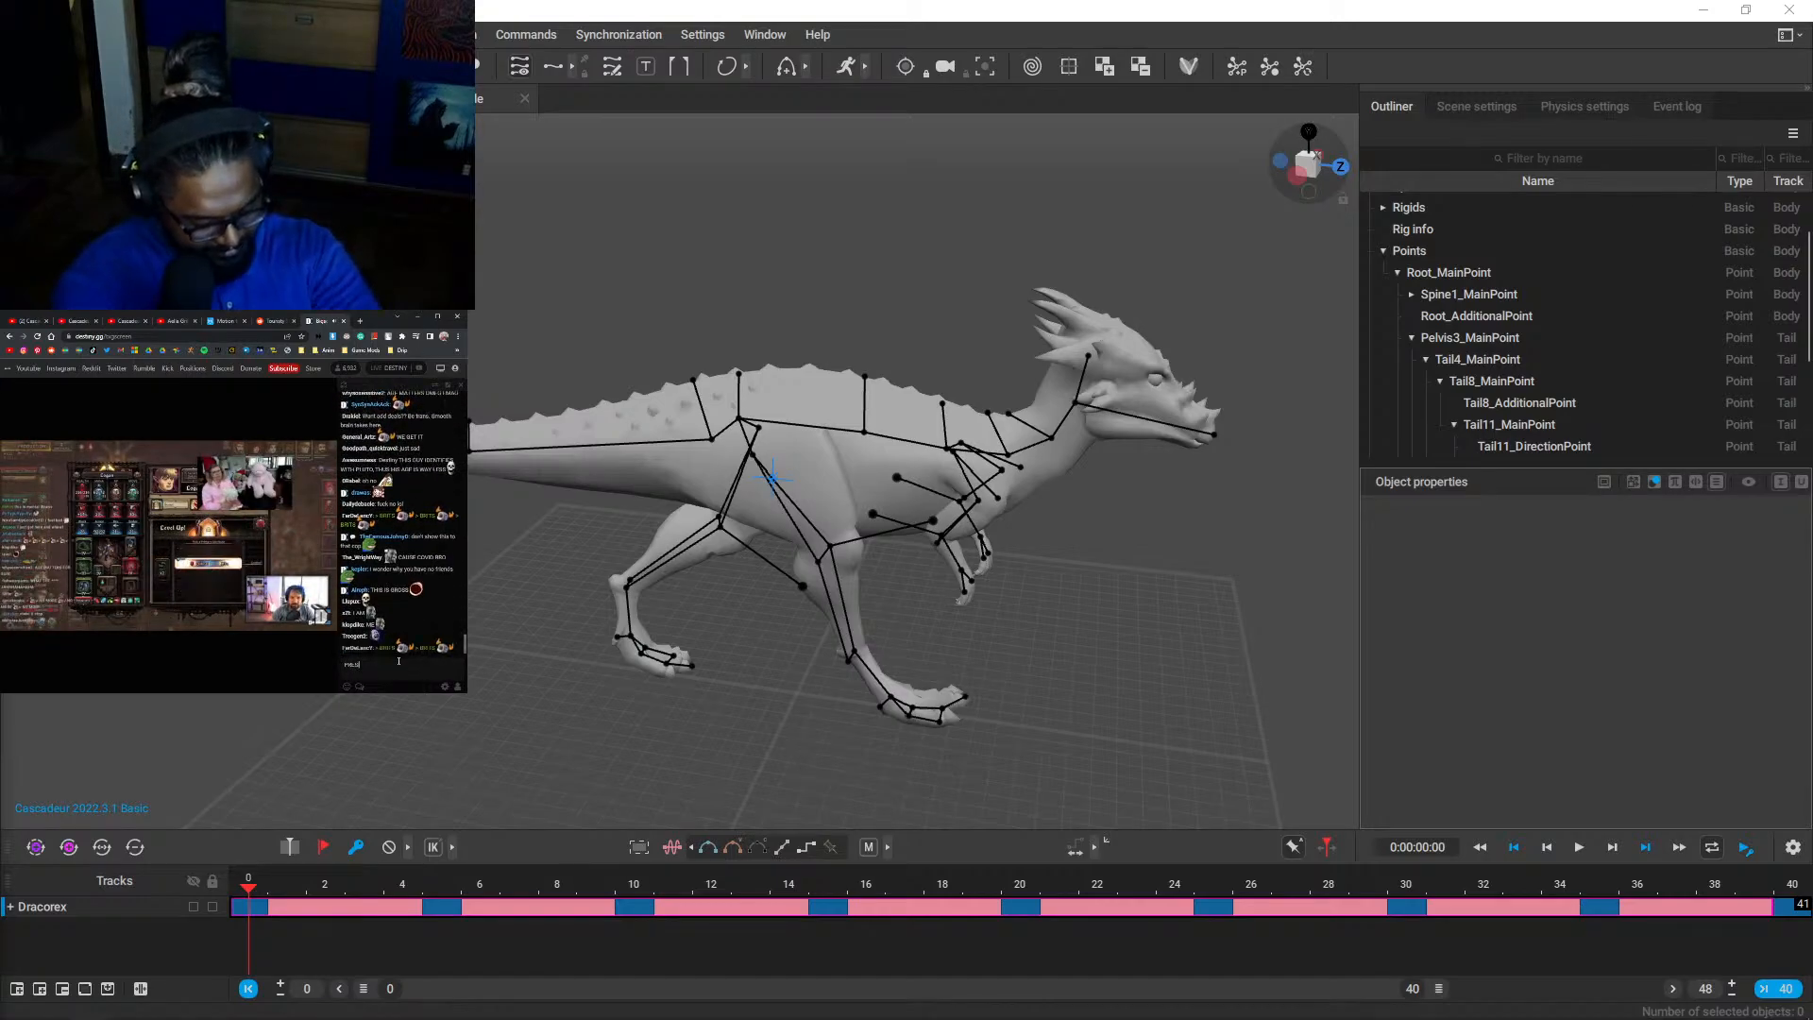
pyautogui.write('SIDENT SUSNA')
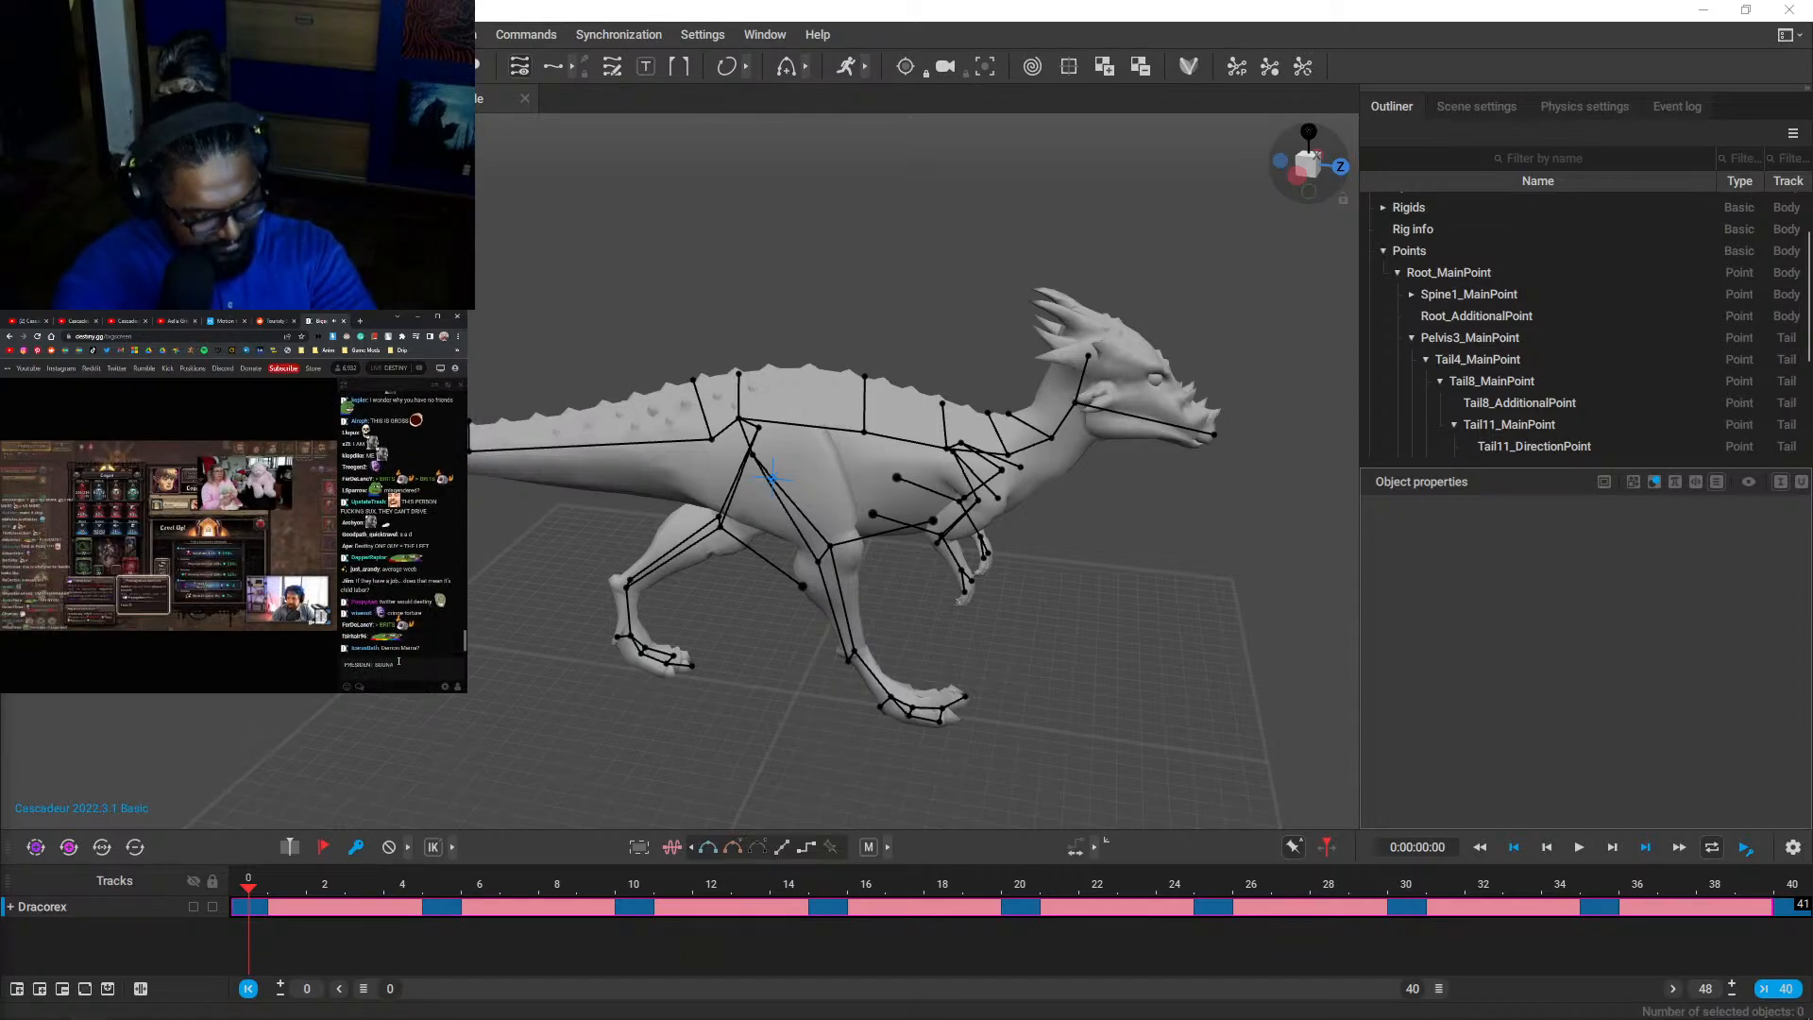
pyautogui.press('BackSpace')
pyautogui.press('BackSpace')
pyautogui.press('BackSpace')
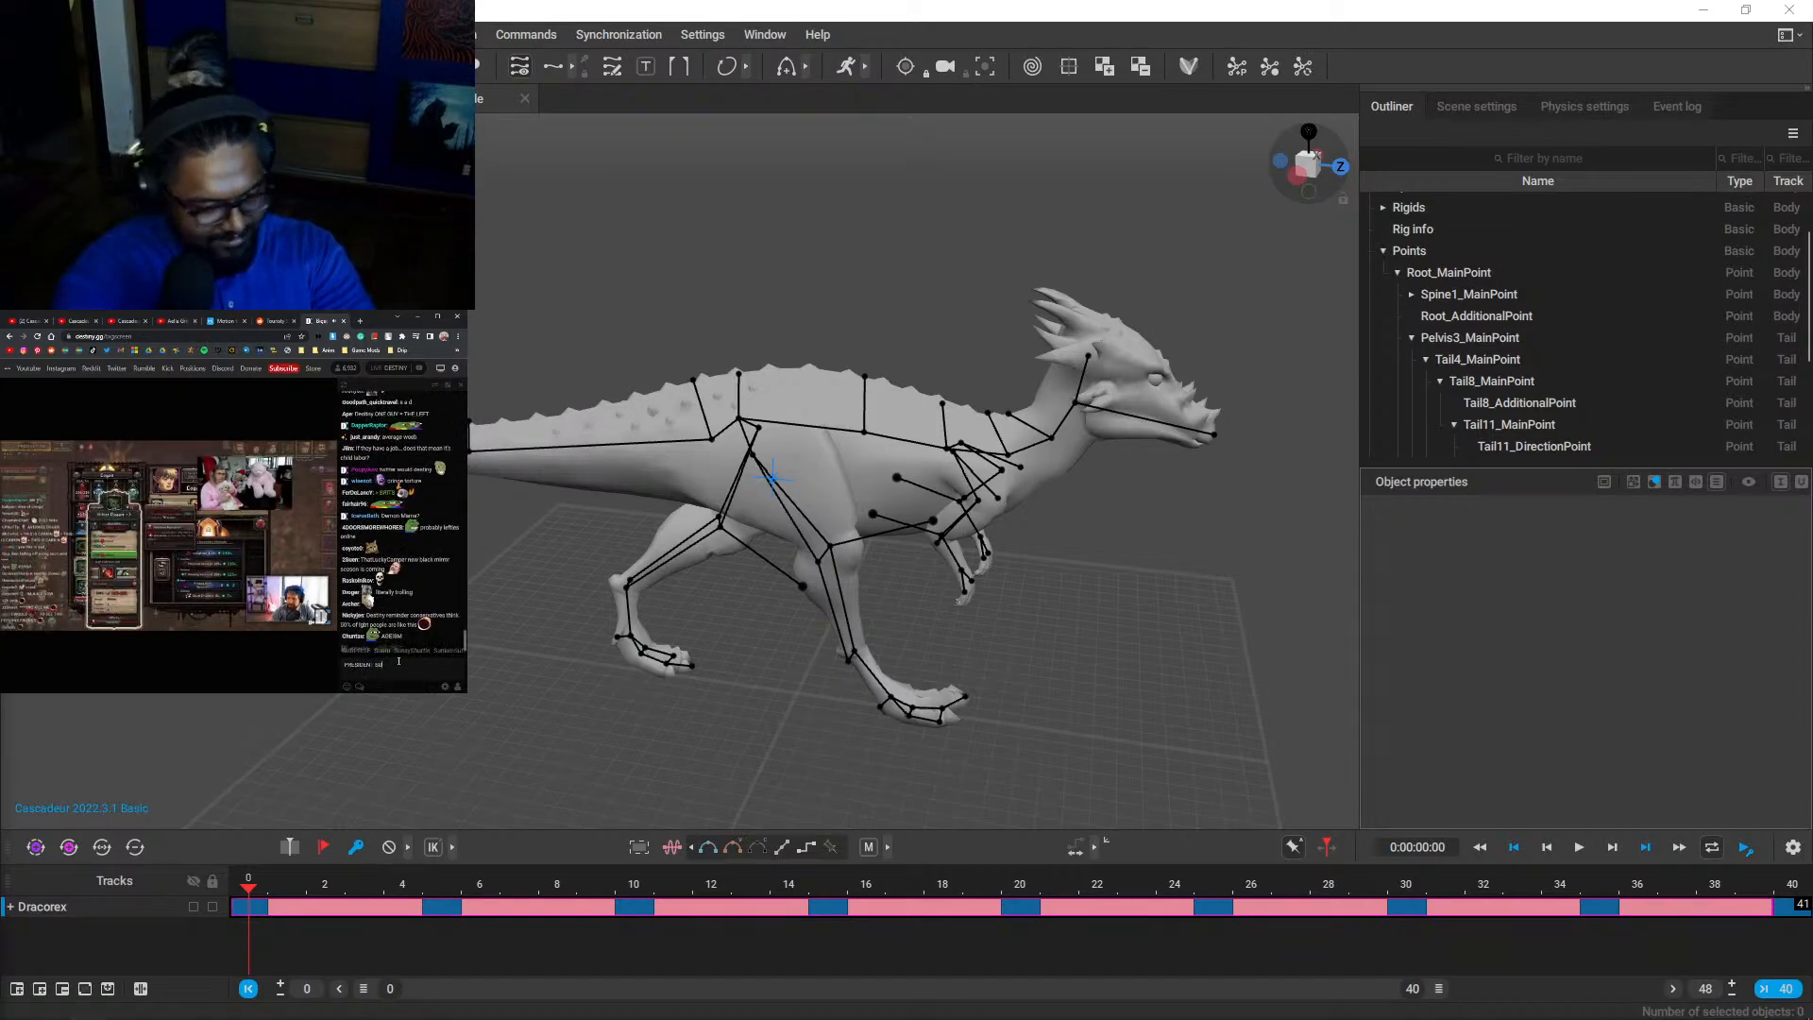
pyautogui.write('NDAY')
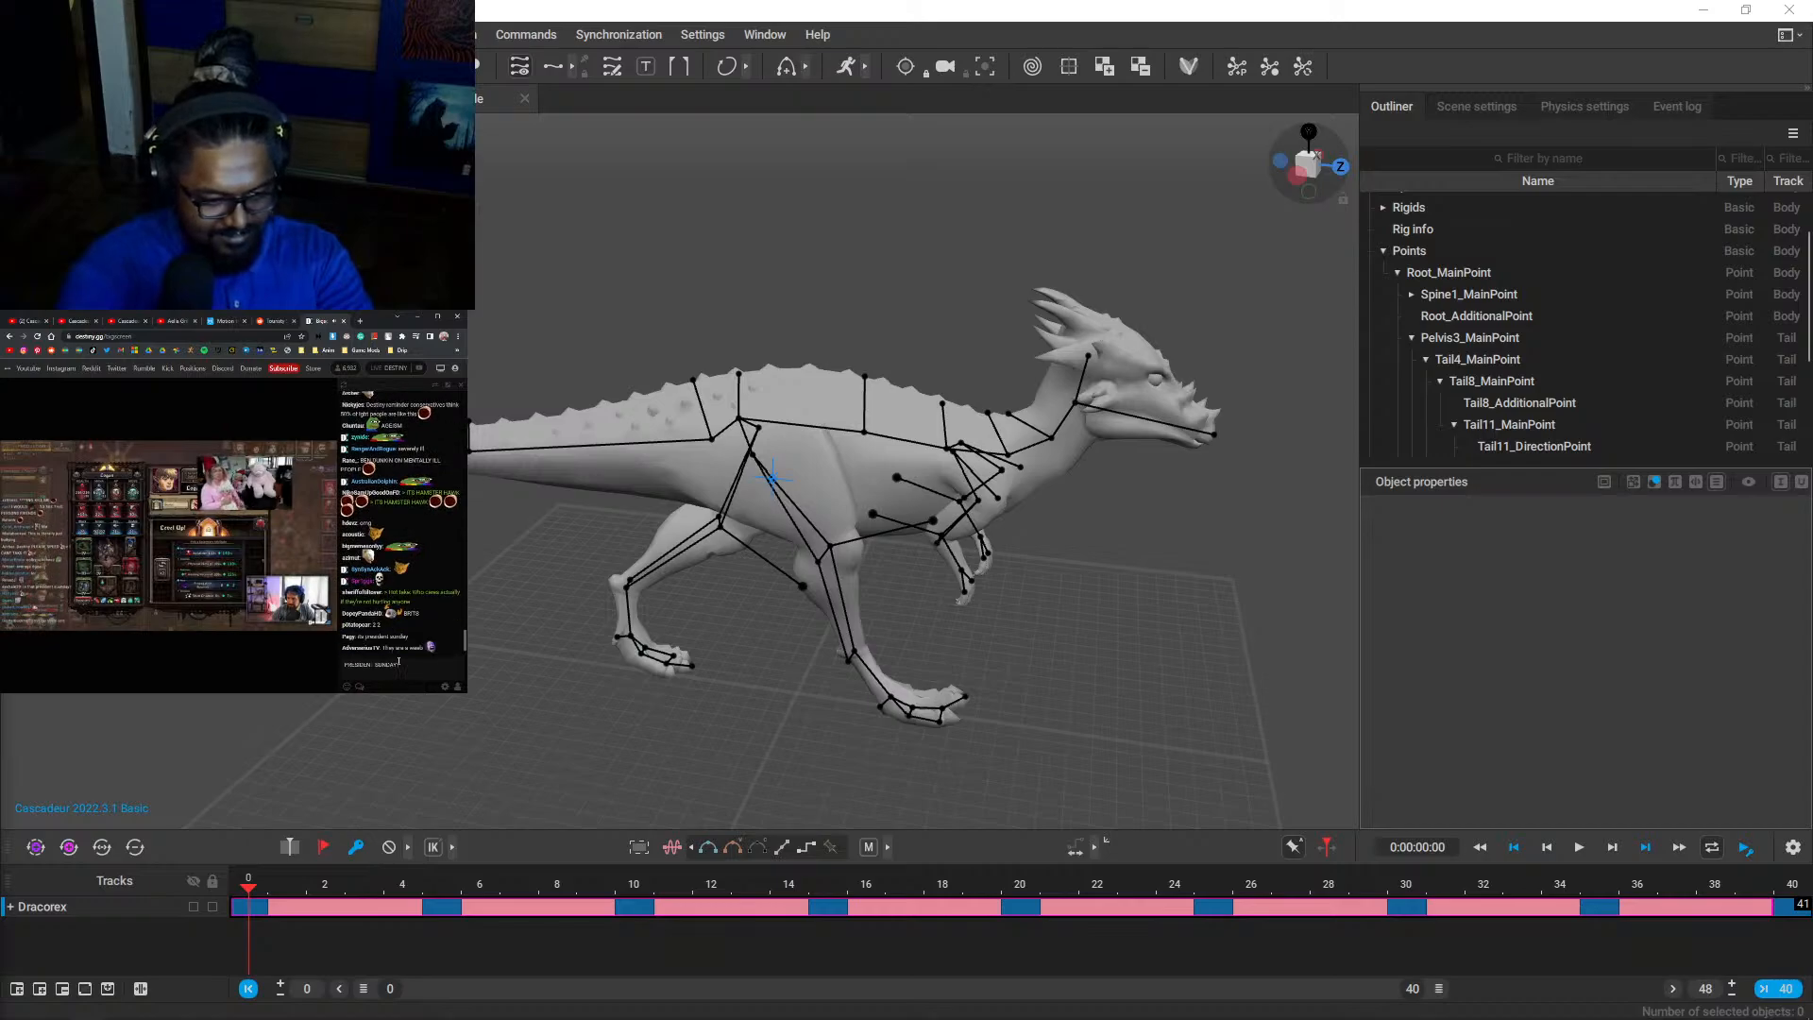
pyautogui.press('Return')
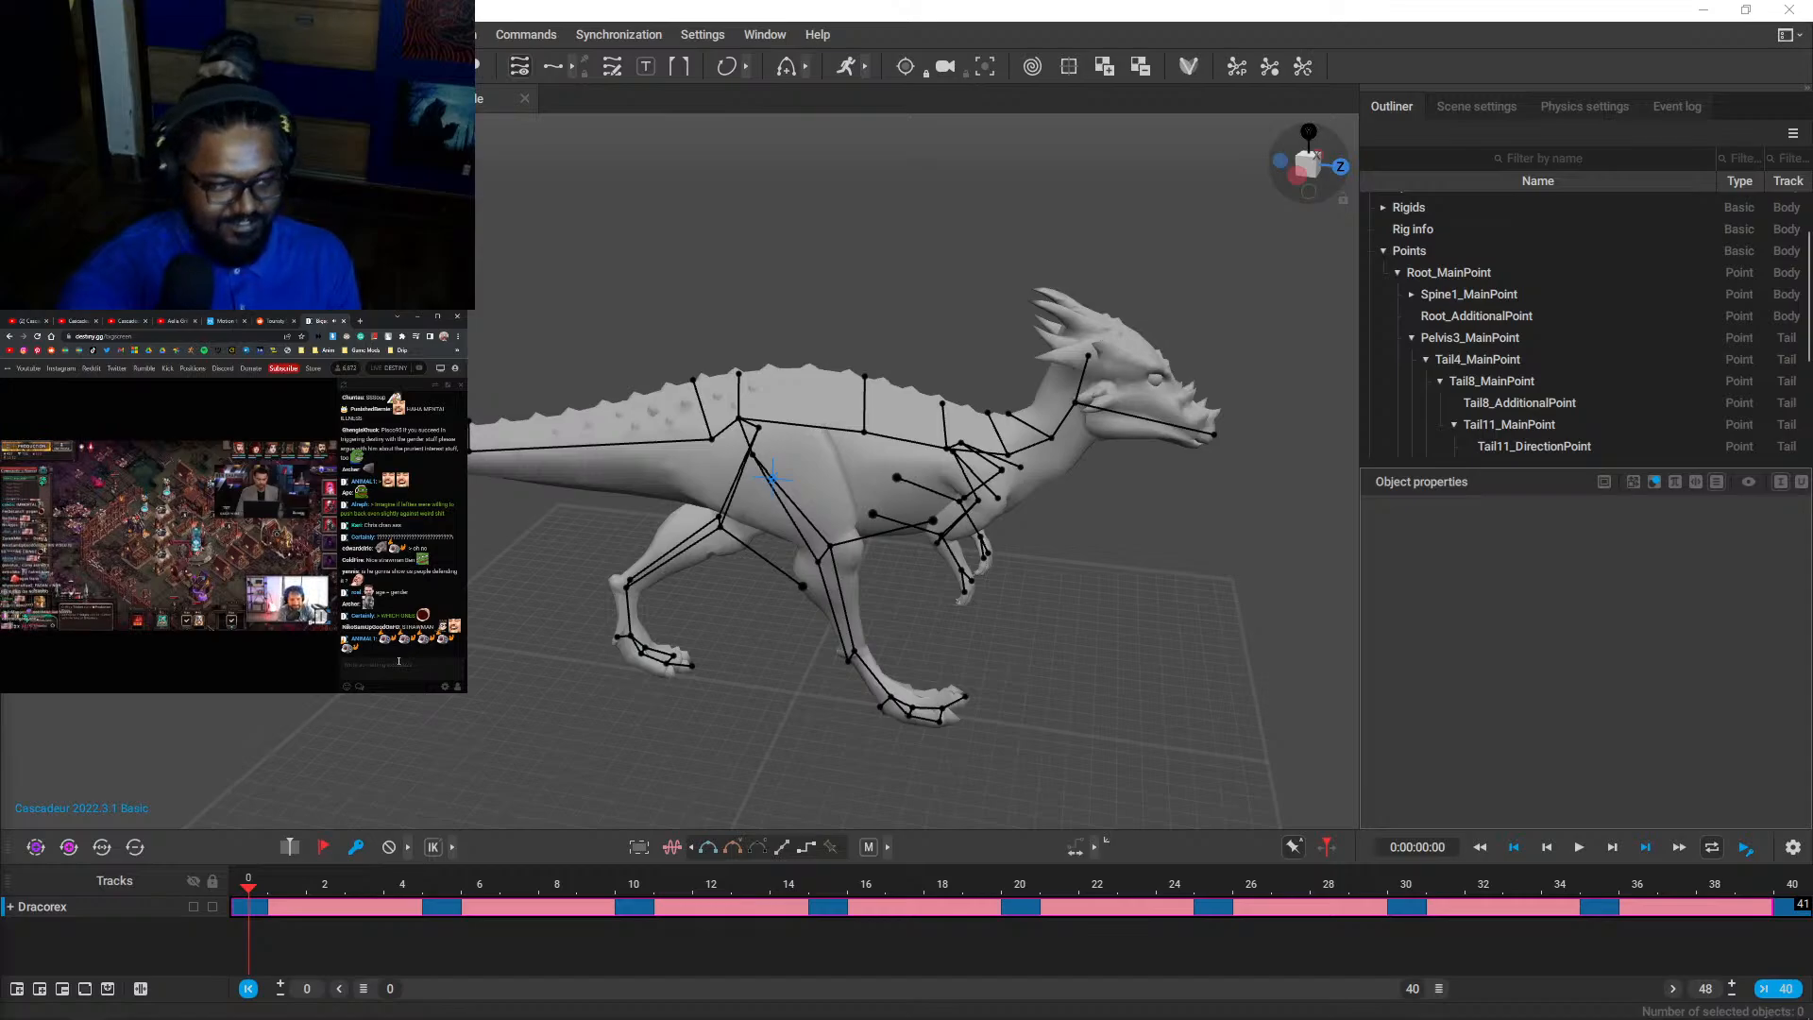
# - Return the browser to the Cascadeur lesson and select Tail11_DirectionPoint in the Dracorex scene at frame 0
pyautogui.moveTo(246, 559)
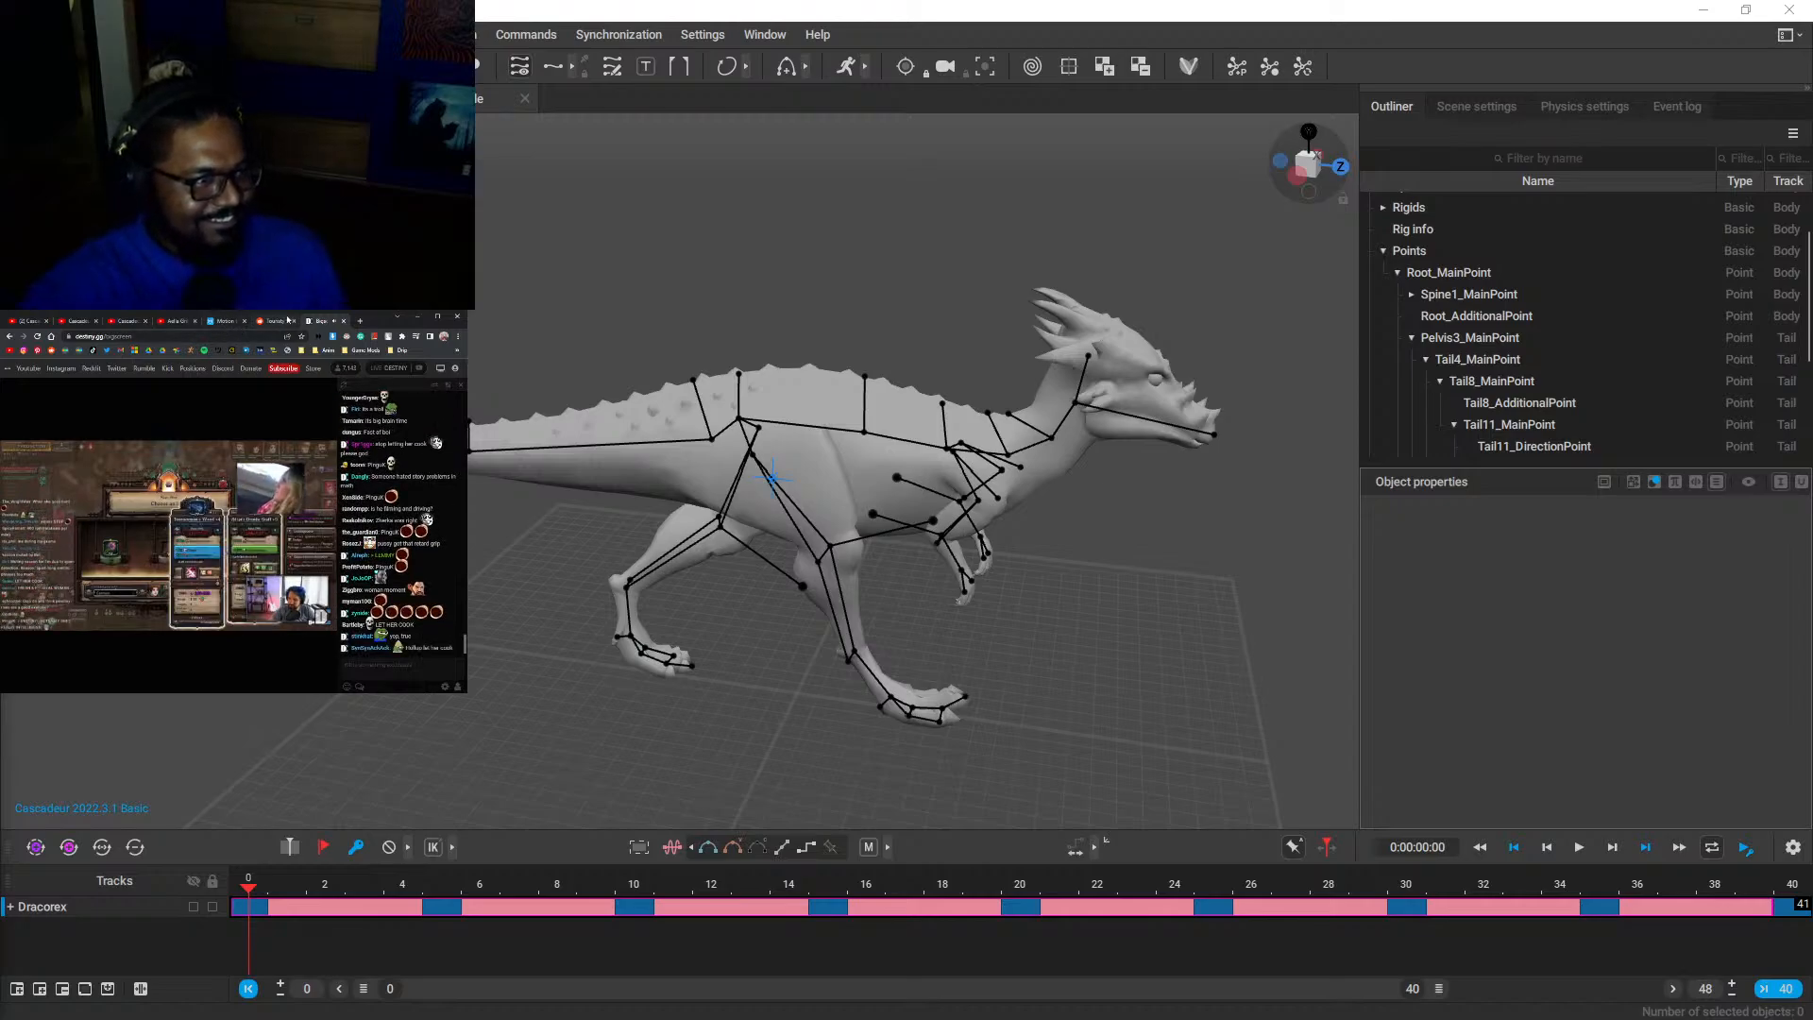
pyautogui.click(169, 322)
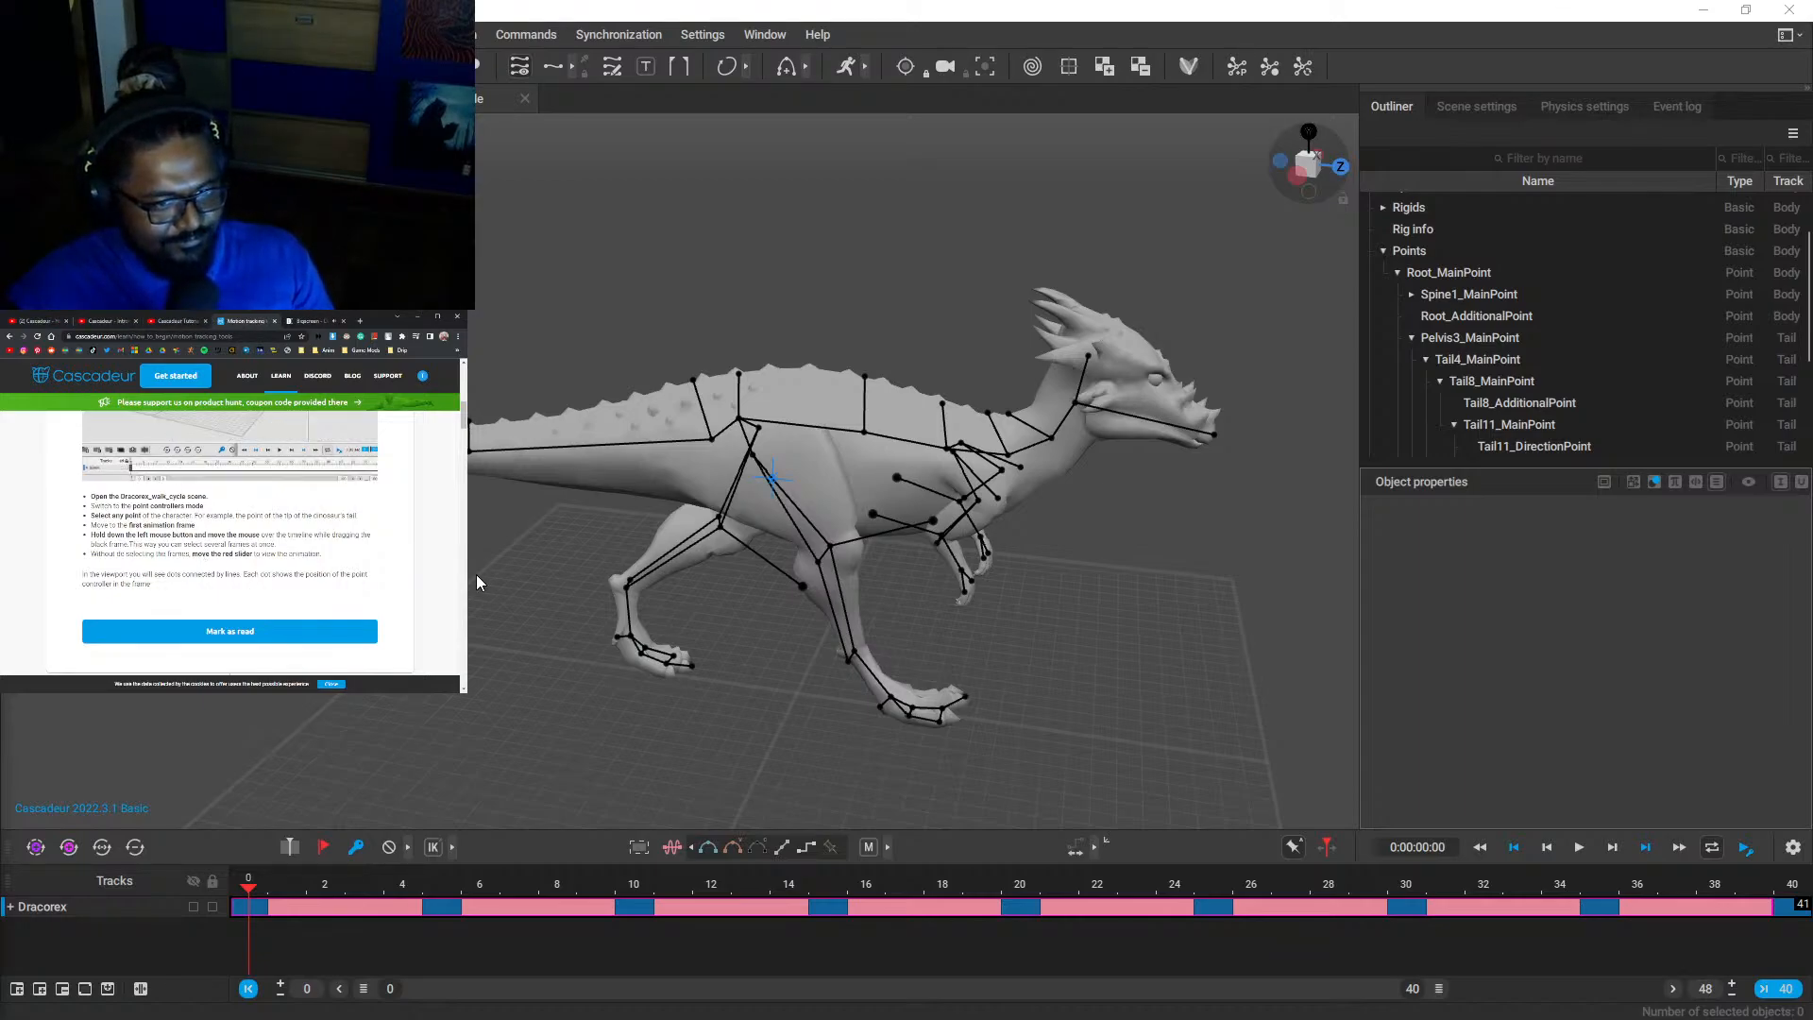
pyautogui.moveTo(249, 883)
pyautogui.mouseDown()
pyautogui.moveTo(351, 881)
pyautogui.moveTo(247, 883)
pyautogui.mouseUp()
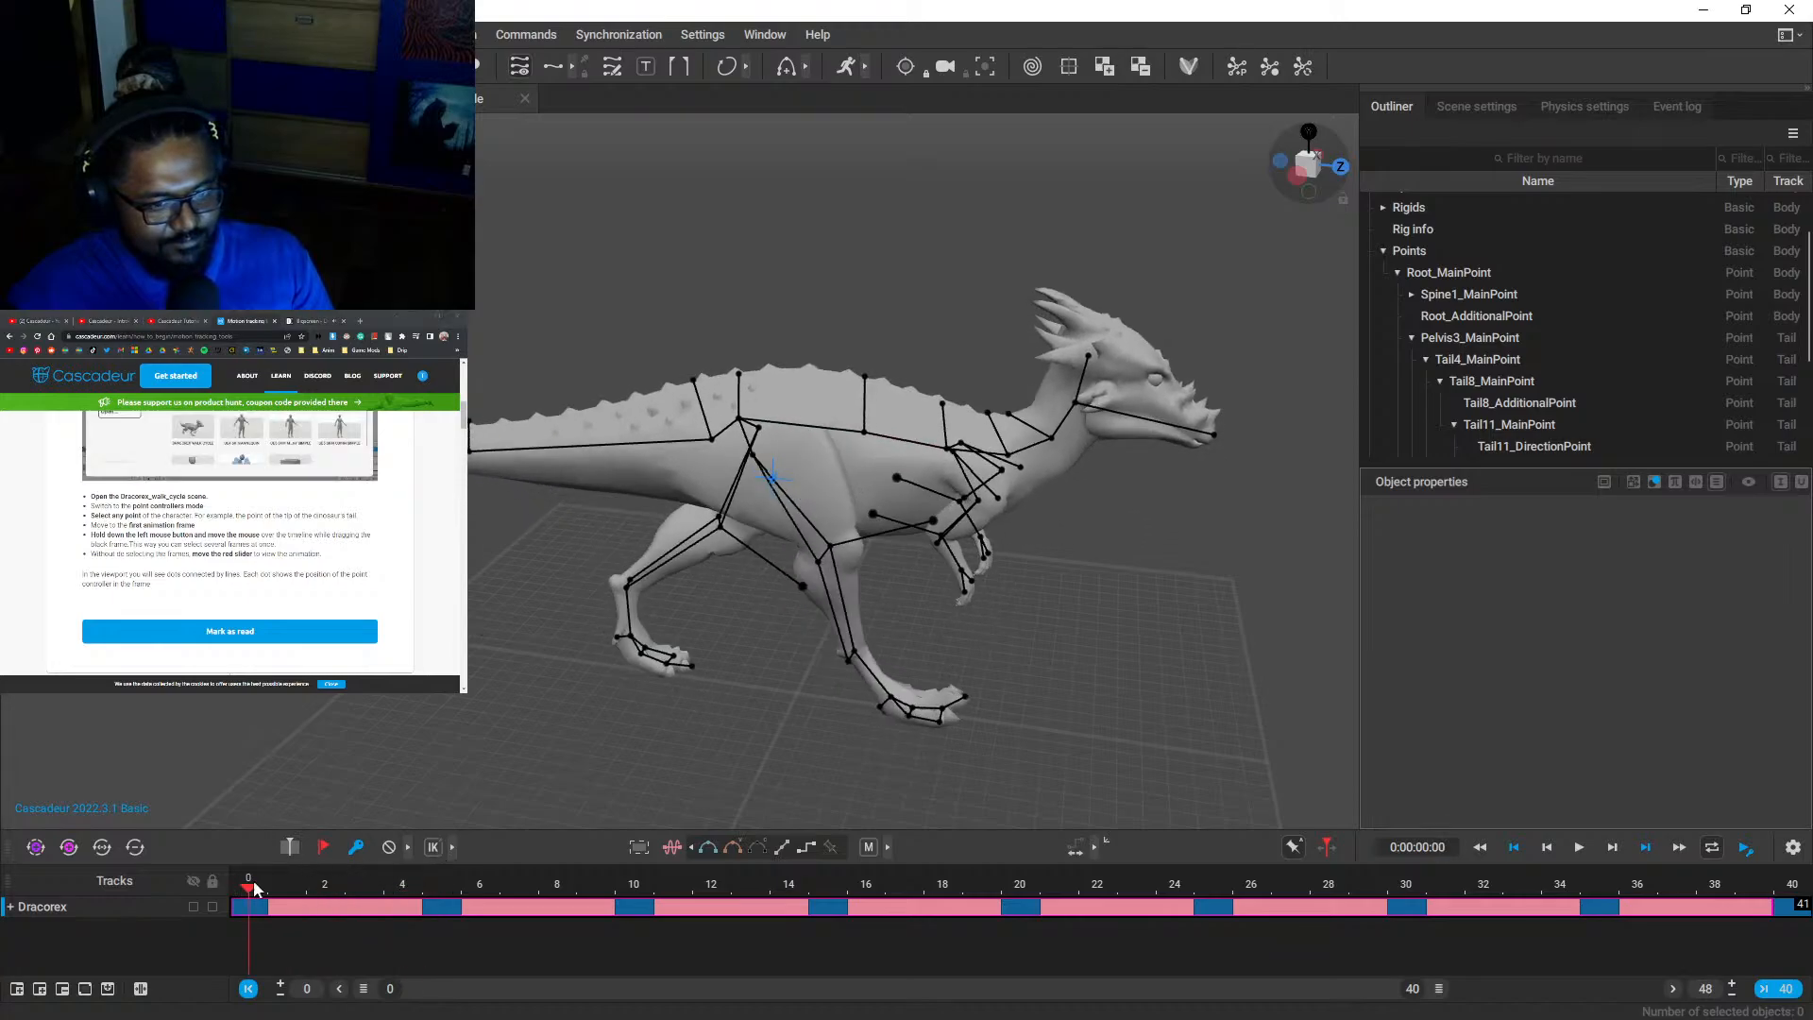
pyautogui.click(1534, 446)
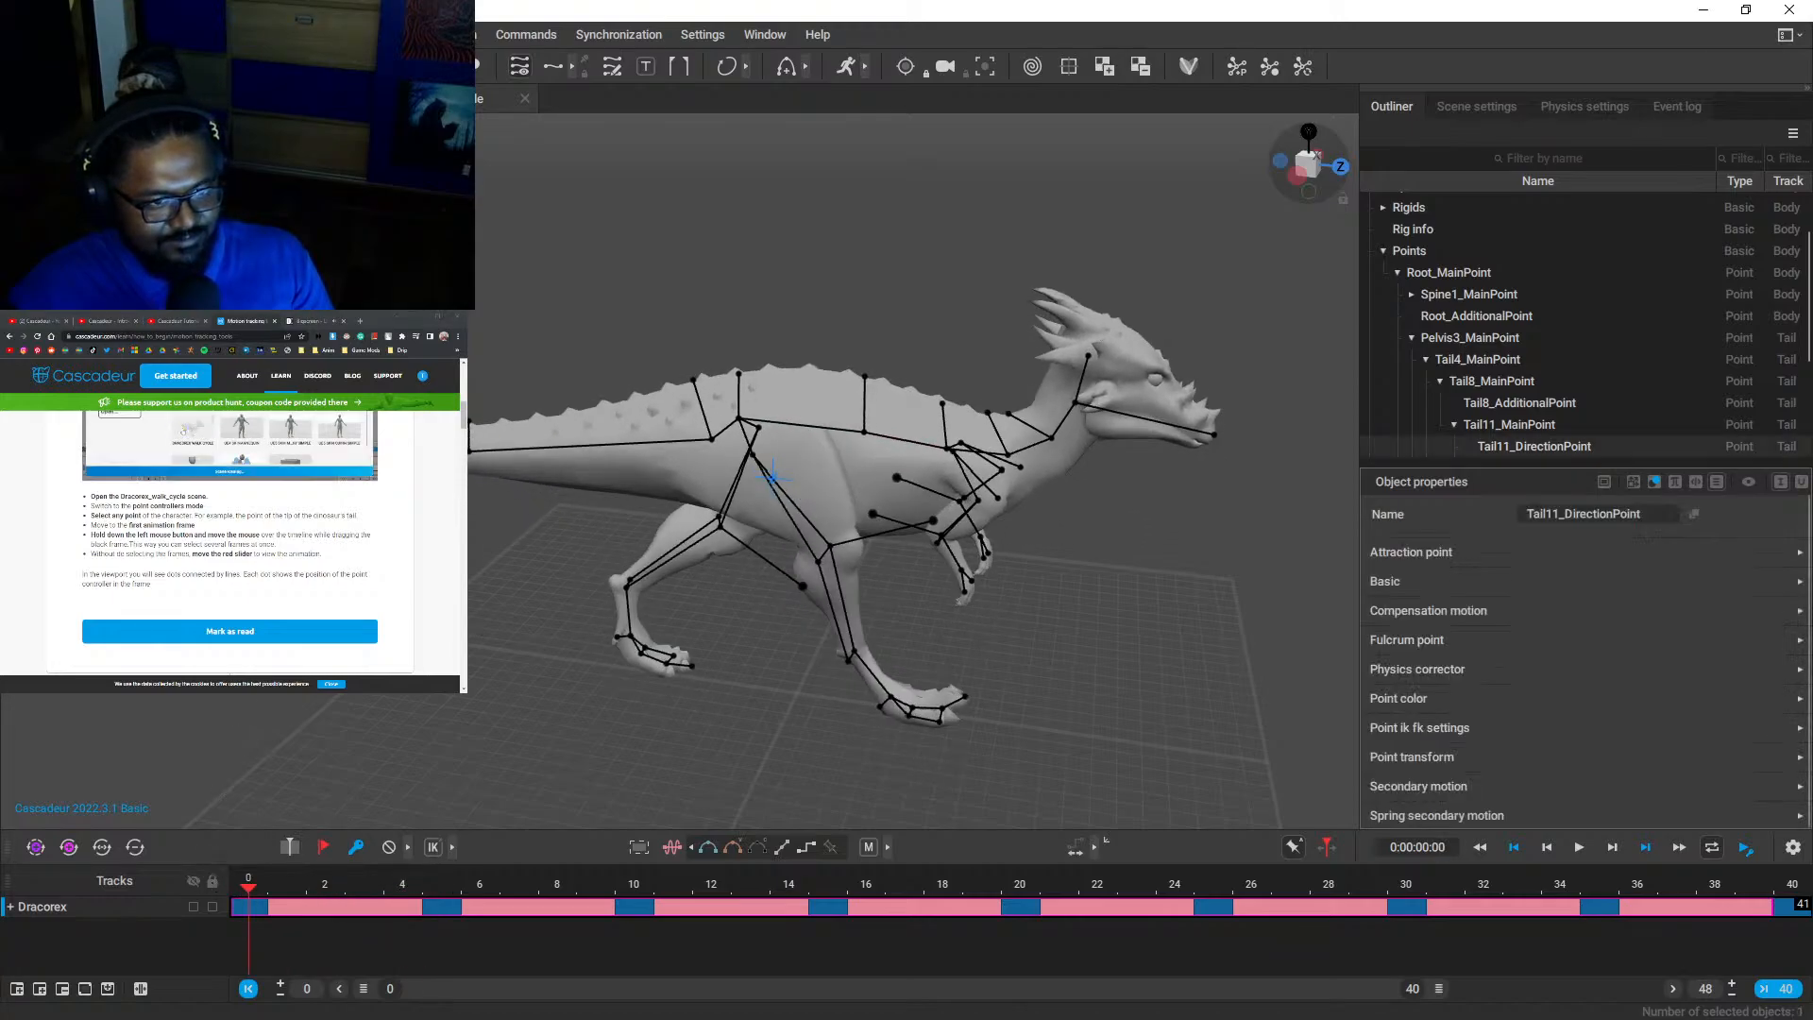
# - Mark the finished trajectory lesson section as read and open the section on trajectories of several objects
pyautogui.scroll(-2, 230, 538)
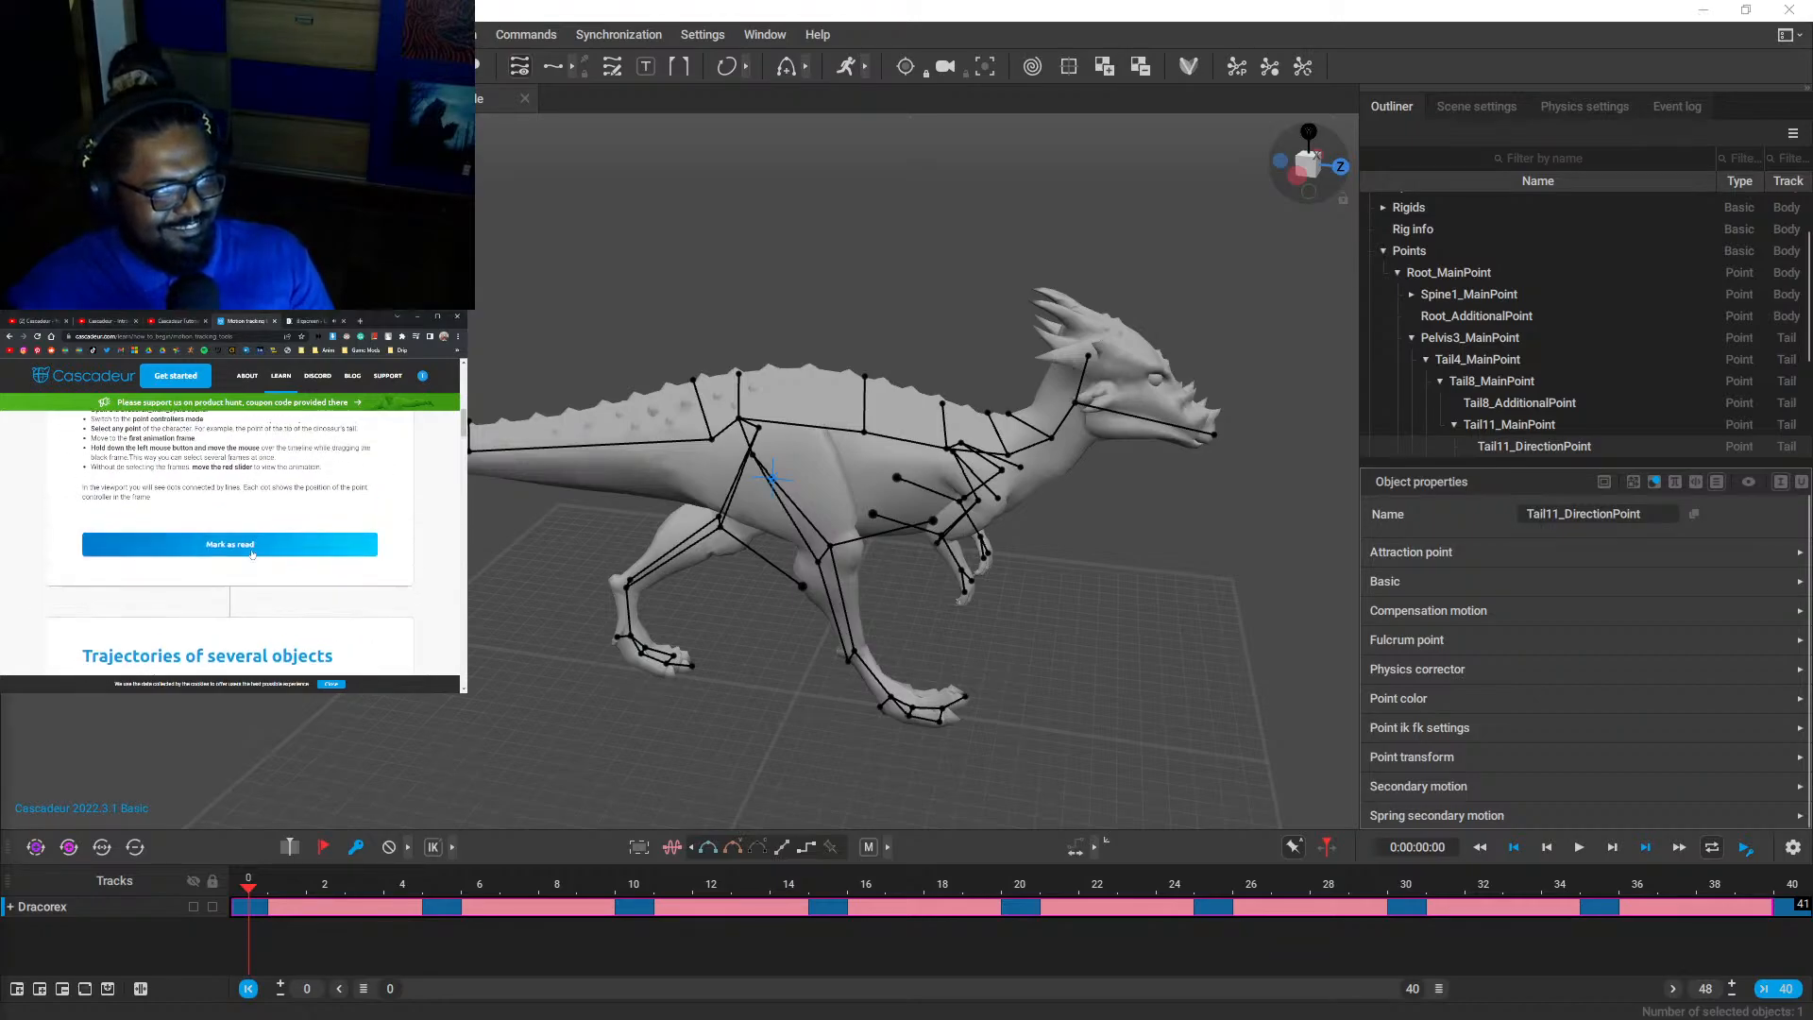
pyautogui.scroll(-5, 230, 541)
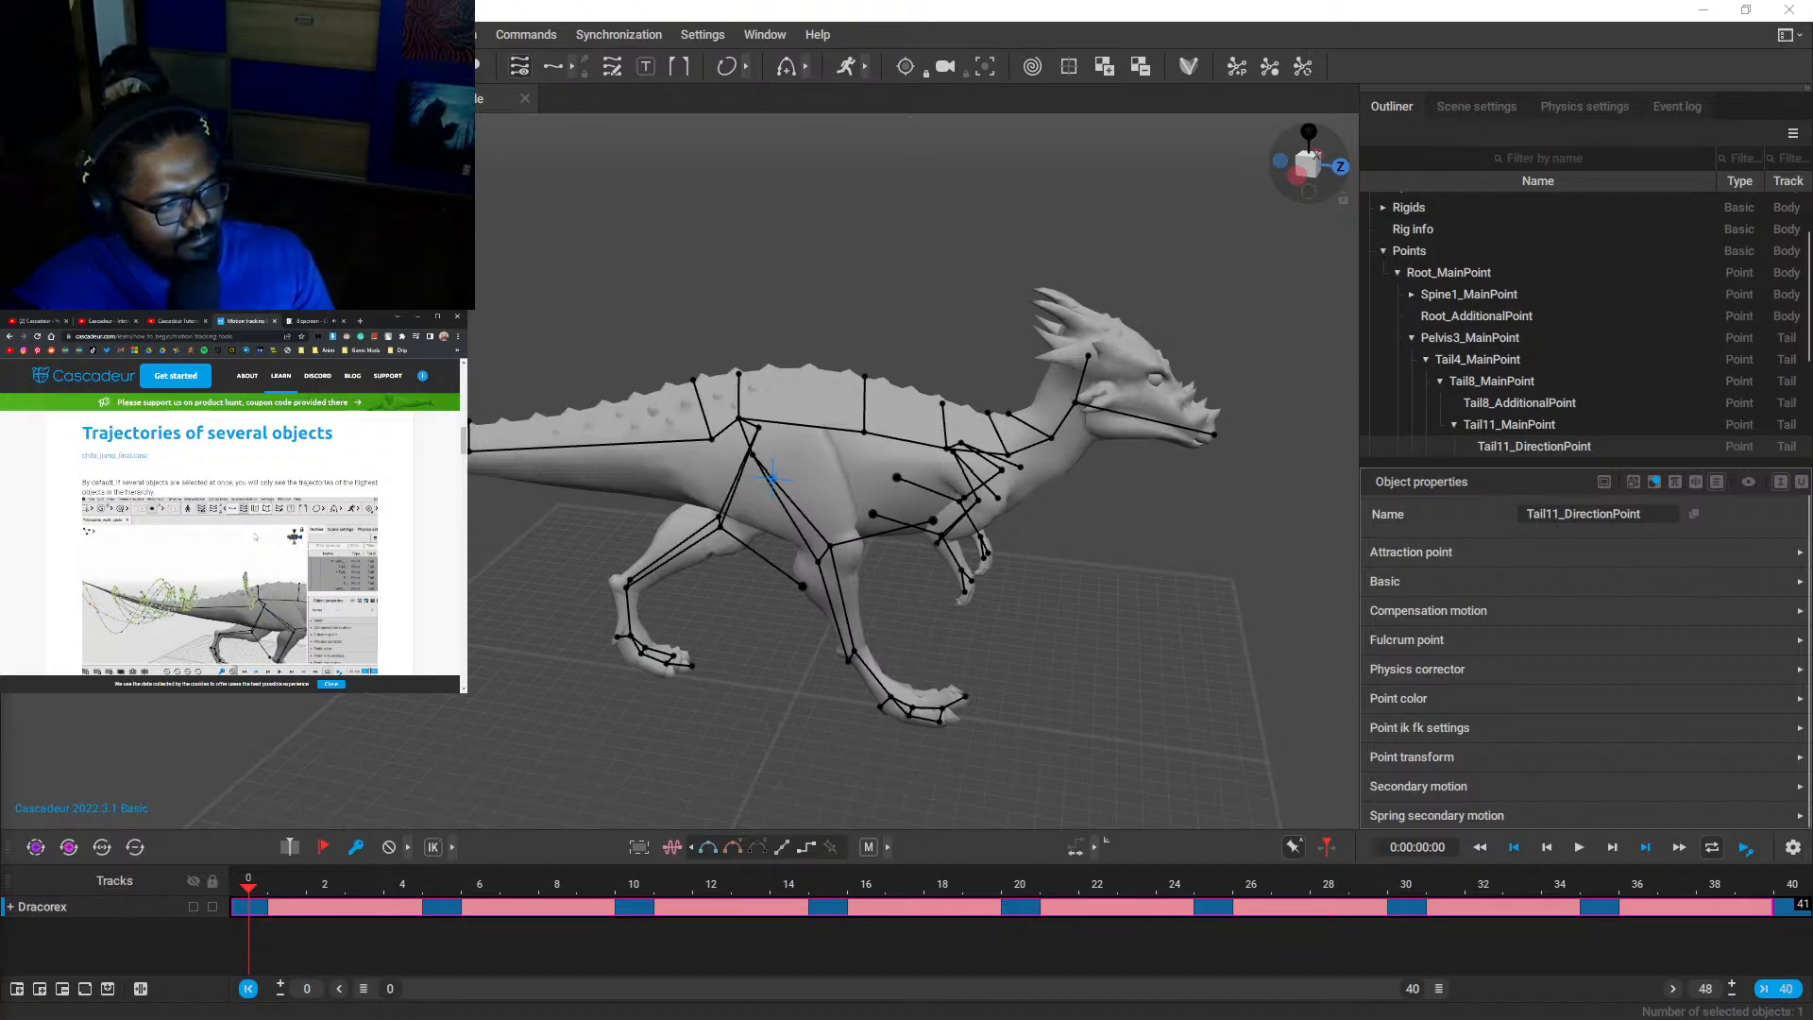
pyautogui.scroll(-5, 229, 543)
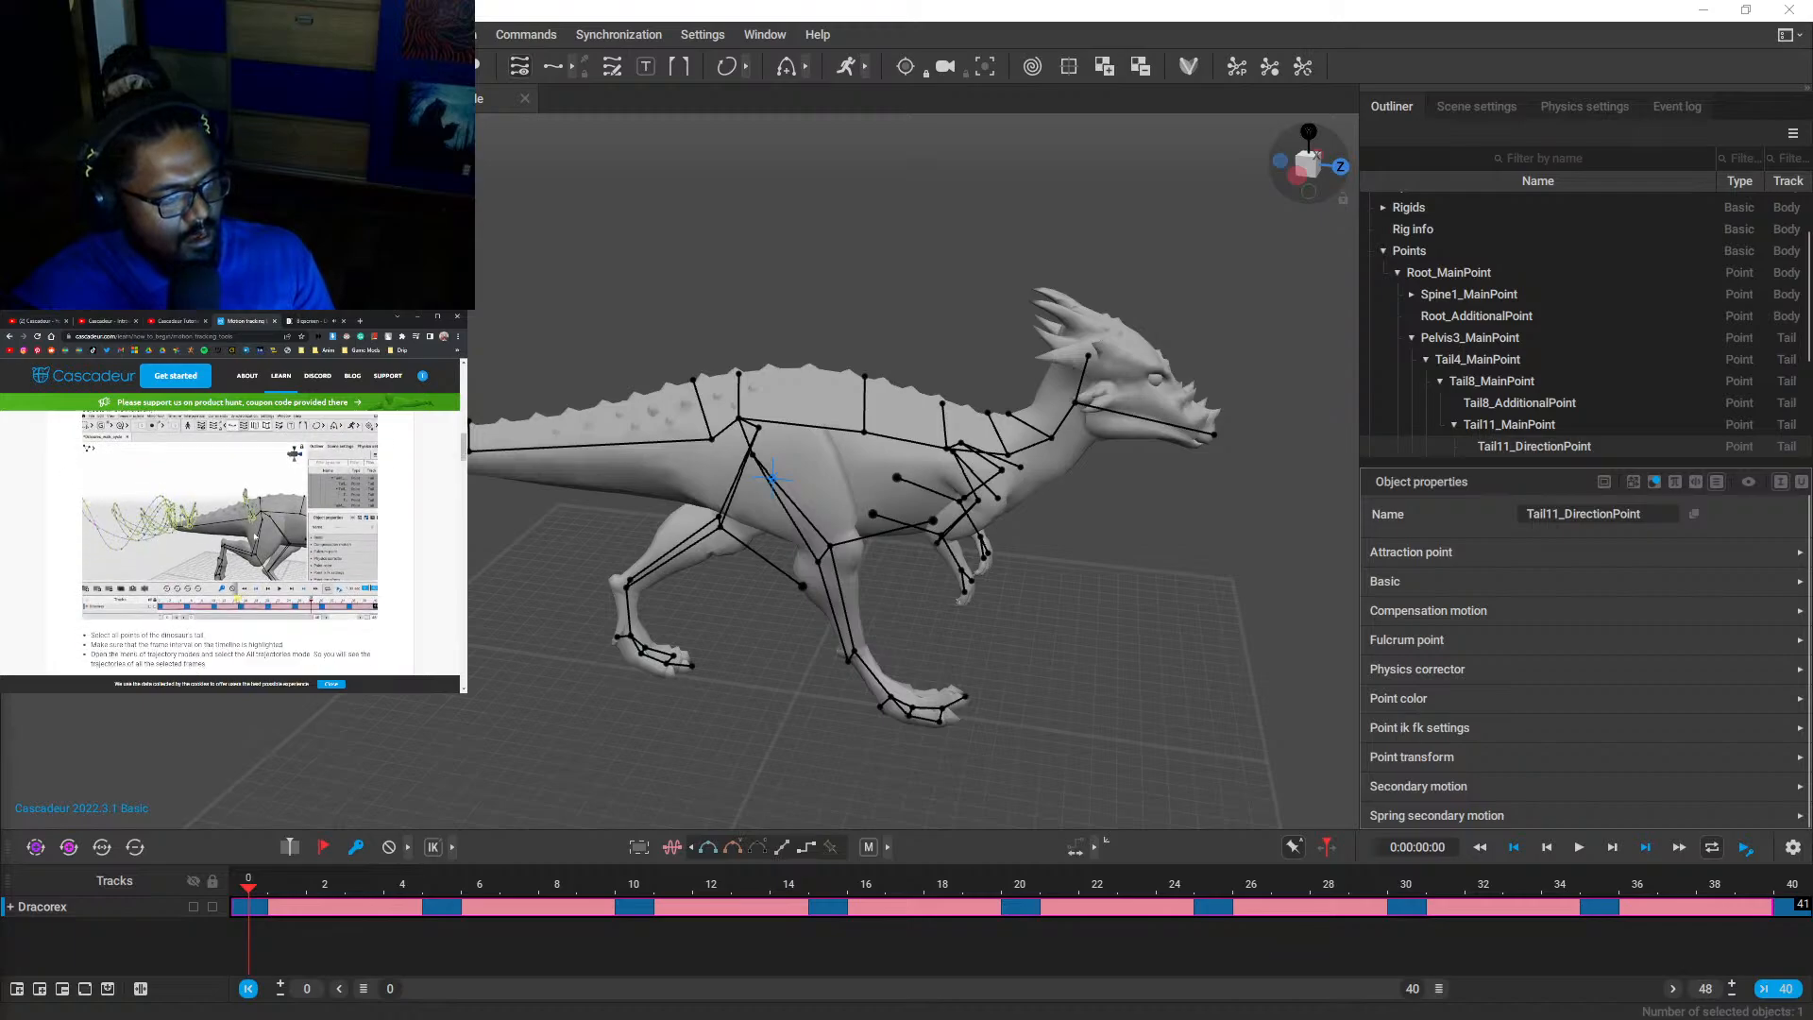
pyautogui.press('Escape')
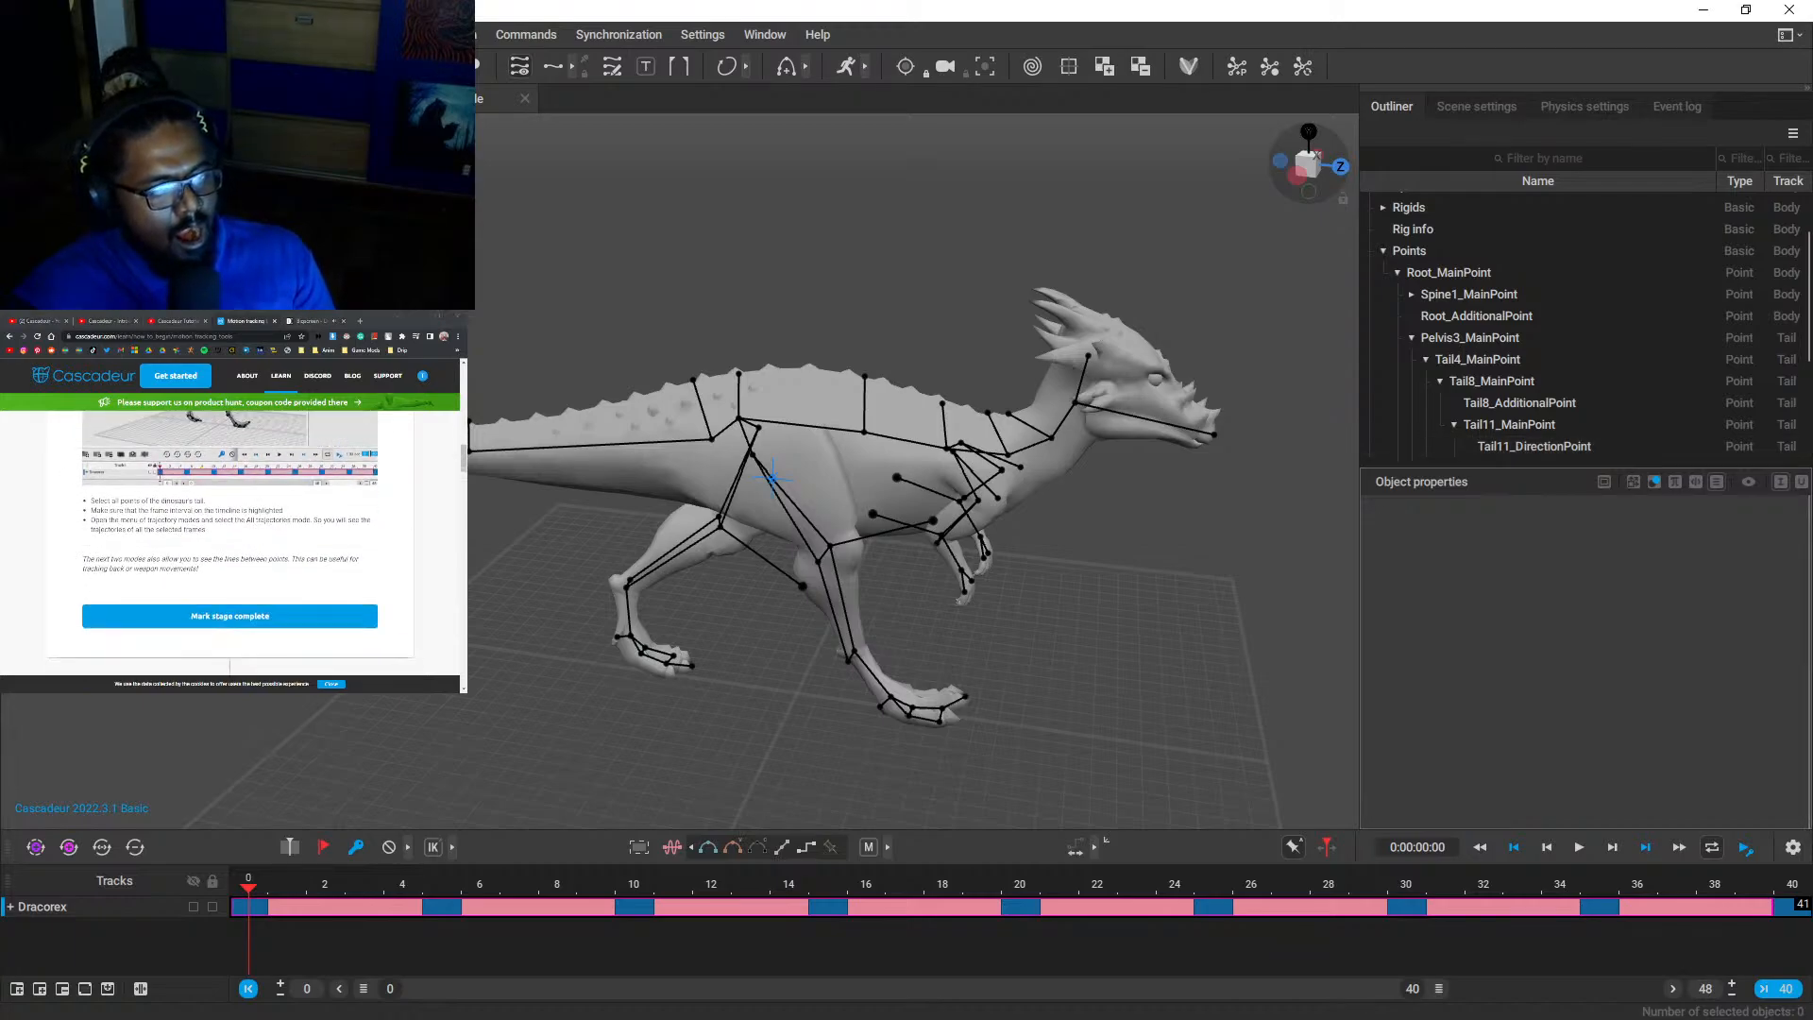
pyautogui.hotkey('ctrl', 'z')
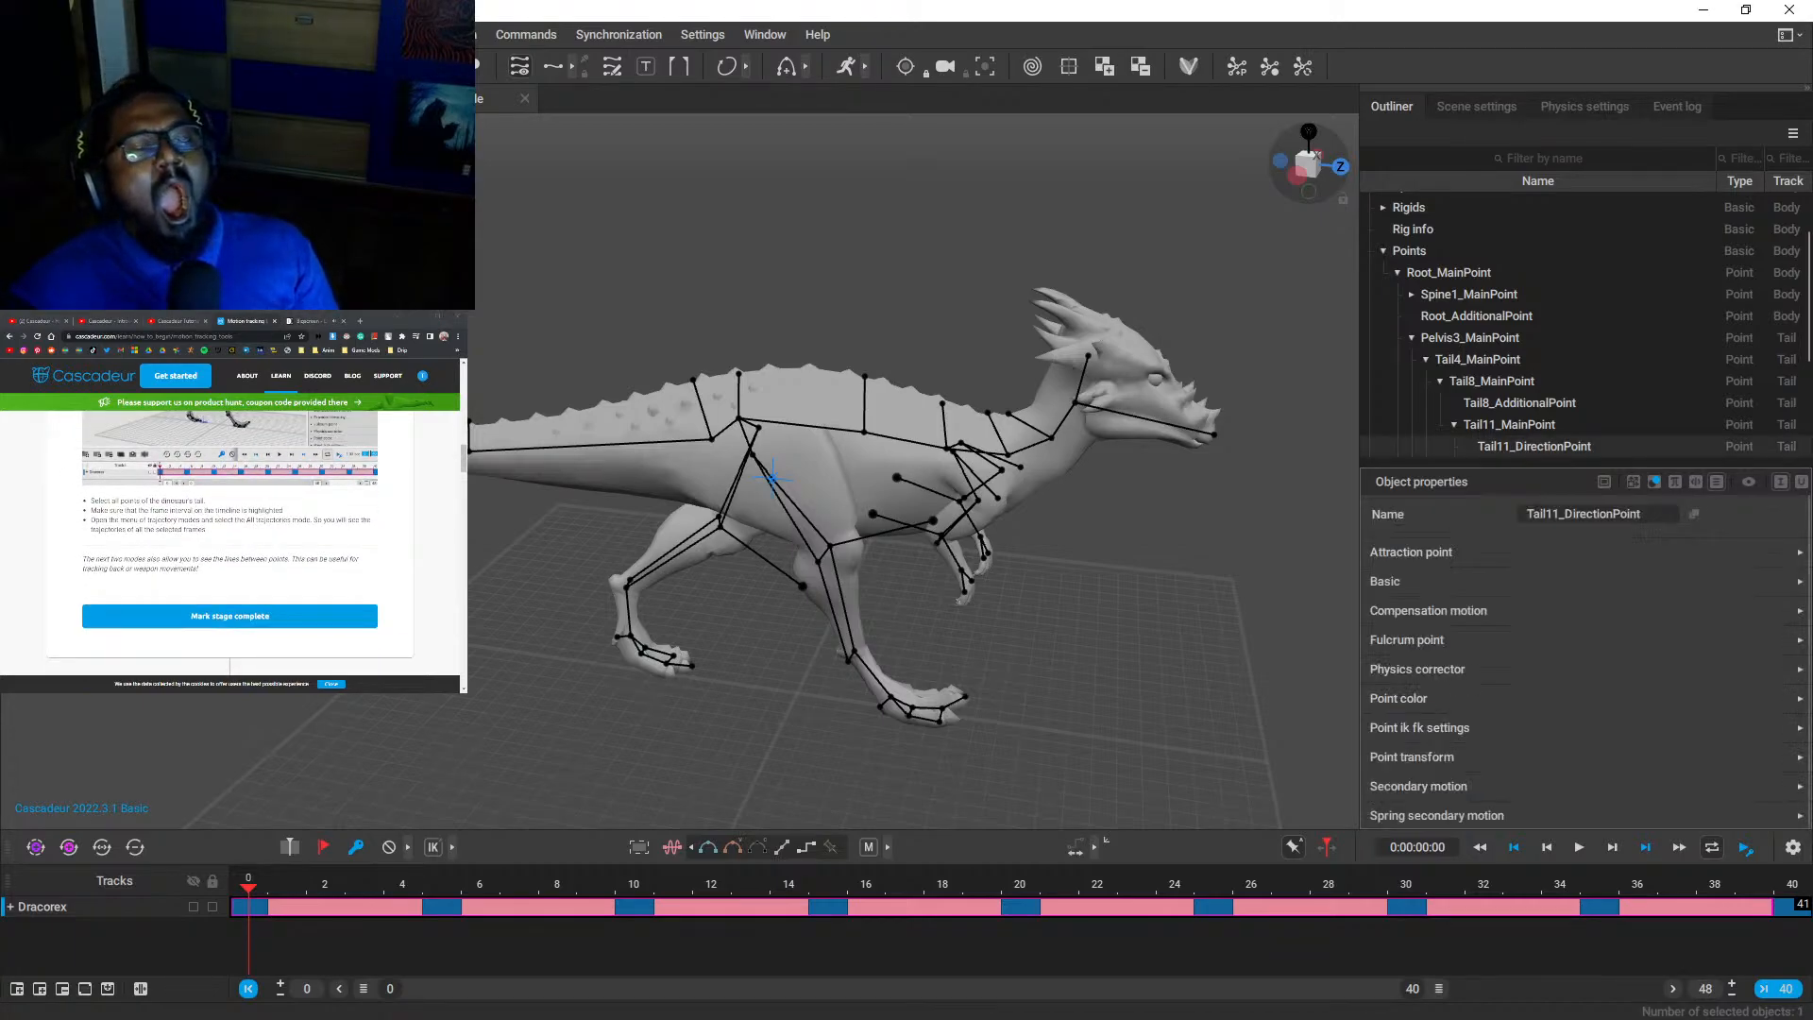
pyautogui.hotkey('ctrl', 'Tab')
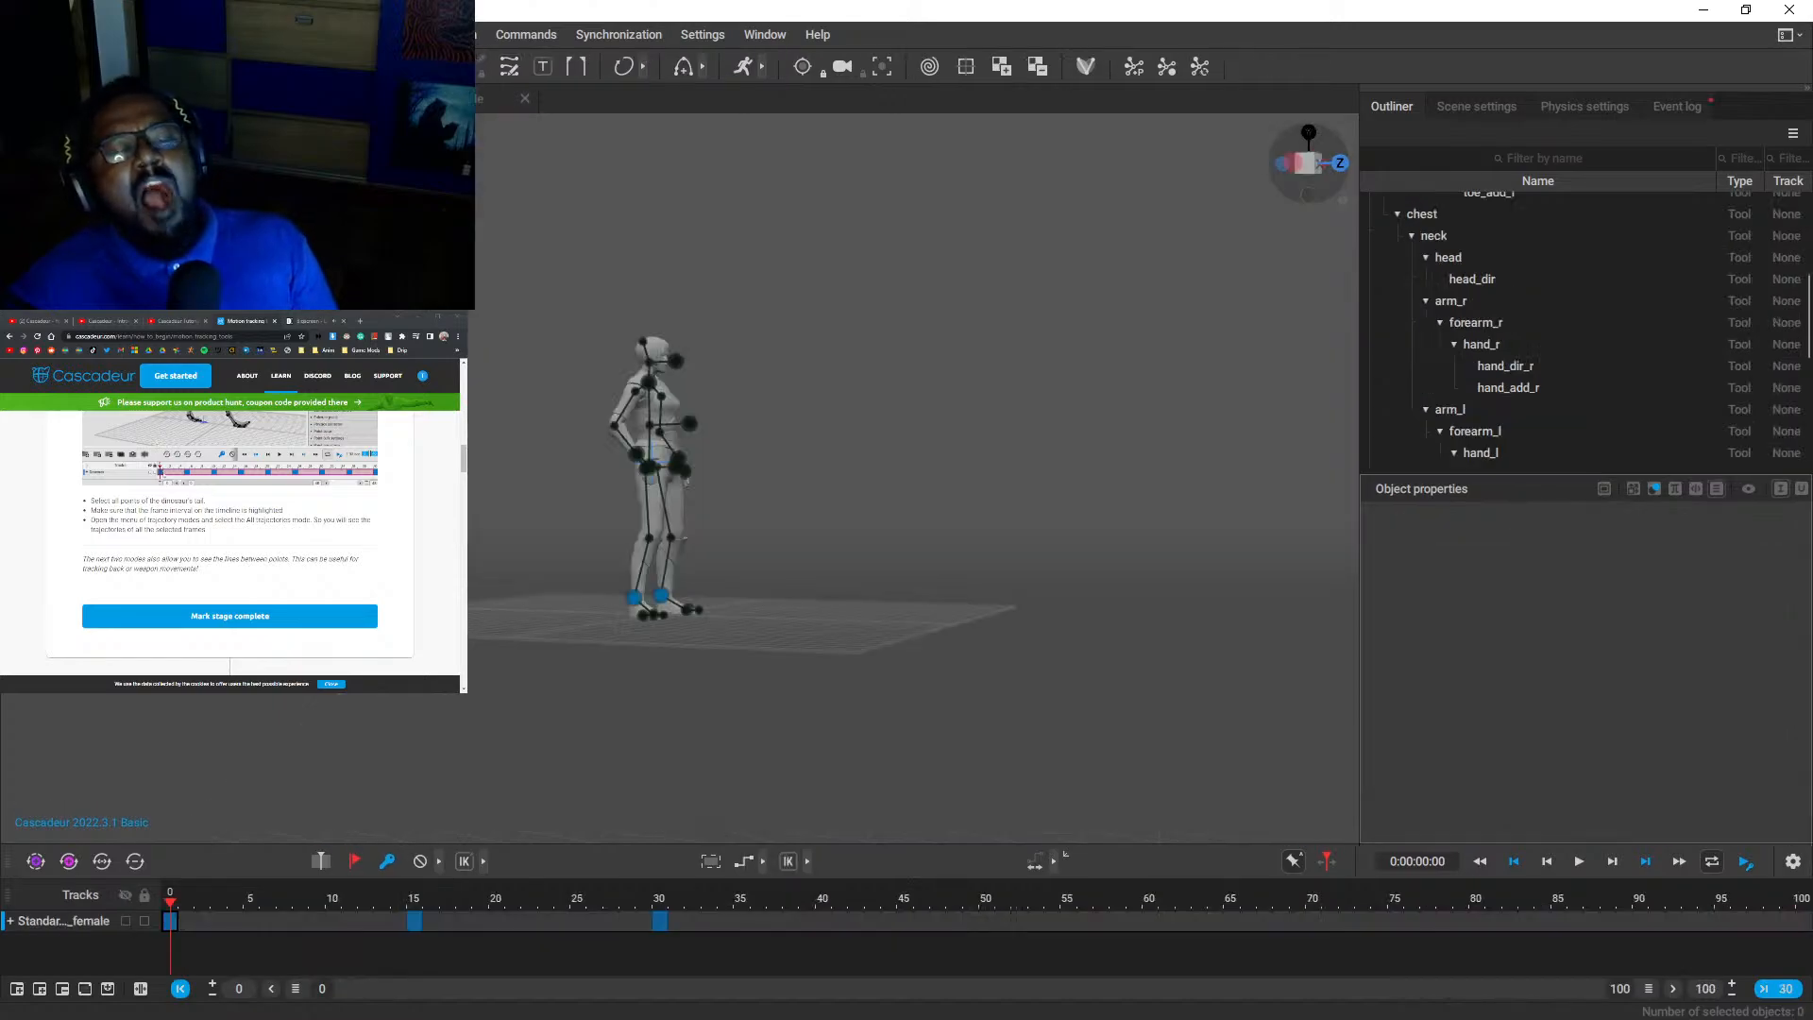
pyautogui.hotkey('ctrl', 'Tab')
# - Reread the lesson section on trajectories of several objects, checking the livestream page in between
pyautogui.scroll(5, 229, 543)
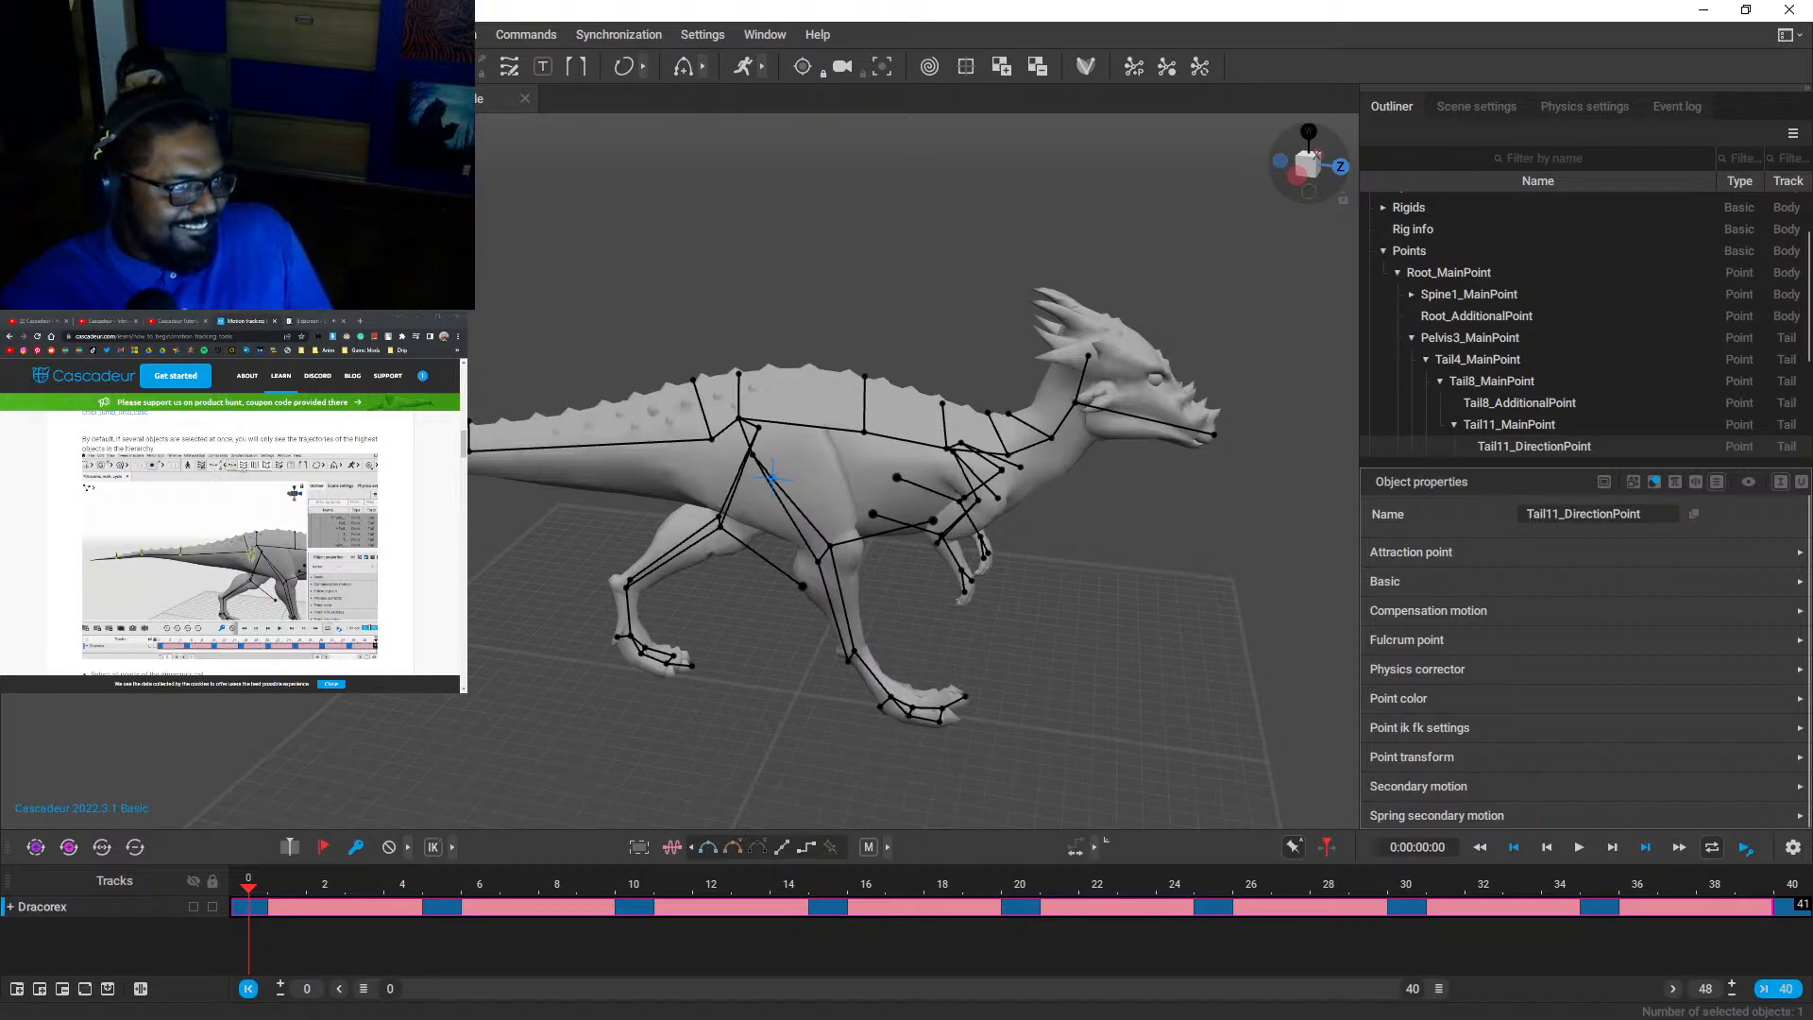
pyautogui.scroll(-2, 230, 538)
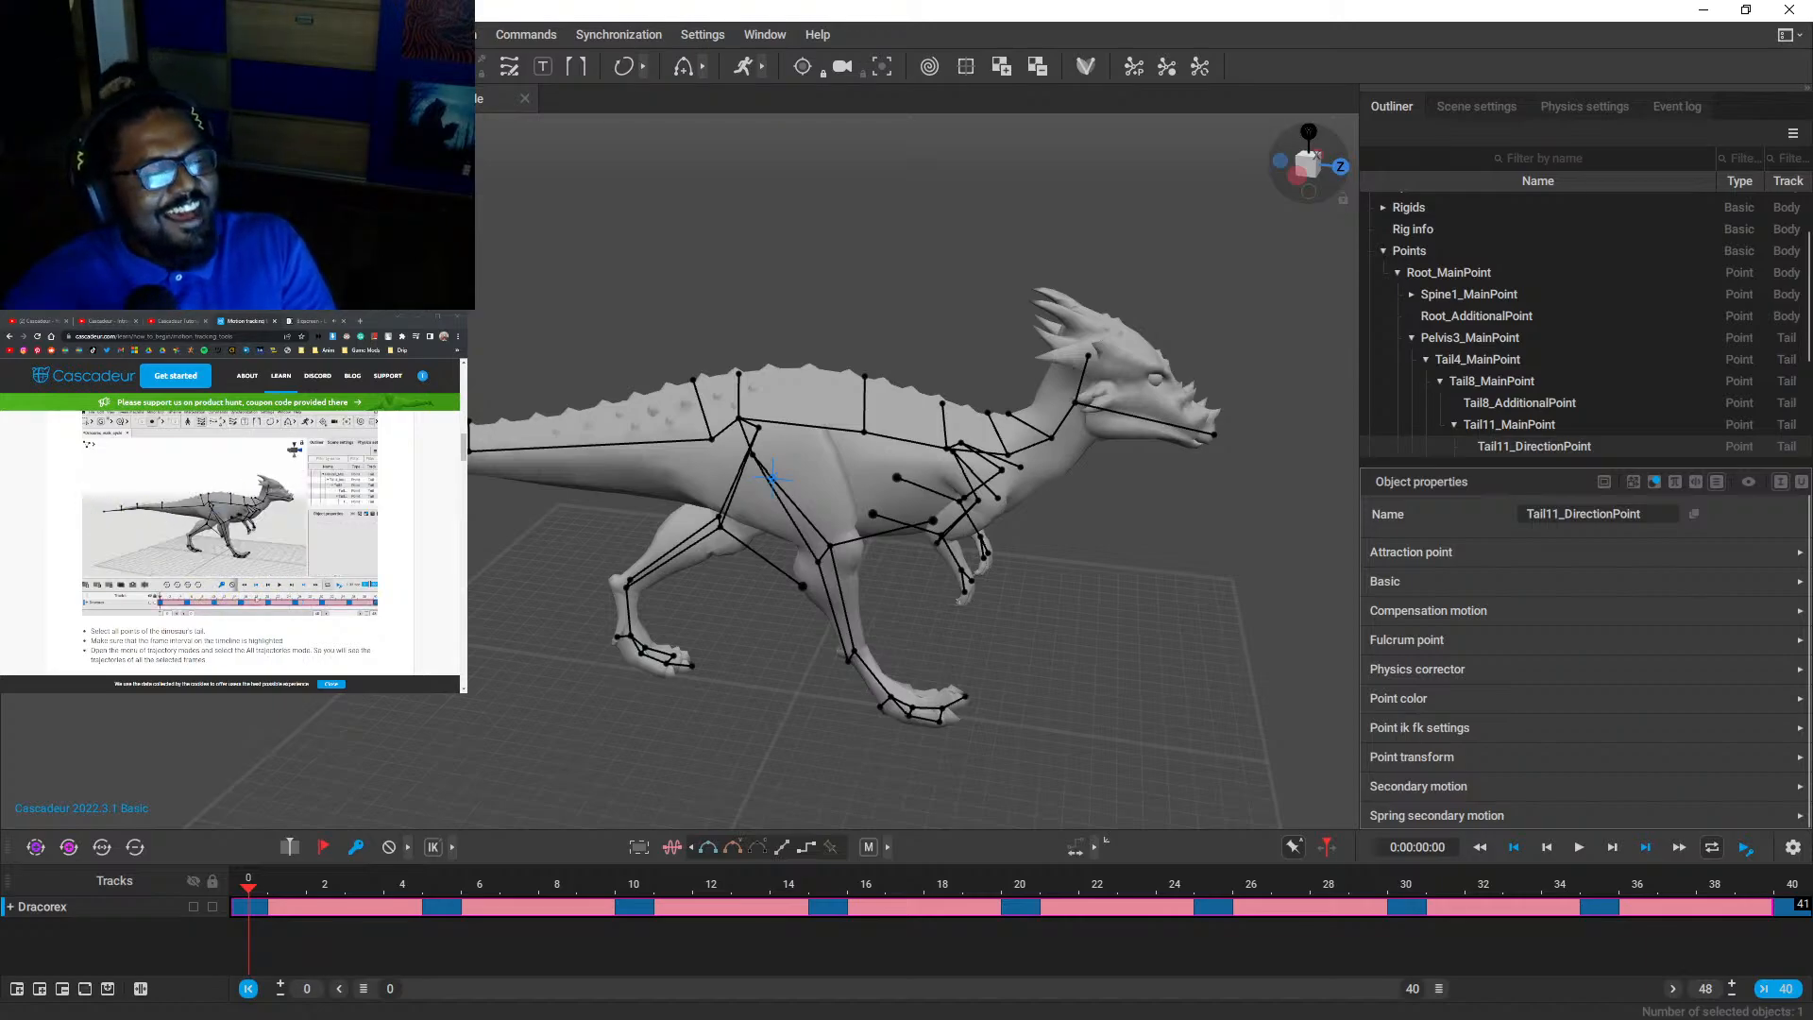
pyautogui.click(312, 321)
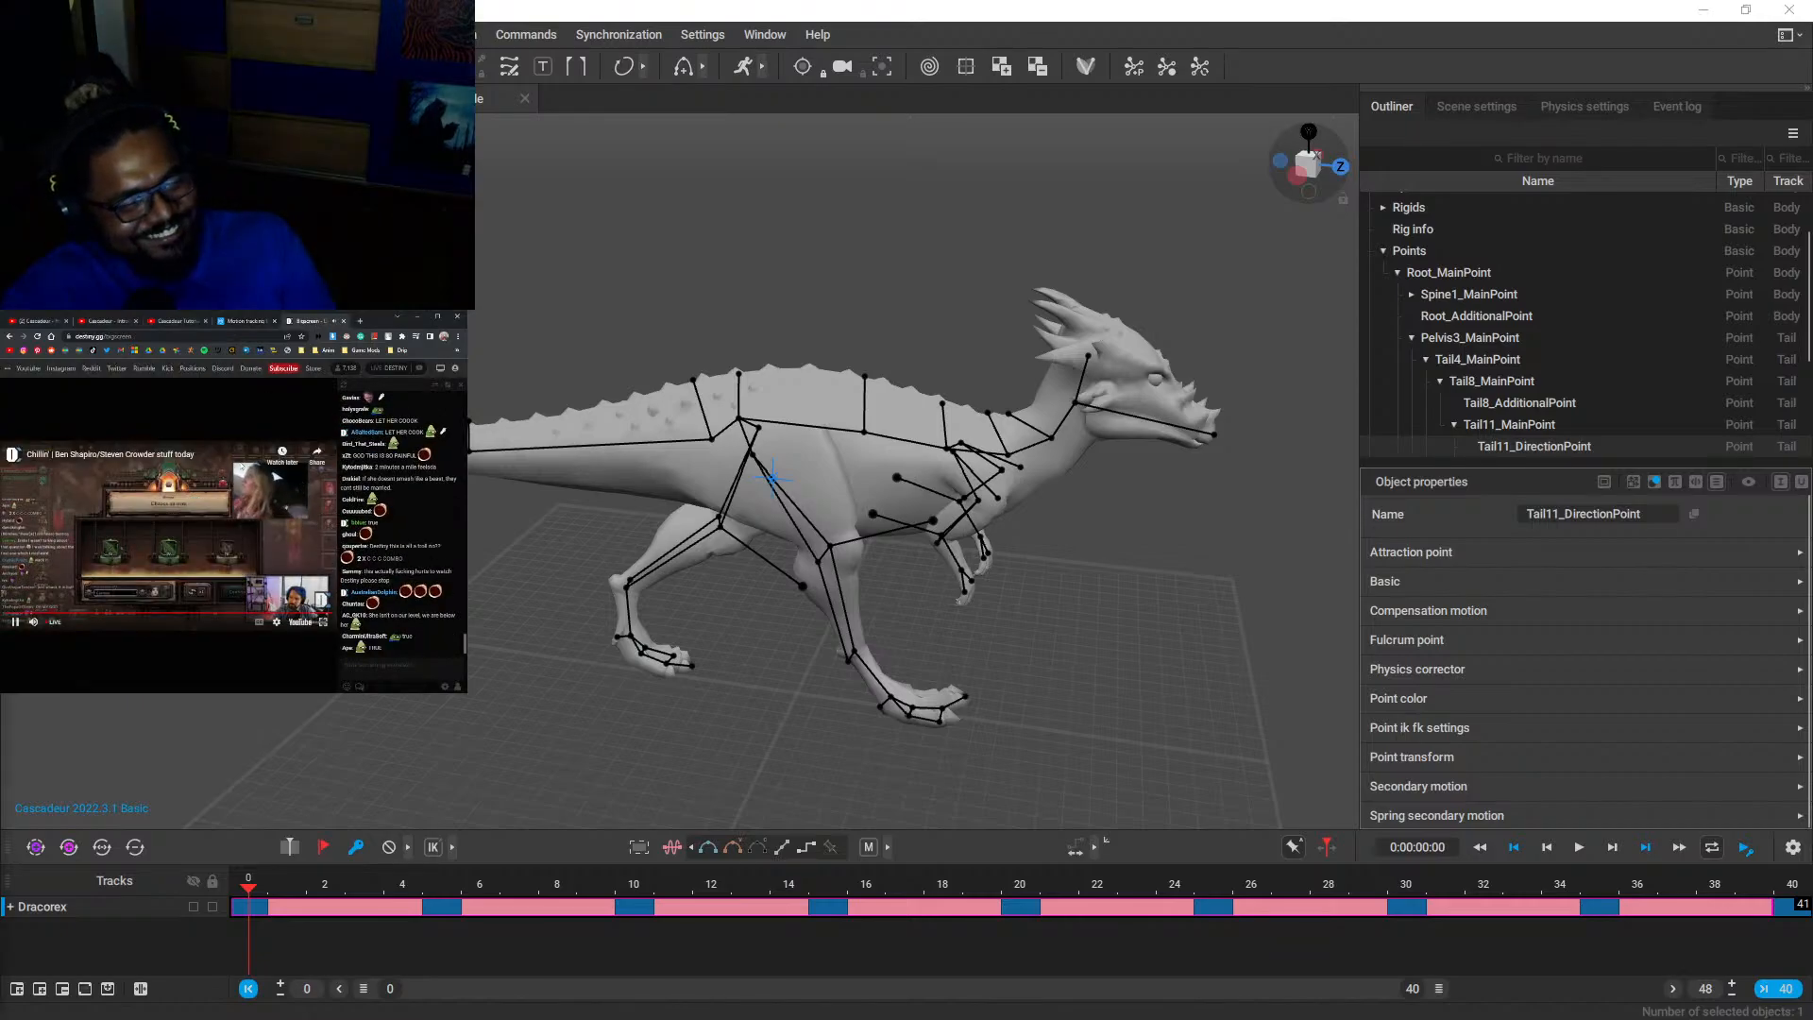
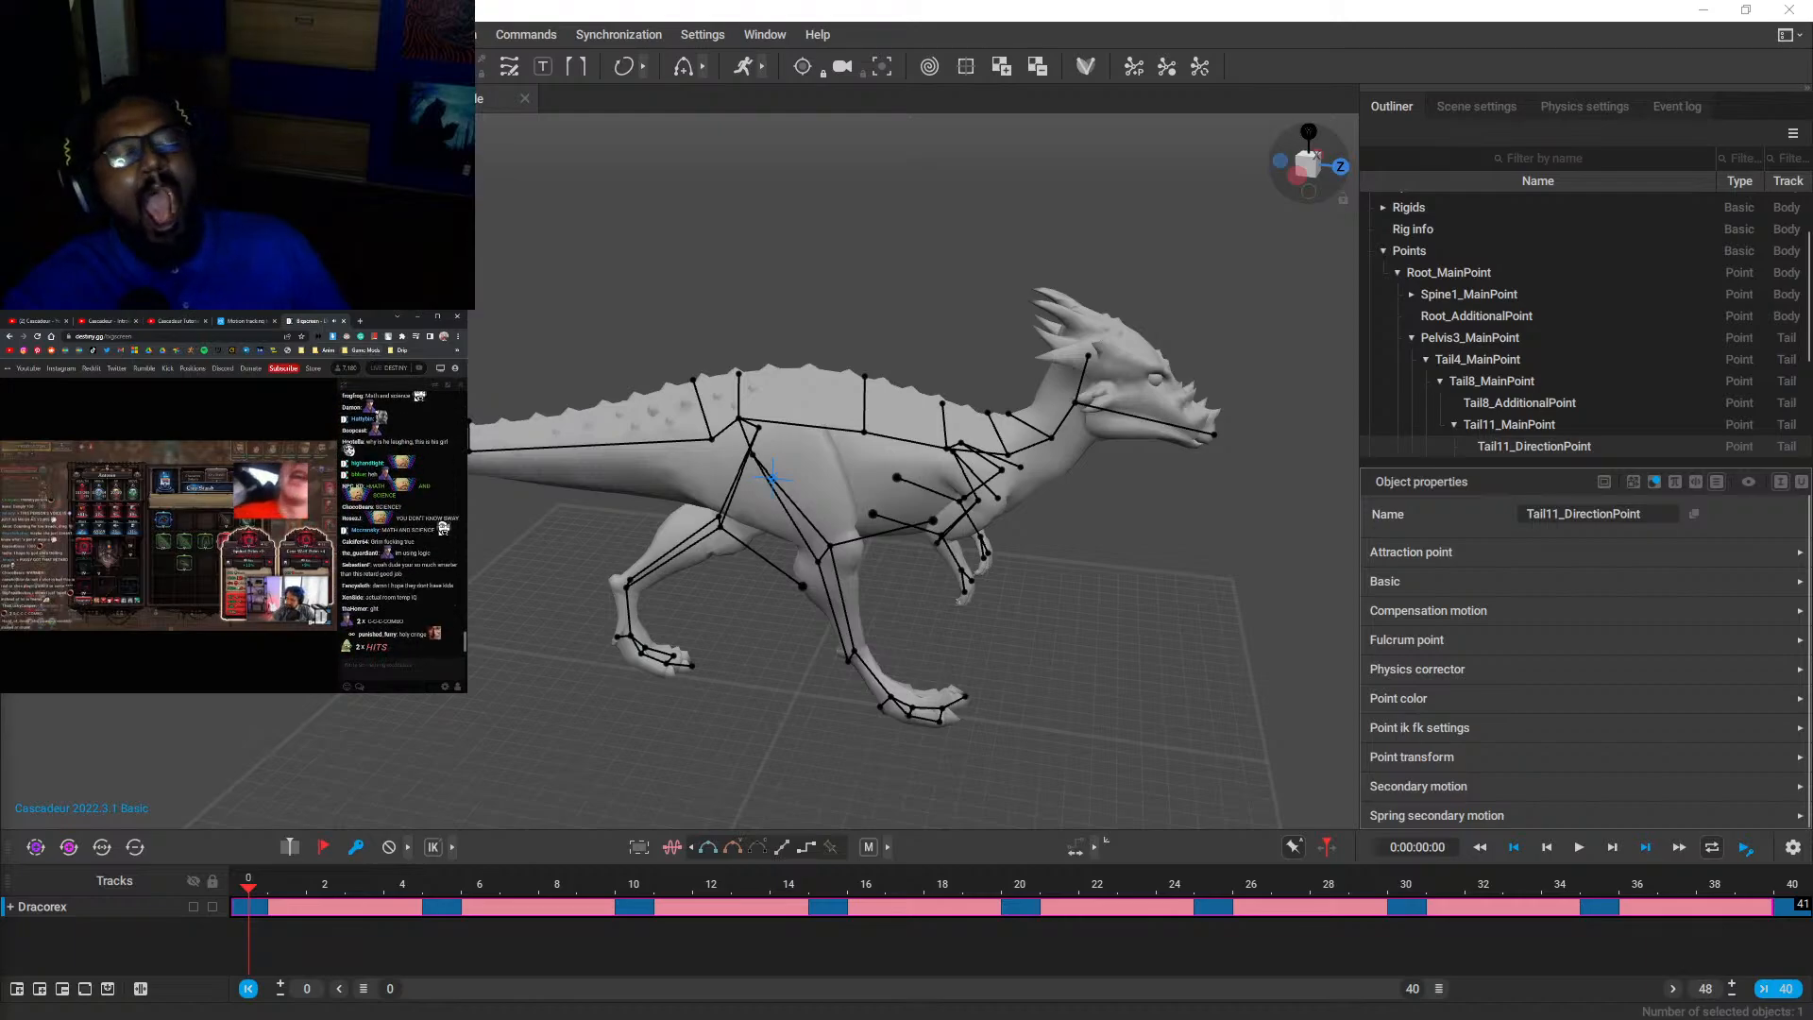
pyautogui.click(223, 322)
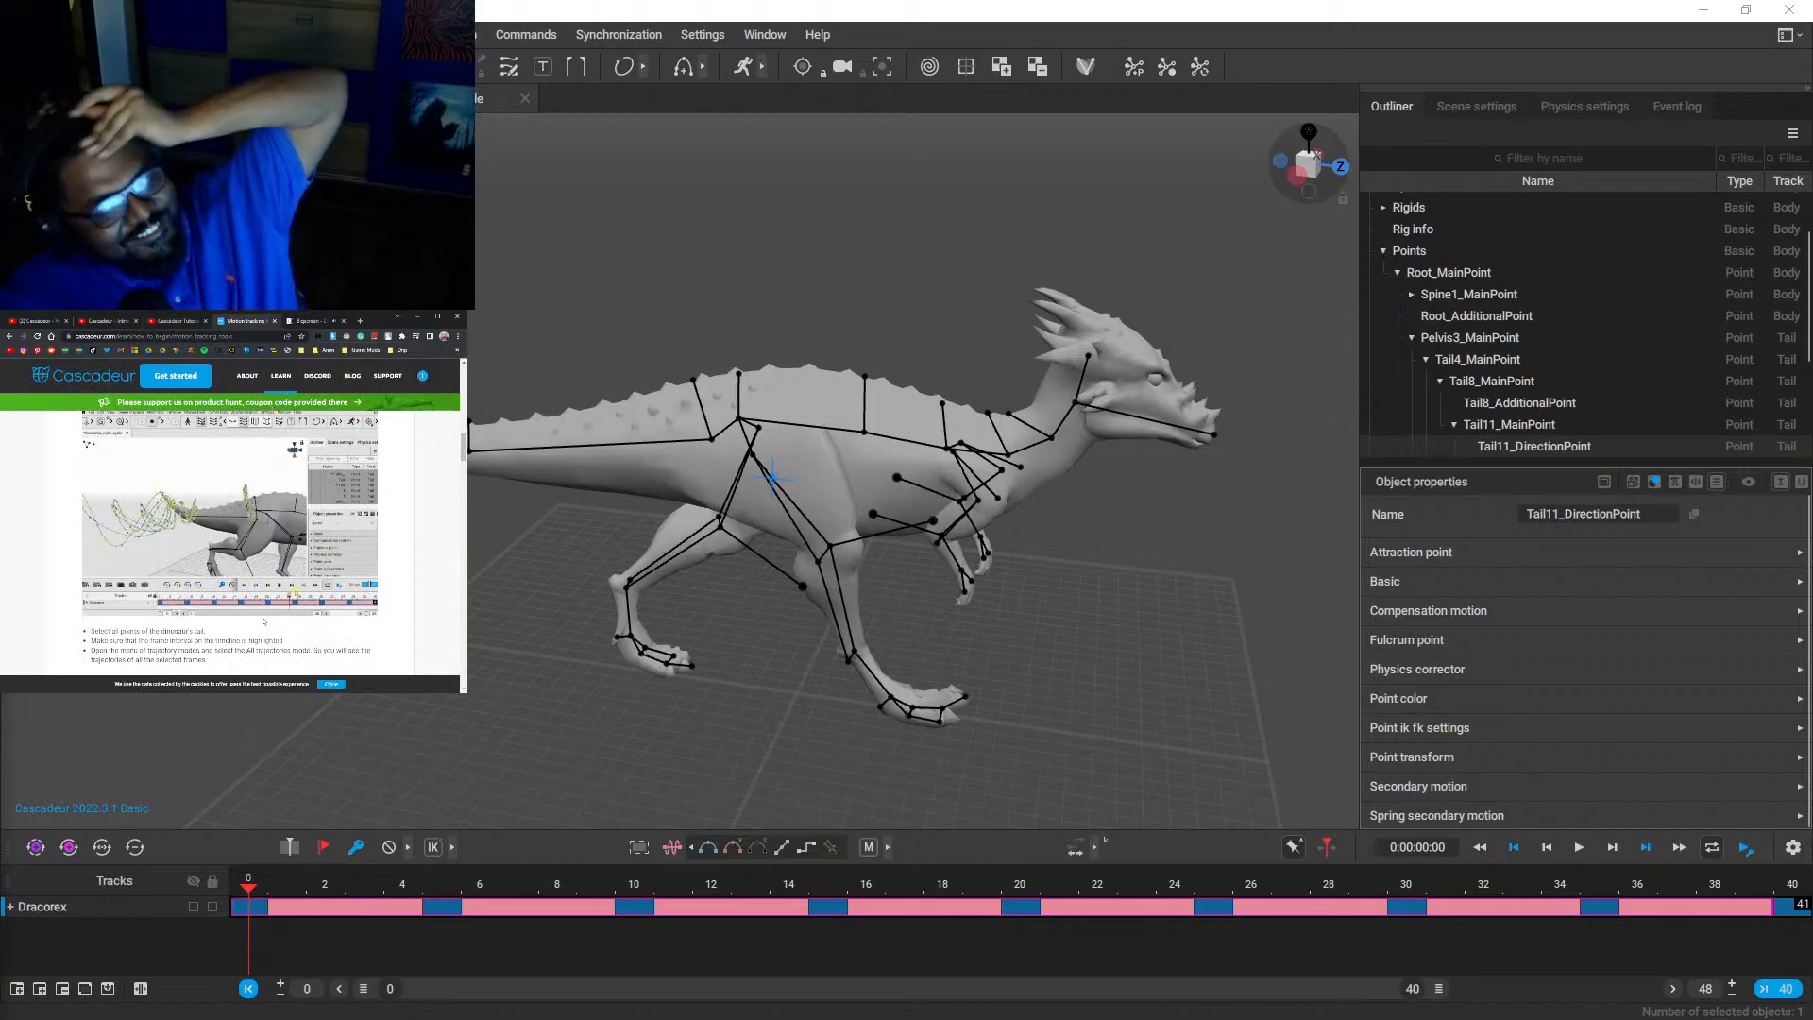
pyautogui.scroll(-2, 252, 576)
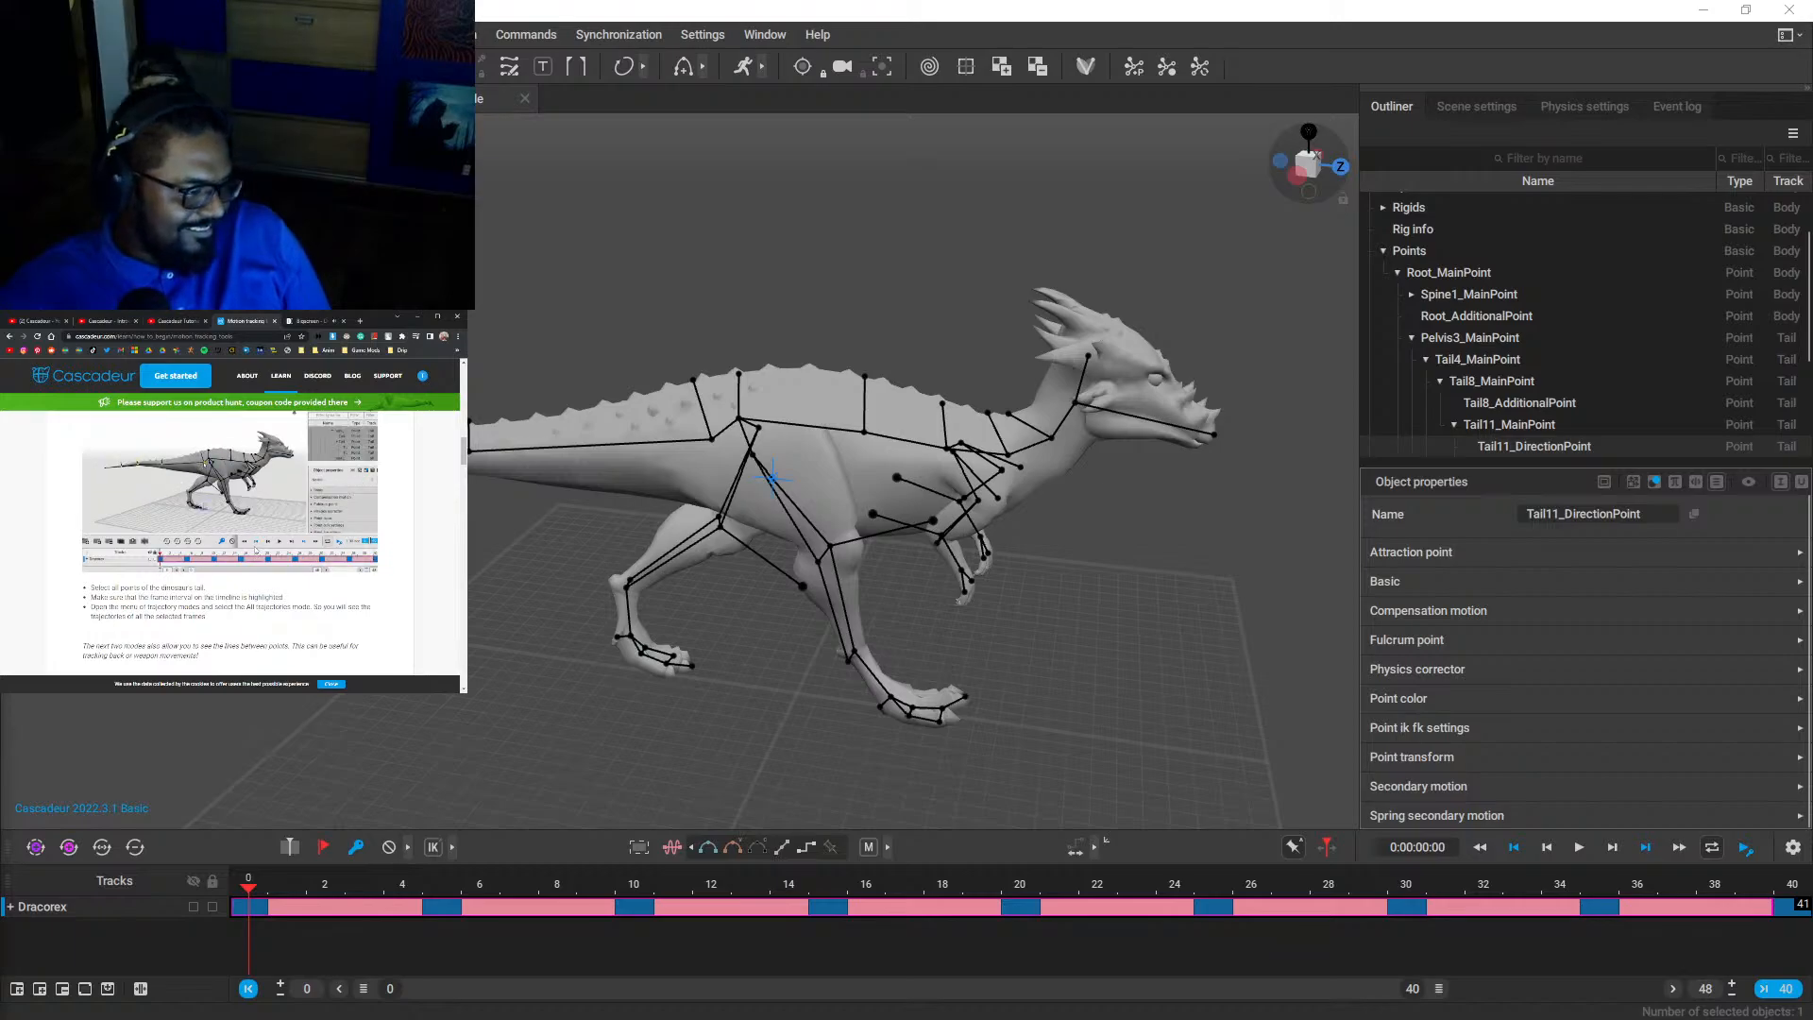
pyautogui.scroll(-3, 254, 547)
pyautogui.scroll(5, 254, 548)
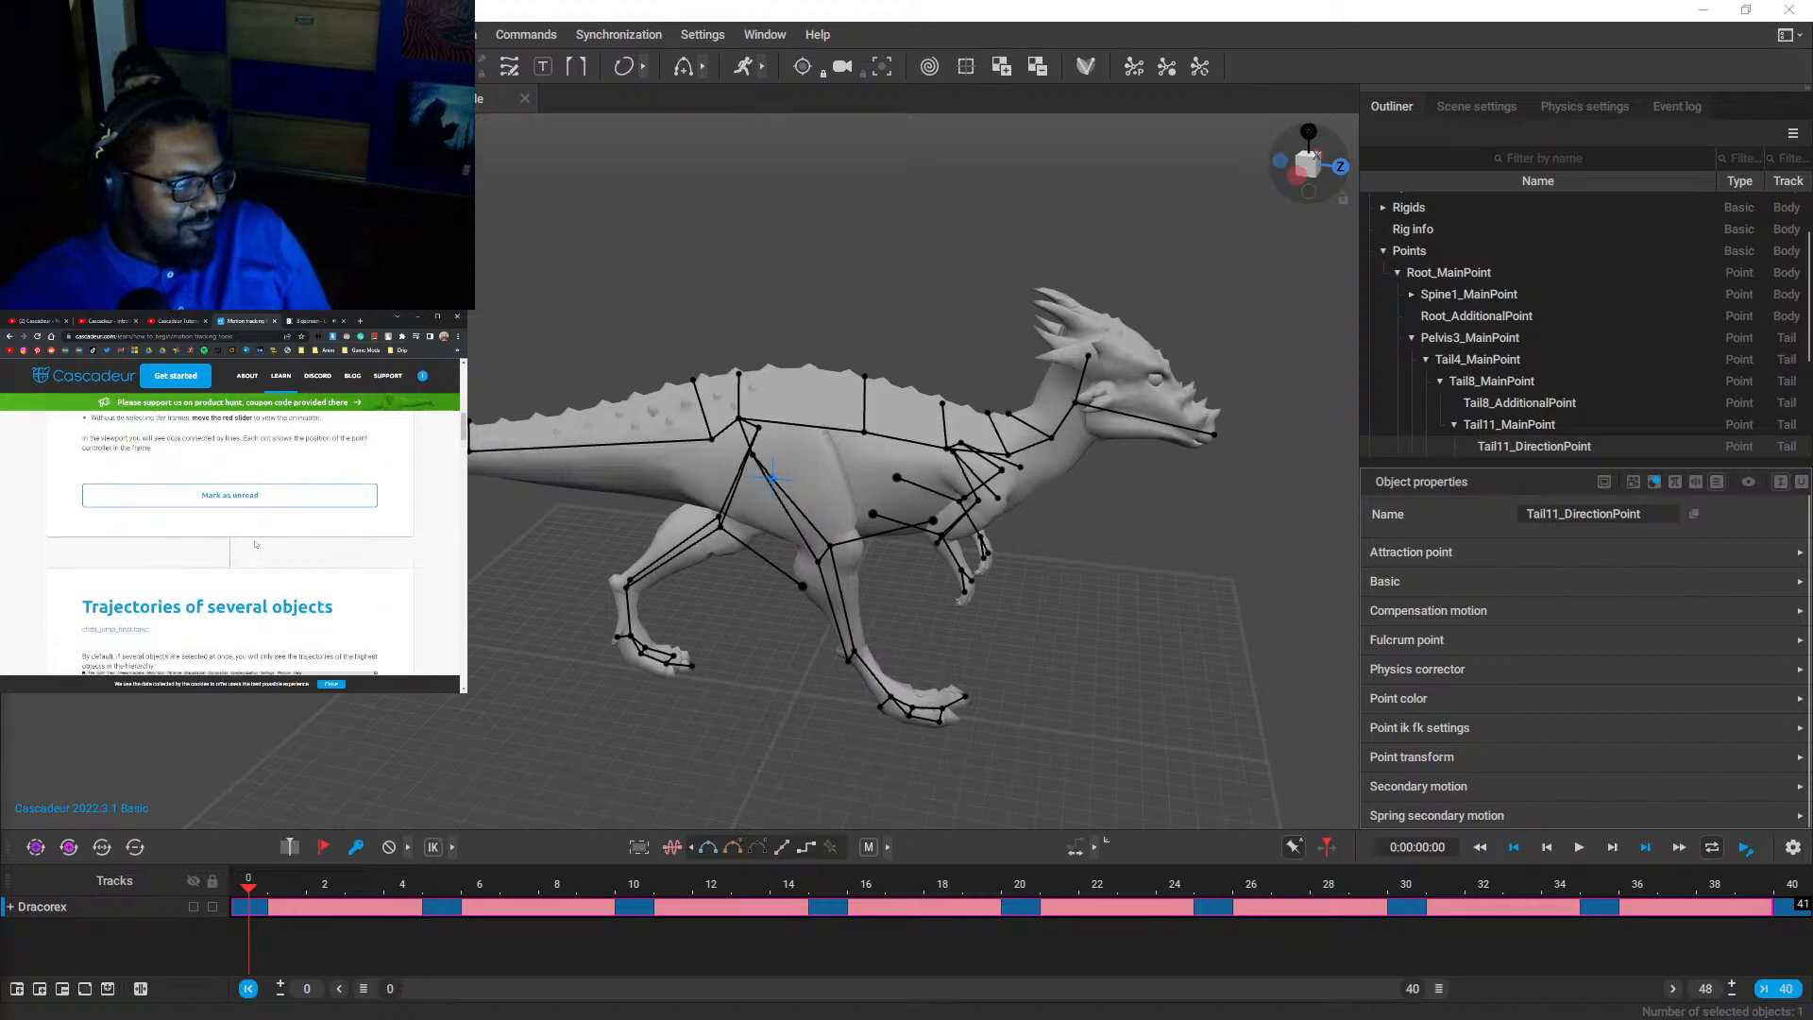
pyautogui.scroll(-2, 255, 548)
pyautogui.scroll(2, 255, 541)
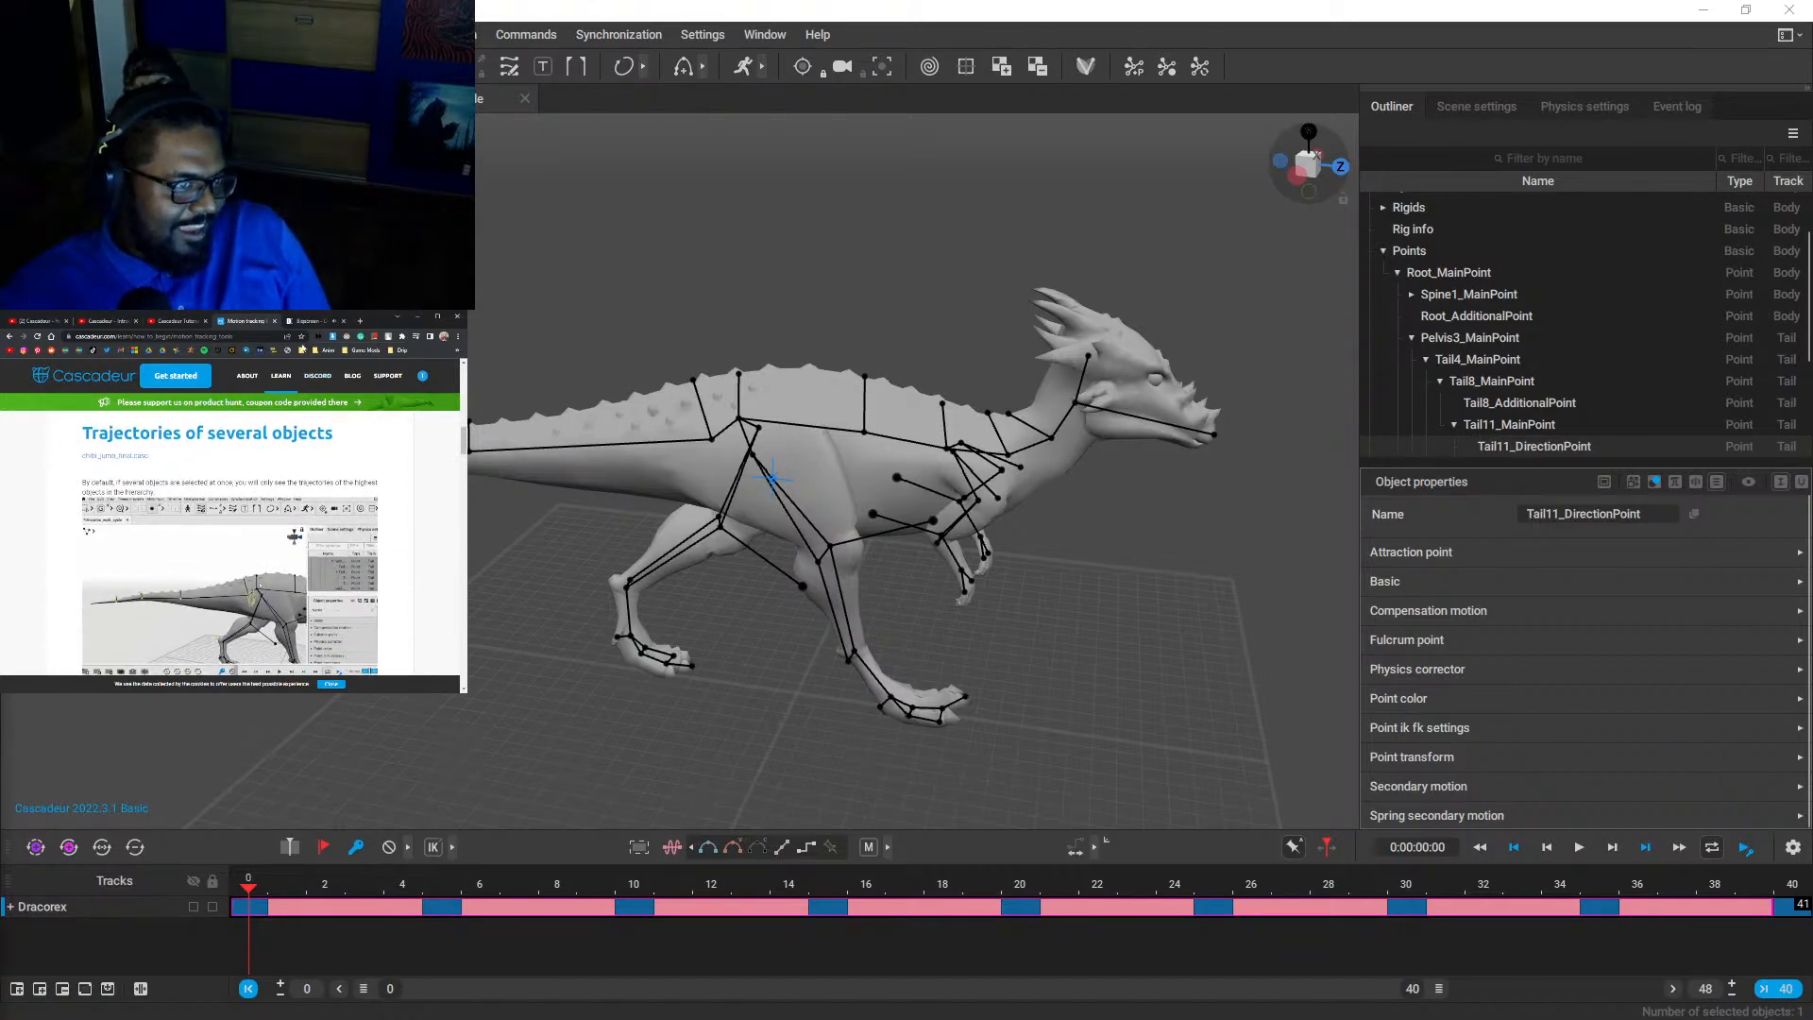
# - Glance at the livestream page and go back to the lesson's instructions for showing all tail point trajectories
pyautogui.click(306, 322)
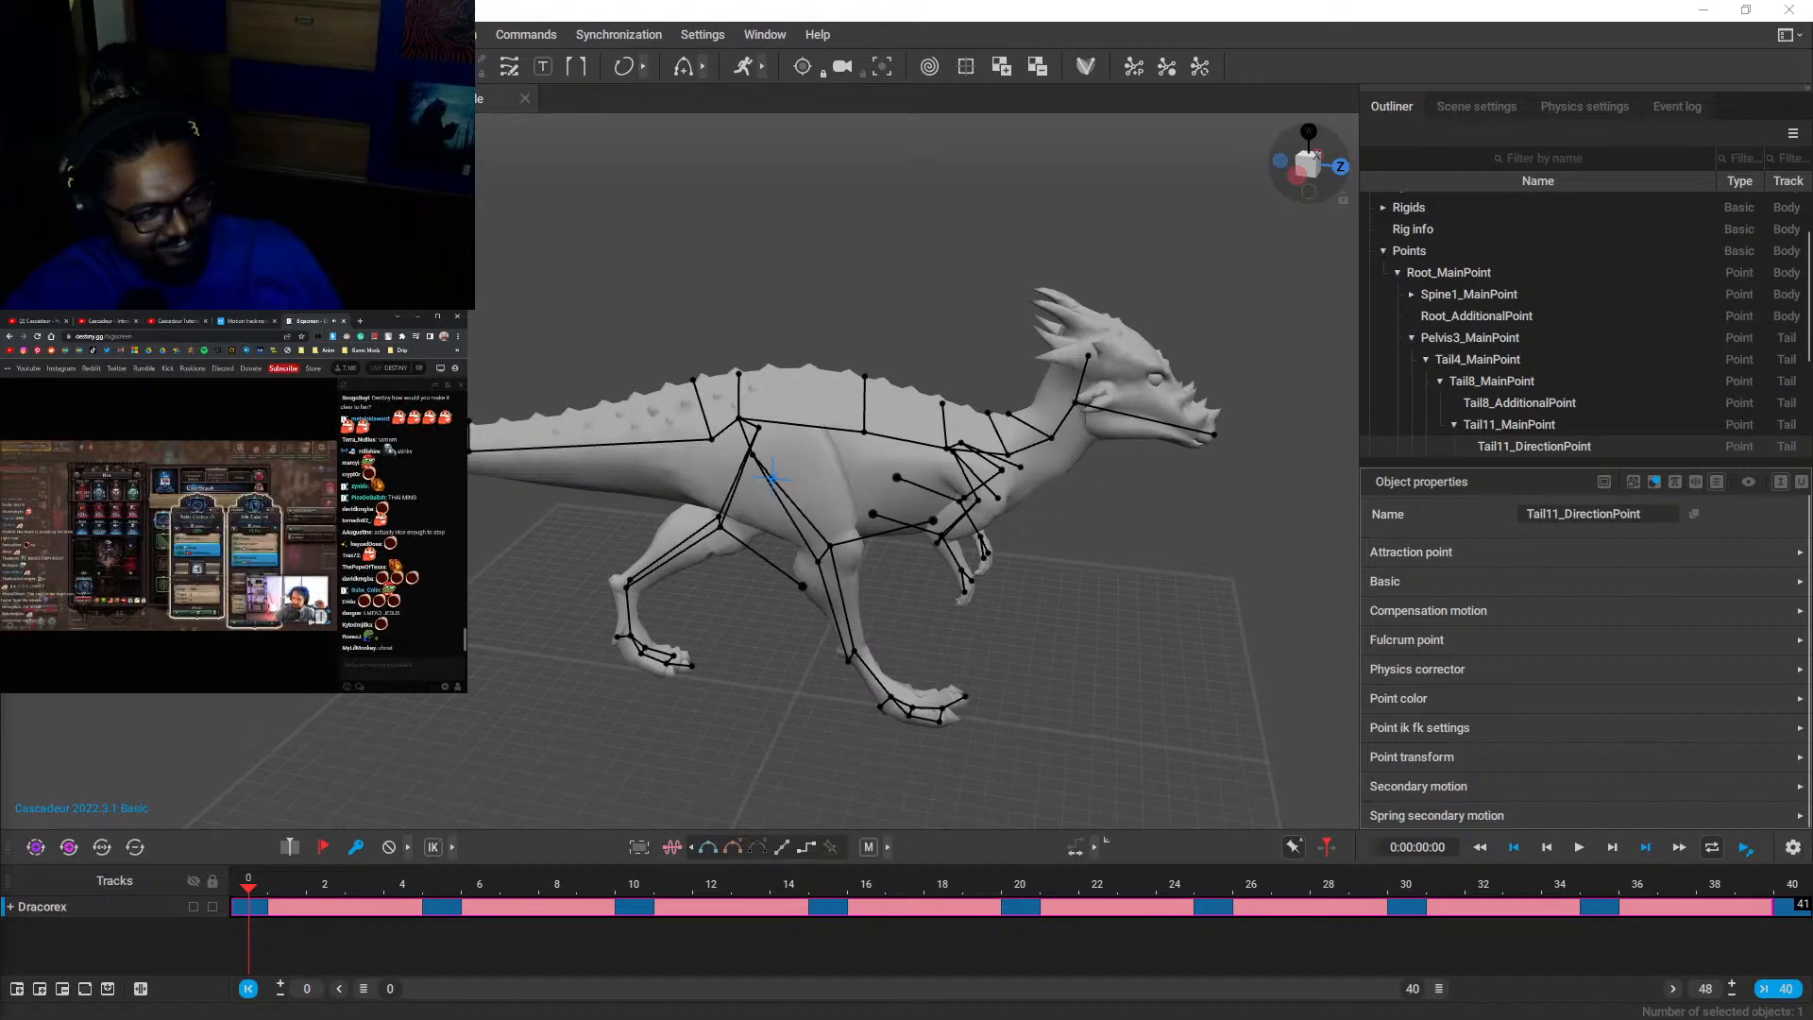
pyautogui.hotkey('ctrl', 'shift', 'Tab')
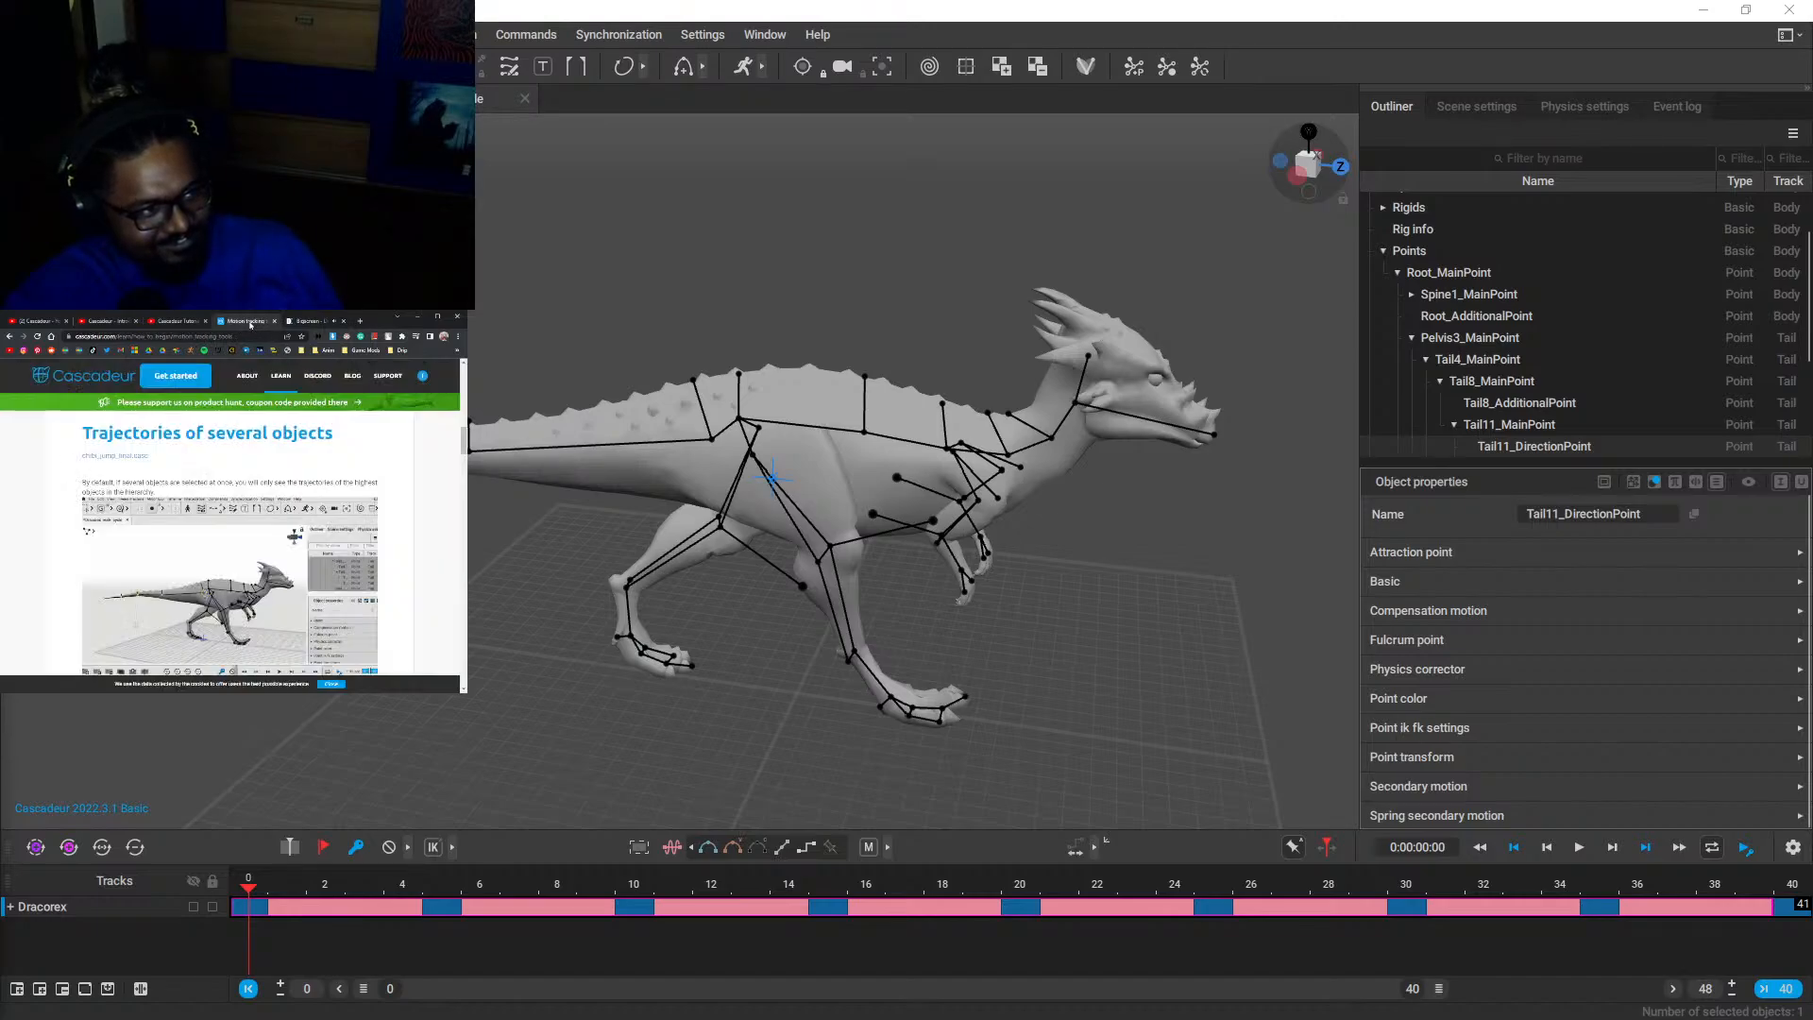
pyautogui.scroll(-5, 185, 546)
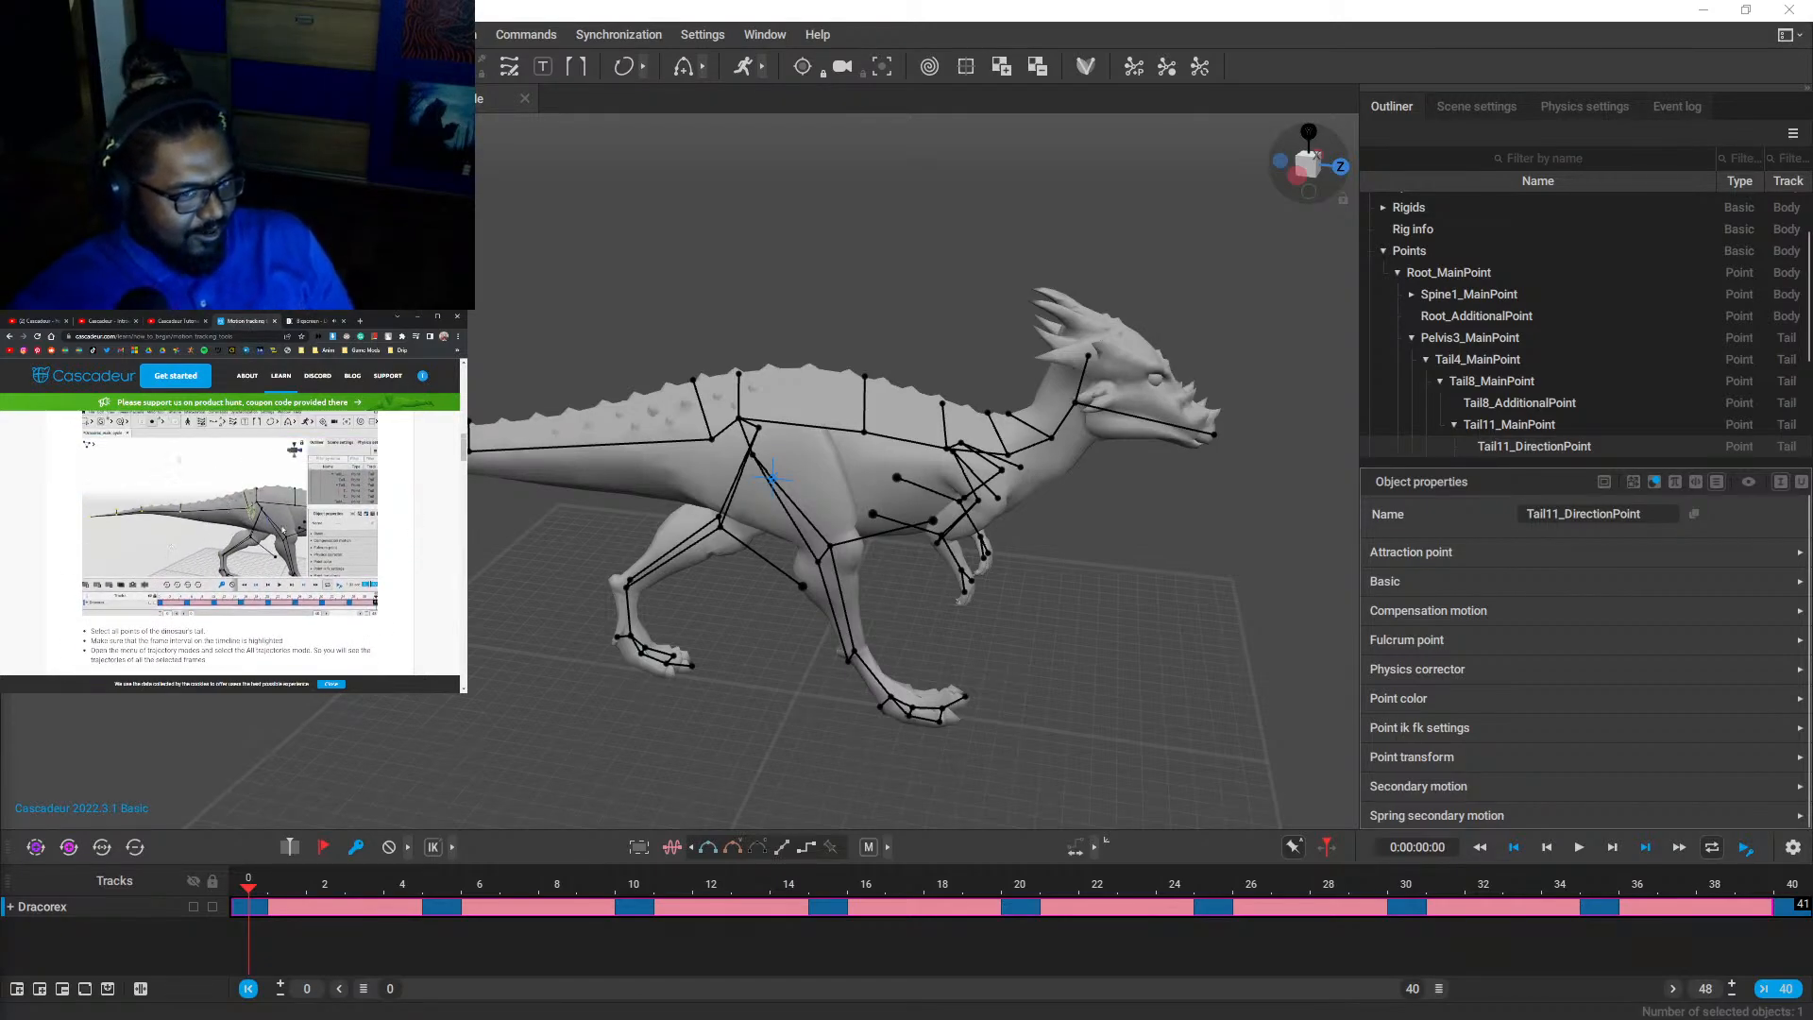
# - Select the points of the Dracorex's tail together and keep the playhead at frame 0
pyautogui.click(367, 699)
pyautogui.moveTo(366, 698); pyautogui.dragTo(533, 401)
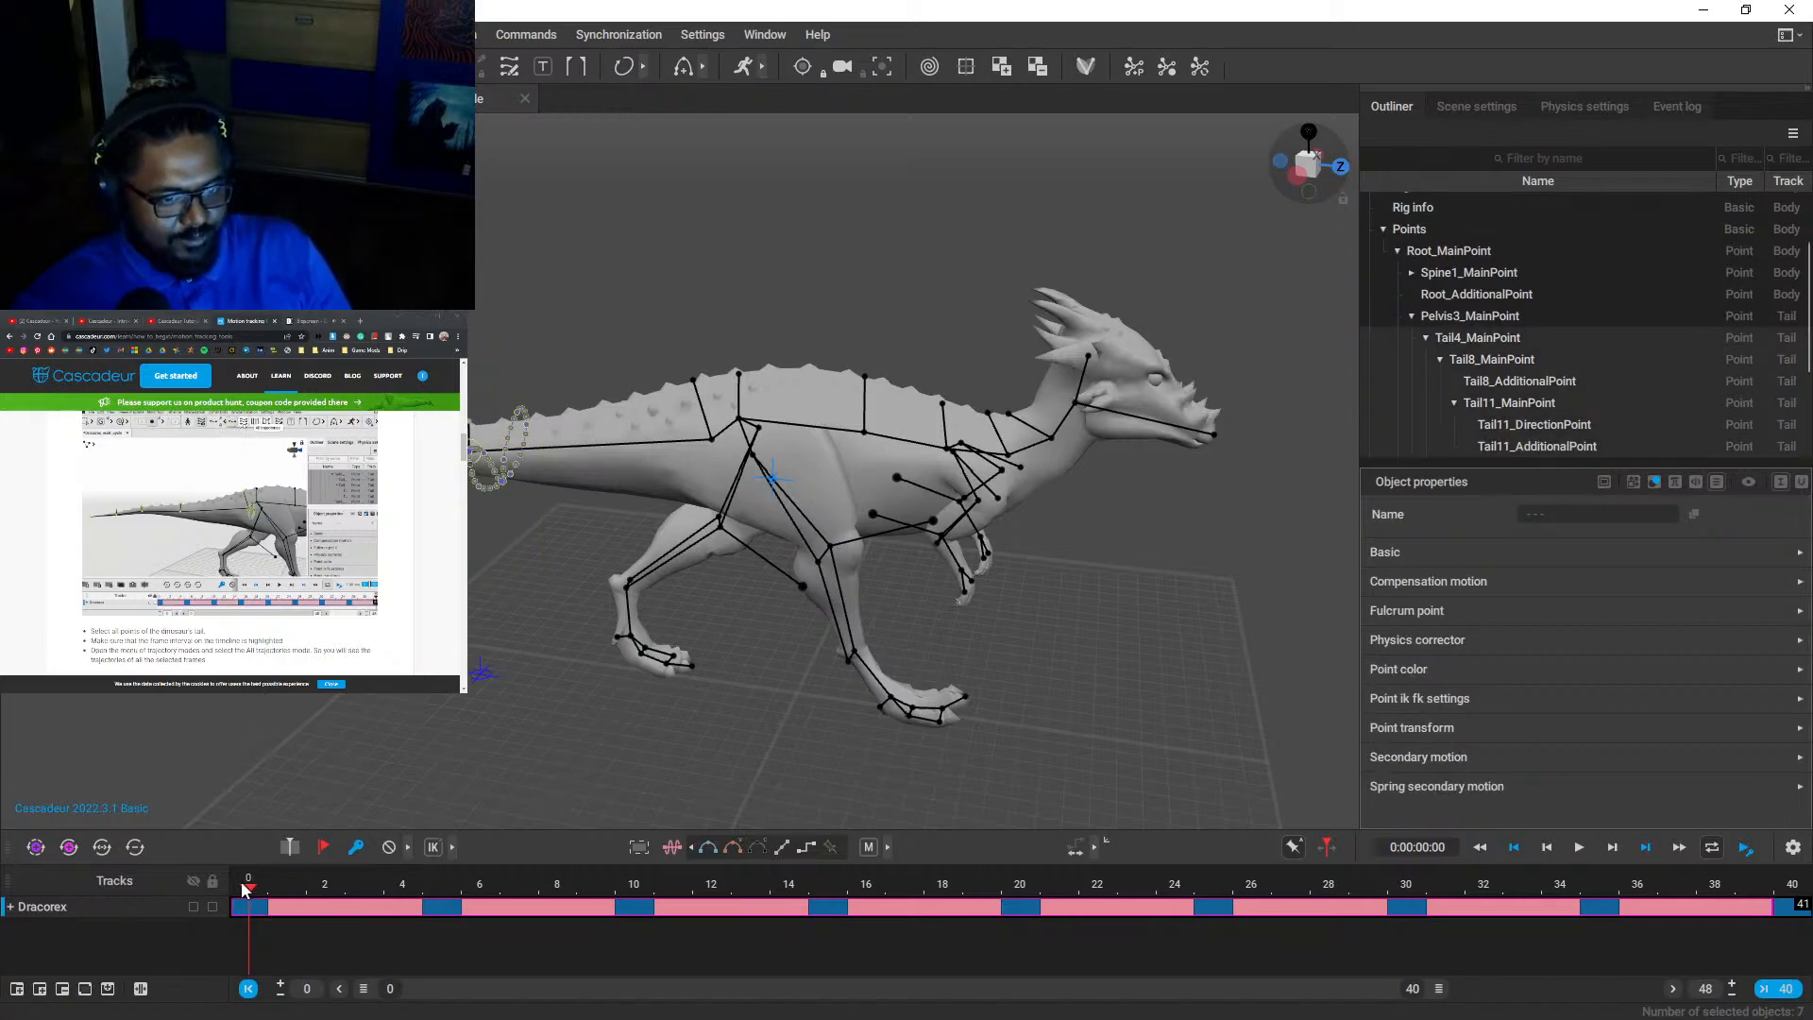
pyautogui.moveTo(240, 881); pyautogui.dragTo(193, 880)
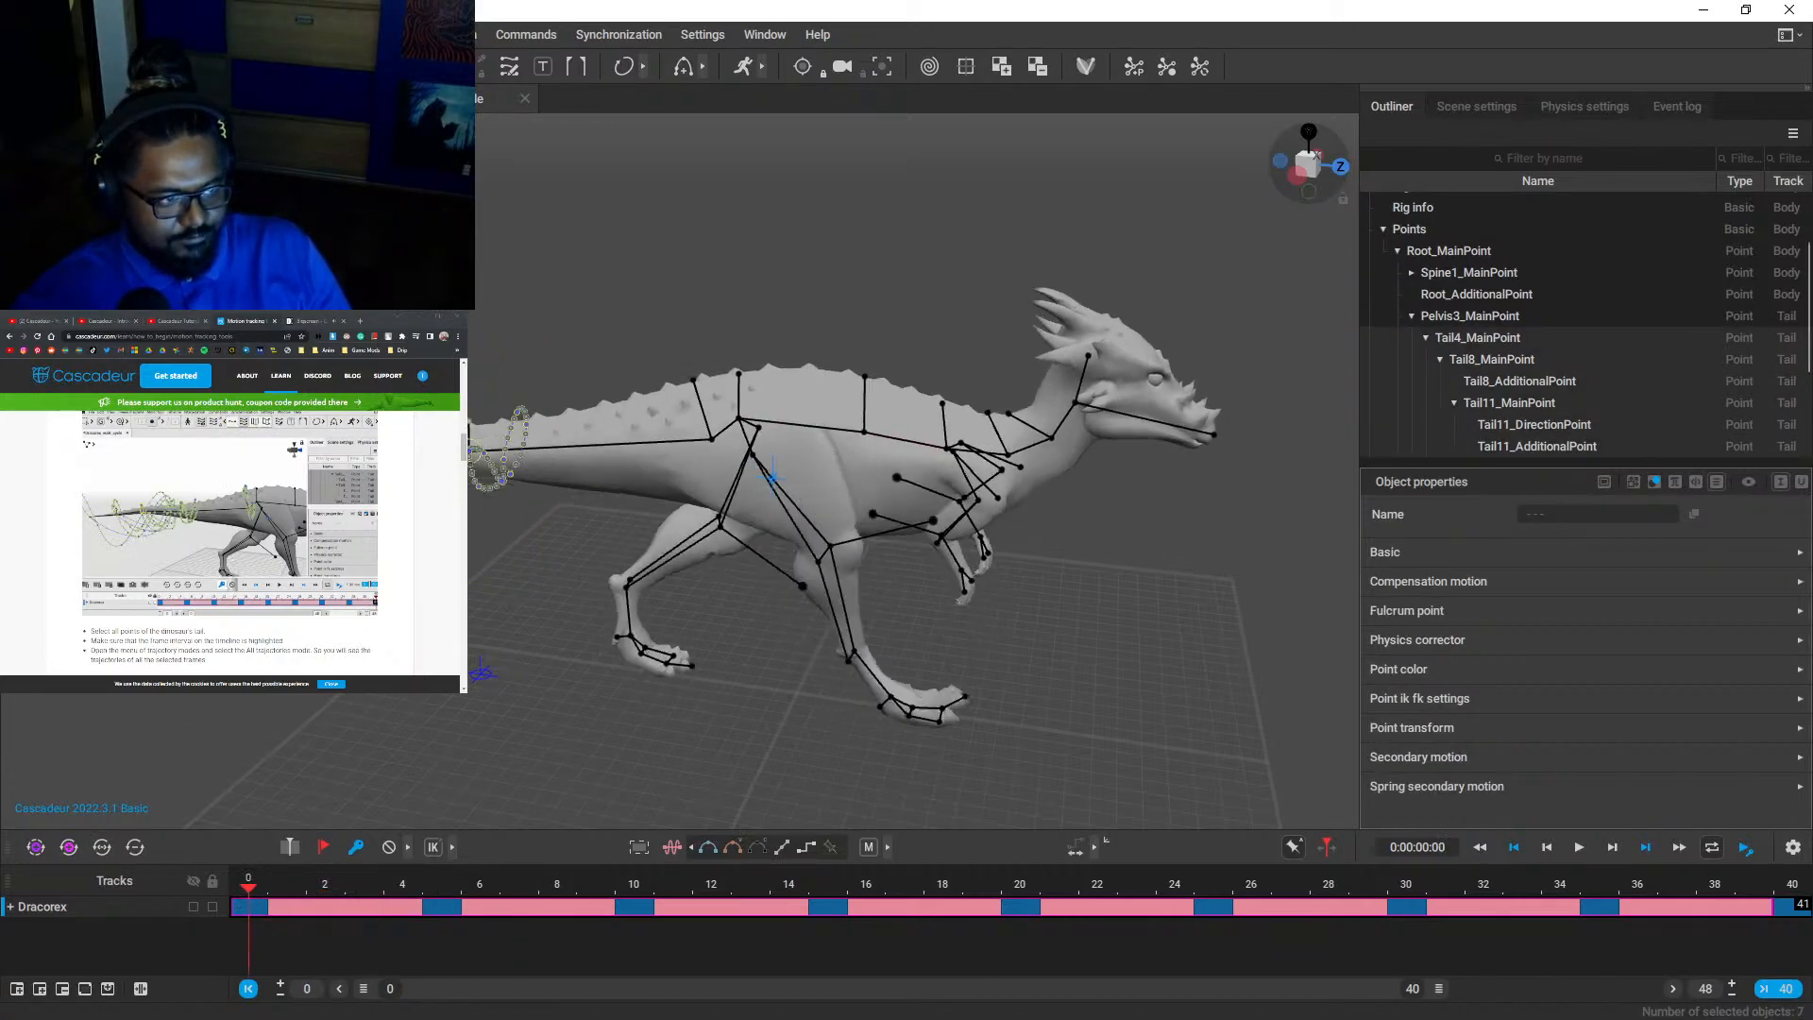
# - Examine the trajectory of the left hind foot's main point, moving the playhead from frame 0 to frame 5
pyautogui.moveTo(57, 604); pyautogui.dragTo(416, 378)
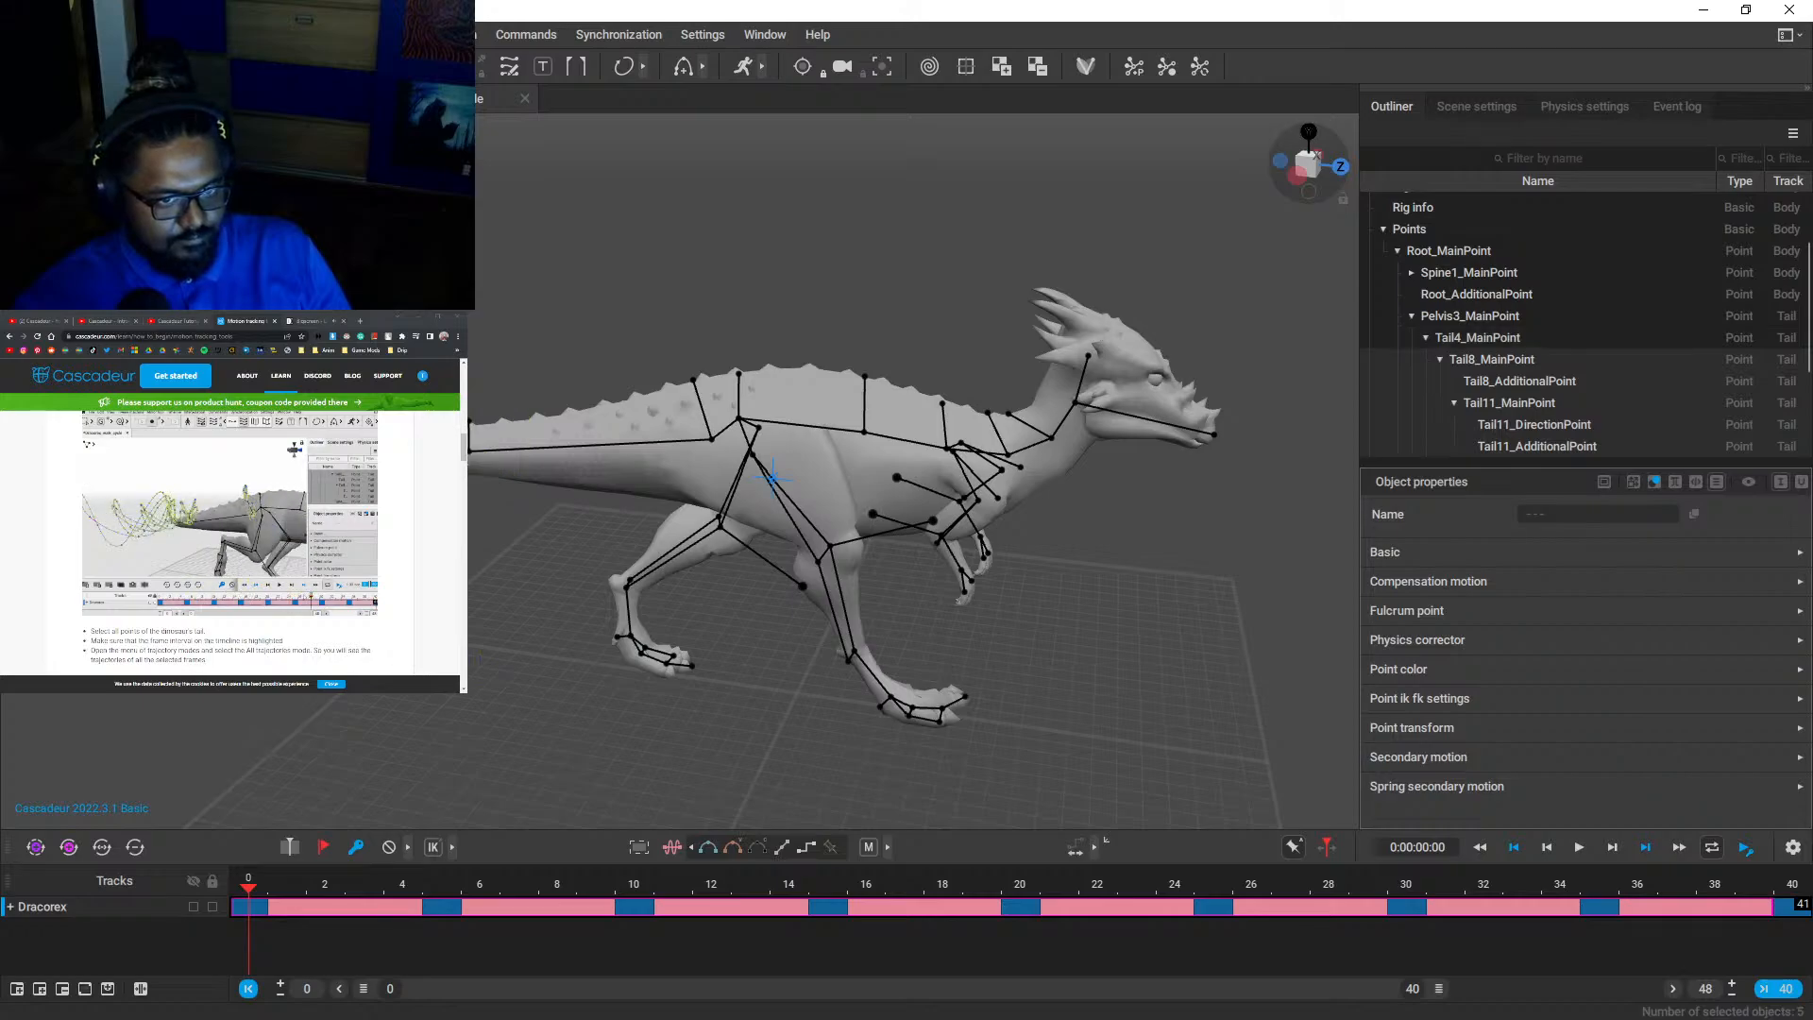
pyautogui.click(628, 587)
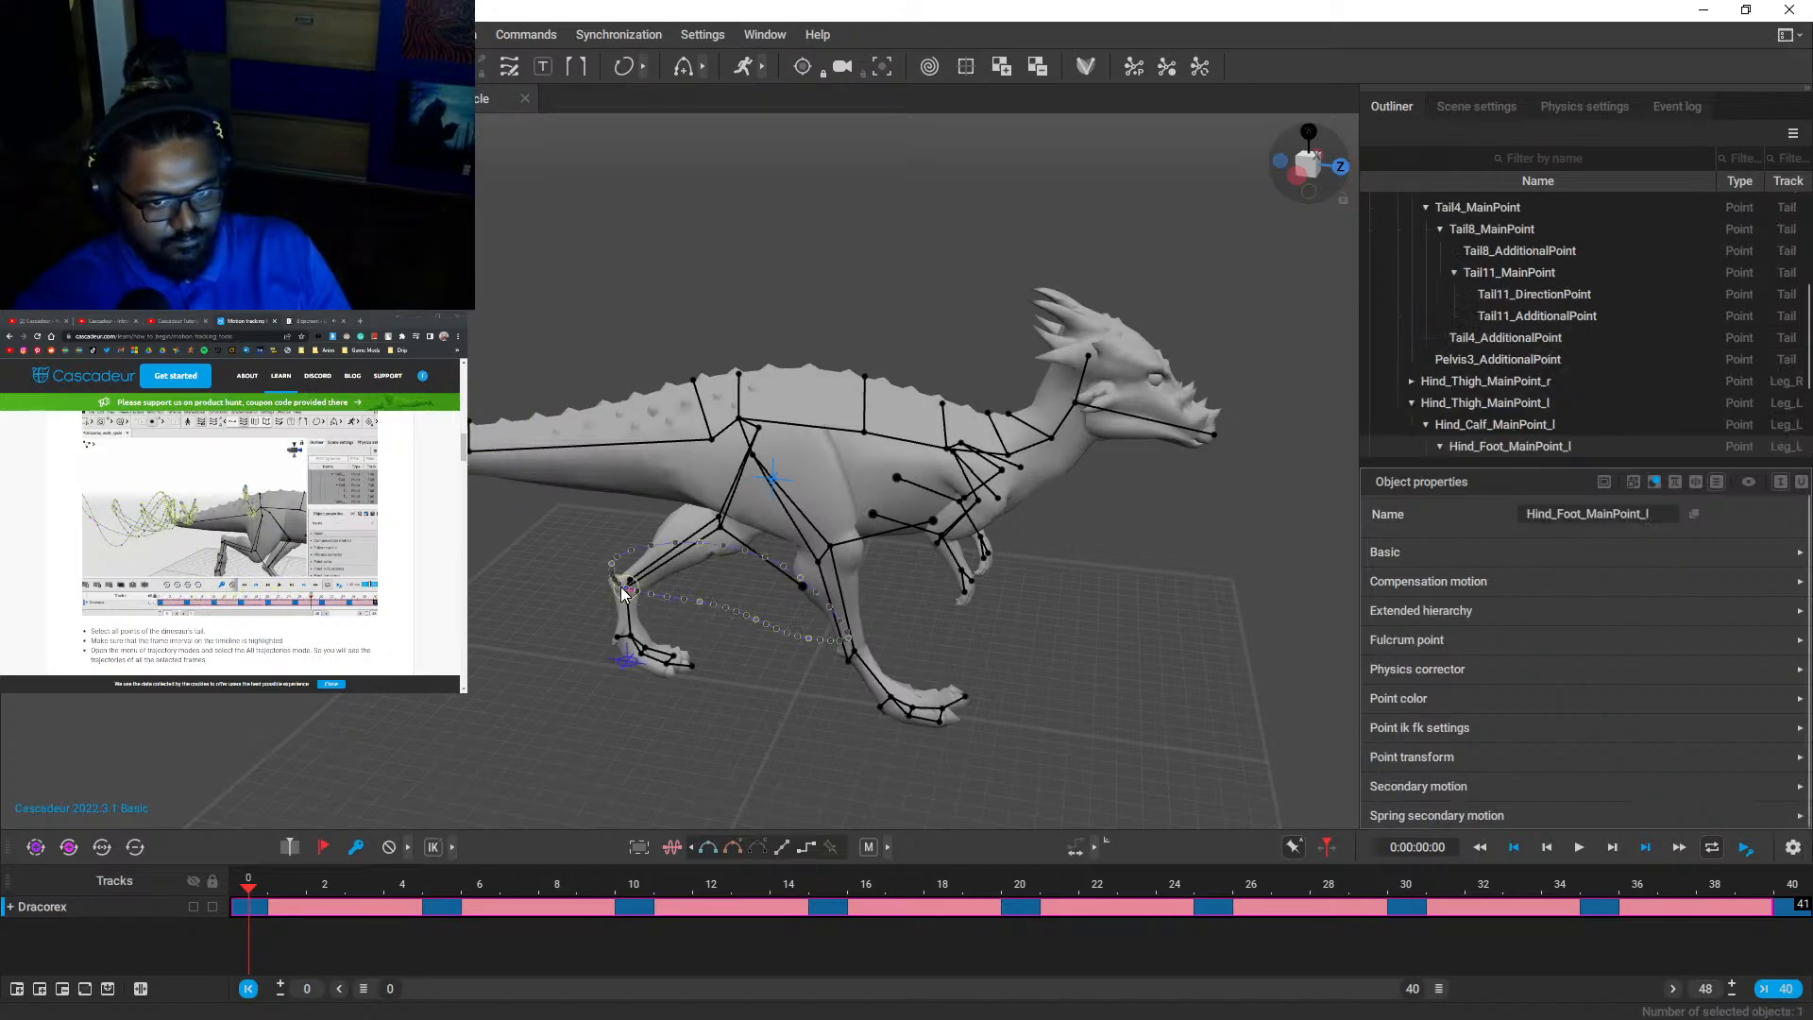
pyautogui.moveTo(249, 884); pyautogui.dragTo(443, 854)
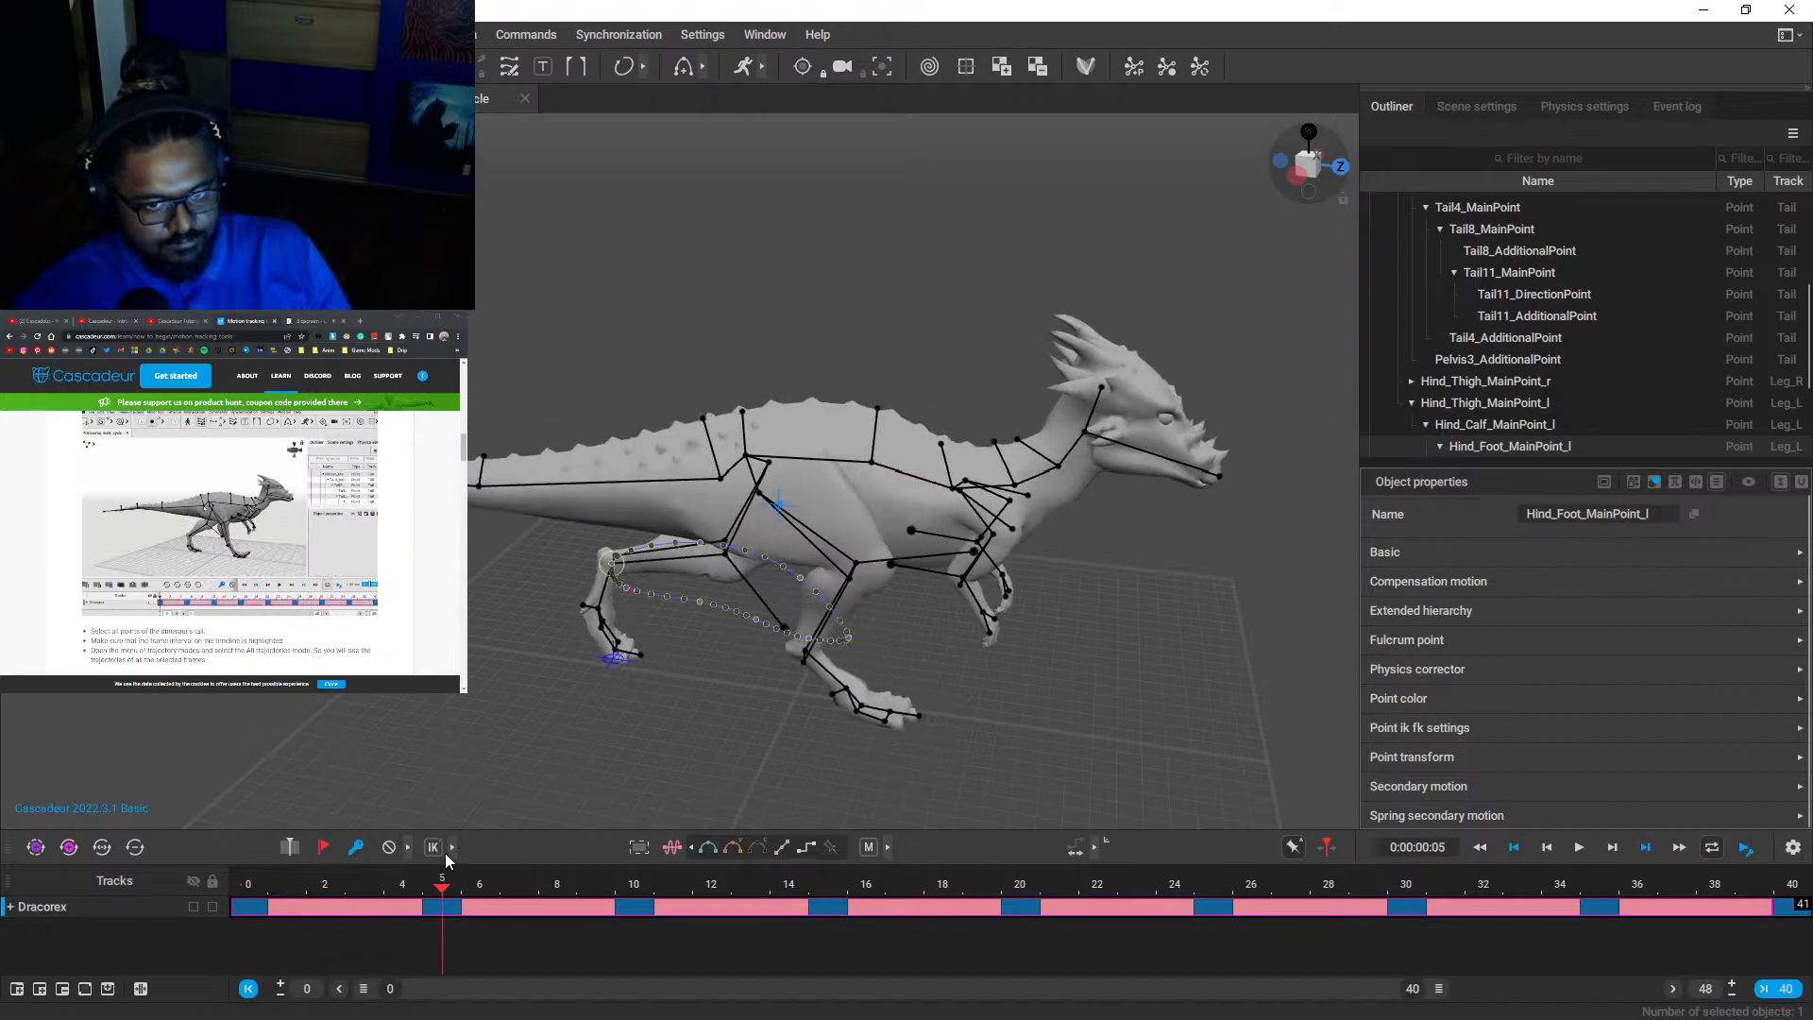
pyautogui.moveTo(470, 684); pyautogui.dragTo(684, 663)
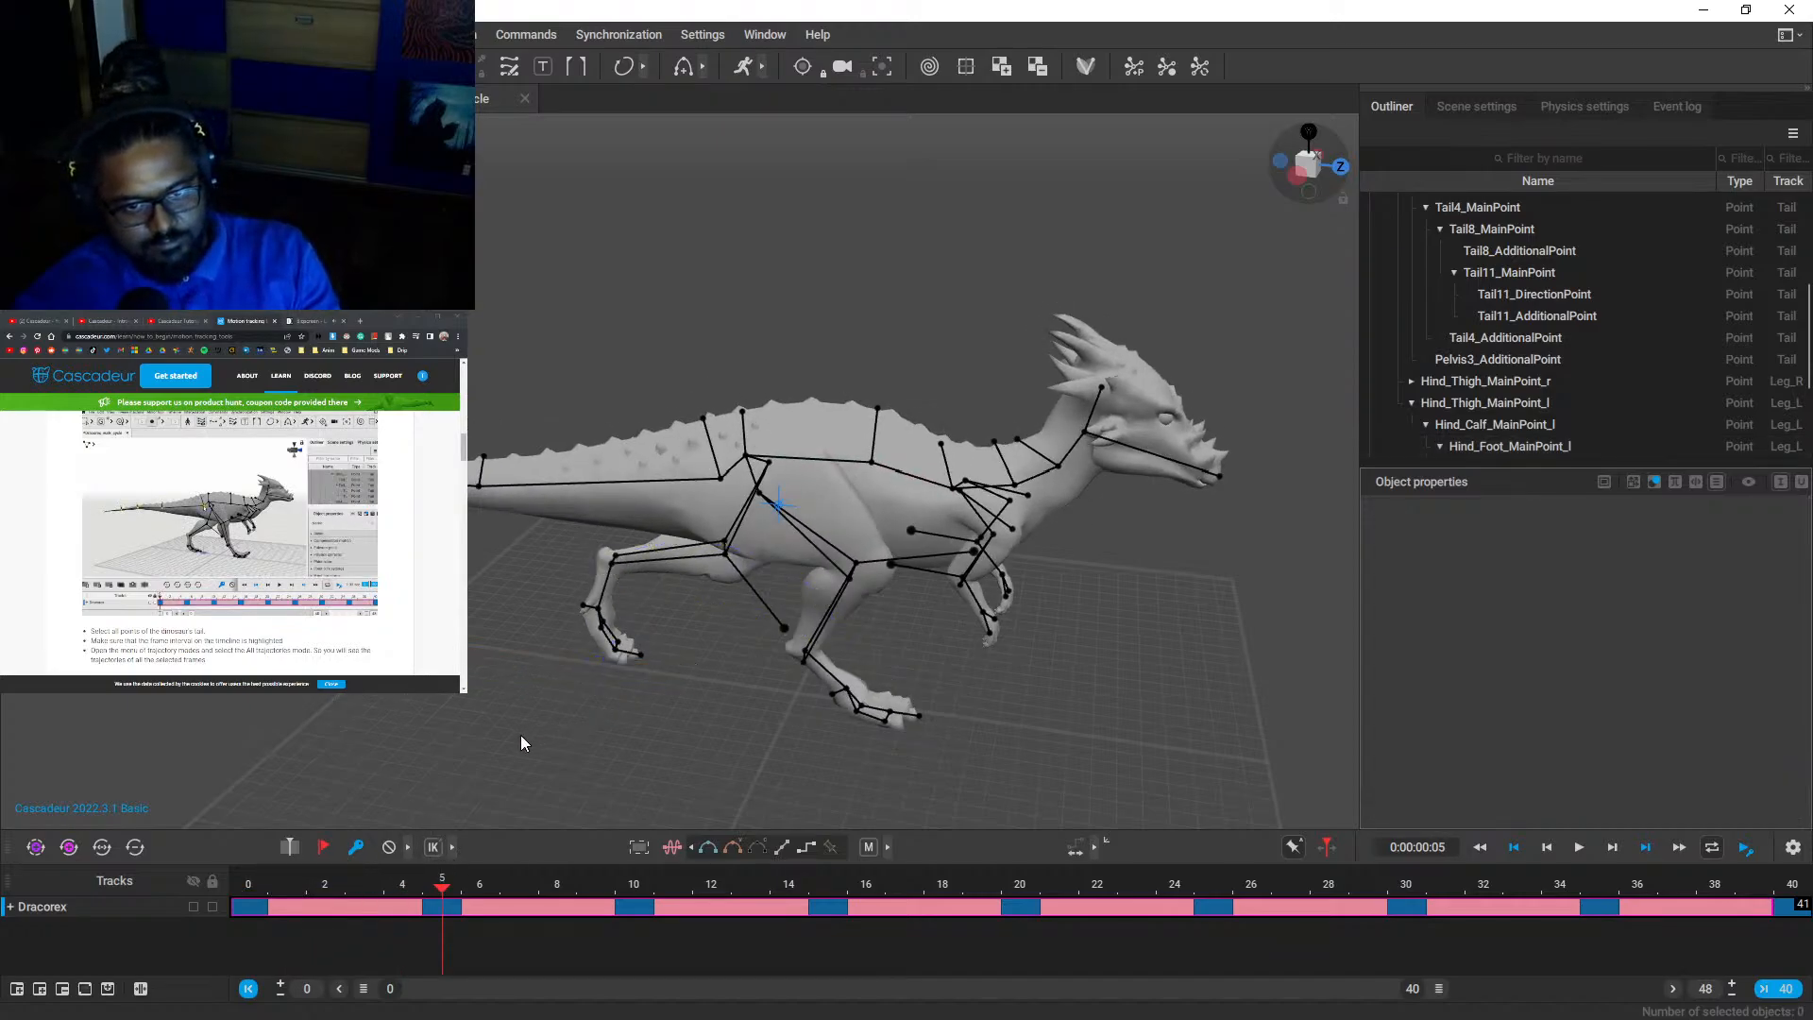
pyautogui.click(610, 562)
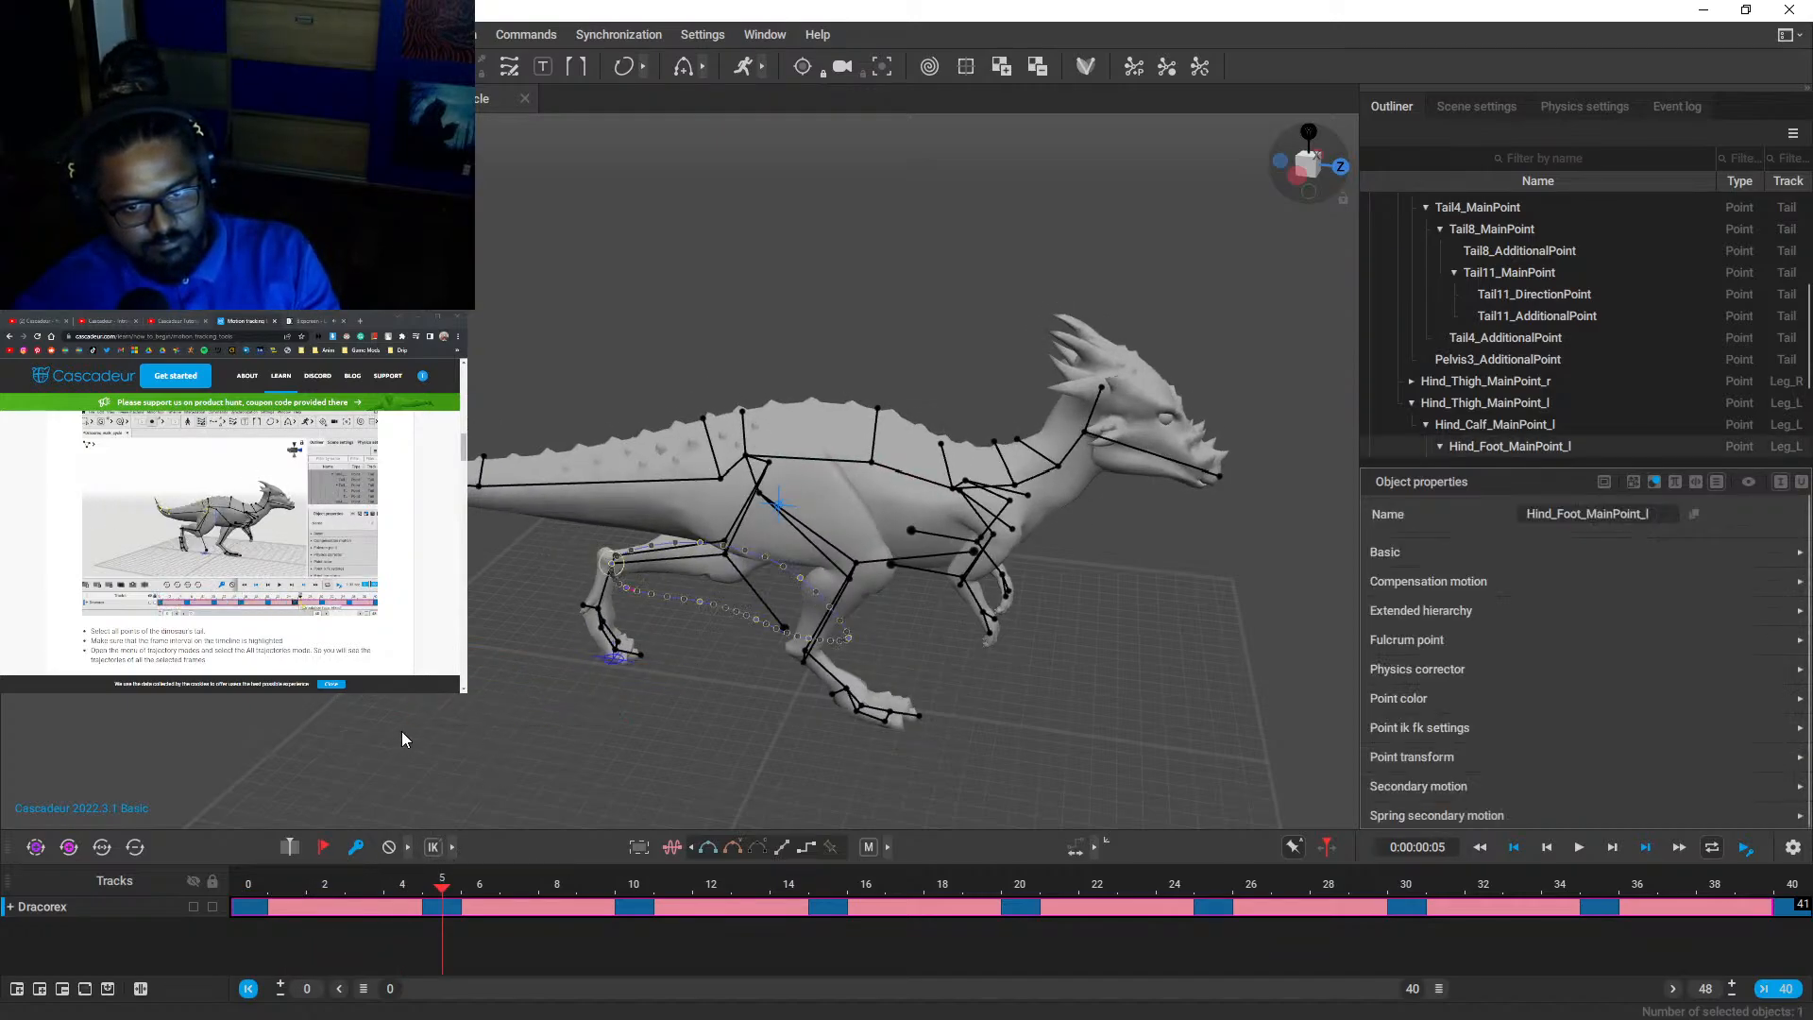
# - Inspect the left hind leg's points as a group, clear the selection and return the playhead to frame 0
pyautogui.moveTo(412, 710); pyautogui.dragTo(816, 537)
pyautogui.click(706, 259)
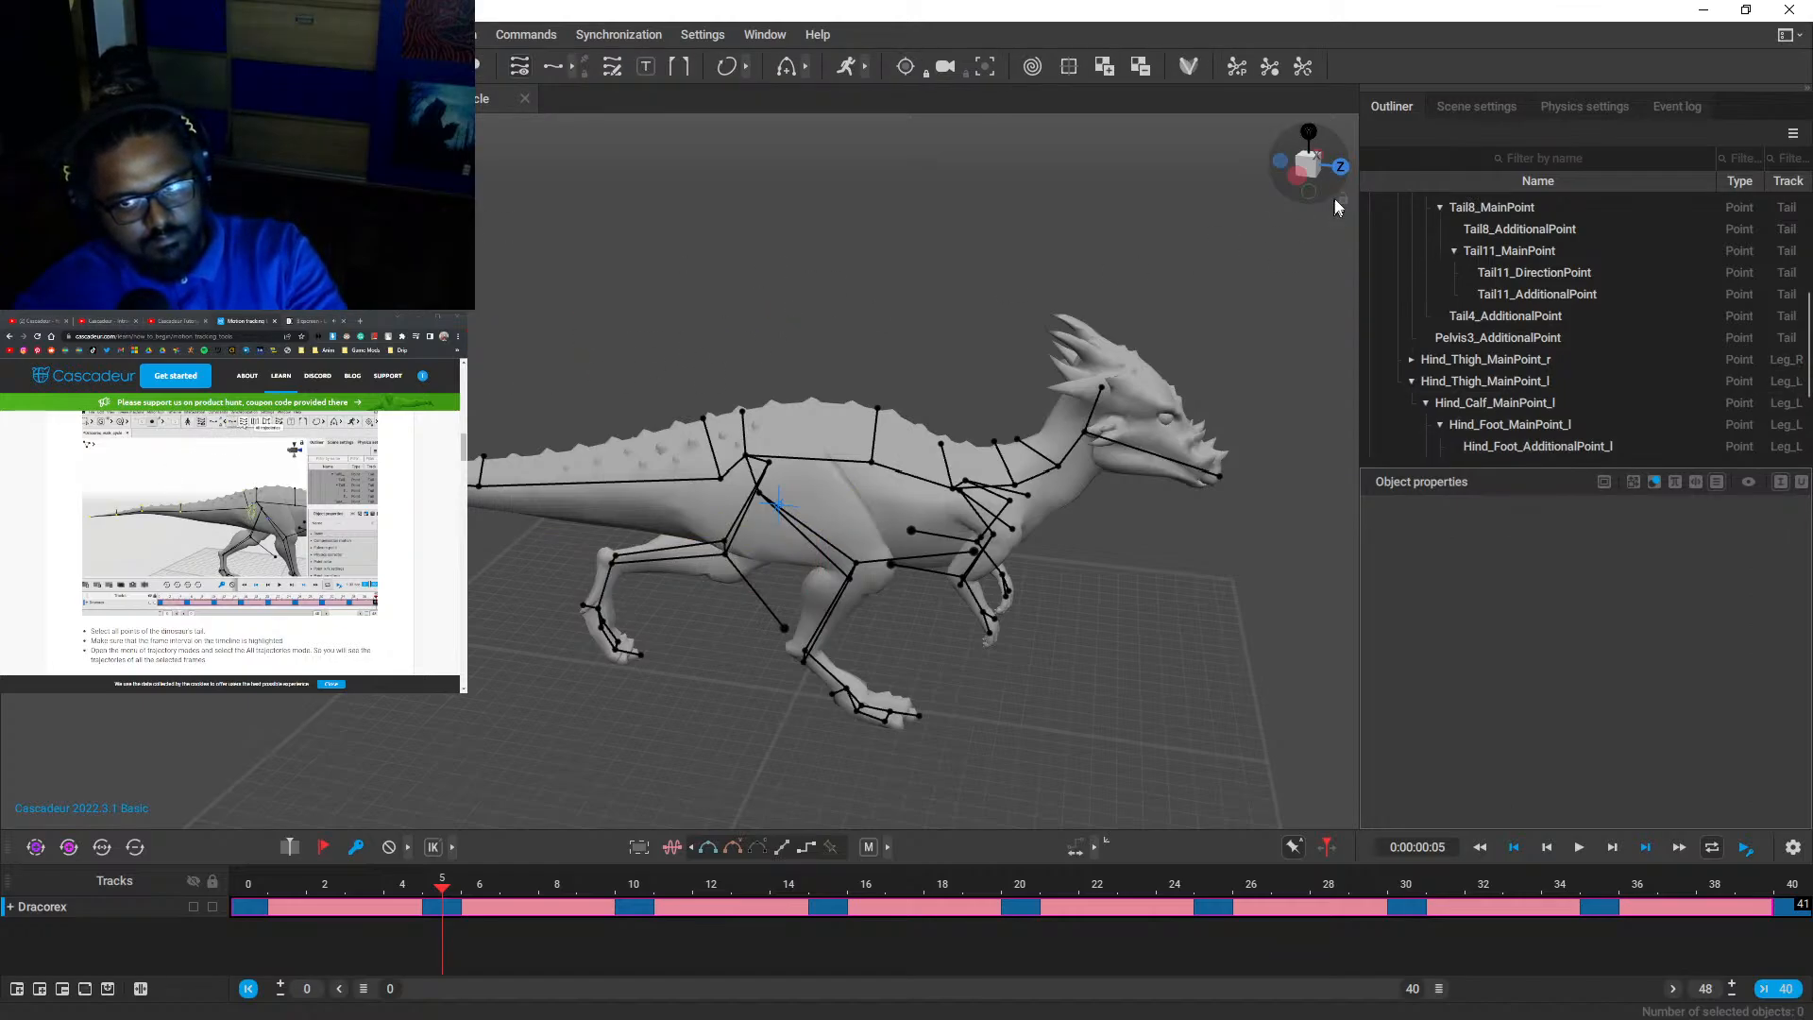
pyautogui.moveTo(1357, 195); pyautogui.dragTo(1296, 171)
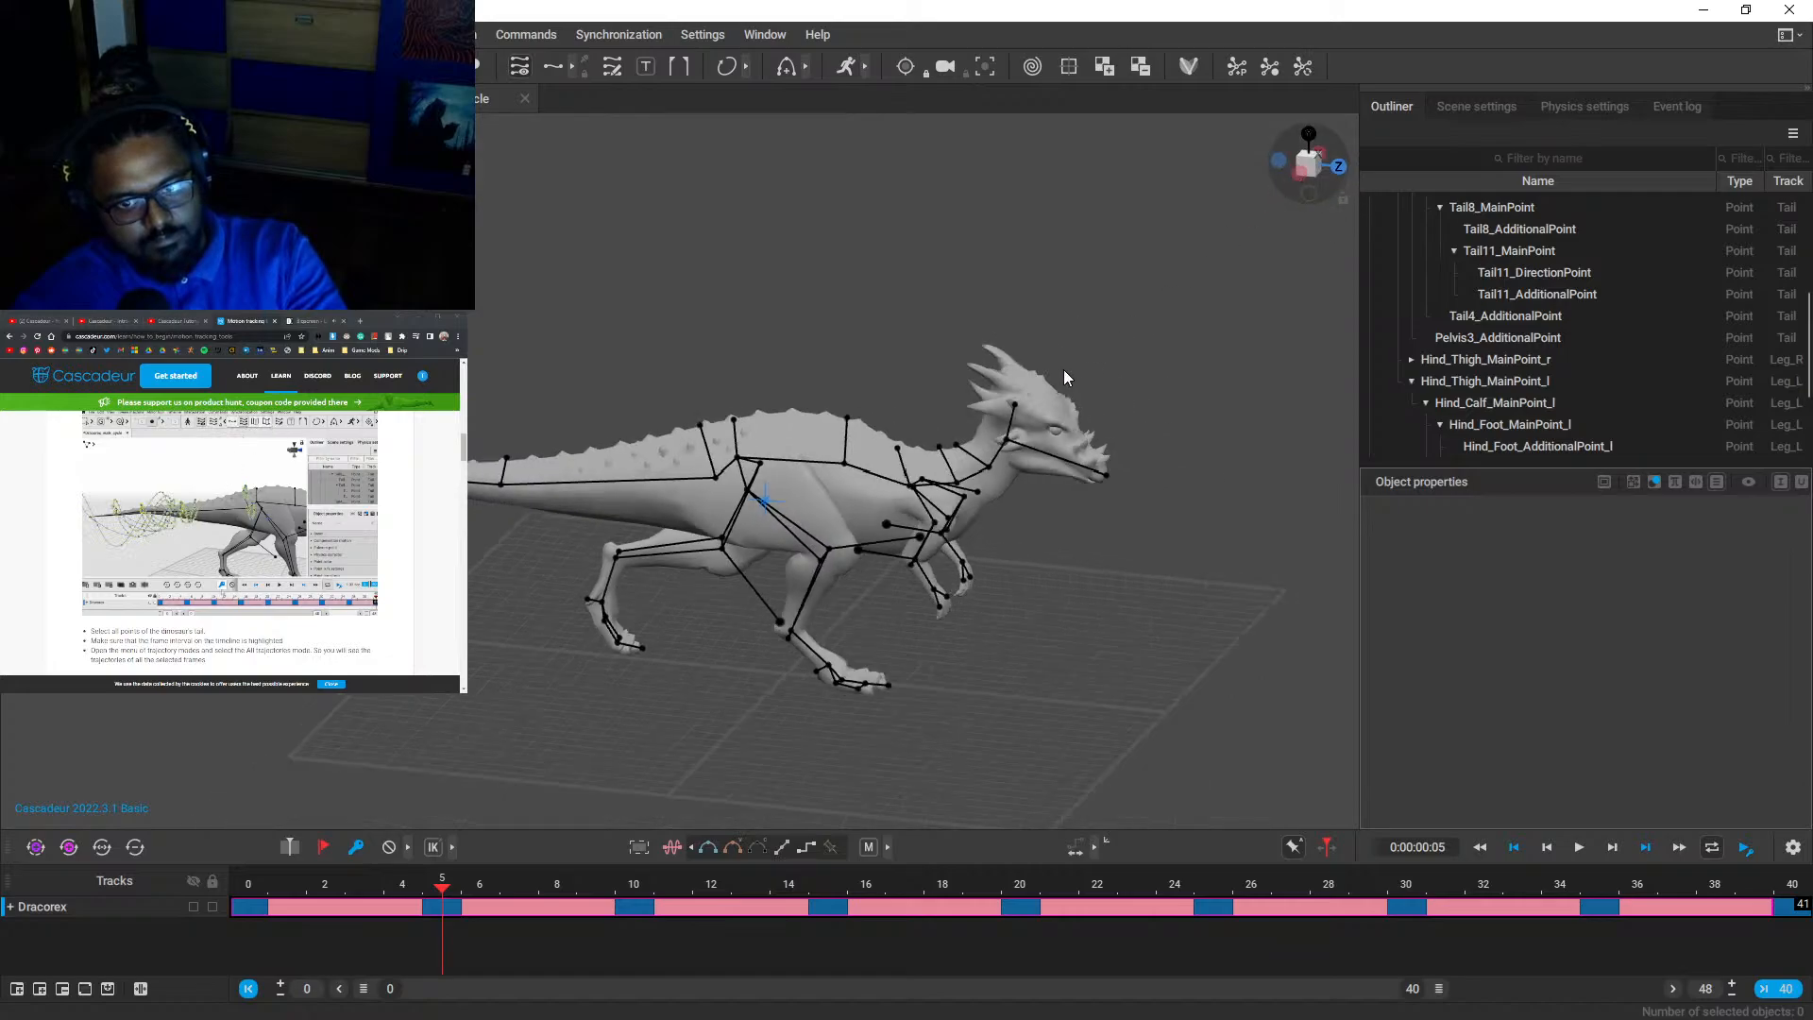
pyautogui.scroll(3, 1063, 370)
pyautogui.scroll(2, 1311, 163)
pyautogui.moveTo(574, 440); pyautogui.dragTo(796, 346)
pyautogui.click(382, 714)
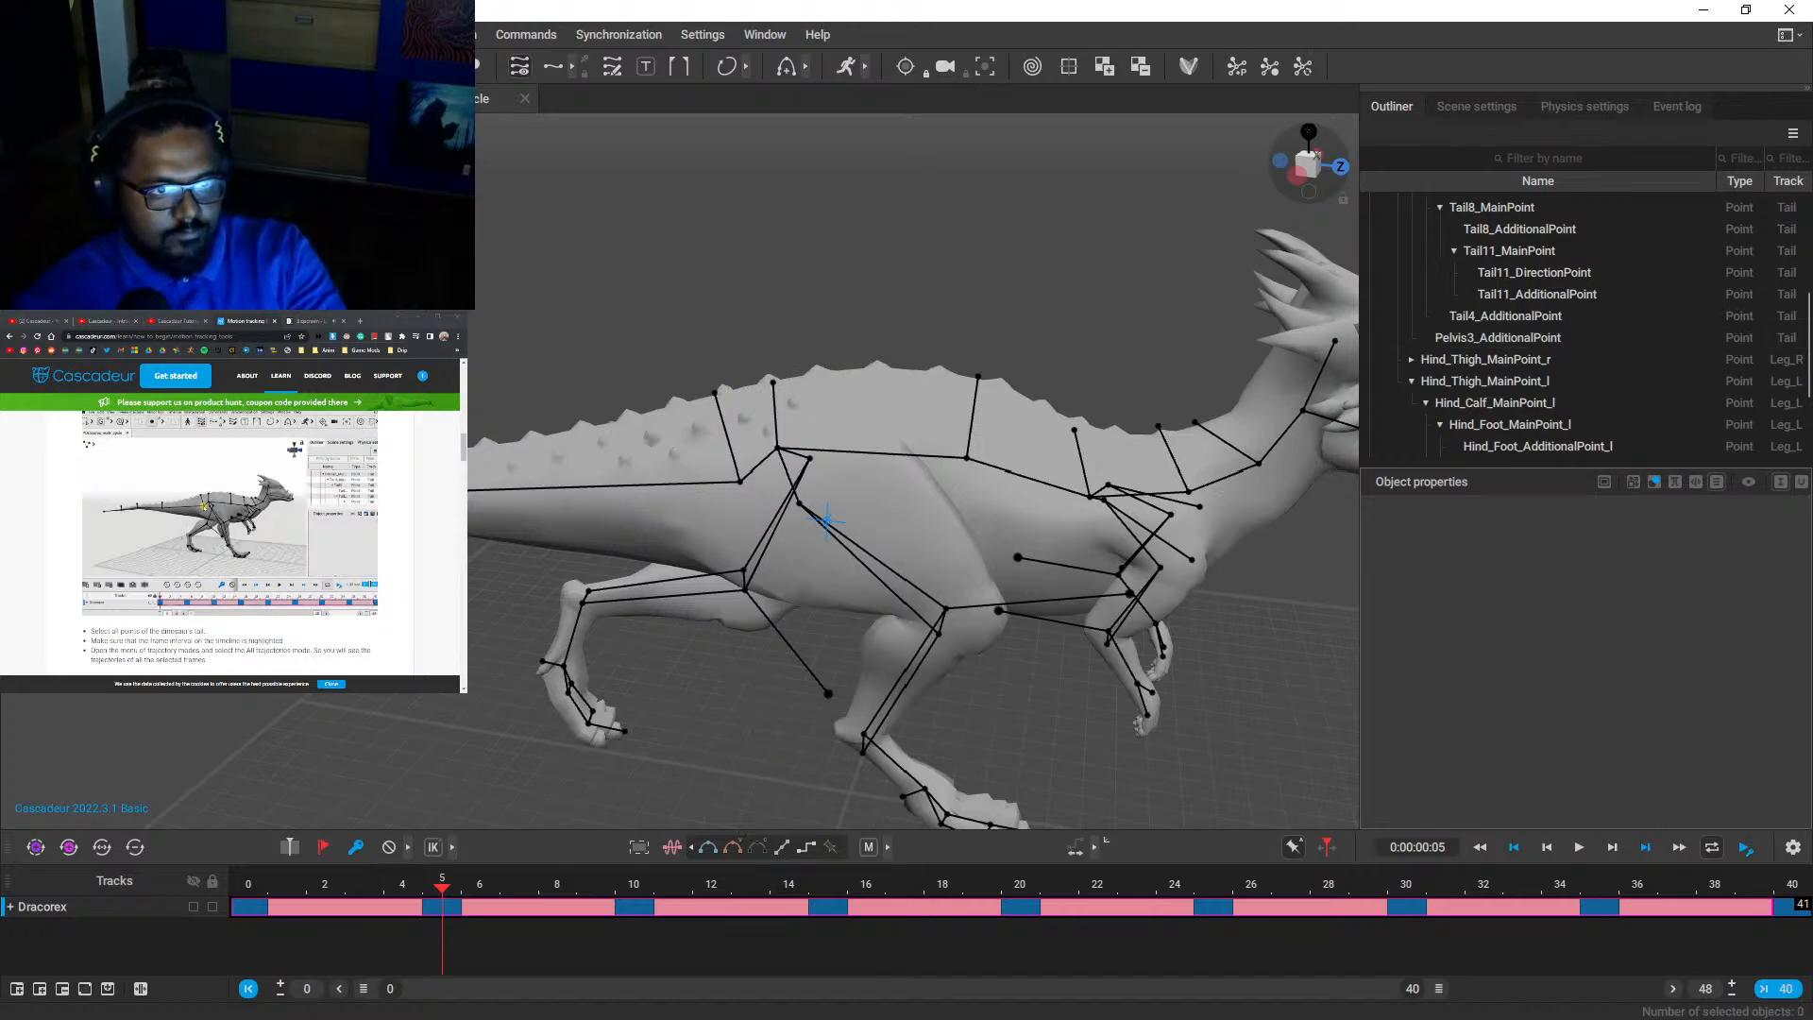
pyautogui.scroll(1, 912, 514)
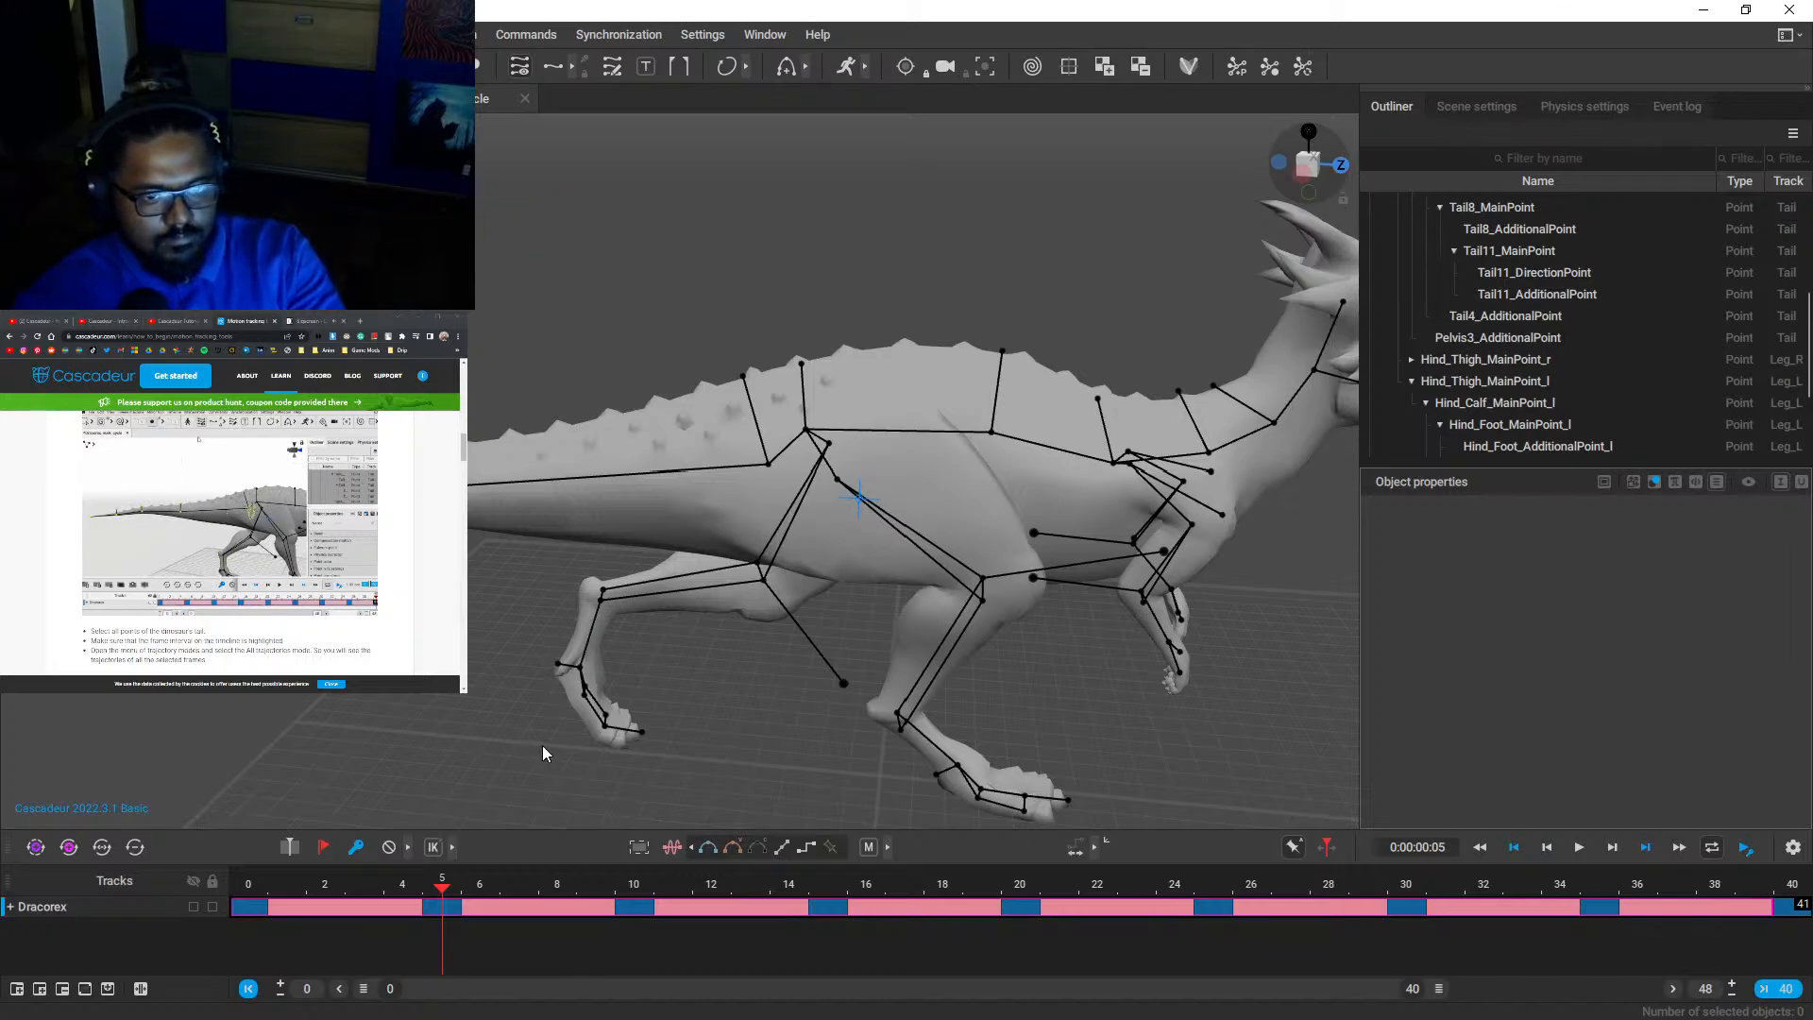
pyautogui.scroll(-5, 543, 747)
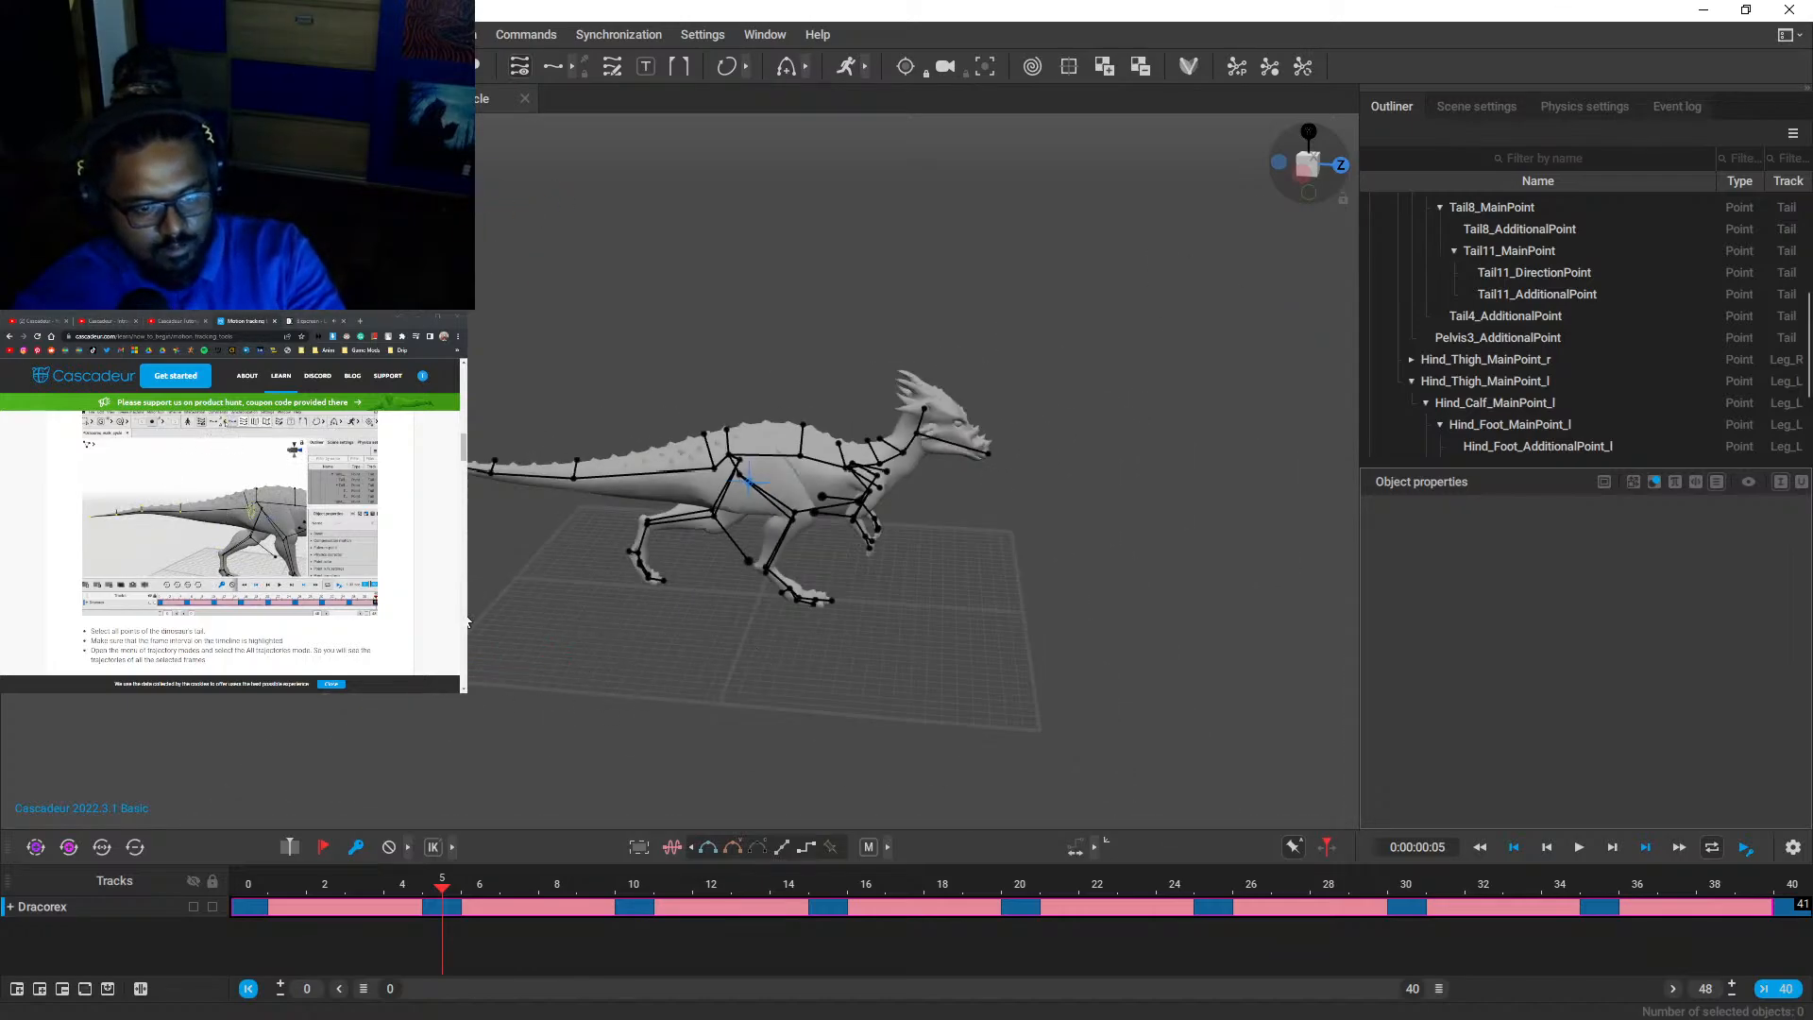
pyautogui.moveTo(417, 890); pyautogui.dragTo(245, 873)
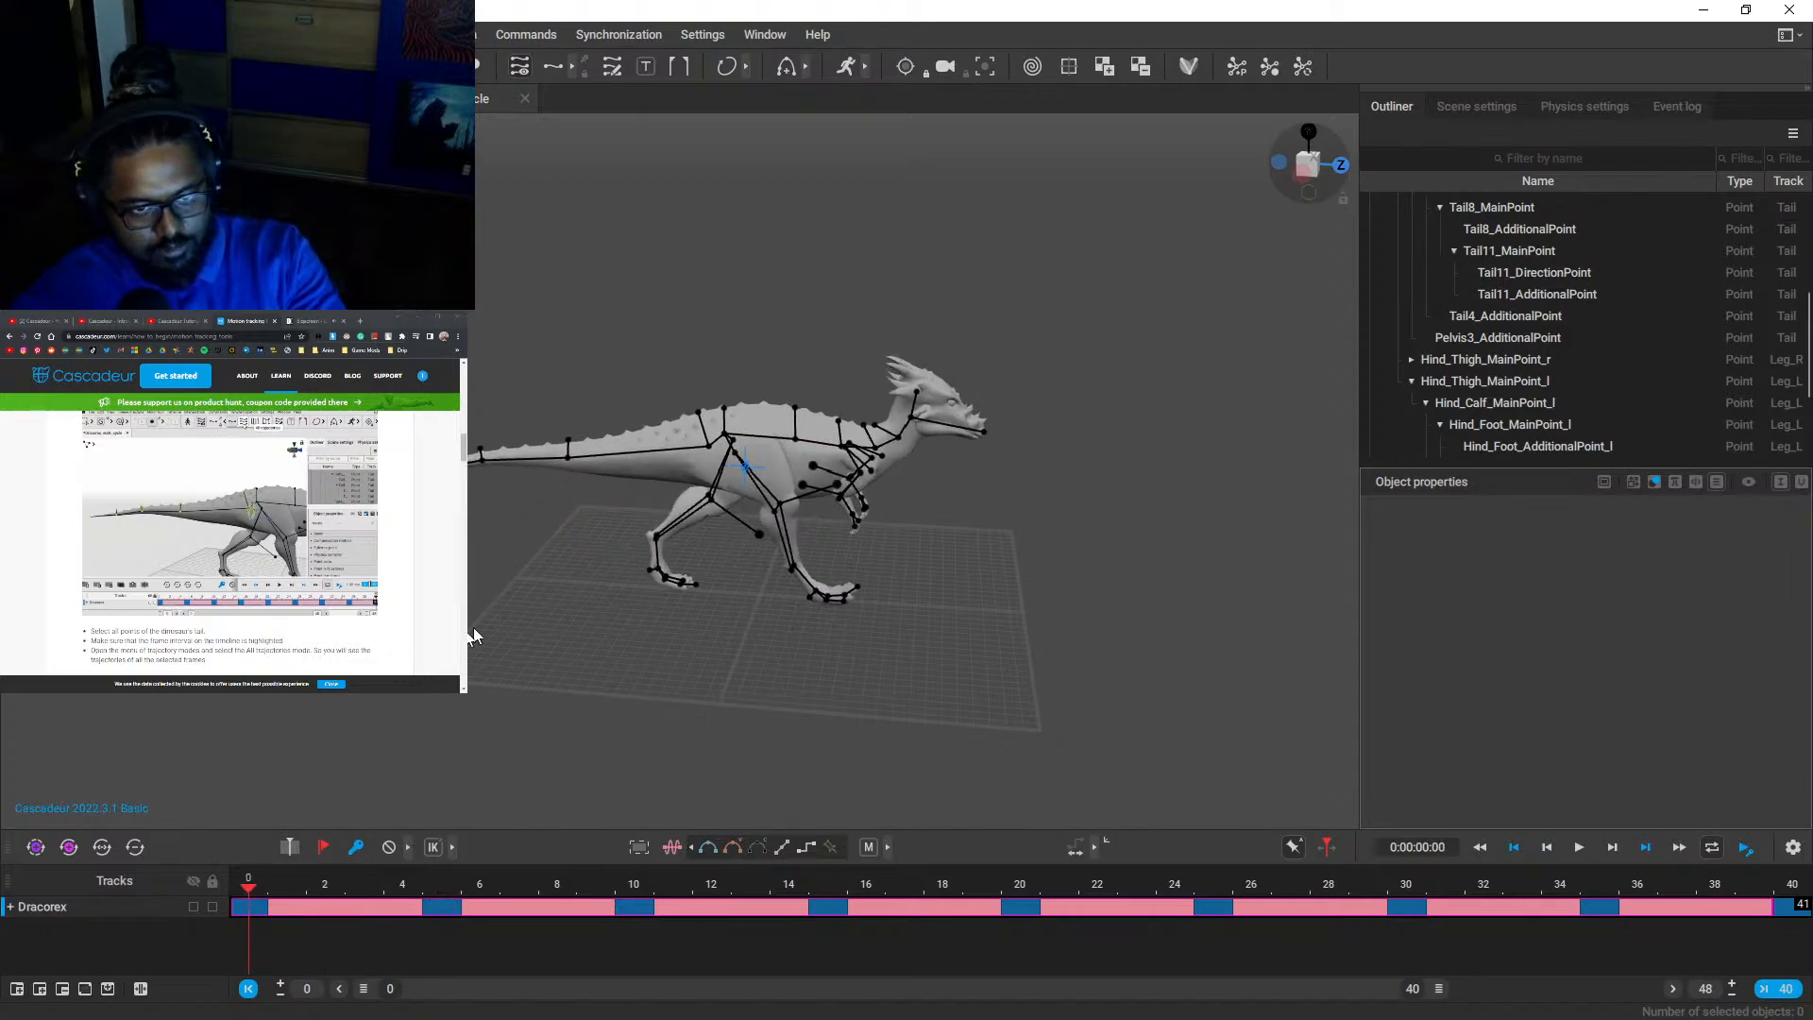
# - Select the direction point at the tip of the tail to view its trajectory
pyautogui.scroll(3, 453, 689)
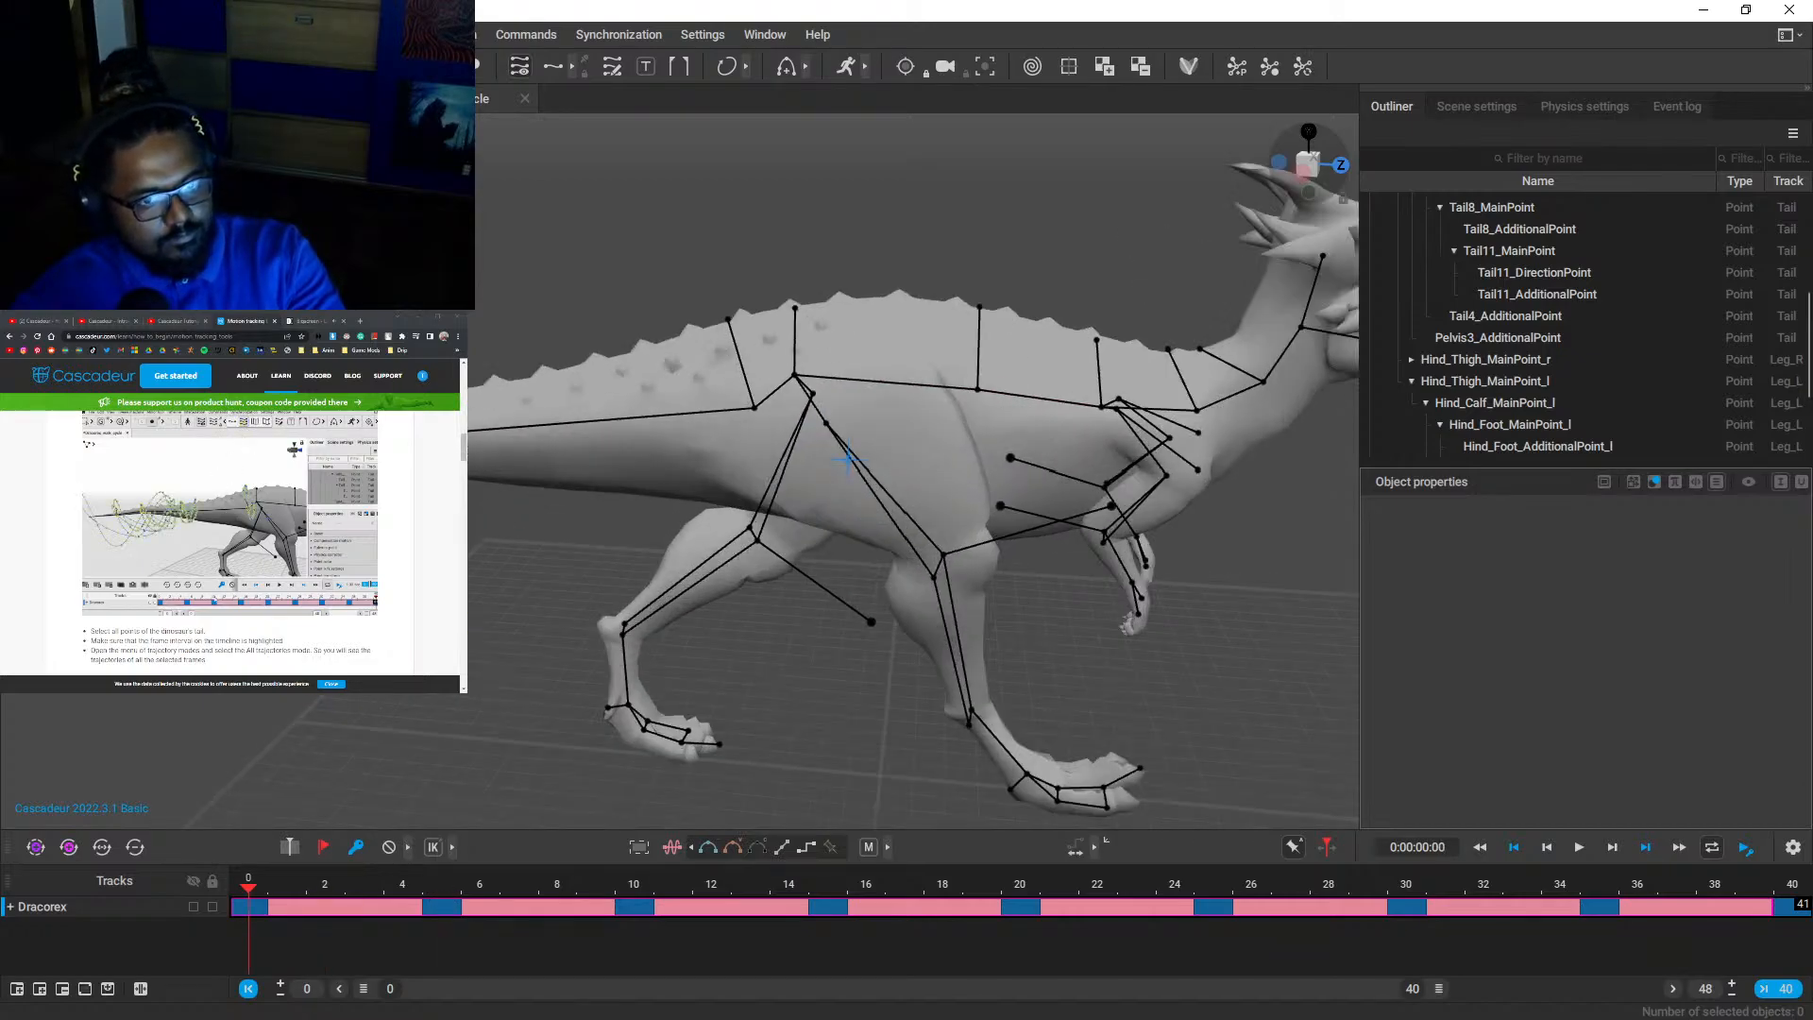
pyautogui.scroll(-5, 387, 702)
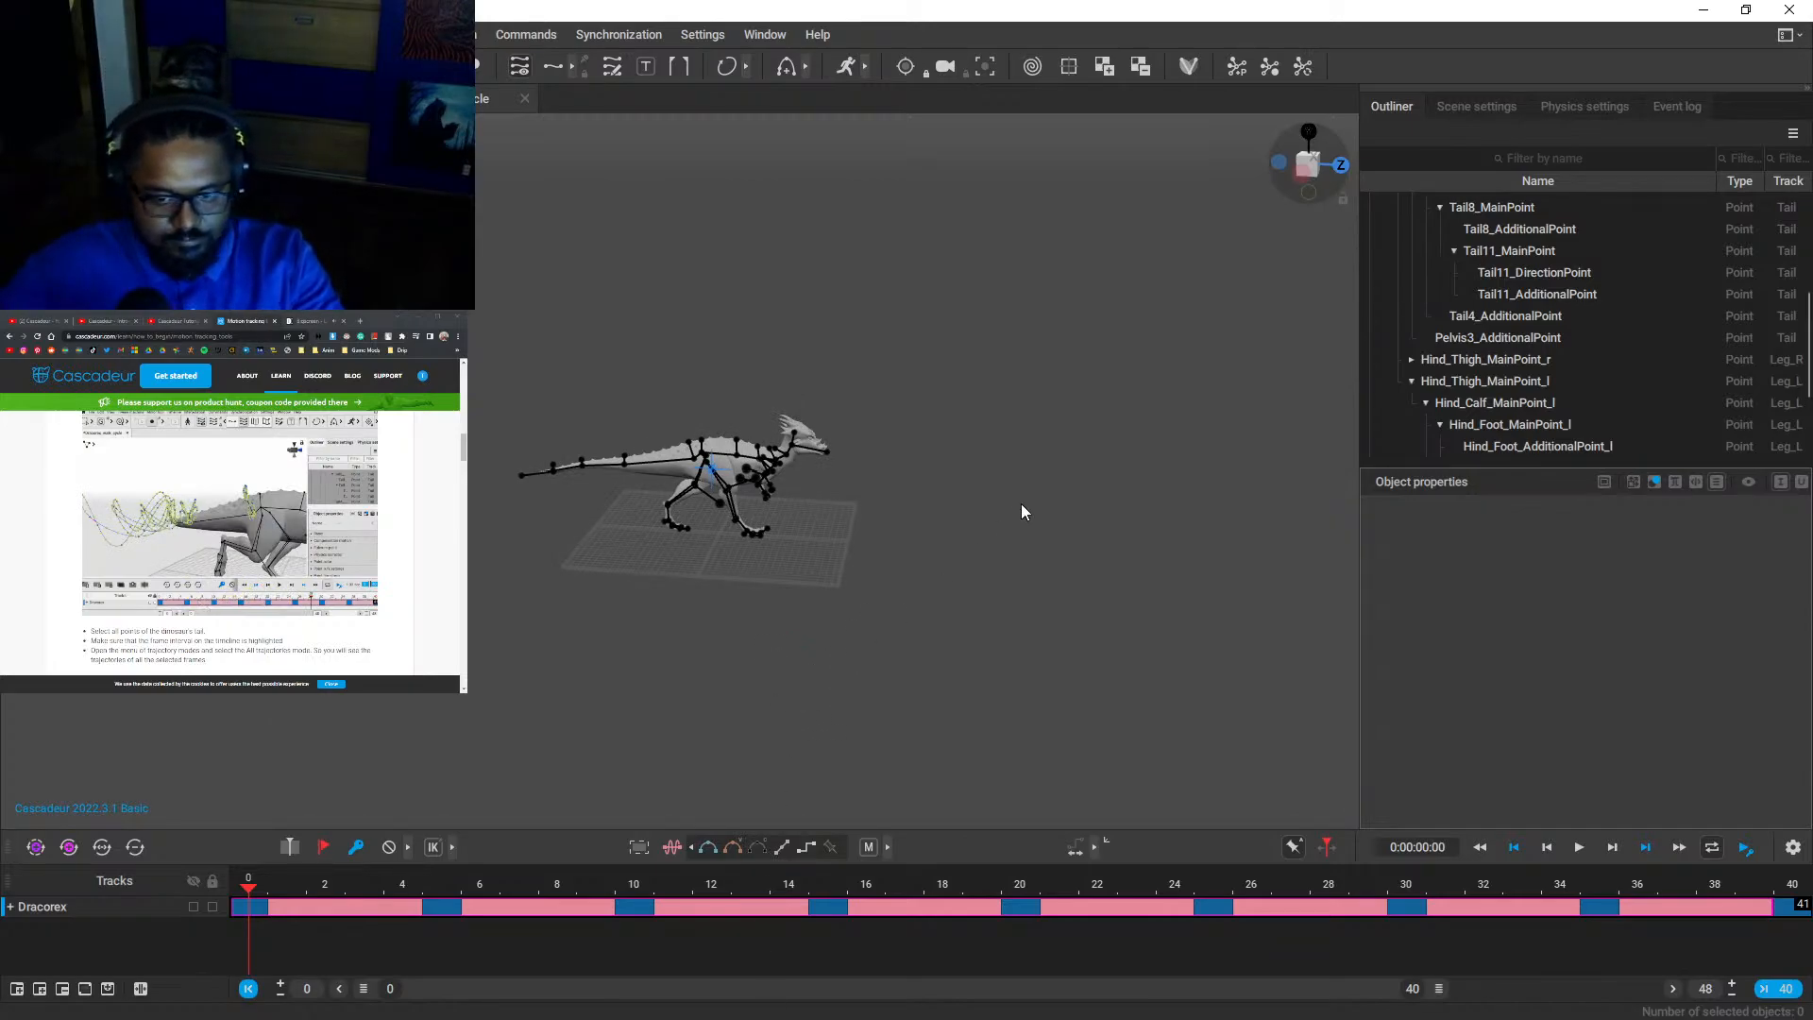
pyautogui.keyDown('alt'); pyautogui.moveTo(1022, 505); pyautogui.dragTo(623, 489); pyautogui.keyUp('alt')
pyautogui.scroll(6, 623, 489)
pyautogui.keyDown('alt'); pyautogui.moveTo(791, 488); pyautogui.dragTo(518, 443); pyautogui.keyUp('alt')
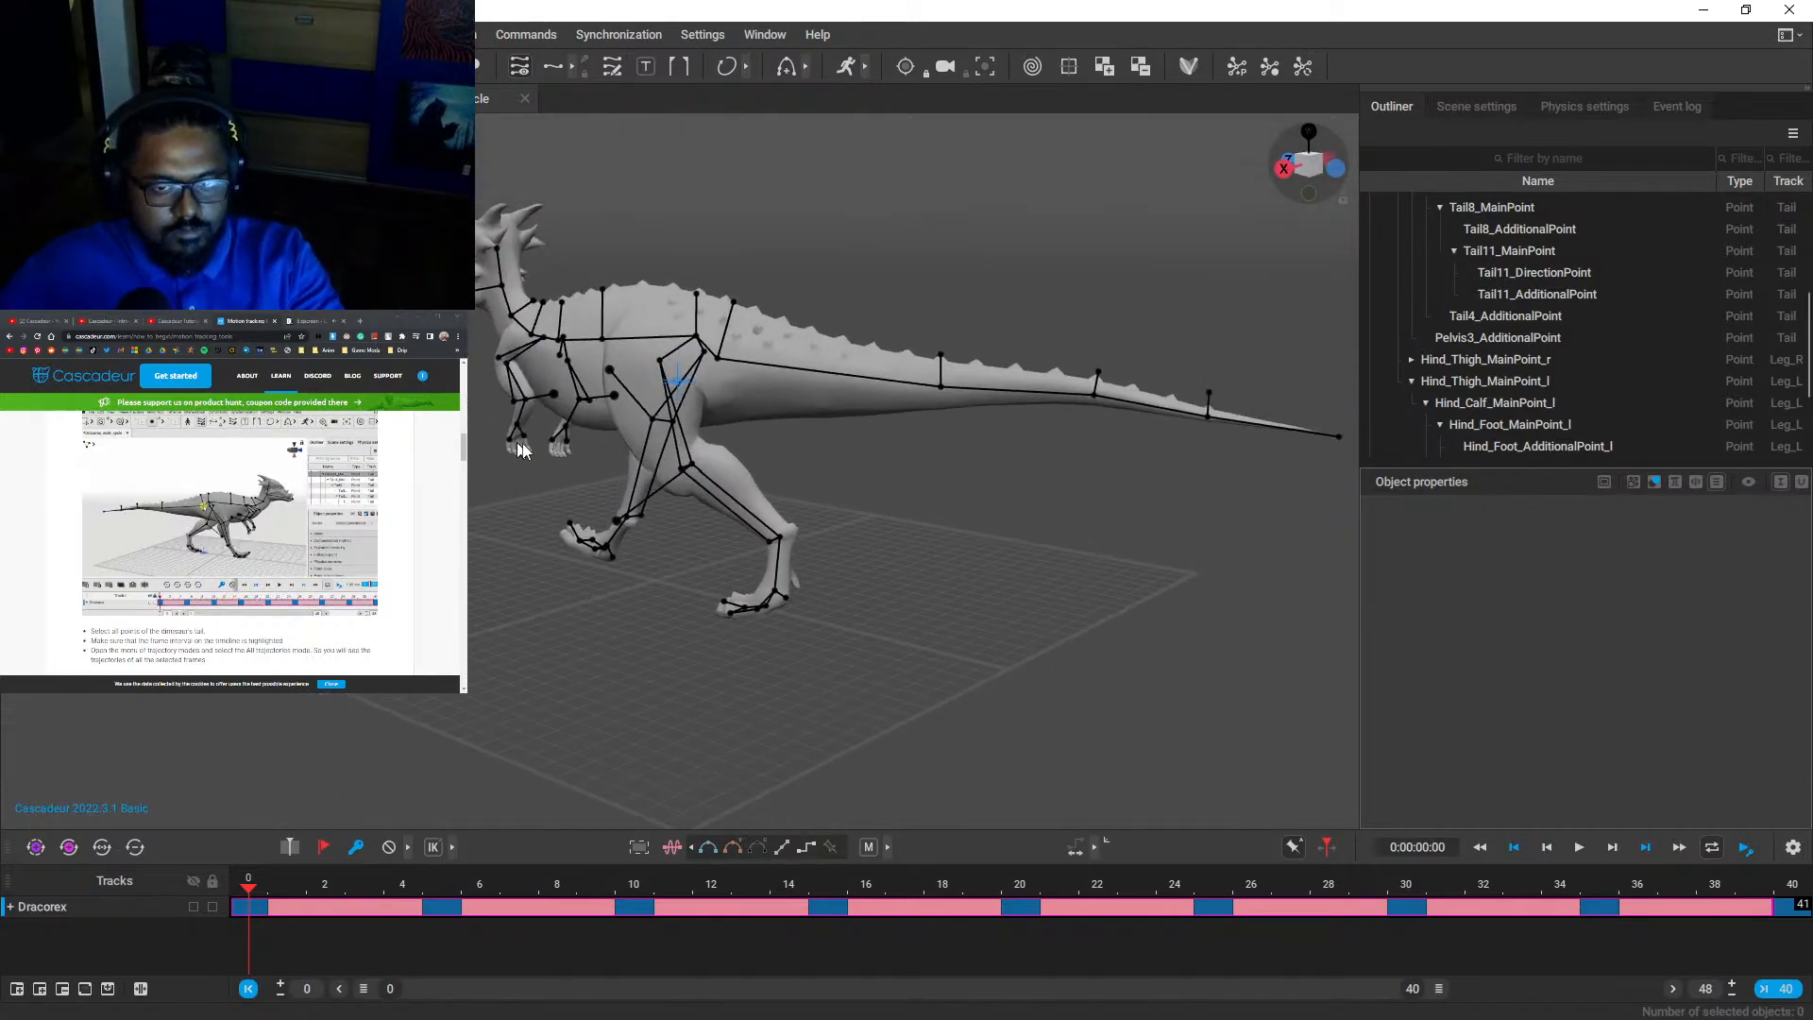
pyautogui.scroll(6, 519, 443)
pyautogui.keyDown('alt'); pyautogui.moveTo(1237, 528); pyautogui.dragTo(1137, 542); pyautogui.keyUp('alt')
pyautogui.scroll(-6, 1136, 542)
pyautogui.keyDown('alt'); pyautogui.moveTo(1135, 542); pyautogui.dragTo(911, 505, button='middle'); pyautogui.keyUp('alt')
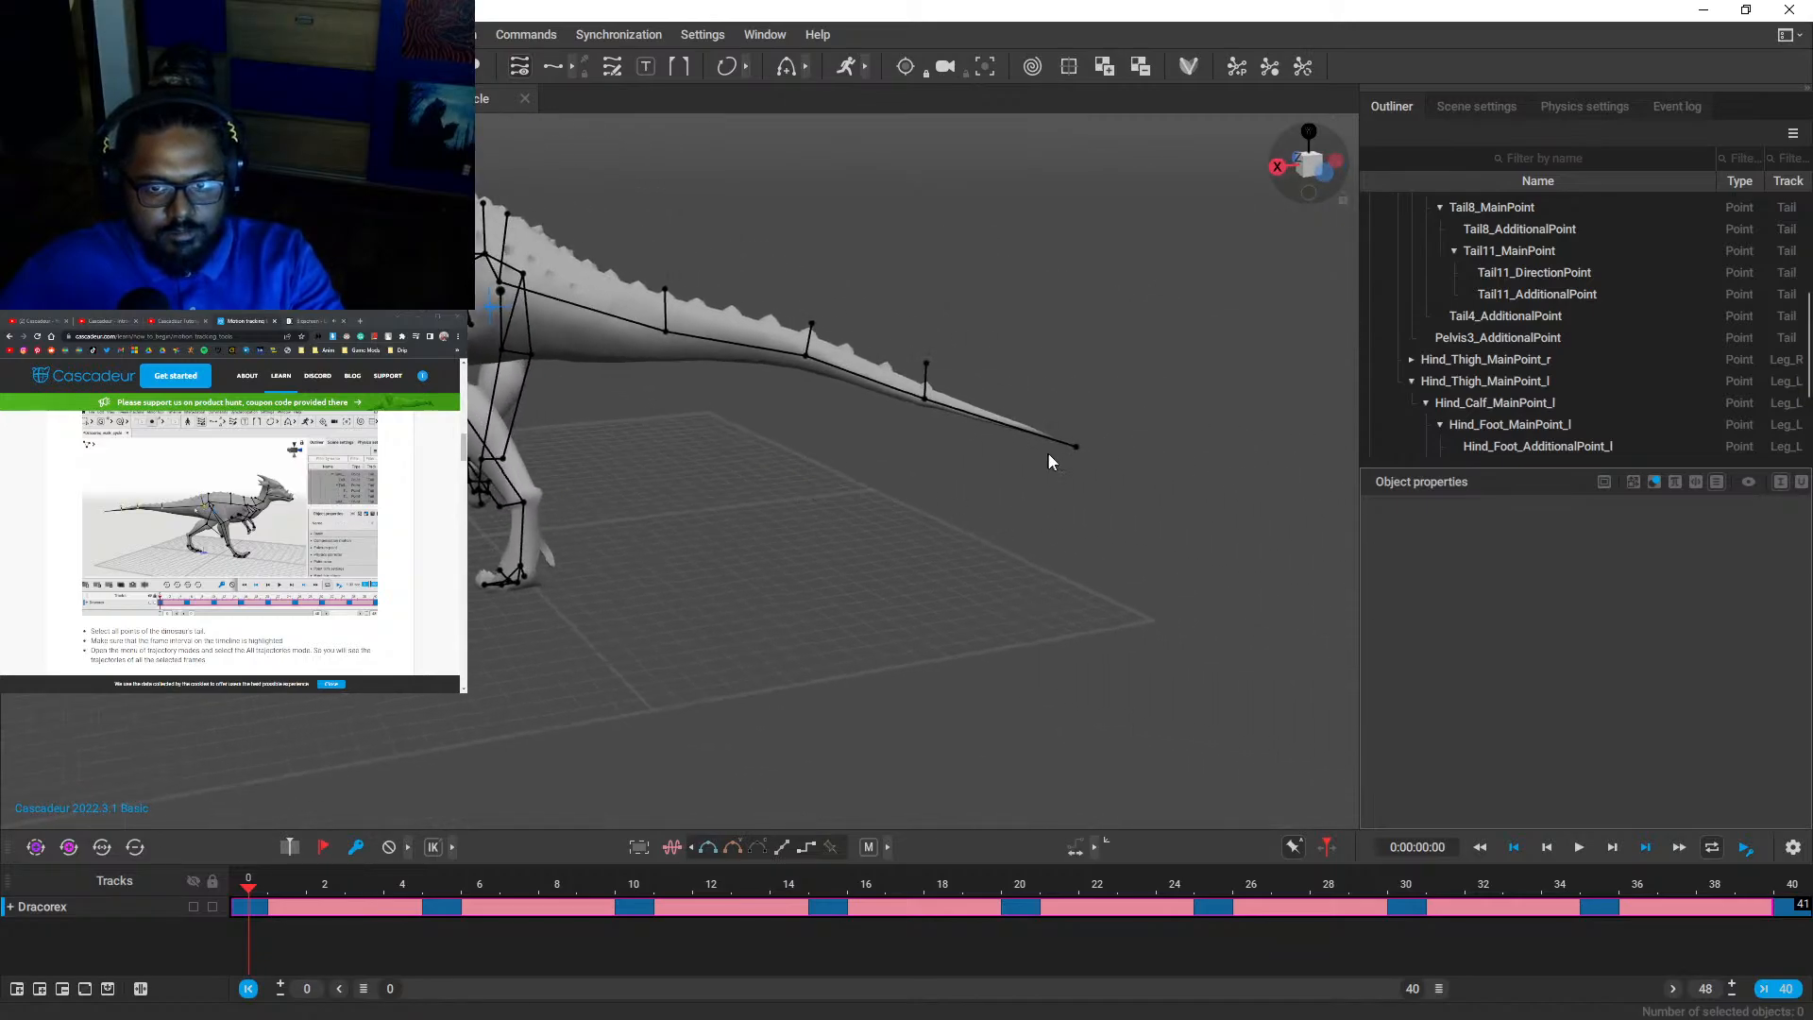
pyautogui.click(1077, 446)
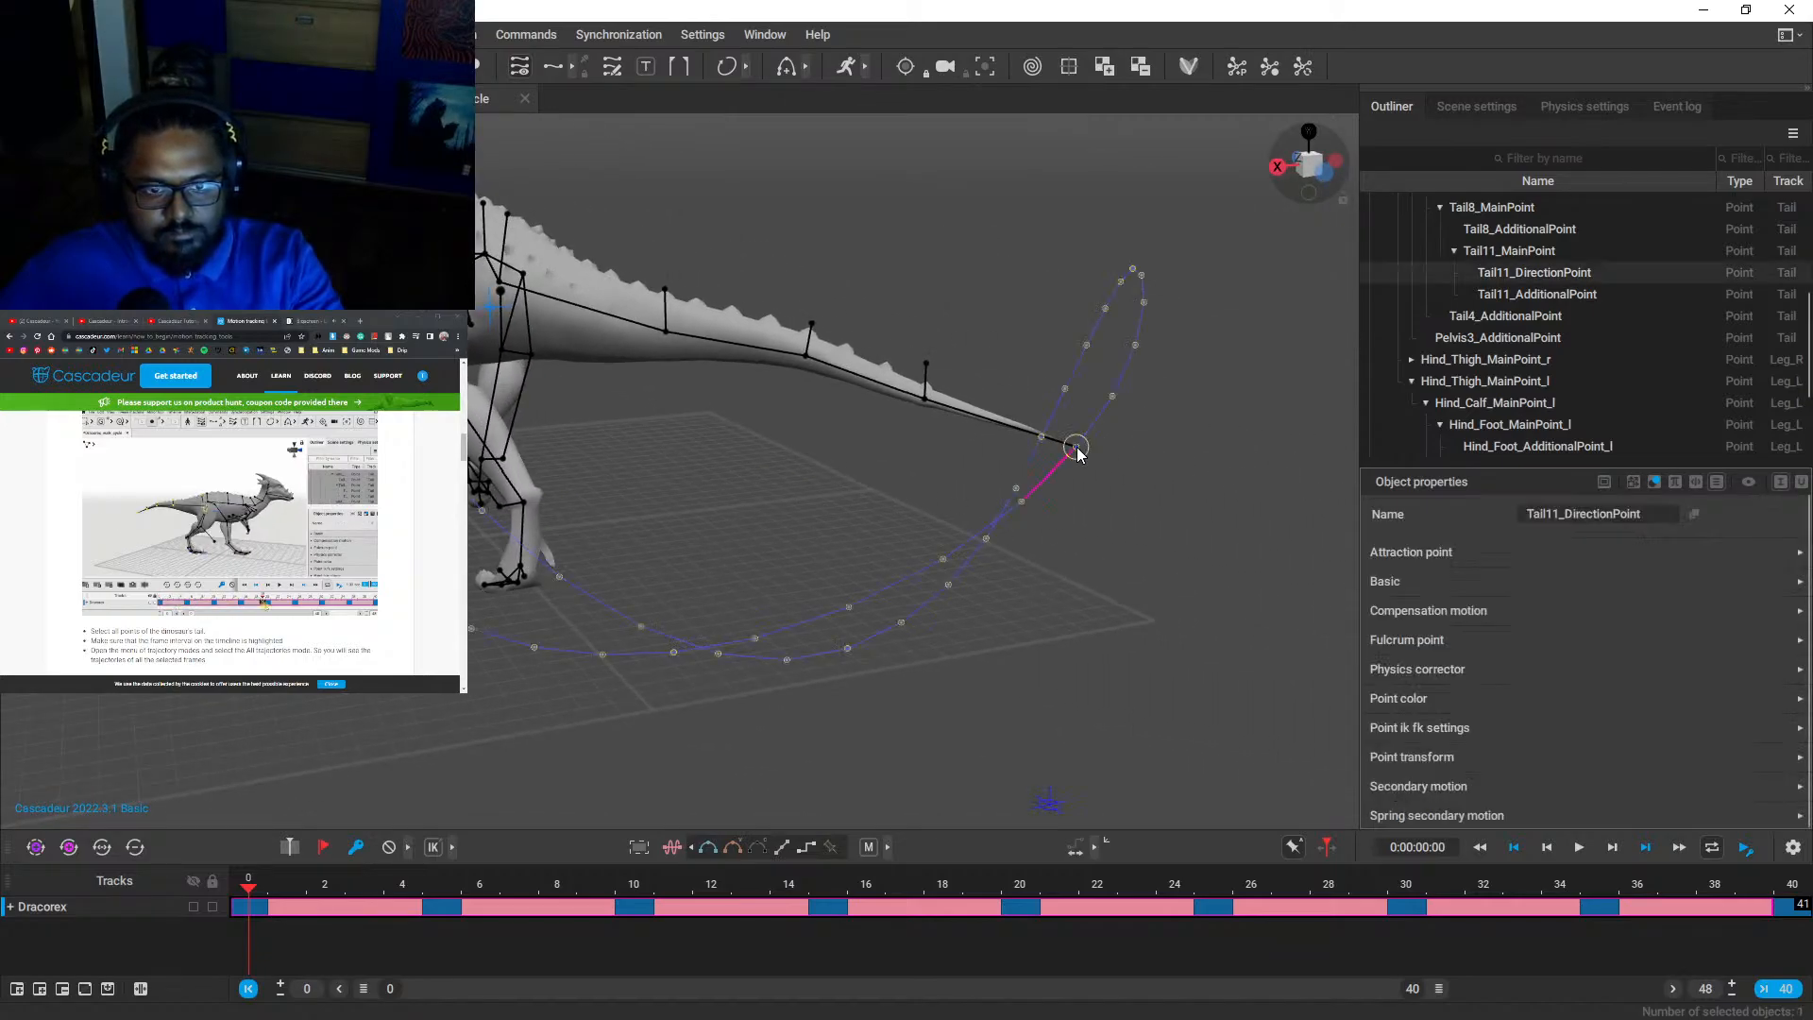
# - Compare the trajectories of the left and right hind foot points at frame 0, and clear the selection
pyautogui.click(922, 401)
pyautogui.keyDown('alt'); pyautogui.moveTo(919, 398); pyautogui.dragTo(1058, 614); pyautogui.keyUp('alt')
pyautogui.click(538, 527)
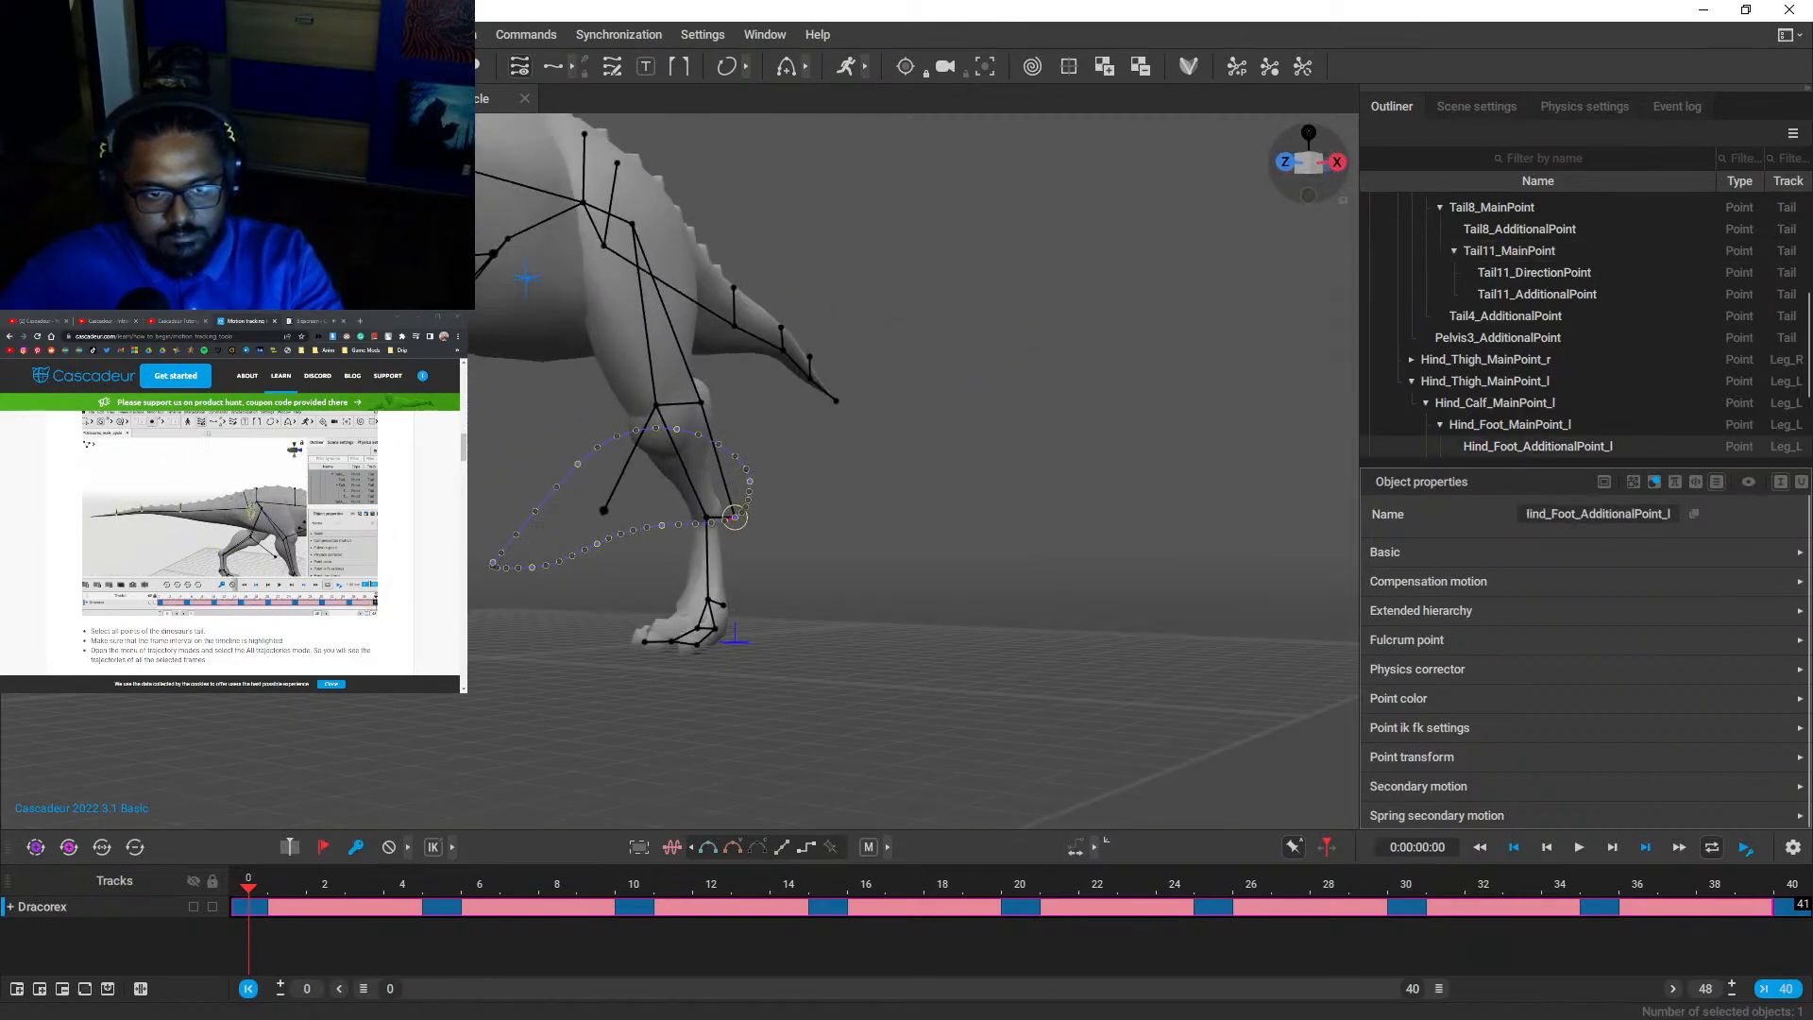
pyautogui.click(378, 552)
pyautogui.keyDown('alt'); pyautogui.moveTo(382, 632); pyautogui.dragTo(901, 663); pyautogui.keyUp('alt')
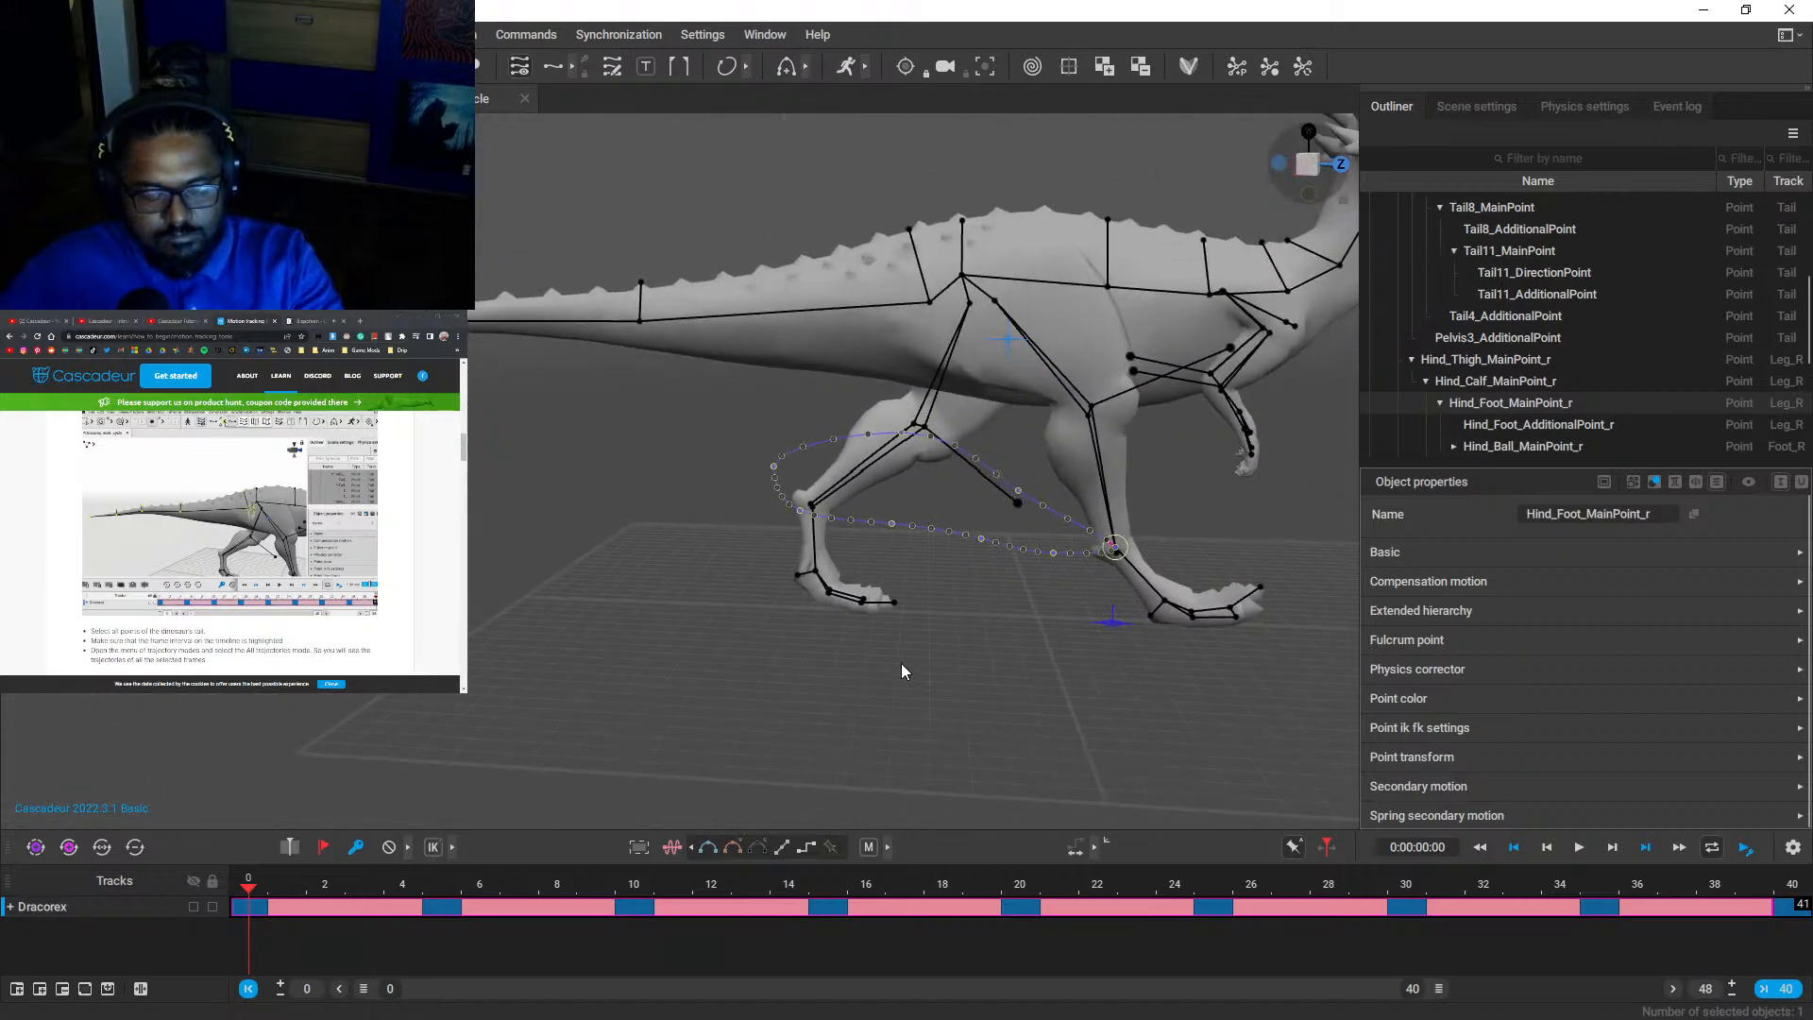
pyautogui.scroll(-4, 900, 663)
pyautogui.moveTo(259, 881); pyautogui.dragTo(111, 748)
pyautogui.click(812, 699)
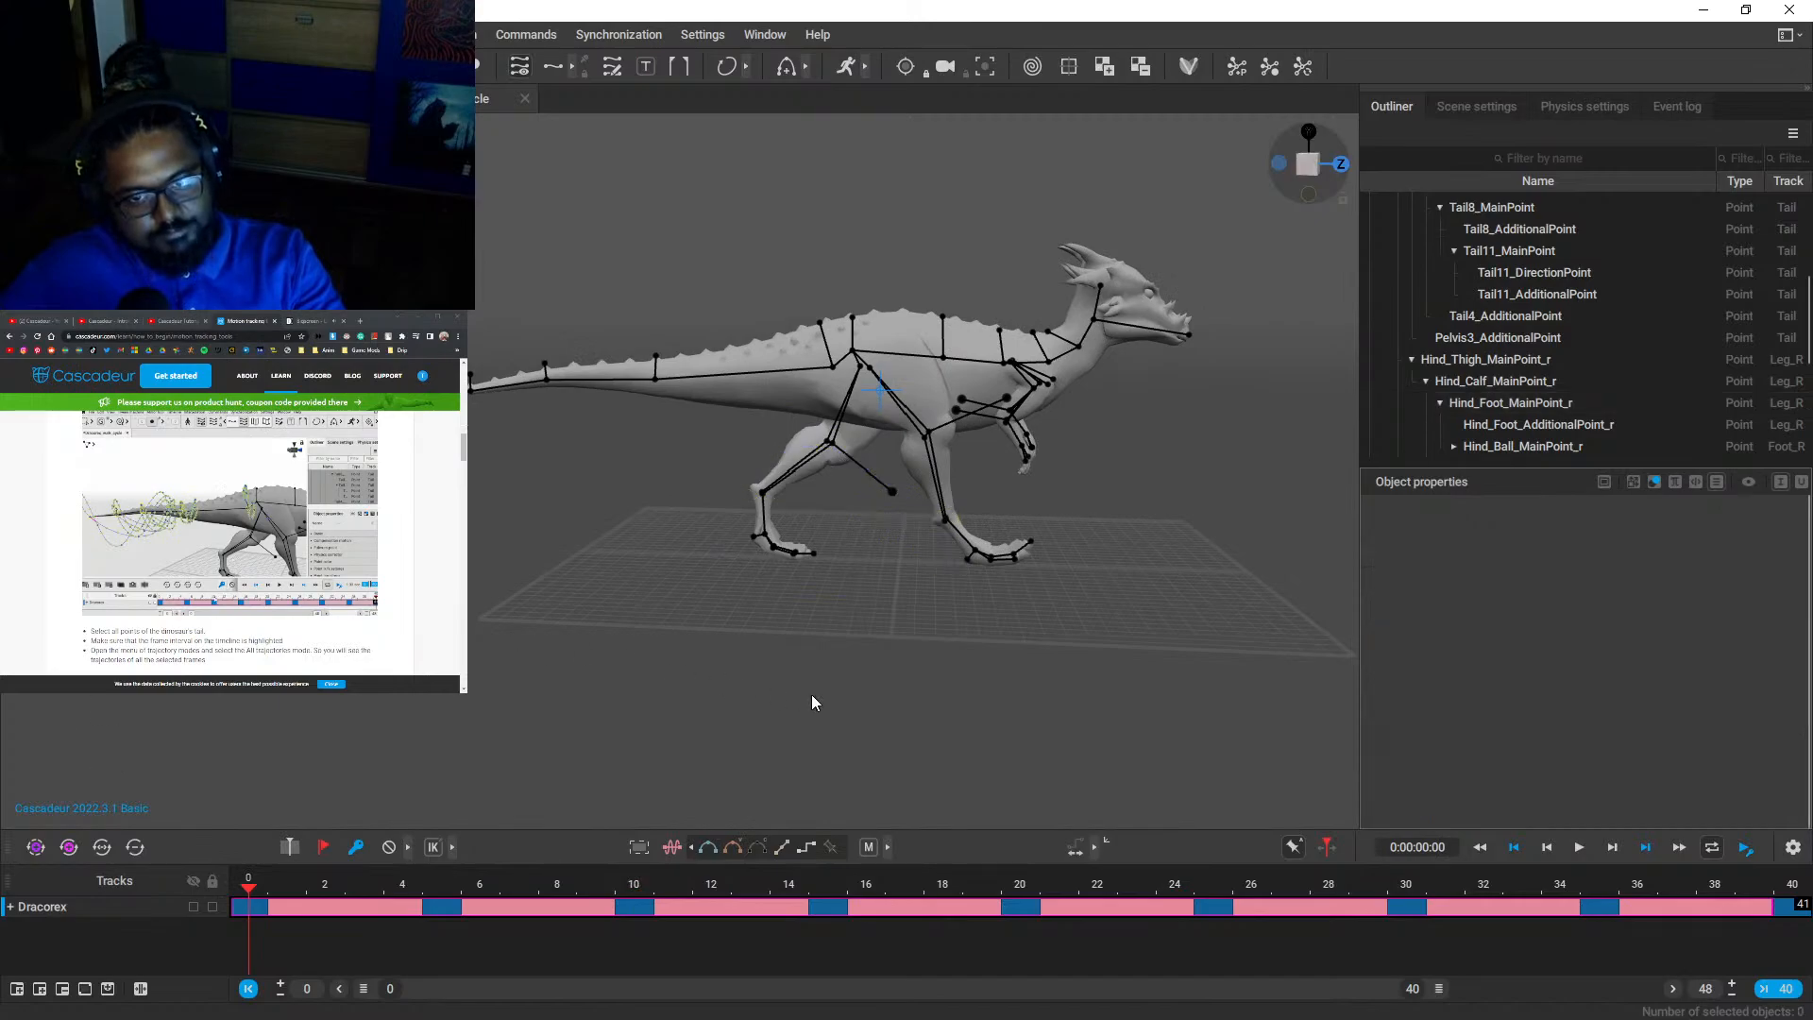
# - Select the tail points together to view their trajectories, and clear the selection
pyautogui.moveTo(910, 612); pyautogui.dragTo(603, 631, button='middle')
pyautogui.scroll(4, 603, 630)
pyautogui.moveTo(482, 604); pyautogui.dragTo(717, 513, button='middle')
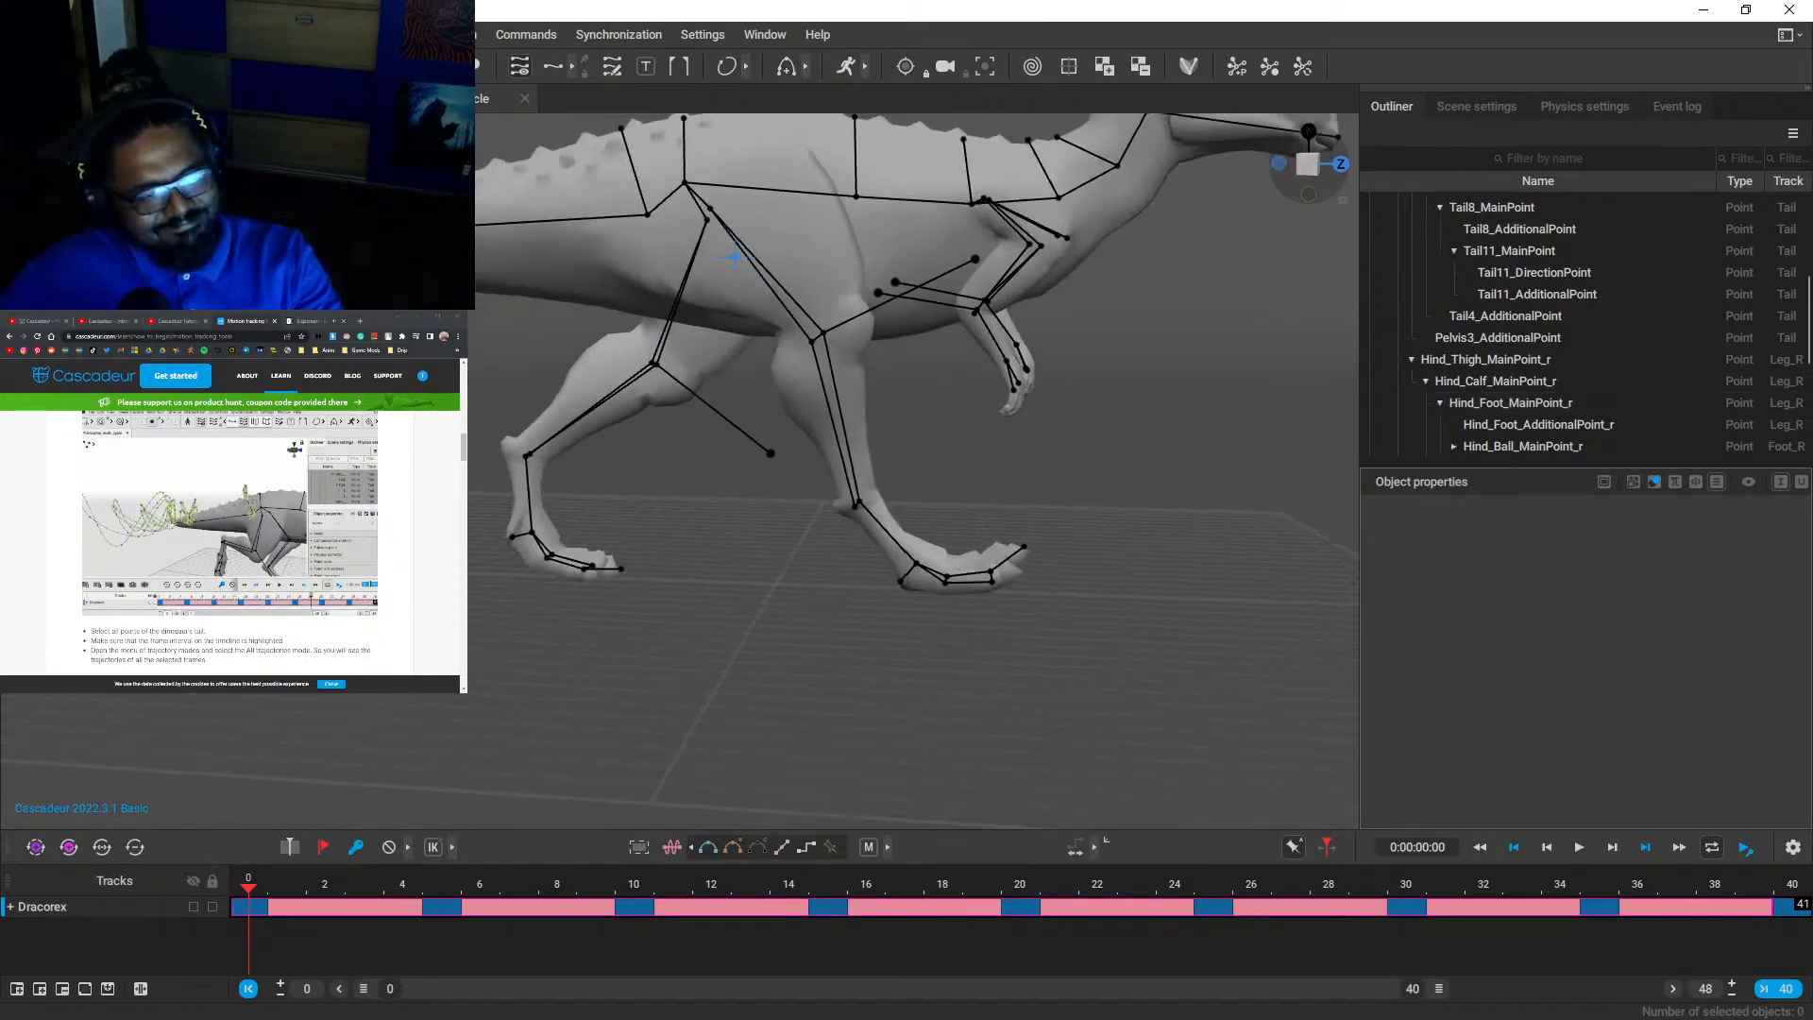
pyautogui.scroll(-6, 680, 472)
pyautogui.moveTo(307, 326); pyautogui.dragTo(496, 457)
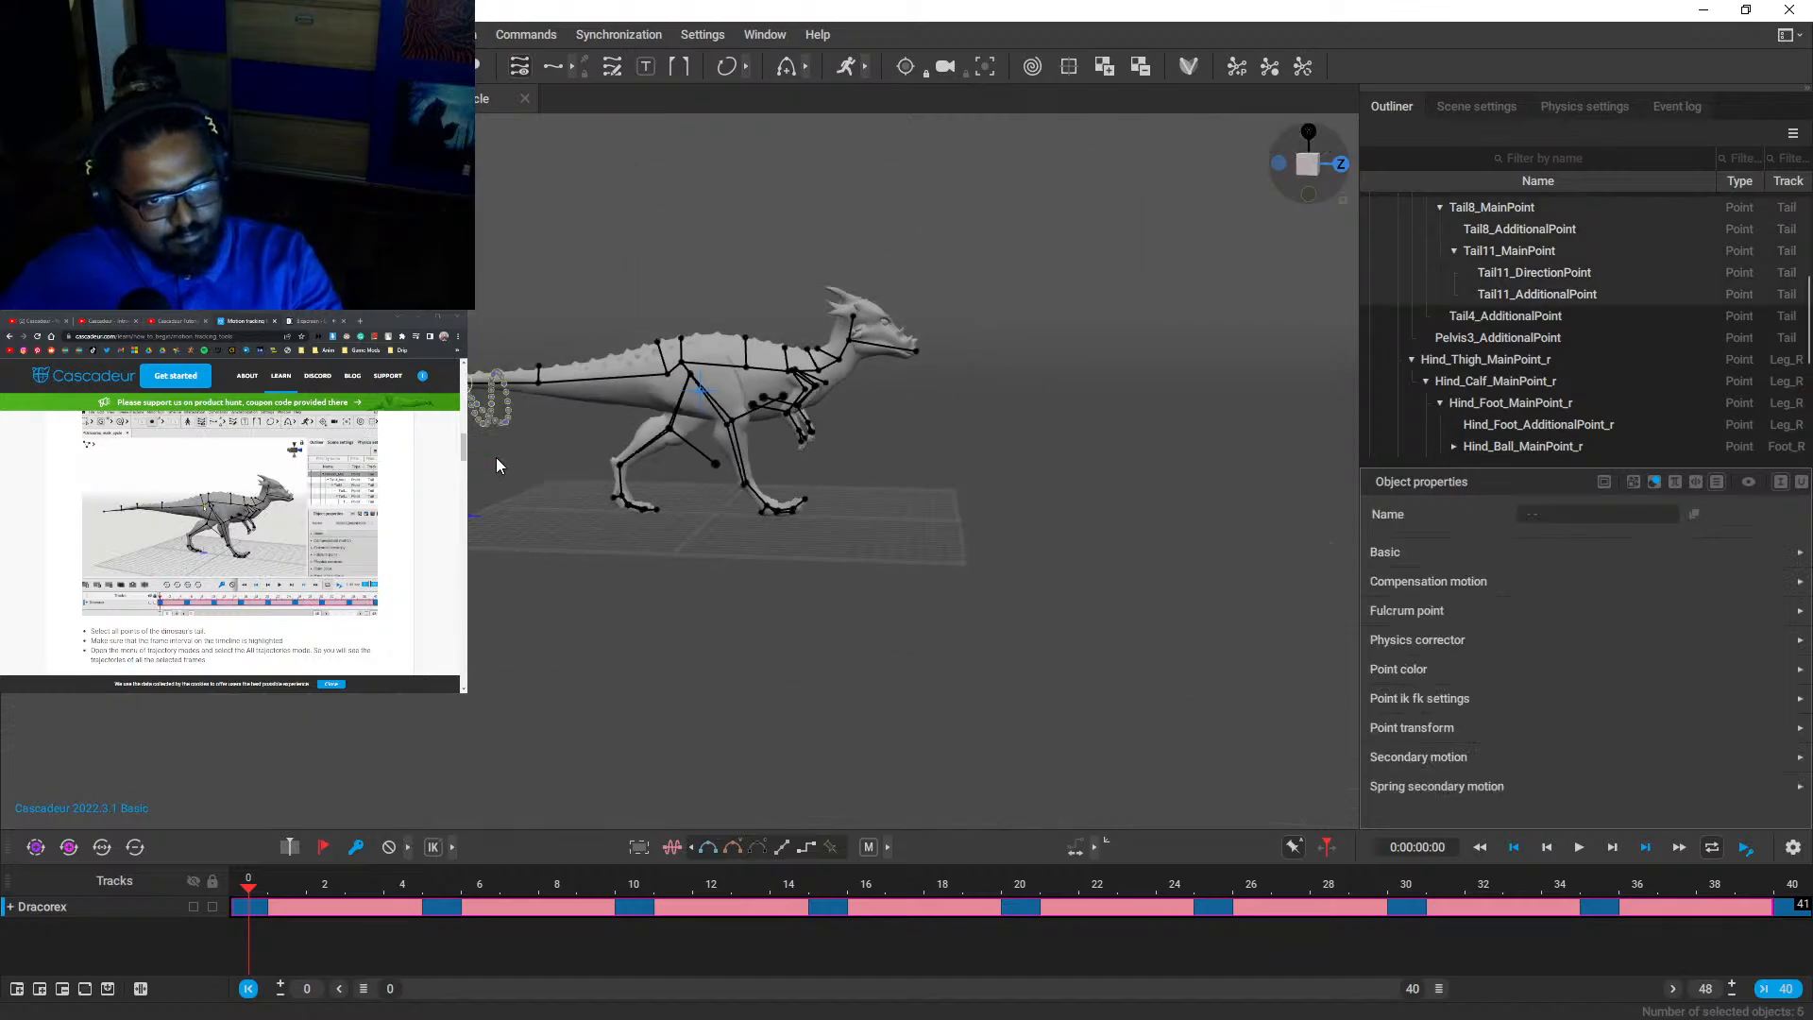
pyautogui.scroll(3, 495, 457)
pyautogui.click(514, 472)
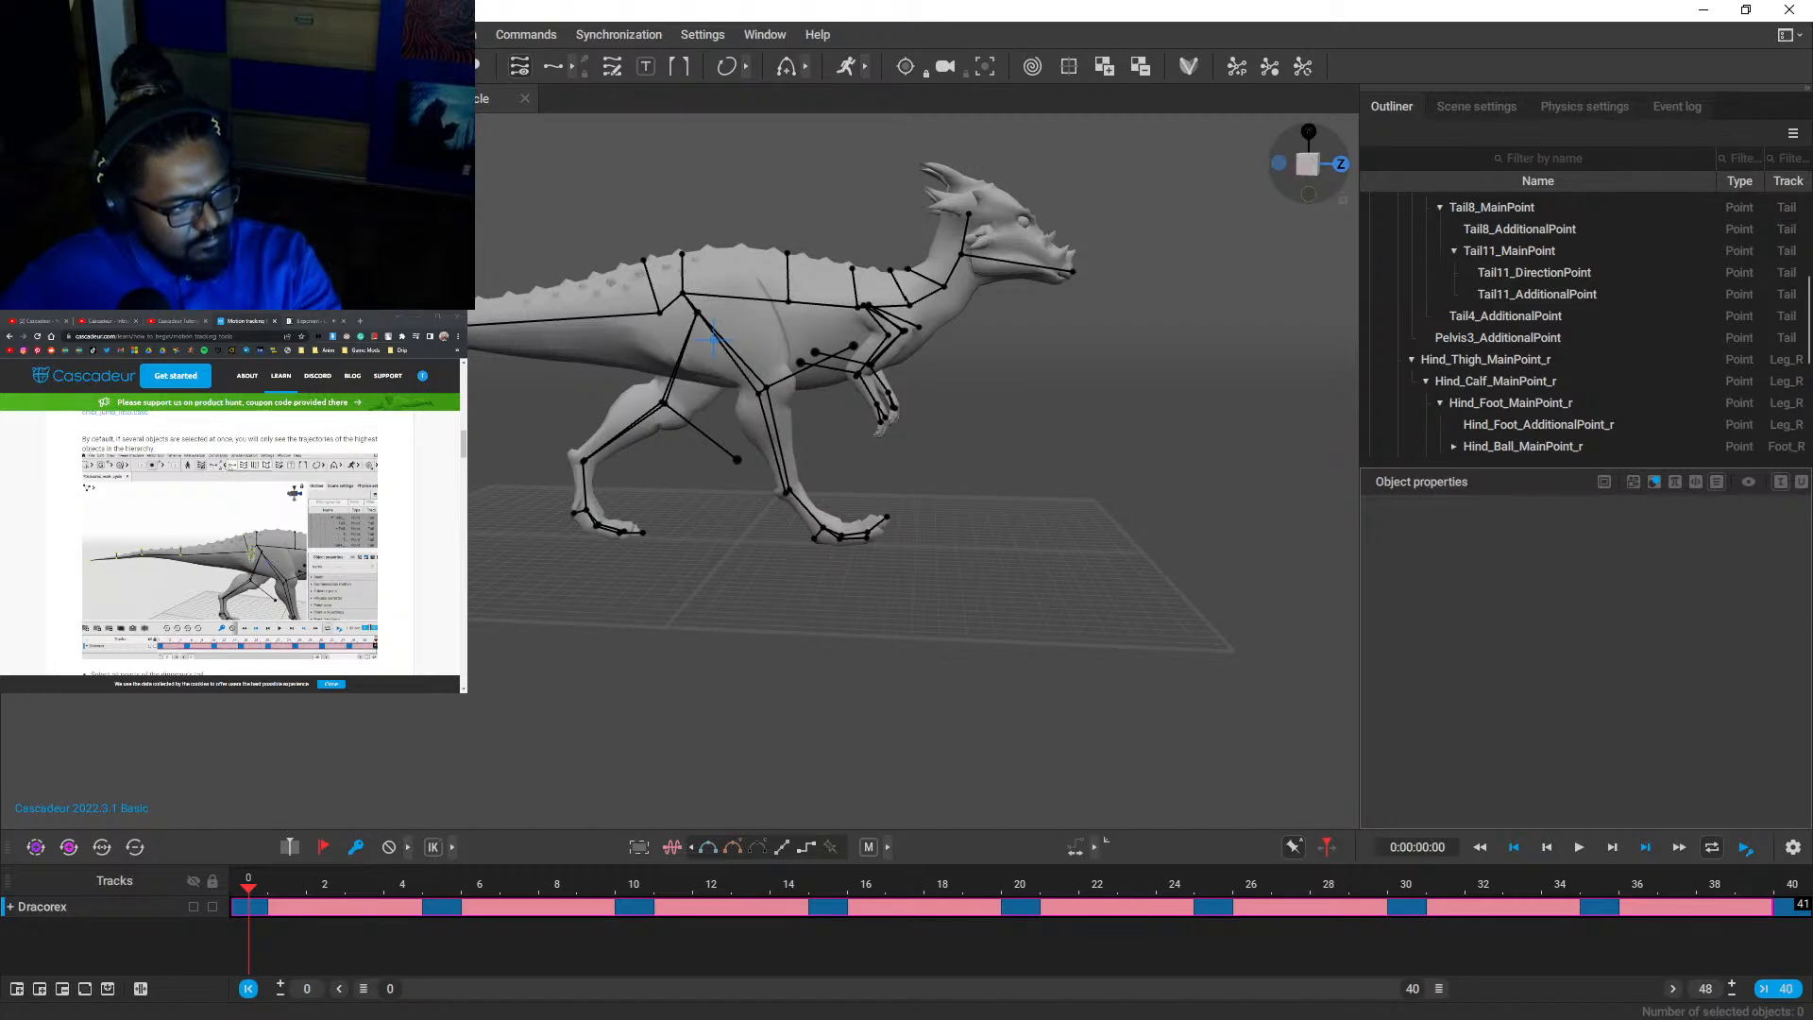
# - Expand the trajectory display modes and check them on a group of points at the Dracorex's rear
pyautogui.click(571, 66)
pyautogui.scroll(-3, 514, 563)
pyautogui.moveTo(477, 265); pyautogui.dragTo(659, 517)
pyautogui.click(660, 578)
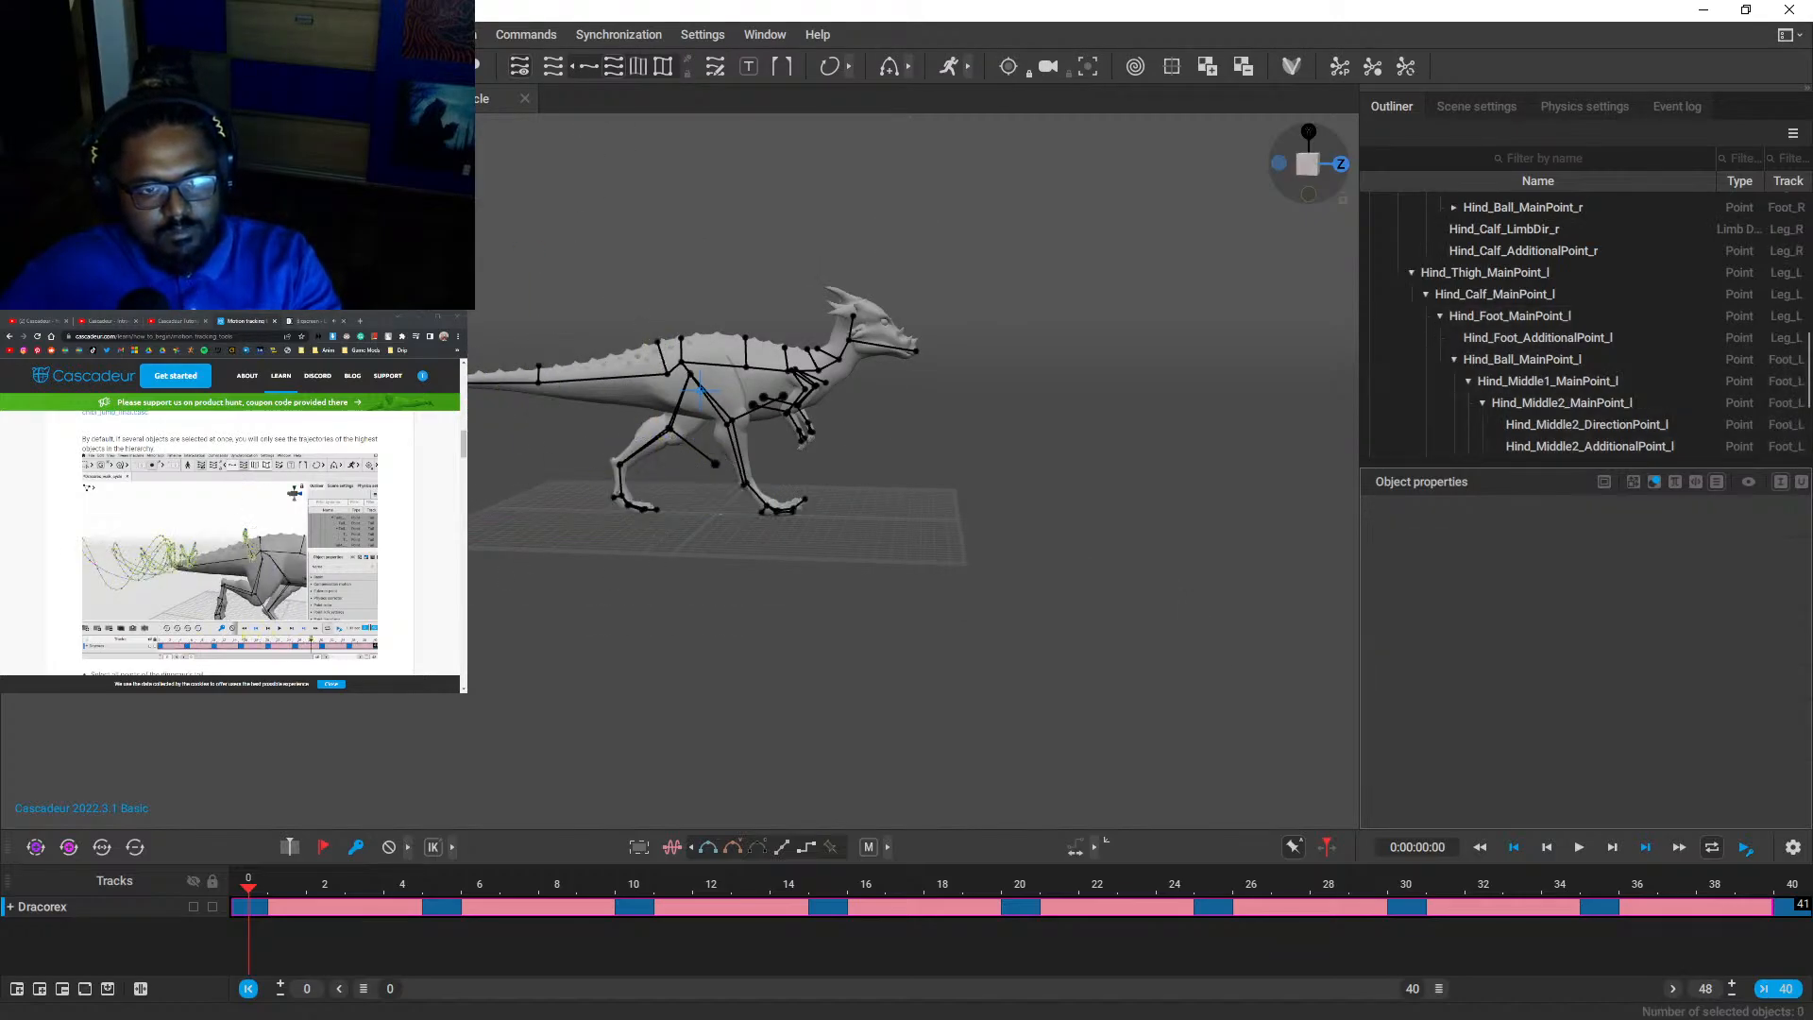
# - Select the points across the Dracorex's whole body, view the rig from the front and clear the selection
pyautogui.moveTo(475, 165); pyautogui.dragTo(1056, 606)
pyautogui.keyDown('alt'); pyautogui.moveTo(565, 642); pyautogui.dragTo(1039, 613); pyautogui.keyUp('alt')
pyautogui.scroll(4, 615, 558)
pyautogui.keyDown('alt'); pyautogui.moveTo(616, 559); pyautogui.dragTo(831, 495); pyautogui.keyUp('alt')
pyautogui.click(517, 149)
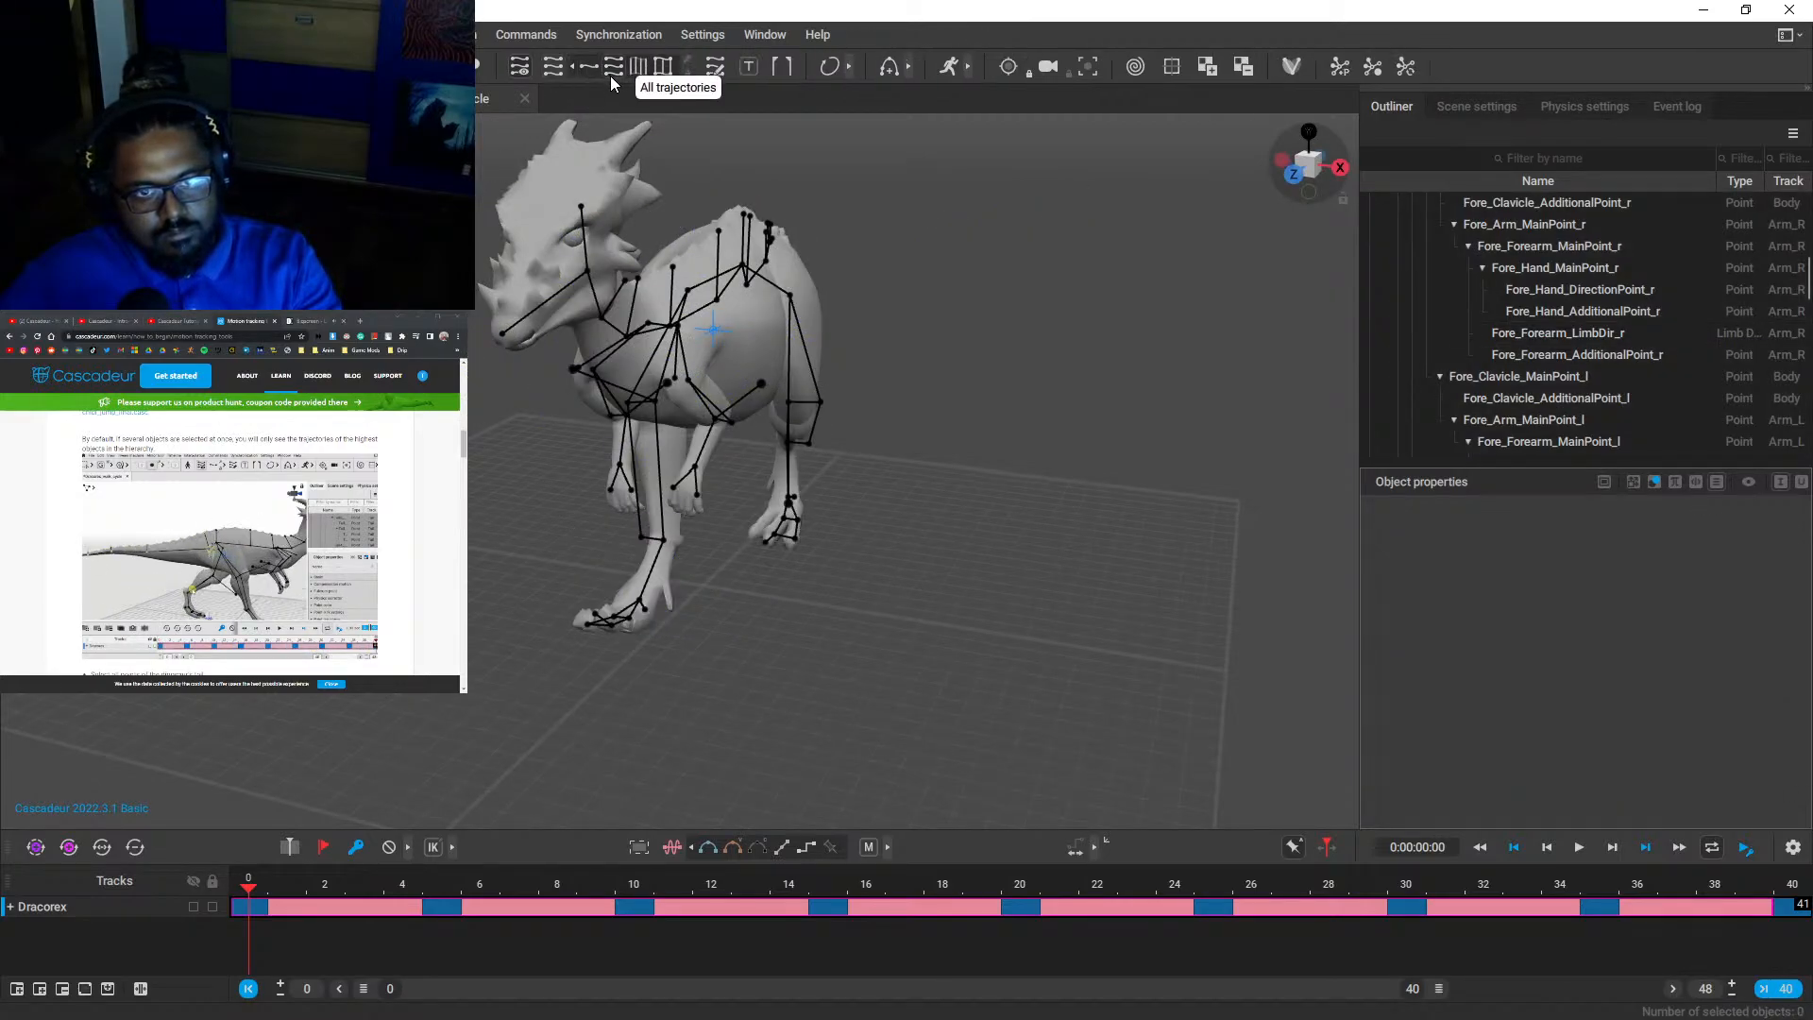
# - View the trajectories of the head's direction point and of the right hind middle toe's direction point
pyautogui.click(502, 331)
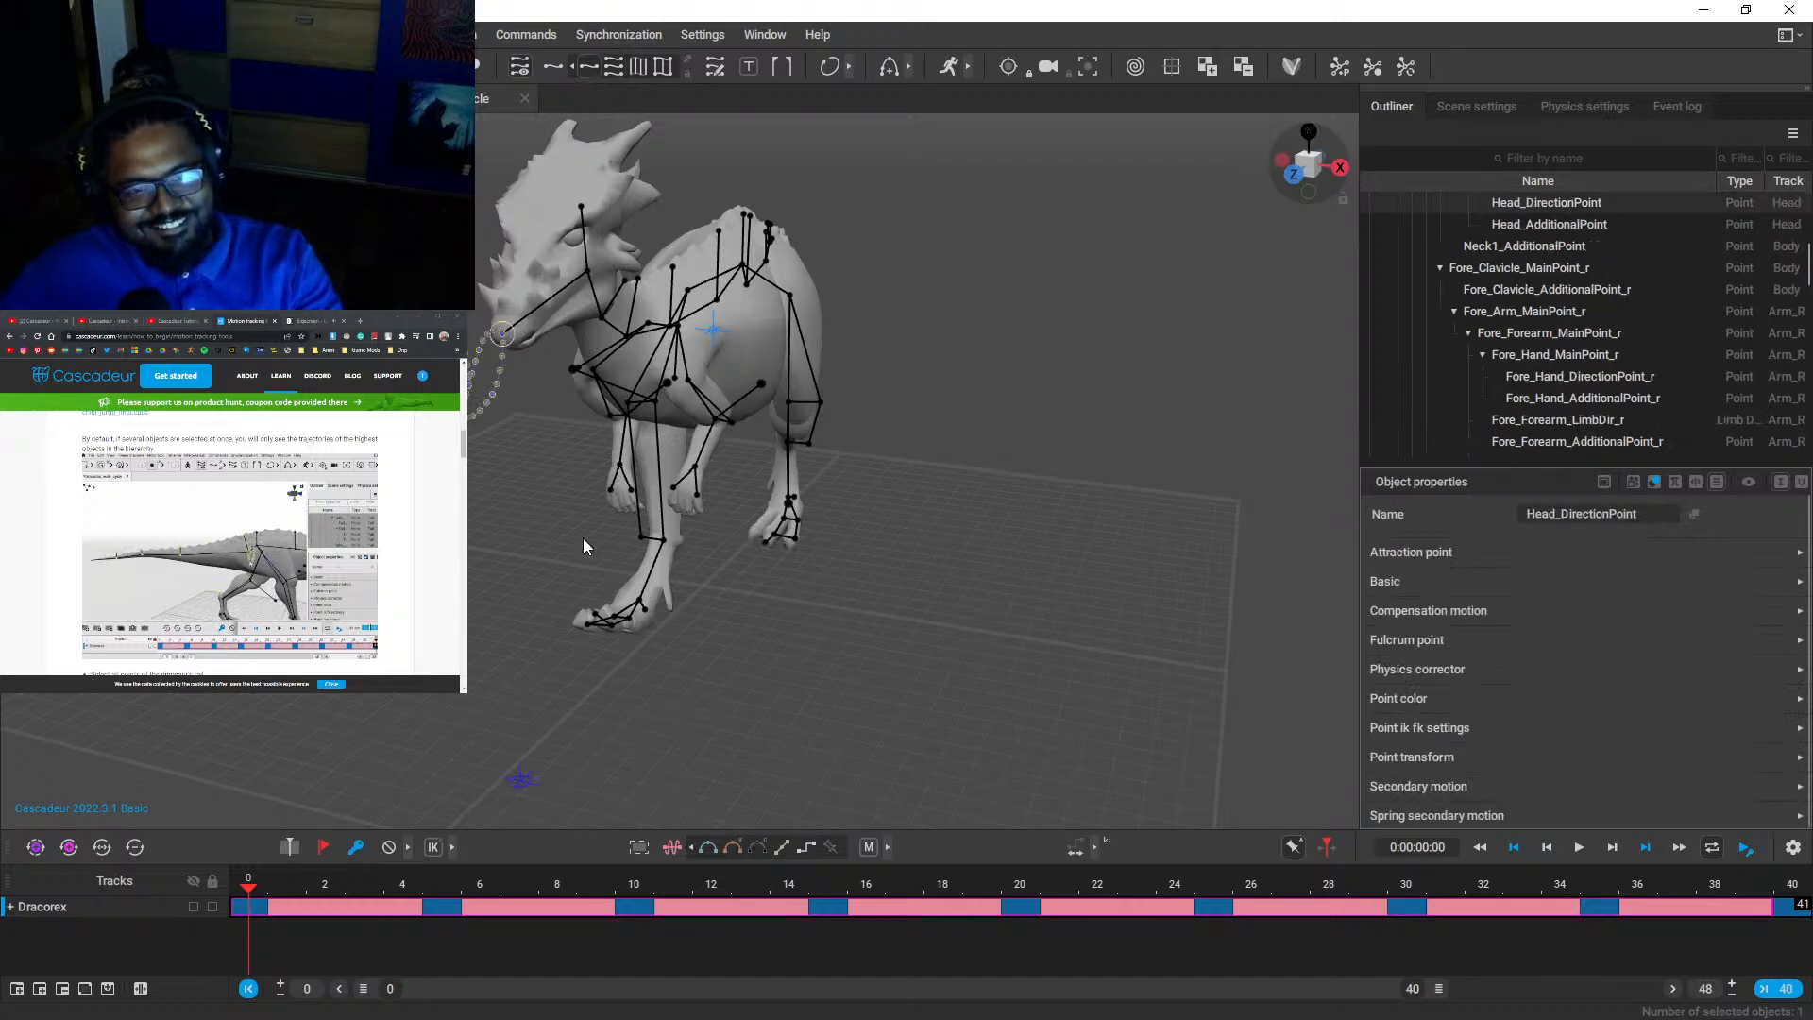
pyautogui.keyDown('alt'); pyautogui.moveTo(581, 534); pyautogui.dragTo(618, 651); pyautogui.keyUp('alt')
pyautogui.click(526, 559)
pyautogui.scroll(-4, 618, 651)
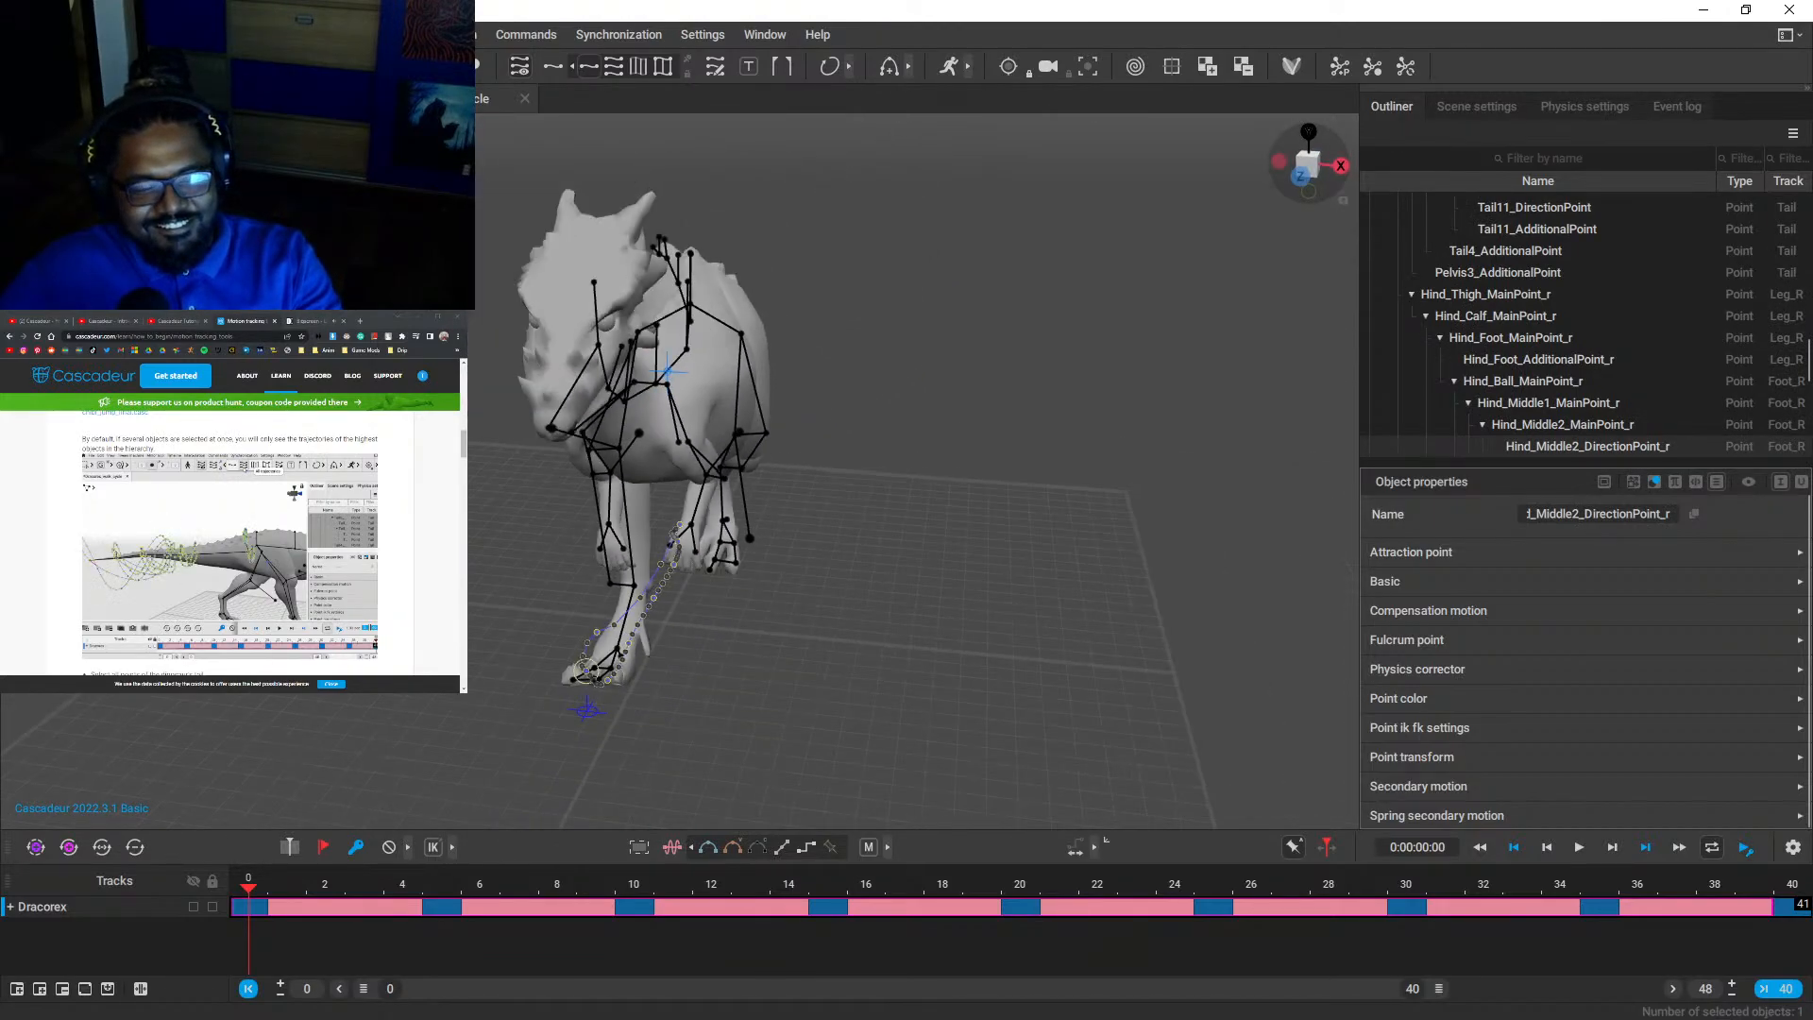
# - Read the lesson's closing note on trajectory modes and its Fixing trajectories section, and clear the point selection in the viewport
pyautogui.scroll(-3, 229, 543)
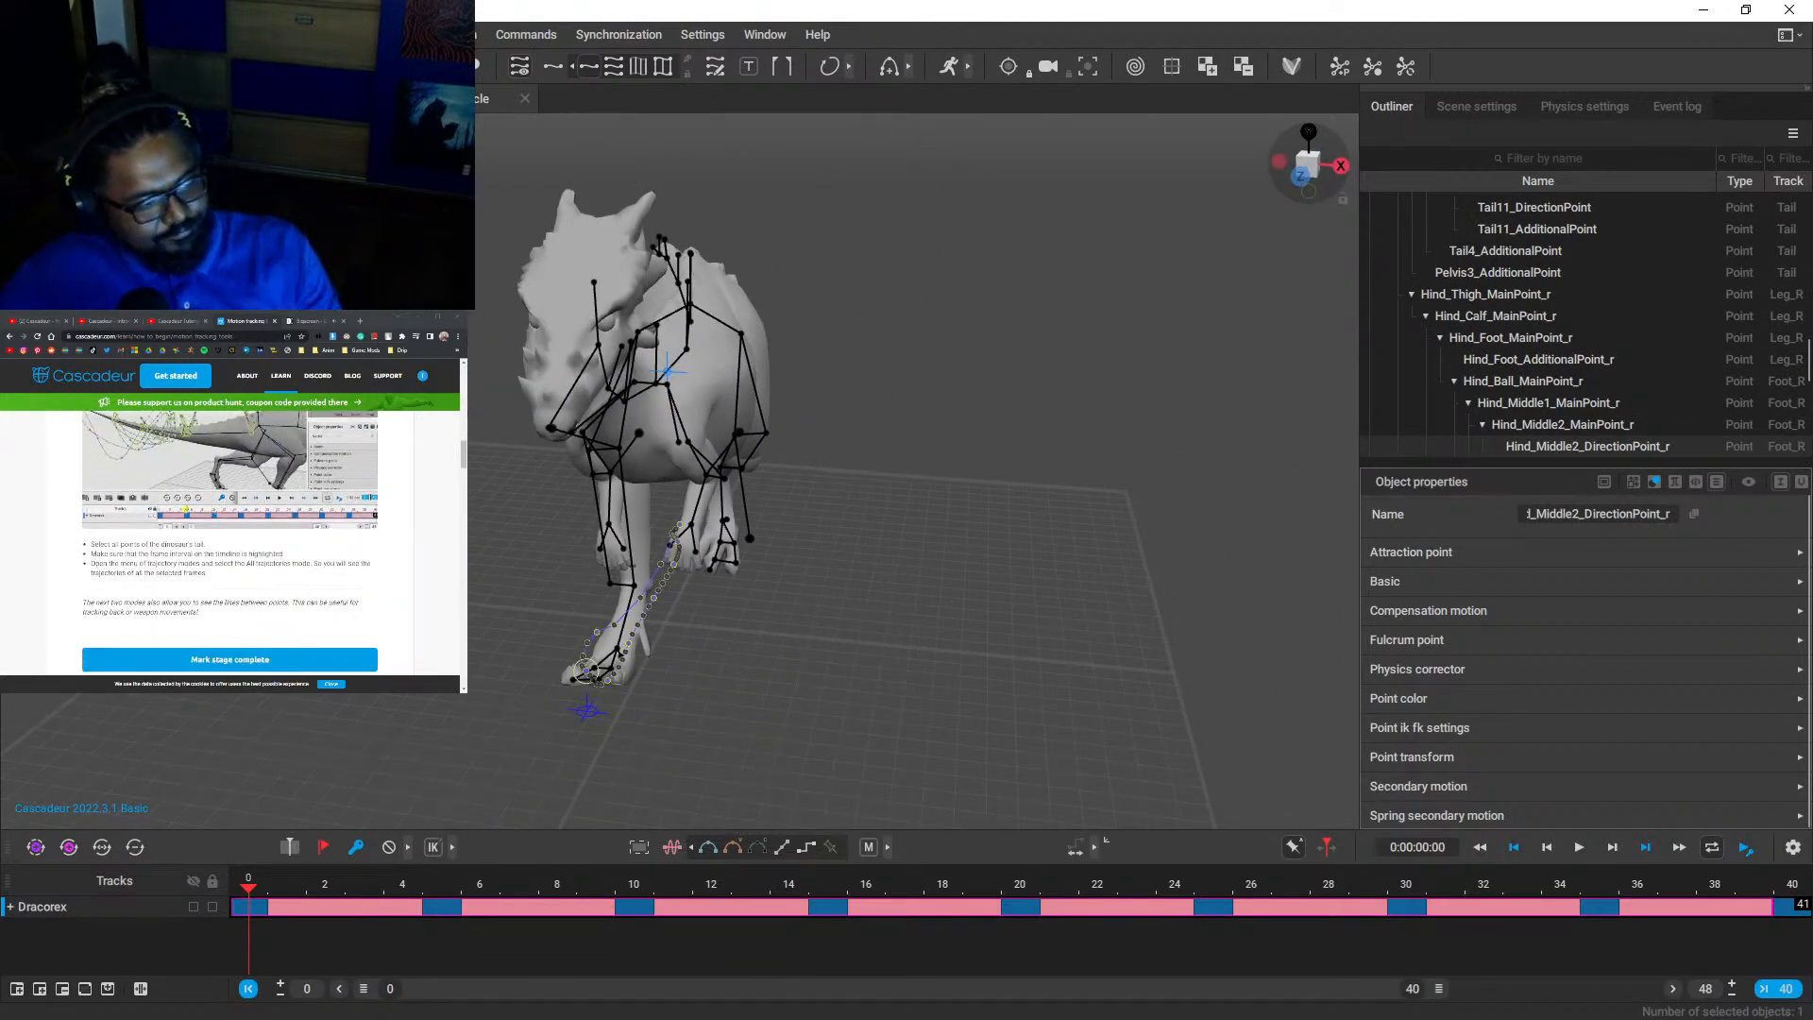
pyautogui.scroll(-2, 229, 539)
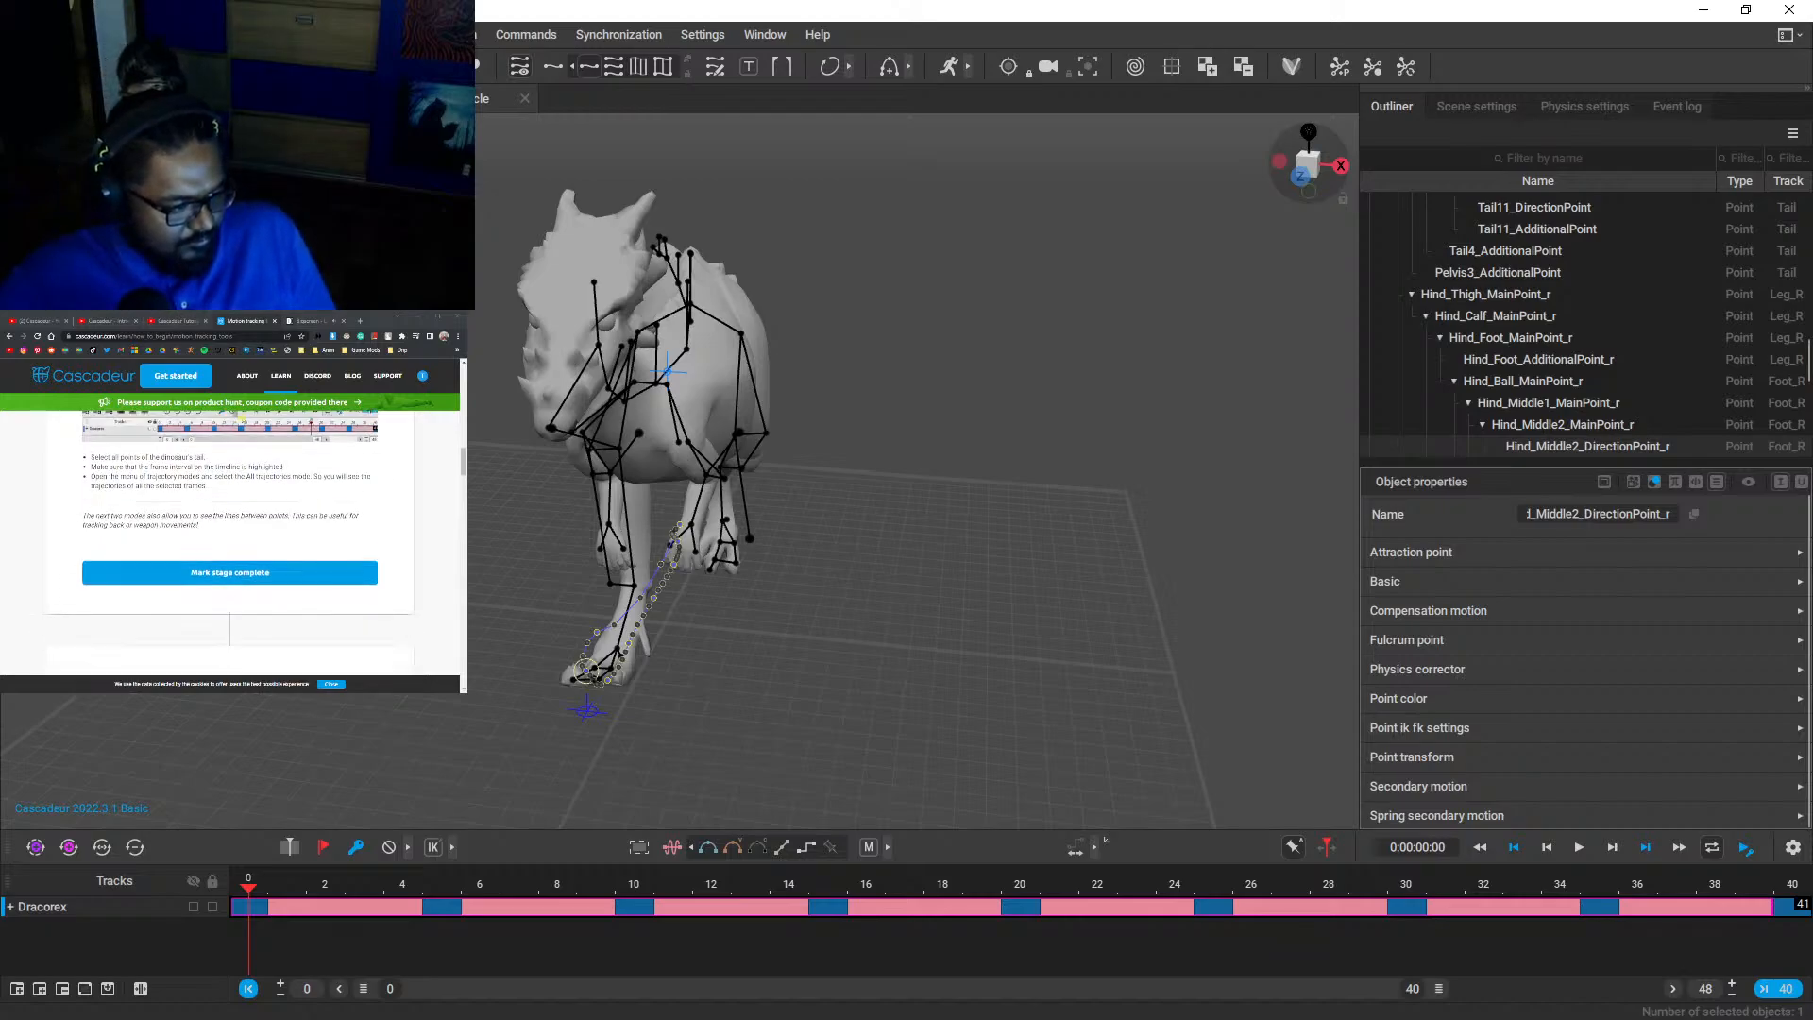
pyautogui.scroll(3, 229, 543)
pyautogui.scroll(-5, 230, 543)
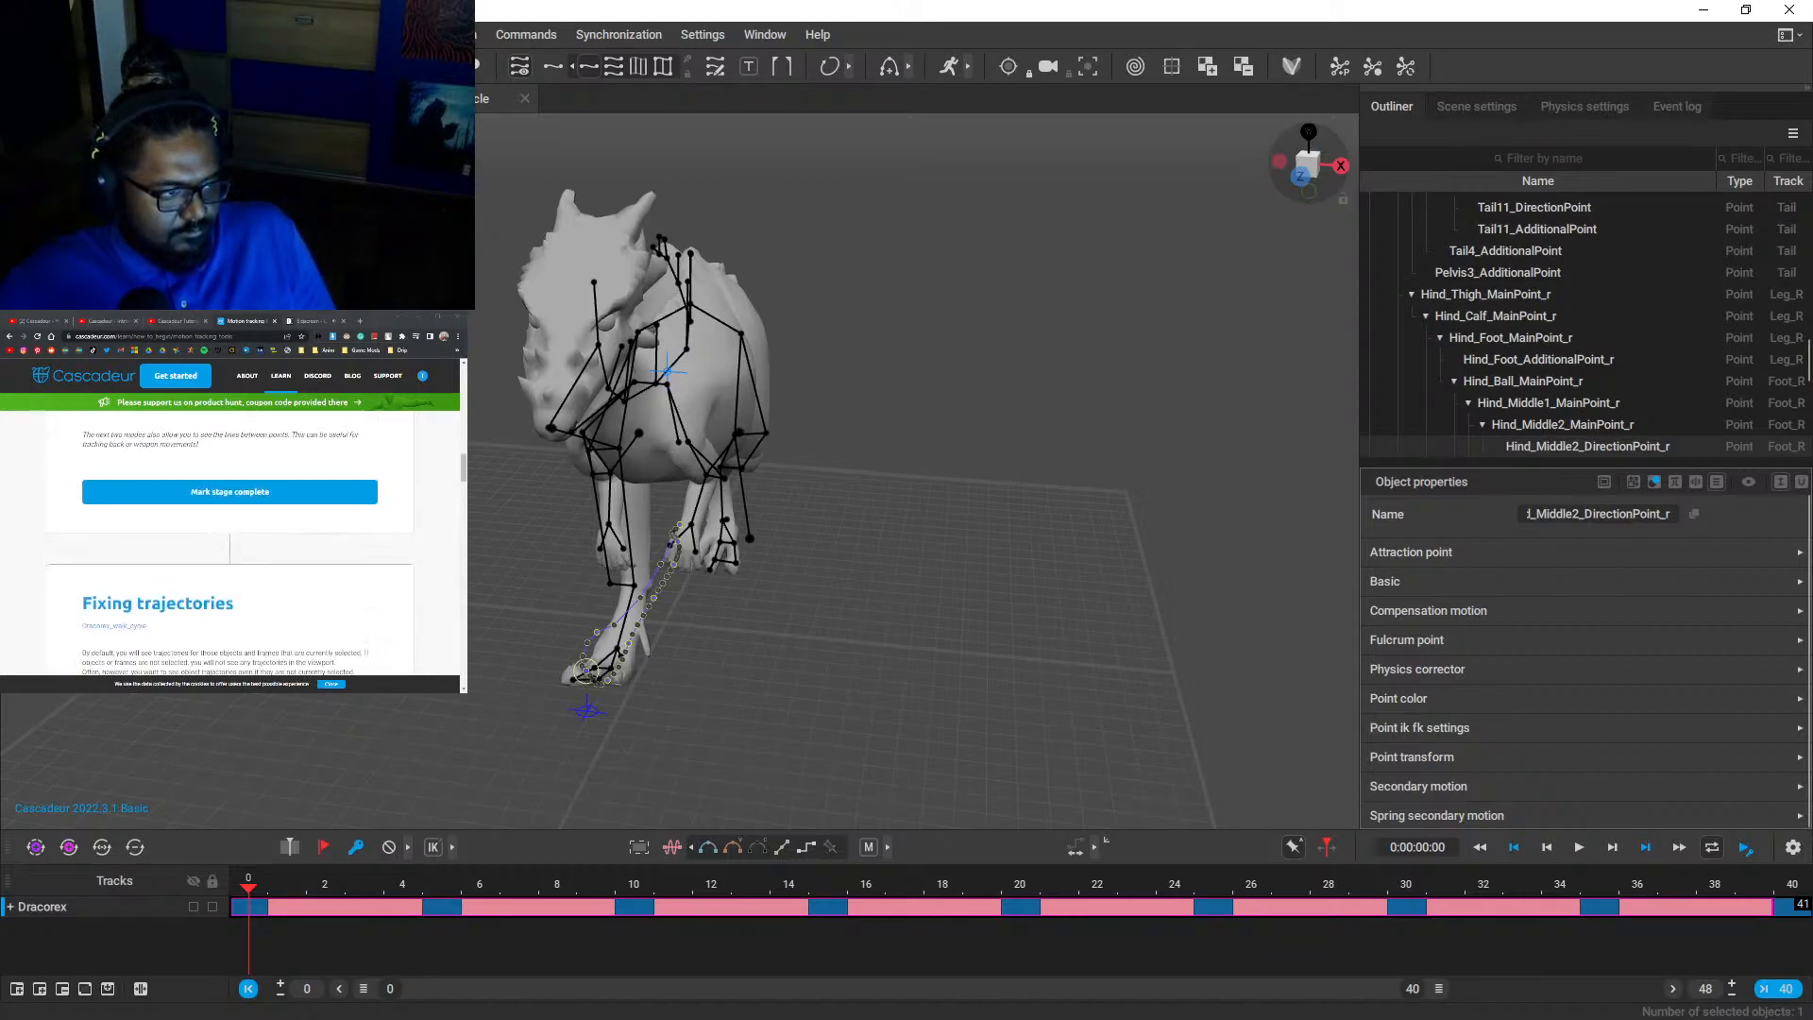
pyautogui.scroll(-4, 229, 543)
pyautogui.scroll(3, 229, 543)
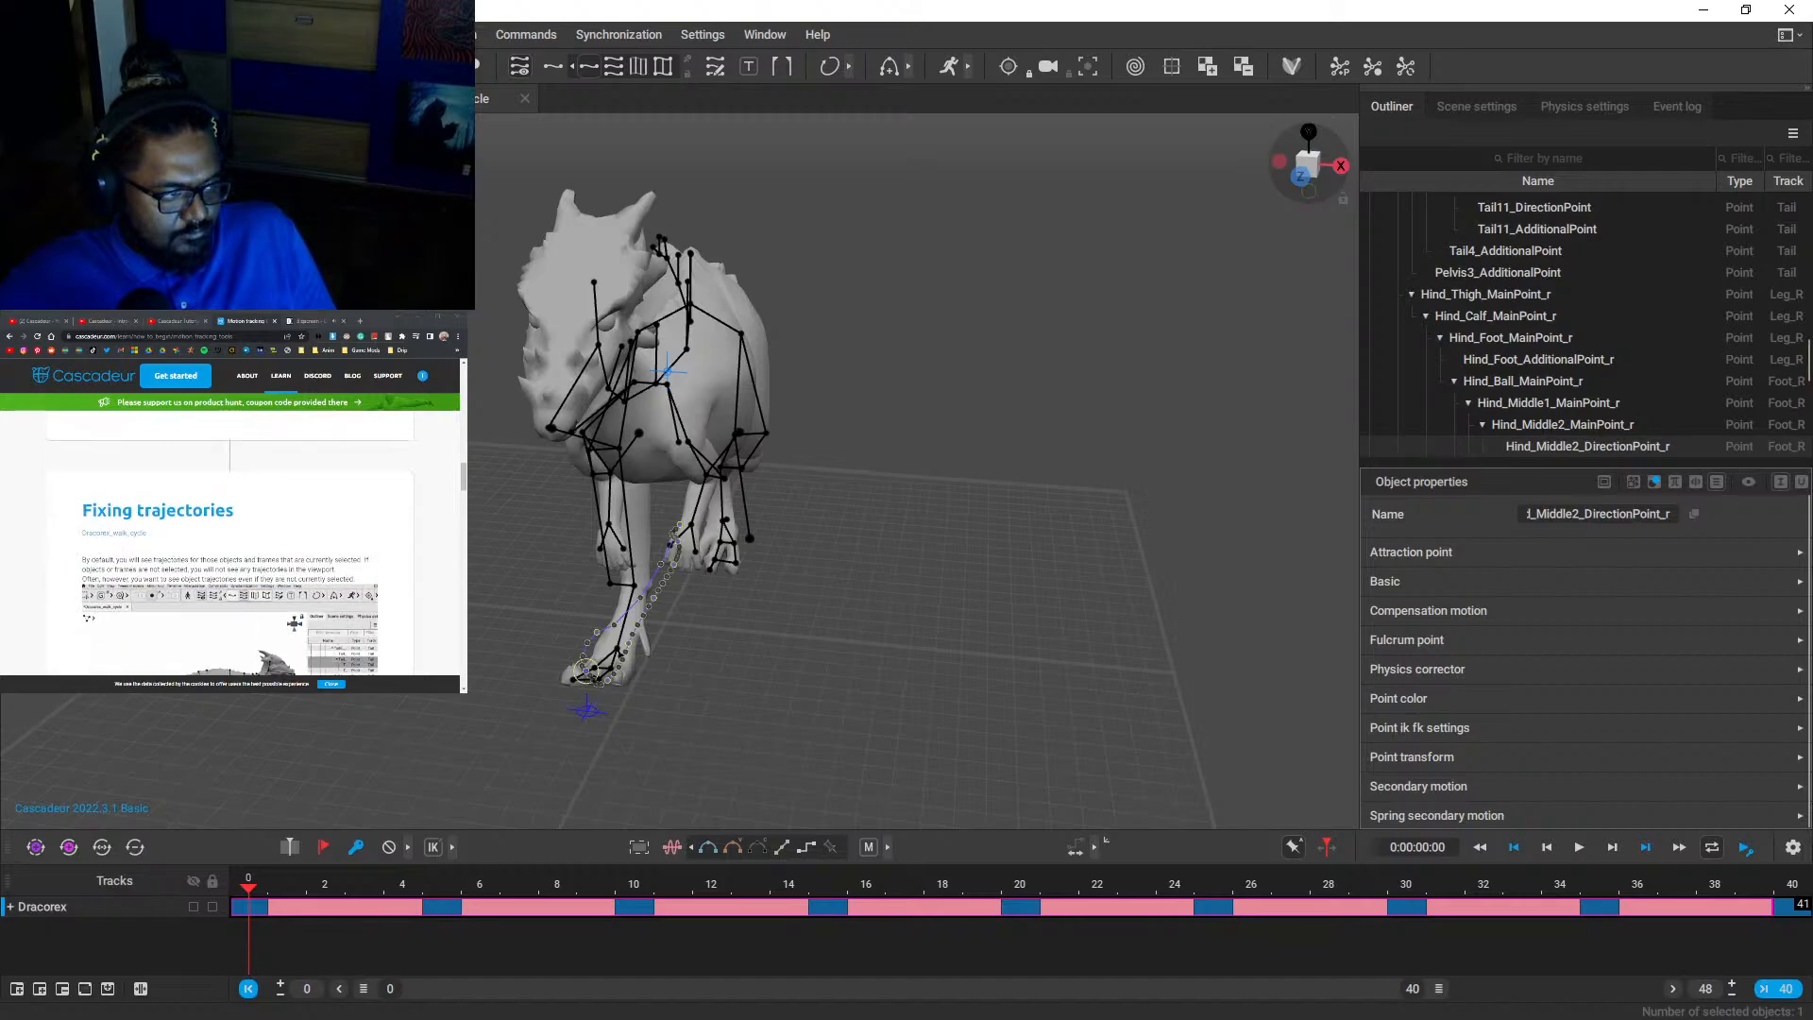
pyautogui.scroll(-3, 230, 543)
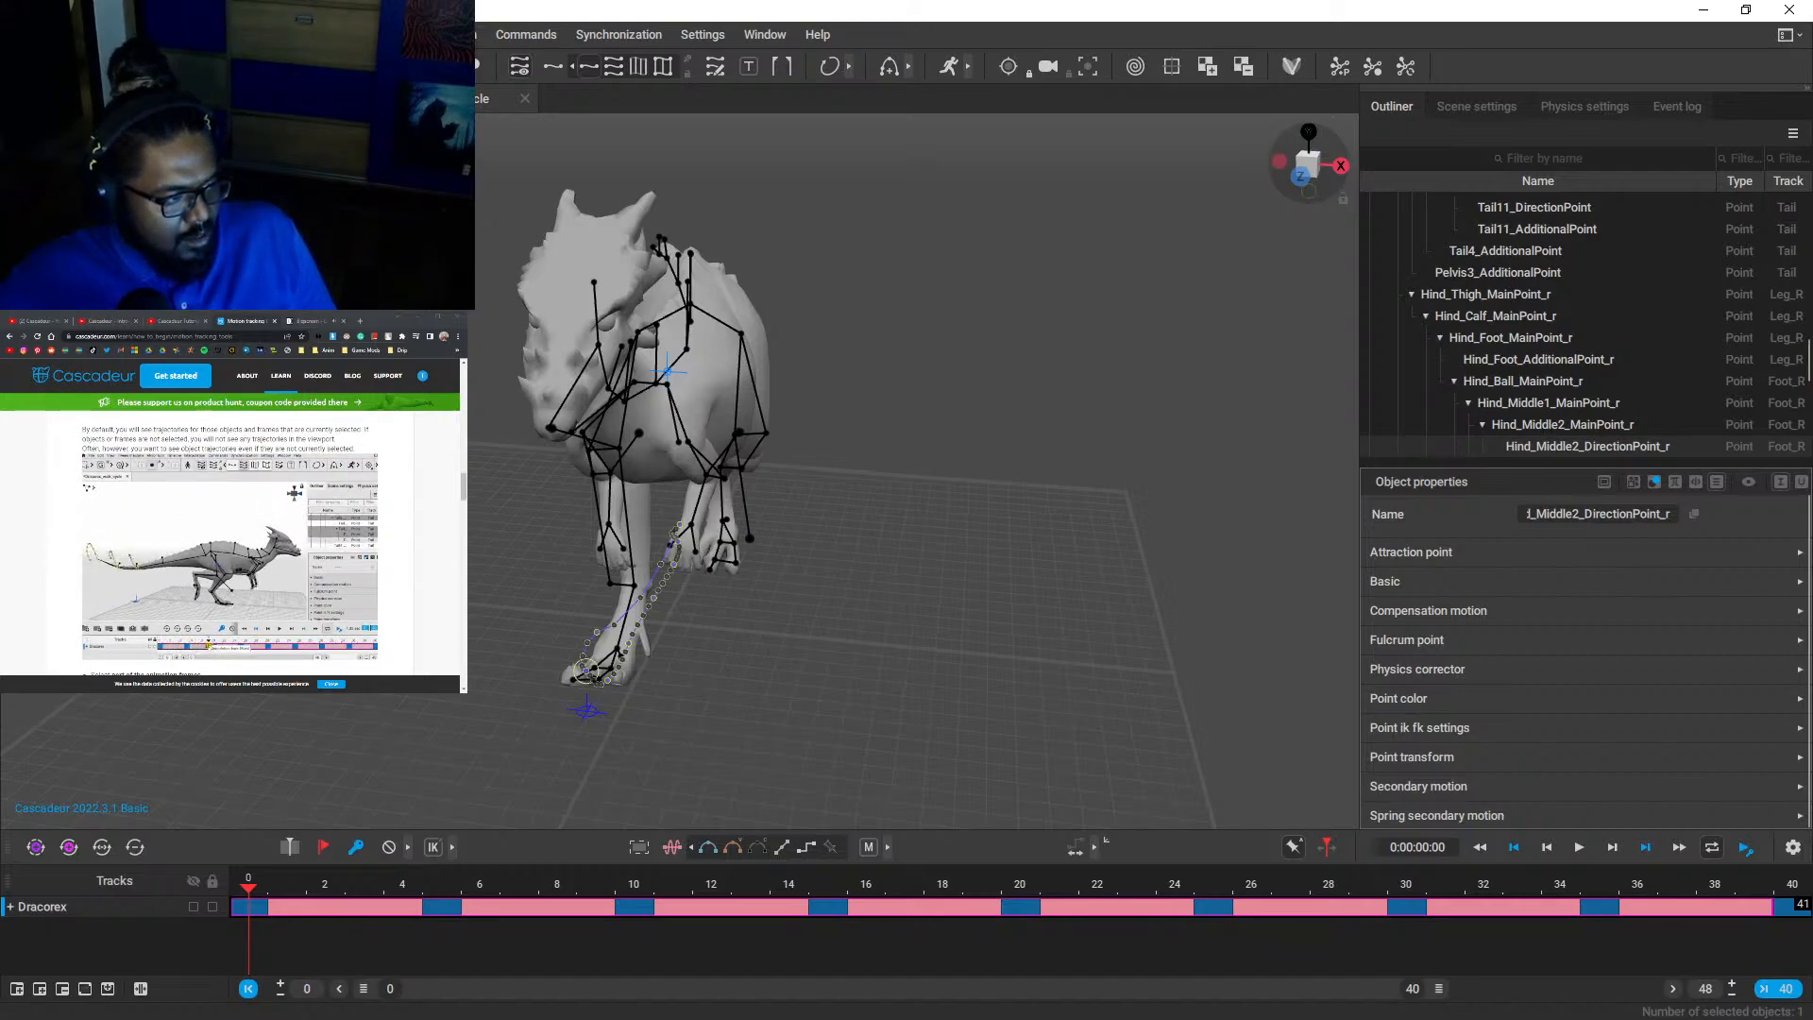
pyautogui.scroll(2, 230, 543)
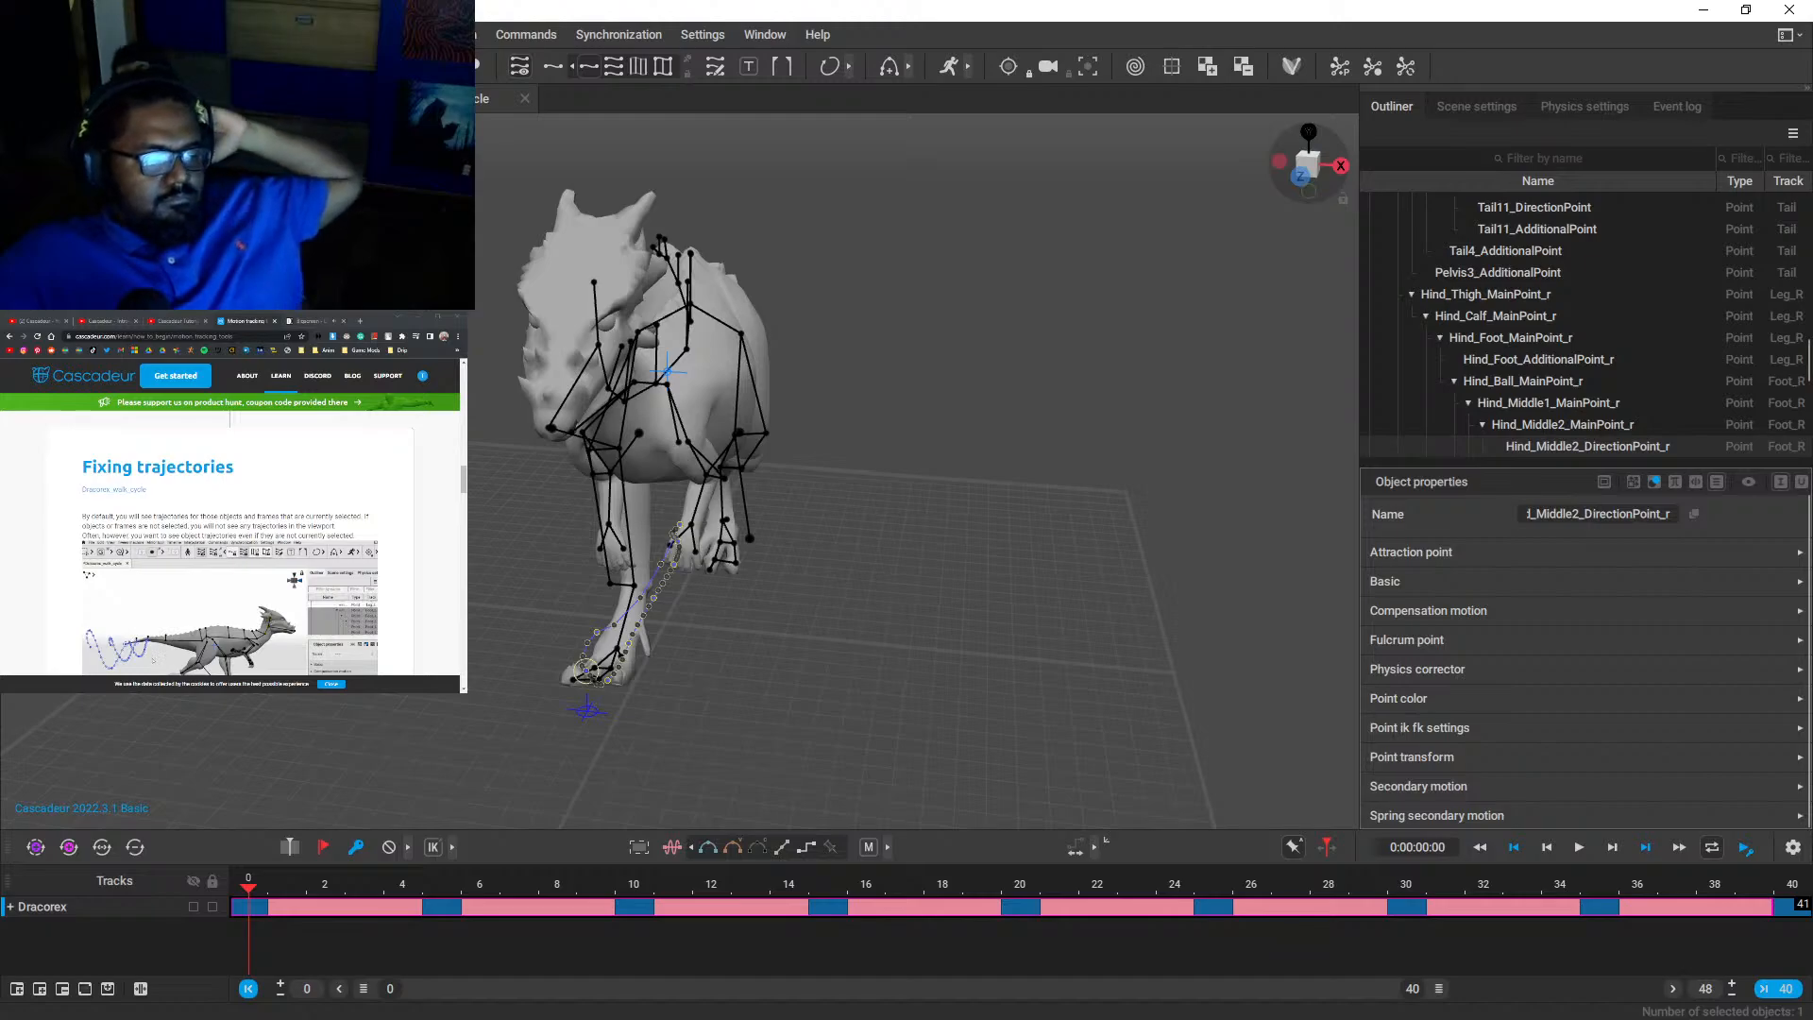
pyautogui.scroll(-2, 230, 543)
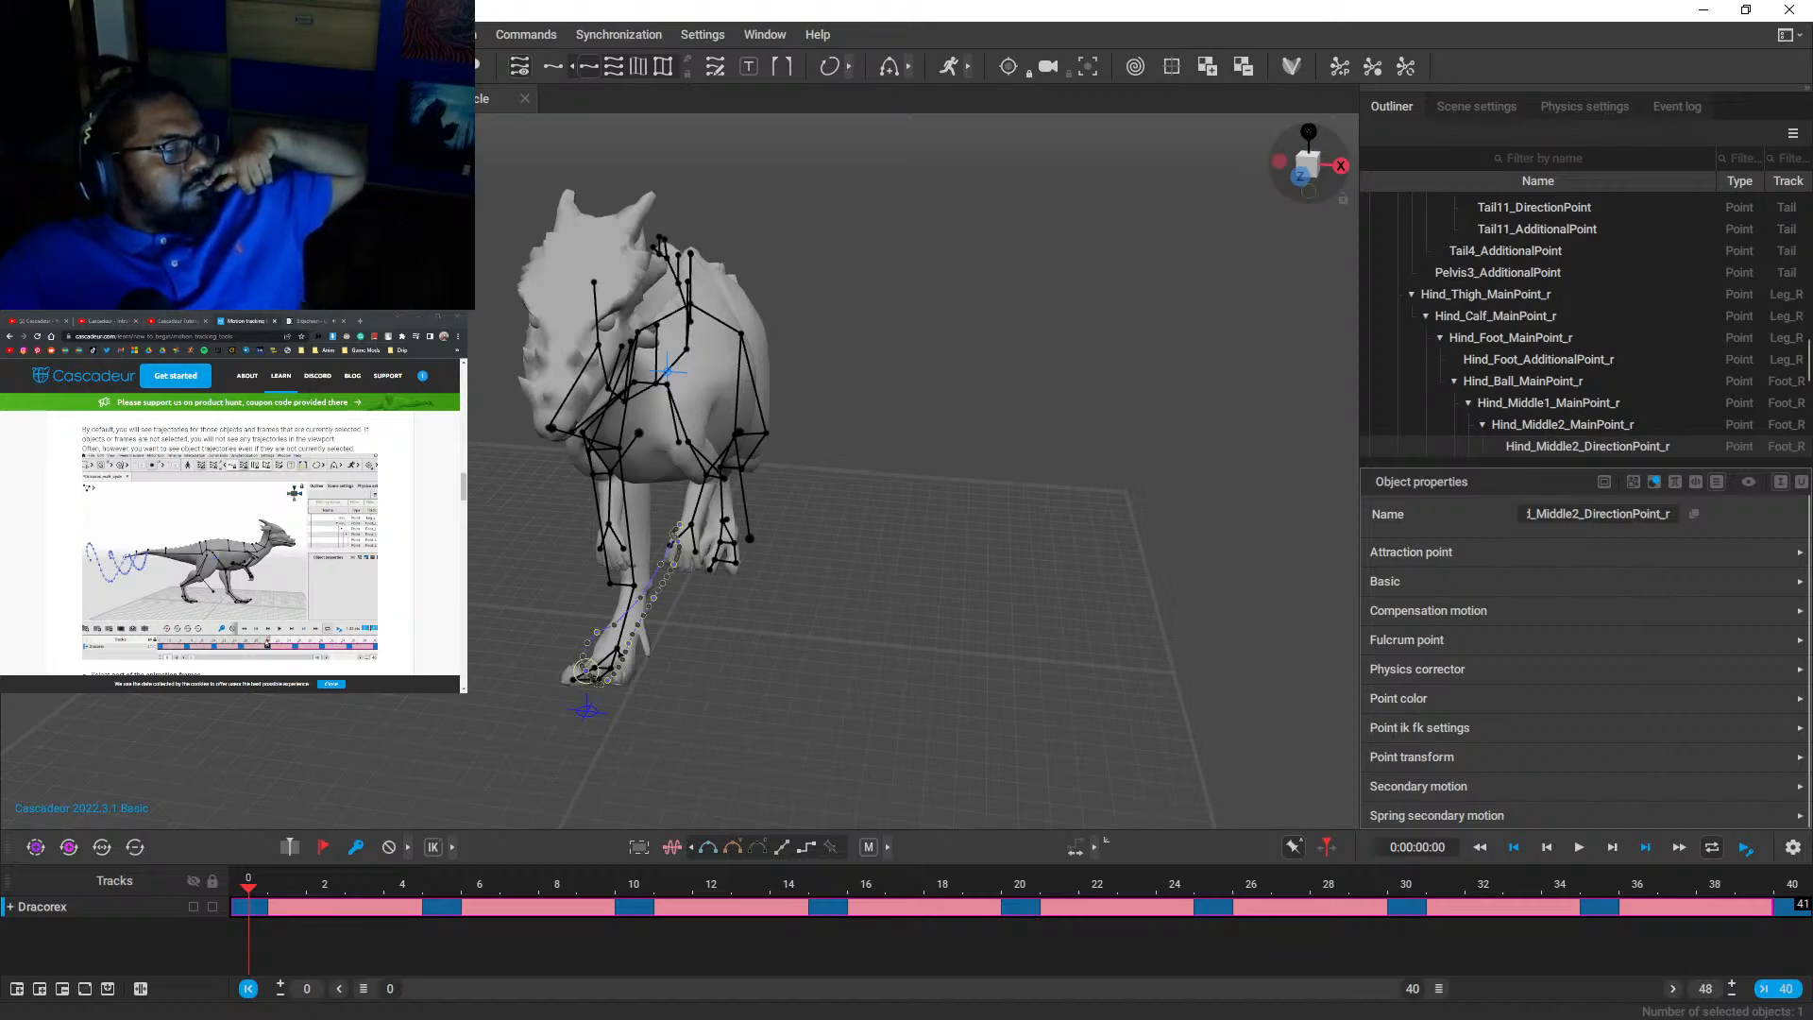
pyautogui.scroll(-2, 231, 543)
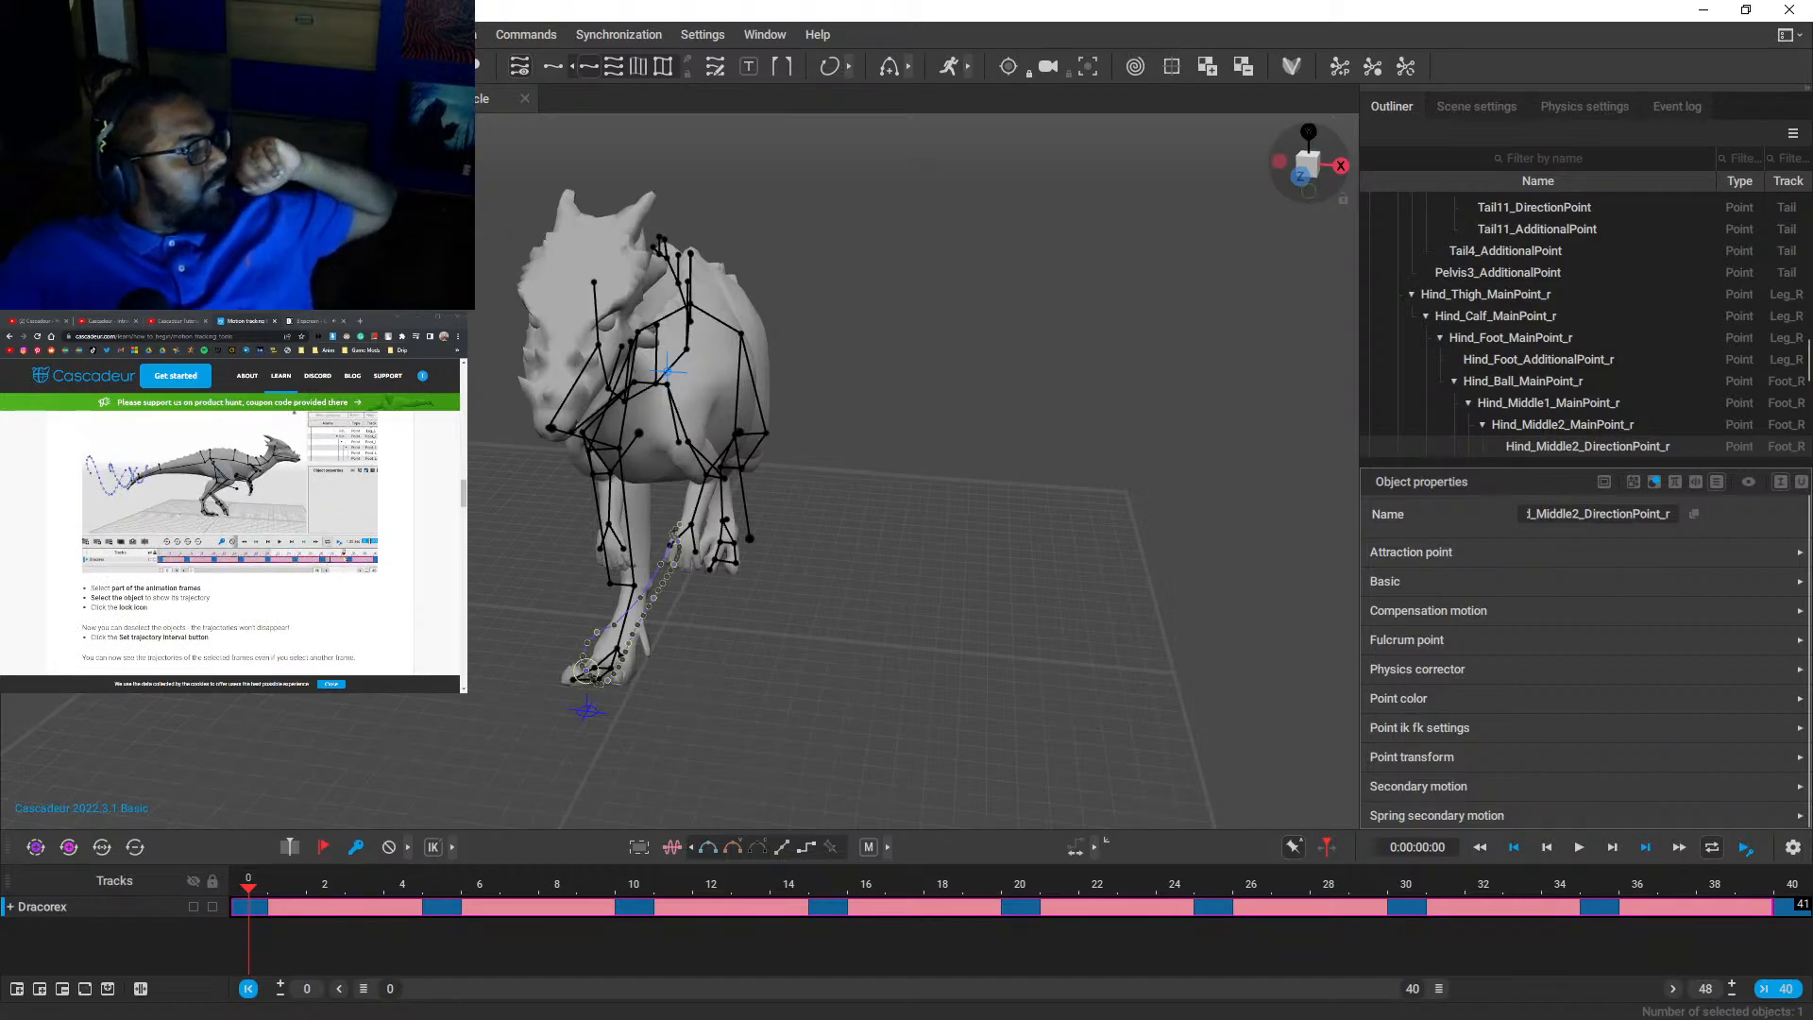
pyautogui.click(808, 692)
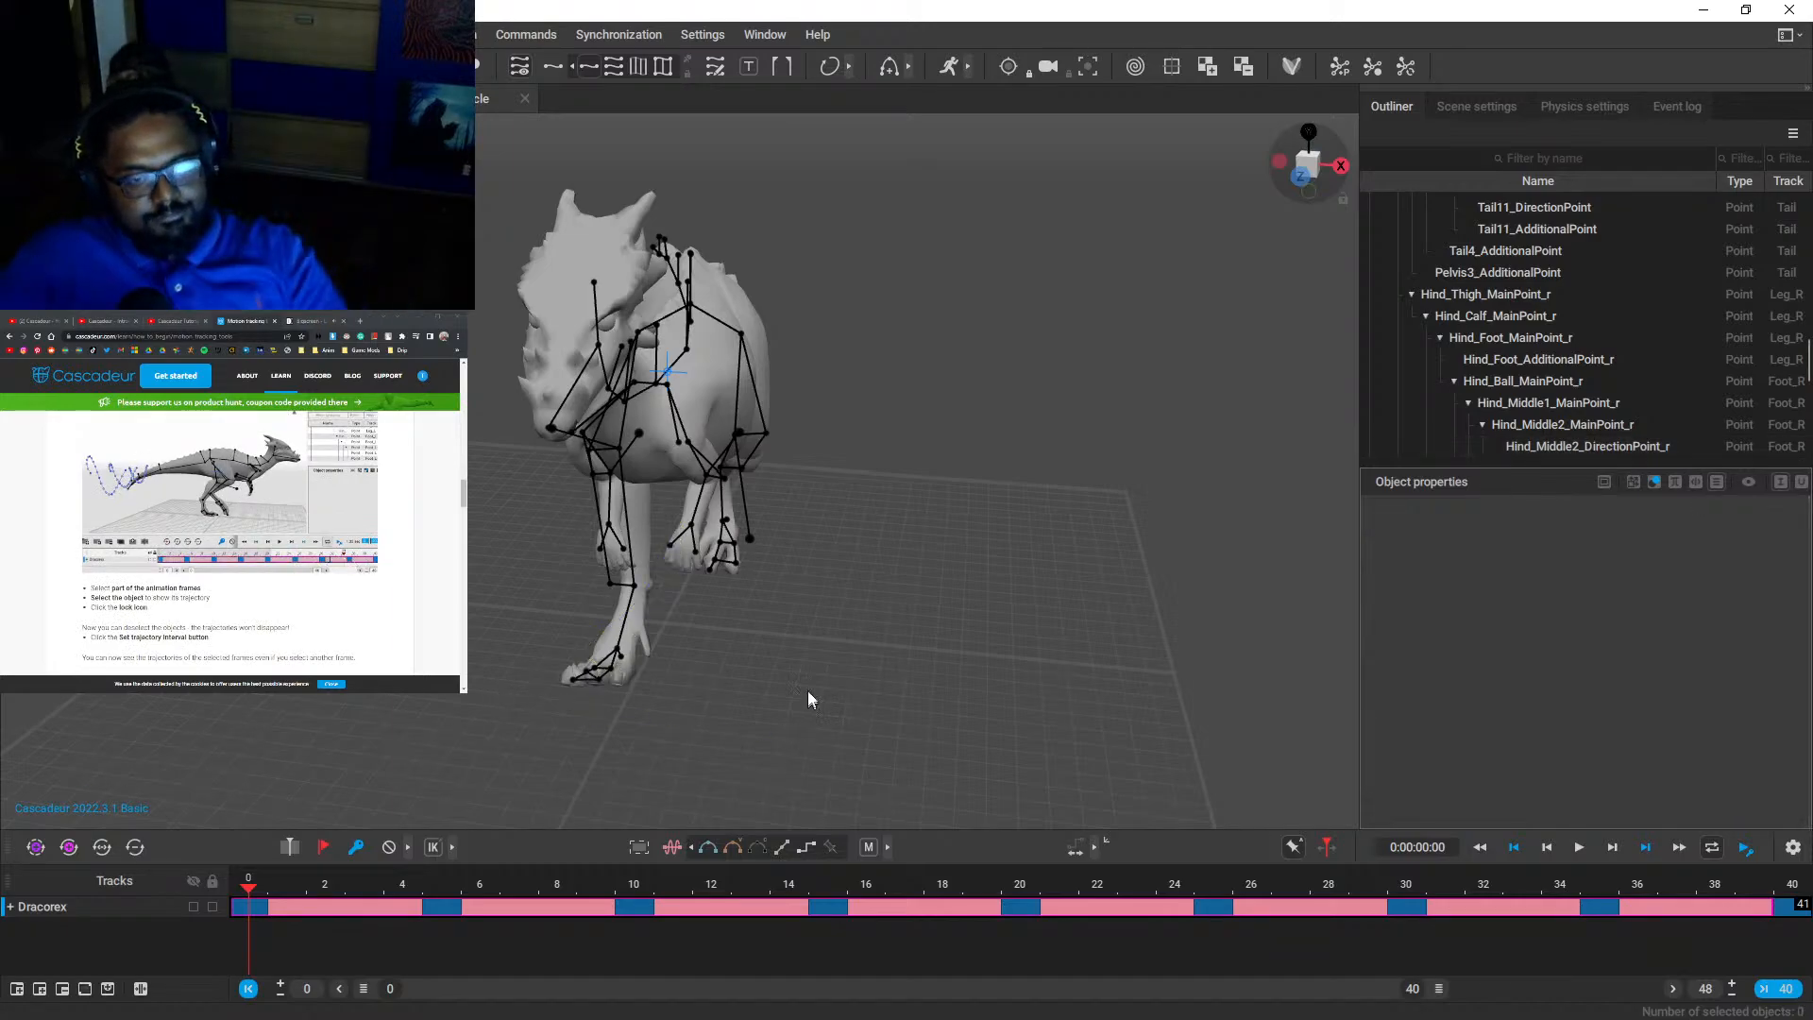
# - Fix the trajectory of the right hind calf's limb direction point, view it from the side with nothing selected, and release it
pyautogui.click(552, 431)
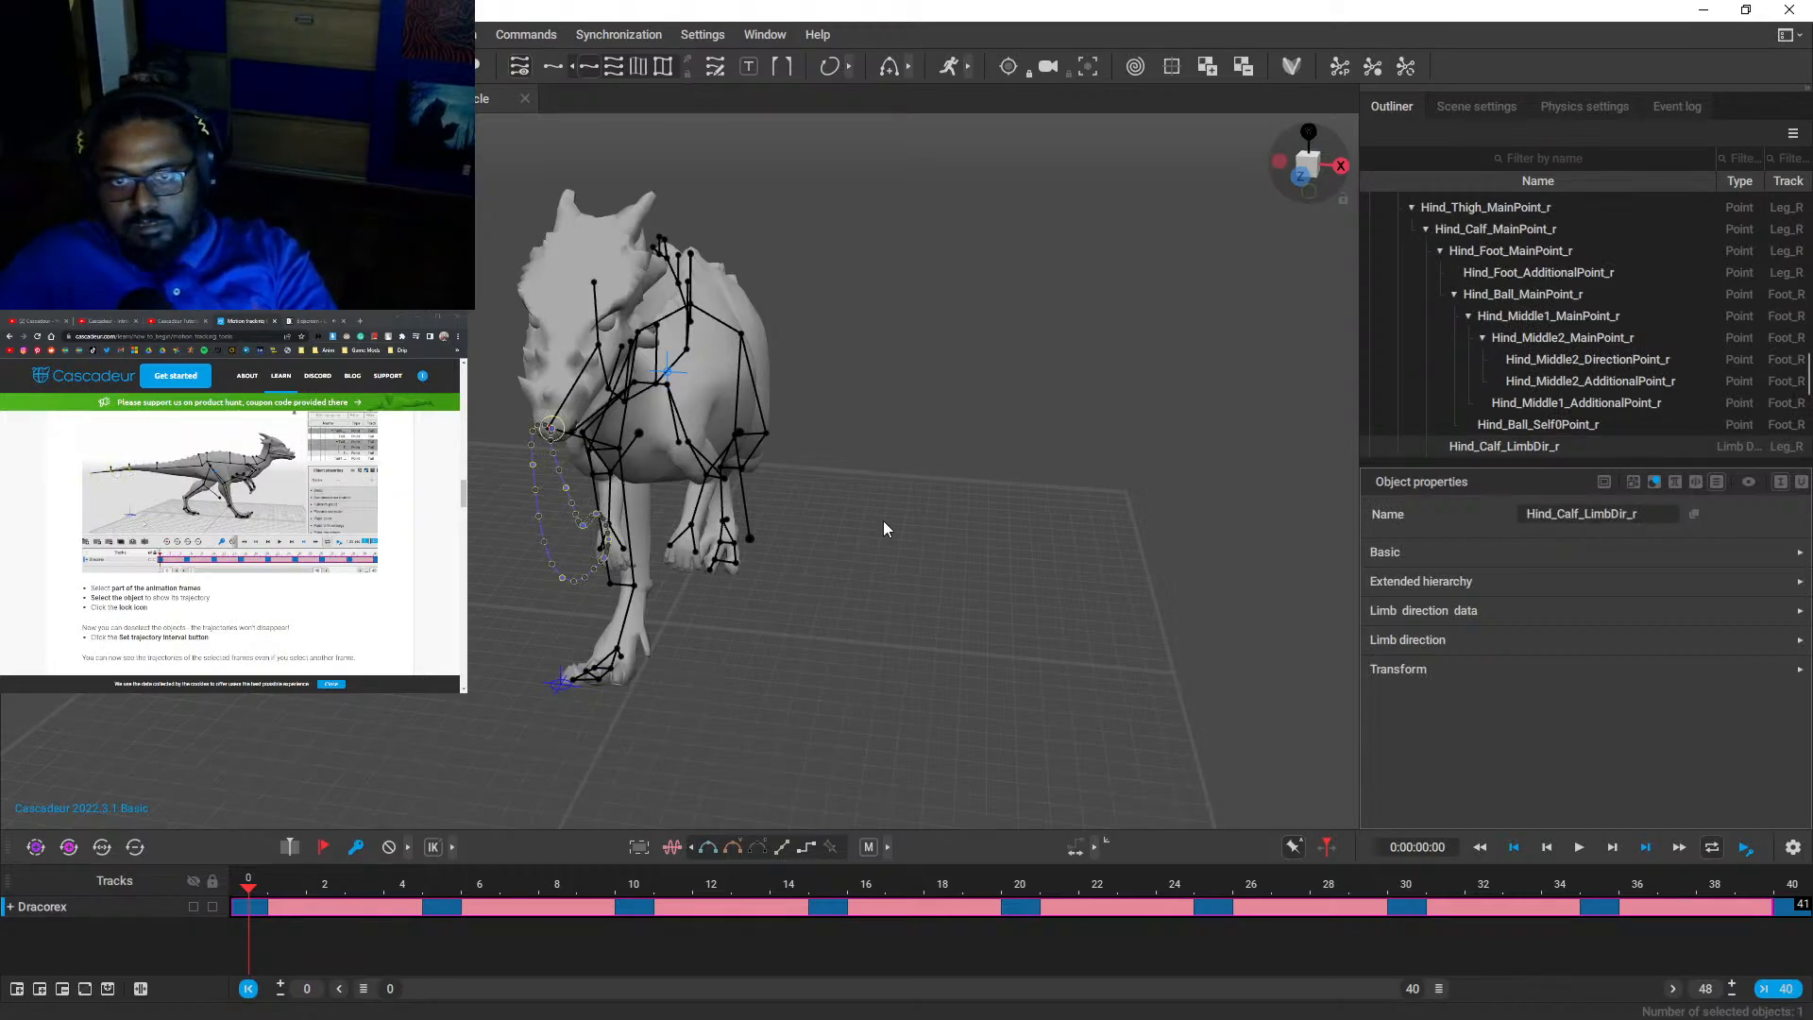
pyautogui.scroll(2, 230, 543)
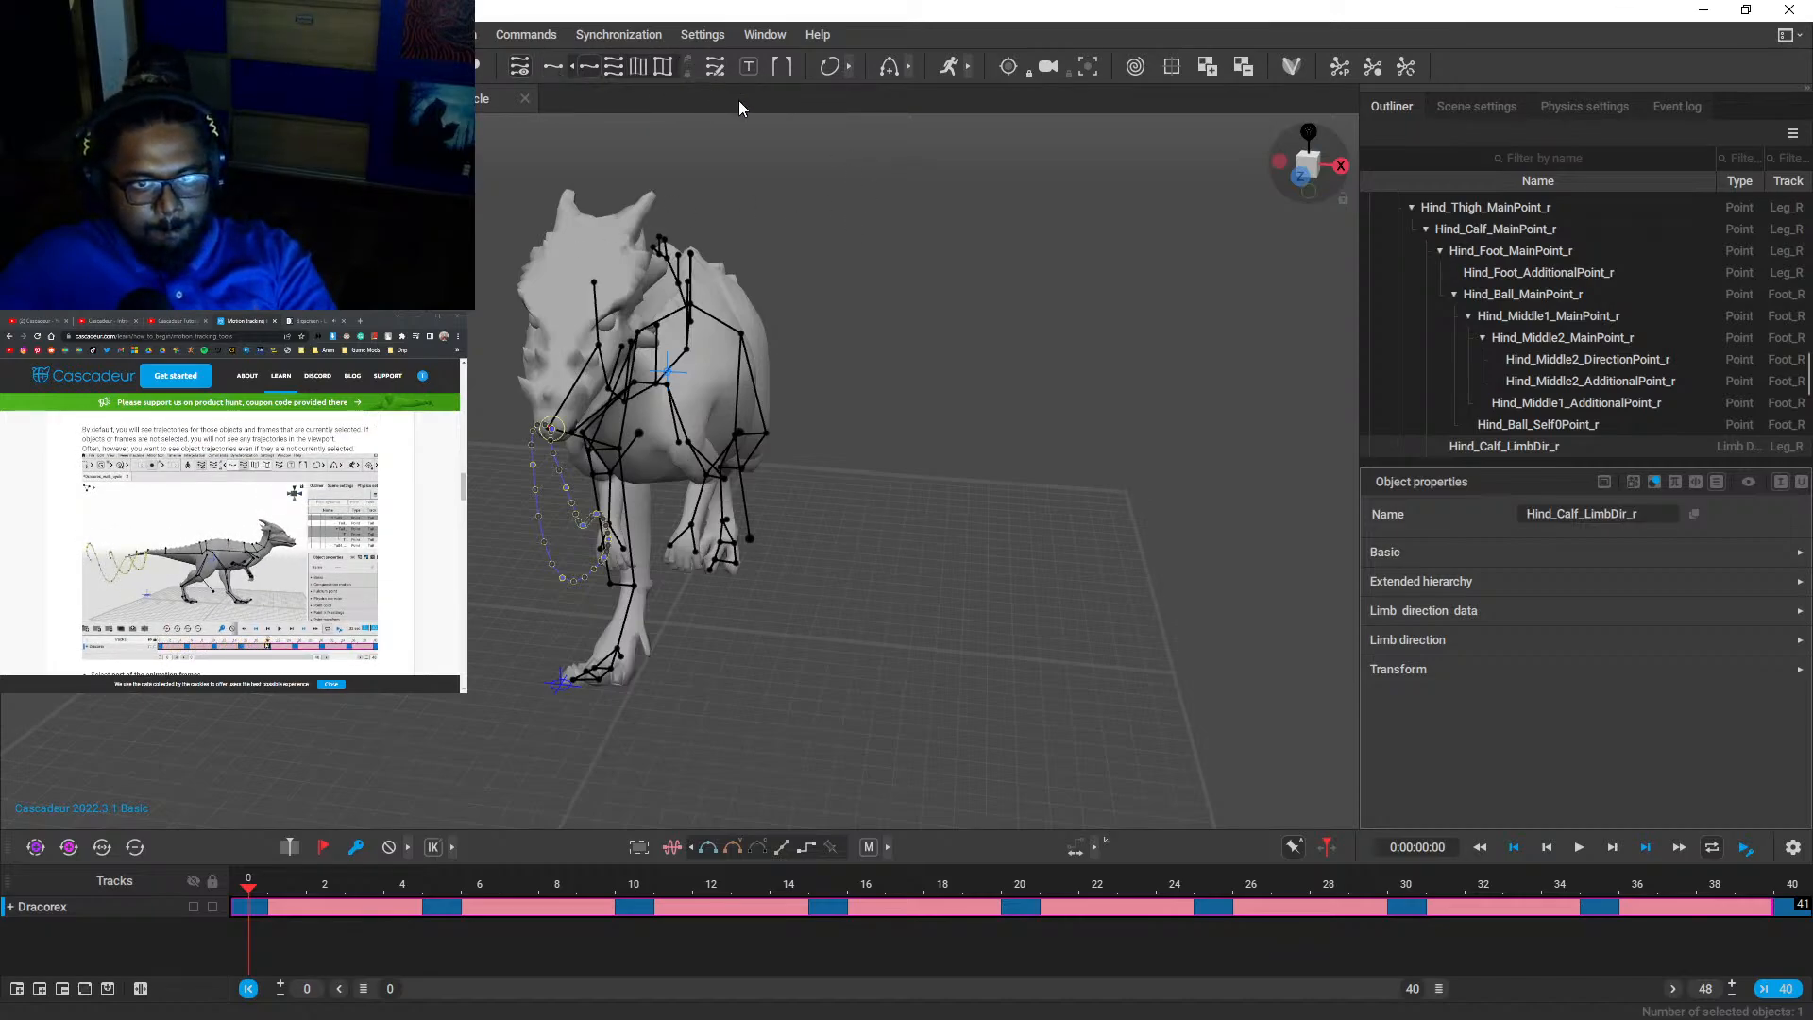
pyautogui.click(687, 74)
pyautogui.click(974, 441)
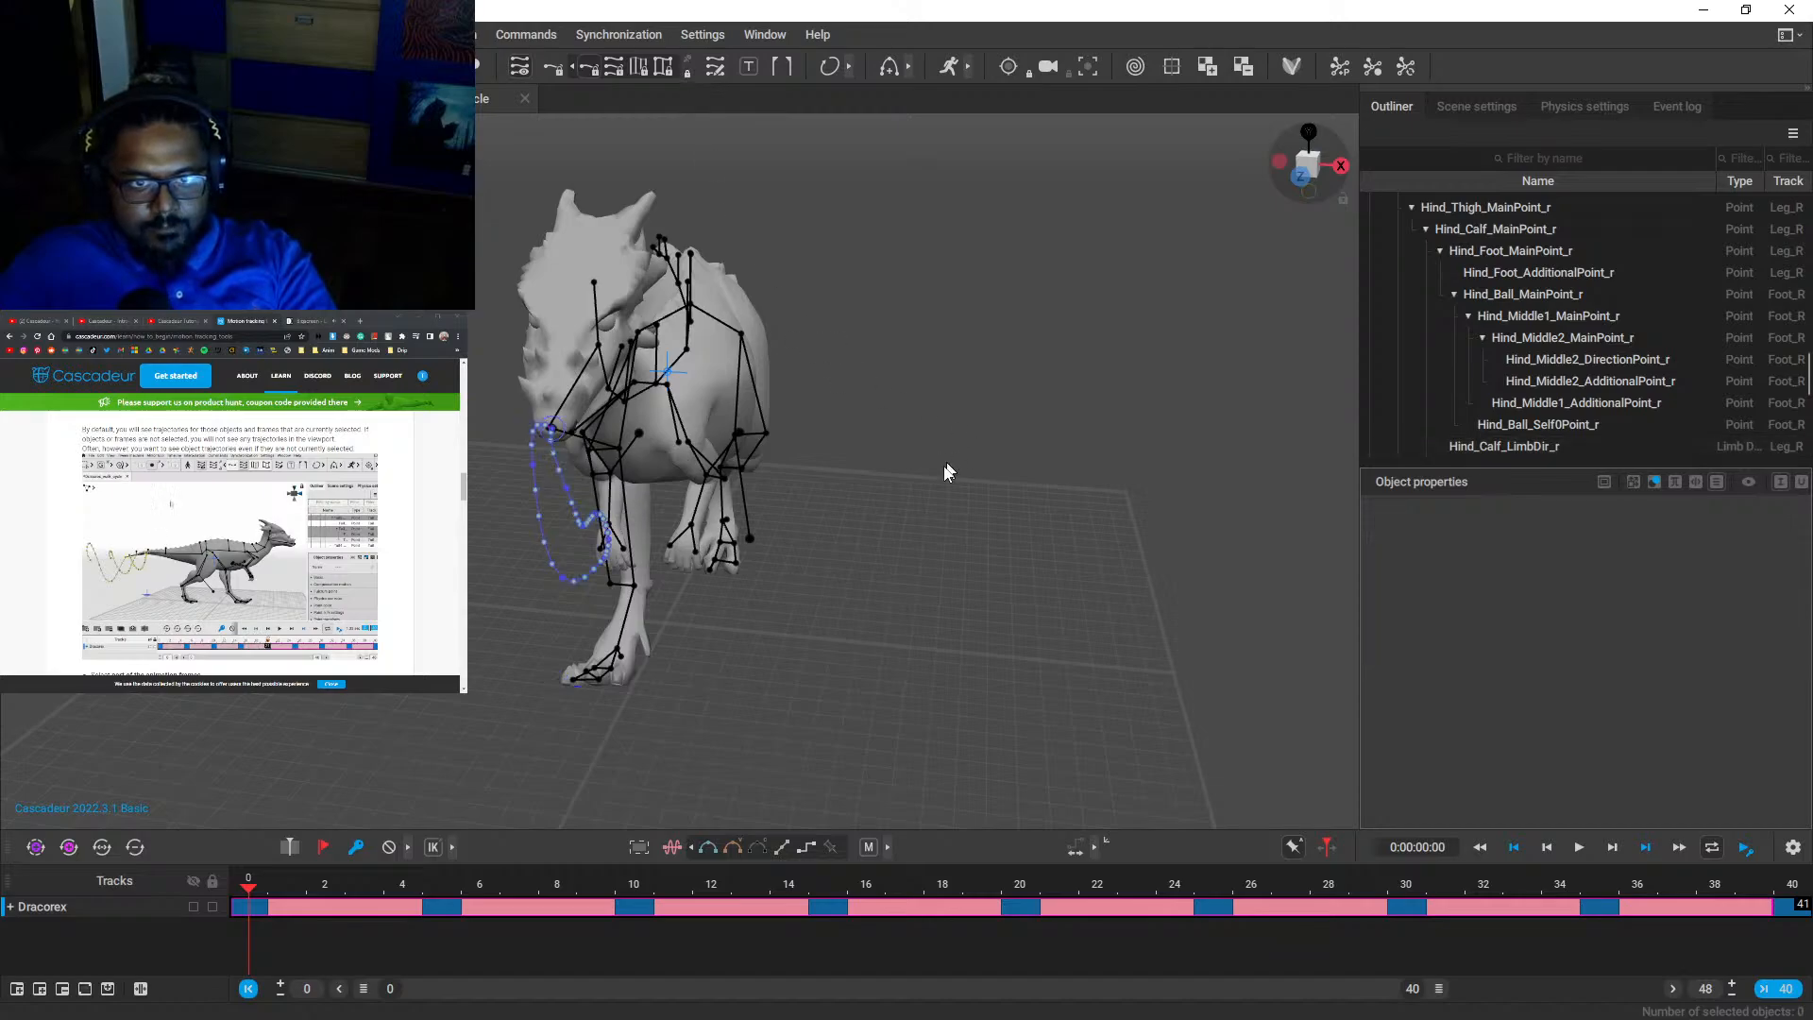
pyautogui.keyDown('alt'); pyautogui.moveTo(789, 633); pyautogui.dragTo(1090, 687); pyautogui.keyUp('alt')
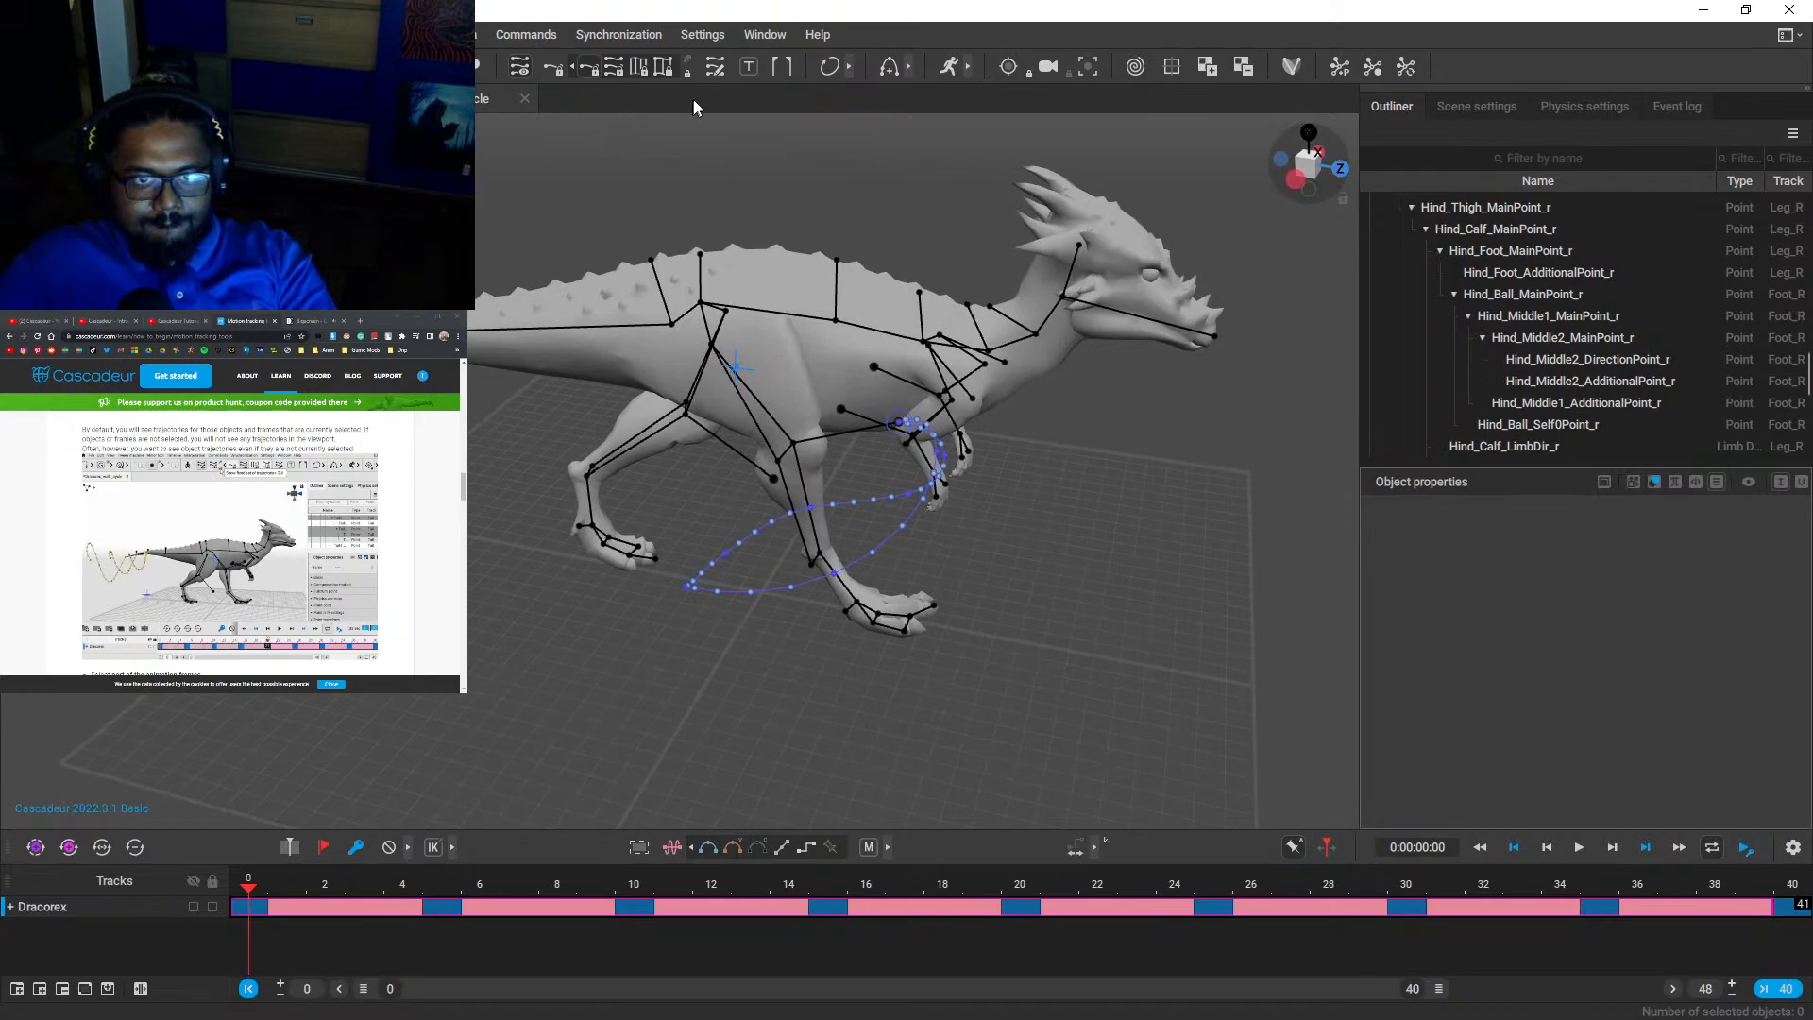
pyautogui.click(681, 72)
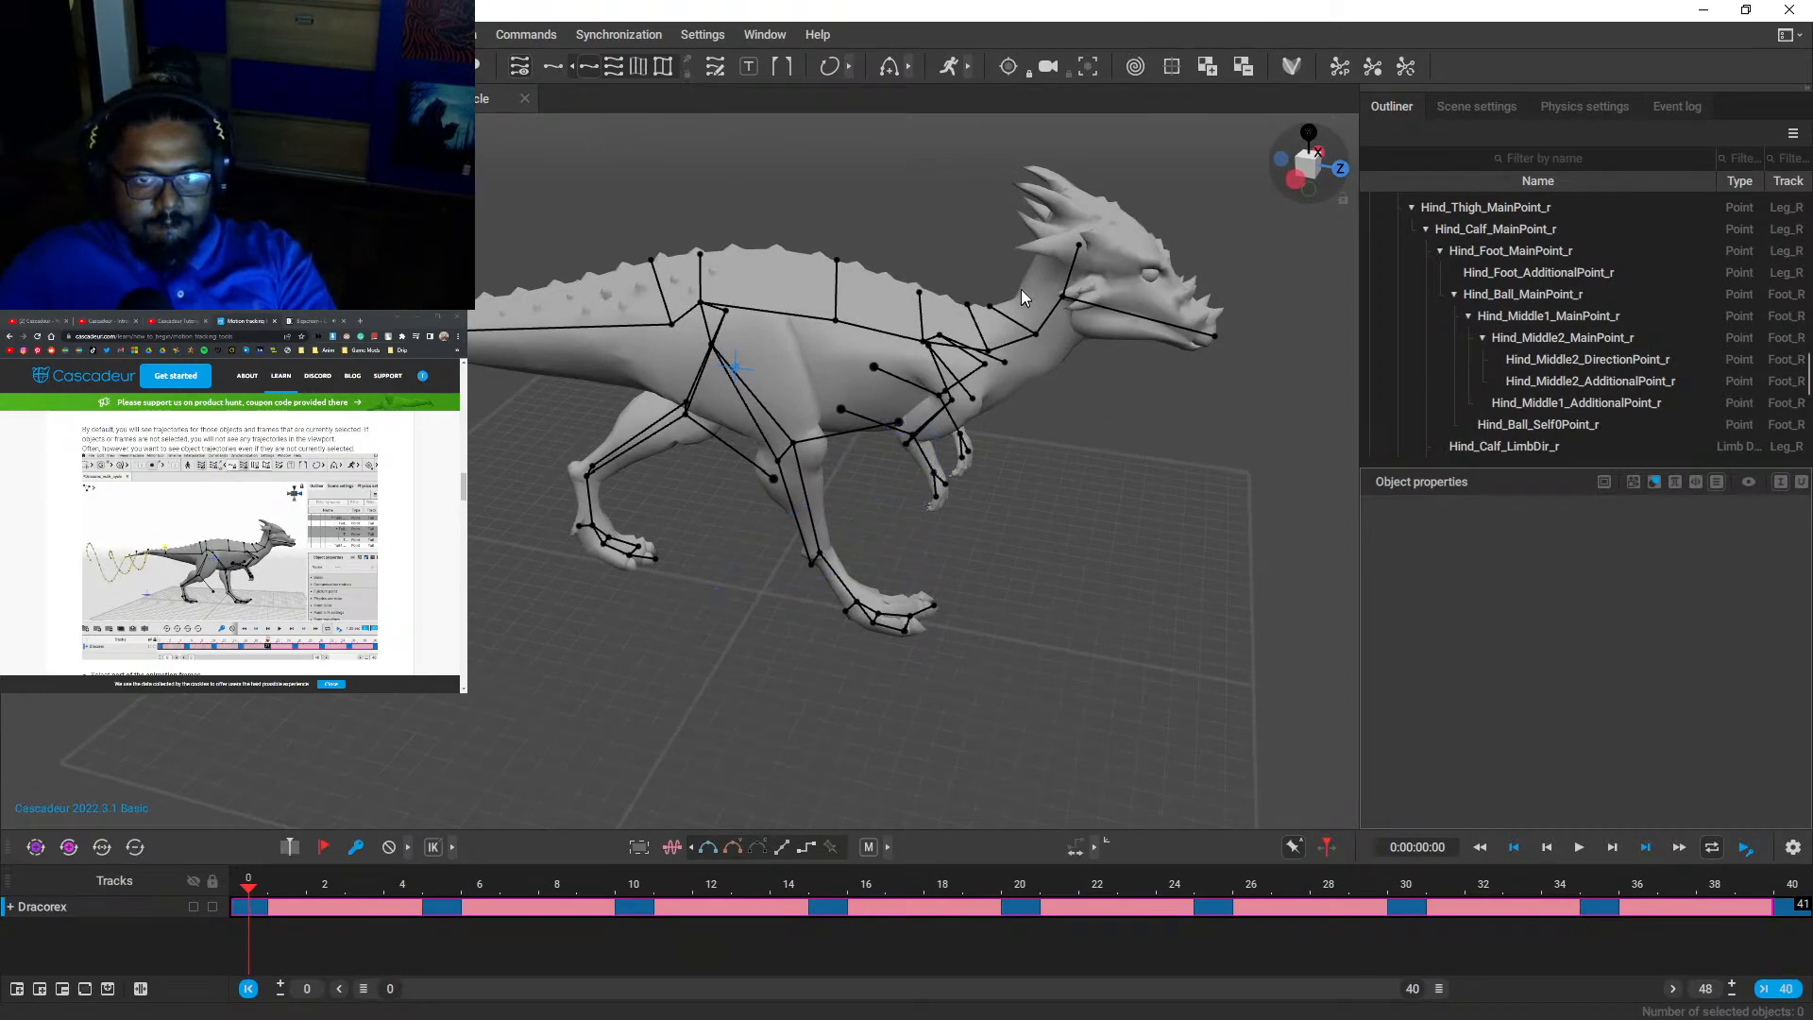
# - Fix the trajectories of the points at the base of the neck, clear the selection to check them, and release them
pyautogui.click(1035, 332)
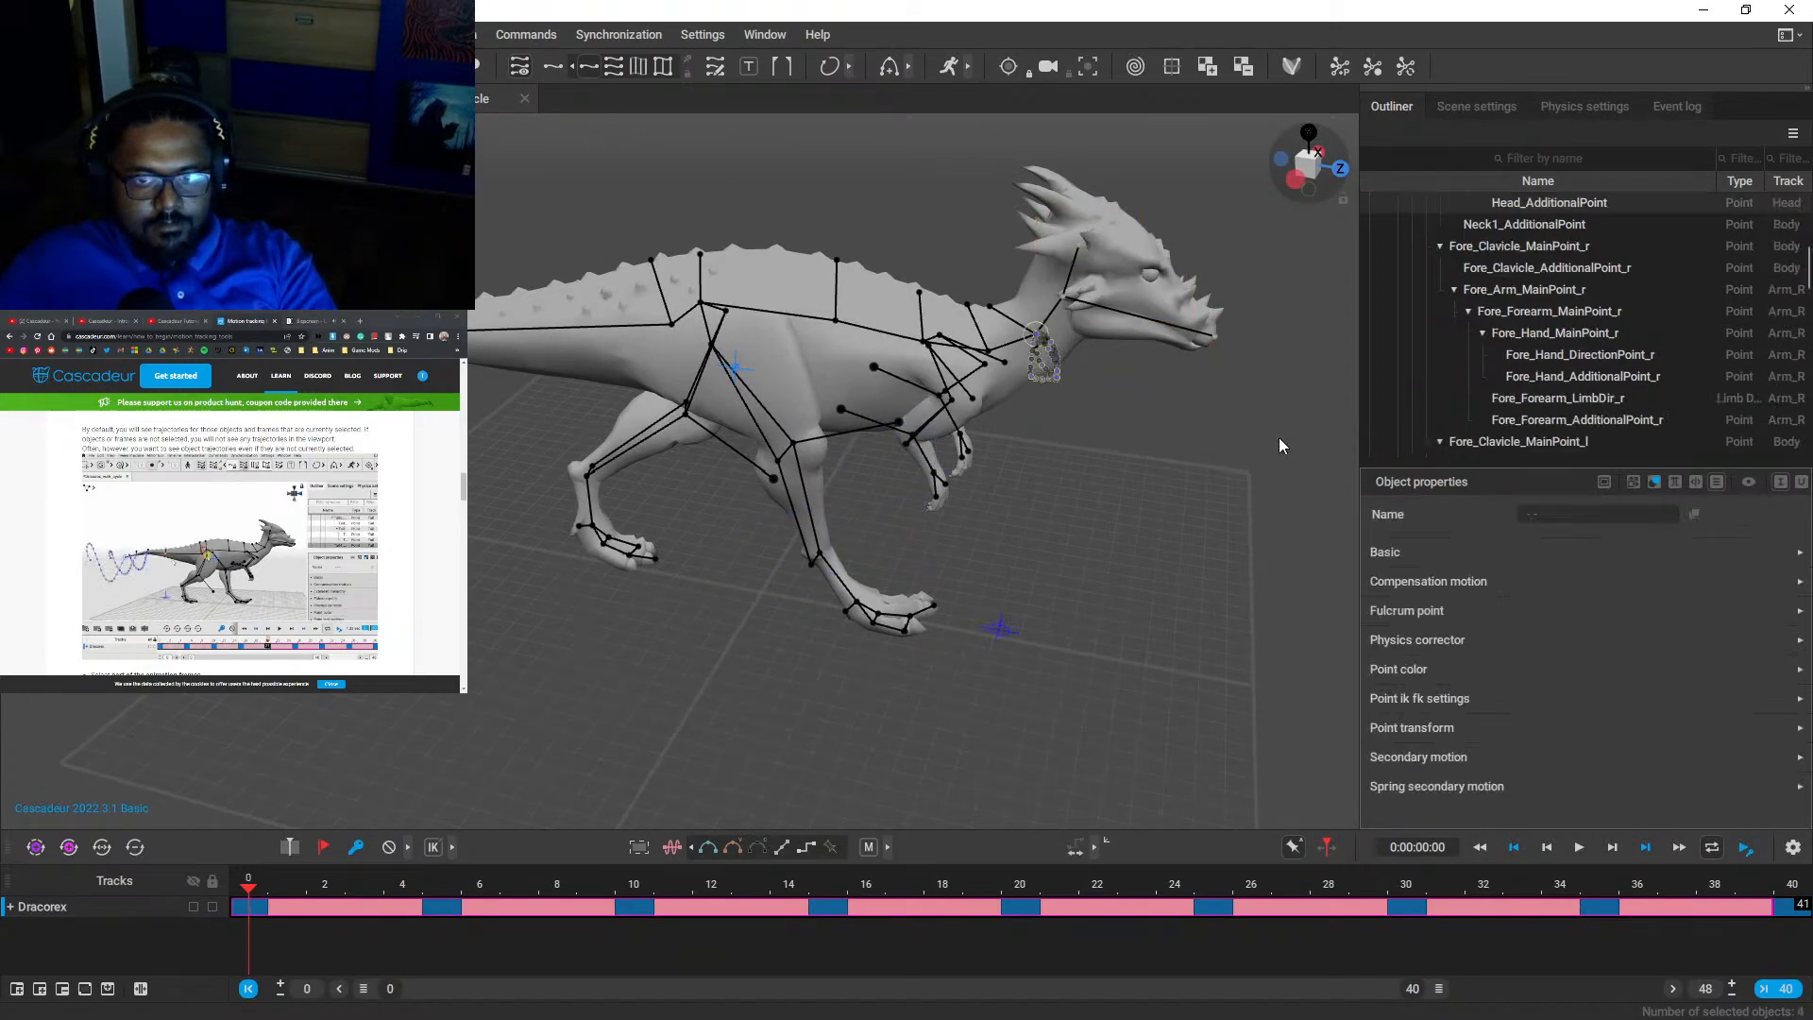
pyautogui.click(687, 71)
pyautogui.click(1181, 524)
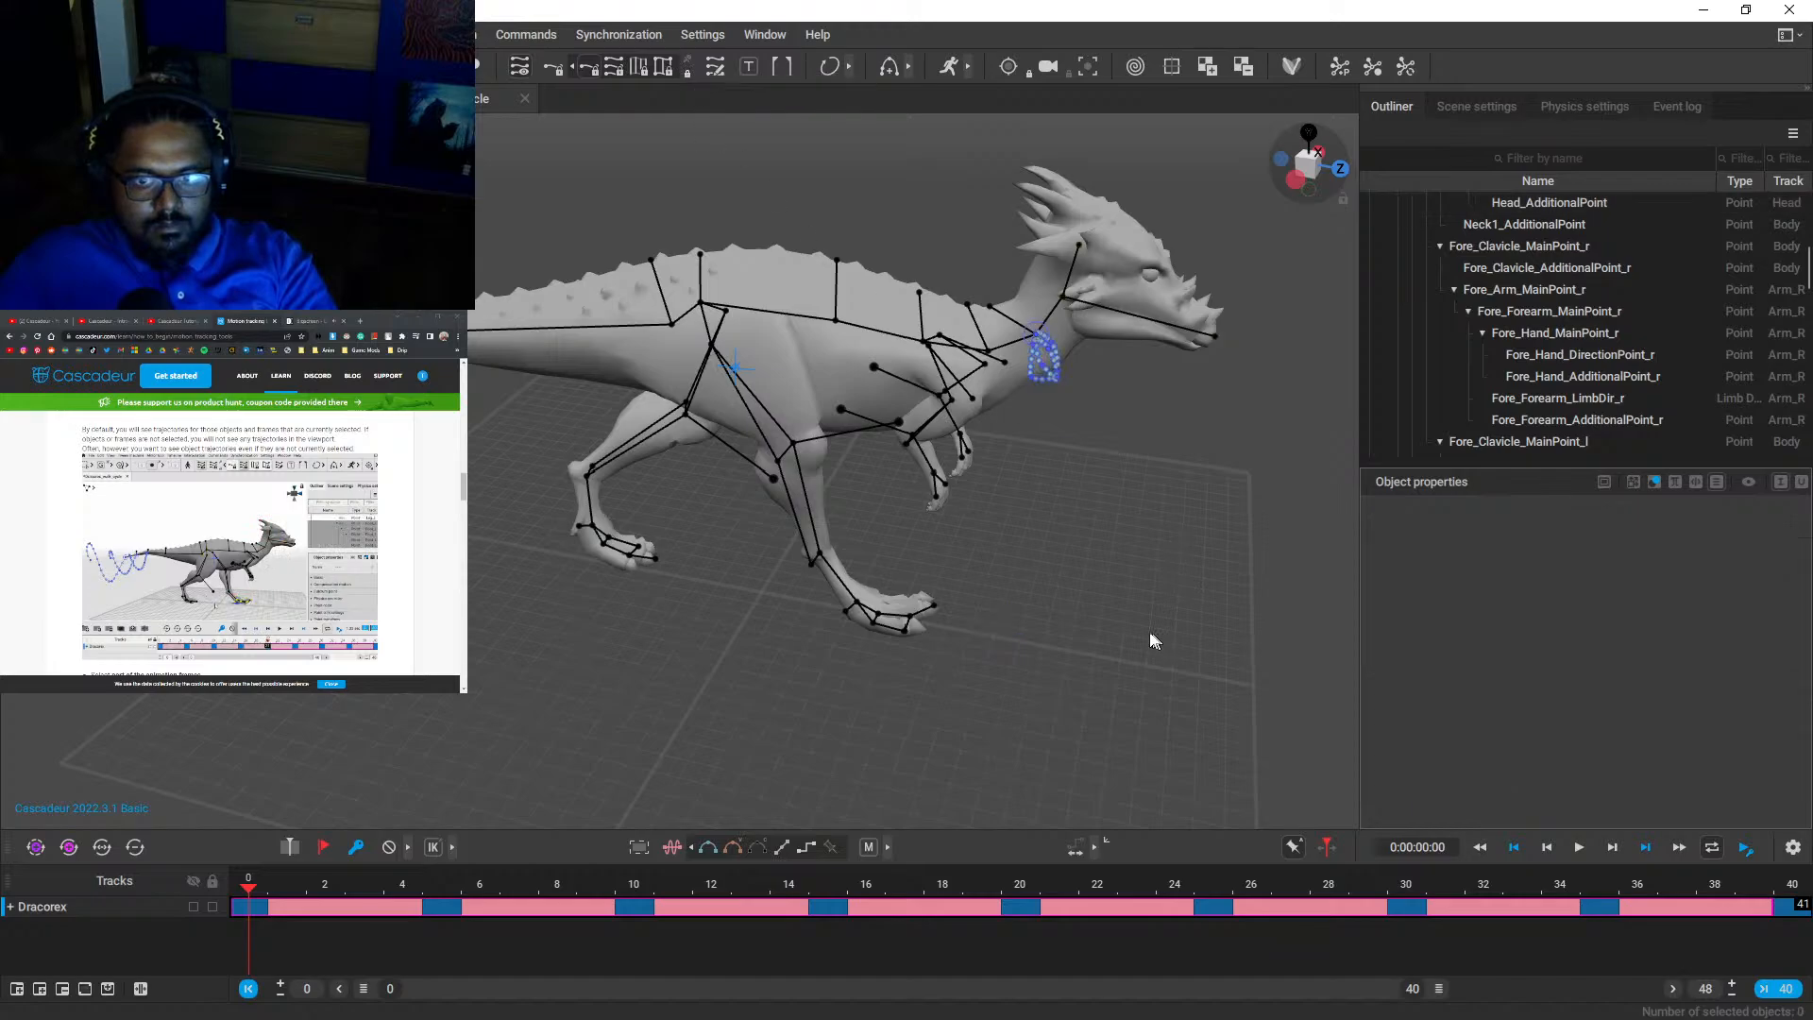
pyautogui.click(687, 71)
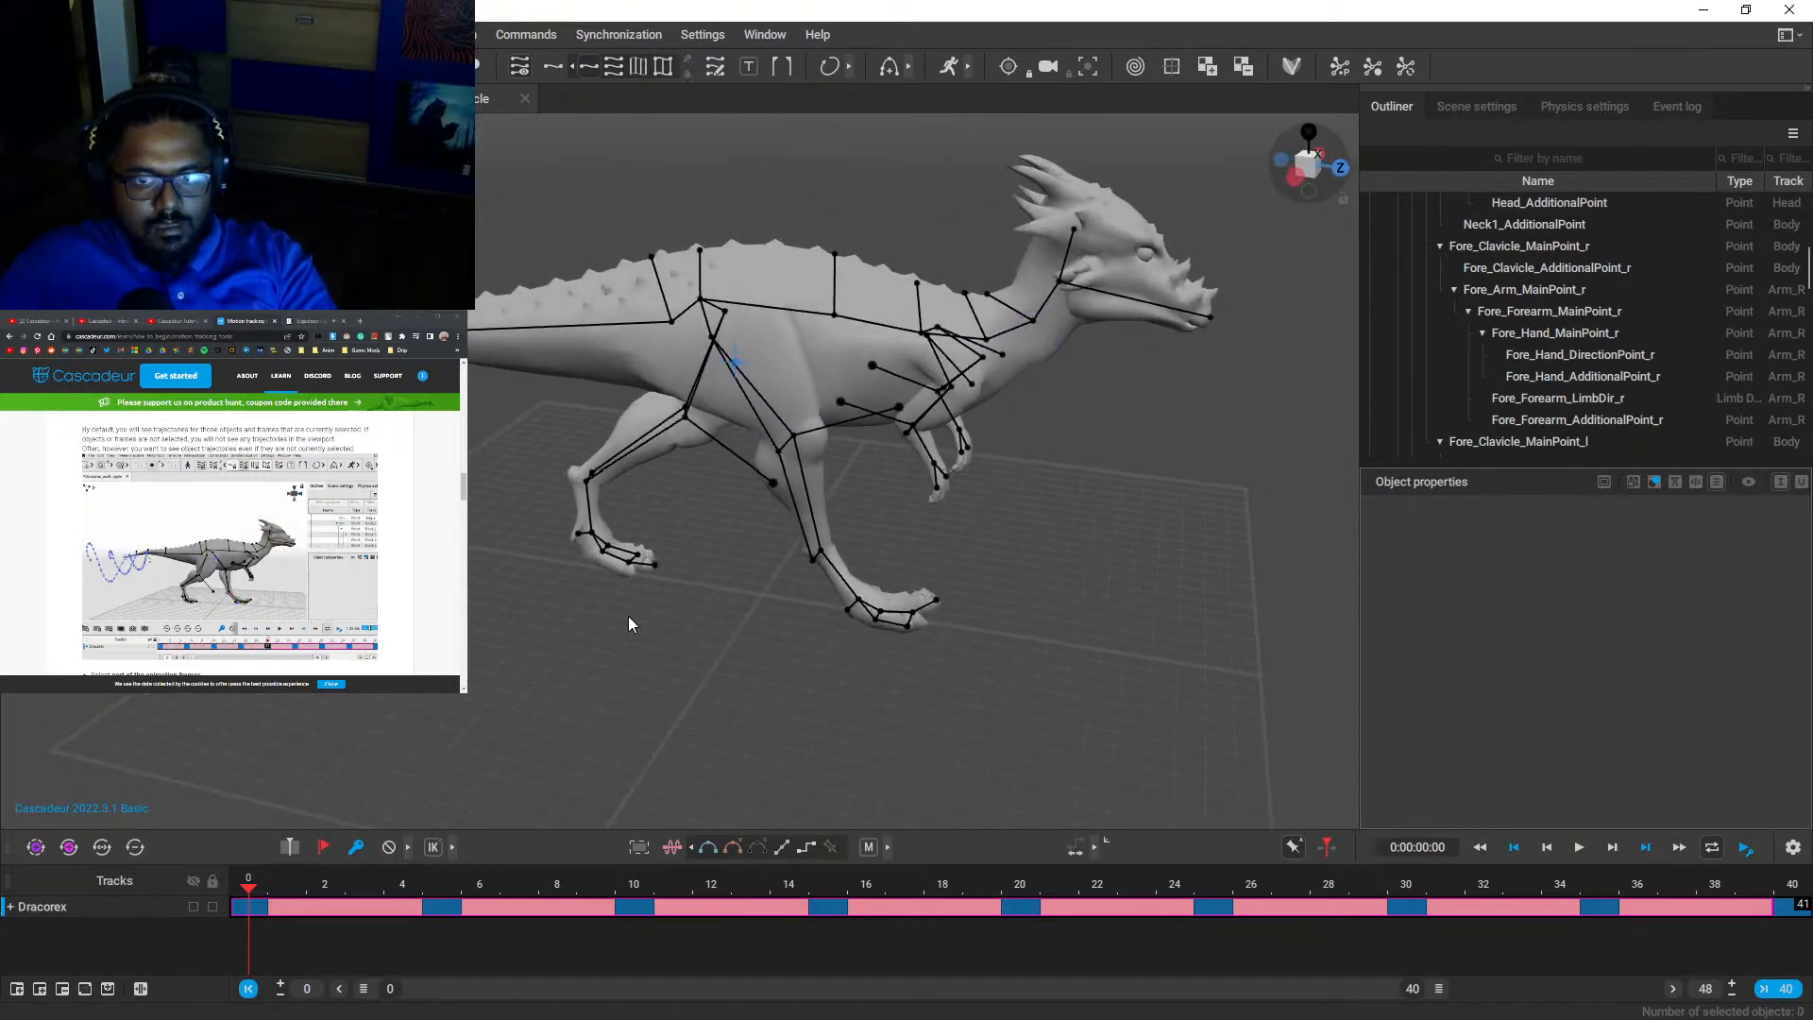
# - Reread the Fixing trajectories instructions and try setting the trajectory interval with the head's main point selected
pyautogui.scroll(-5, 232, 529)
pyautogui.scroll(-2, 231, 529)
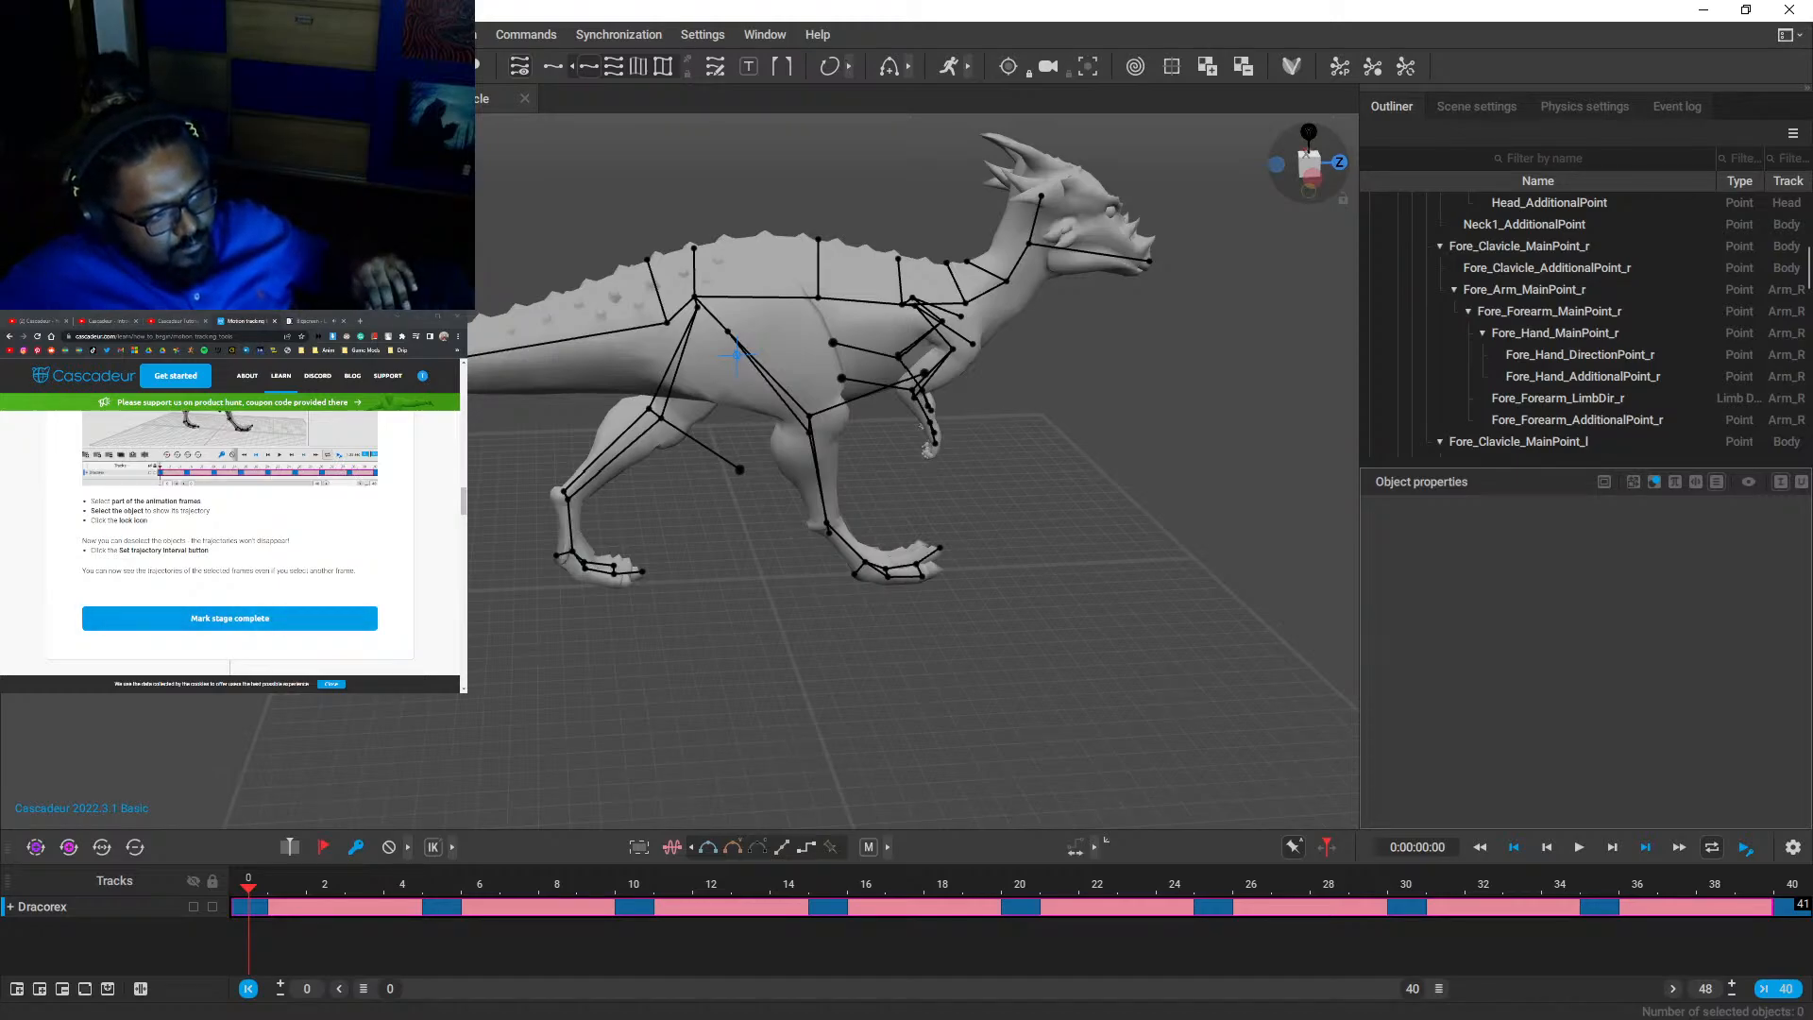
pyautogui.scroll(2, 230, 542)
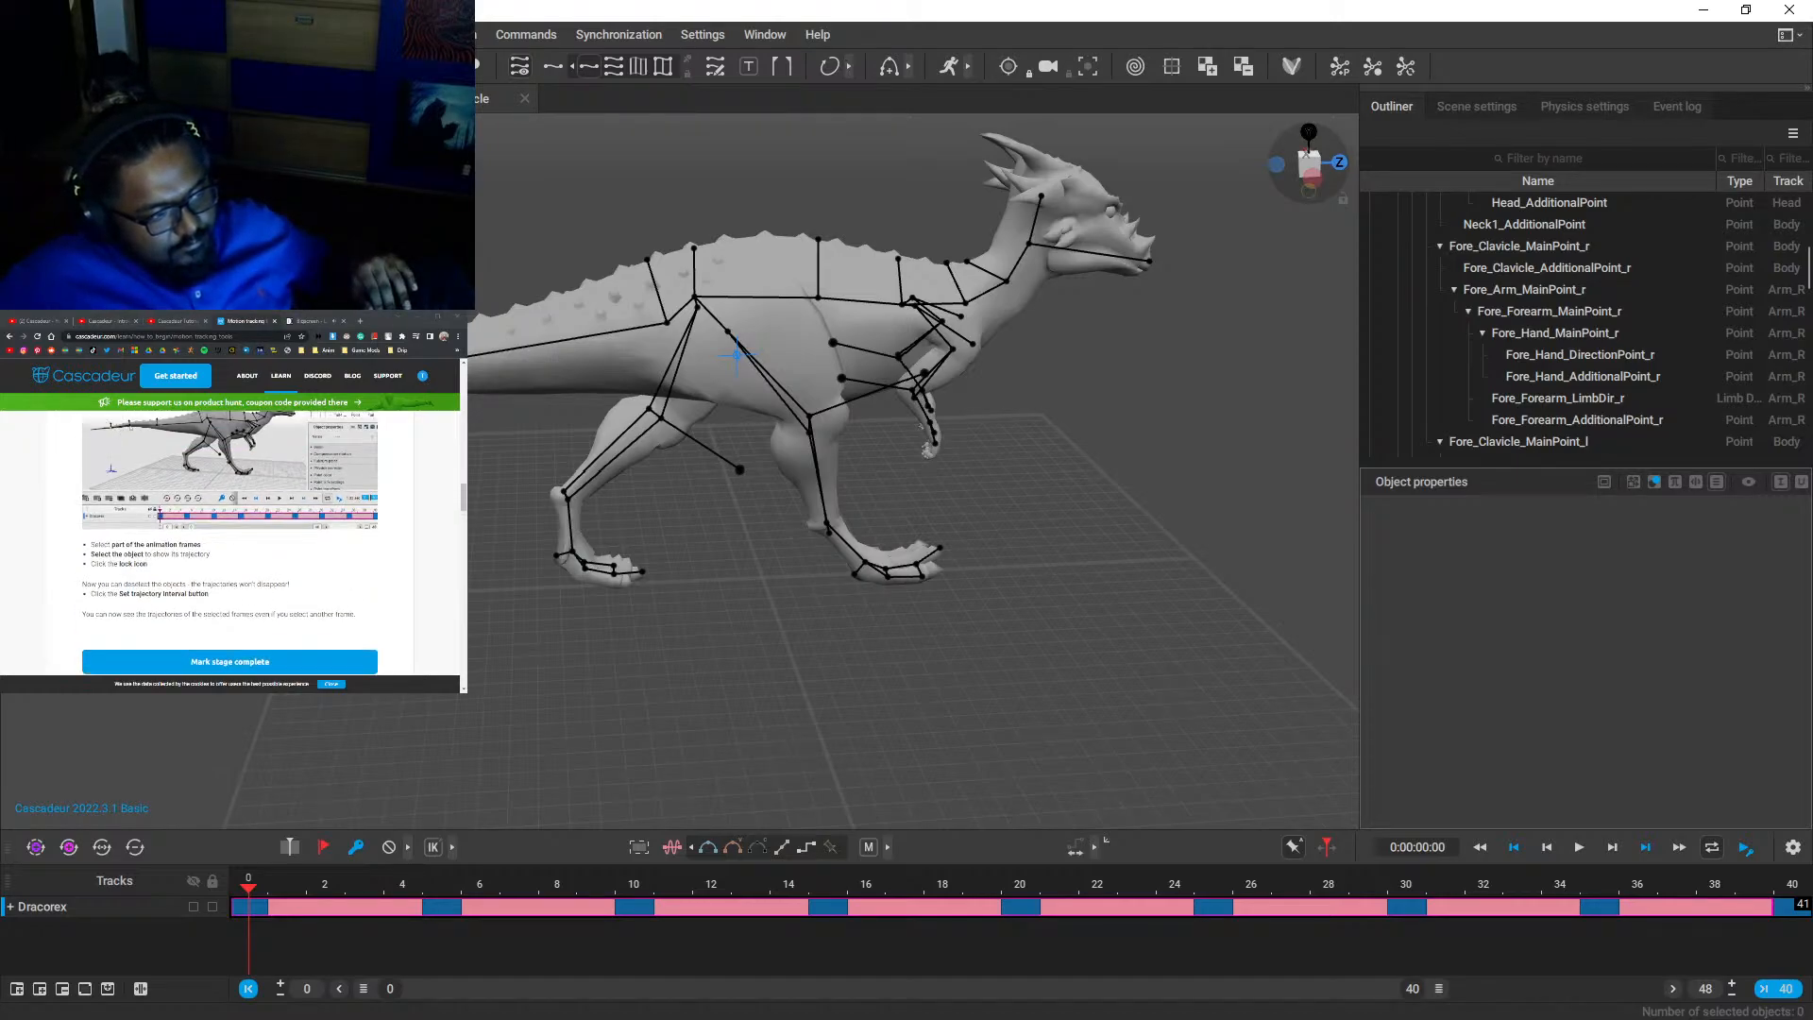
pyautogui.scroll(5, 230, 542)
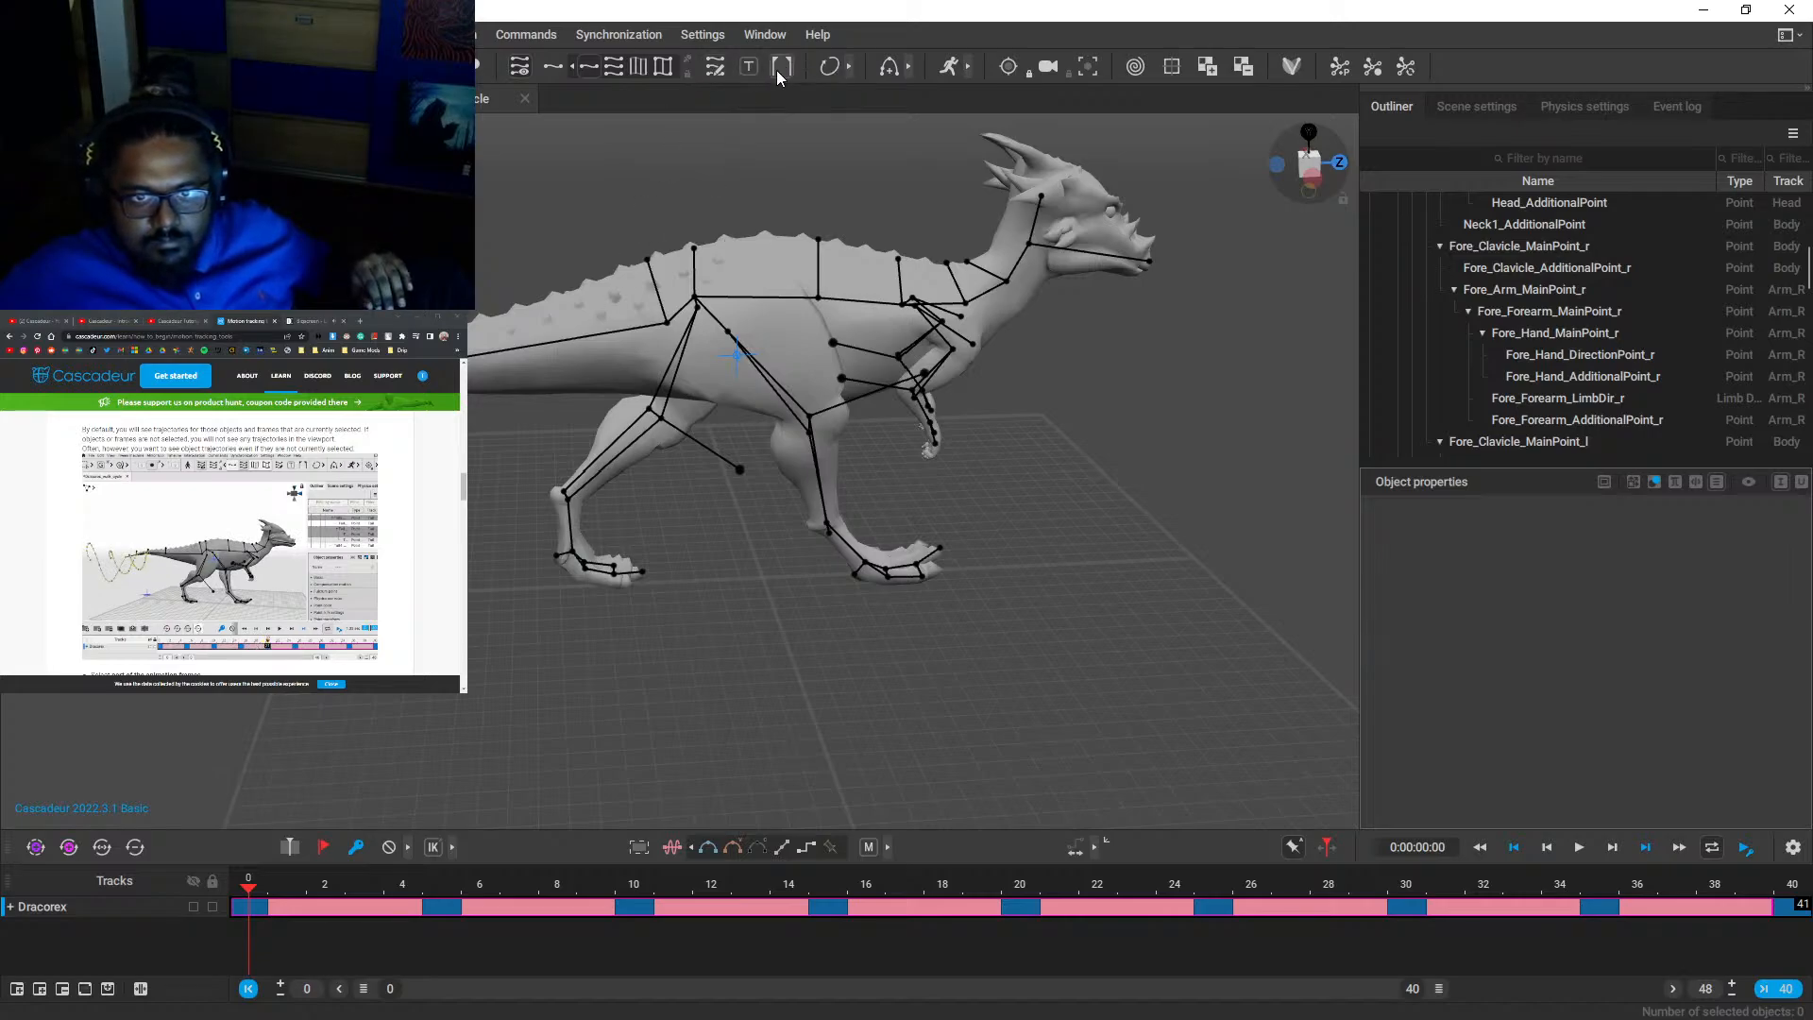
pyautogui.click(1028, 248)
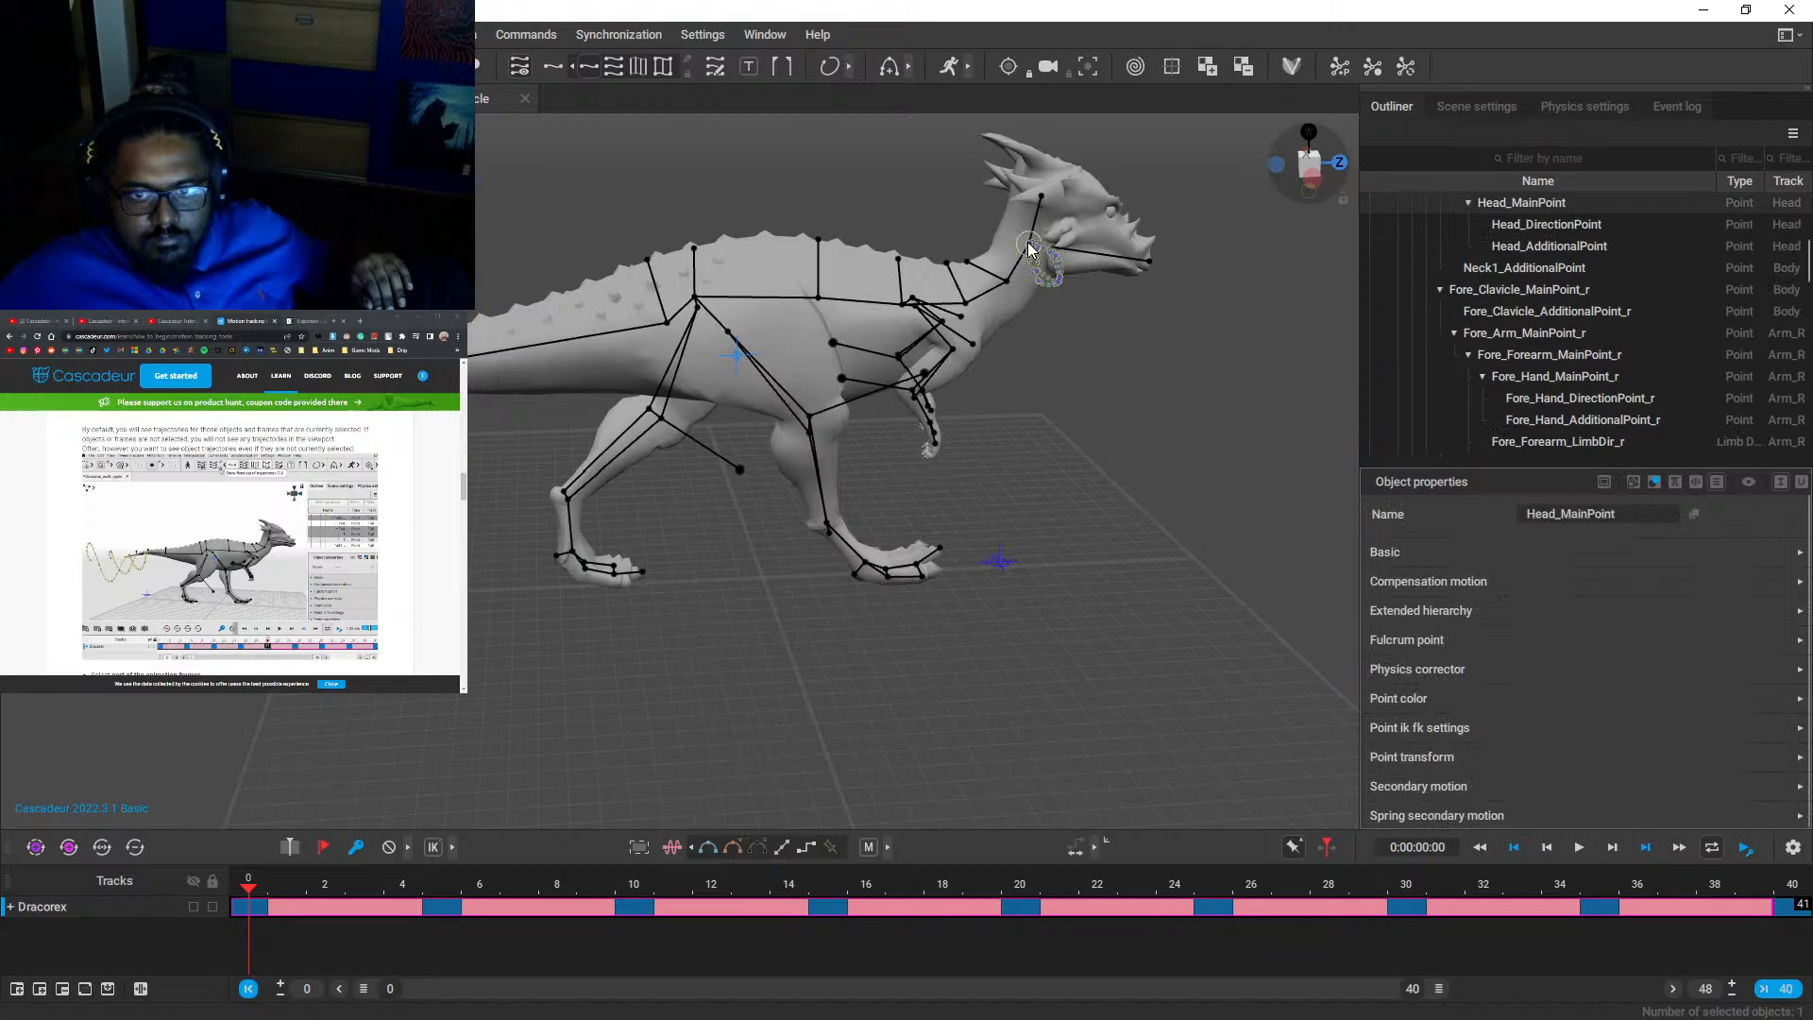
pyautogui.click(780, 66)
pyautogui.click(1056, 366)
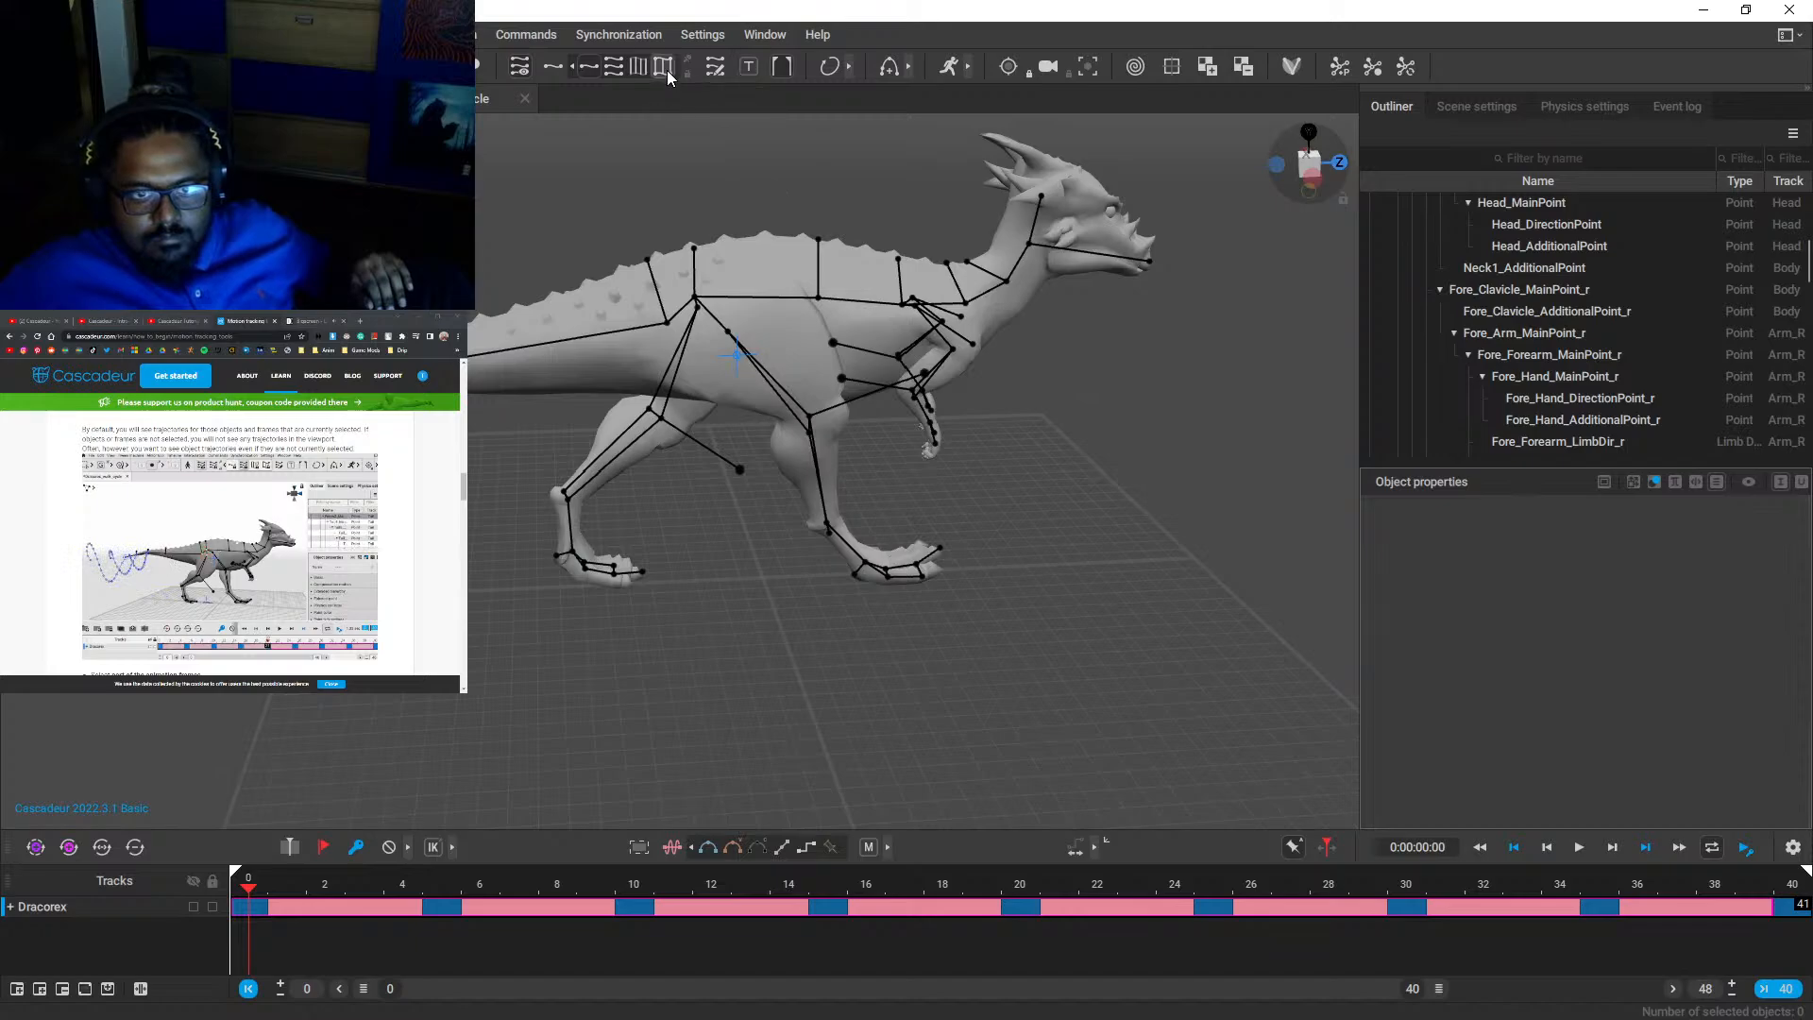
# - Fix the trajectory of the head's direction point, check it with the selection cleared, and release it
pyautogui.click(1150, 262)
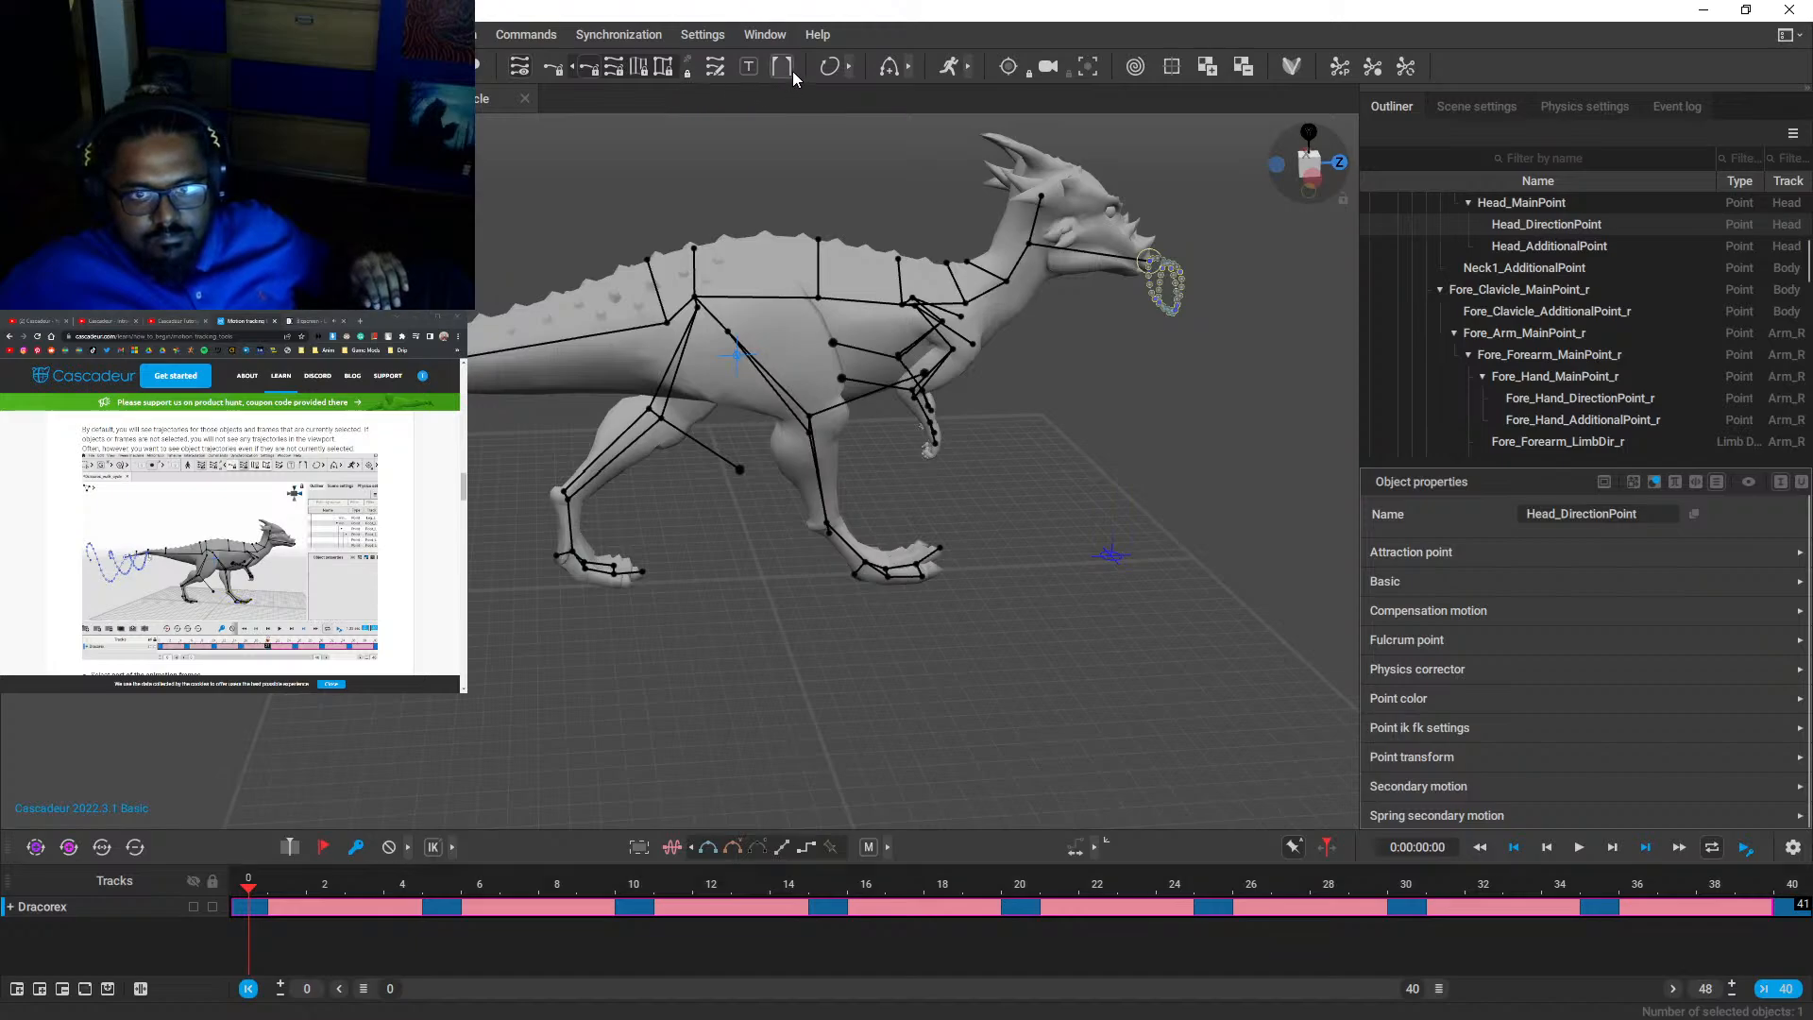
pyautogui.click(1253, 440)
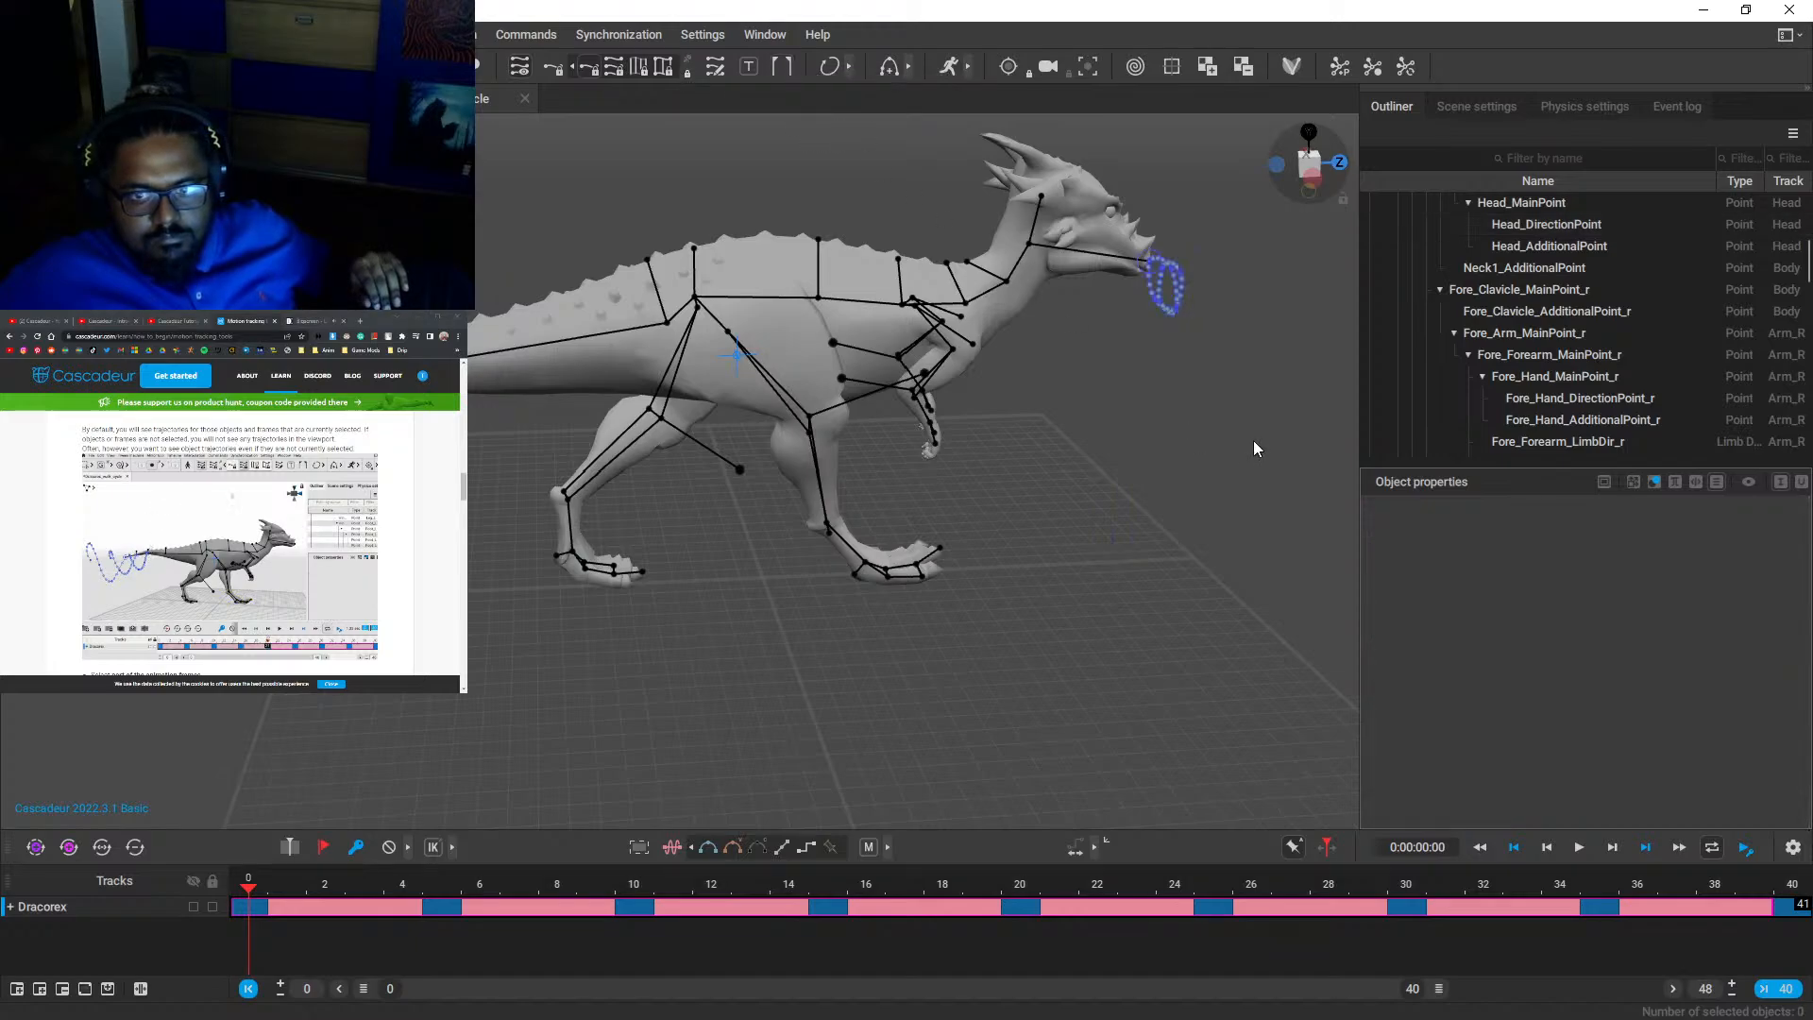
pyautogui.click(687, 68)
pyautogui.scroll(-5, 511, 698)
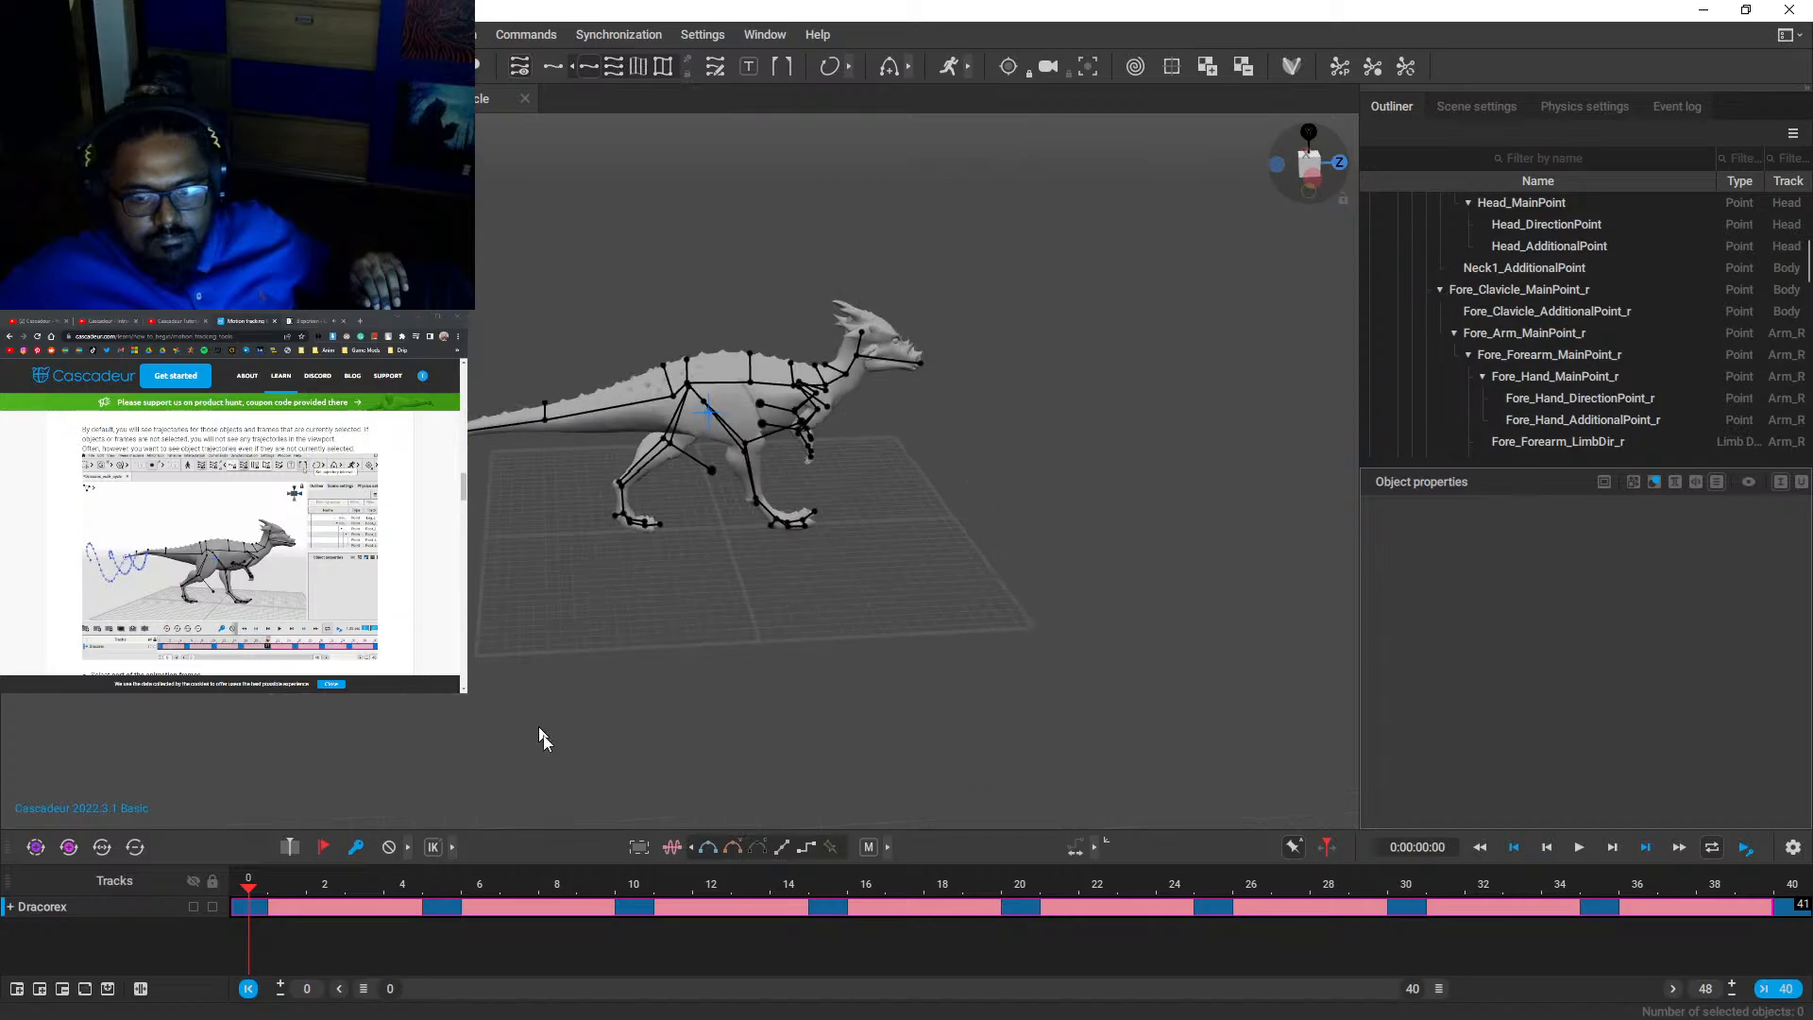
pyautogui.moveTo(248, 883)
pyautogui.mouseDown()
pyautogui.moveTo(1242, 882)
pyautogui.moveTo(1804, 963)
pyautogui.moveTo(248, 888)
pyautogui.mouseUp()
# - Review the final instructions of Fixing trajectories and read the section on adding new trajectories to fixed ones
pyautogui.scroll(-2, 230, 543)
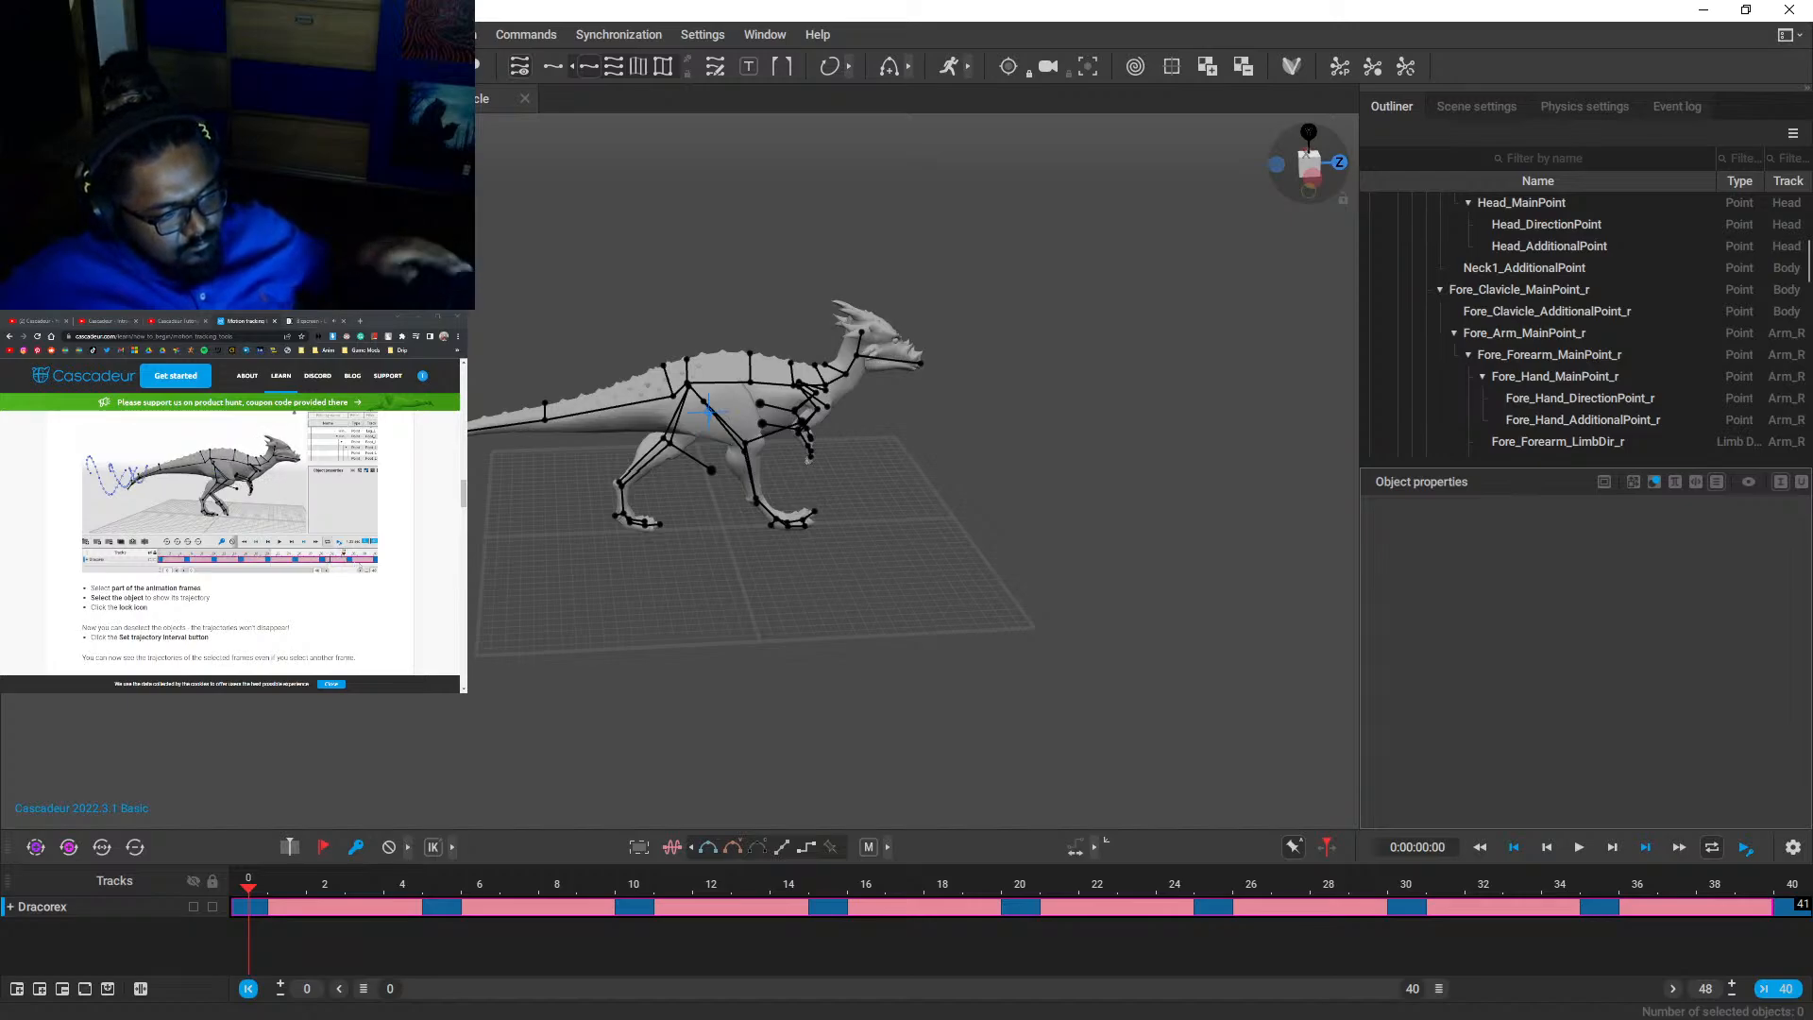
pyautogui.scroll(-3, 231, 543)
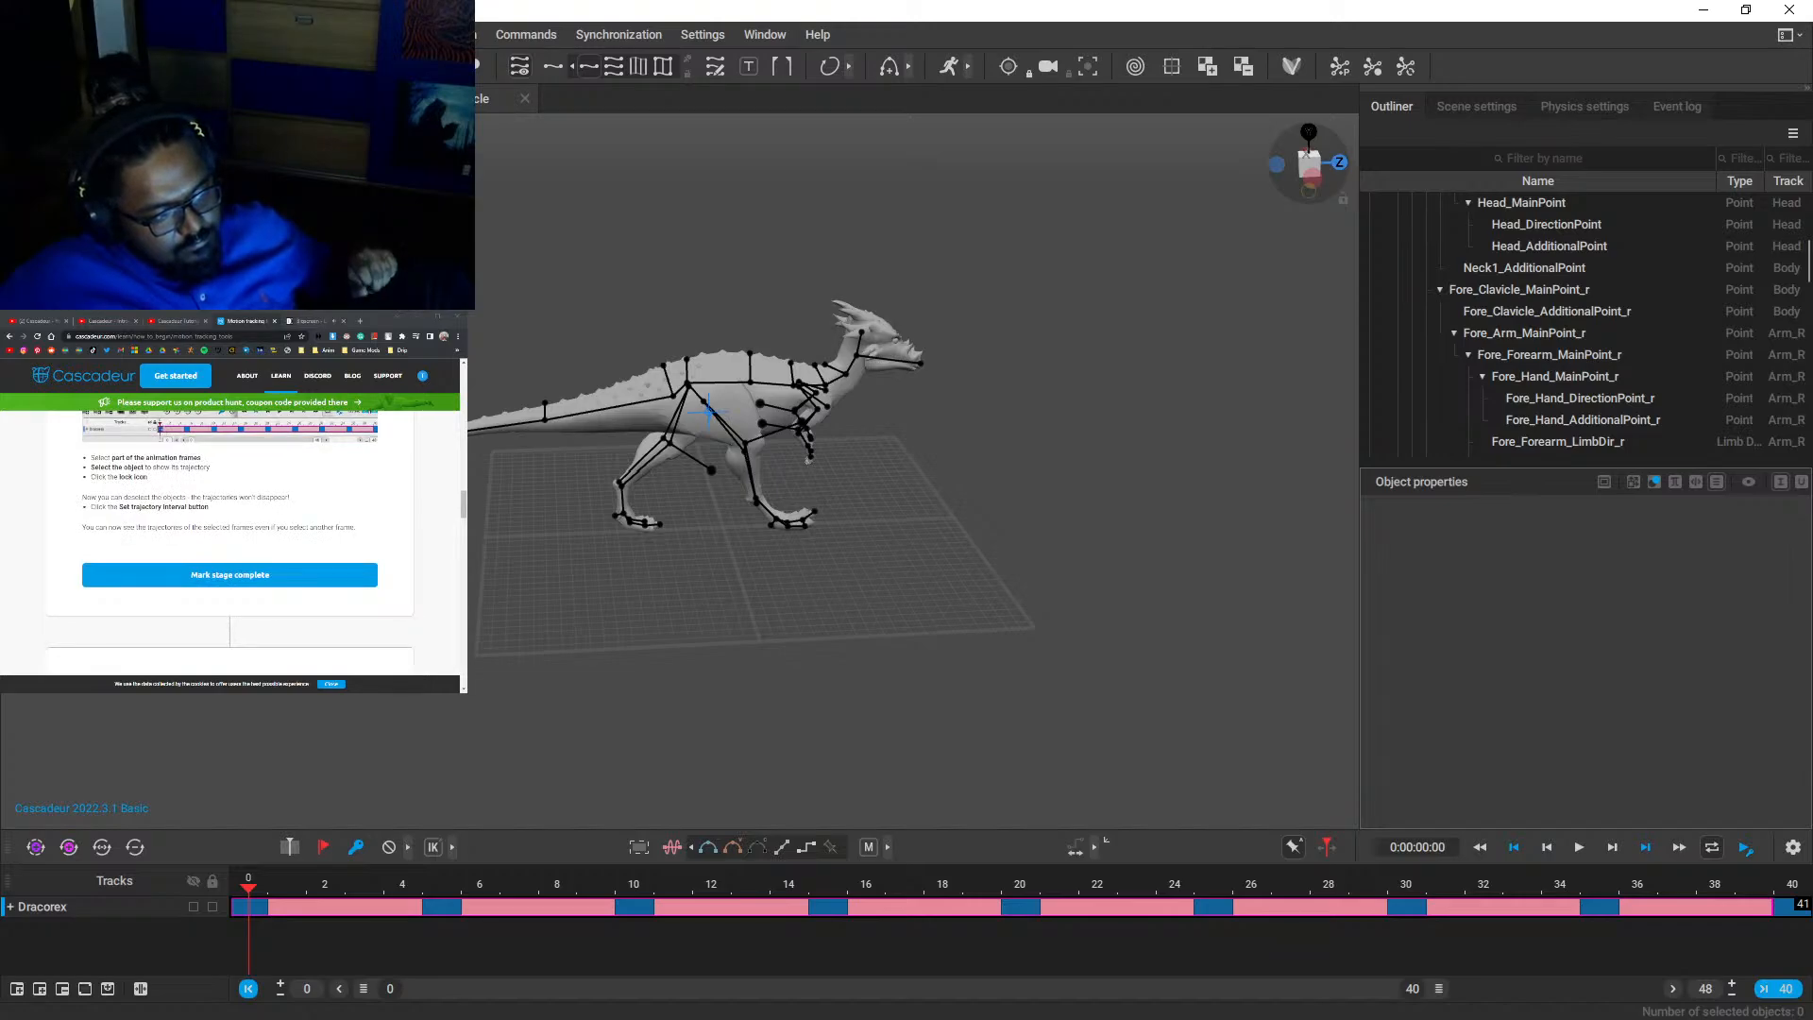
pyautogui.scroll(-4, 231, 543)
pyautogui.scroll(4, 230, 543)
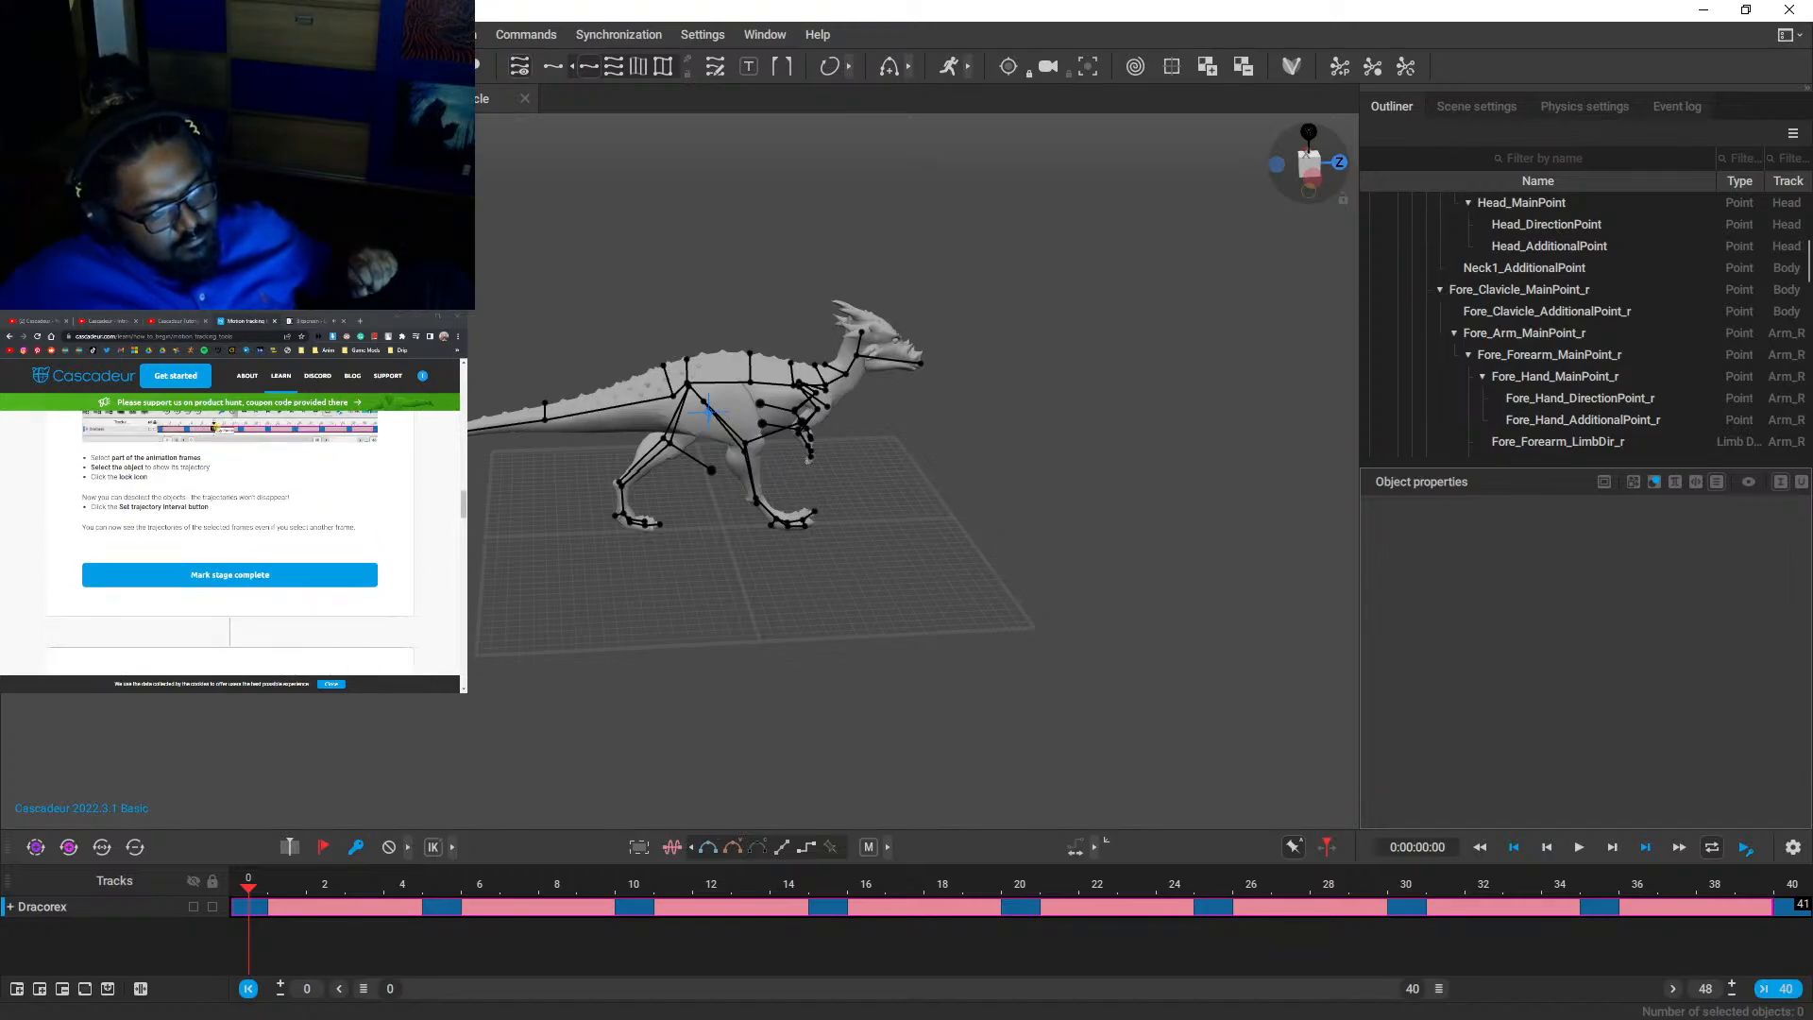
pyautogui.scroll(-4, 321, 564)
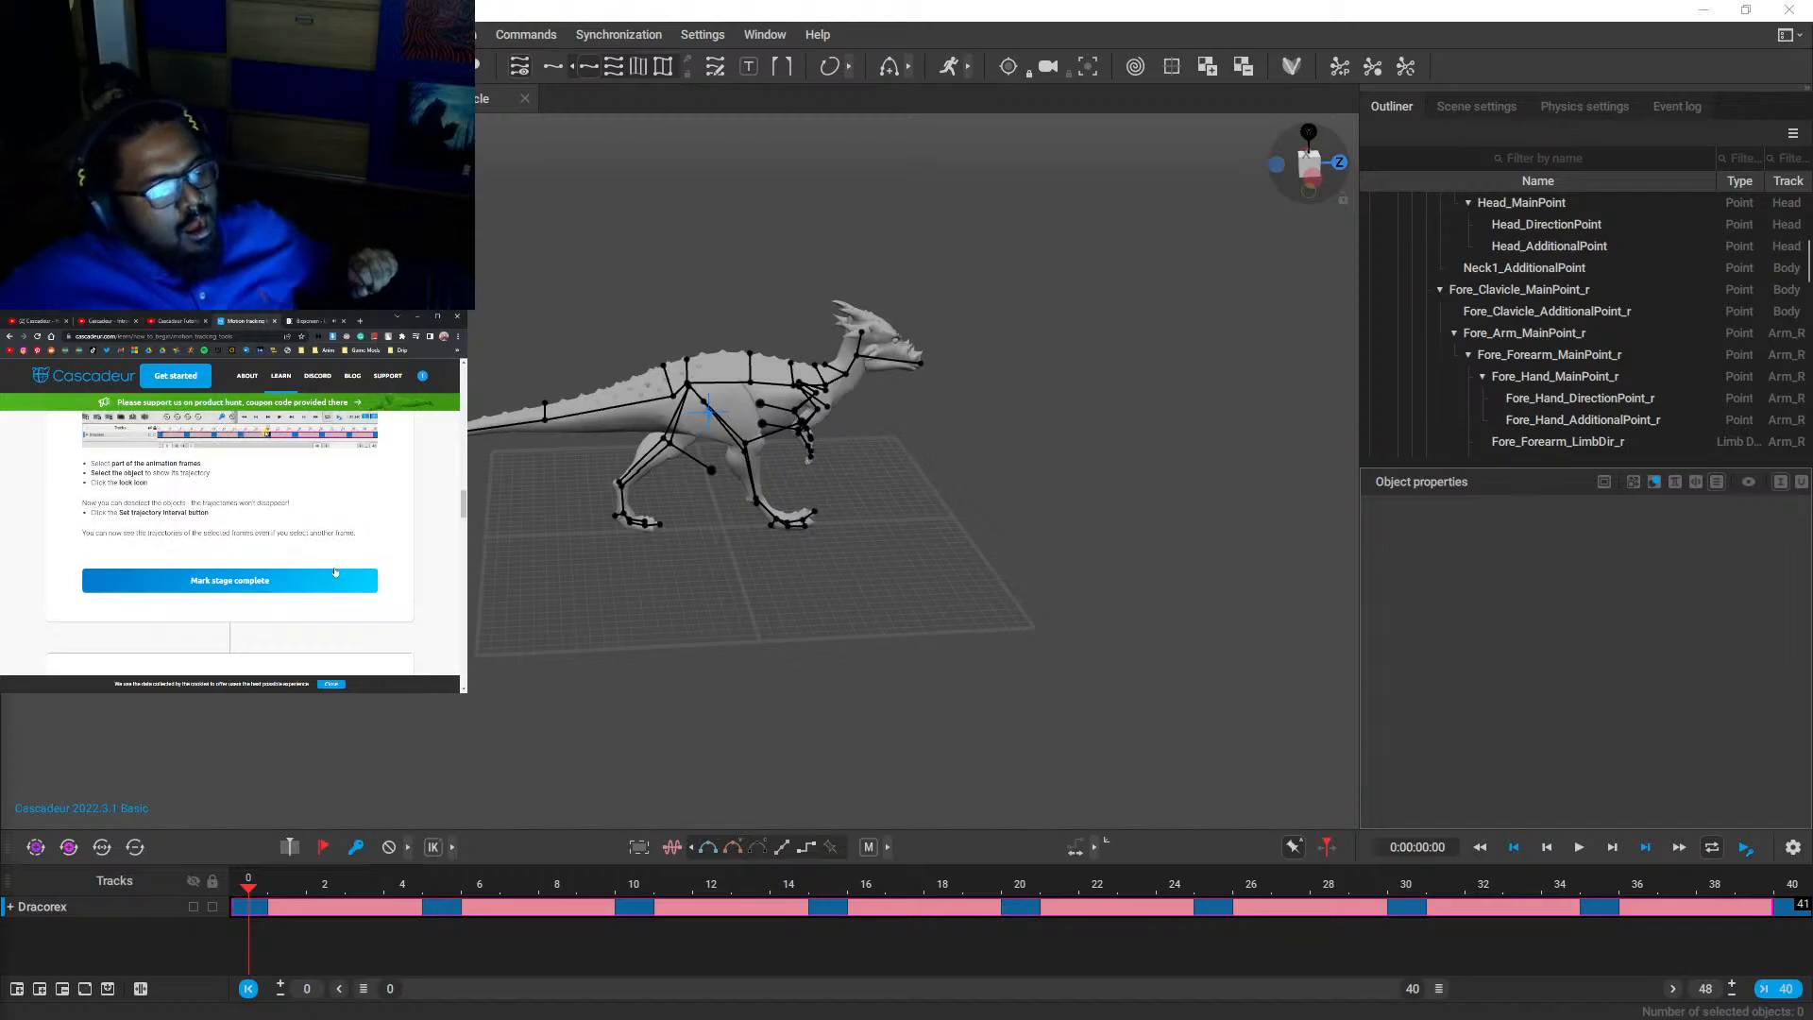
pyautogui.scroll(-5, 335, 572)
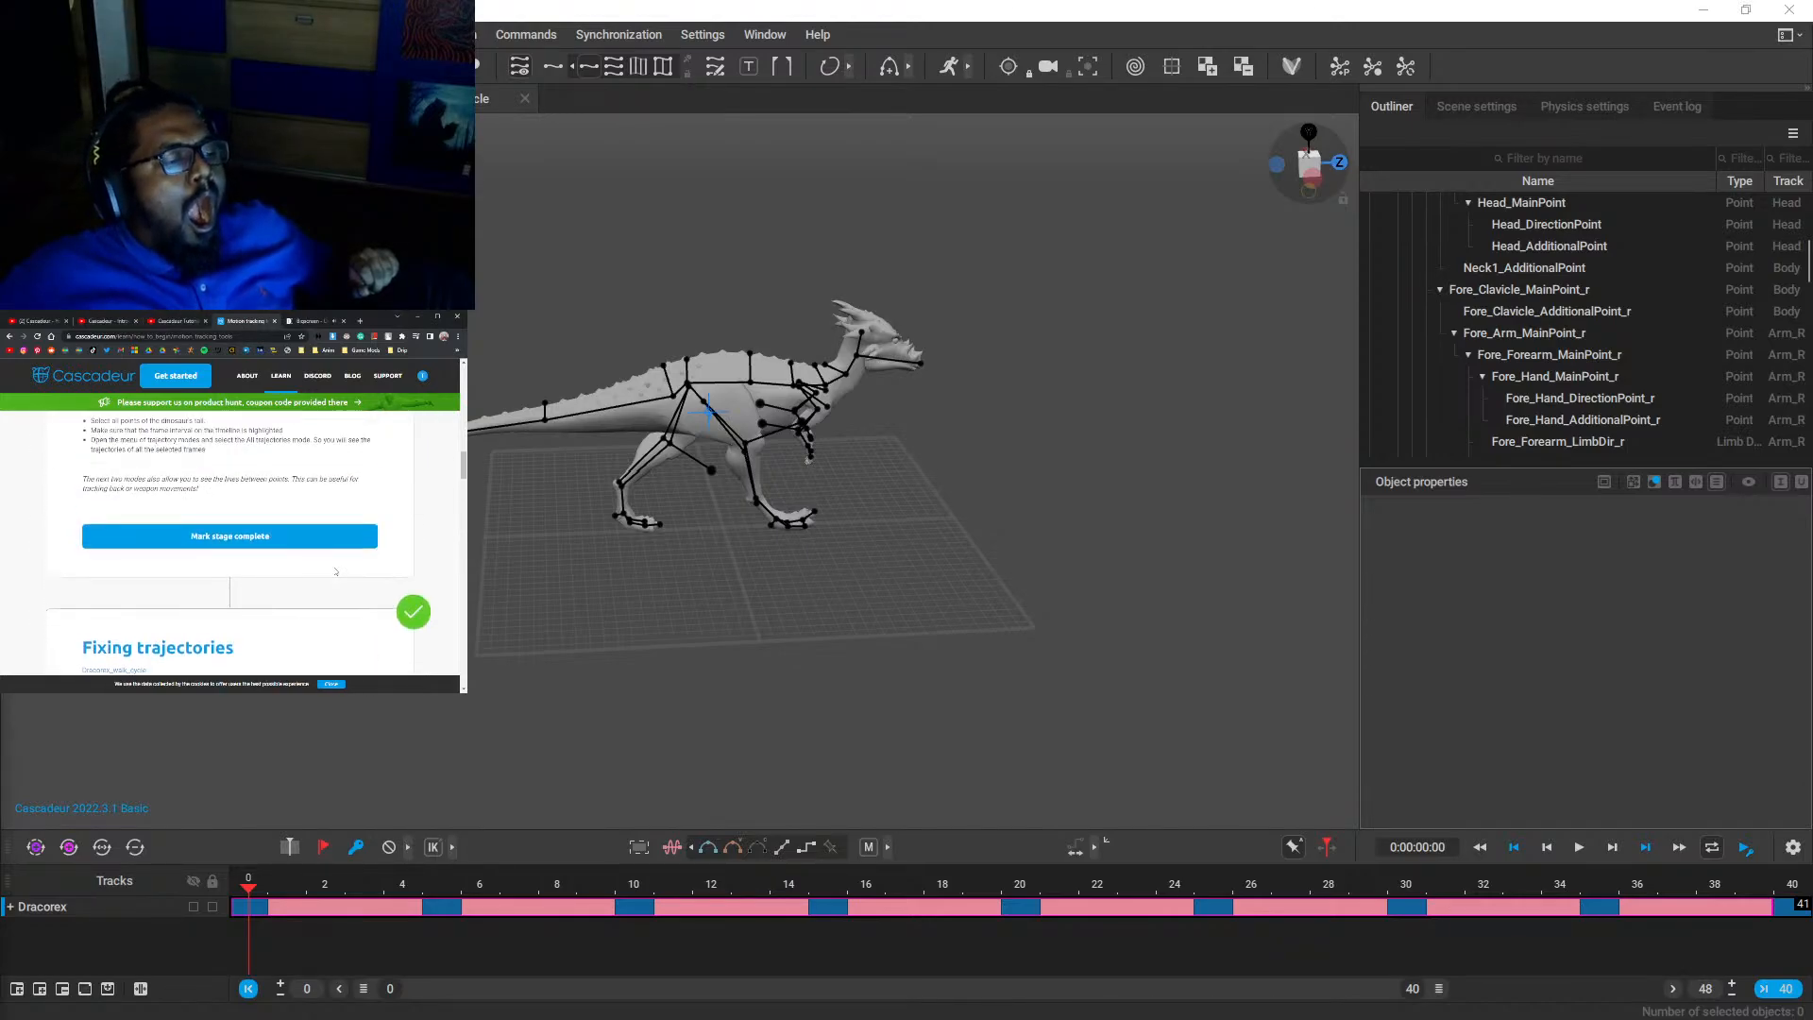
pyautogui.scroll(1, 321, 604)
pyautogui.scroll(-10, 304, 623)
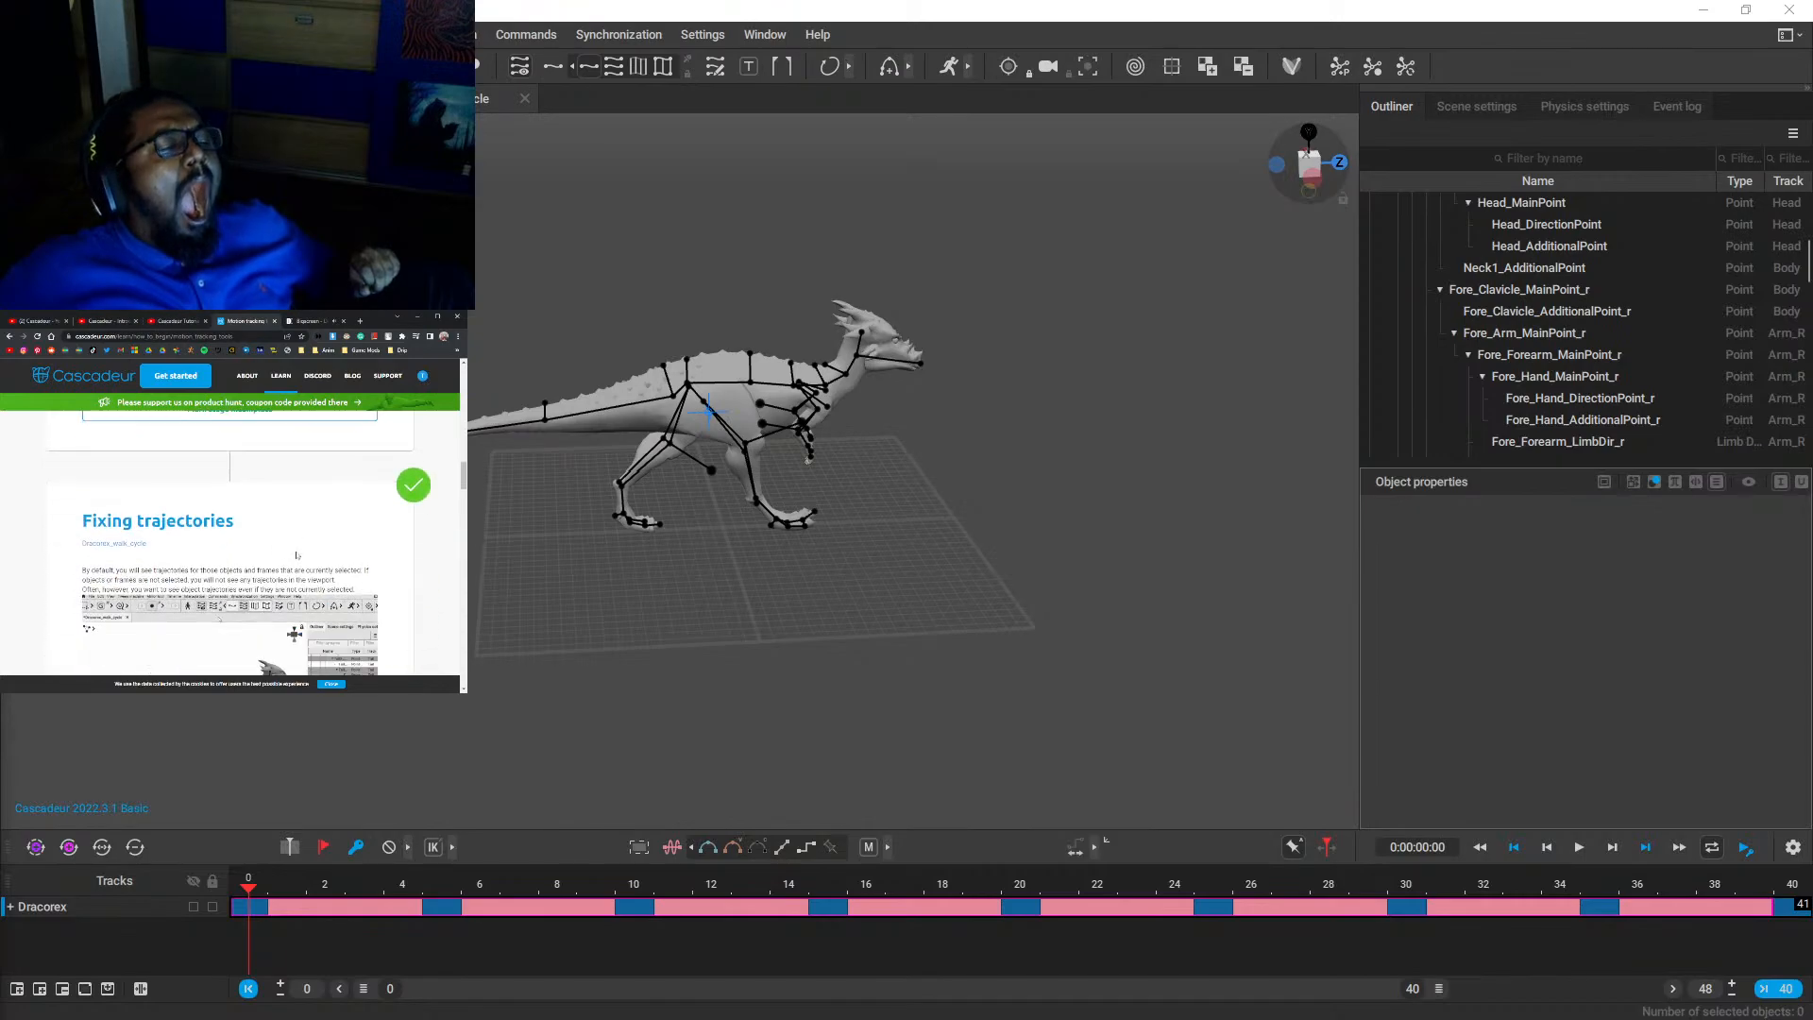
pyautogui.scroll(-10, 296, 555)
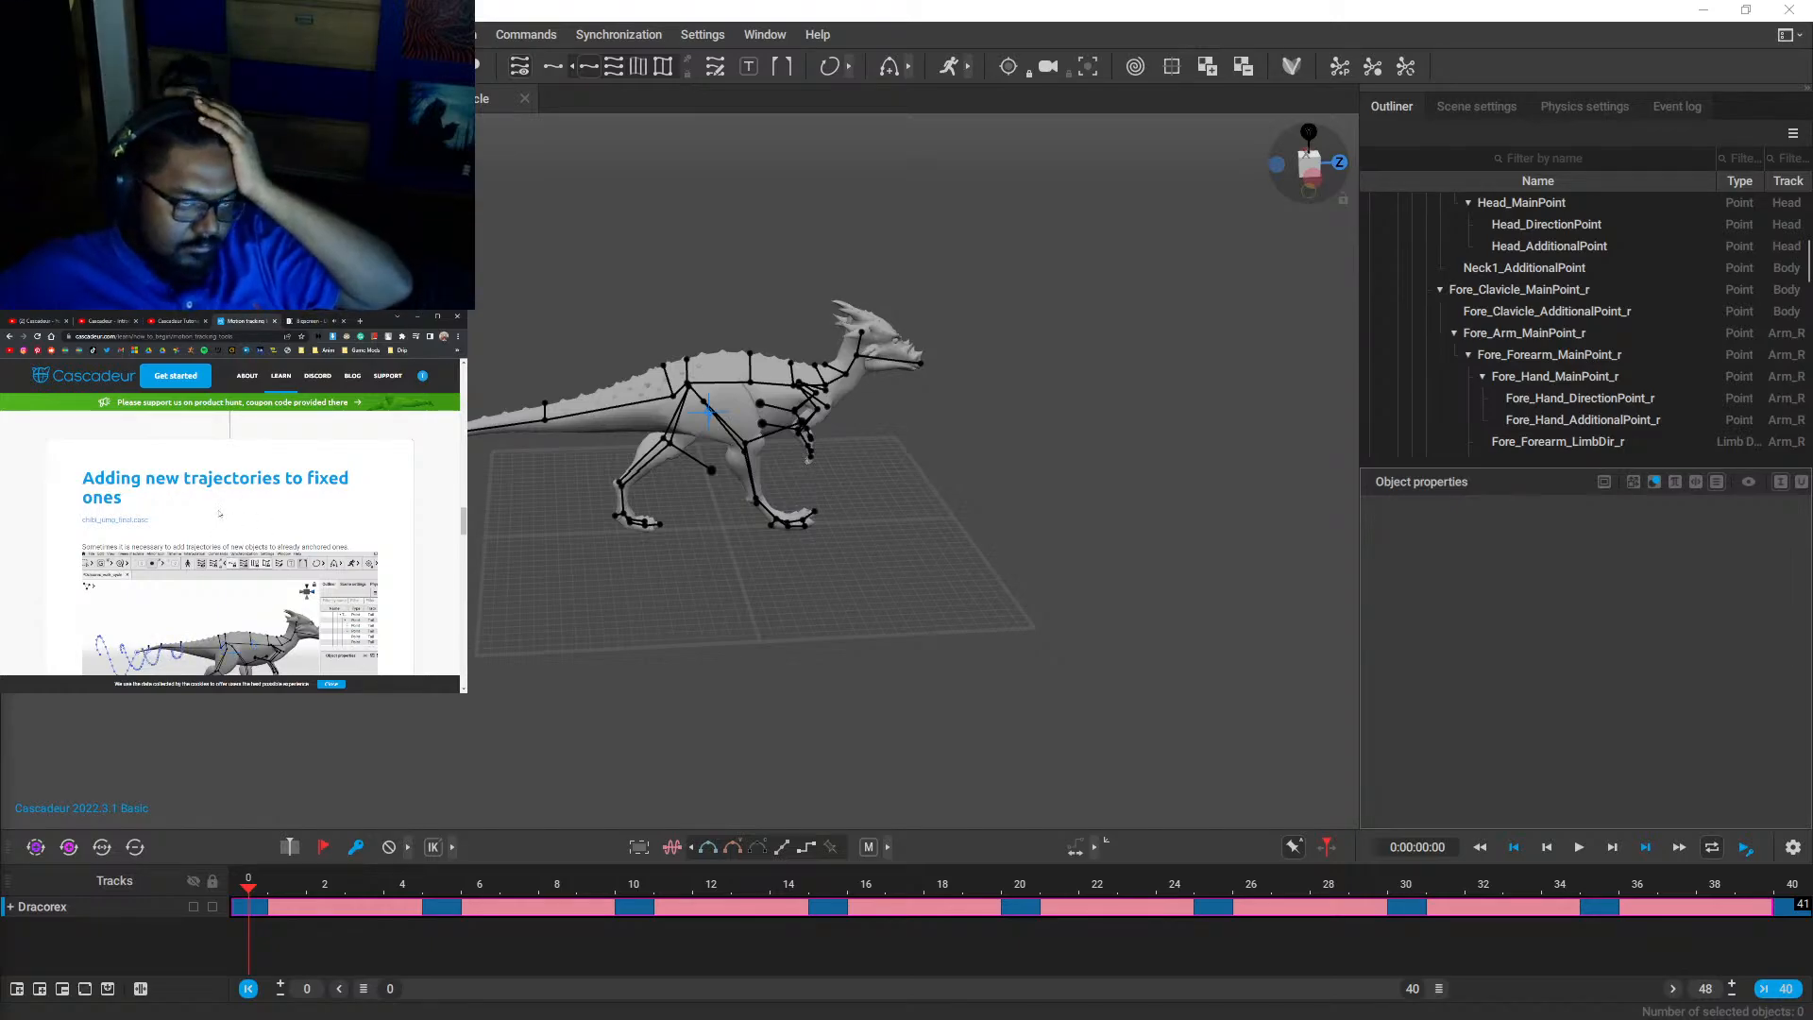
pyautogui.scroll(-2, 163, 627)
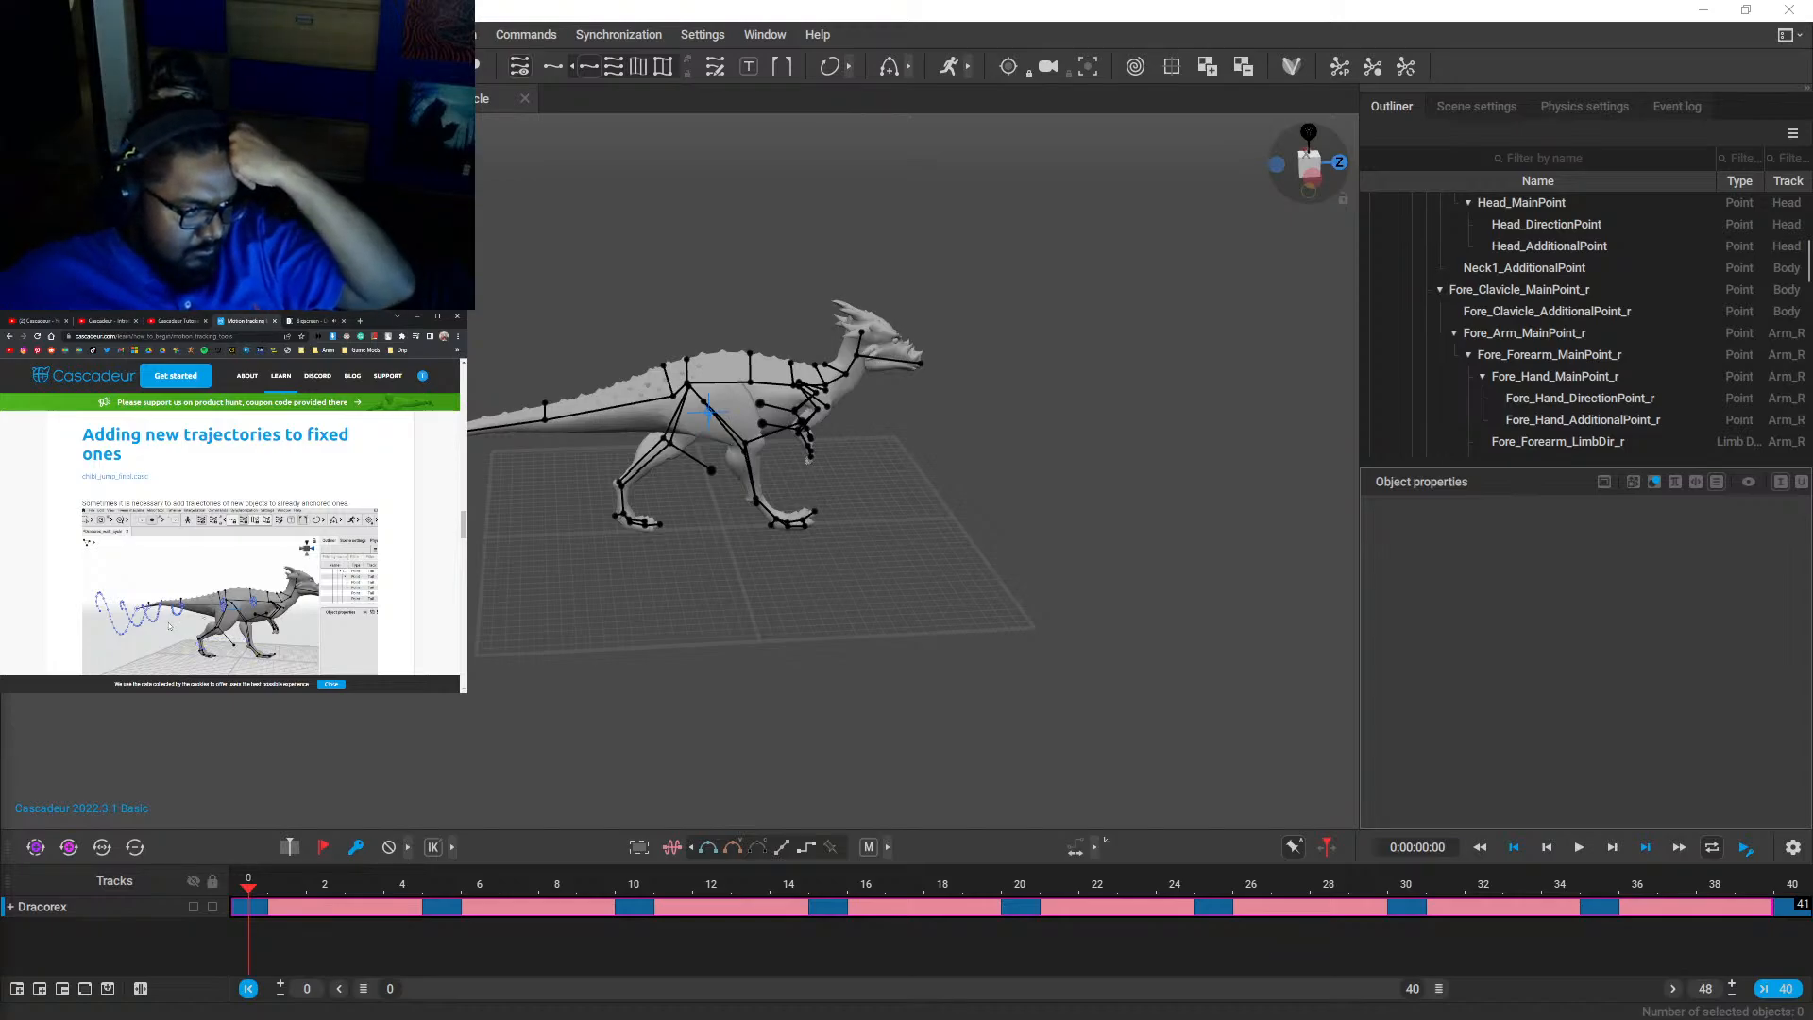
pyautogui.scroll(-1, 170, 625)
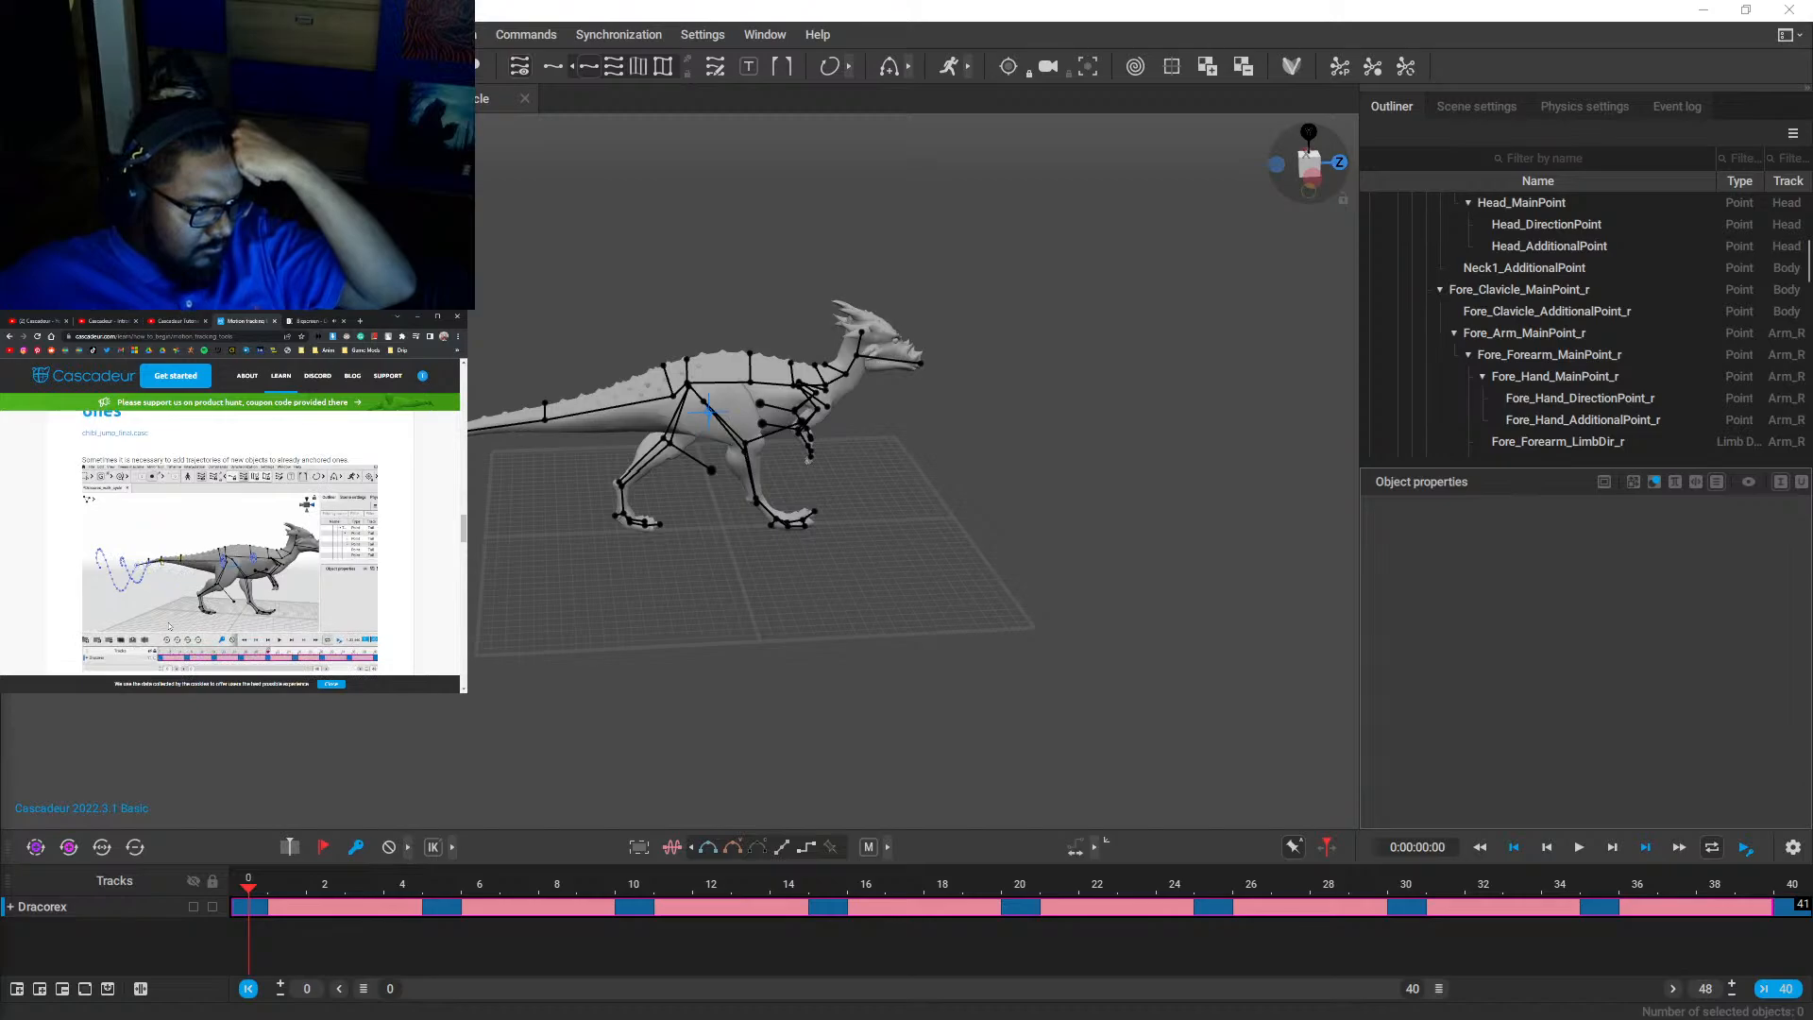
pyautogui.scroll(-2, 170, 625)
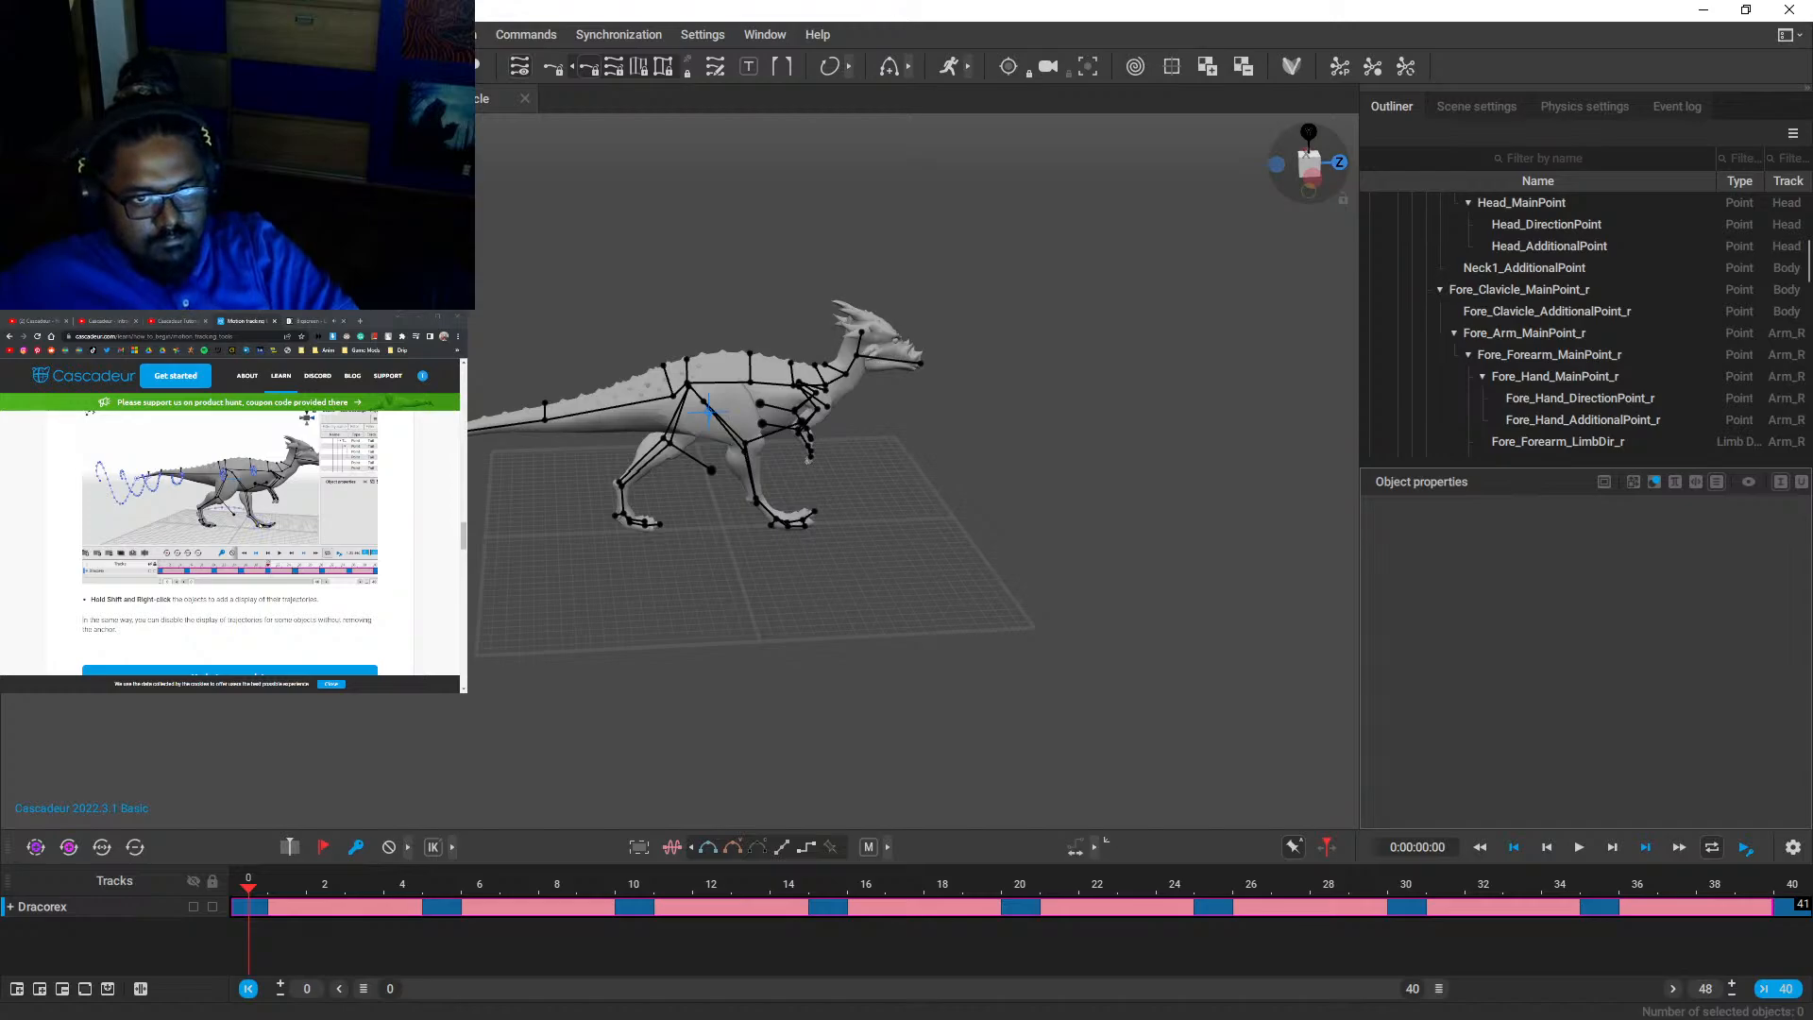
# - Add the trajectories of a point at the tail base and one along the tail to the fixed set, and stop showing the set
pyautogui.moveTo(529, 567); pyautogui.dragTo(722, 94, button='right')
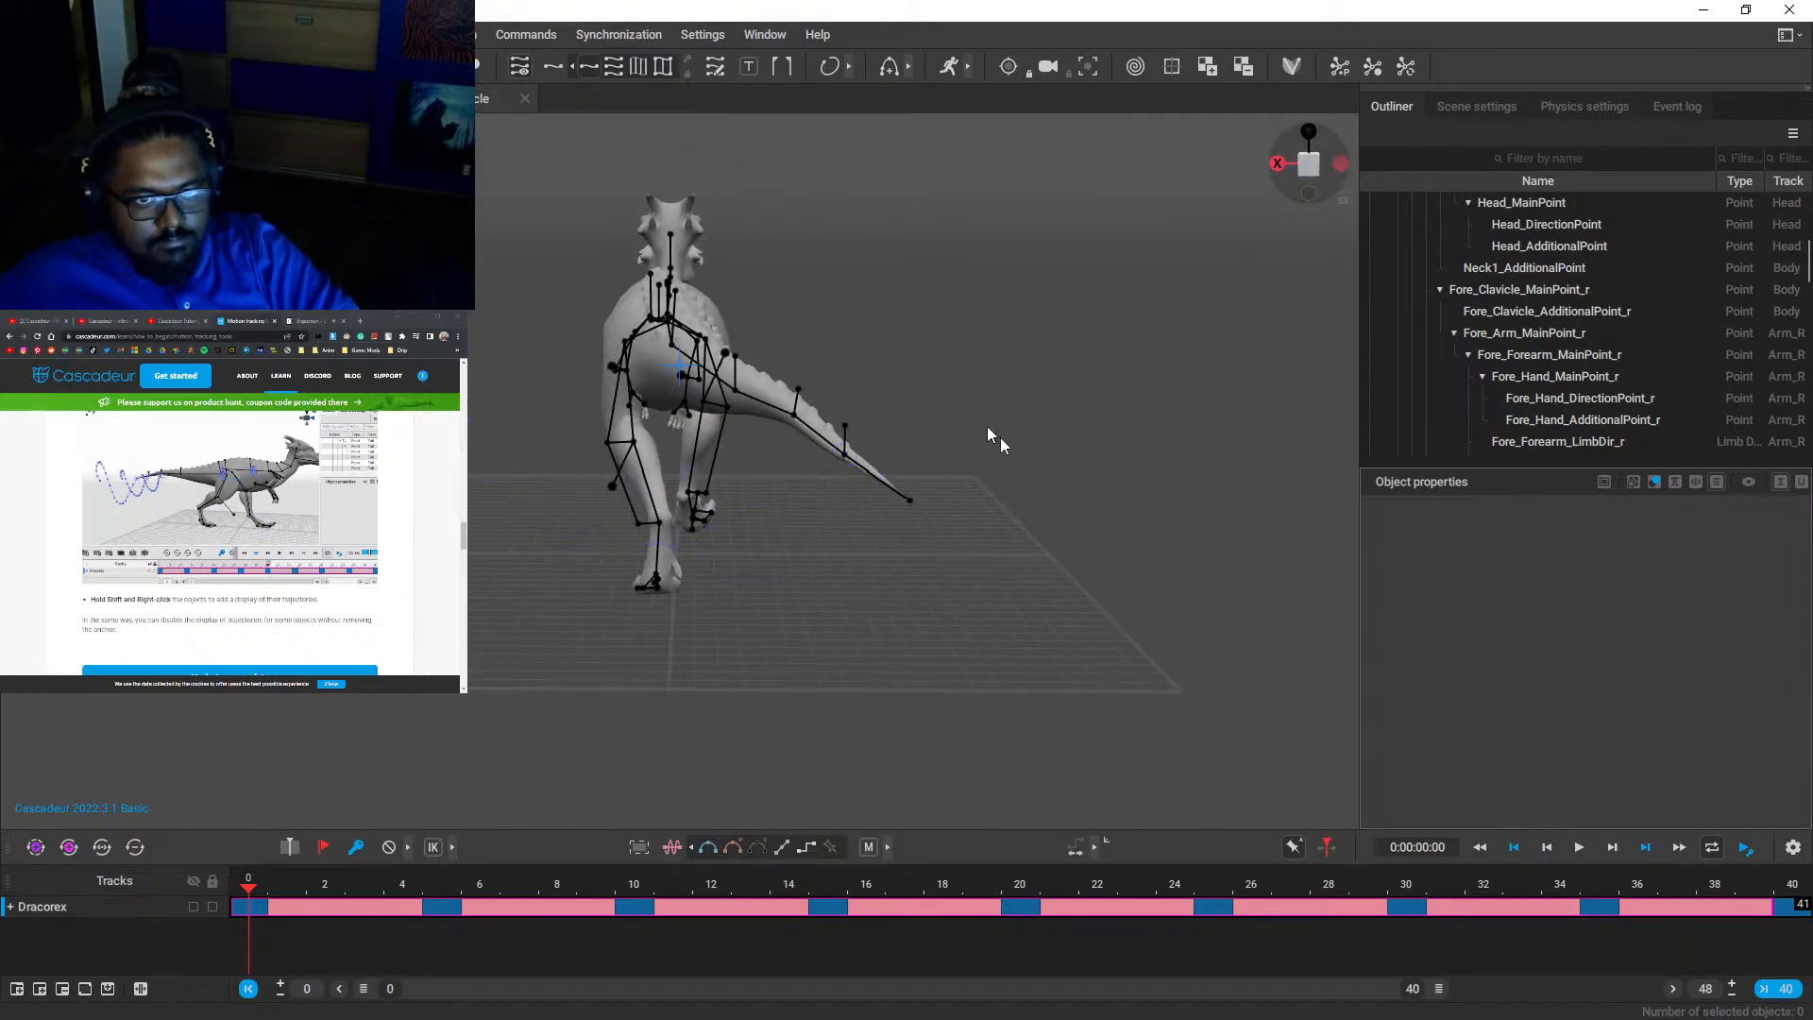
pyautogui.moveTo(987, 430); pyautogui.dragTo(684, 361, button='right')
pyautogui.moveTo(566, 494); pyautogui.dragTo(1153, 439, button='right')
pyautogui.scroll(-2, 229, 543)
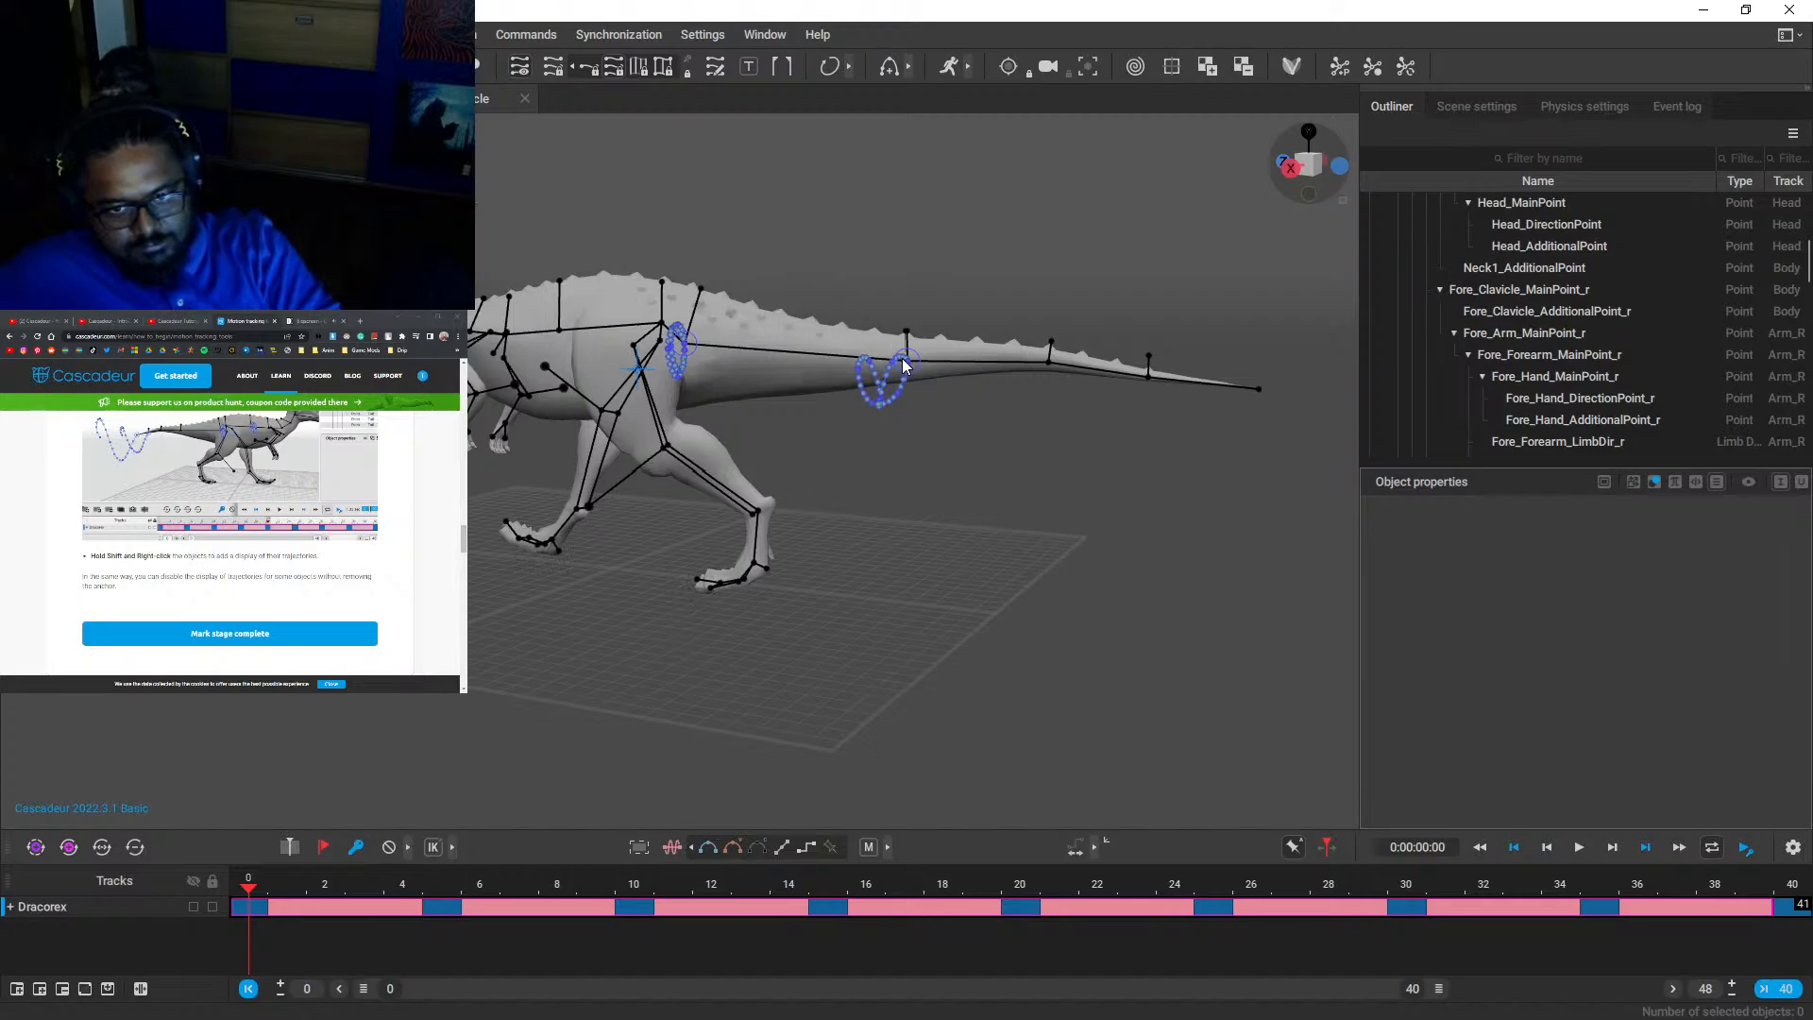
pyautogui.keyDown('alt'); pyautogui.moveTo(874, 628); pyautogui.dragTo(406, 529); pyautogui.keyUp('alt')
pyautogui.click(589, 68)
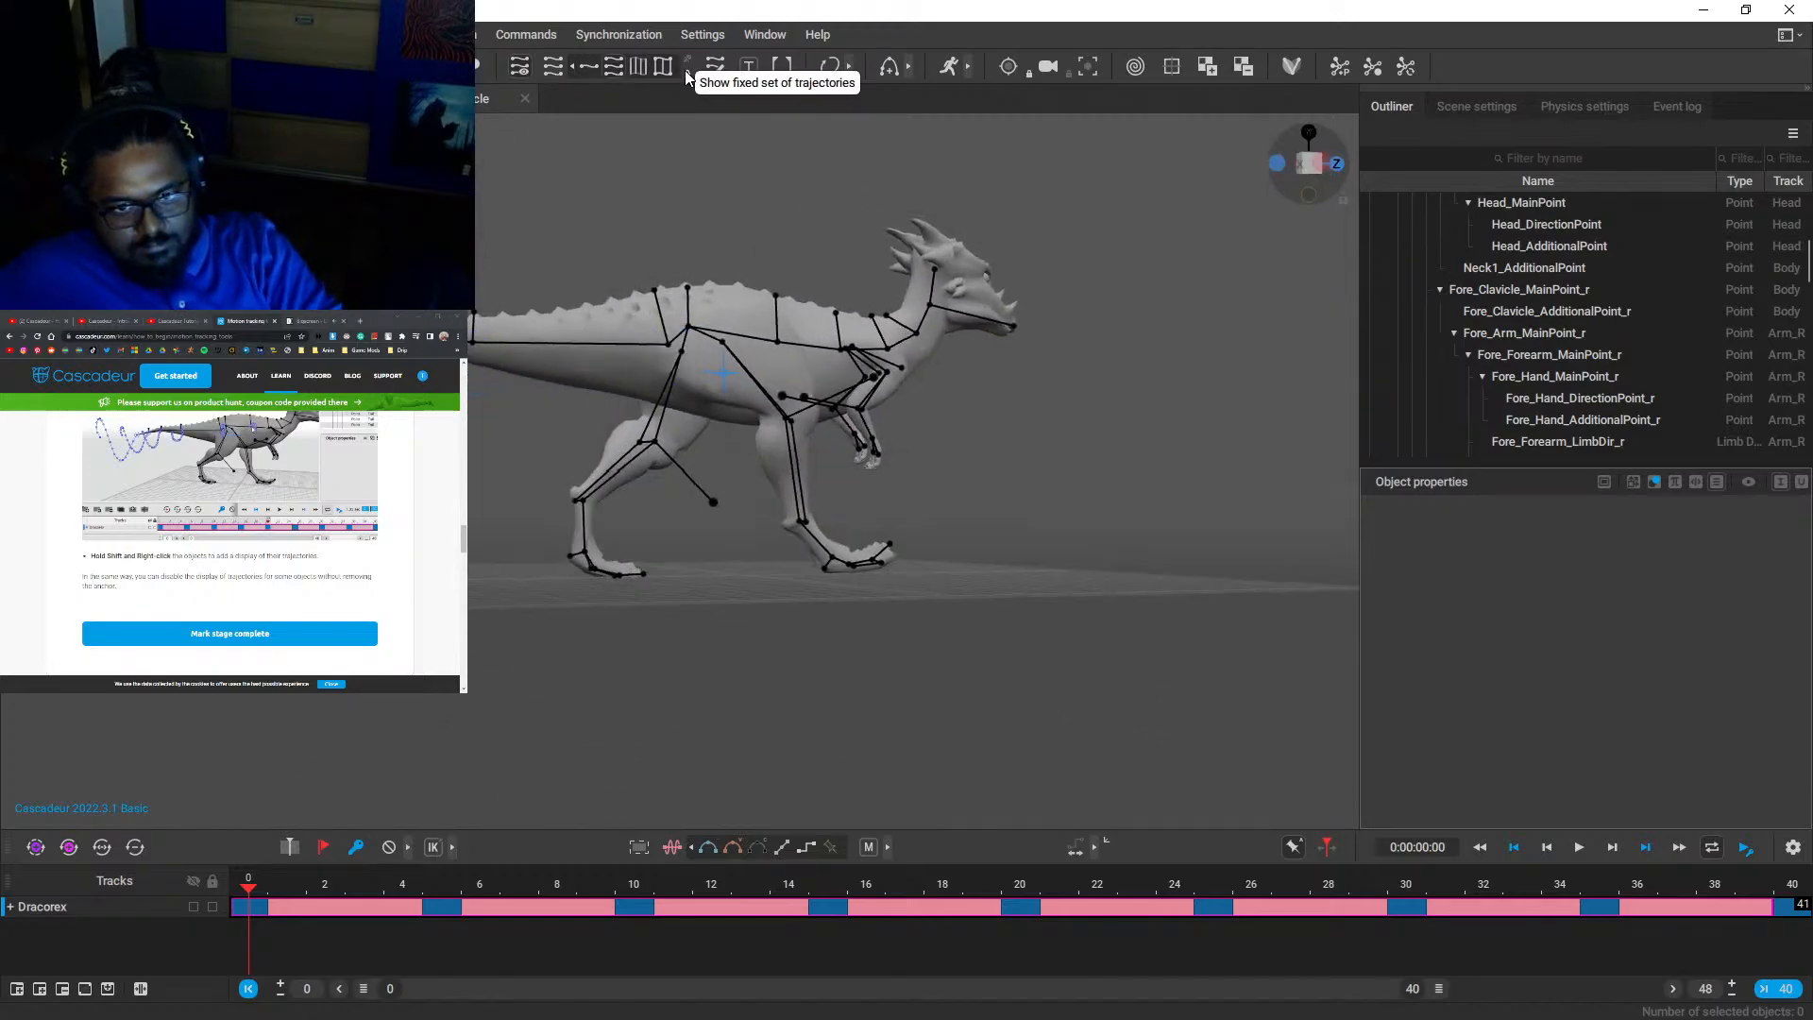
# - Mark the tutorial stage on adding new trajectories complete and go on to the Hiding trajectories section
pyautogui.scroll(-3, 478, 521)
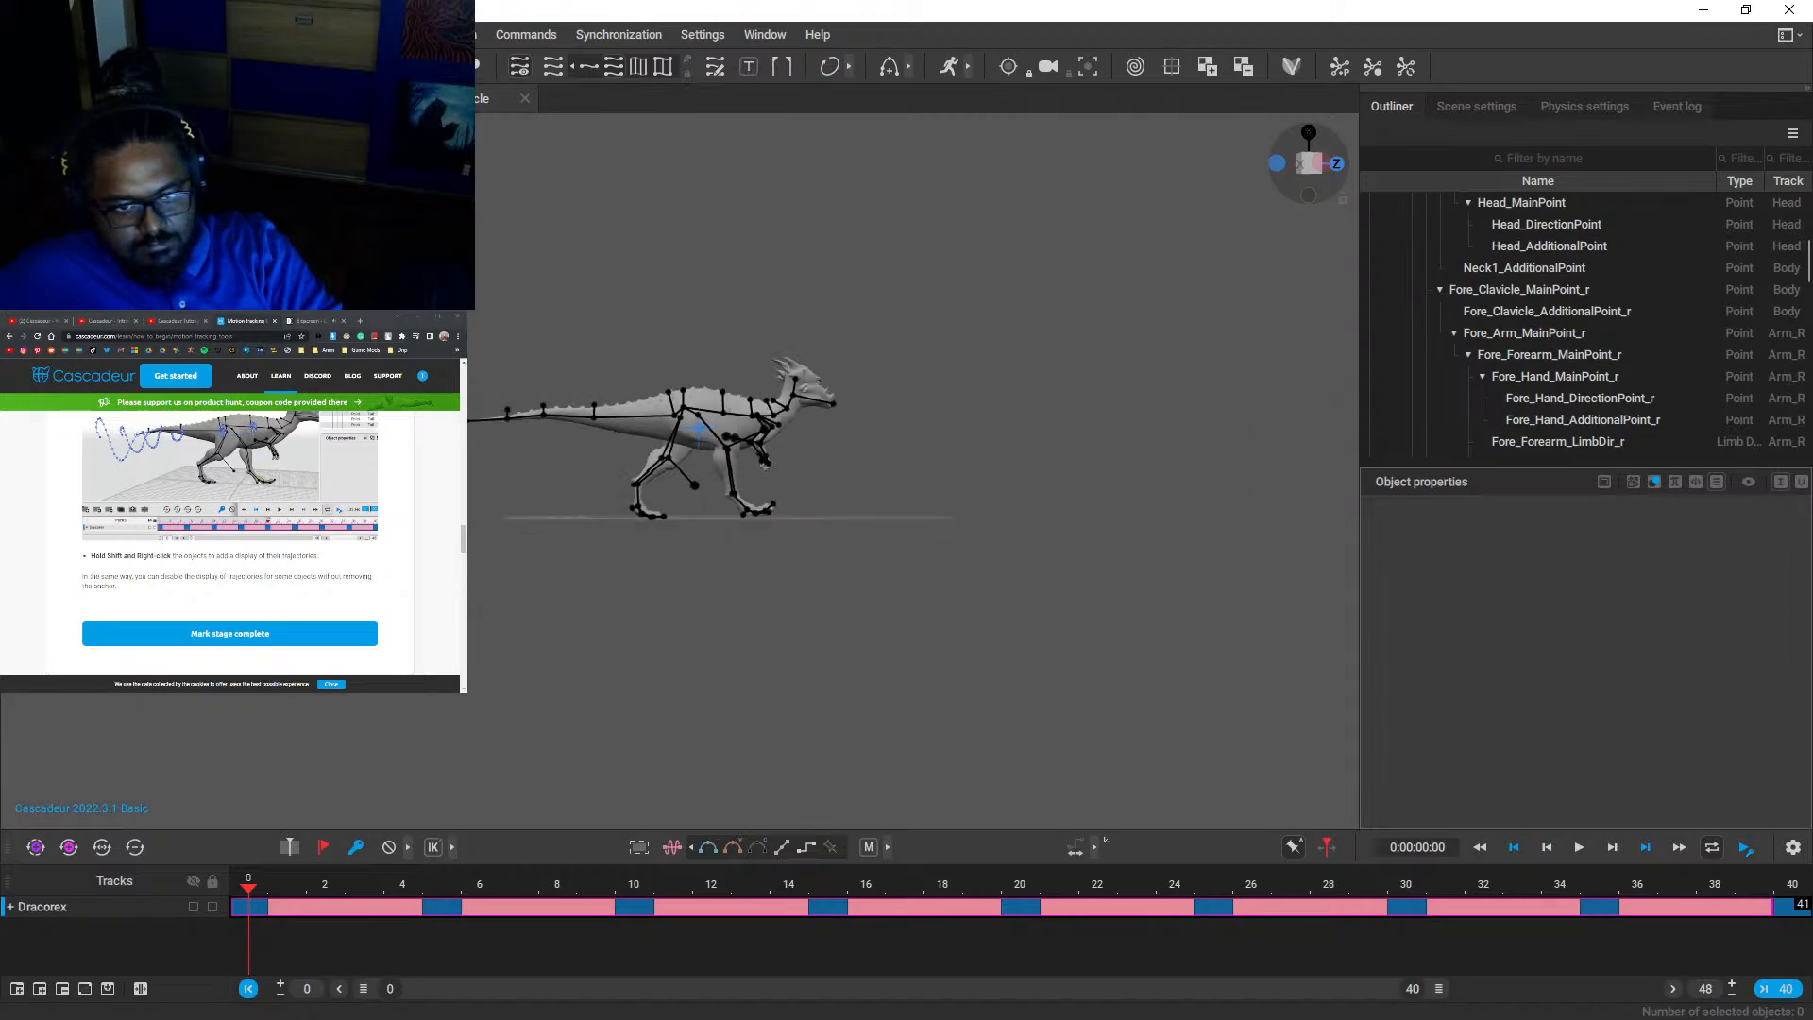
pyautogui.scroll(-2, 277, 538)
pyautogui.click(277, 540)
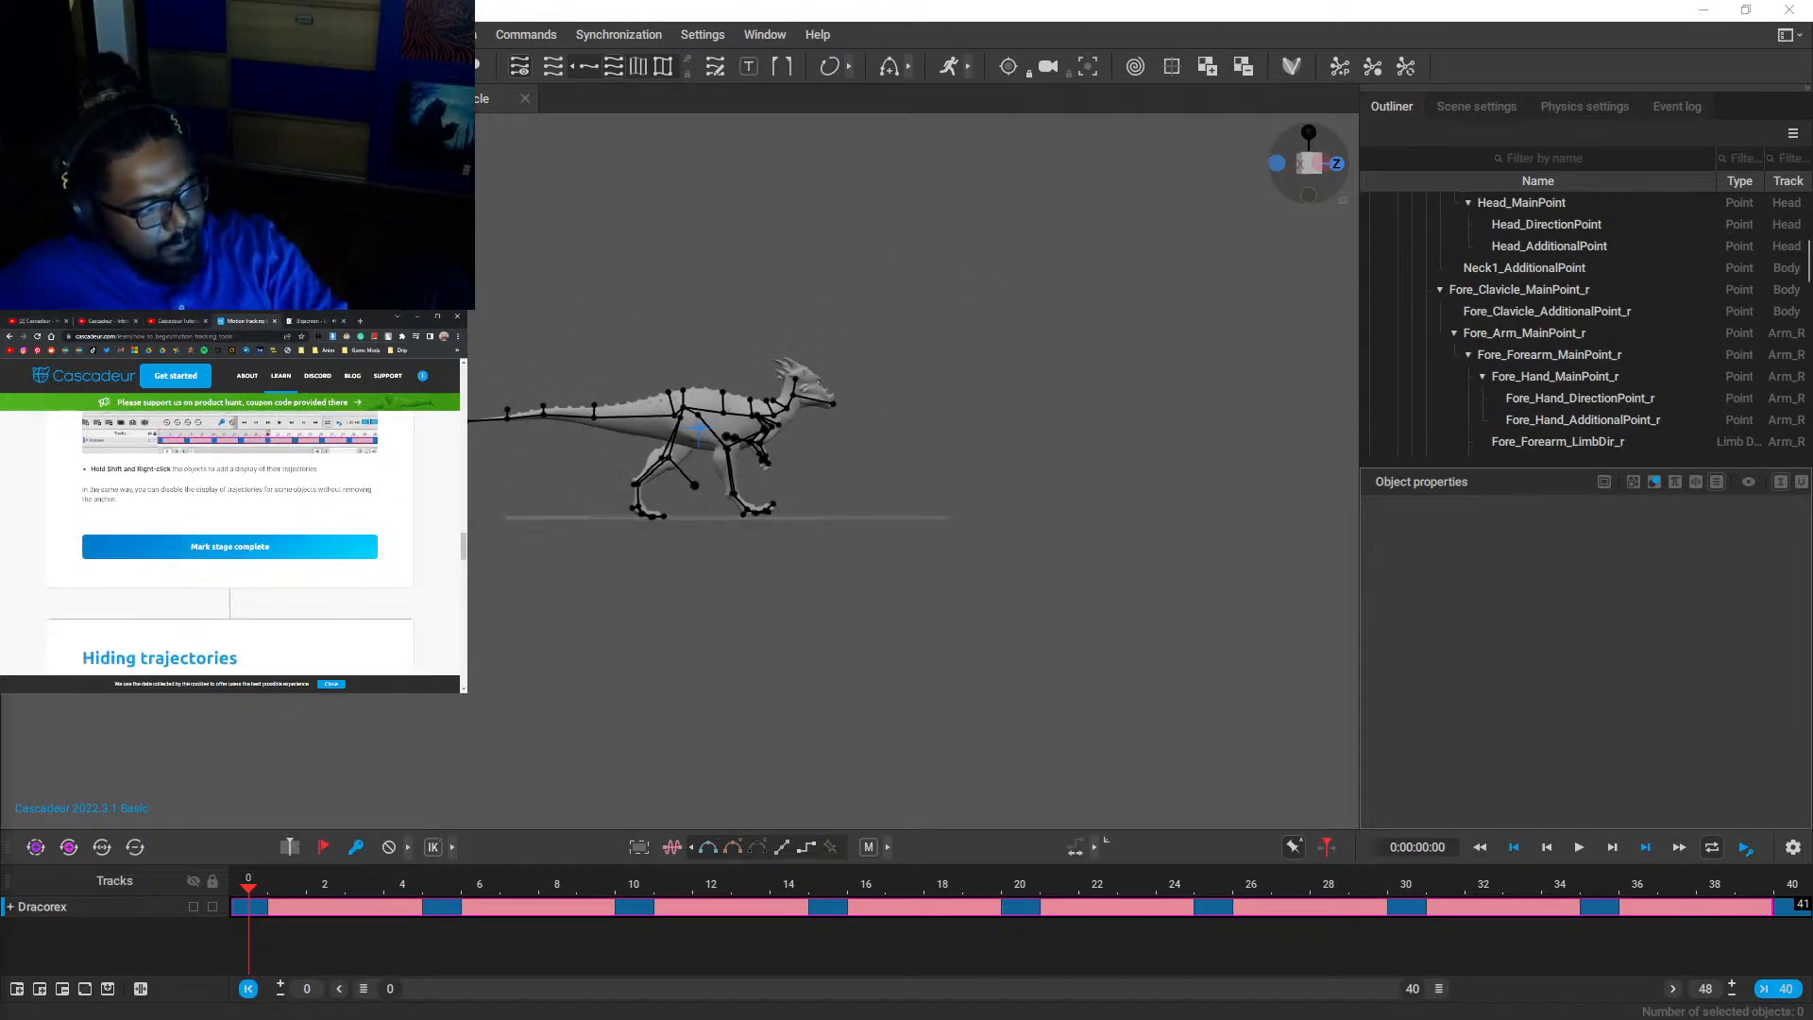
pyautogui.scroll(-5, 277, 539)
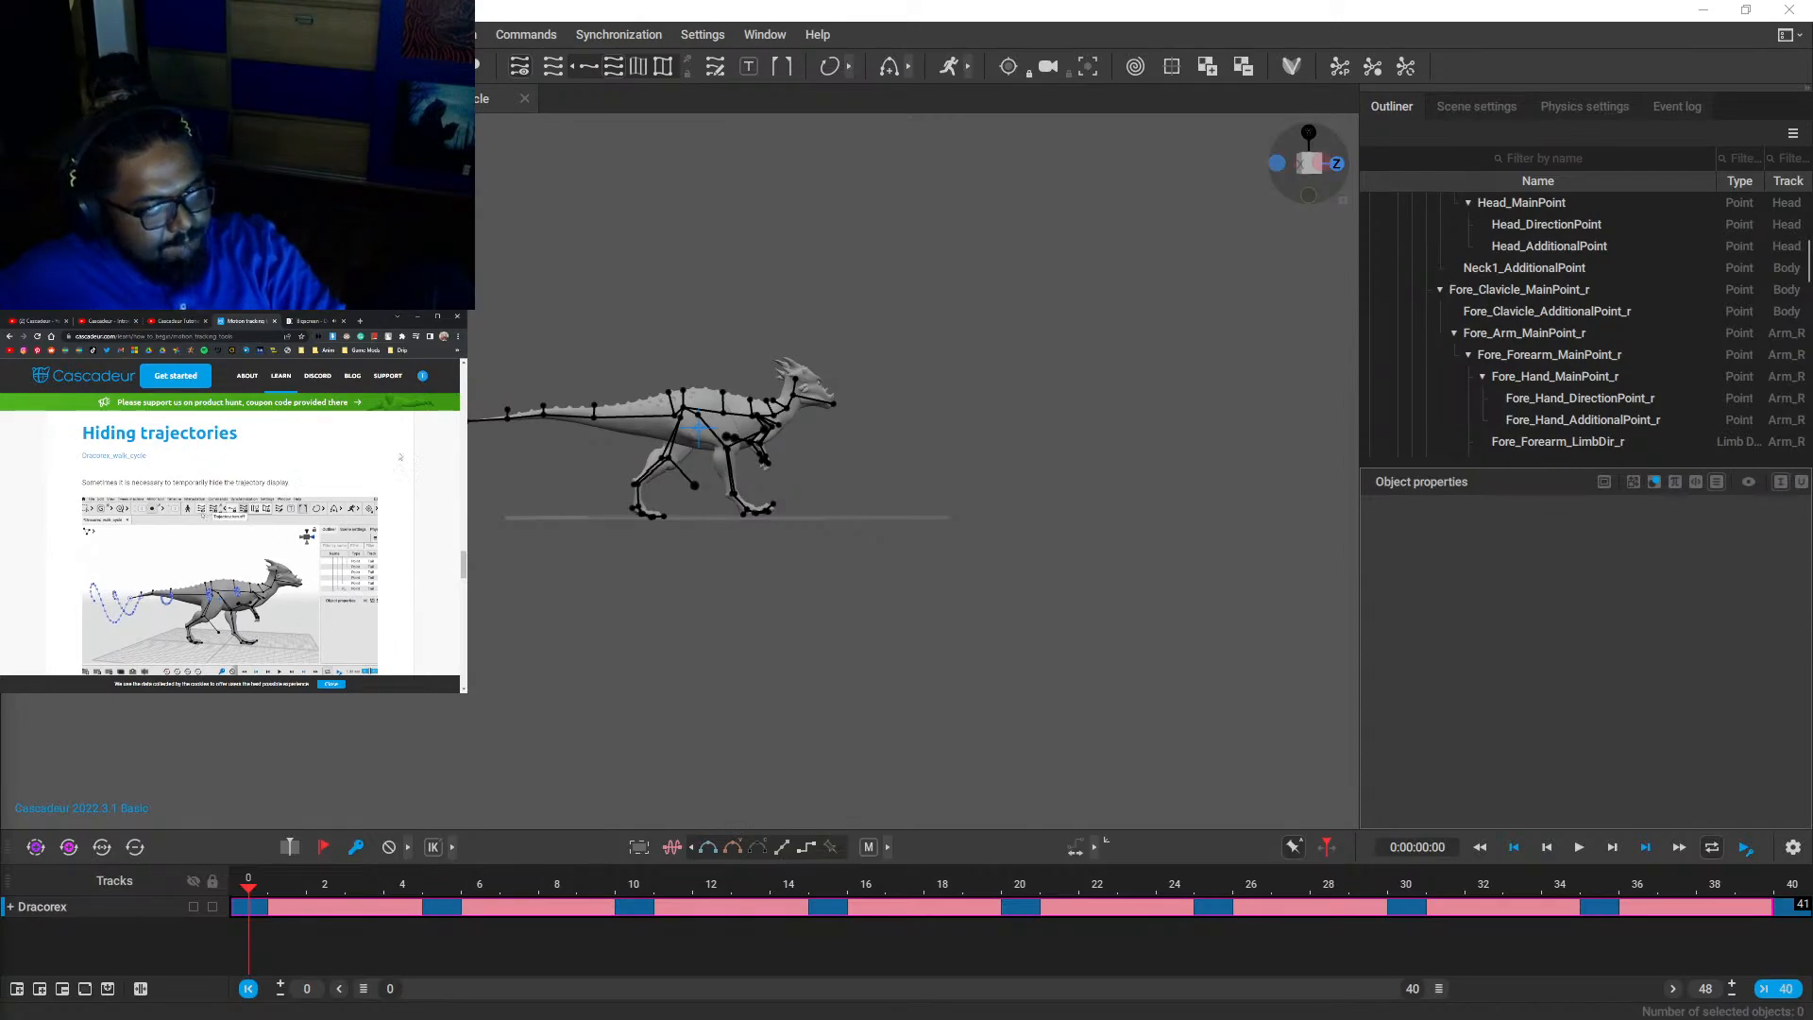
# - Check the trajectory of Tail4_MainPoint, clear the selection and show the fixed trajectories of points farther along the tail
pyautogui.scroll(3, 574, 450)
pyautogui.click(536, 381)
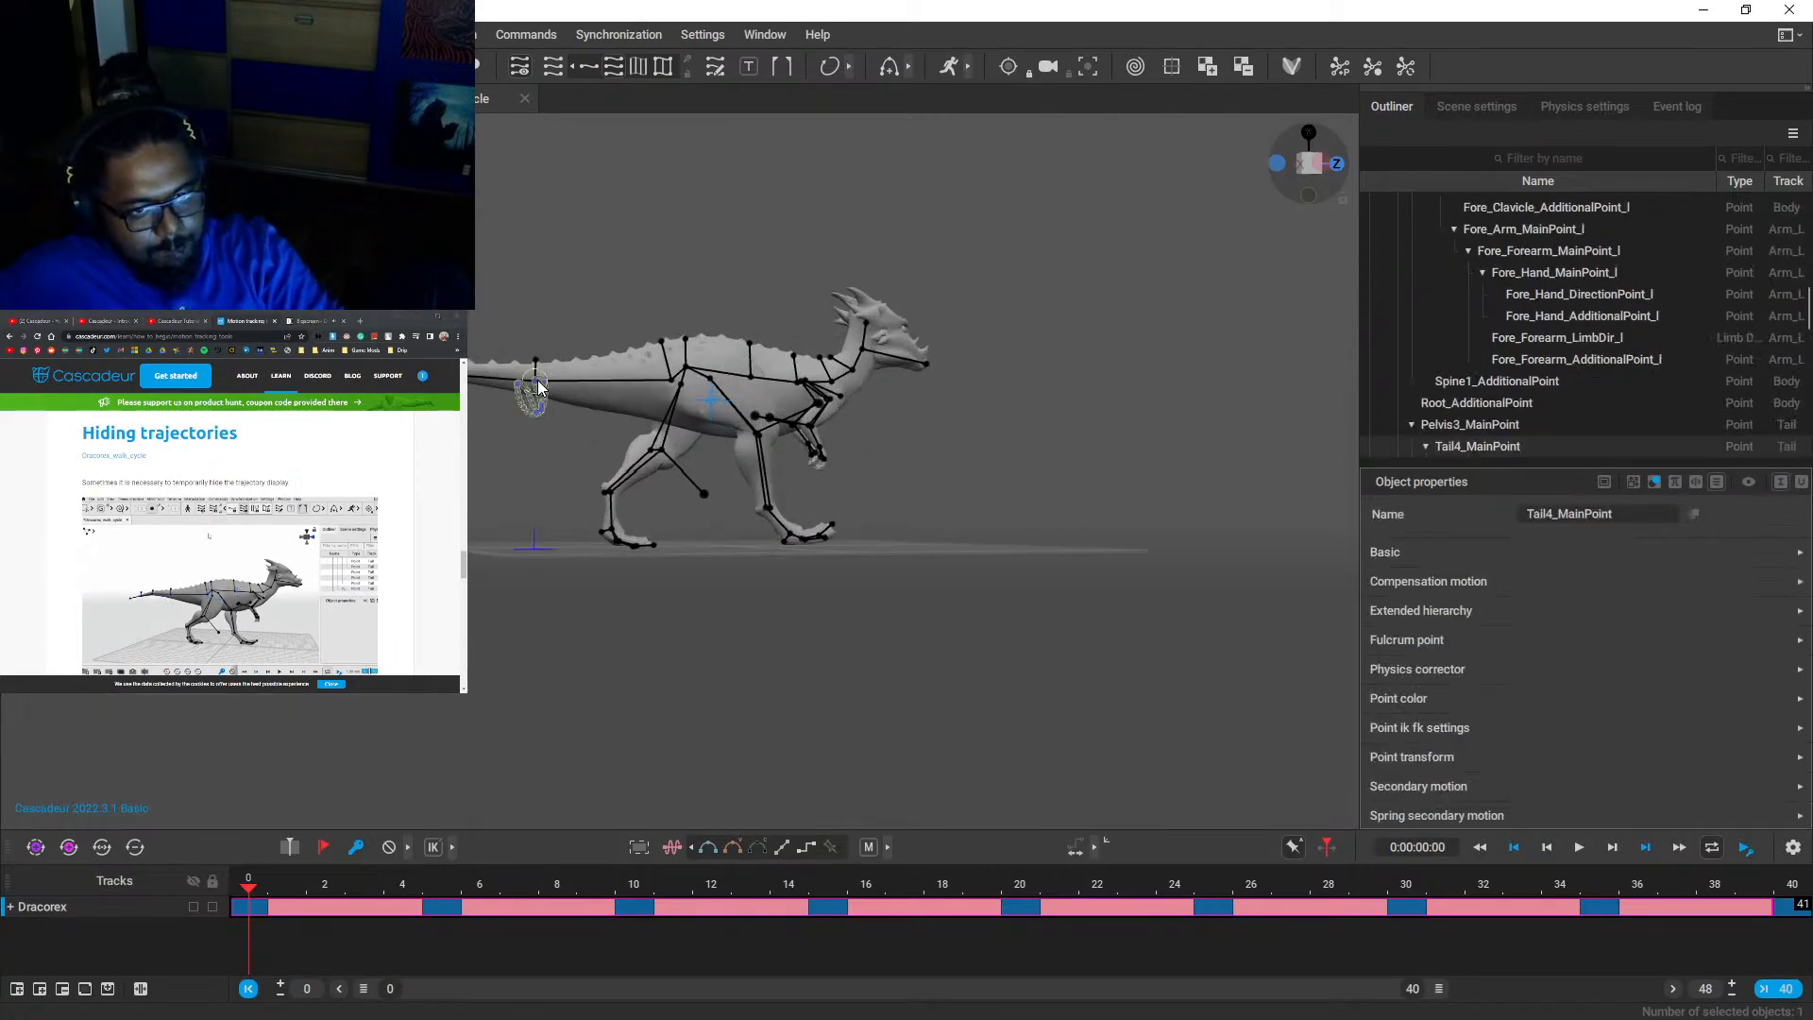
pyautogui.click(482, 428)
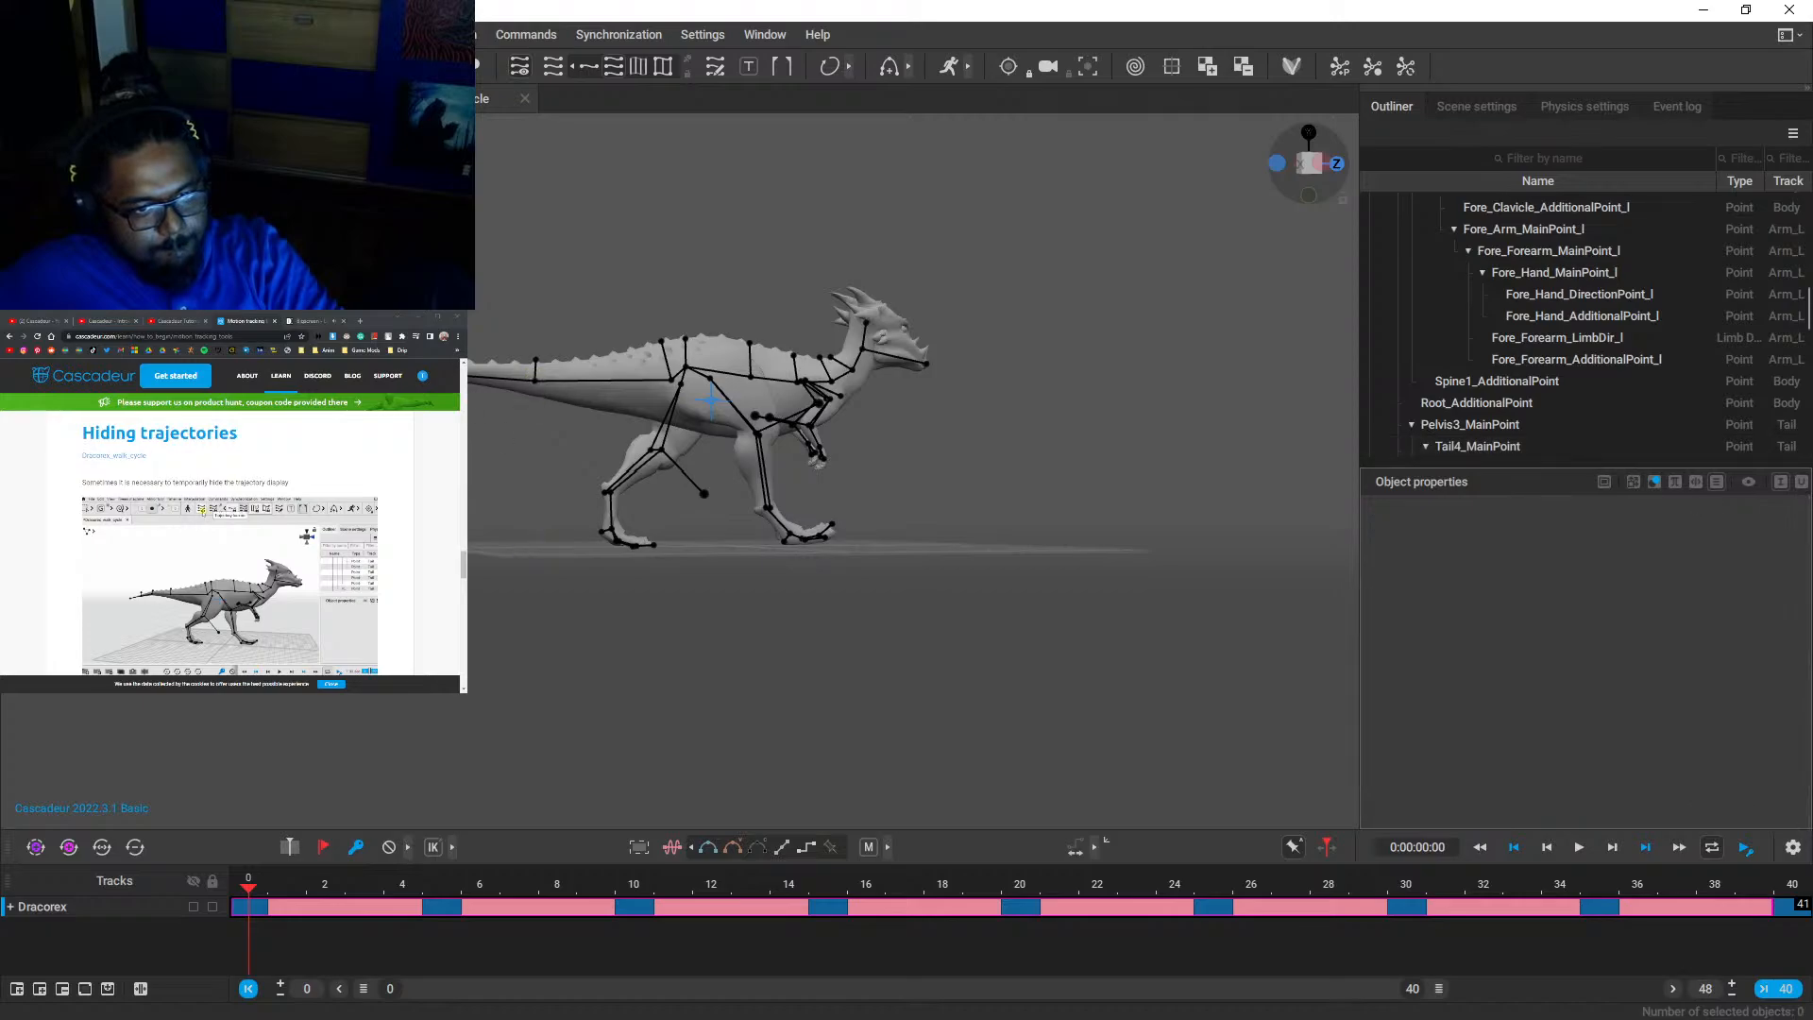
pyautogui.moveTo(468, 446); pyautogui.dragTo(596, 530, button='middle')
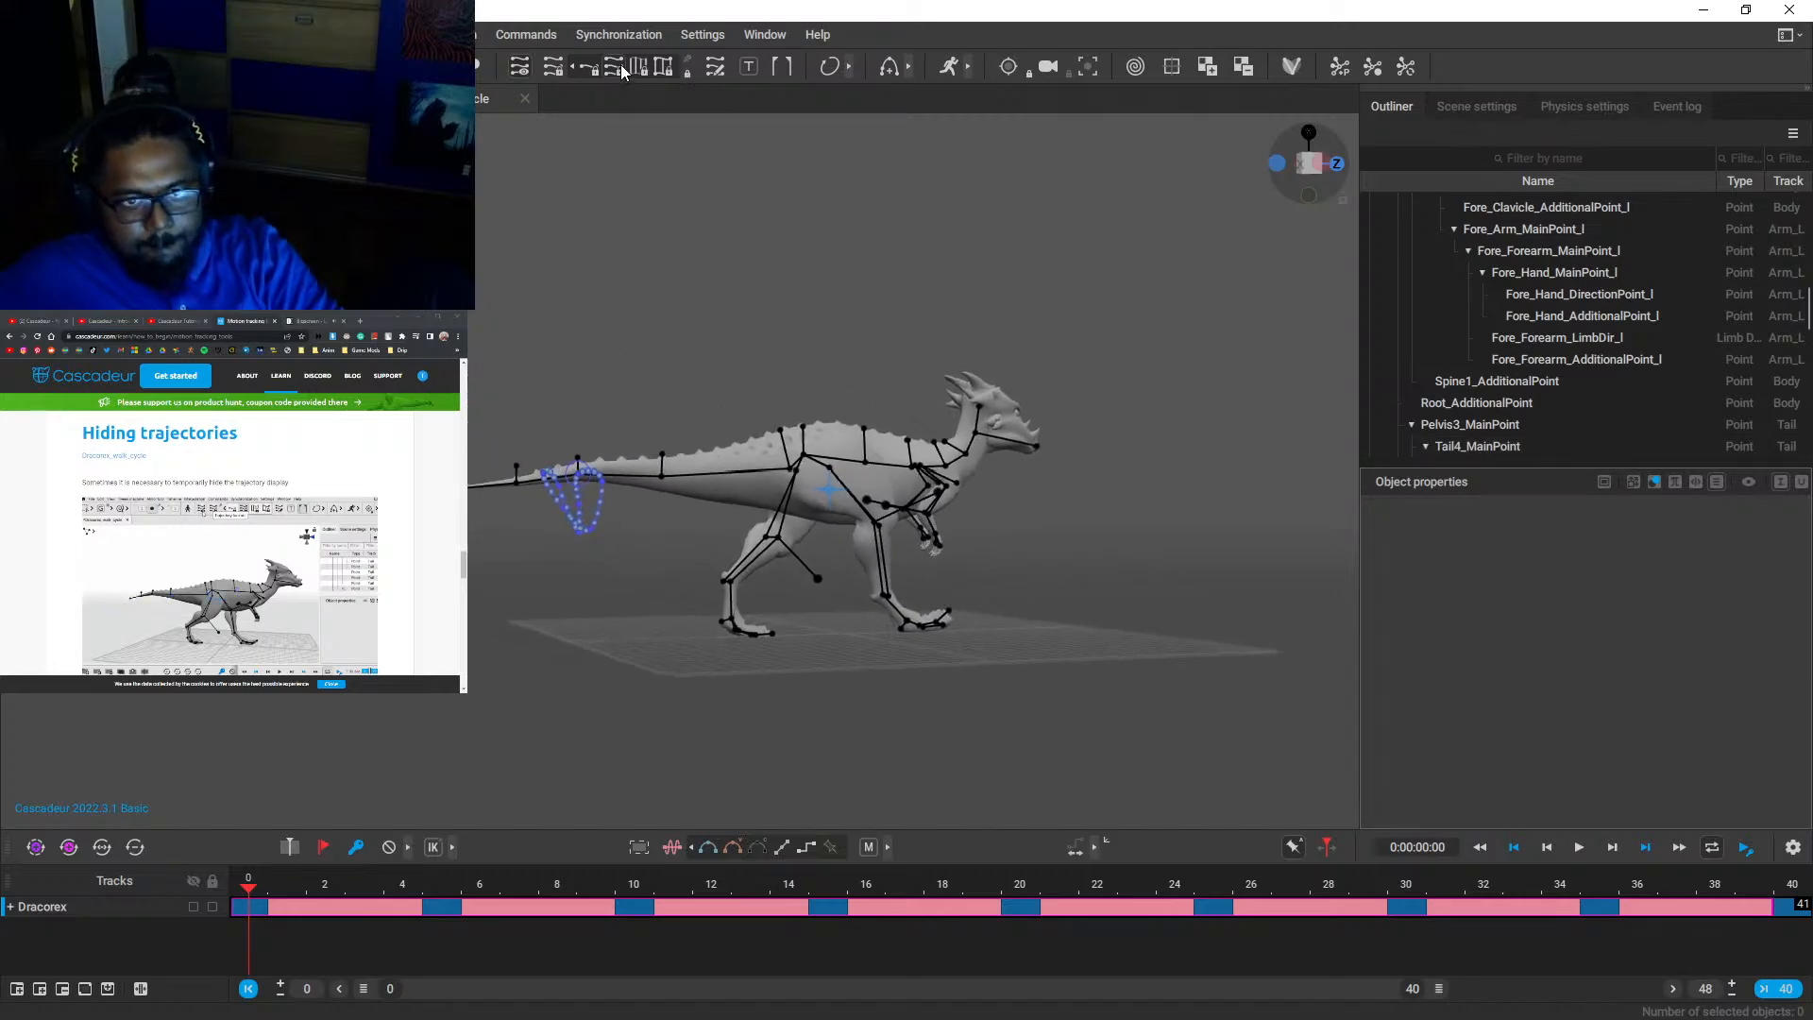
# - Turn the fixed trajectory display off and back on, and mark the Hiding trajectories stage of the web tutorial complete
pyautogui.click(524, 74)
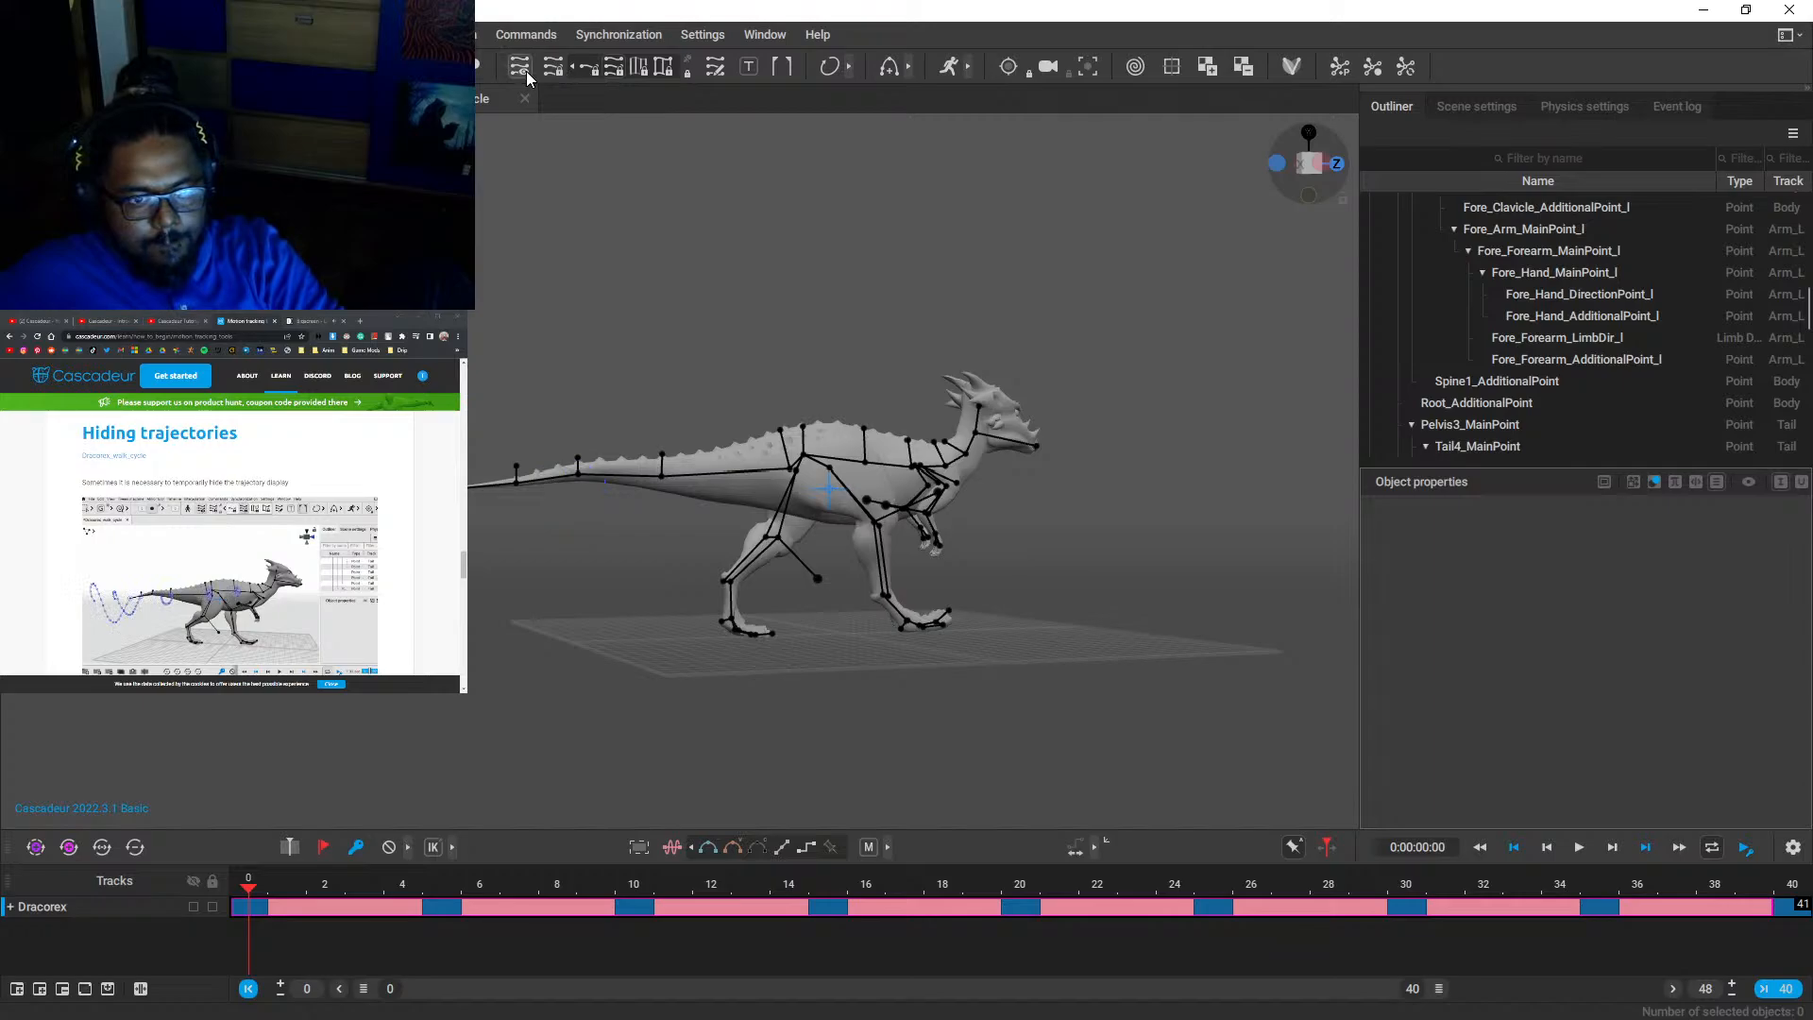
pyautogui.click(524, 72)
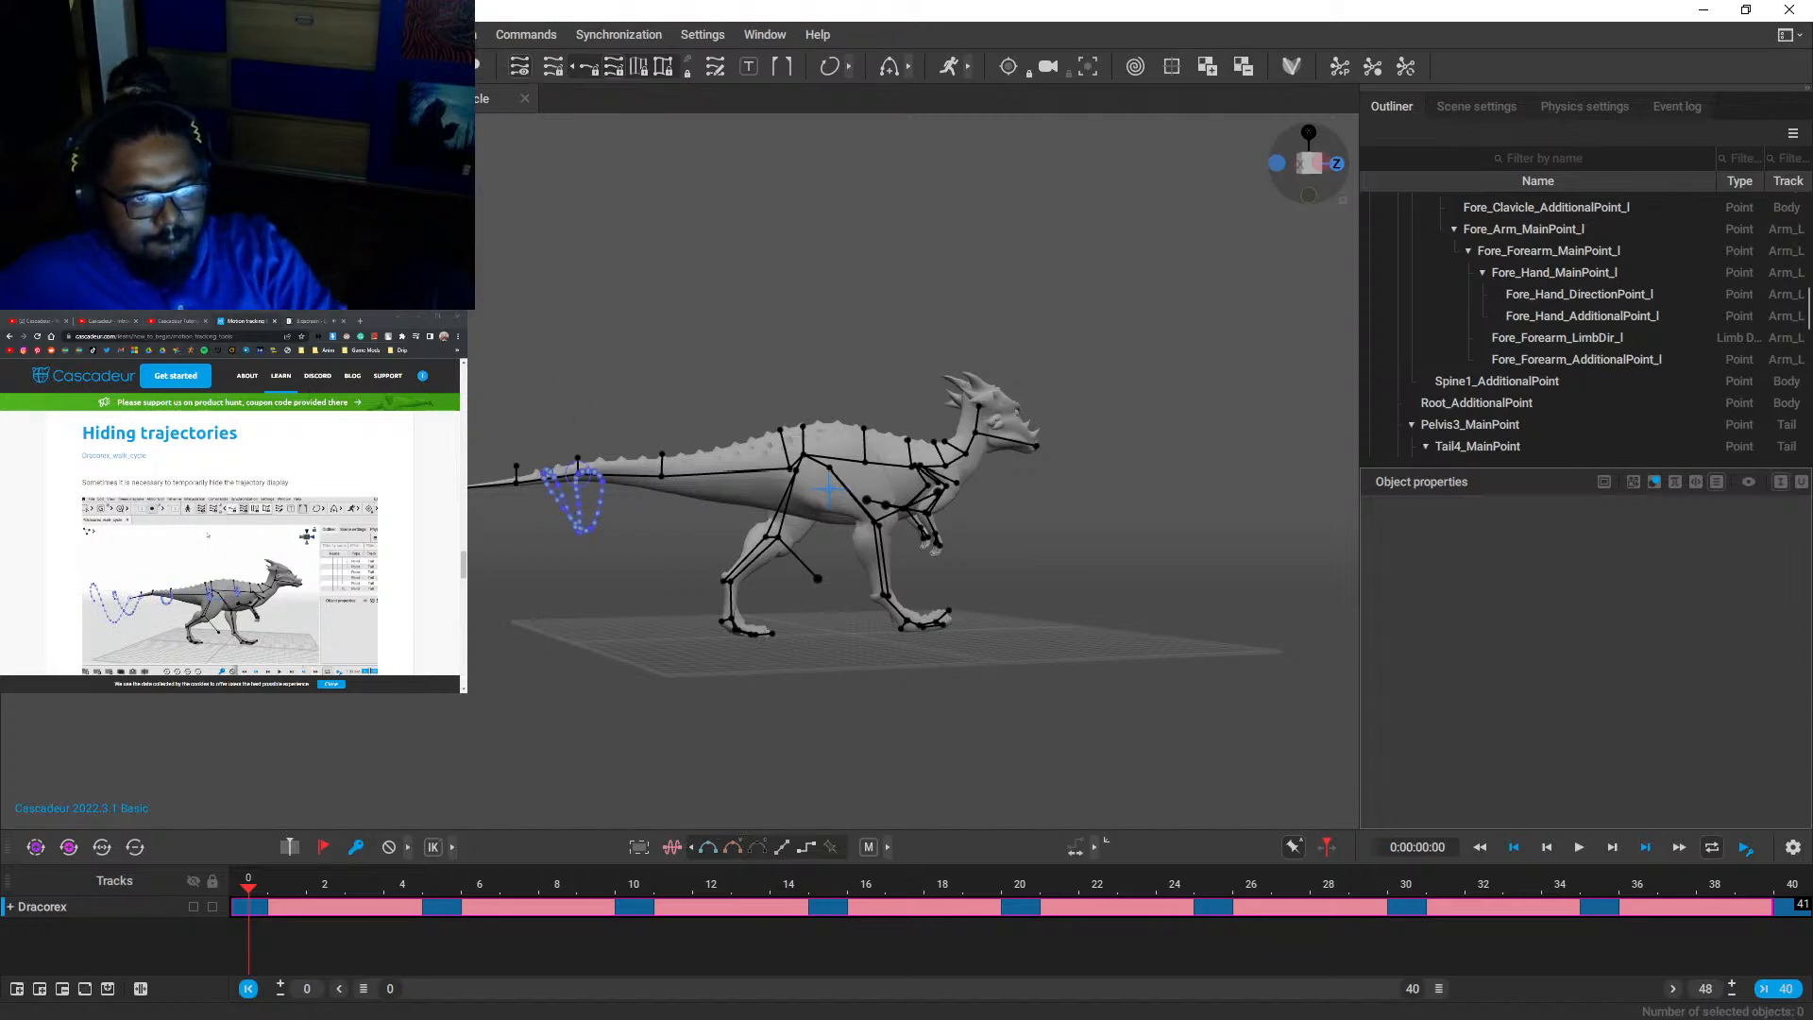
pyautogui.scroll(-3, 914, 472)
pyautogui.scroll(-6, 230, 542)
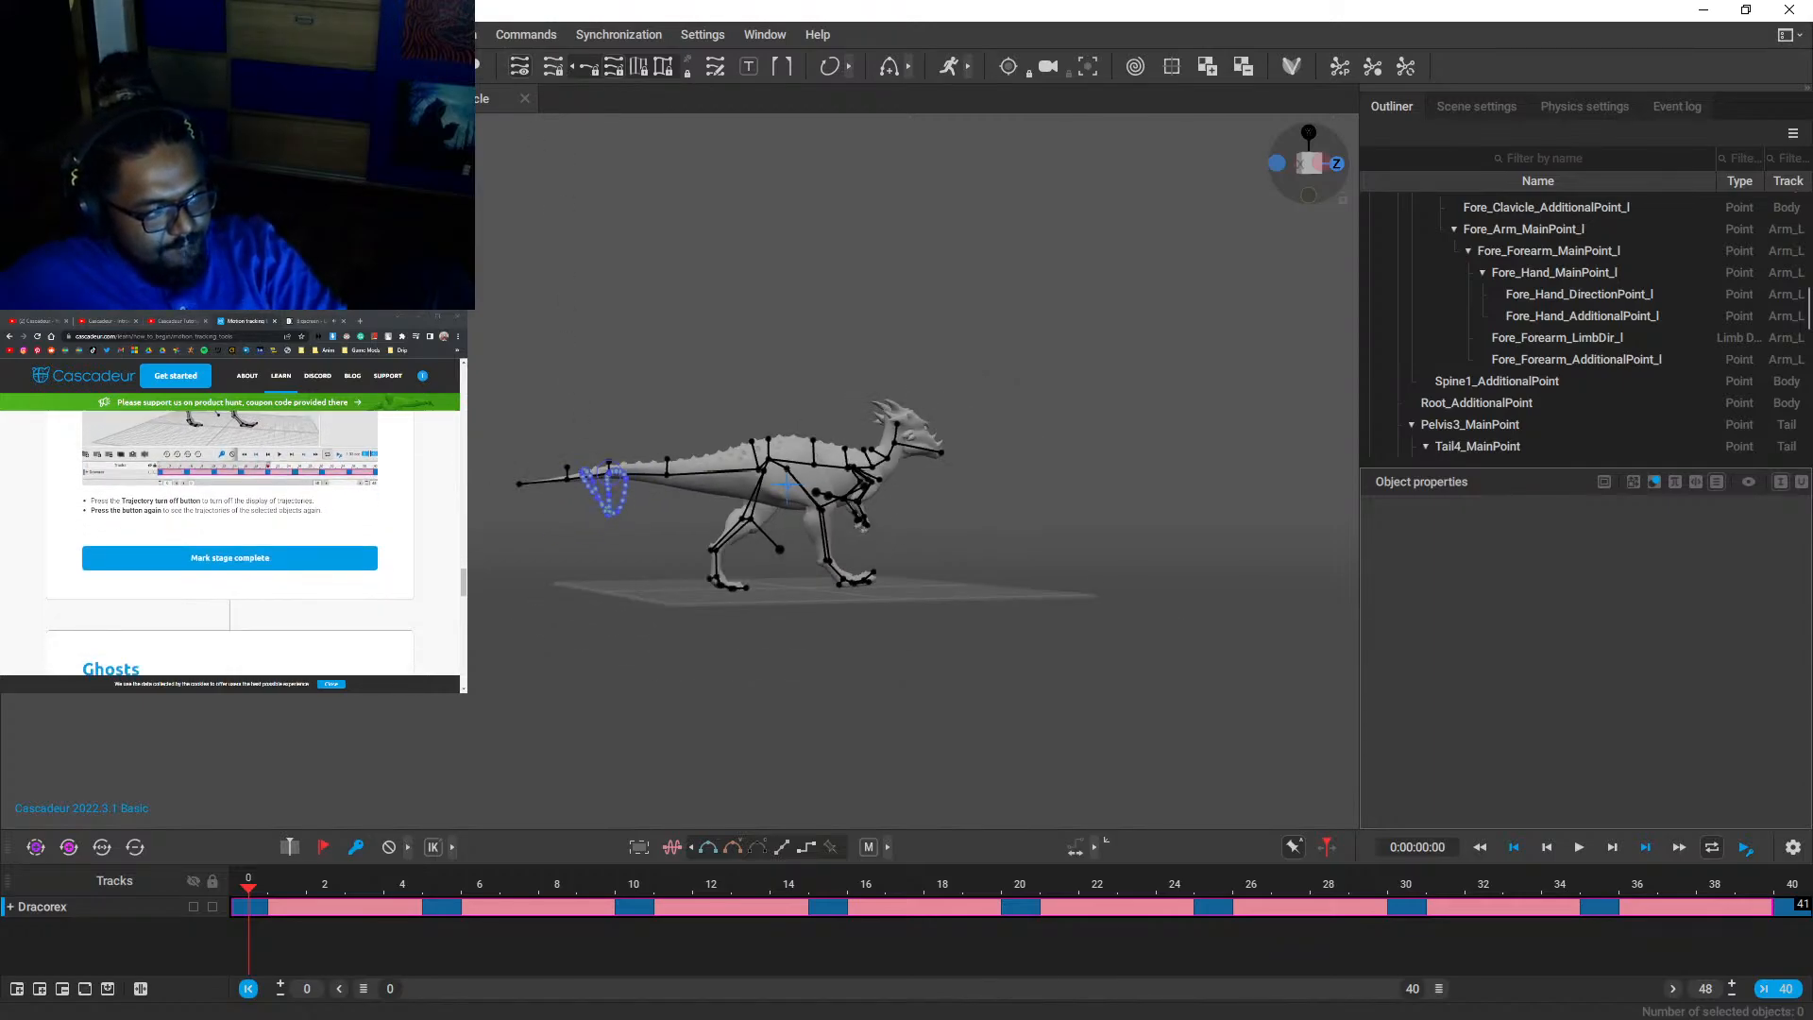
pyautogui.click(229, 558)
# - Read the tutorial's Ghosts section and go on to the closing "And that's not all!" section with the Trajectories video
pyautogui.scroll(-2, 229, 558)
pyautogui.scroll(-3, 230, 543)
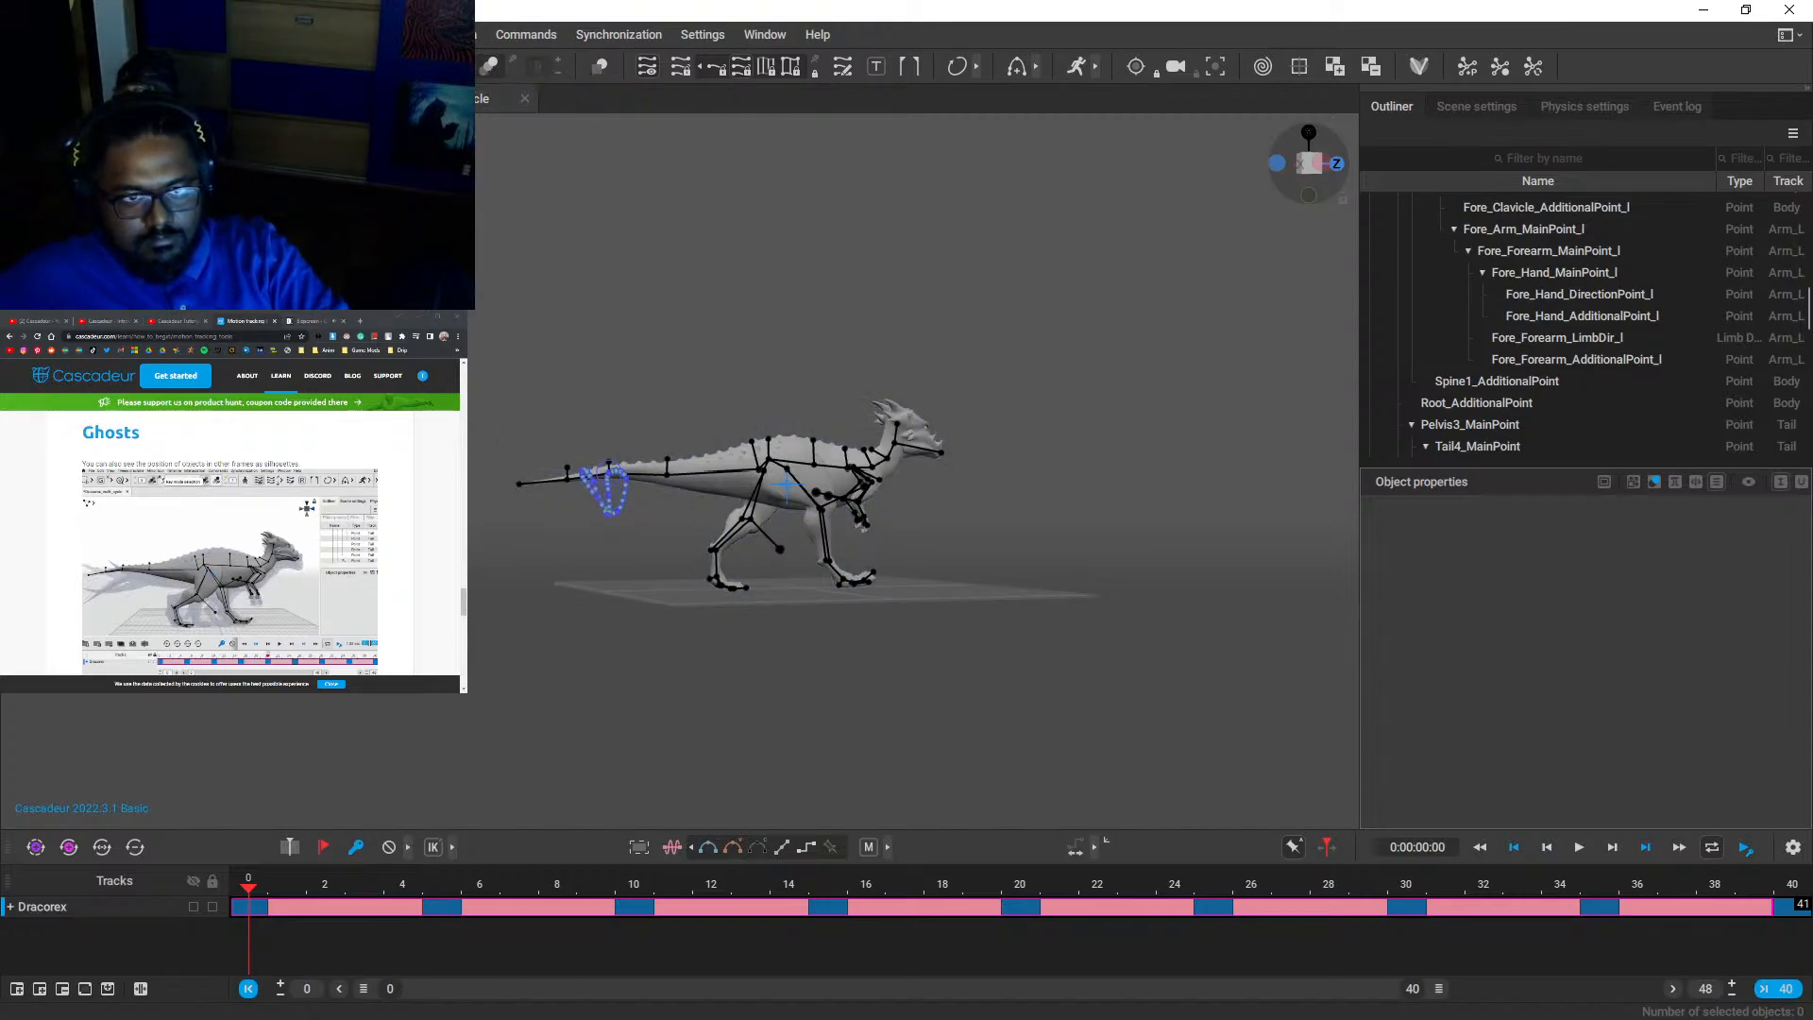
pyautogui.scroll(-5, 194, 549)
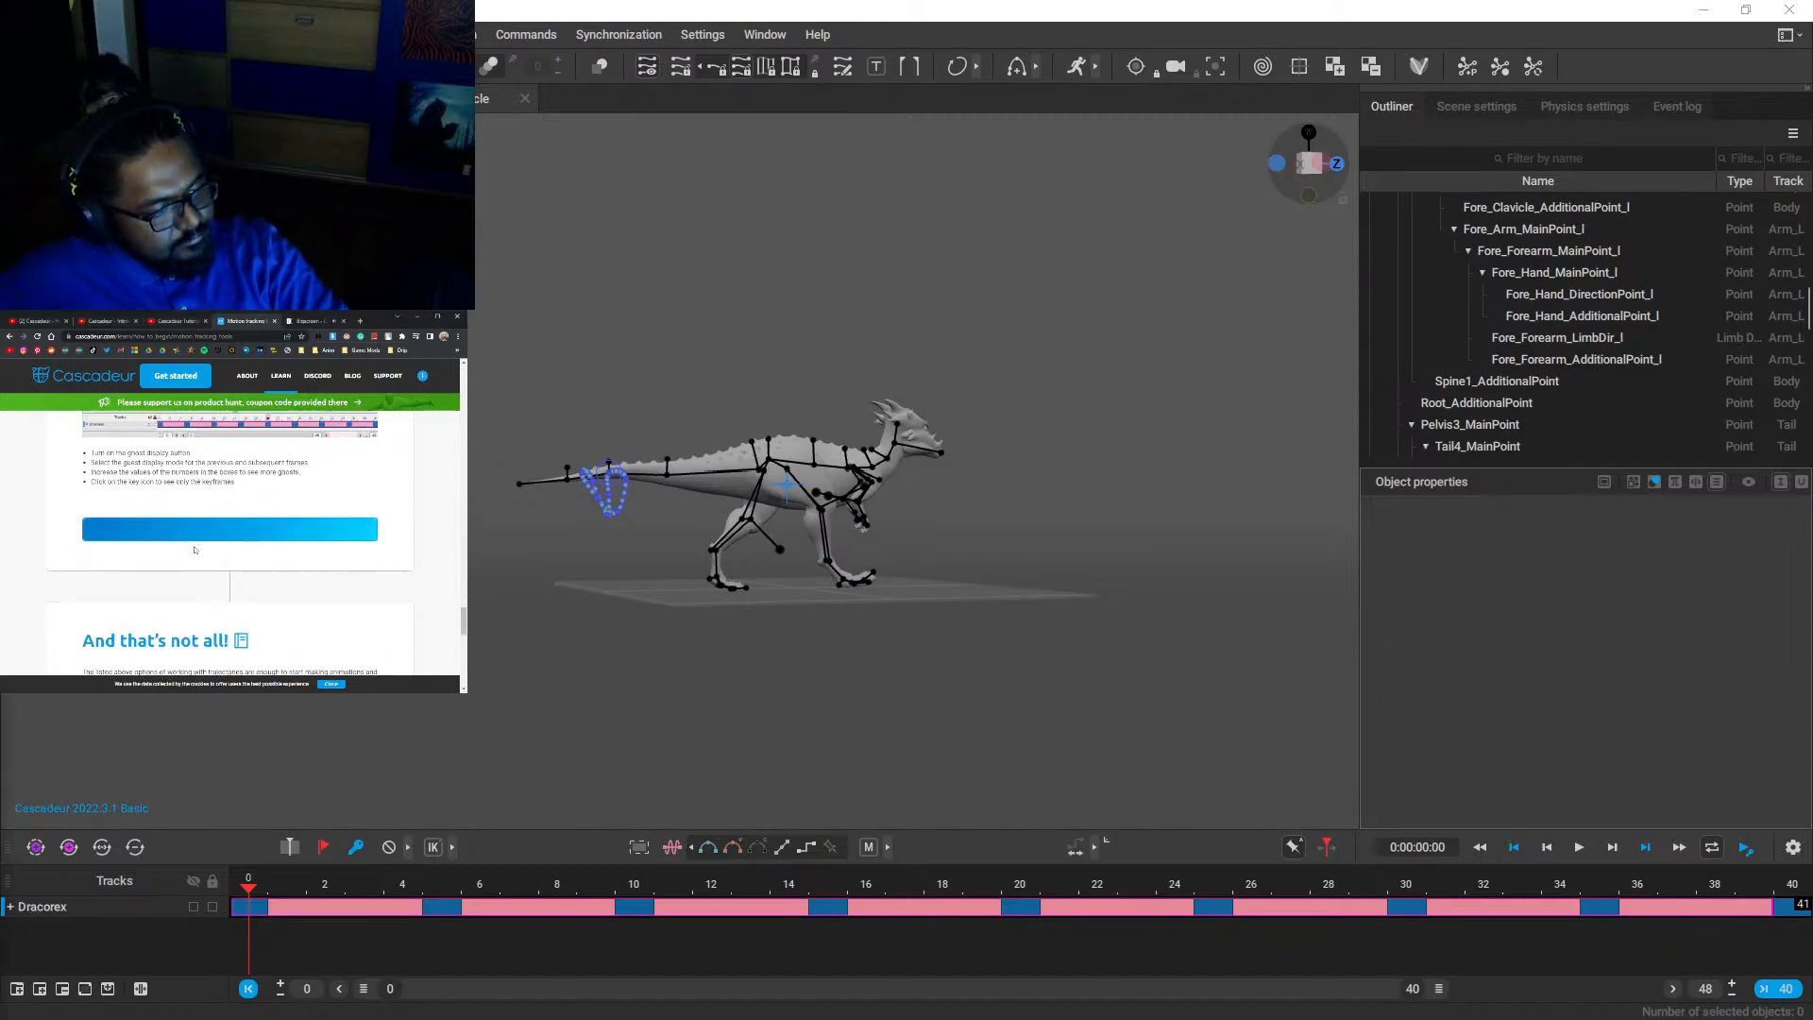
pyautogui.scroll(-1, 194, 550)
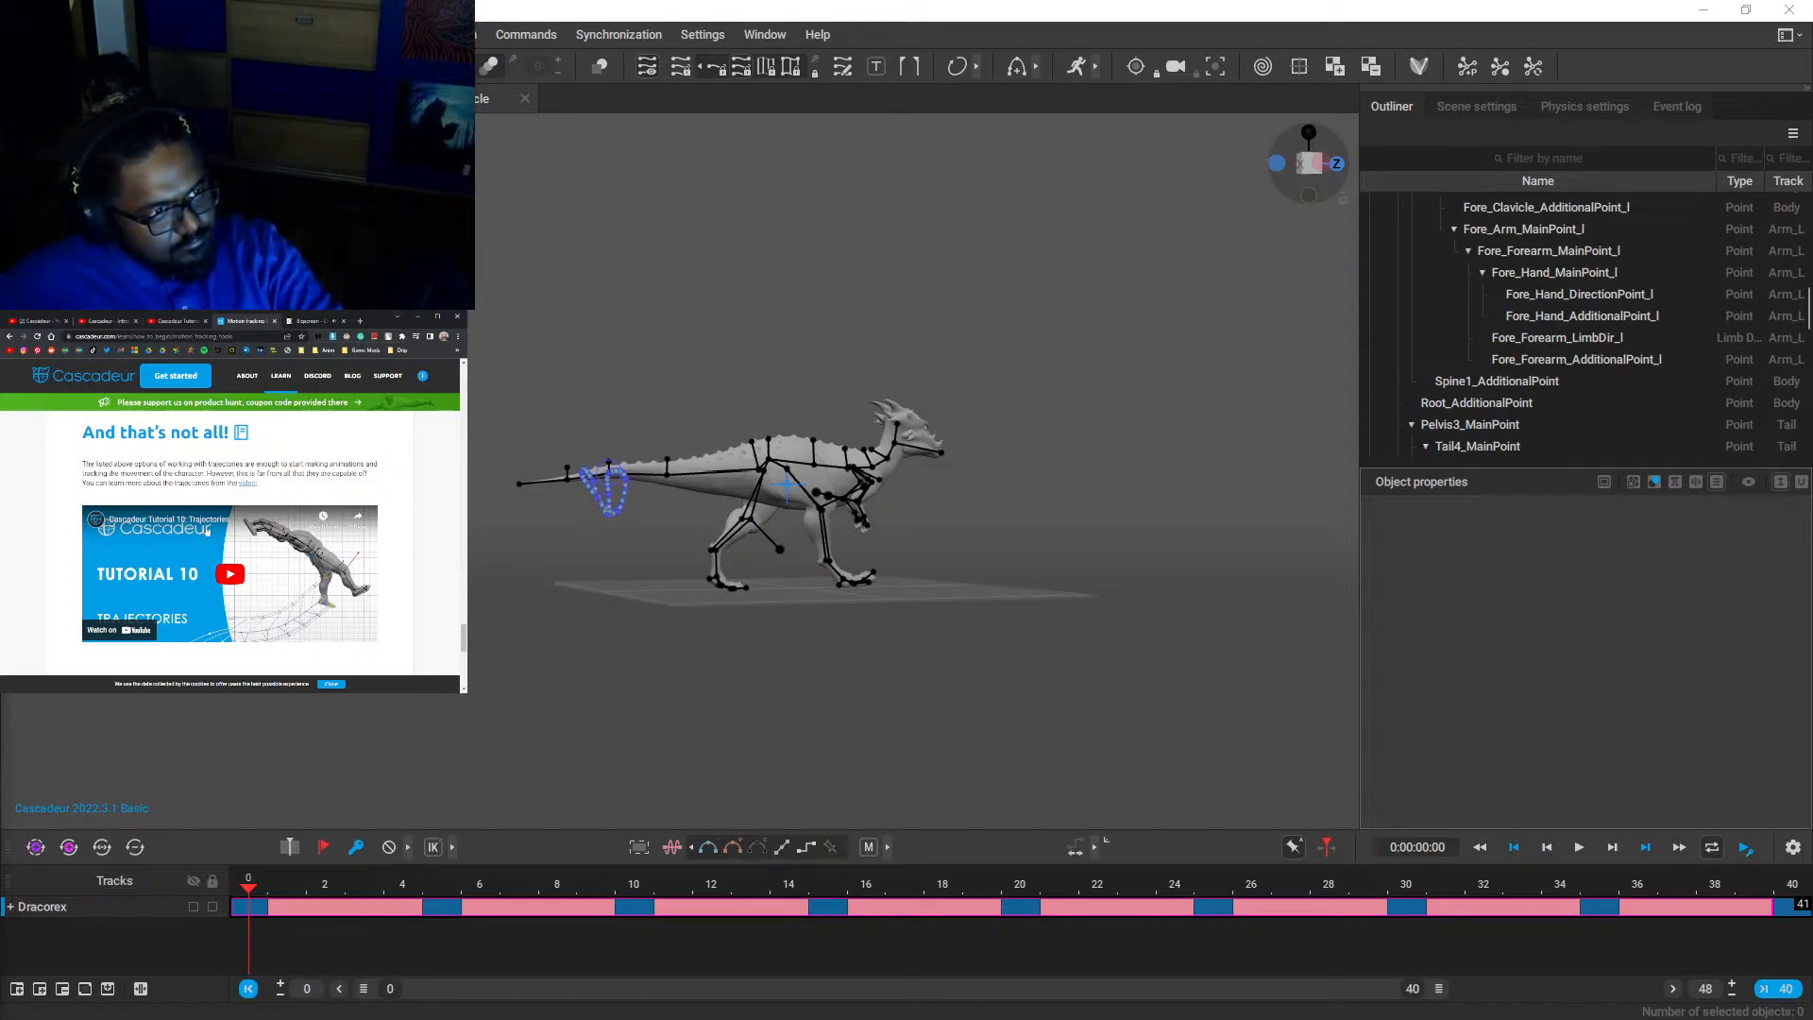
pyautogui.click(322, 325)
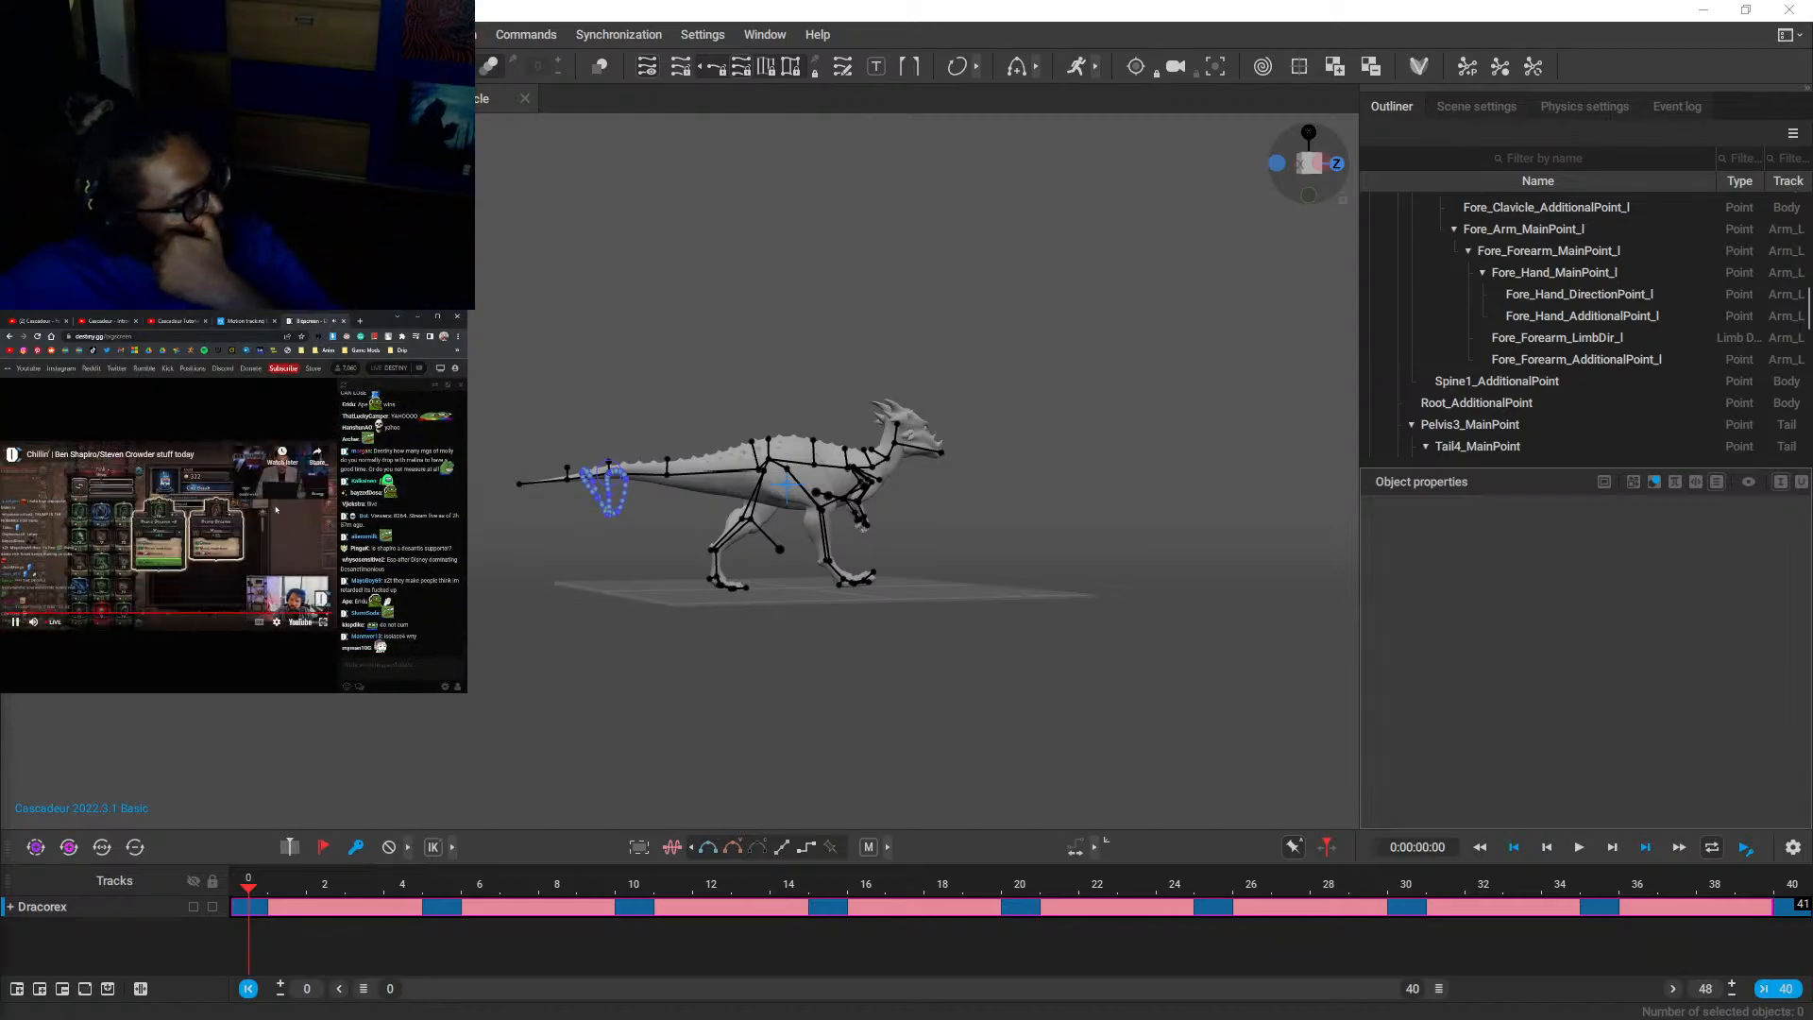
pyautogui.click(229, 322)
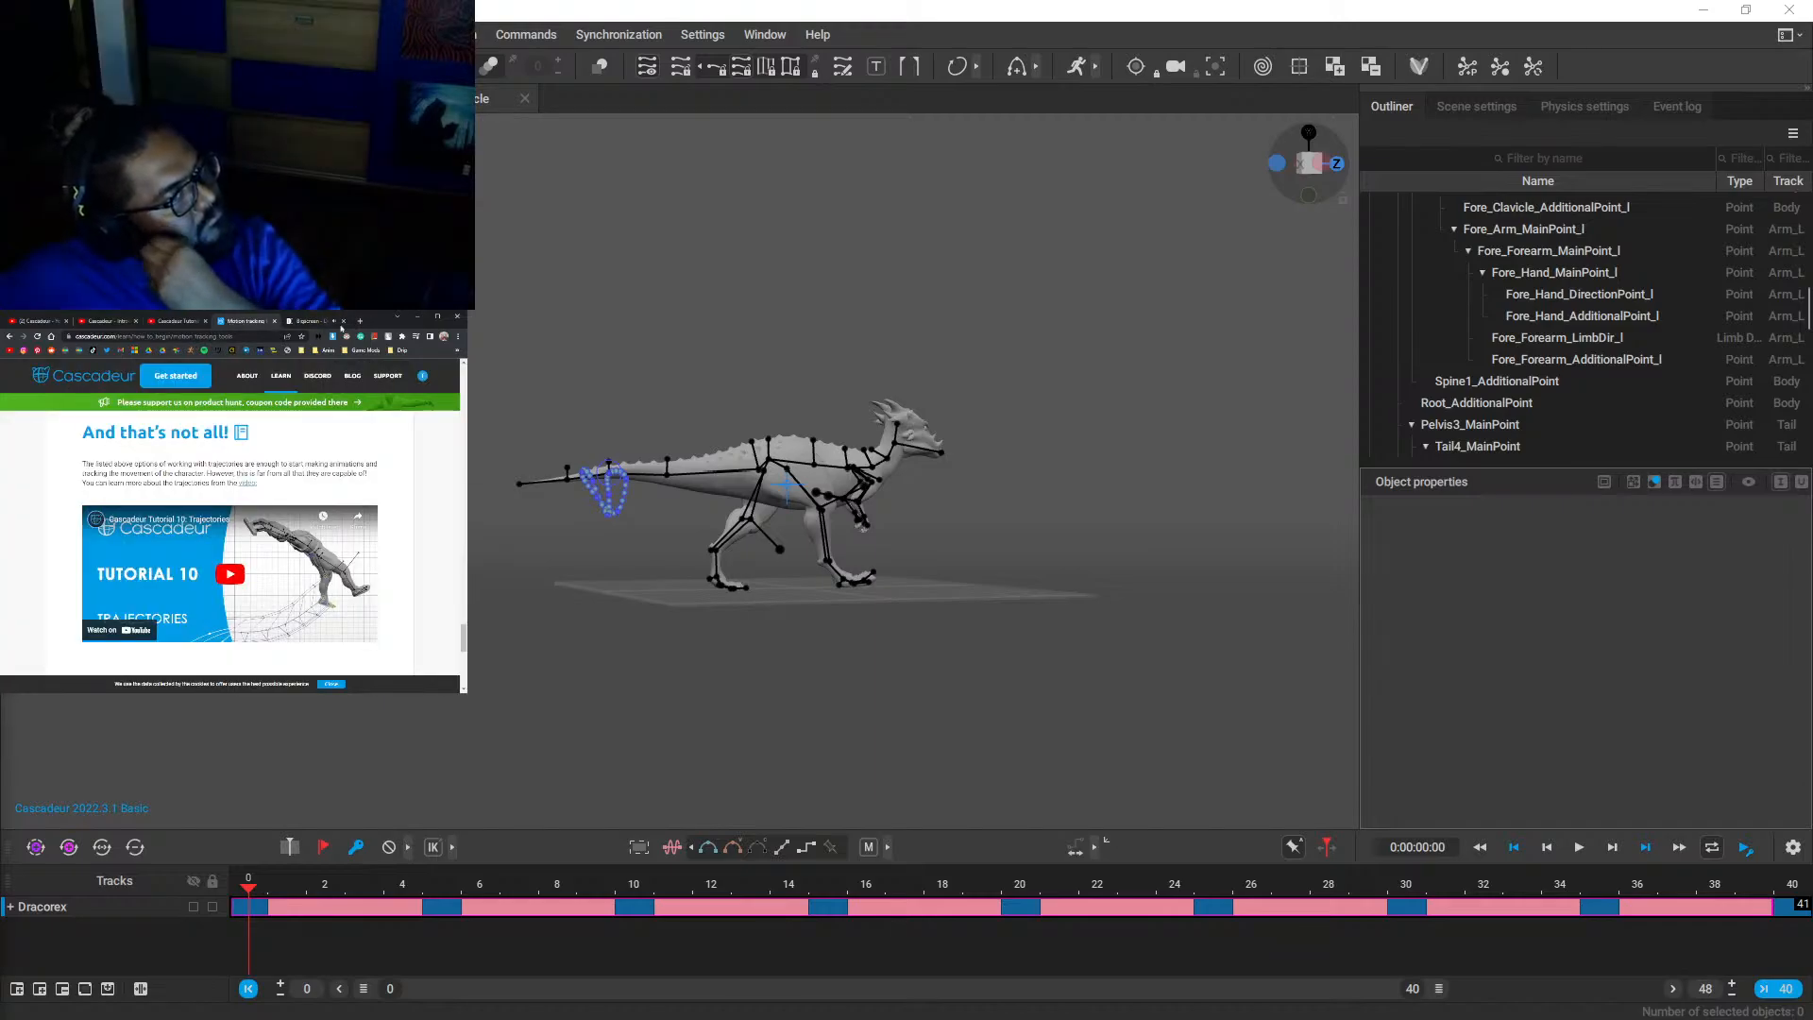
pyautogui.click(359, 321)
pyautogui.hotkey('ctrl', 'w')
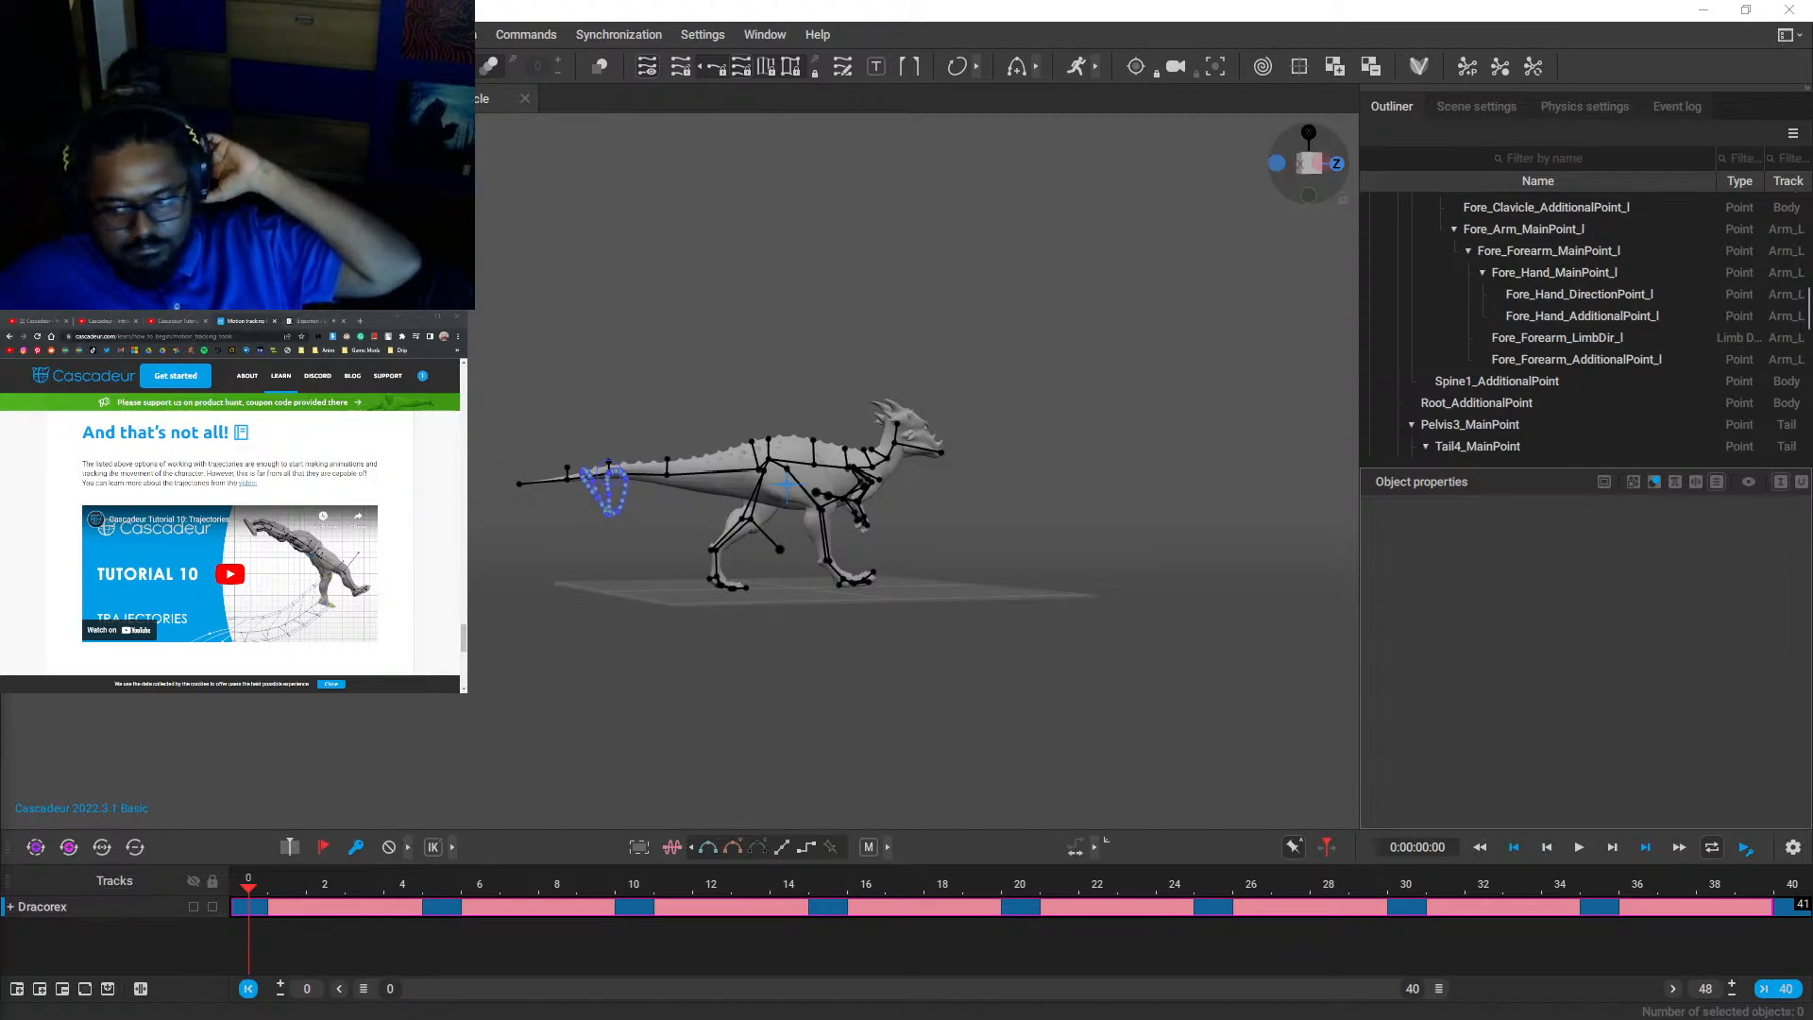
pyautogui.moveTo(286, 361)
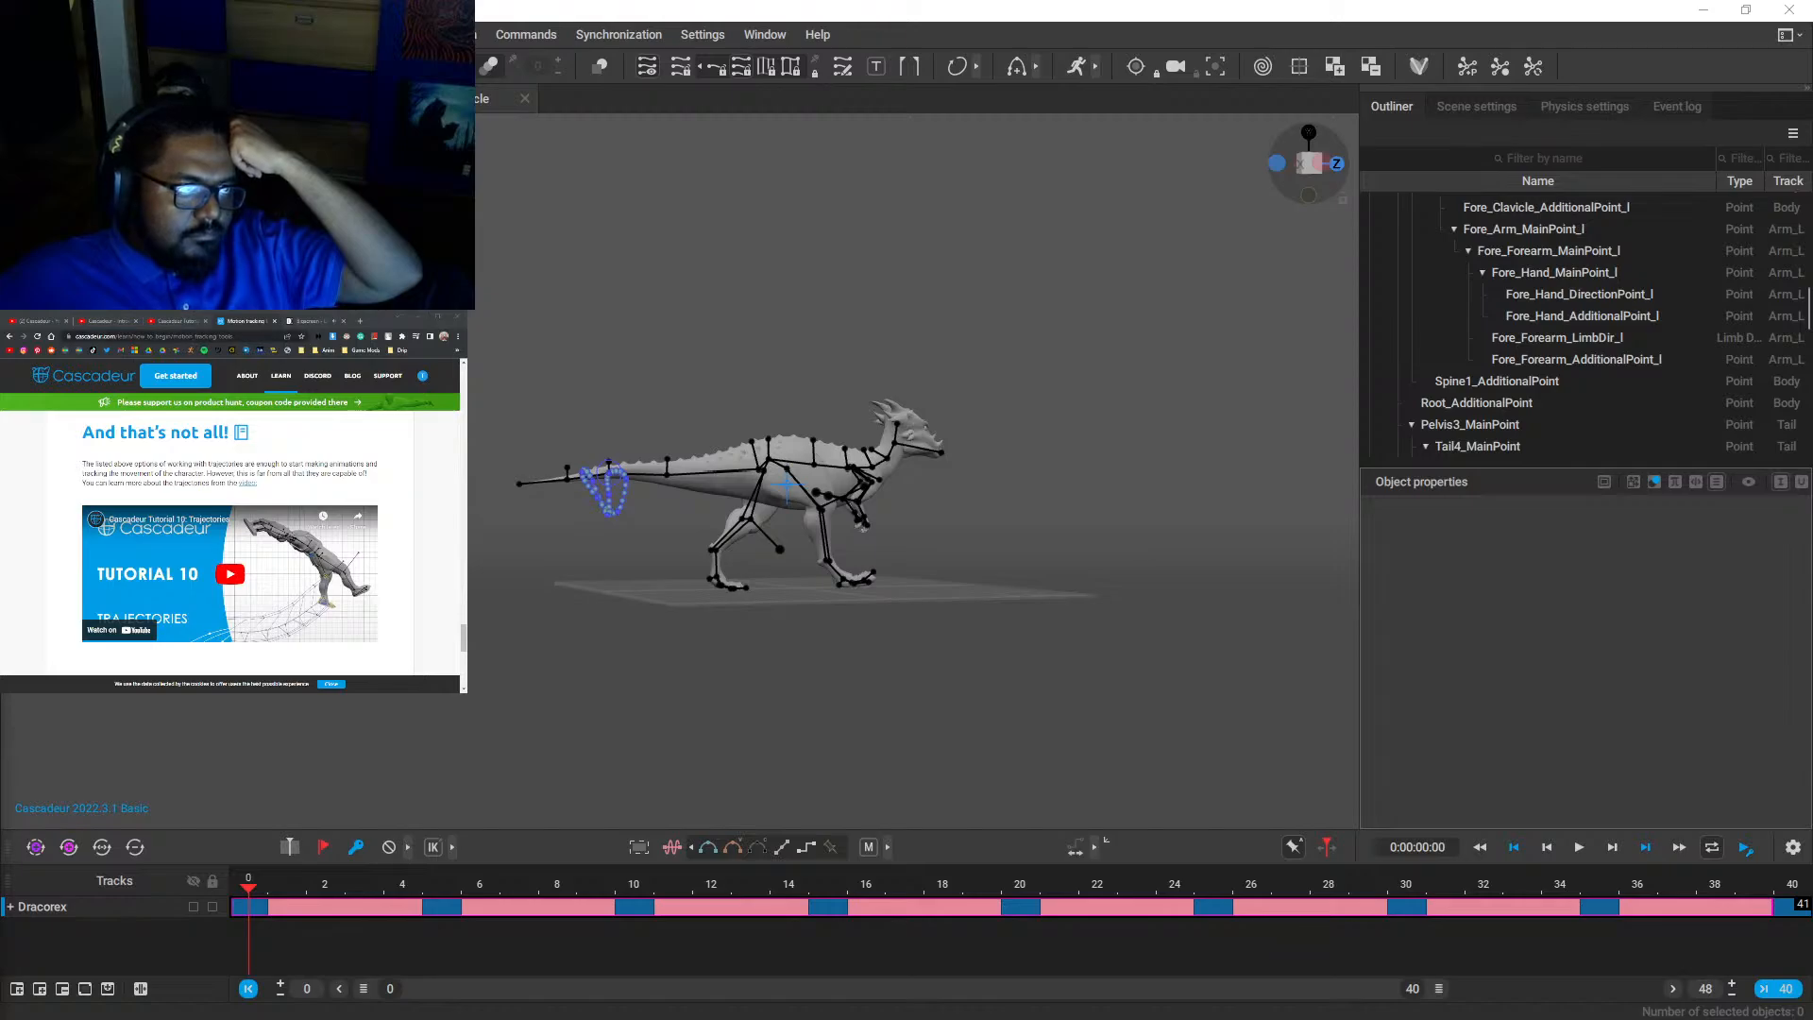
pyautogui.hotkey('ctrl', 't')
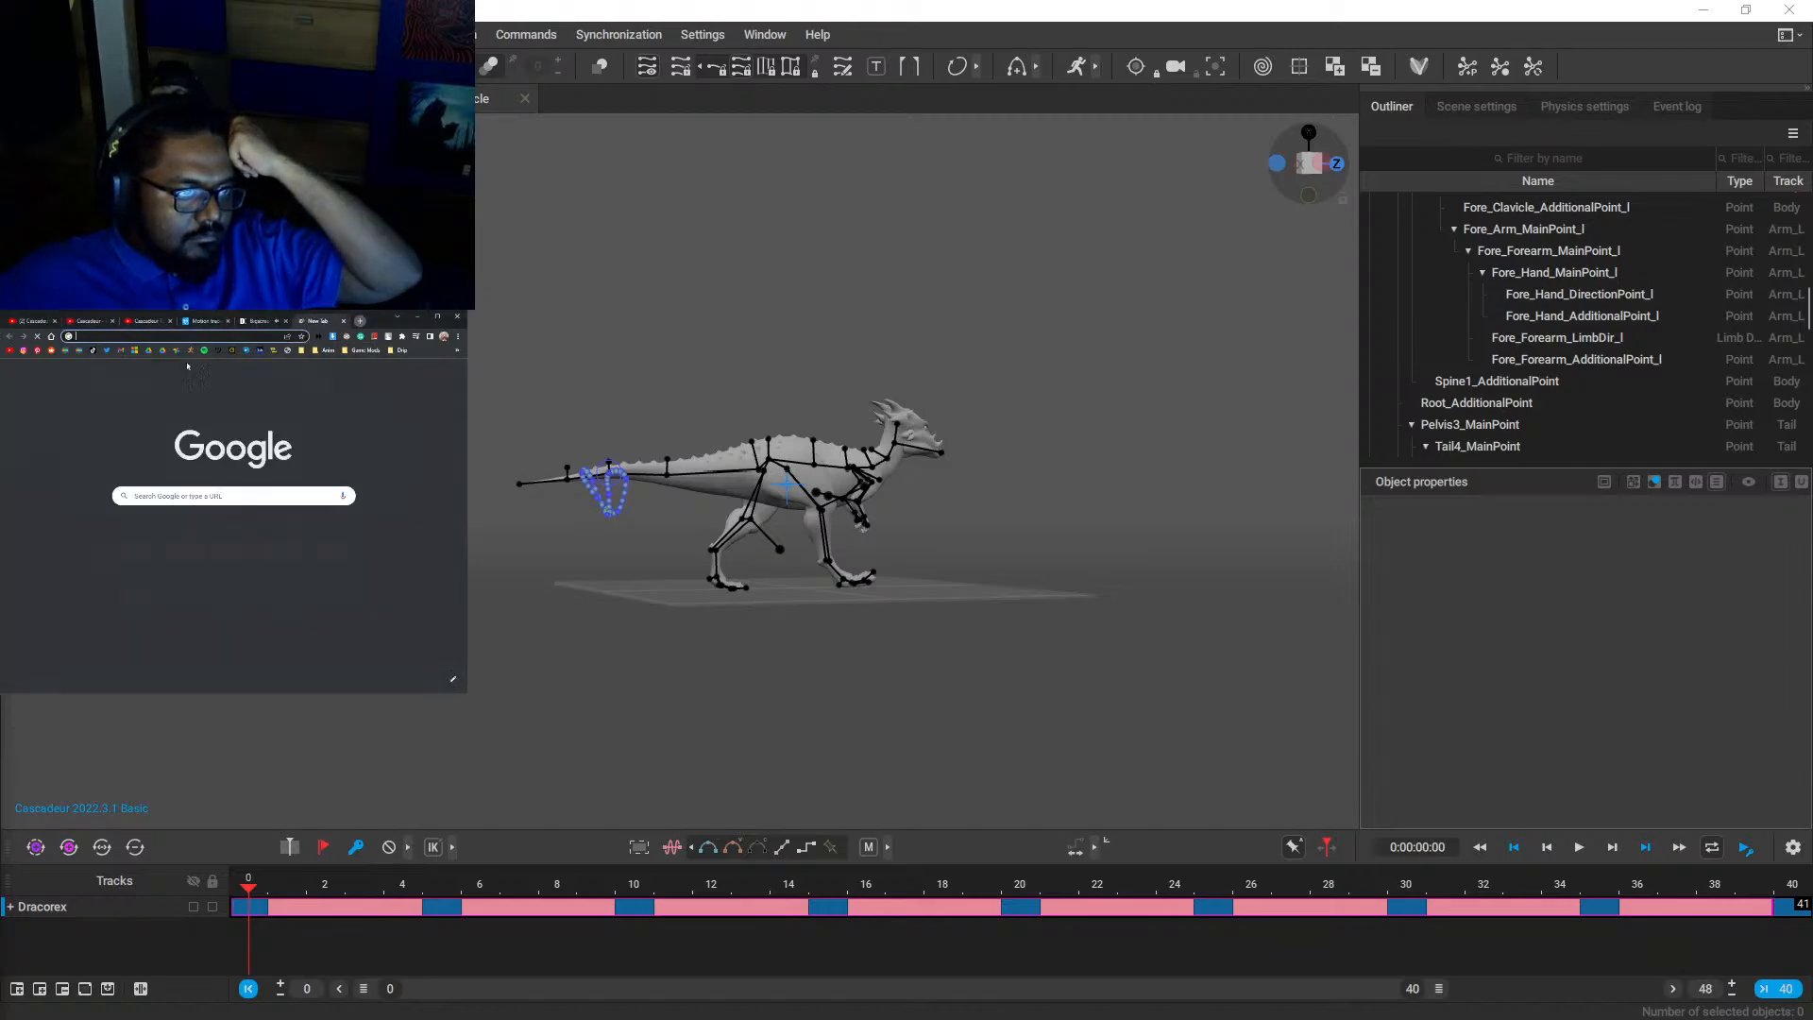
pyautogui.click(343, 321)
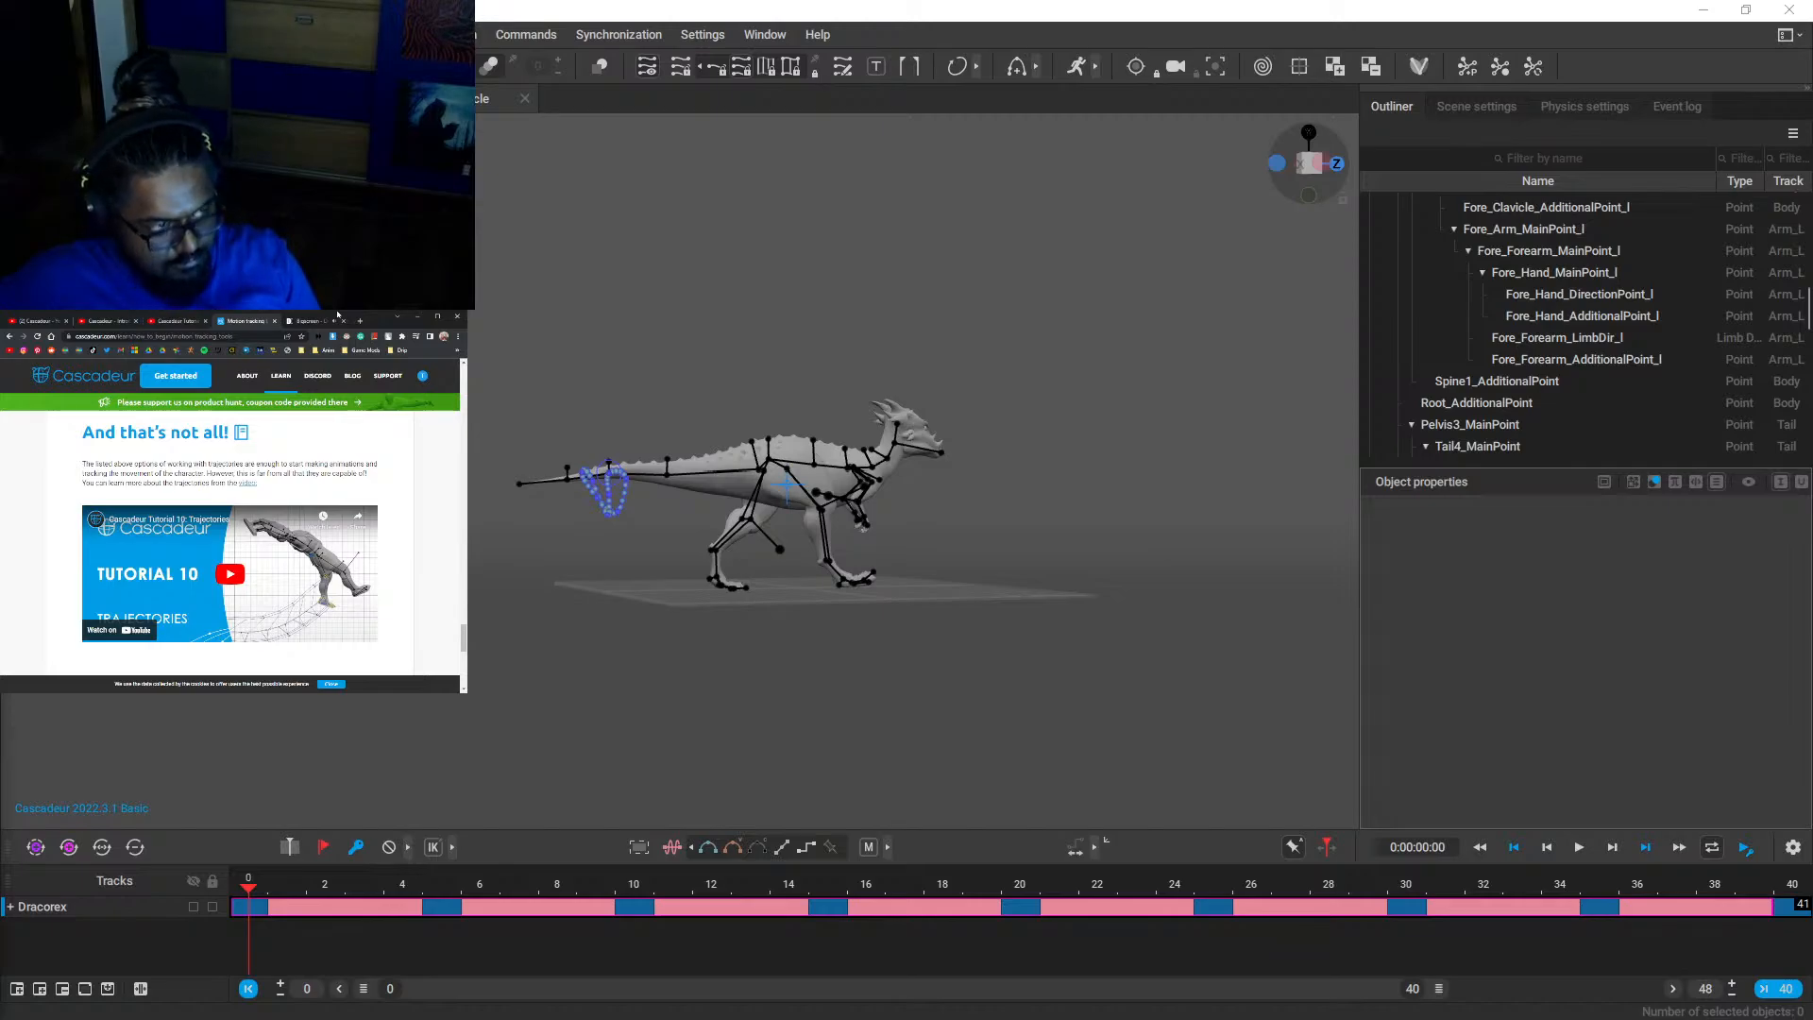
pyautogui.click(292, 321)
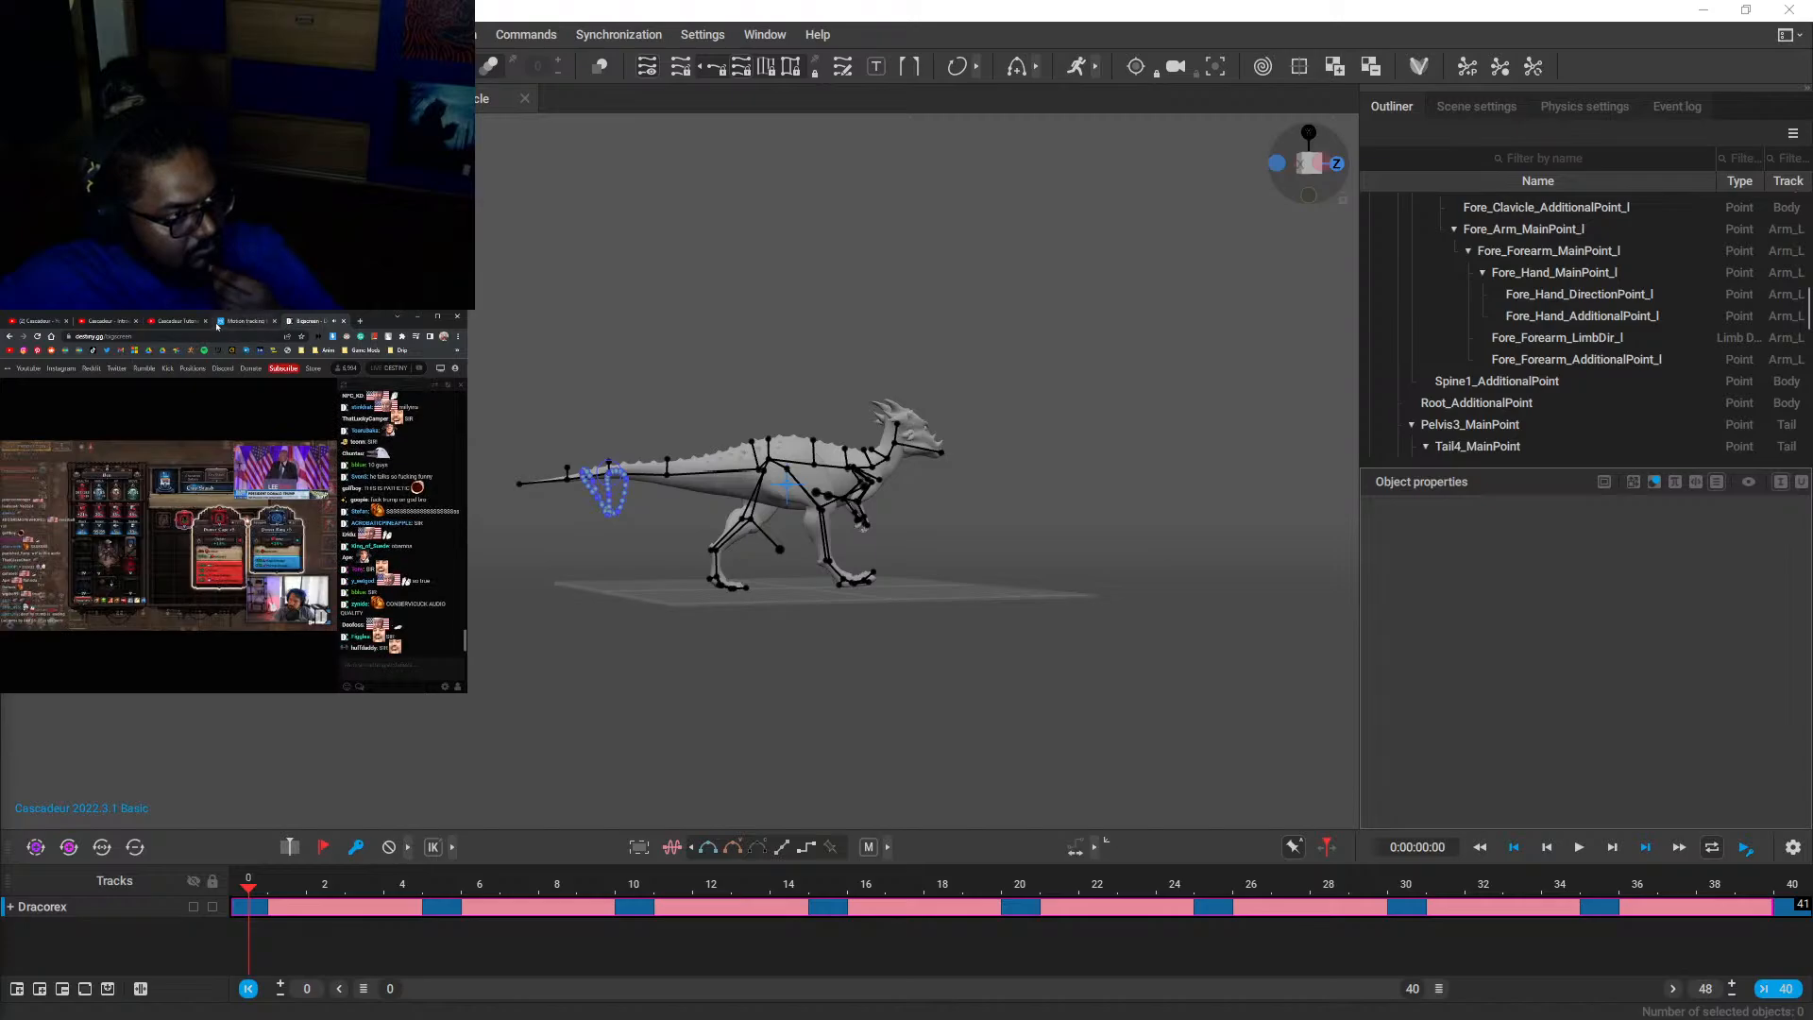
# - Play the embedded "Cascadeur Tutorial 10: Trajectories" video and move its page into a full-size browser window
pyautogui.click(245, 321)
pyautogui.click(271, 572)
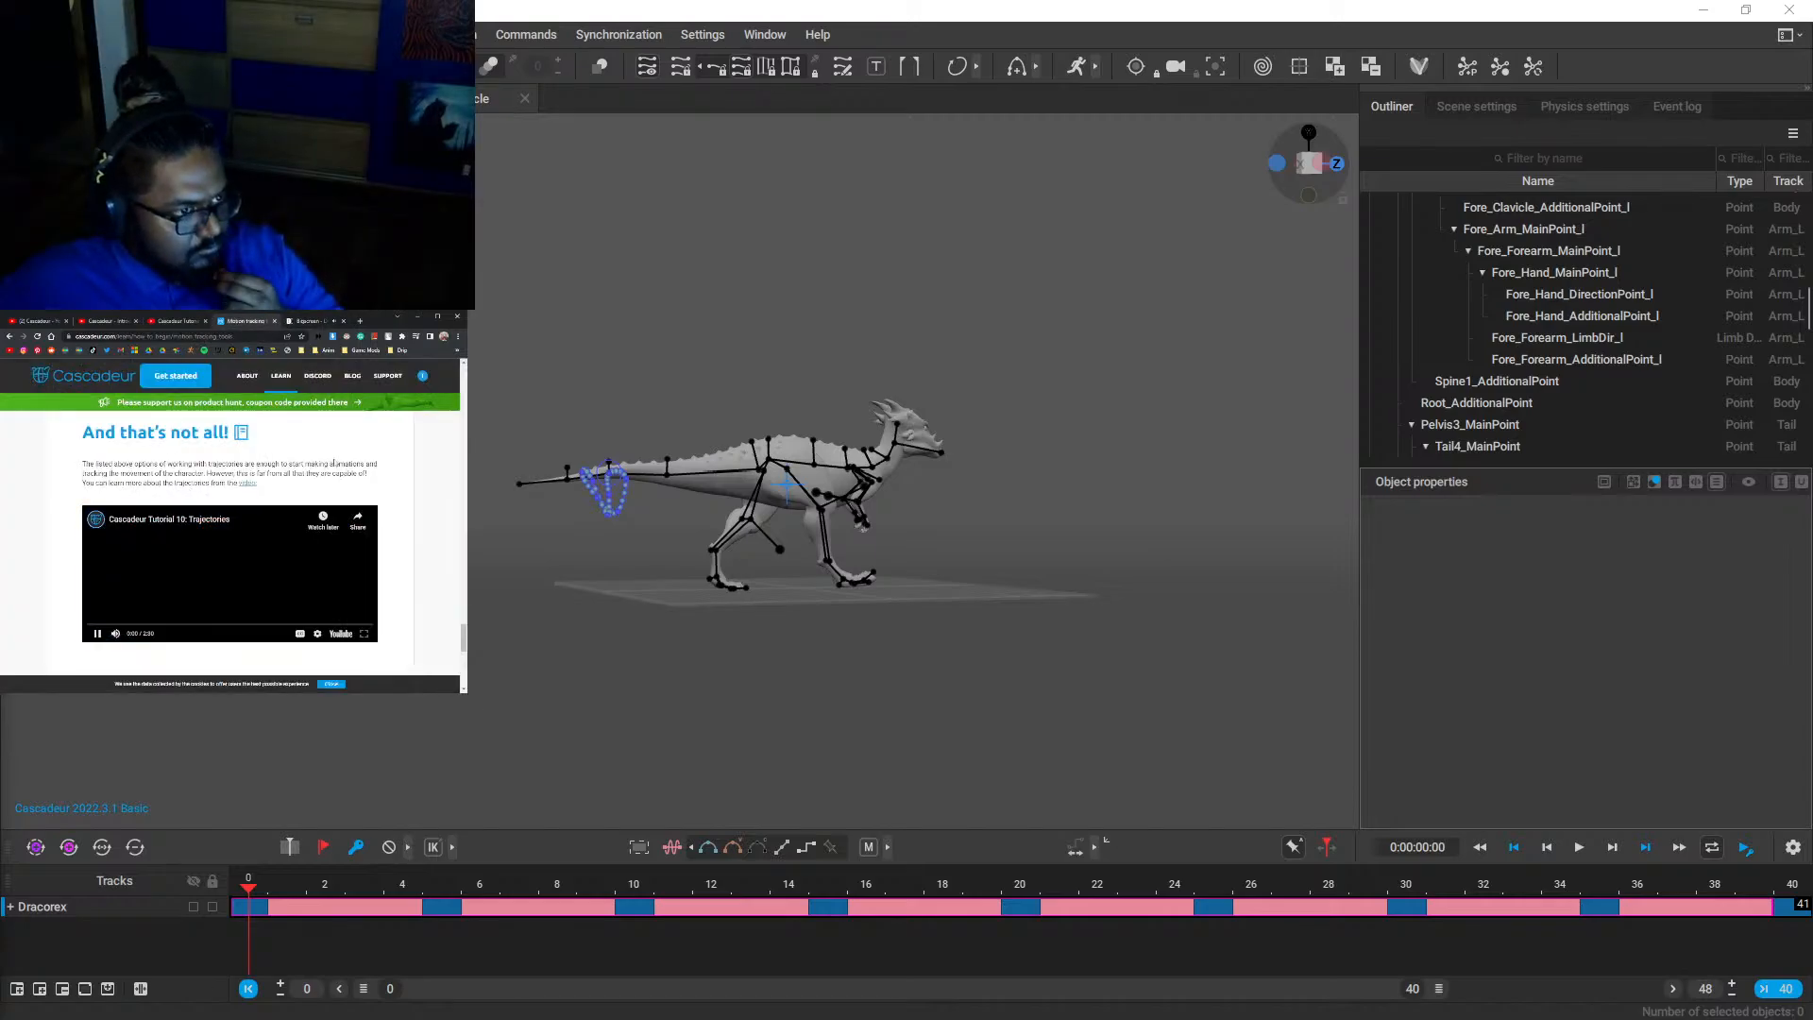
pyautogui.moveTo(279, 376)
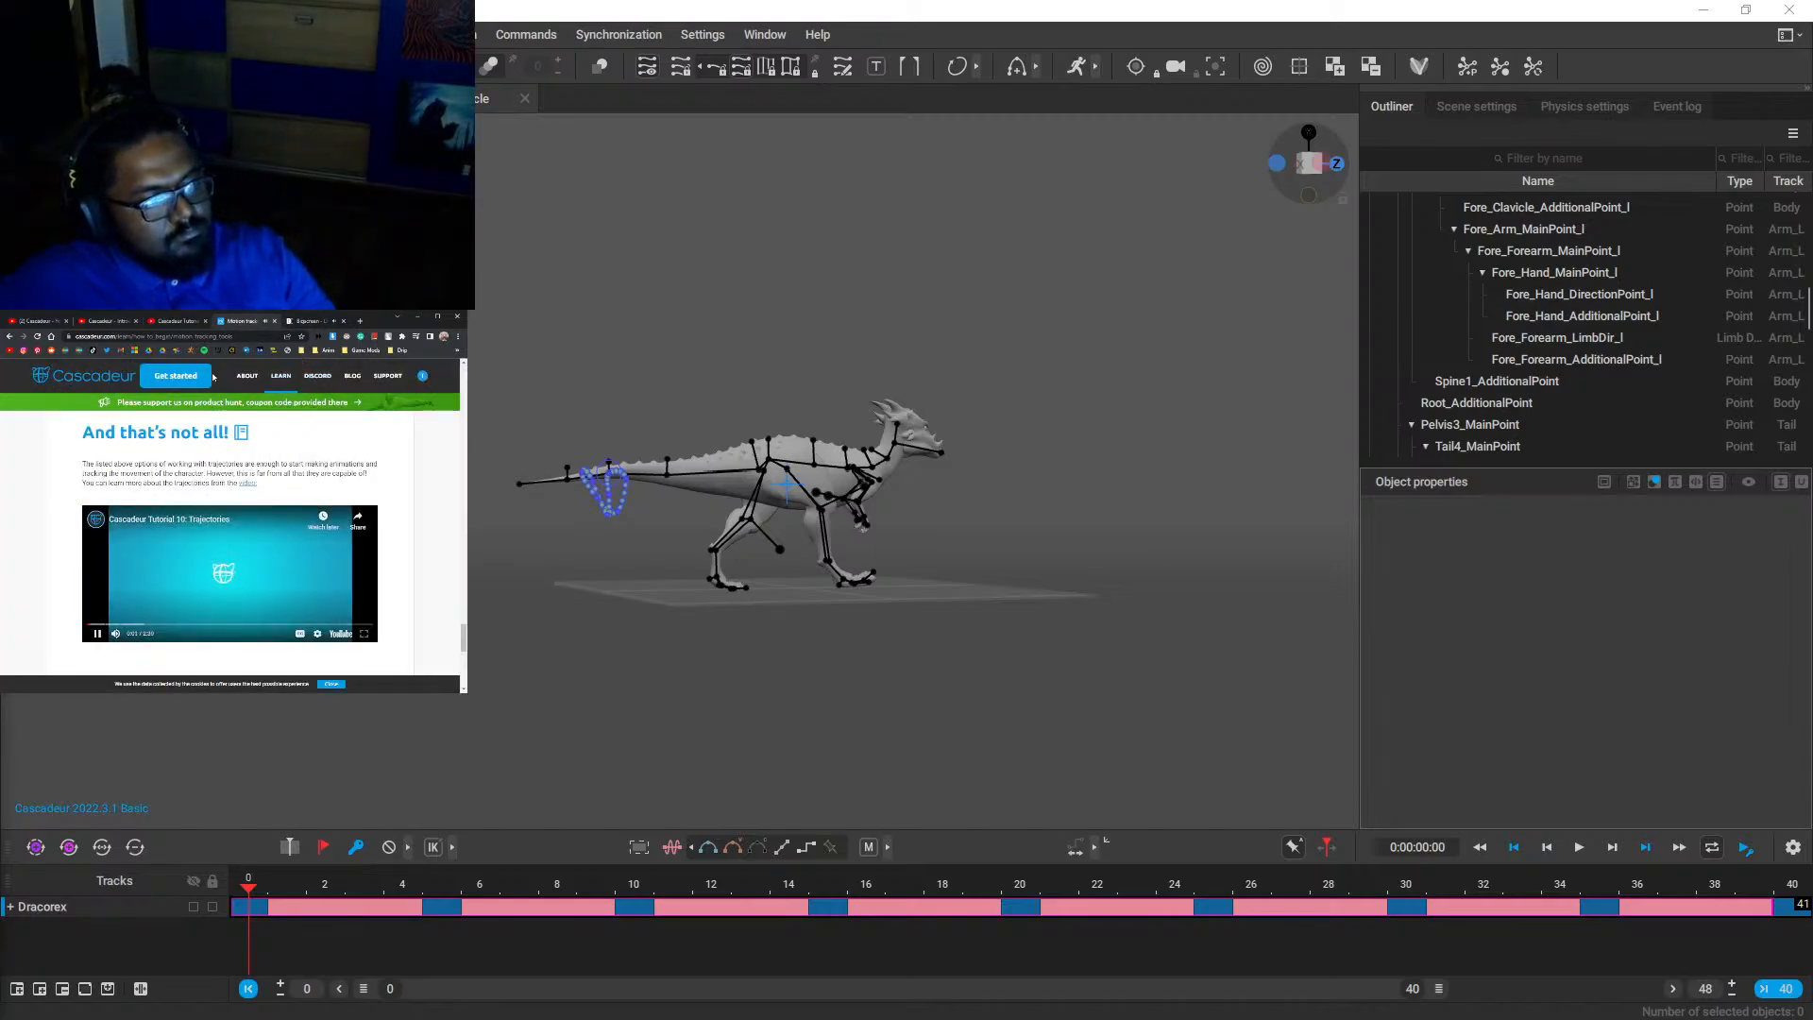
pyautogui.moveTo(234, 322); pyautogui.dragTo(510, 4)
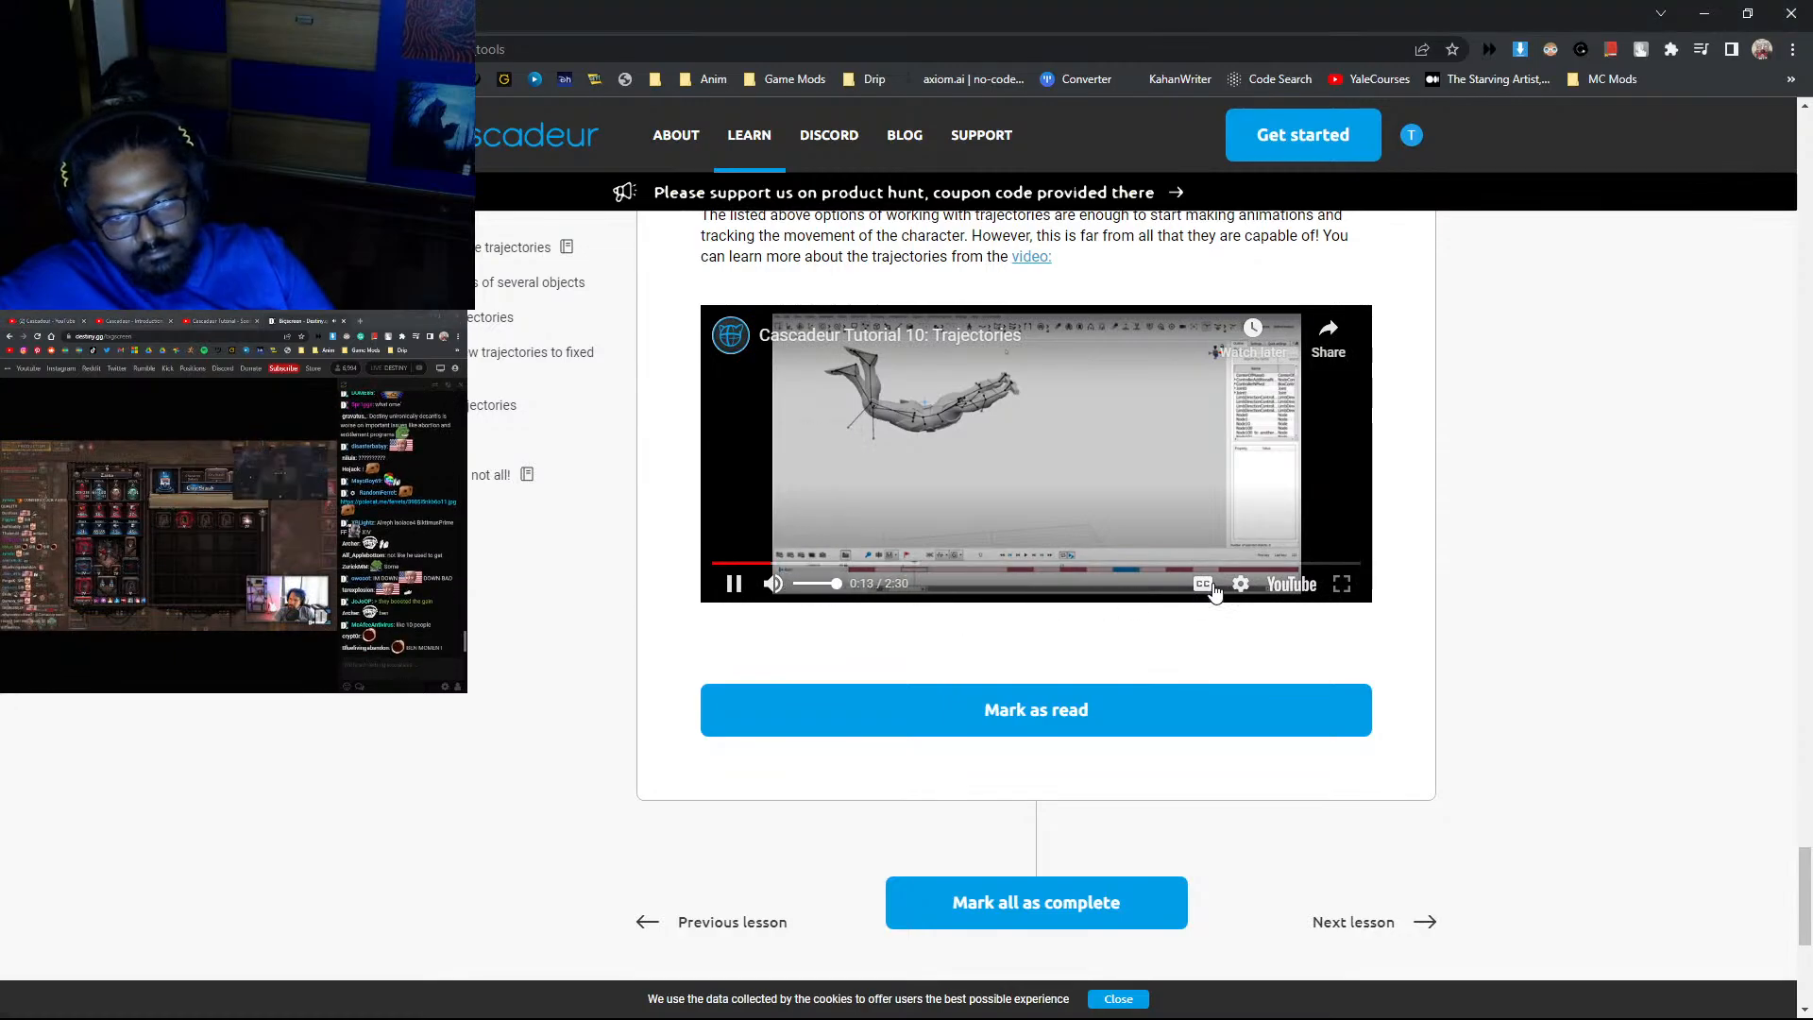
# - Open the trajectories tutorial on YouTube, show it in full screen, and set its quality to 1080p
pyautogui.click(1291, 585)
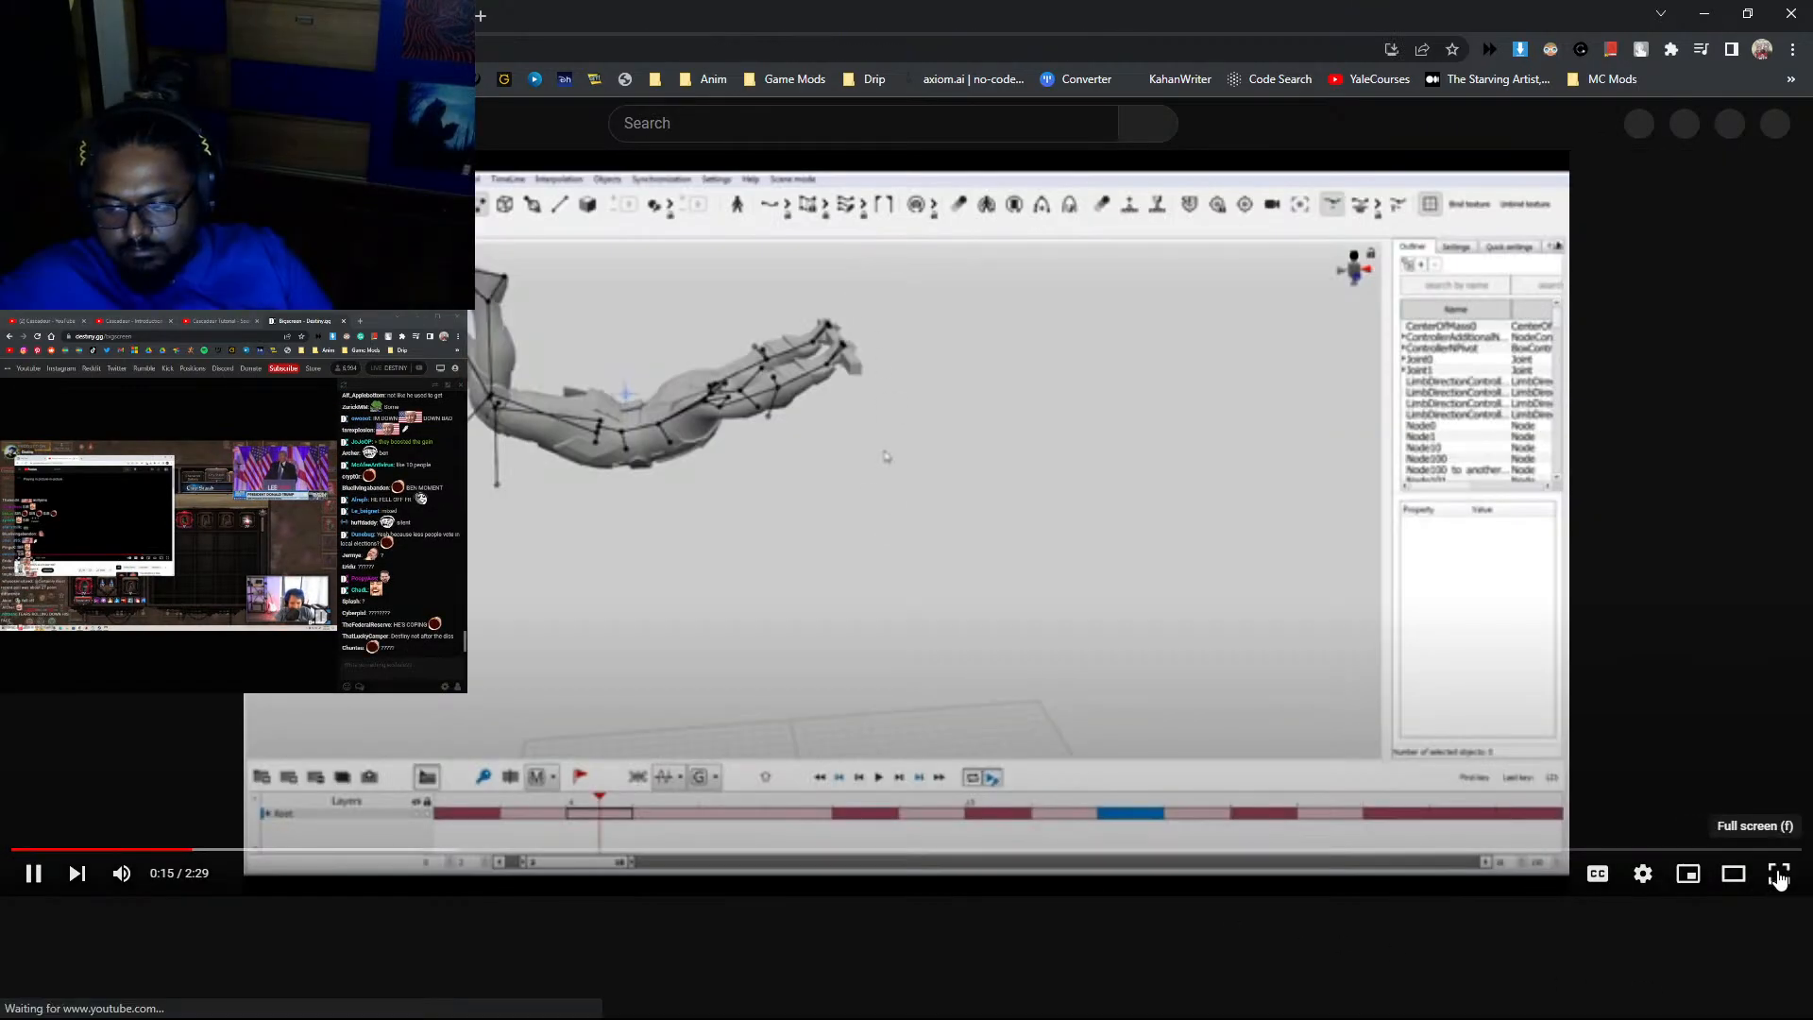
pyautogui.click(1779, 873)
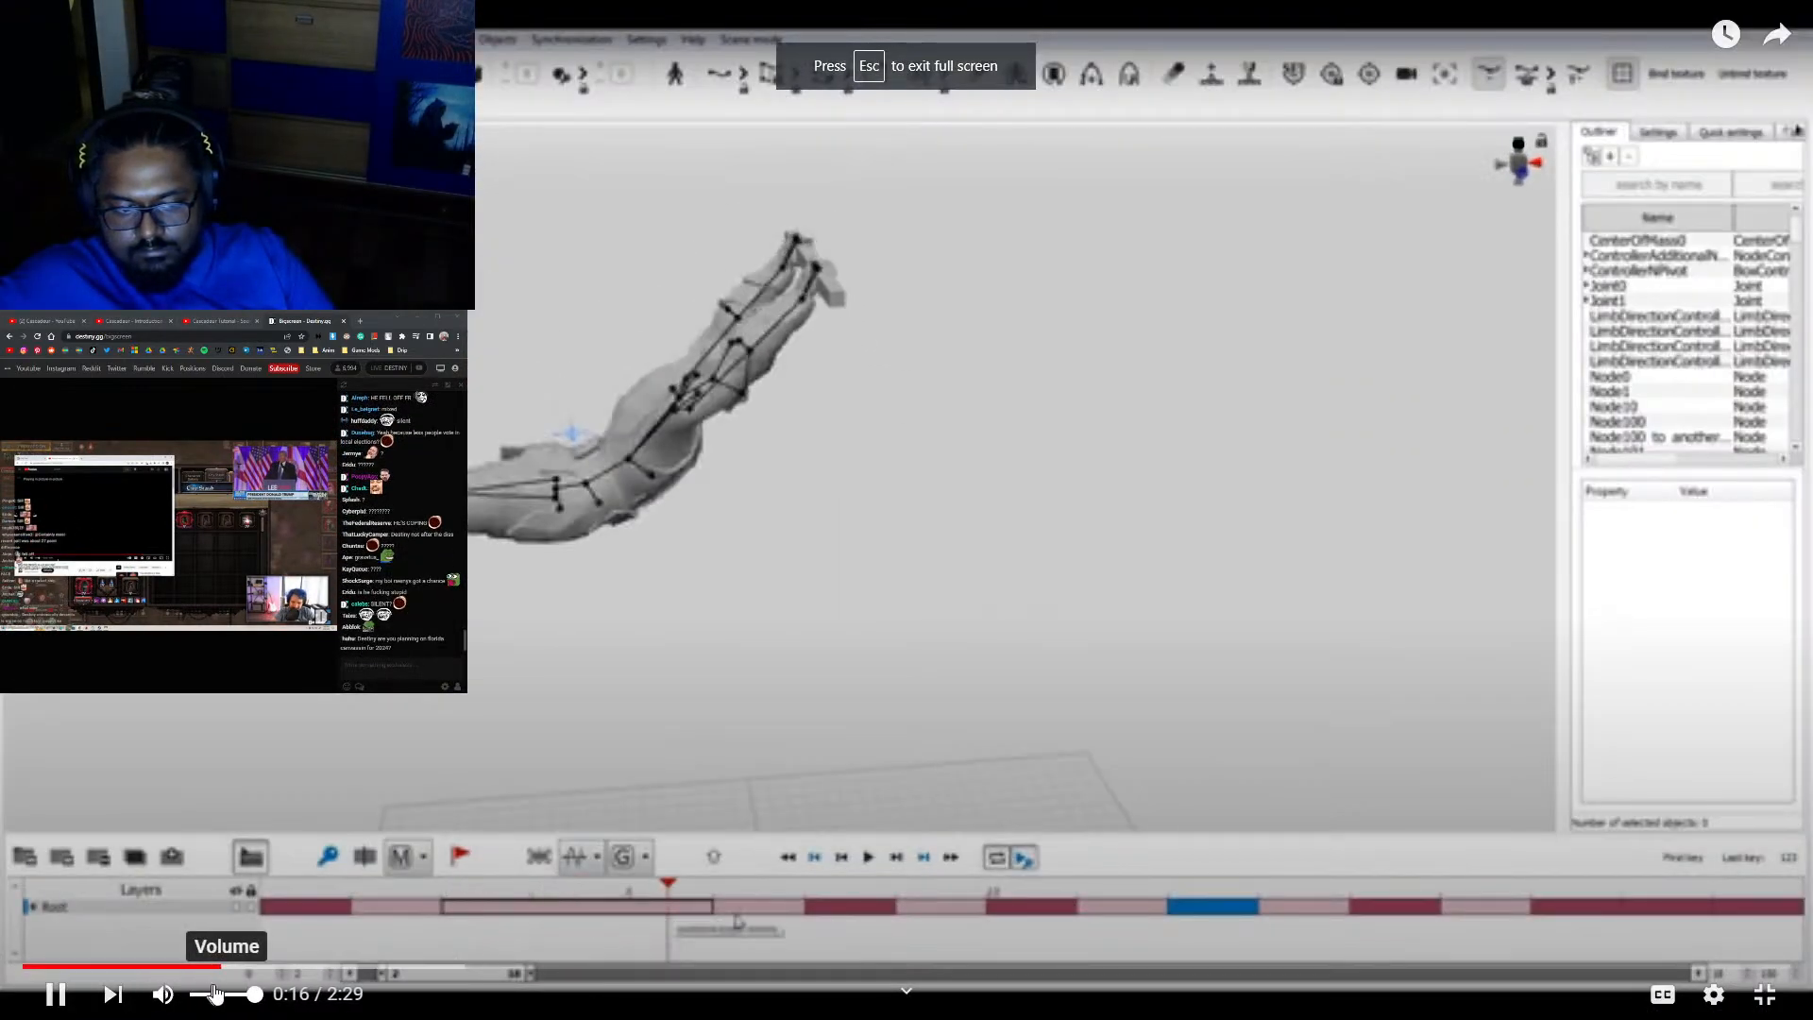
pyautogui.click(1714, 993)
pyautogui.click(1605, 922)
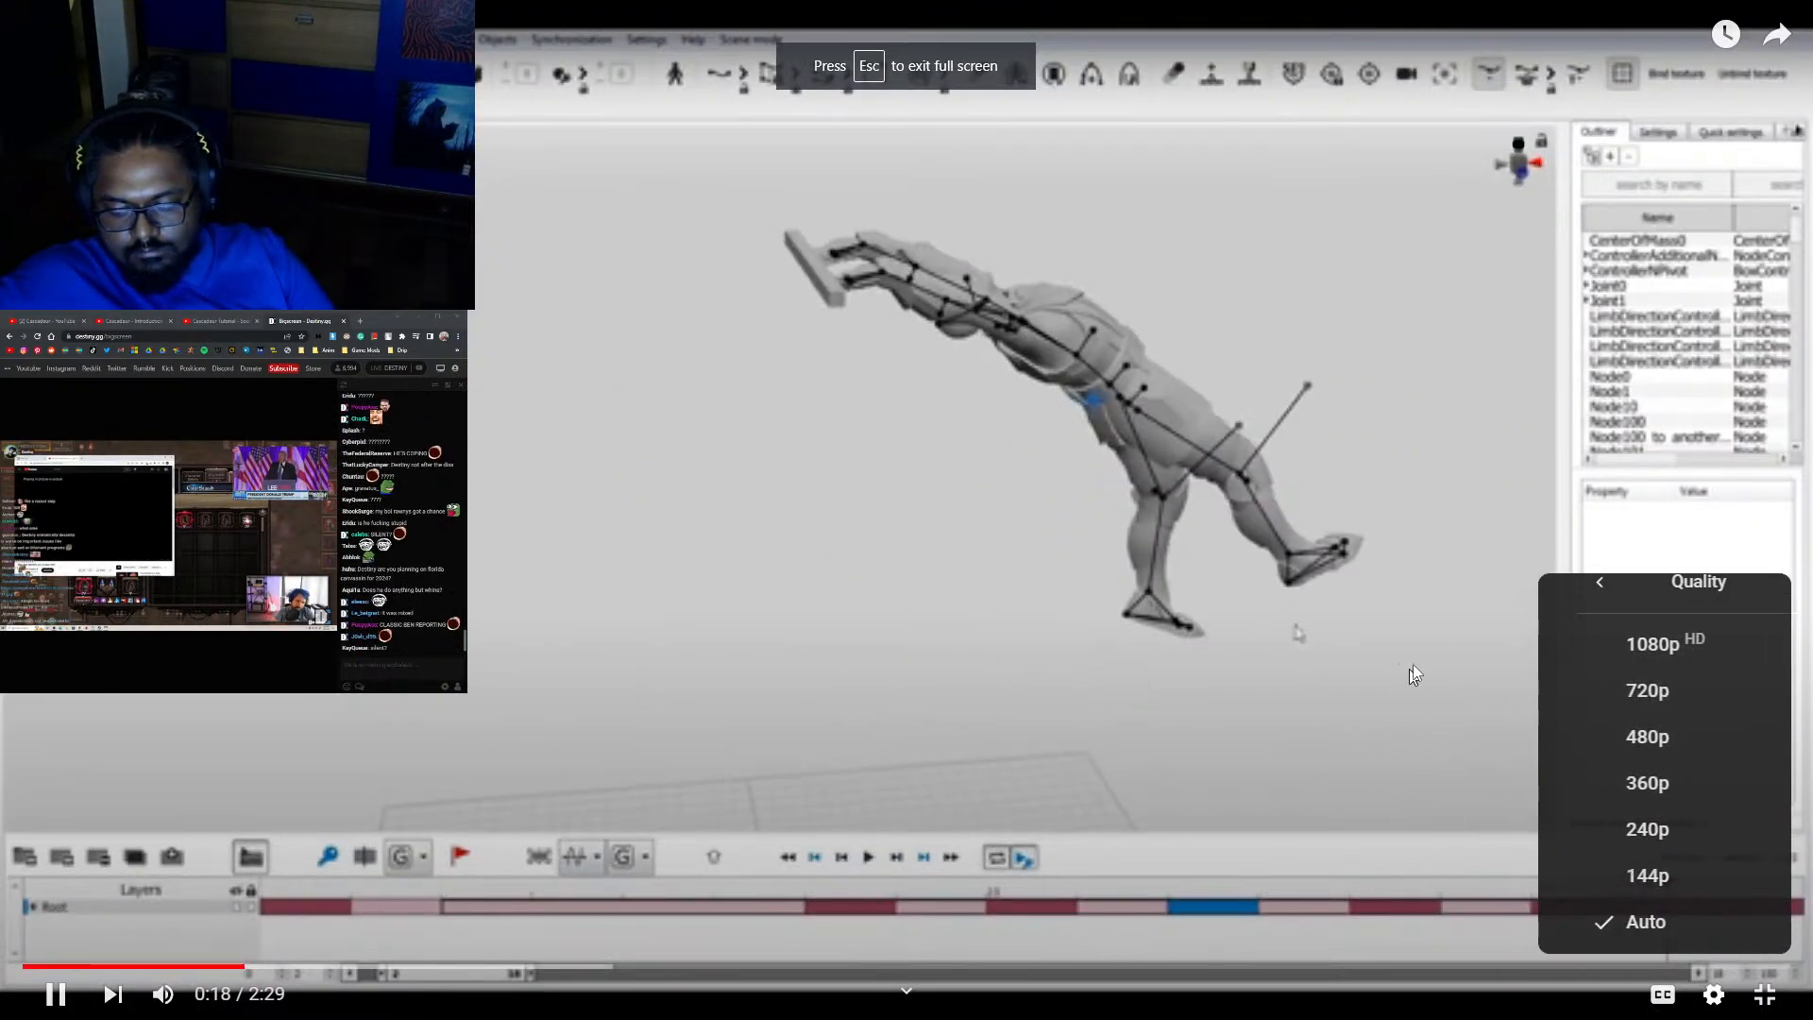
pyautogui.click(1610, 645)
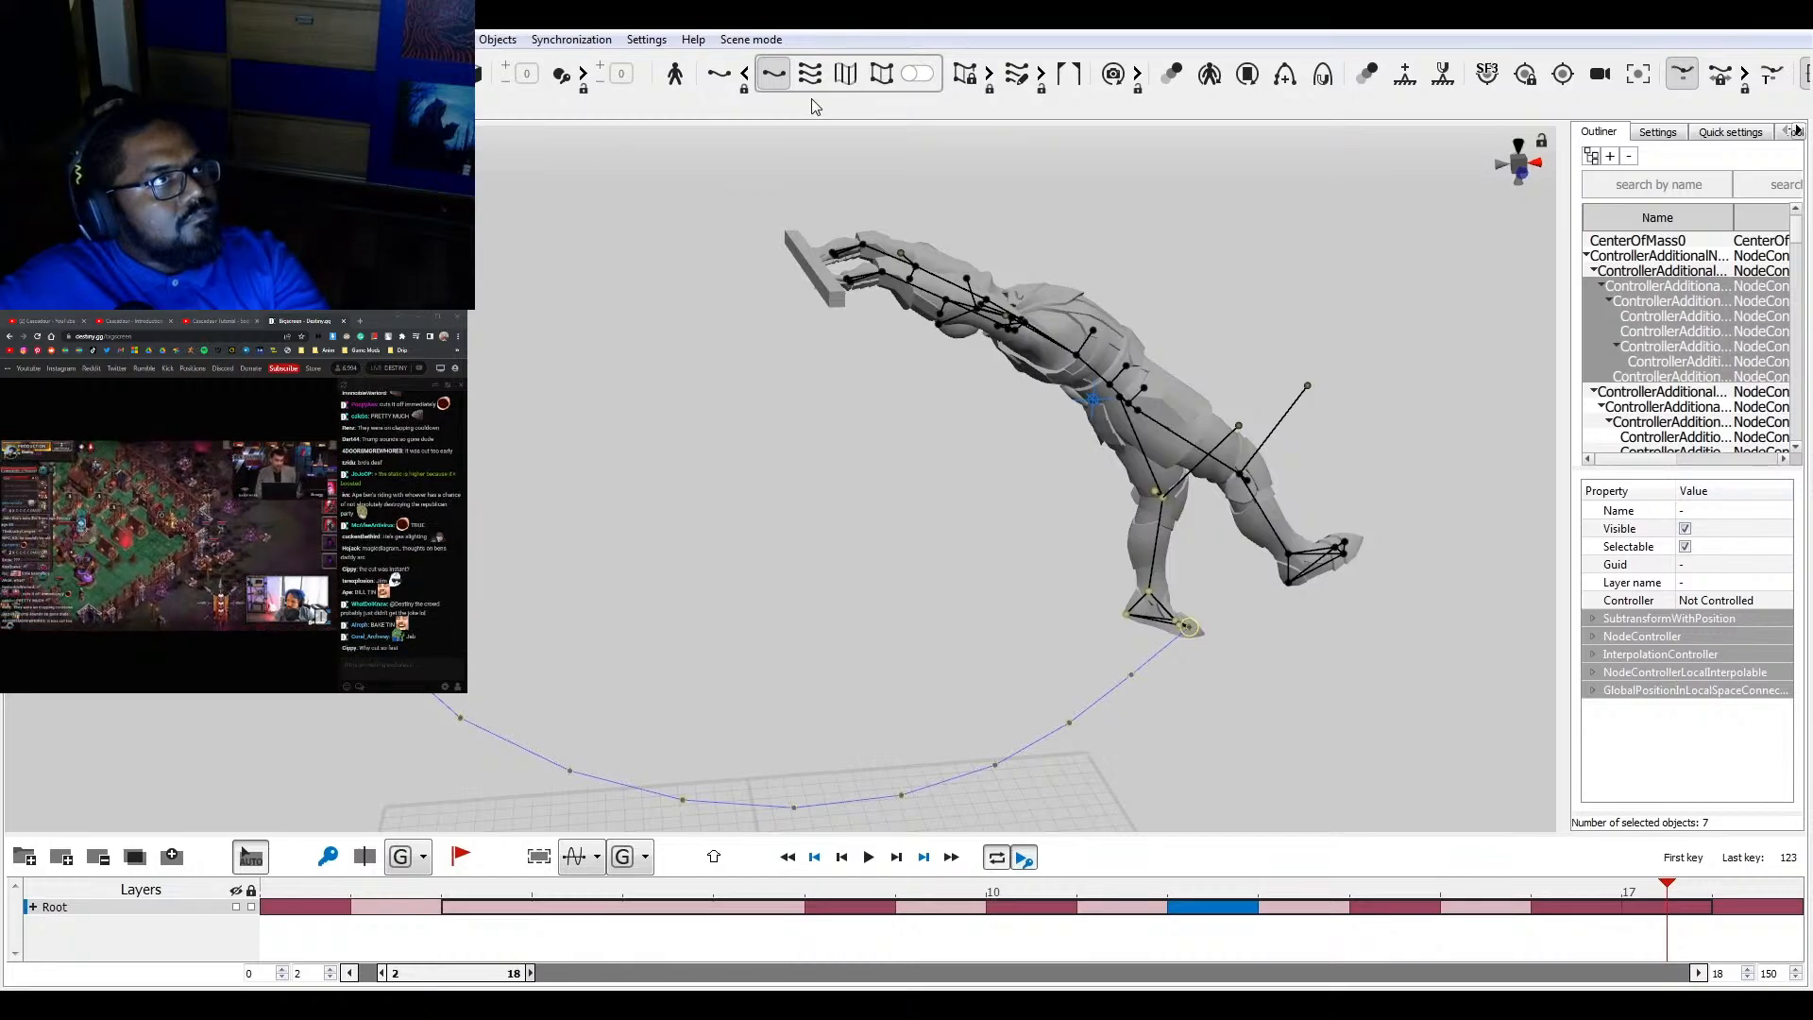
pyautogui.press('super+Tab')
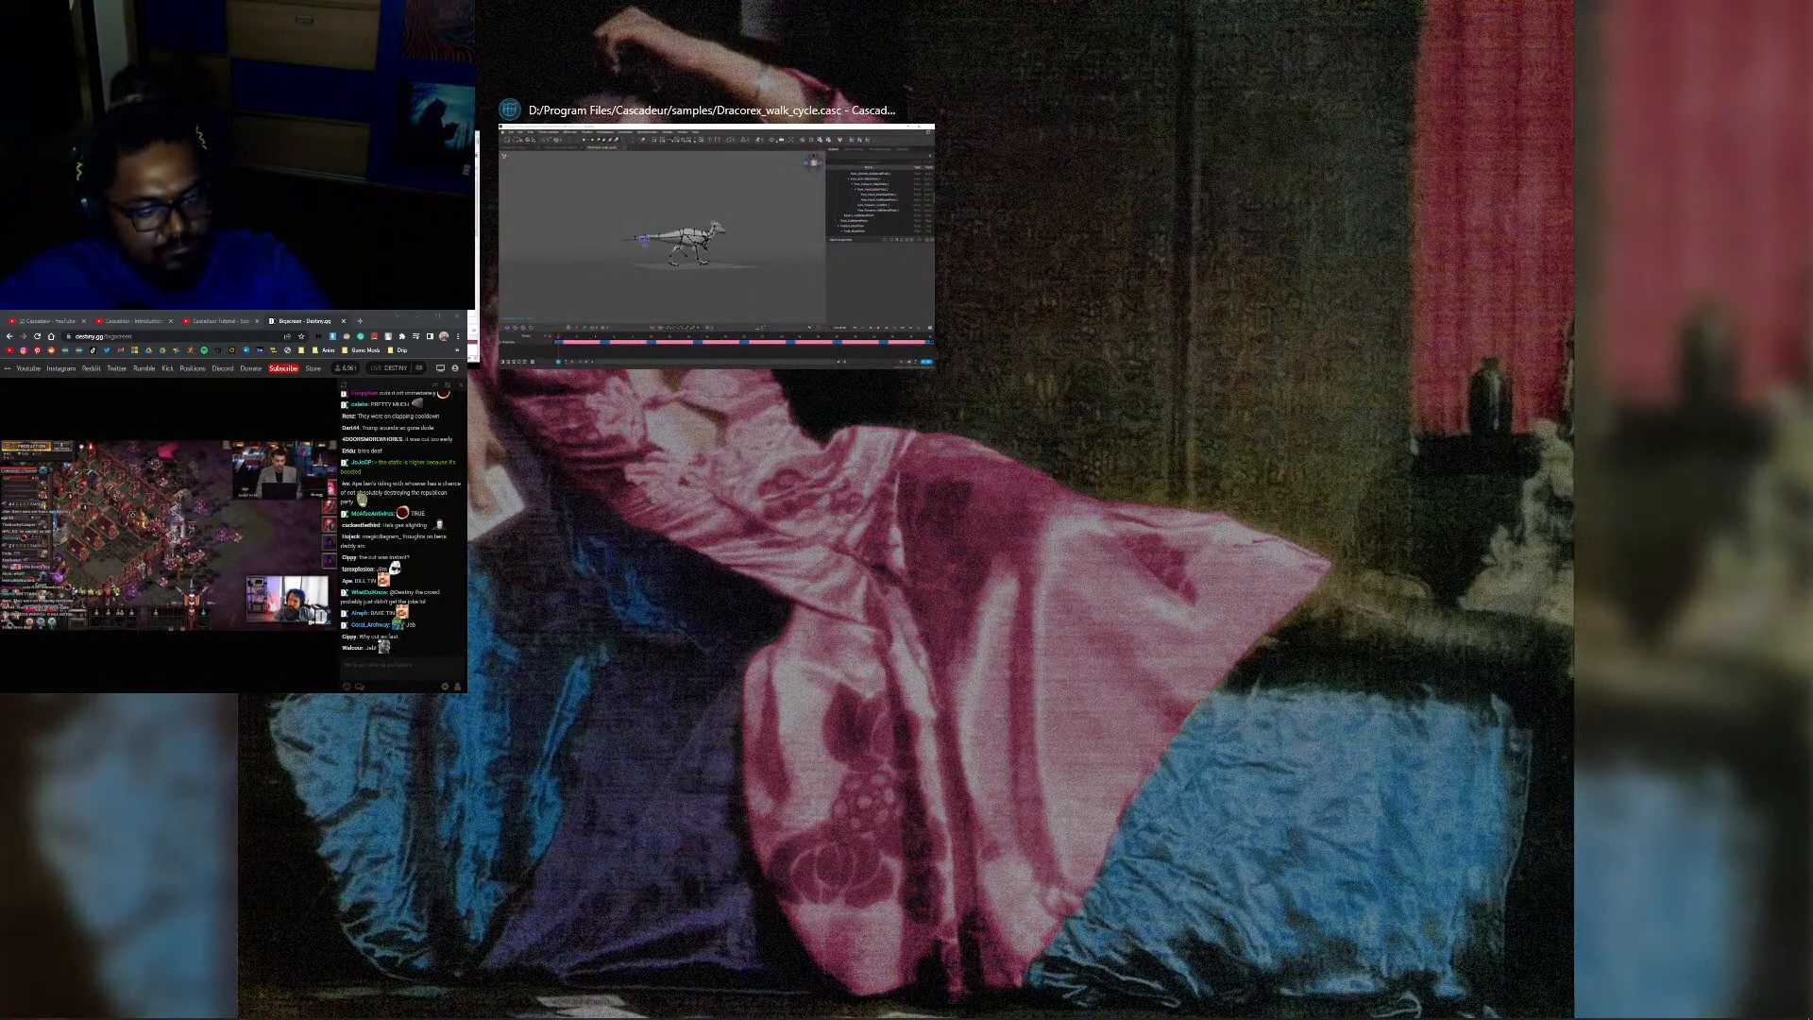
pyautogui.press('Escape')
pyautogui.press('super')
pyautogui.hotkey('alt', 'Tab')
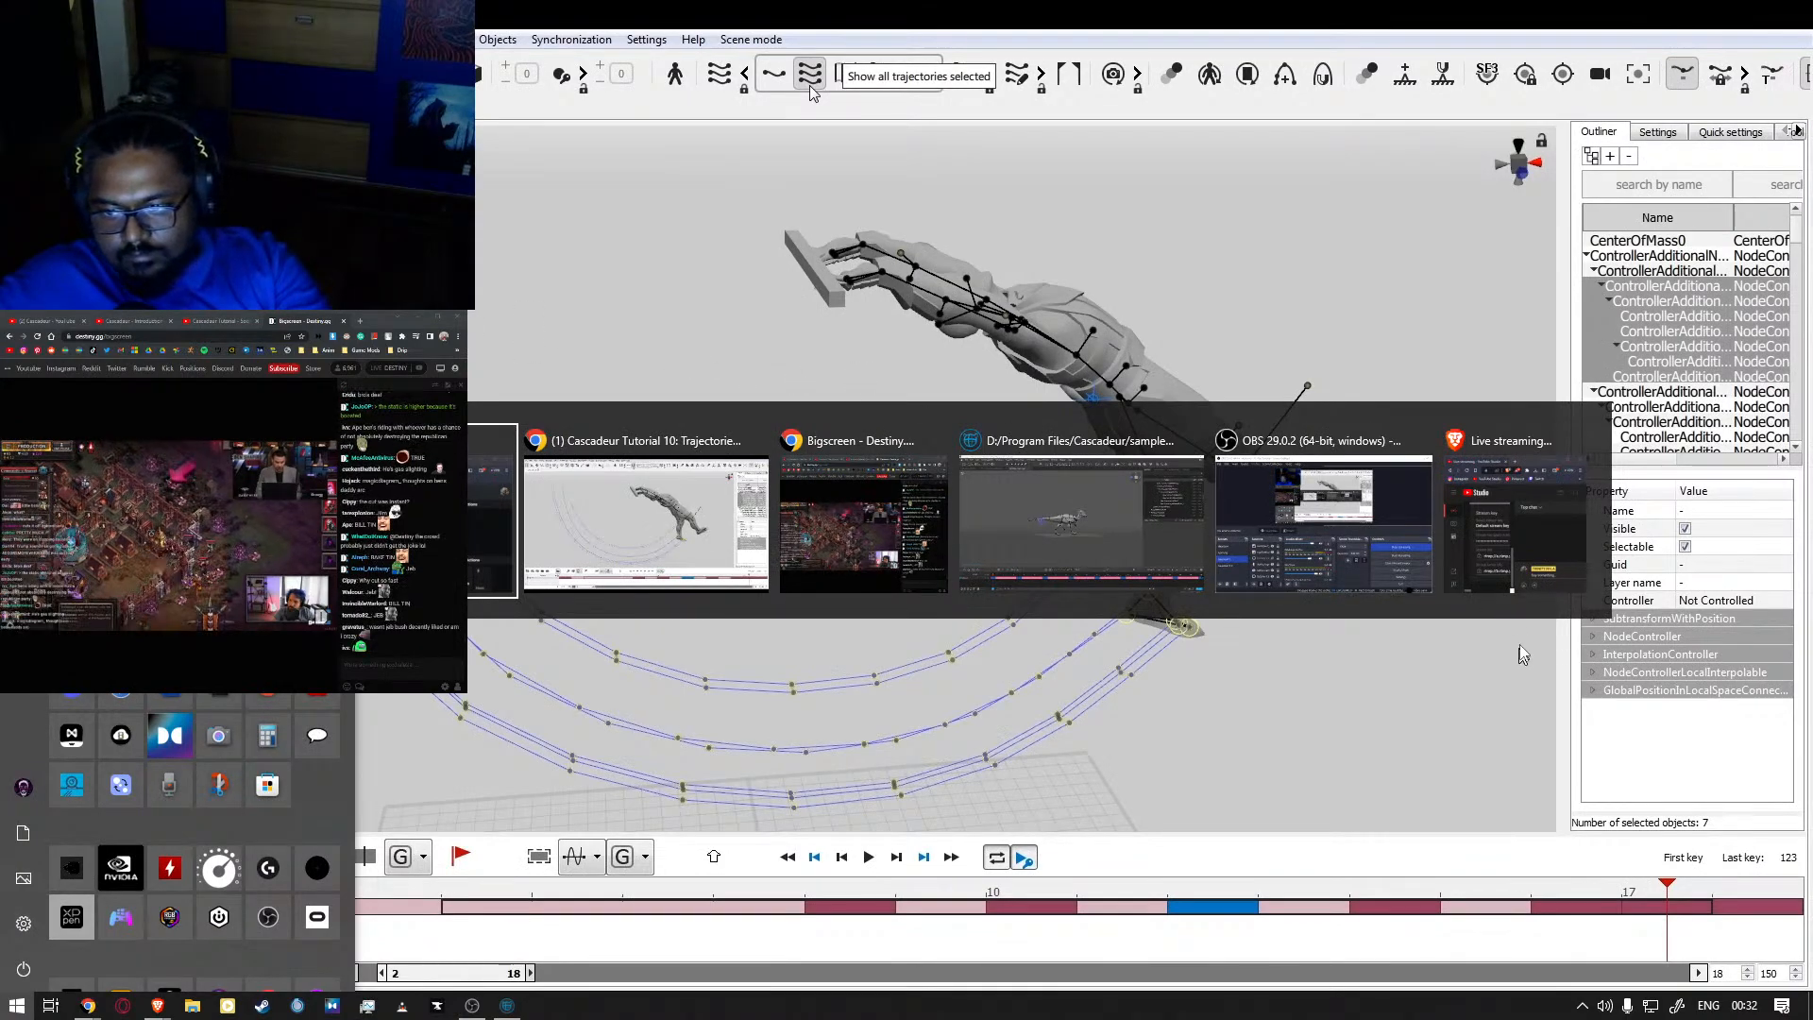
pyautogui.press('Return')
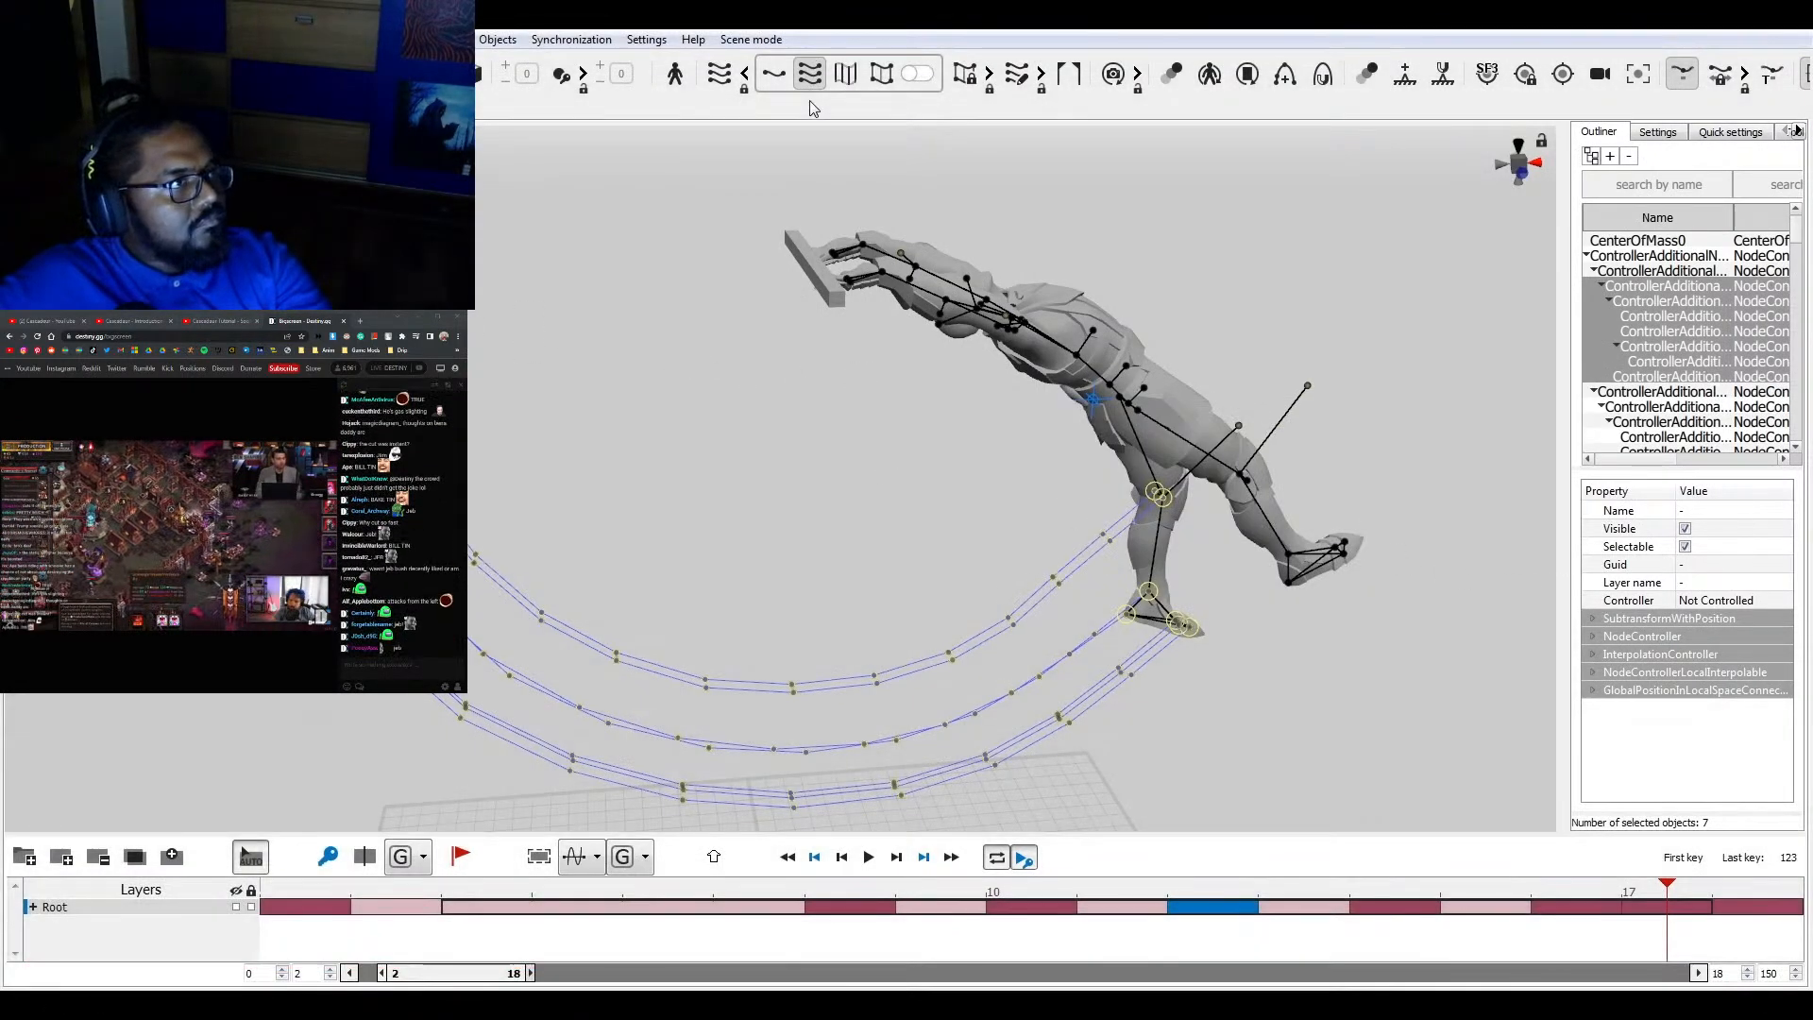
pyautogui.click(844, 83)
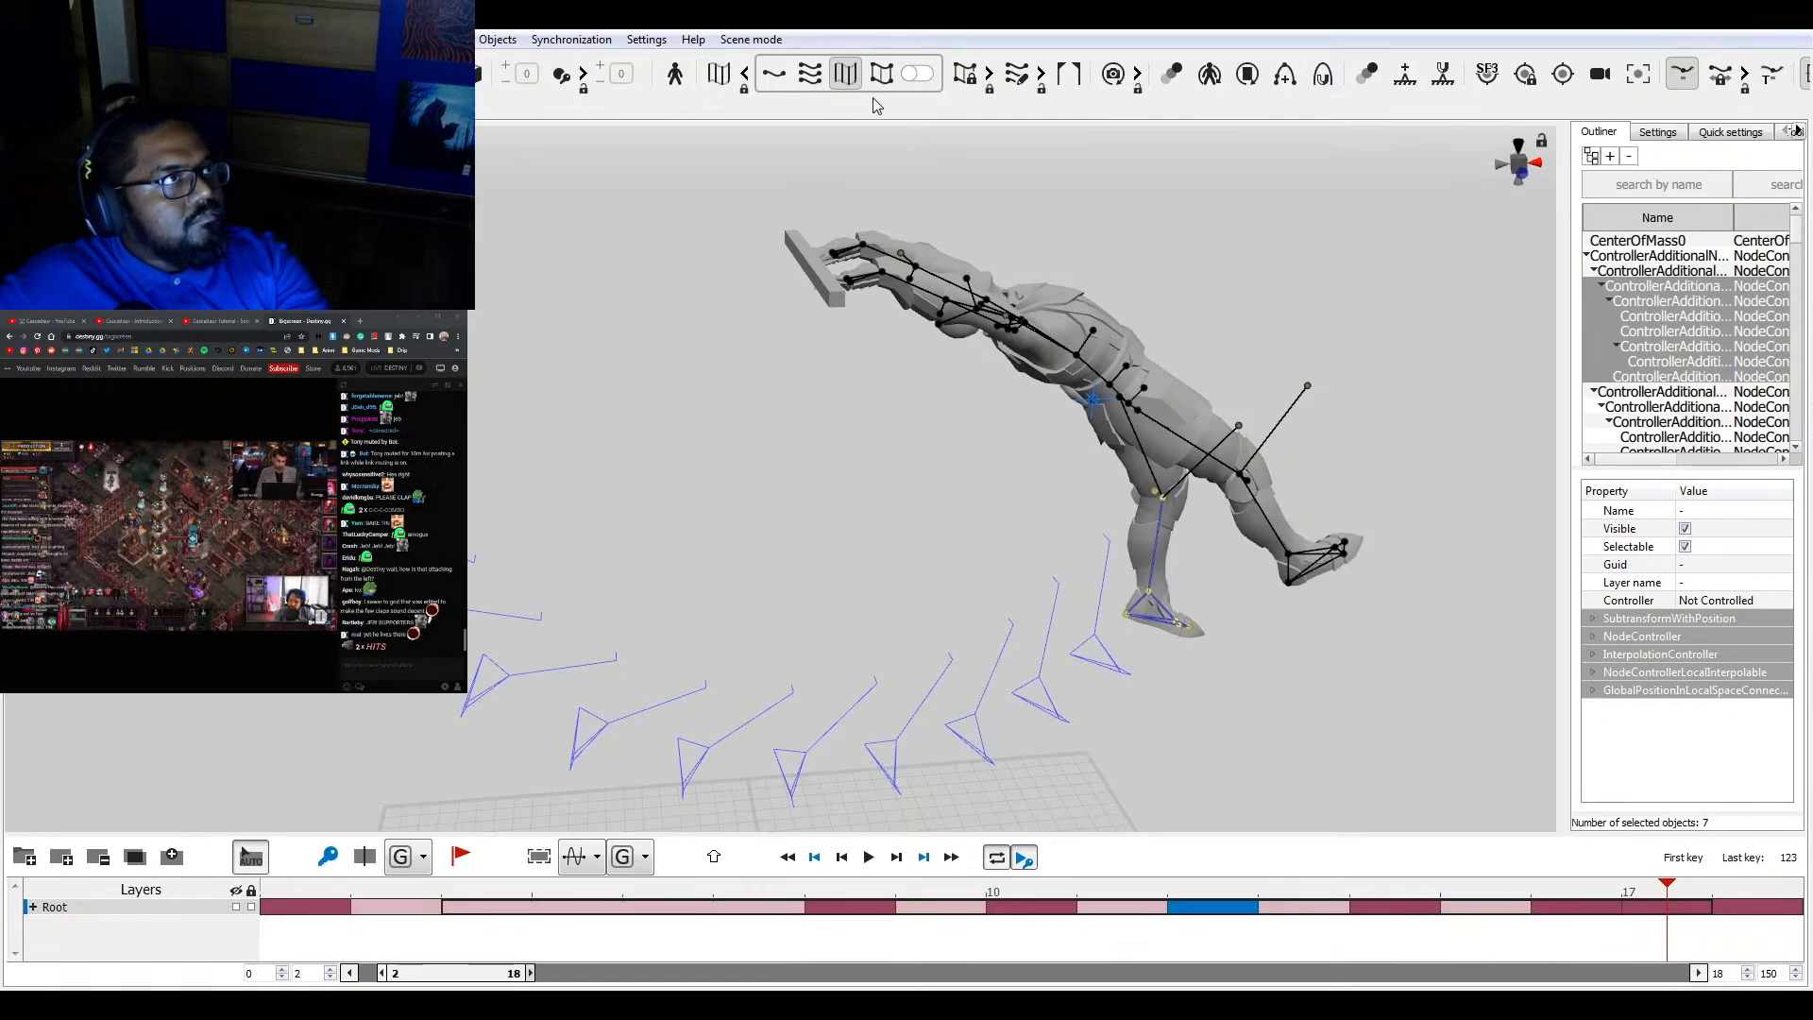
pyautogui.click(883, 77)
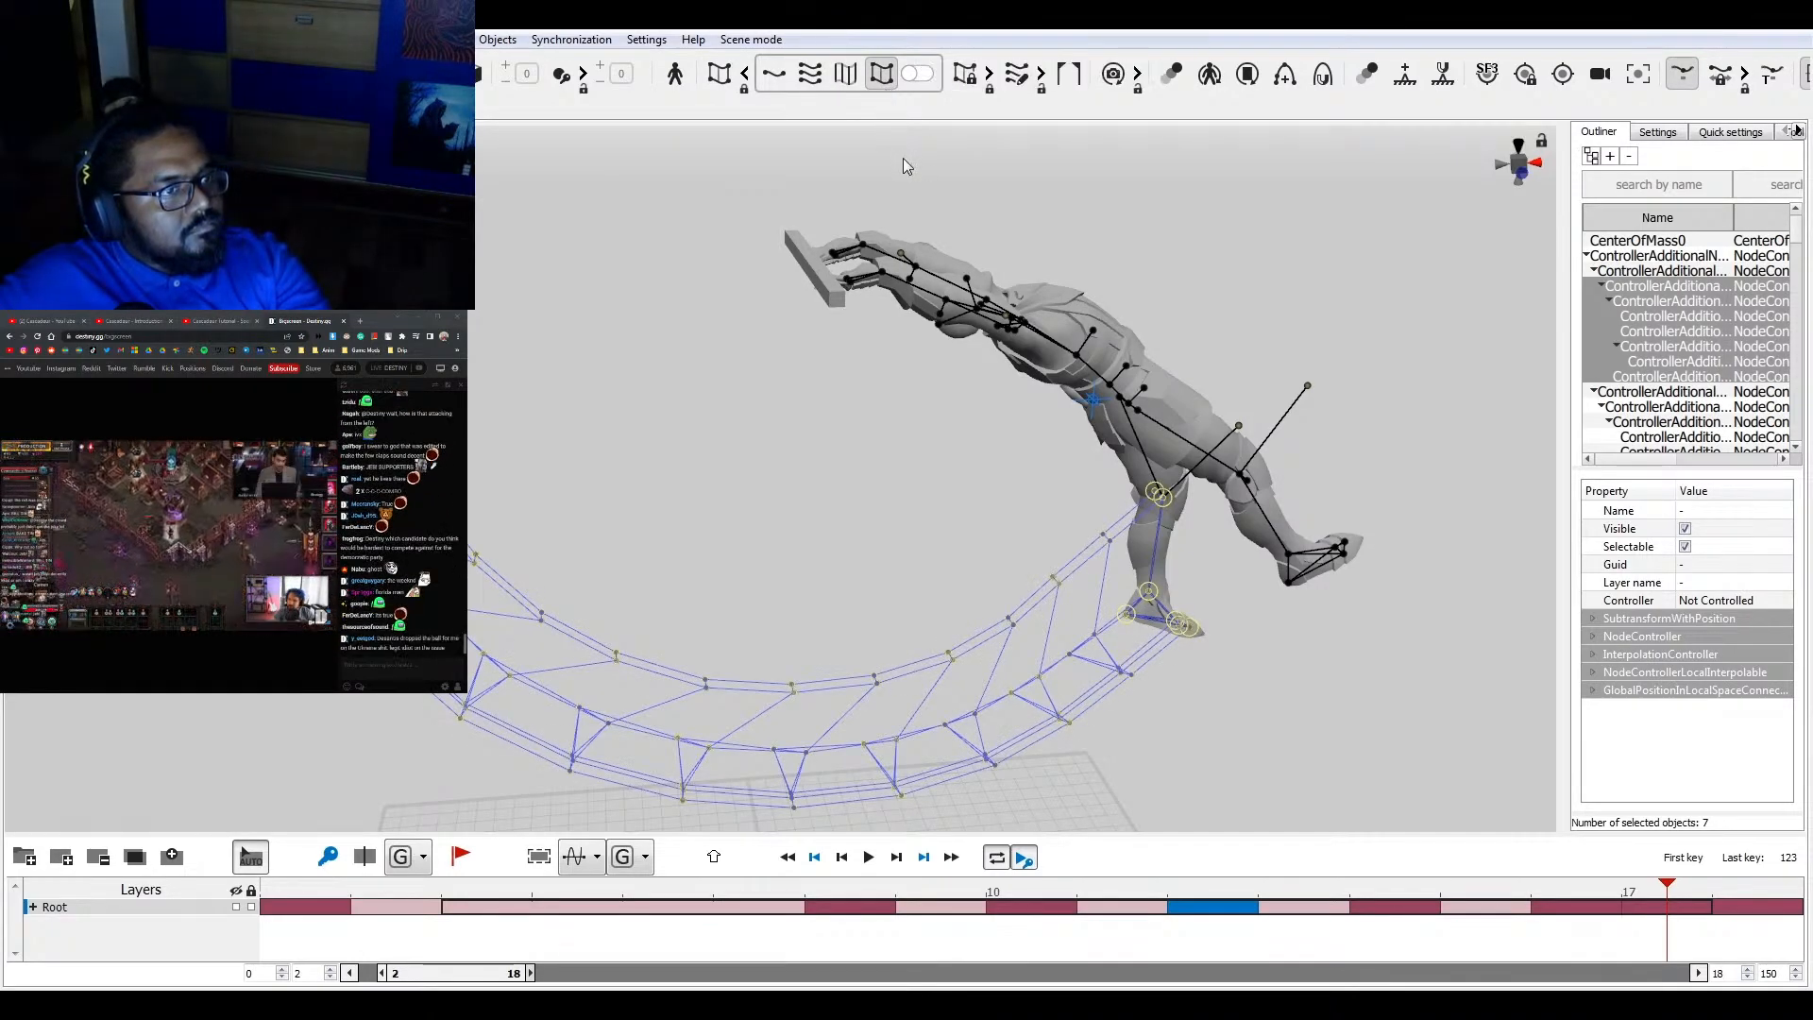
pyautogui.moveTo(902, 157)
pyautogui.keyDown('alt'); pyautogui.mouseDown()
pyautogui.moveTo(881, 195)
pyautogui.moveTo(757, 249)
pyautogui.moveTo(736, 206)
pyautogui.moveTo(884, 149)
pyautogui.mouseUp(); pyautogui.keyUp('alt')
pyautogui.hotkey('alt', 'Tab')
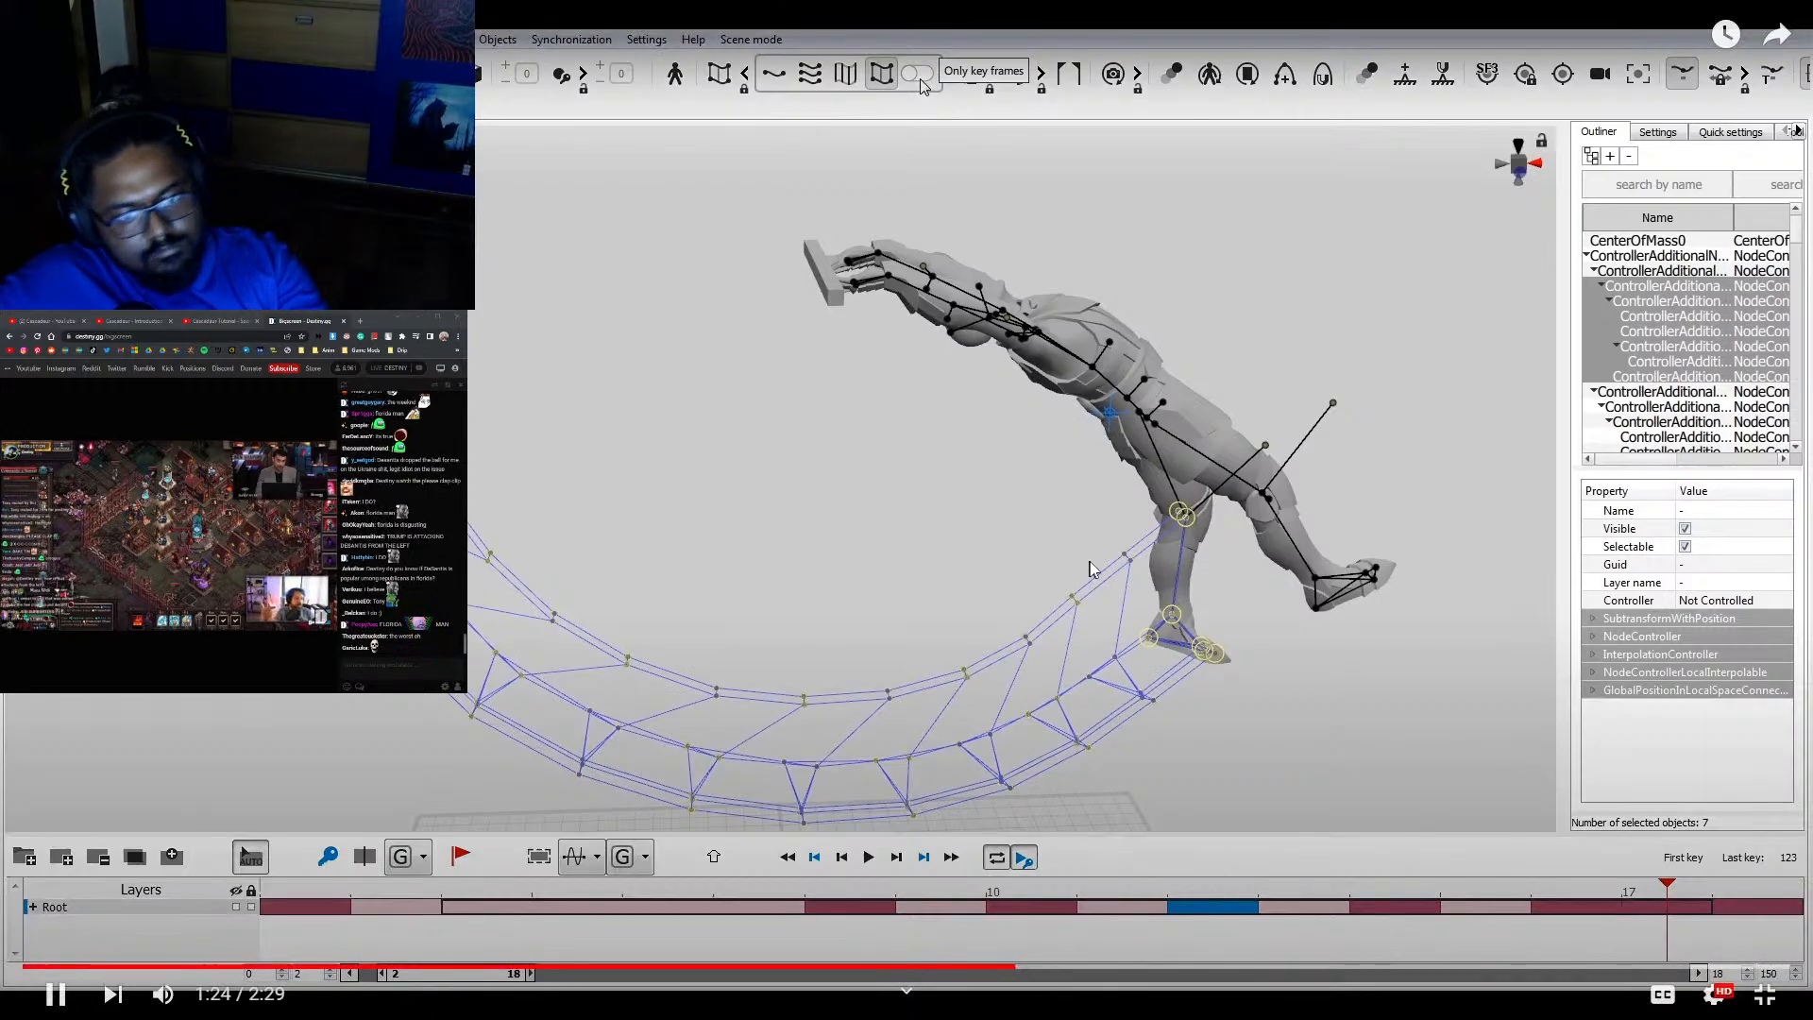
# - Rewind the tutorial to review the trajectory display modes around 1:01, and leave full screen
pyautogui.moveTo(712, 959); pyautogui.dragTo(321, 967)
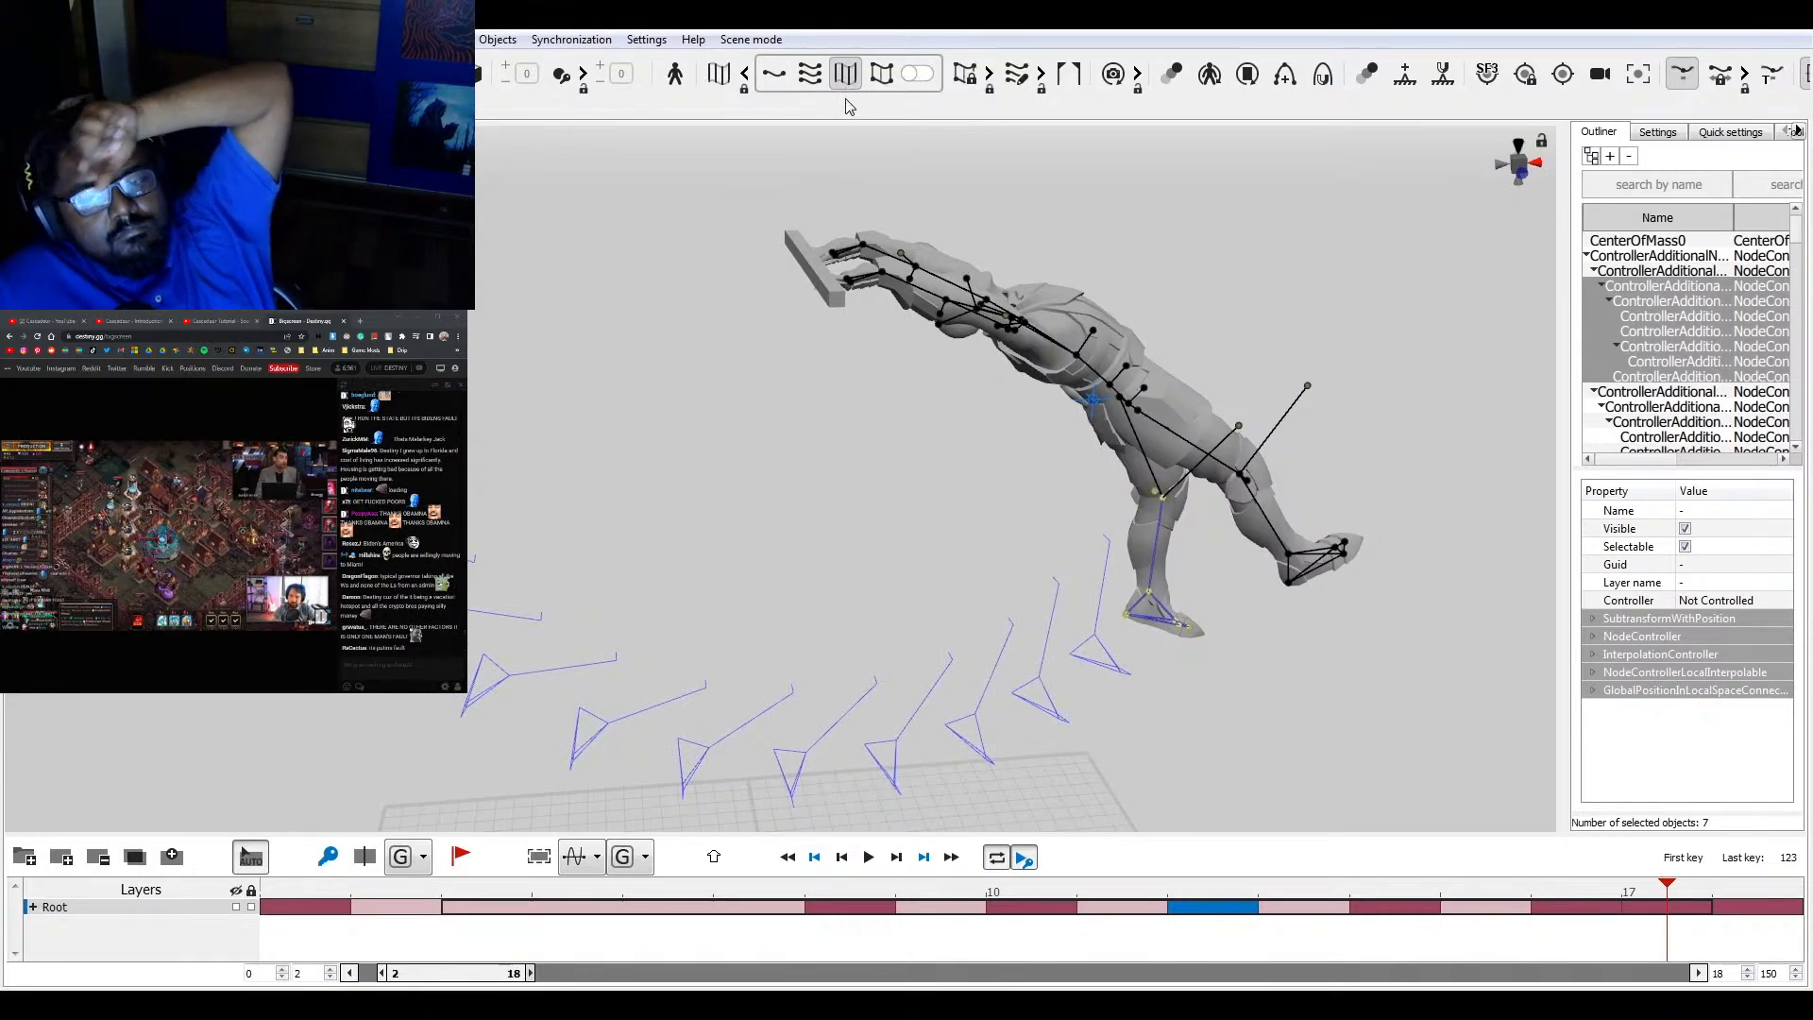
pyautogui.moveTo(376, 800)
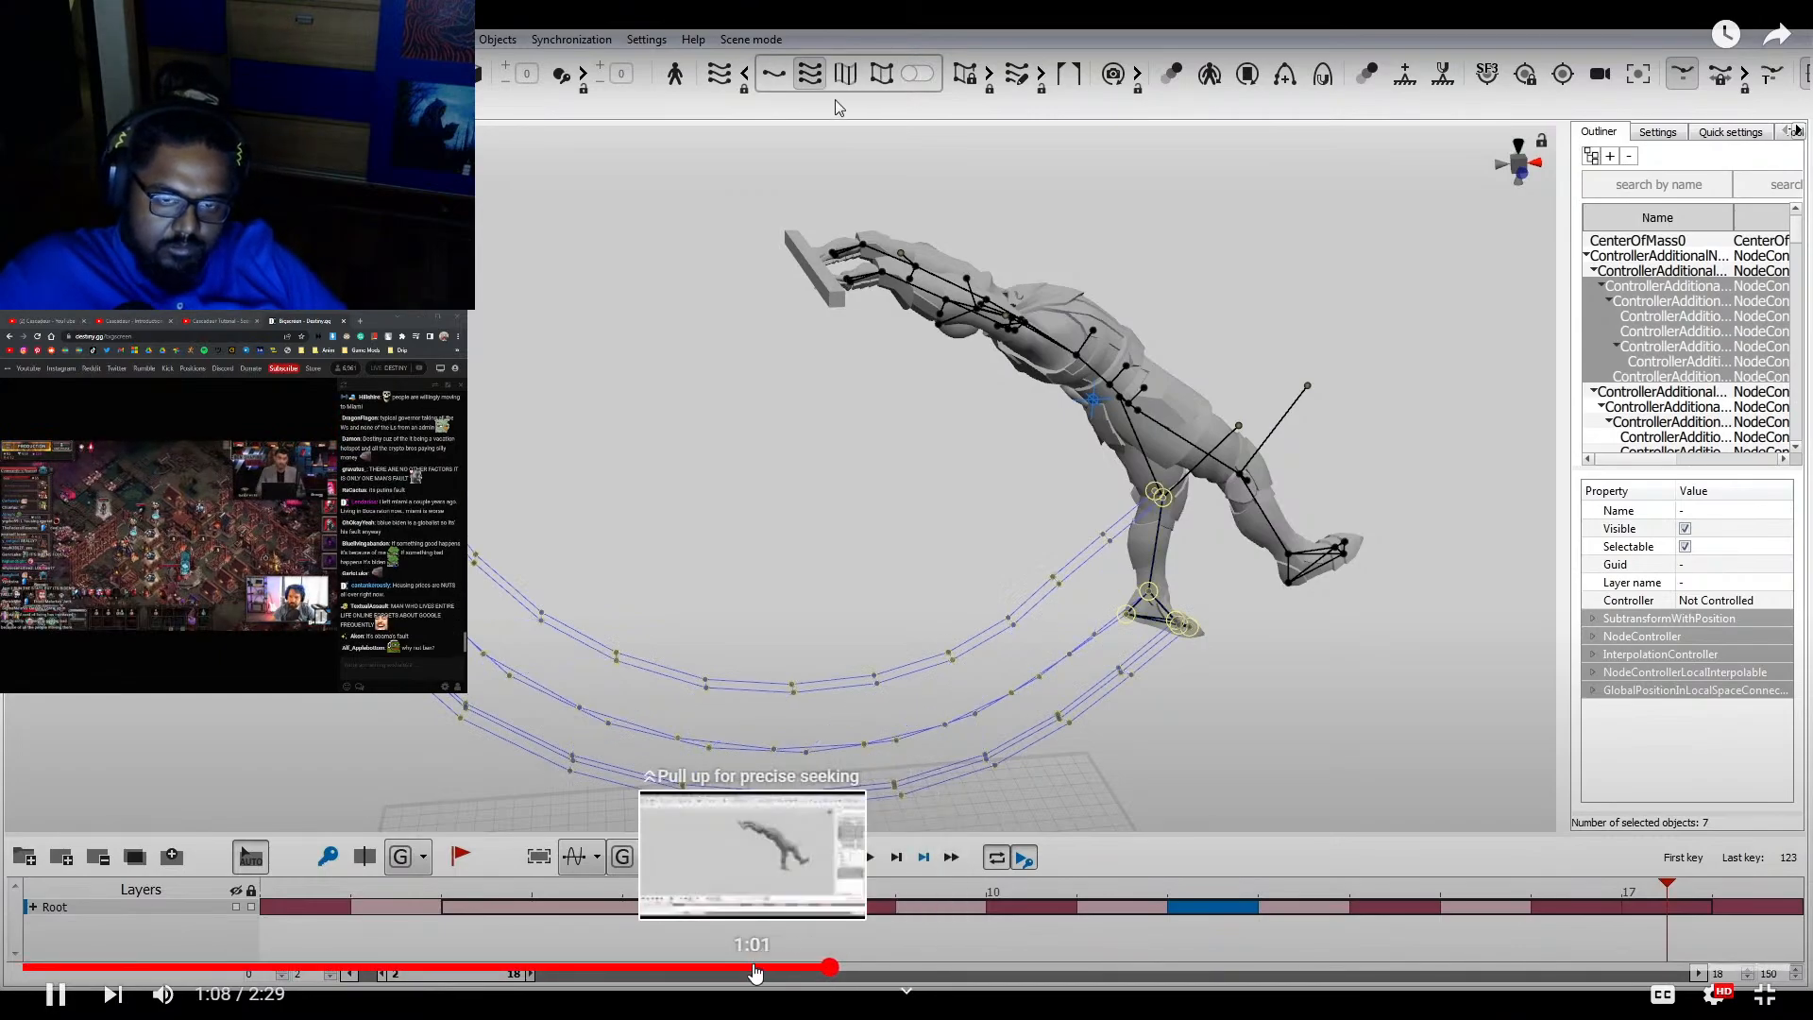
pyautogui.click(754, 971)
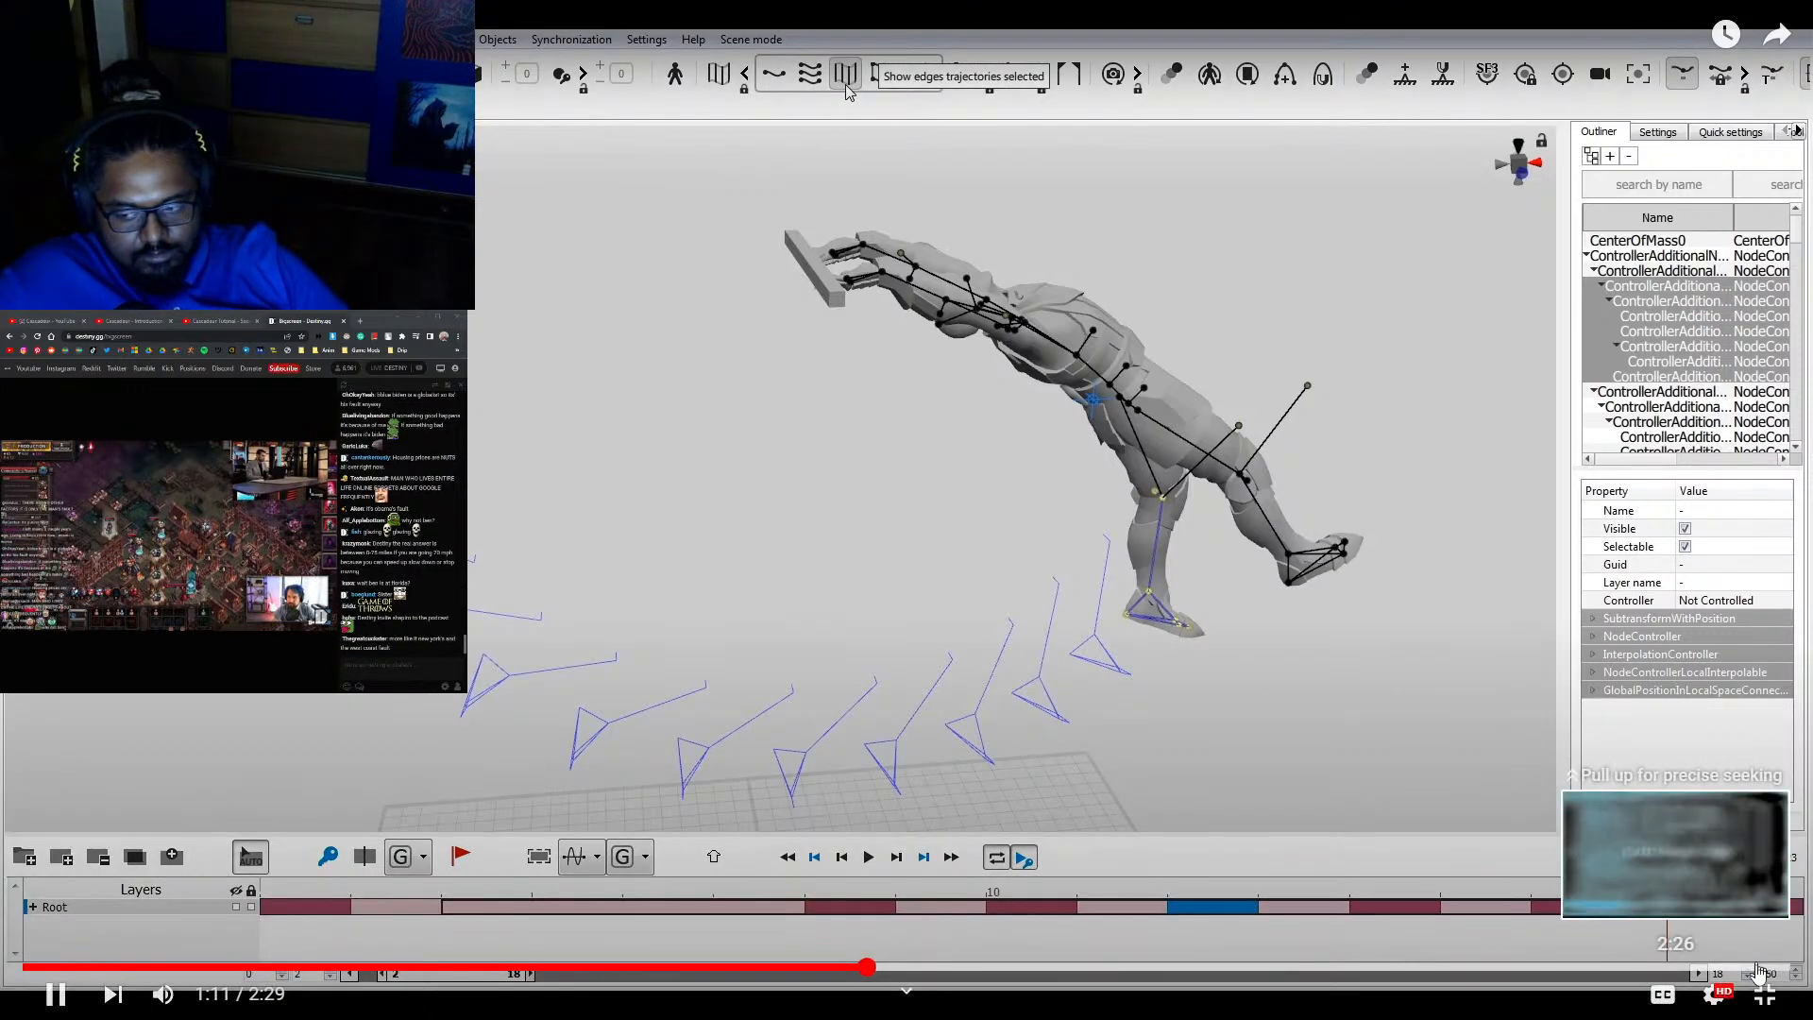
pyautogui.click(1765, 1008)
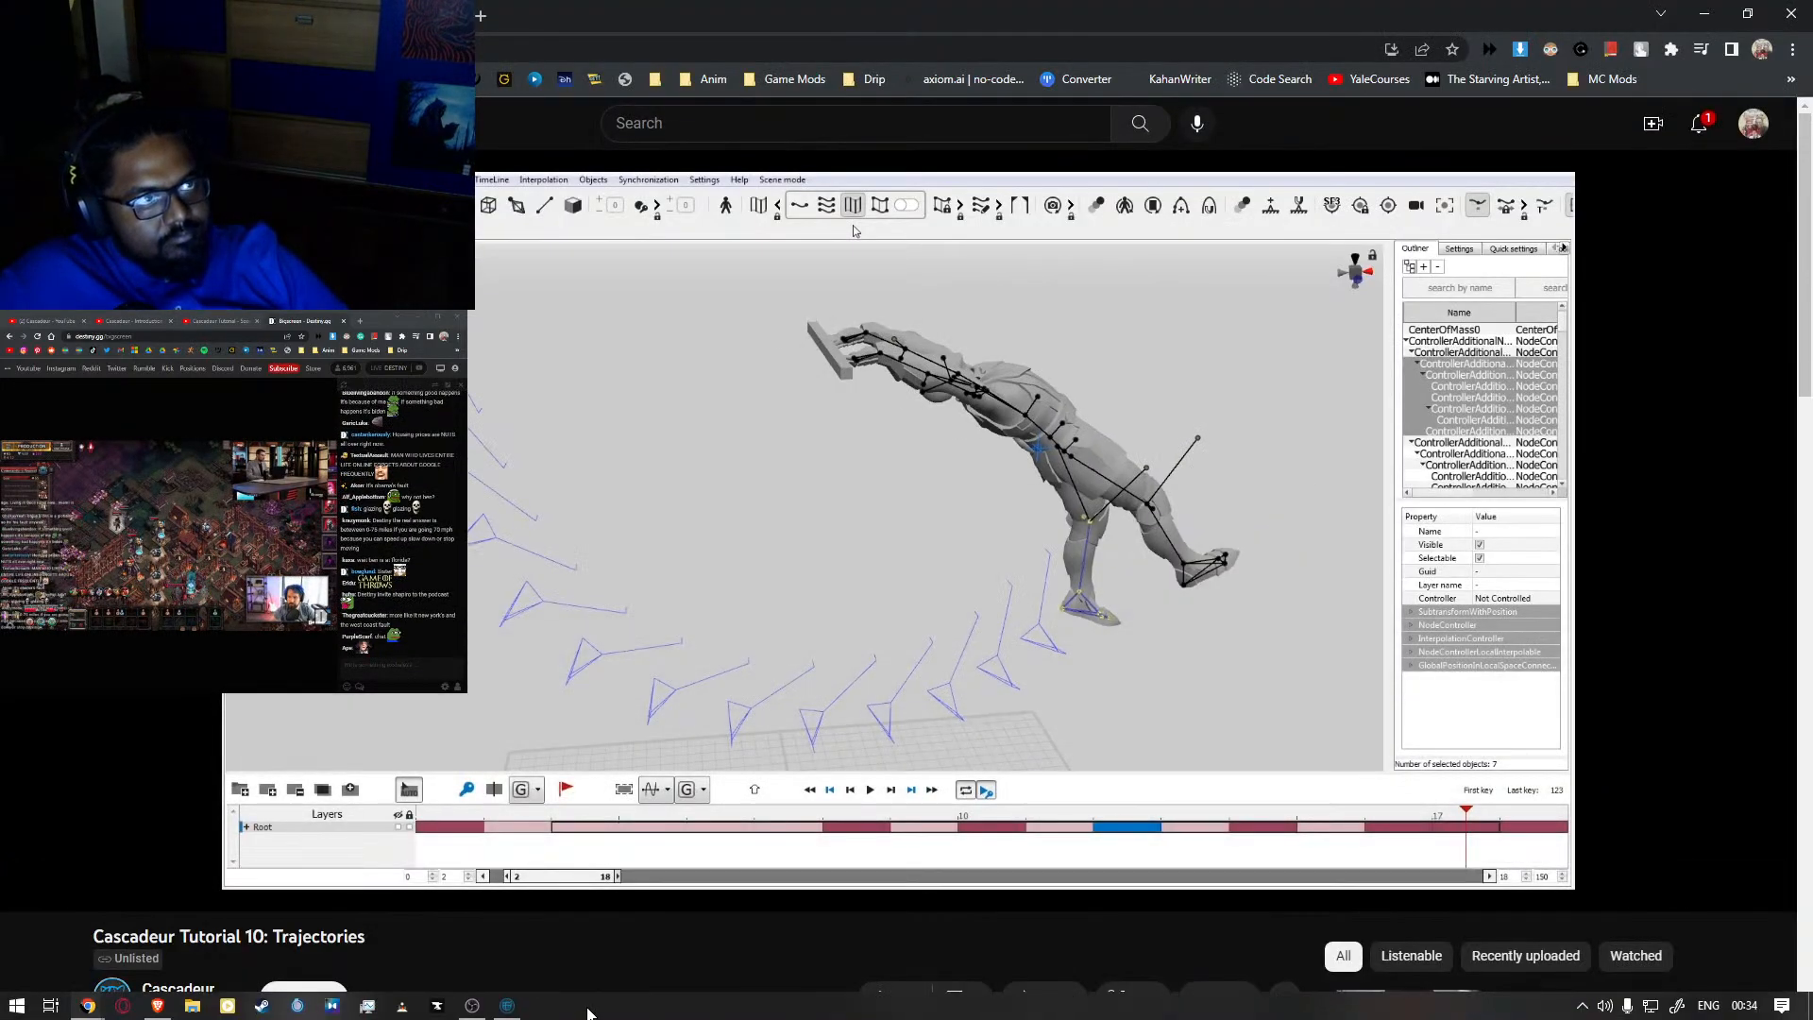
# - Switch to Cascadeur and select the Tail8 main point on the Dracorex rig
pyautogui.click(495, 1013)
pyautogui.scroll(6, 655, 412)
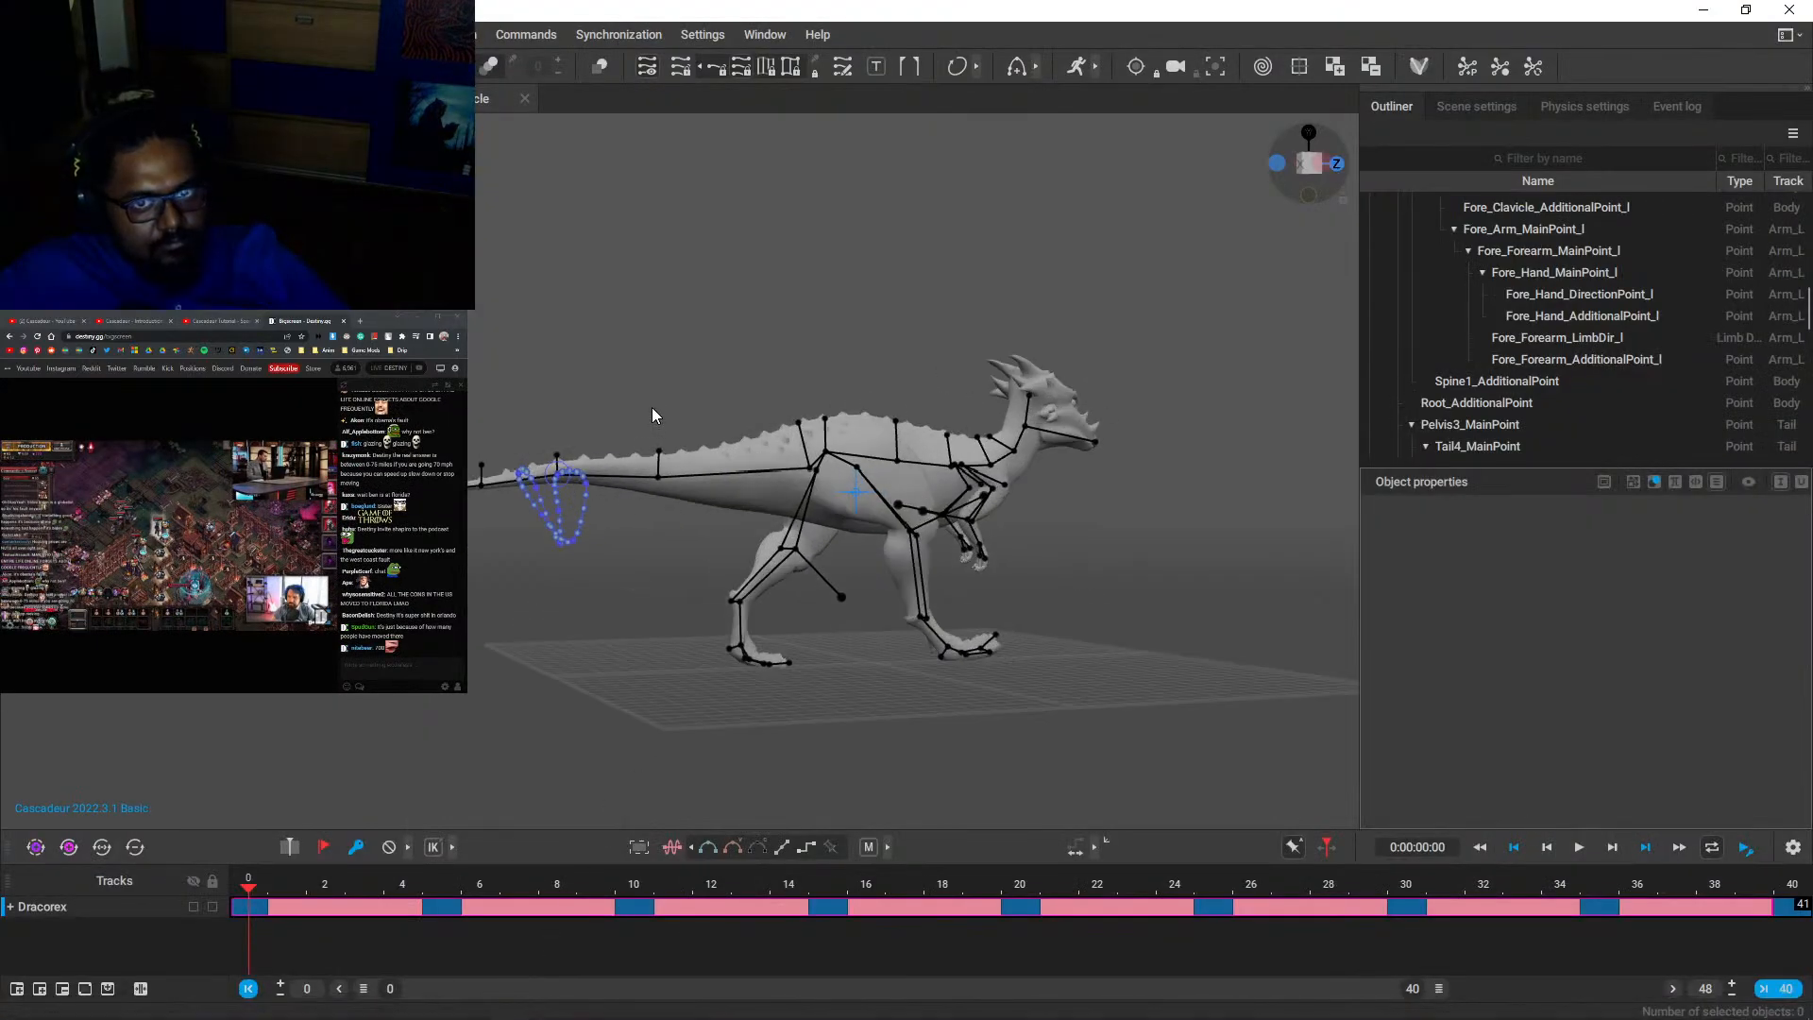
pyautogui.click(813, 75)
pyautogui.click(460, 477)
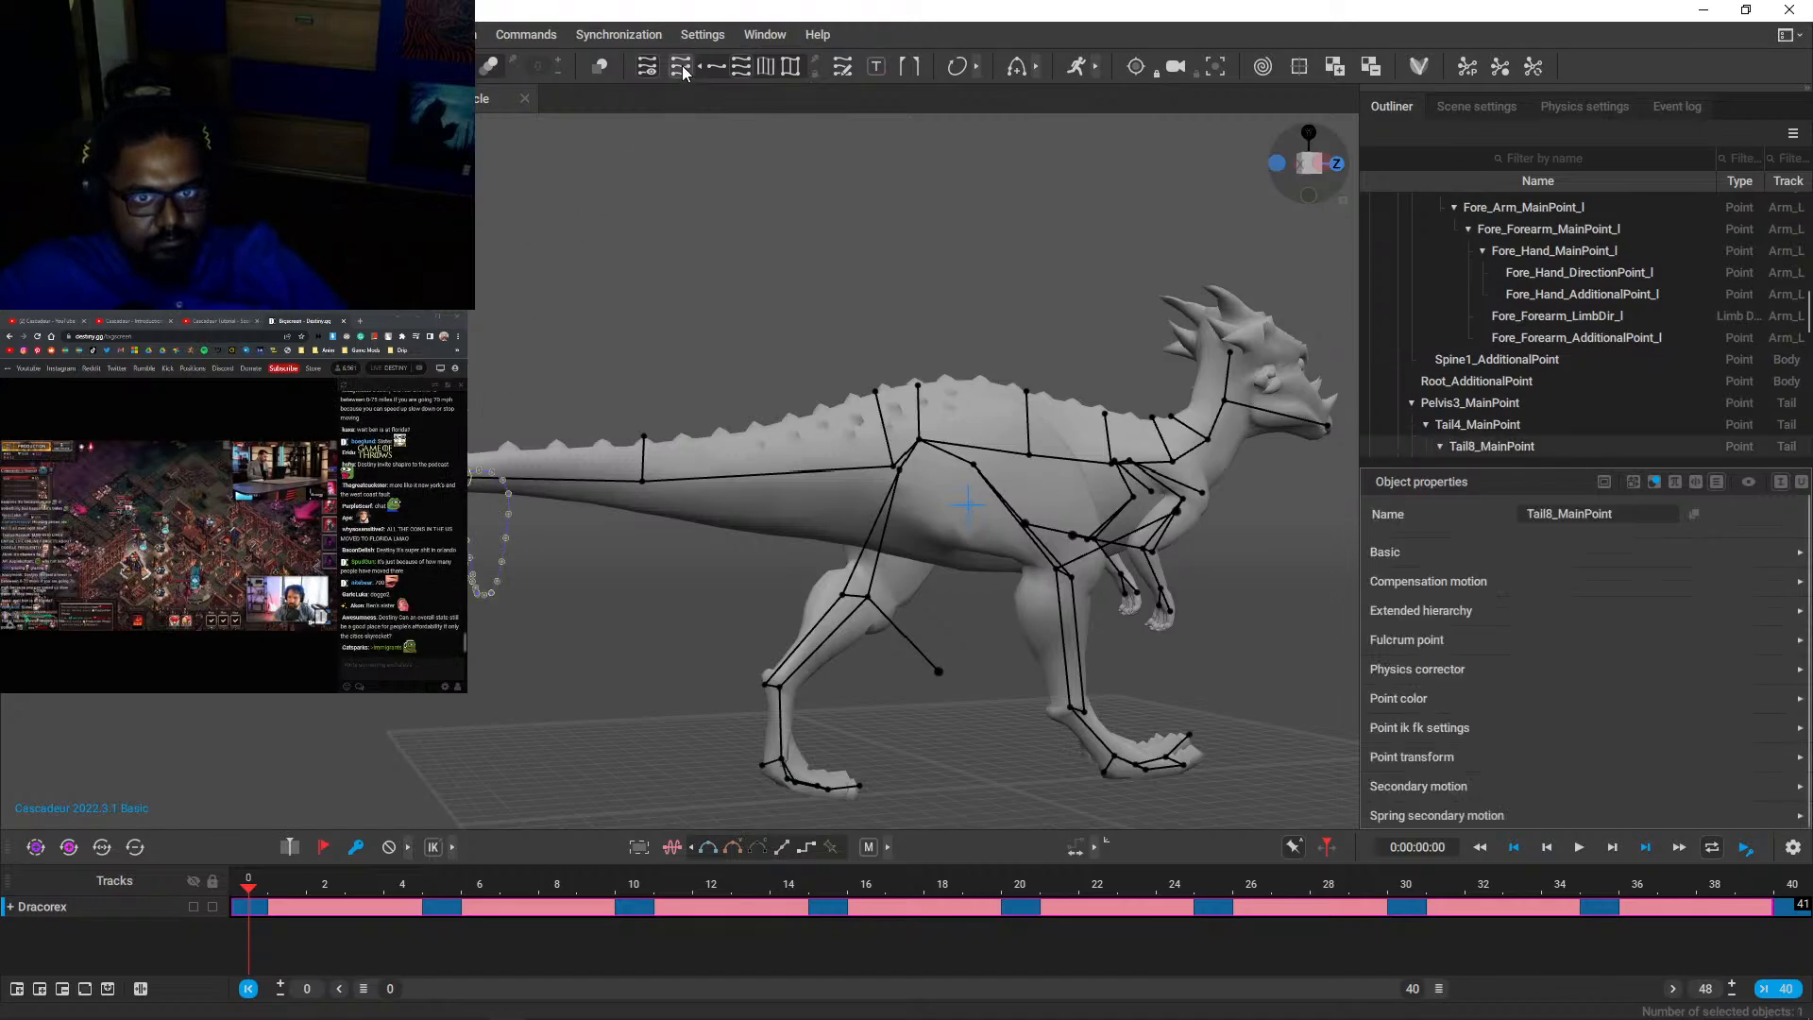
# - Select the tail and hind foot points together, try the edge trajectory displays, and show all selected trajectories without edges
pyautogui.click(766, 70)
pyautogui.moveTo(416, 255); pyautogui.dragTo(783, 683)
pyautogui.click(789, 68)
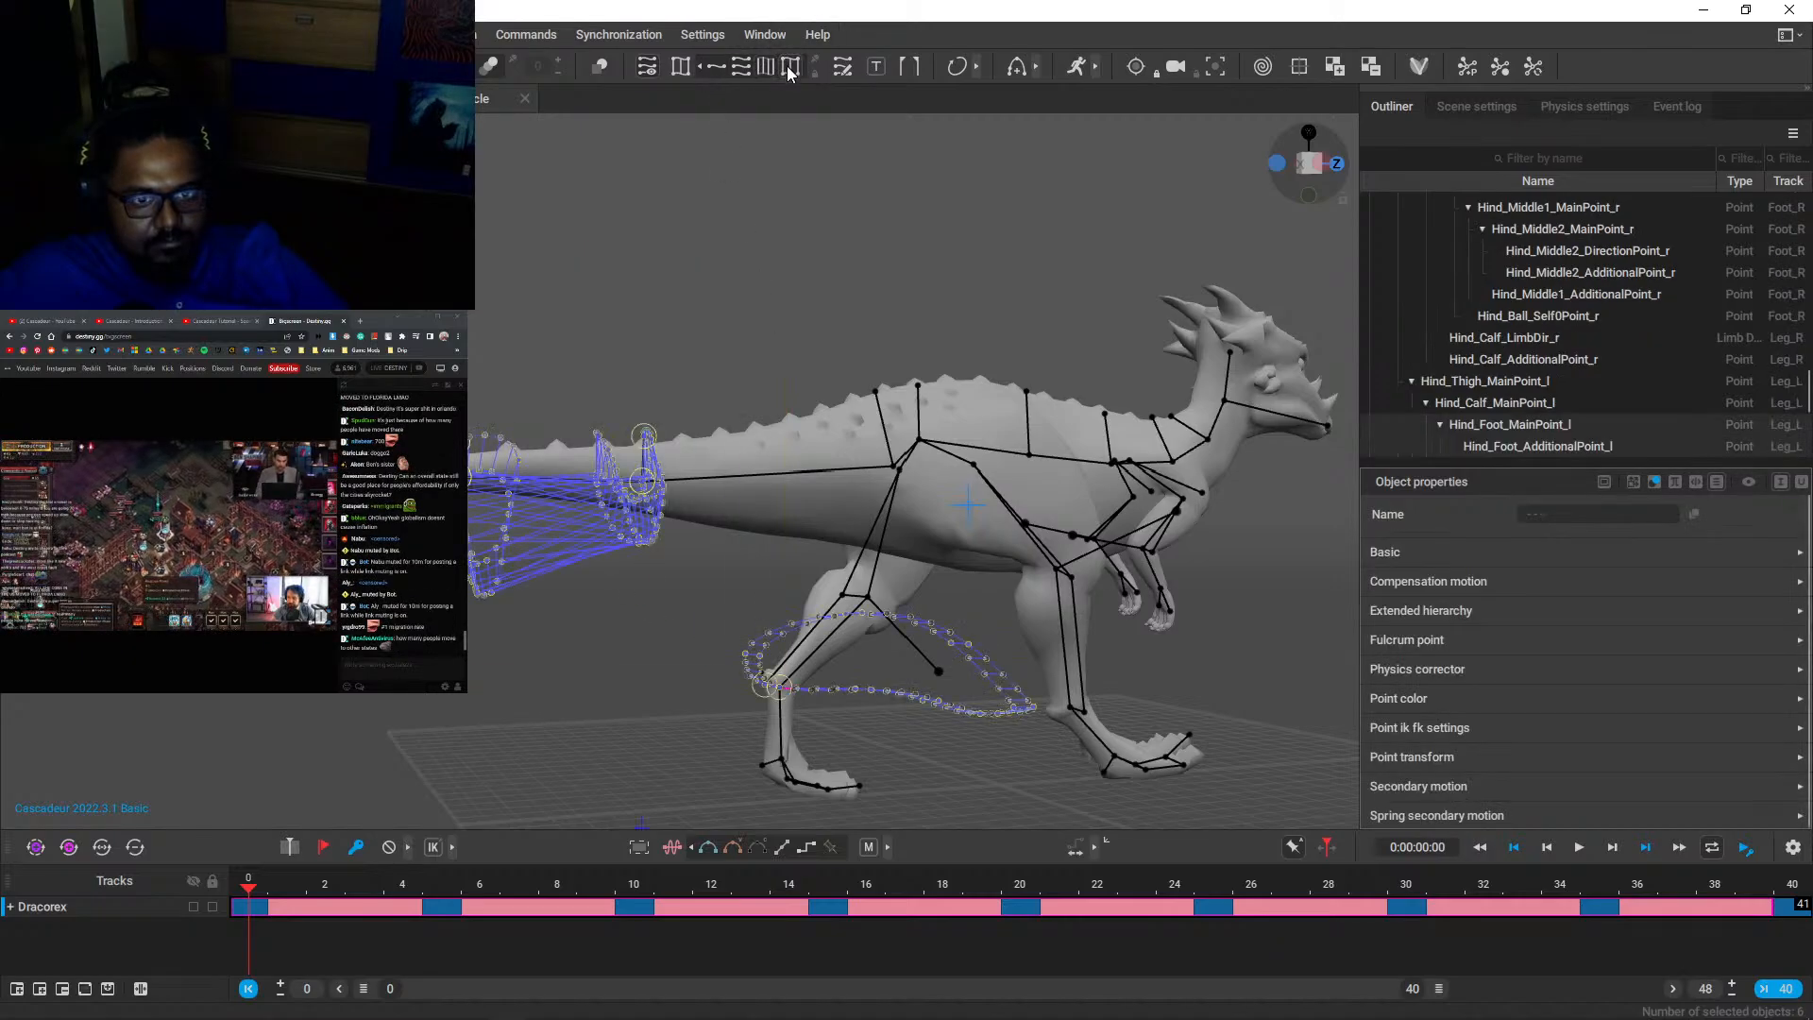
pyautogui.click(737, 67)
# - Return to the tutorial video and rewatch the key-frame trajectory display from about 1:24
pyautogui.moveTo(100, 997)
pyautogui.click(210, 941)
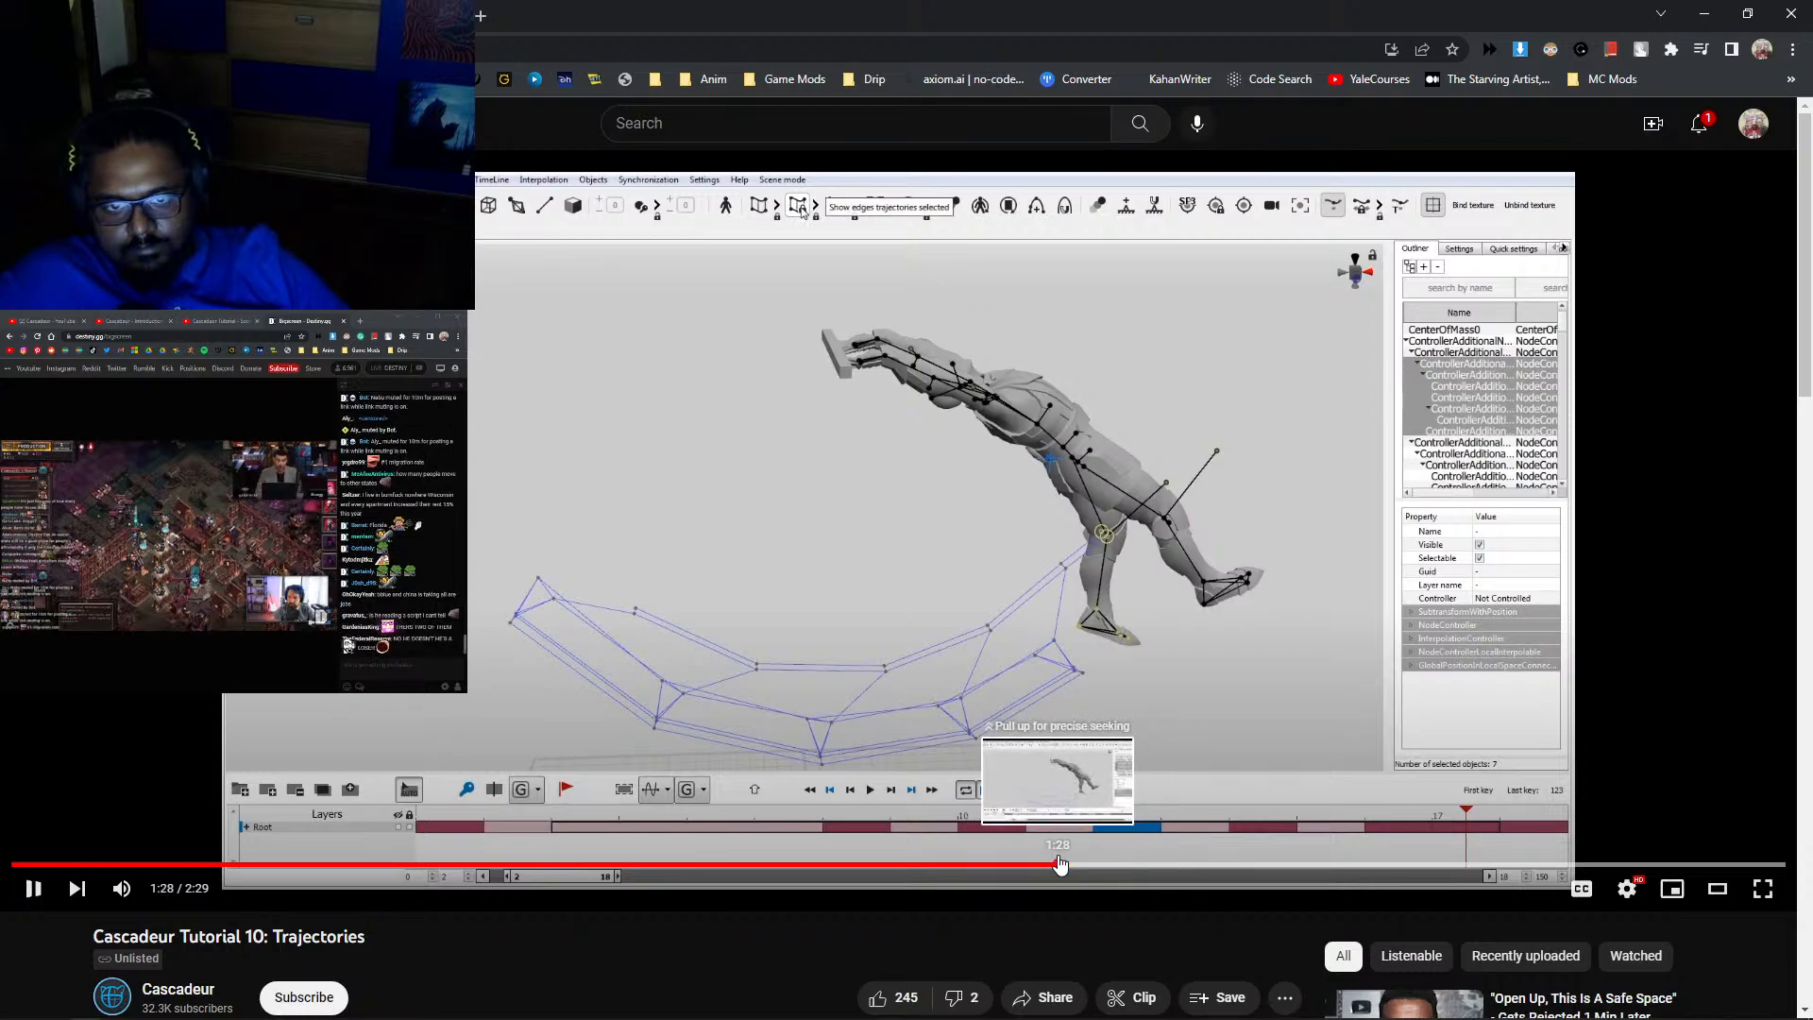
pyautogui.click(1073, 864)
pyautogui.click(1036, 864)
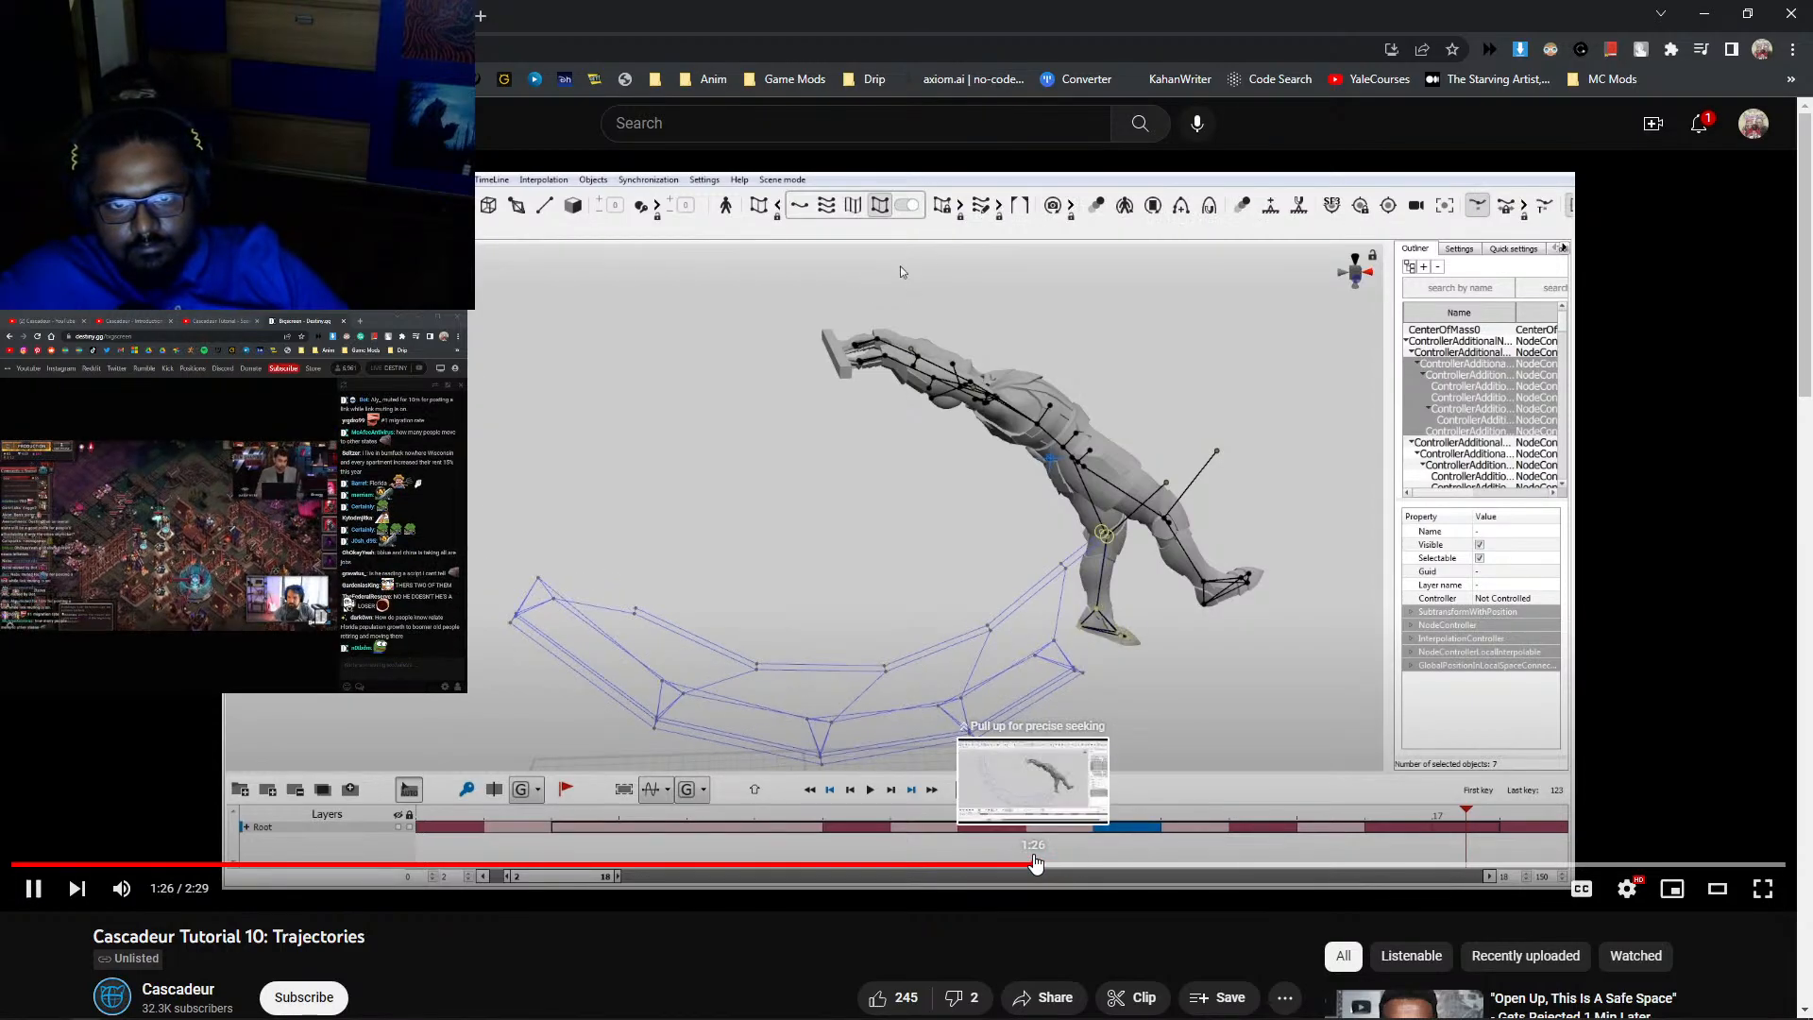
pyautogui.click(1005, 864)
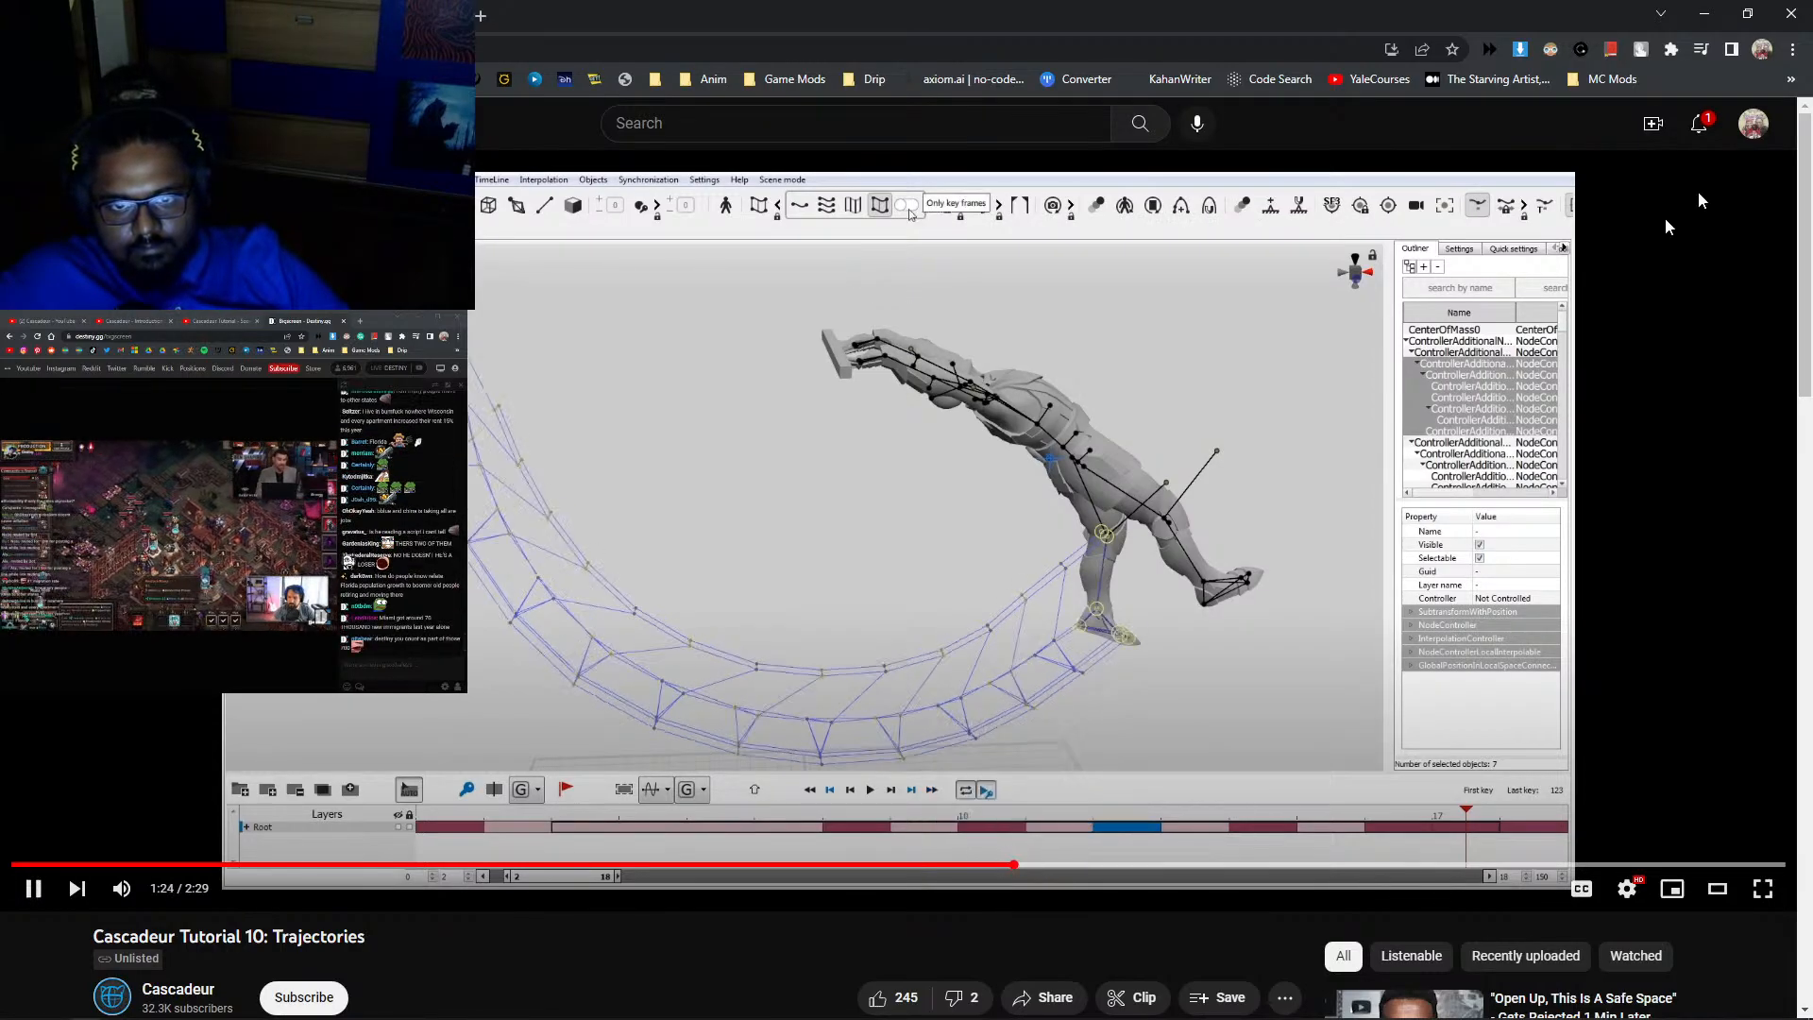
# - Return to Cascadeur, limit the displayed trajectories to key frames only, and clear the point selection
pyautogui.click(1703, 13)
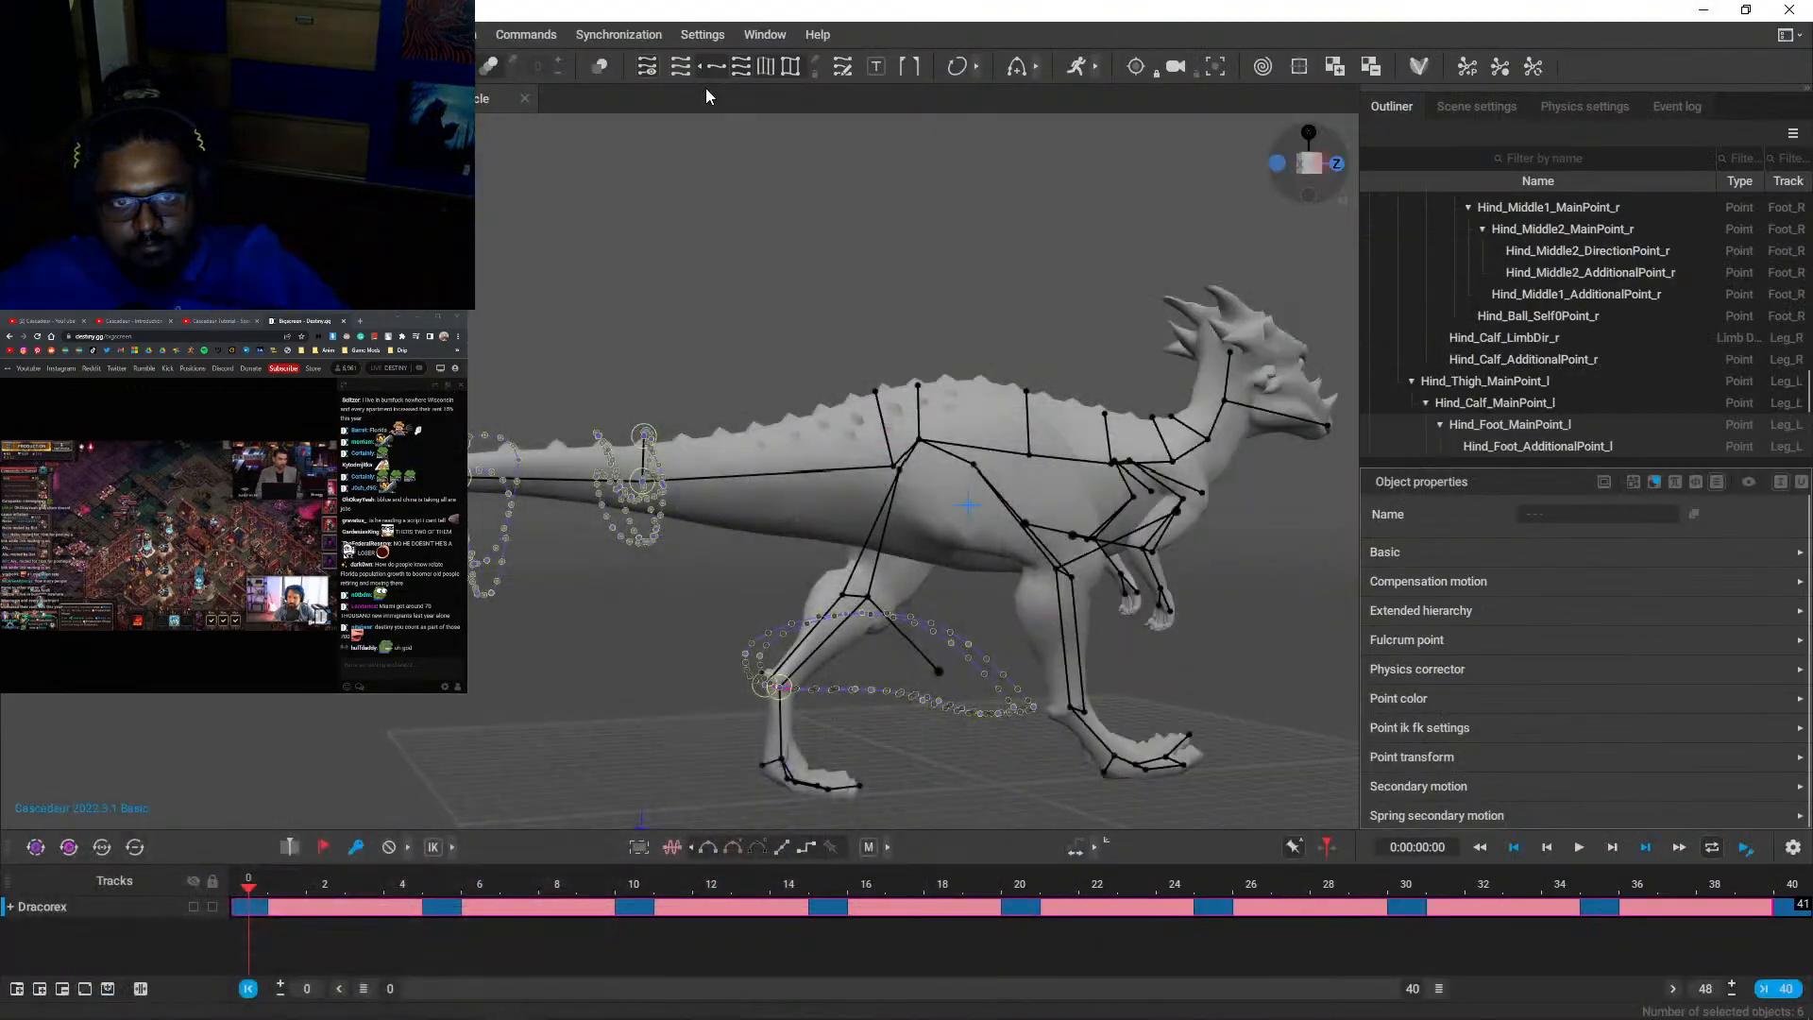
pyautogui.click(817, 62)
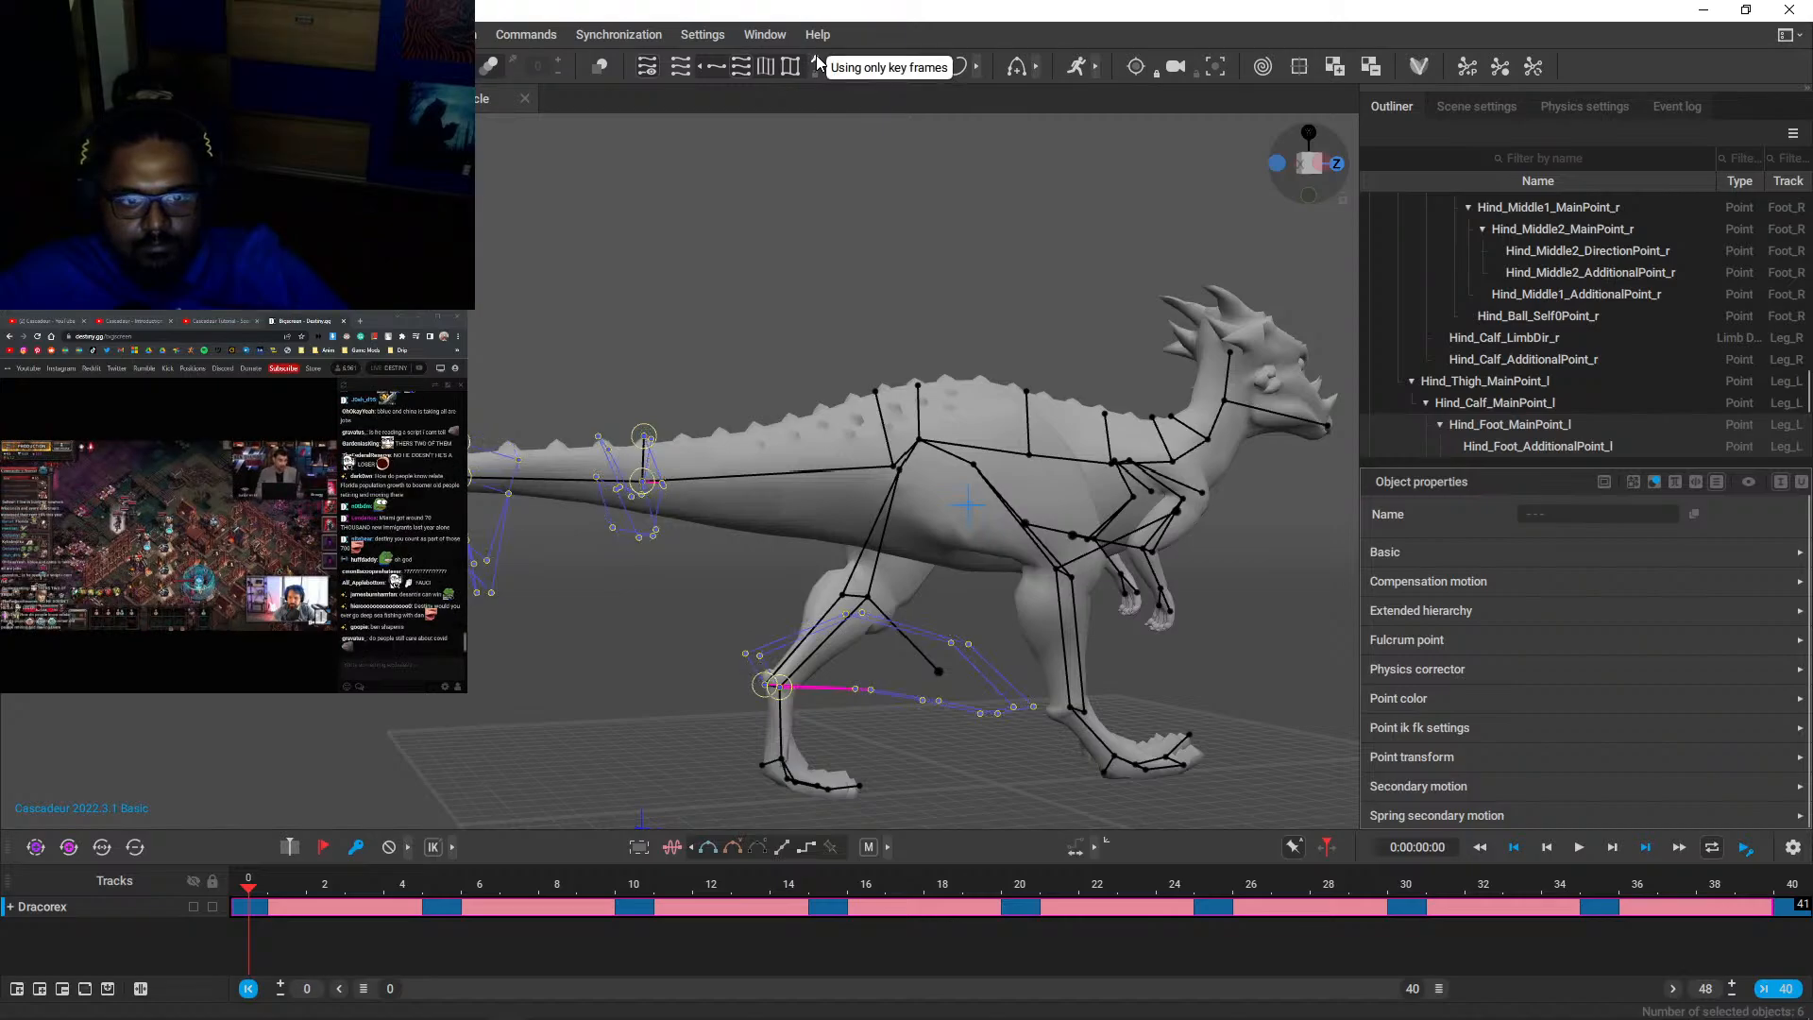
pyautogui.click(394, 768)
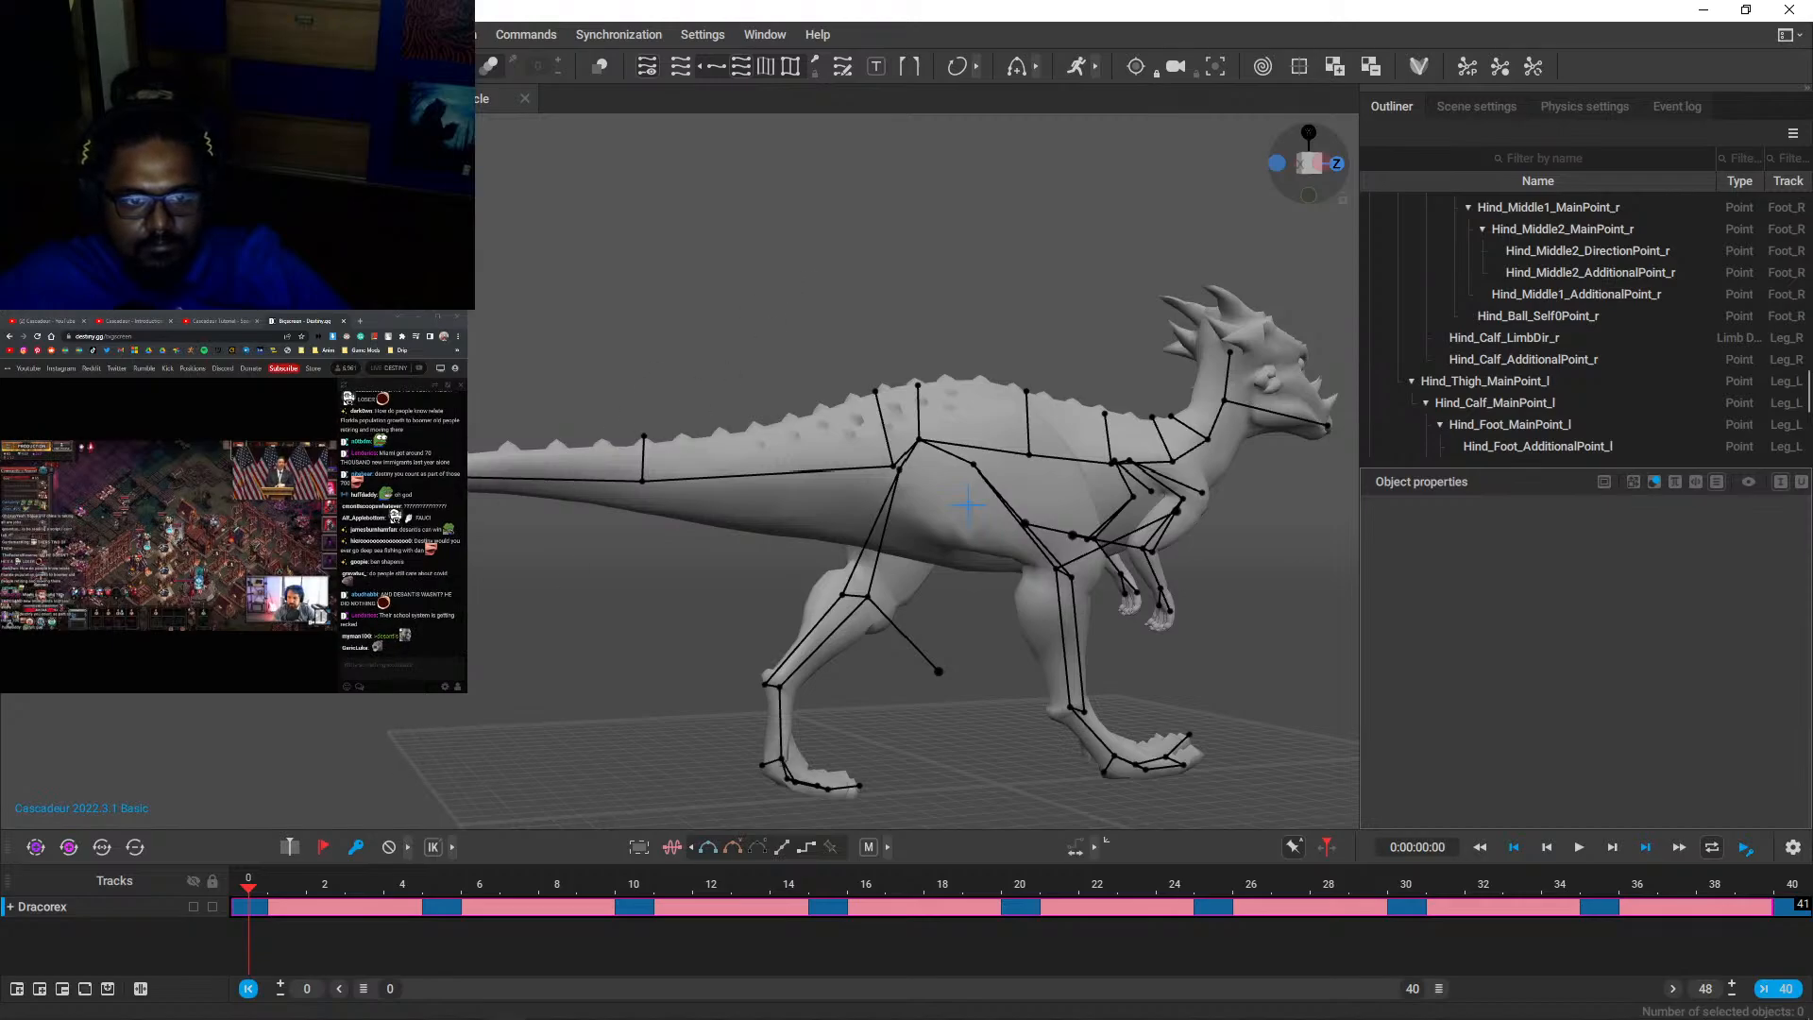
# - Try to select a tail point and its trajectory, and switch back to the tutorial video
pyautogui.click(400, 477)
pyautogui.click(494, 592)
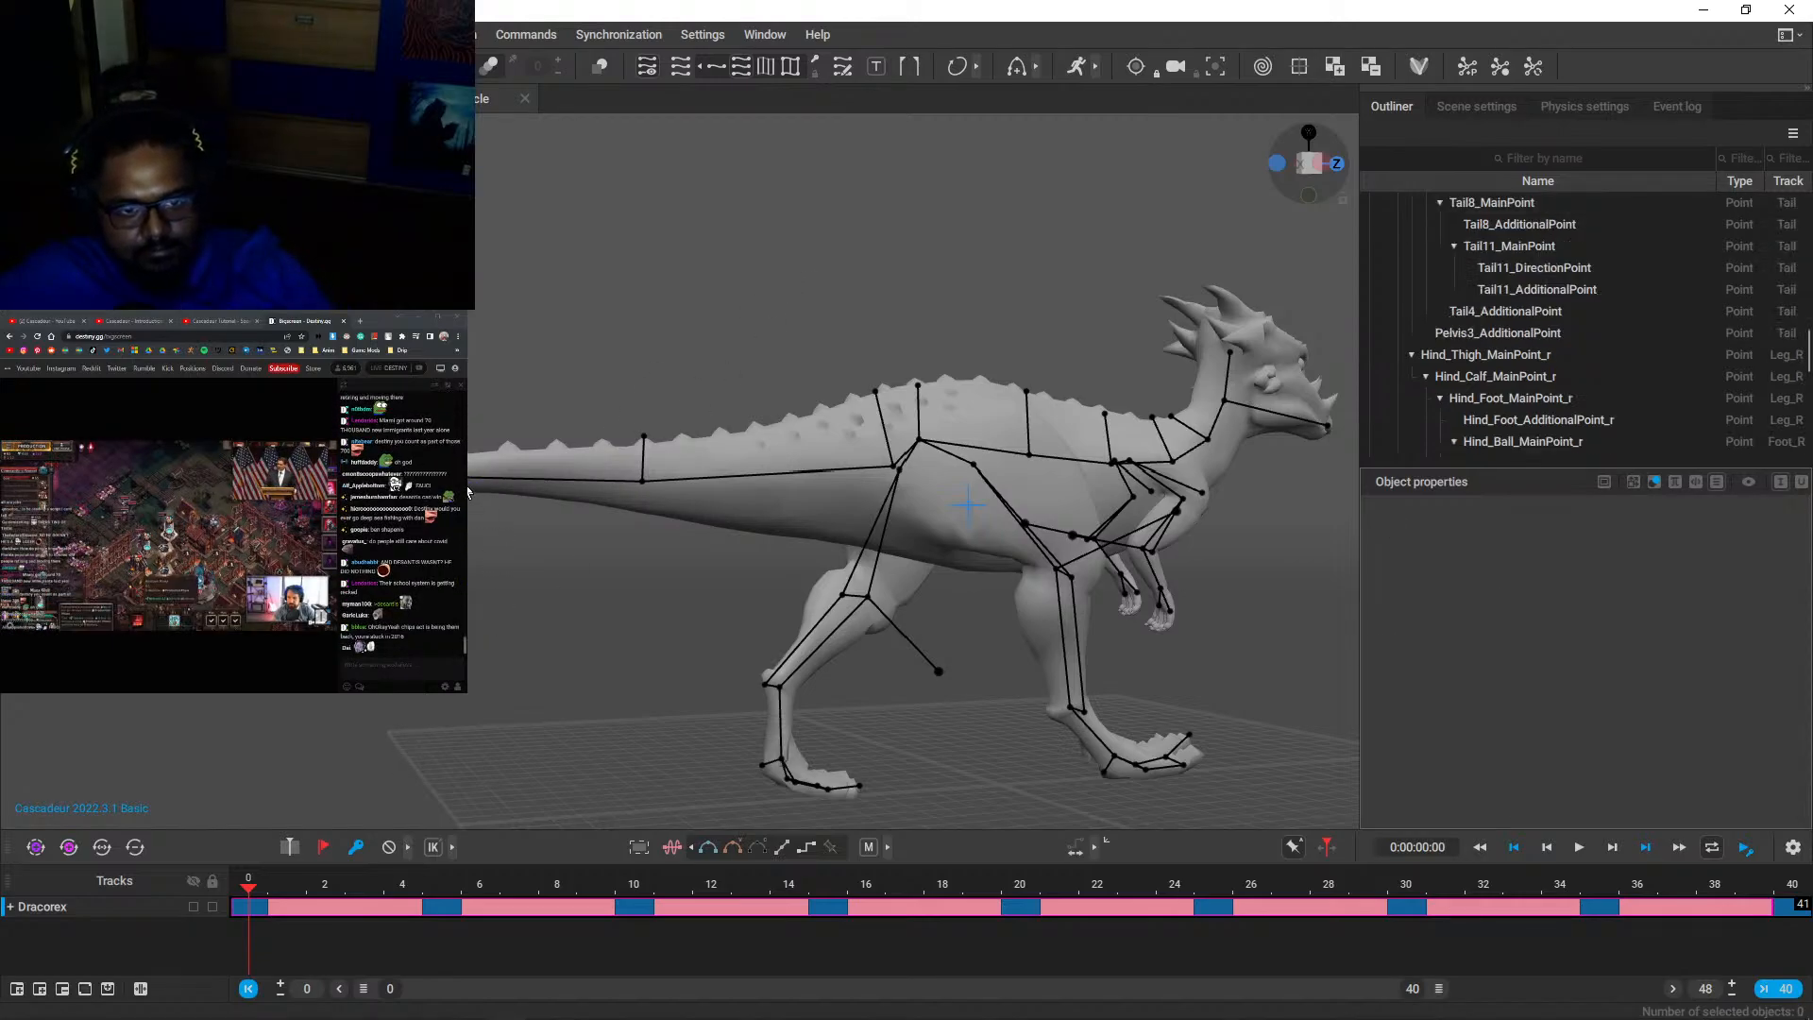
pyautogui.moveTo(374, 613); pyautogui.dragTo(491, 741, button='right')
pyautogui.hotkey('alt', 'Tab')
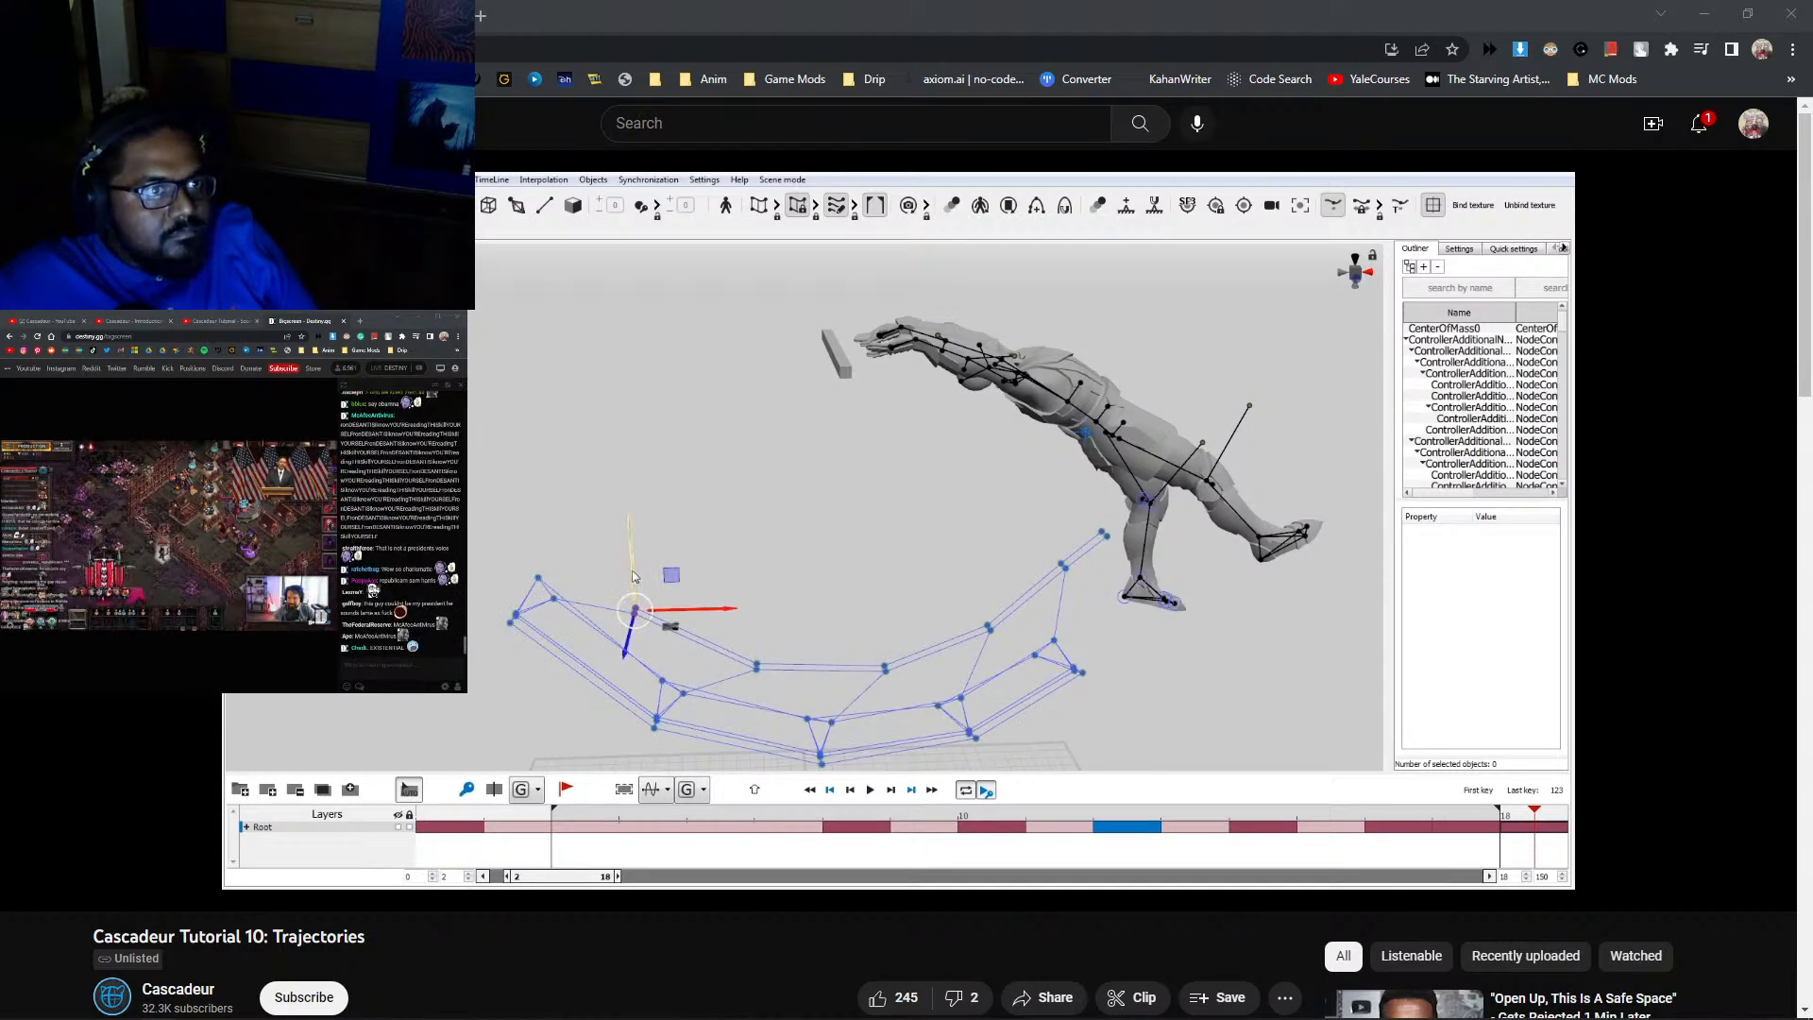
# - Rewatch the trajectory interval part of the tutorial video between about 1:42 and 2:09, and pause it
pyautogui.moveTo(1324, 864); pyautogui.dragTo(1502, 866)
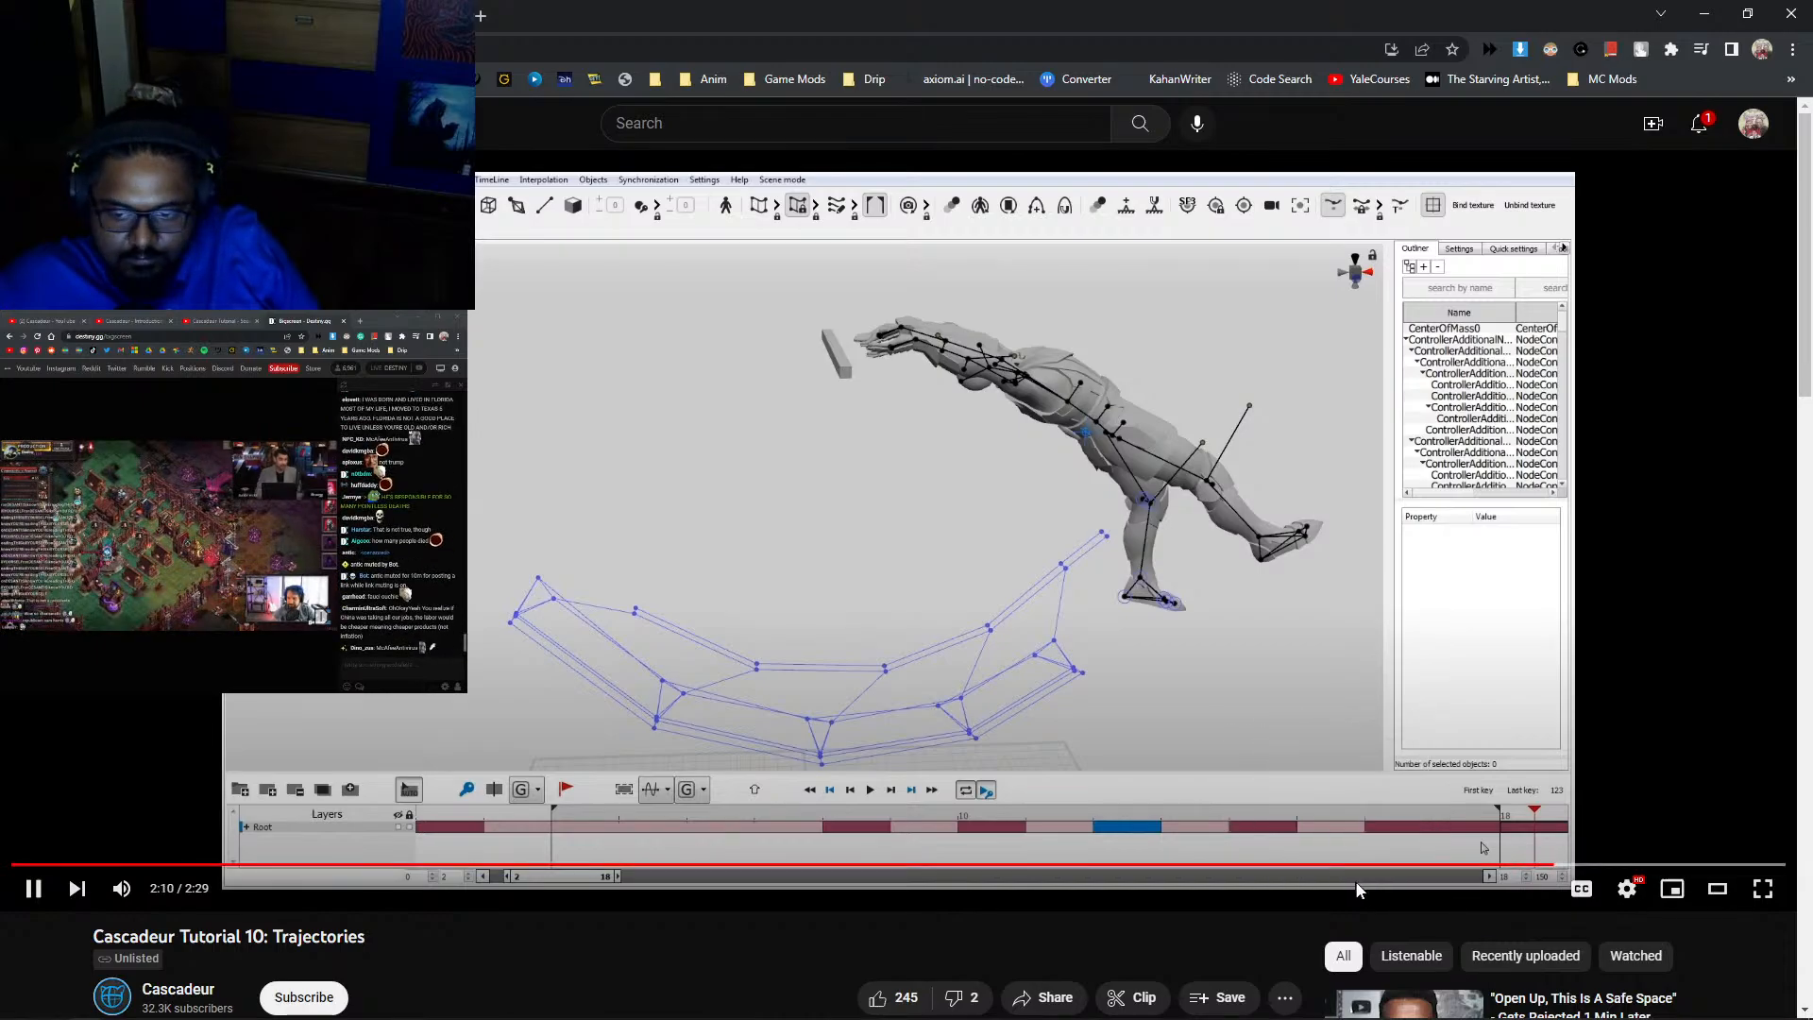
pyautogui.click(1382, 866)
pyautogui.moveTo(1384, 867); pyautogui.dragTo(1306, 874)
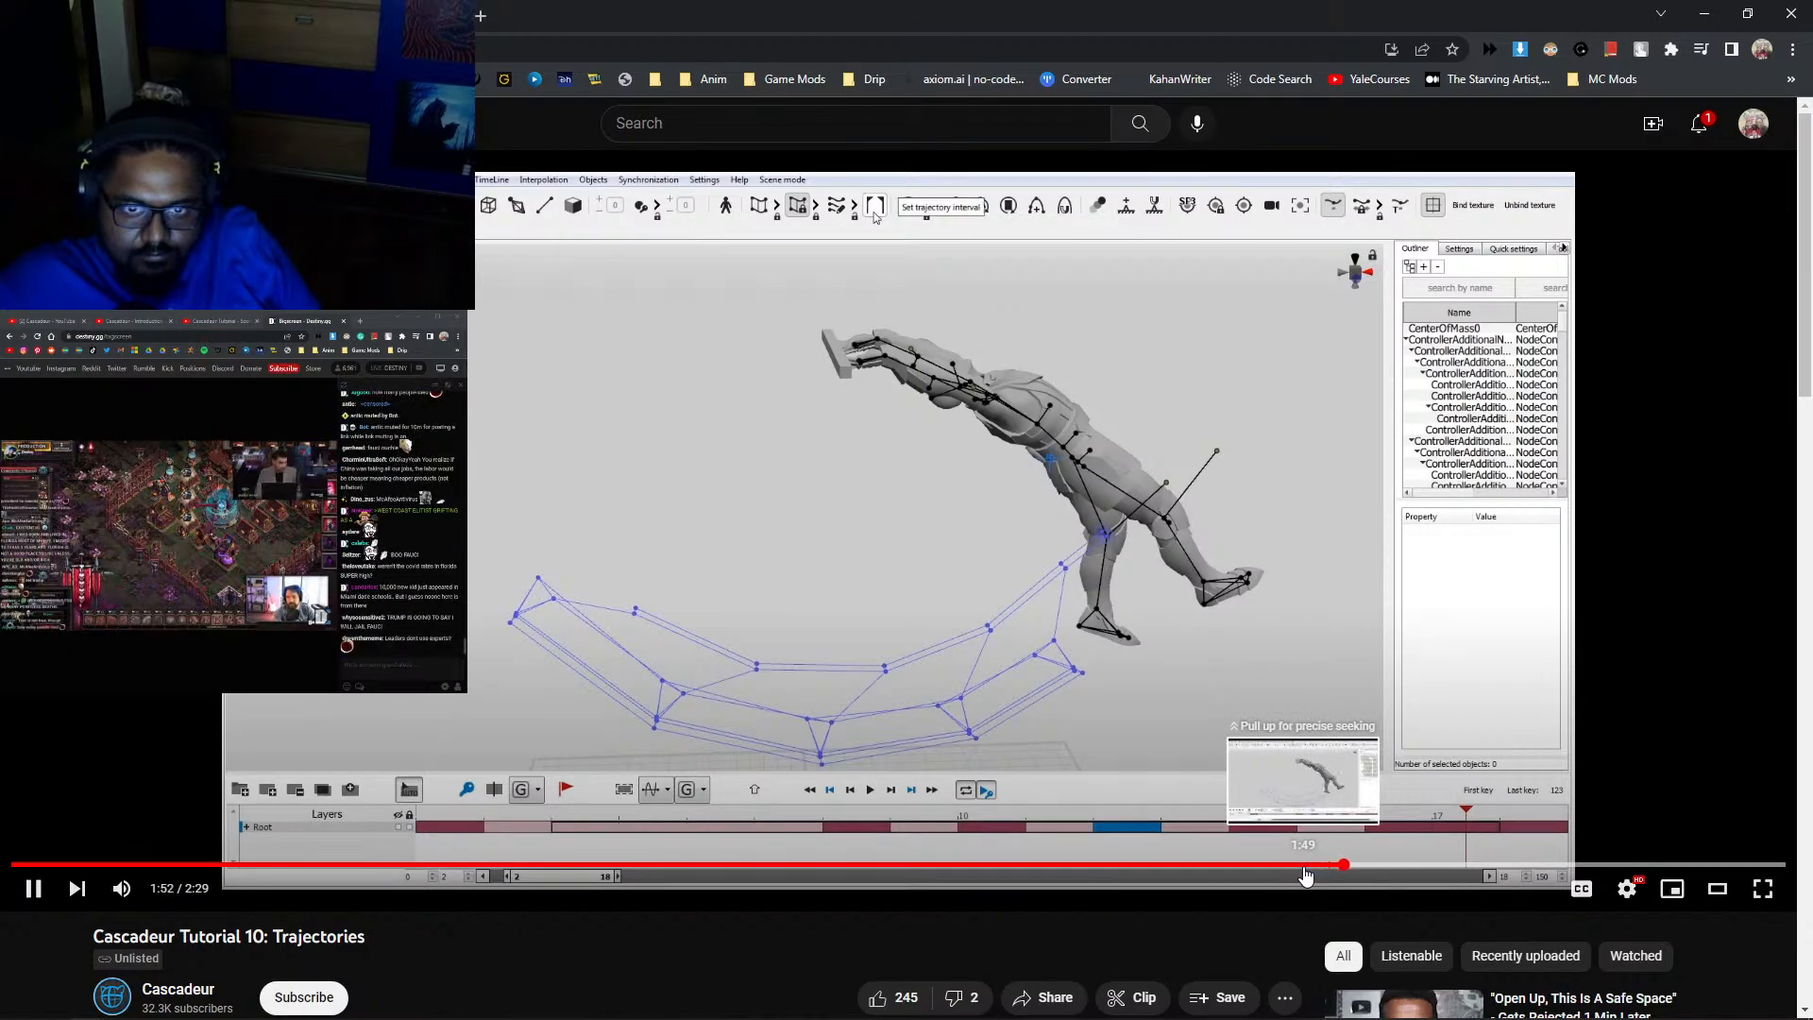
pyautogui.click(1216, 866)
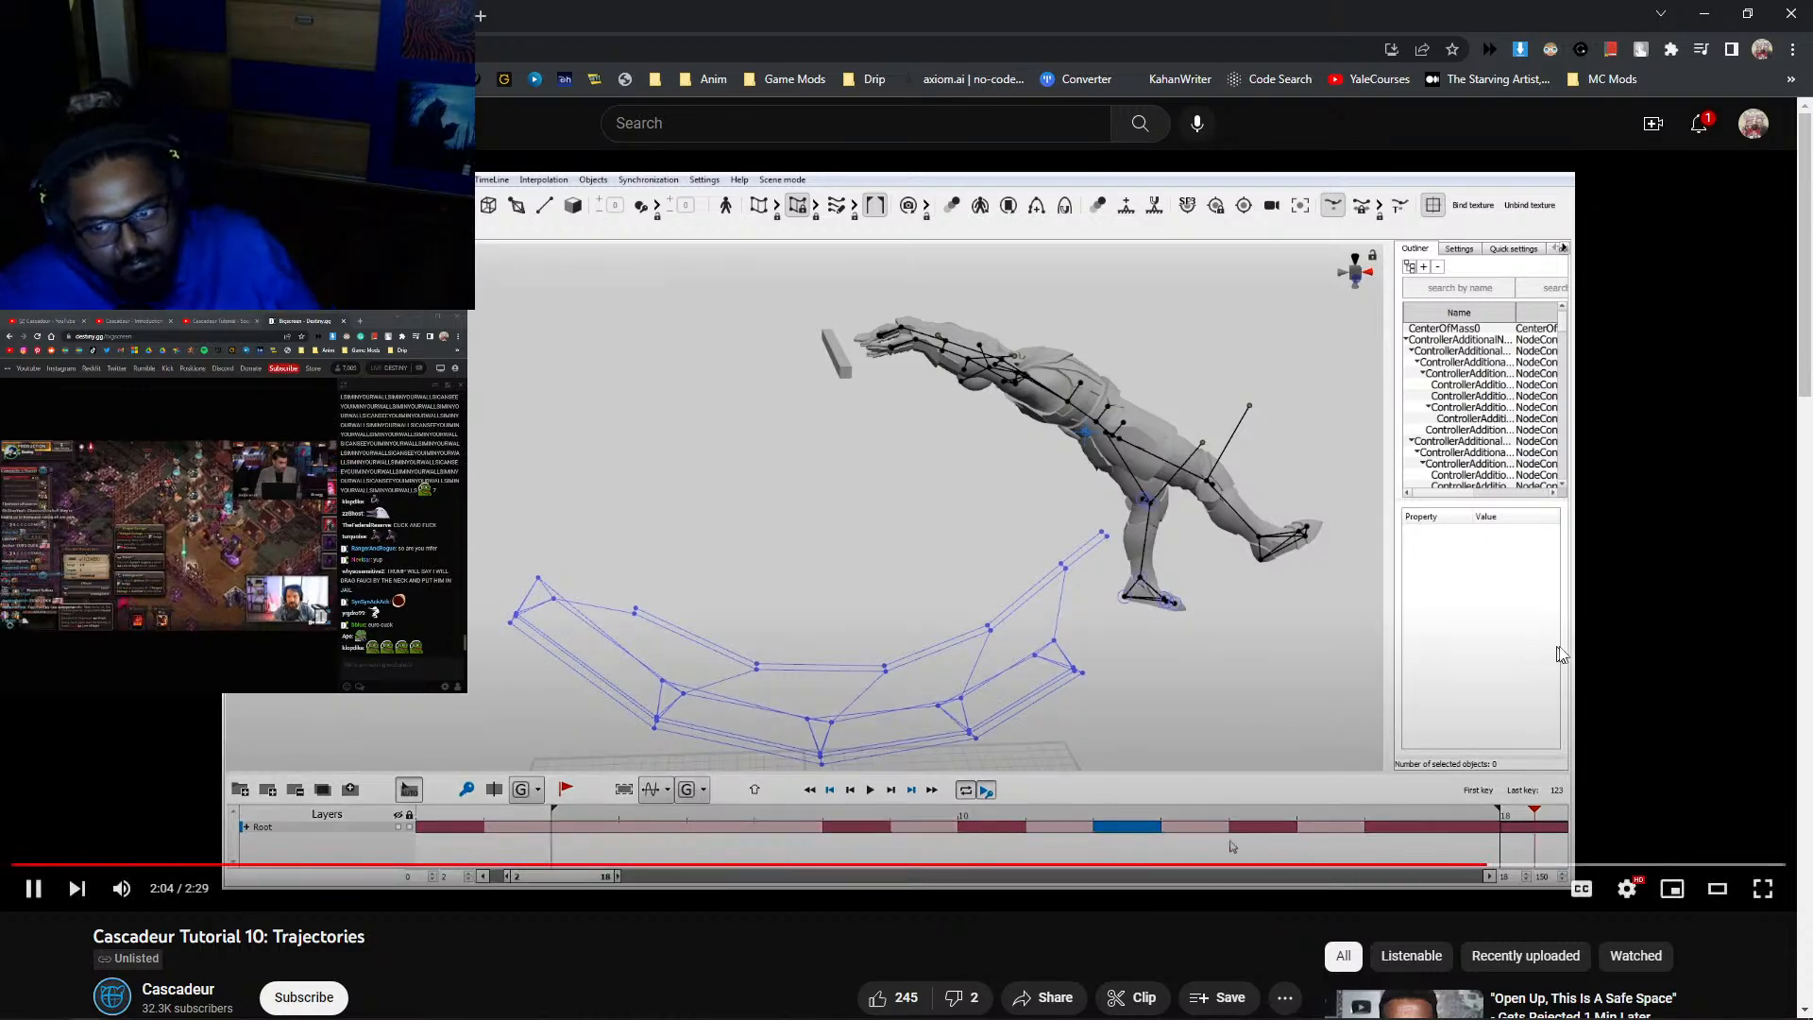
pyautogui.click(1455, 865)
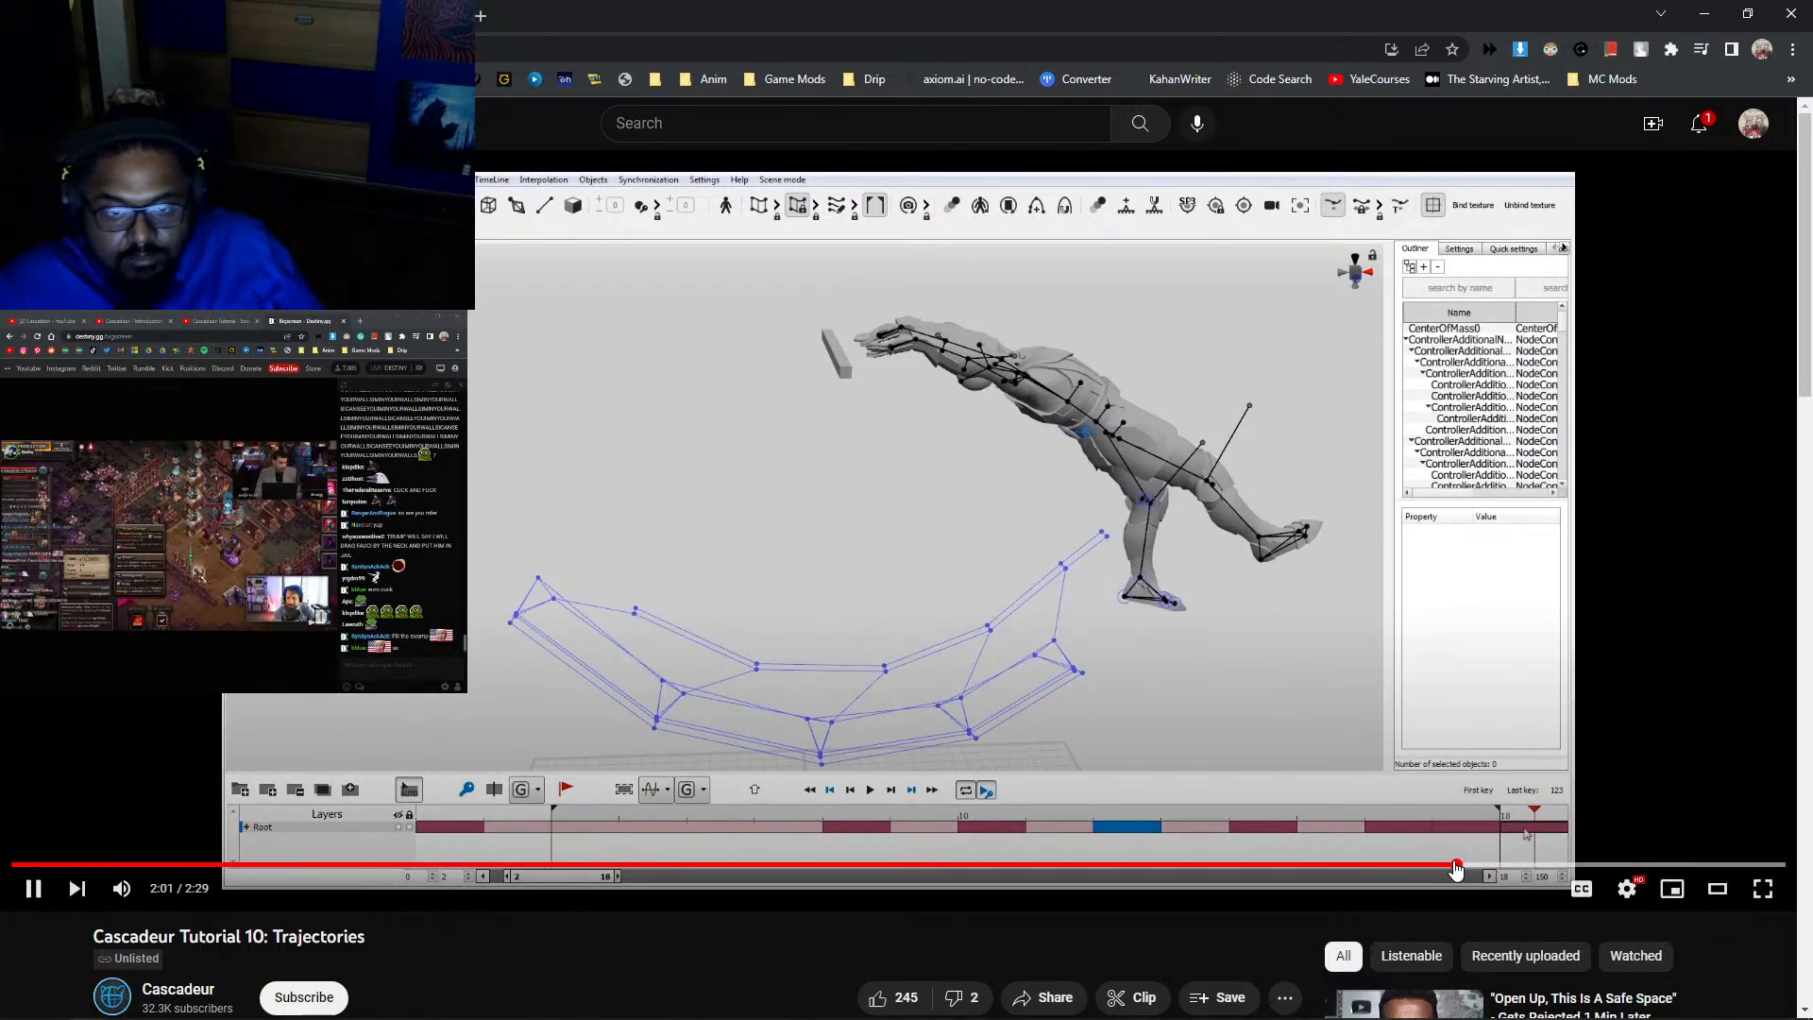
pyautogui.click(1414, 865)
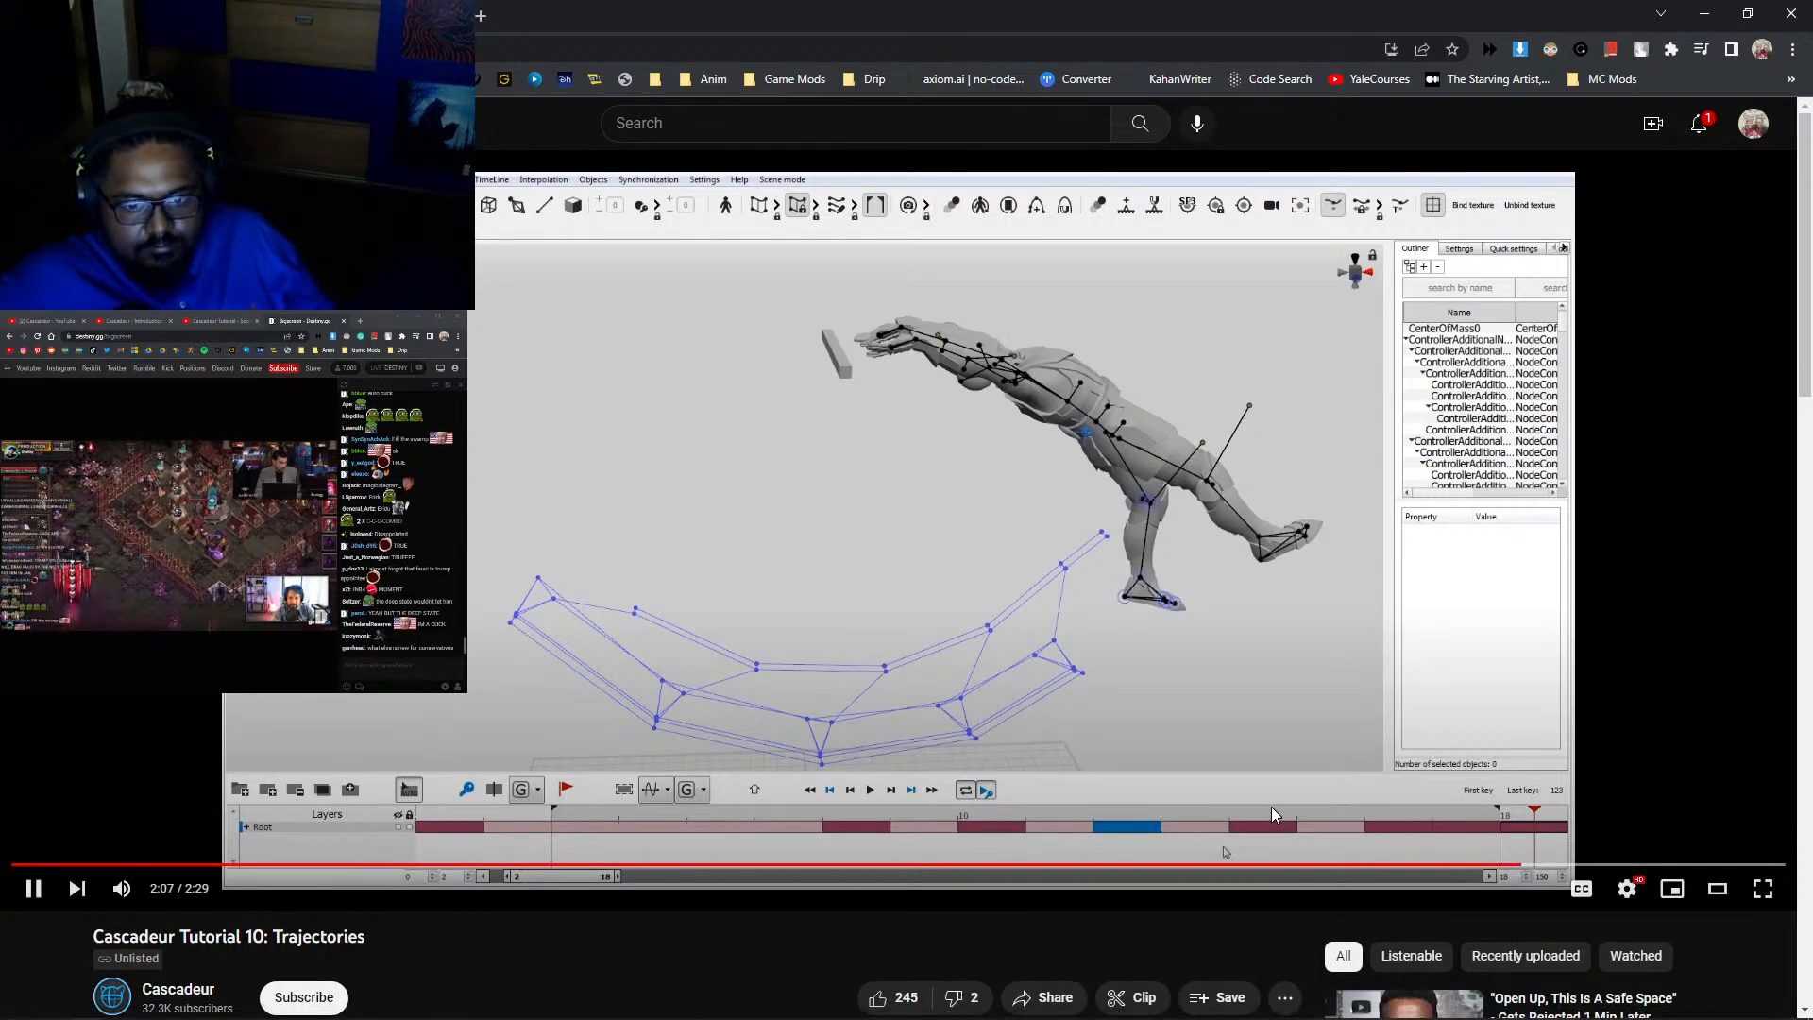
pyautogui.click(472, 602)
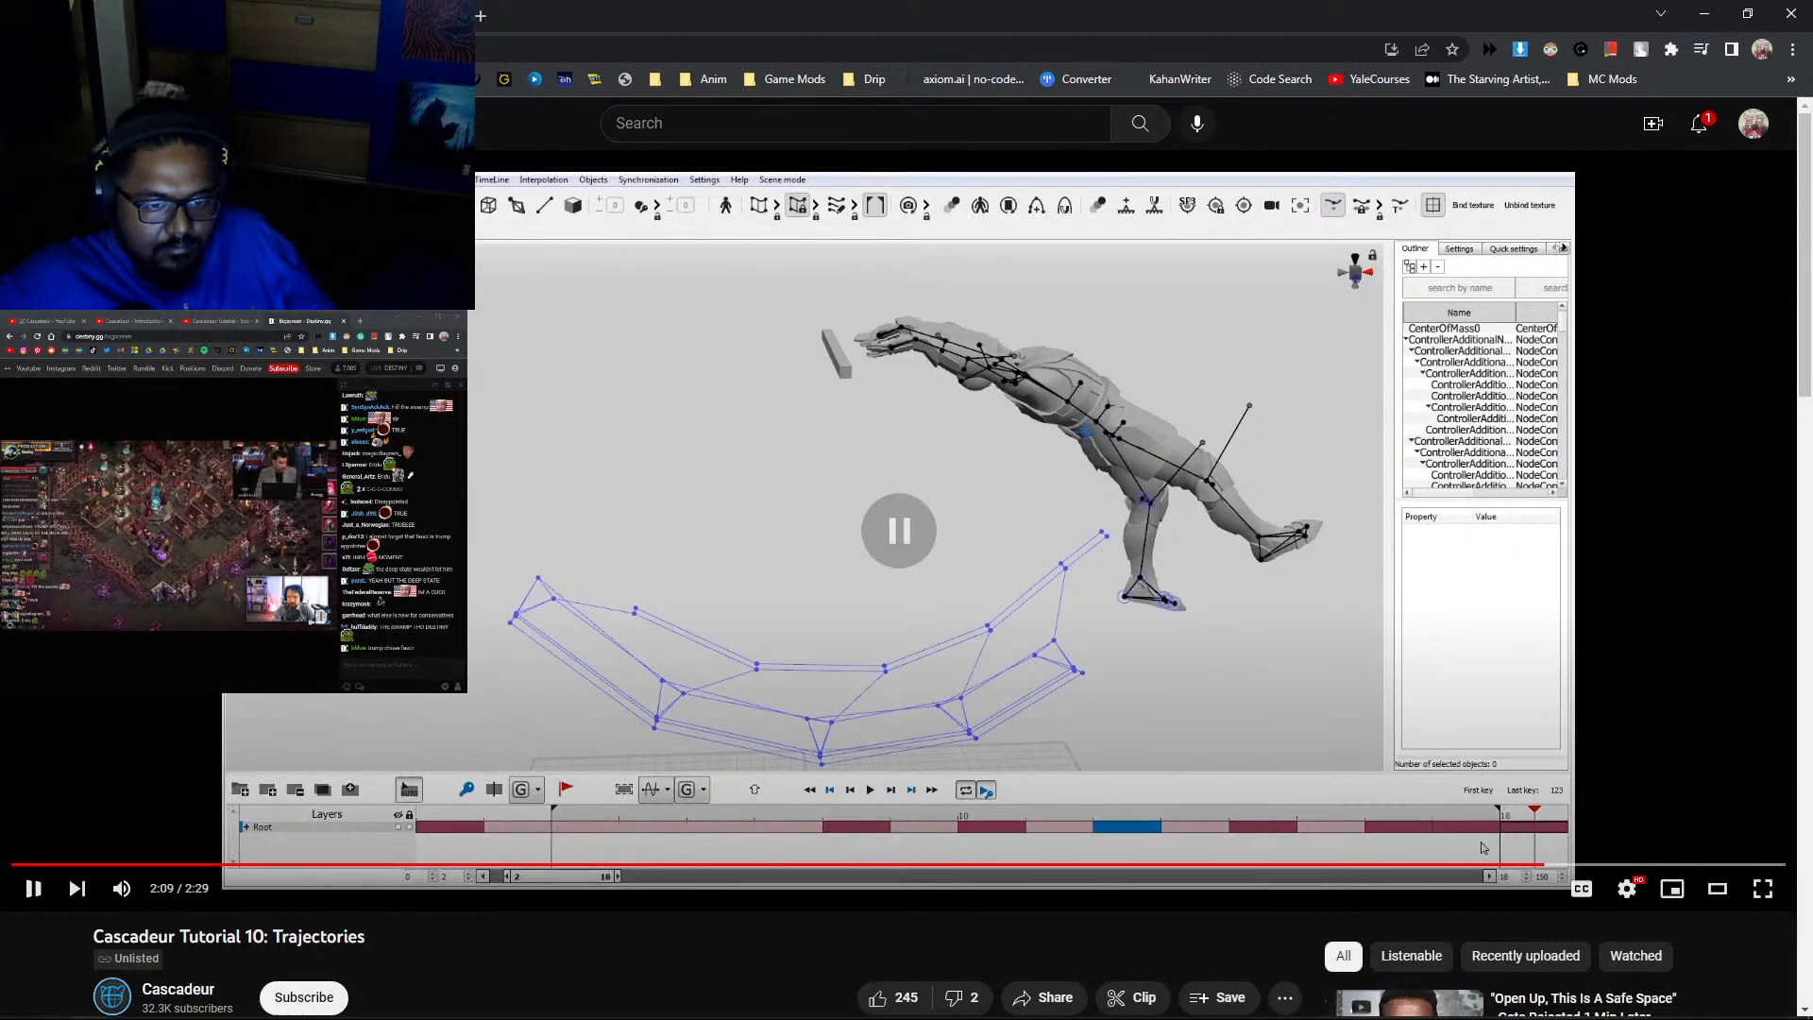
# - Switch to Cascadeur, set the trajectory interval to frames 0 to 40, scrub through the walk cycle, and return to frame 0
pyautogui.click(510, 1003)
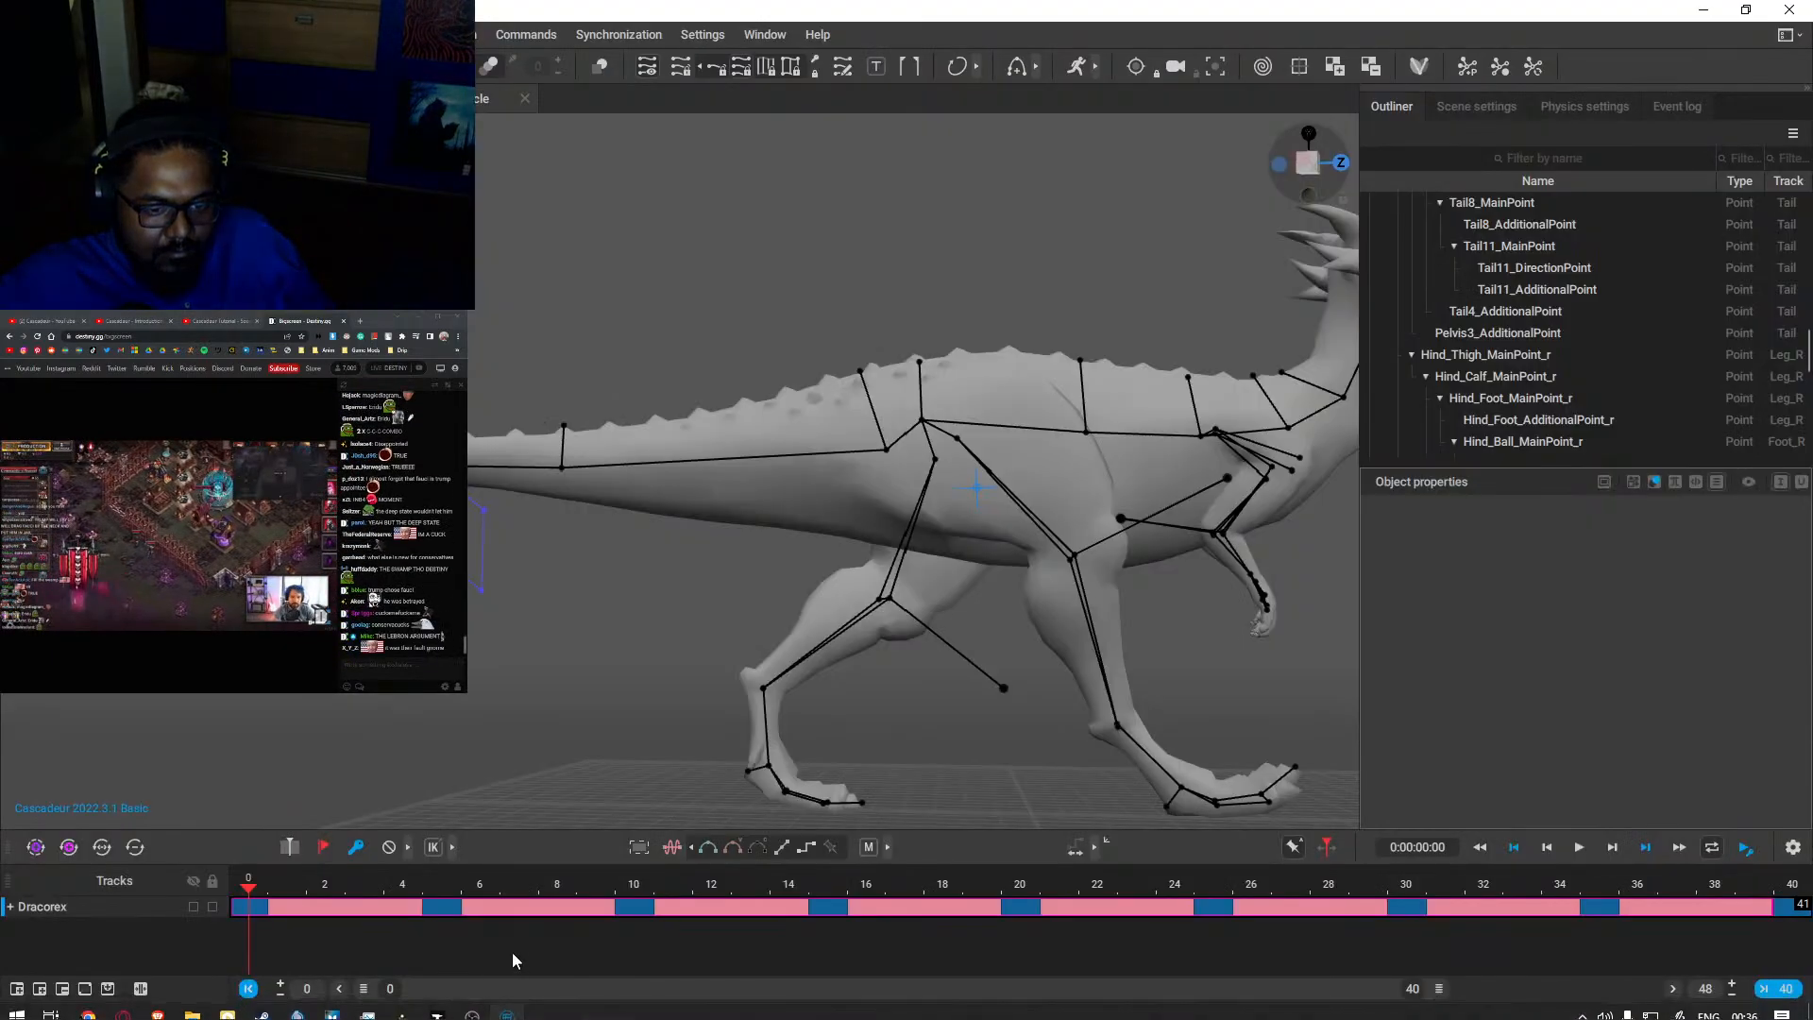
pyautogui.moveTo(247, 885)
pyautogui.mouseDown()
pyautogui.moveTo(720, 891)
pyautogui.moveTo(248, 891)
pyautogui.mouseUp()
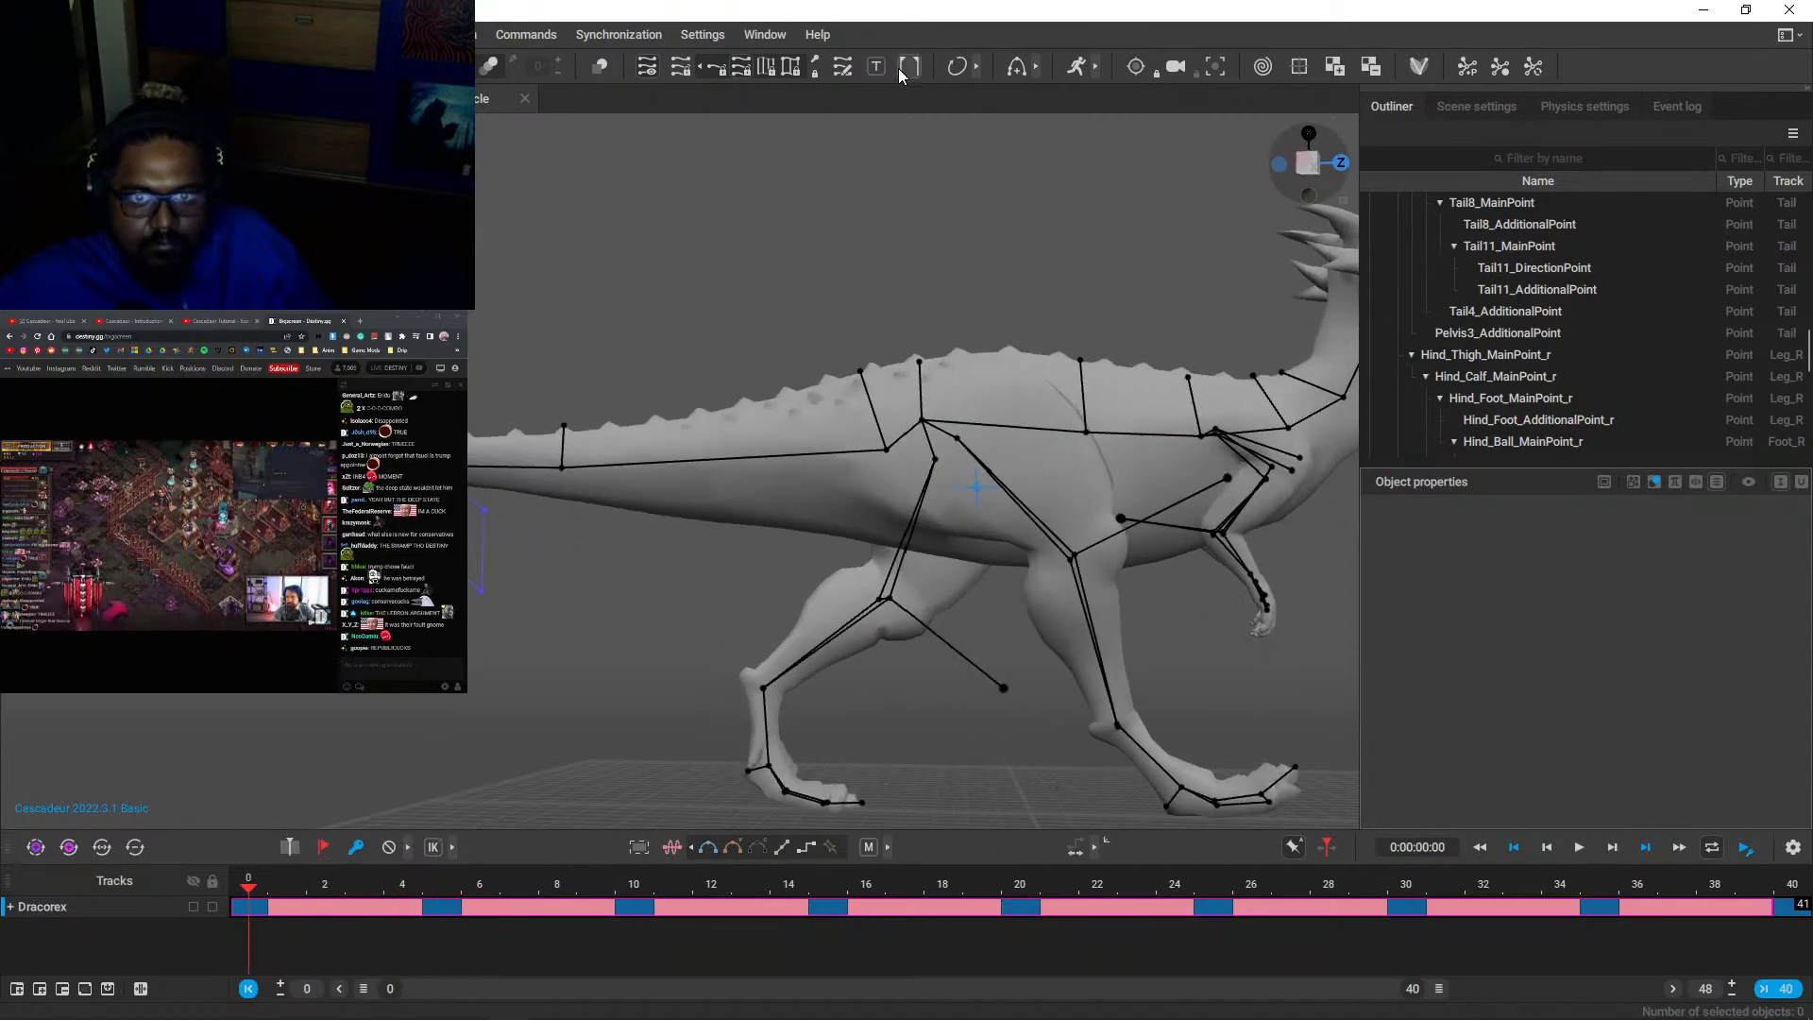
pyautogui.moveTo(247, 886); pyautogui.dragTo(1676, 891)
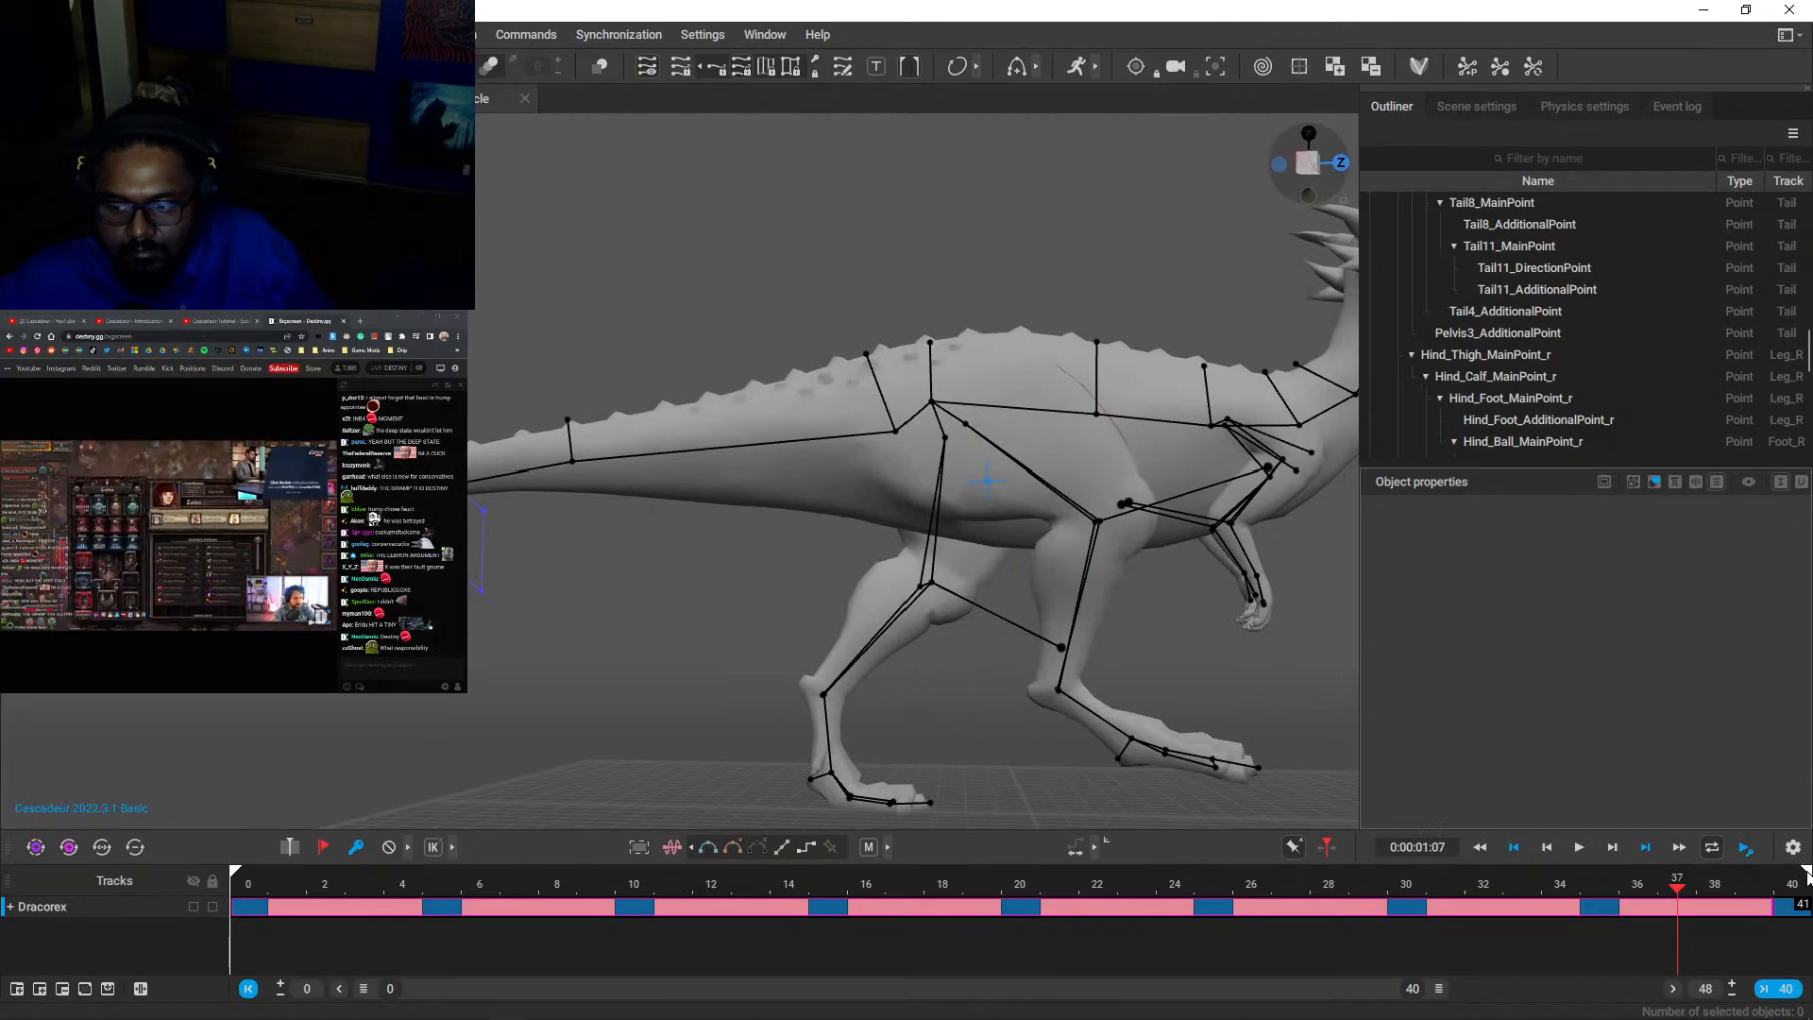
pyautogui.moveTo(1679, 890); pyautogui.dragTo(244, 882)
# - Return to the tutorial video and watch the trajectory editing part from 2:09 to about 2:26
pyautogui.hotkey('alt', 'Tab')
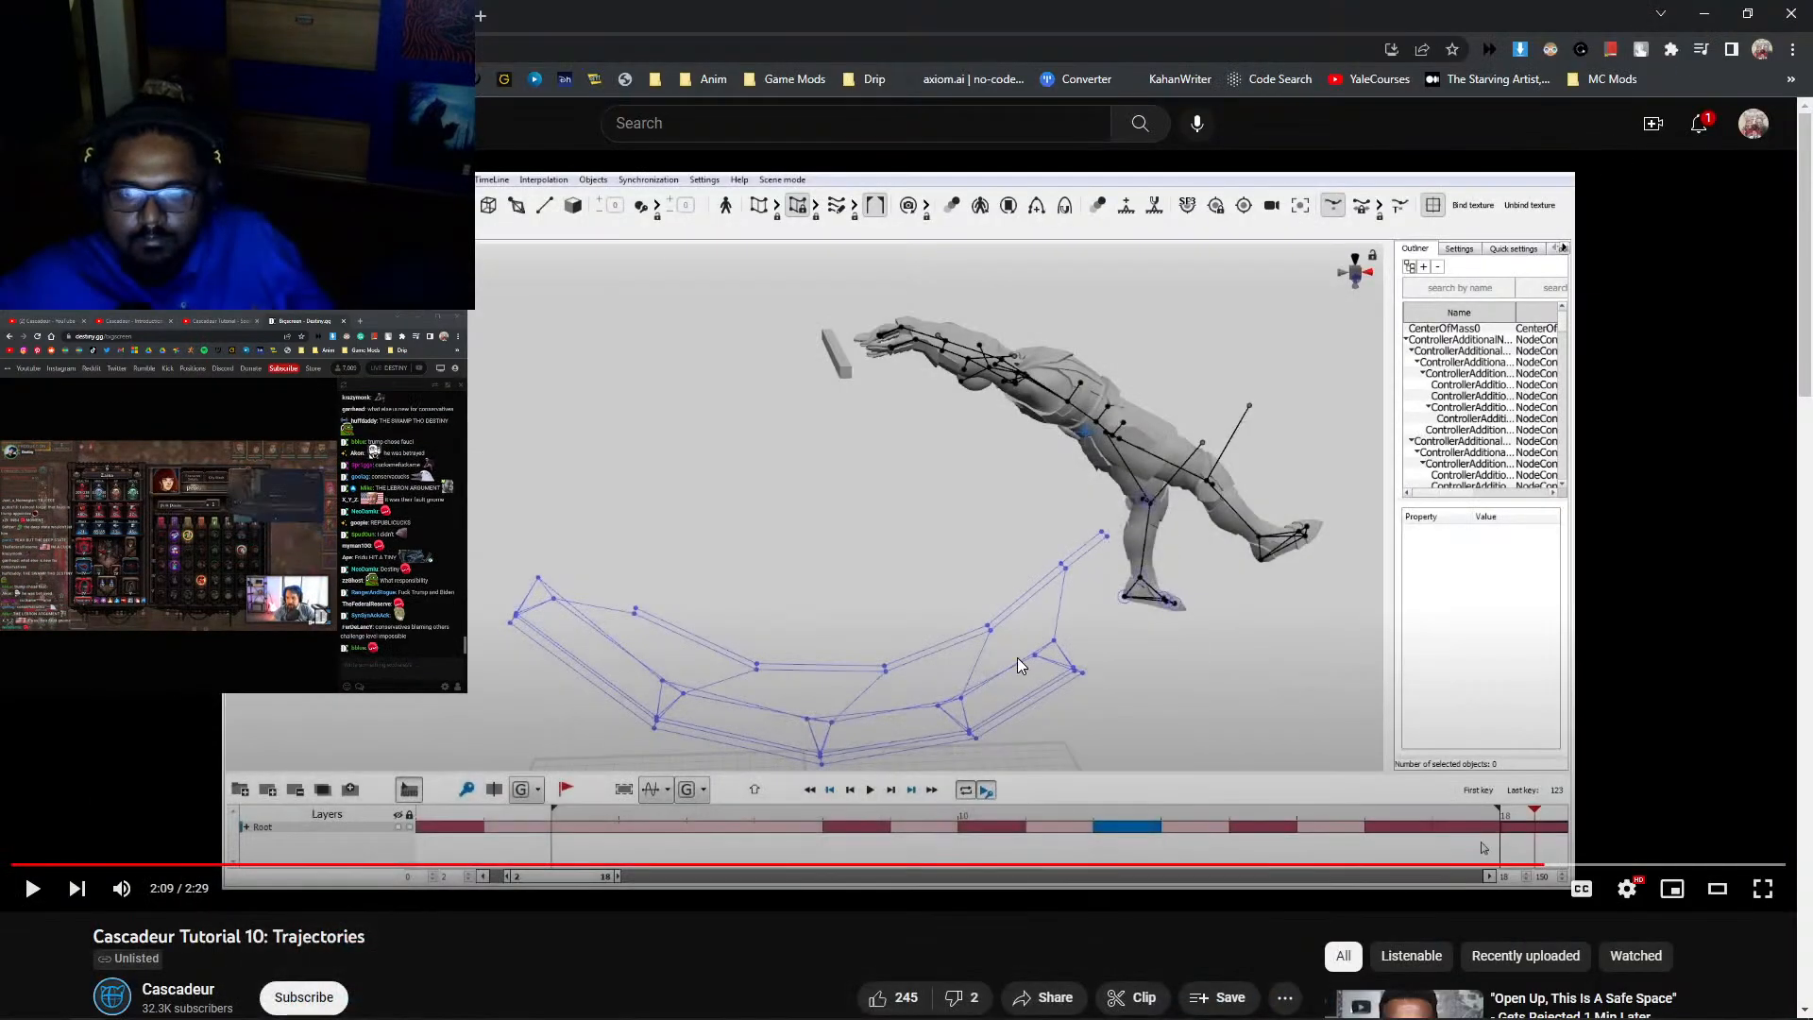
pyautogui.click(1016, 657)
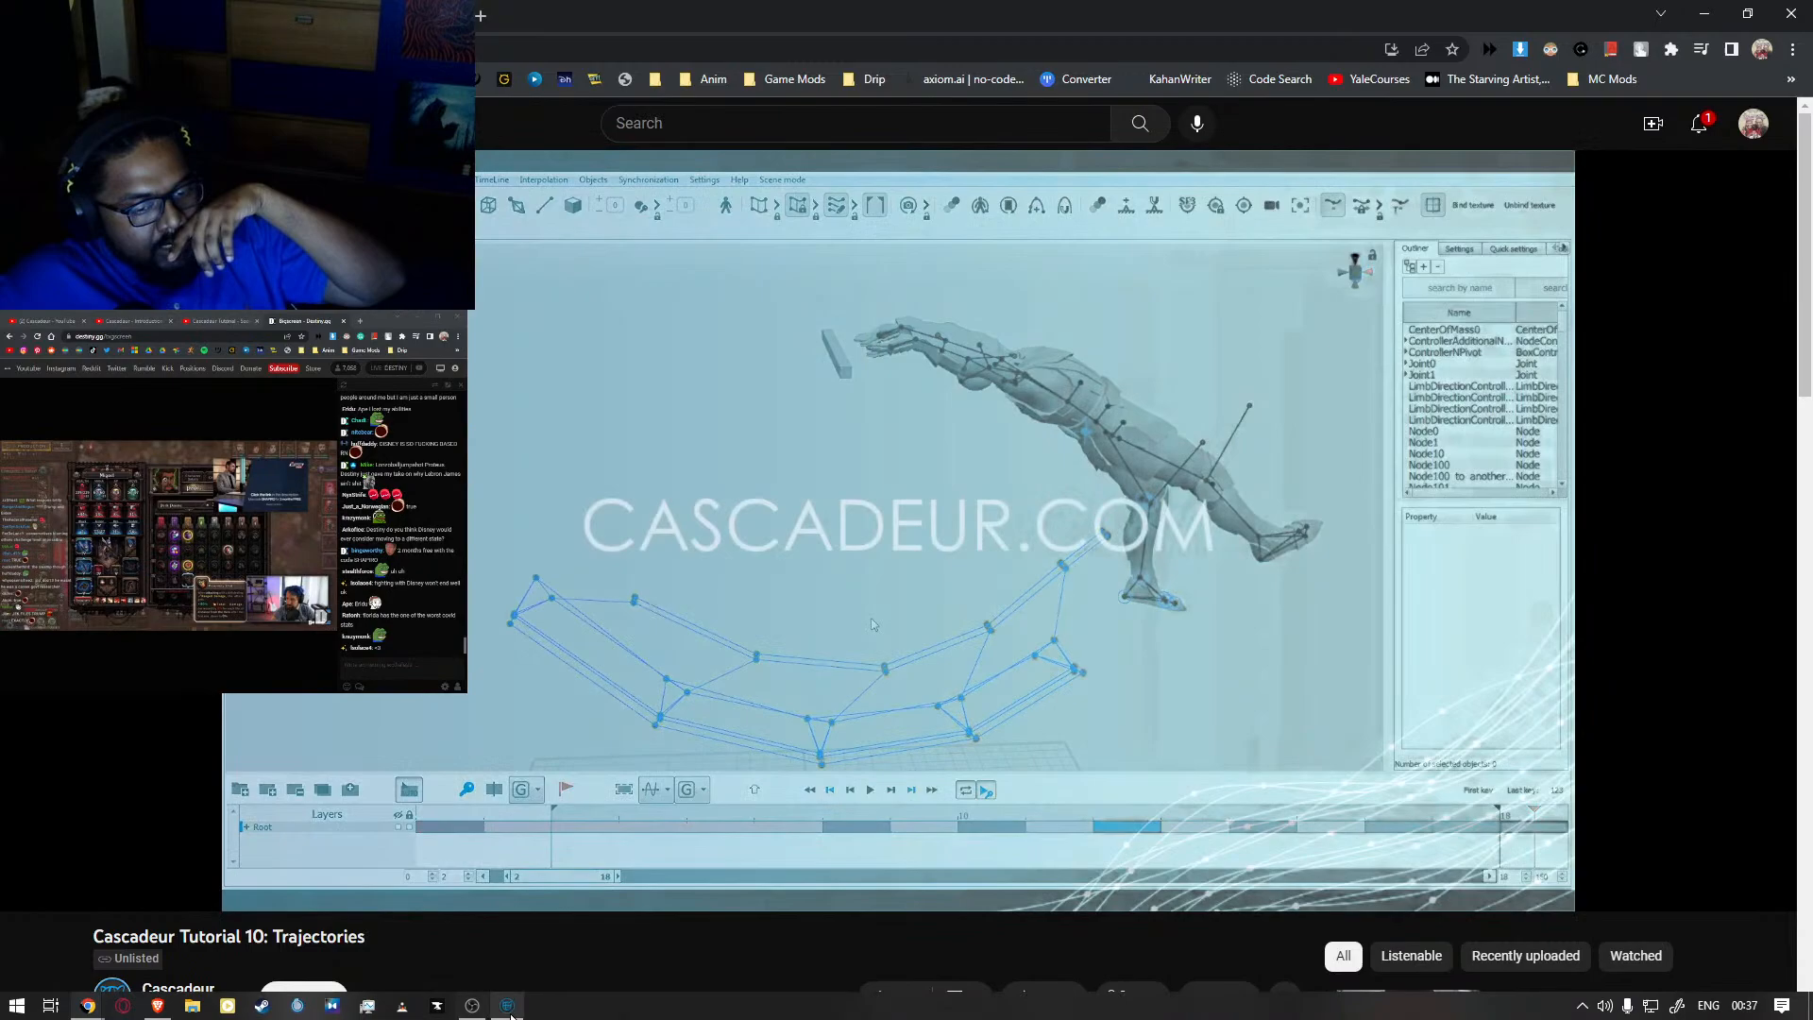
pyautogui.click(507, 1007)
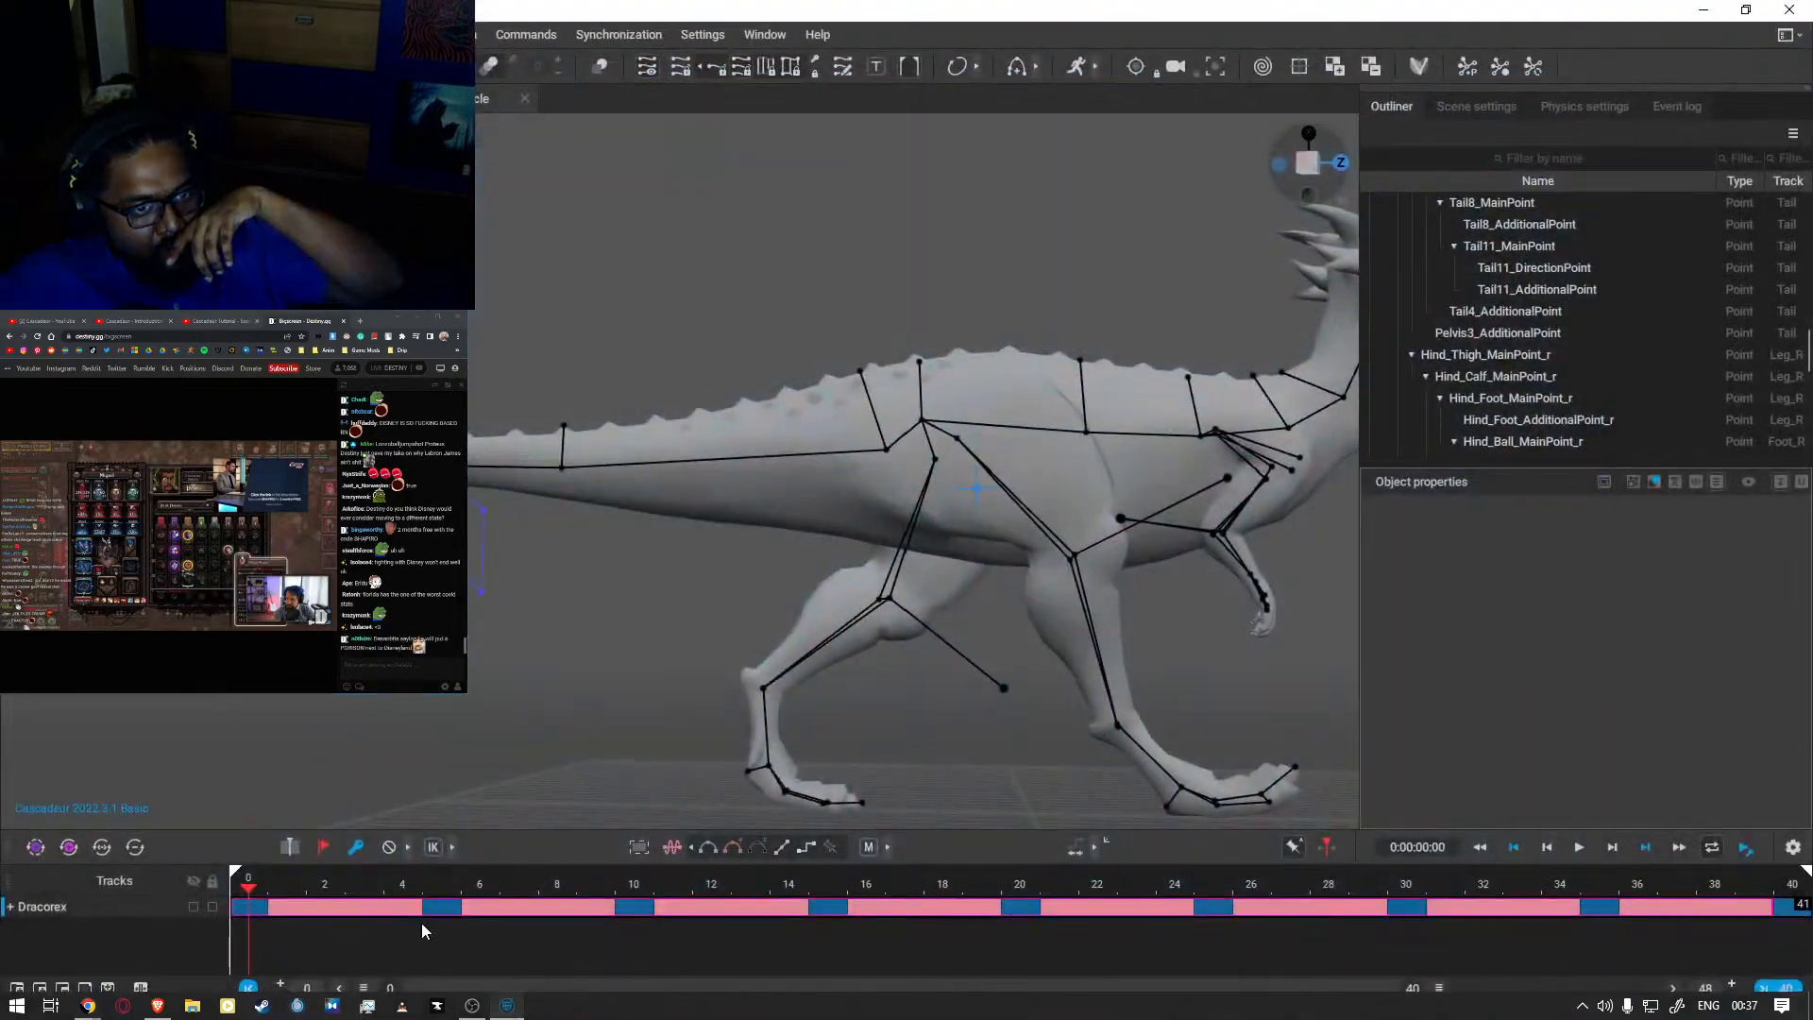
pyautogui.click(515, 1016)
pyautogui.click(629, 557)
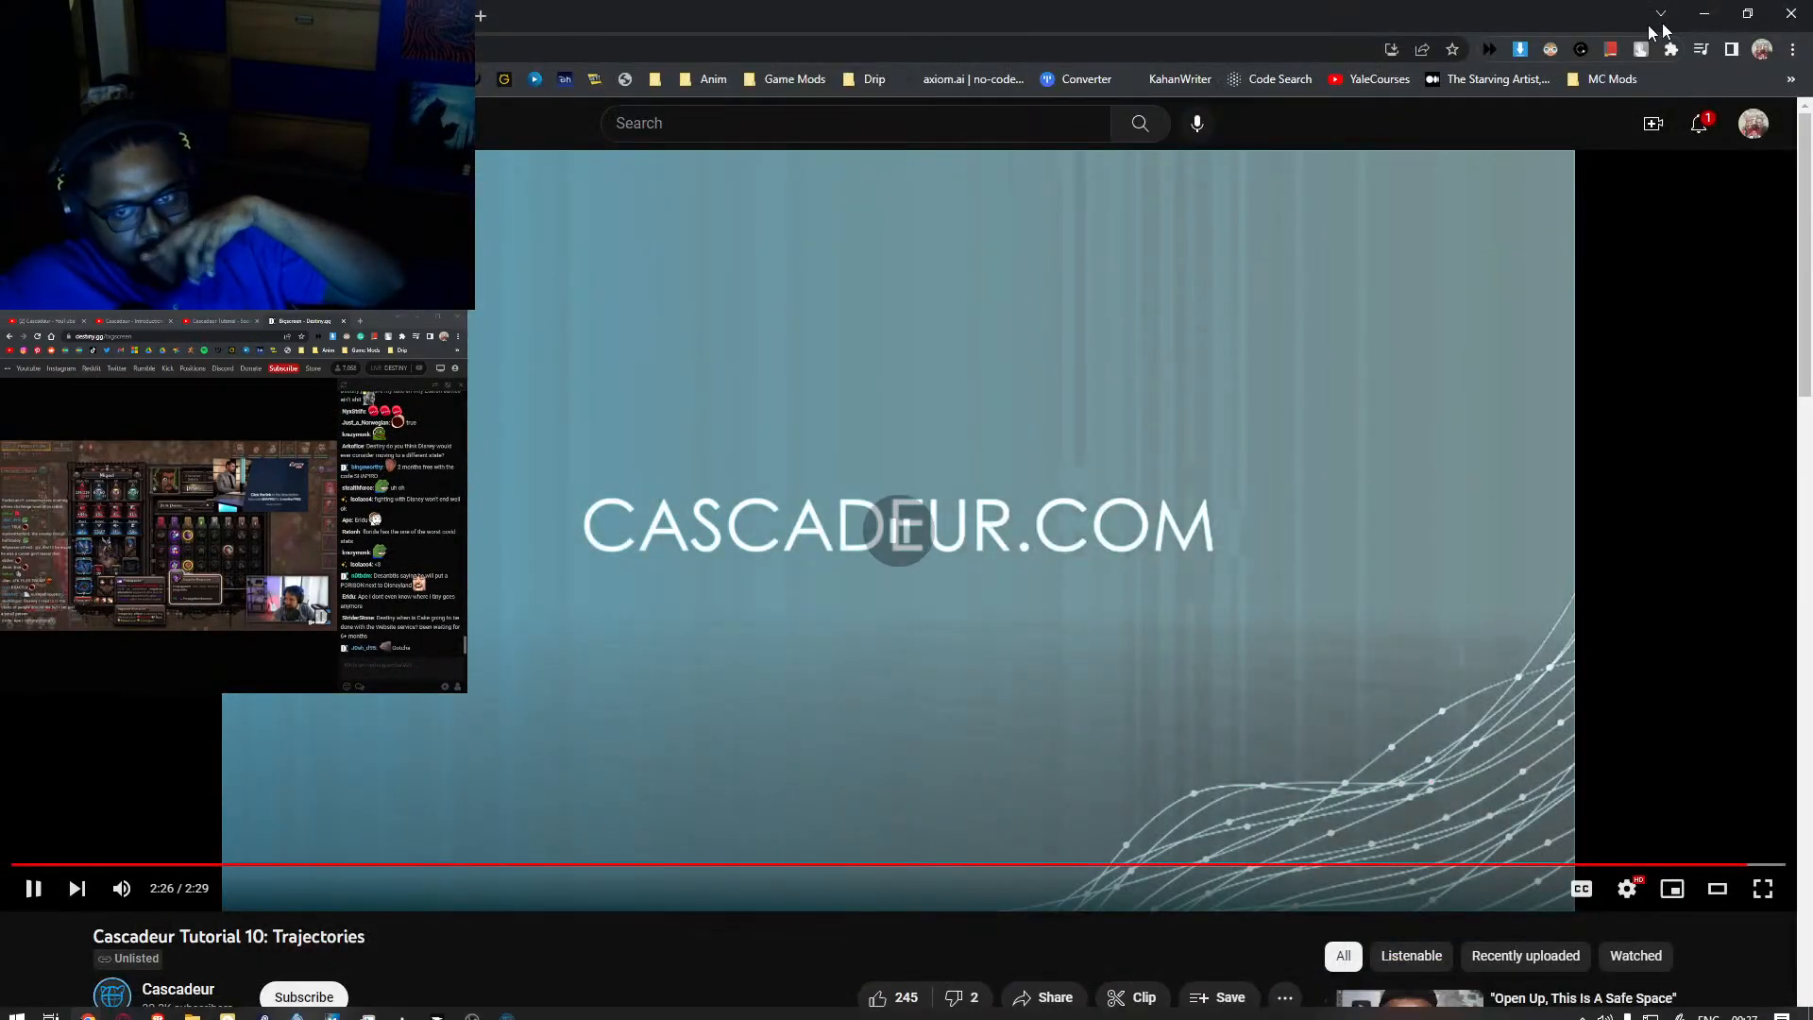
pyautogui.click(1715, 13)
# - Return to Cascadeur and examine the tail trajectory from the front, rear and side of the Dracorex
pyautogui.click(507, 1006)
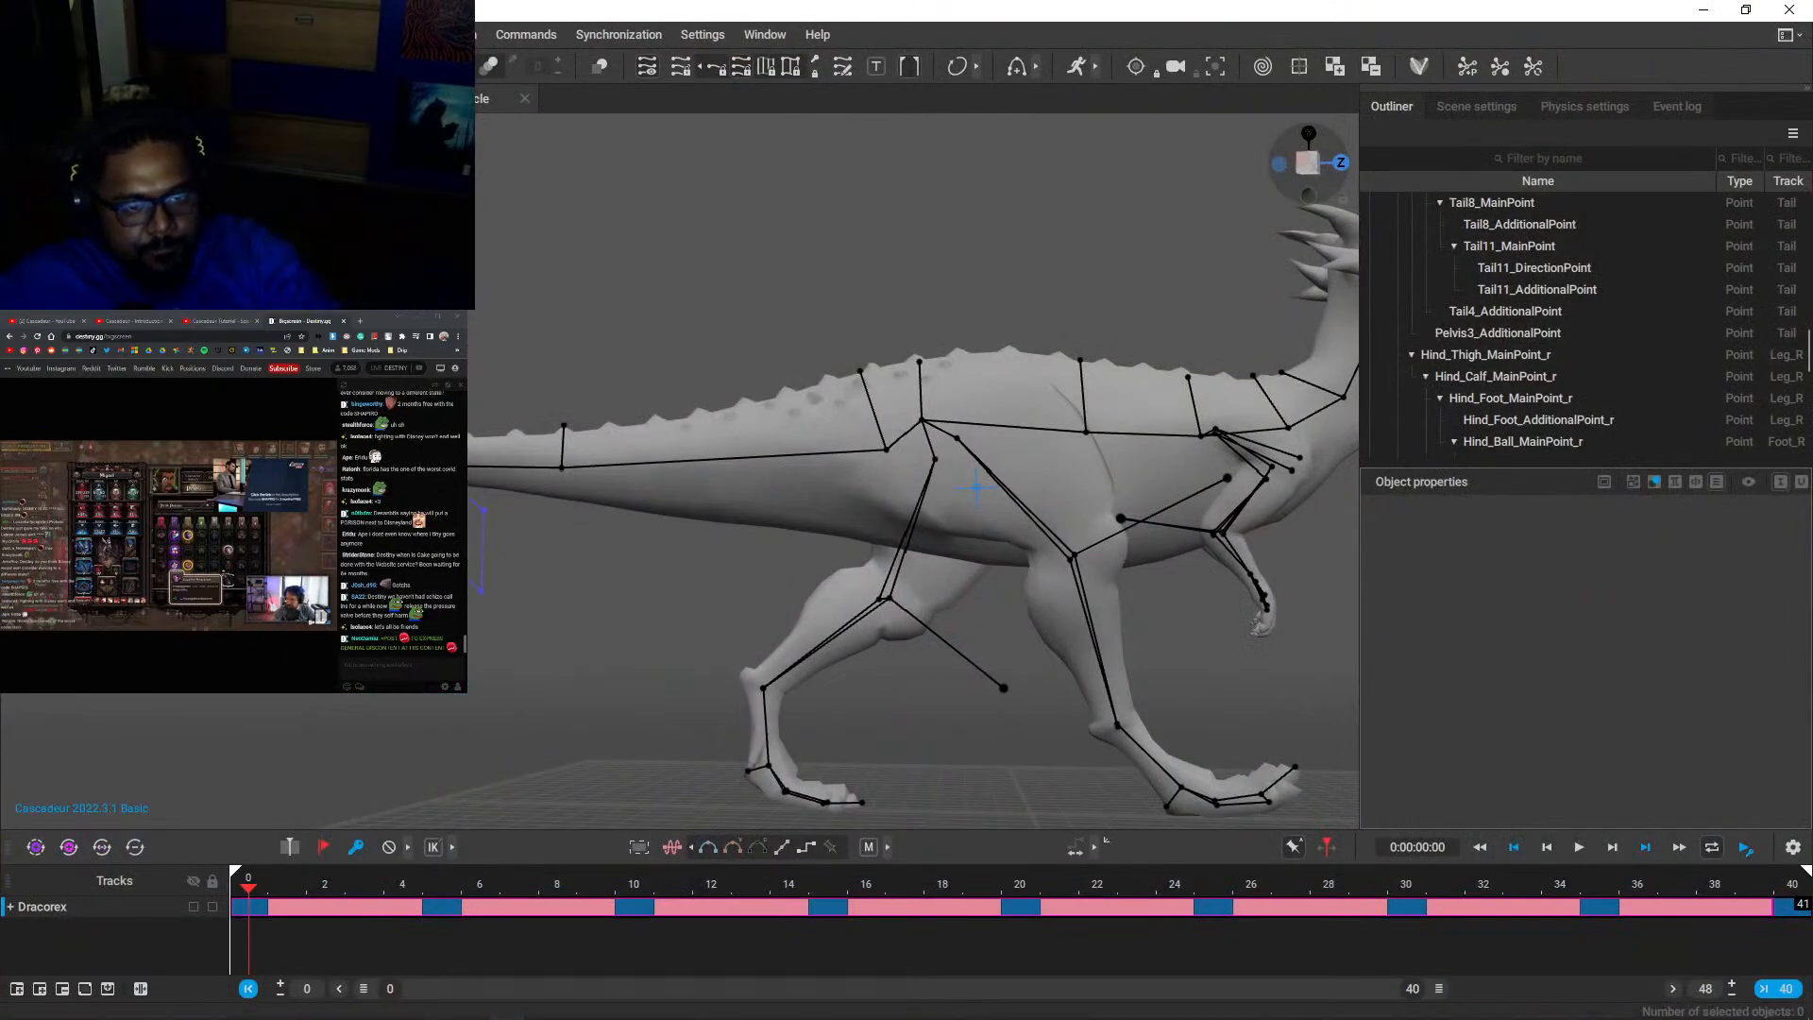
pyautogui.moveTo(529, 676); pyautogui.dragTo(661, 621, button='right')
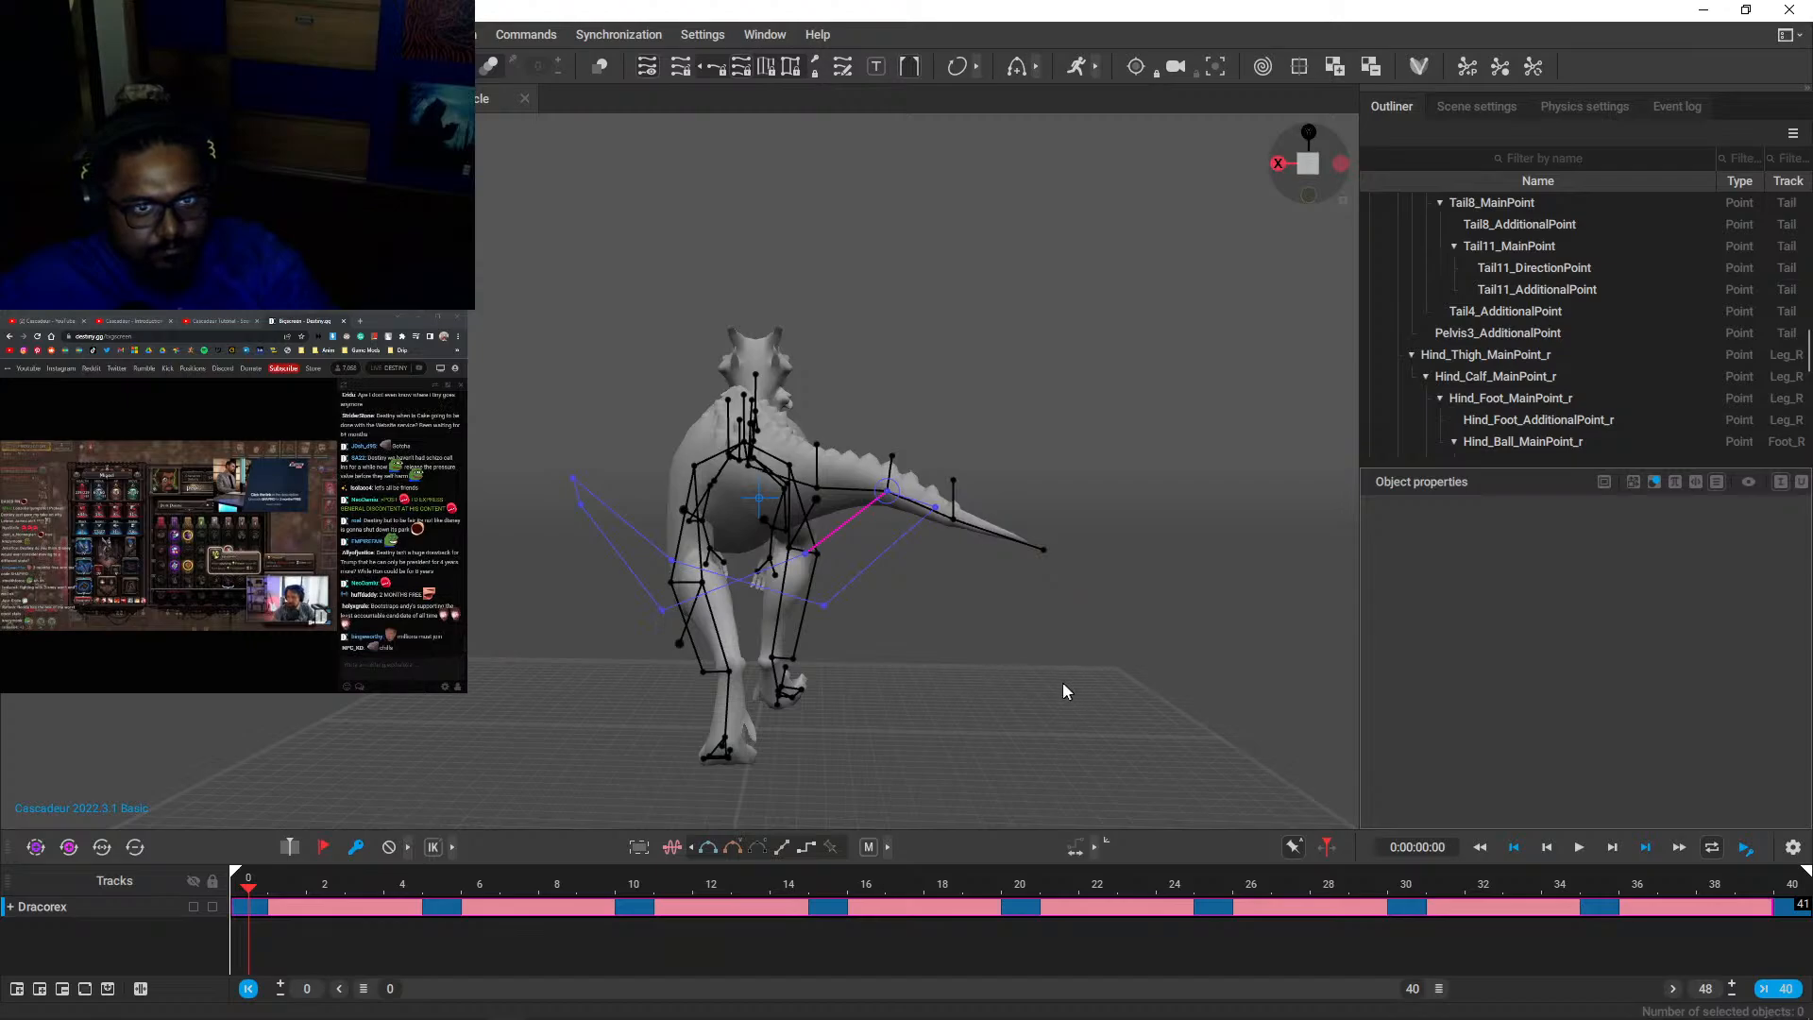
pyautogui.moveTo(1062, 682); pyautogui.dragTo(944, 598, button='right')
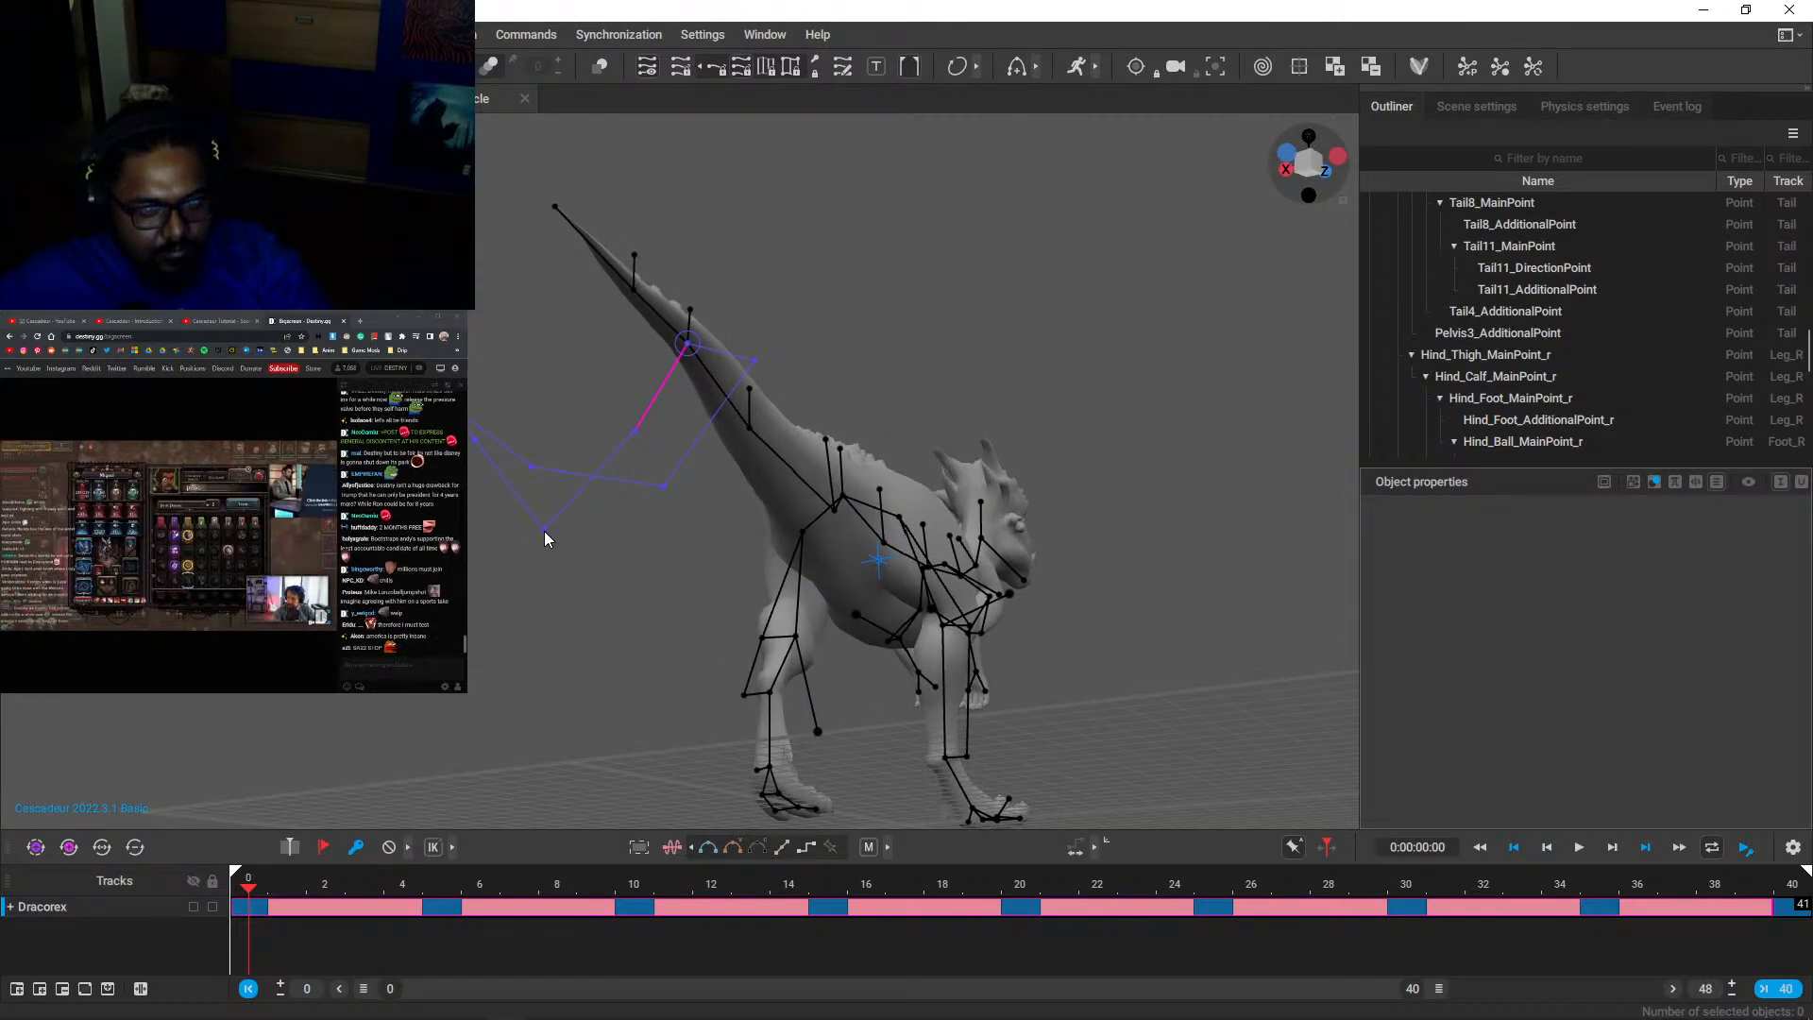
pyautogui.keyDown('alt'); pyautogui.moveTo(898, 586); pyautogui.dragTo(855, 652); pyautogui.keyUp('alt')
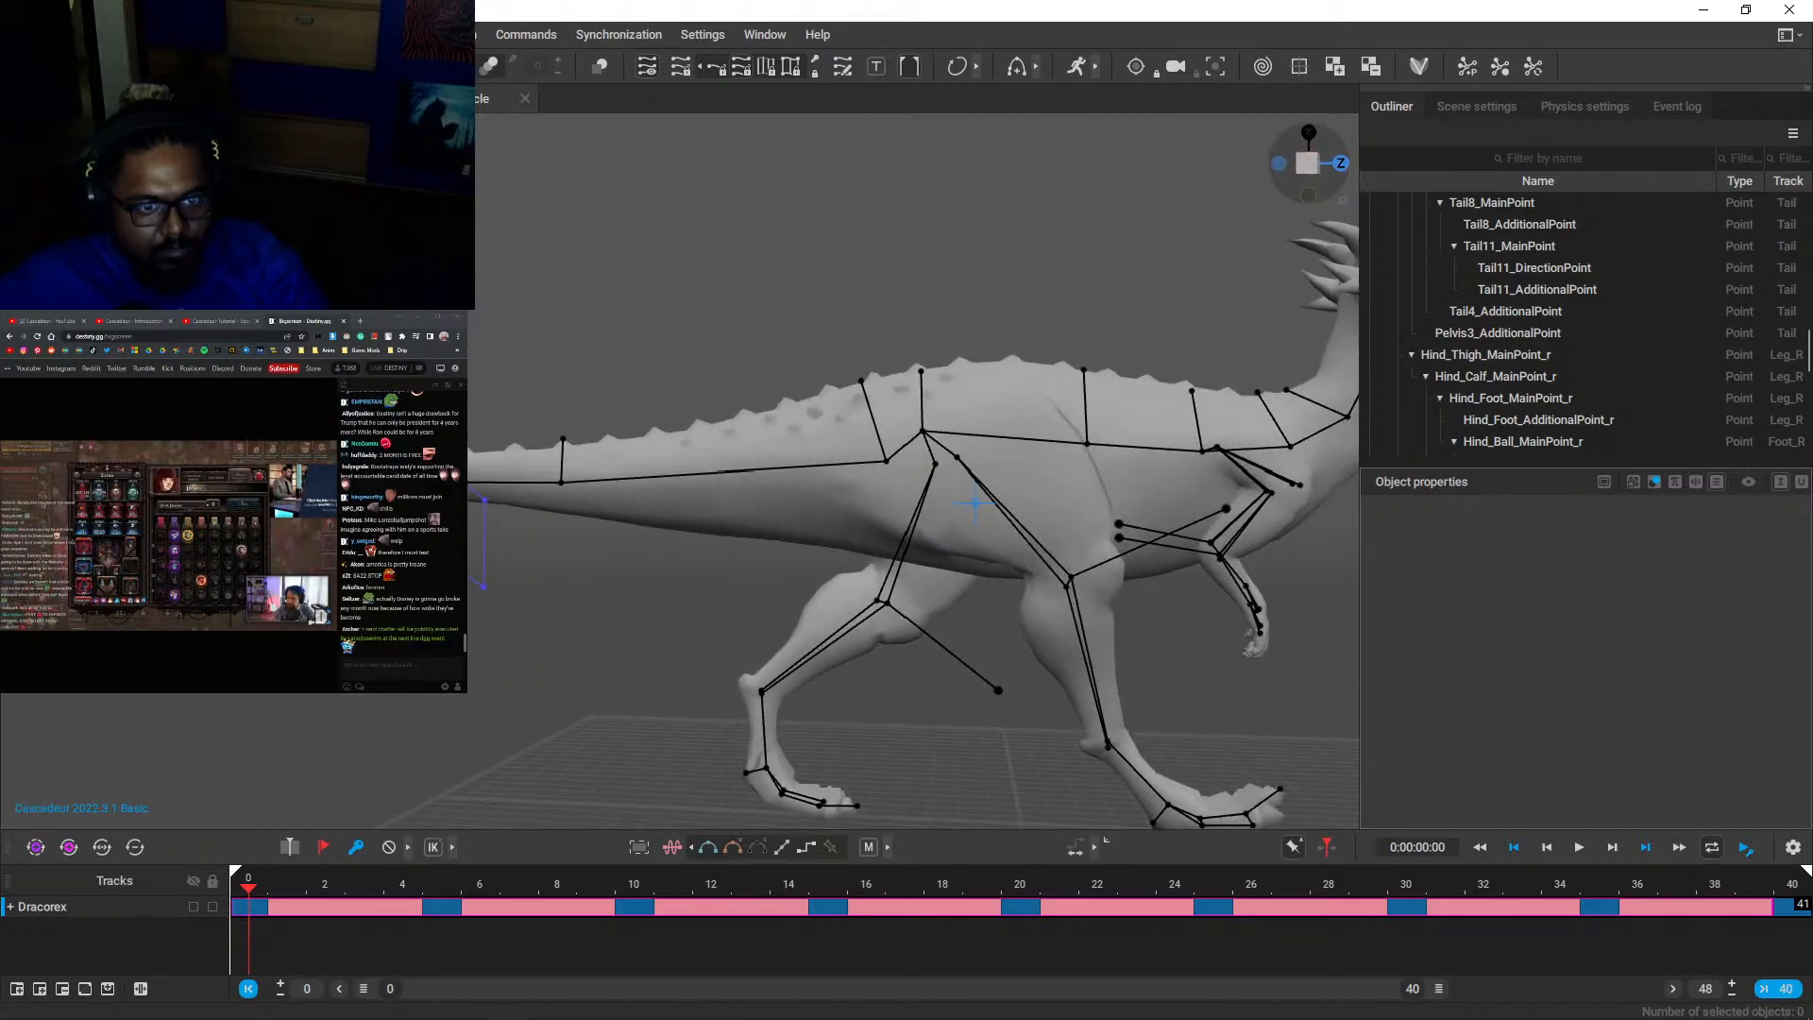
# - Switch to the tutorial video, replay the trajectory point editing from about 2:15, and pause it
pyautogui.hotkey('alt', 'Tab')
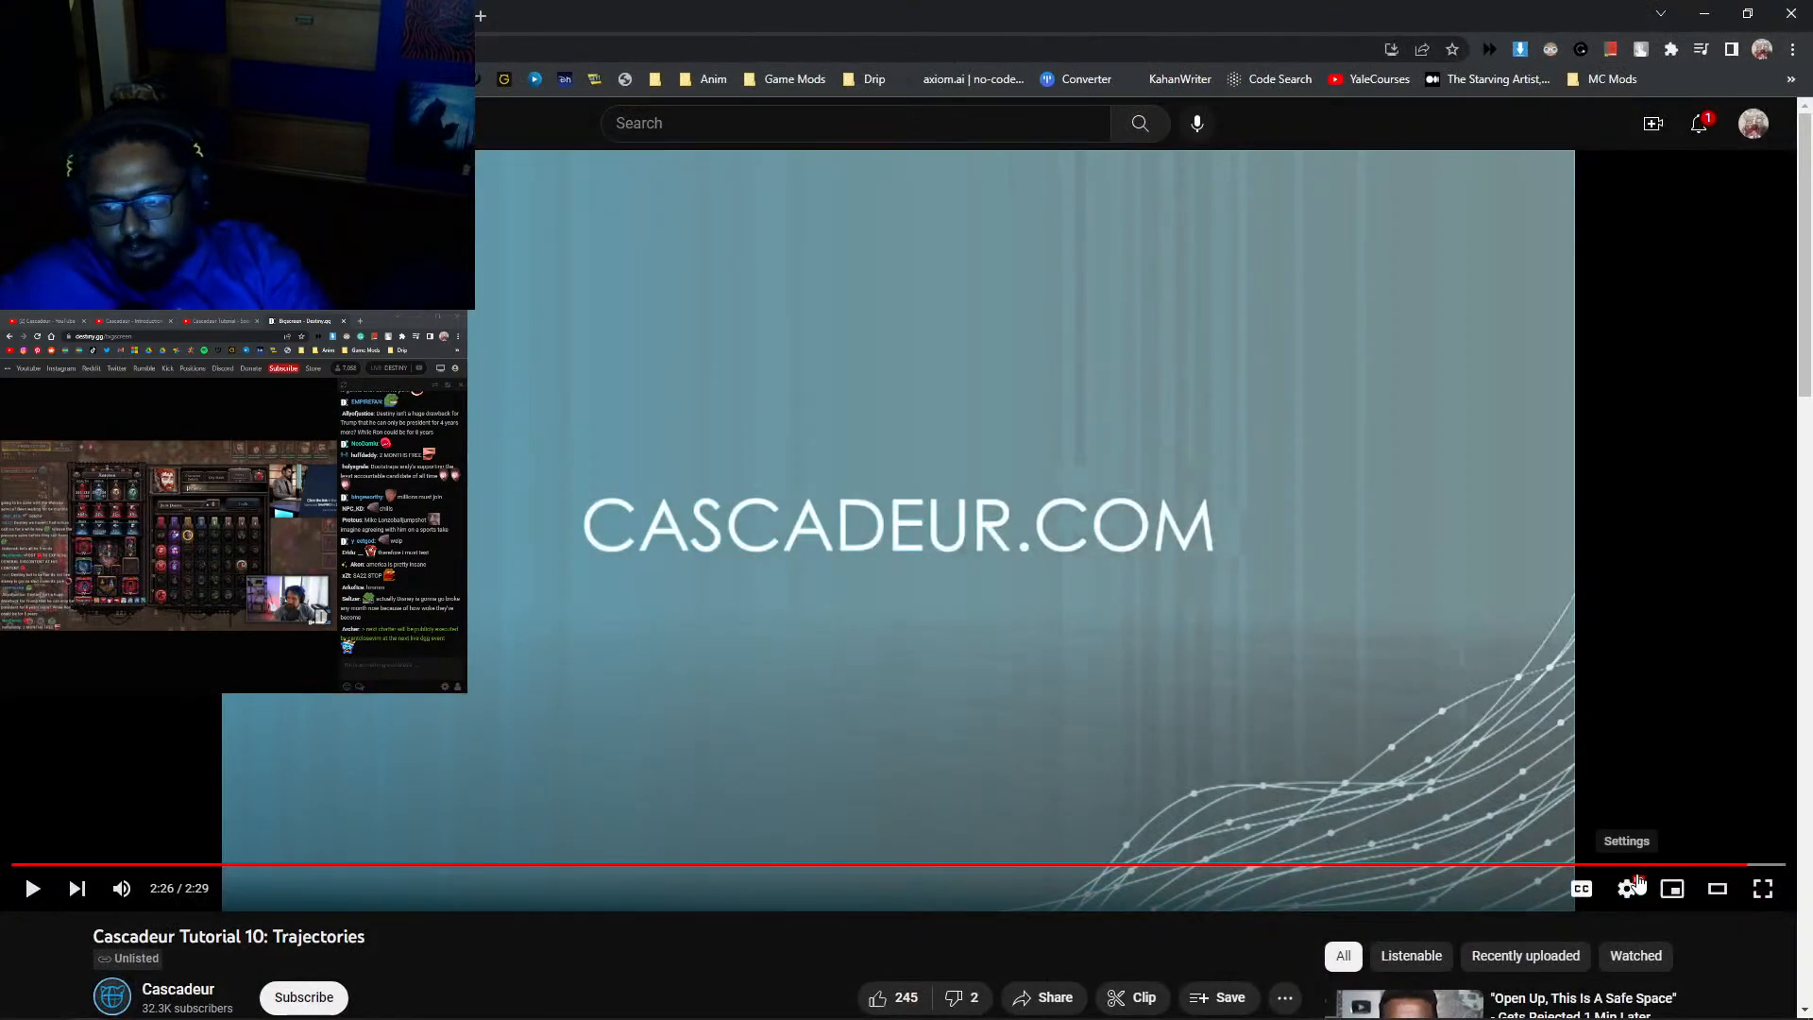
pyautogui.click(1707, 864)
pyautogui.click(1023, 508)
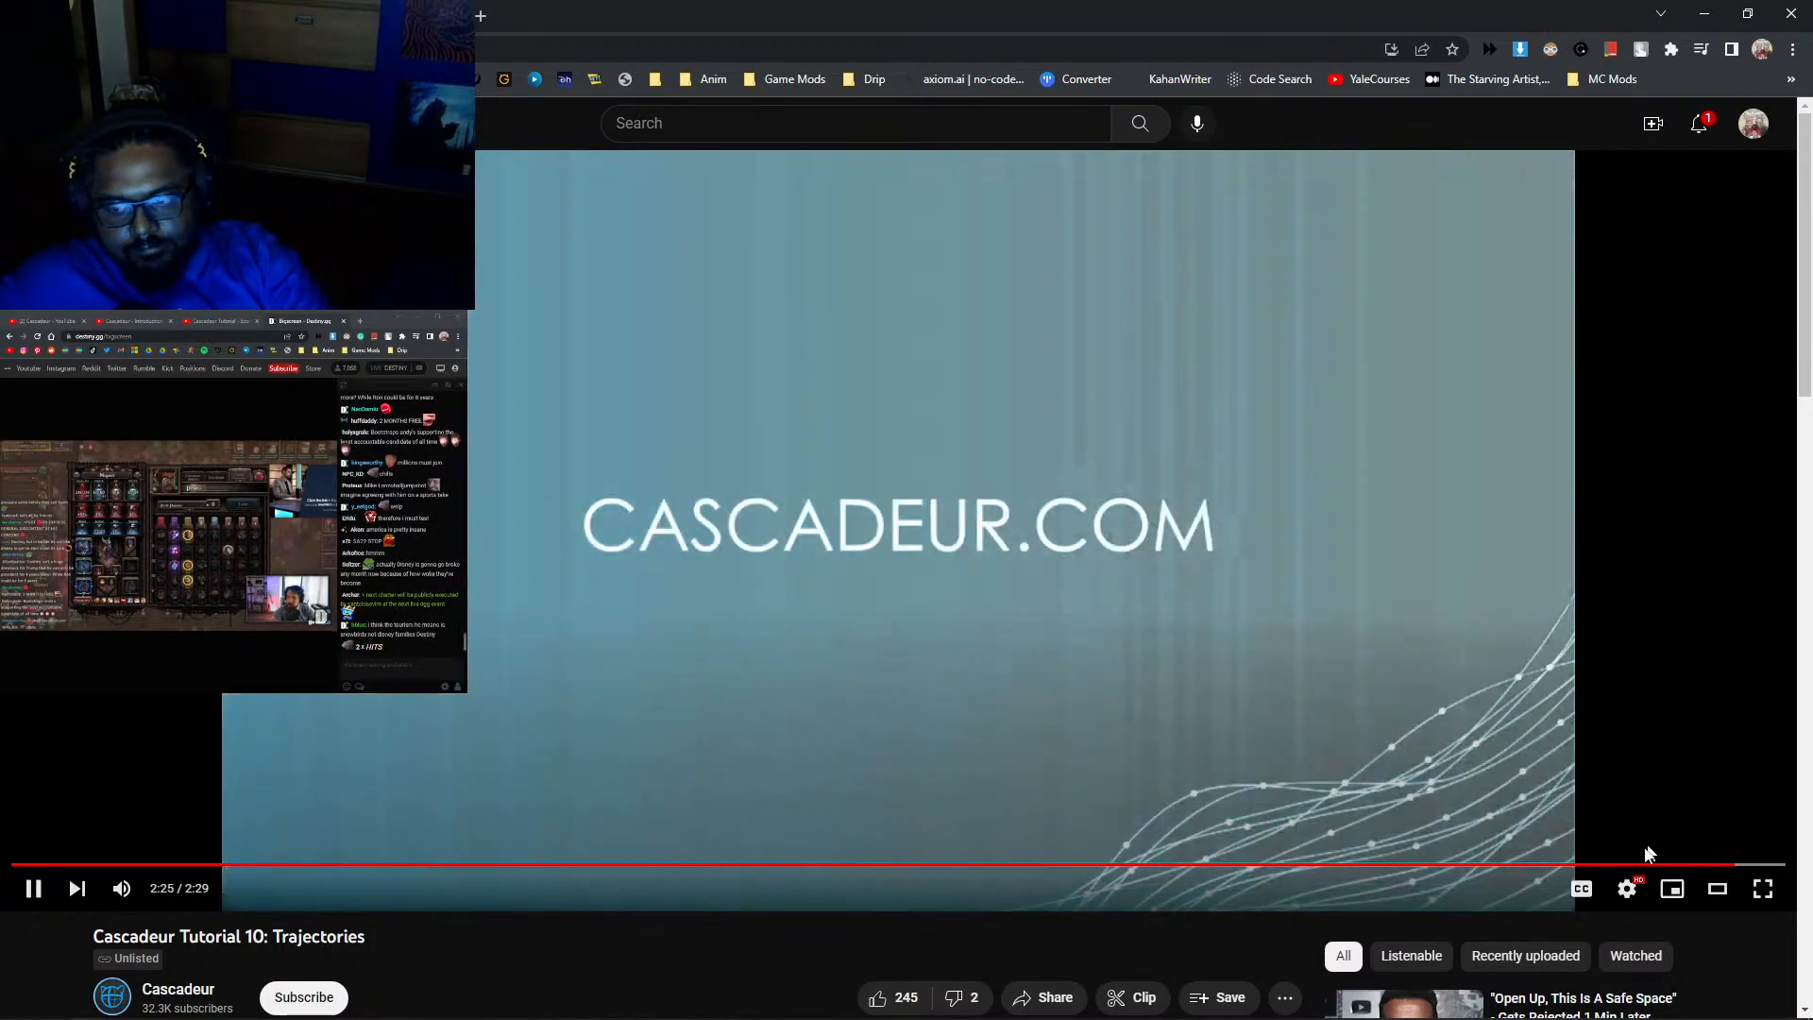
pyautogui.click(1605, 863)
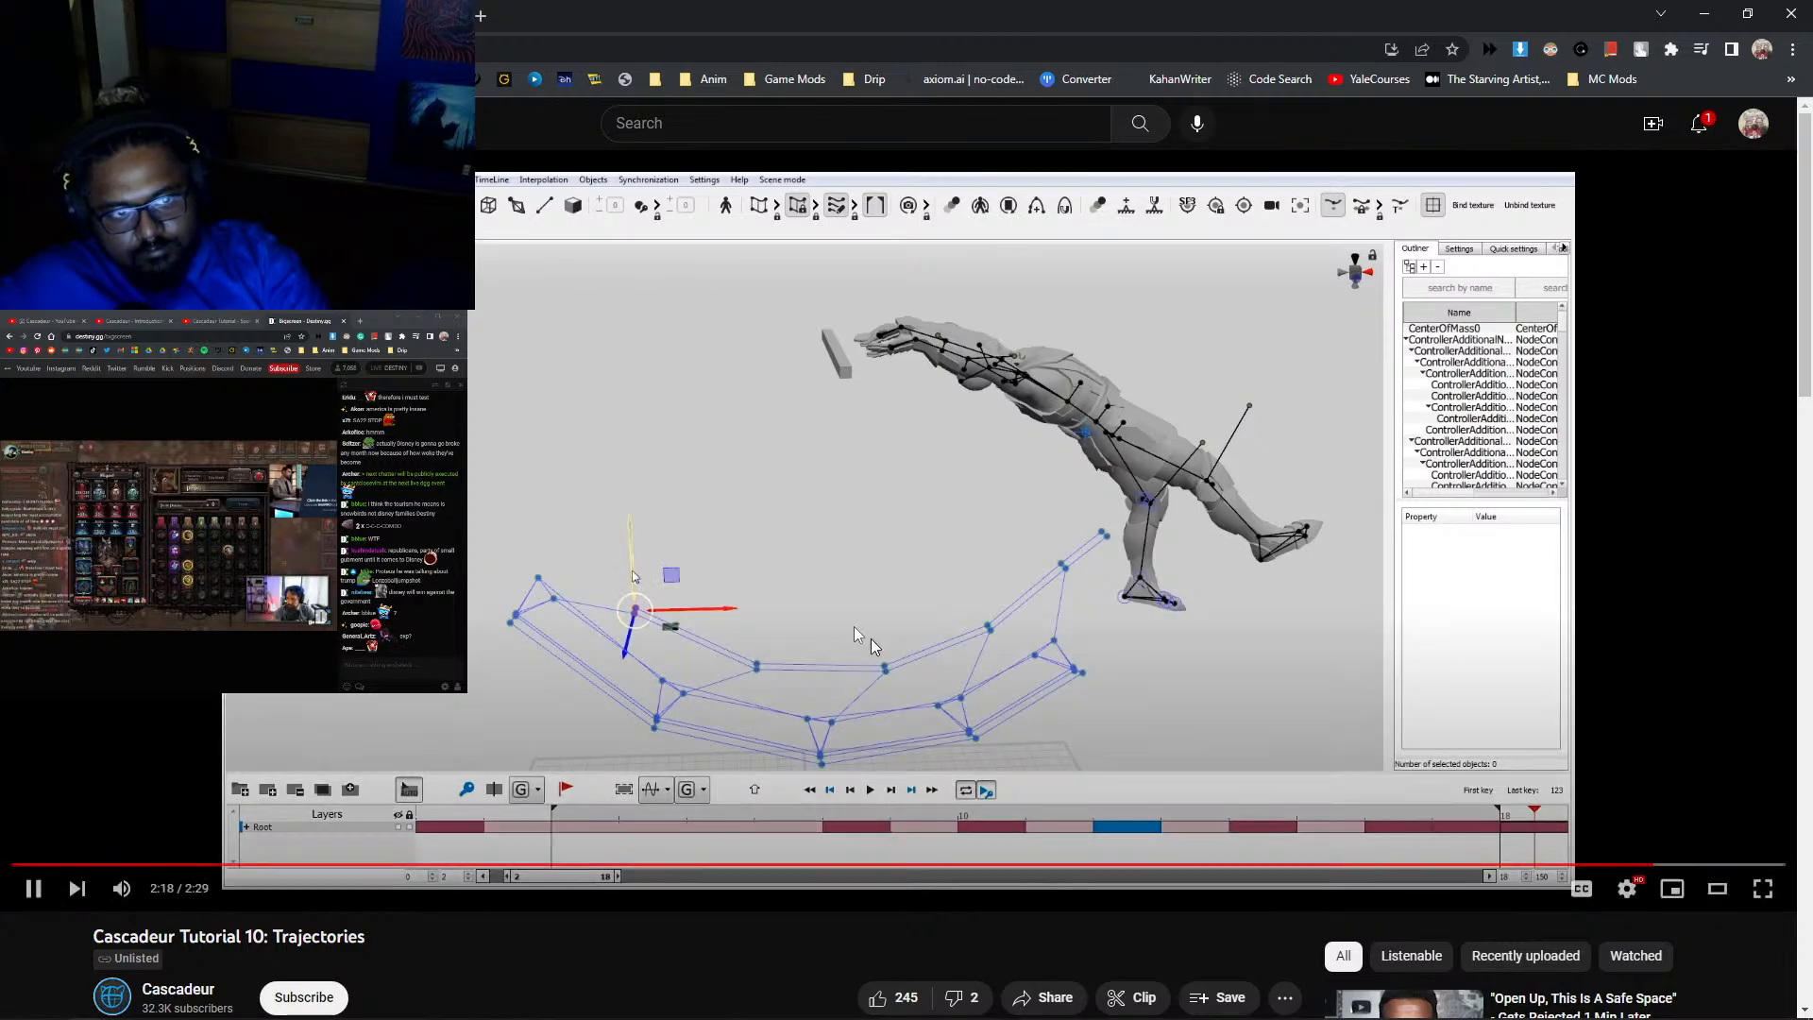
pyautogui.click(974, 634)
# - Return to Cascadeur, select Tail8_MainPoint, try the trajectory display options, keep its key-frame trajectory shown, and clear the selection
pyautogui.hotkey('alt', 'Tab')
pyautogui.hotkey('alt', 'Tab')
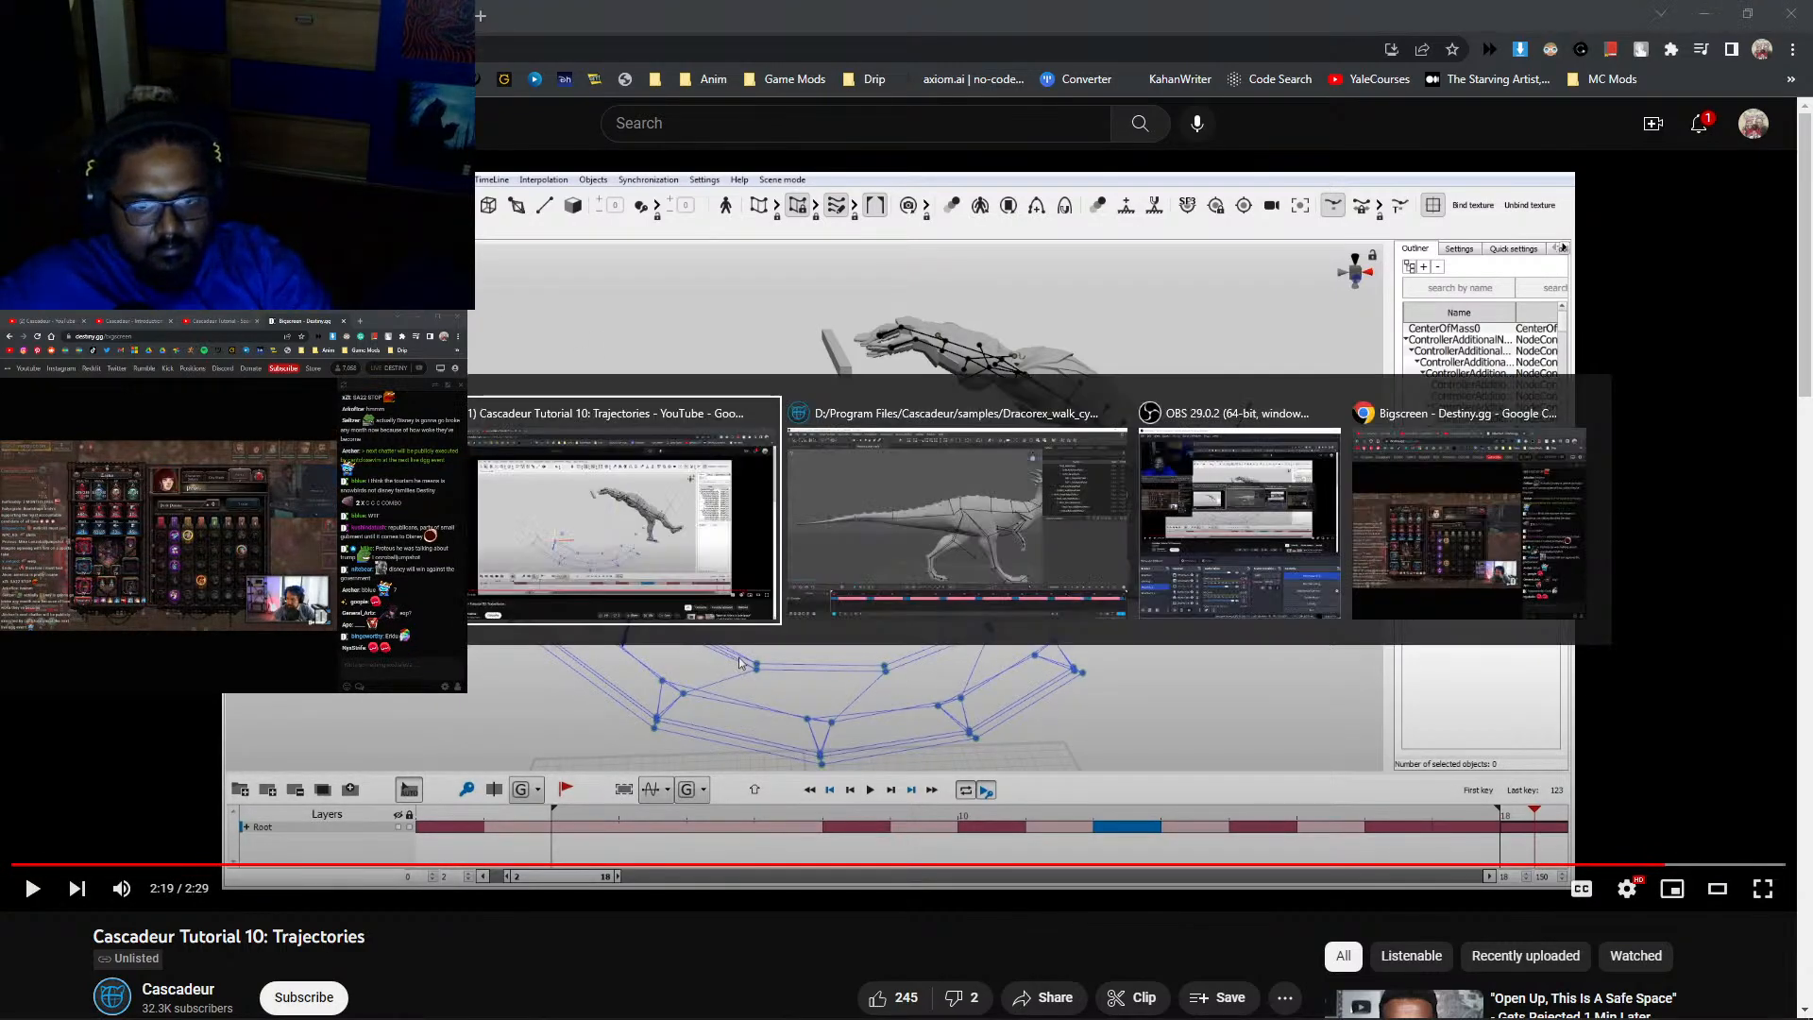
pyautogui.click(974, 502)
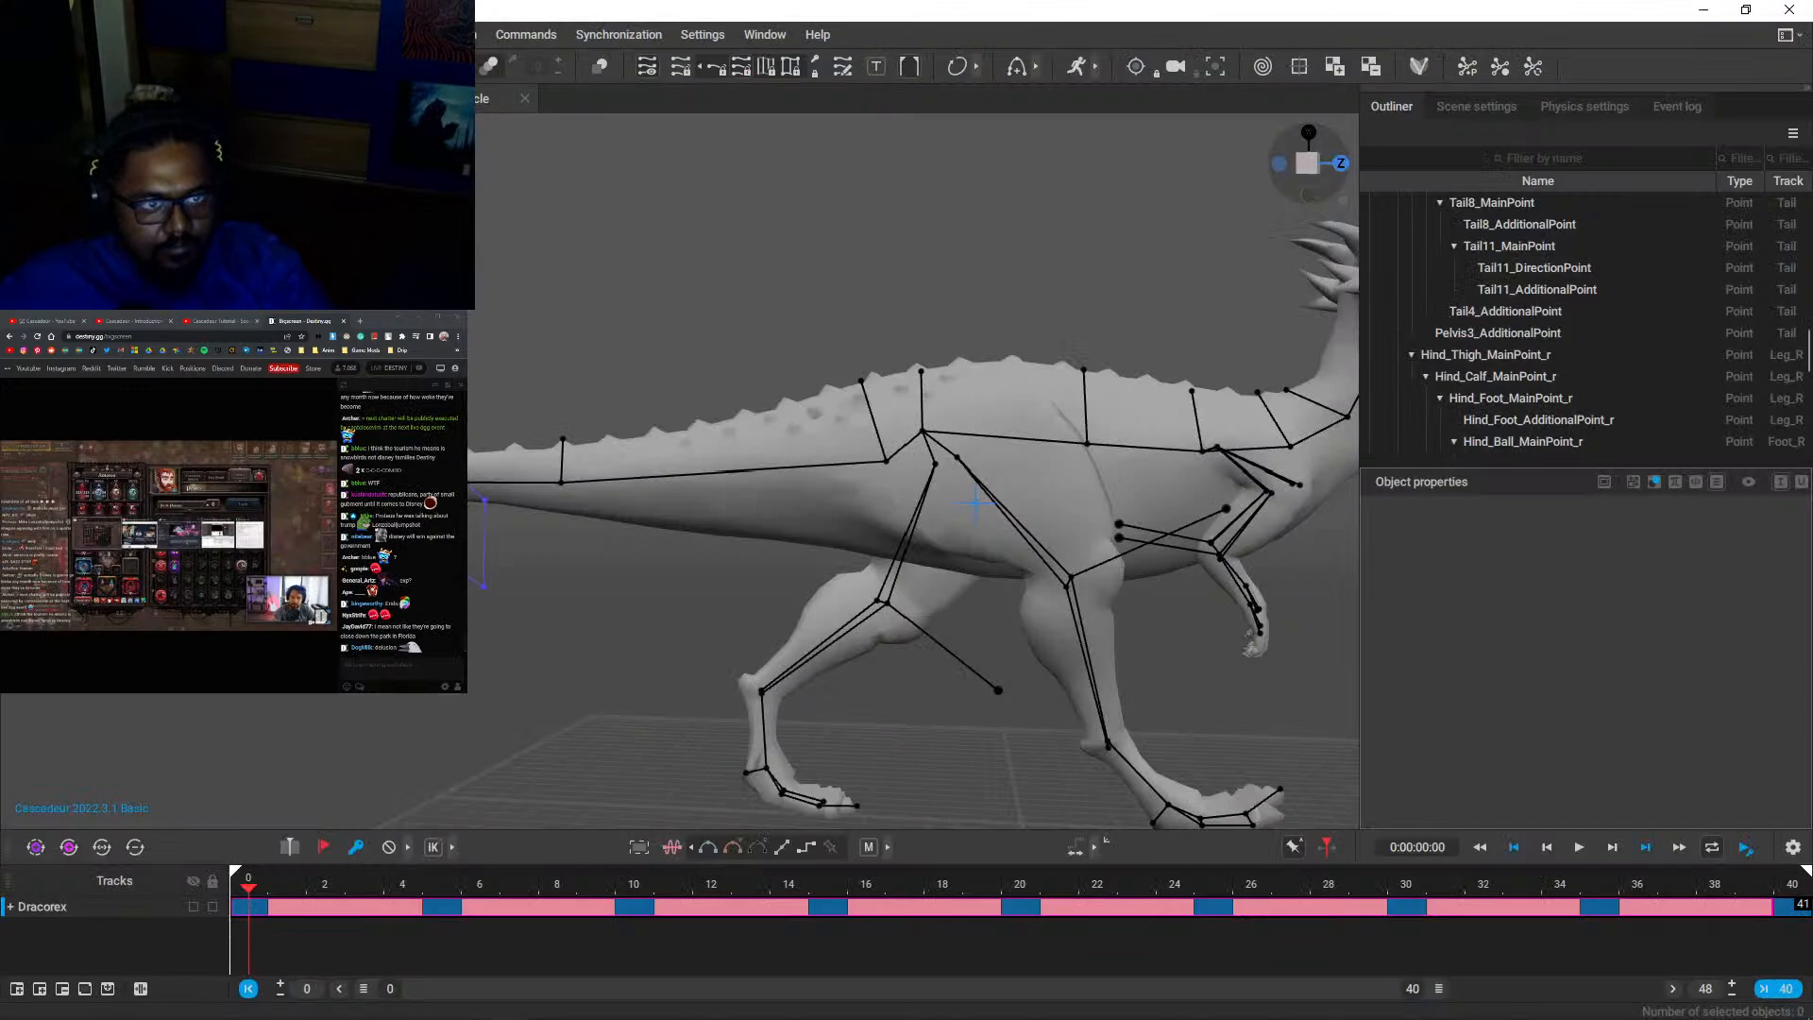
pyautogui.moveTo(463, 279); pyautogui.dragTo(597, 592)
pyautogui.click(477, 587)
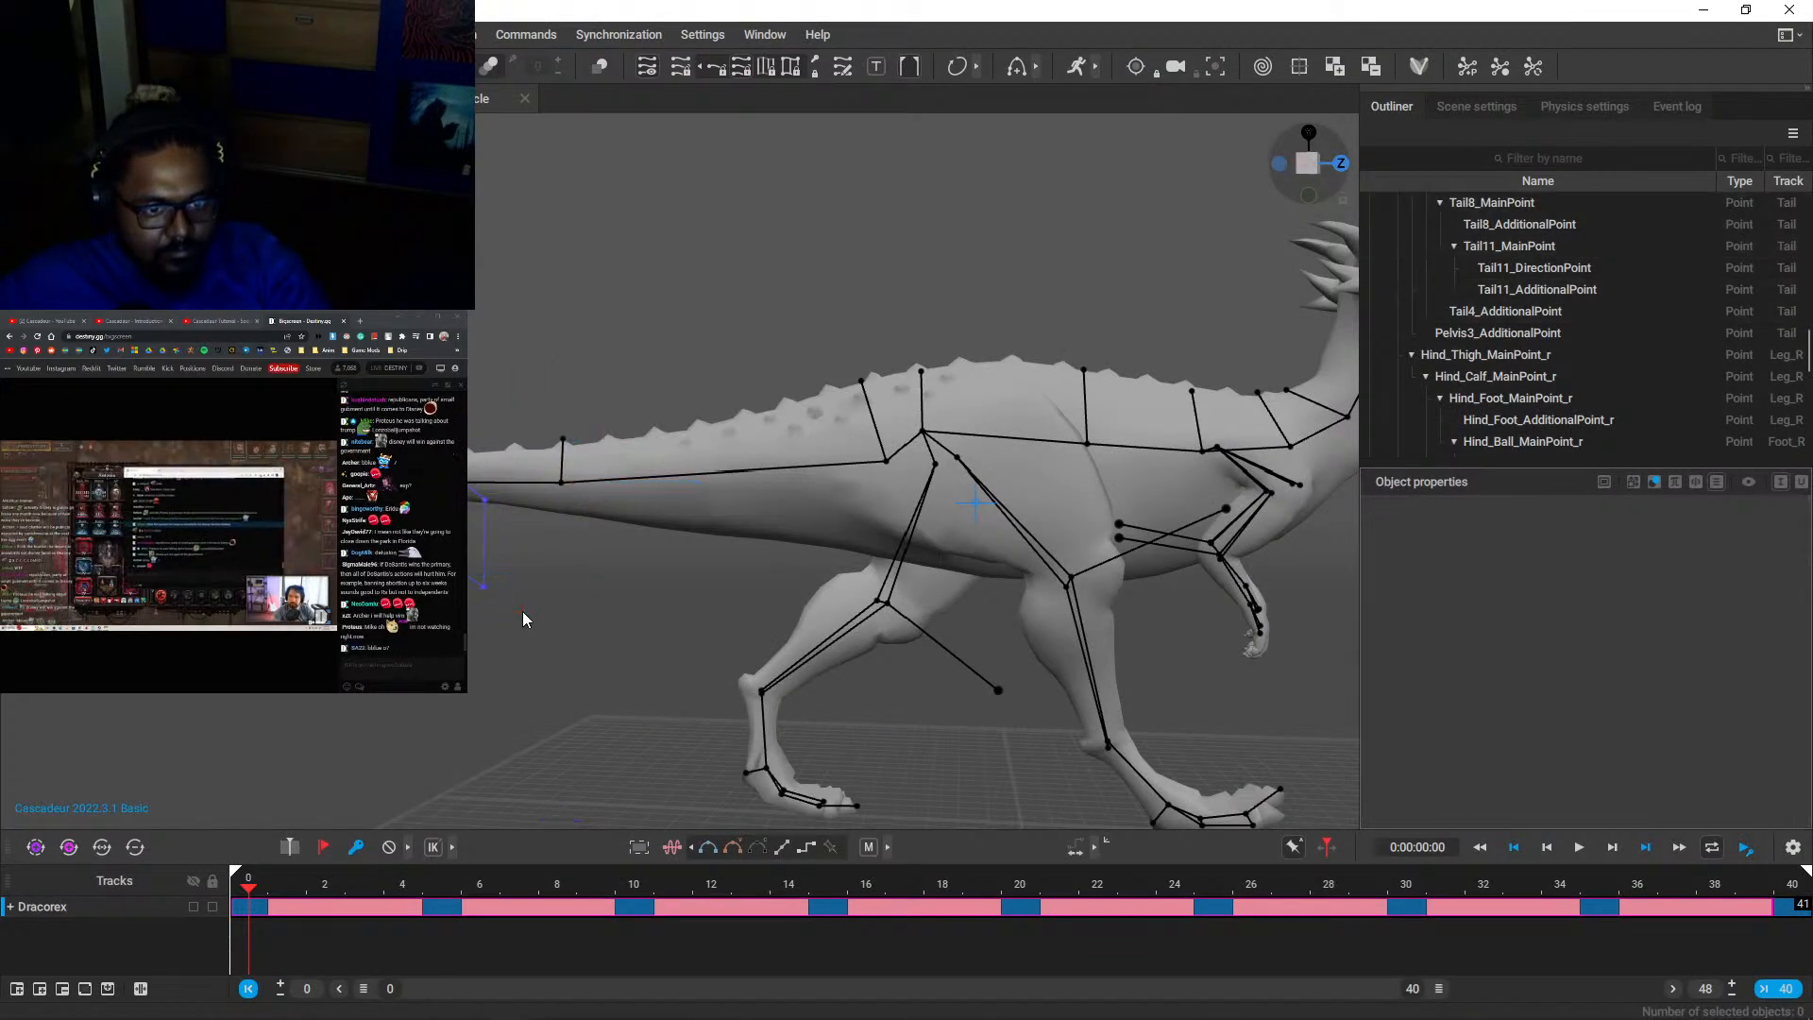
pyautogui.click(357, 482)
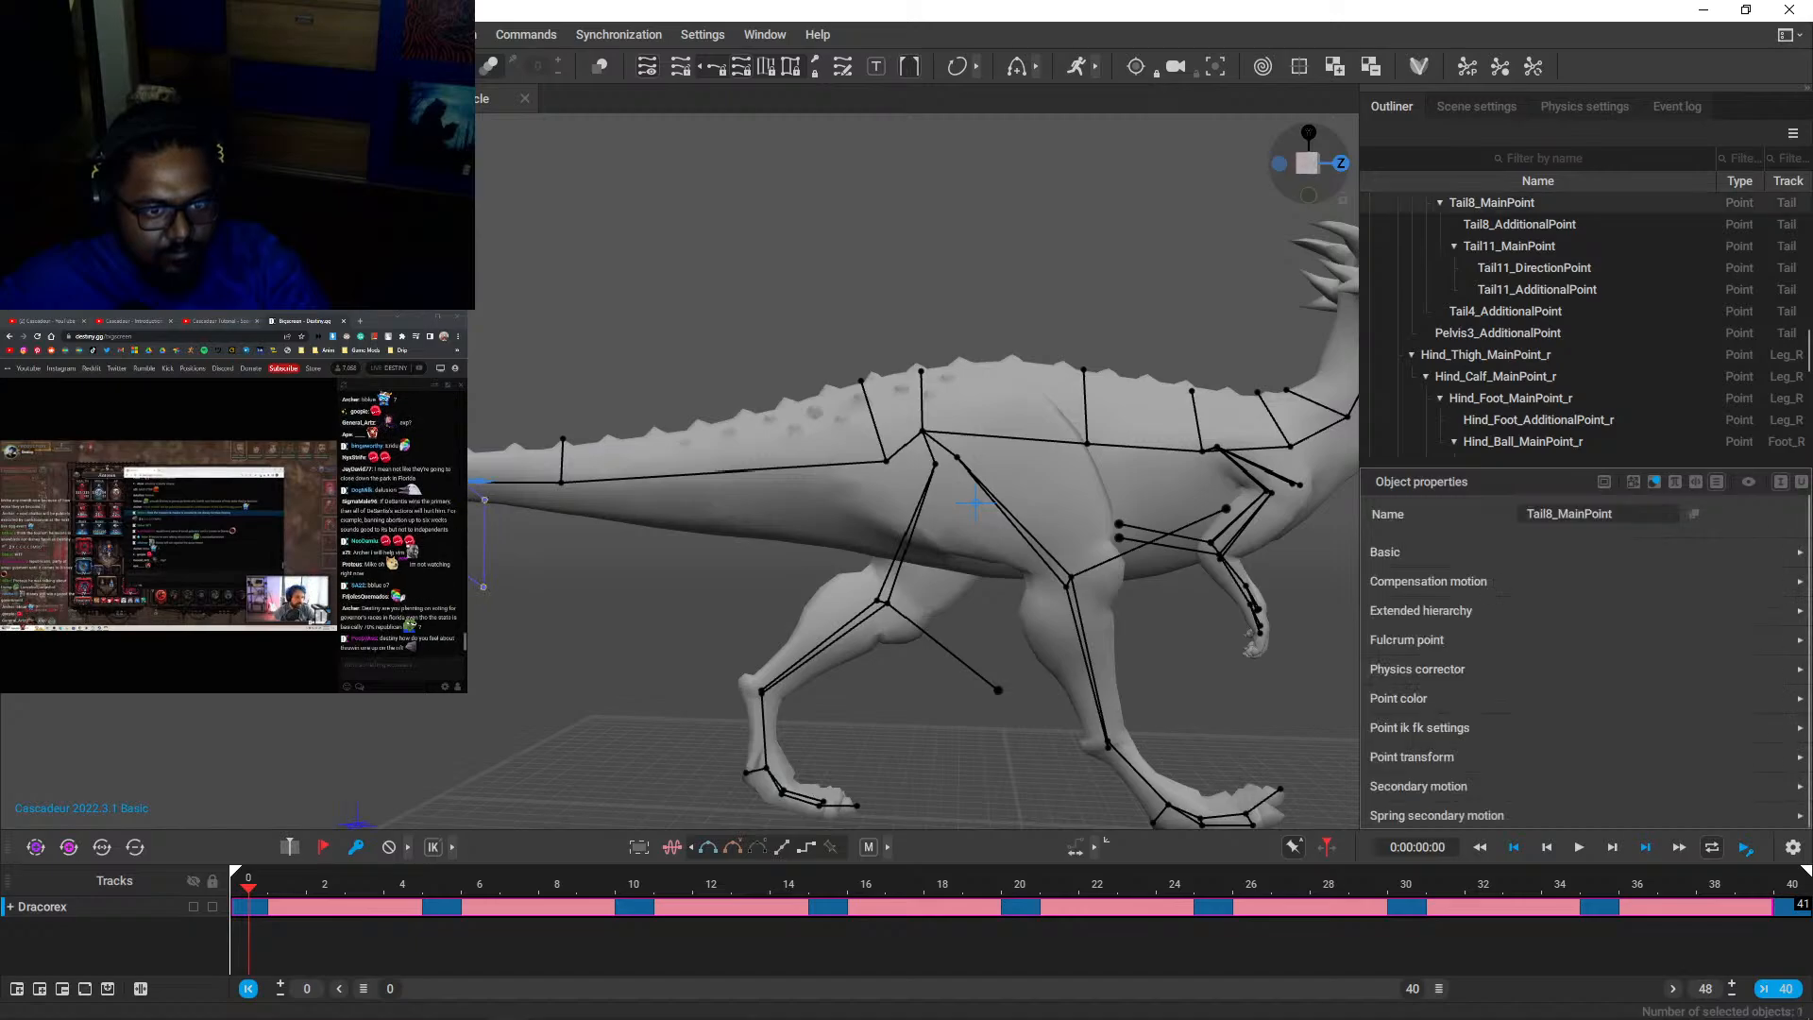
pyautogui.click(377, 514)
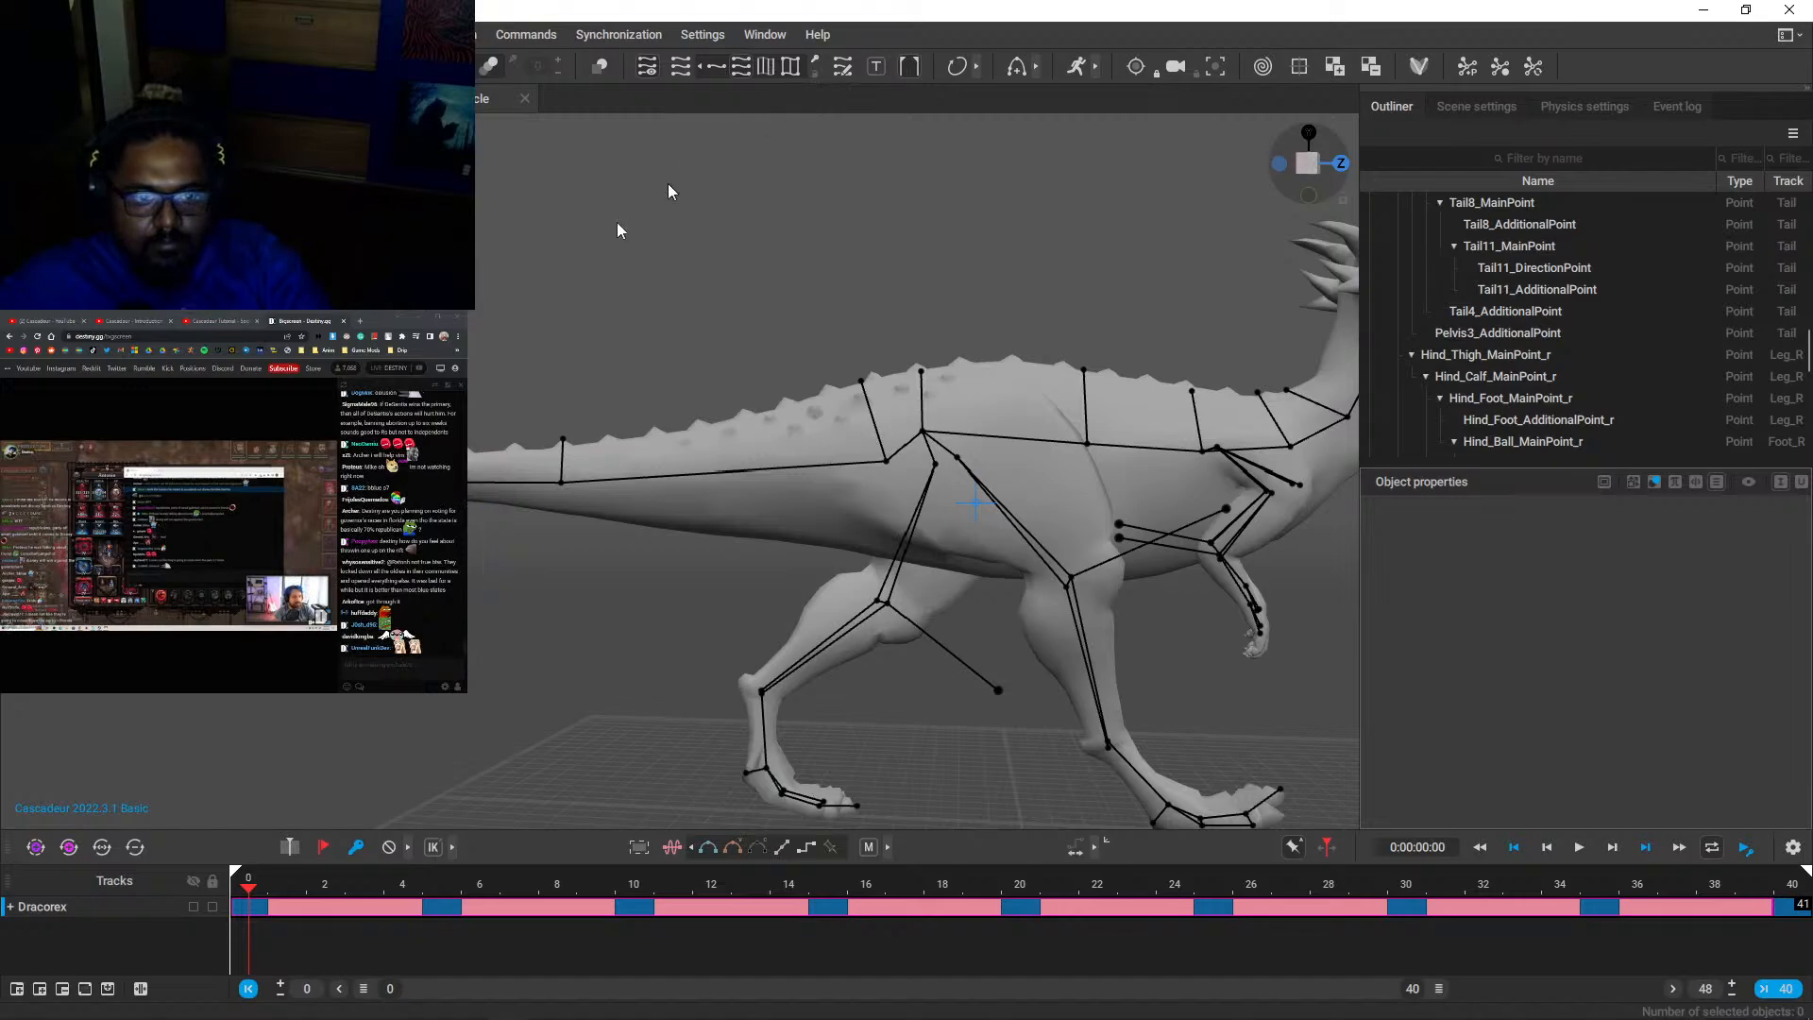
pyautogui.click(356, 482)
pyautogui.click(377, 514)
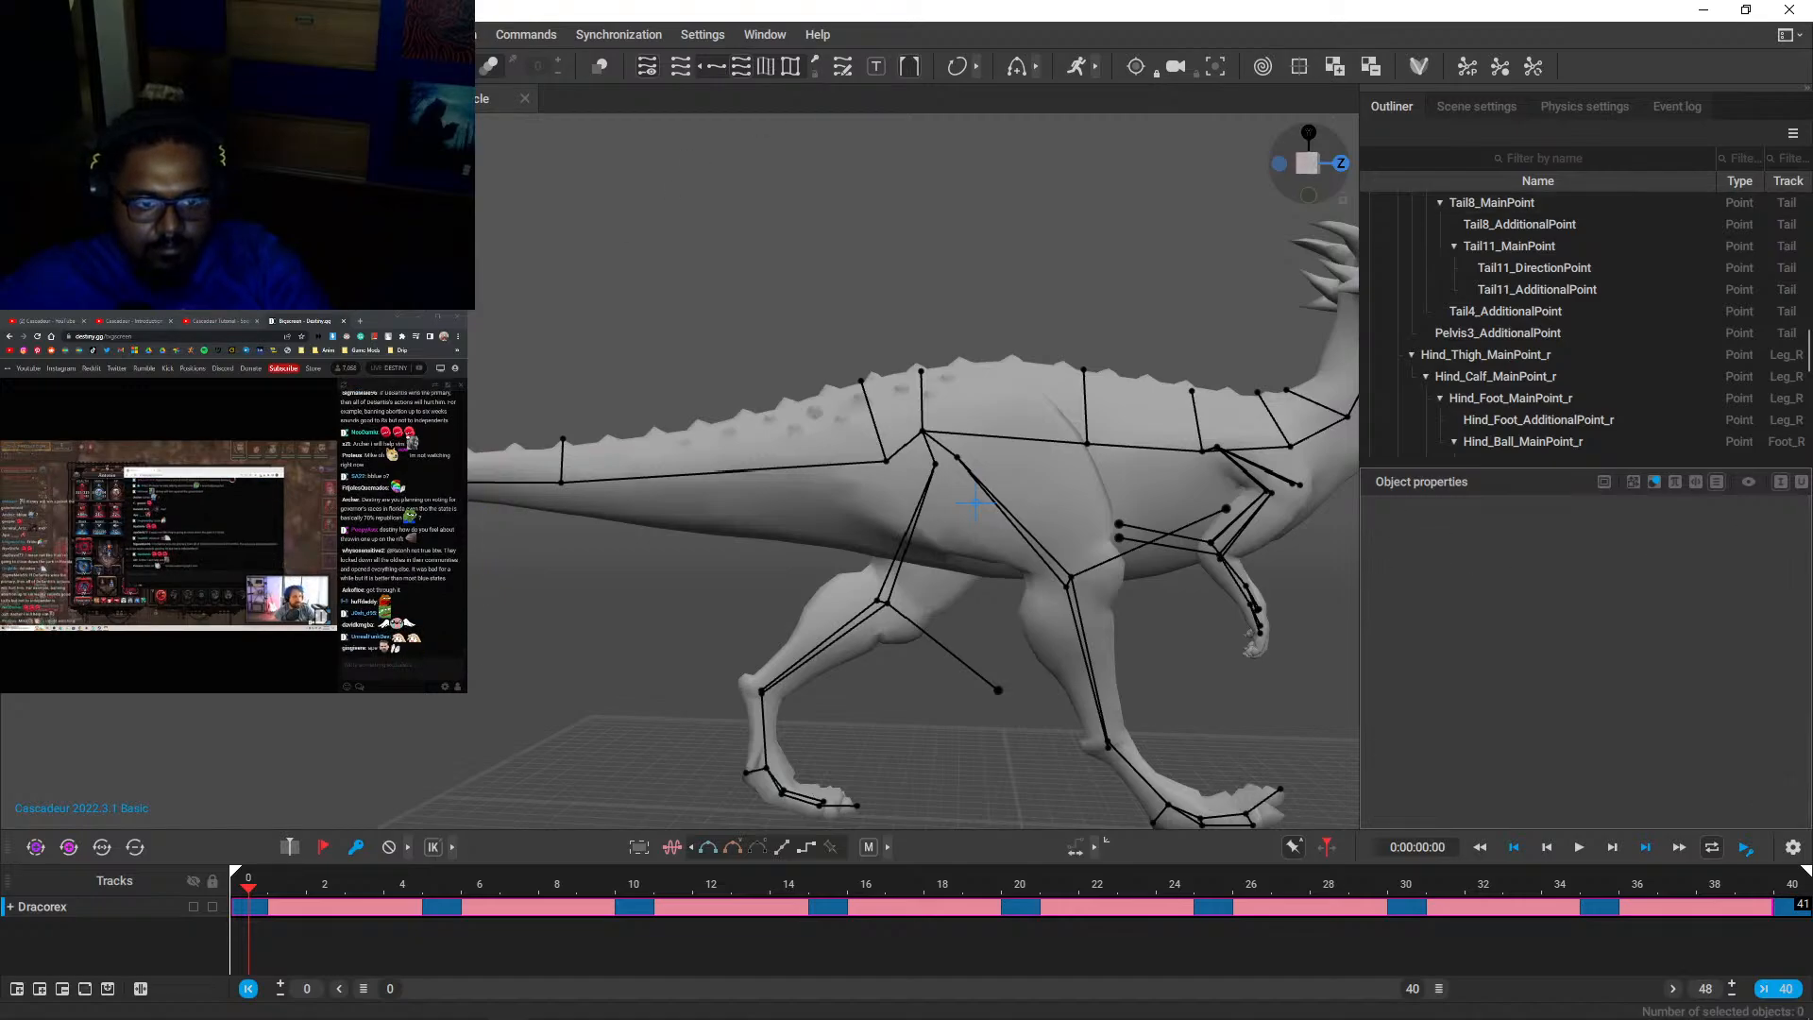
pyautogui.click(357, 482)
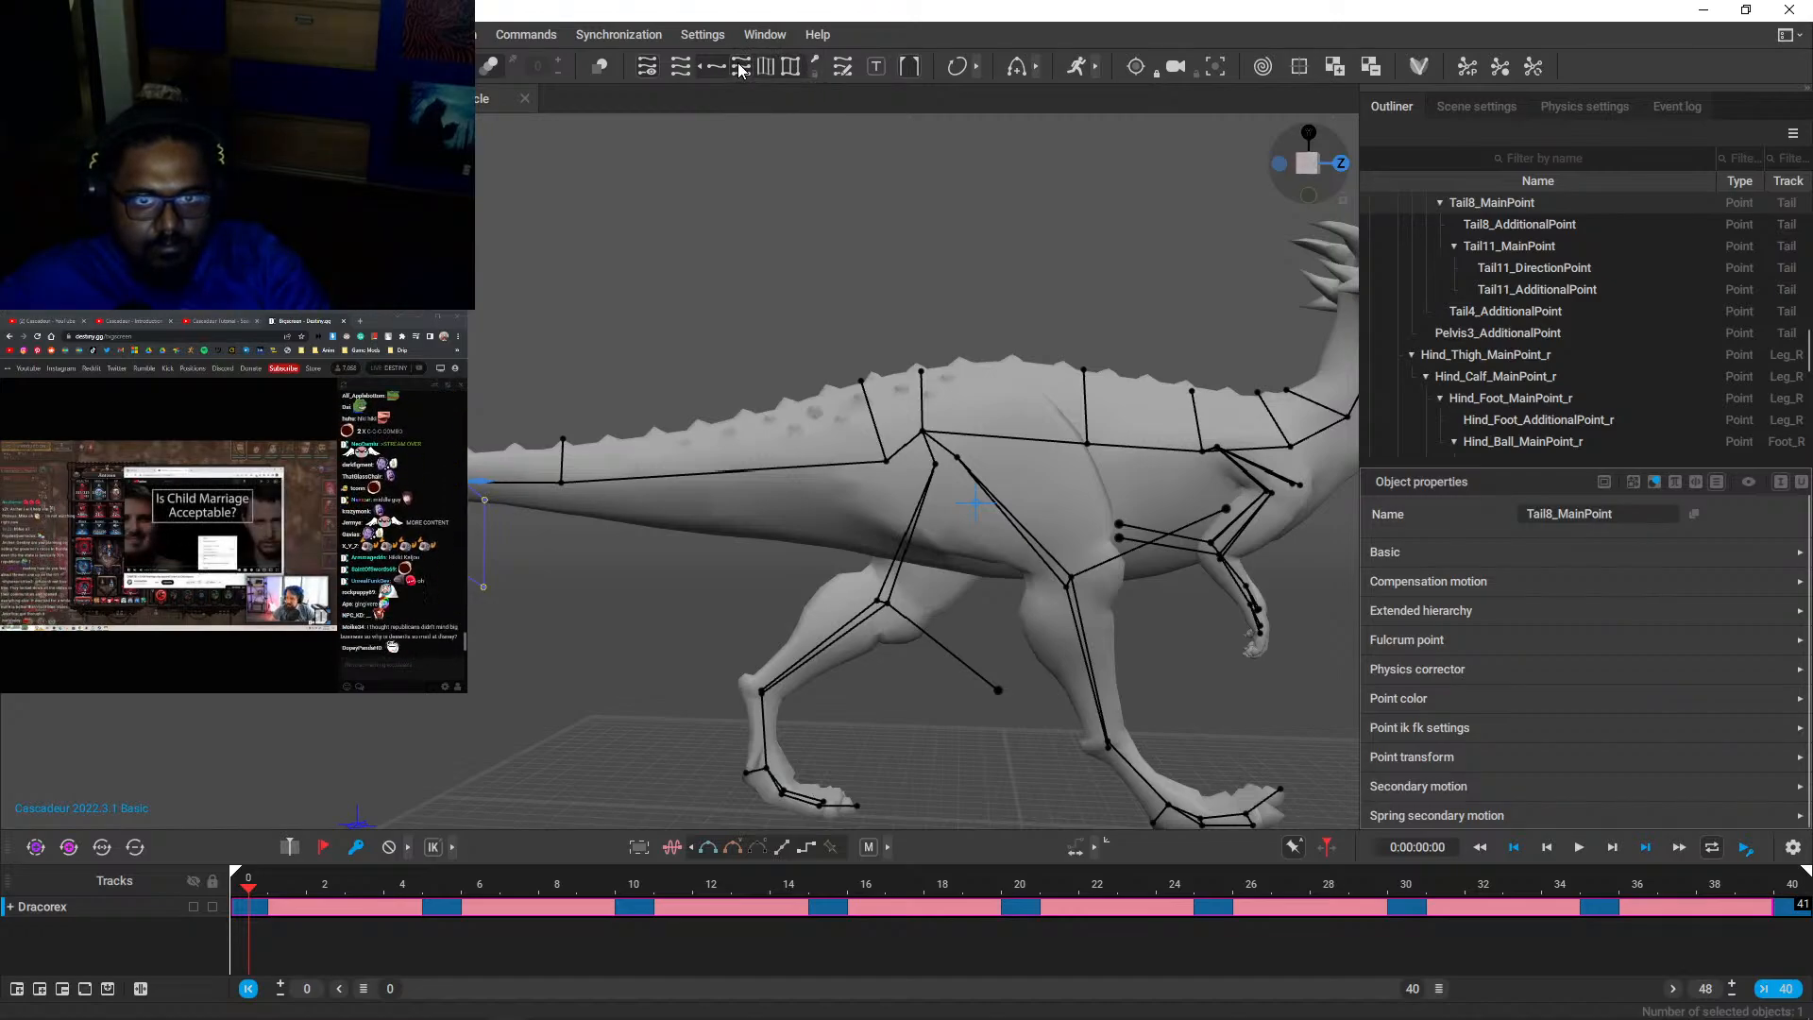
pyautogui.click(813, 68)
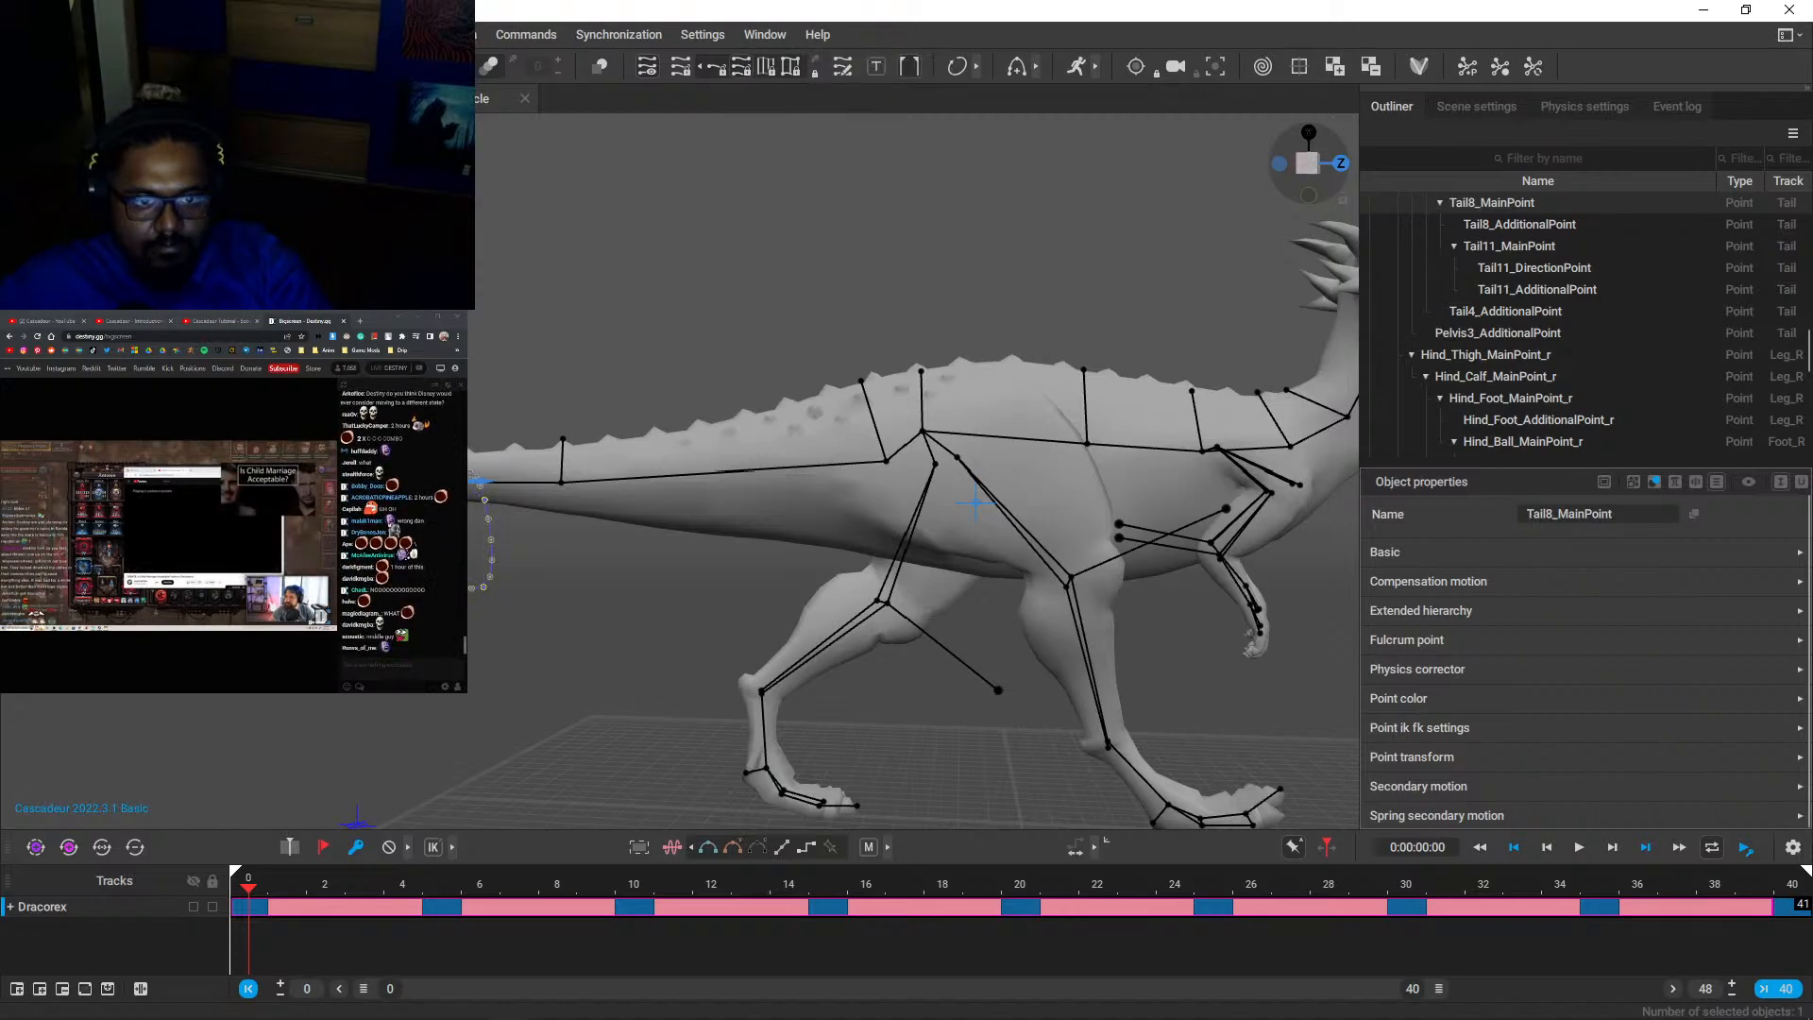
pyautogui.click(425, 274)
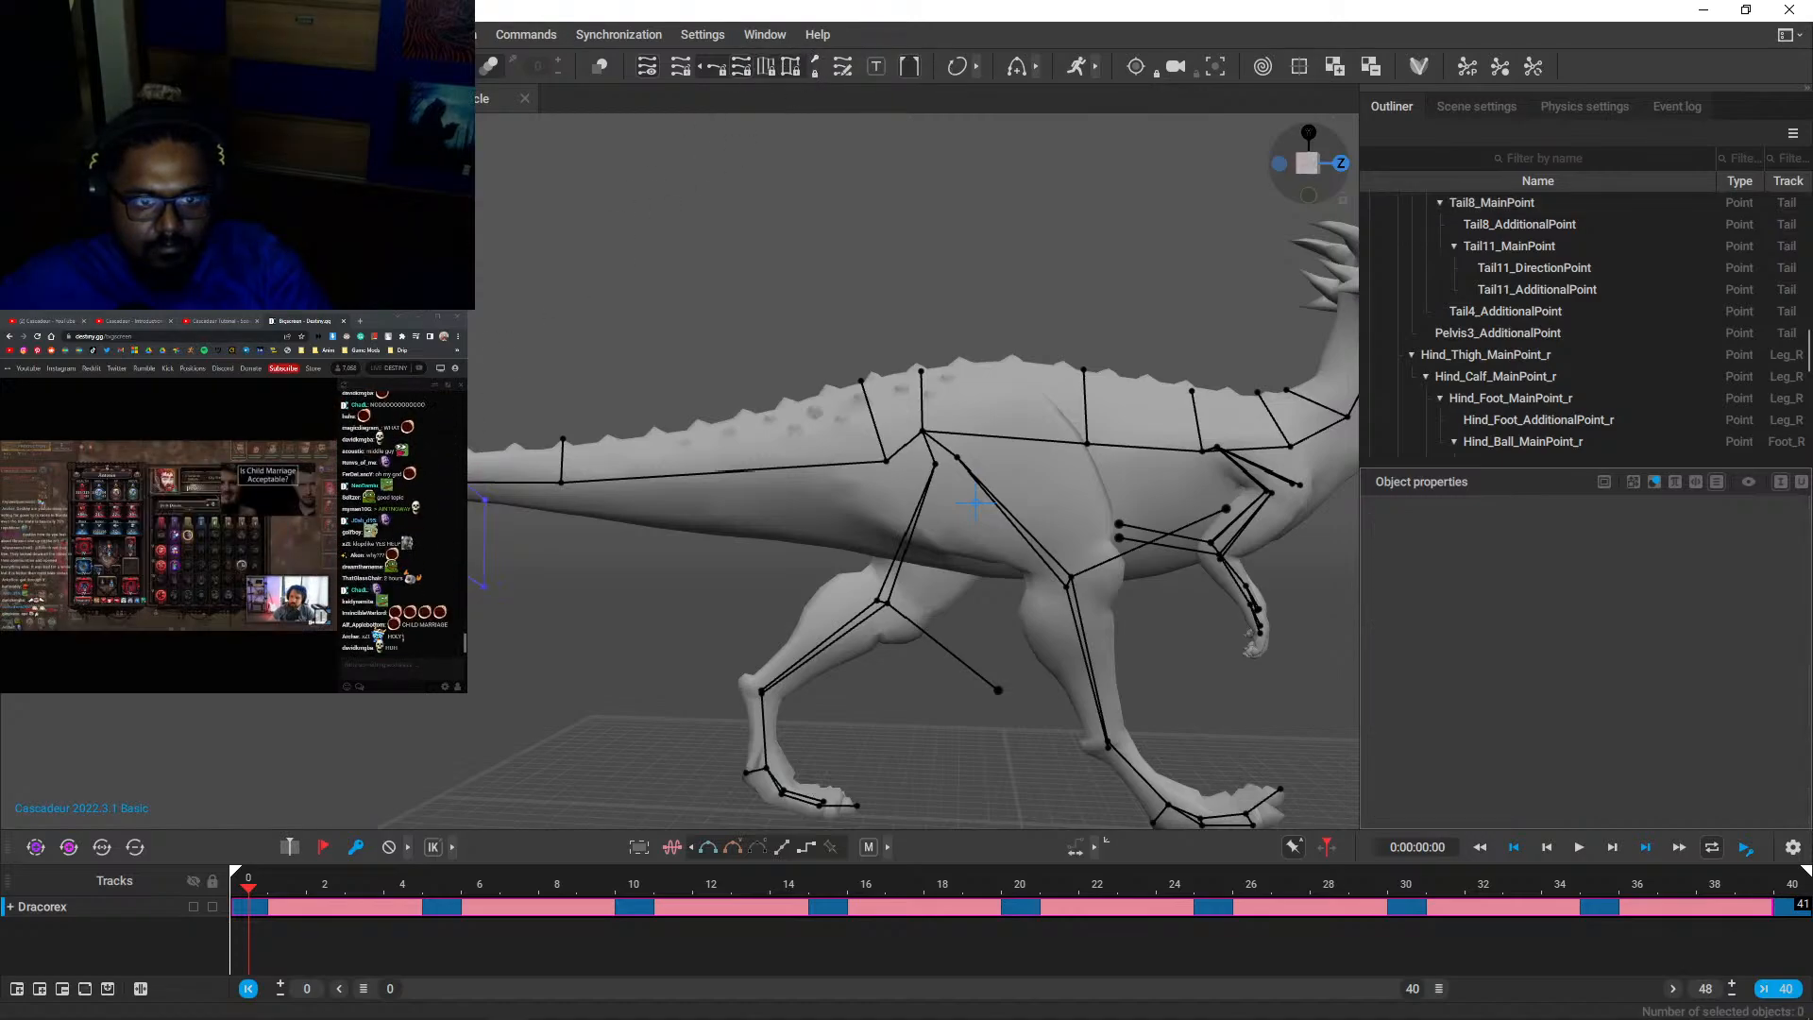
# - Turn on Trajectory edit mode, try moving a point of the tail trajectory sideways, undo the move, and leave the mode
pyautogui.keyDown('alt'); pyautogui.moveTo(483, 593); pyautogui.dragTo(923, 539); pyautogui.keyUp('alt')
pyautogui.scroll(-3, 922, 536)
pyautogui.scroll(5, 610, 557)
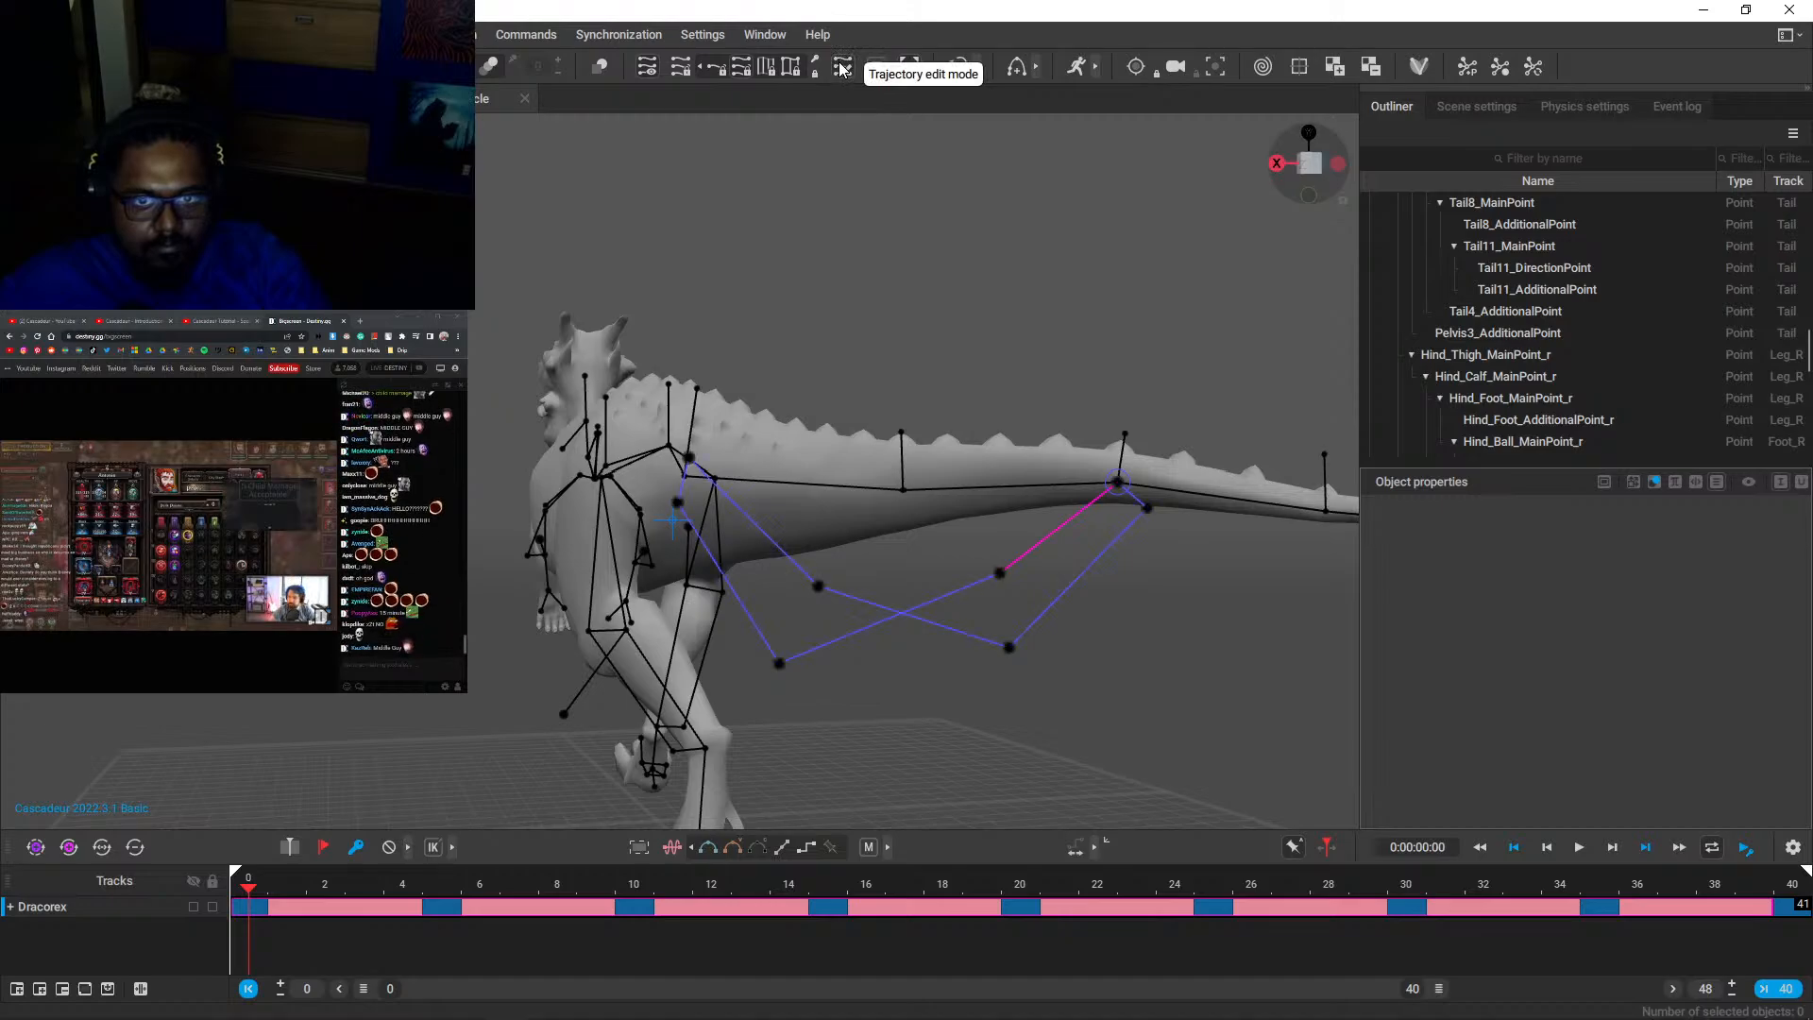
pyautogui.keyDown('alt'); pyautogui.moveTo(780, 672); pyautogui.dragTo(604, 599); pyautogui.keyUp('alt')
pyautogui.hotkey('ctrl', 'z')
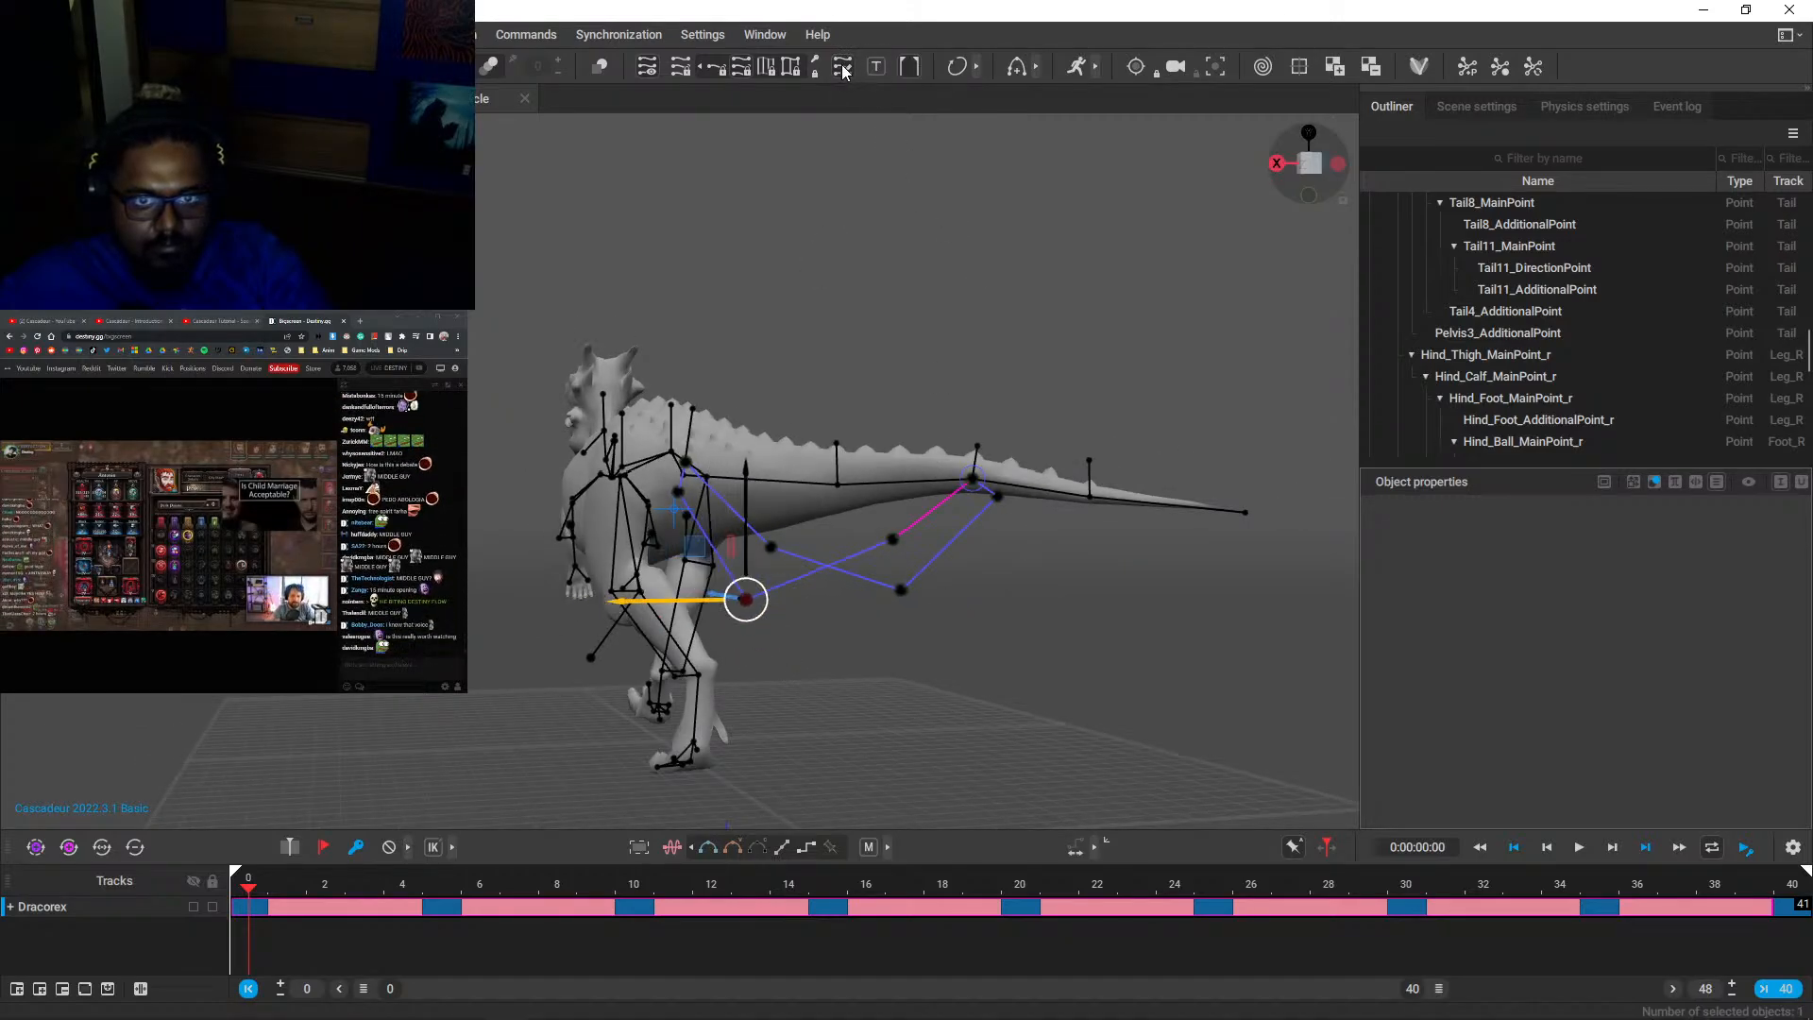
pyautogui.click(1003, 599)
pyautogui.keyDown('alt'); pyautogui.moveTo(1010, 599); pyautogui.dragTo(733, 717); pyautogui.keyUp('alt')
pyautogui.scroll(3, 661, 679)
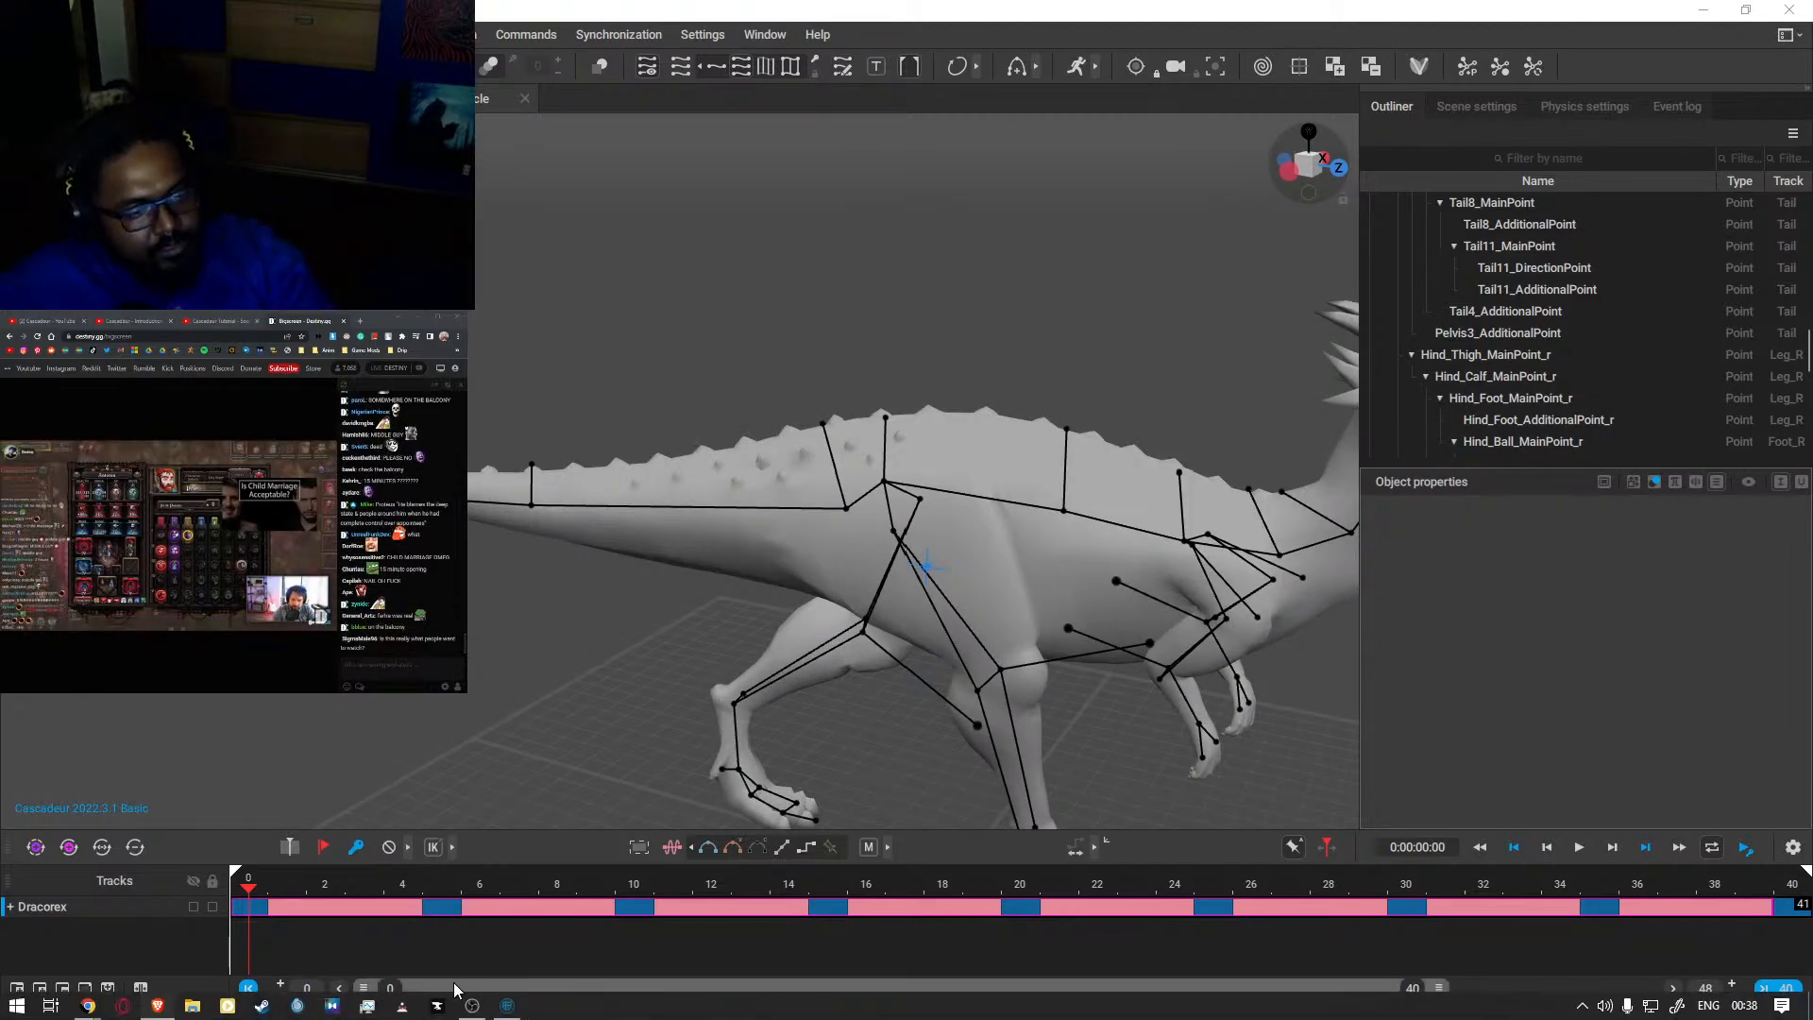
# - Resume the tutorial video from 2:19, check the trajectories lesson page on the Cascadeur website, and return to Cascadeur
pyautogui.click(179, 929)
pyautogui.click(1135, 464)
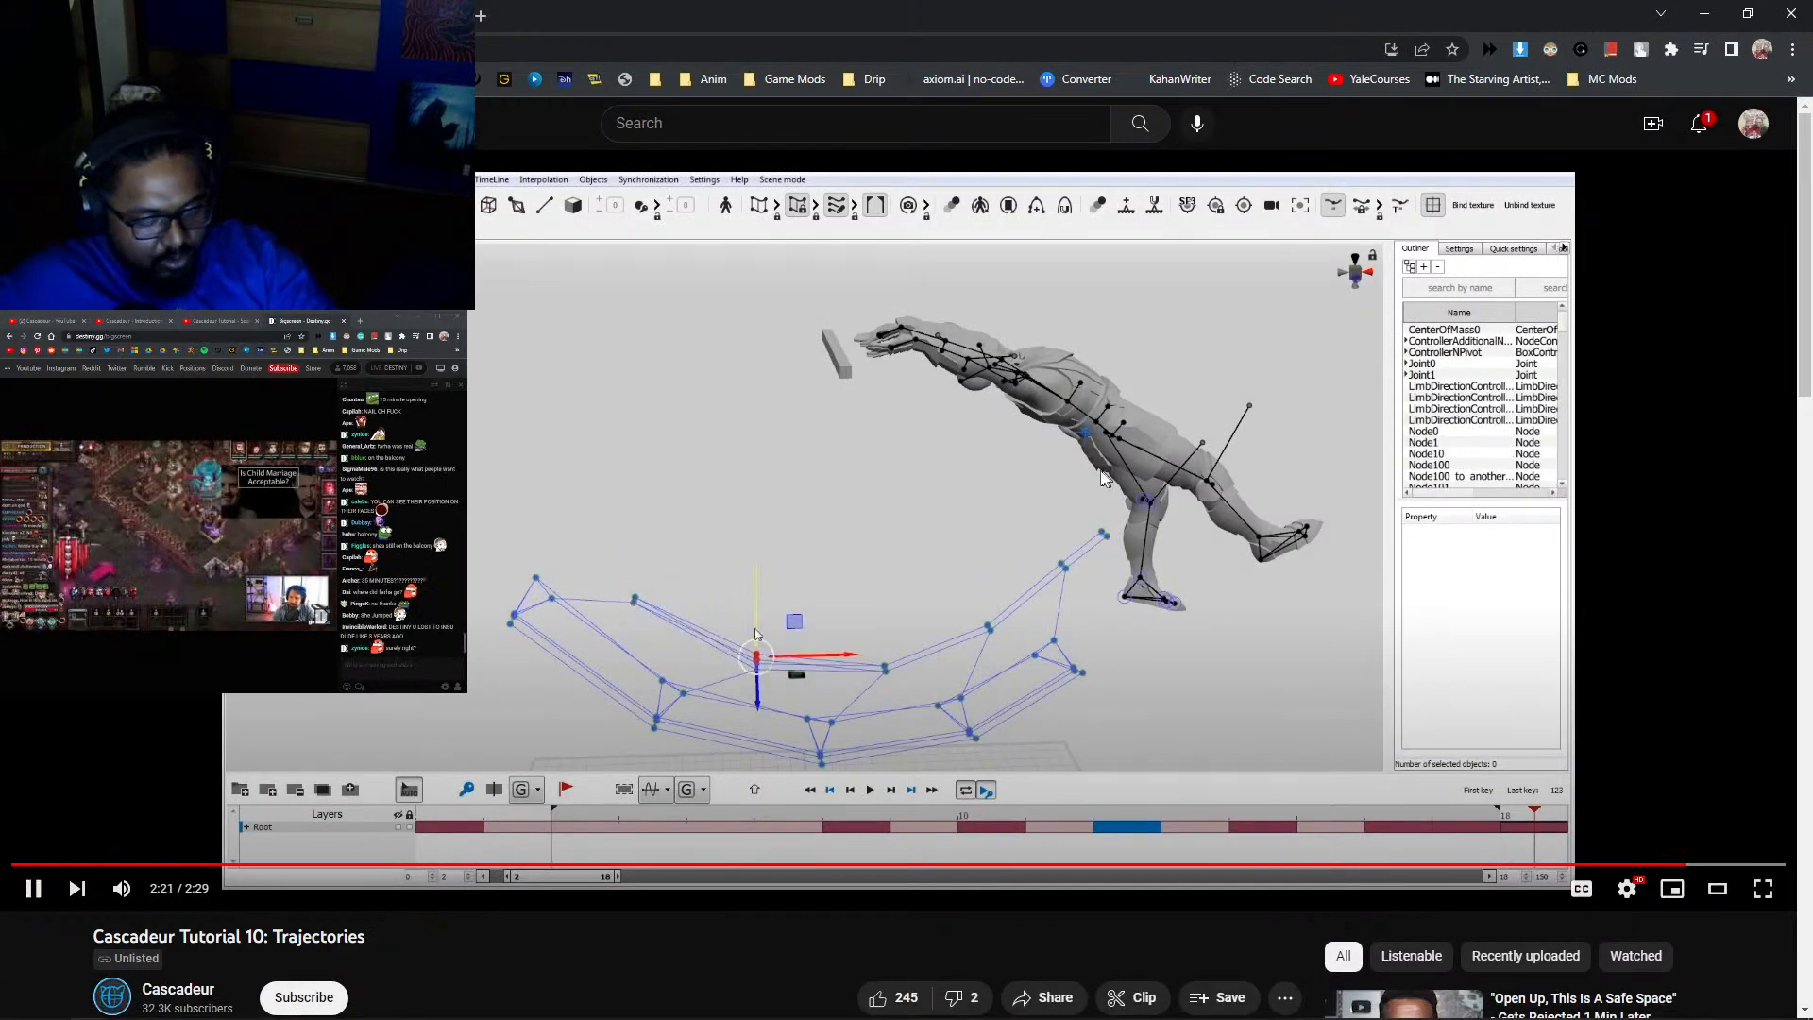
pyautogui.hotkey('ctrl', 'shift', 'Tab')
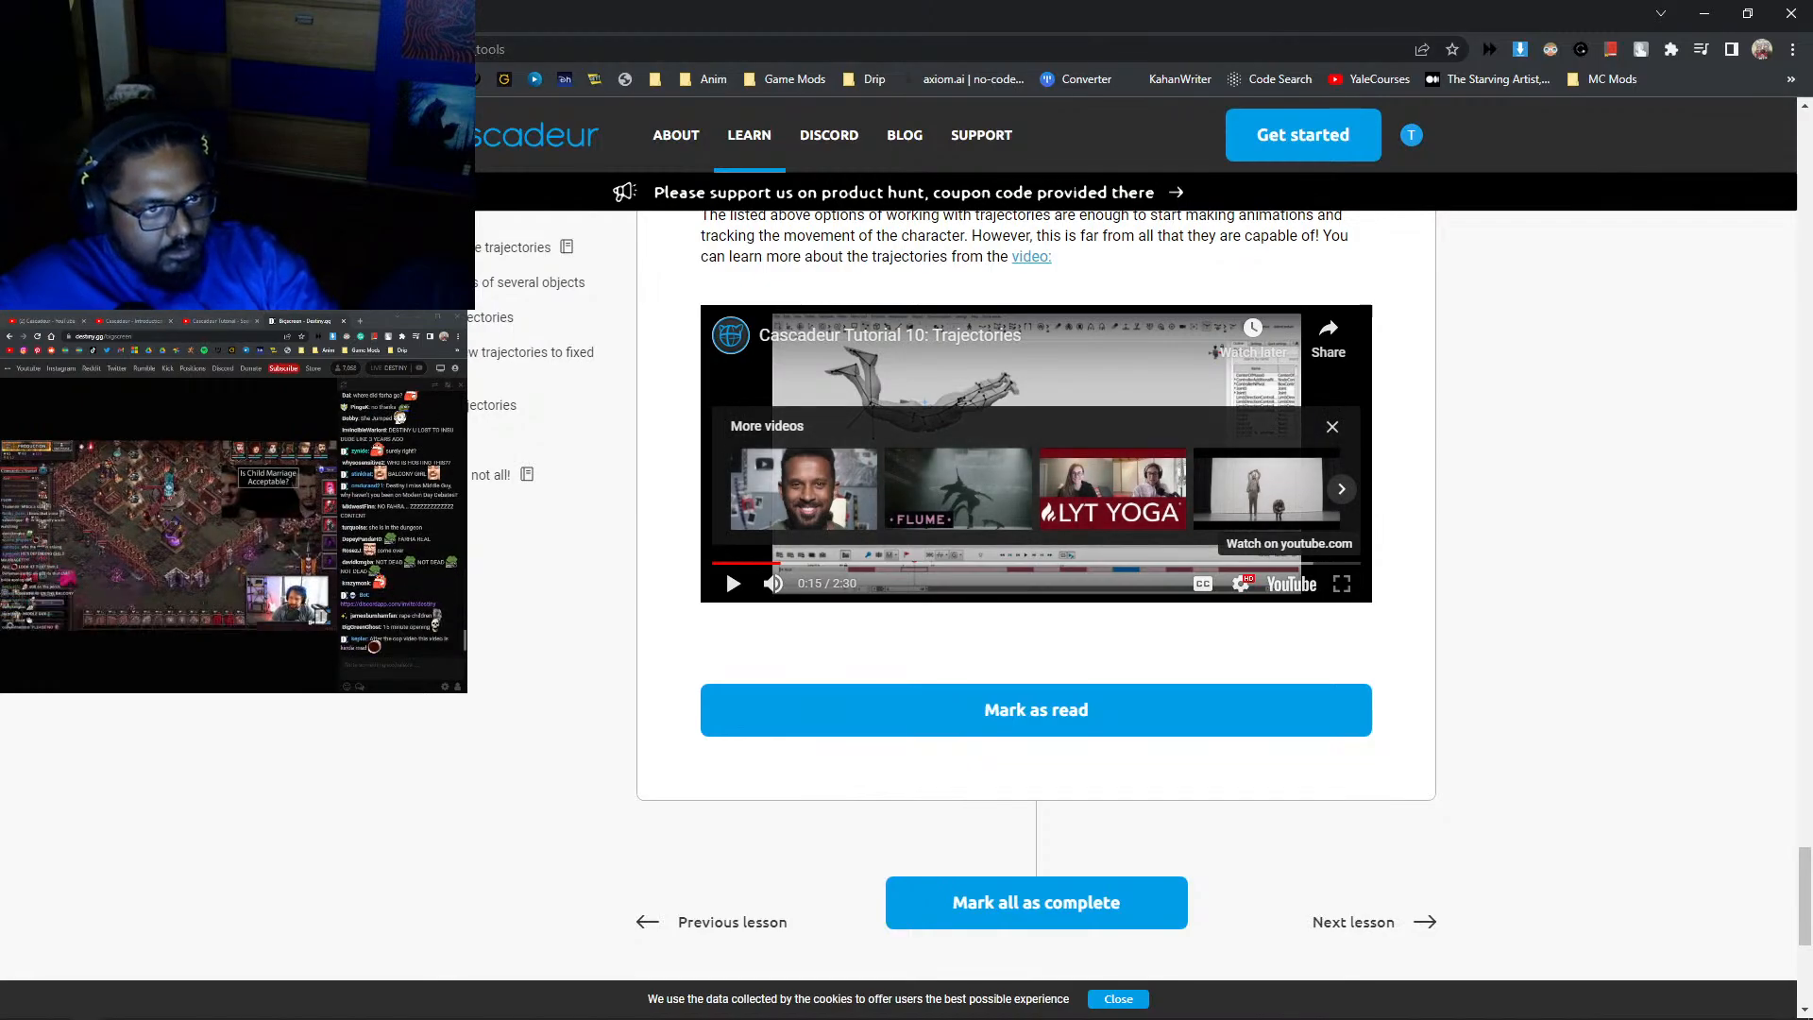
pyautogui.hotkey('alt', 'Tab')
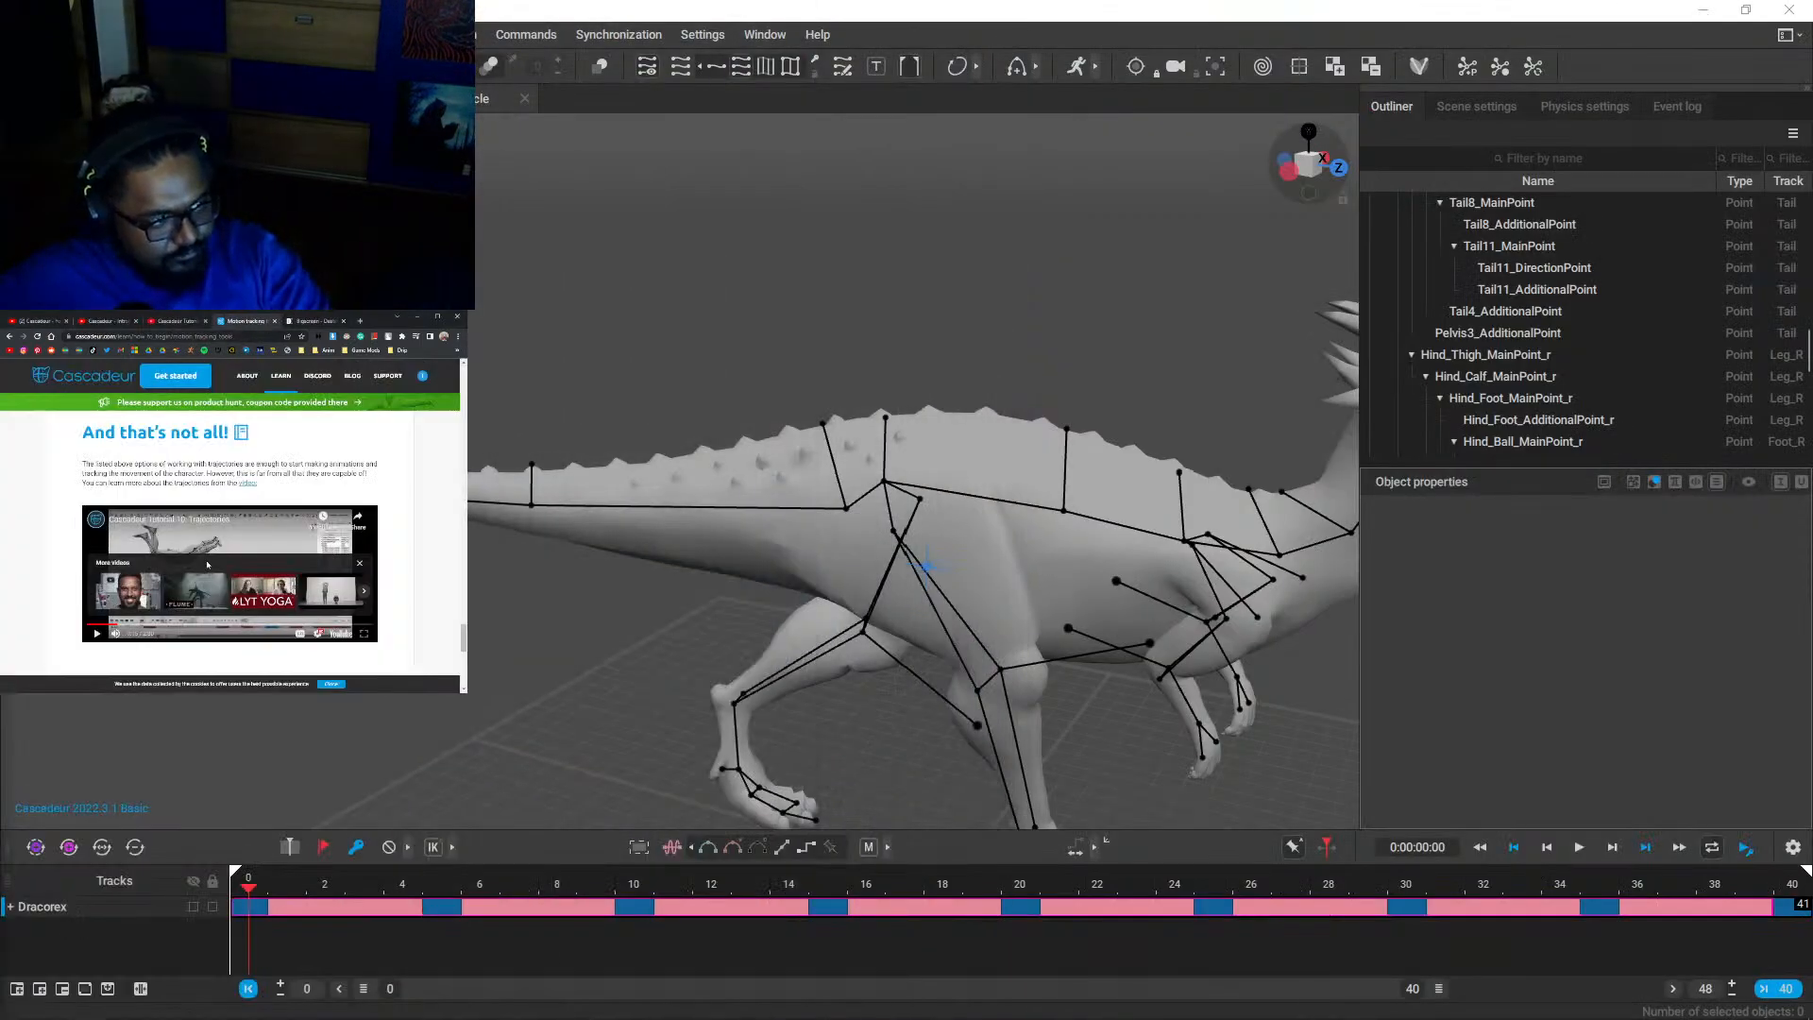
# - Mark the trajectories lesson as read and complete on the Cascadeur website and open the Keys and Interpolation Frames lesson at "What are keys"
pyautogui.scroll(-5, 116, 585)
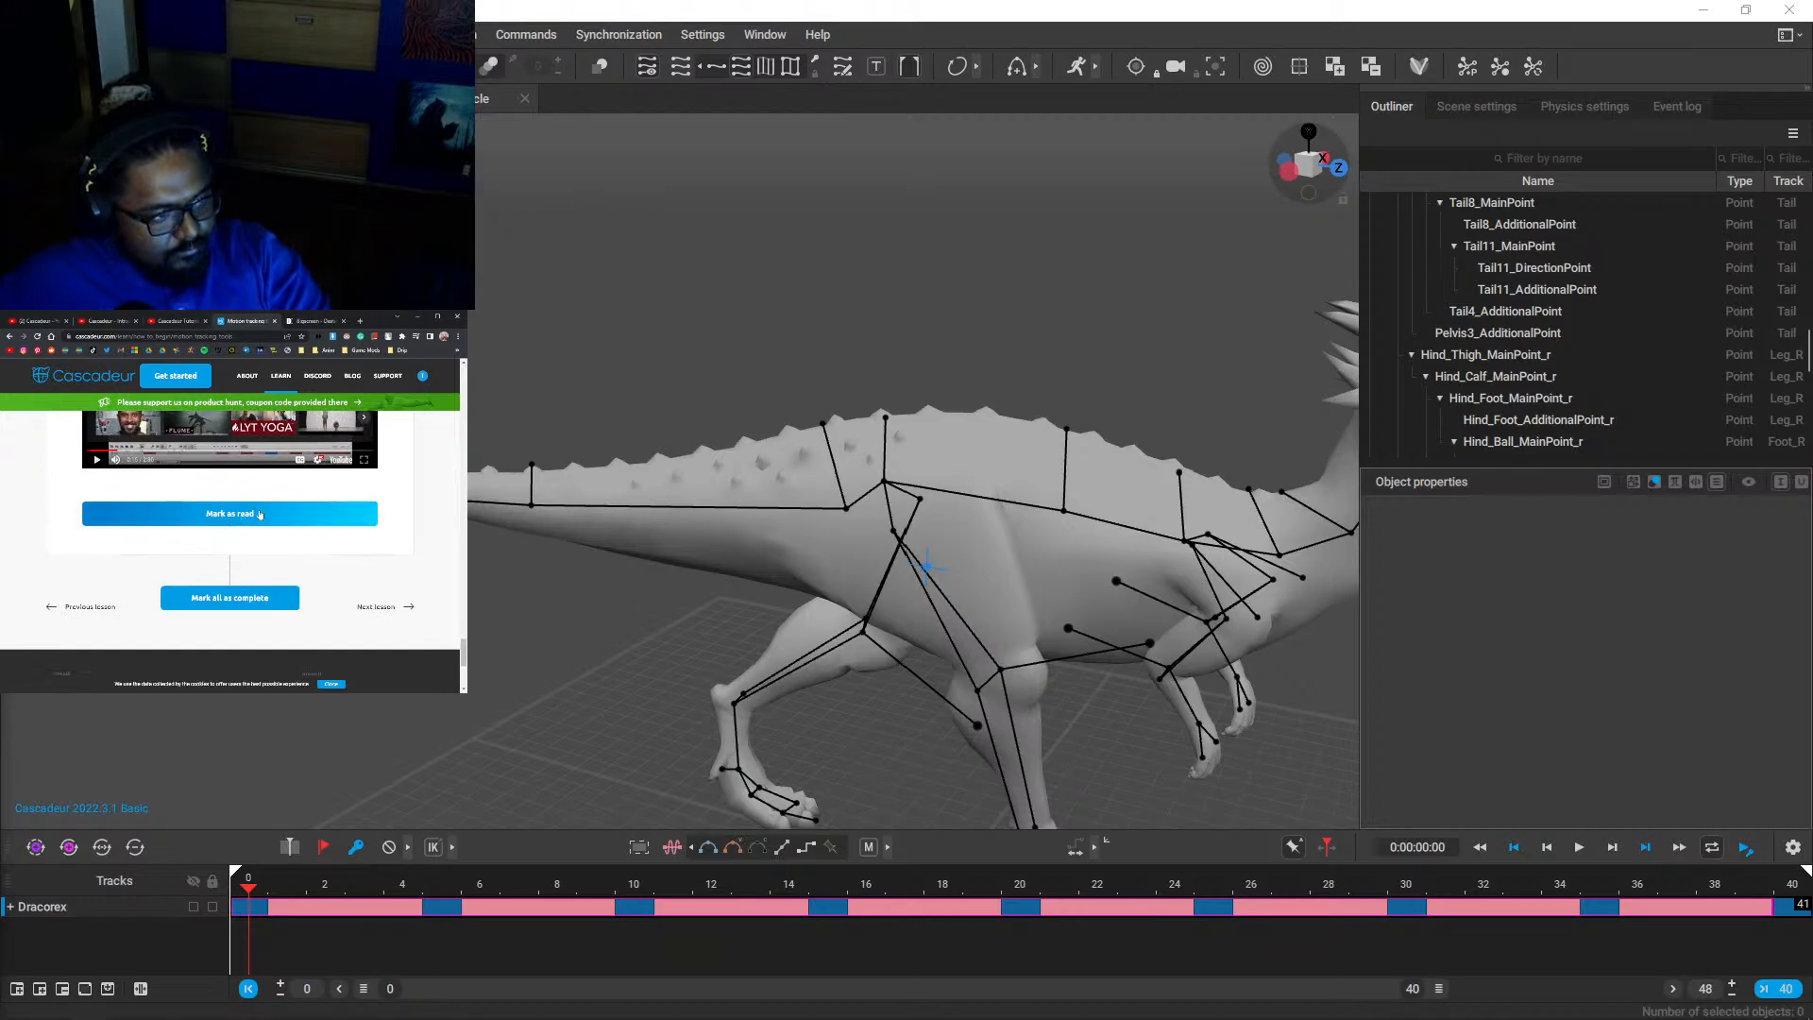
pyautogui.click(296, 322)
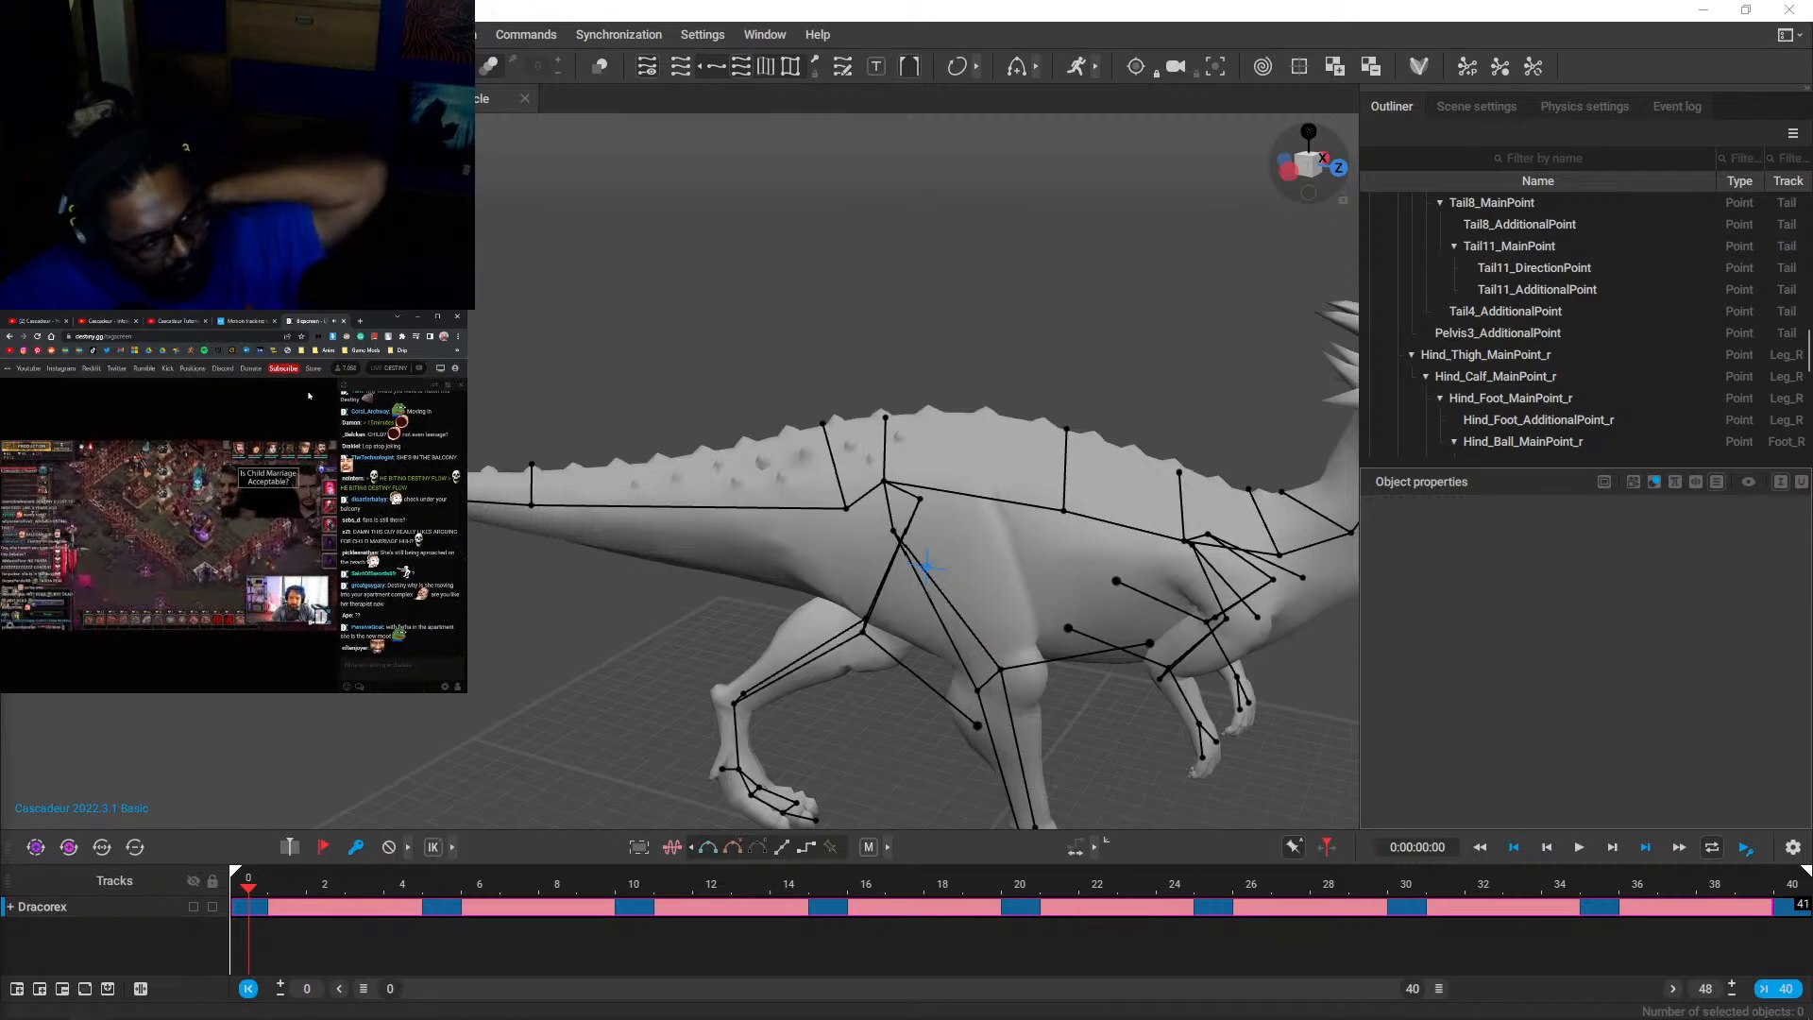
pyautogui.click(243, 321)
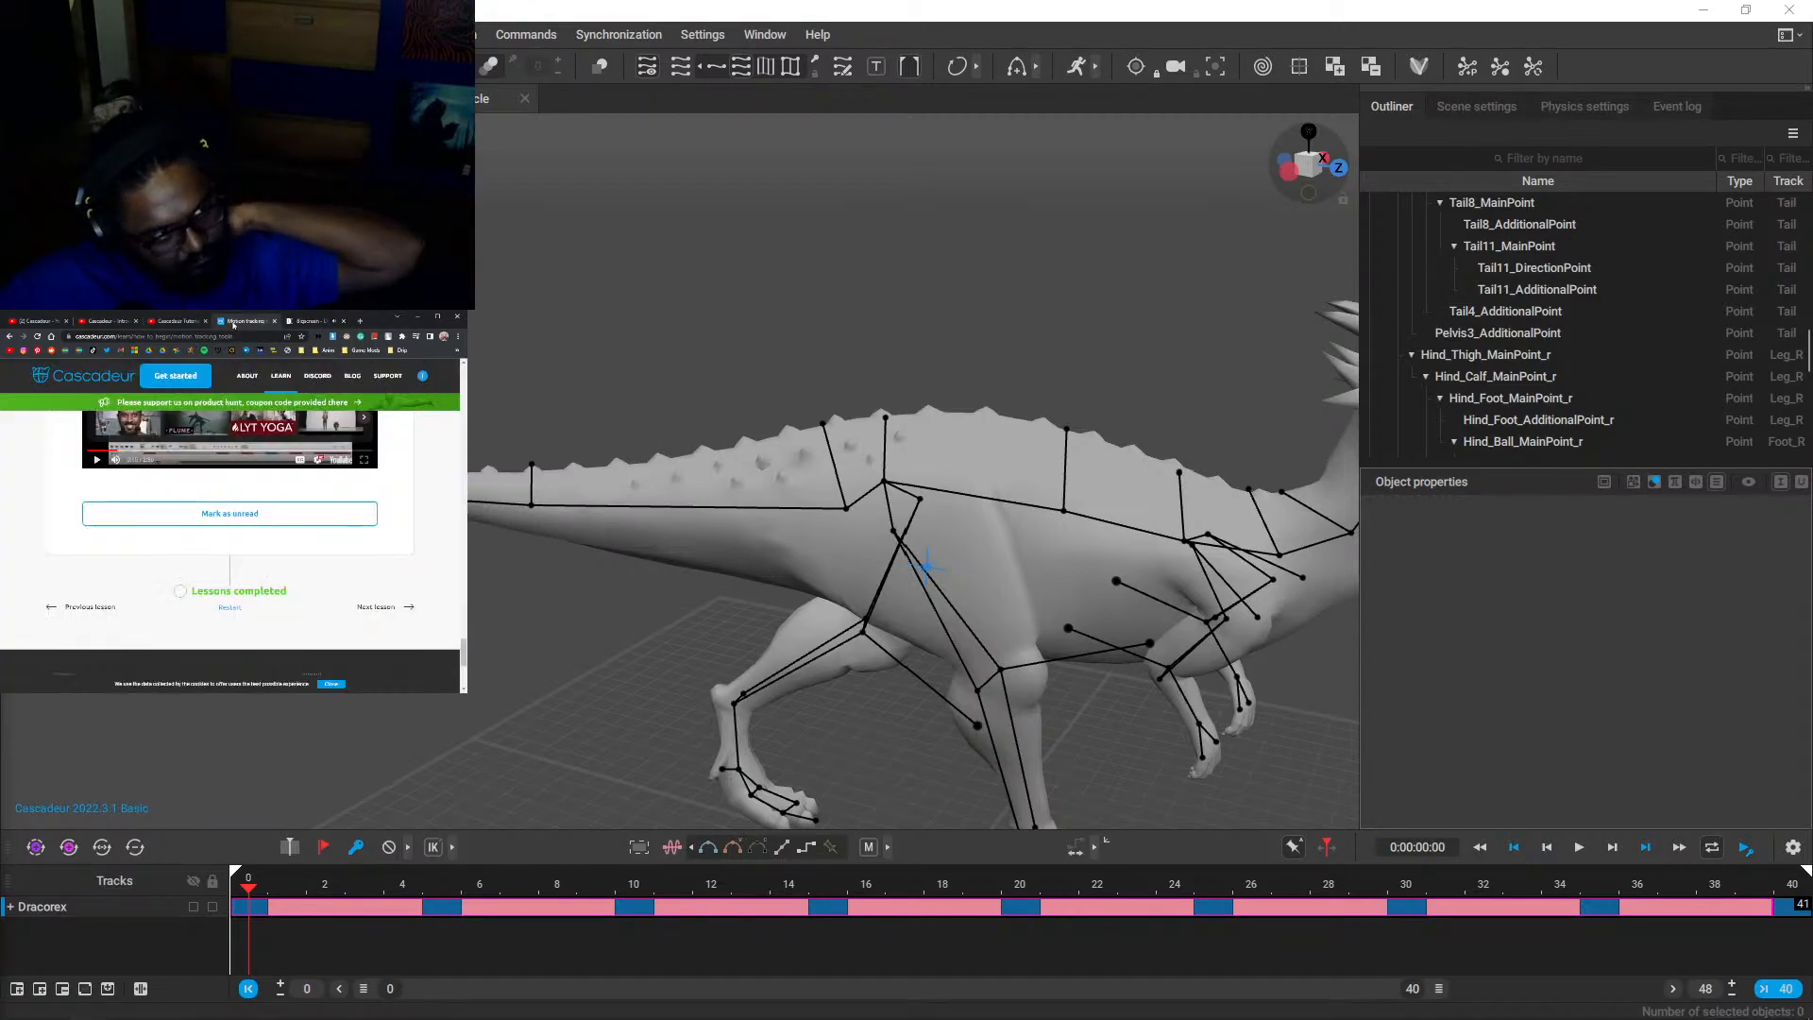
pyautogui.scroll(10, 27, 498)
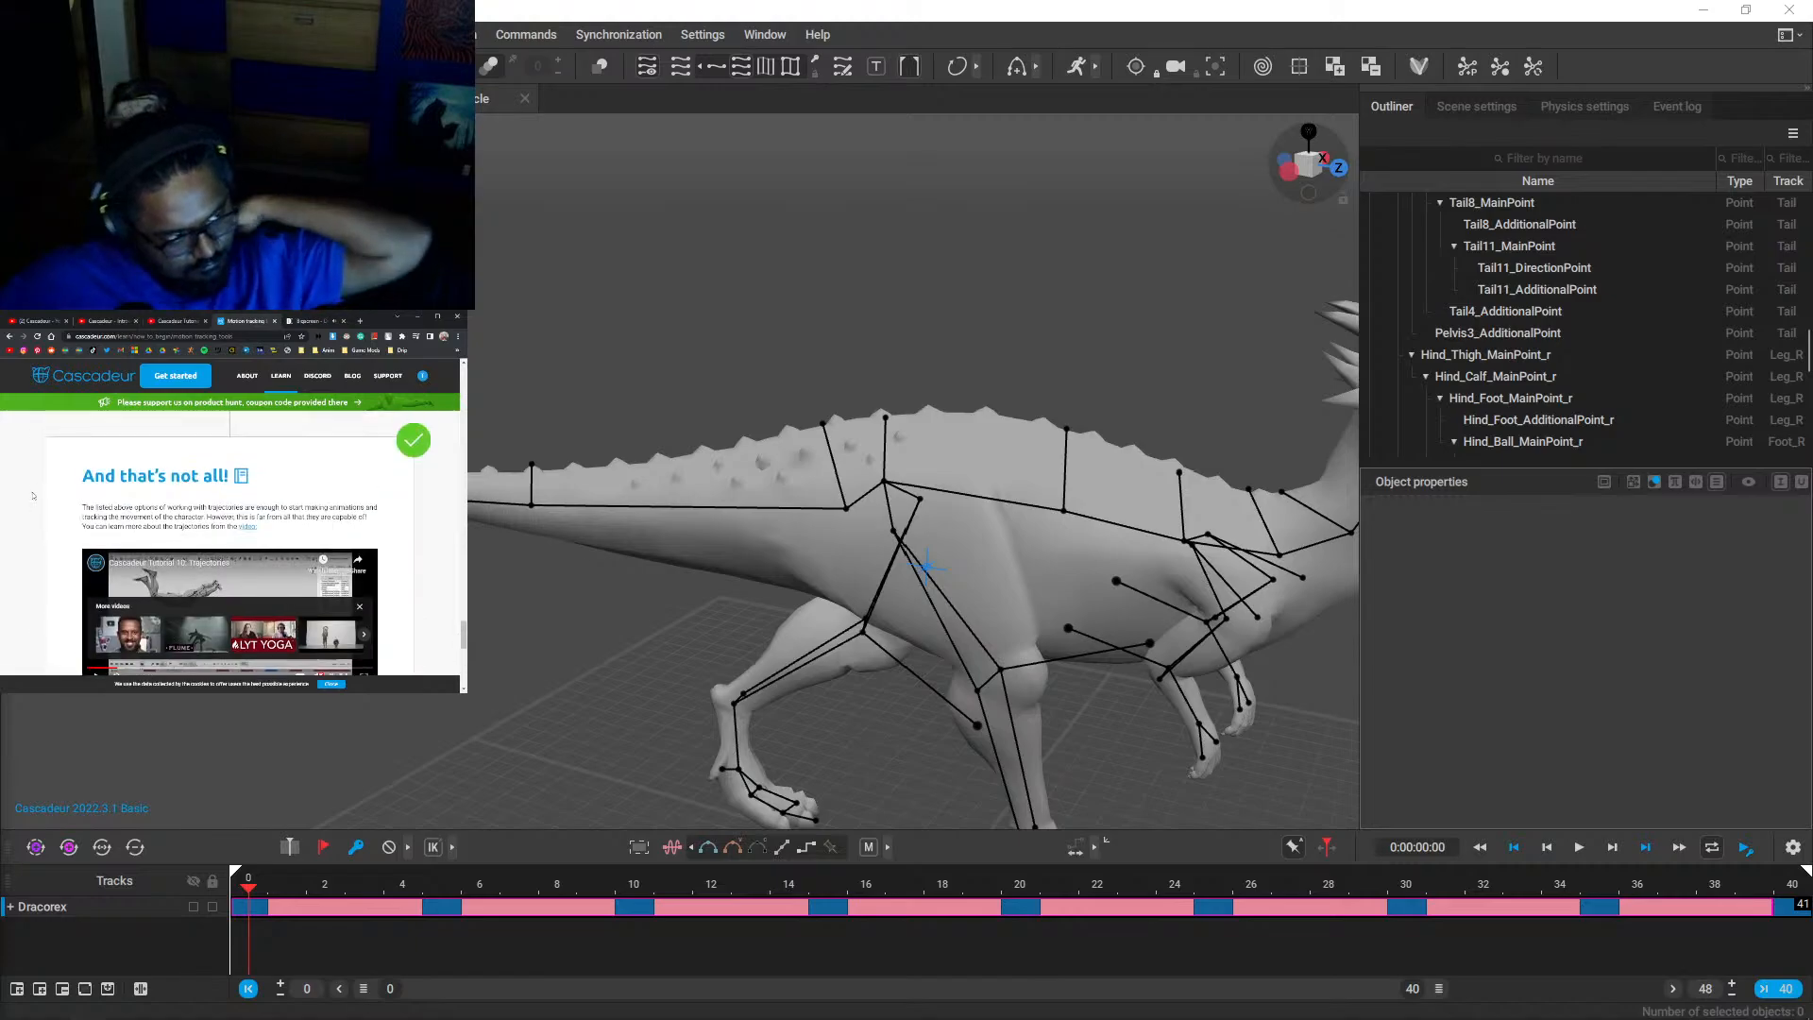
pyautogui.scroll(-10, 25, 498)
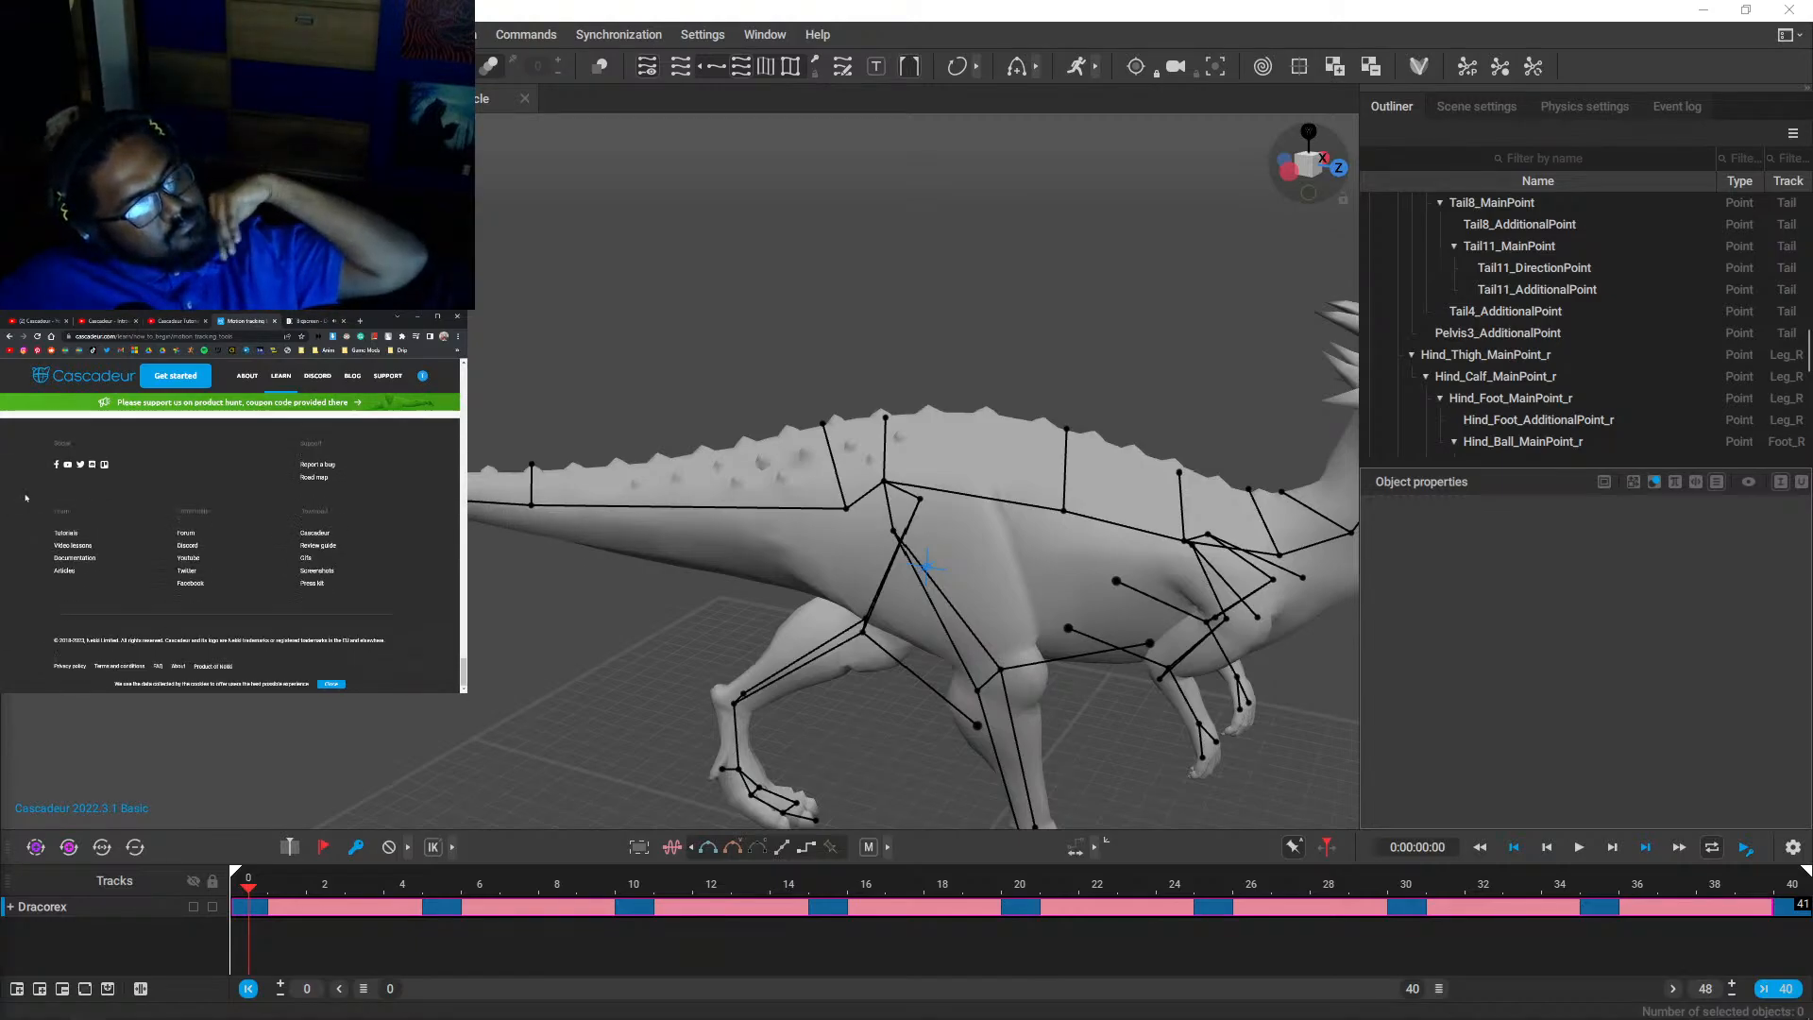
pyautogui.scroll(1, 366, 585)
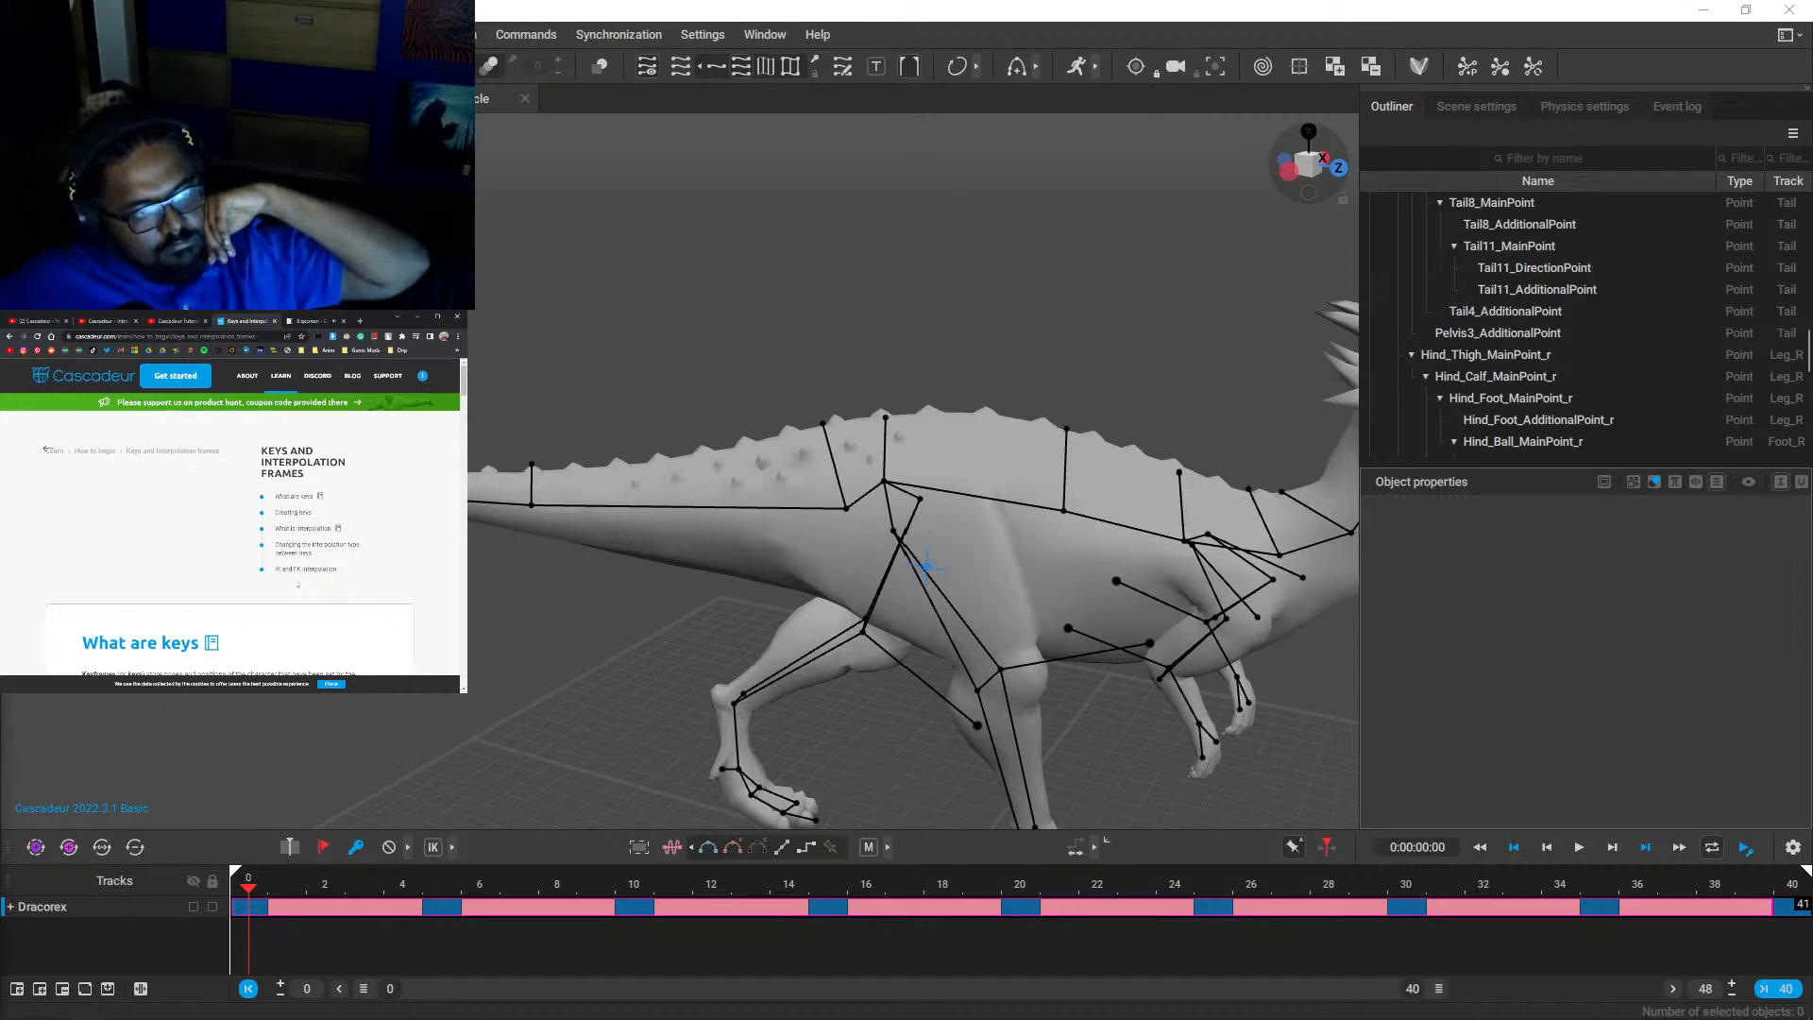
pyautogui.scroll(-3, 297, 584)
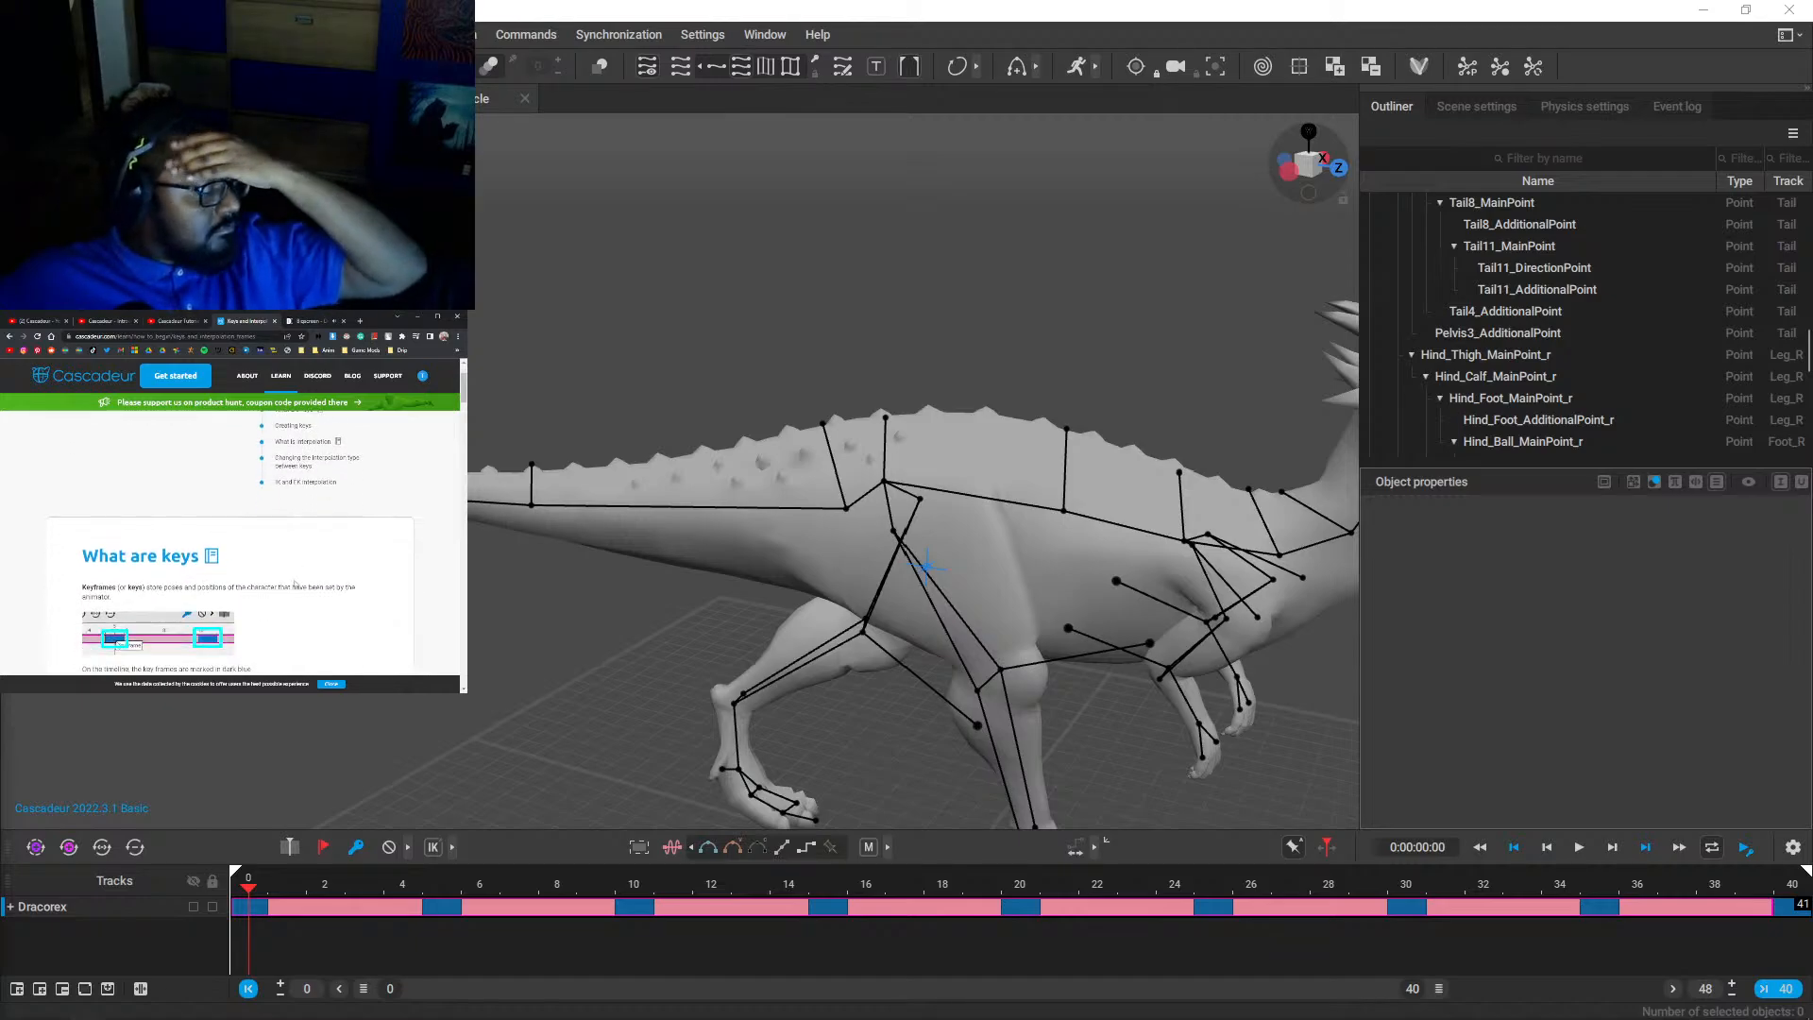
pyautogui.scroll(3, 295, 585)
pyautogui.scroll(-6, 294, 584)
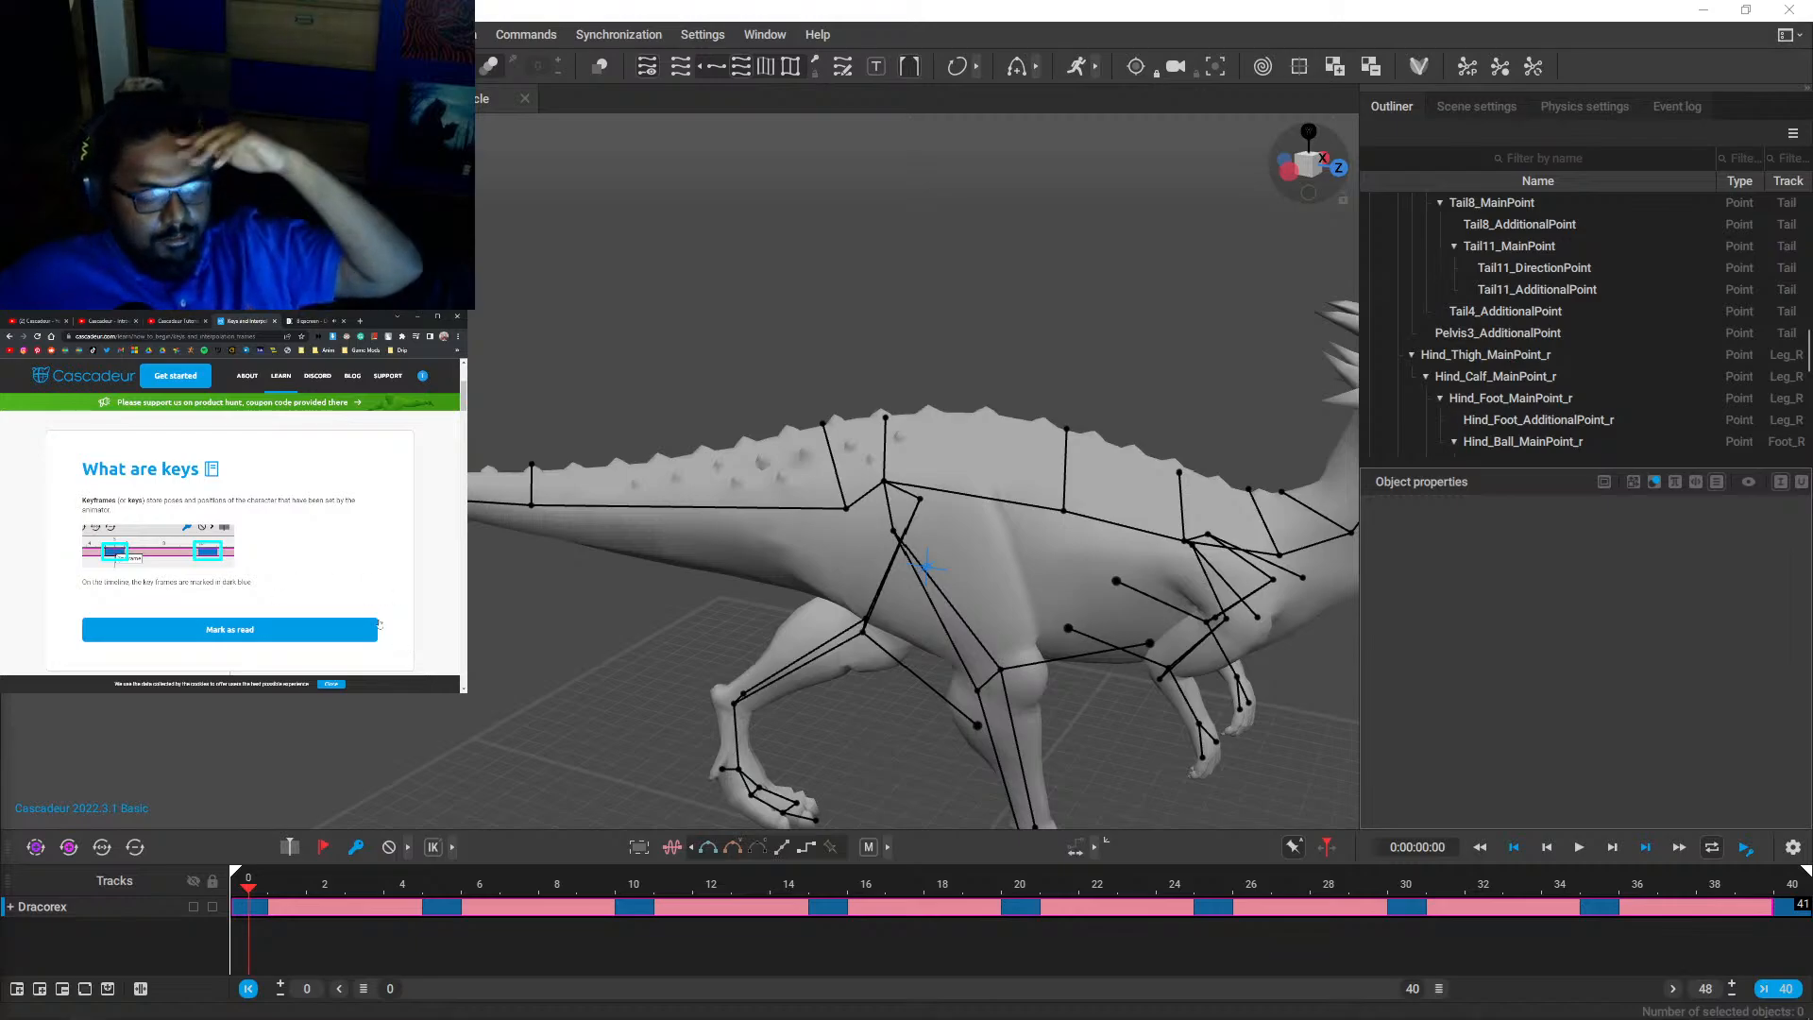
# - Launch AccuRIG and load a character model file from the Female Entity folder, accepting the dense-model notice
pyautogui.moveTo(195, 1009)
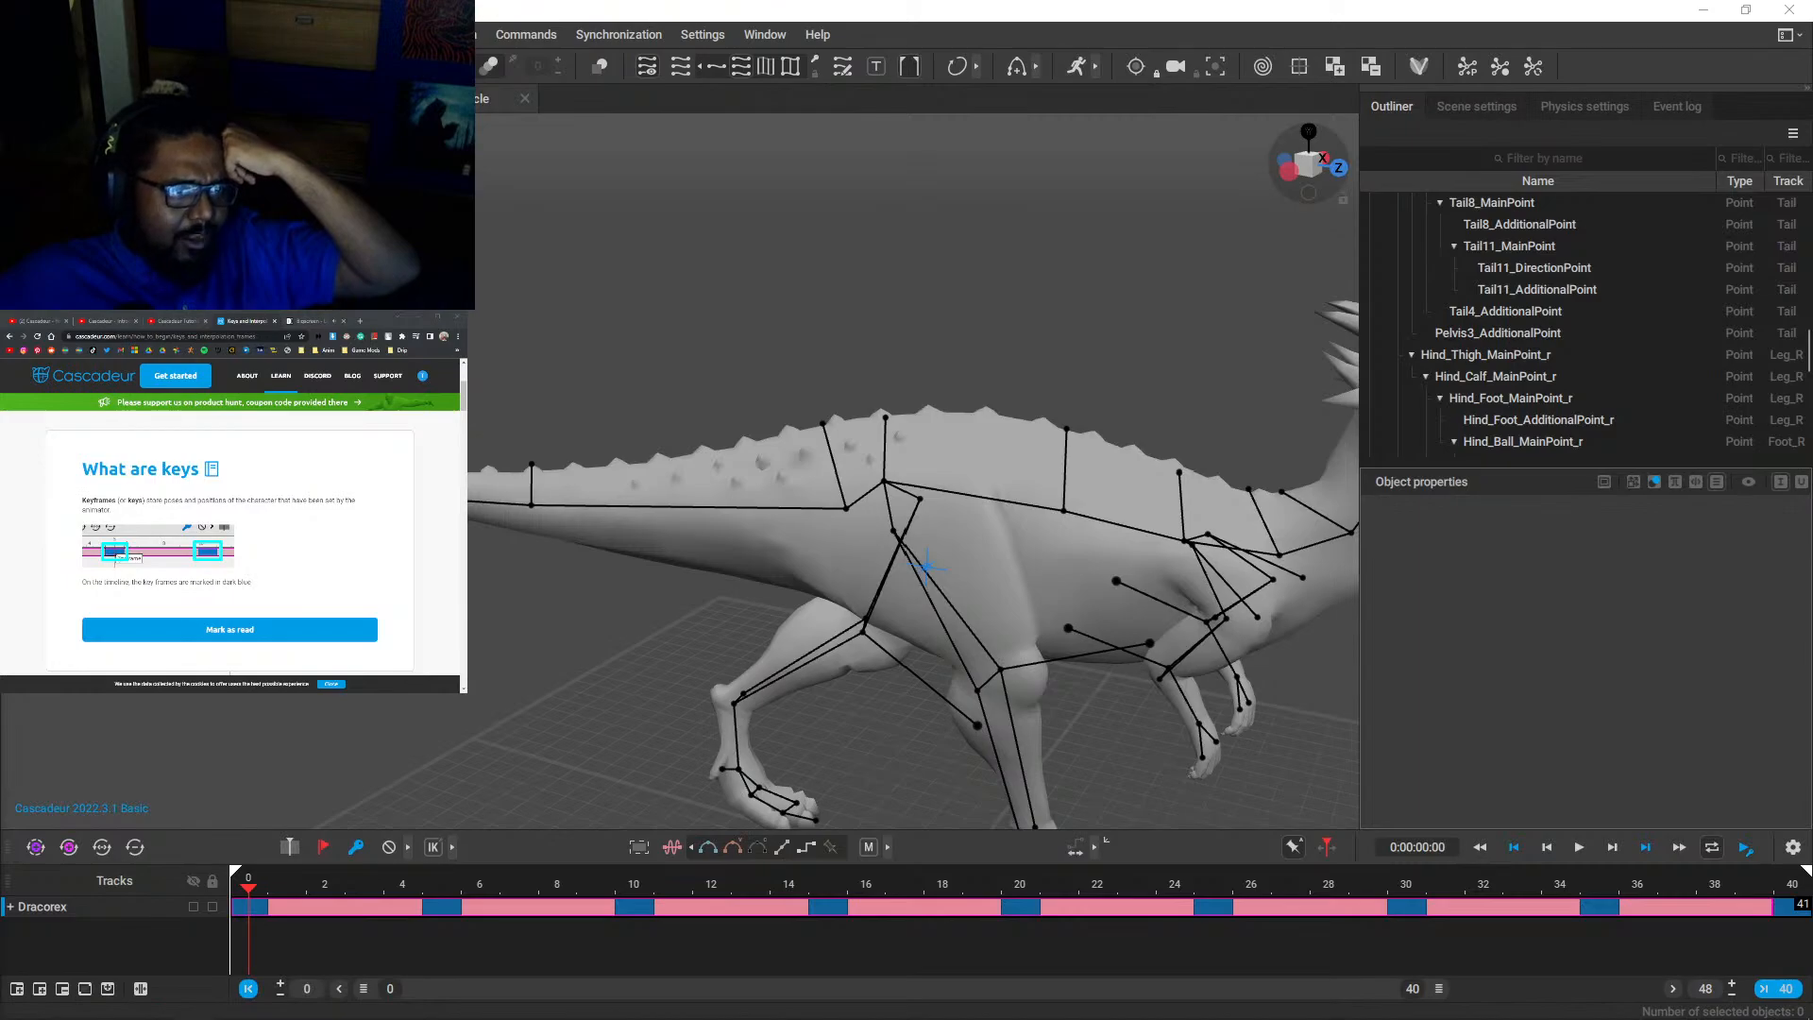
pyautogui.click(17, 1004)
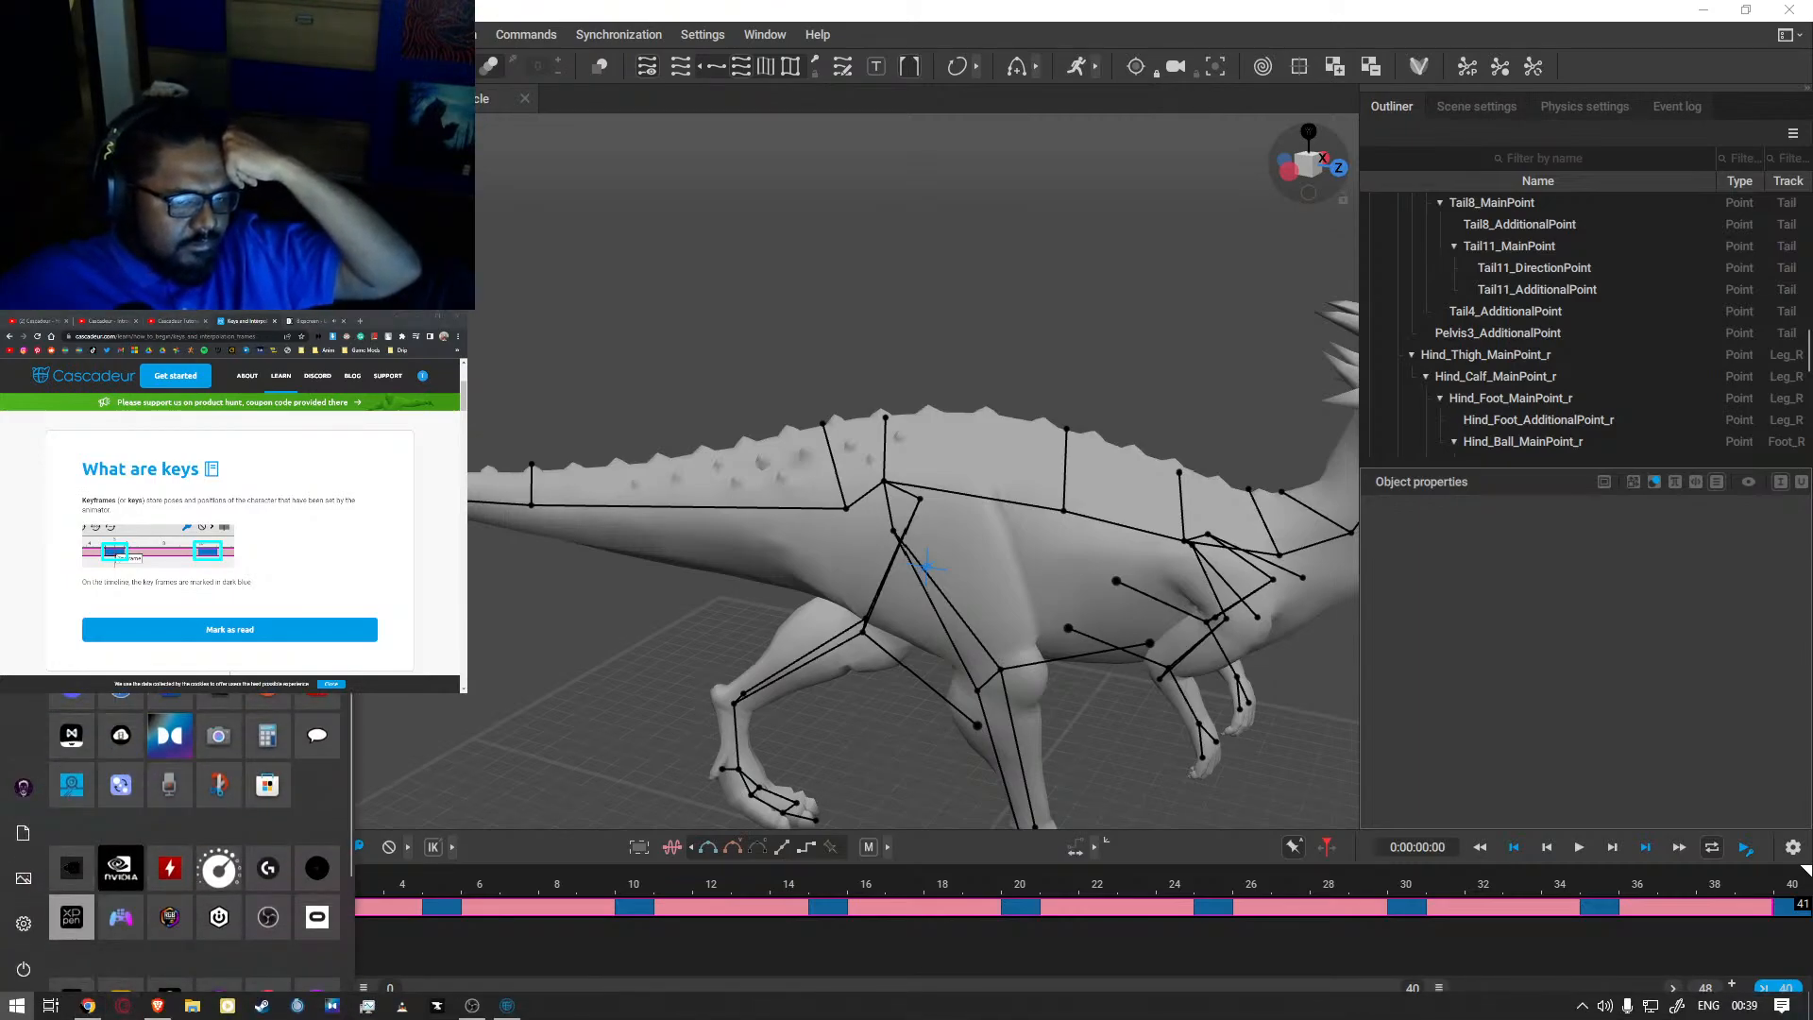
pyautogui.press('super')
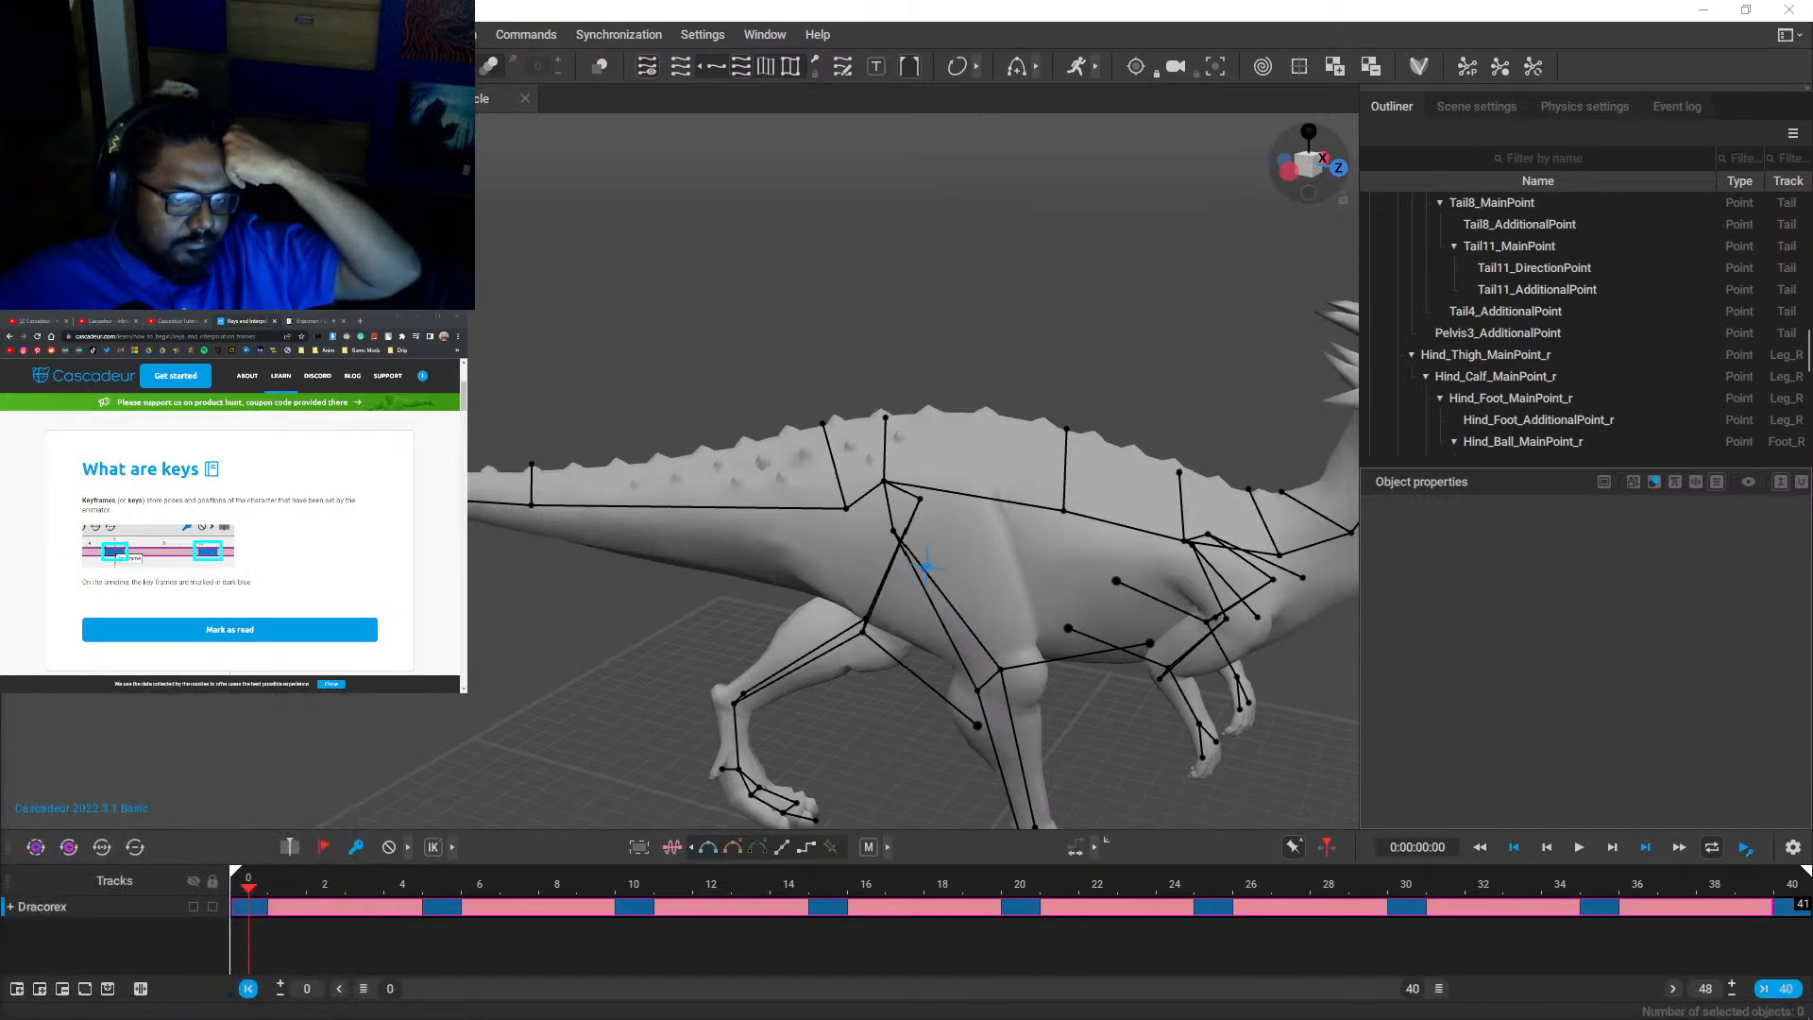
pyautogui.scroll(5, 231, 529)
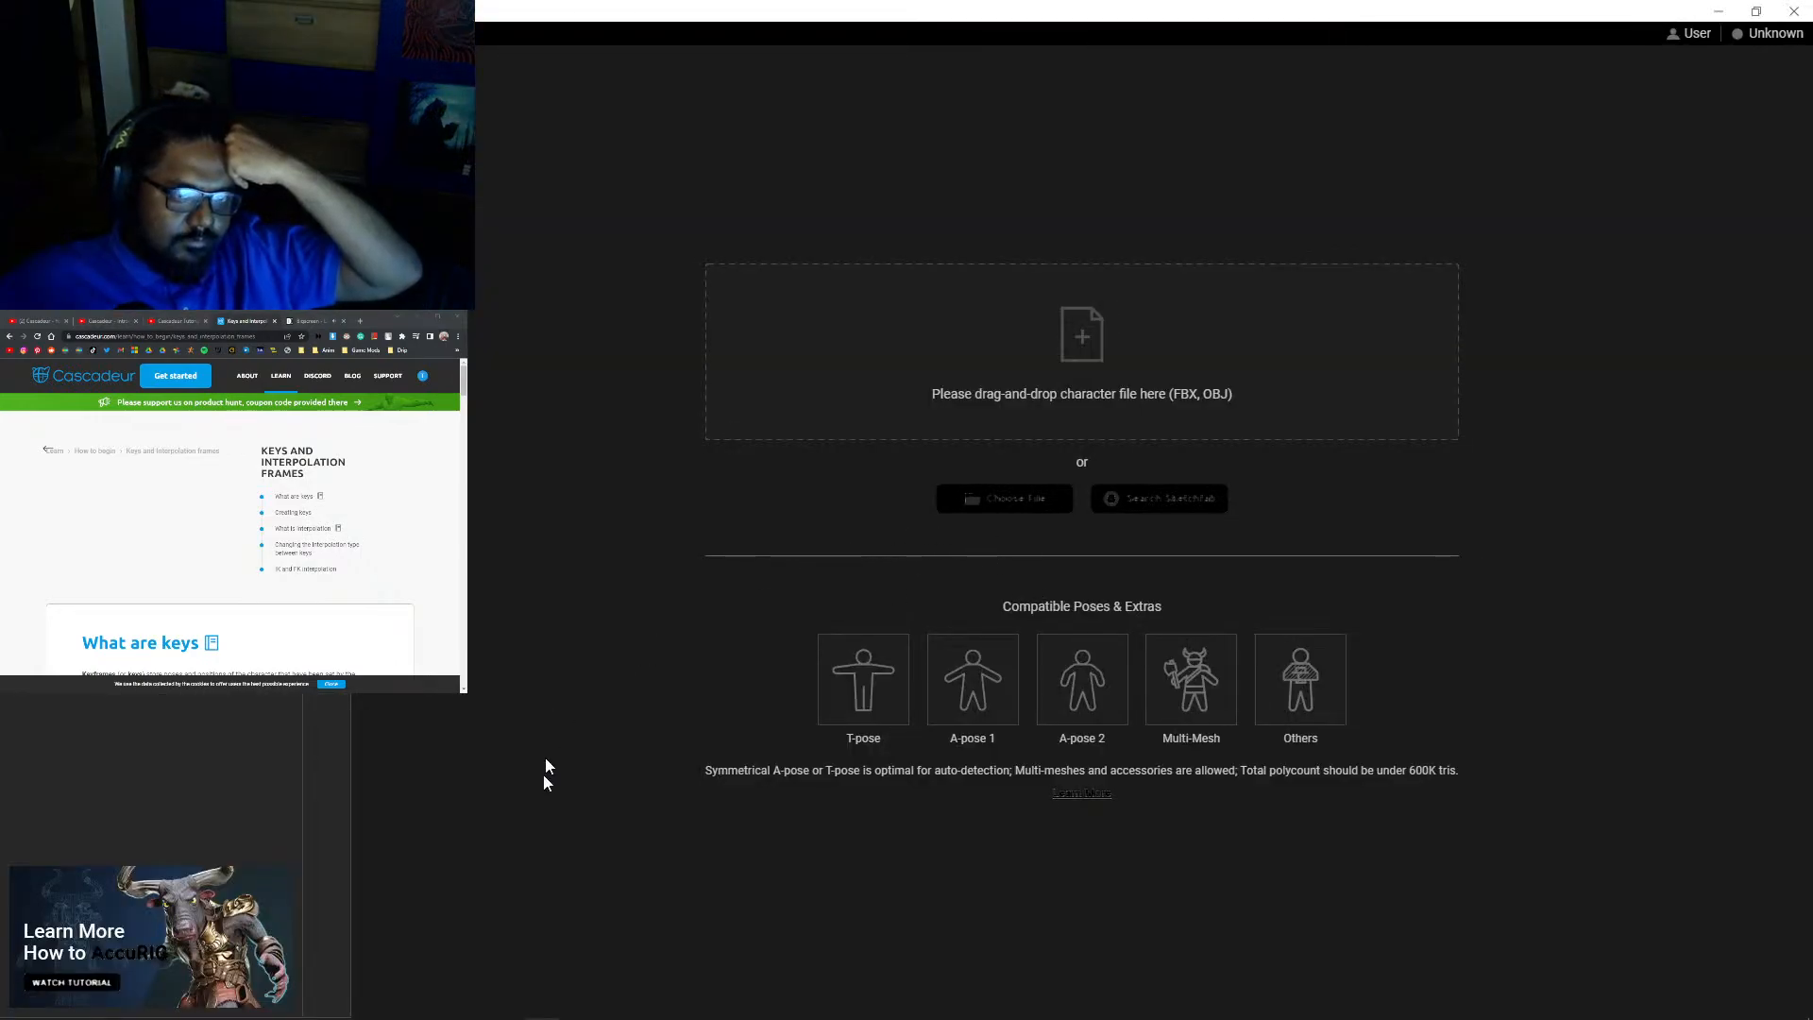
pyautogui.click(1010, 498)
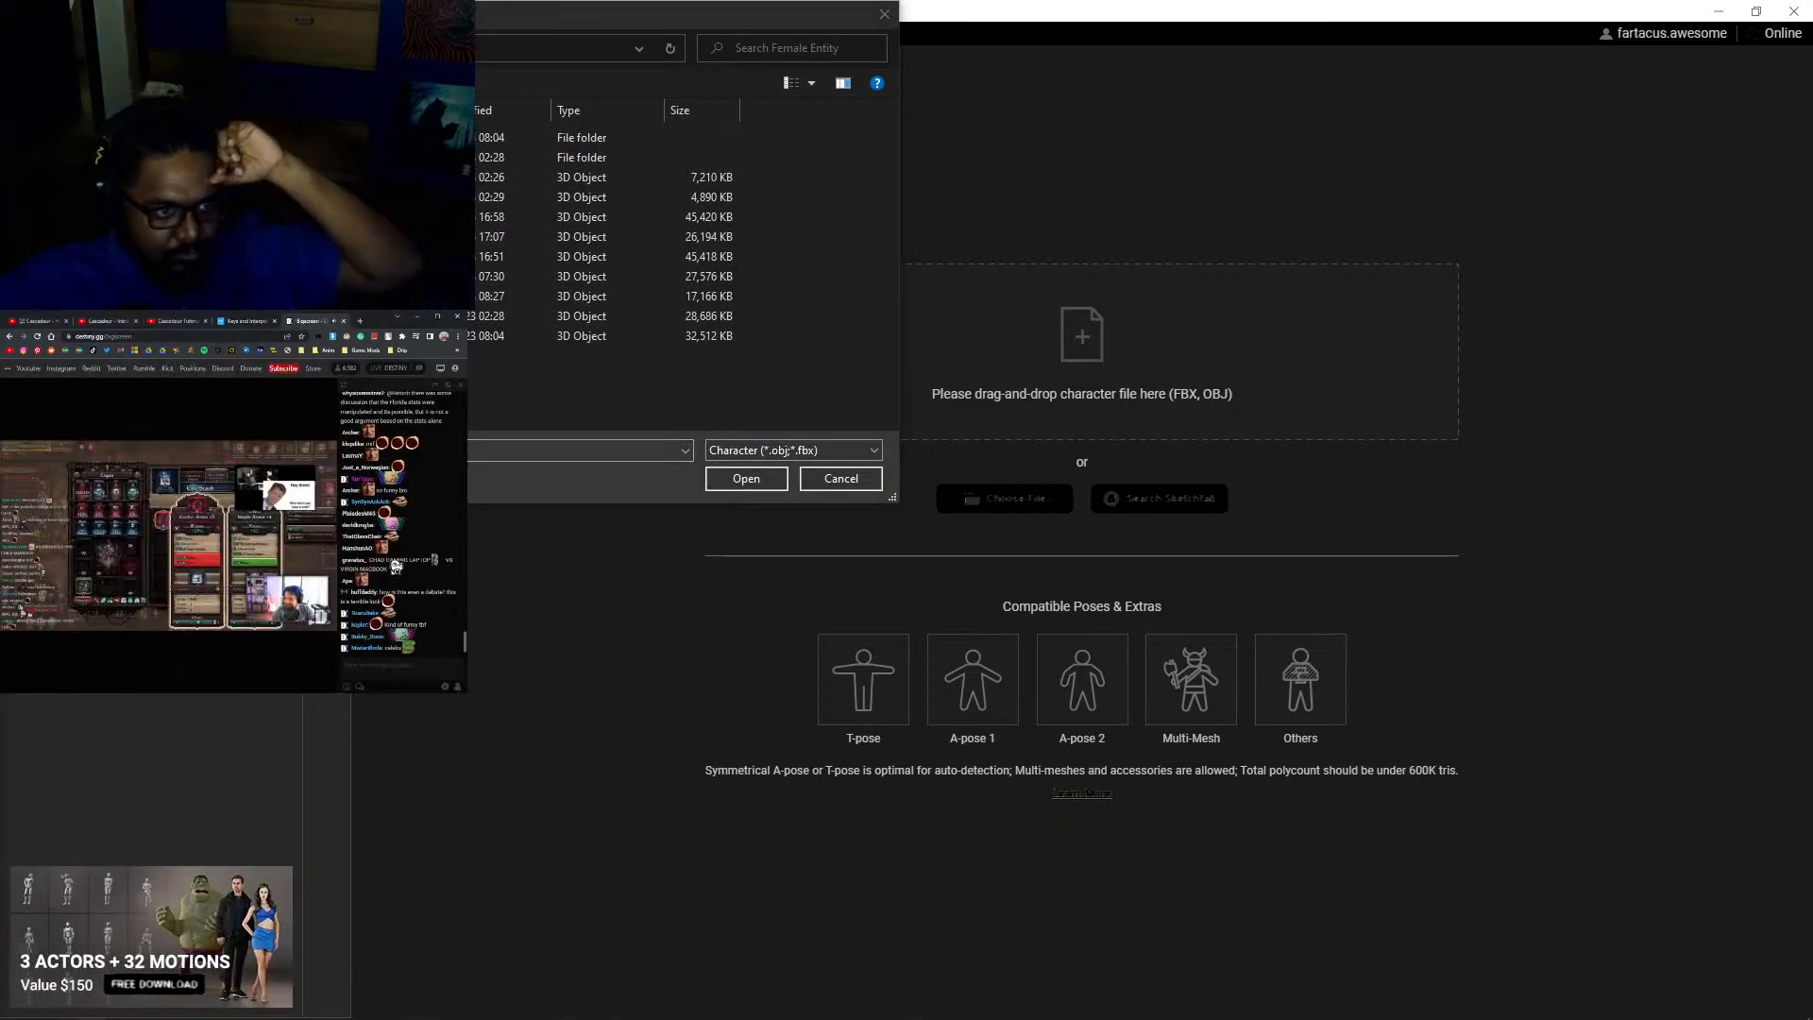
pyautogui.press('Return')
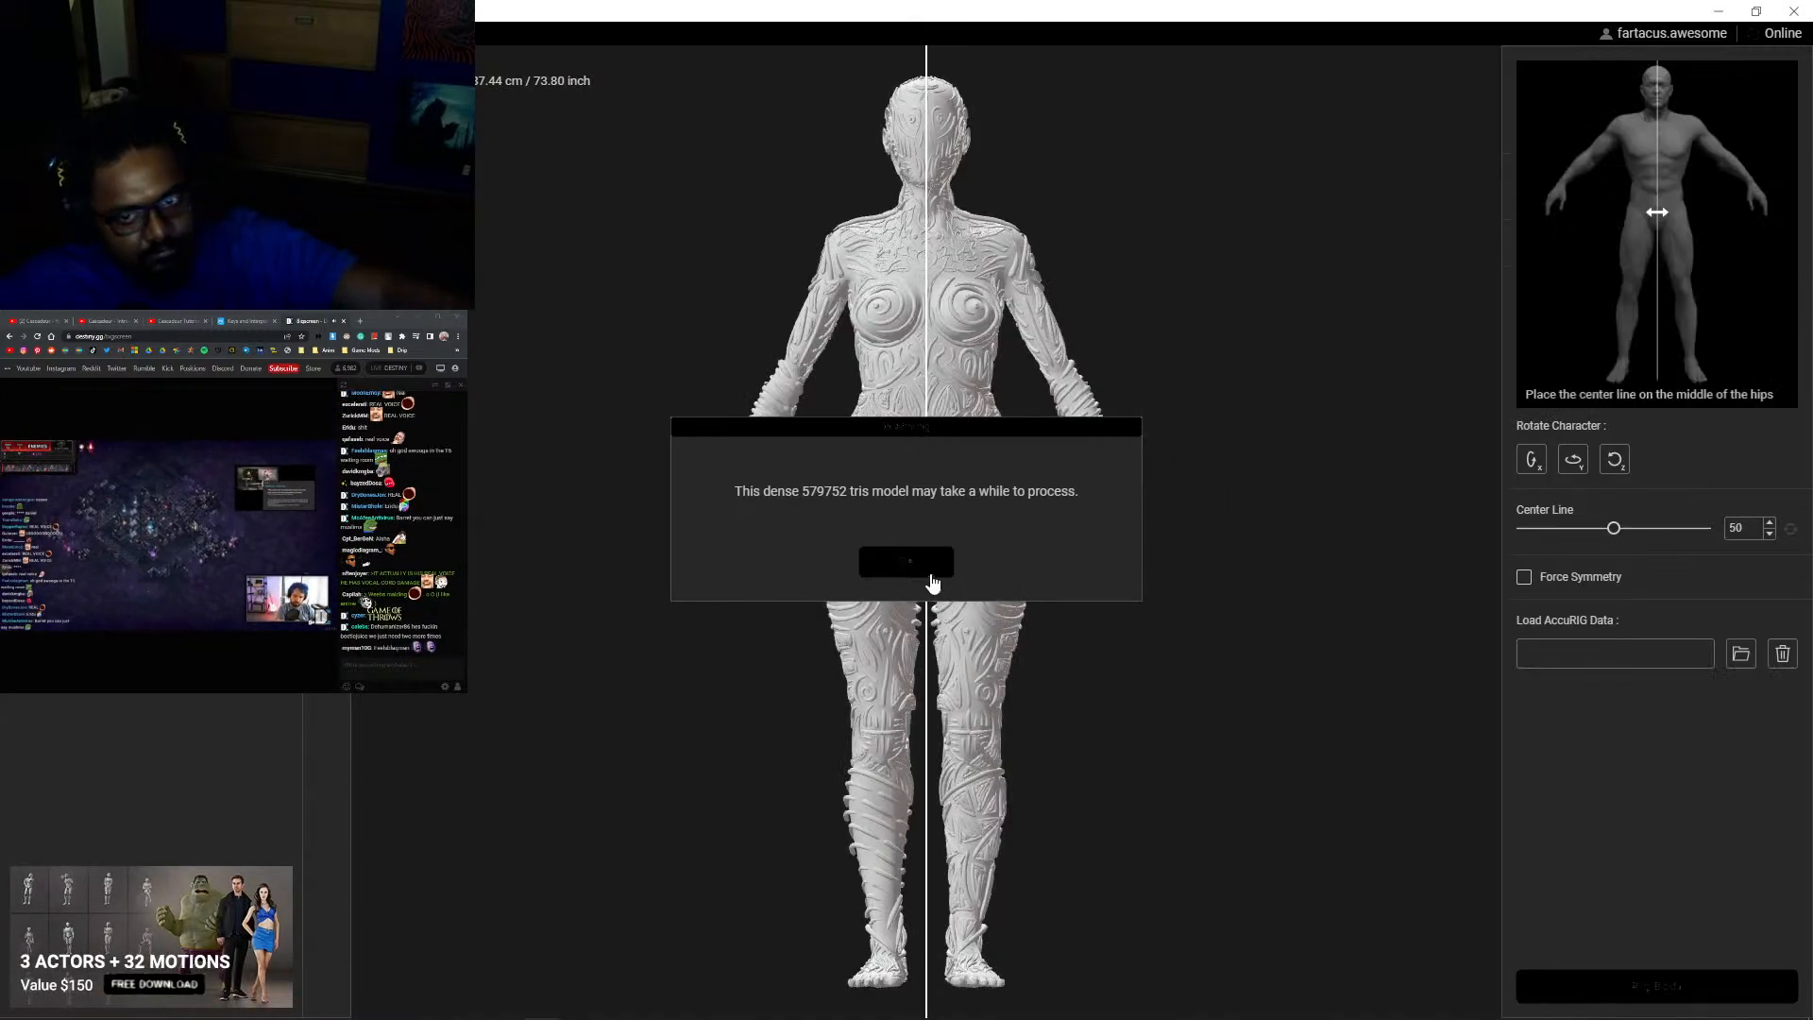
pyautogui.click(930, 572)
# - Preload the saved AccuRIG data from the Female Entity folder and run the automatic rigging on the character
pyautogui.click(1740, 653)
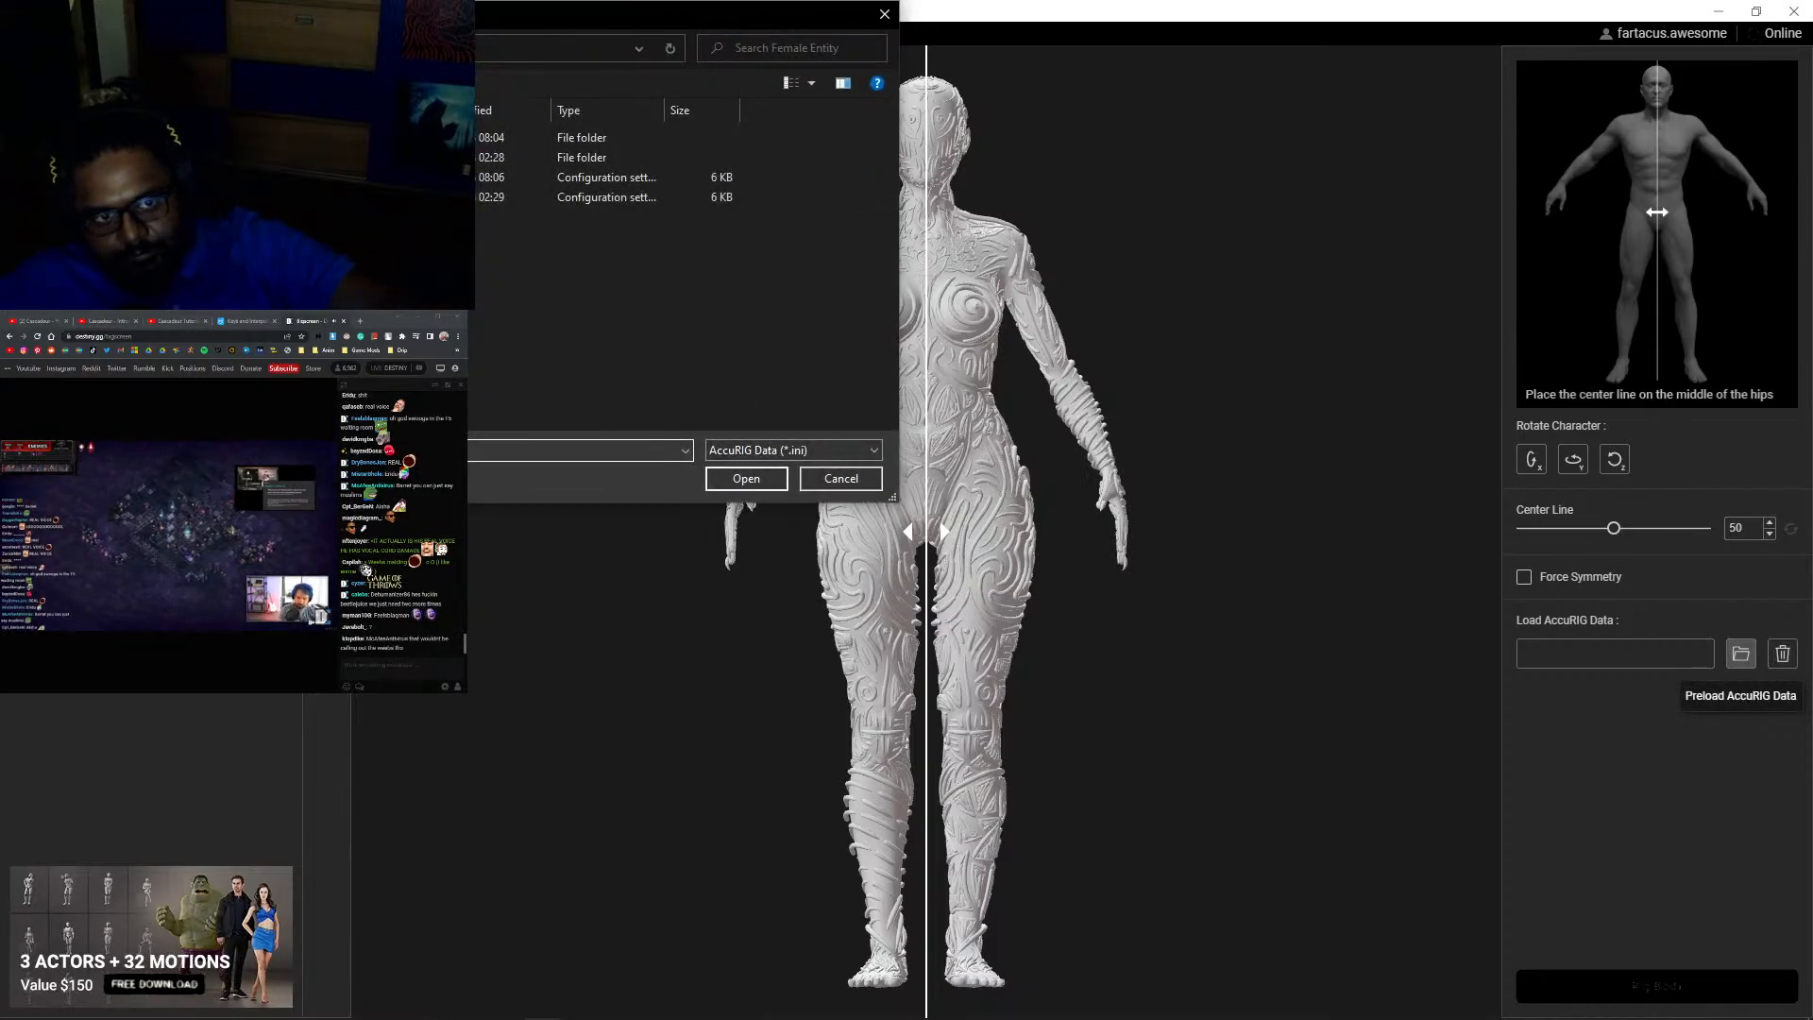
pyautogui.doubleClick(311, 198)
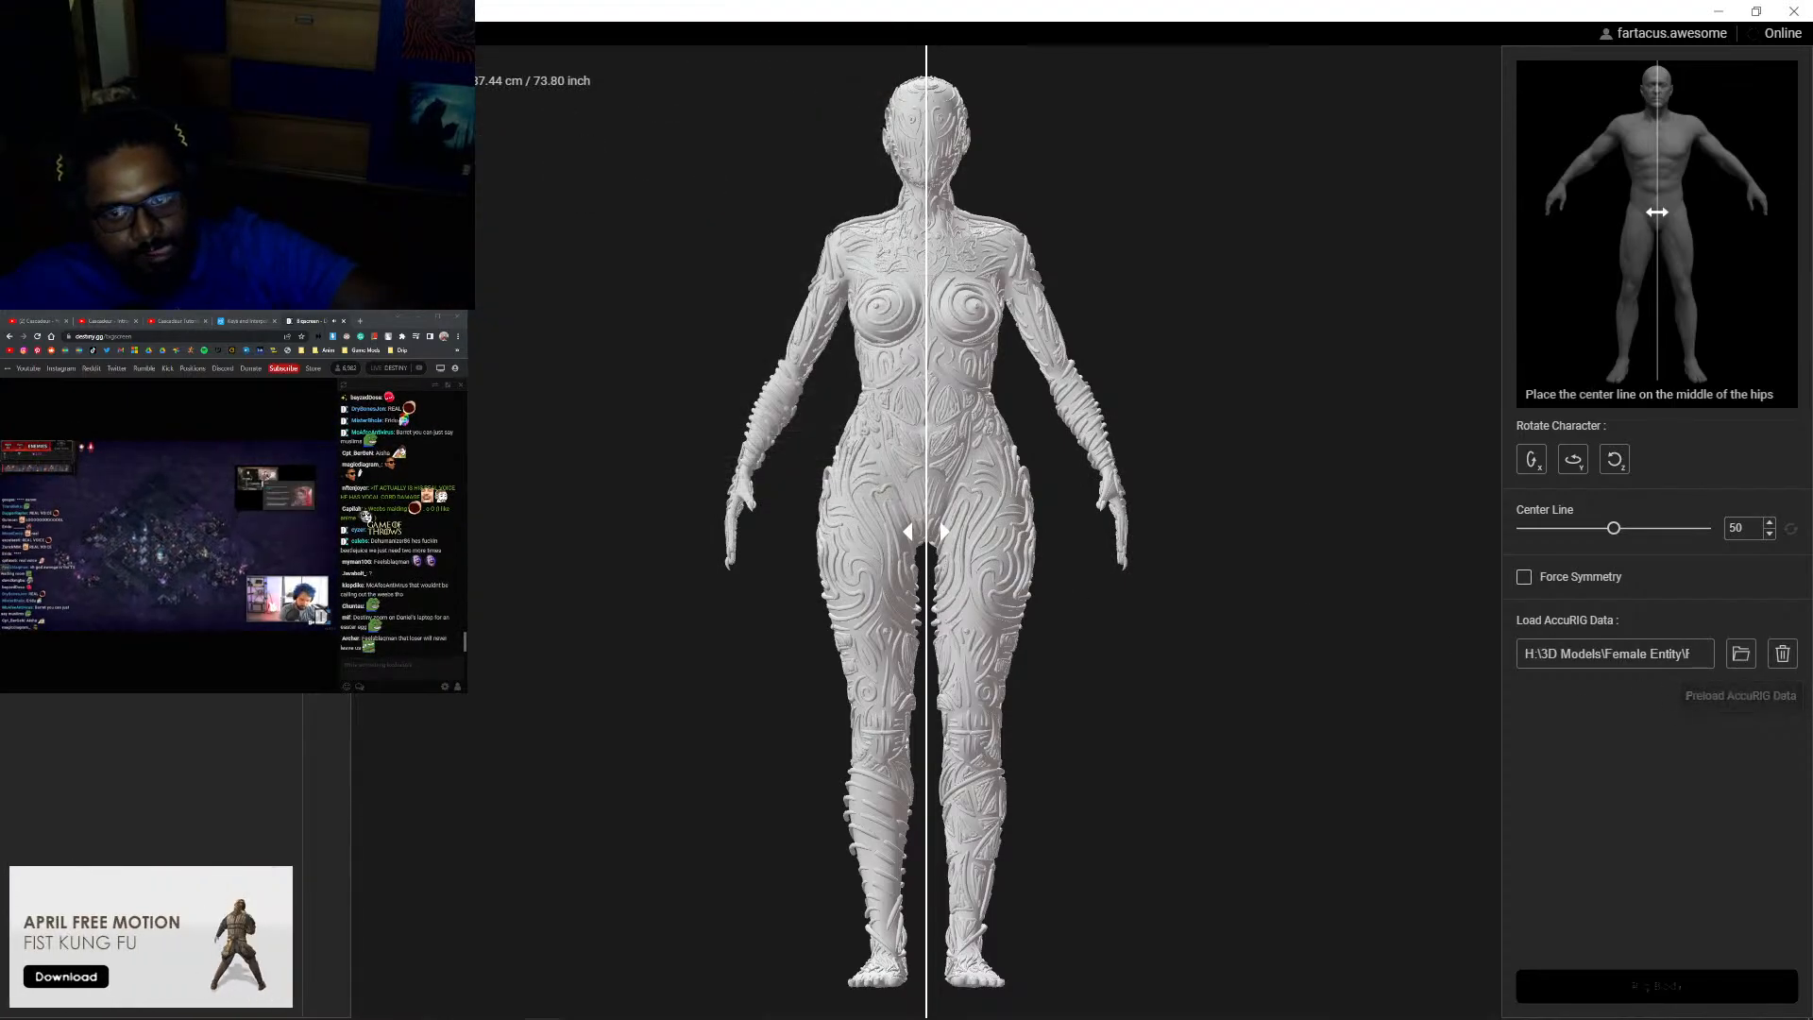
pyautogui.click(1586, 986)
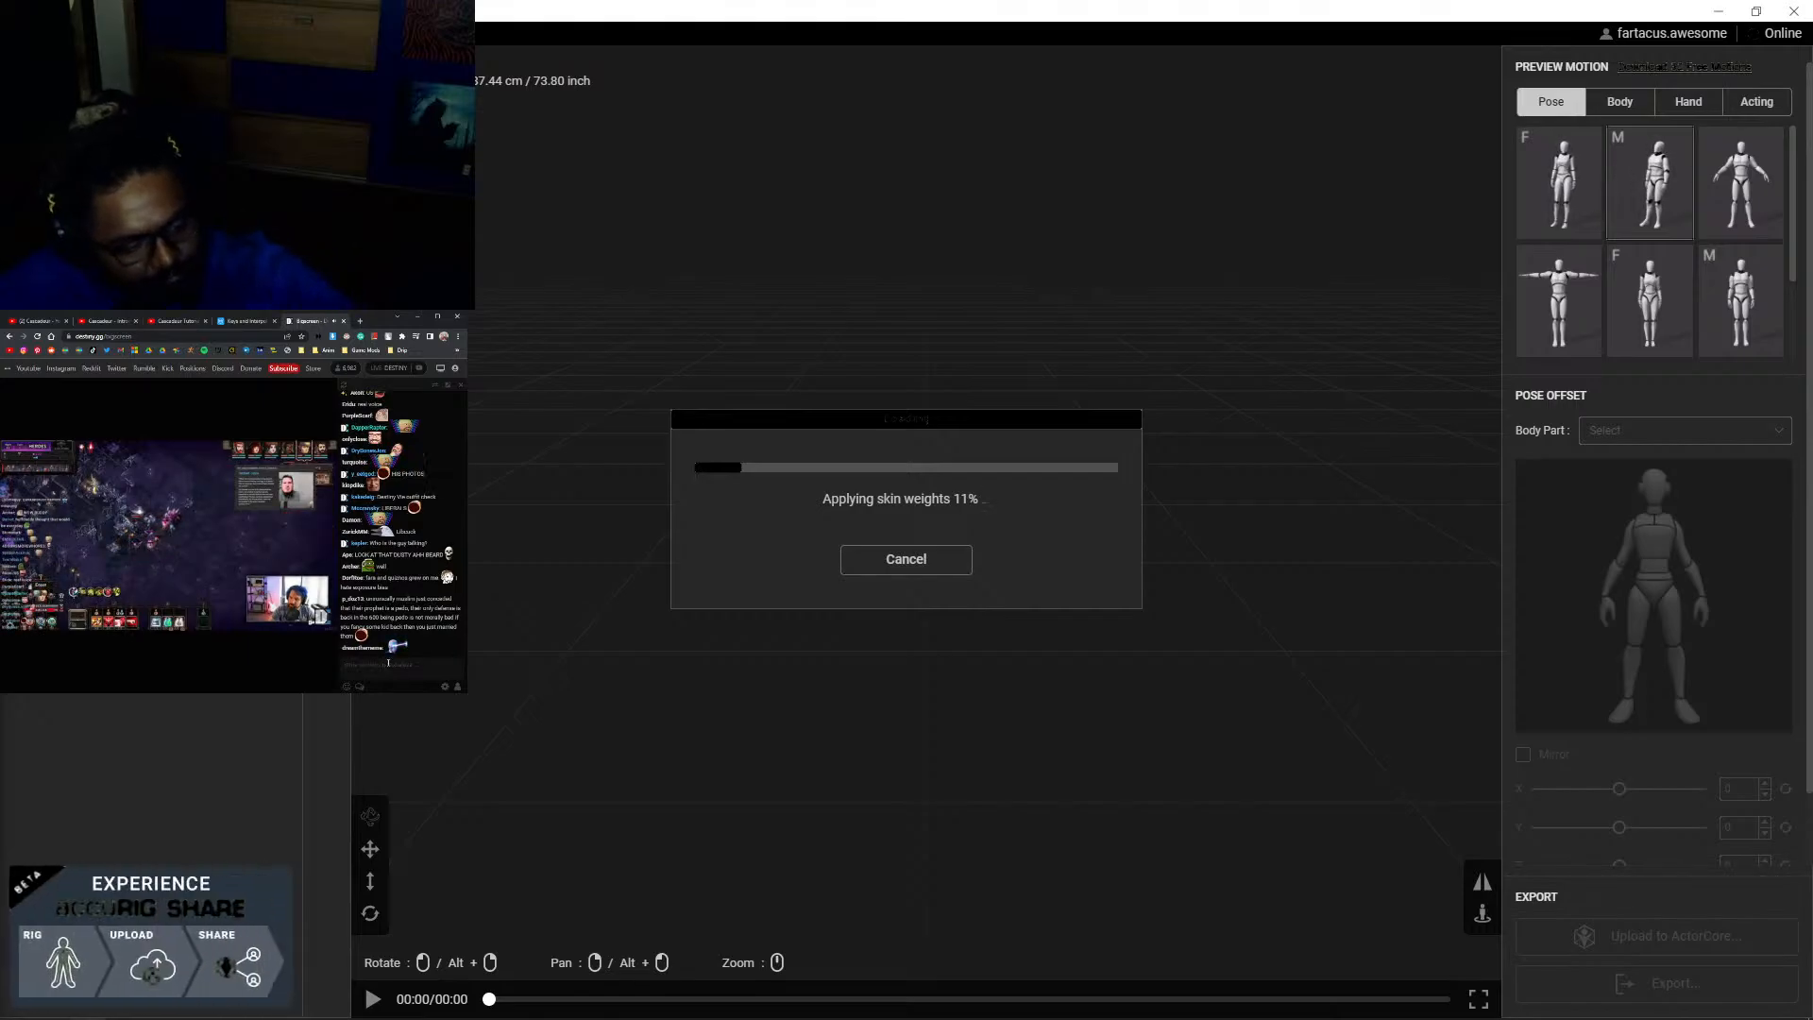
# - Switch to the livestream page in the browser and post emote messages in its chat
pyautogui.click(347, 686)
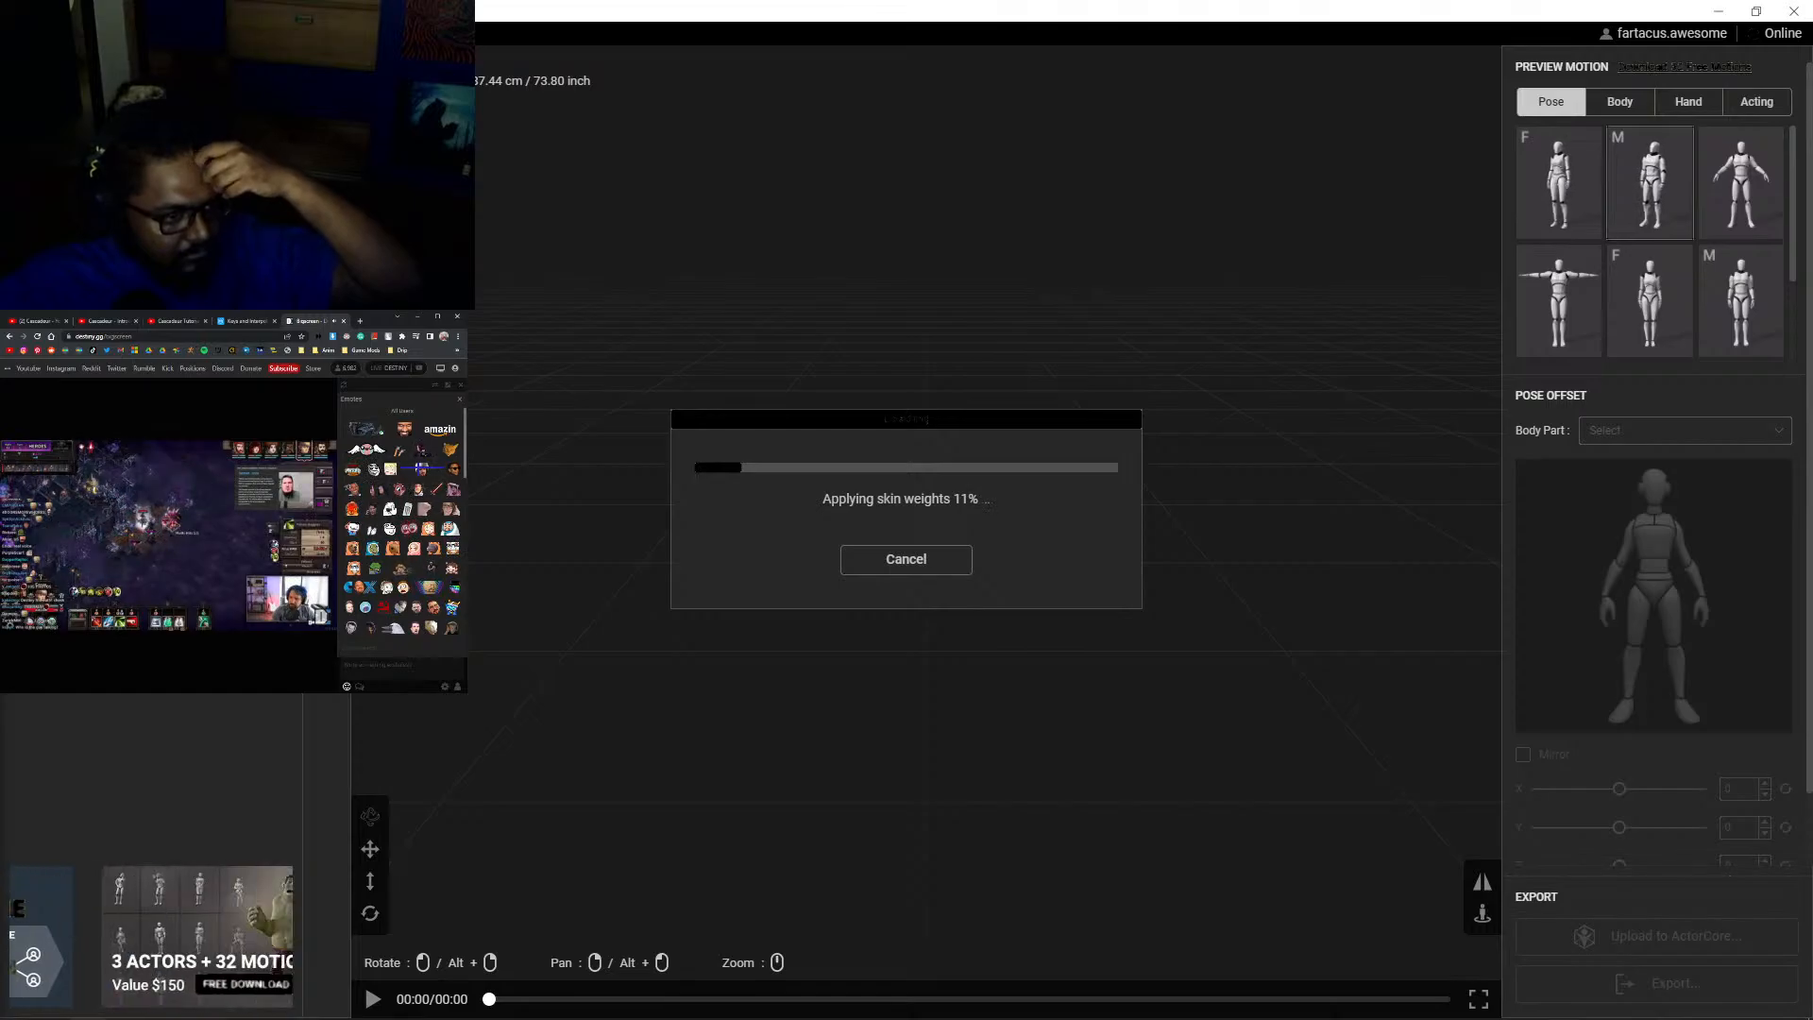
pyautogui.click(454, 489)
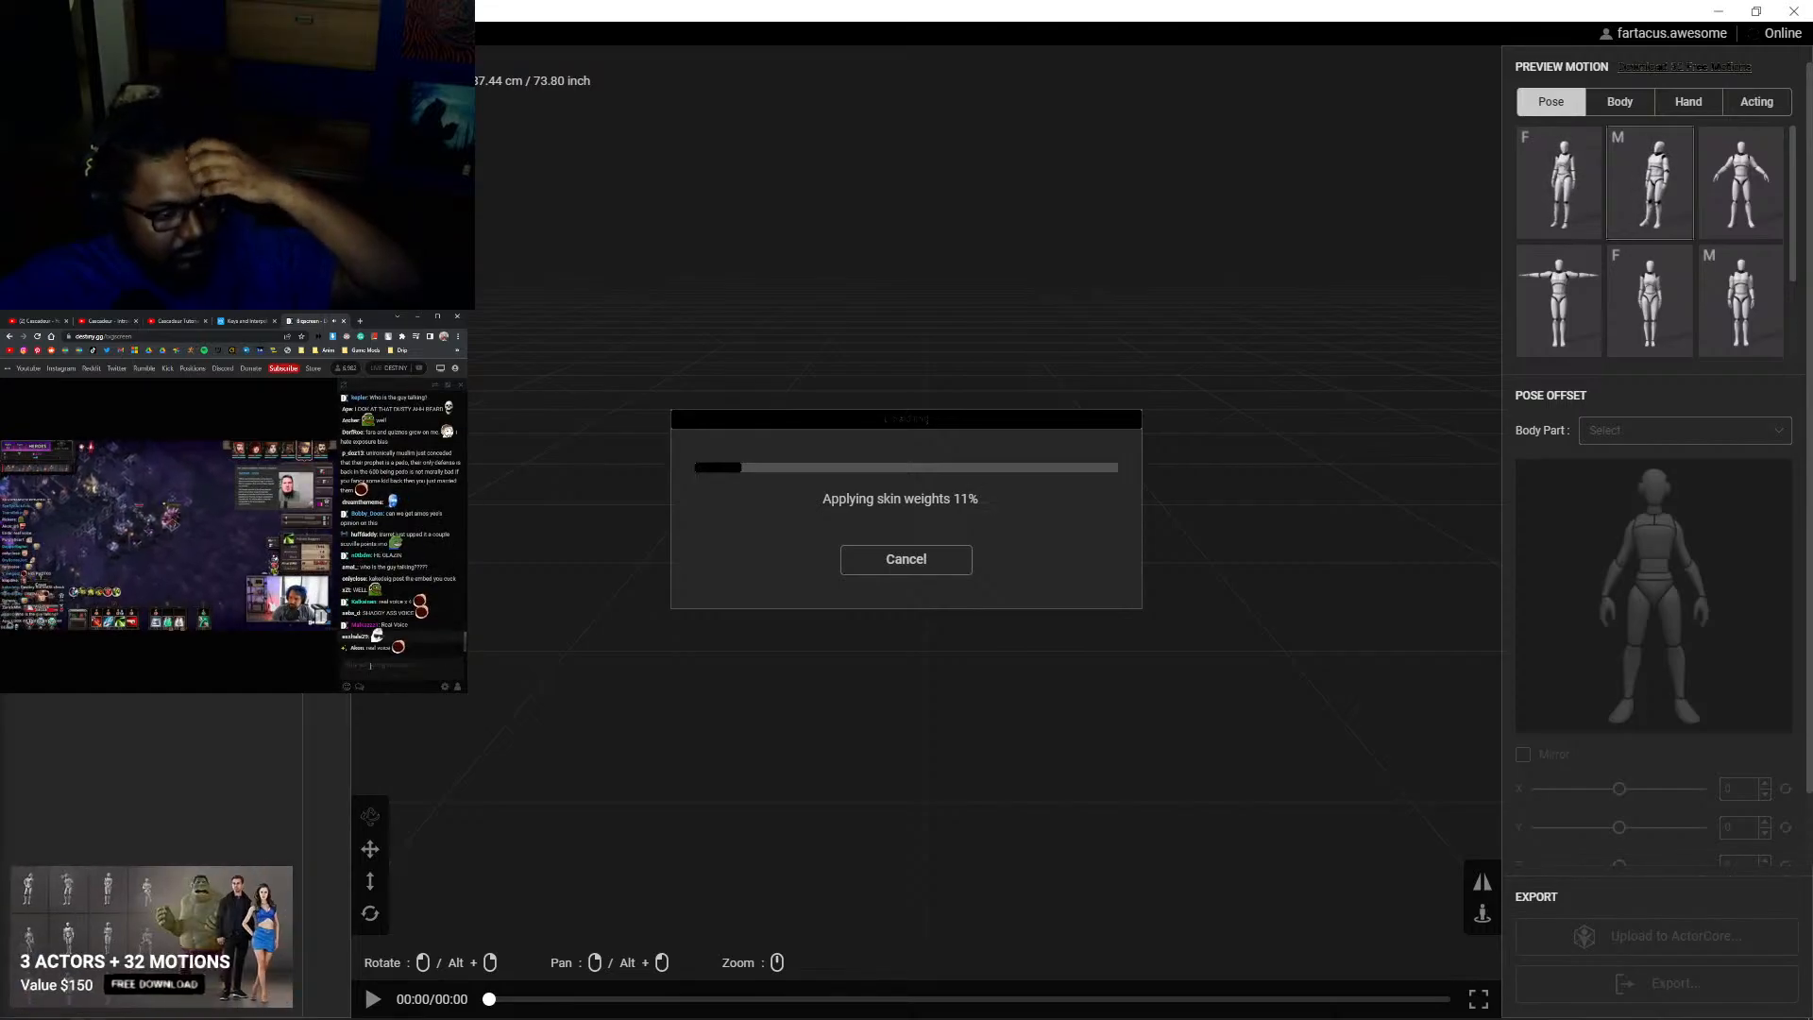
pyautogui.click(348, 686)
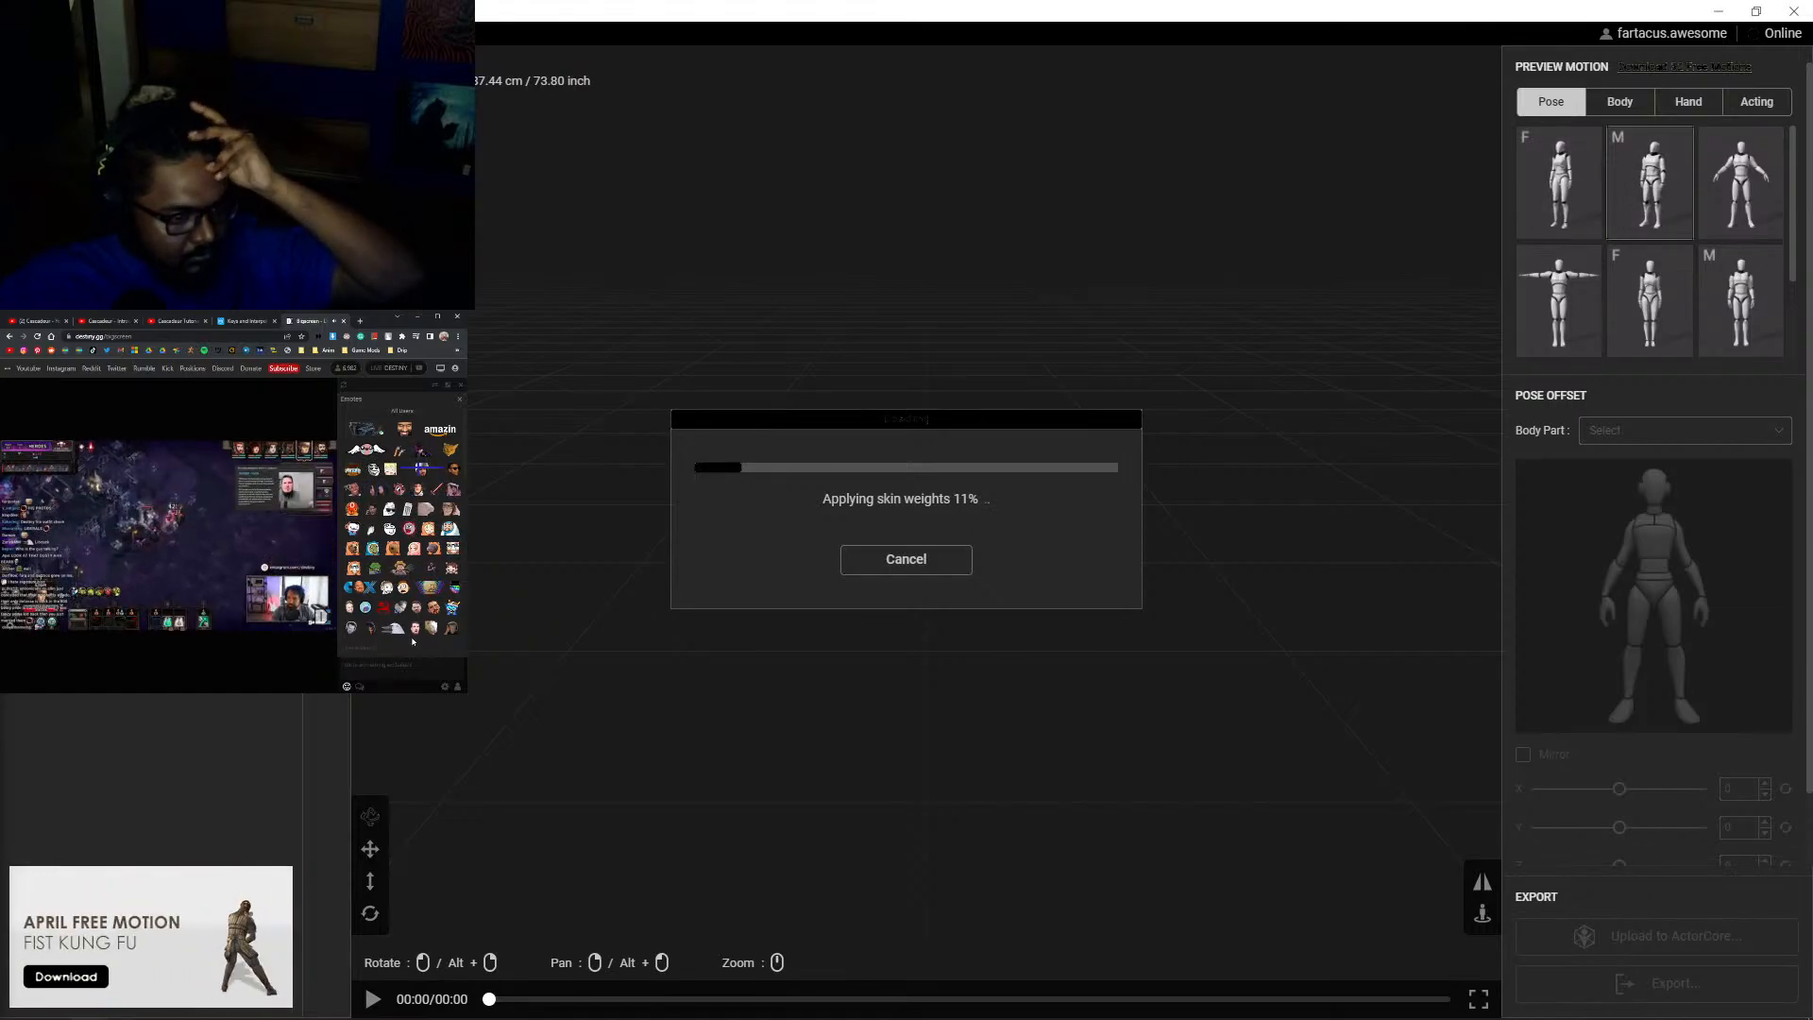
pyautogui.click(353, 589)
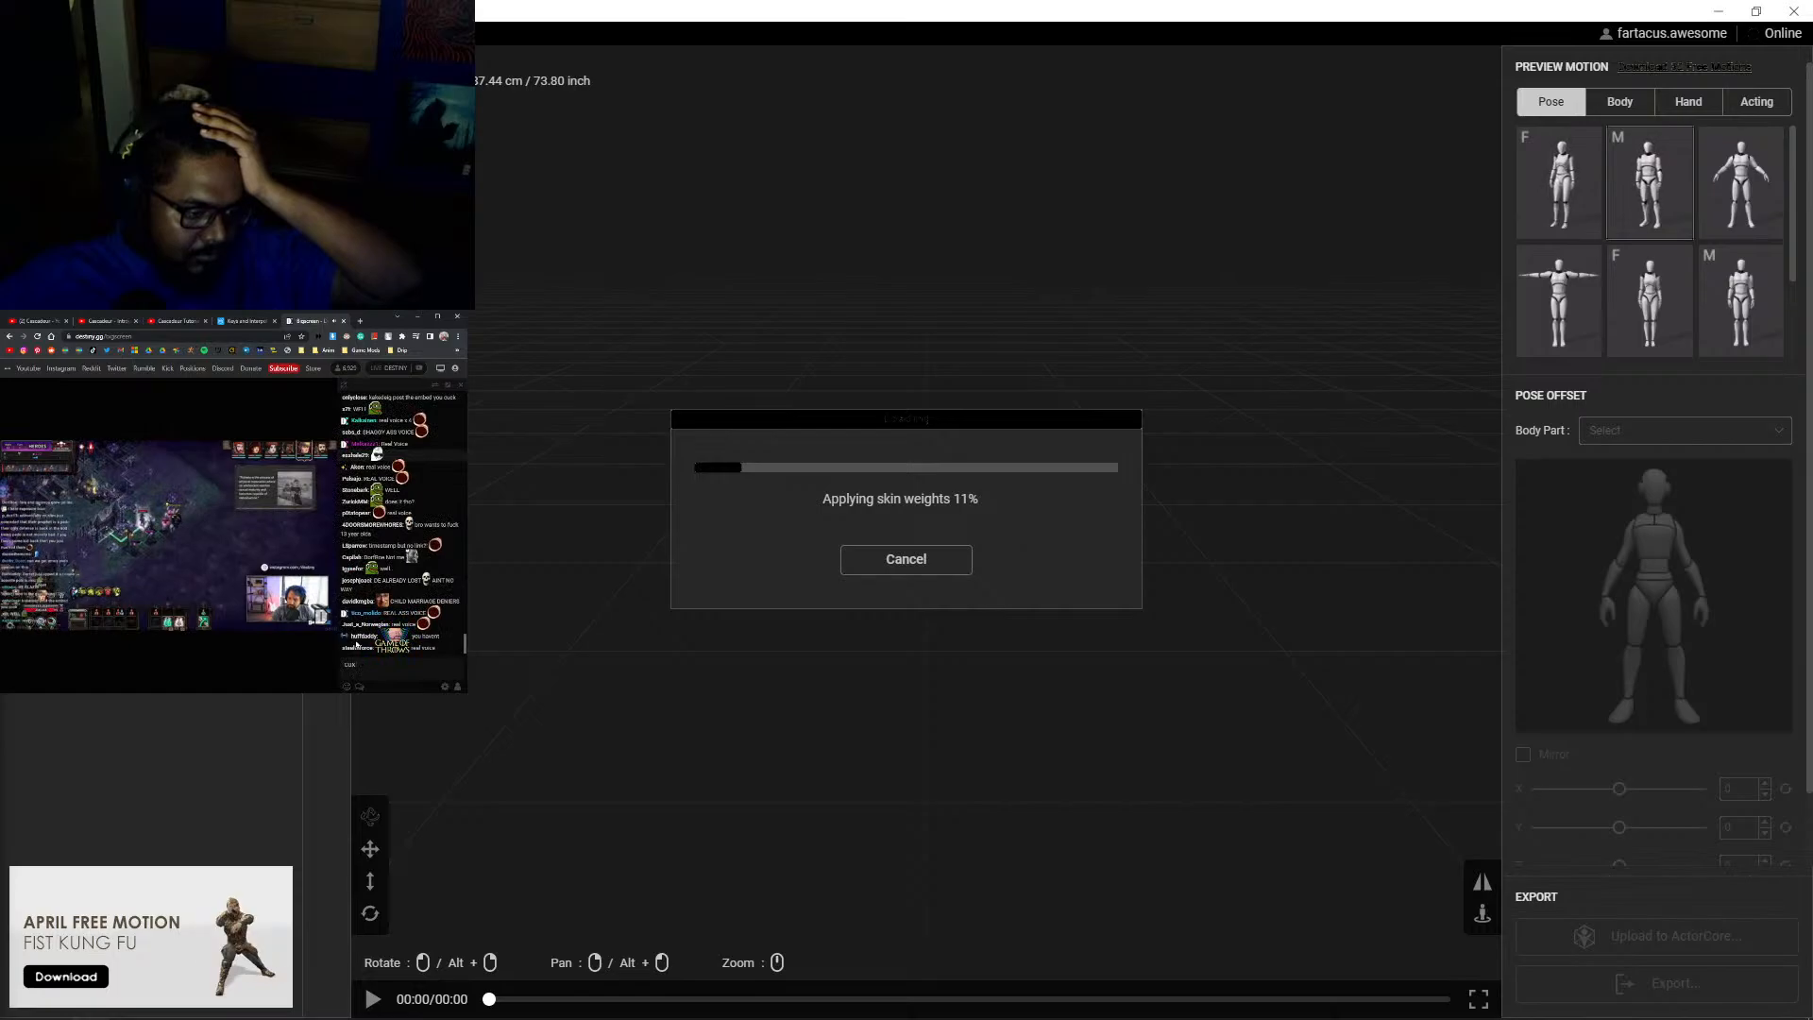
pyautogui.press('Return')
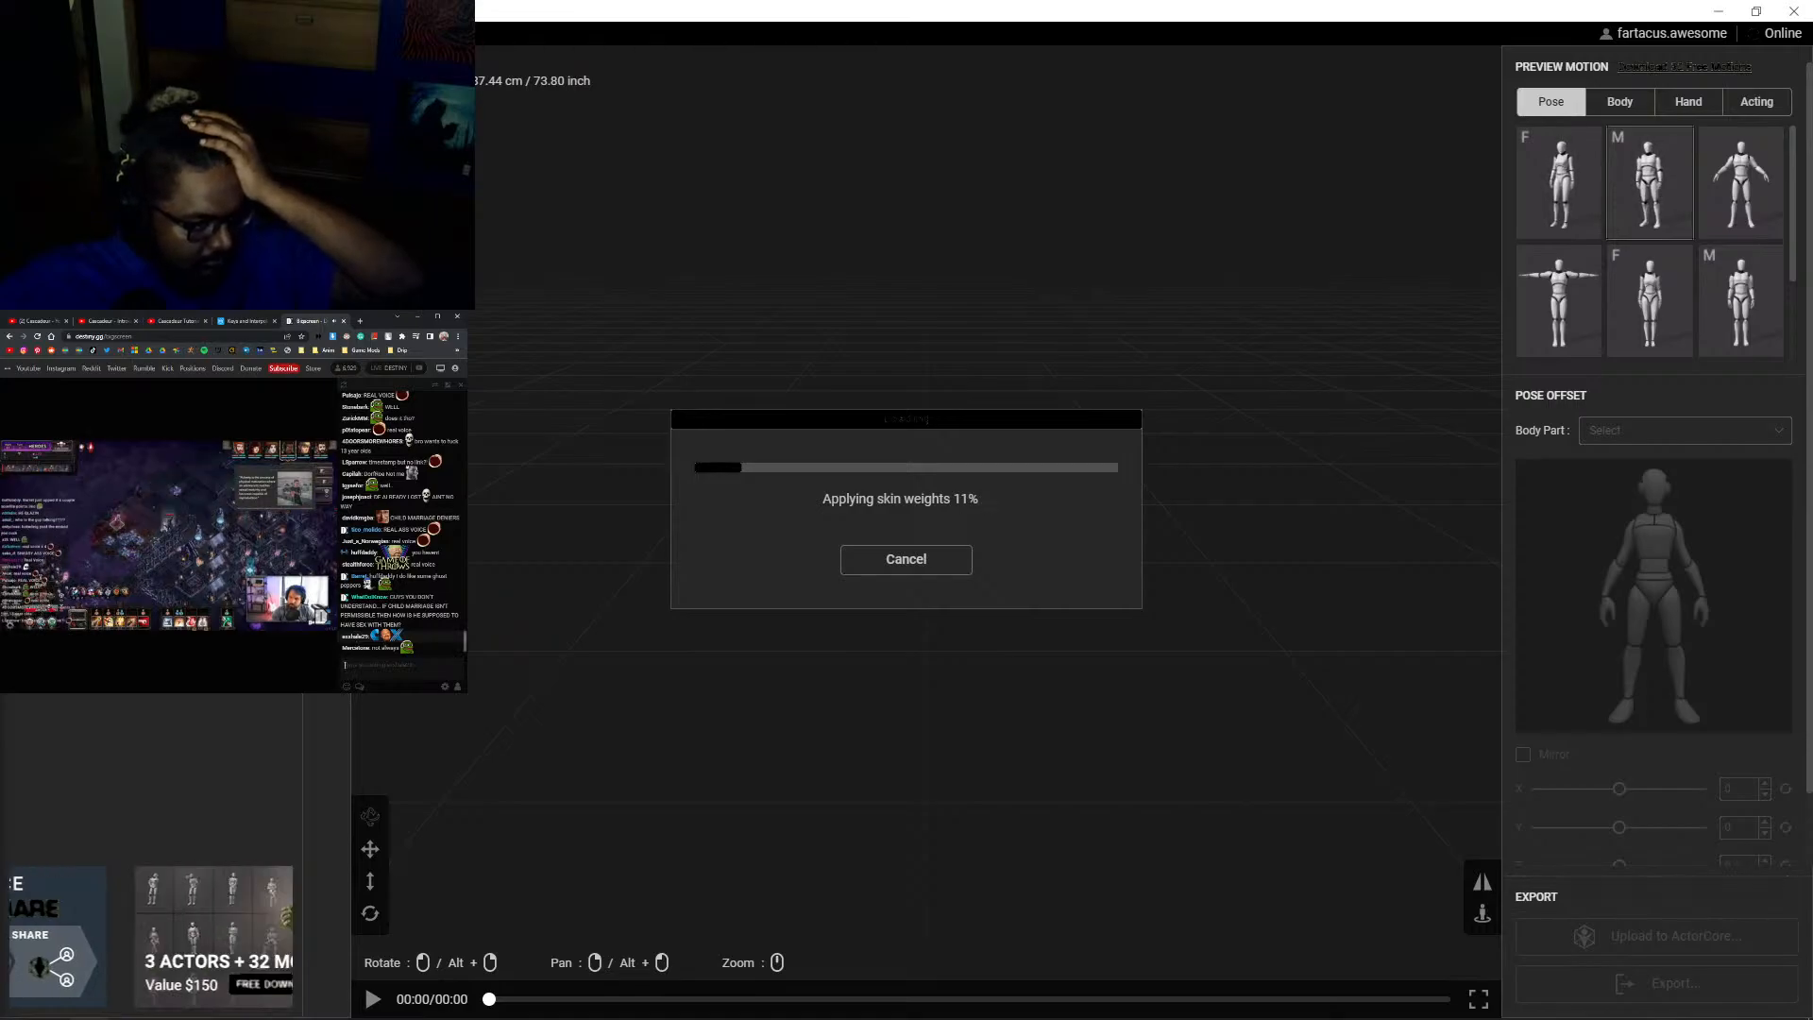
pyautogui.click(345, 688)
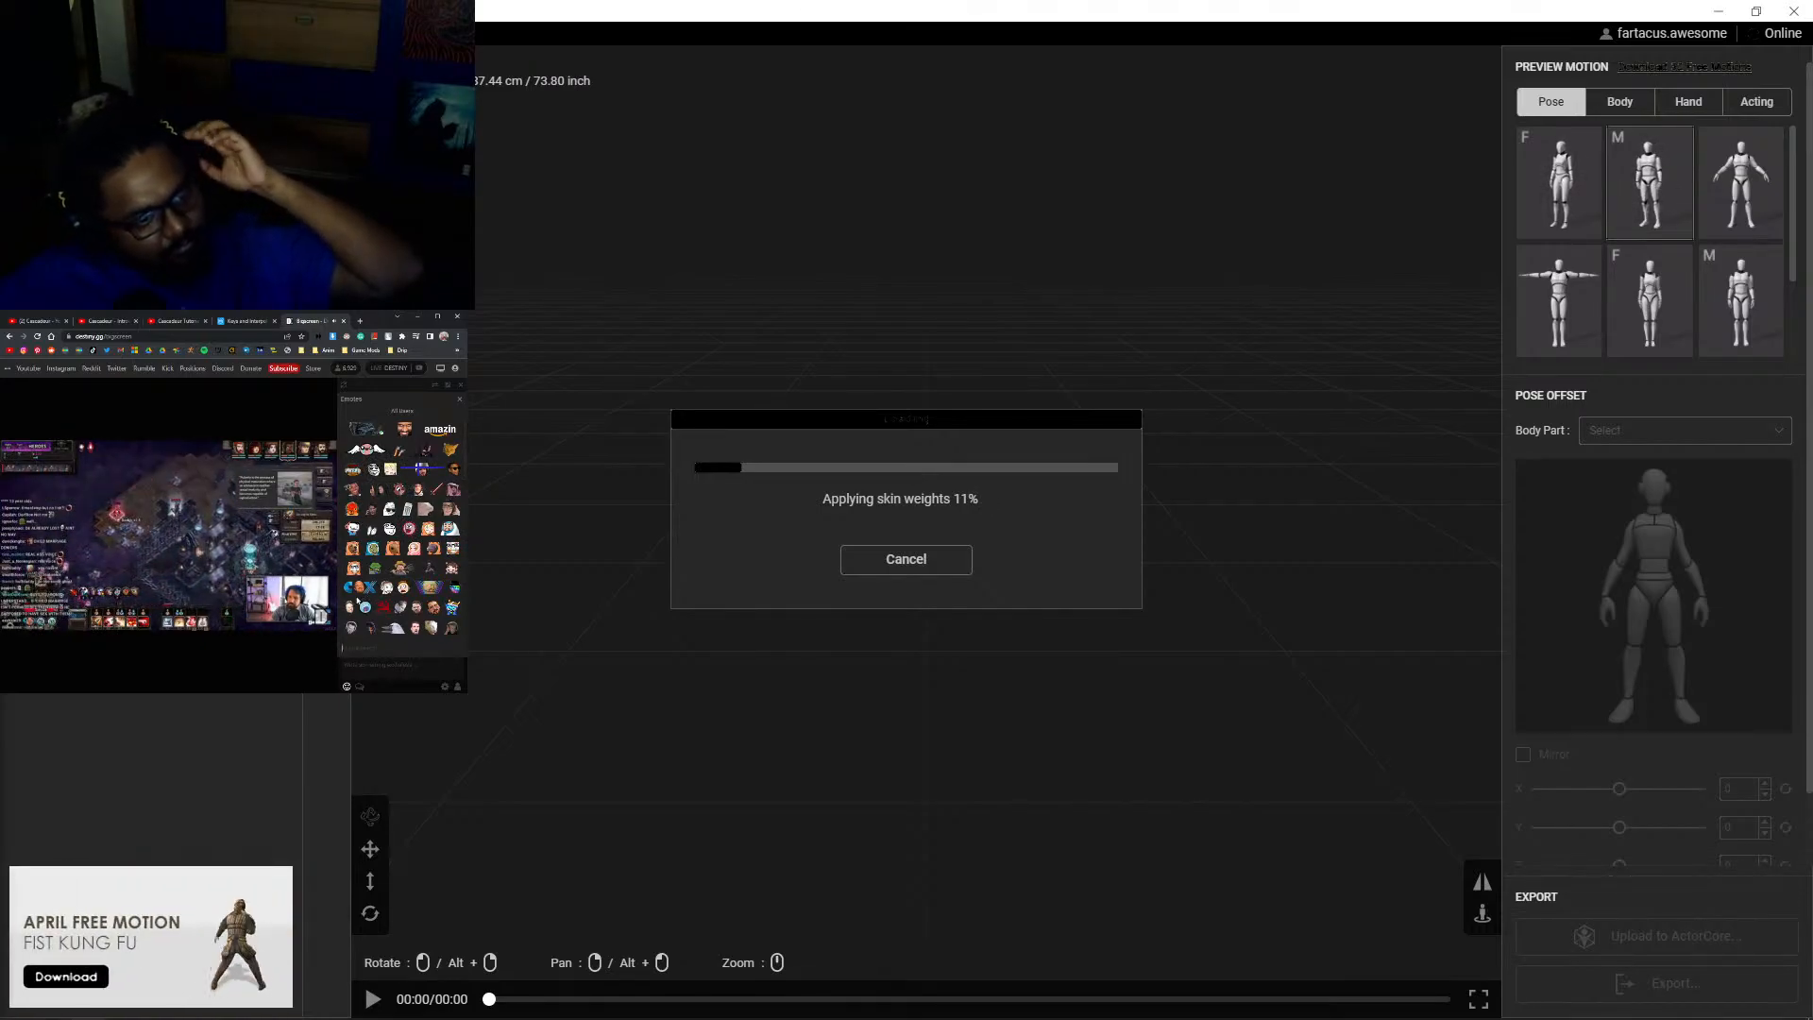
pyautogui.click(425, 516)
pyautogui.press('Return')
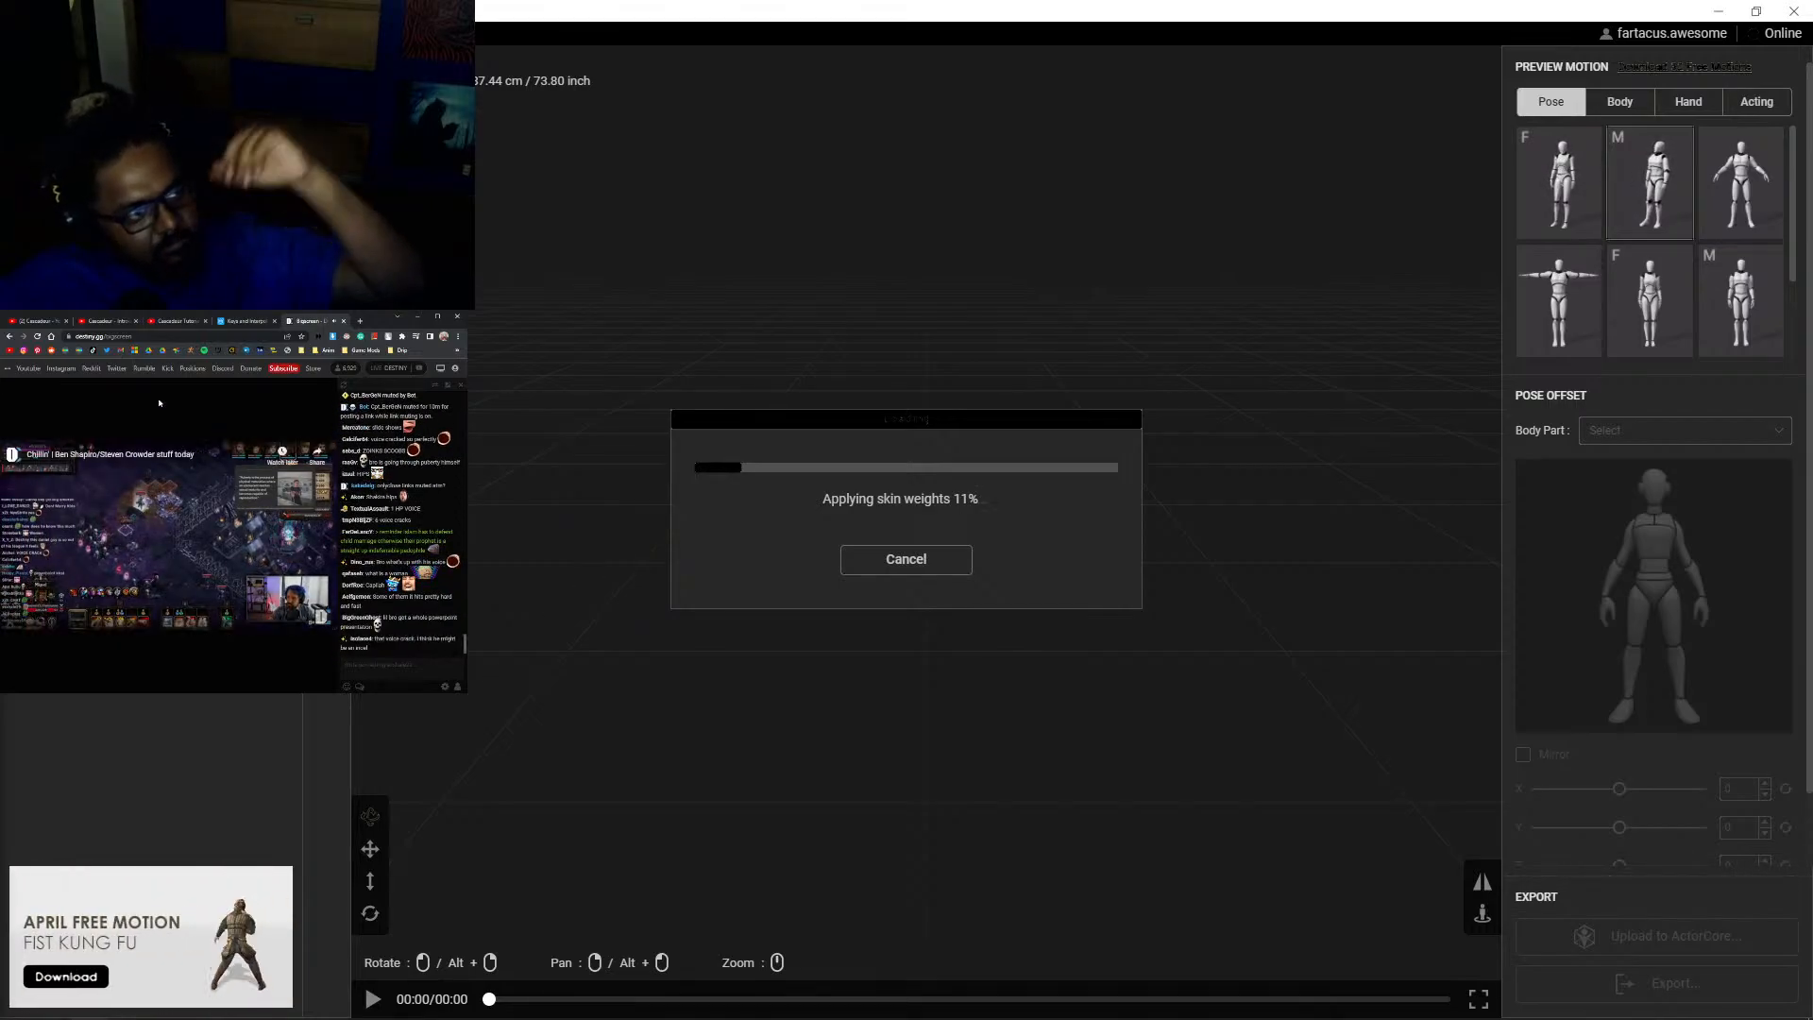
pyautogui.click(360, 322)
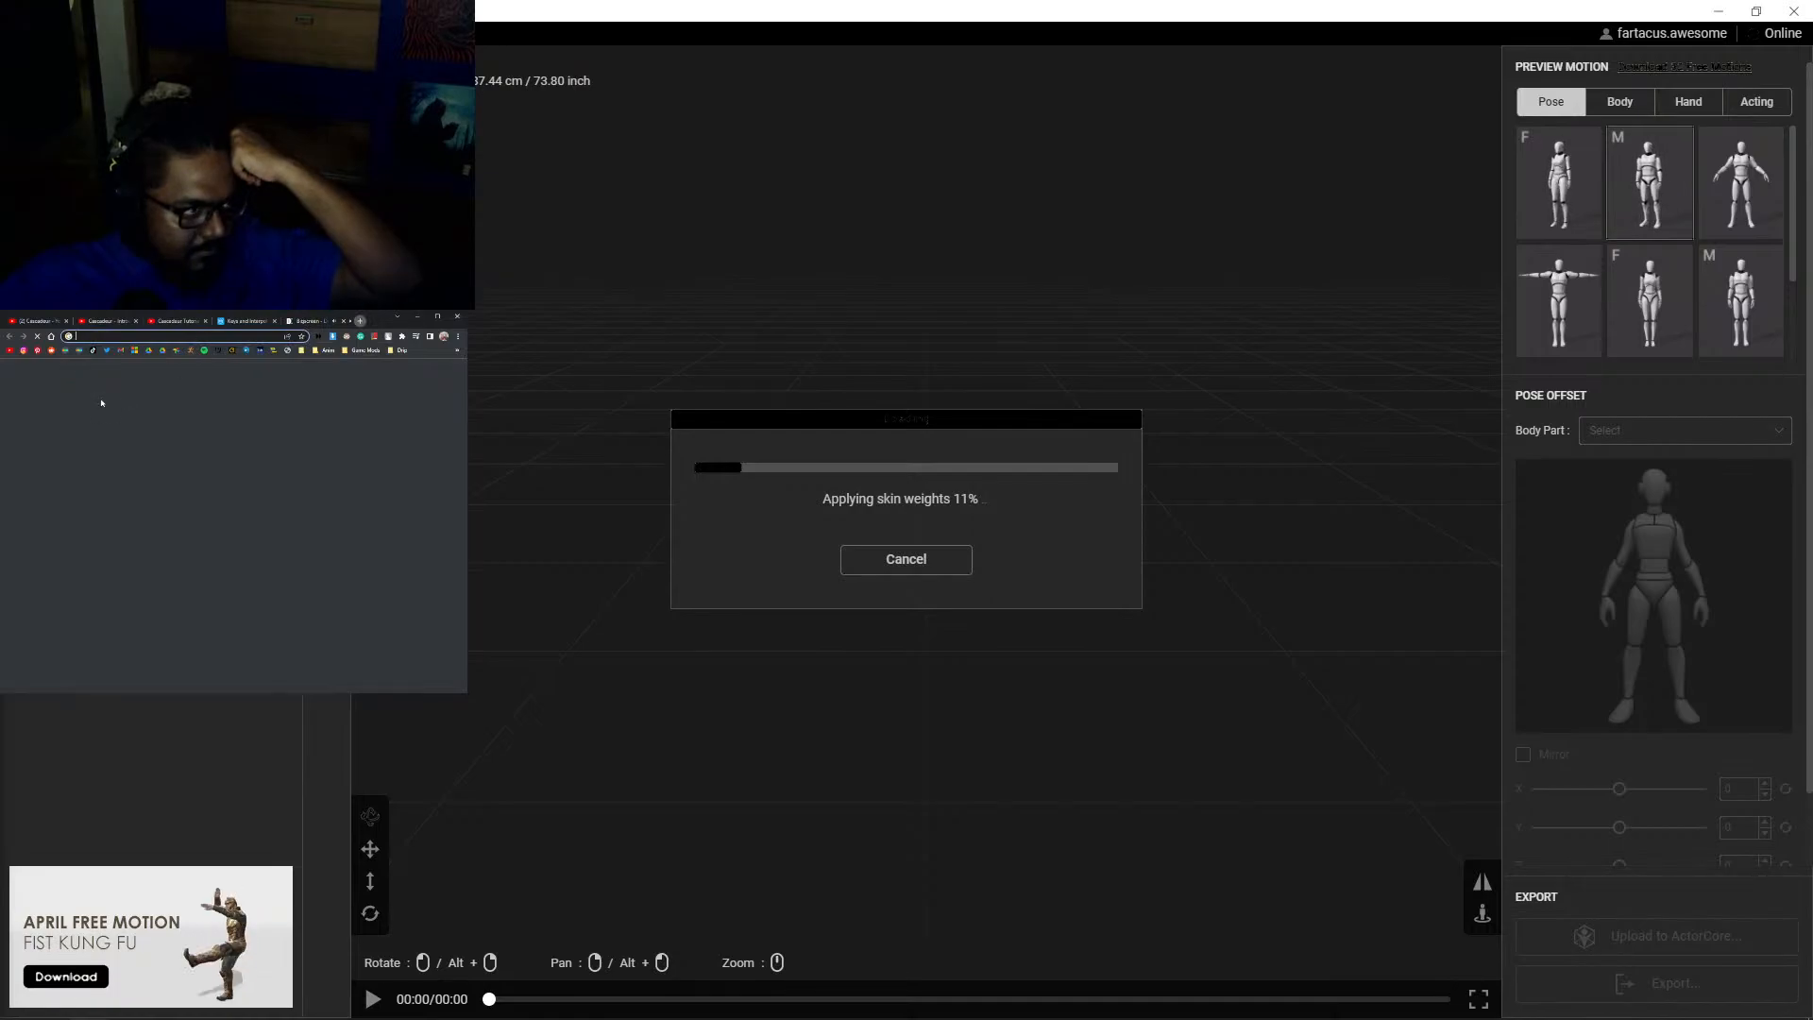
pyautogui.write('instagram.com')
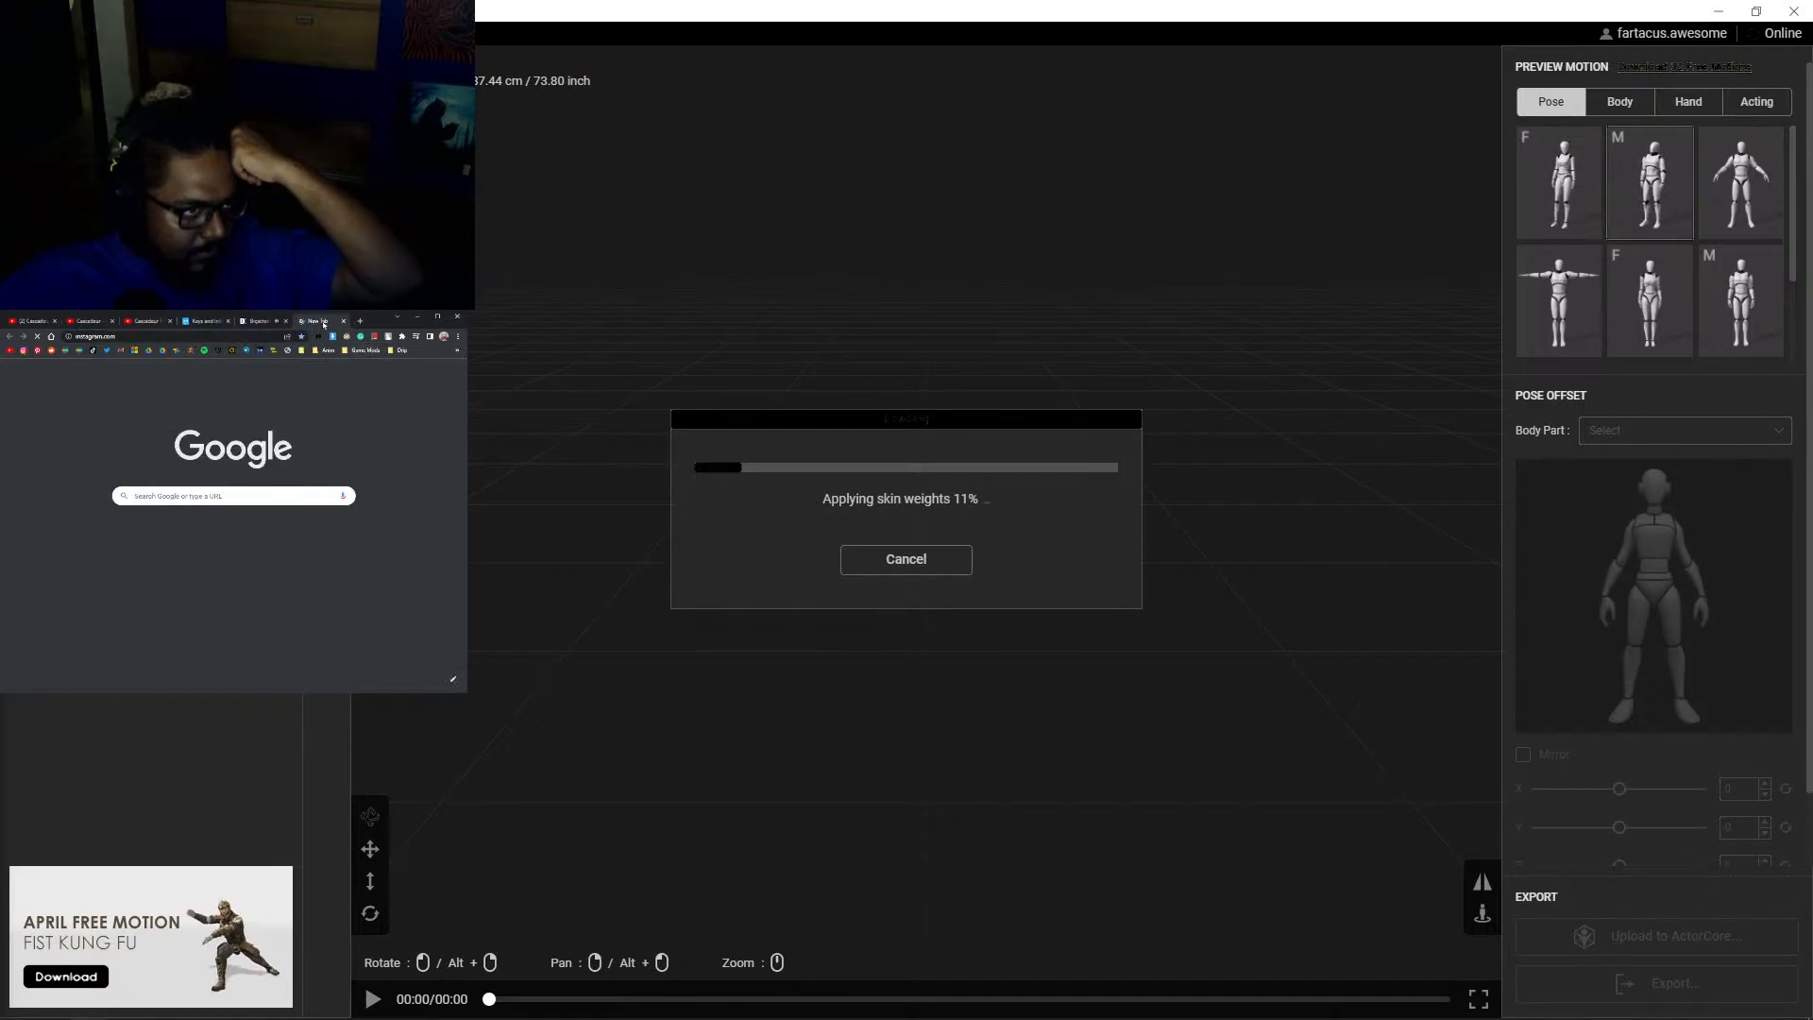
pyautogui.click(343, 321)
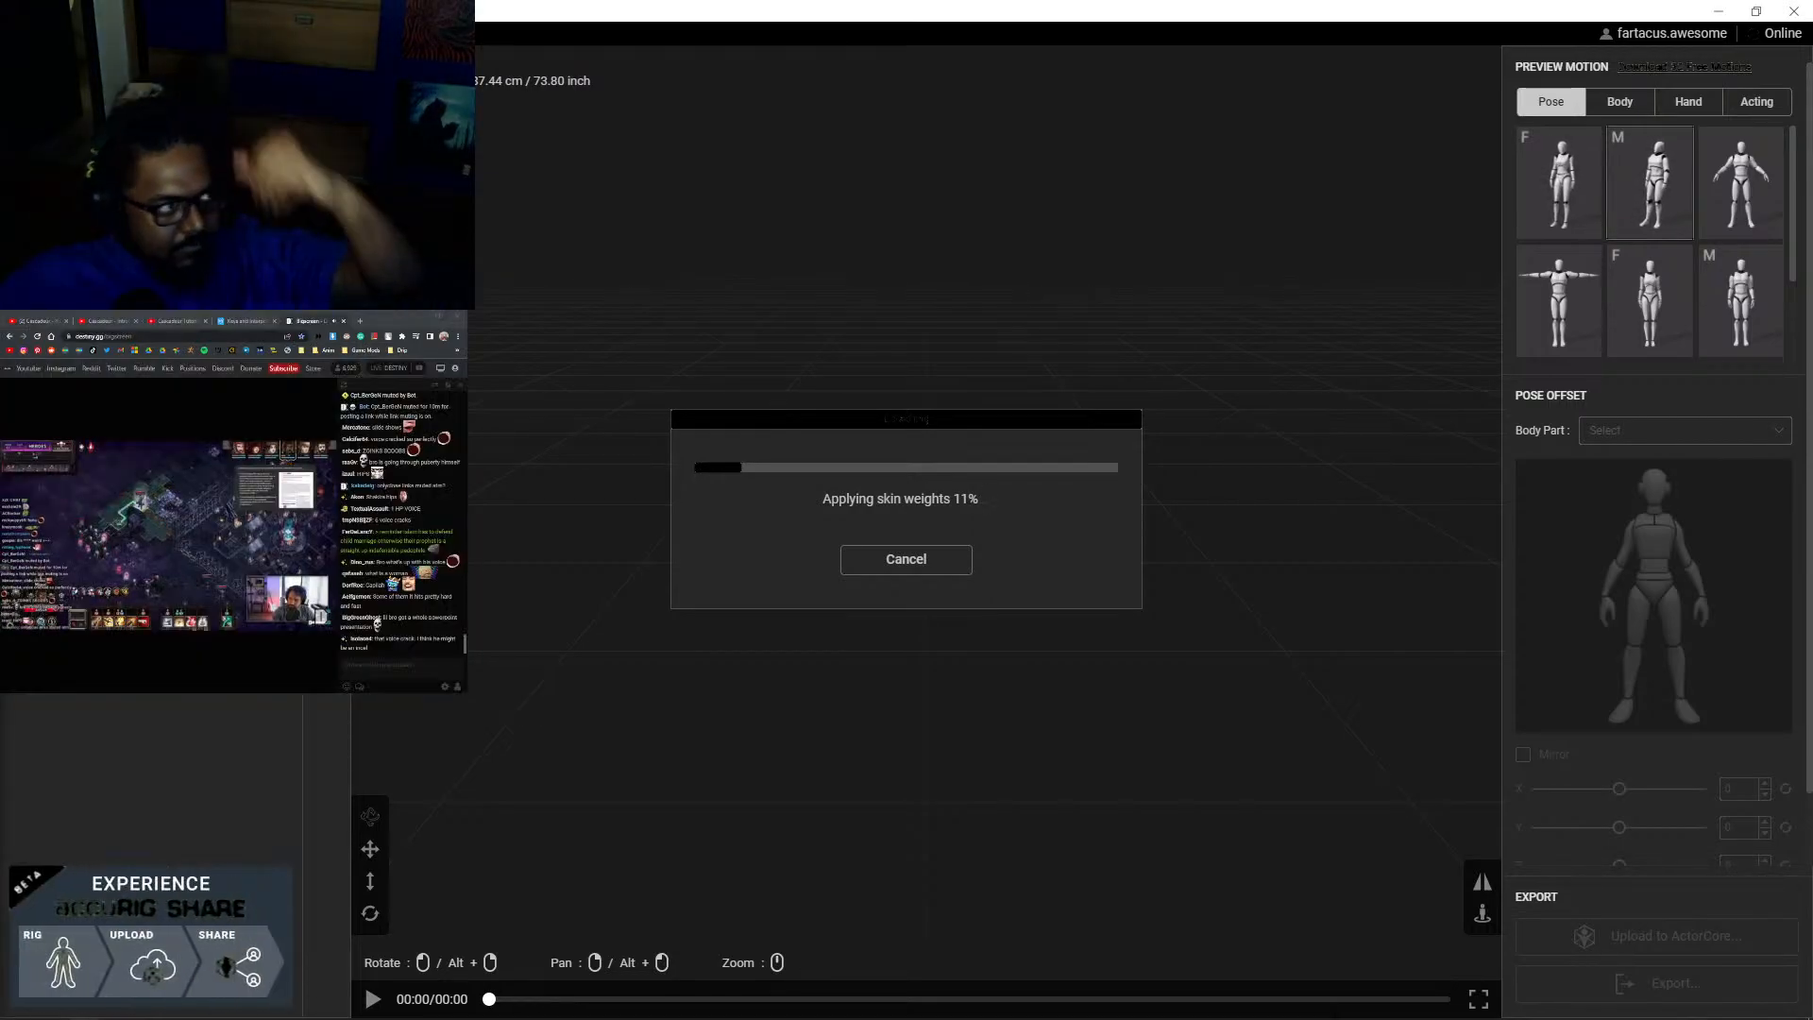
pyautogui.hotkey('alt', 'Tab')
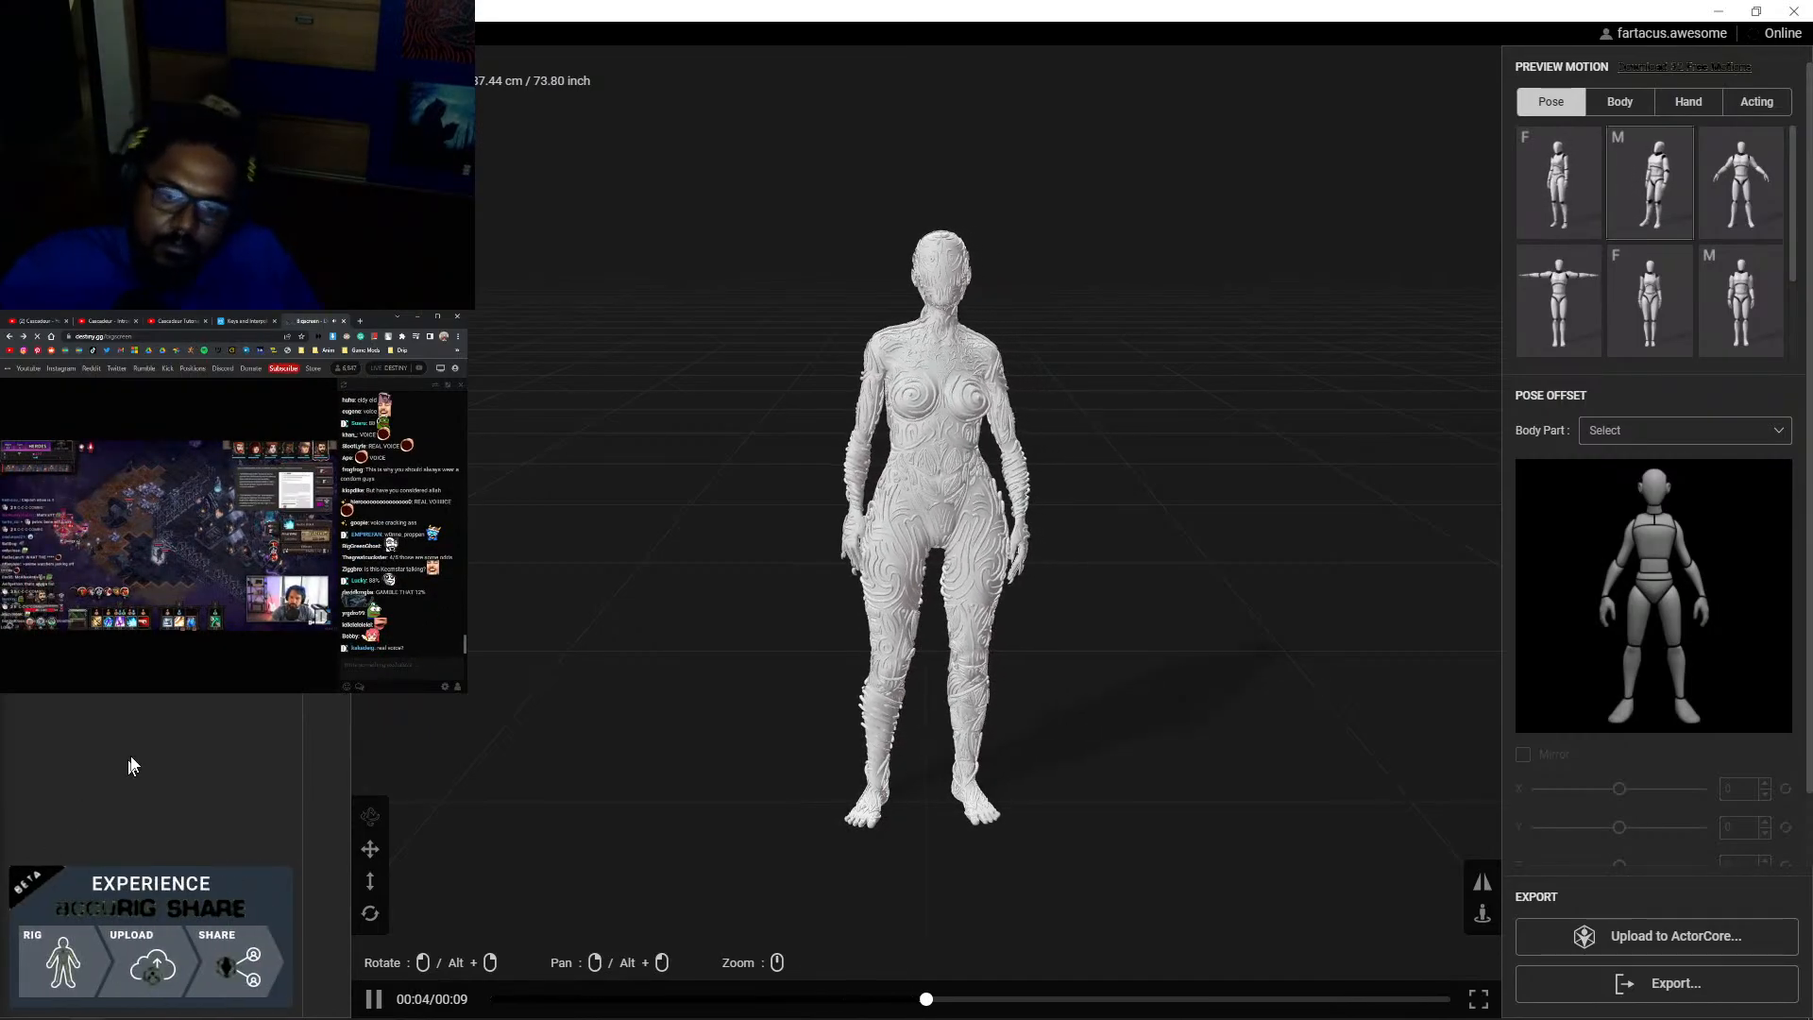
pyautogui.hotkey('alt', 'Left')
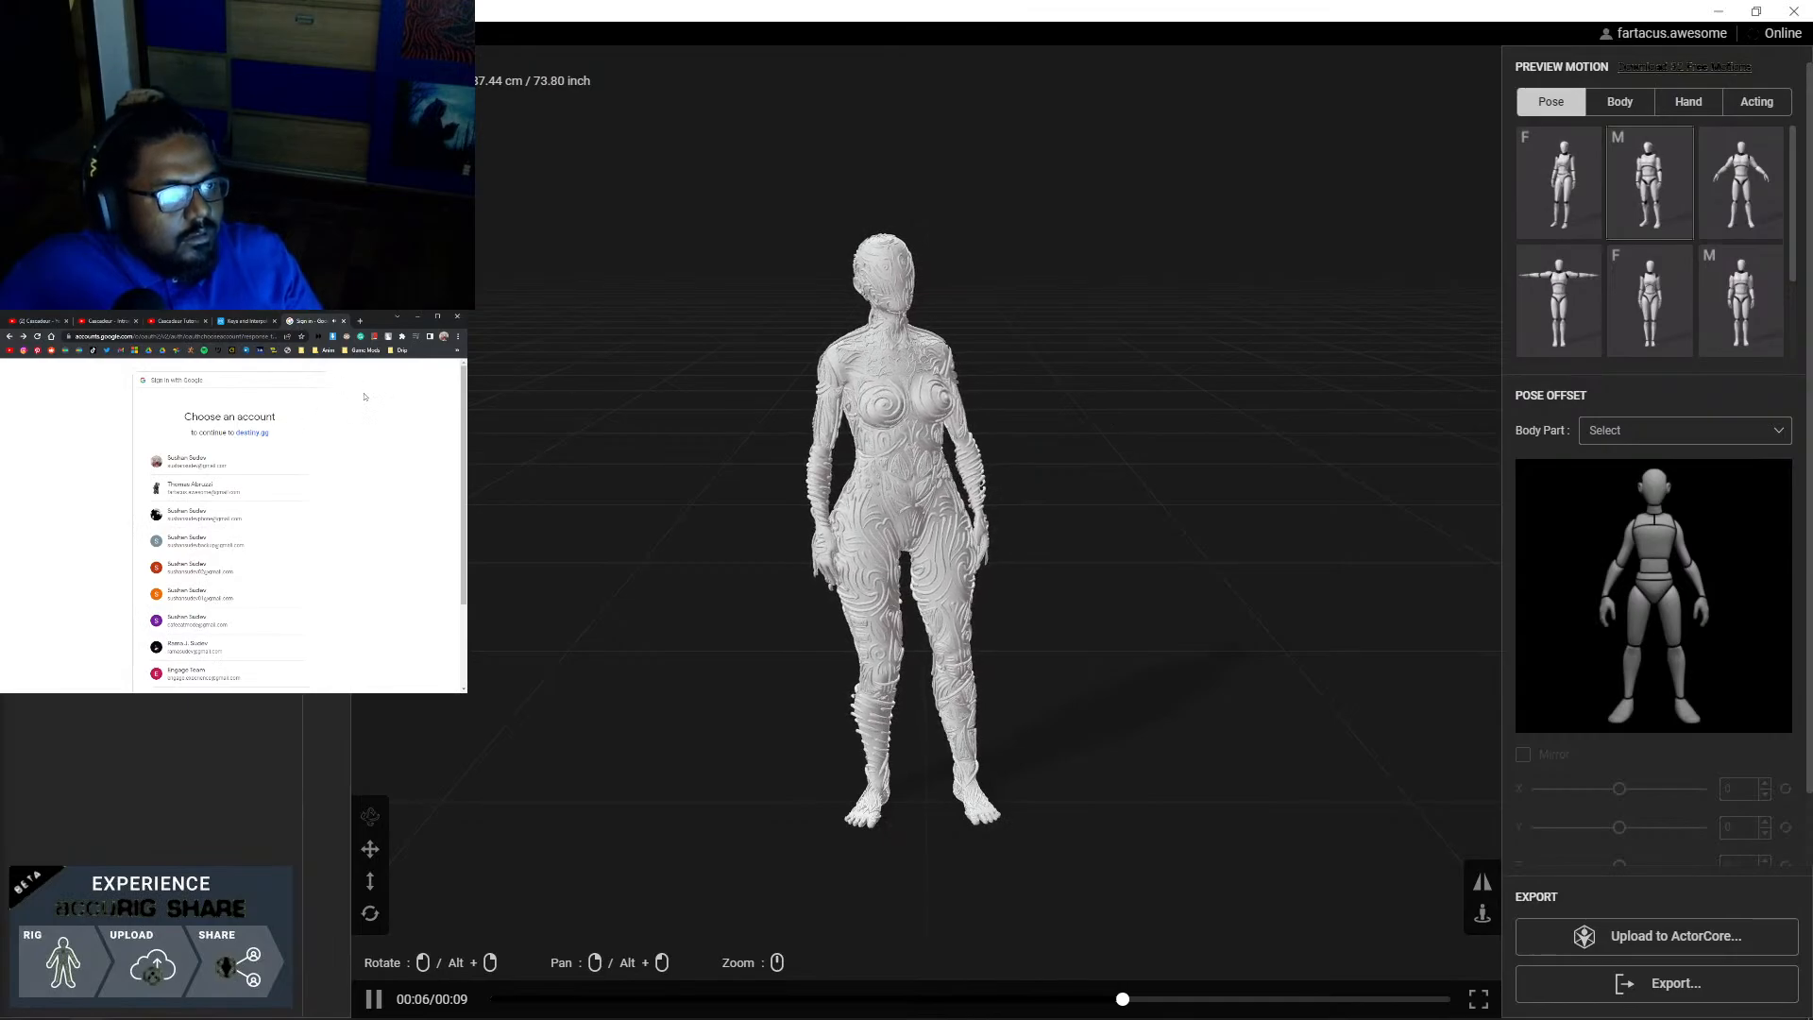
pyautogui.click(359, 322)
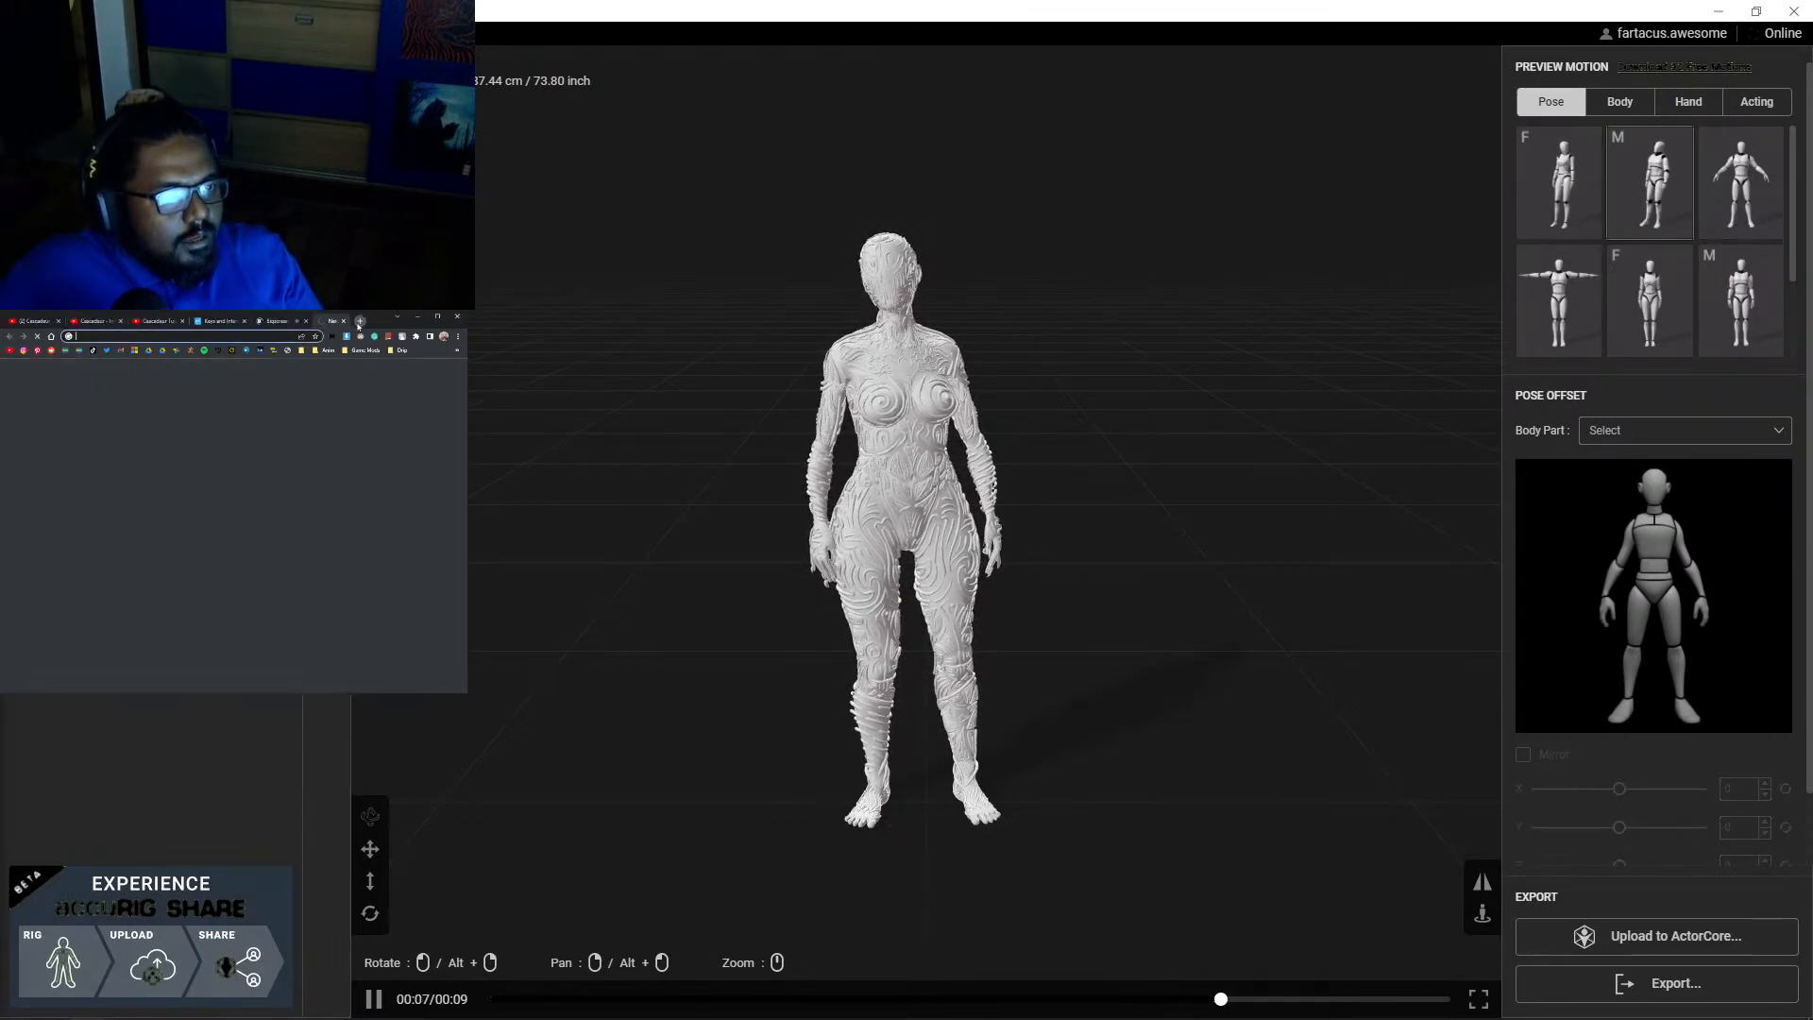
pyautogui.click(260, 324)
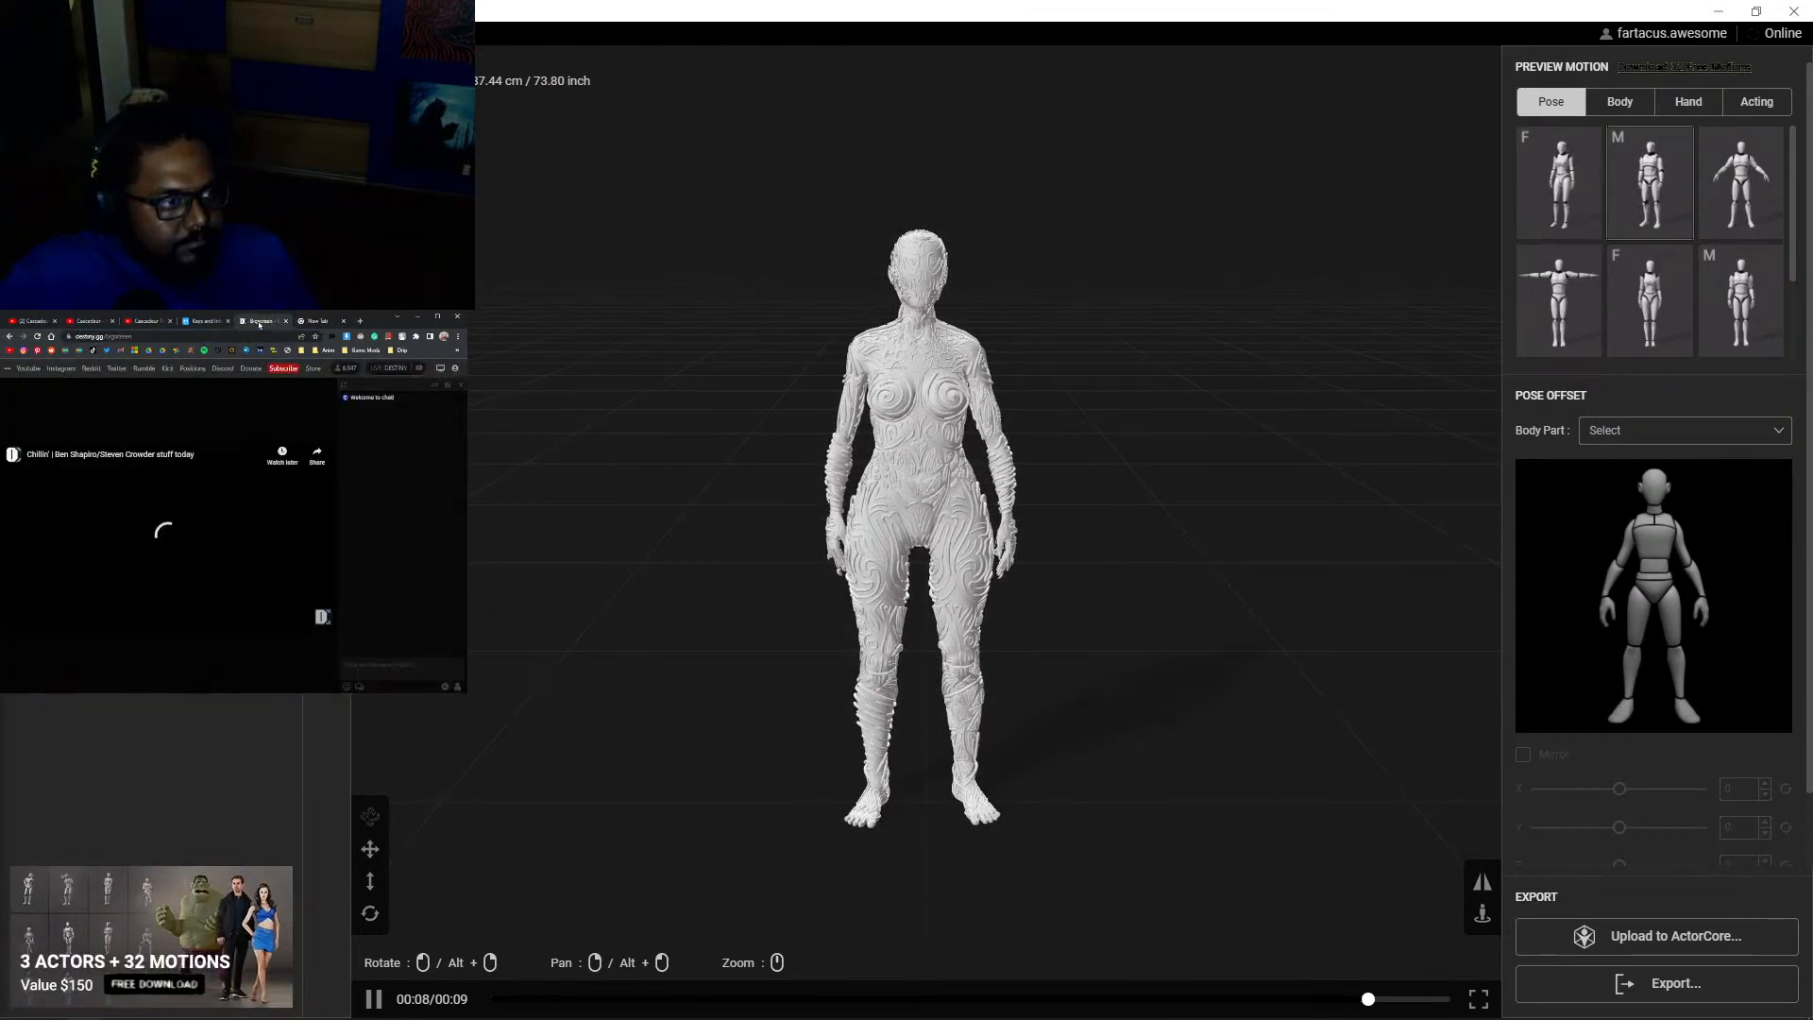
pyautogui.click(322, 322)
pyautogui.click(346, 323)
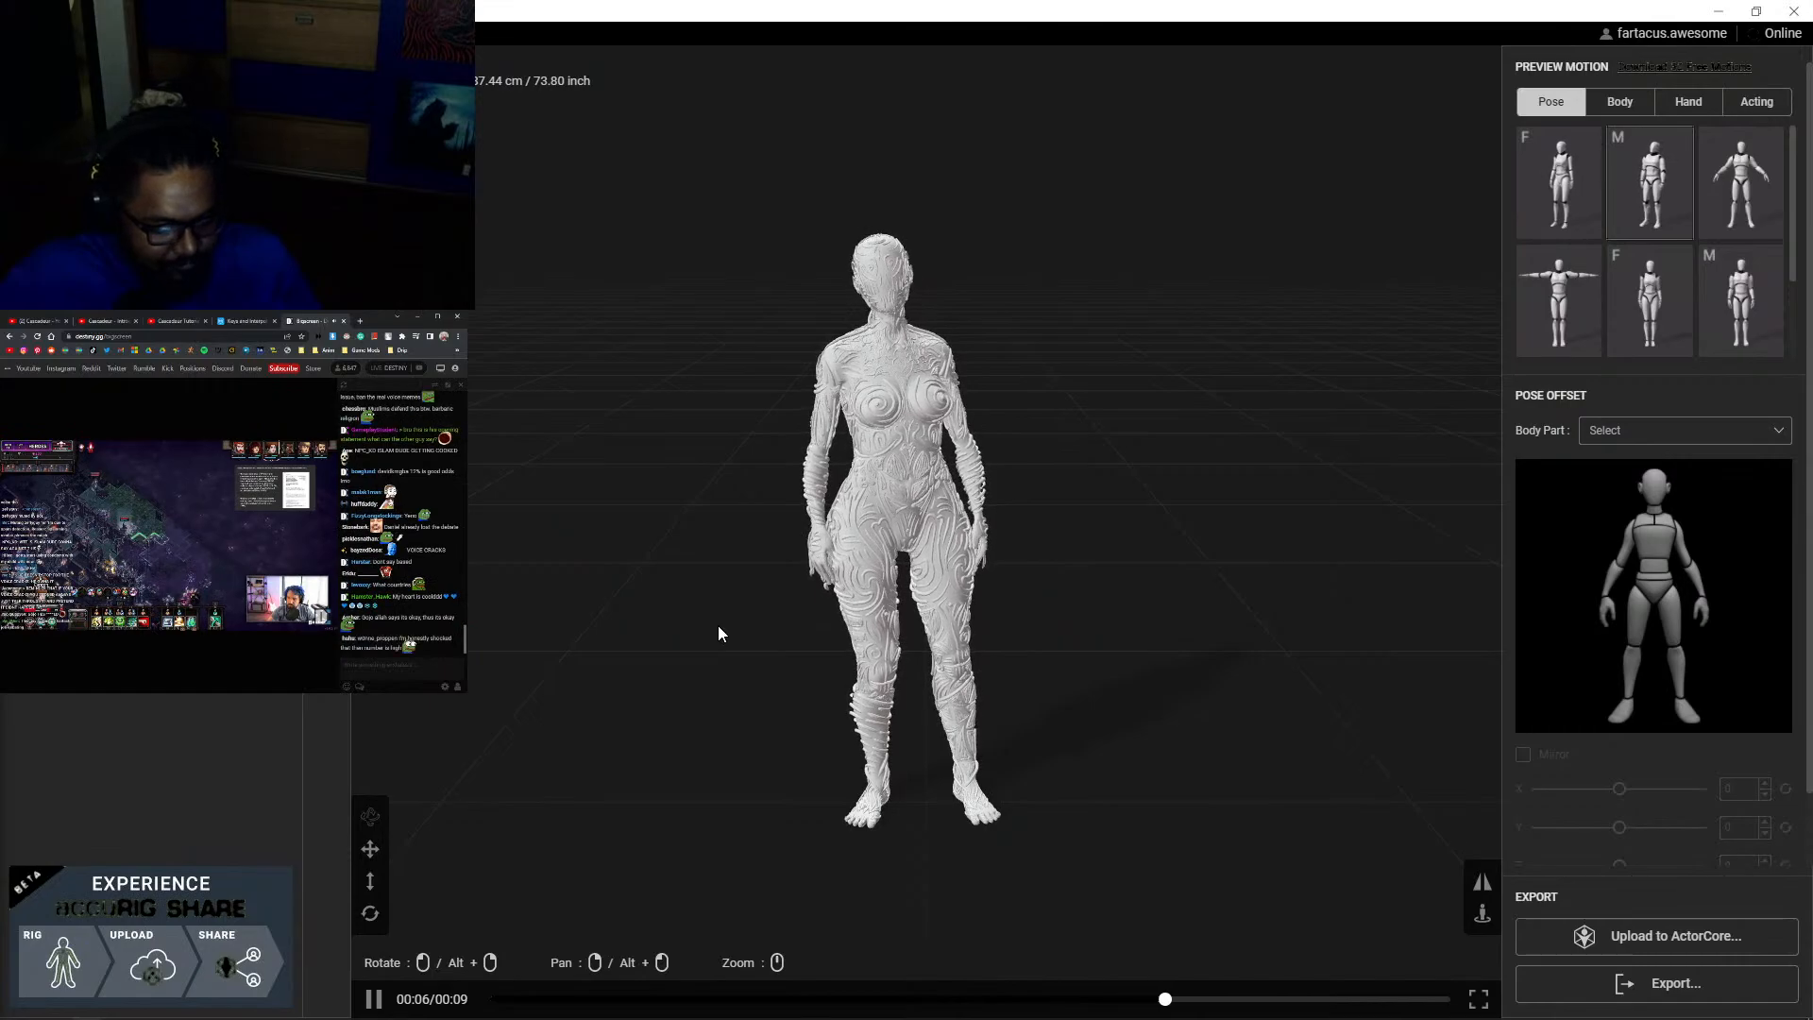
# - Return to AccuRIG and preview the second acting motion and the first hand motion on the rigged character
pyautogui.click(1756, 102)
pyautogui.click(1652, 184)
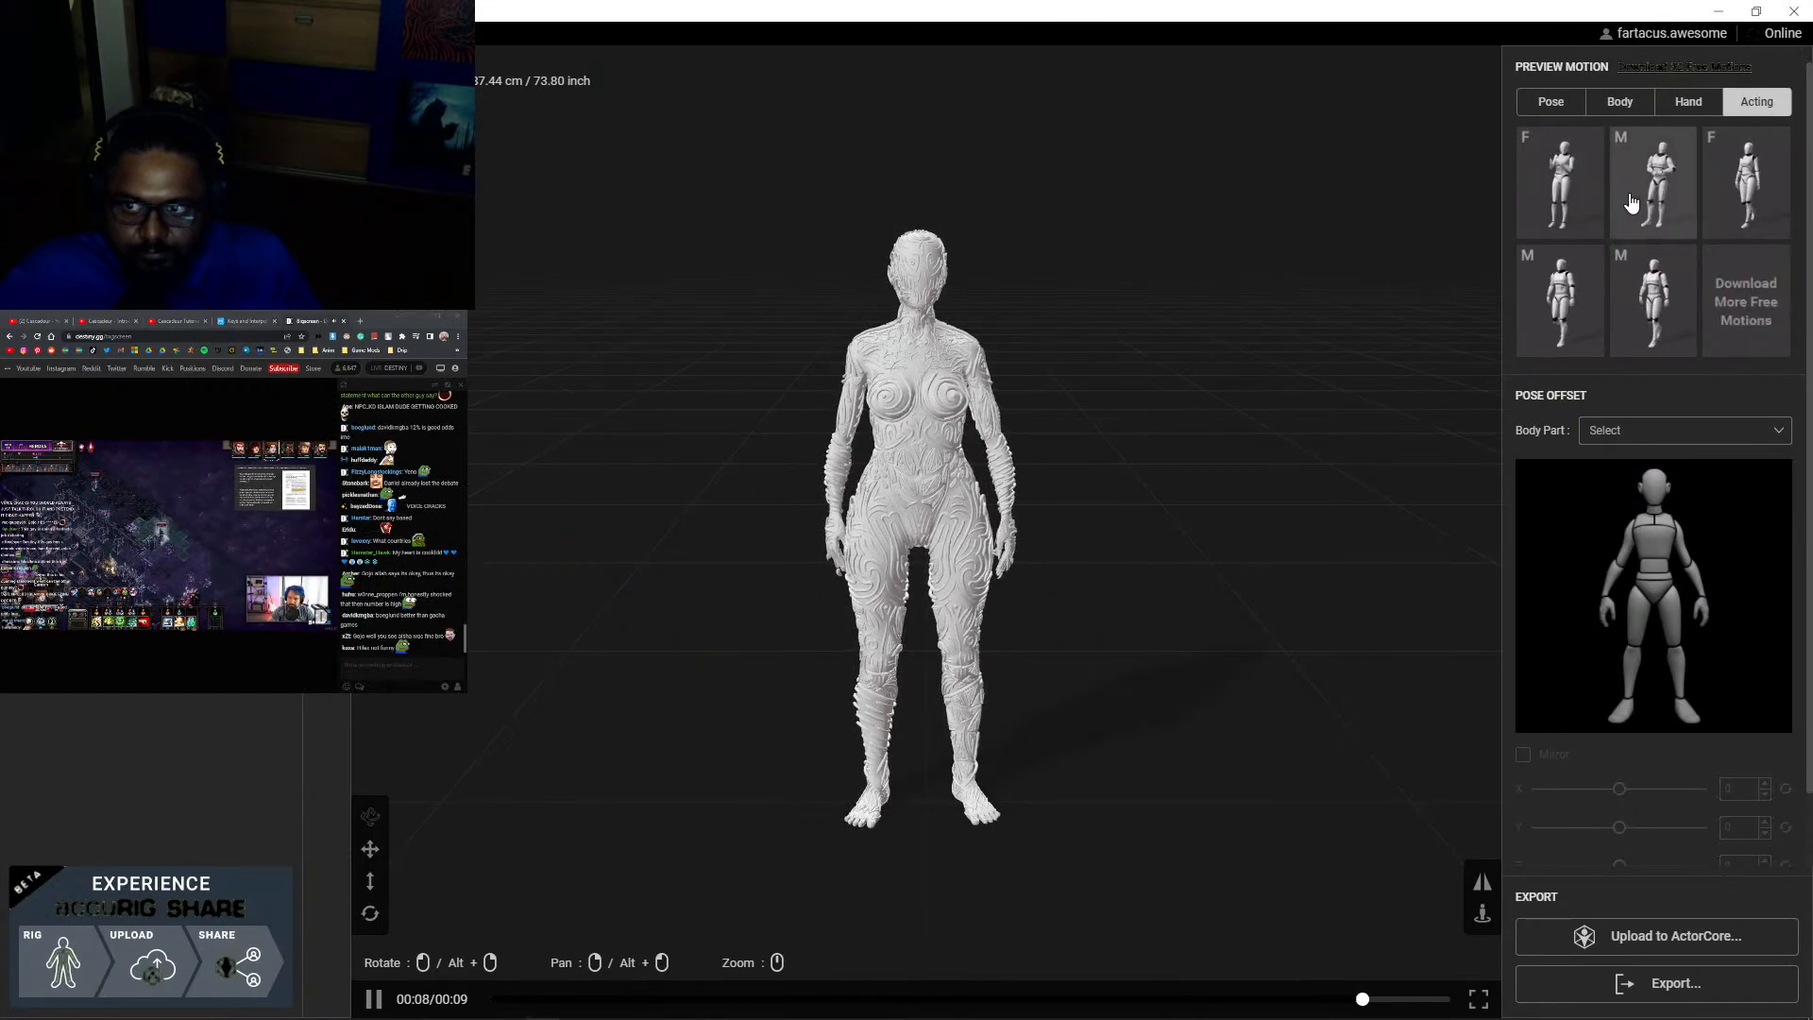
pyautogui.click(1686, 101)
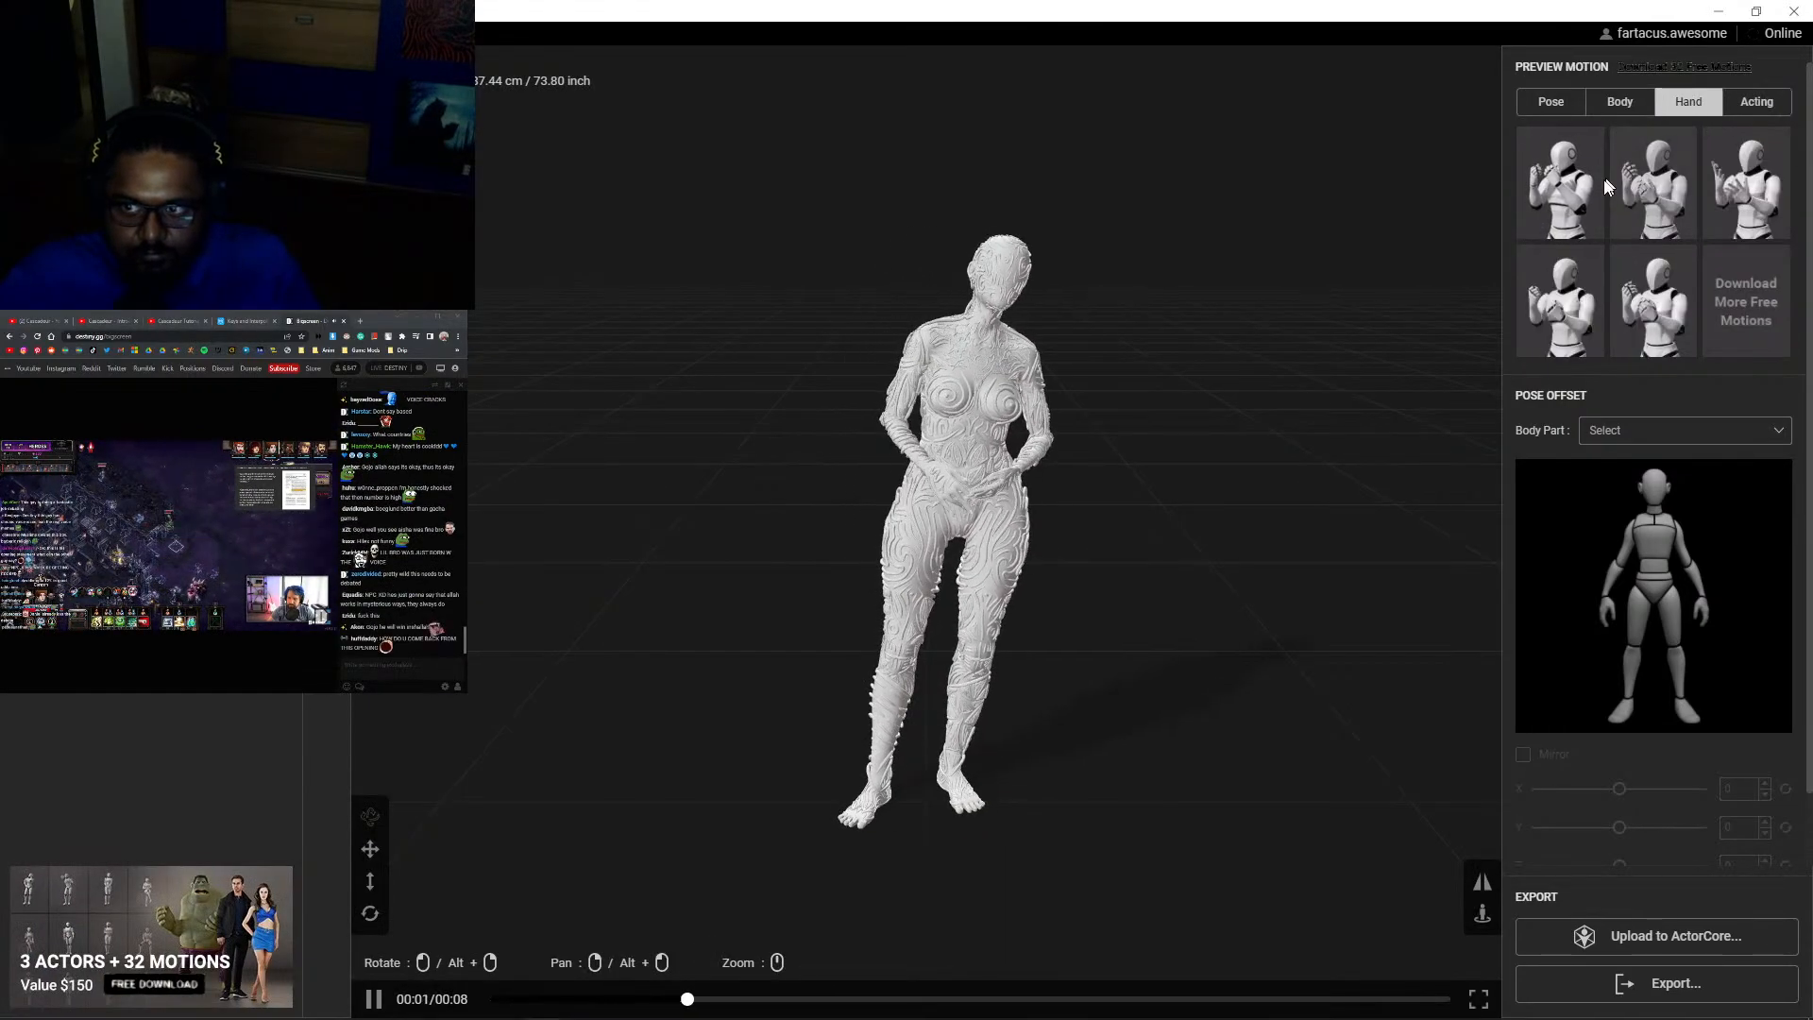
pyautogui.click(1554, 198)
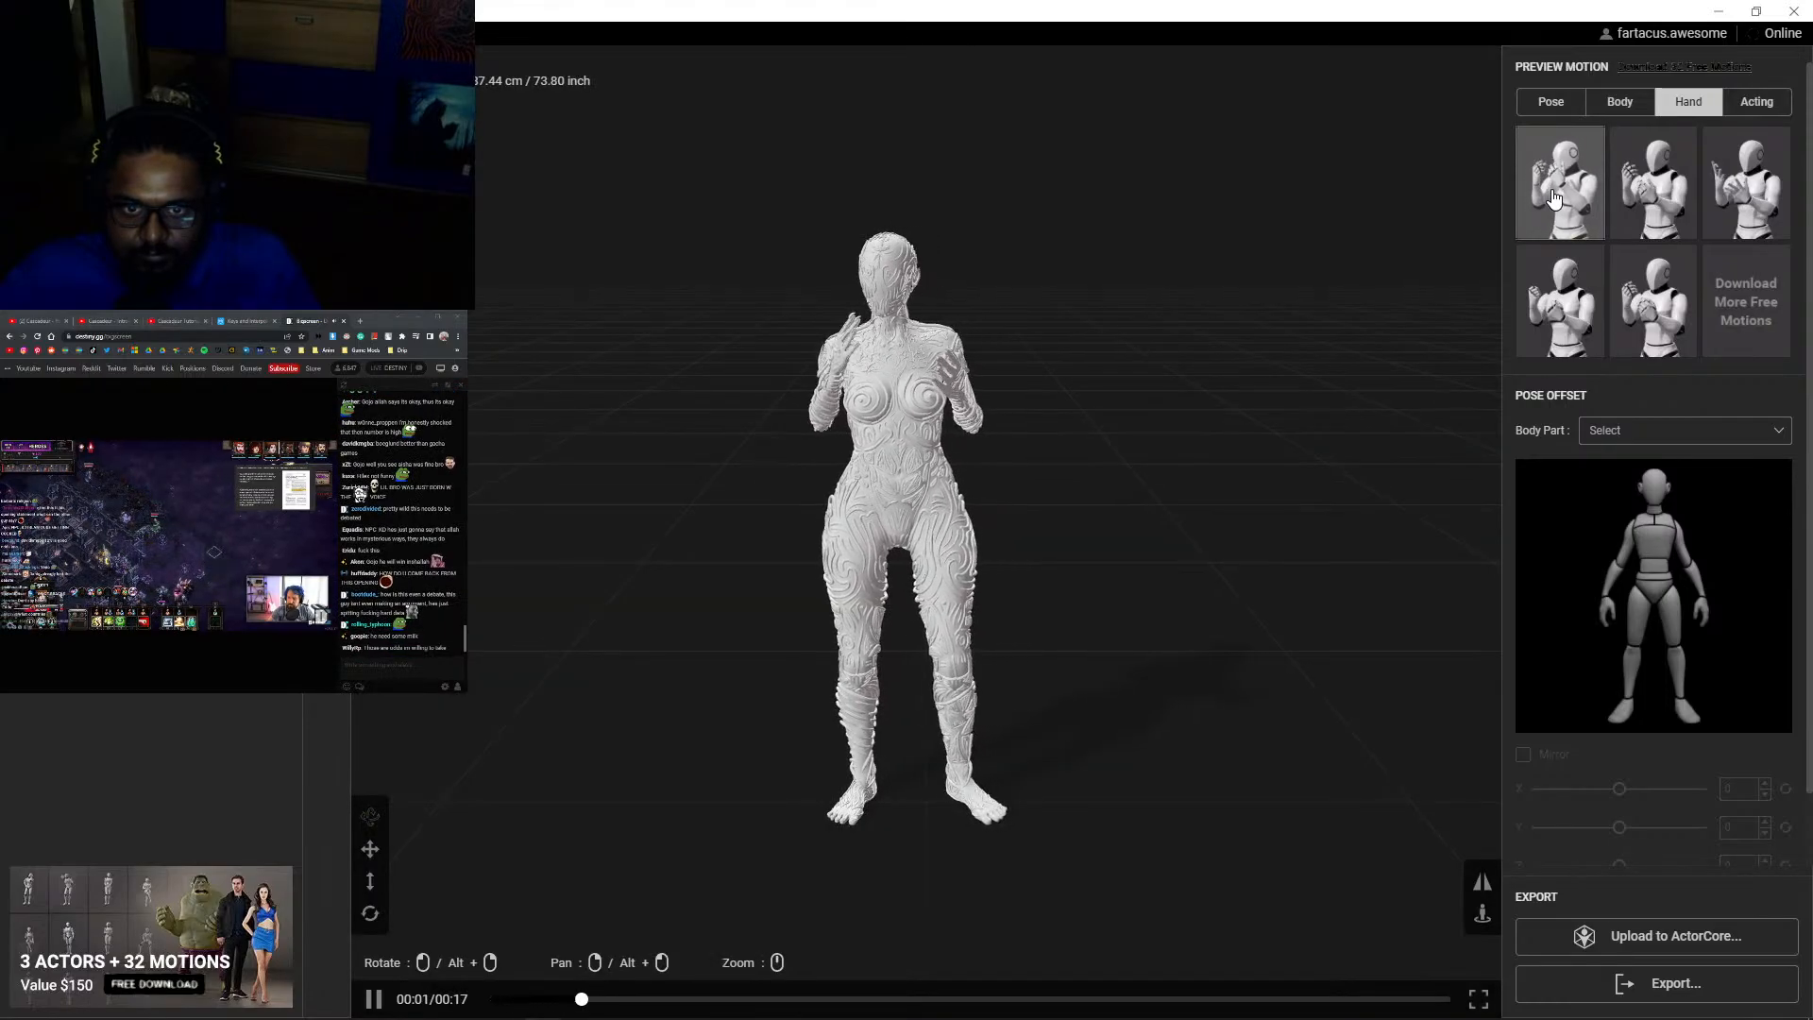
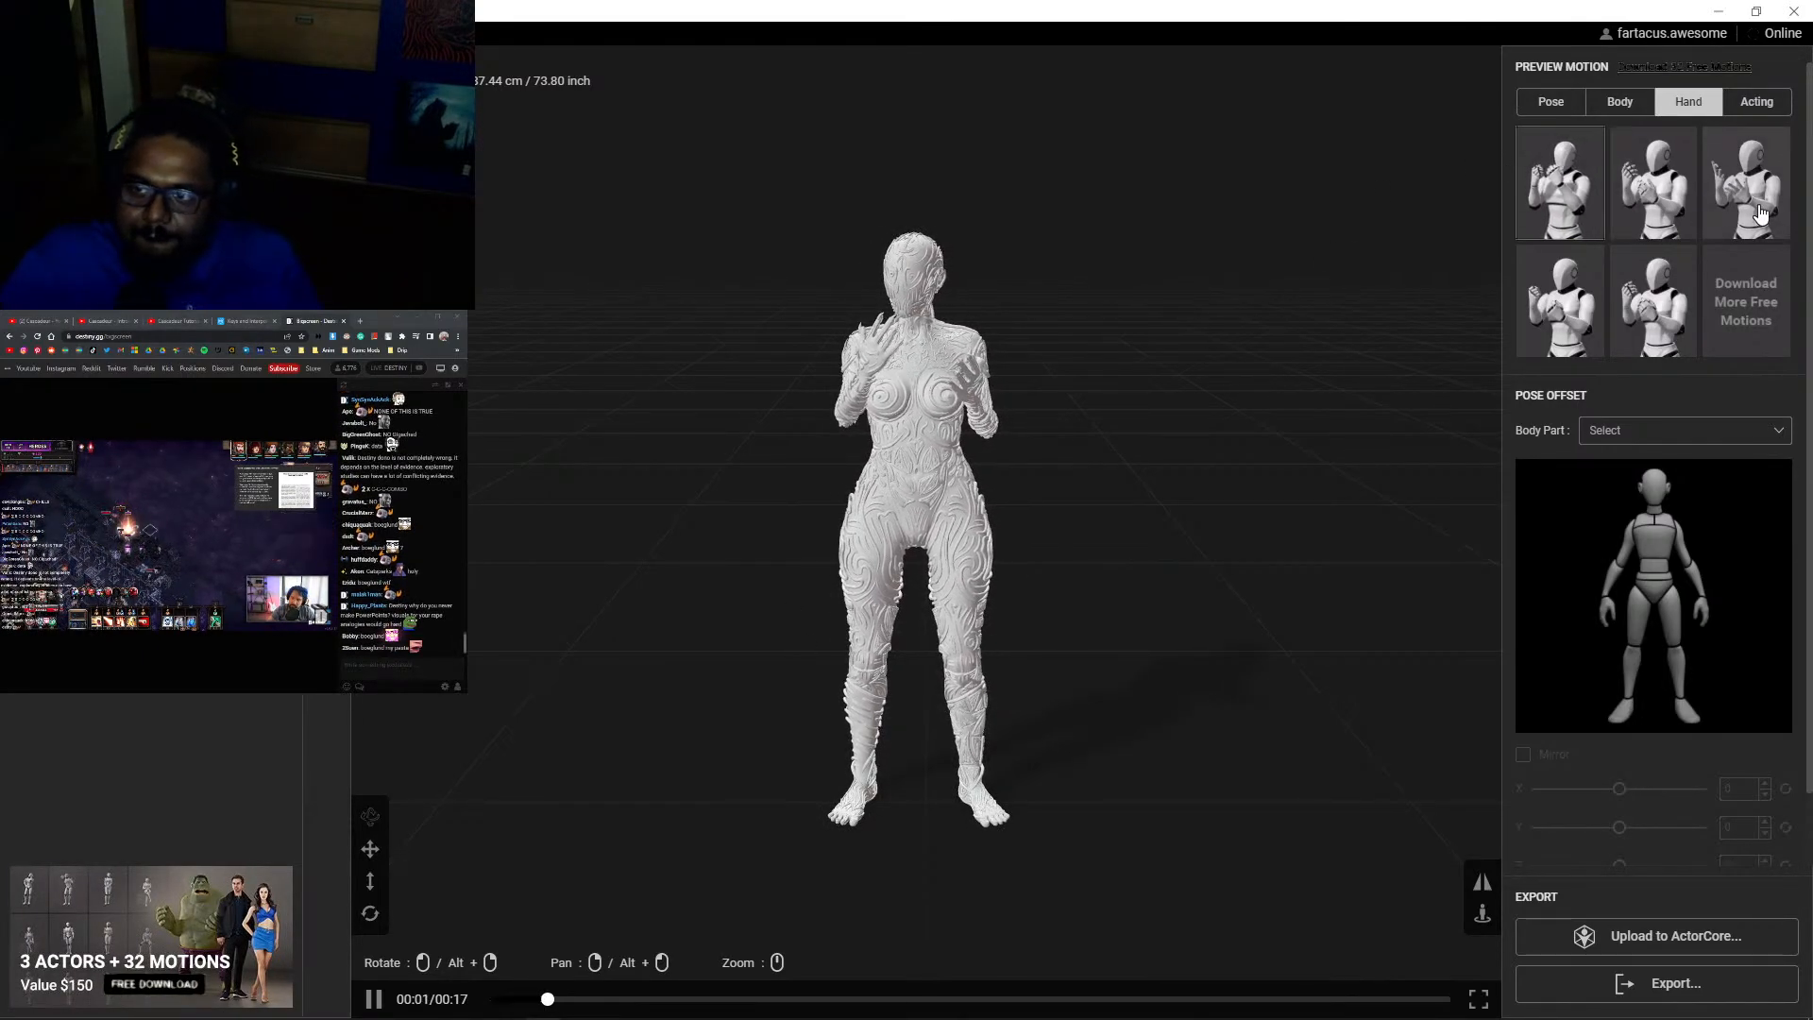
# - Replay the first hand motion on the rigged character and check its pose and arm deformation from an angled side view
pyautogui.click(1745, 104)
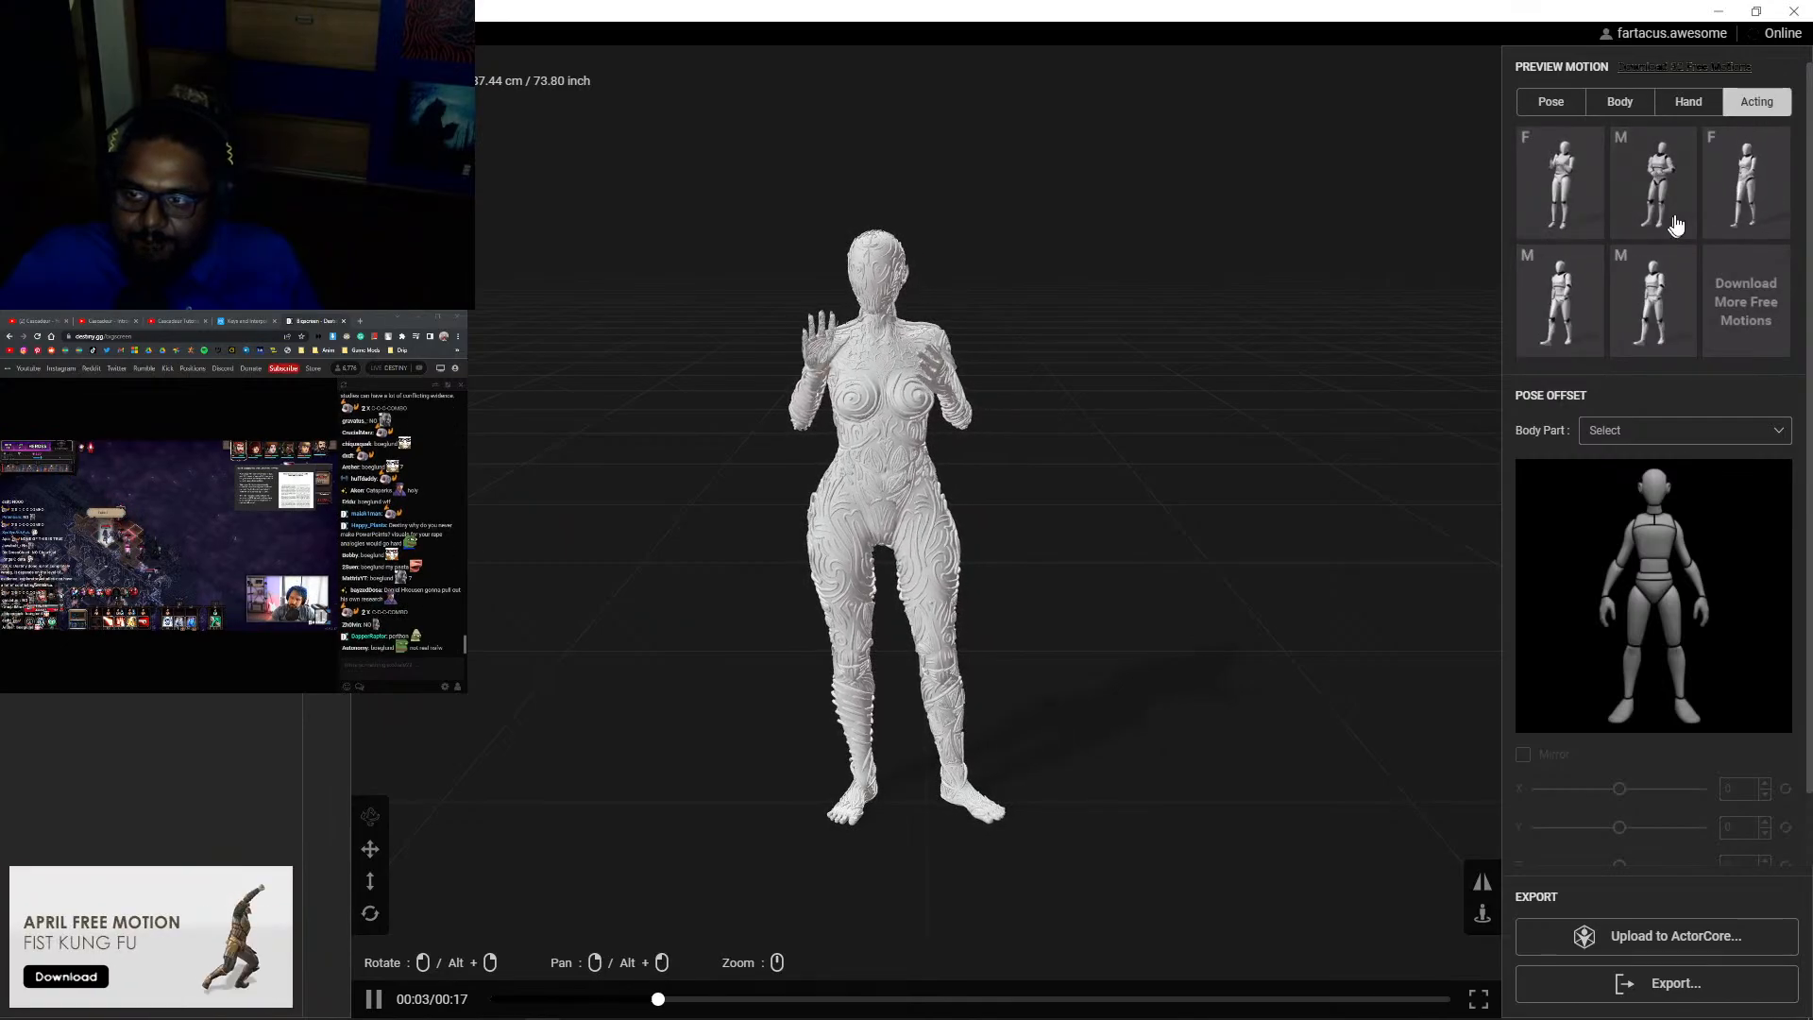
pyautogui.click(1672, 102)
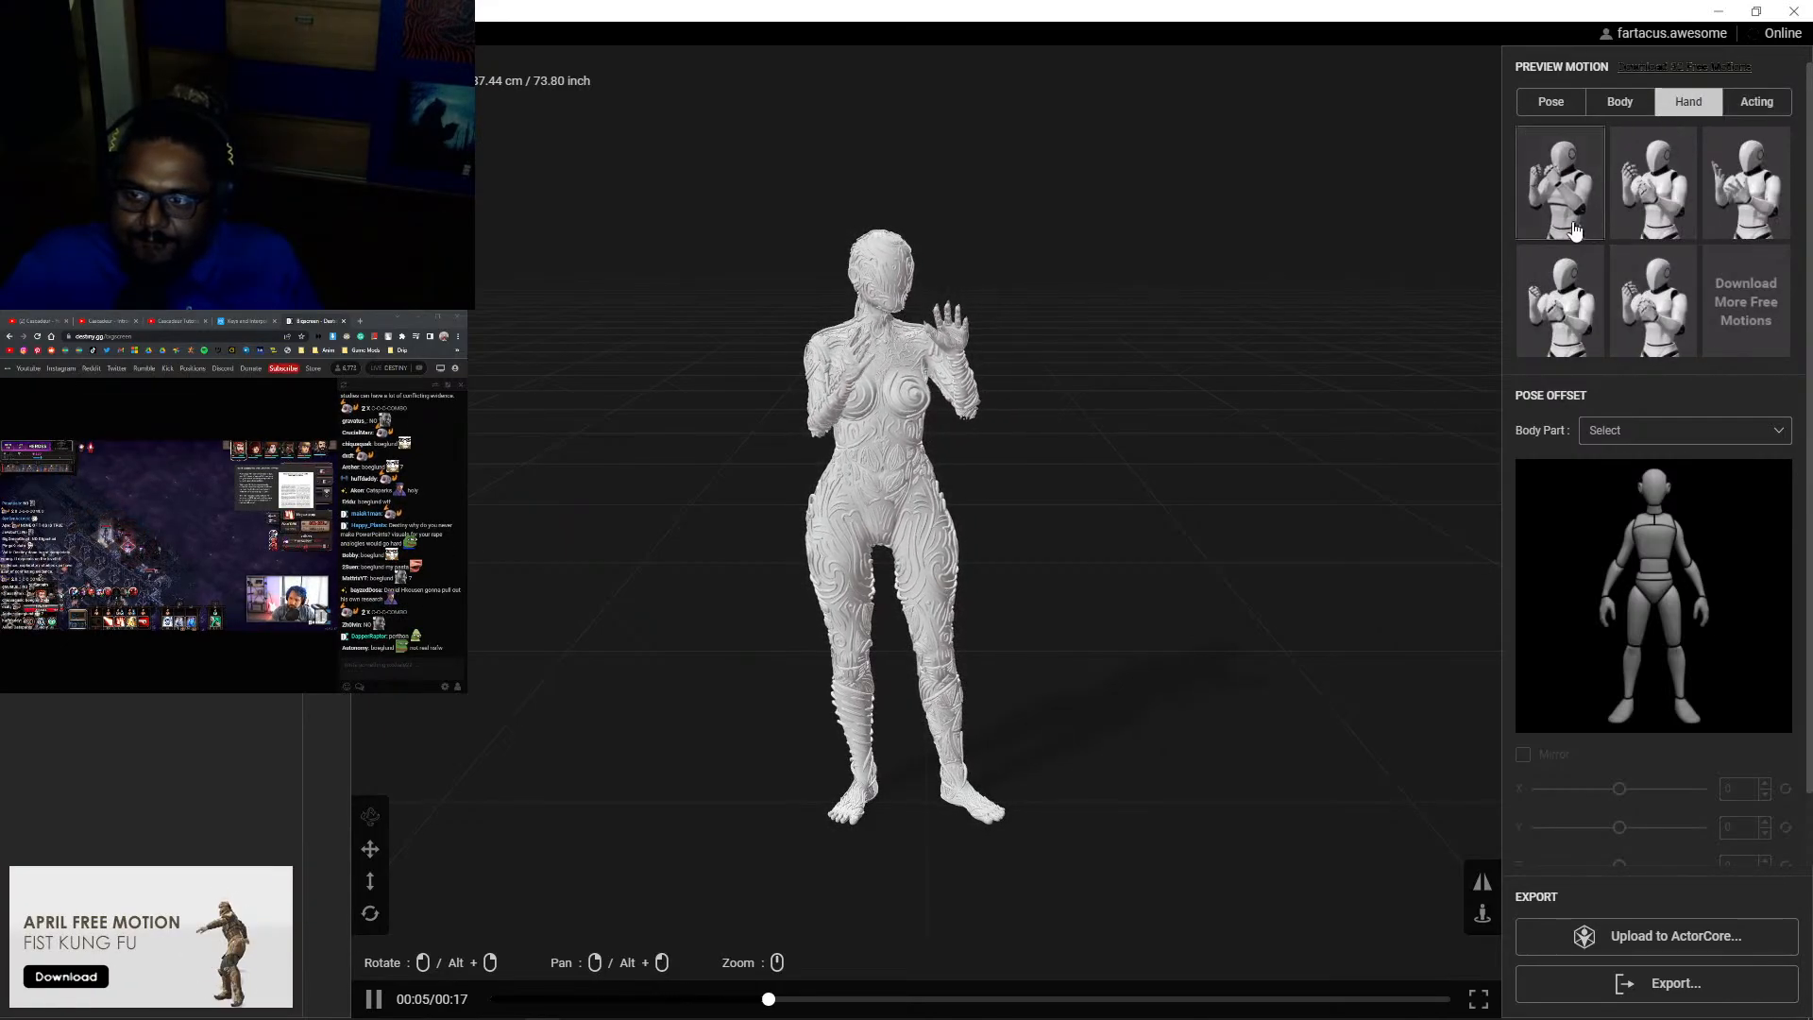
pyautogui.scroll(4, 1141, 404)
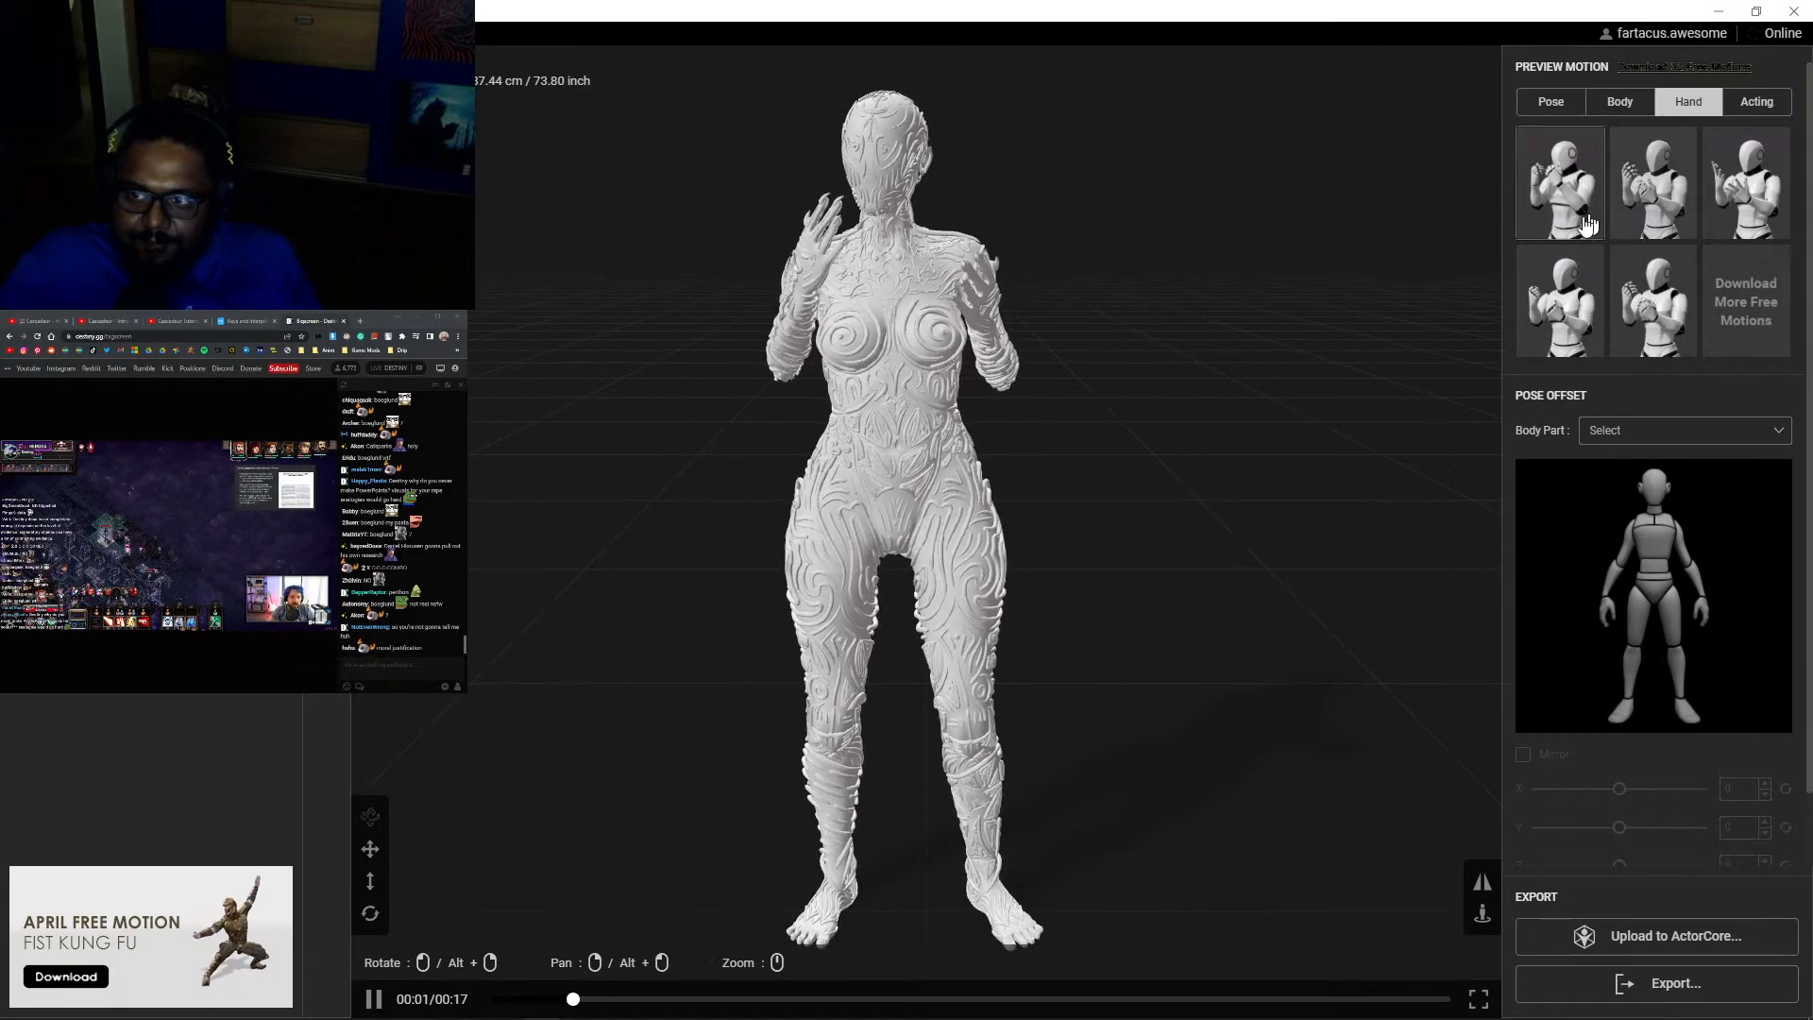
pyautogui.scroll(-6, 1228, 375)
pyautogui.scroll(6, 1227, 359)
pyautogui.moveTo(1230, 352); pyautogui.dragTo(1095, 389, button='right')
pyautogui.scroll(-2, 1142, 399)
pyautogui.moveTo(1149, 400); pyautogui.dragTo(1031, 361)
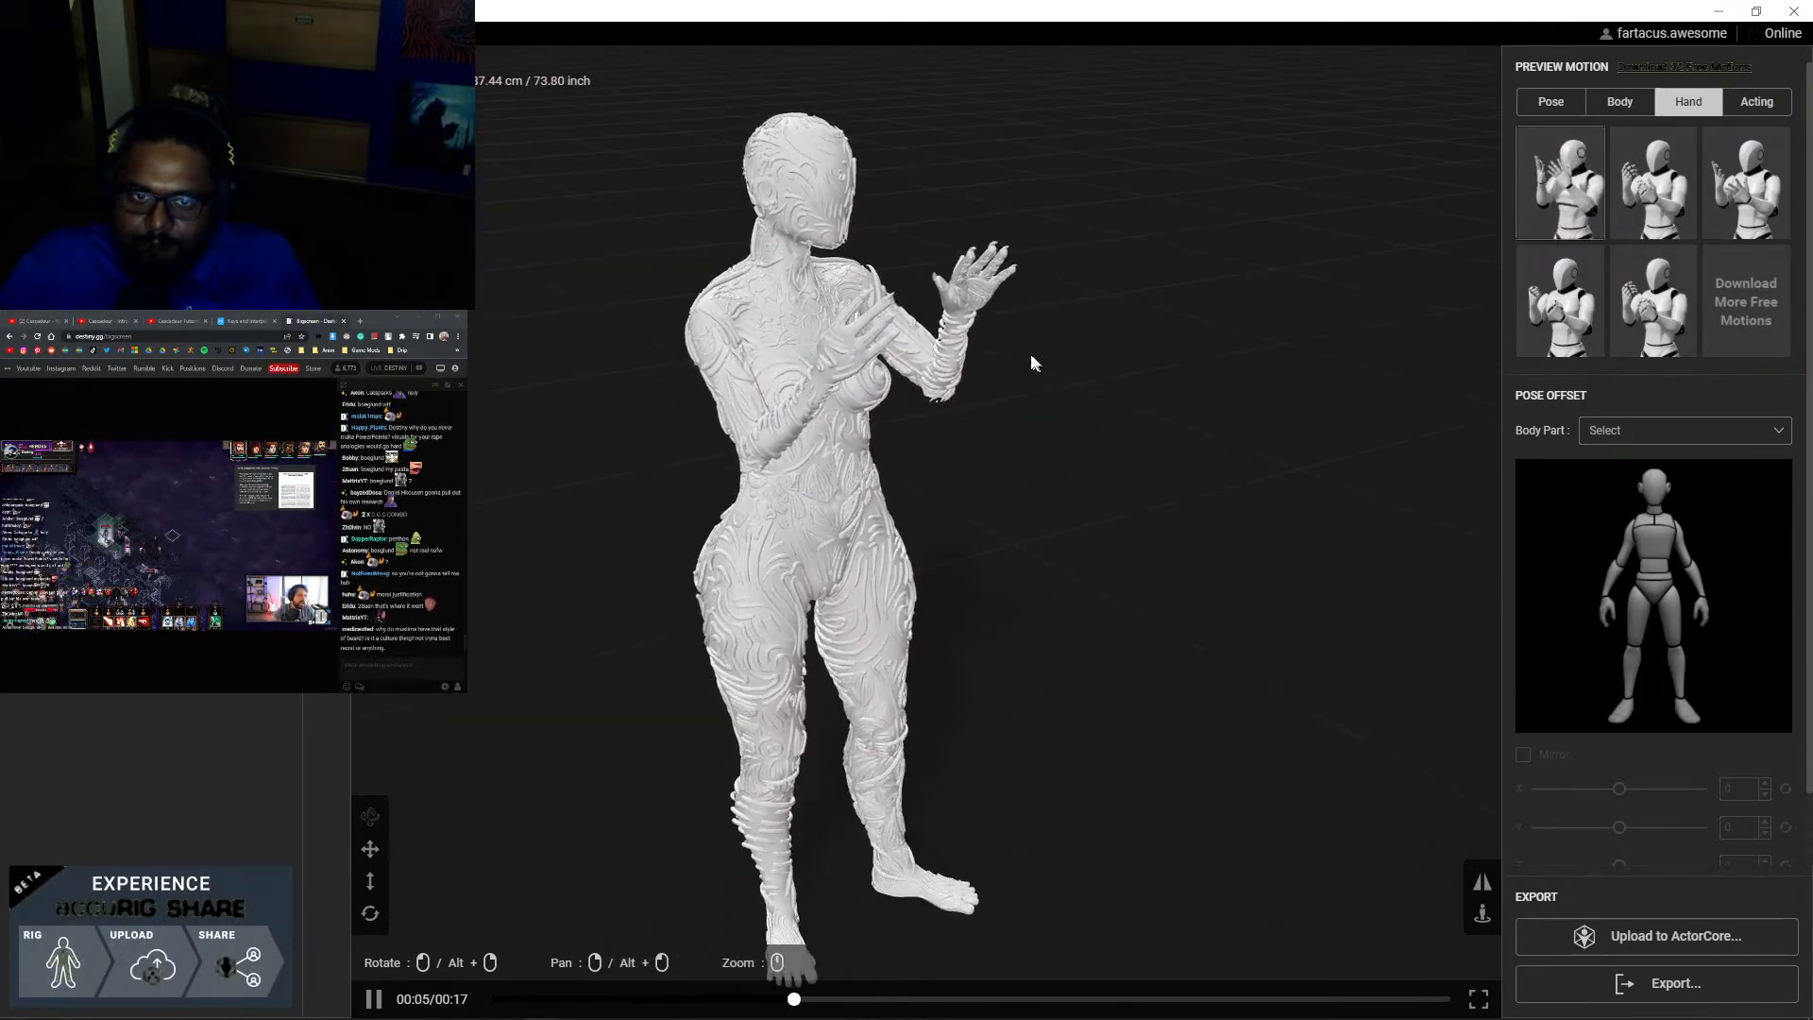
# - Examine the rigged character's hands and fingers up close for mesh deformation while the hand motion plays
pyautogui.scroll(2, 1019, 350)
pyautogui.scroll(-6, 1146, 480)
pyautogui.scroll(6, 1124, 356)
pyautogui.scroll(-5, 1073, 364)
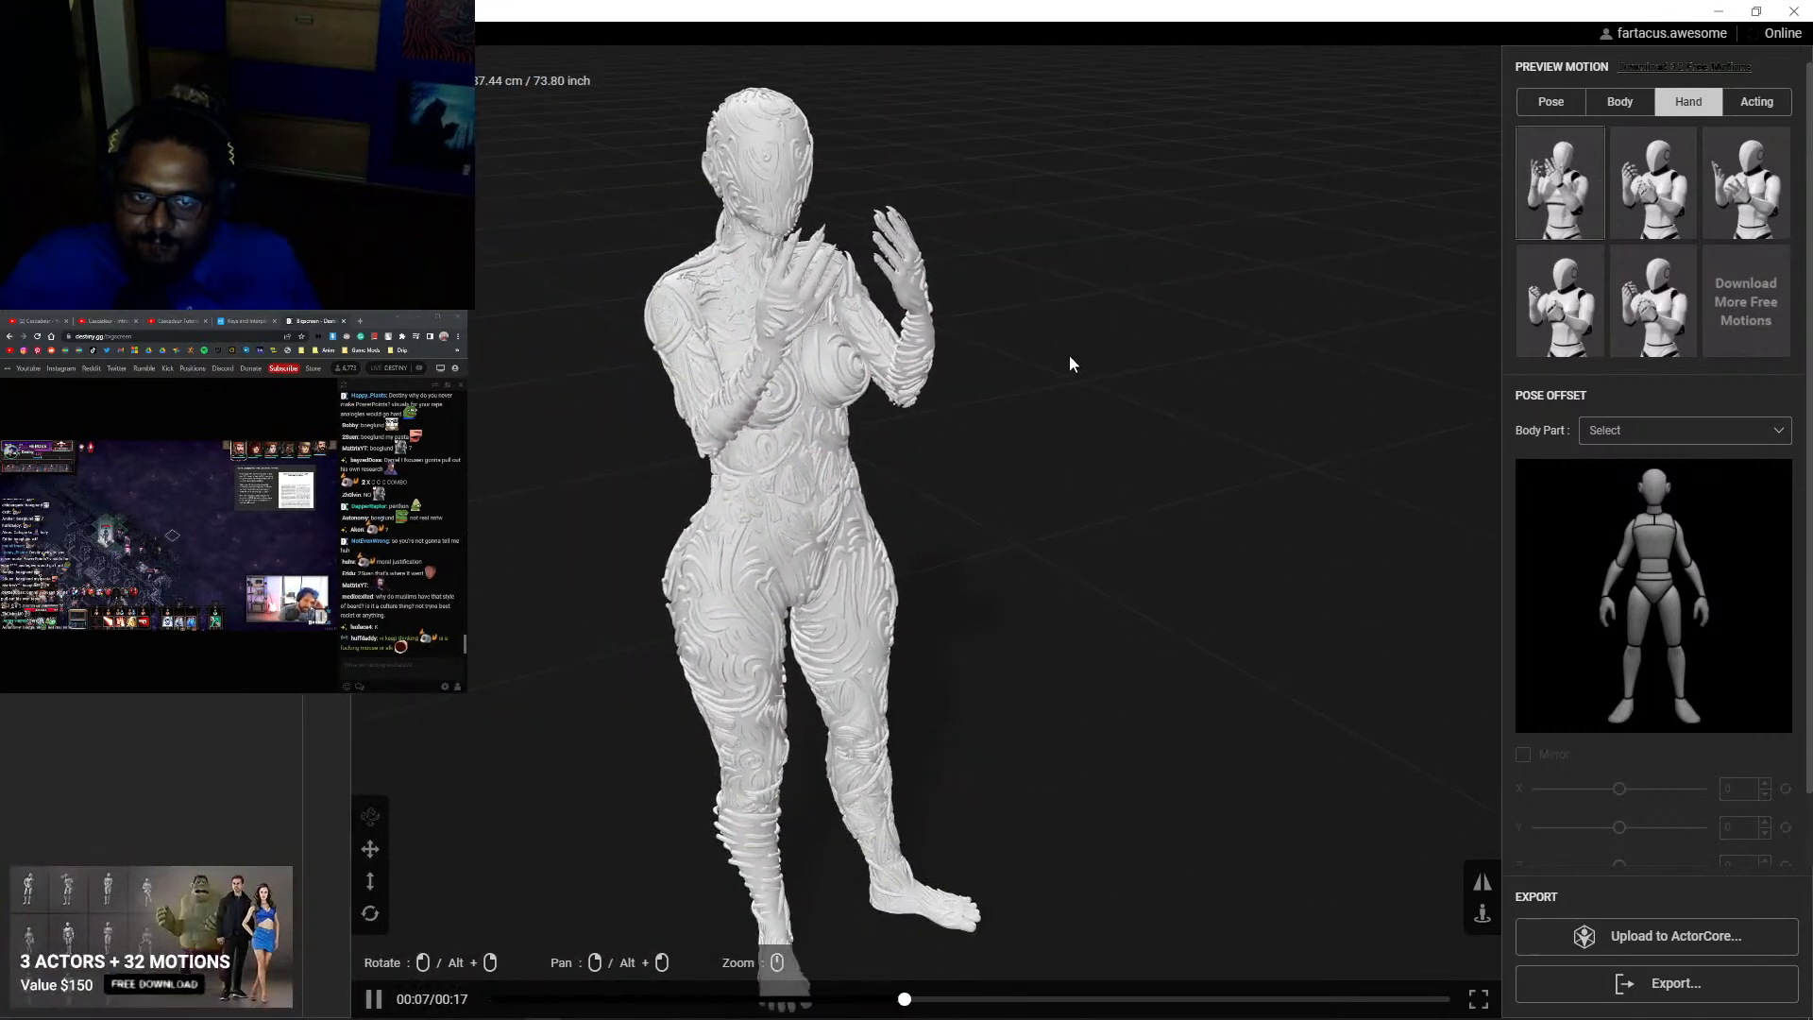
pyautogui.scroll(2, 1160, 466)
pyautogui.scroll(4, 1159, 466)
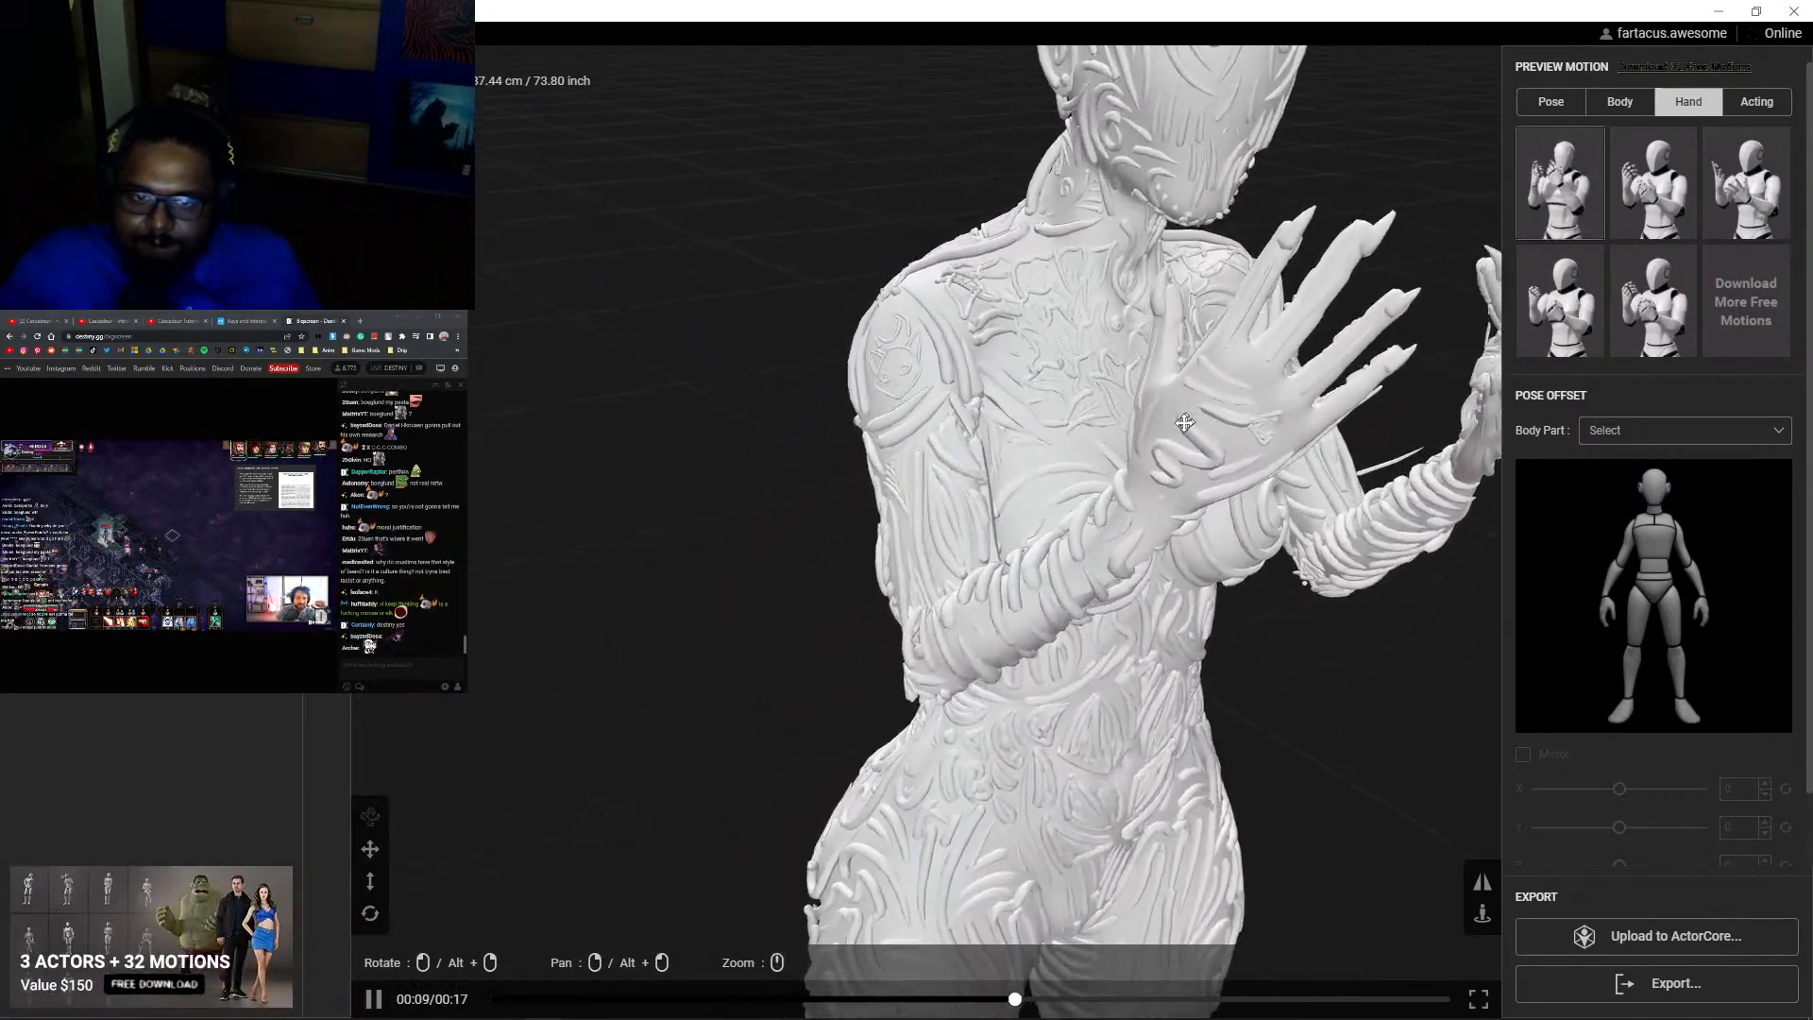
pyautogui.scroll(-2, 1143, 567)
pyautogui.moveTo(1114, 712); pyautogui.dragTo(979, 589)
pyautogui.scroll(-5, 812, 362)
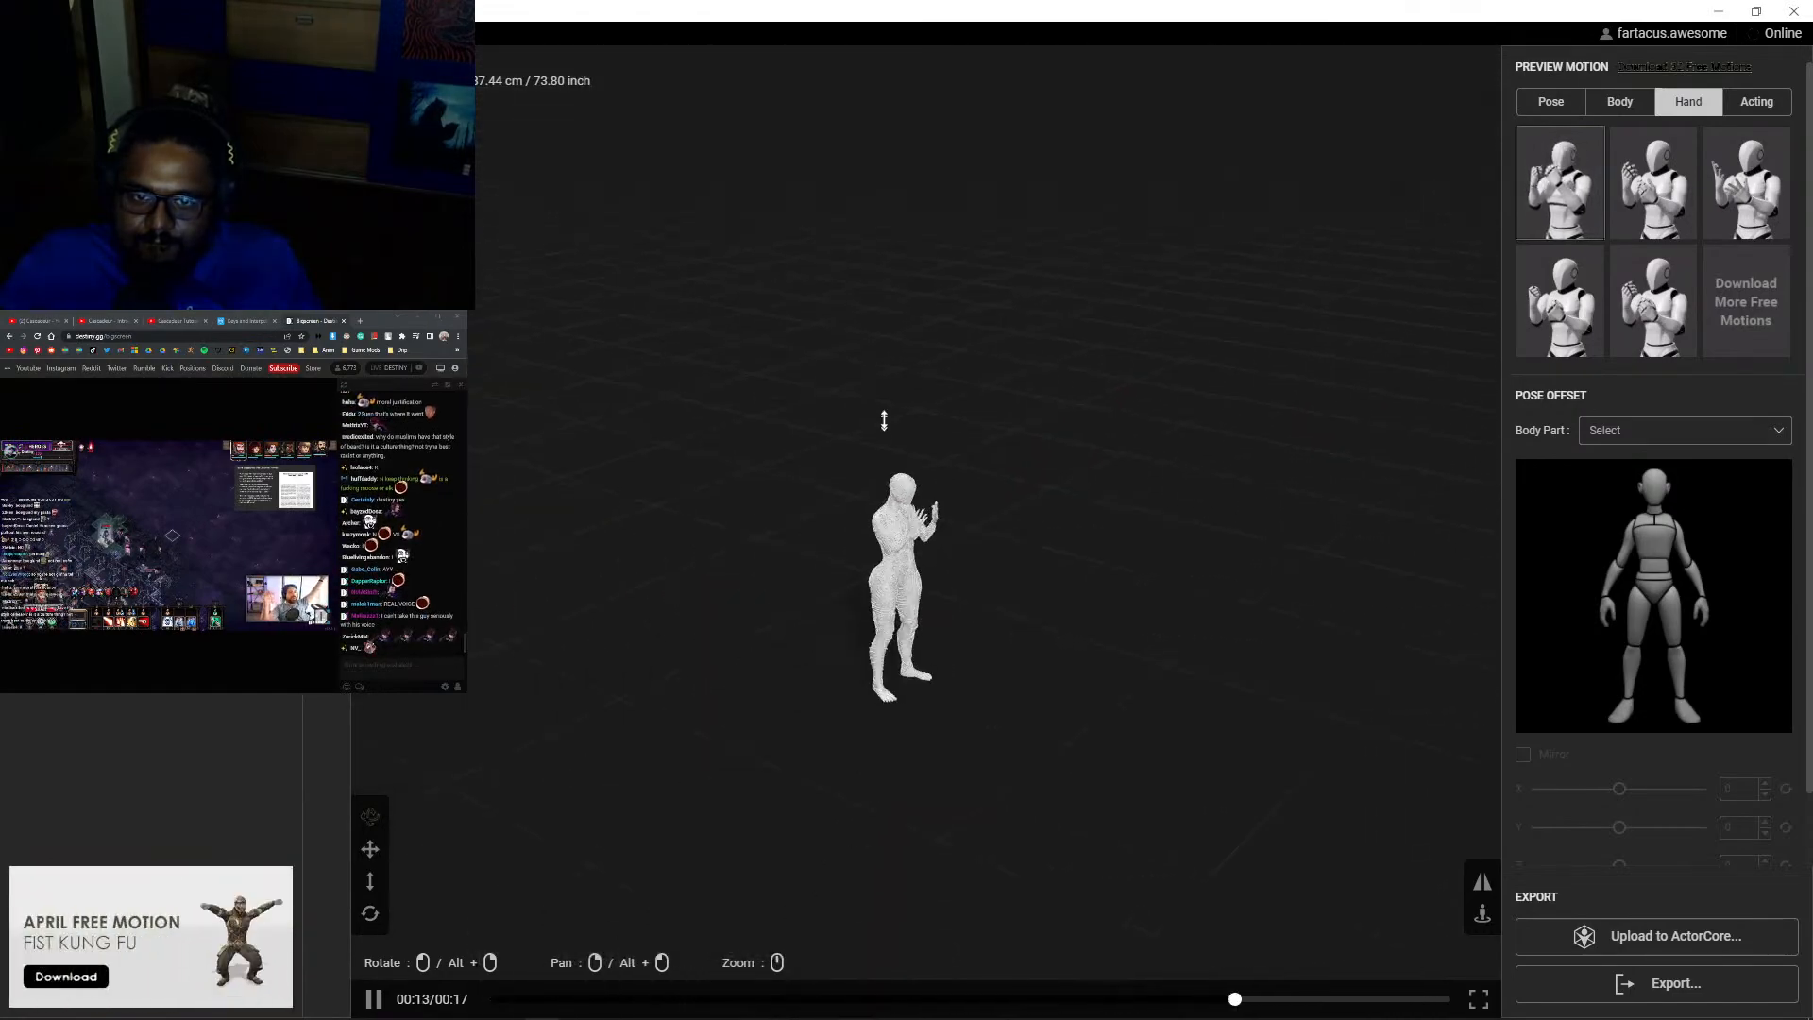
pyautogui.scroll(7, 887, 422)
pyautogui.moveTo(795, 360); pyautogui.dragTo(829, 491, button='right')
pyautogui.scroll(-2, 1008, 525)
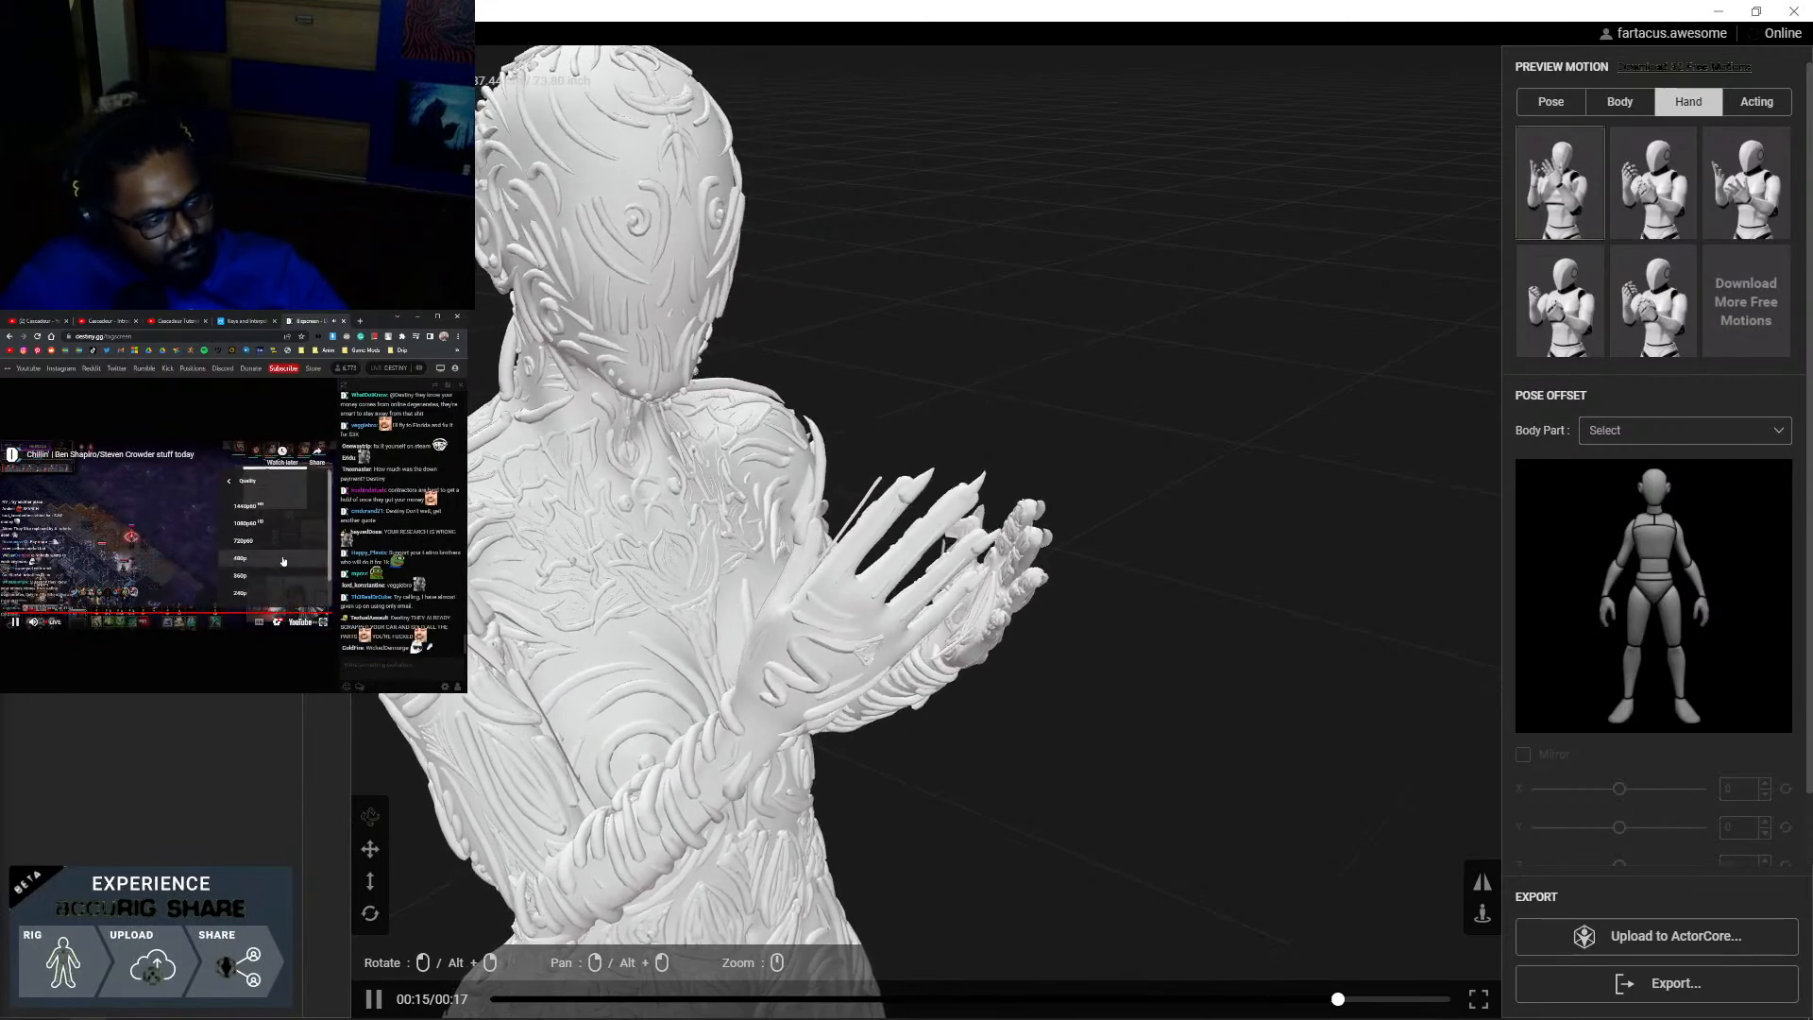
# - Switch the browser to the Cascadeur lesson on keys and interpolation frames and minimize AccuRIG to return to Cascadeur
pyautogui.click(245, 321)
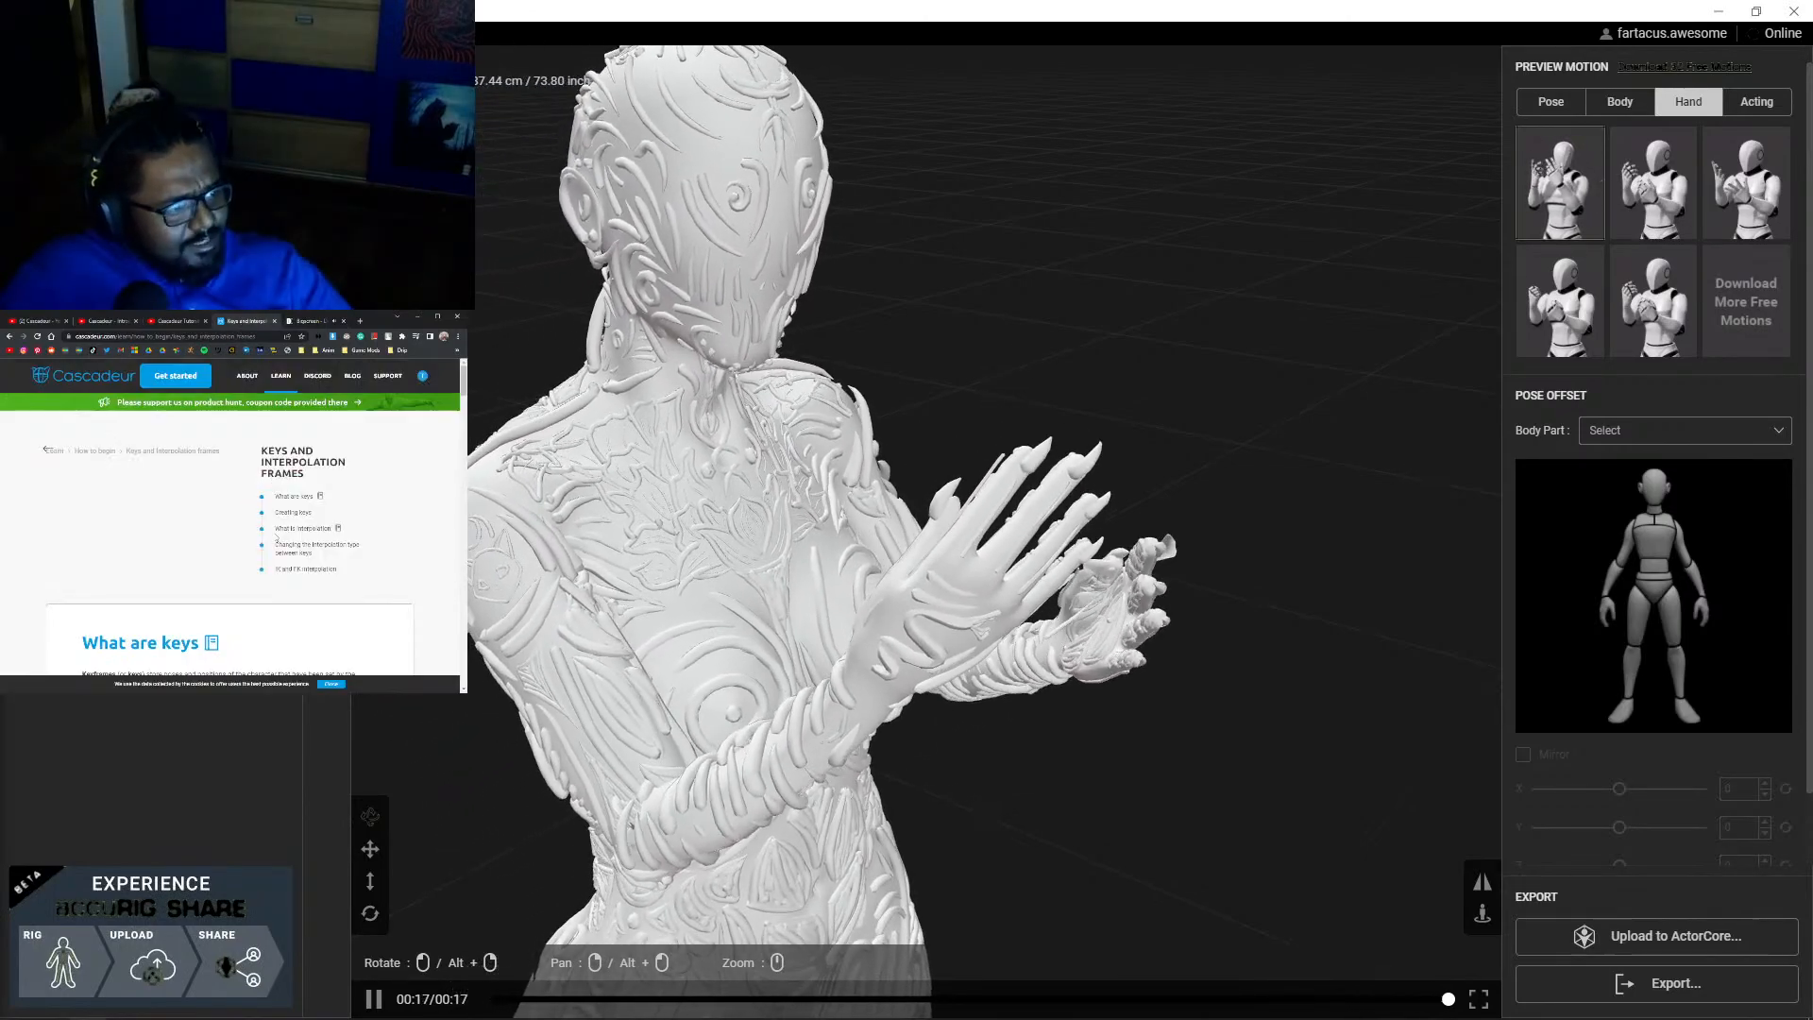
pyautogui.scroll(-5, 274, 529)
pyautogui.scroll(3, 275, 538)
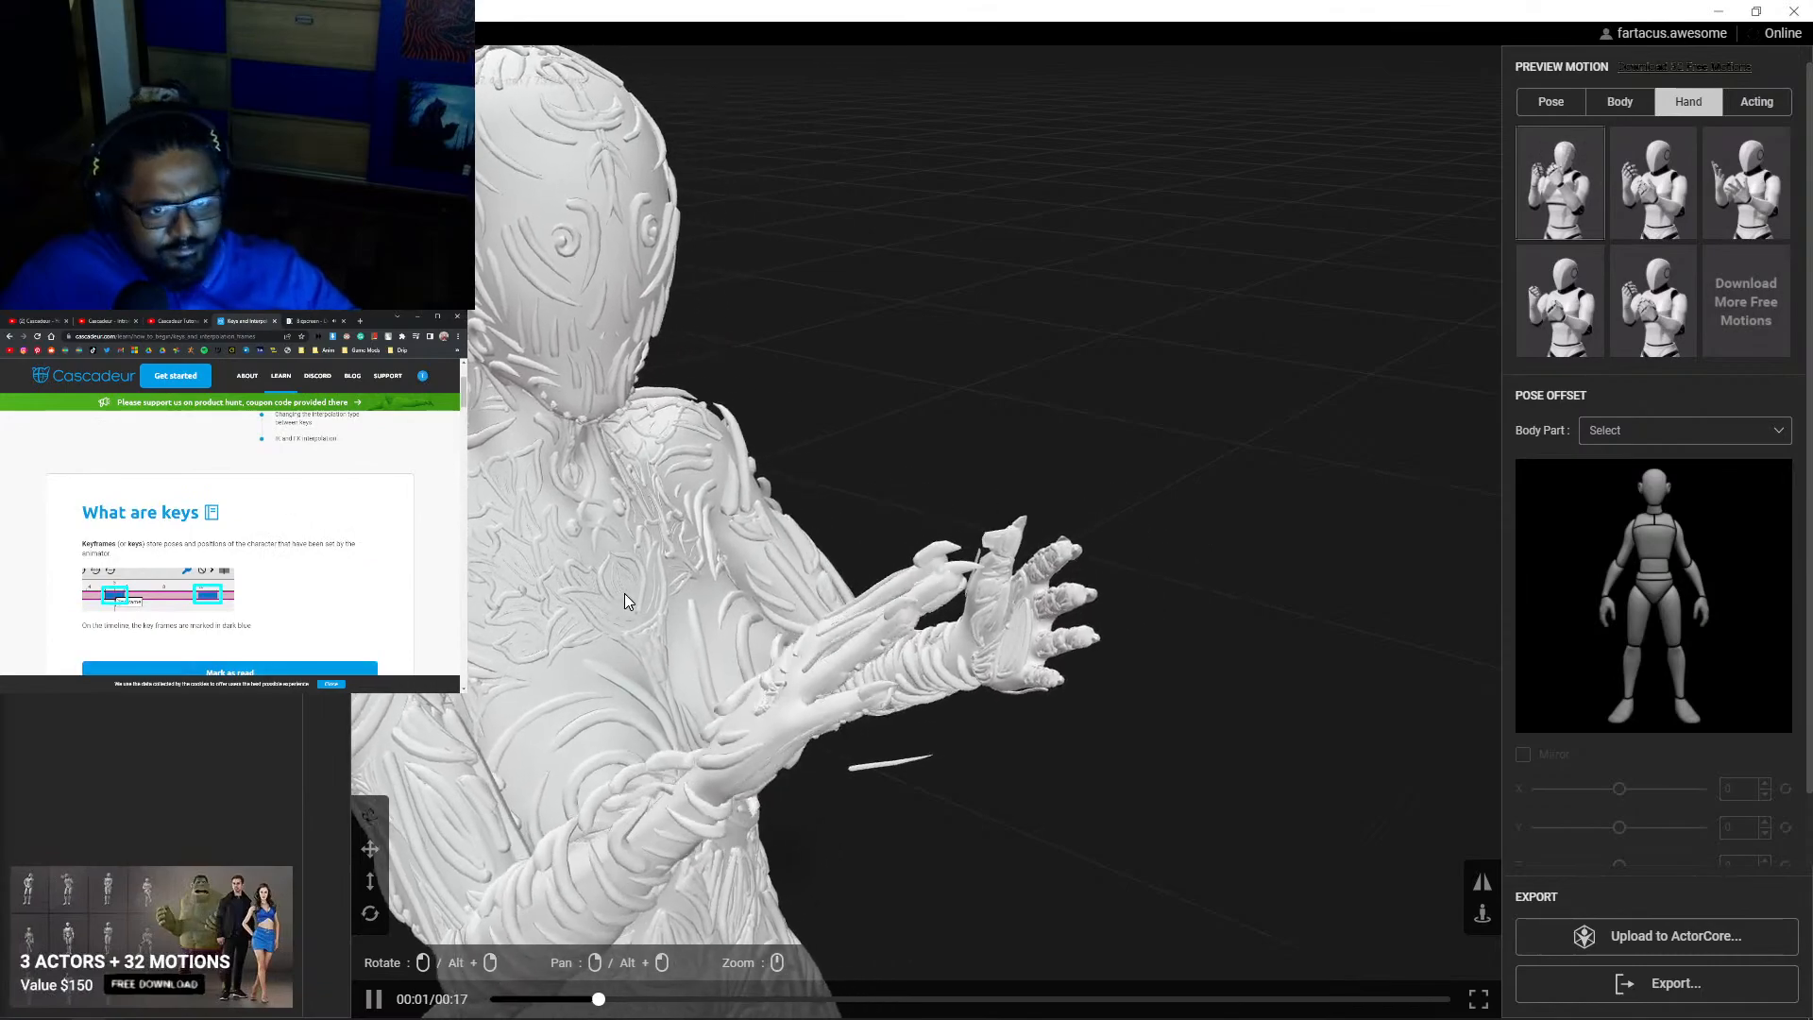
pyautogui.click(1707, 11)
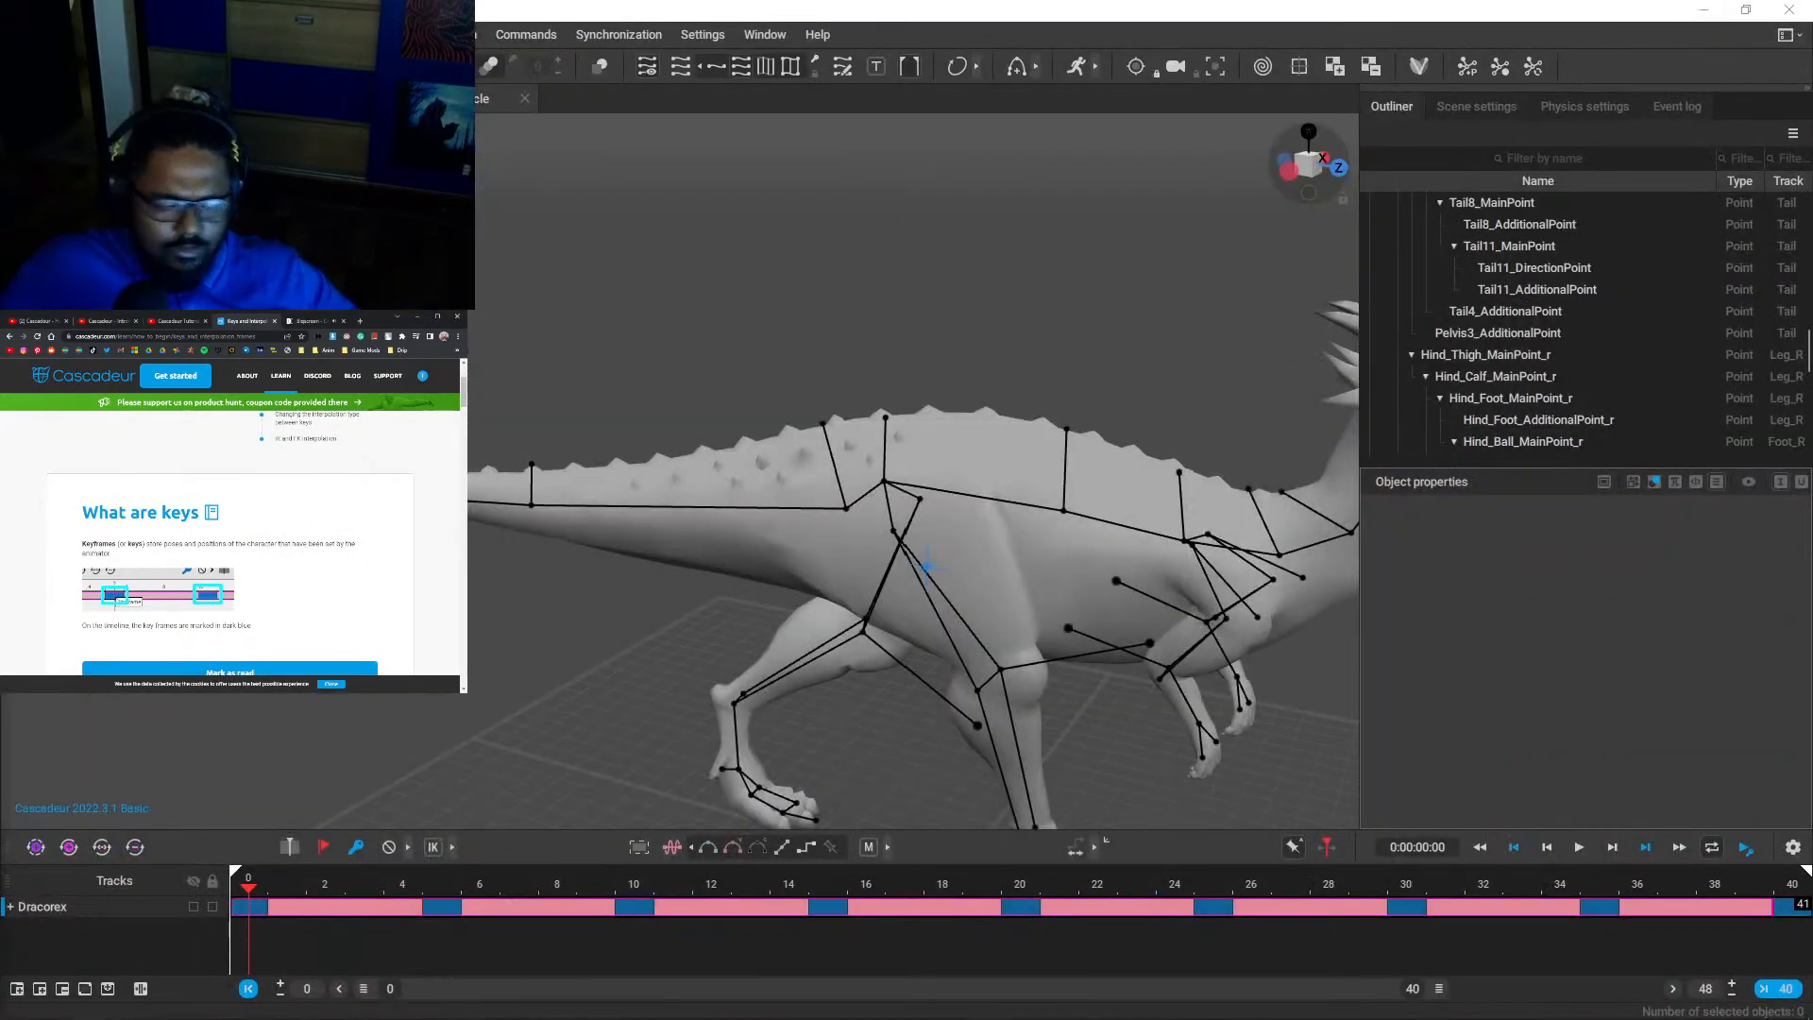
# - Read the What are keys section and watch the Creating keys video with its instructions
pyautogui.scroll(-2, 215, 545)
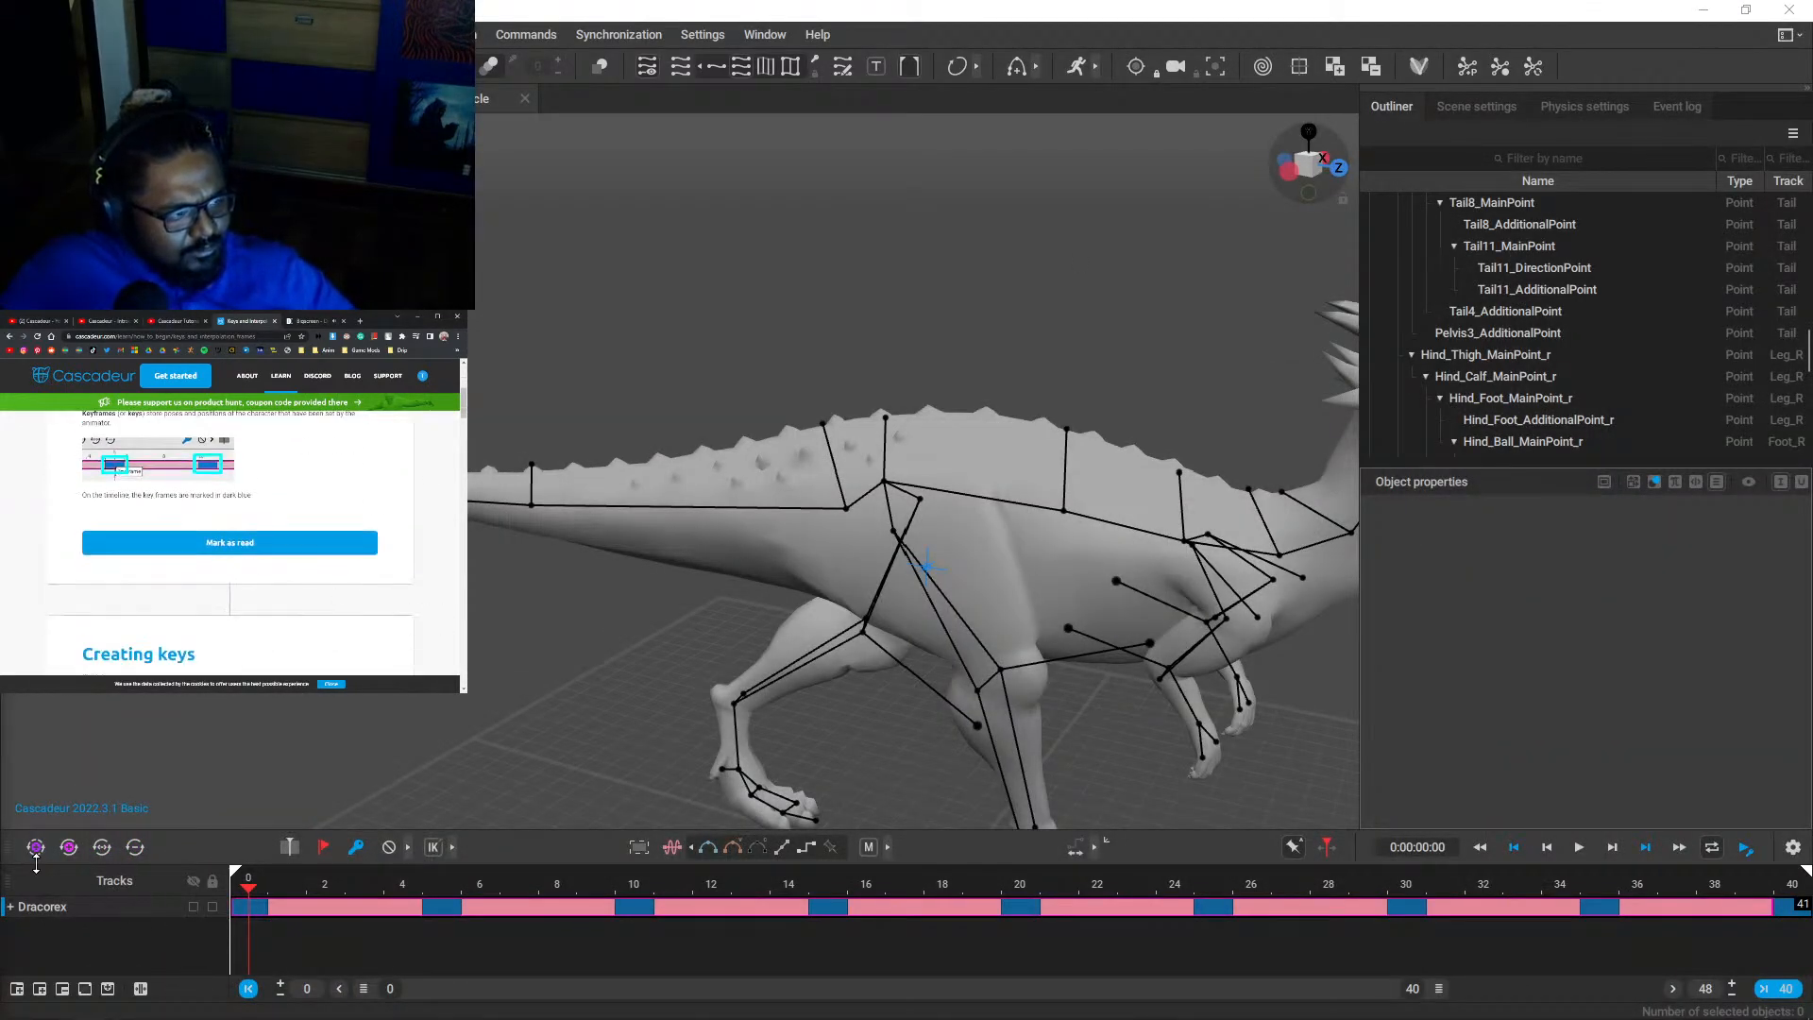
pyautogui.scroll(2, 278, 586)
pyautogui.scroll(-2, 266, 544)
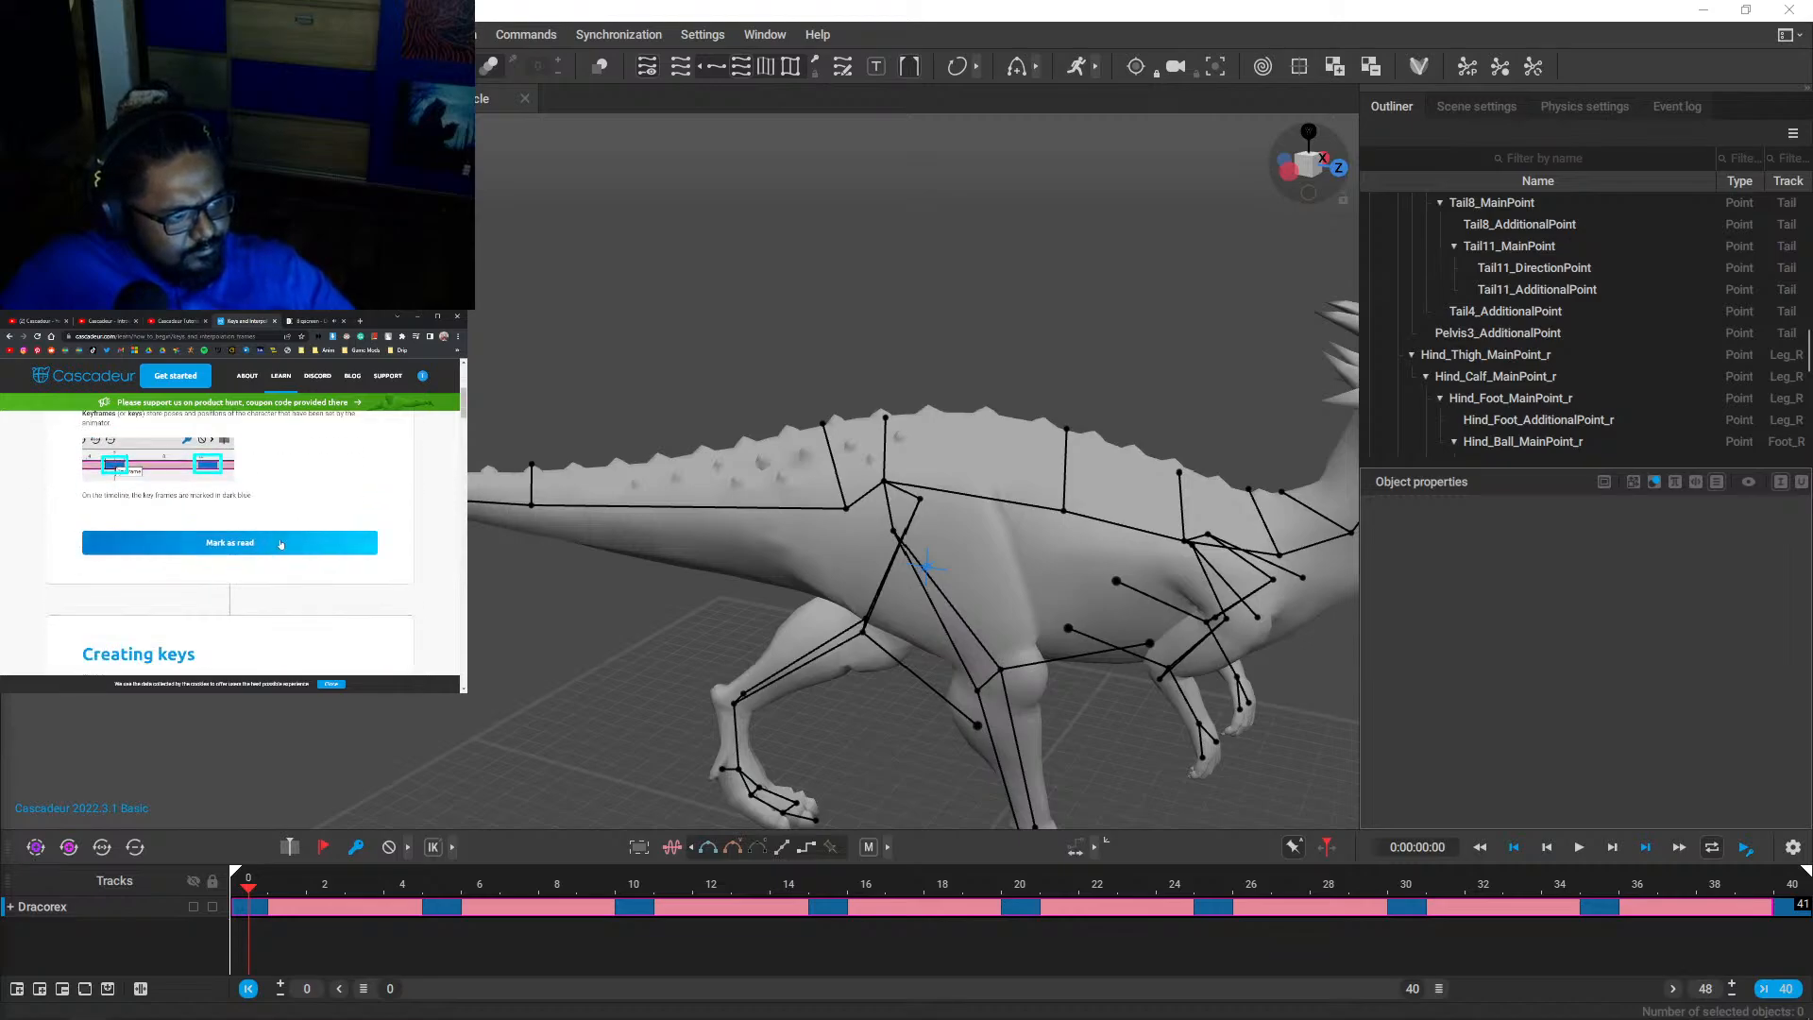
pyautogui.scroll(-3, 280, 543)
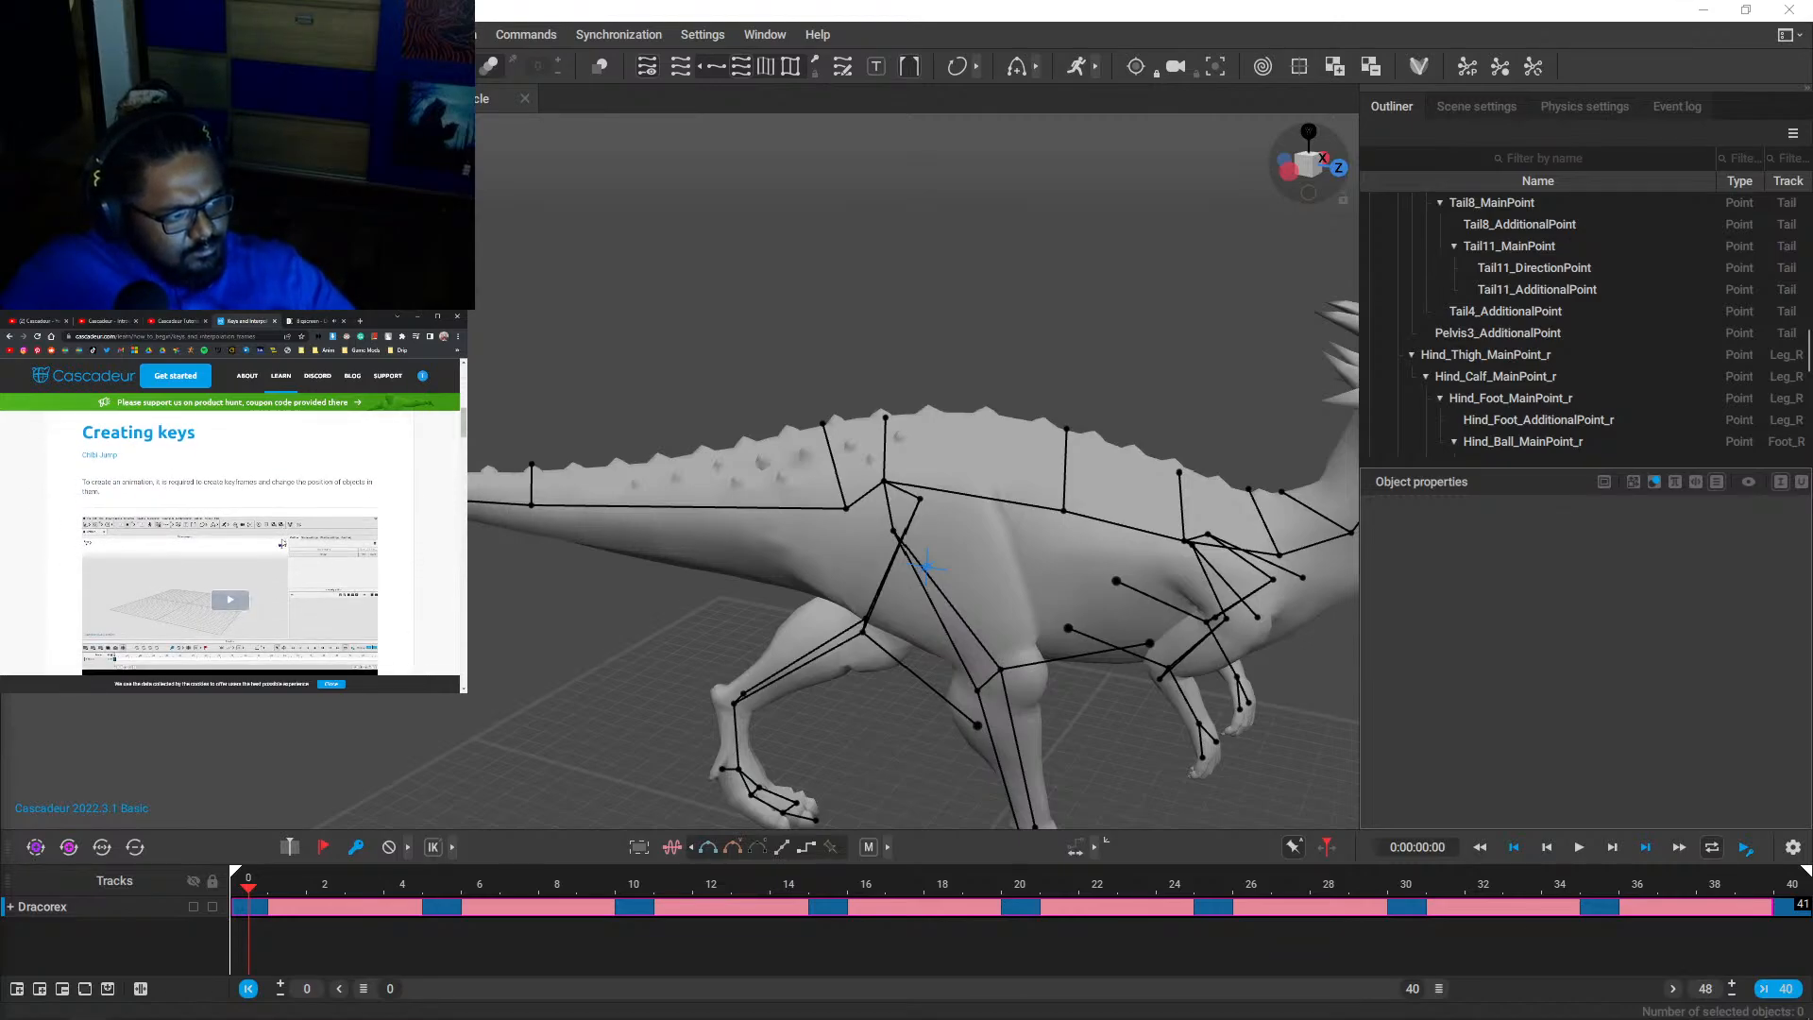
pyautogui.scroll(-1, 236, 566)
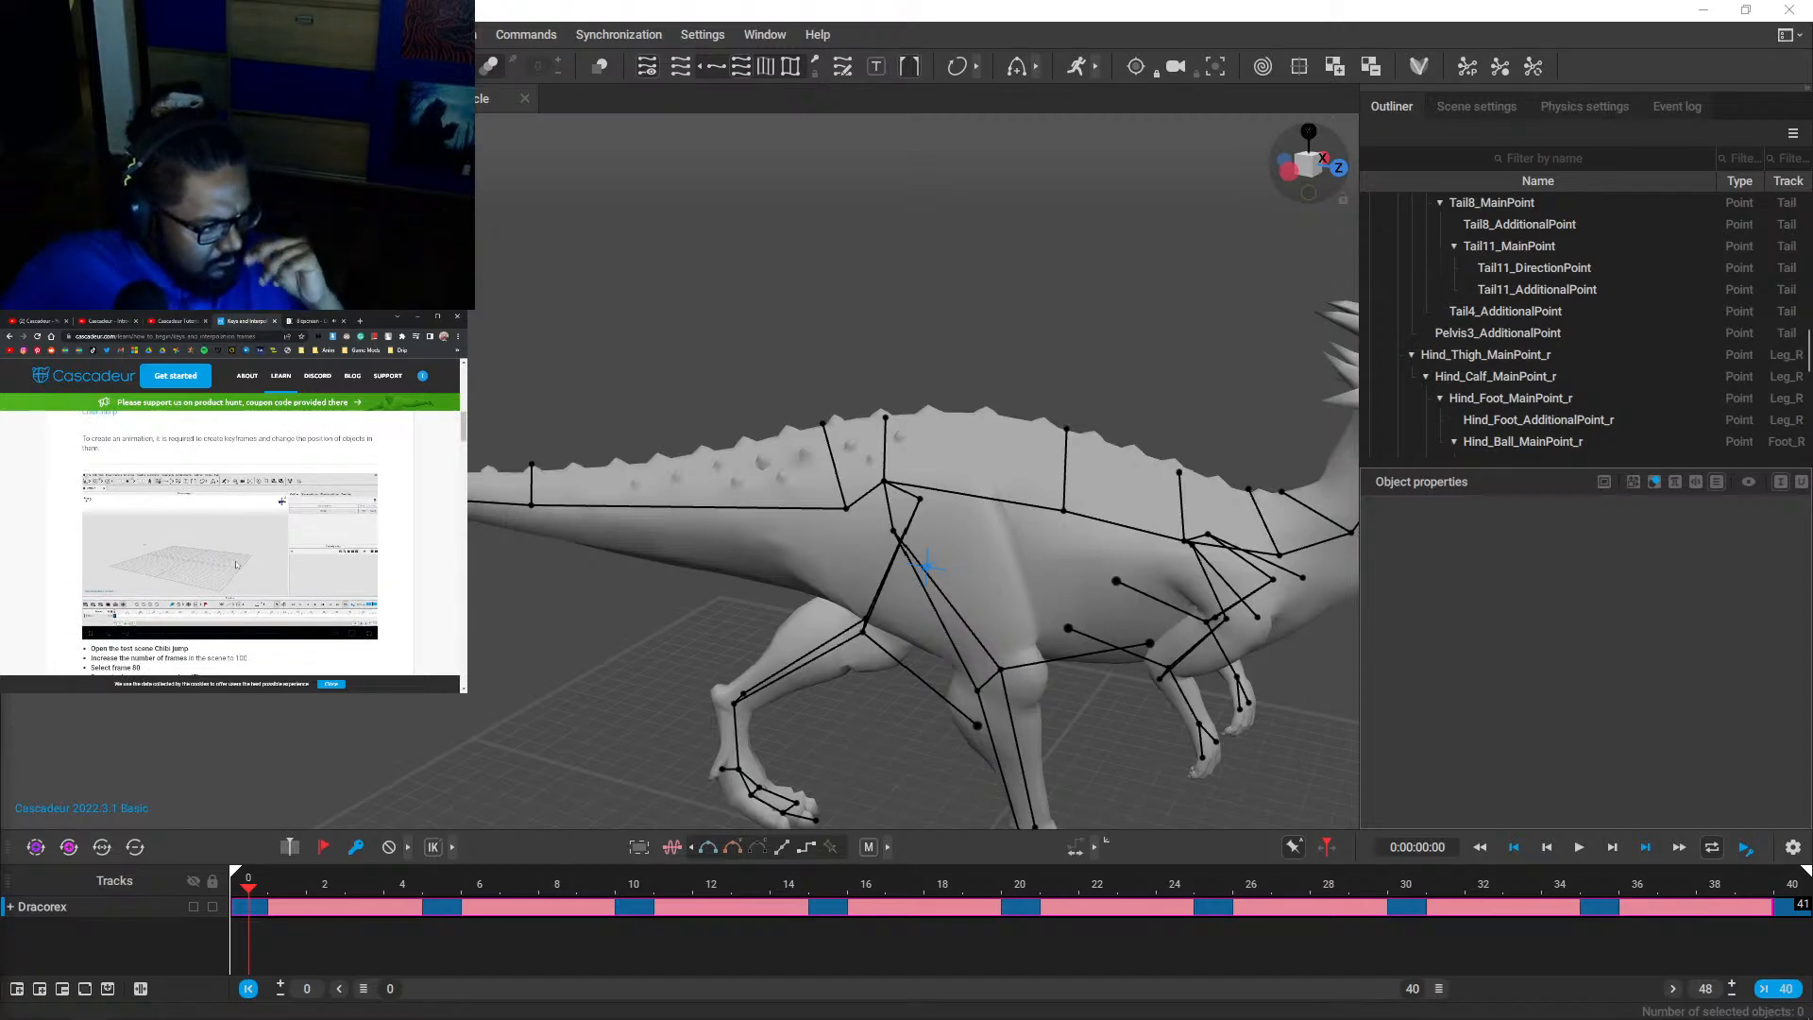
pyautogui.scroll(-1, 236, 565)
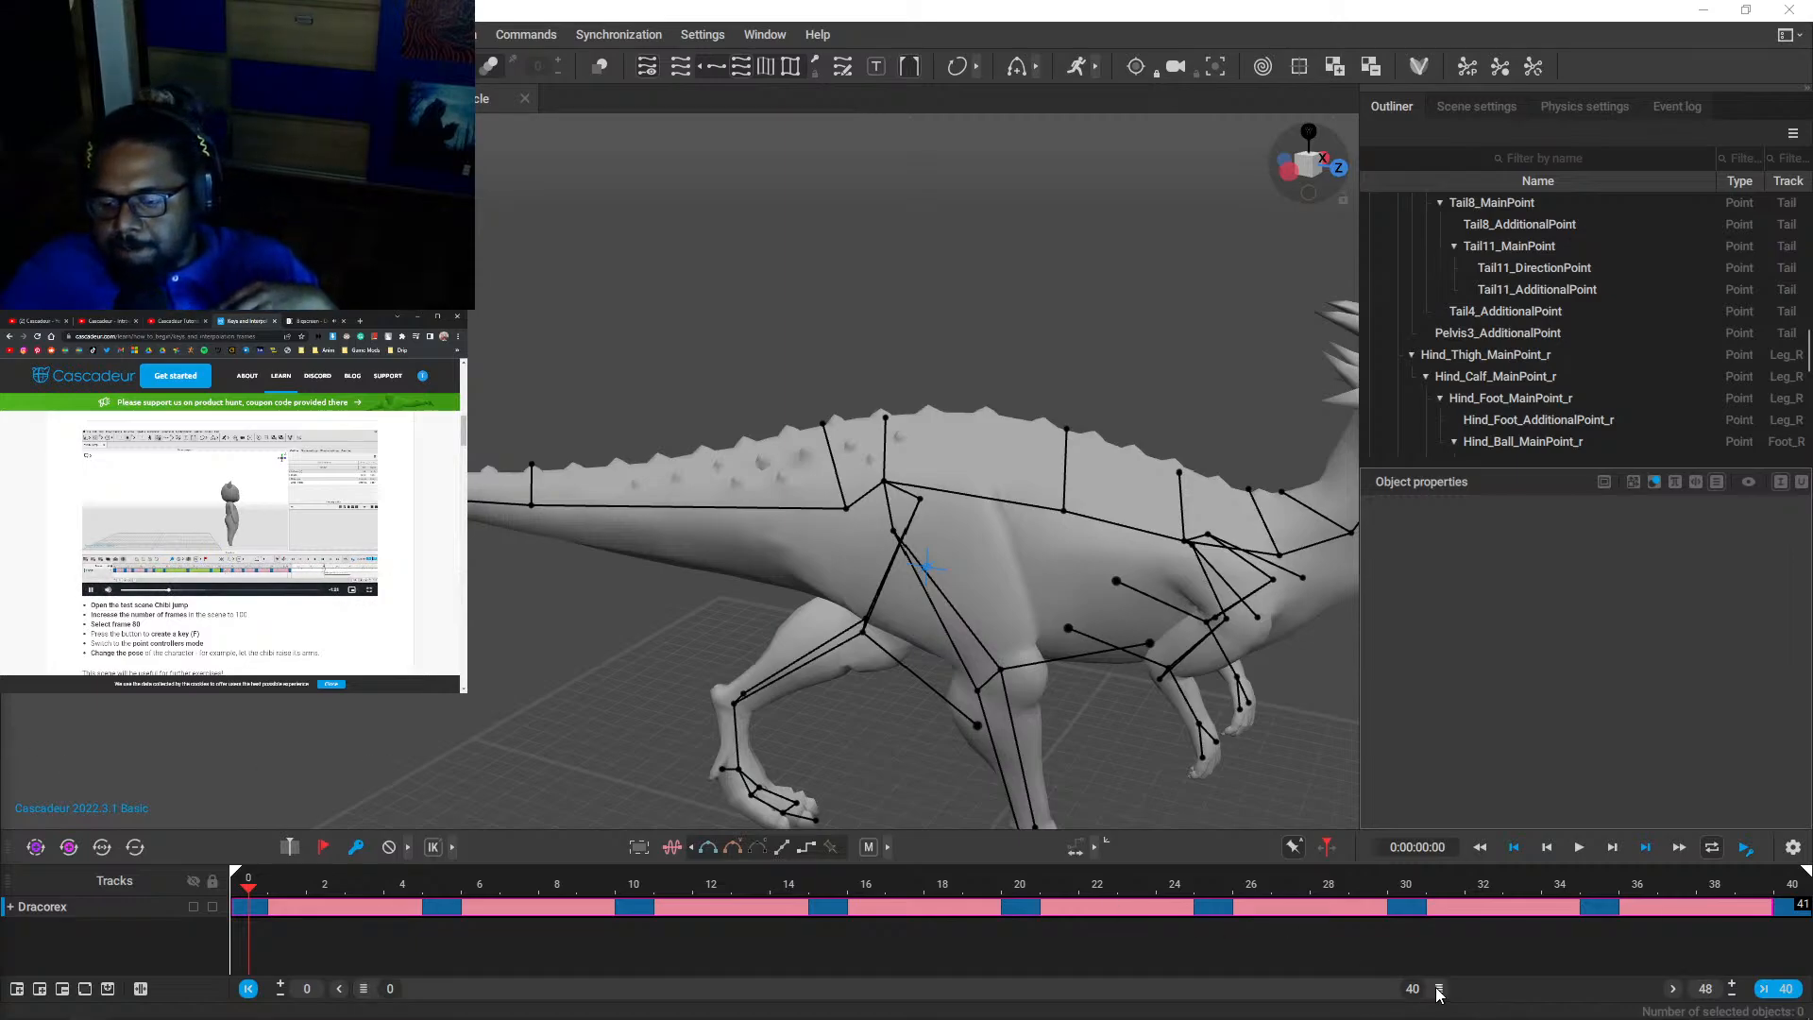
# - Extend the visible timeline range to frame 46 in the Dracorex scene and to frame 100 in the humanoid scene
pyautogui.moveTo(1438, 988); pyautogui.dragTo(1608, 989)
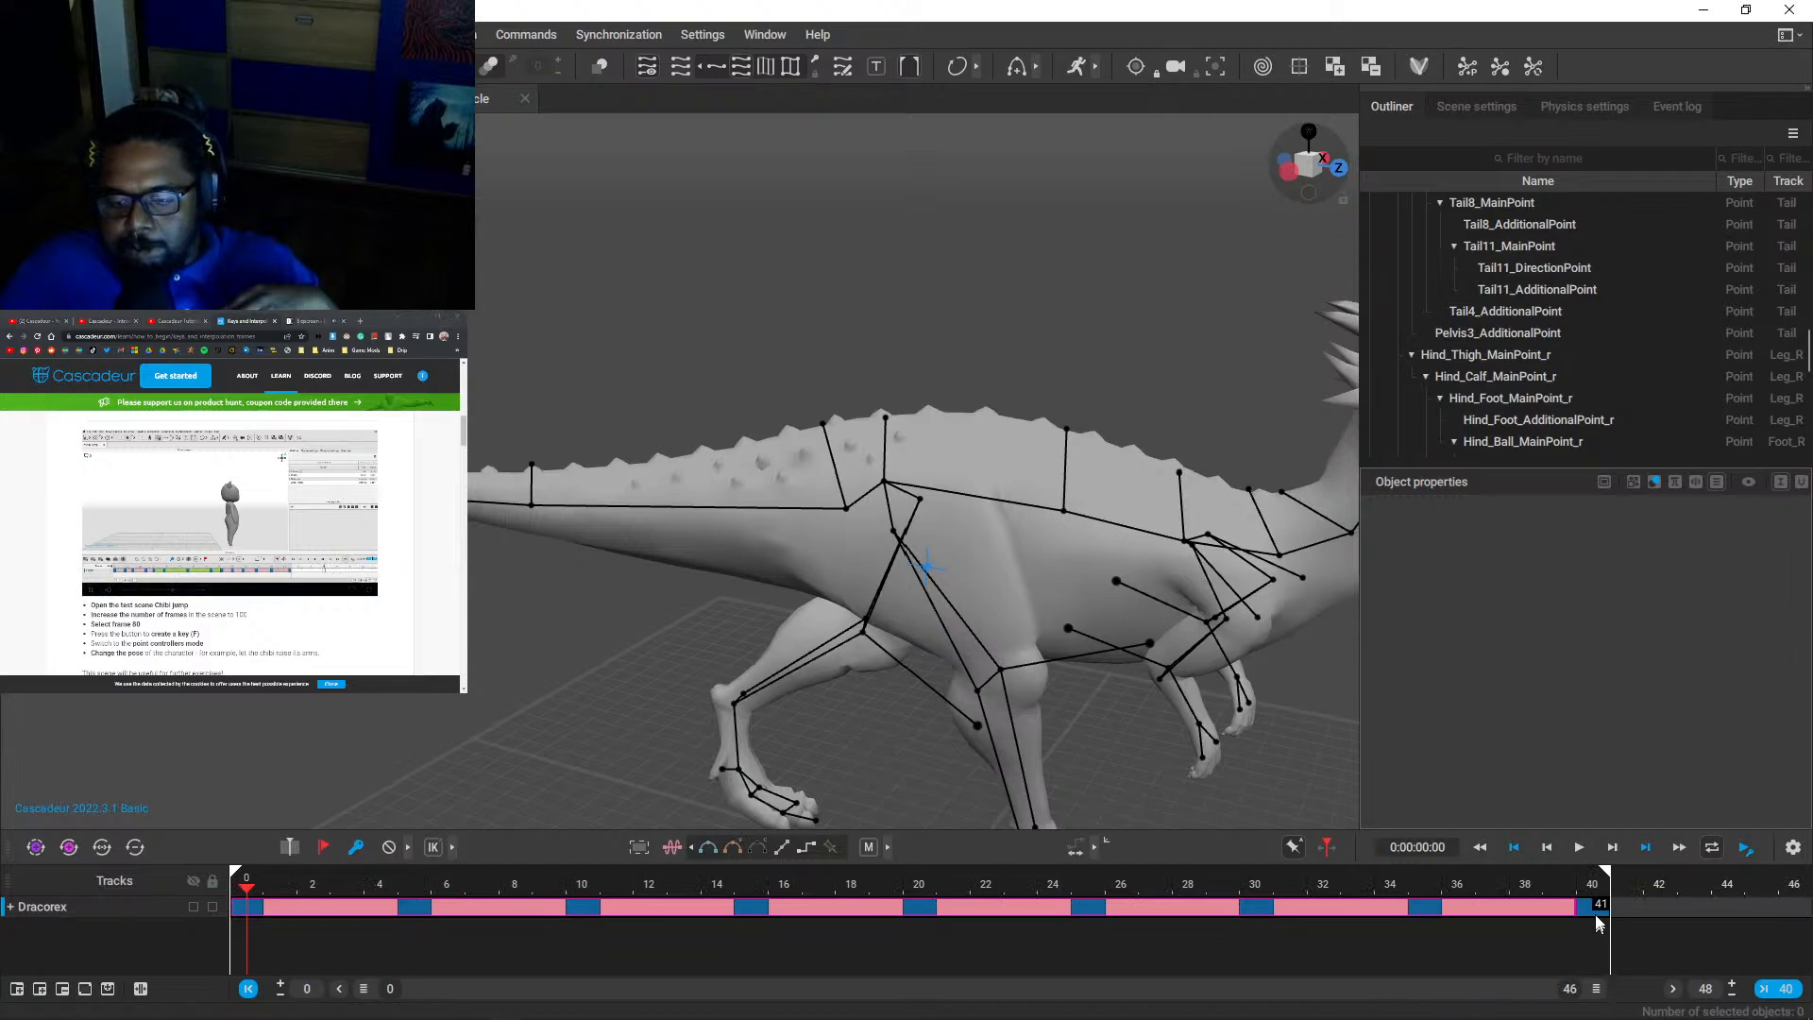
pyautogui.moveTo(283, 881); pyautogui.dragTo(73, 809)
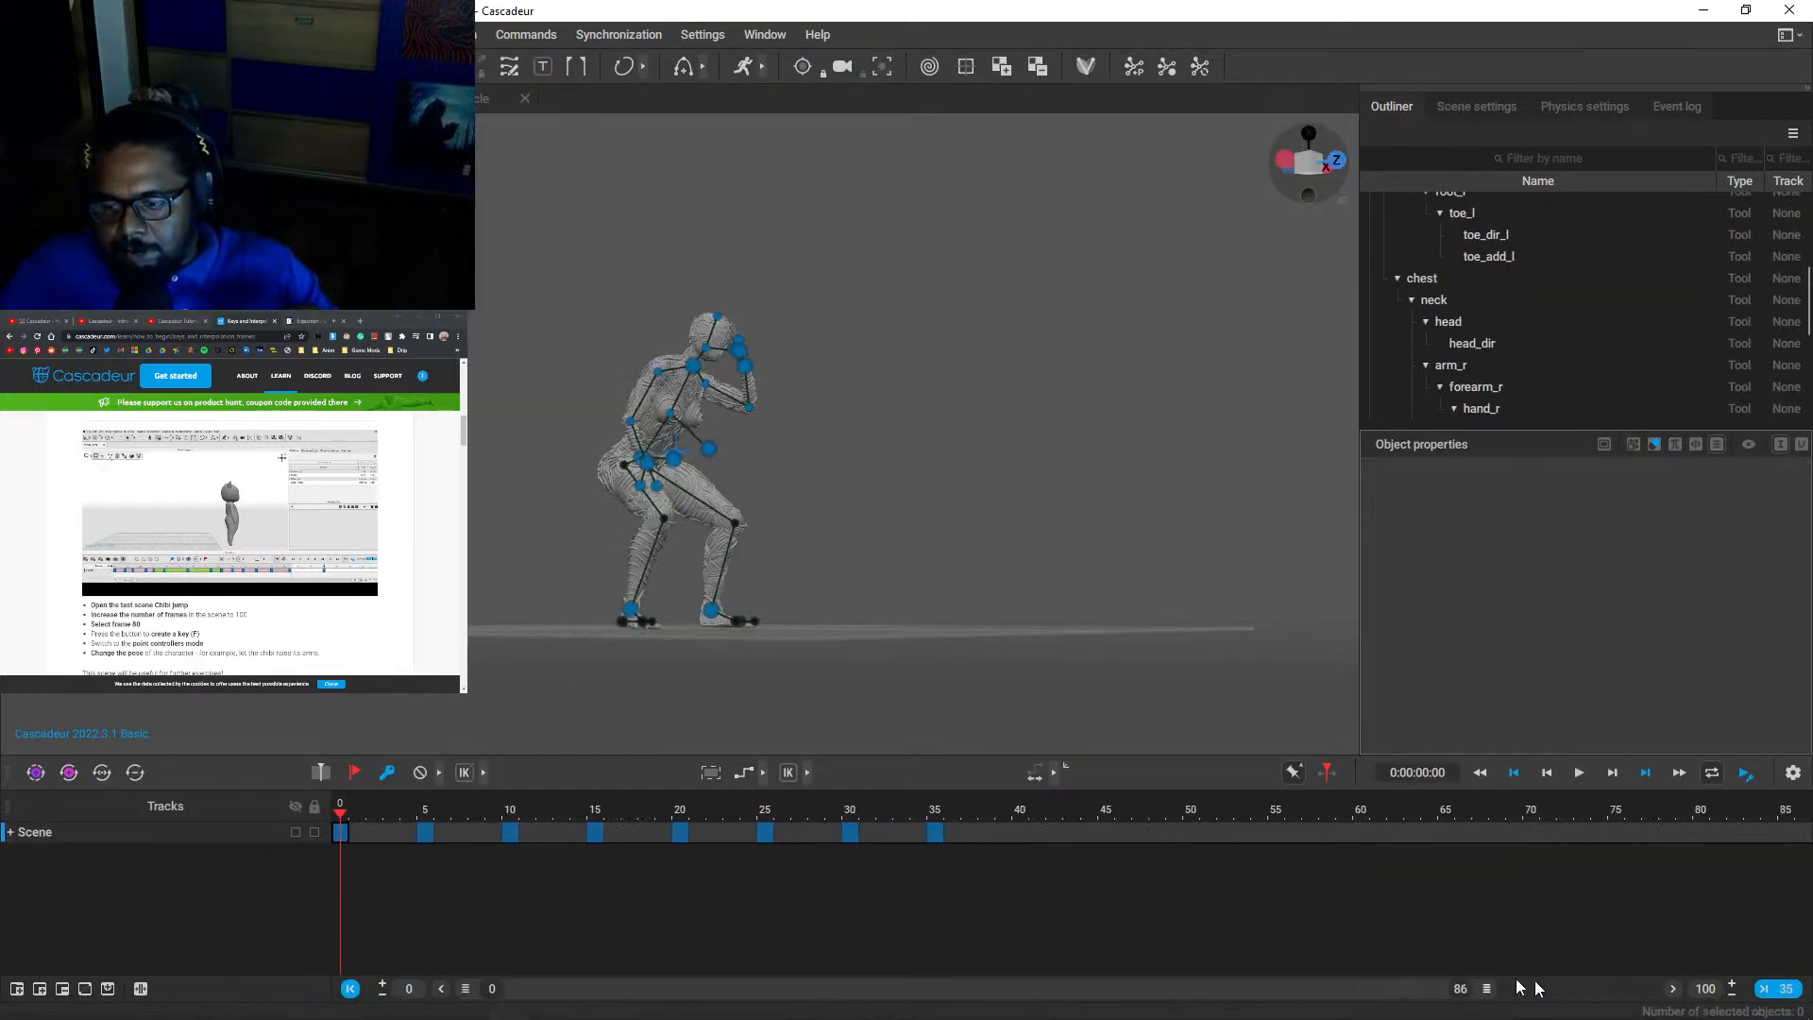
pyautogui.moveTo(350, 808); pyautogui.dragTo(300, 810)
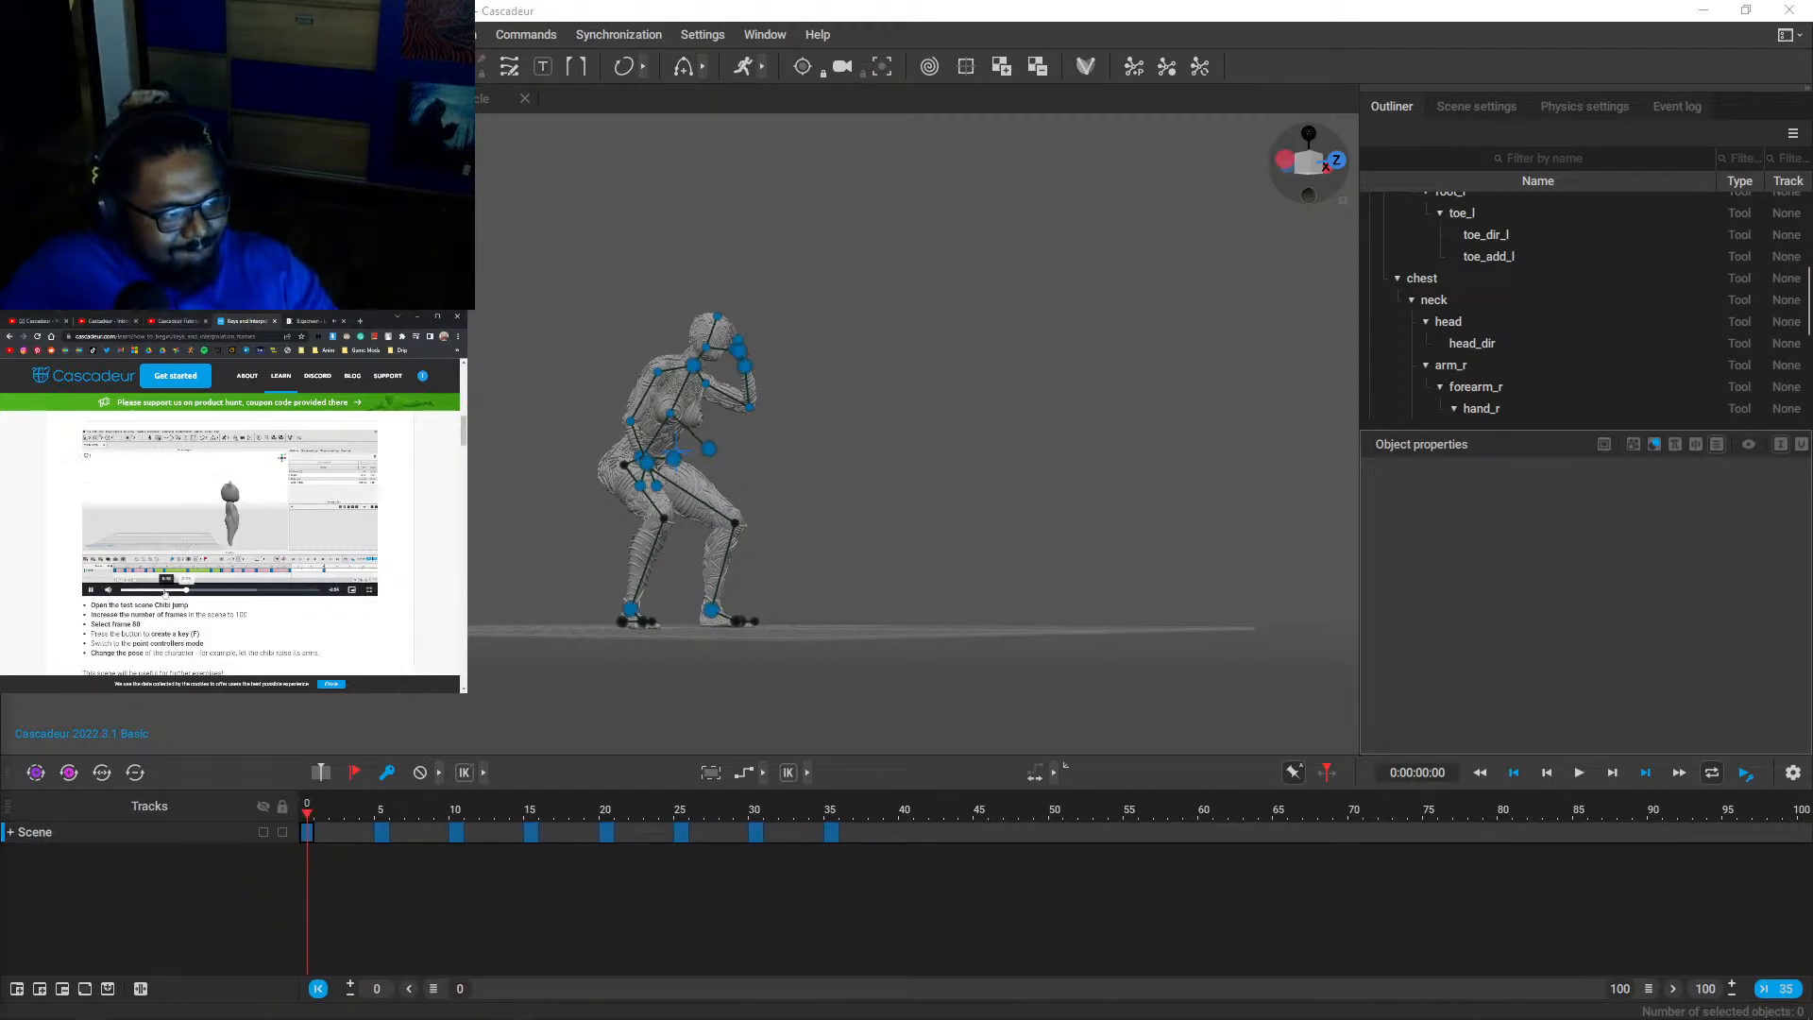
# - Rewatch the Creating keys video from an earlier point and review its instruction list, briefly checking the livestream page
pyautogui.click(149, 591)
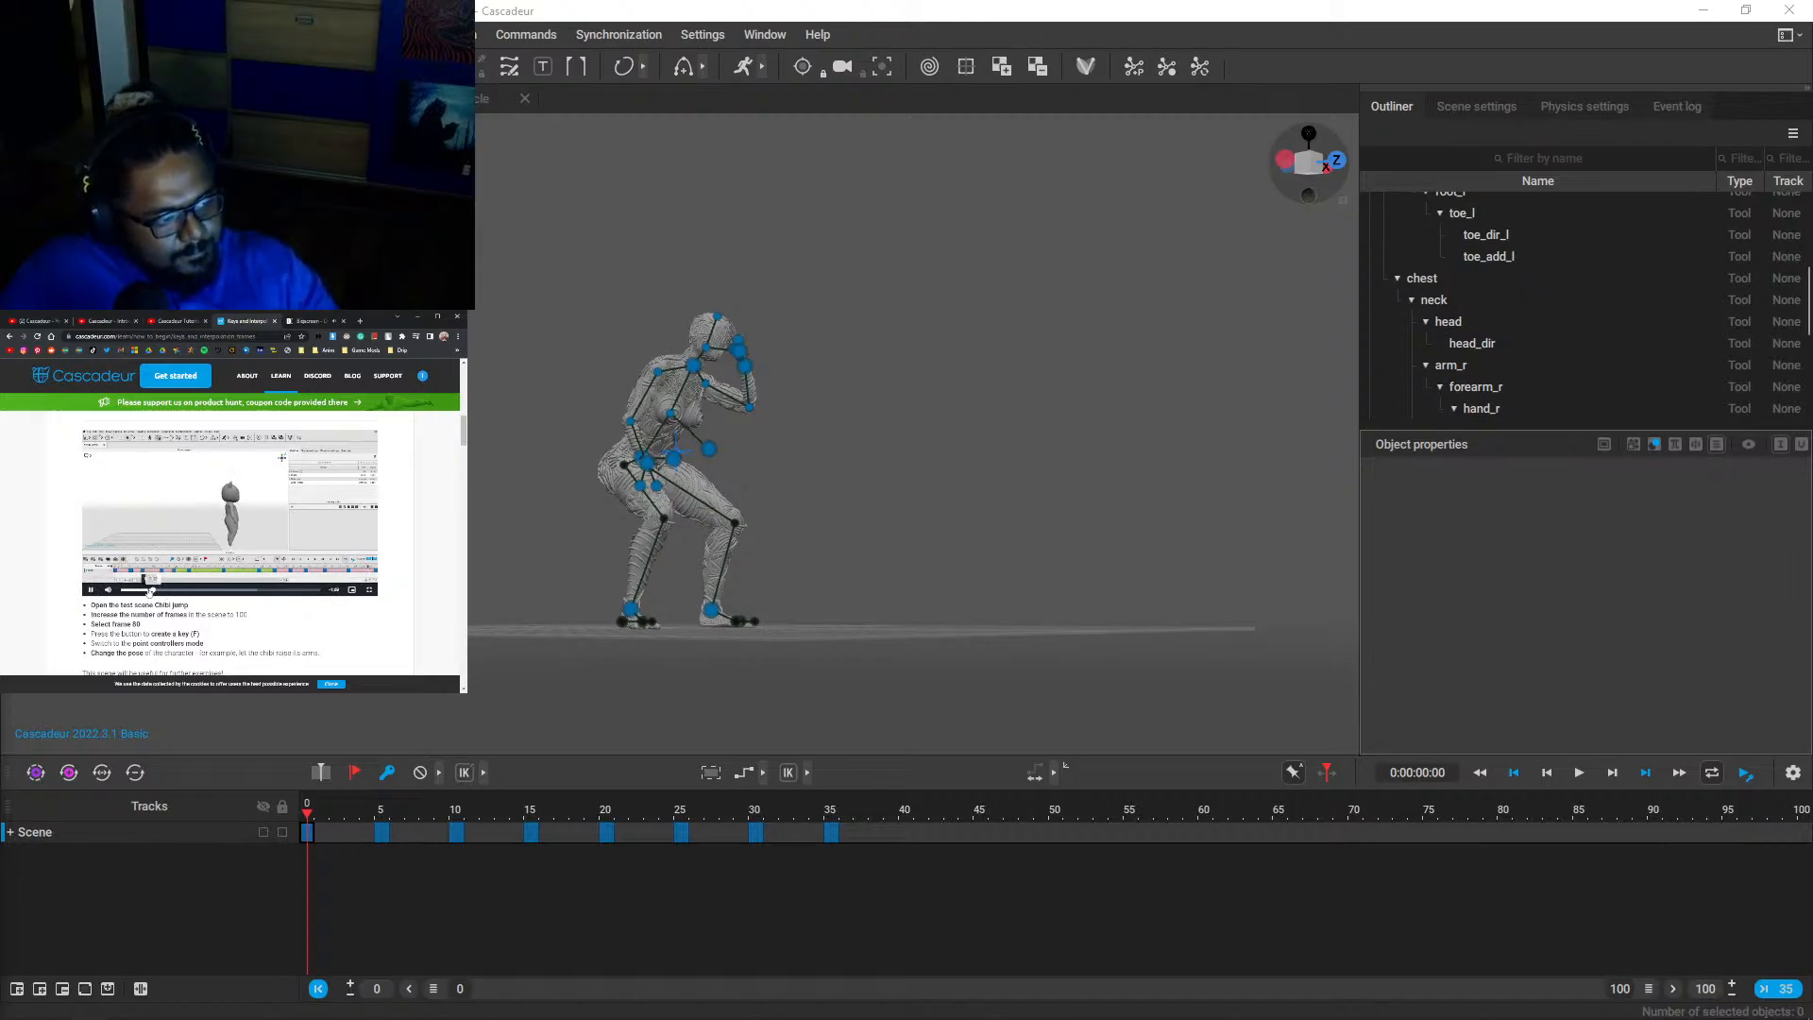
pyautogui.scroll(-3, 314, 649)
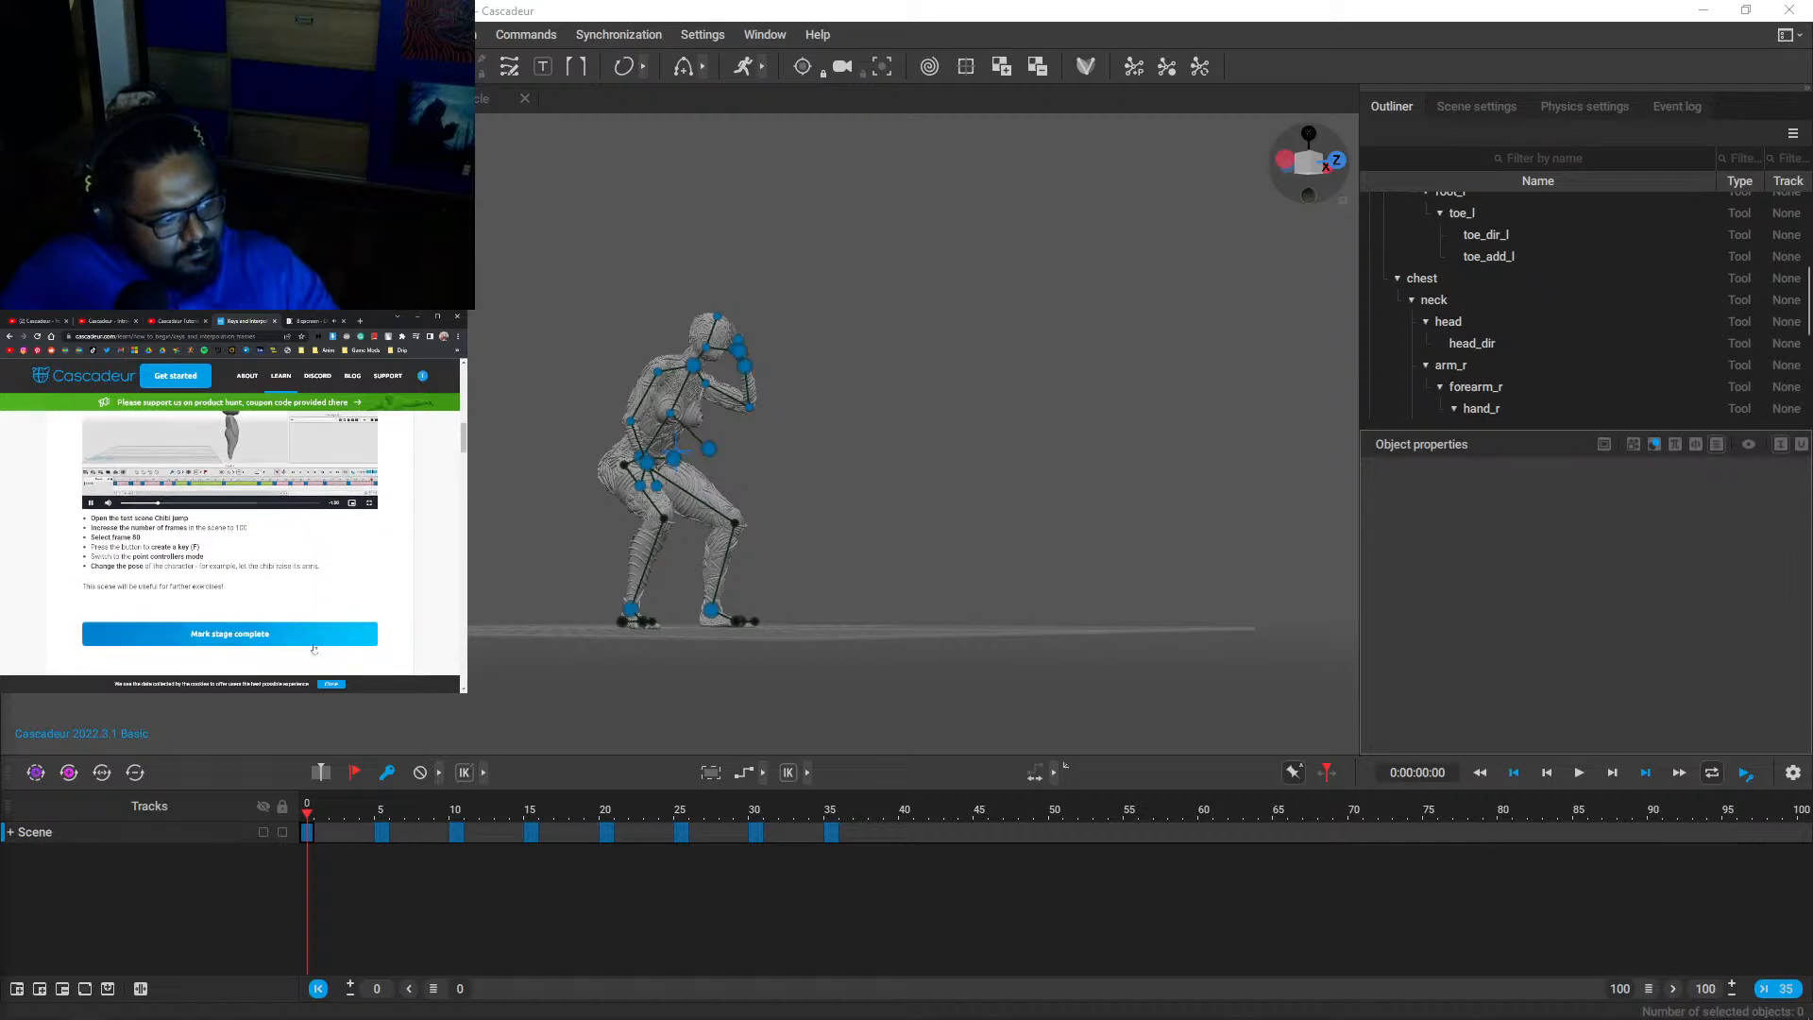
pyautogui.scroll(2, 304, 618)
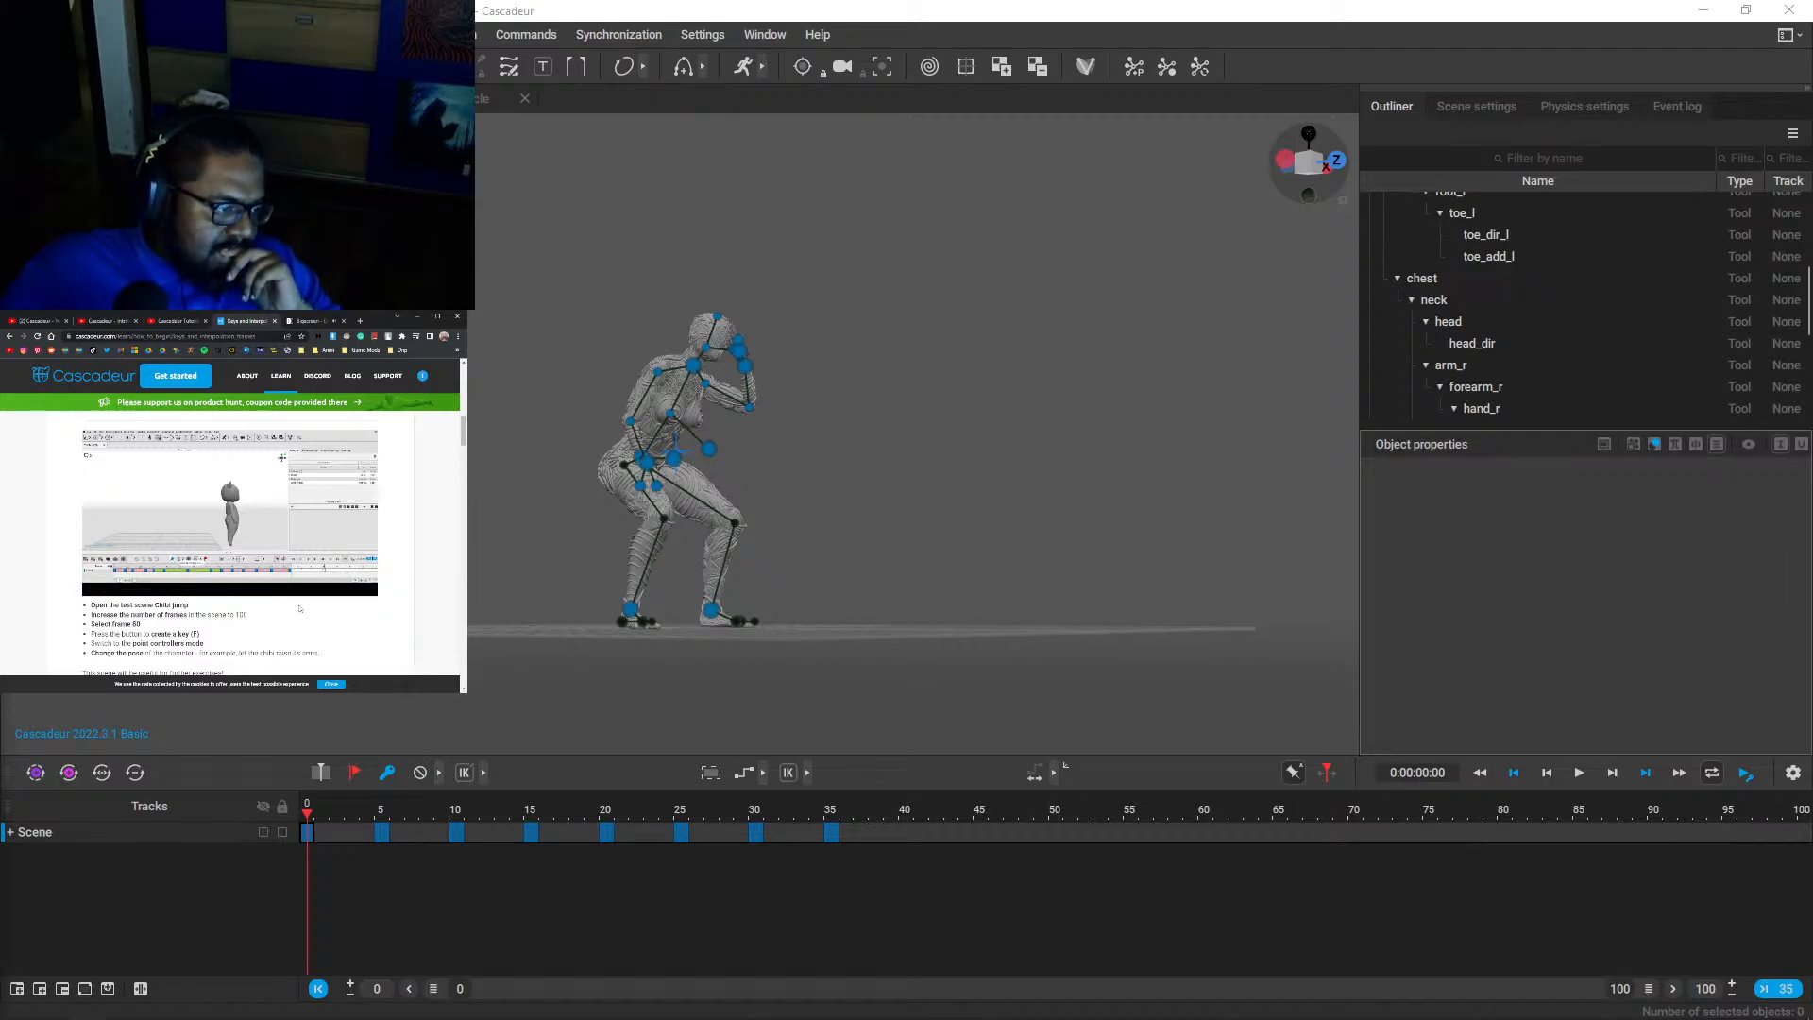
pyautogui.moveTo(216, 533)
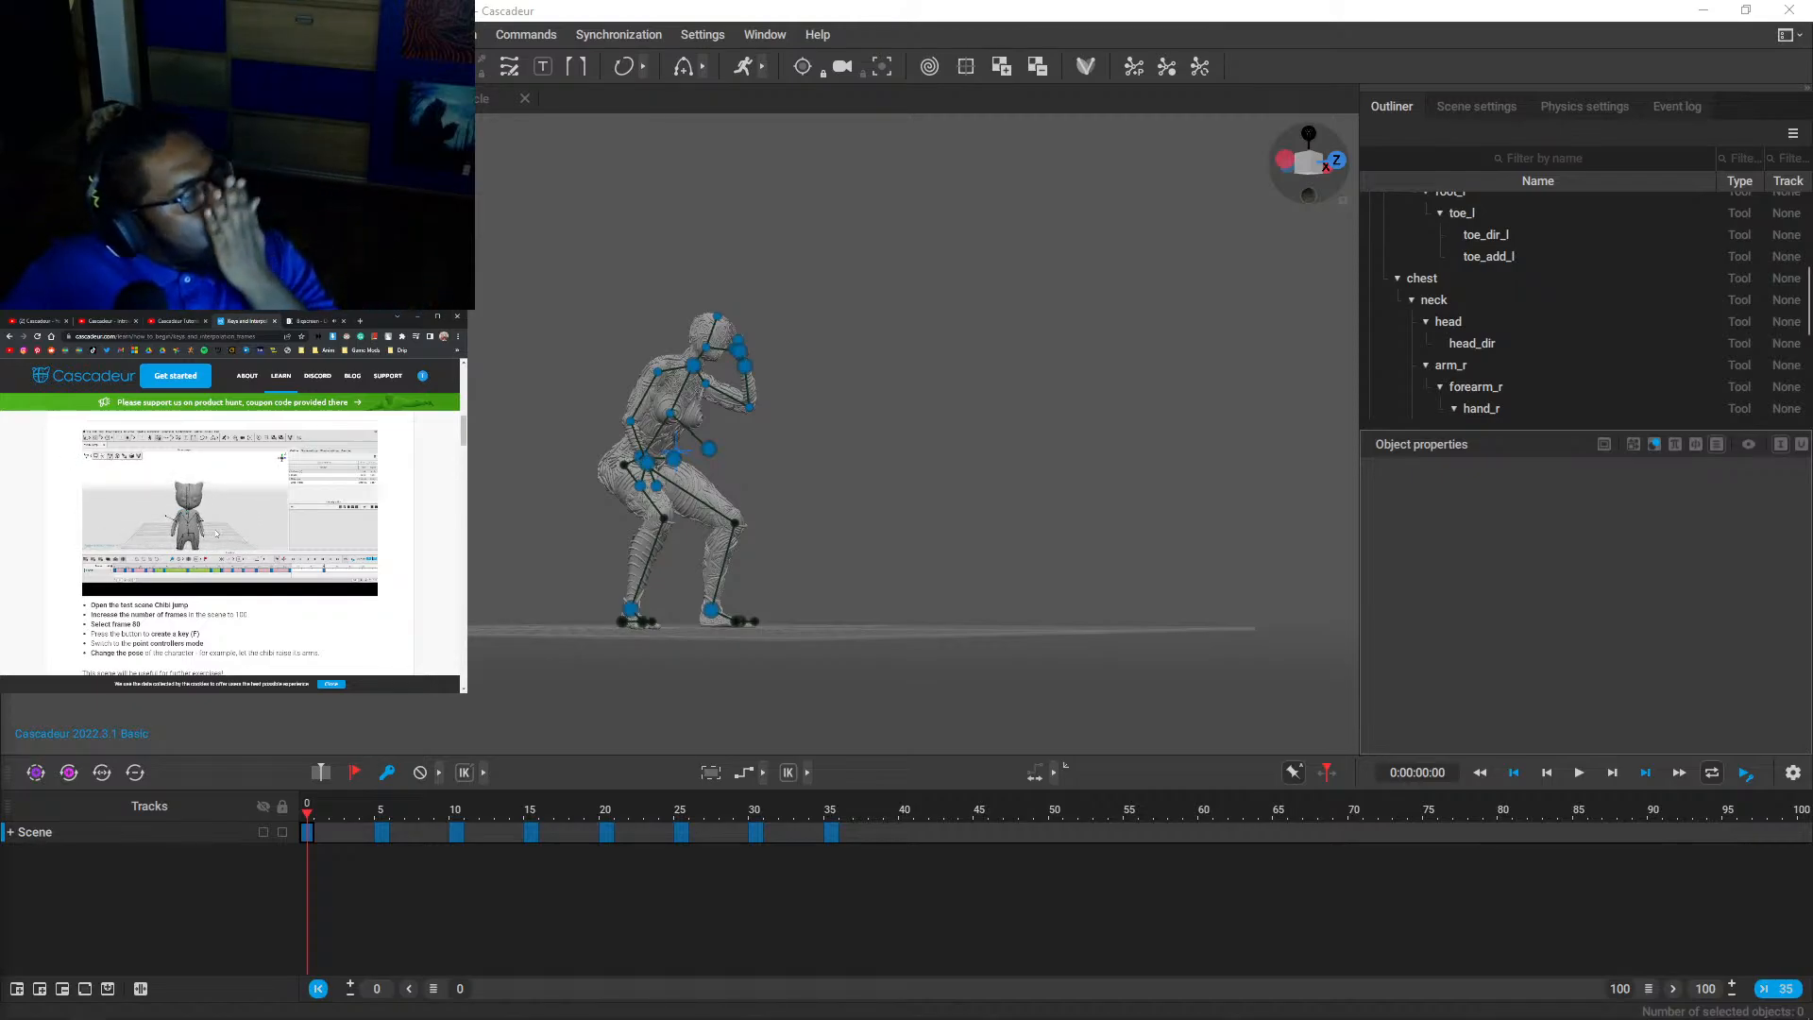
pyautogui.click(314, 321)
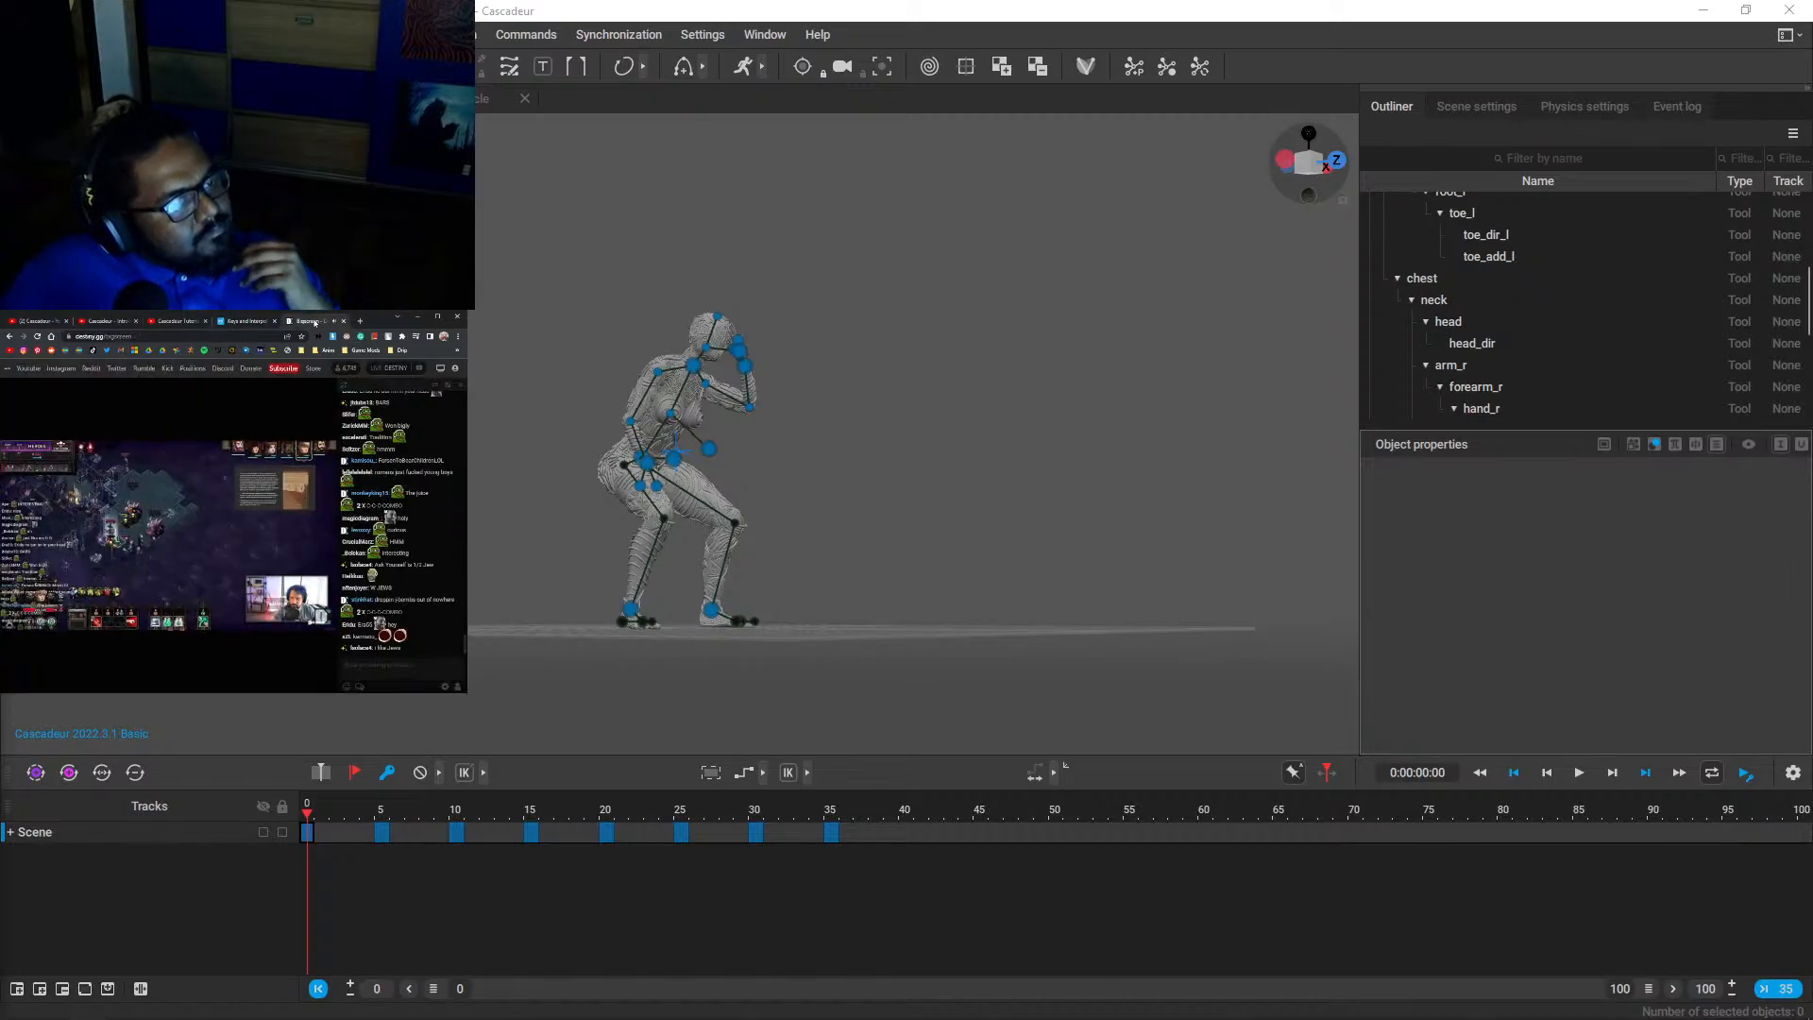
pyautogui.click(245, 321)
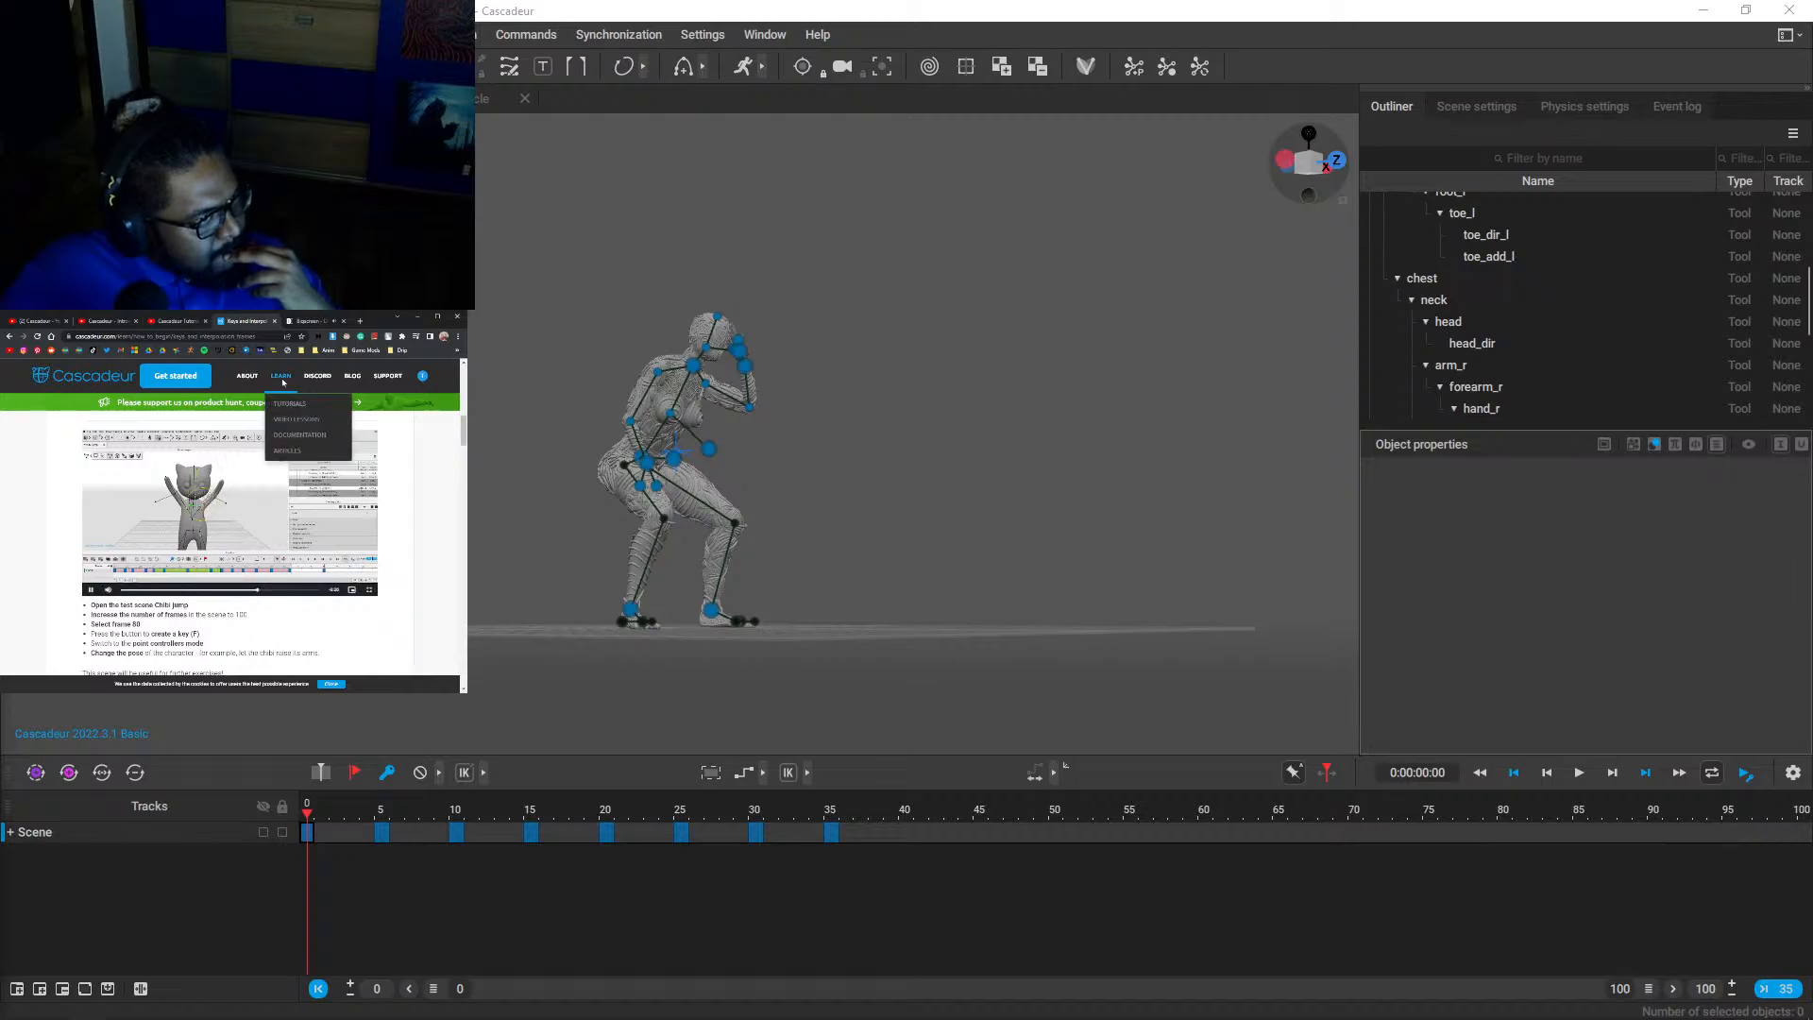
# - Switch to the livestream page in the browser and post a short message in its chat
pyautogui.click(303, 321)
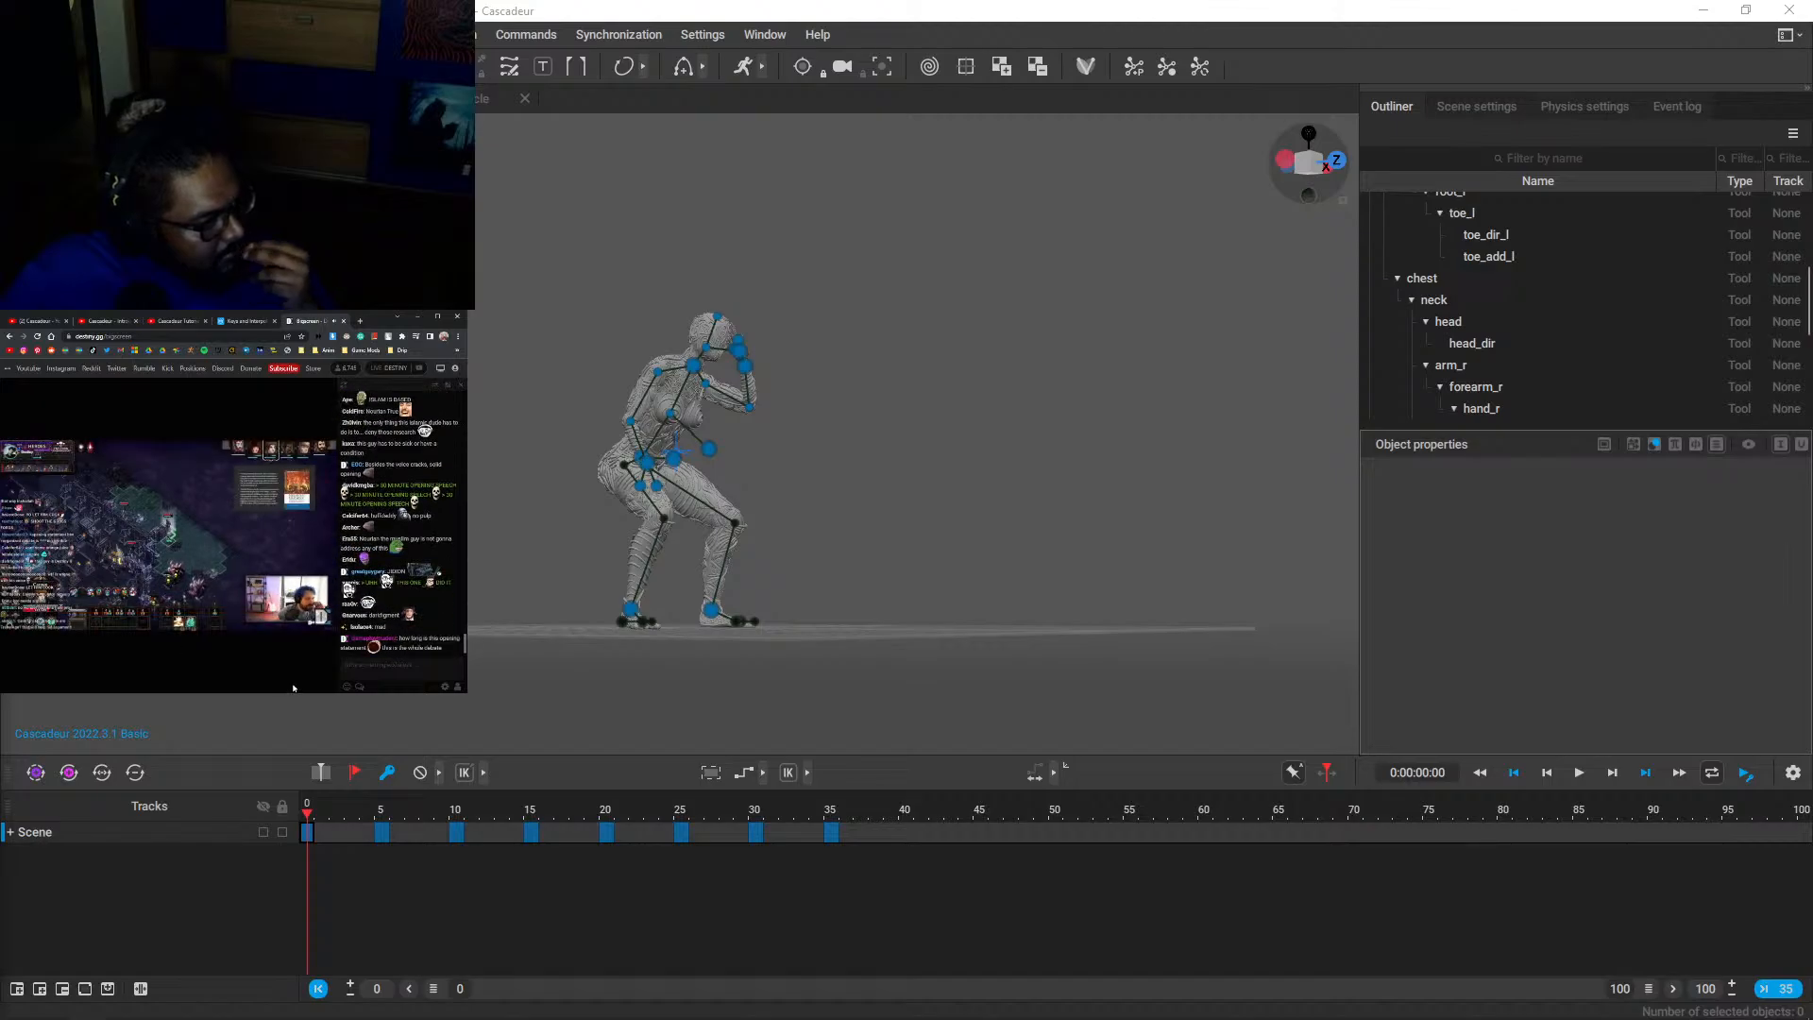
pyautogui.click(383, 663)
pyautogui.write('wi')
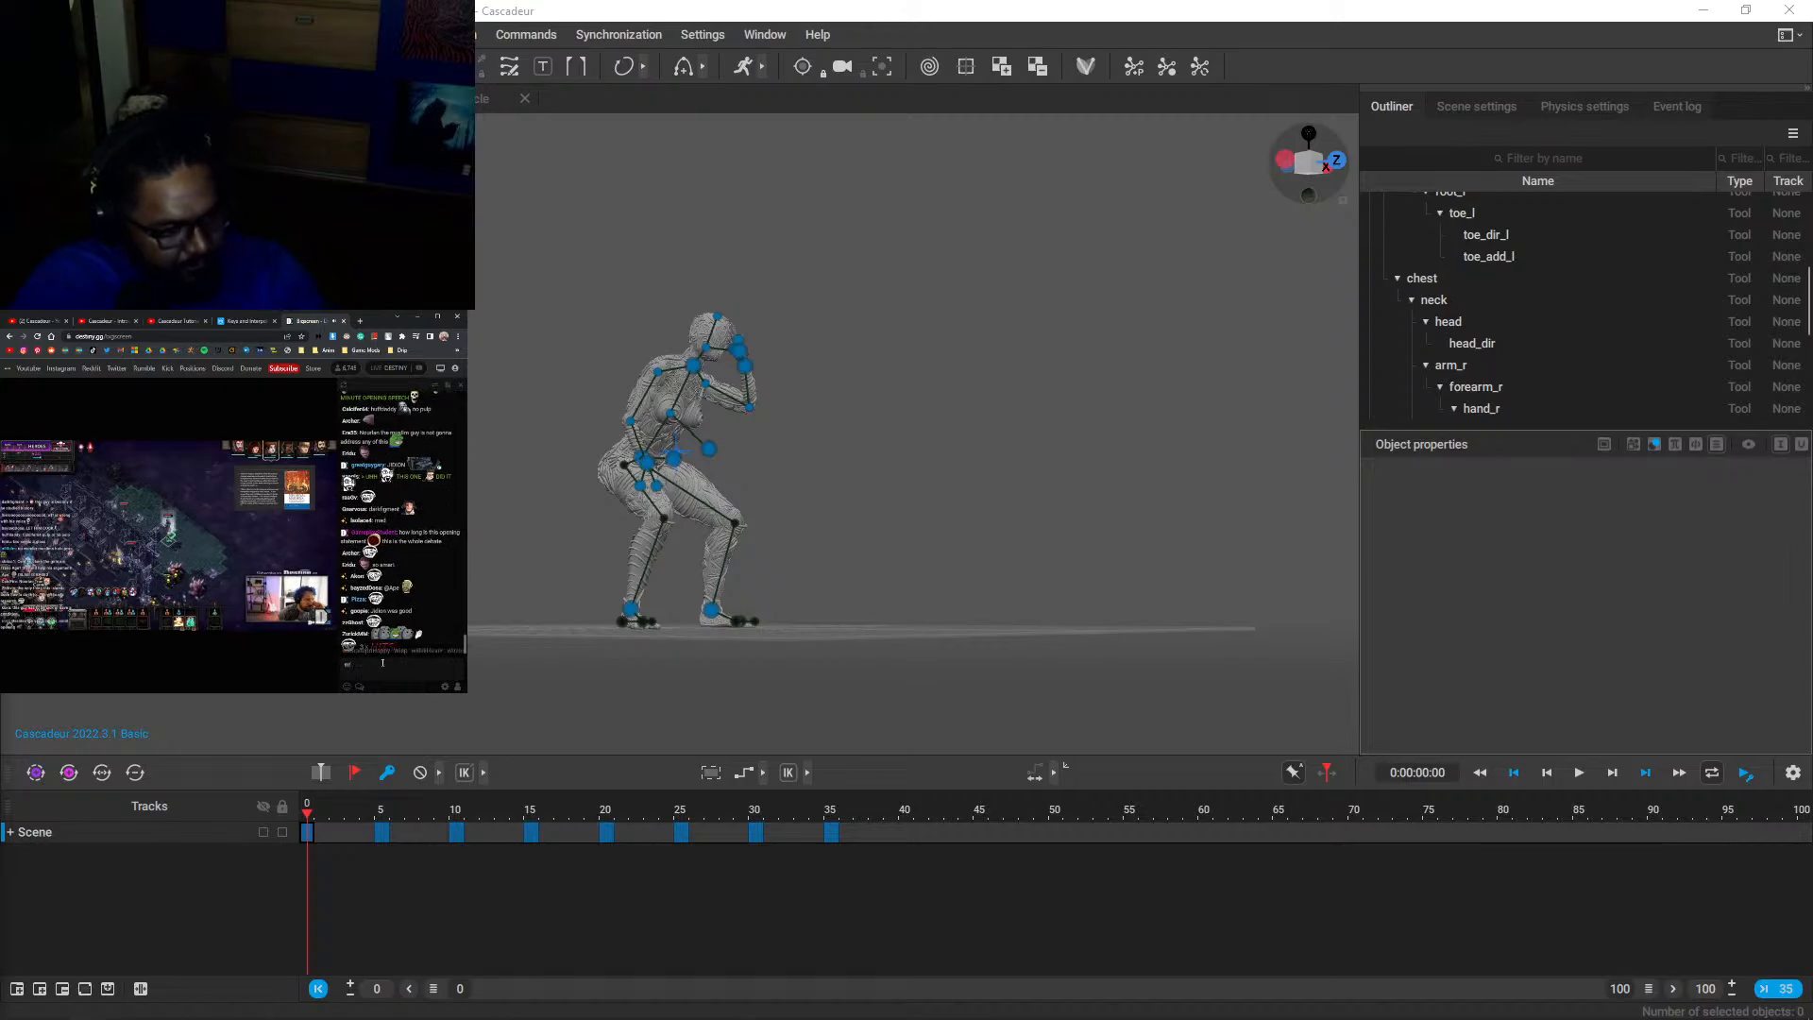
pyautogui.write('DION')
pyautogui.press('Return')
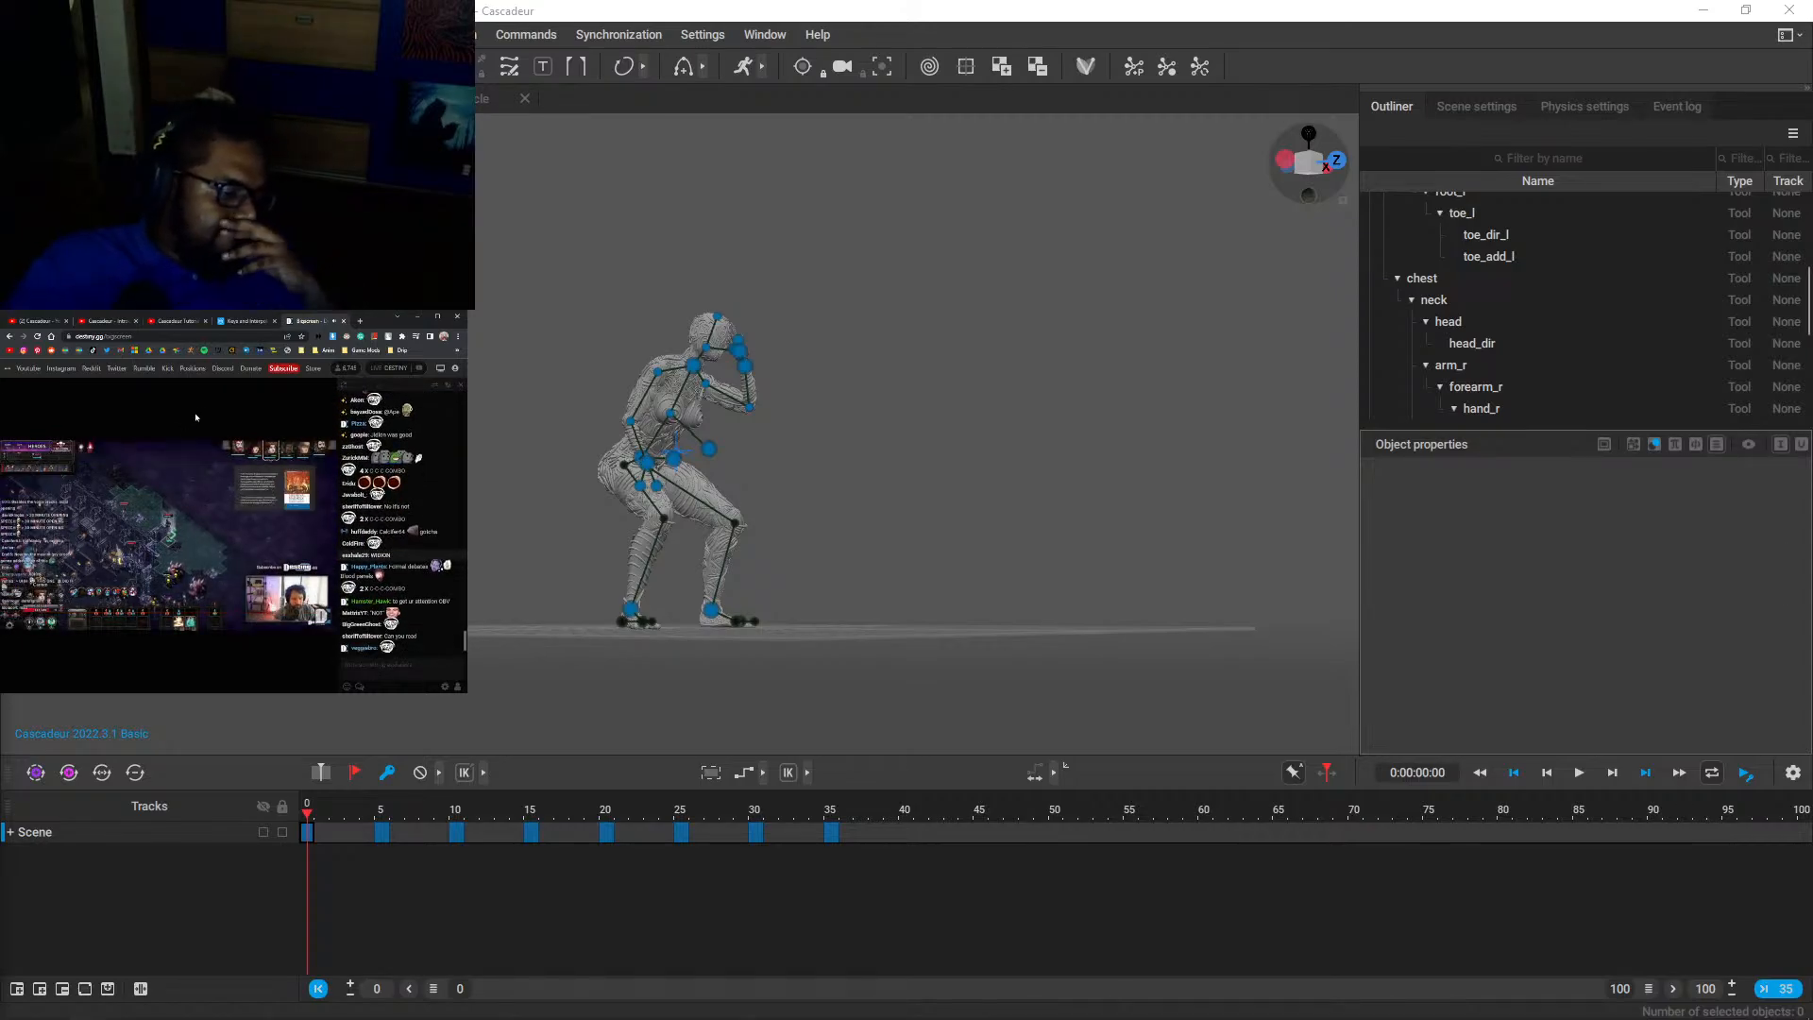
# - Return to the Cascadeur lesson, review the remaining Creating keys instructions and read the What is interpolation section about Step interpolation
pyautogui.click(245, 321)
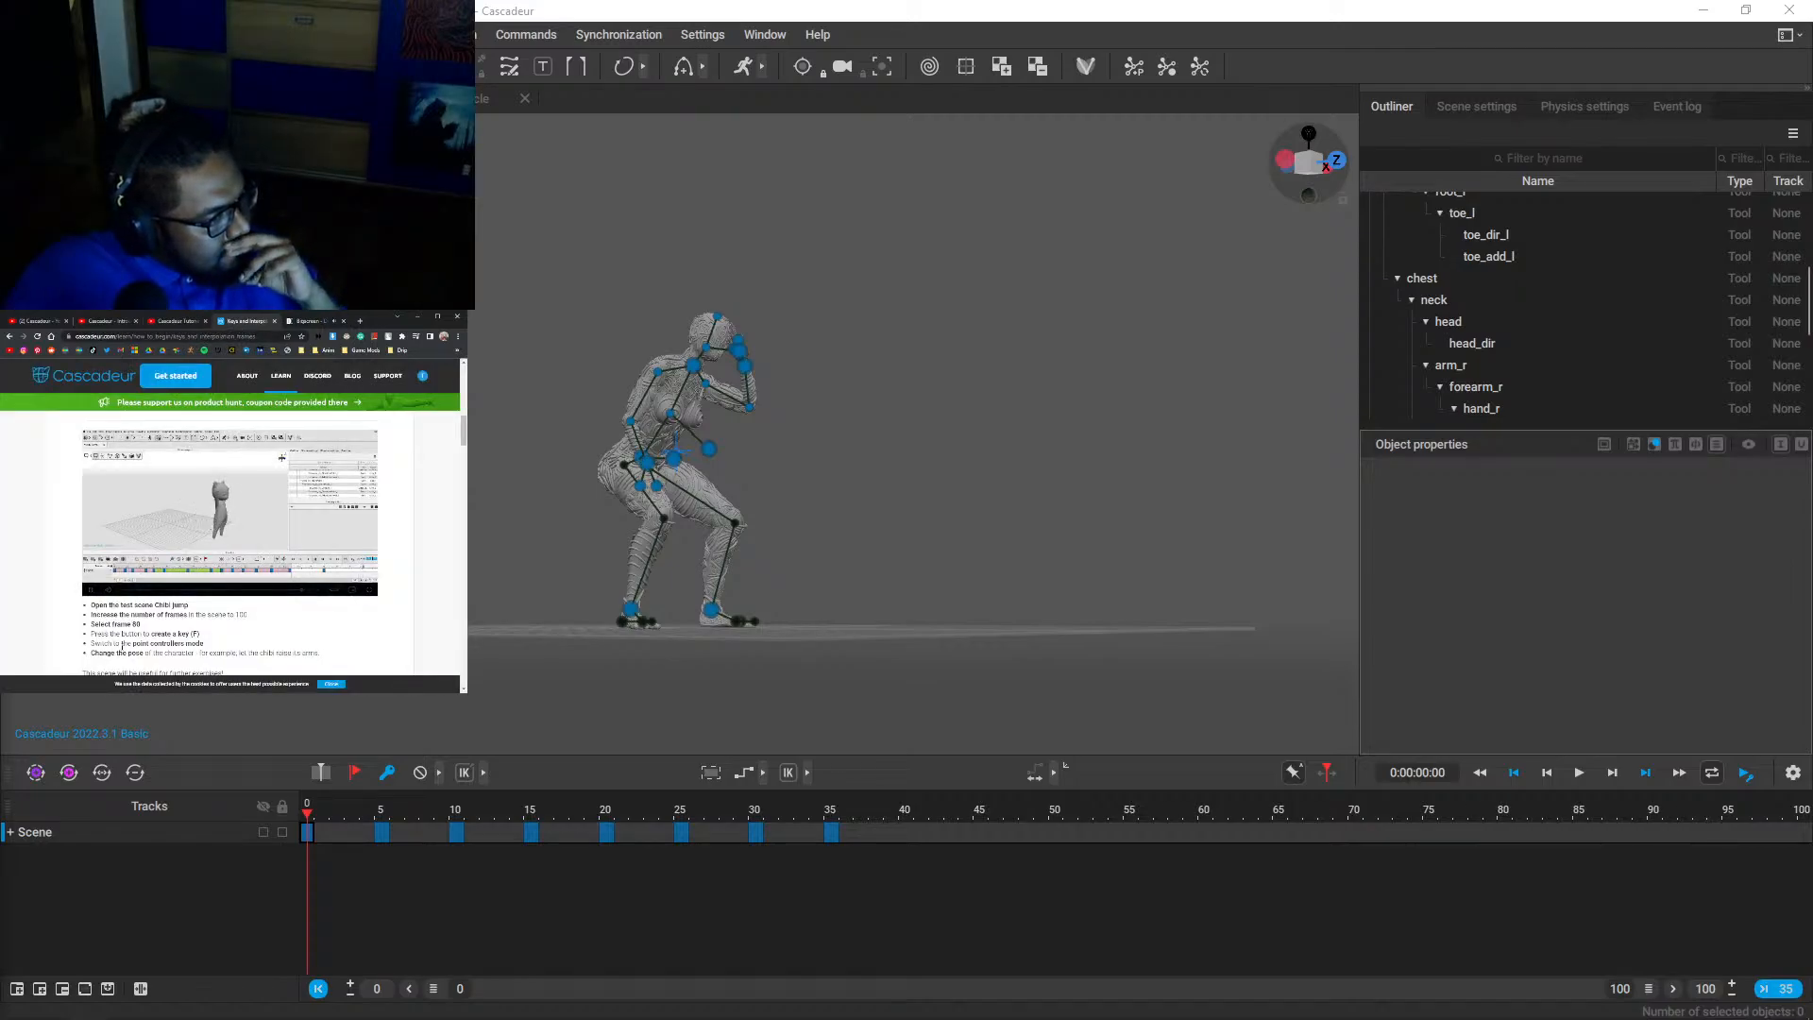
pyautogui.scroll(-2, 194, 597)
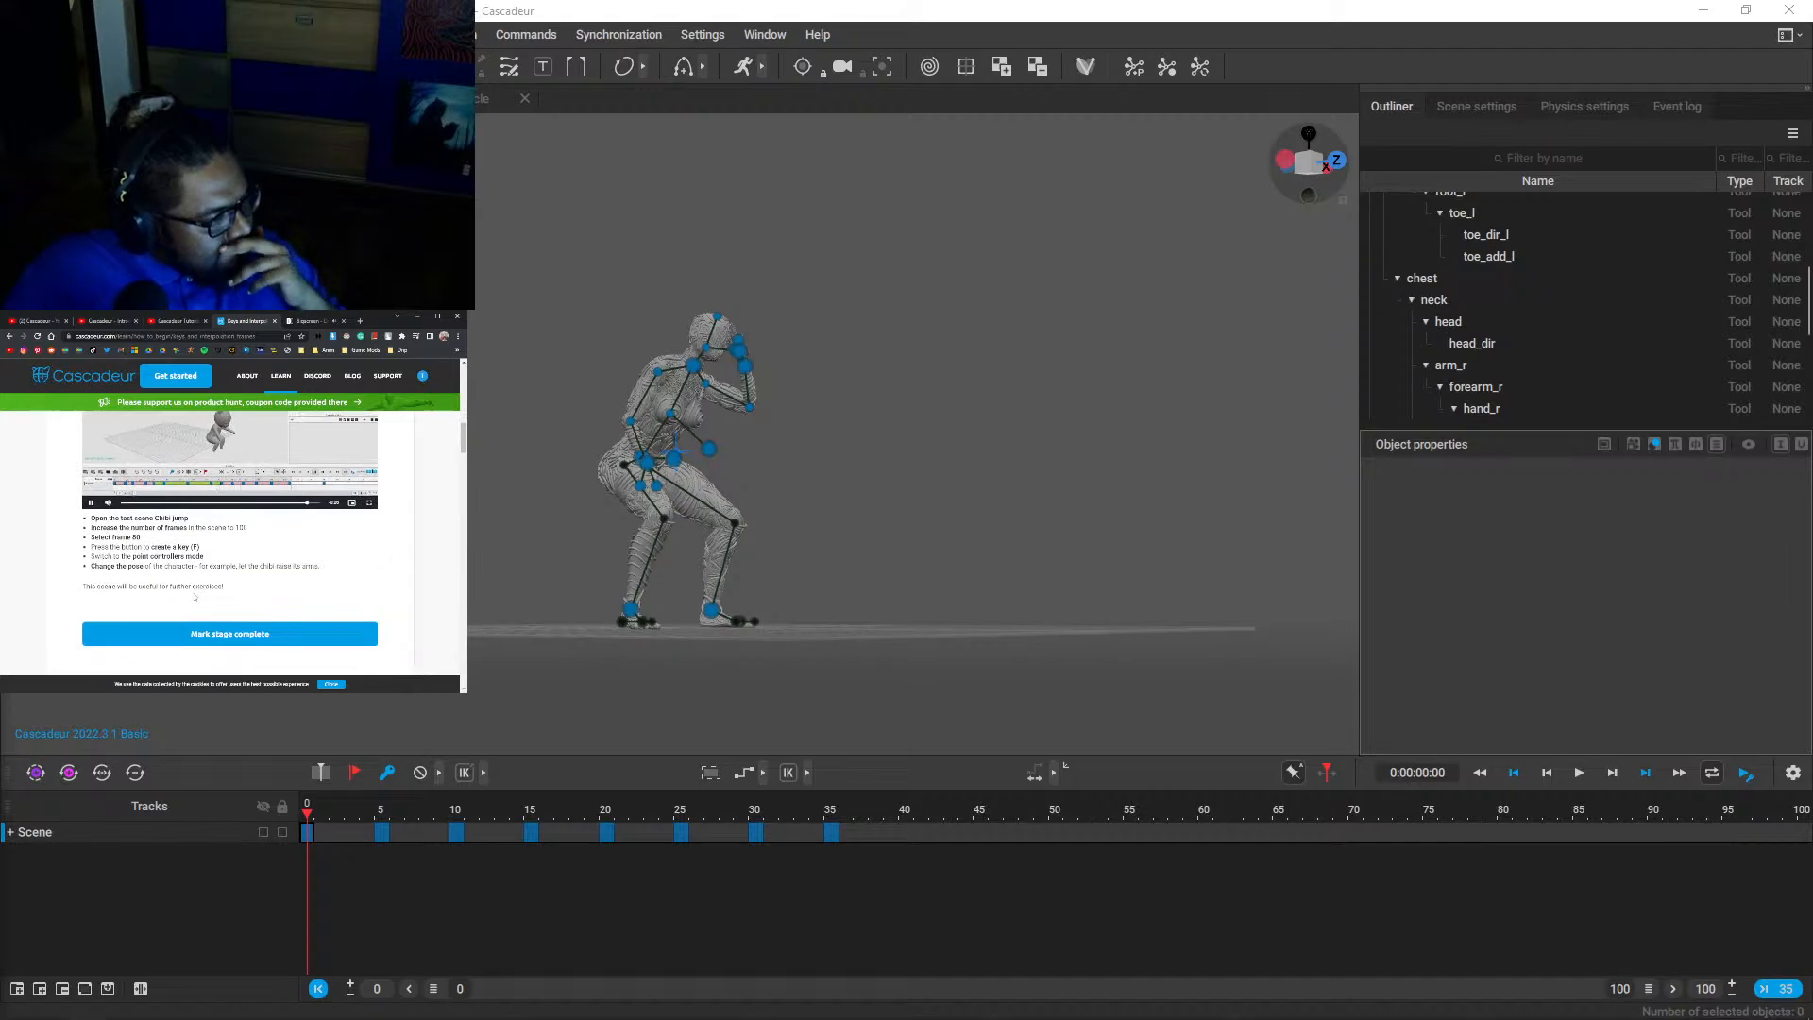
pyautogui.scroll(-5, 194, 596)
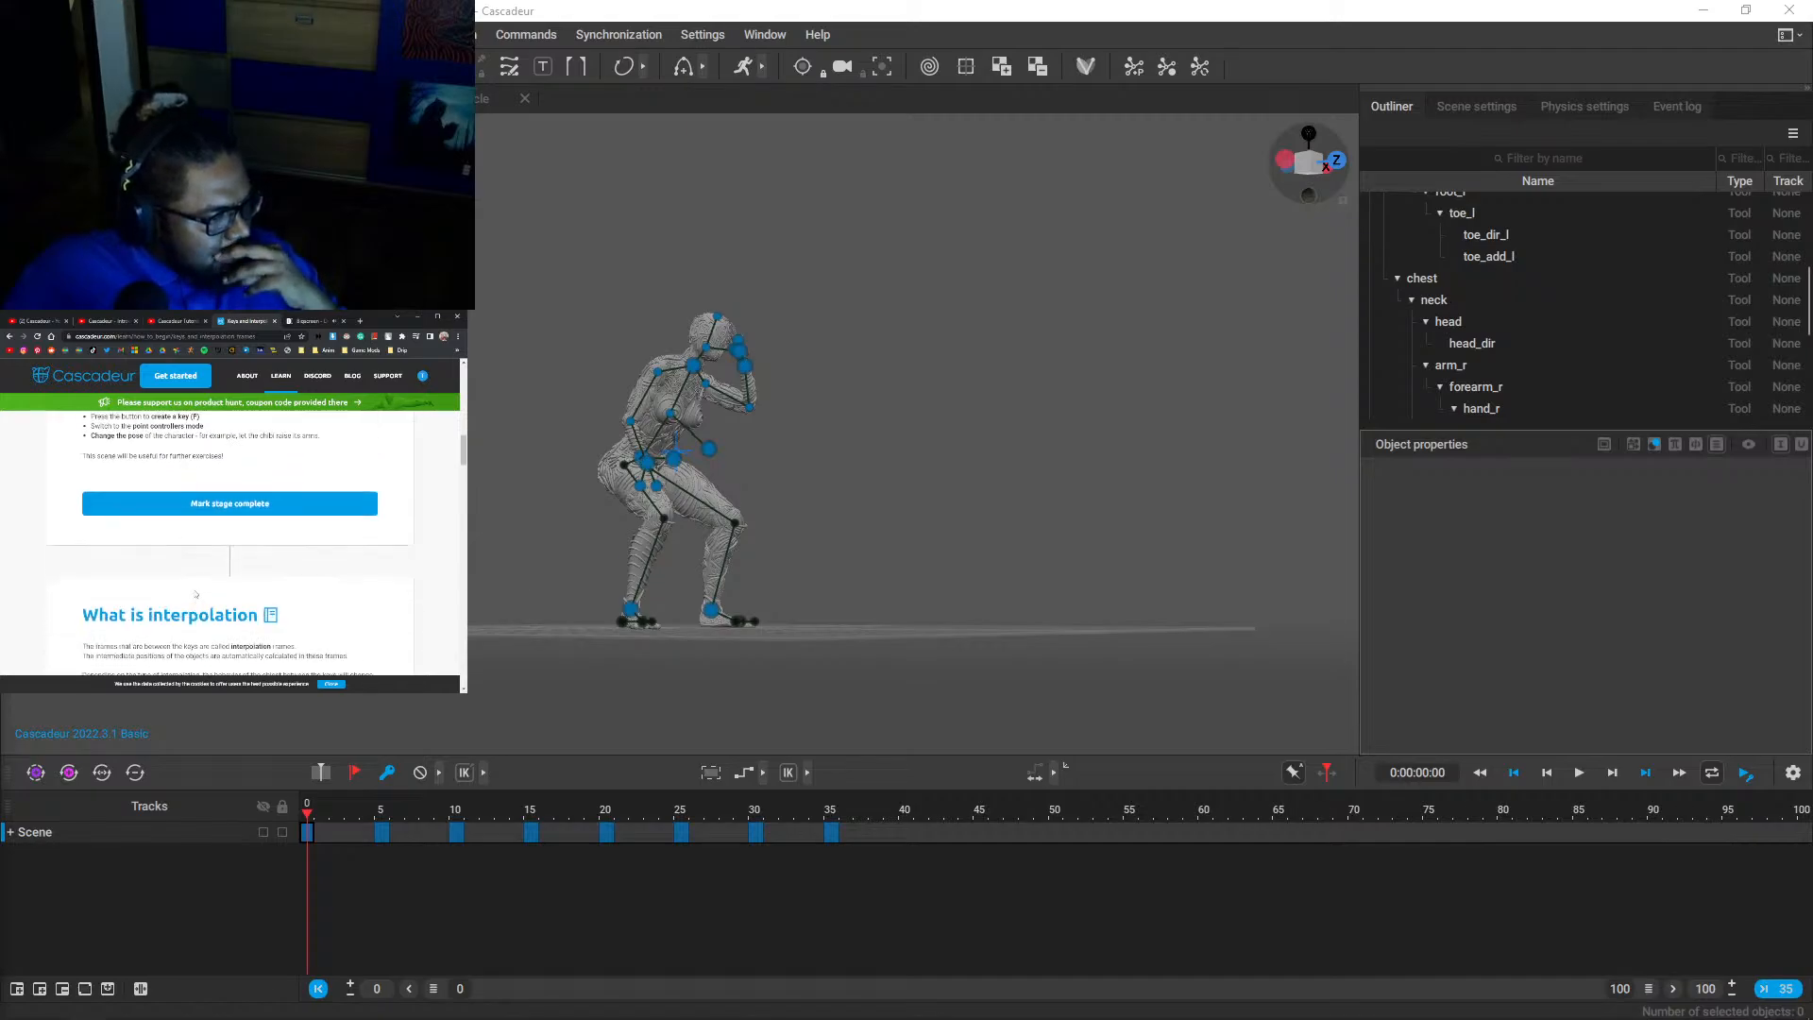
pyautogui.scroll(8, 199, 590)
pyautogui.scroll(-10, 200, 589)
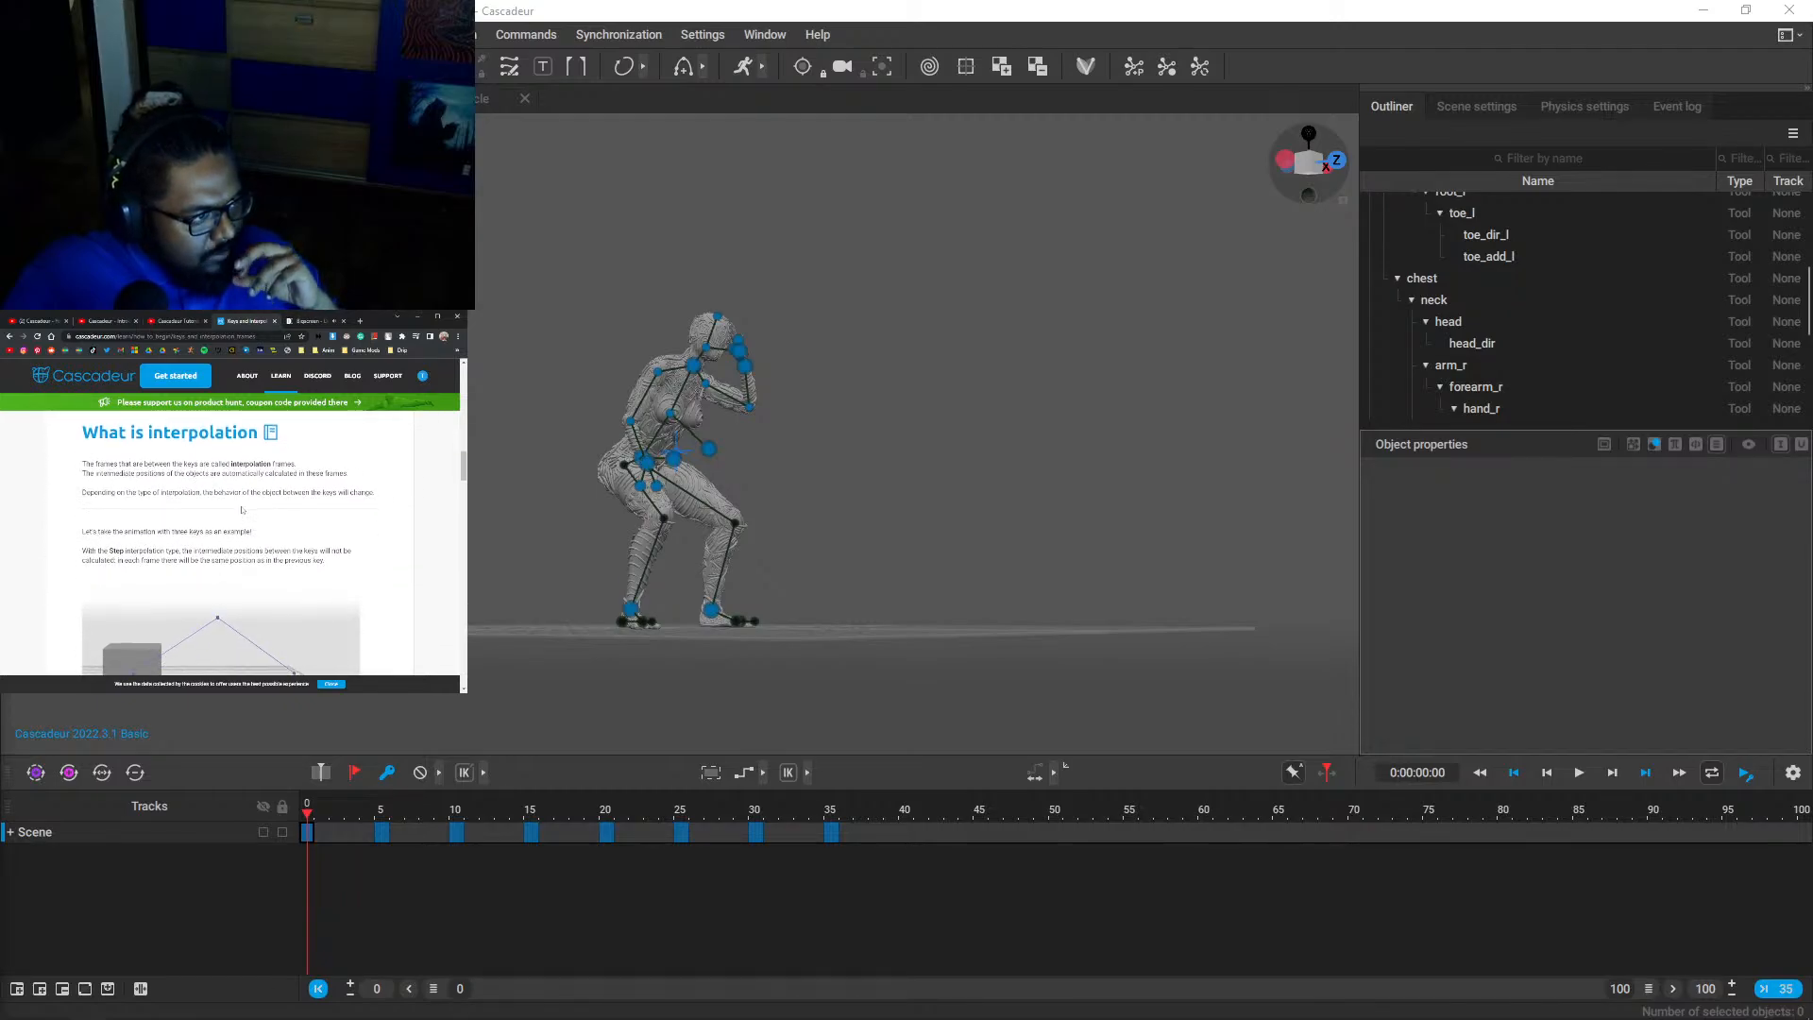
pyautogui.scroll(-3, 243, 510)
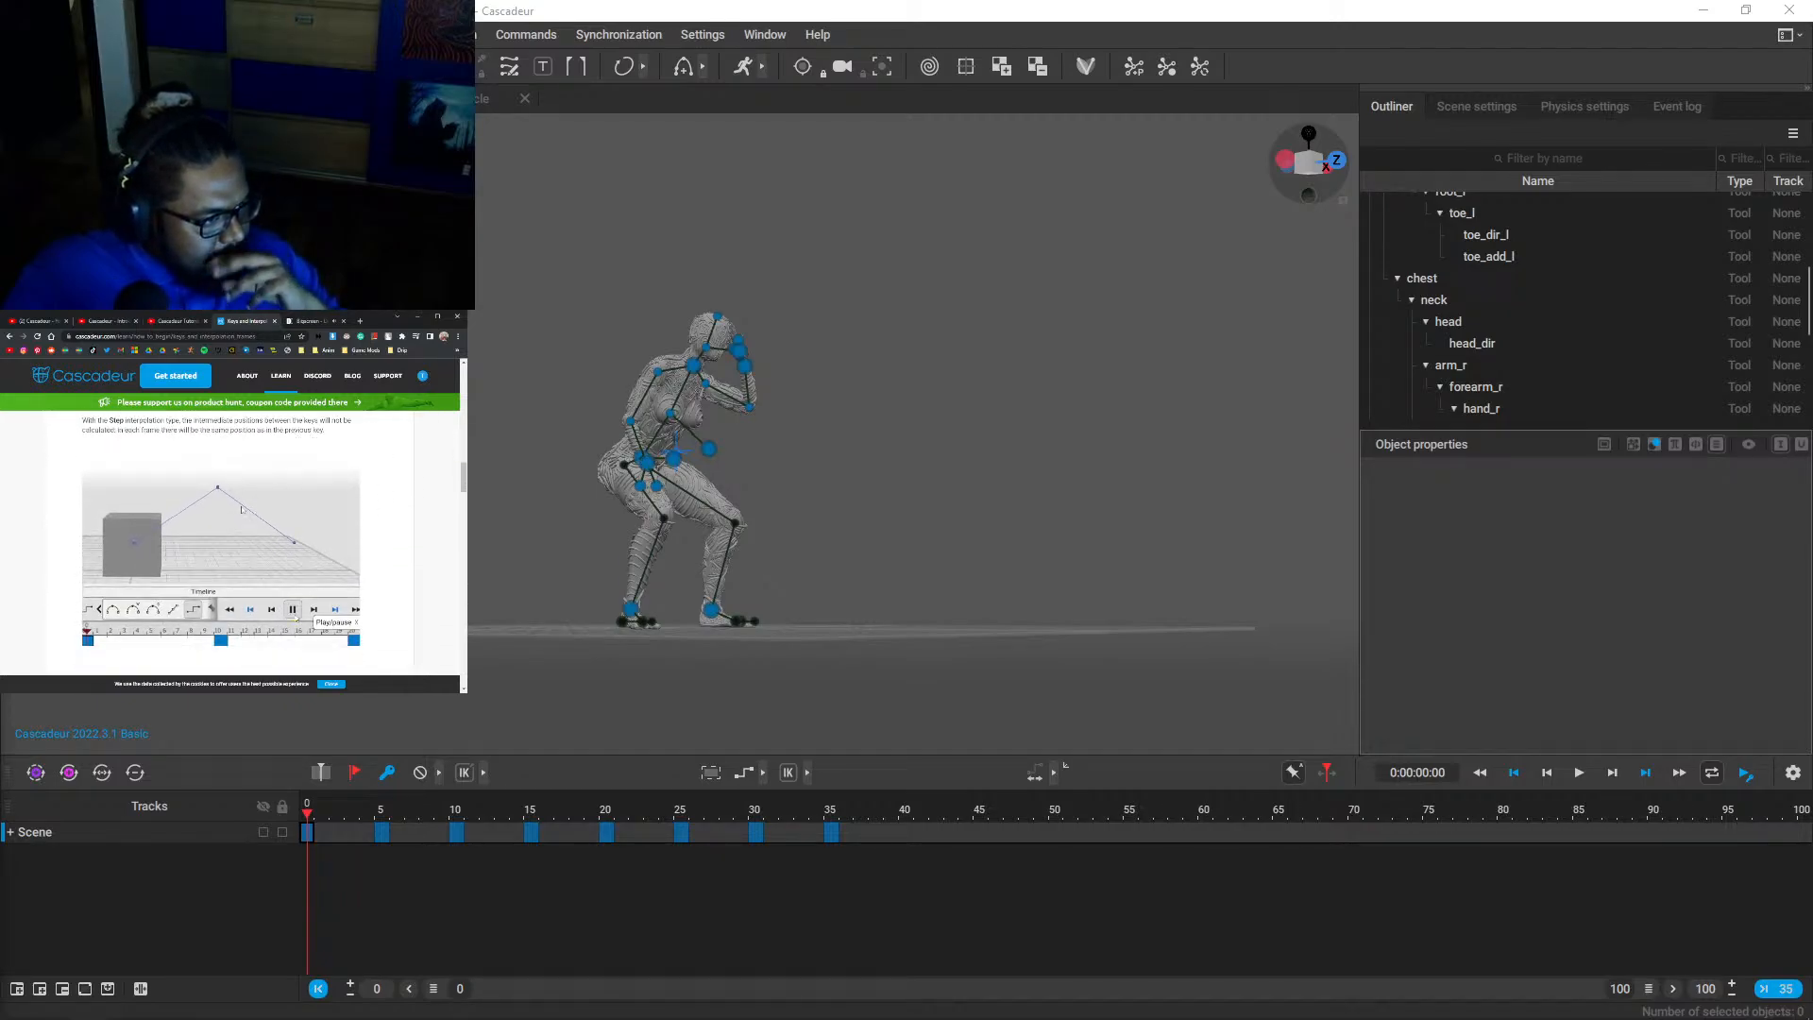
pyautogui.scroll(3, 243, 510)
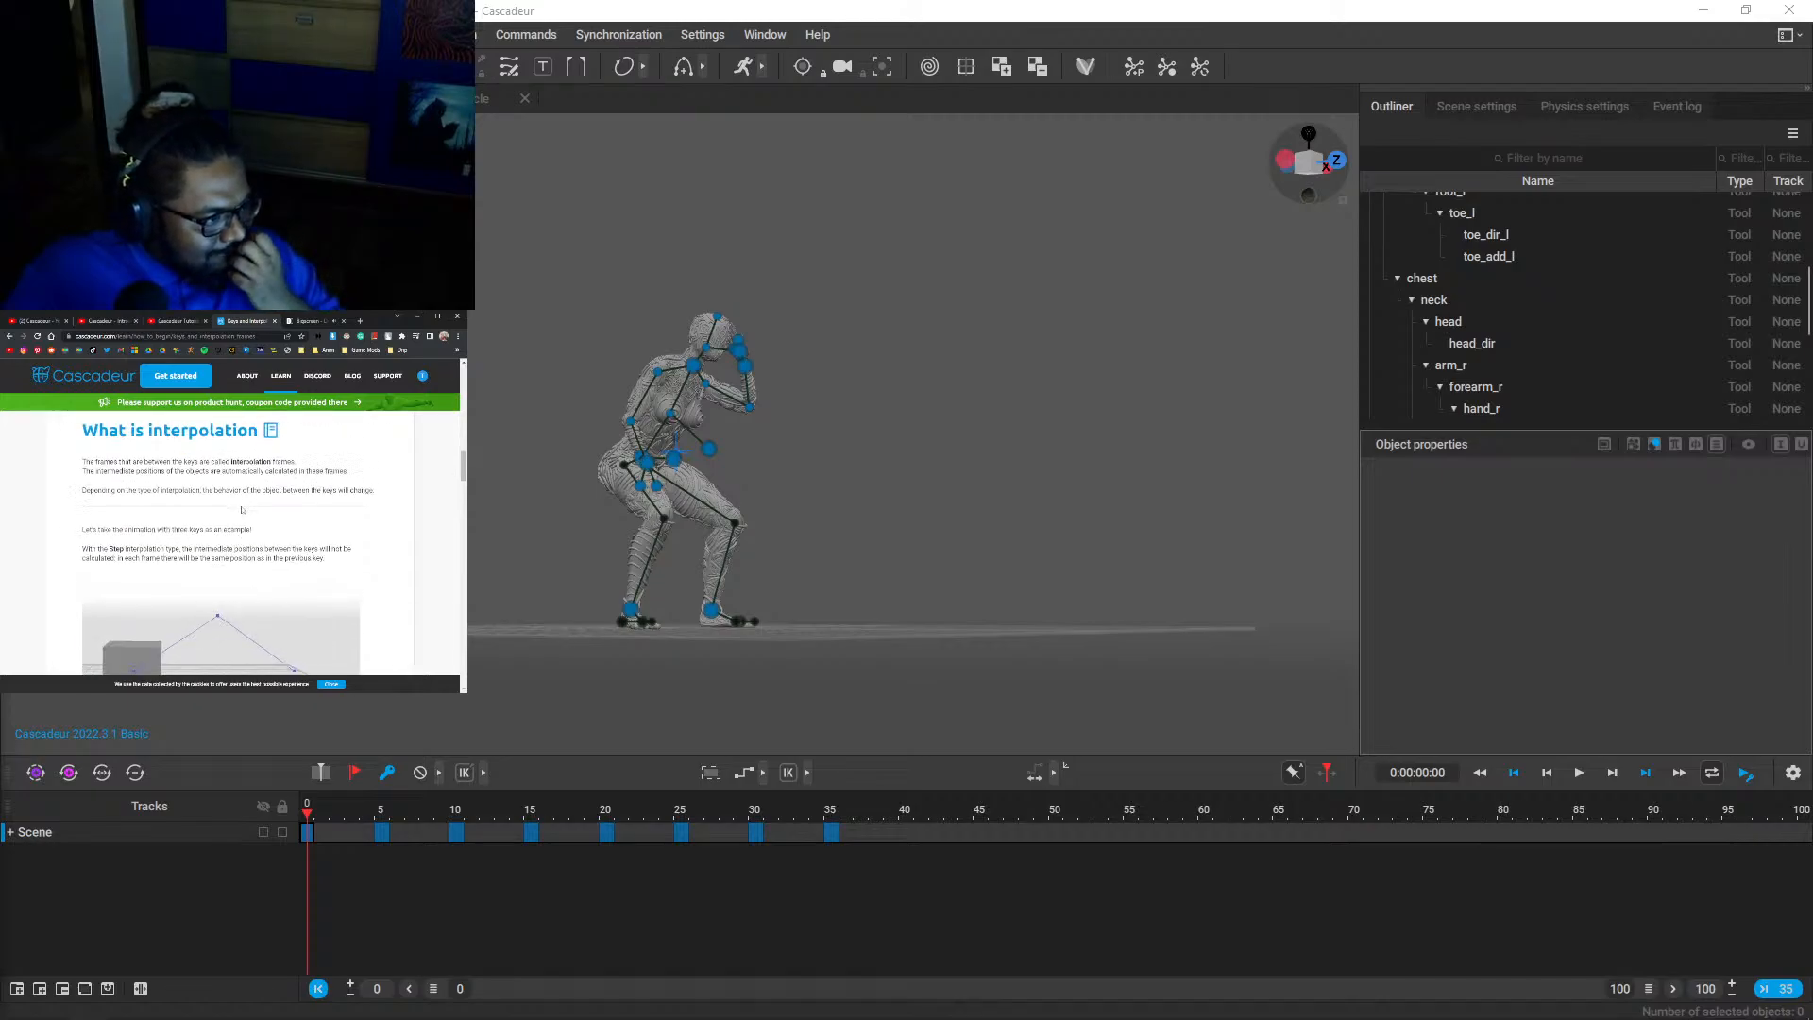
# - Read the lesson's Bezier interpolation part and expand the timeline's fixation, IK/FK and interpolation type options
pyautogui.scroll(-6, 243, 510)
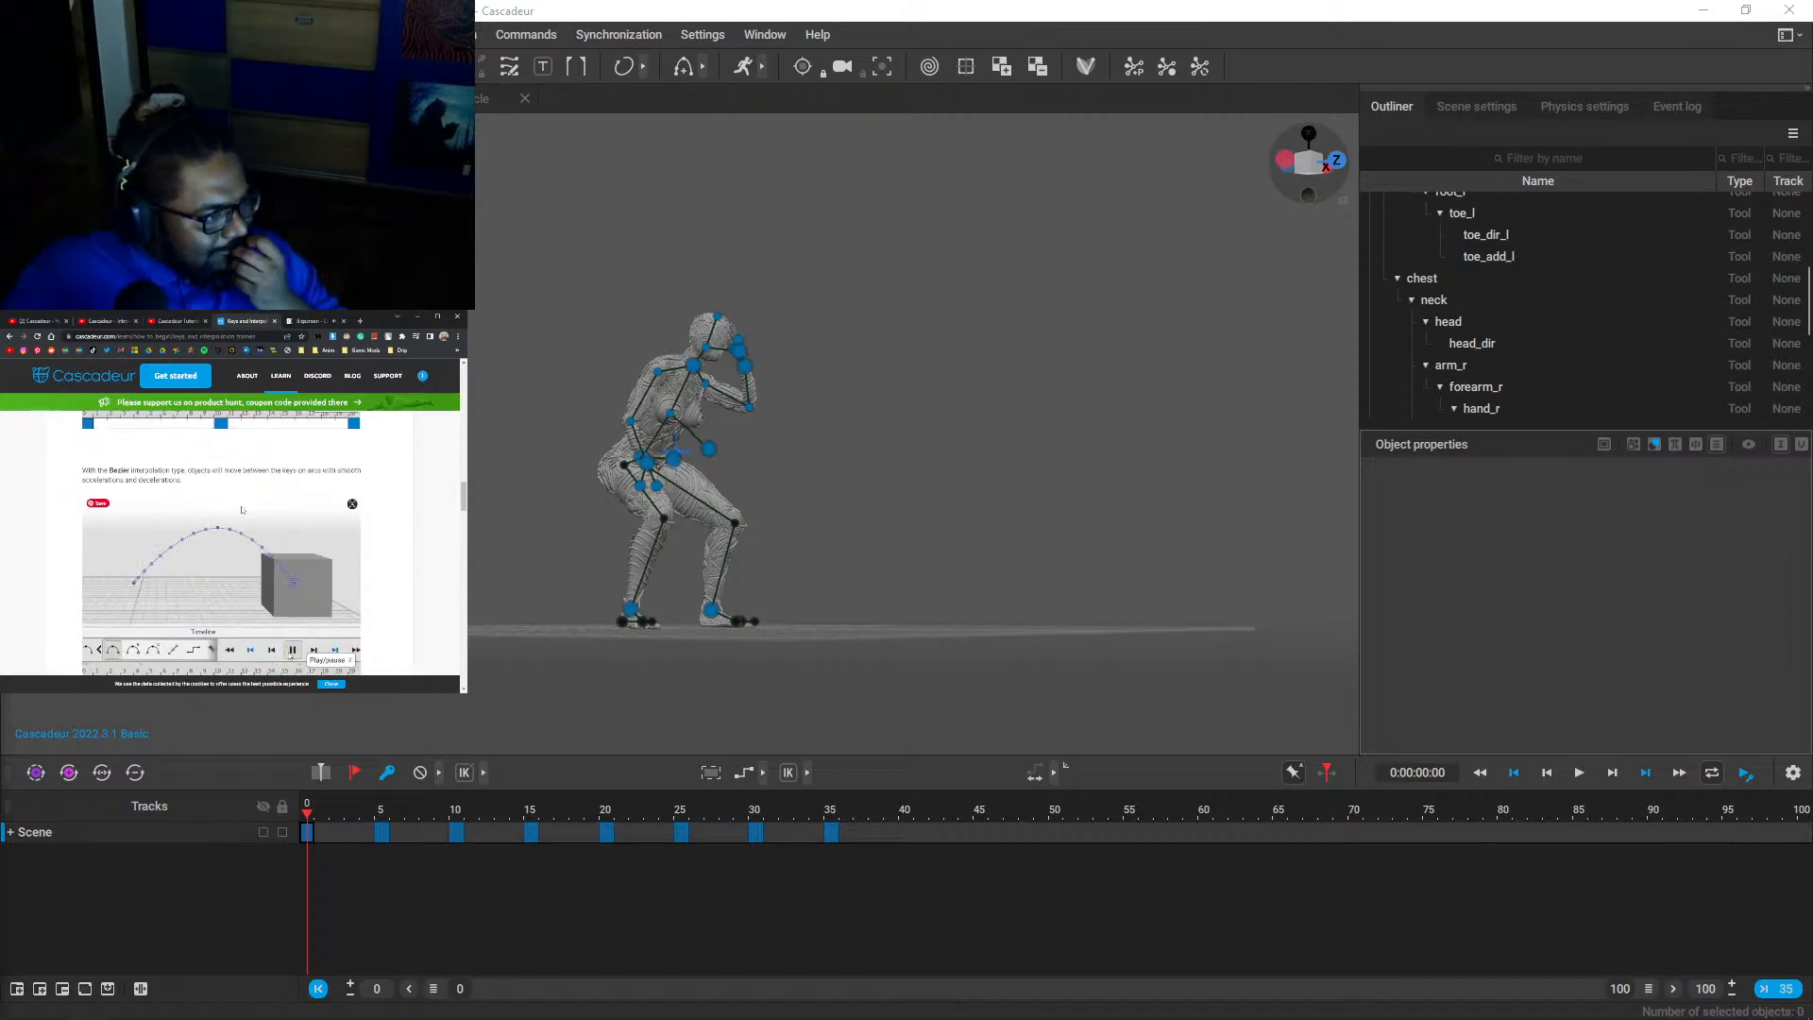
pyautogui.scroll(-2, 243, 510)
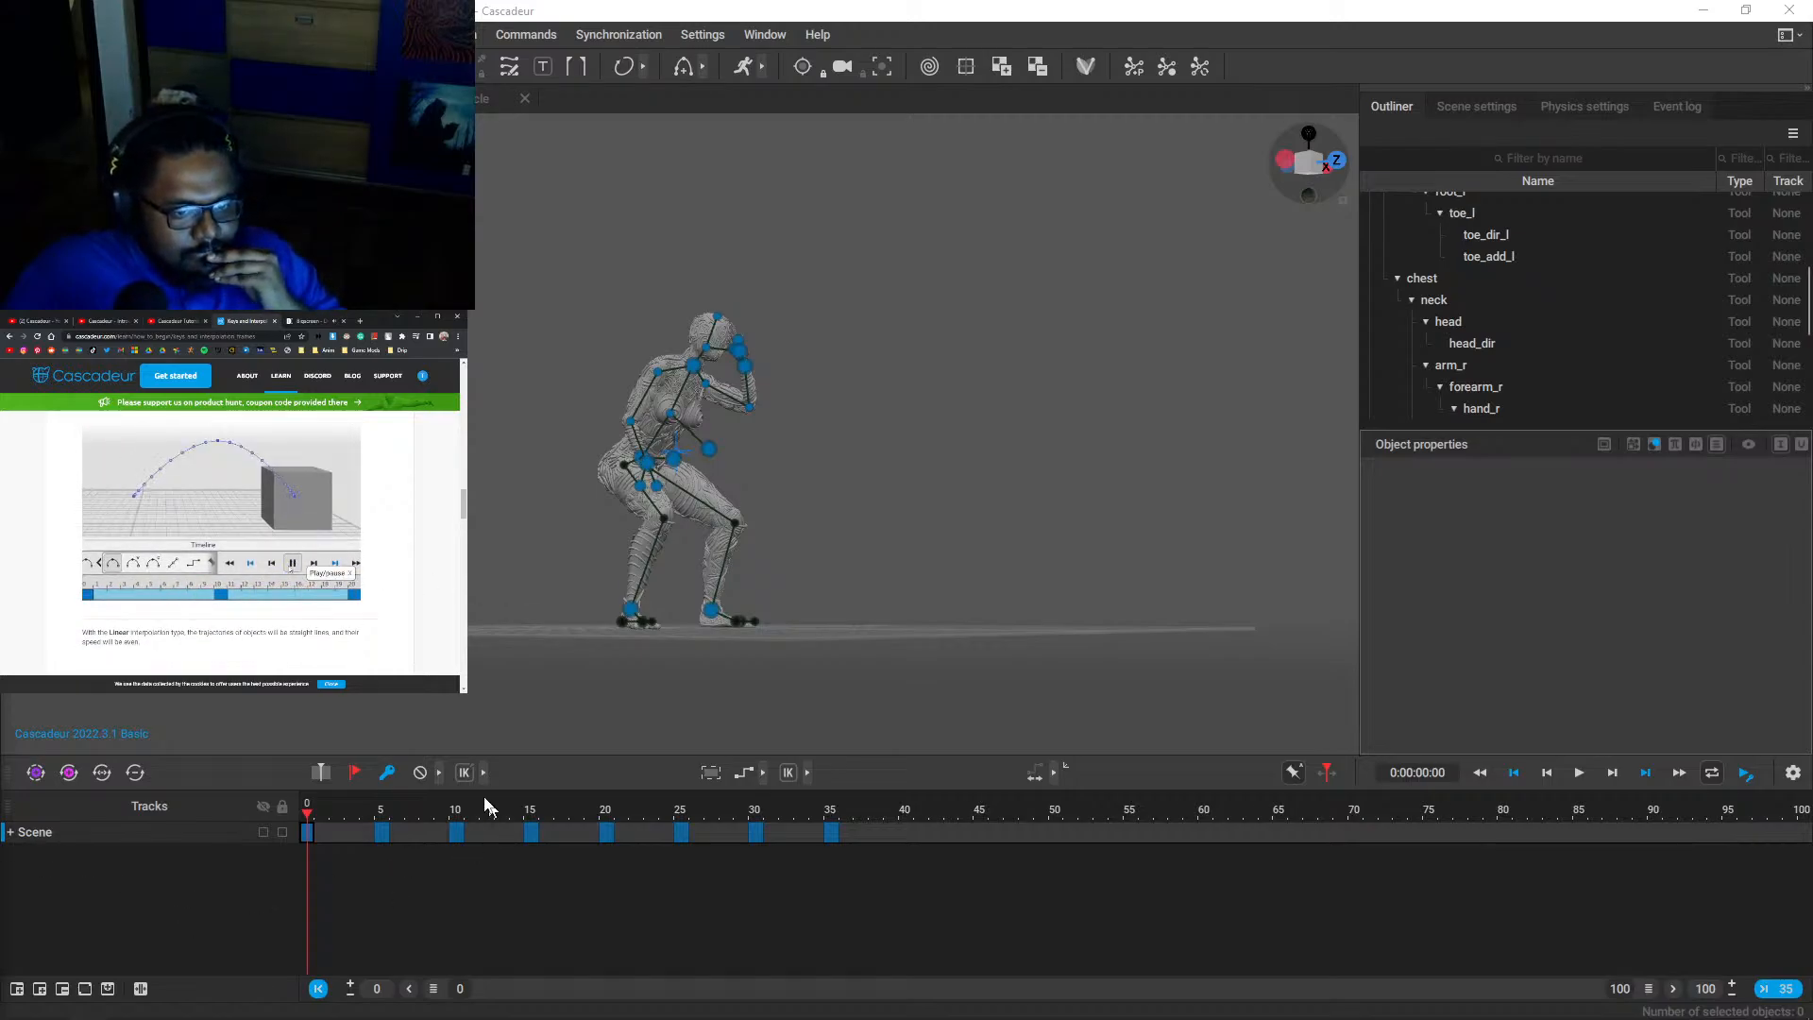
pyautogui.click(440, 772)
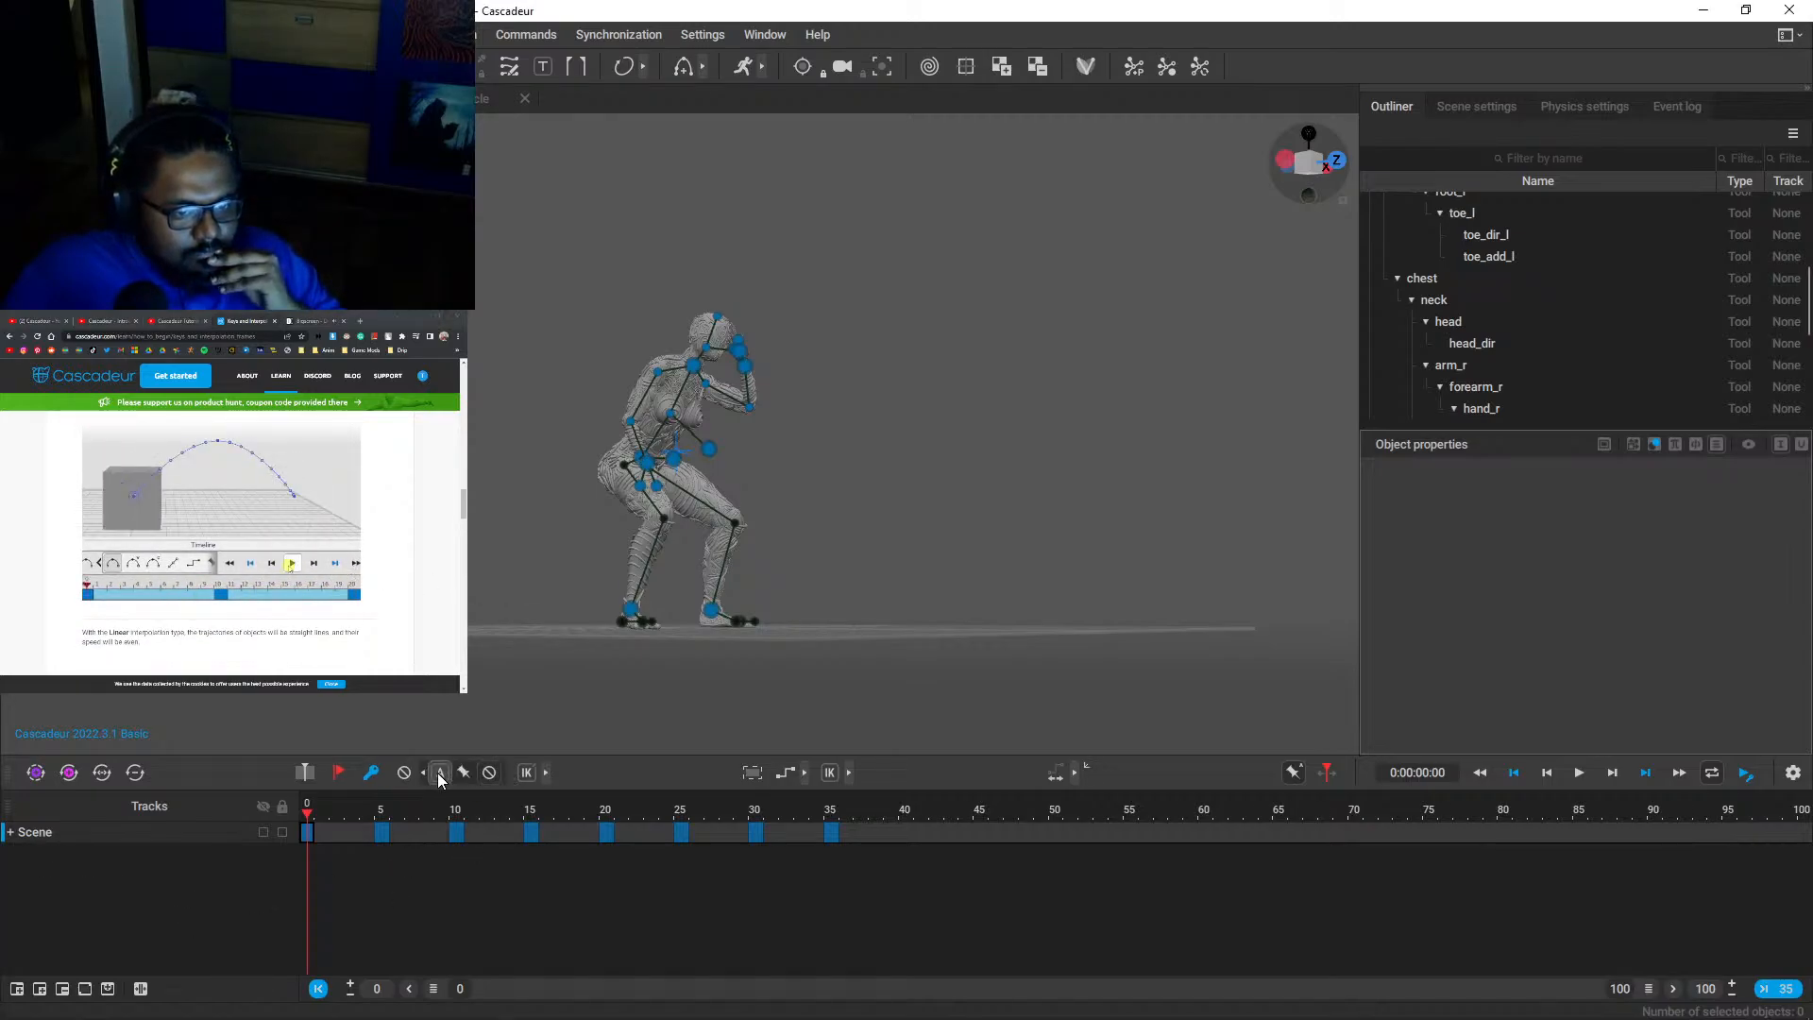
pyautogui.click(544, 775)
pyautogui.click(845, 773)
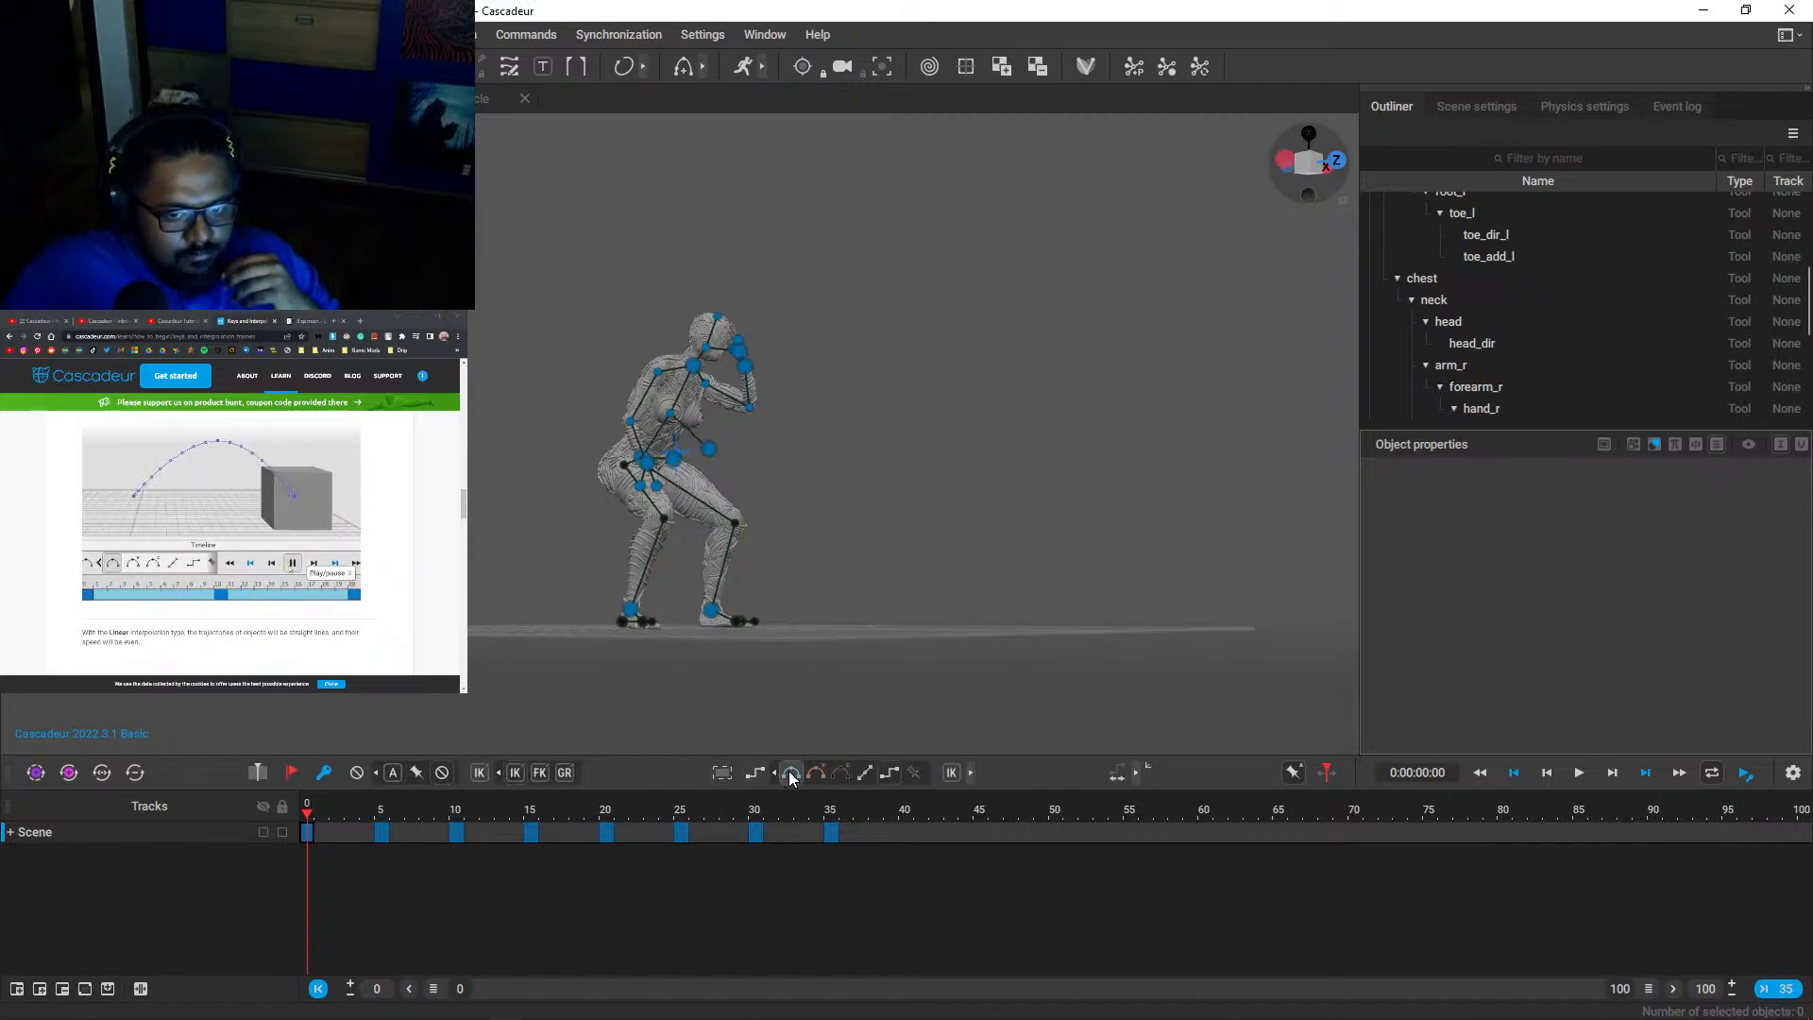
# - Apply Bezier interpolation to the intervals starting at the keys on frames 0, 10 and 20
pyautogui.click(790, 777)
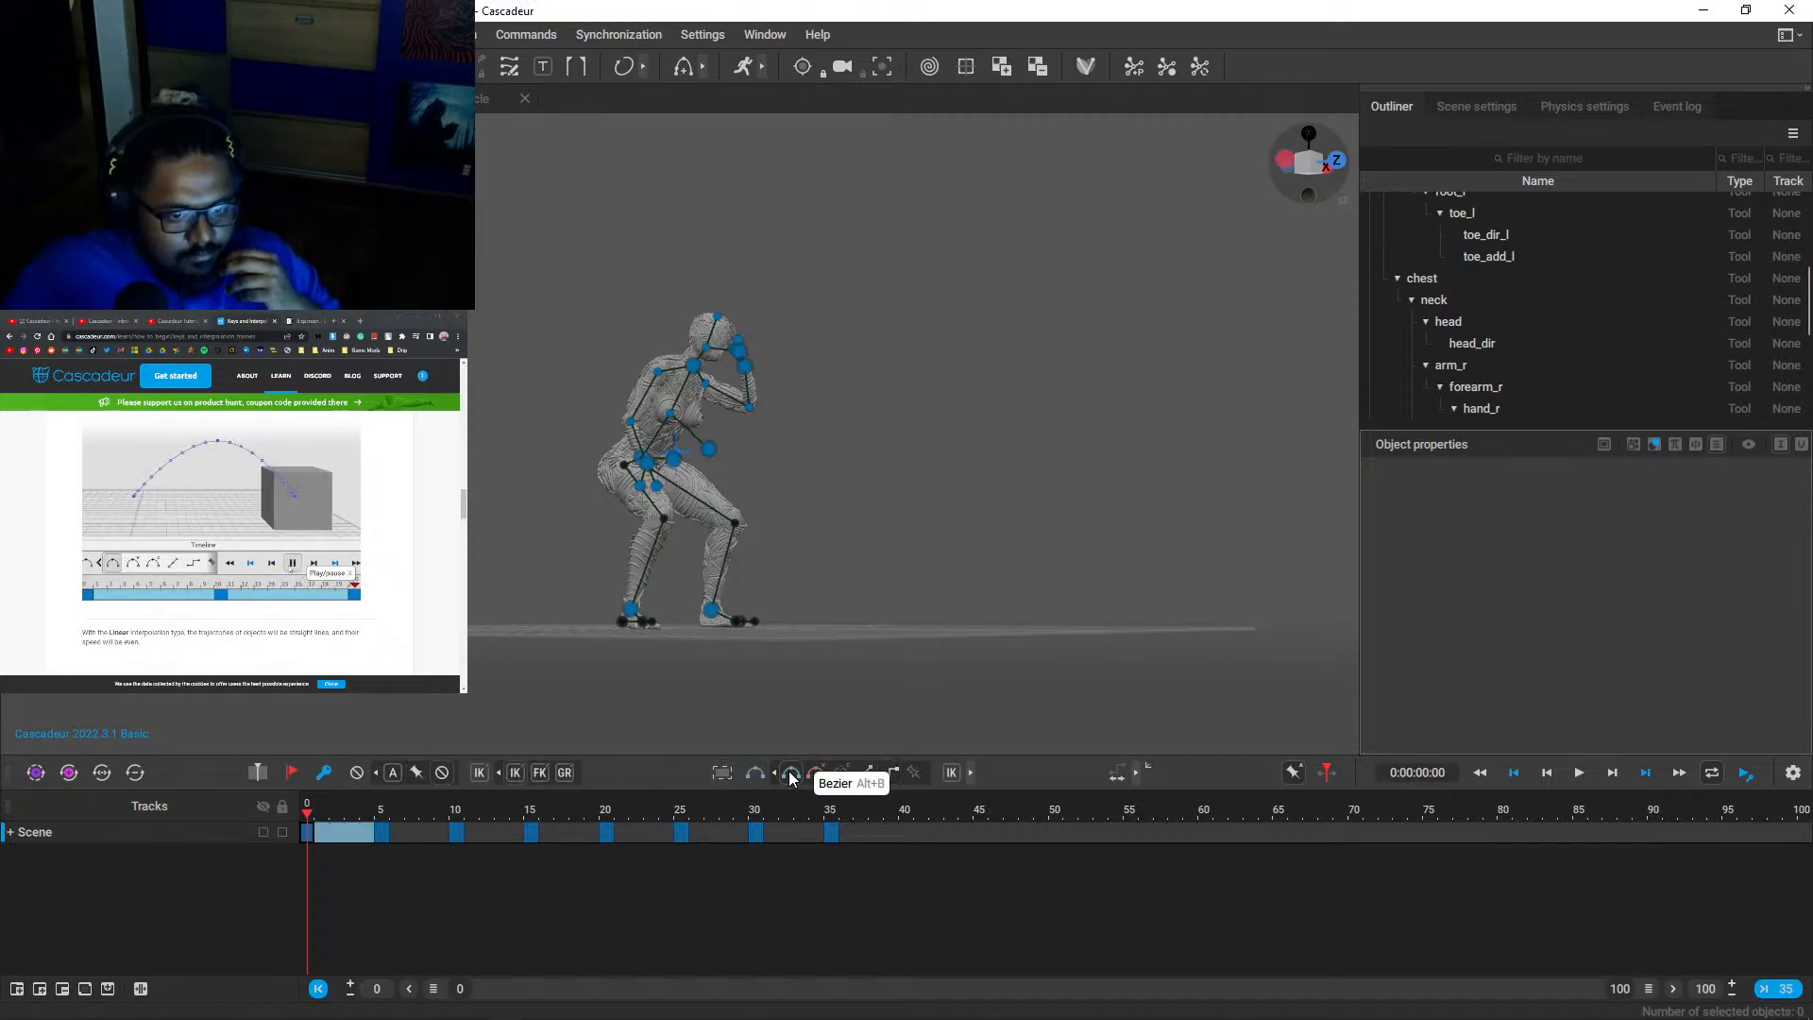
pyautogui.click(381, 818)
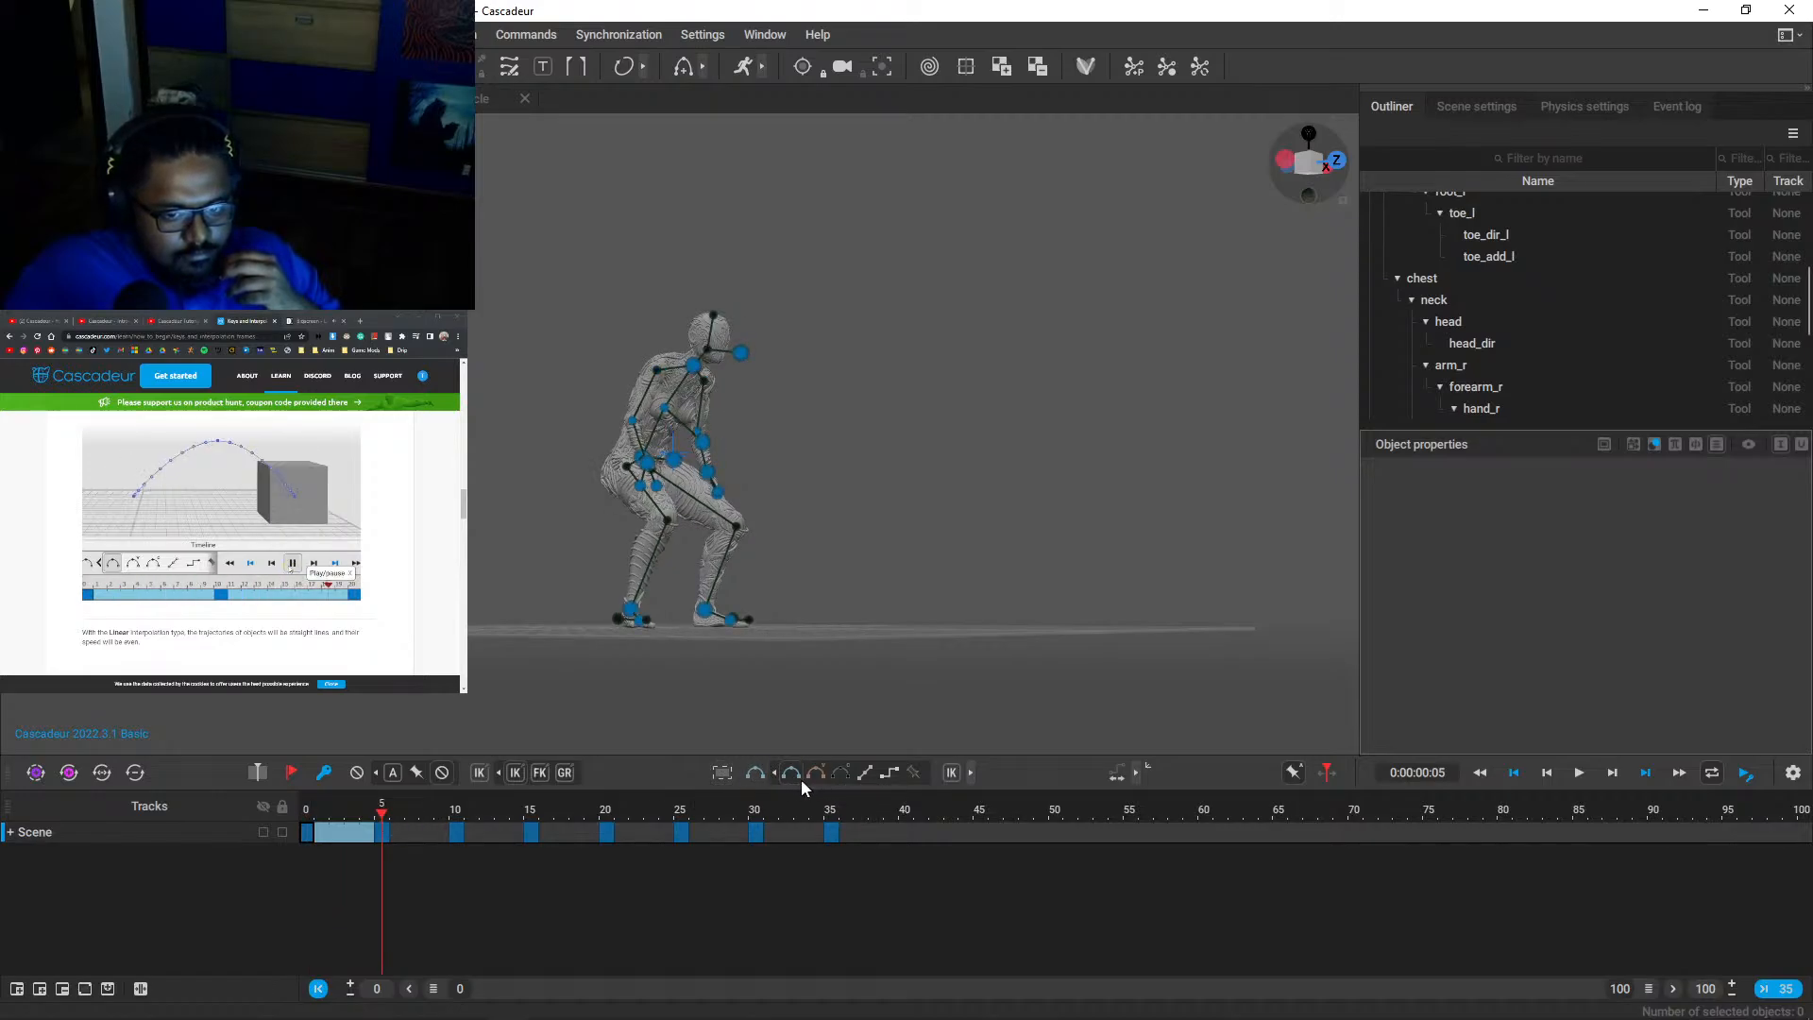
pyautogui.click(455, 831)
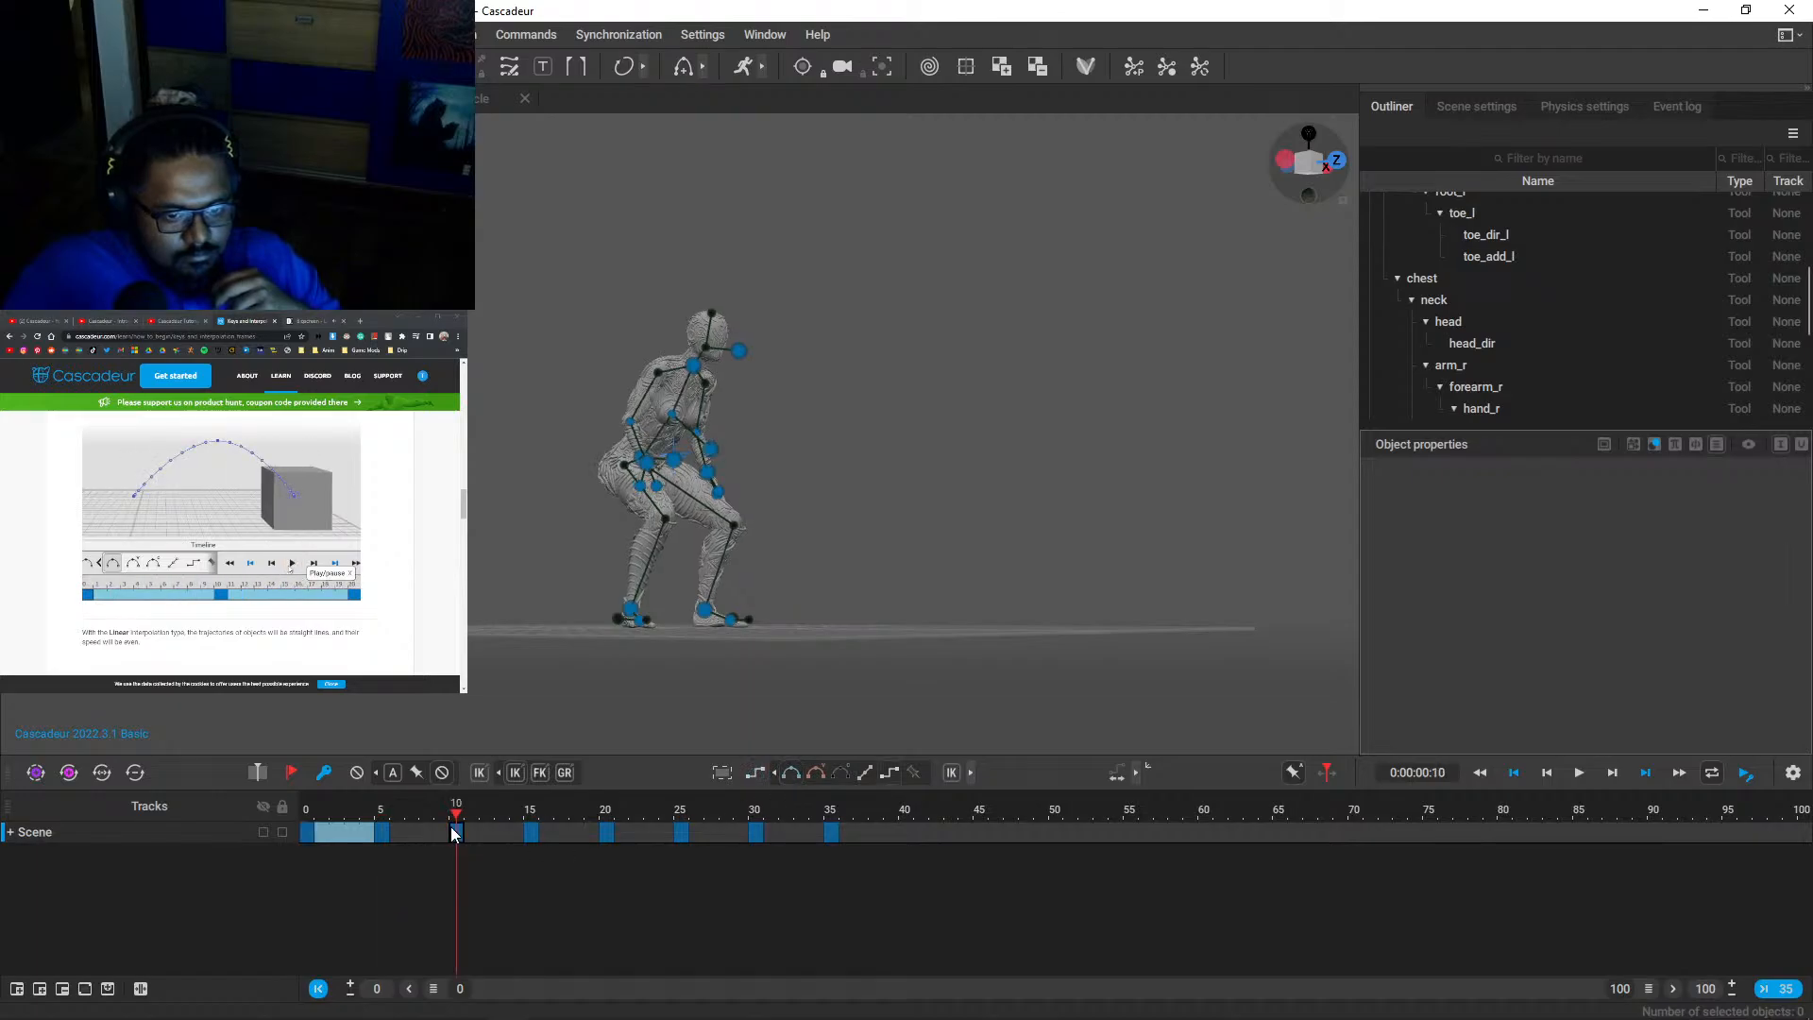
pyautogui.click(791, 772)
pyautogui.click(606, 830)
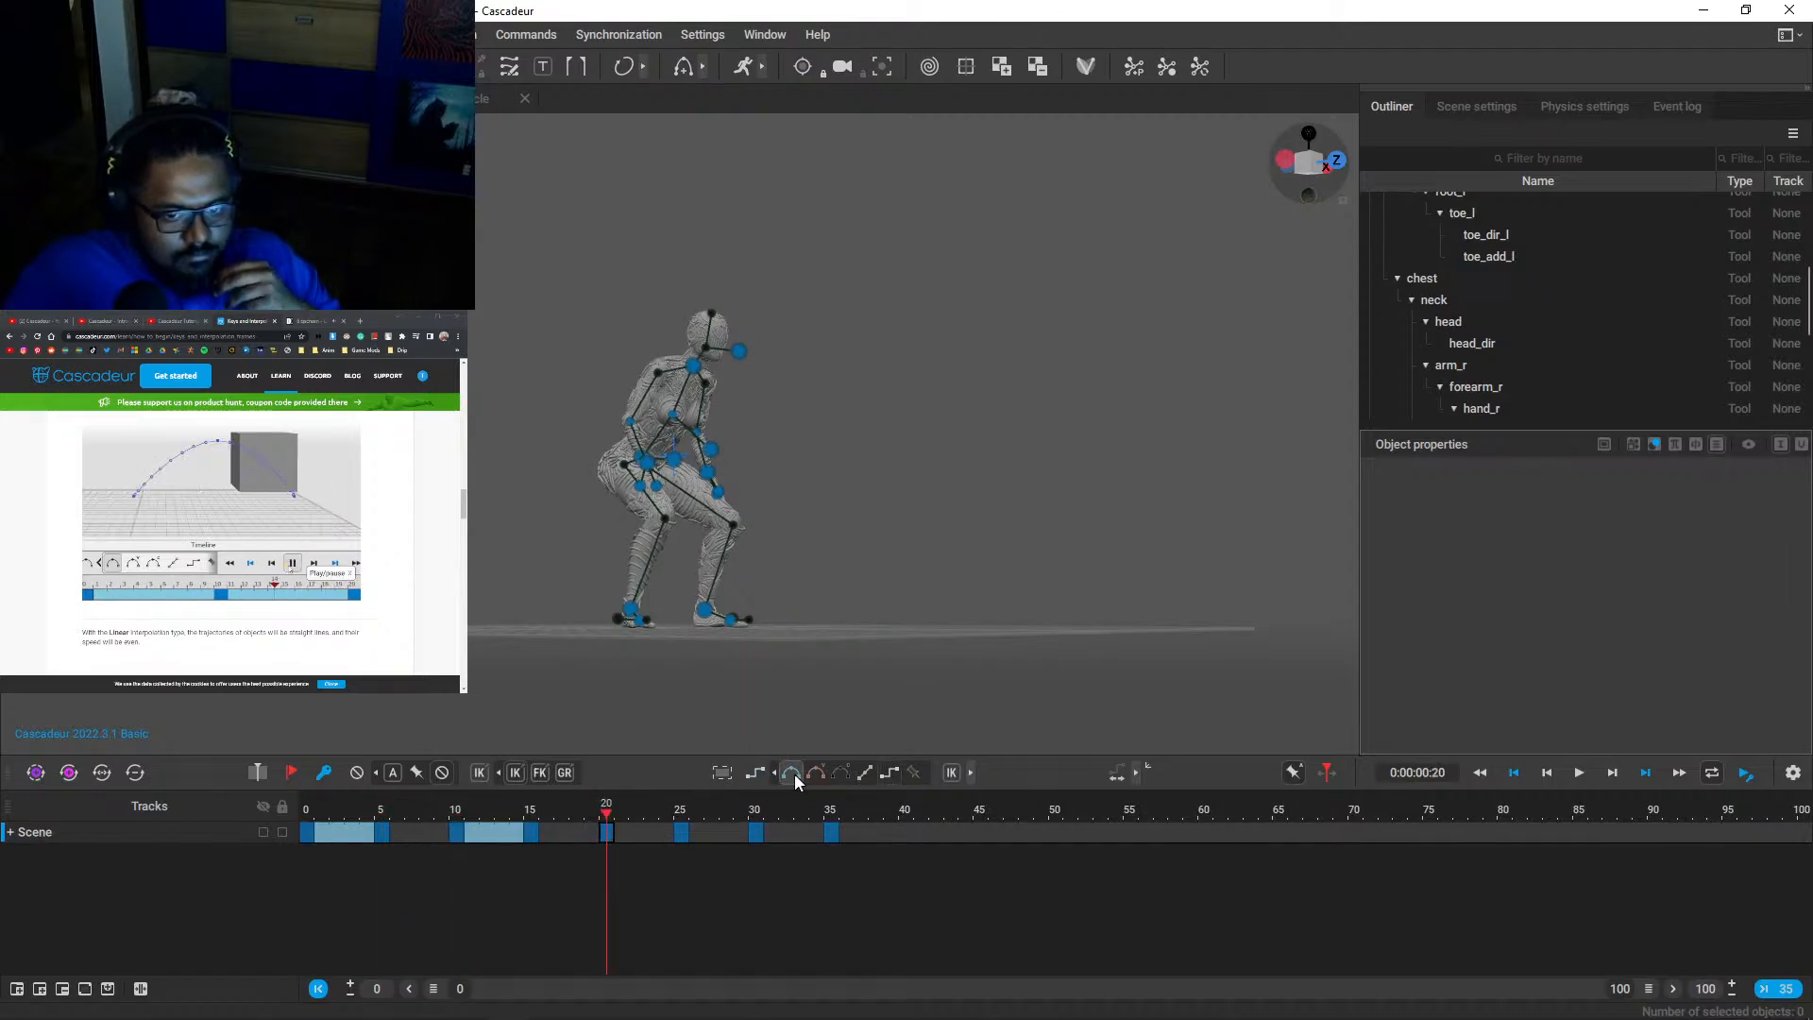
pyautogui.click(793, 773)
# - Try another interpolation type on the frame 20 to 25 interval, return it to Bezier and scrub to frame 15
pyautogui.click(381, 831)
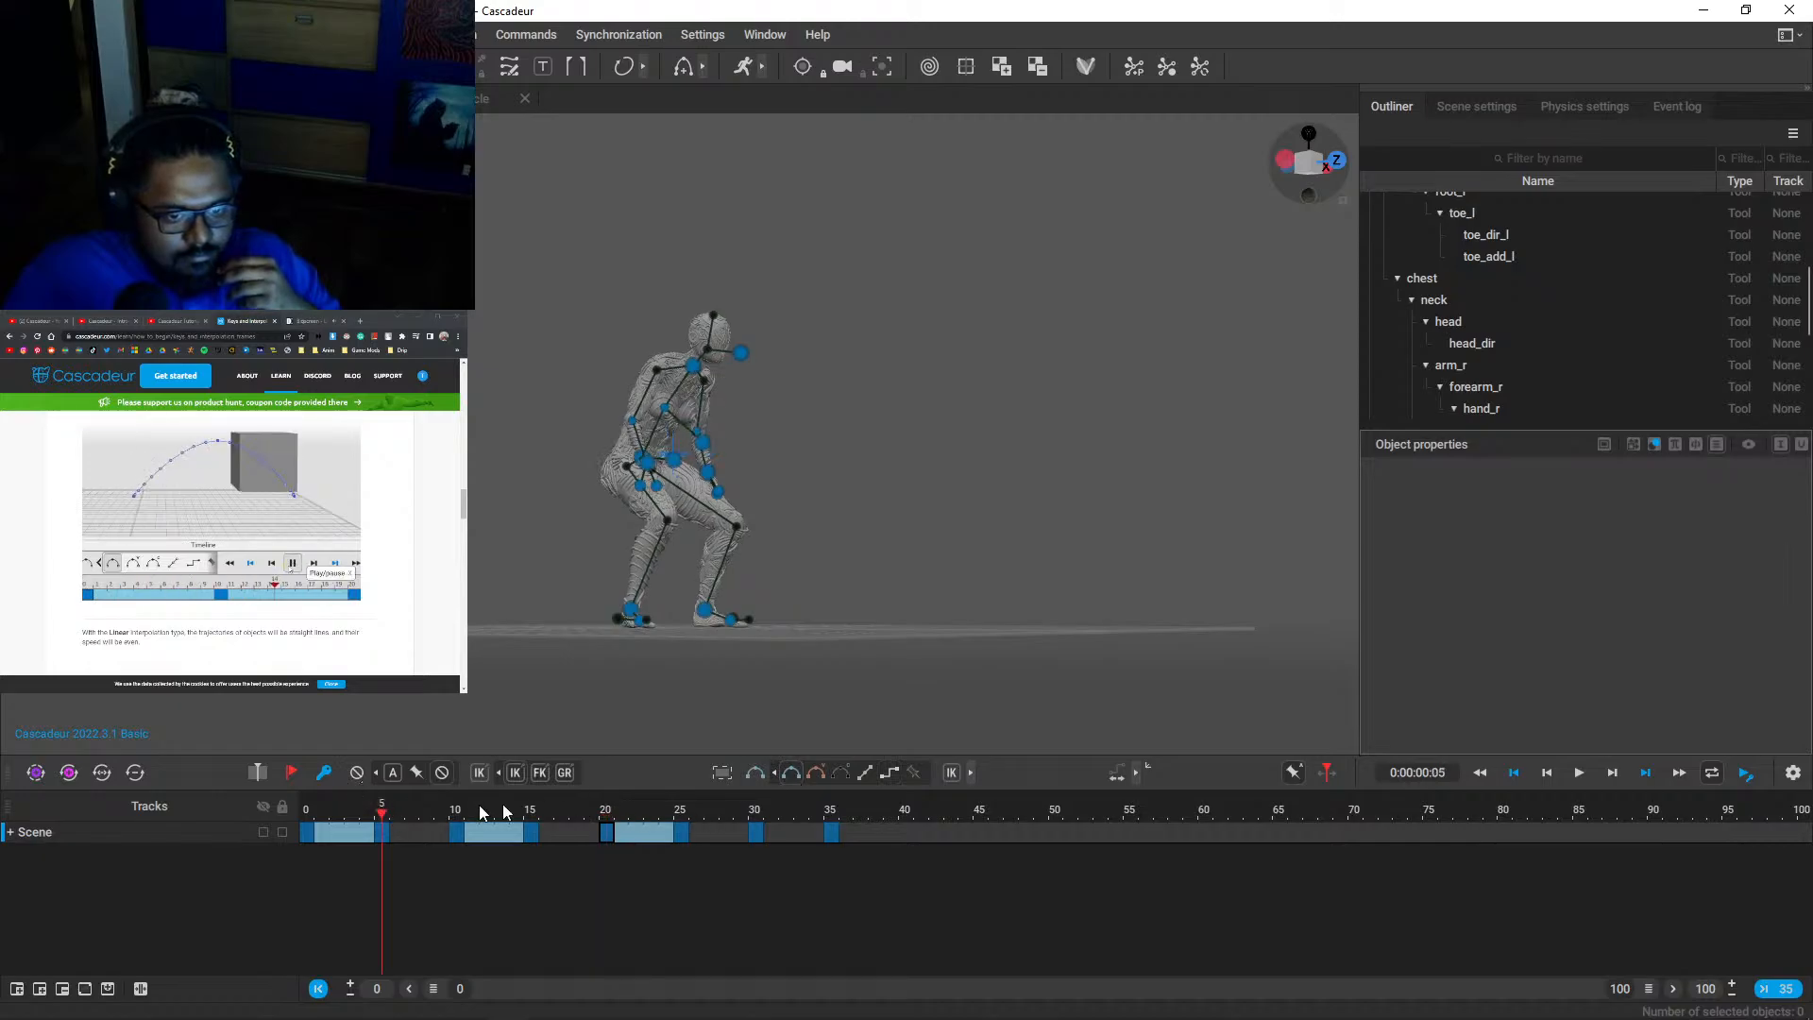
pyautogui.click(754, 773)
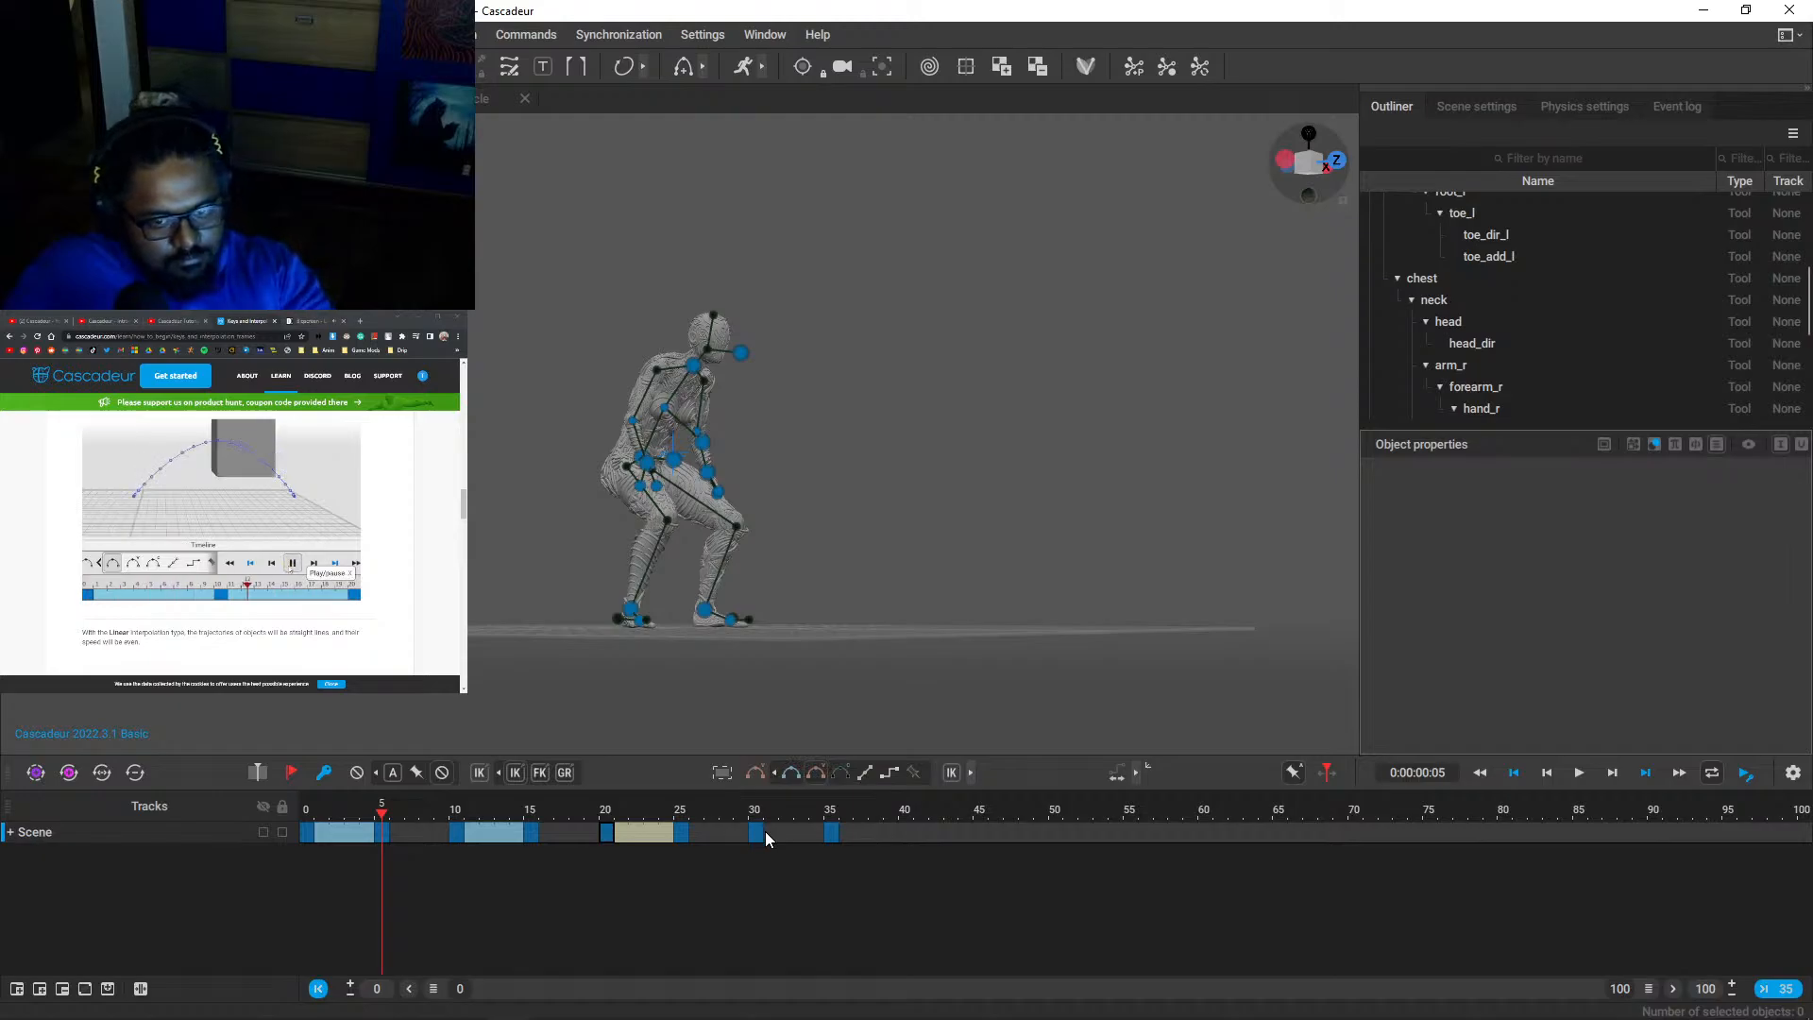
pyautogui.click(791, 773)
pyautogui.moveTo(336, 813); pyautogui.dragTo(531, 819)
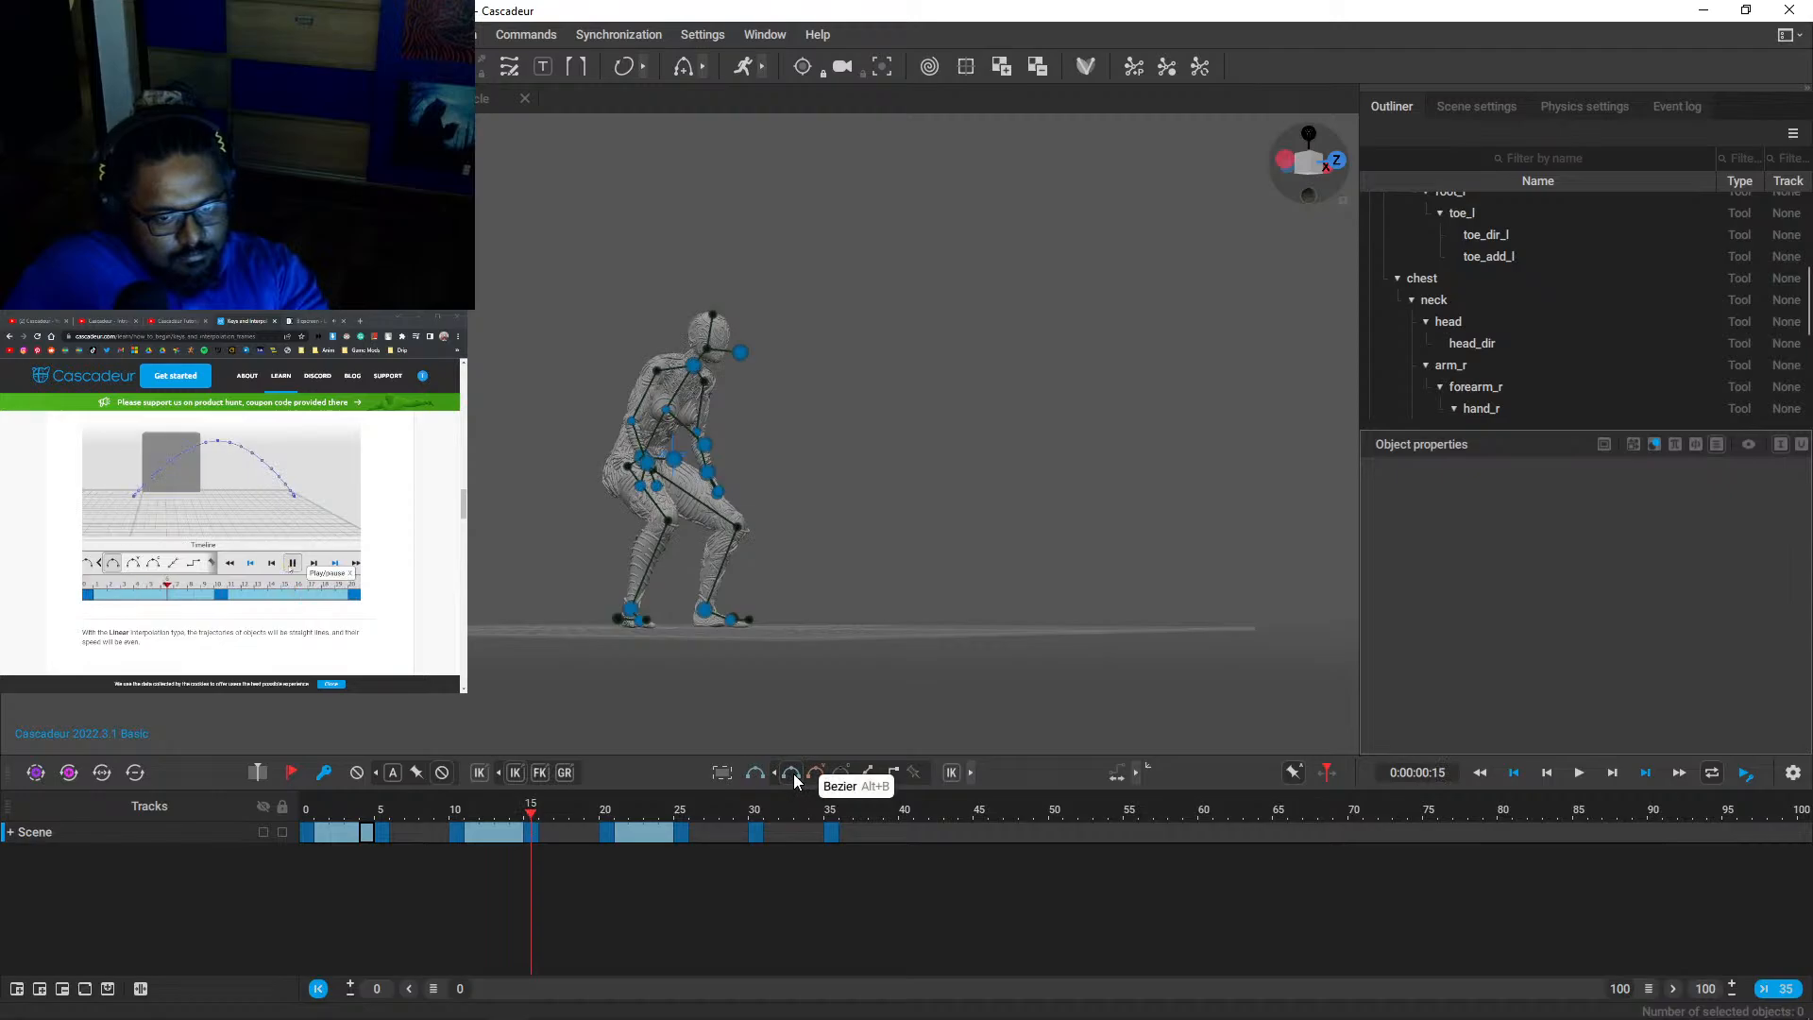
# - Undo the Bezier interpolation changes on all intervals and return to frame 0
pyautogui.press('Home')
pyautogui.hotkey('ctrl', 'Right')
pyautogui.hotkey('ctrl', 'Right')
pyautogui.hotkey('ctrl', 'Right')
pyautogui.hotkey('ctrl', 'Right')
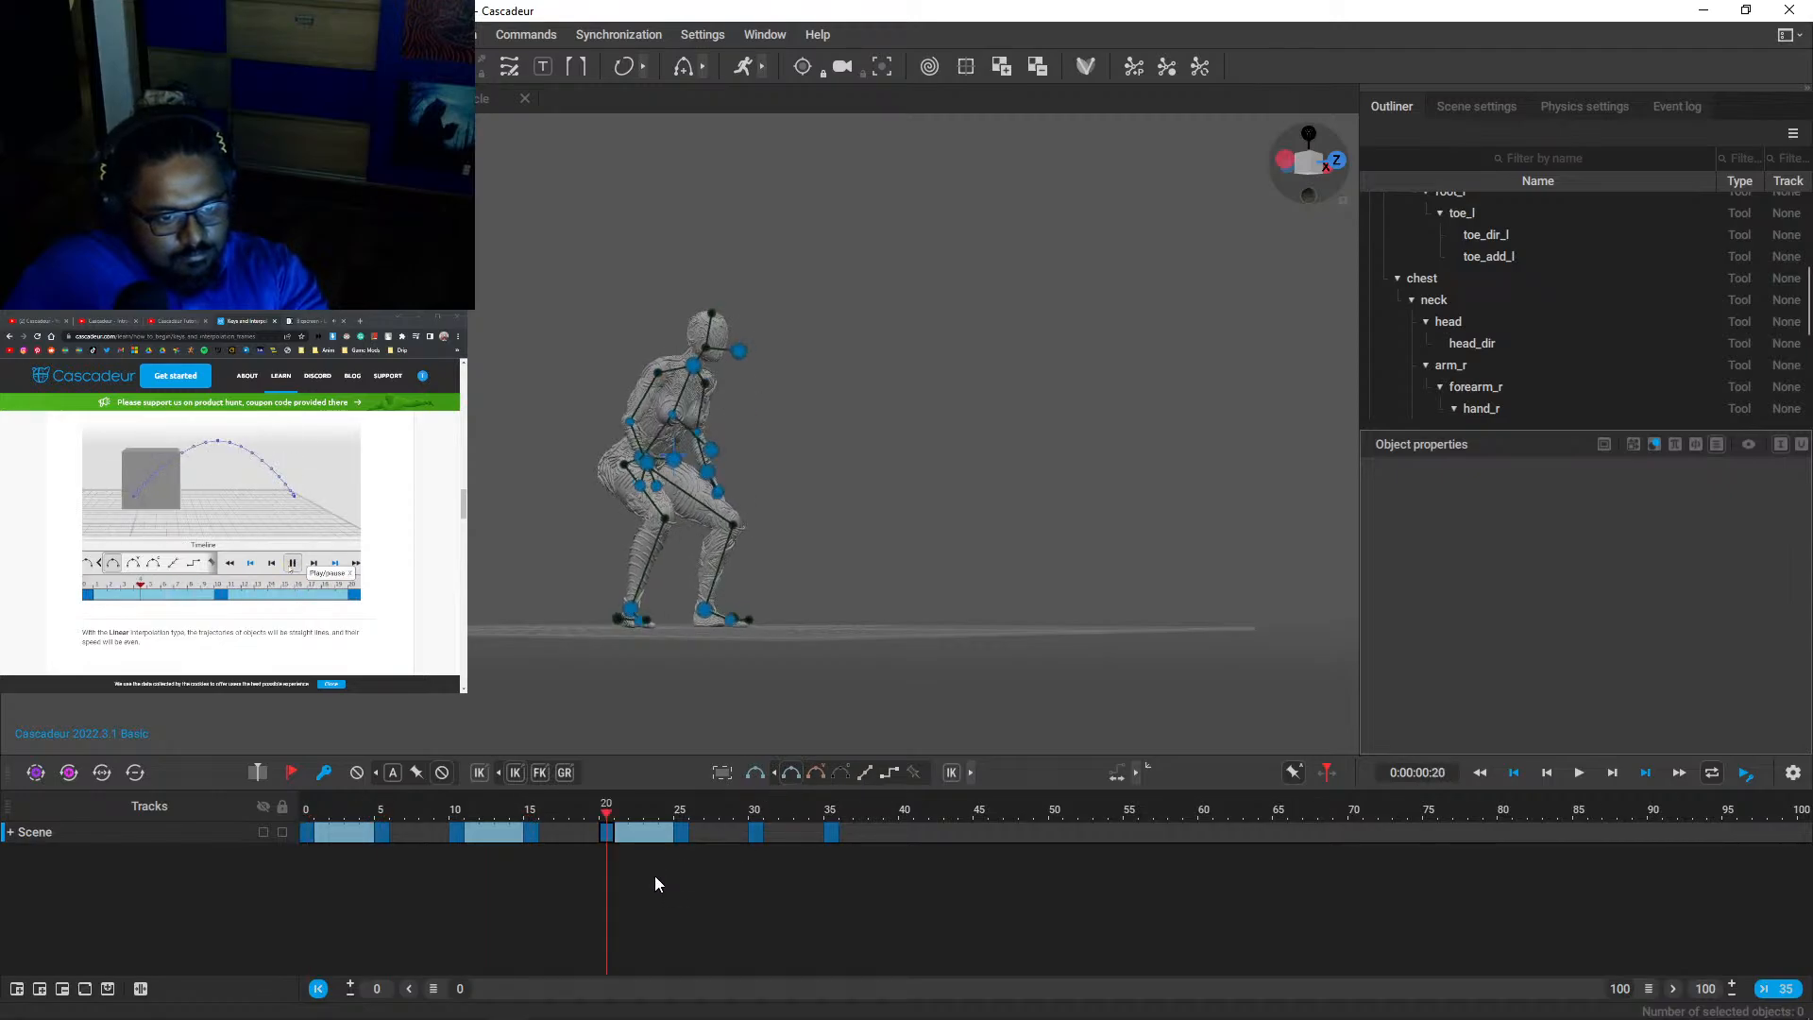
pyautogui.hotkey('ctrl', 'Left')
pyautogui.hotkey('ctrl', 'Left')
pyautogui.hotkey('ctrl', 'Left')
pyautogui.hotkey('ctrl', 'Left')
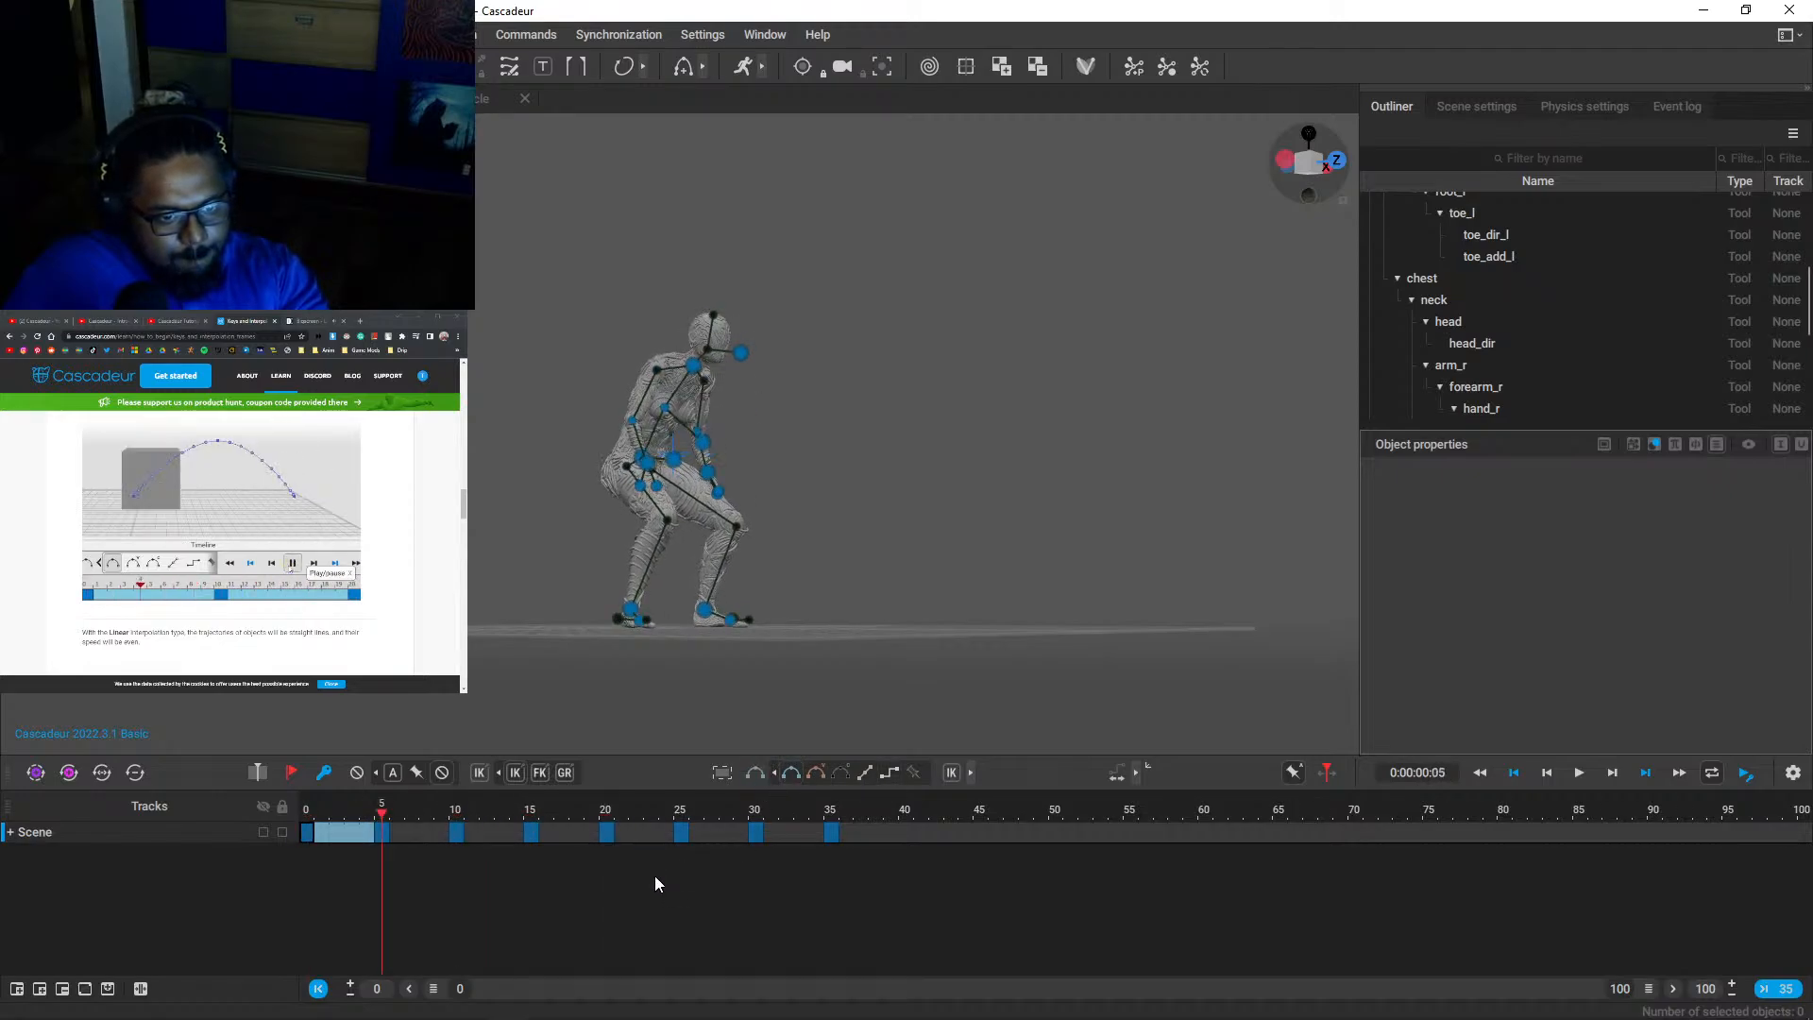
pyautogui.click(654, 875)
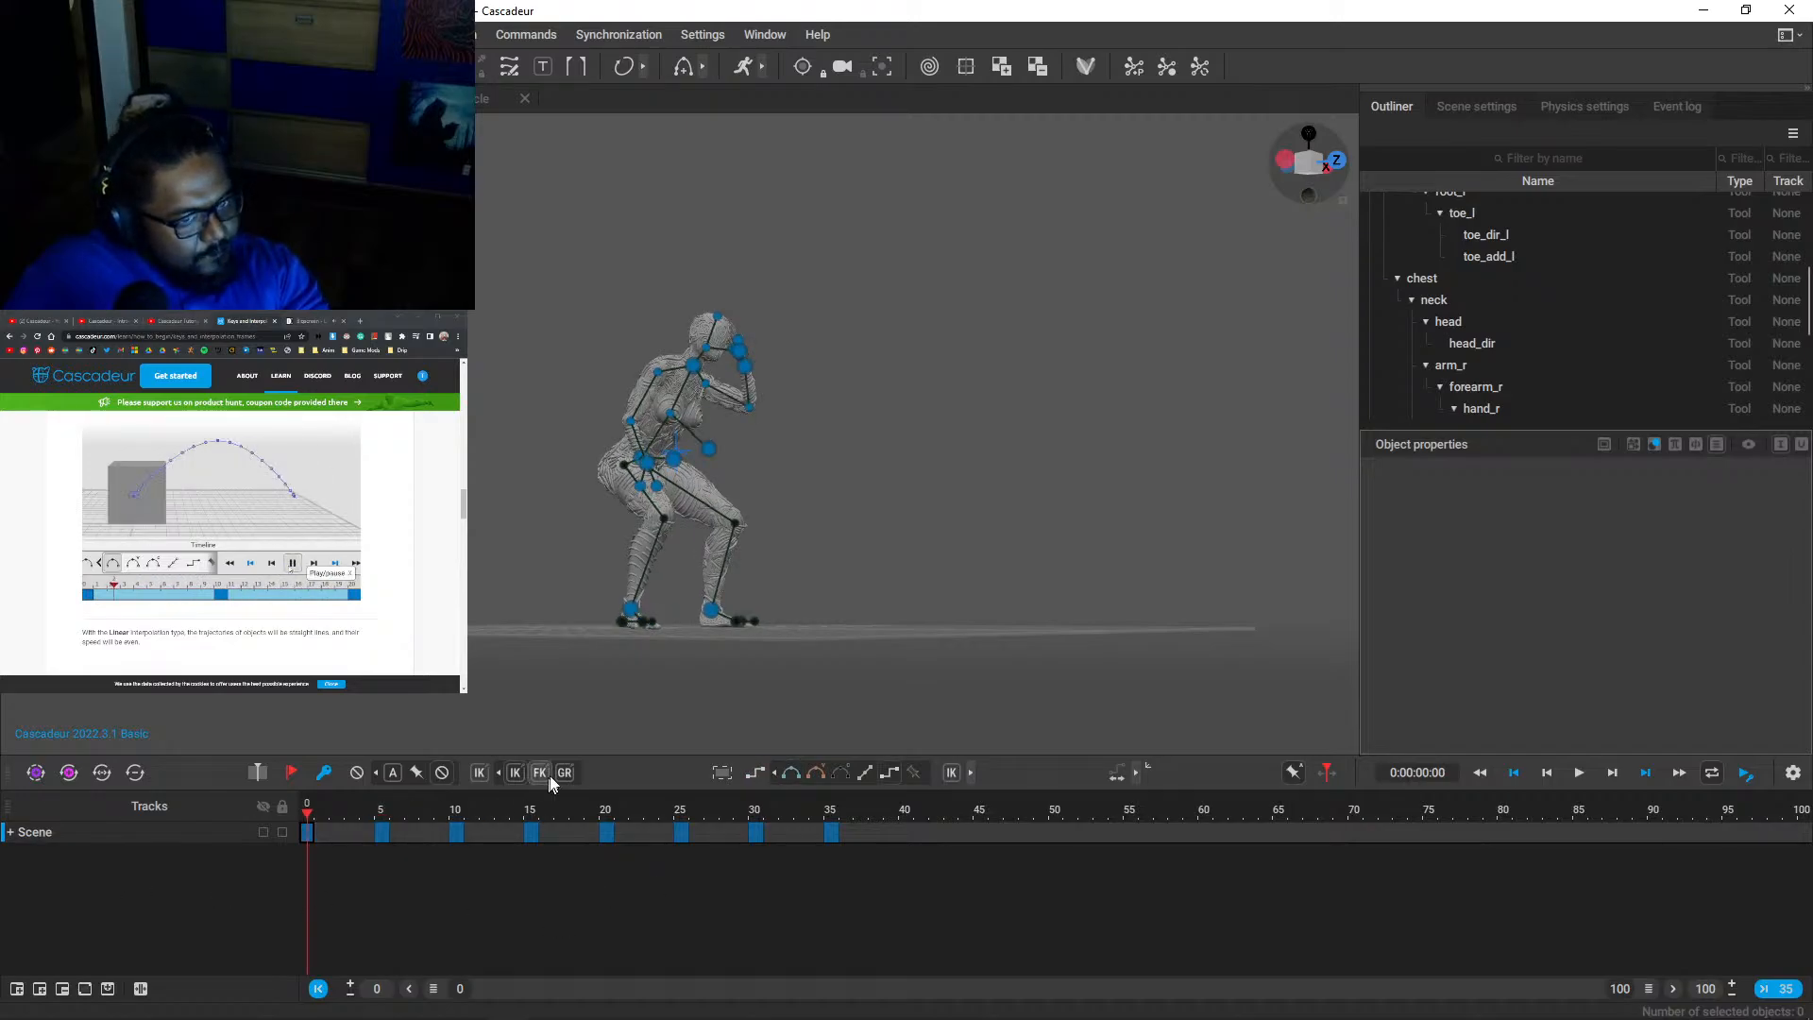
# - Try Bezier interpolation between frames 0 and 5, check the pose at frame 5, and undo the change
pyautogui.click(790, 772)
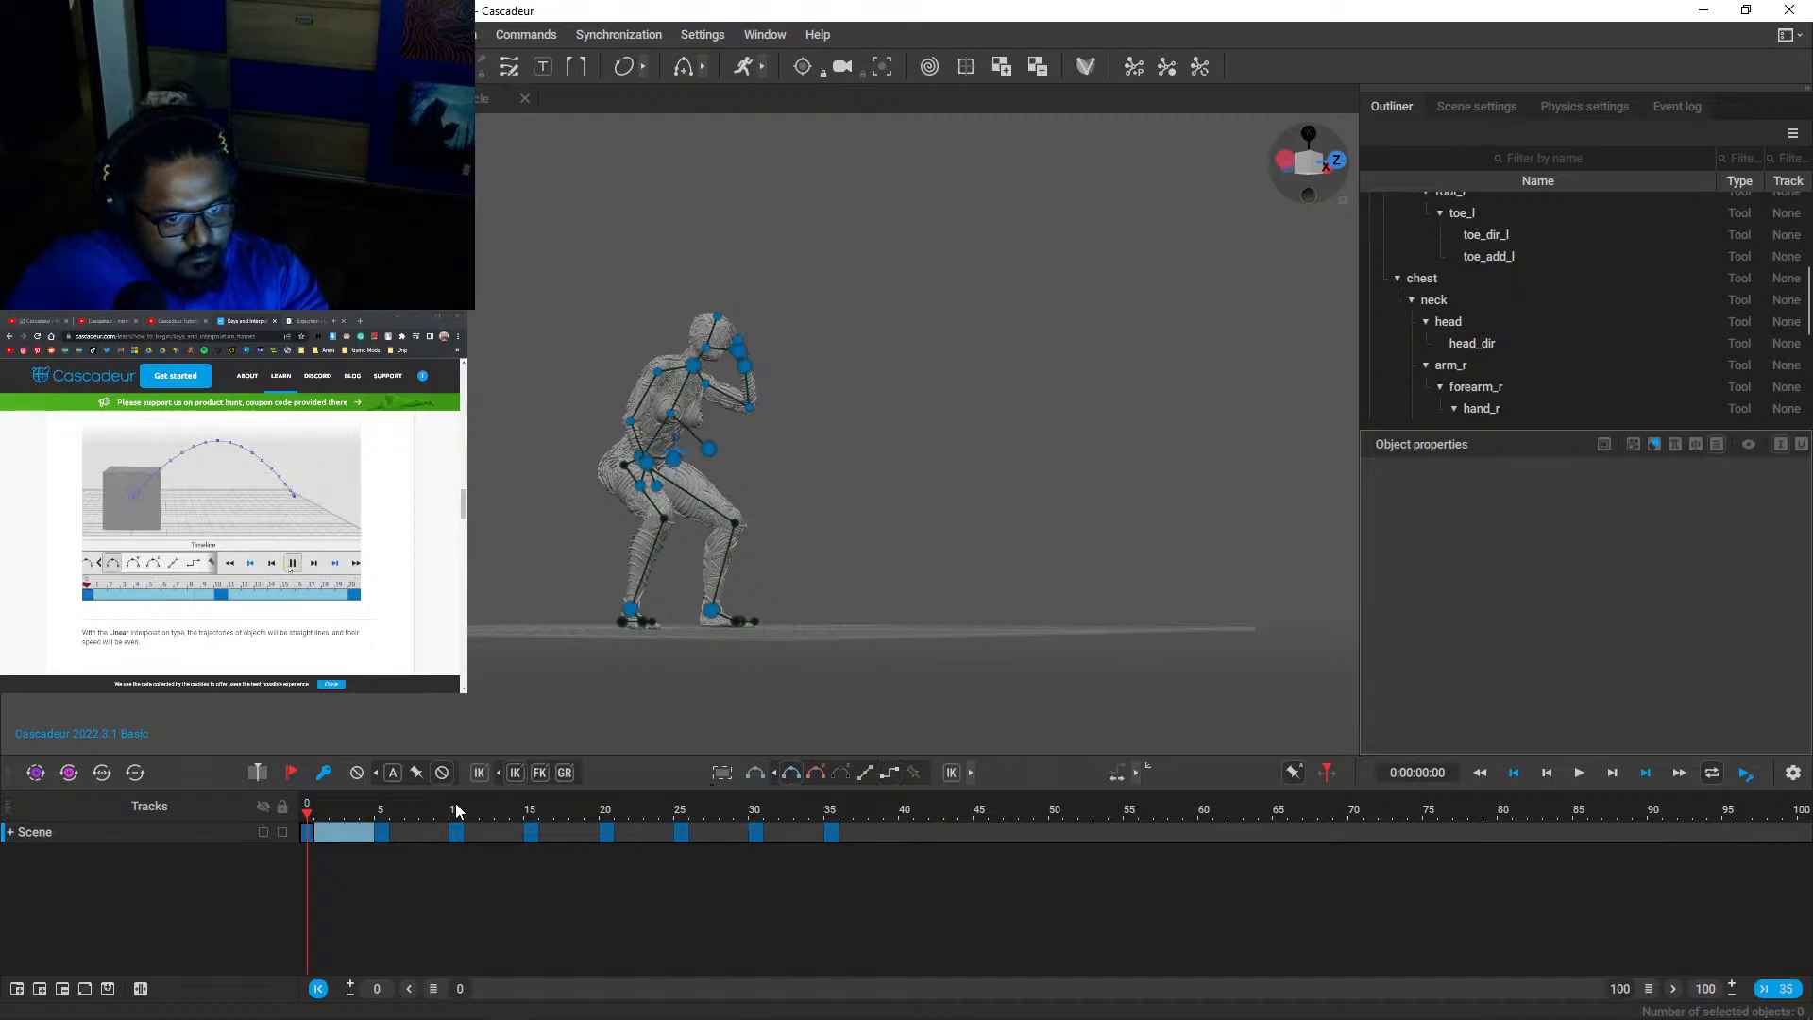
pyautogui.press('Right')
pyautogui.press('Right')
pyautogui.press('Right')
pyautogui.press('Right')
pyautogui.press('Right')
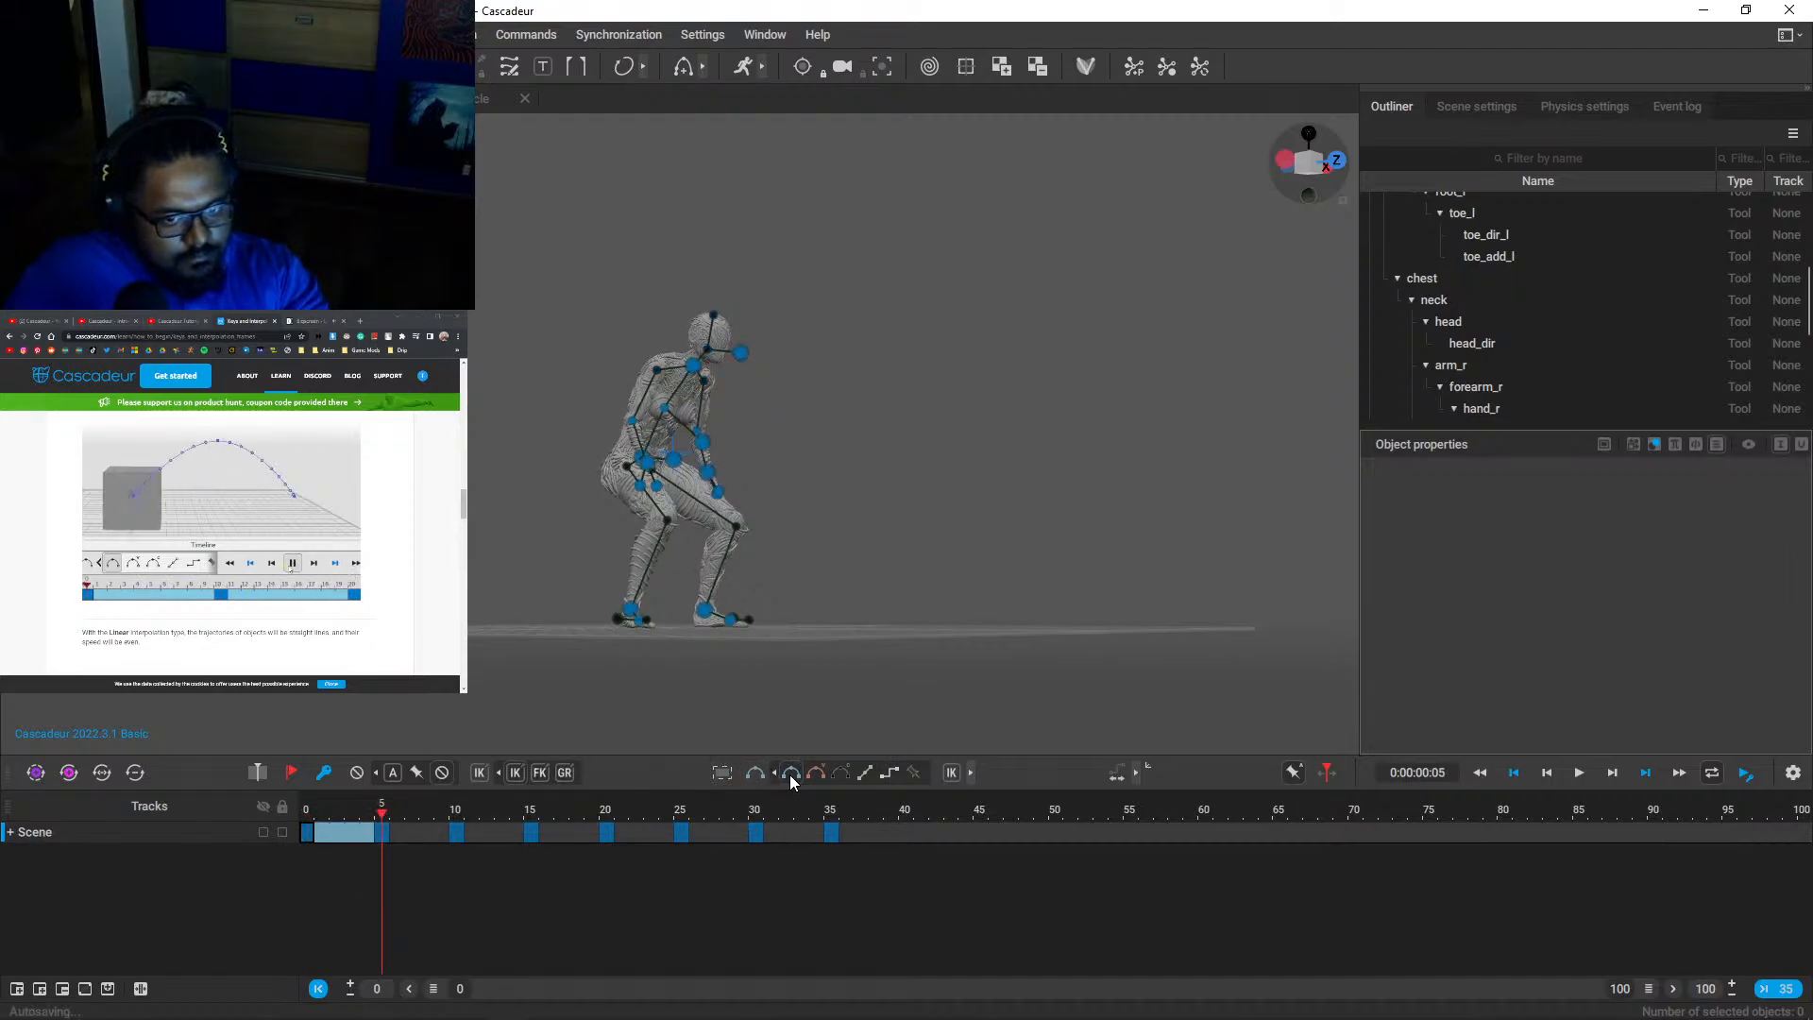
pyautogui.press('Left')
pyautogui.press('Left')
pyautogui.press('Left')
pyautogui.press('Left')
pyautogui.press('Left')
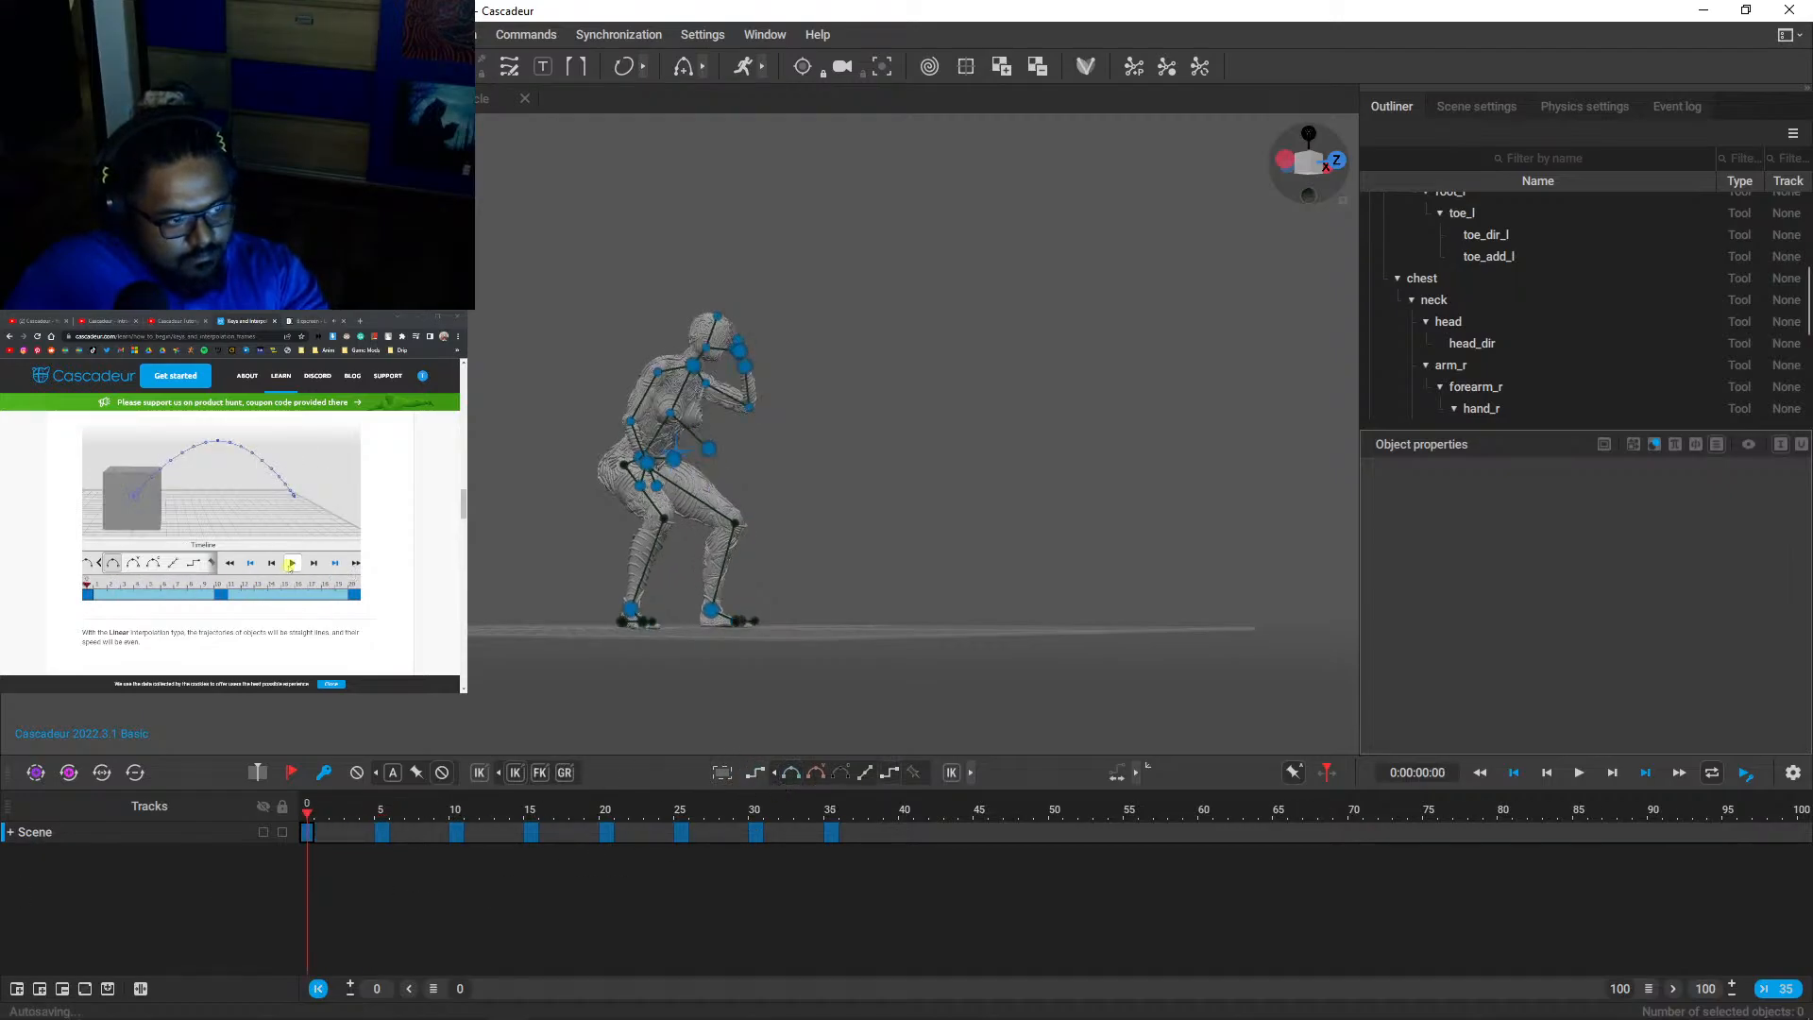
# - Read the lesson's Linear interpolation part and its notes on interval colours and mixed interpolation types
pyautogui.scroll(-4, 222, 547)
pyautogui.scroll(-2, 222, 543)
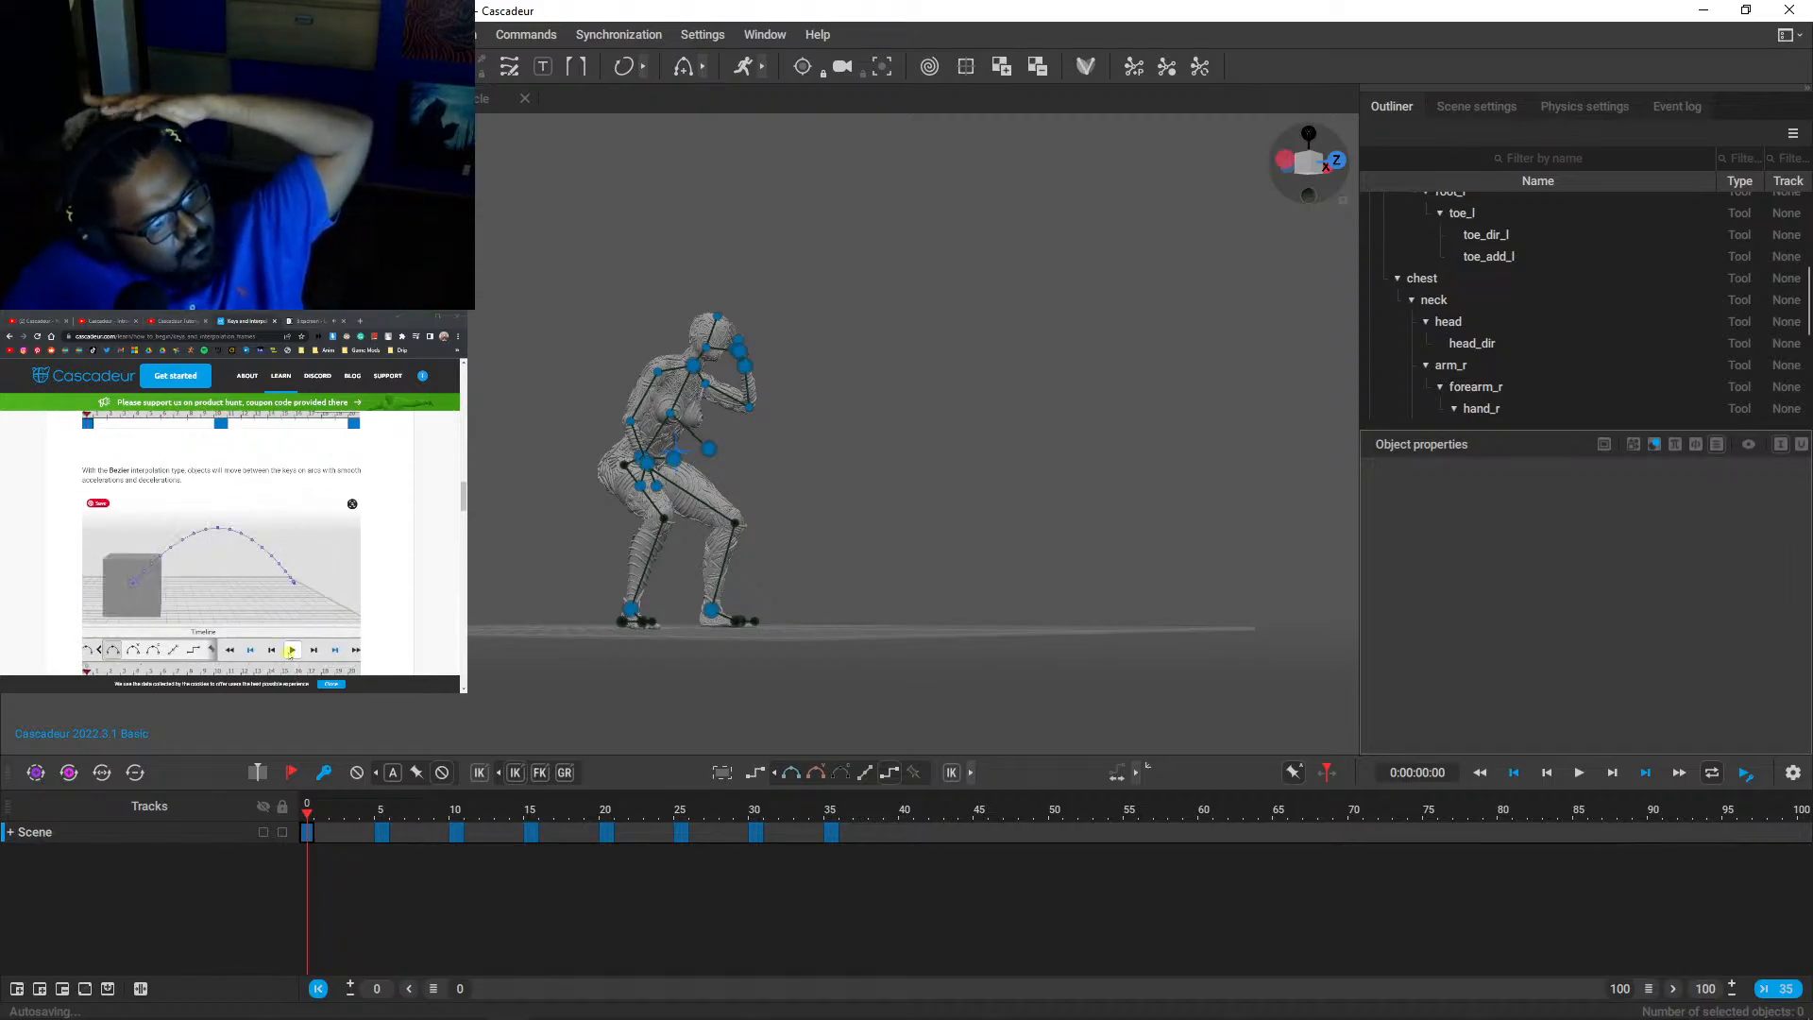
pyautogui.scroll(-4, 227, 548)
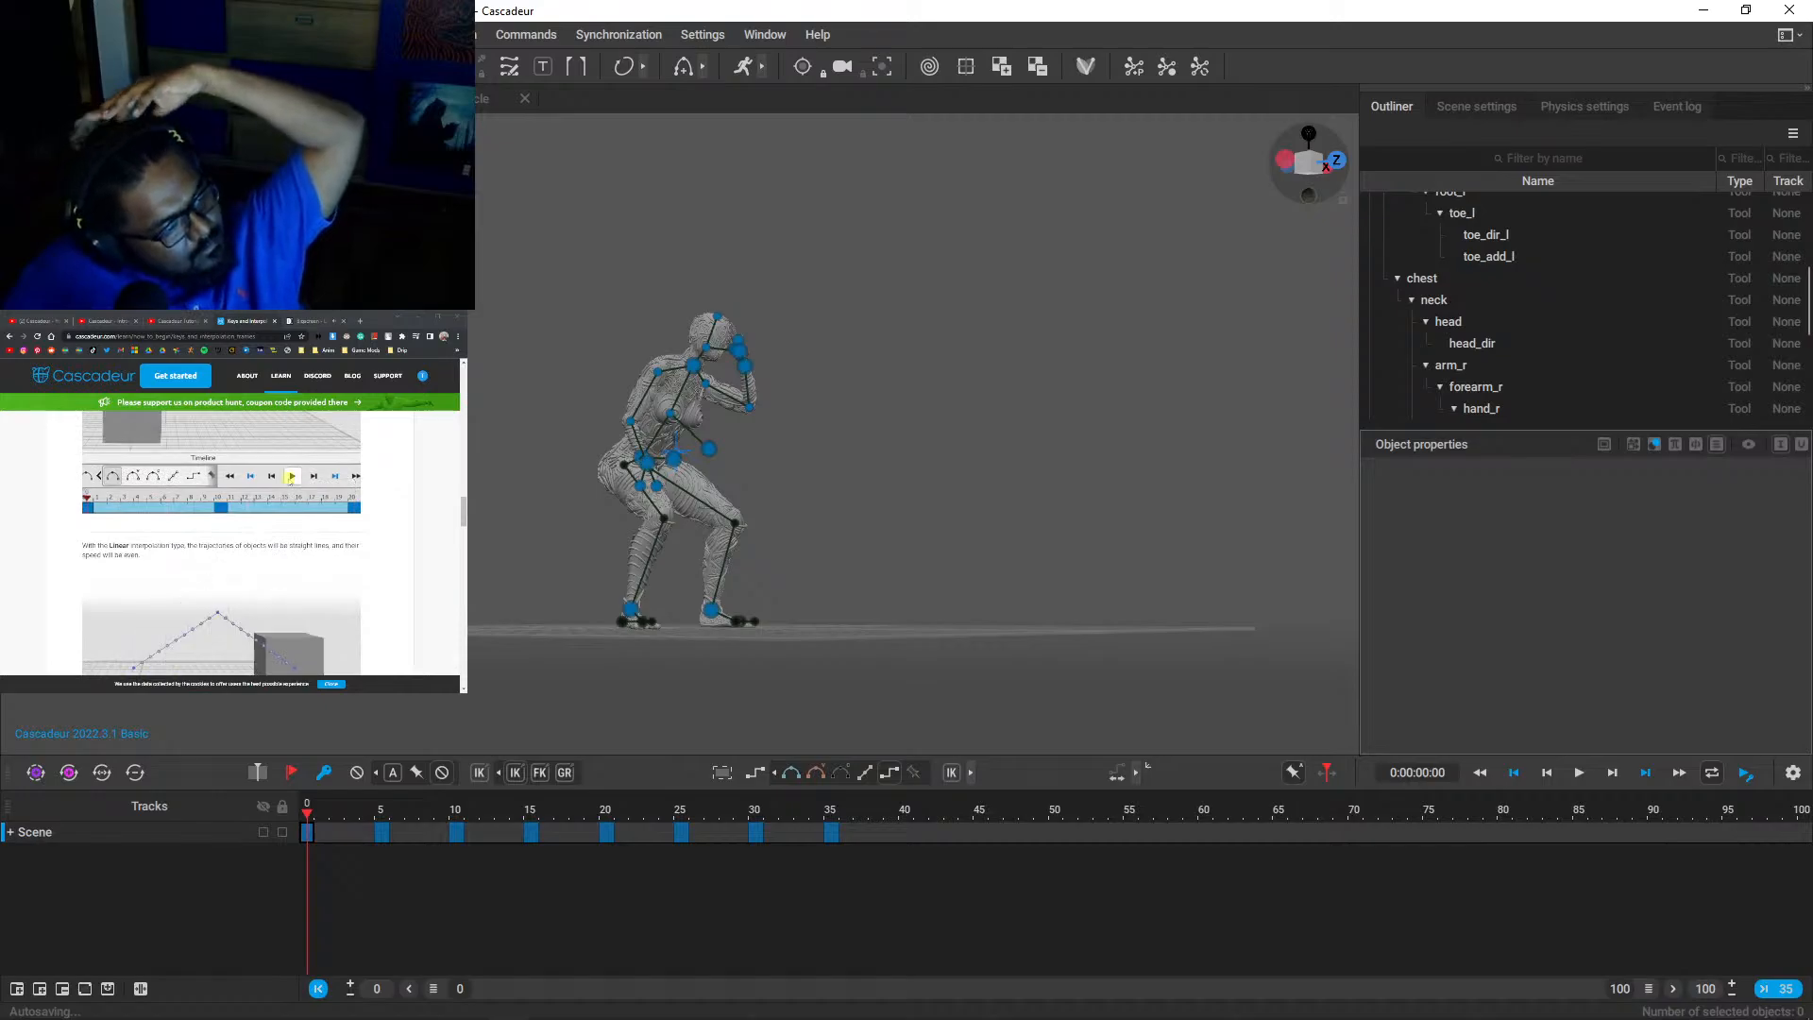
pyautogui.scroll(-1, 222, 543)
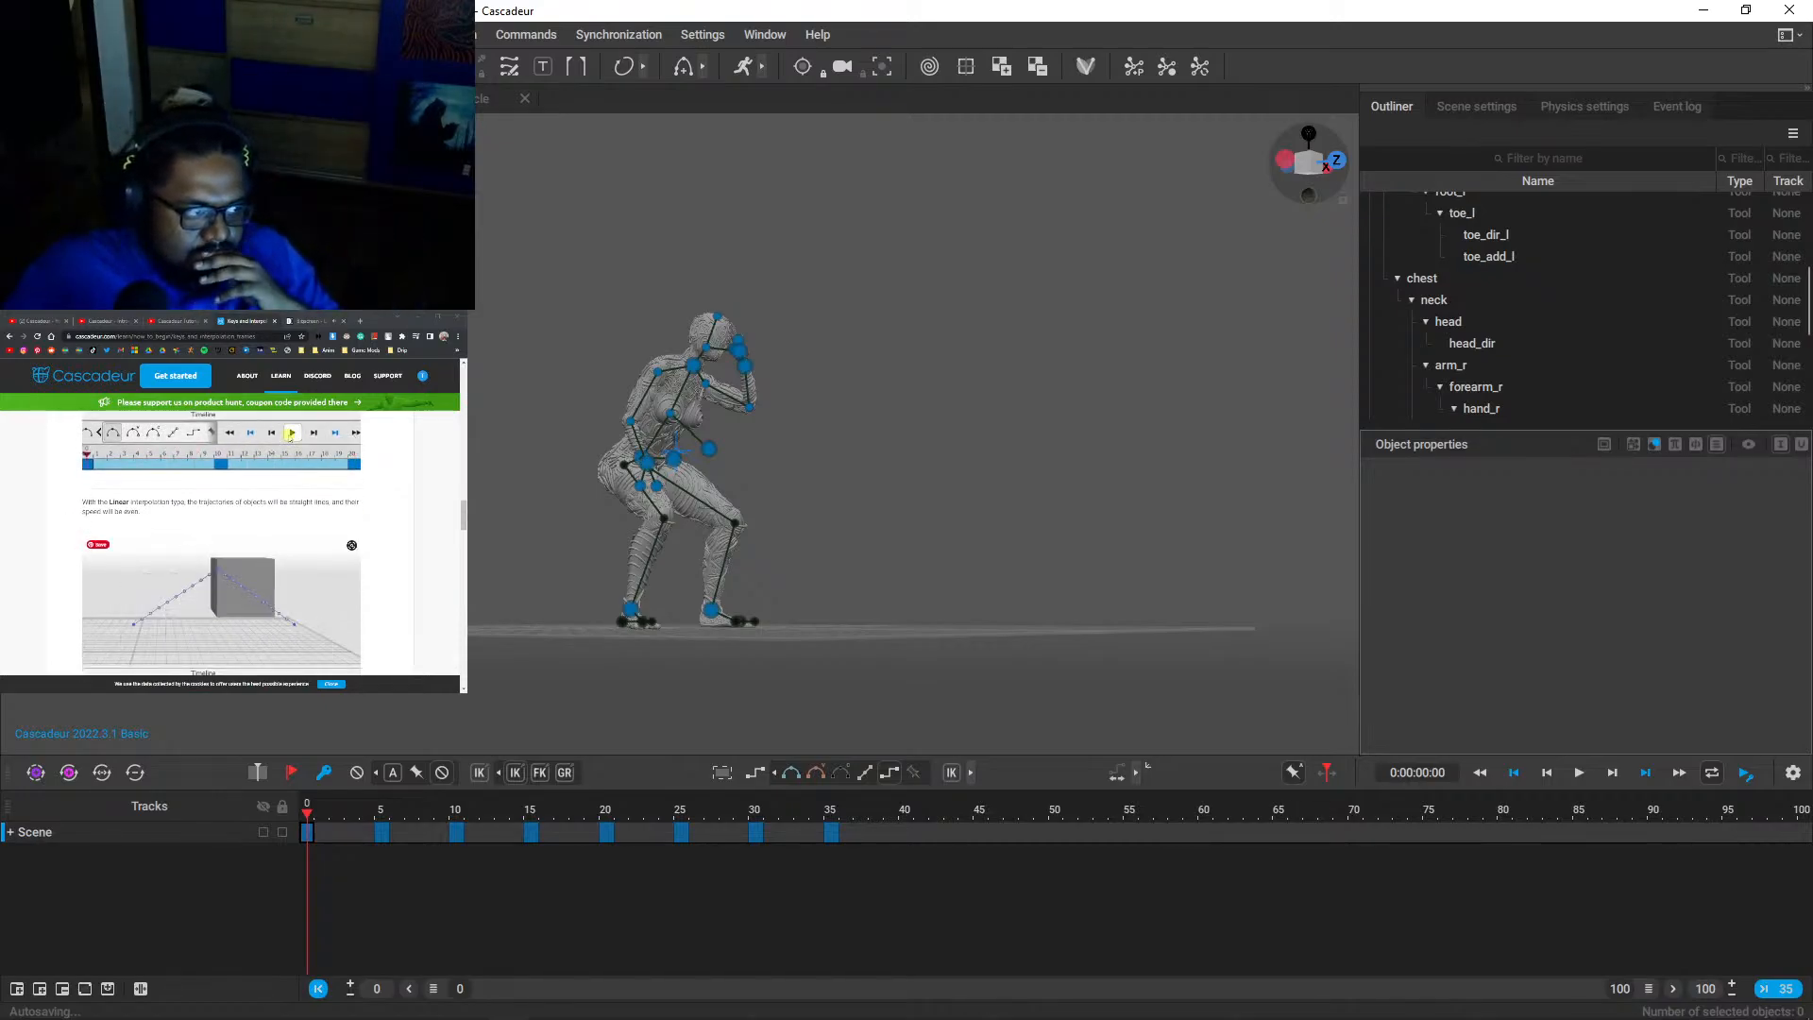
pyautogui.scroll(-5, 227, 547)
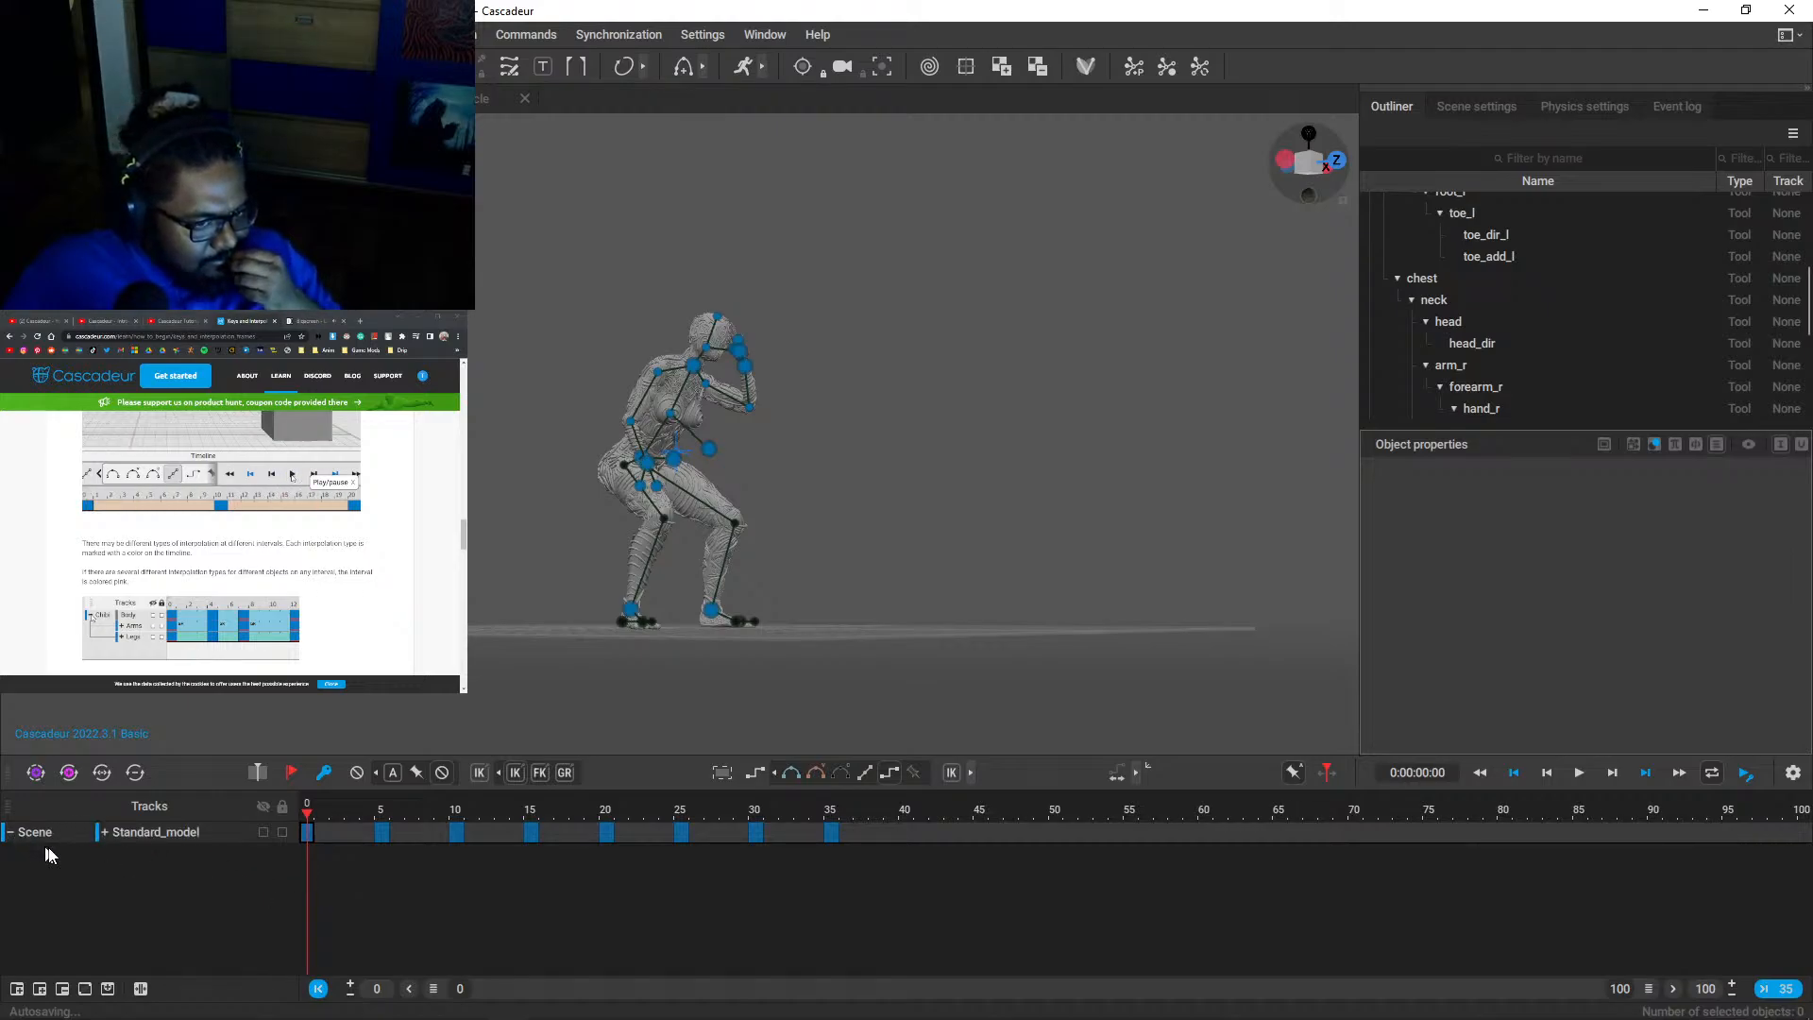
# - Inspect the Standard_model body-part tracks and review the lesson's Linear and Bezier examples against the available interpolation types
pyautogui.click(105, 833)
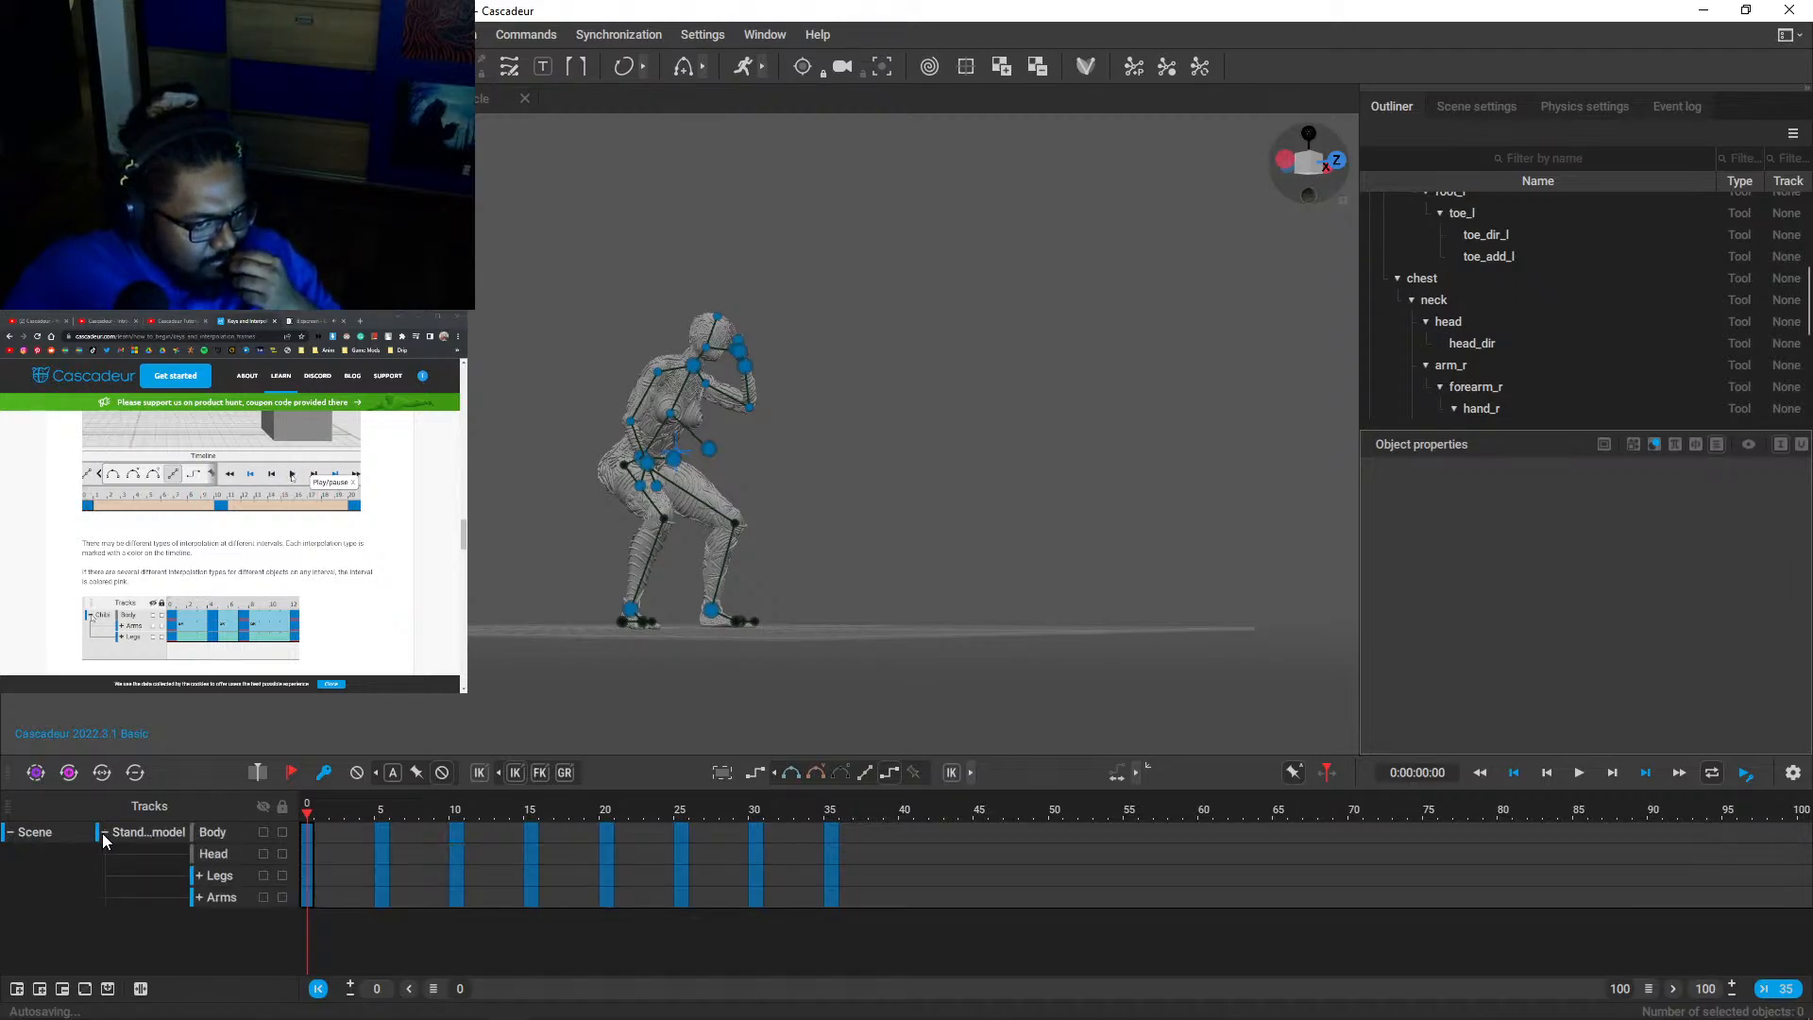
pyautogui.click(104, 833)
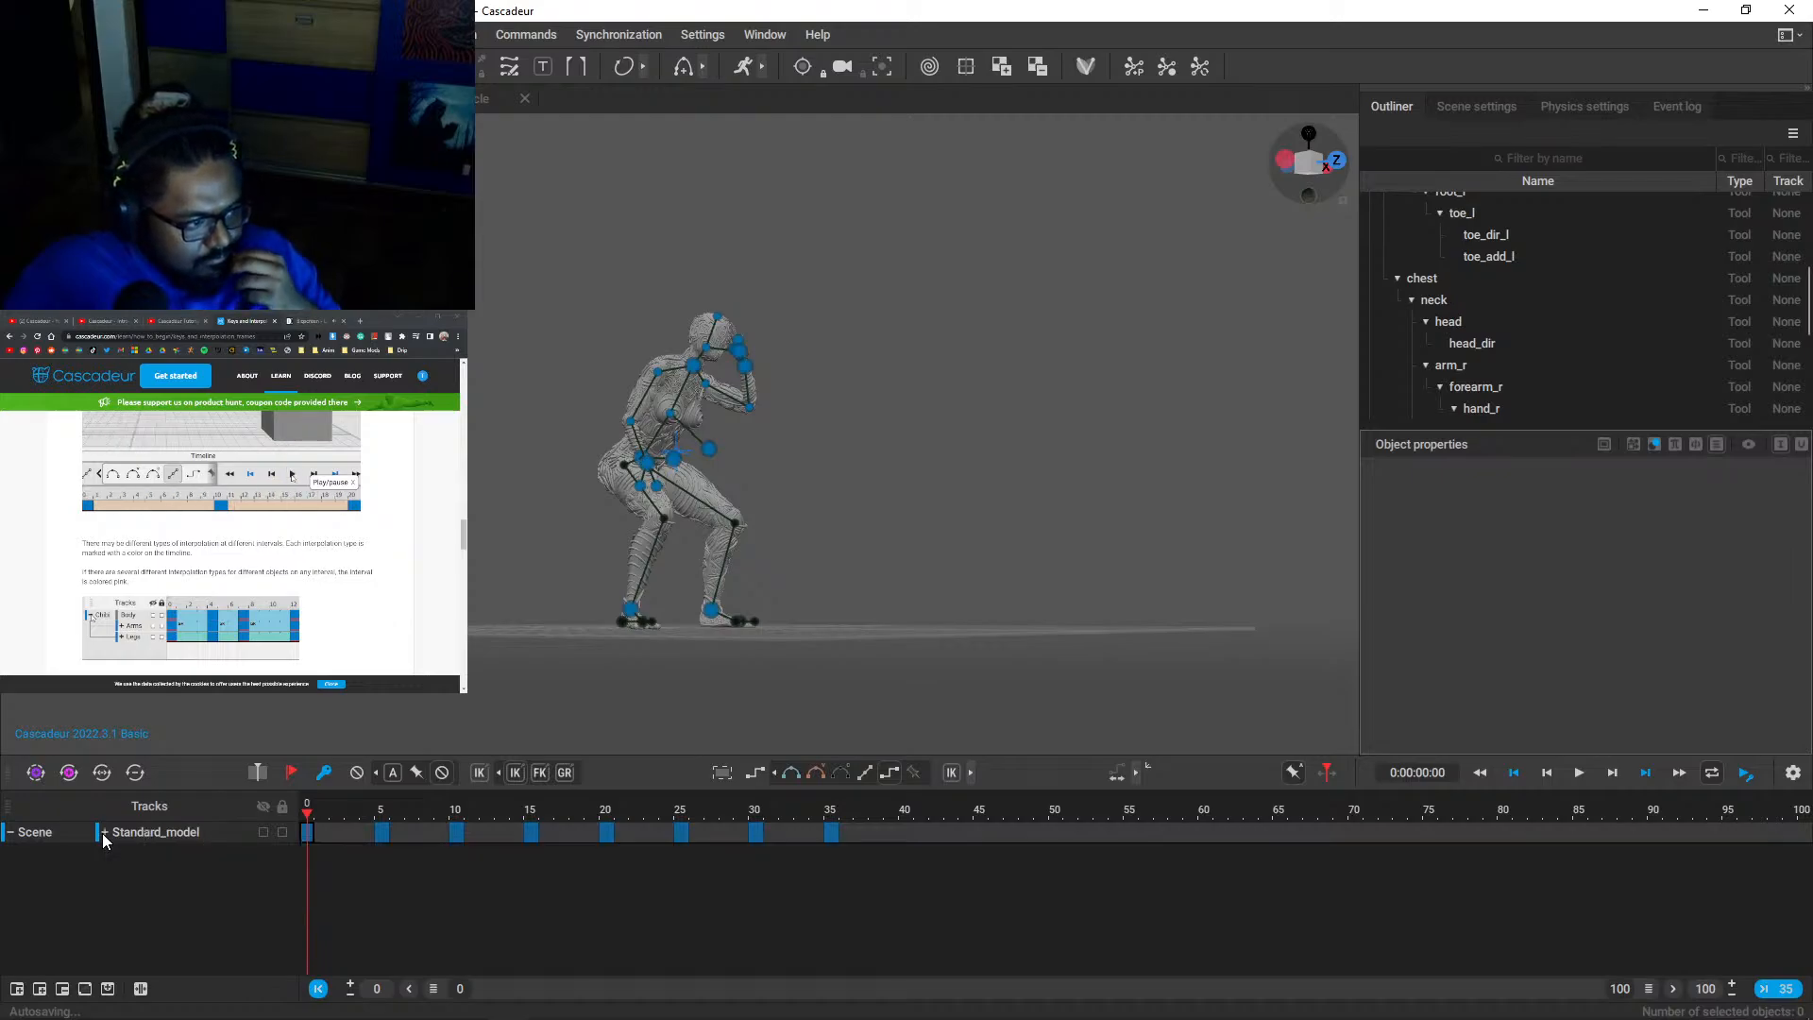
pyautogui.scroll(-7, 230, 543)
pyautogui.scroll(7, 230, 543)
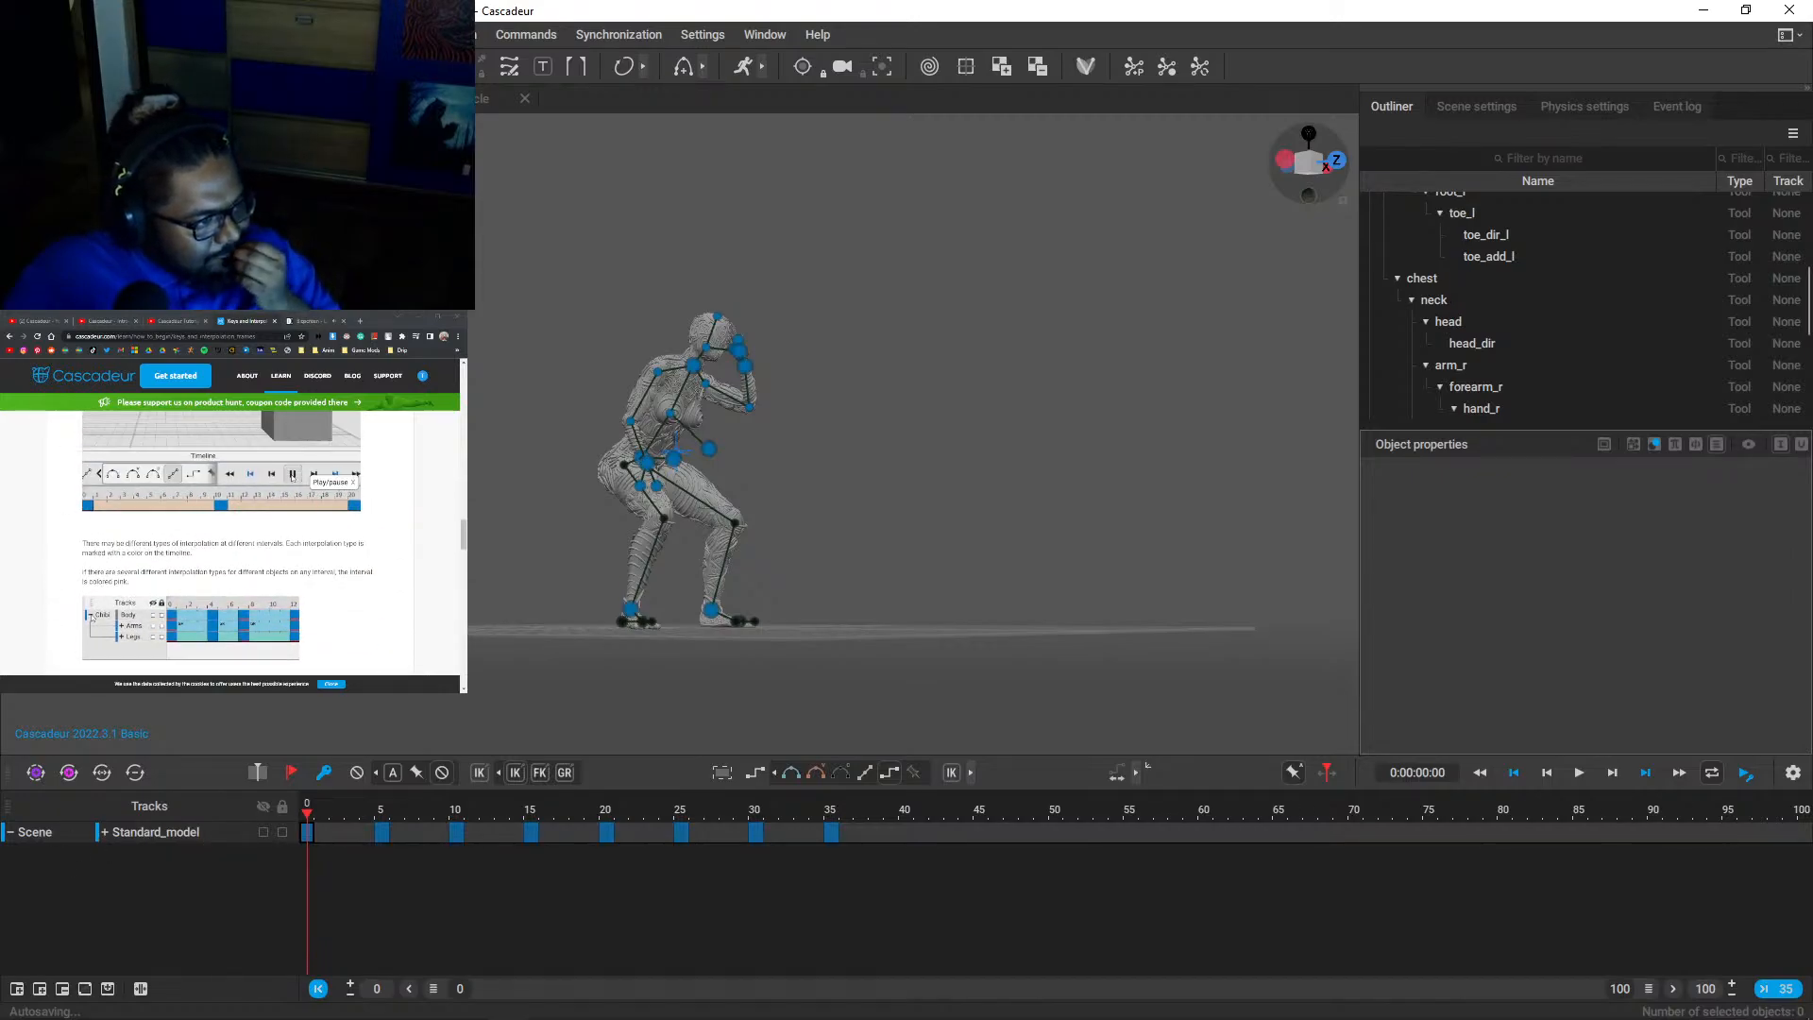
pyautogui.scroll(-3, 231, 529)
pyautogui.scroll(3, 230, 529)
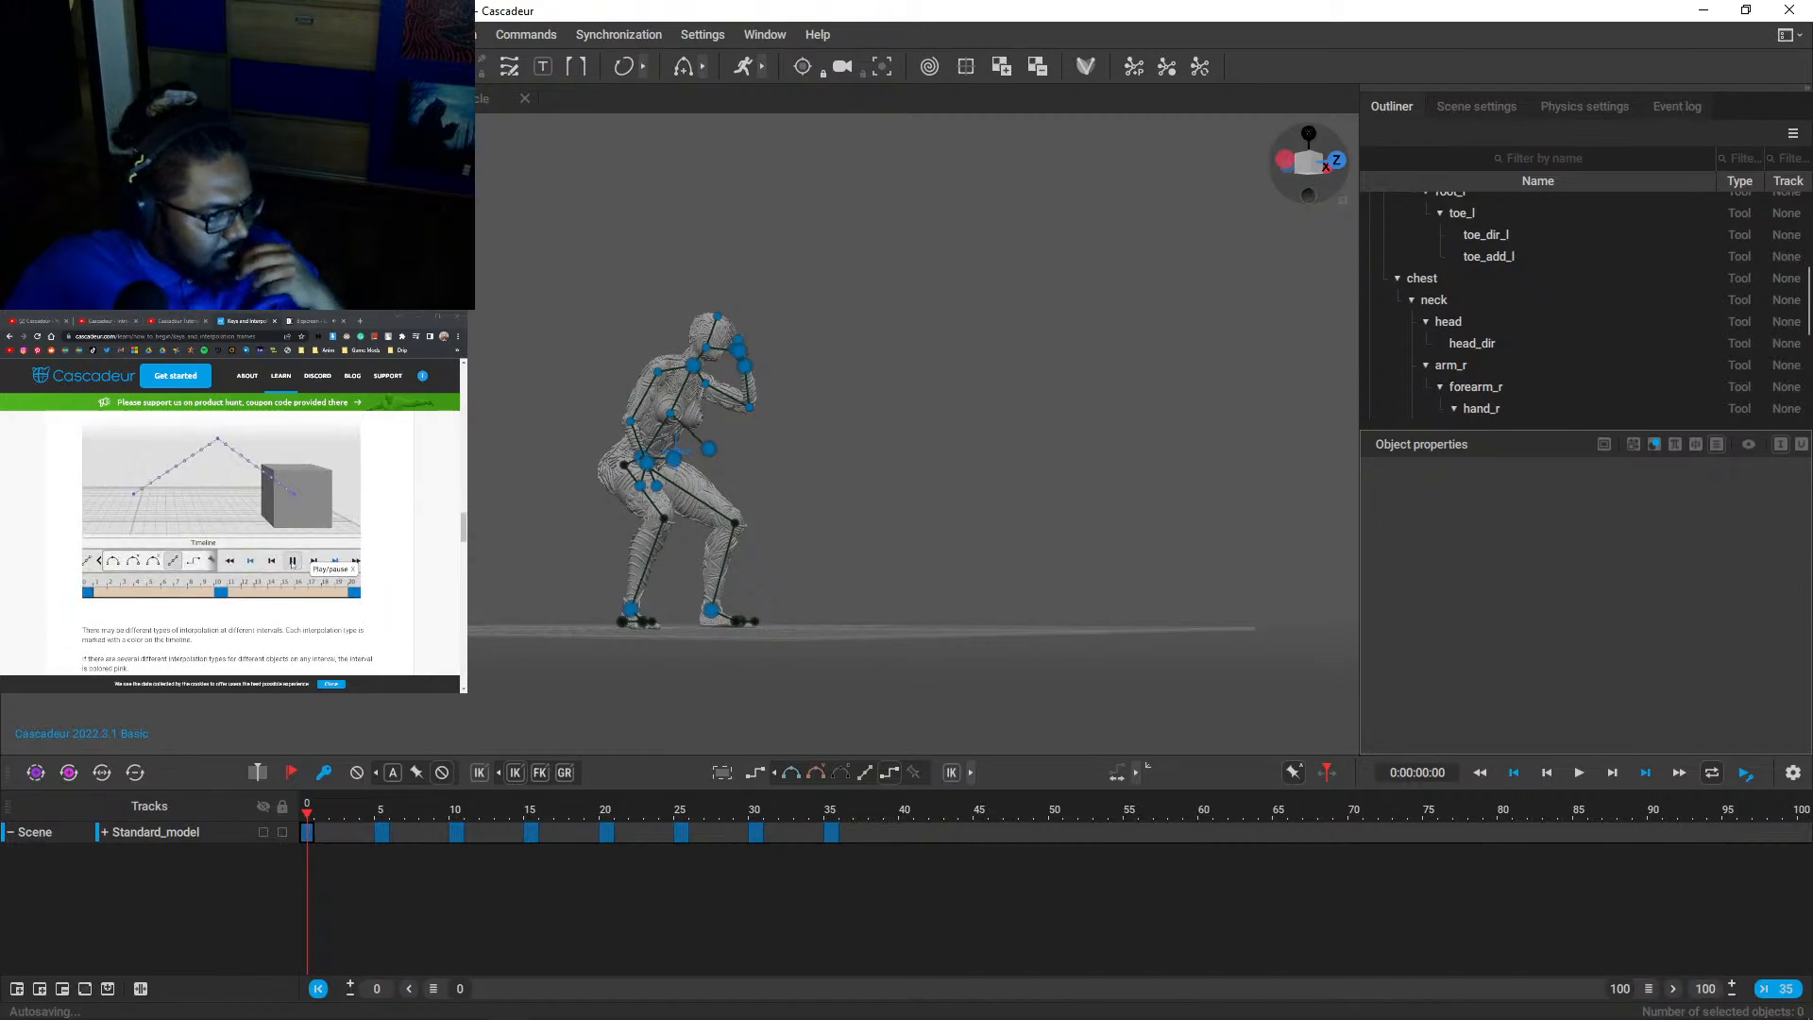
pyautogui.scroll(6, 231, 529)
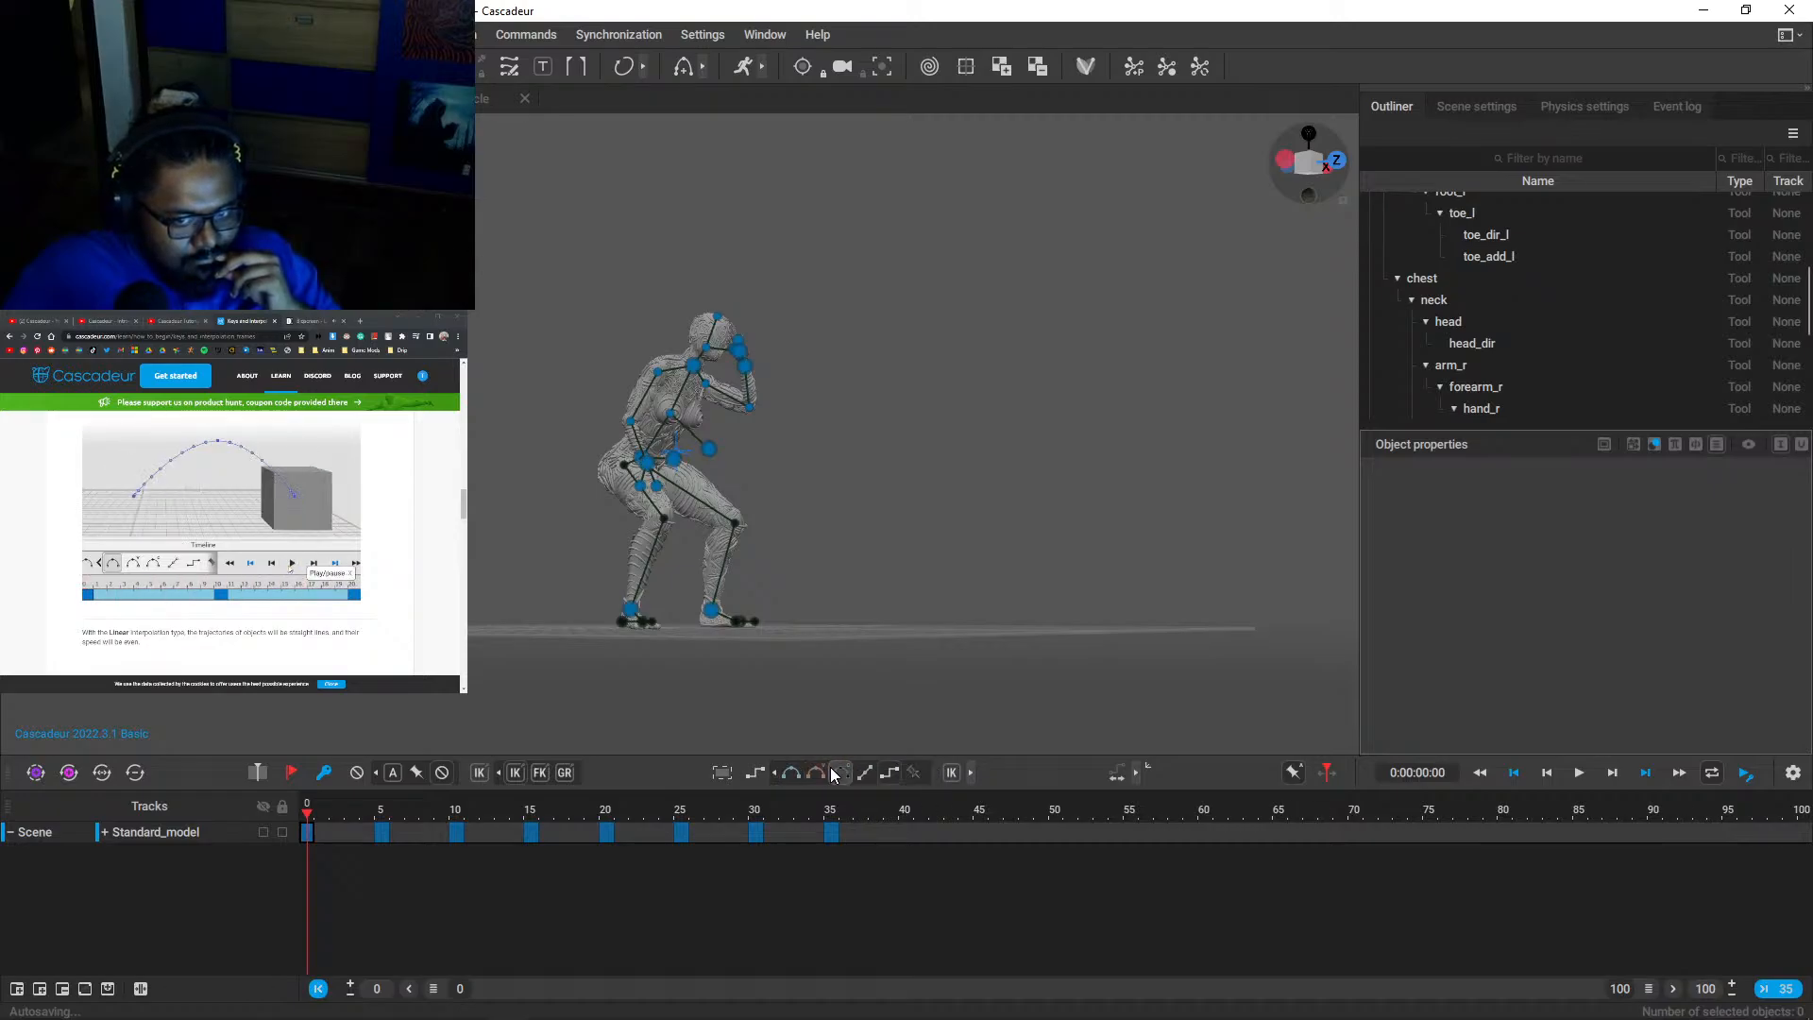
pyautogui.click(885, 774)
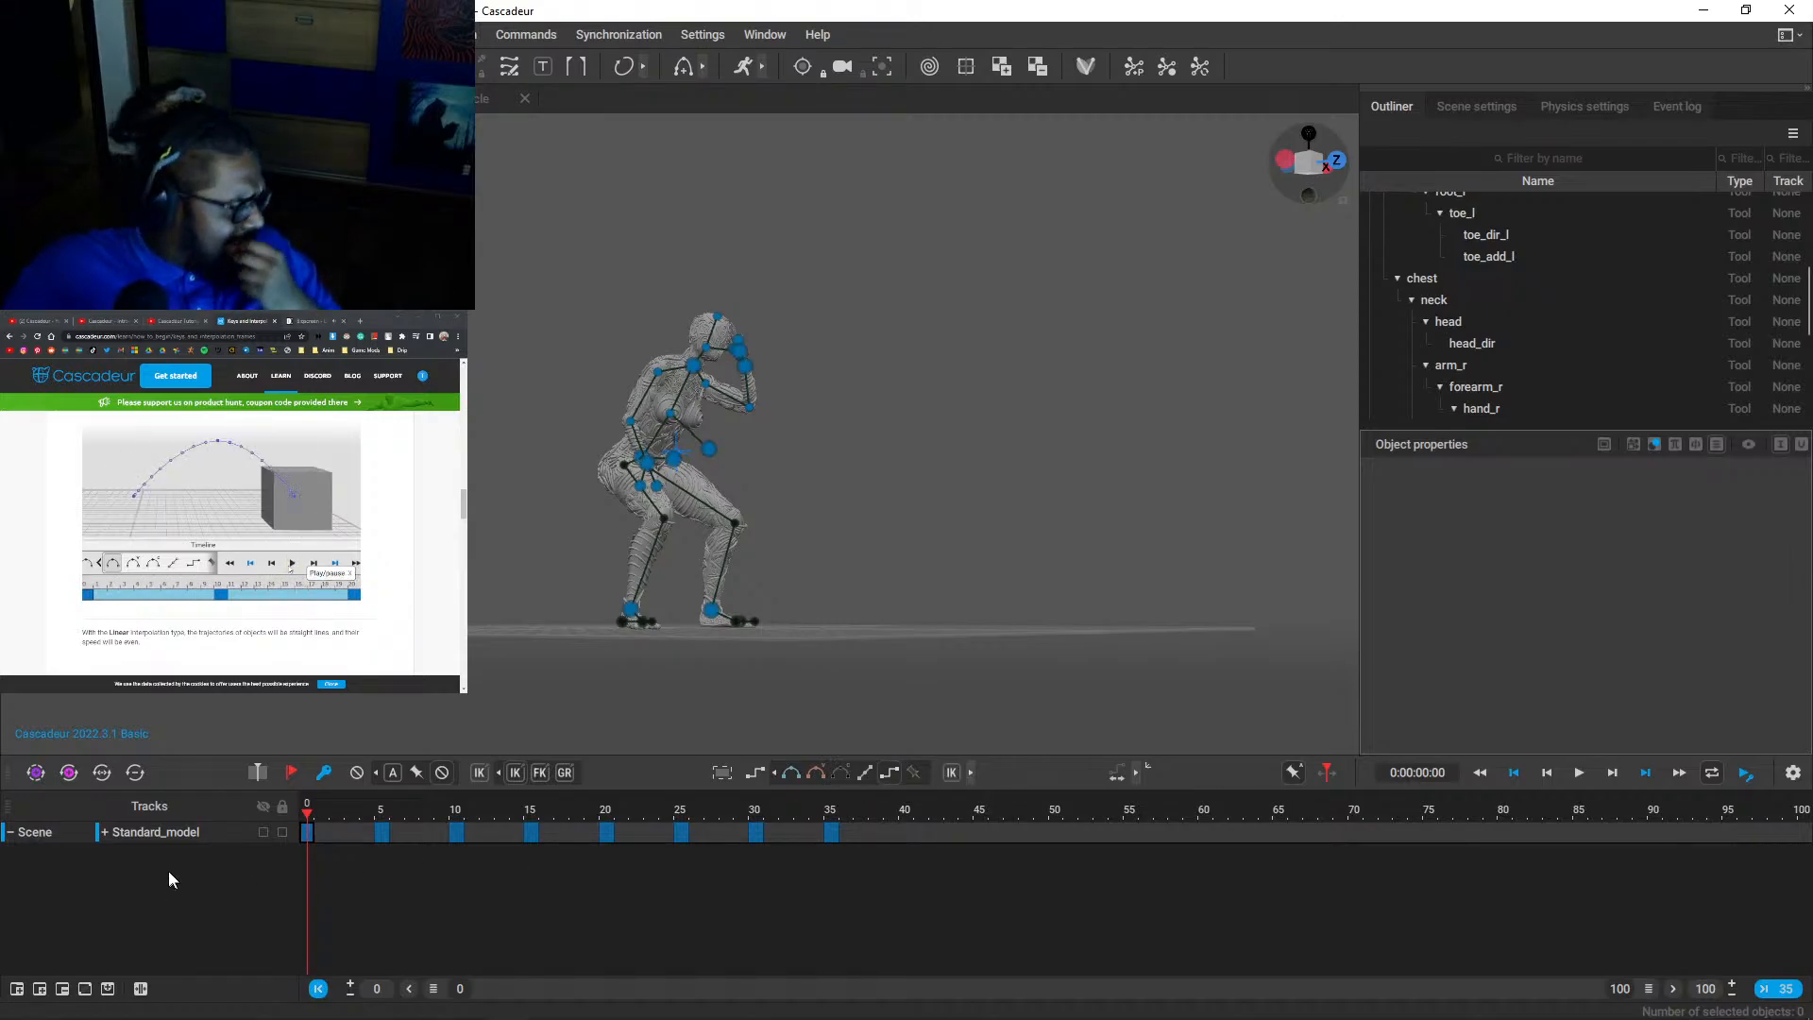
# - Read the lesson section Changing the interpolation type between keys and watch its video
pyautogui.scroll(-5, 247, 543)
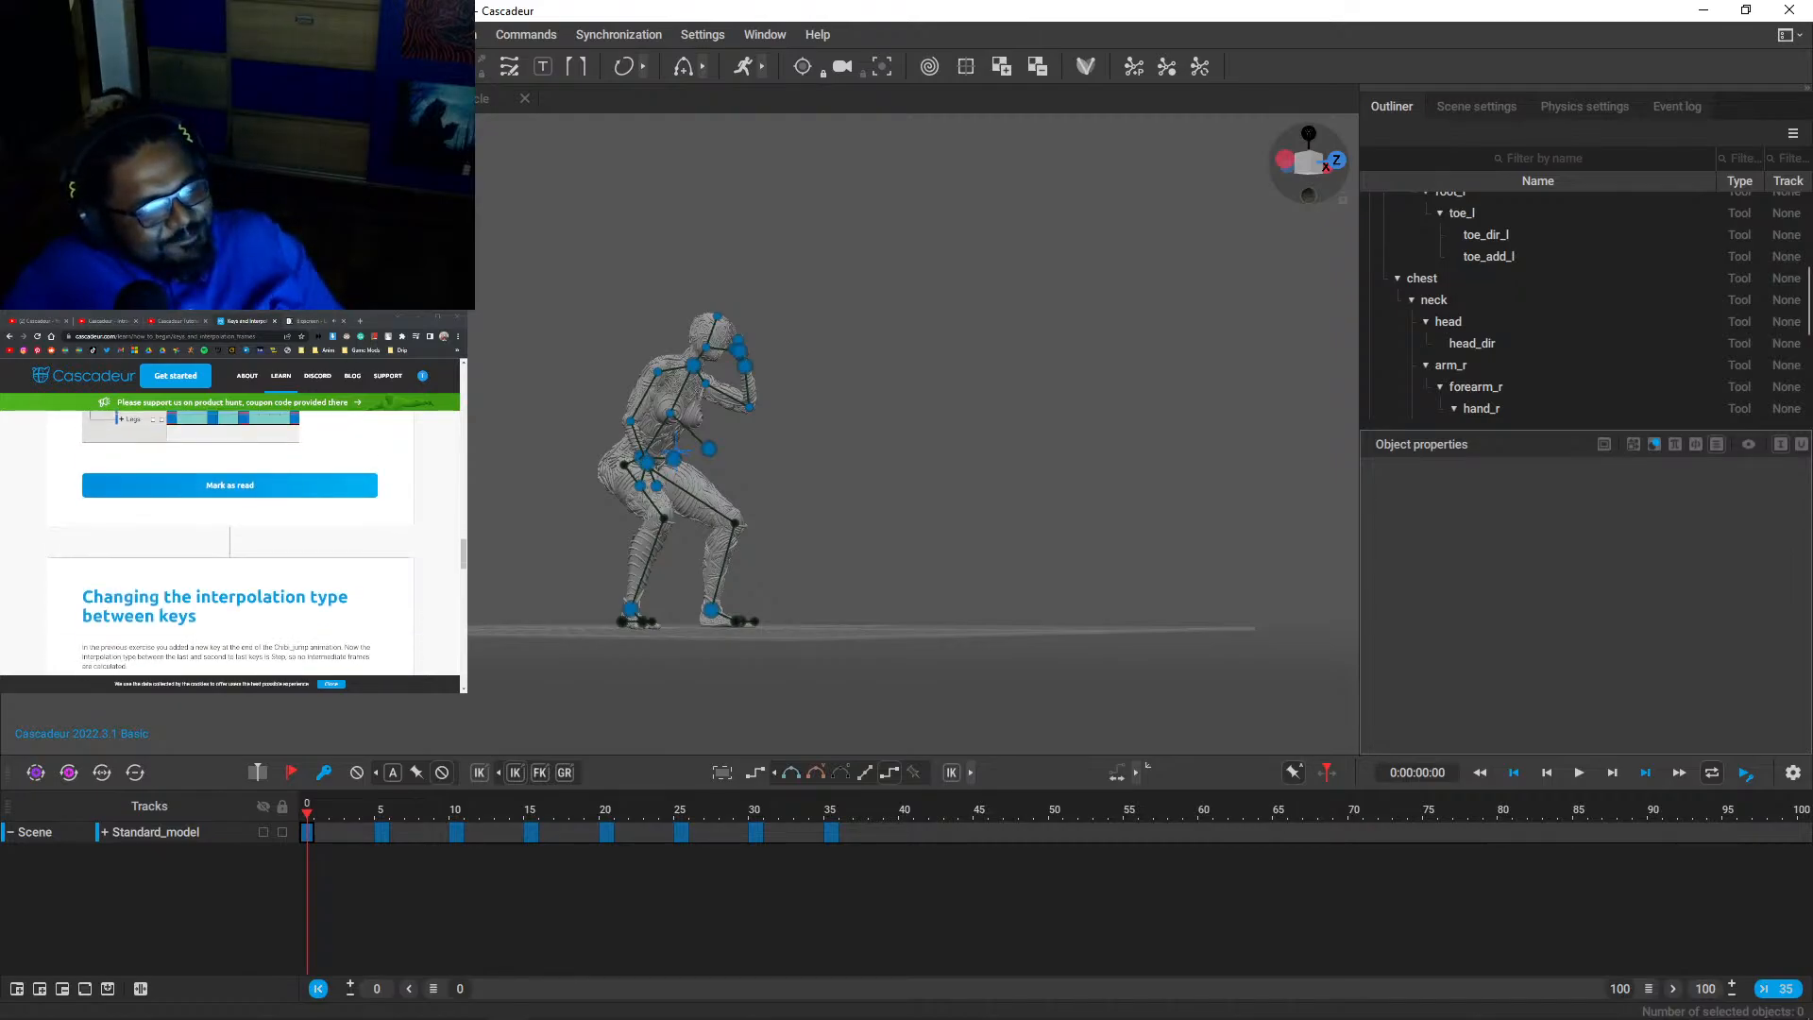
pyautogui.scroll(-3, 227, 490)
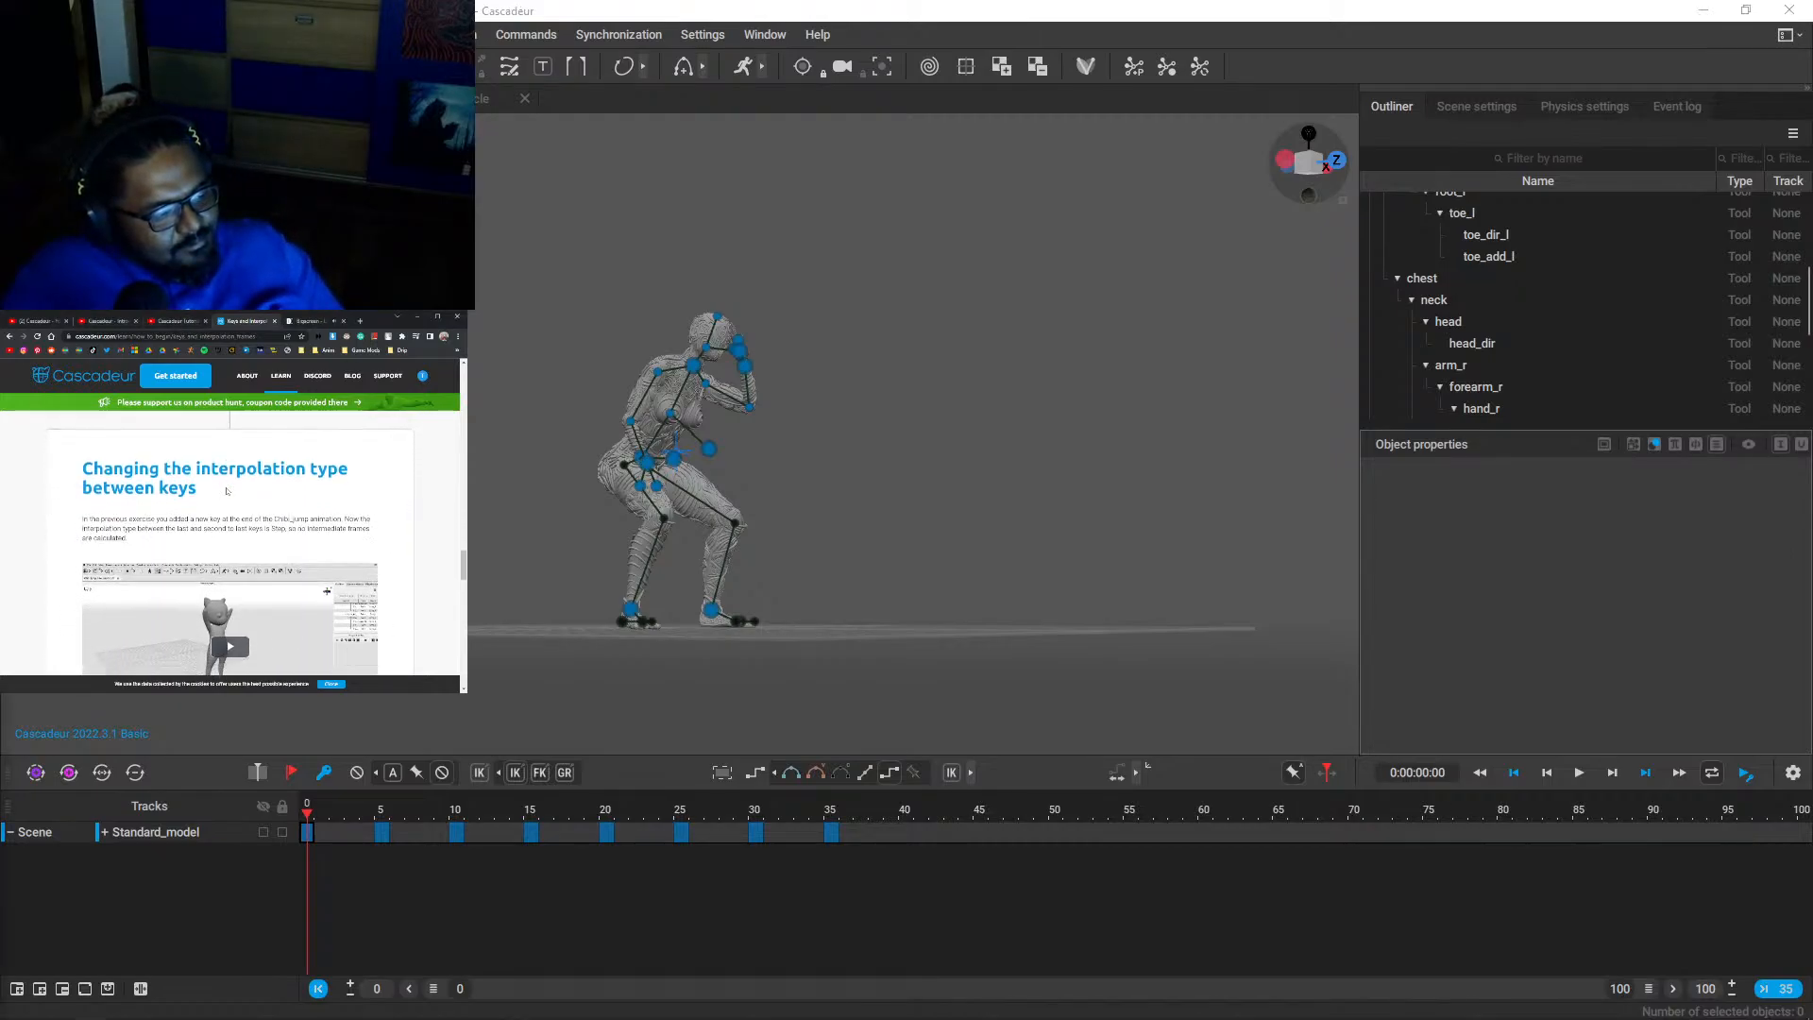
pyautogui.scroll(-2, 227, 490)
pyautogui.click(240, 547)
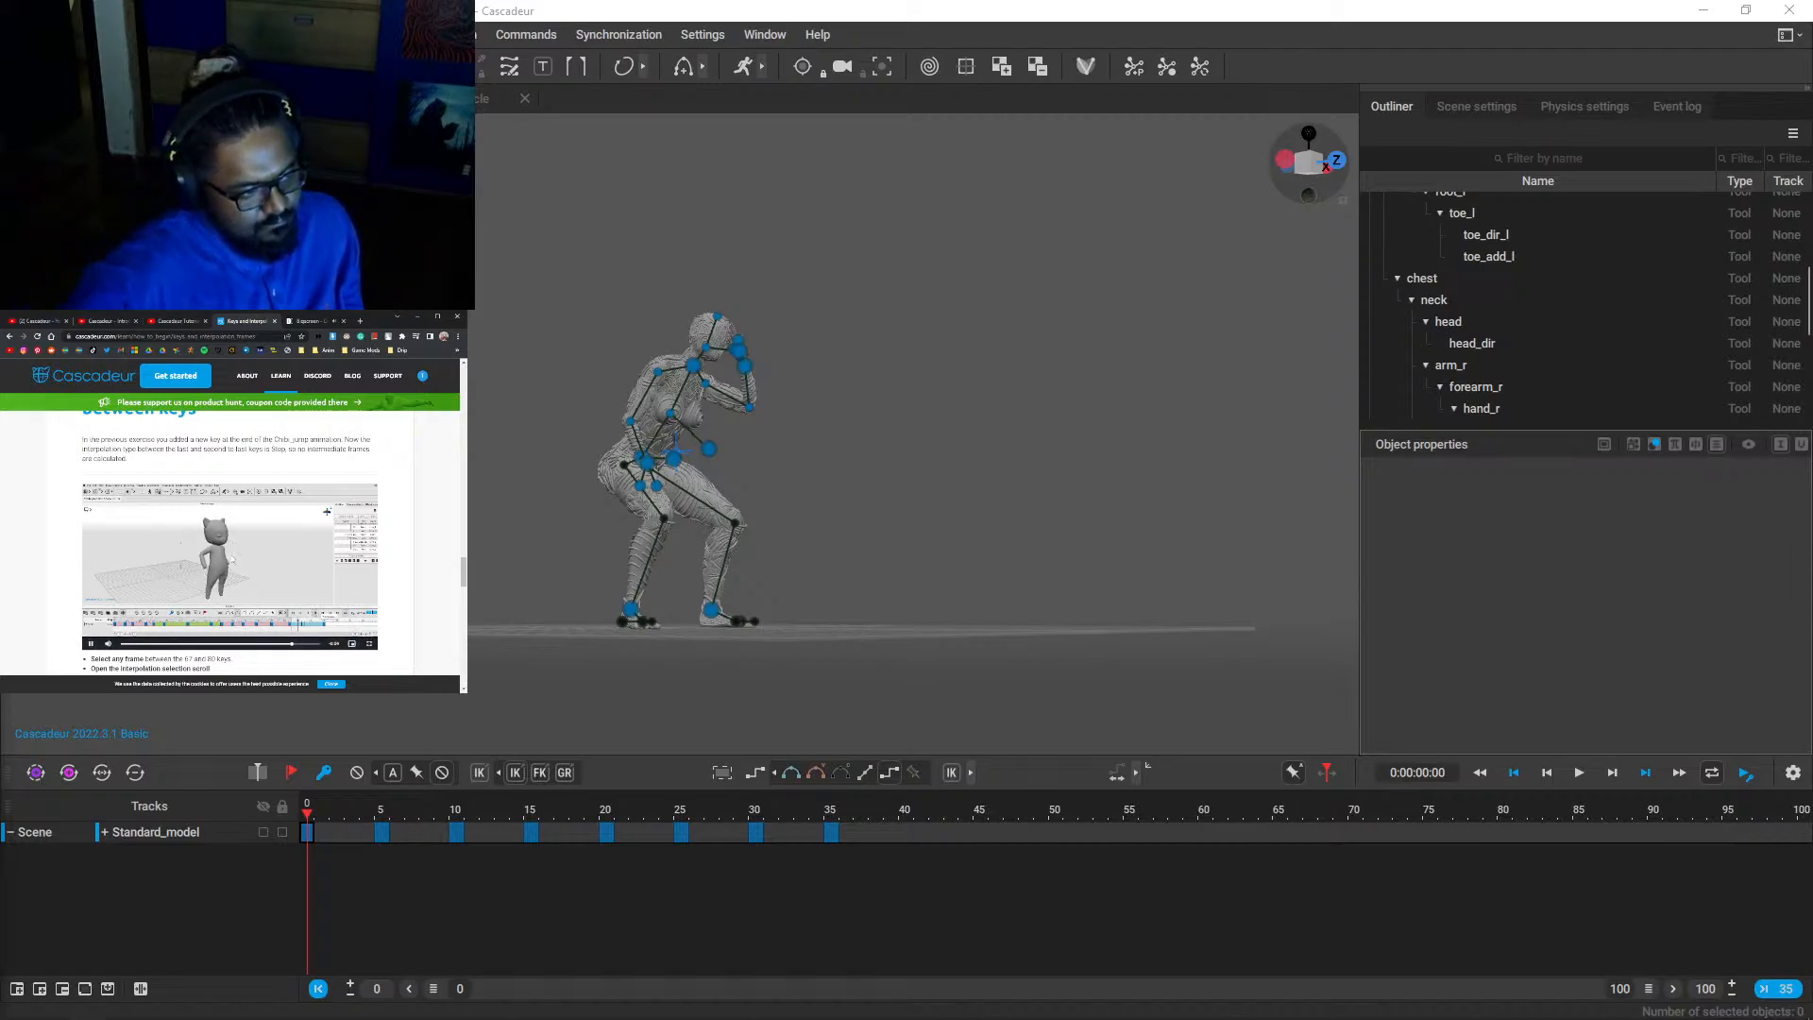
# - Set Bezier interpolation between the keys at frames 0 and 5, and try it between frames 5 and 10
pyautogui.click(341, 816)
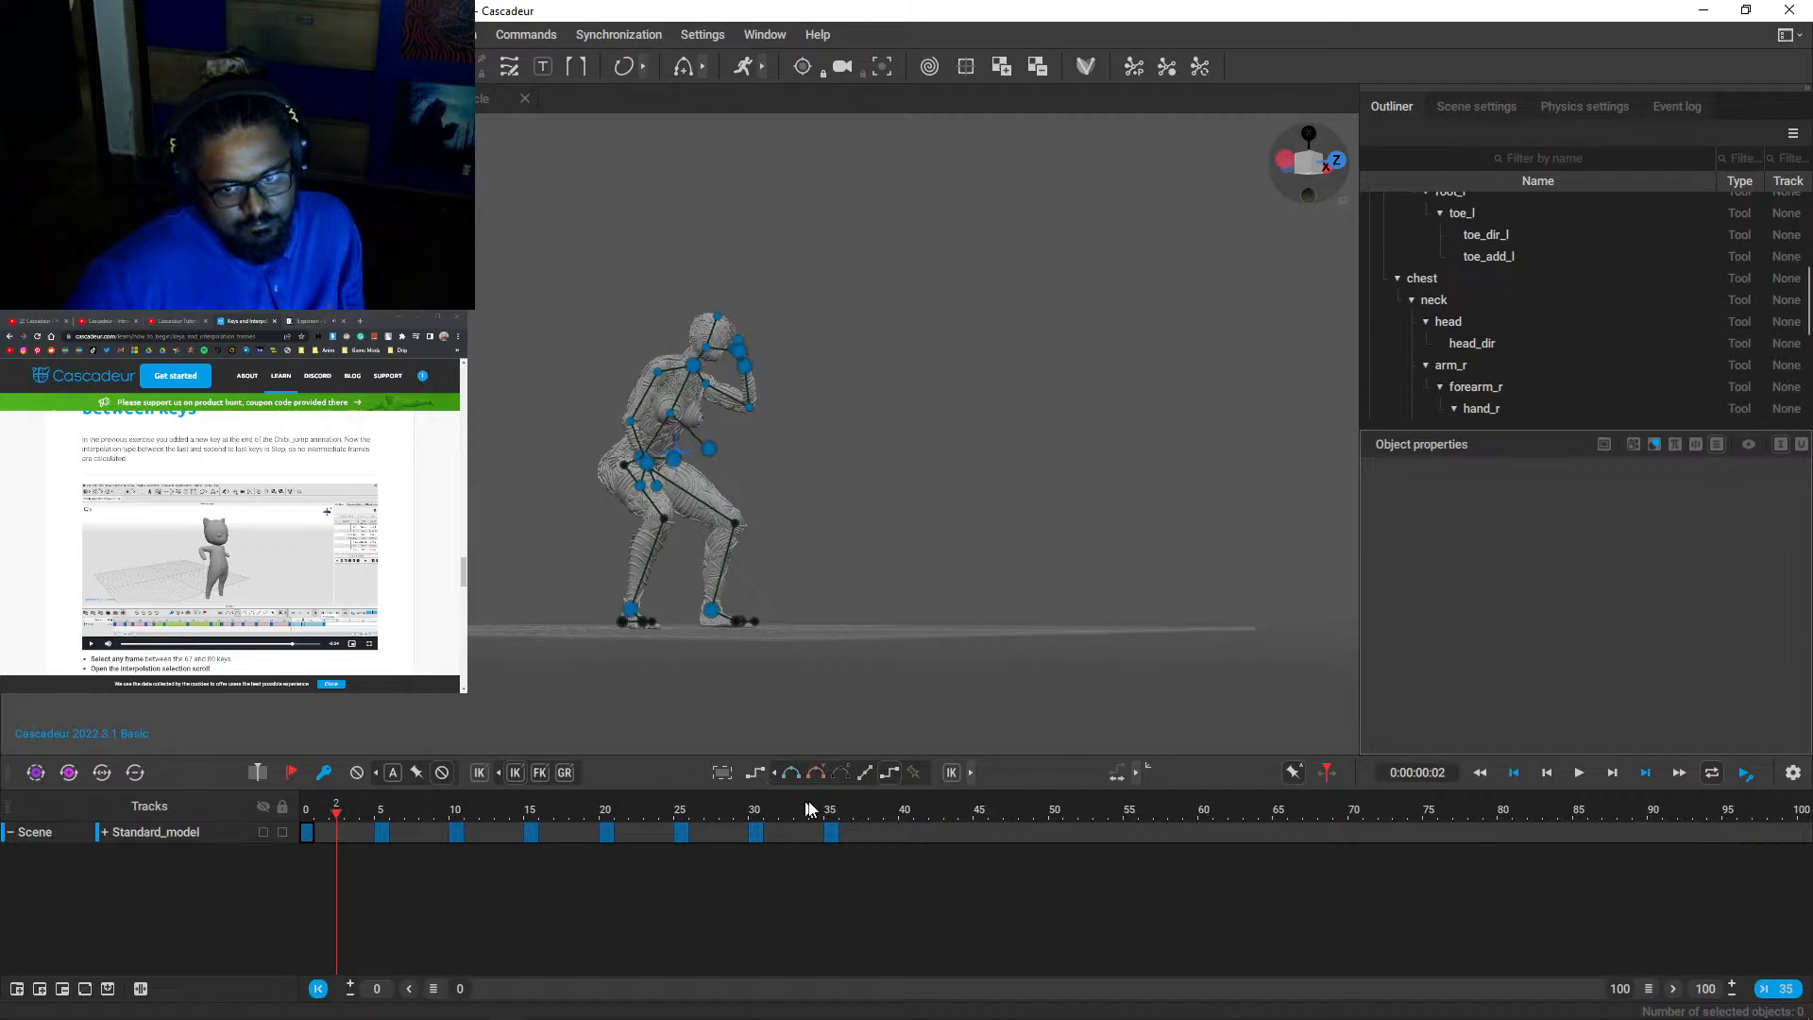
pyautogui.click(793, 773)
pyautogui.click(412, 808)
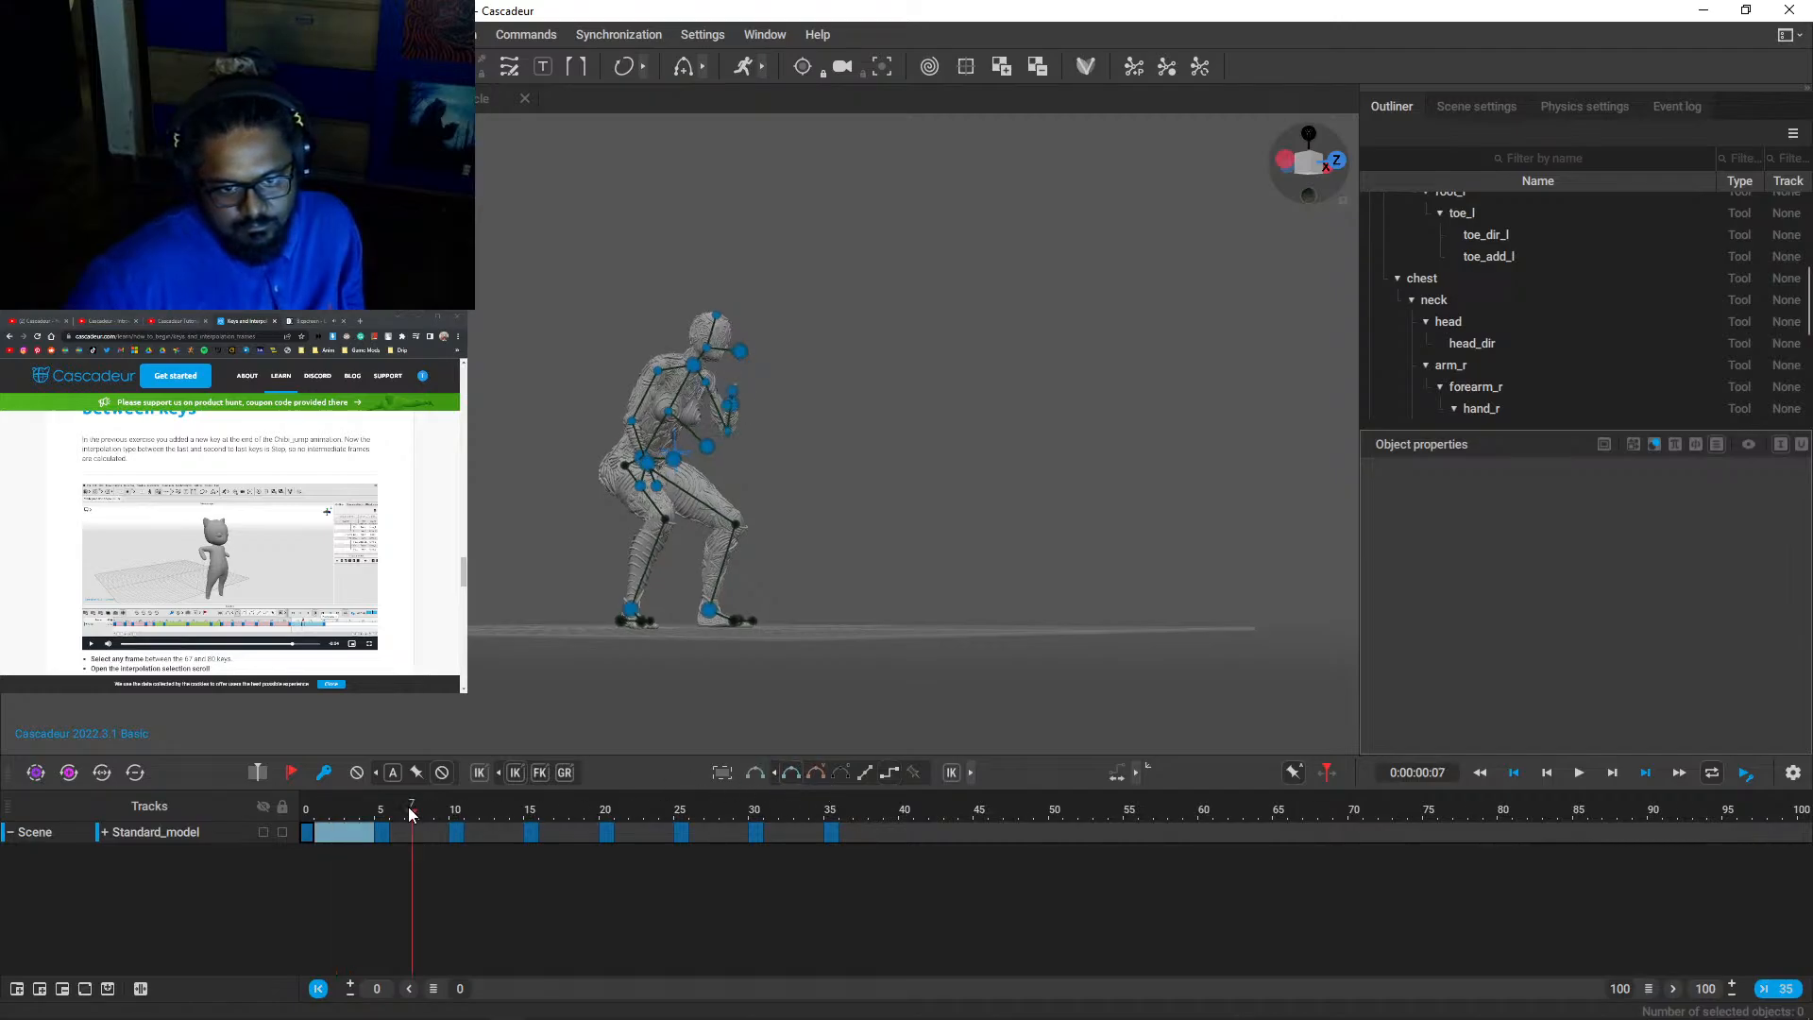
pyautogui.click(789, 774)
pyautogui.moveTo(504, 814); pyautogui.dragTo(487, 811)
pyautogui.click(413, 809)
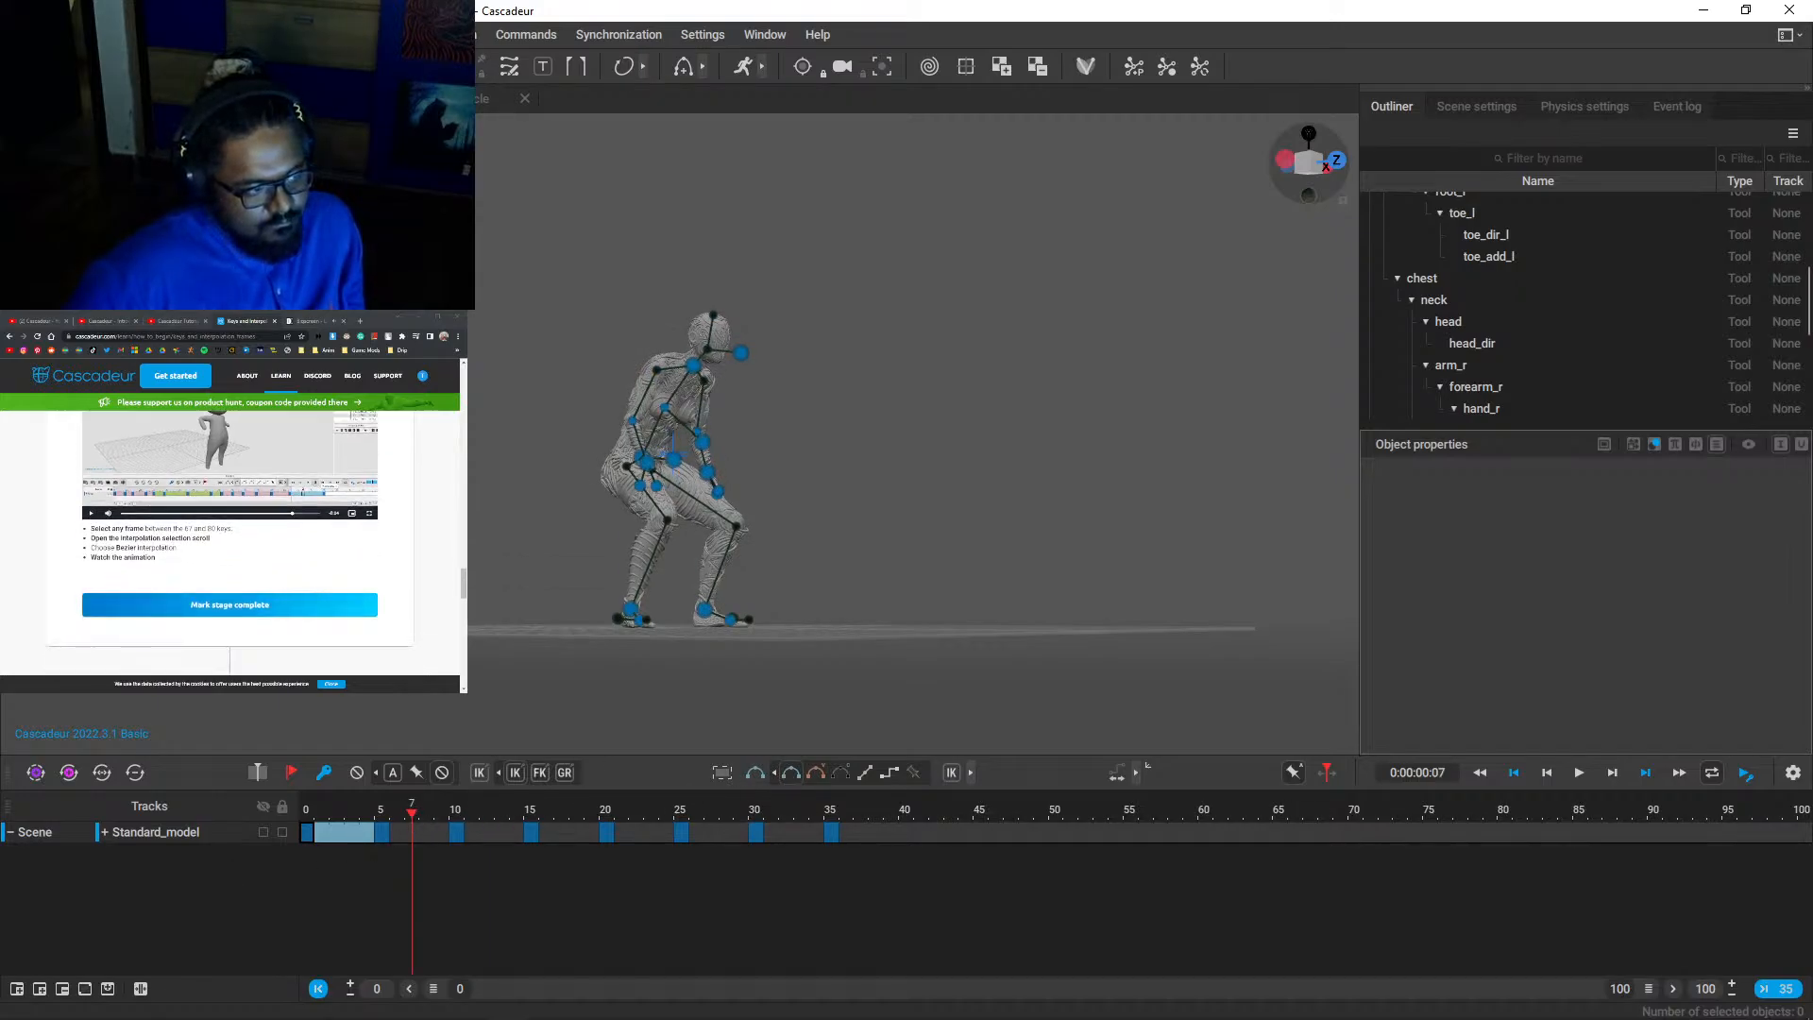
# - Set Bezier interpolation between the keys at frames 5 and 10 and between frames 10 and 15
pyautogui.moveTo(308, 809); pyautogui.dragTo(424, 808)
pyautogui.click(399, 834)
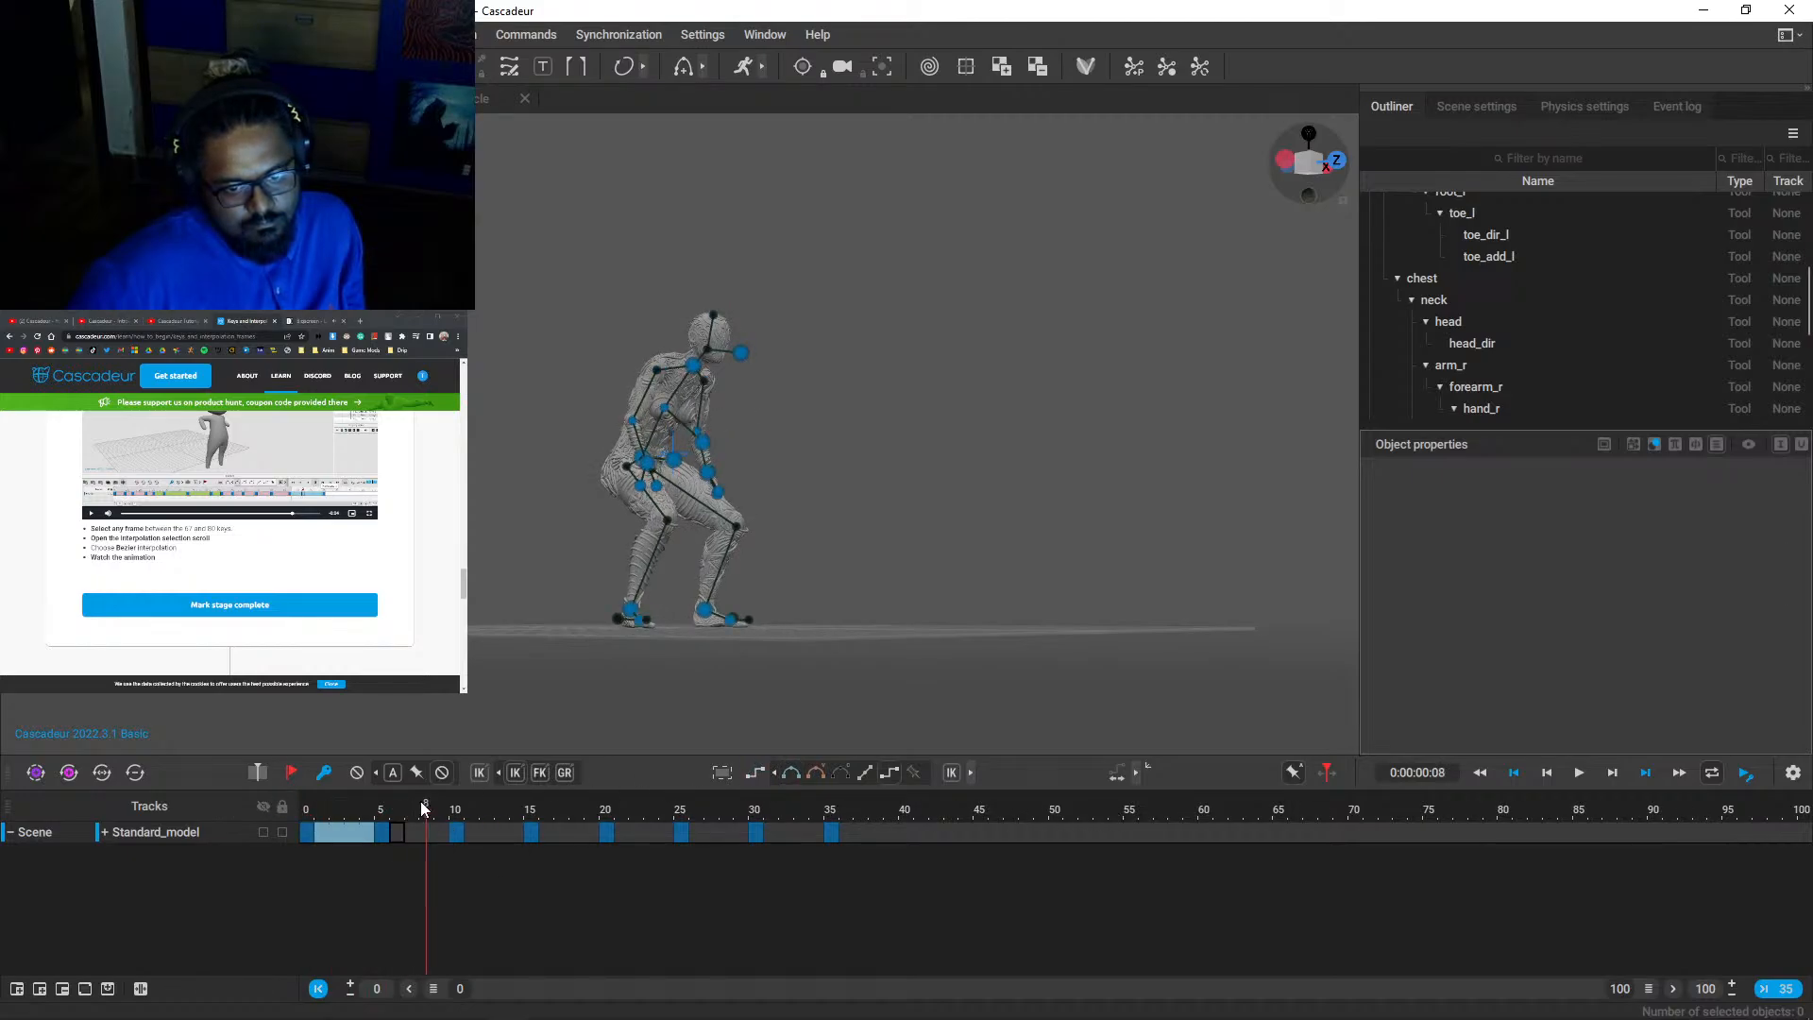
pyautogui.click(791, 778)
pyautogui.click(485, 827)
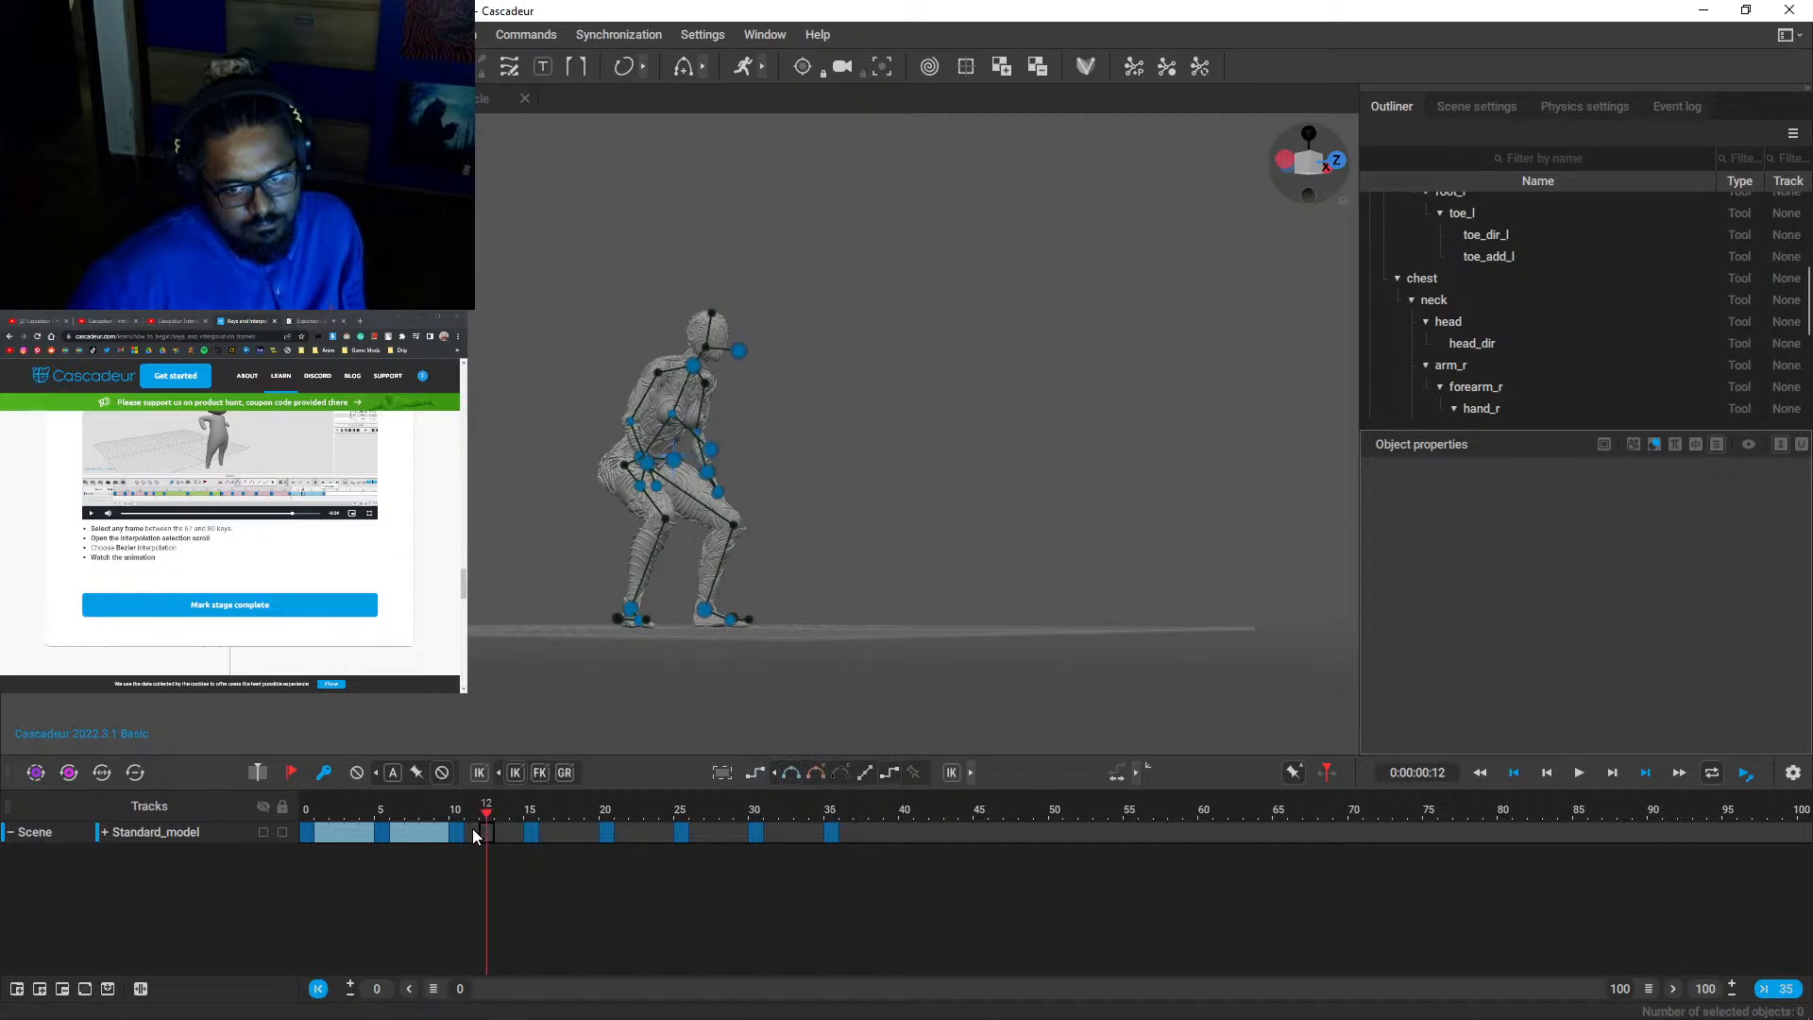
pyautogui.click(472, 829)
pyautogui.click(489, 829)
pyautogui.click(791, 779)
# - Set Bezier interpolation on the remaining intervals between the keys at frames 15, 20, 25, 30 and 35
pyautogui.click(557, 831)
pyautogui.click(795, 775)
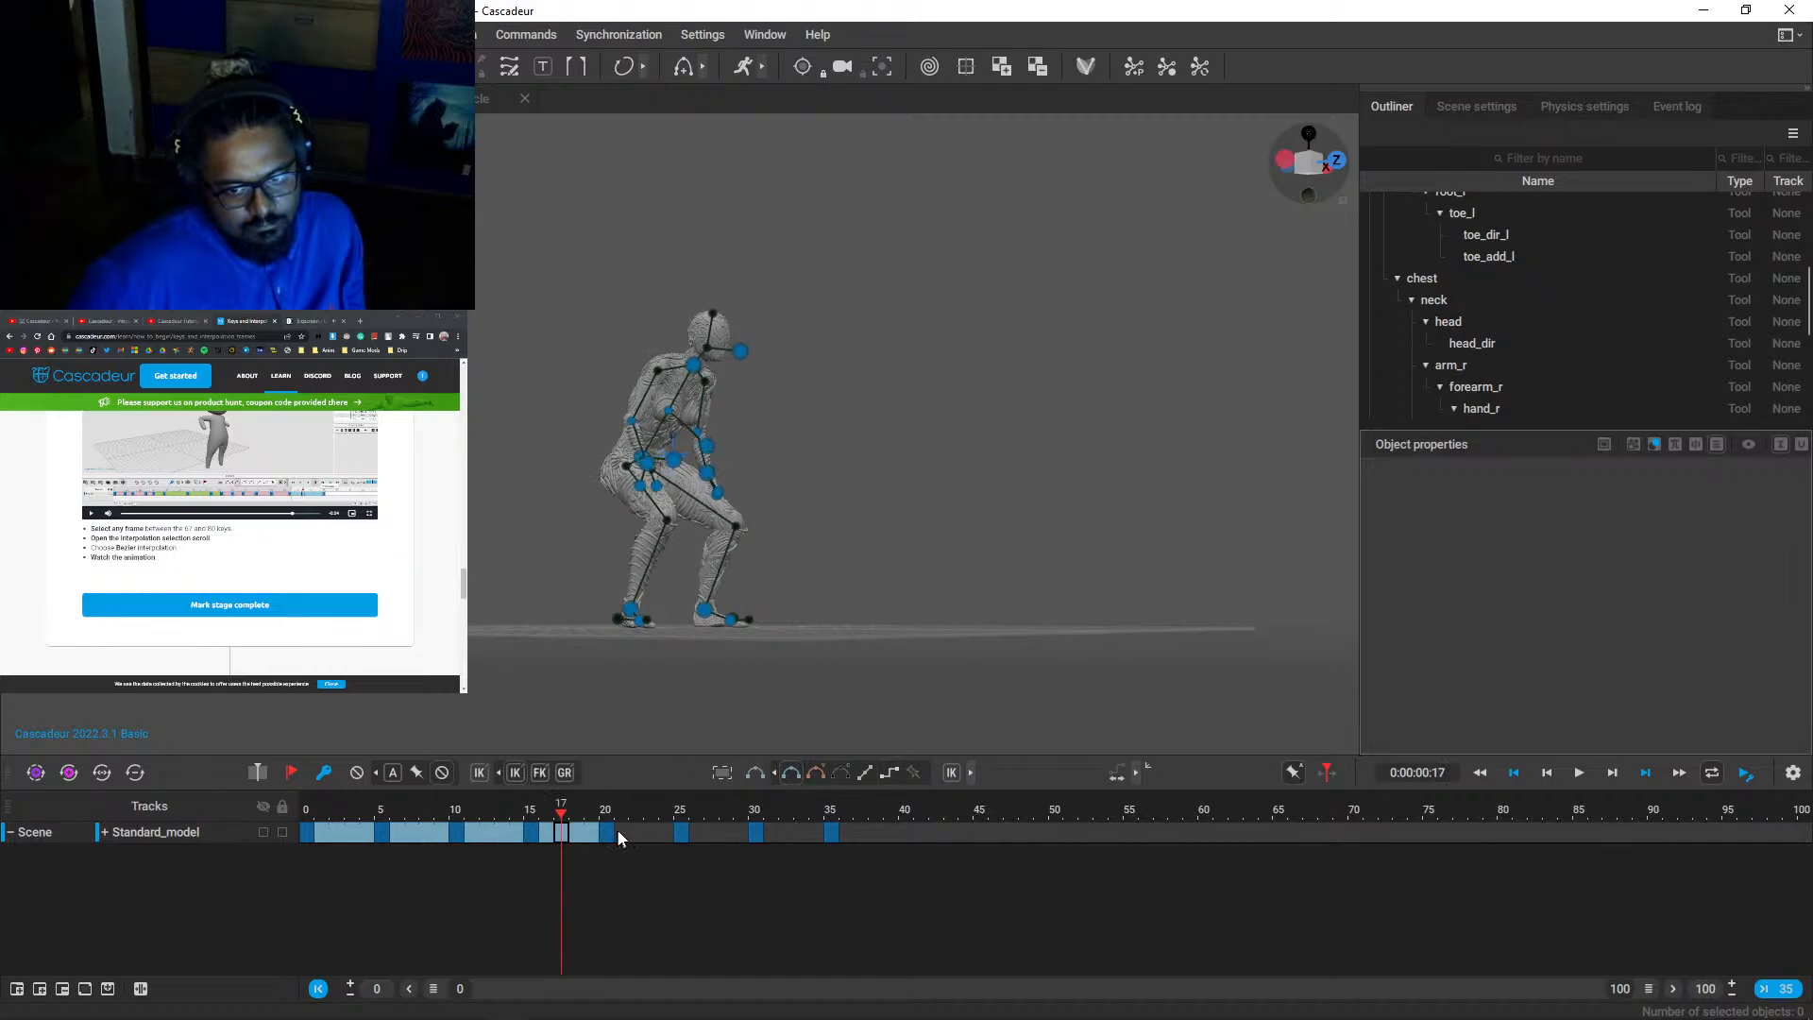
pyautogui.click(635, 831)
pyautogui.click(797, 780)
pyautogui.click(710, 831)
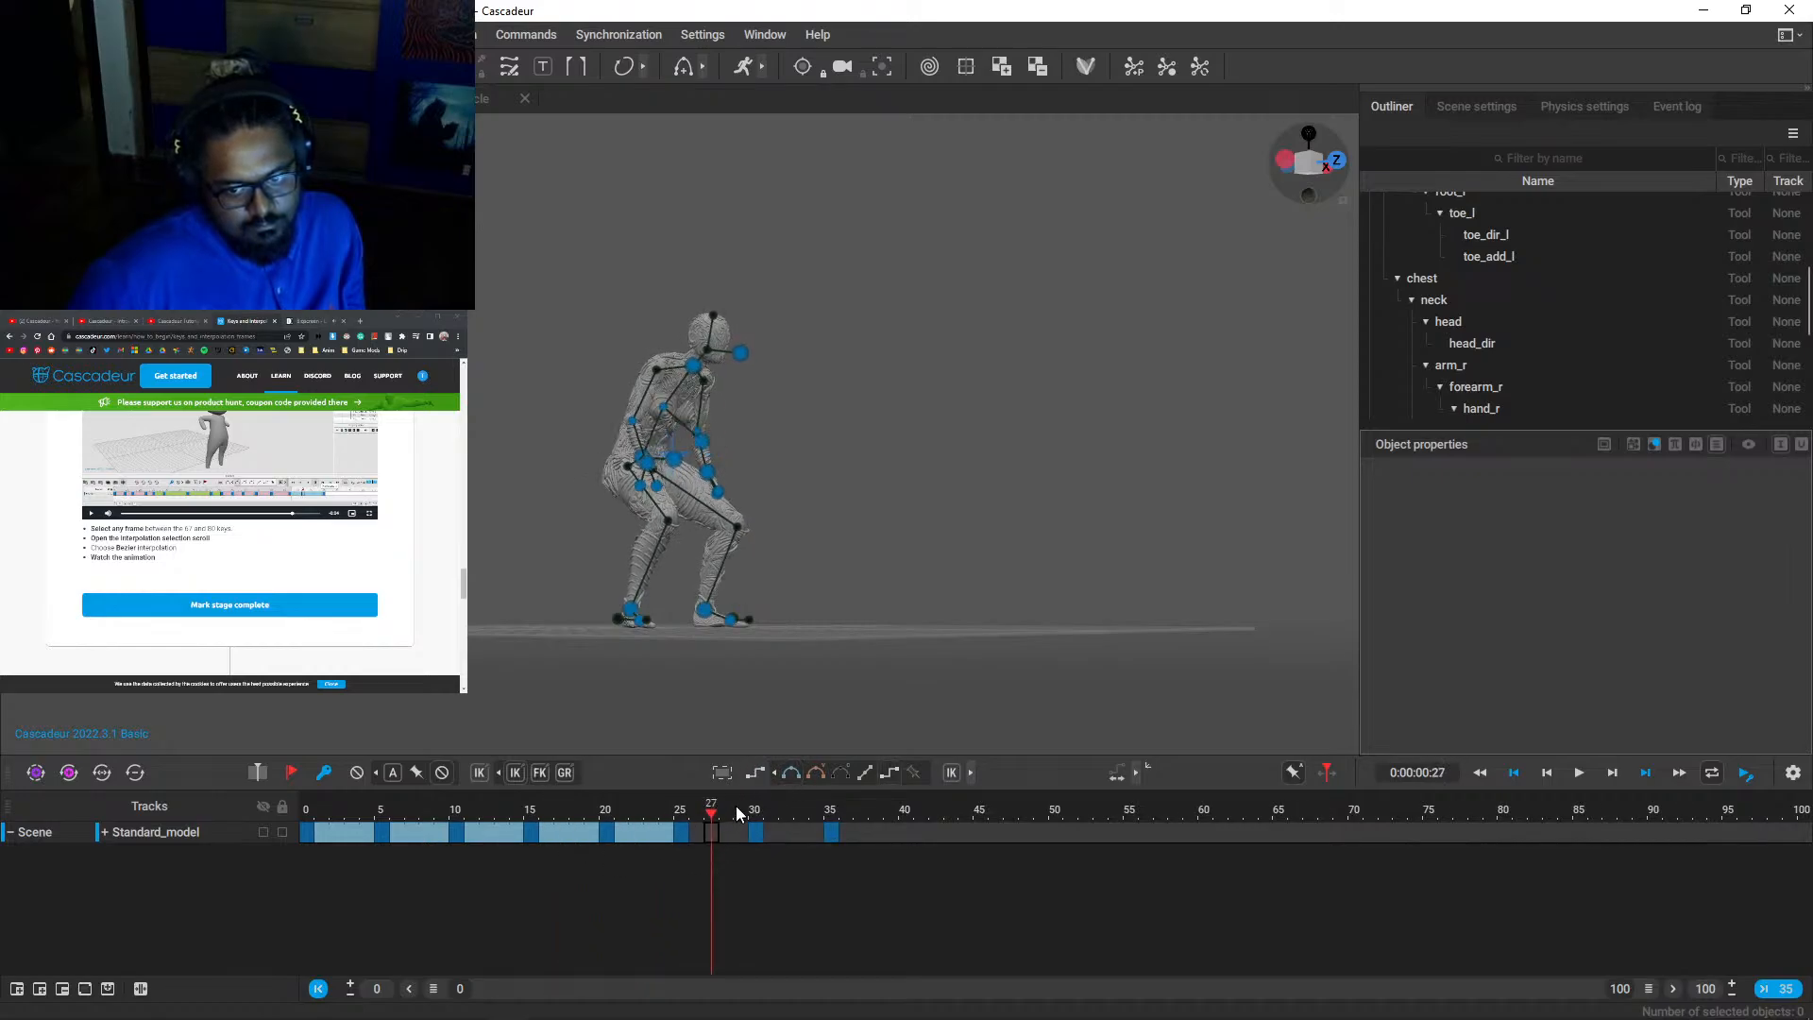
pyautogui.click(795, 773)
pyautogui.click(786, 829)
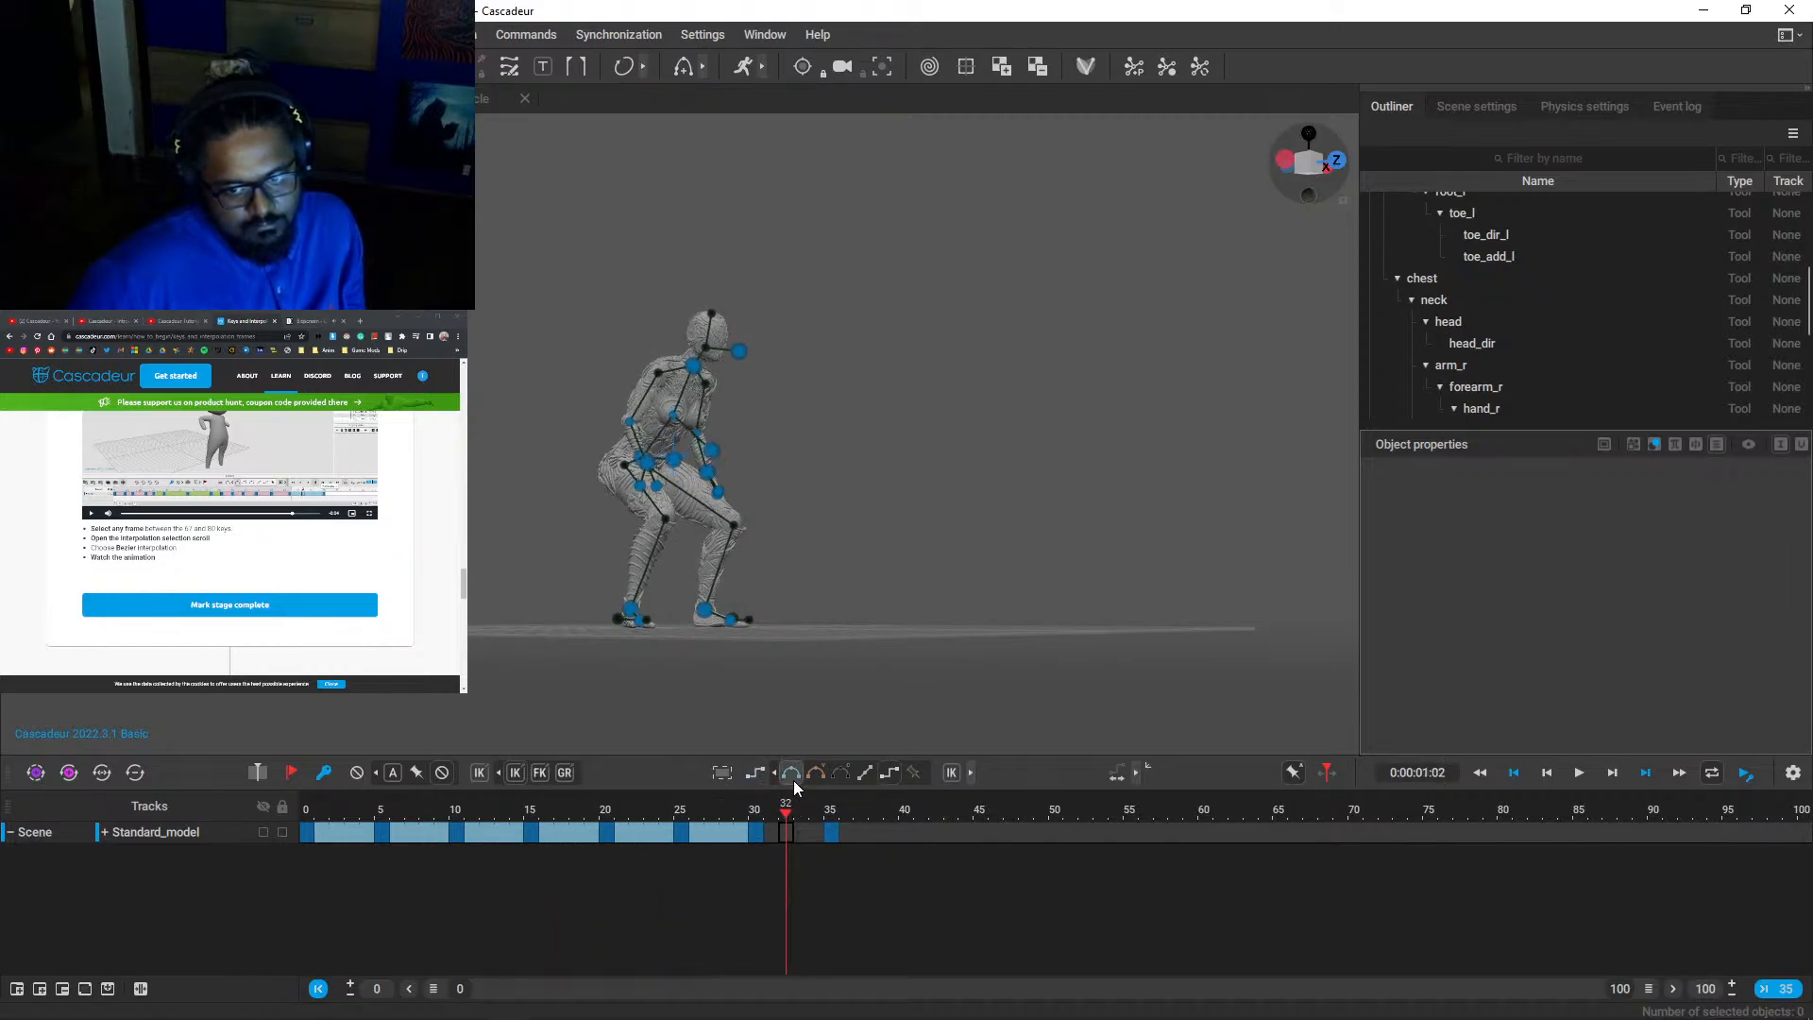
pyautogui.click(792, 776)
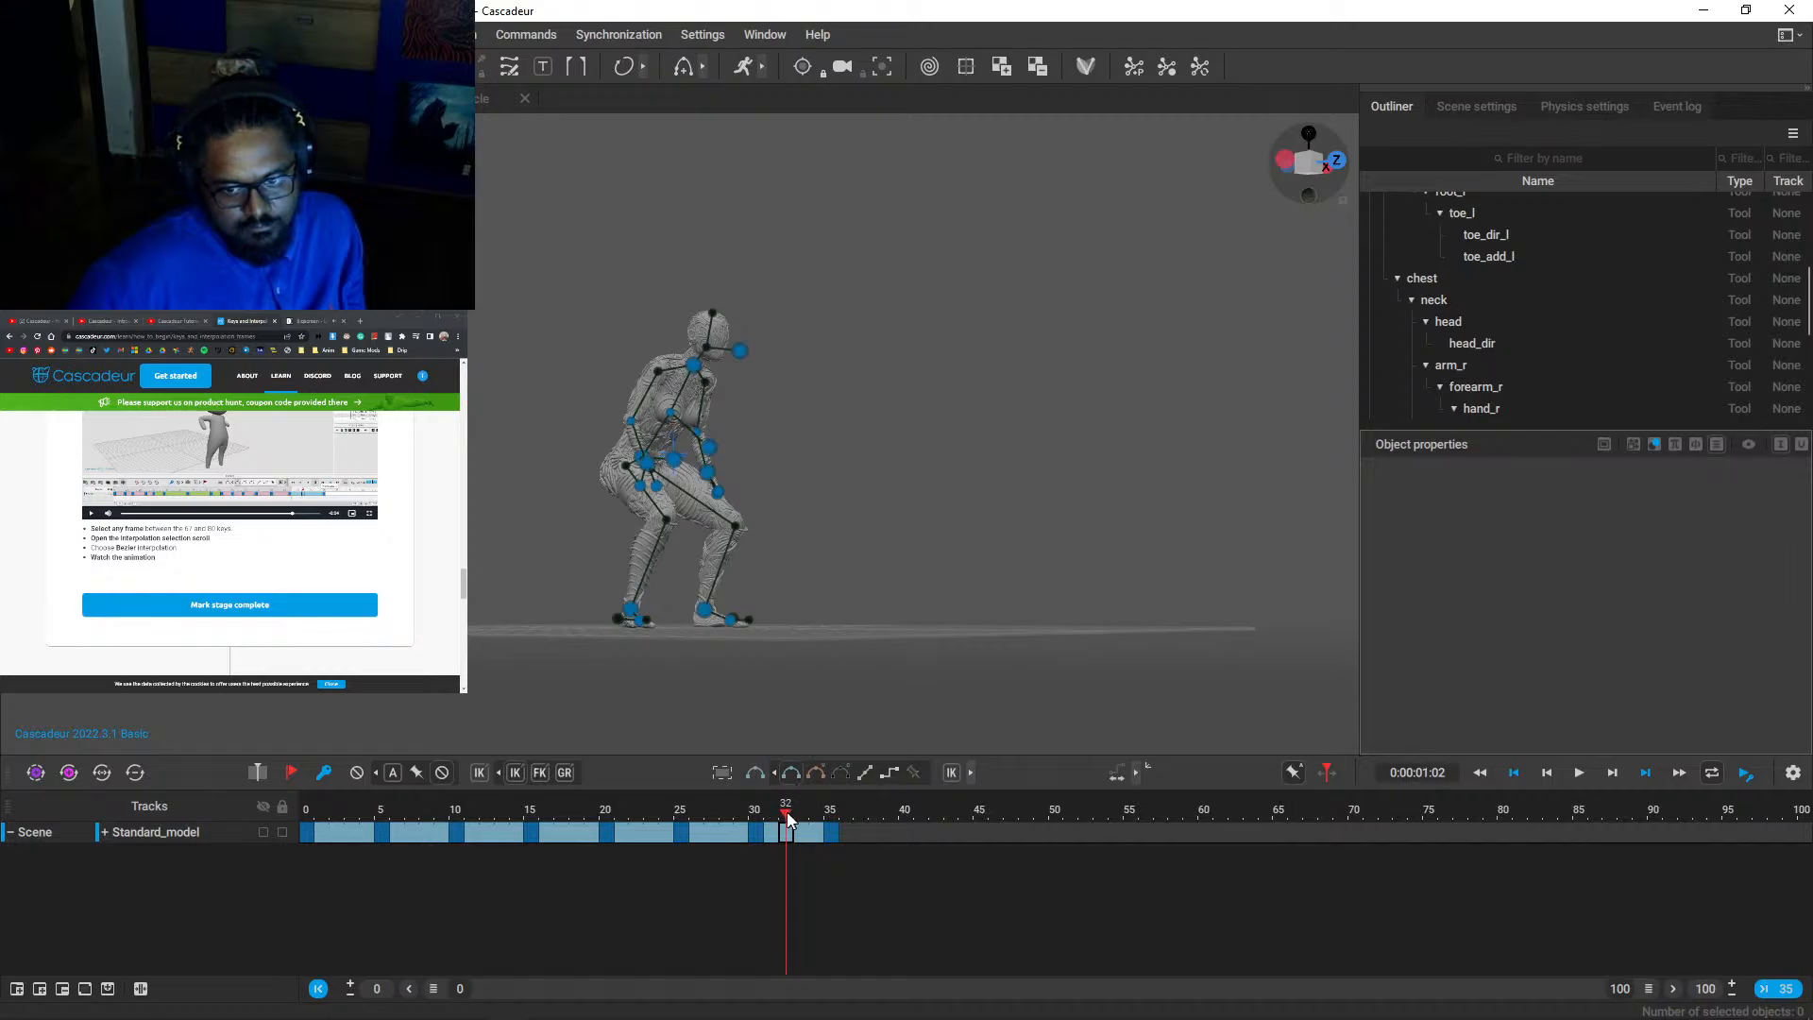
# - Play the animation from frame 0, then replay it while viewing the character from the side
pyautogui.moveTo(785, 810); pyautogui.dragTo(310, 795)
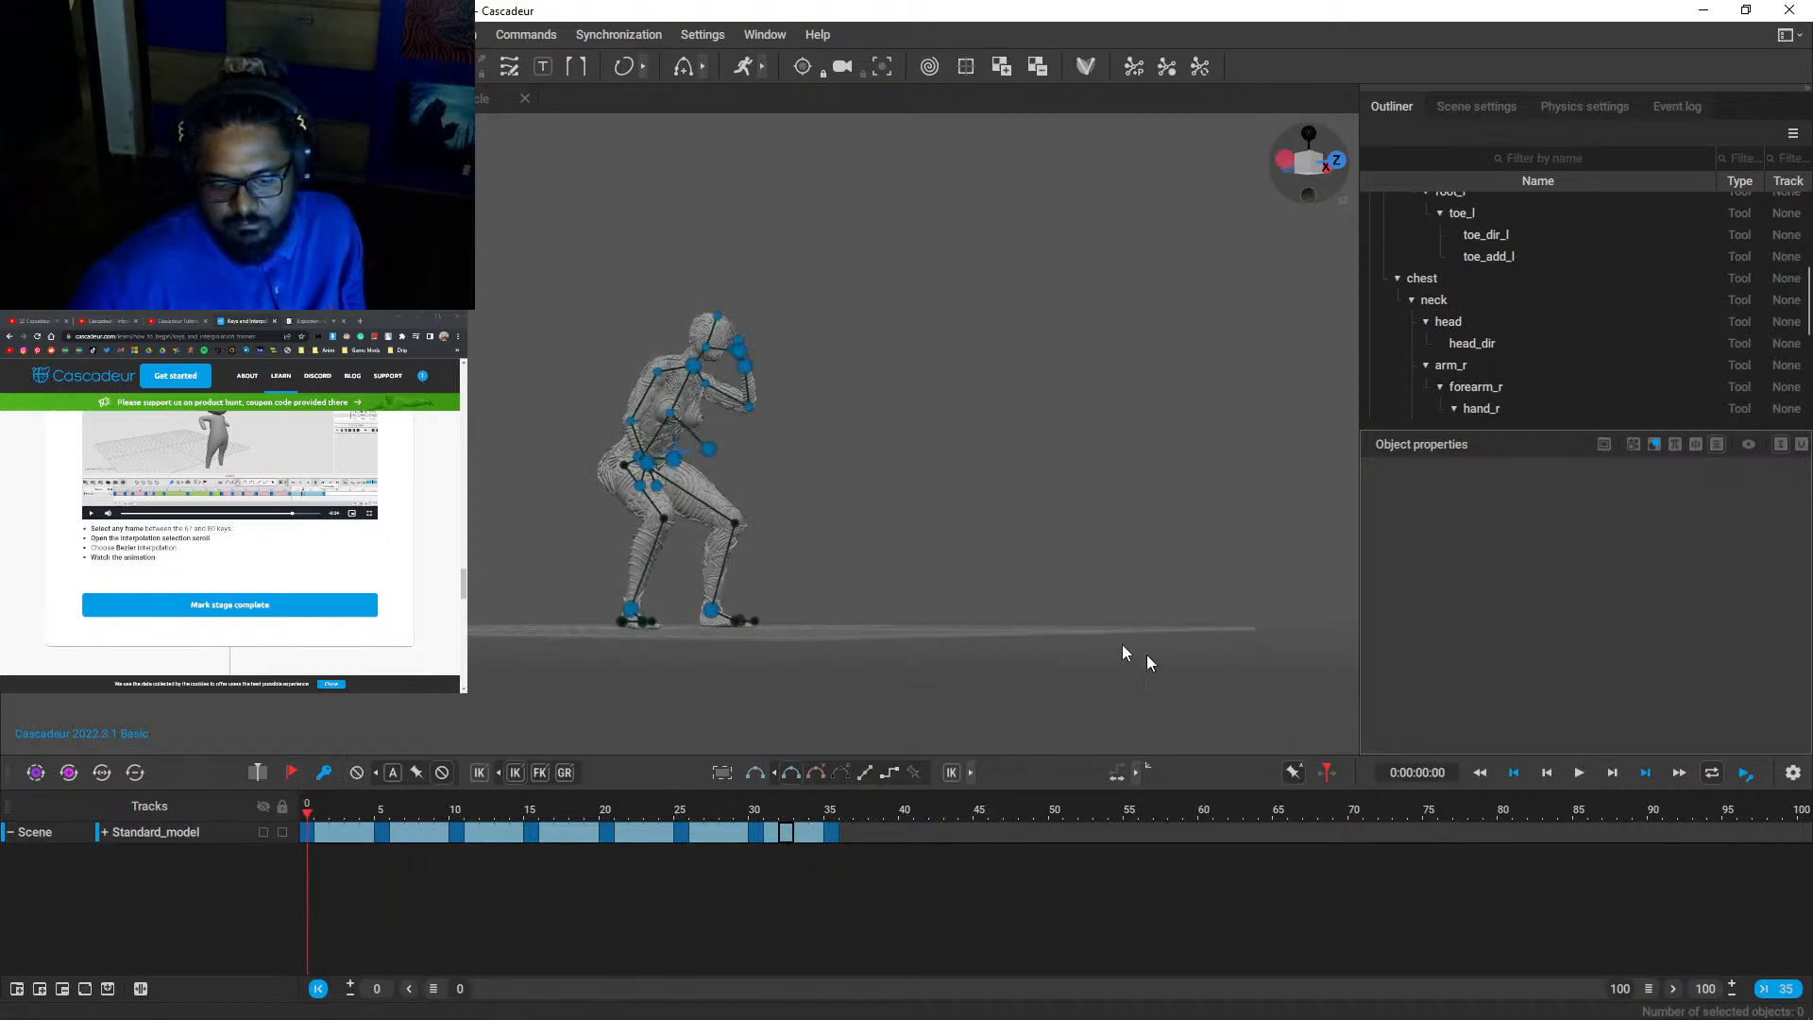
pyautogui.press('space')
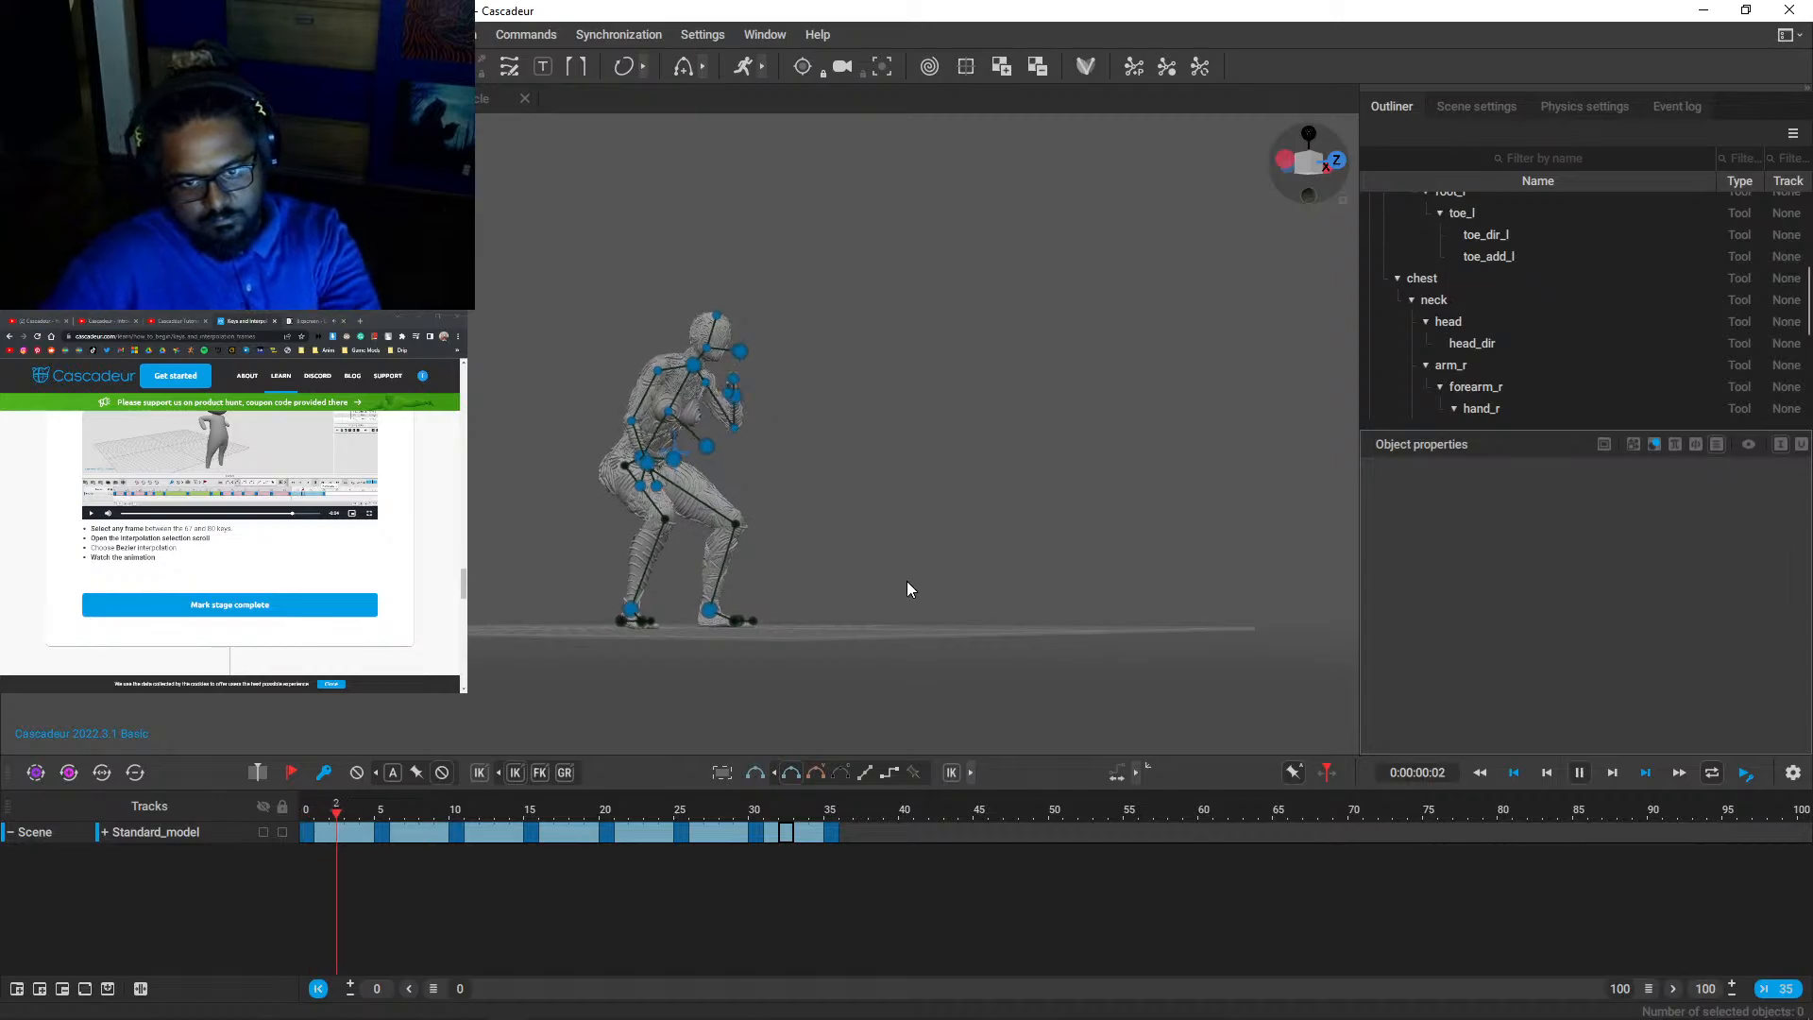
pyautogui.press('space')
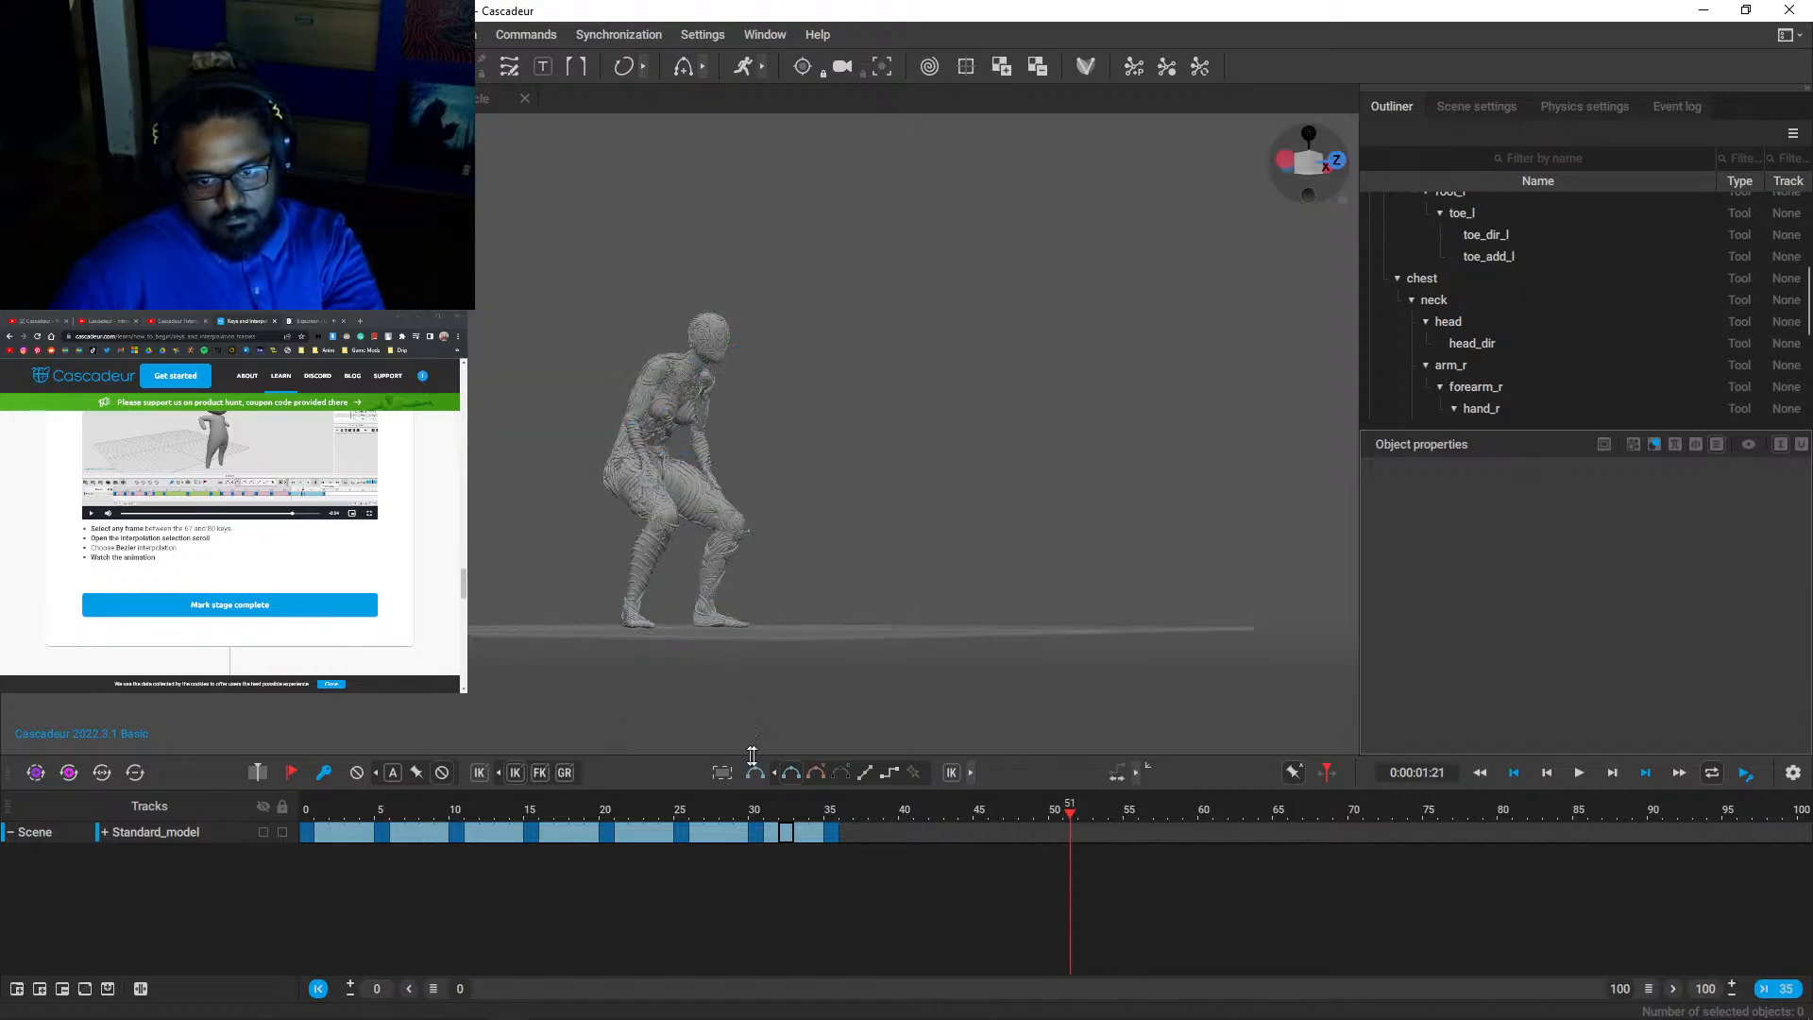
pyautogui.press('Home')
pyautogui.moveTo(552, 746); pyautogui.dragTo(803, 675, button='right')
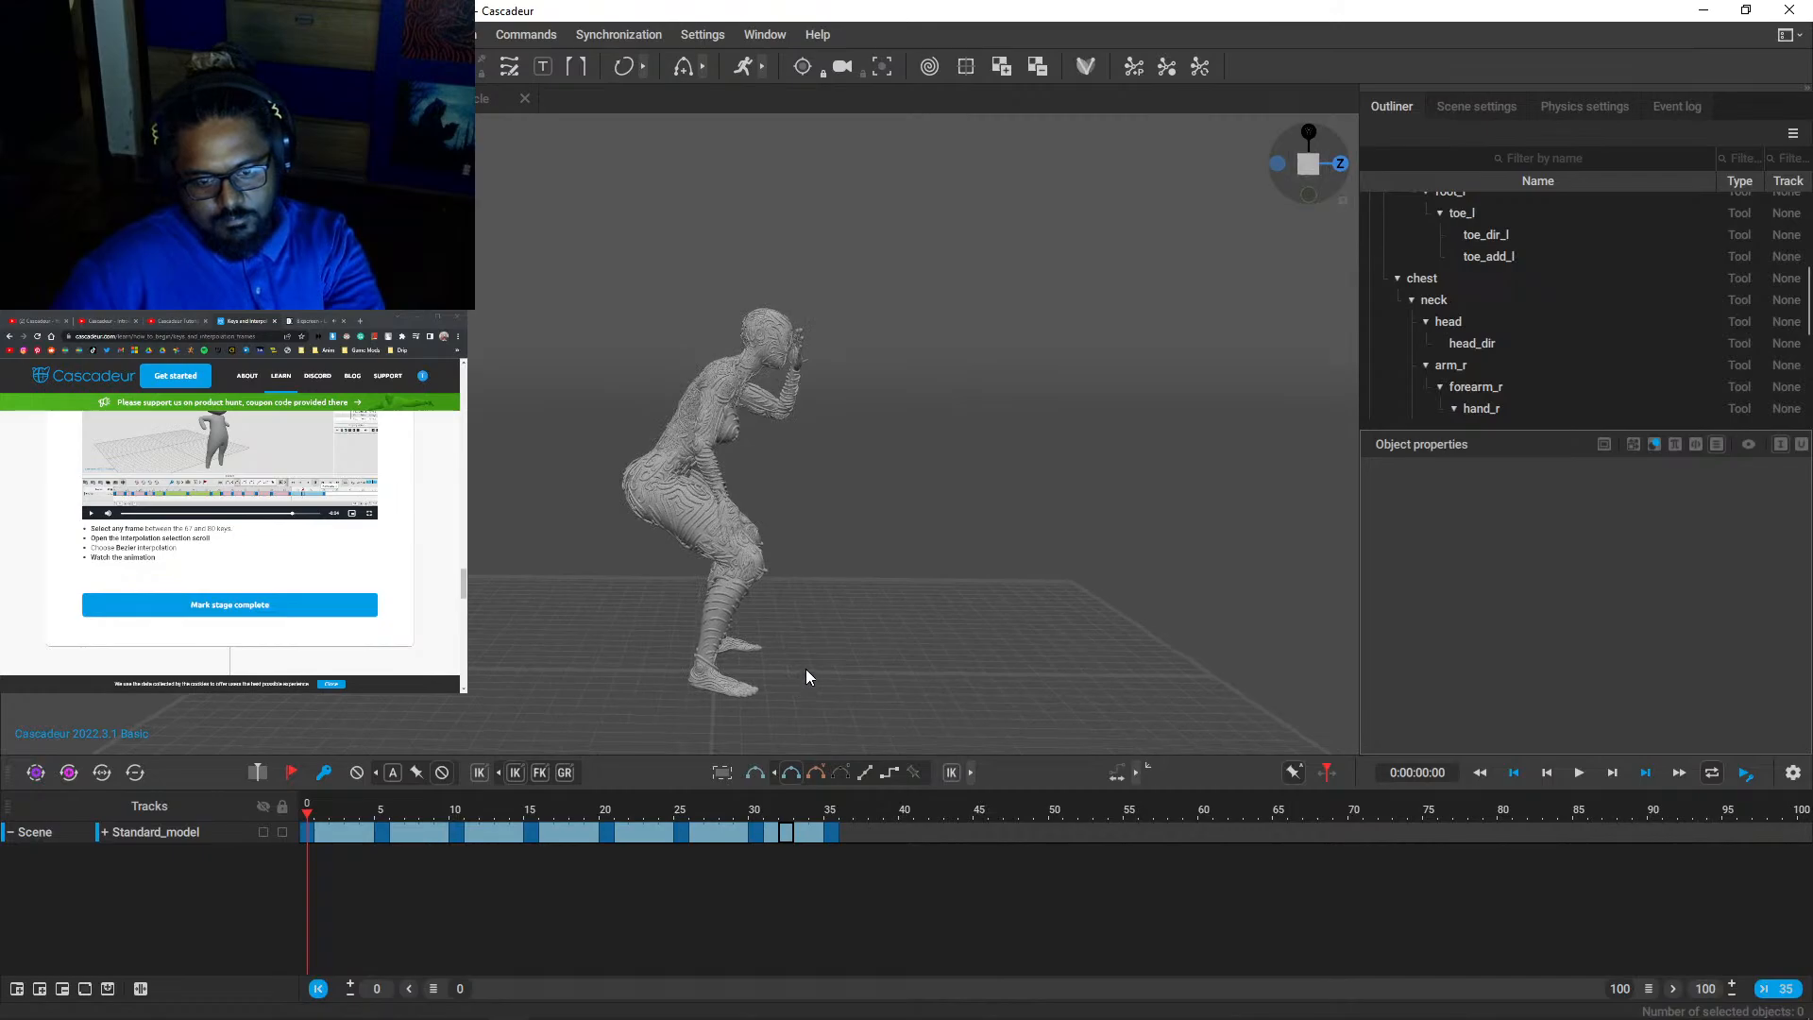
pyautogui.press('space')
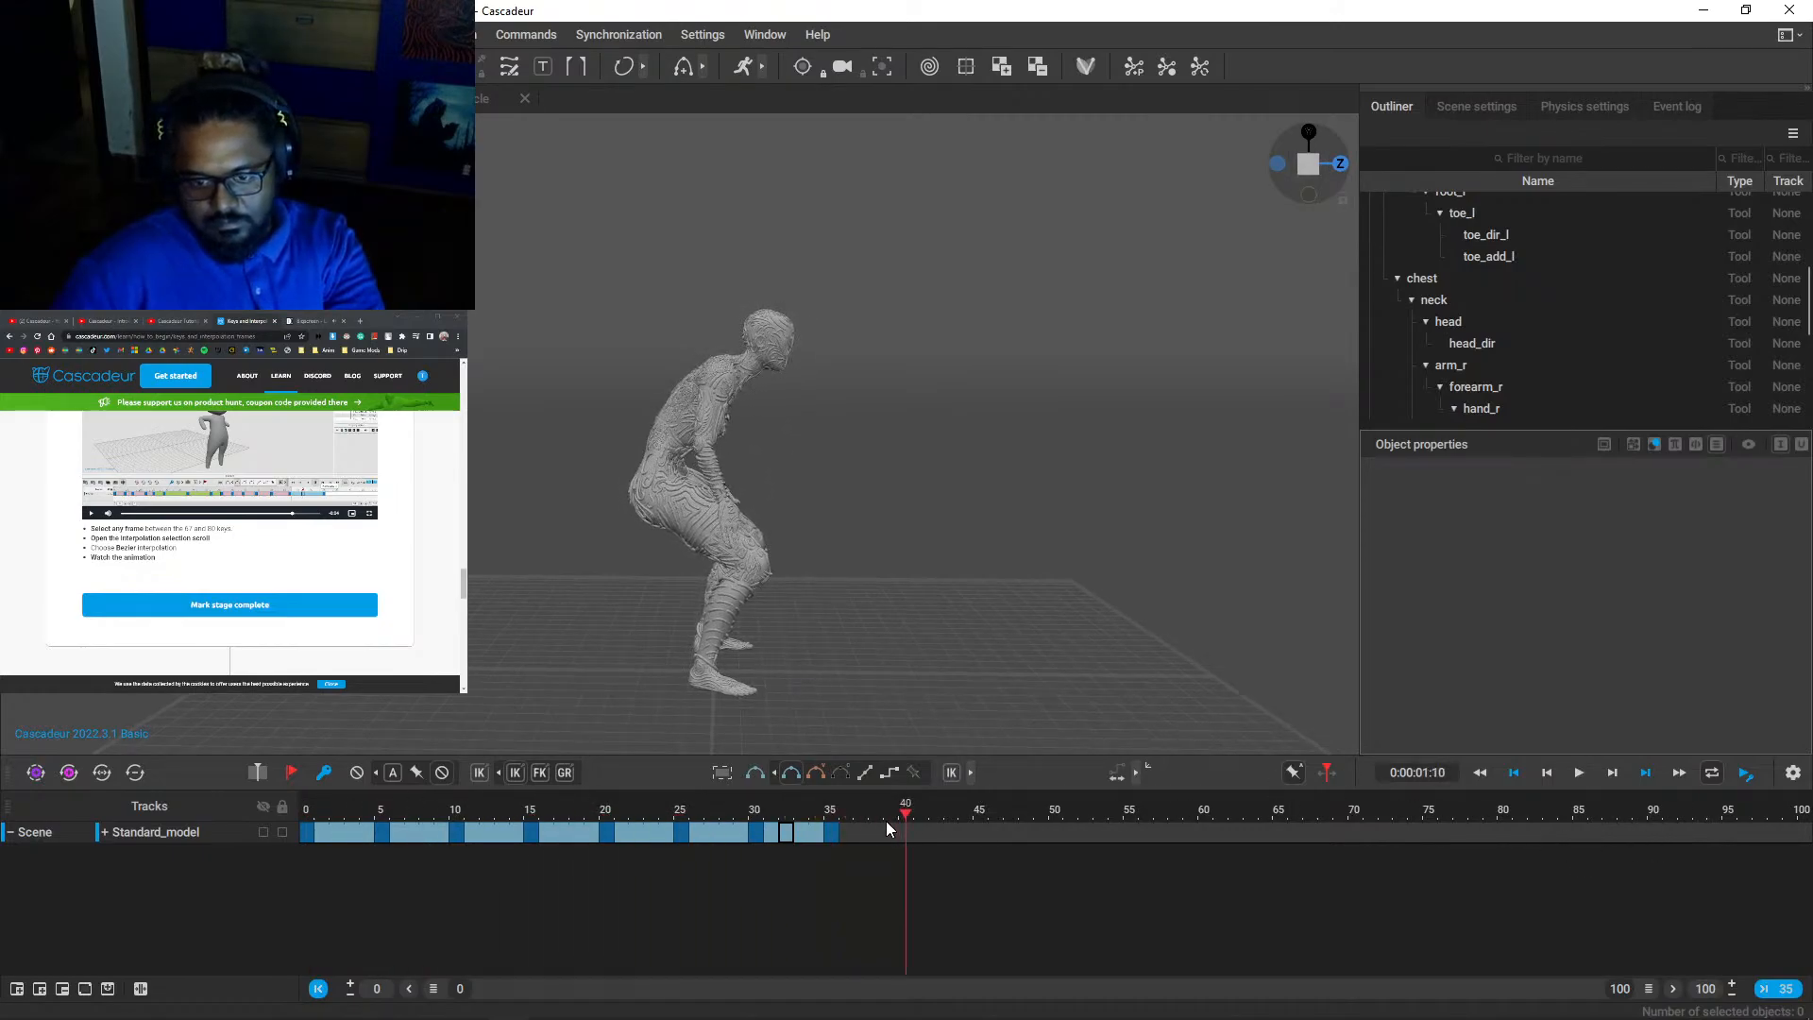
# - Fit the visible timeline range to frames 0 to 35 and play the animation from frame 0
pyautogui.moveTo(1648, 987); pyautogui.dragTo(874, 916)
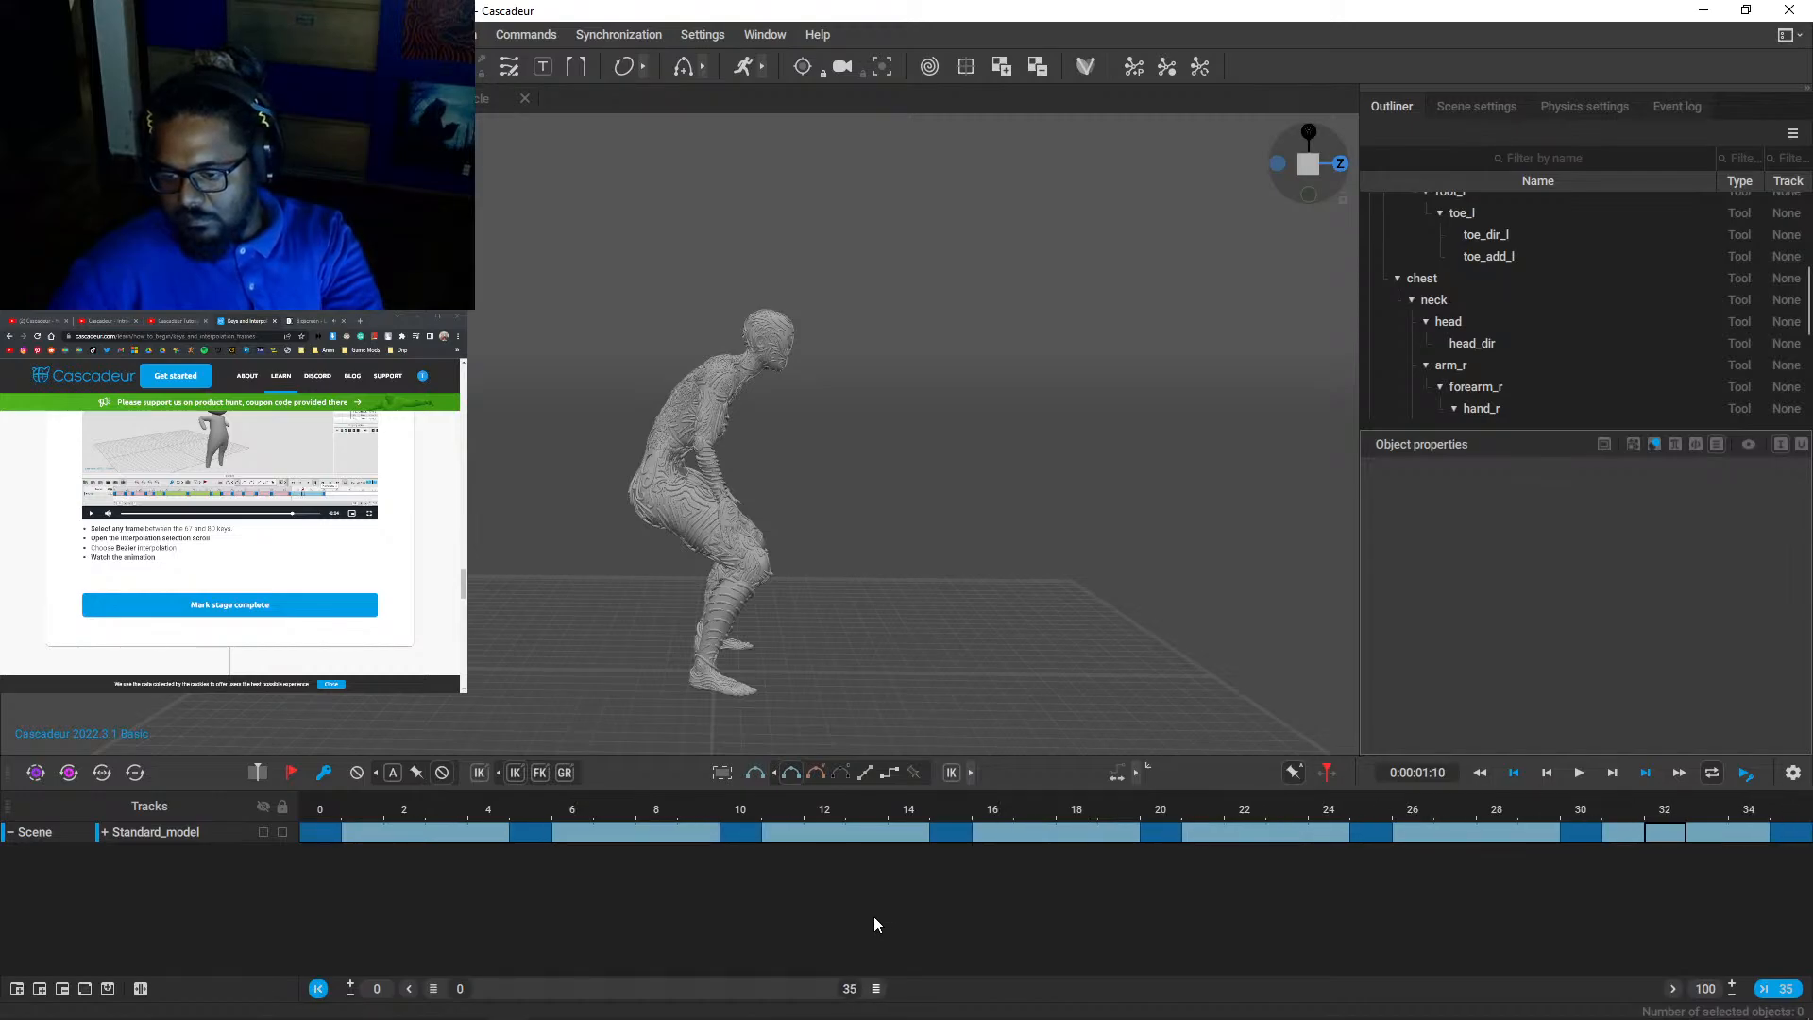
pyautogui.scroll(-5, 976, 870)
pyautogui.scroll(5, 976, 870)
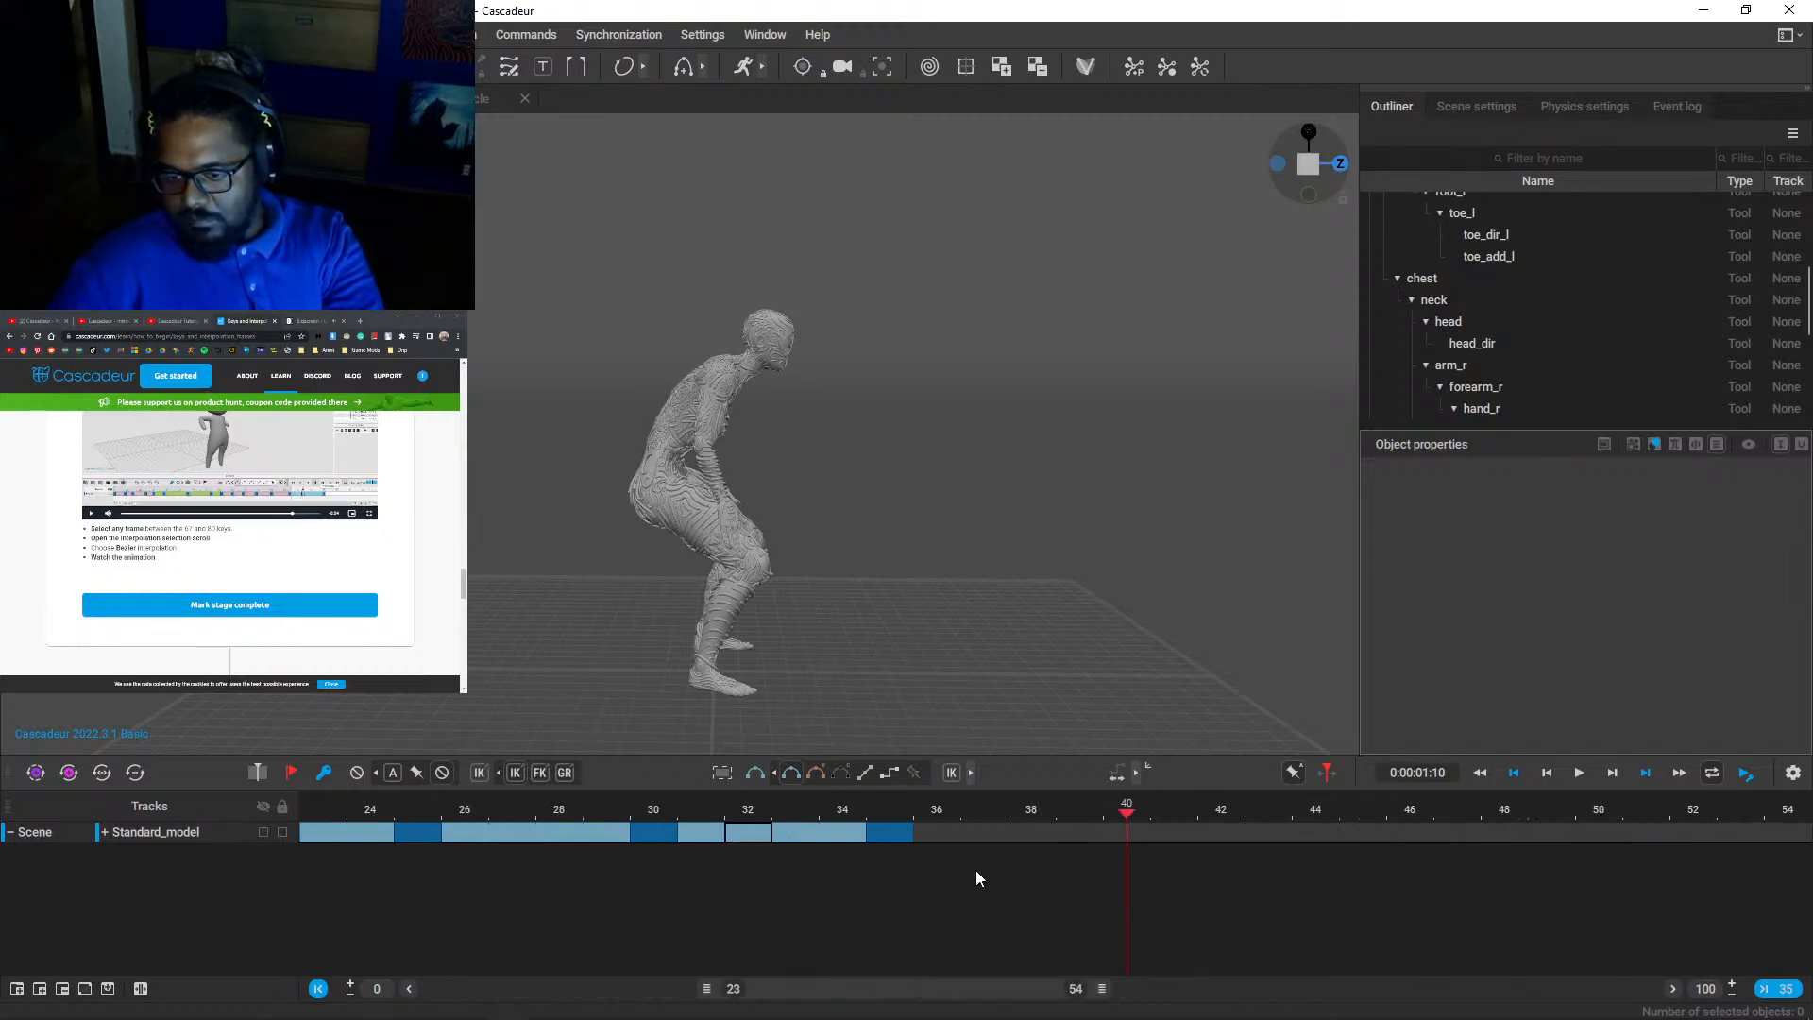
pyautogui.scroll(-6, 976, 869)
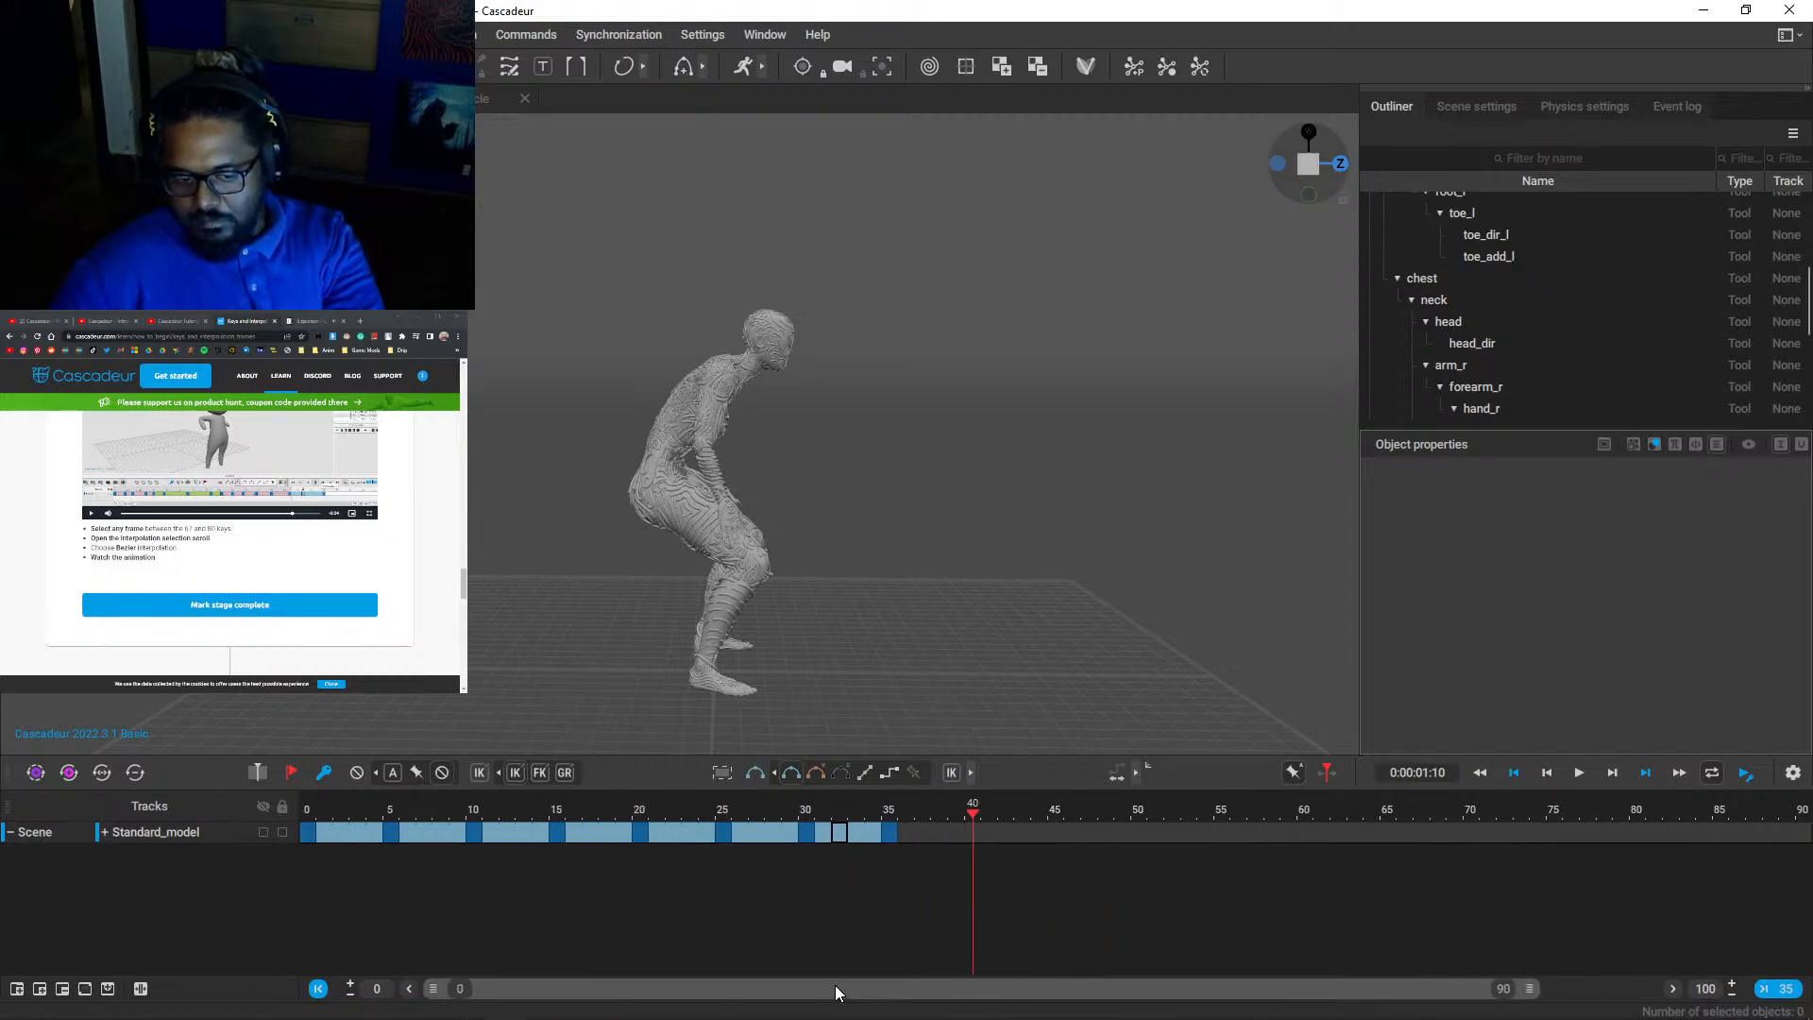
pyautogui.moveTo(1530, 988); pyautogui.dragTo(778, 908)
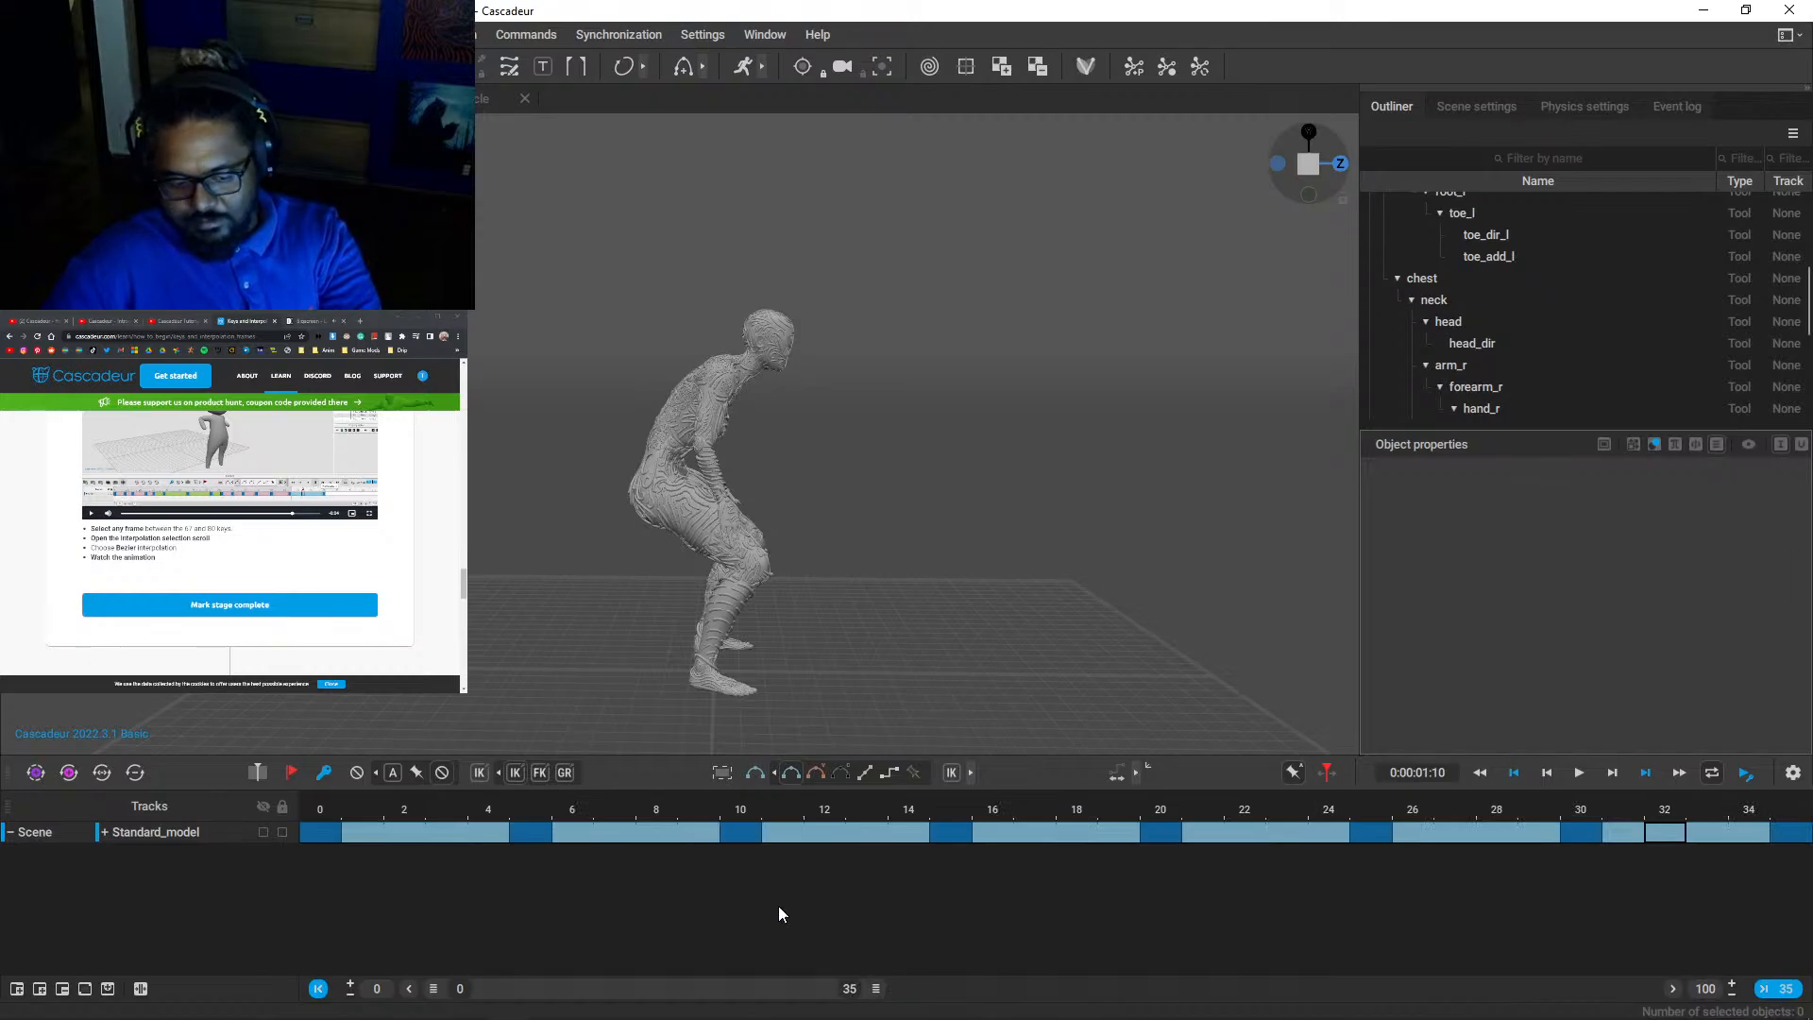
pyautogui.click(312, 808)
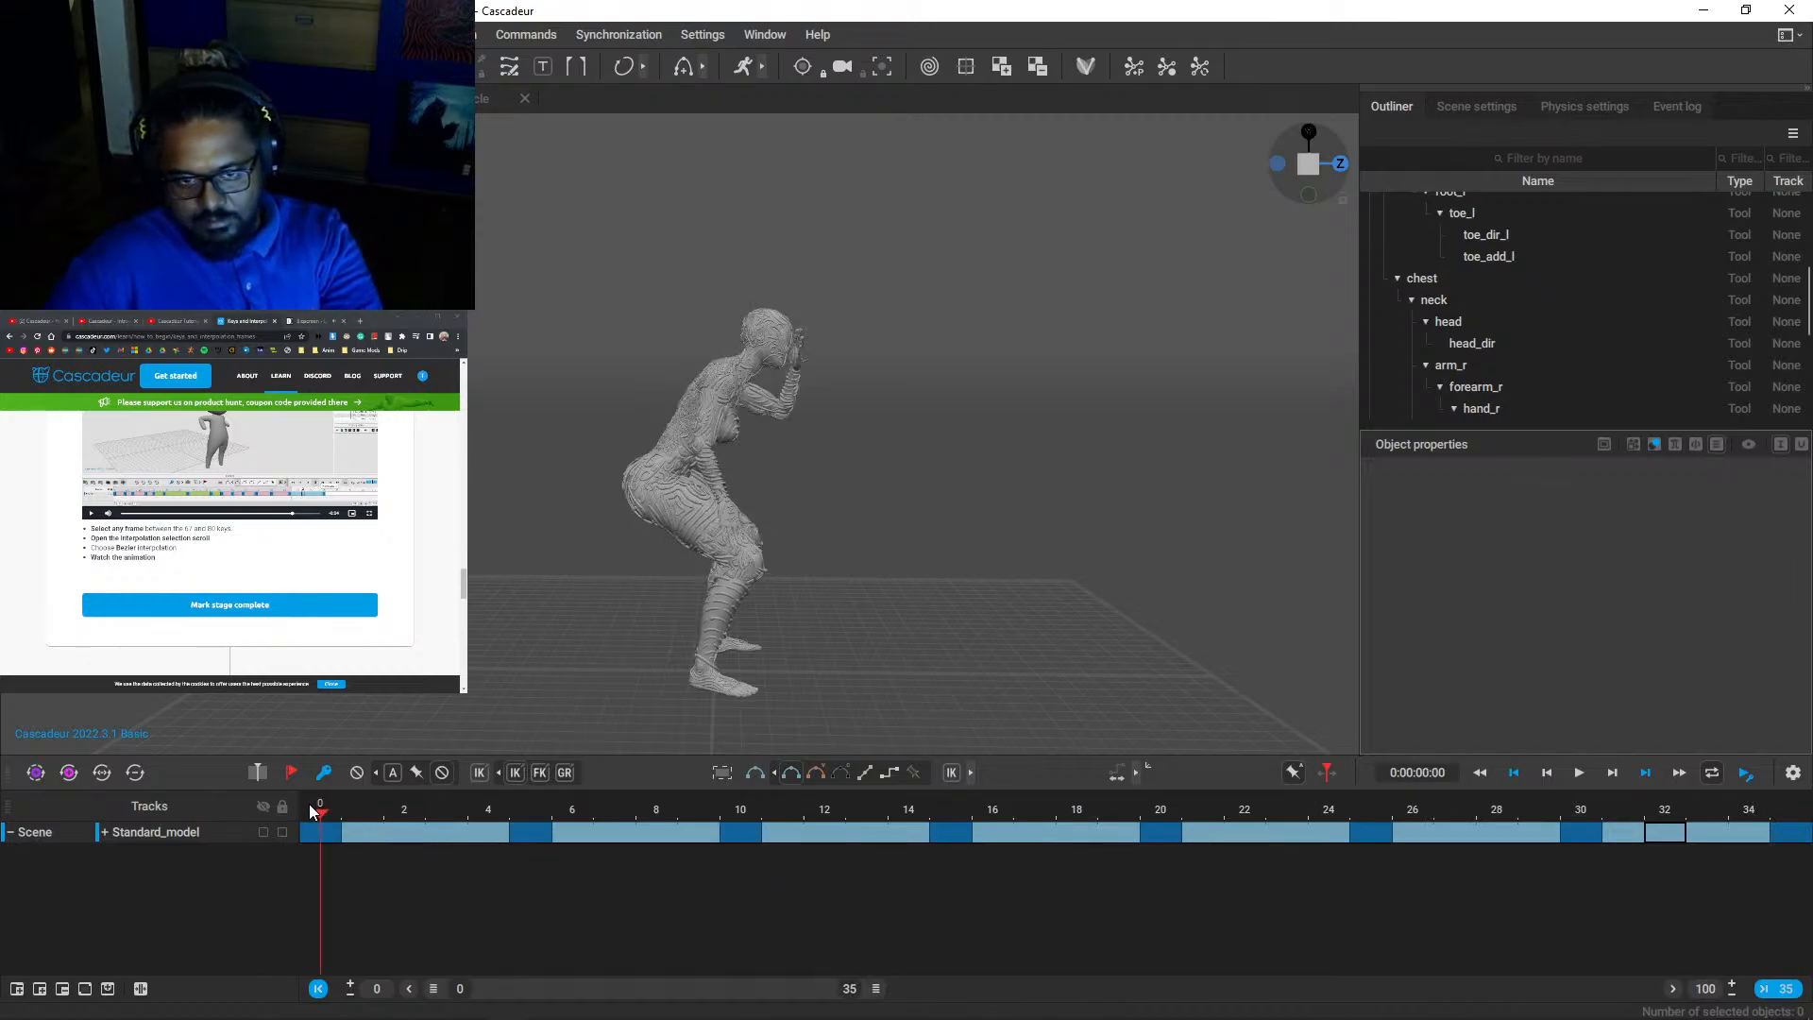
pyautogui.press('space')
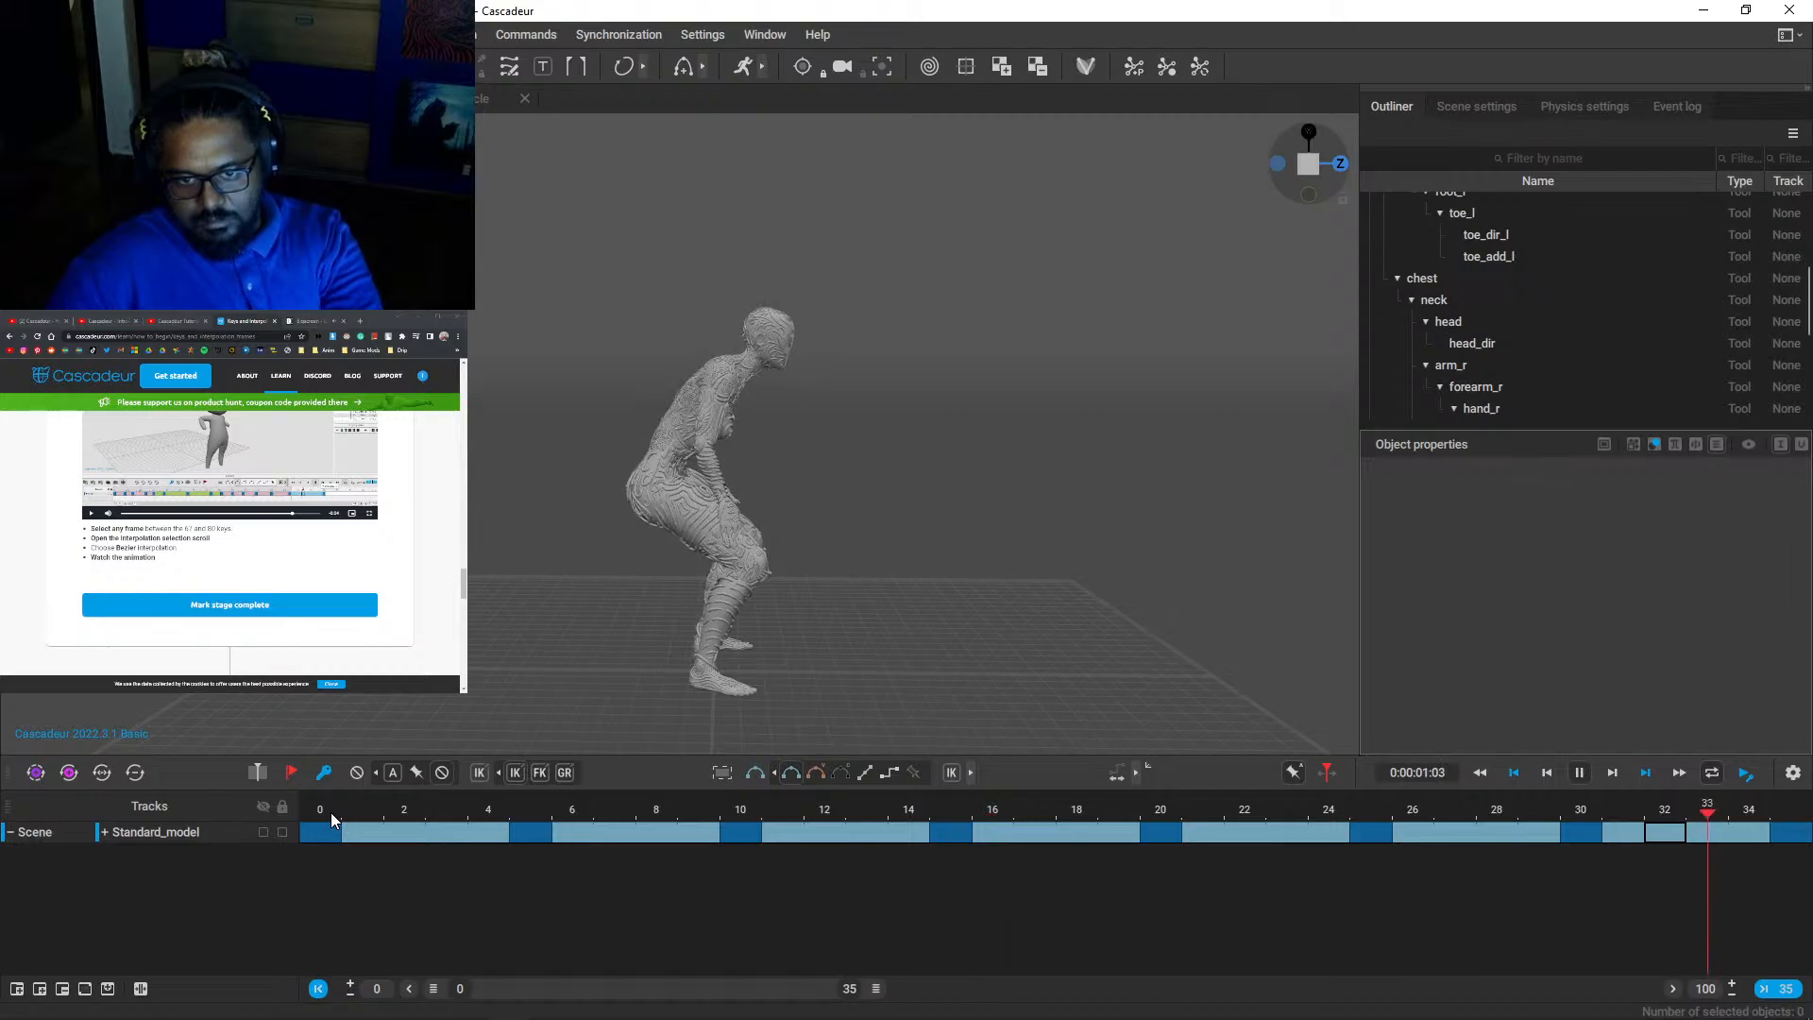
pyautogui.press('space')
# - Replay the animation repeatedly from a front view, pausing to check the arm and body movement between keys
pyautogui.keyDown('alt'); pyautogui.moveTo(967, 621); pyautogui.dragTo(647, 632); pyautogui.keyUp('alt')
pyautogui.press('space')
pyautogui.press('space')
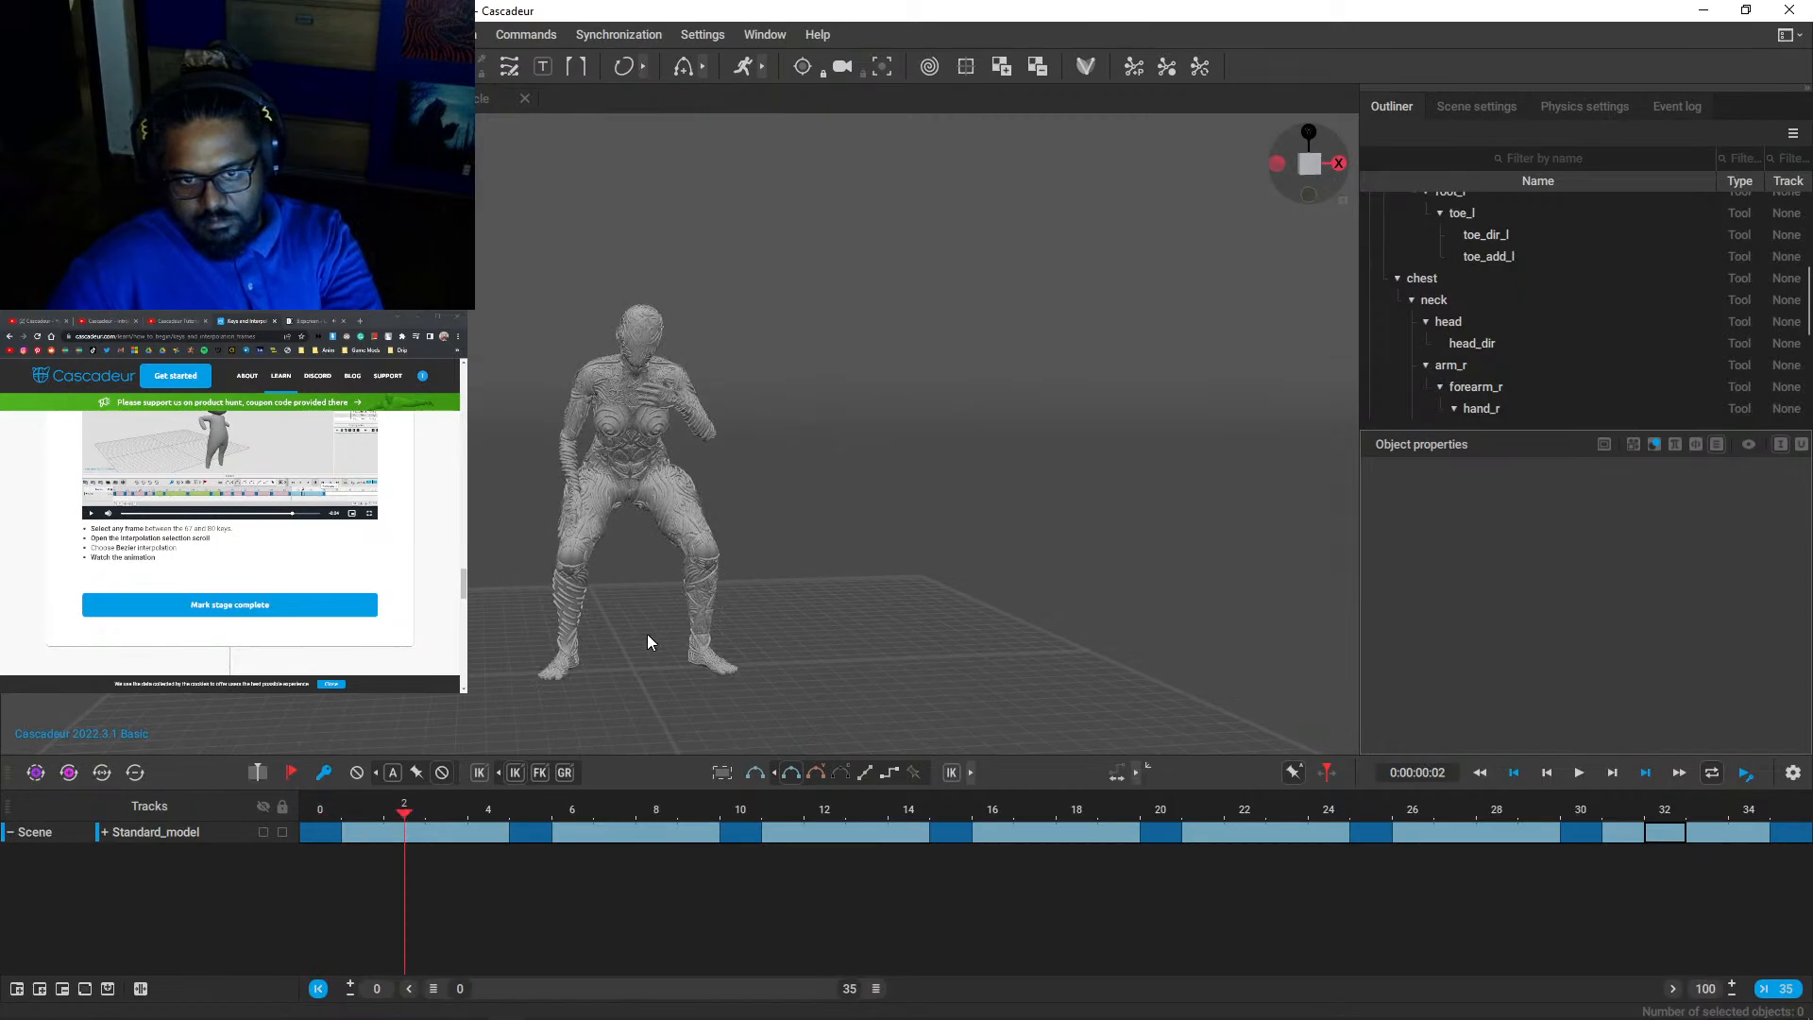
pyautogui.press('space')
pyautogui.press('space')
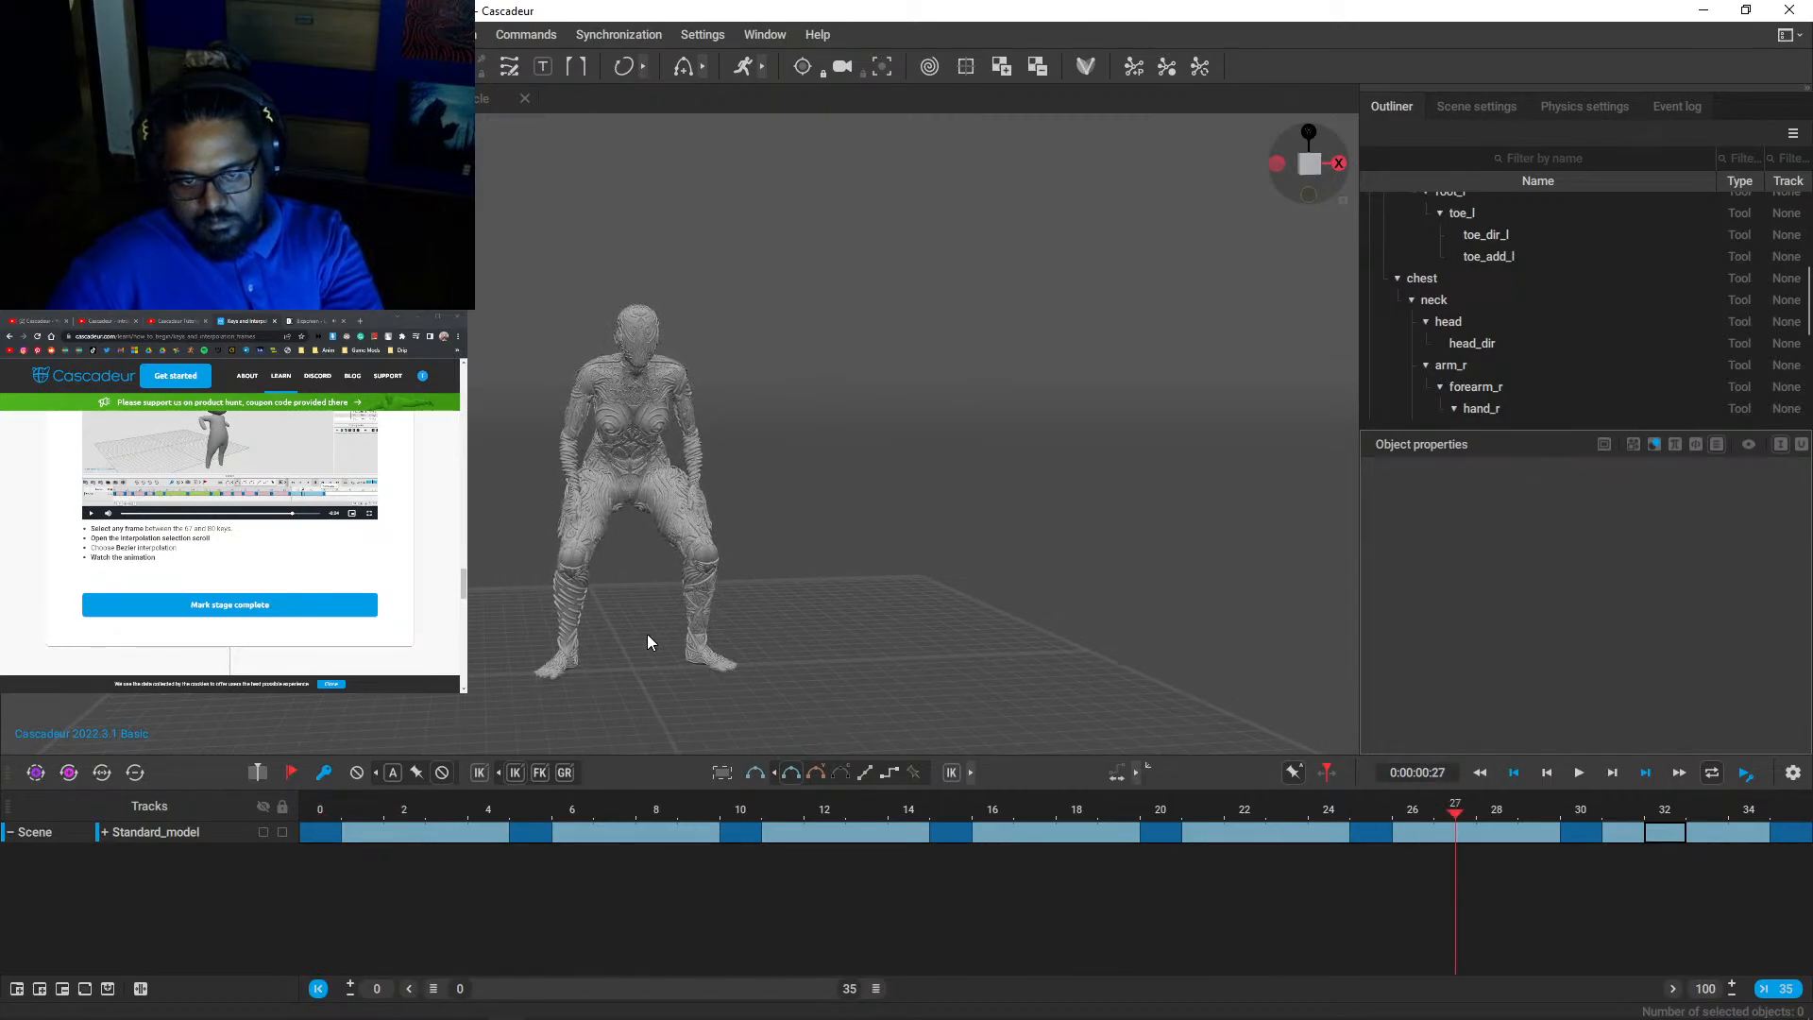
pyautogui.press('space')
pyautogui.press('space')
pyautogui.press('space')
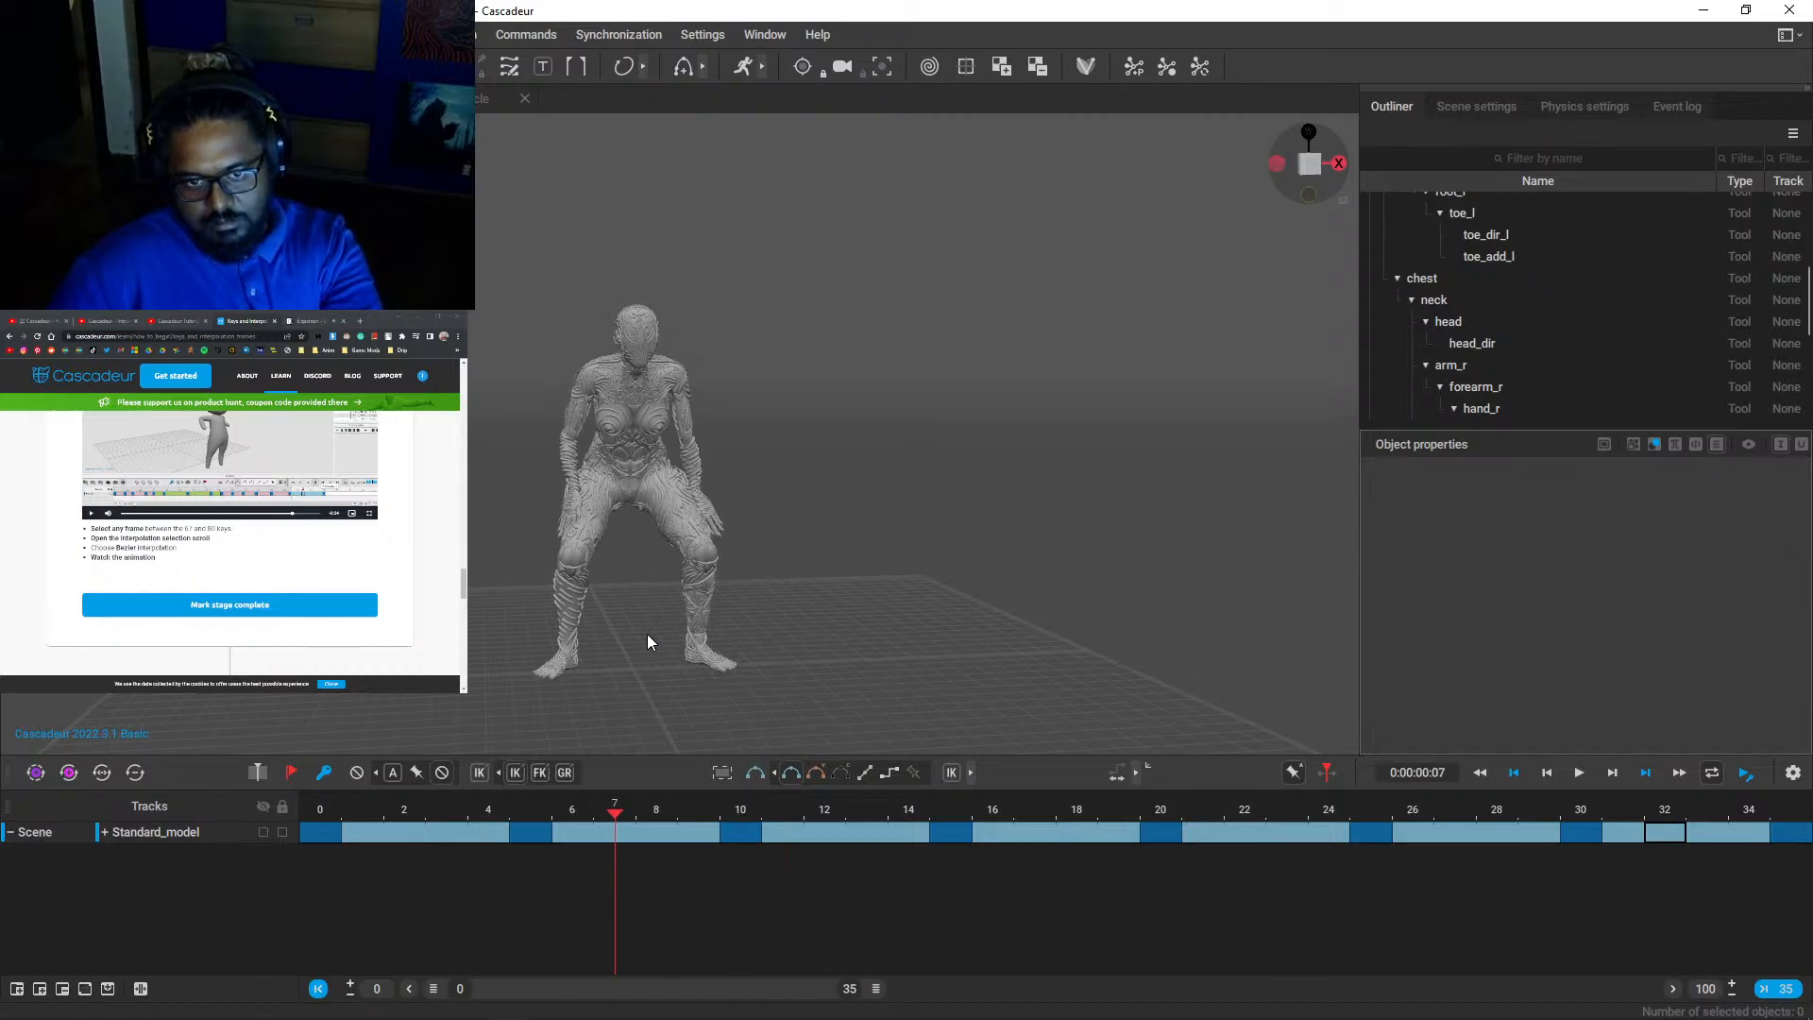
pyautogui.press('space')
pyautogui.press('Home')
pyautogui.press('space')
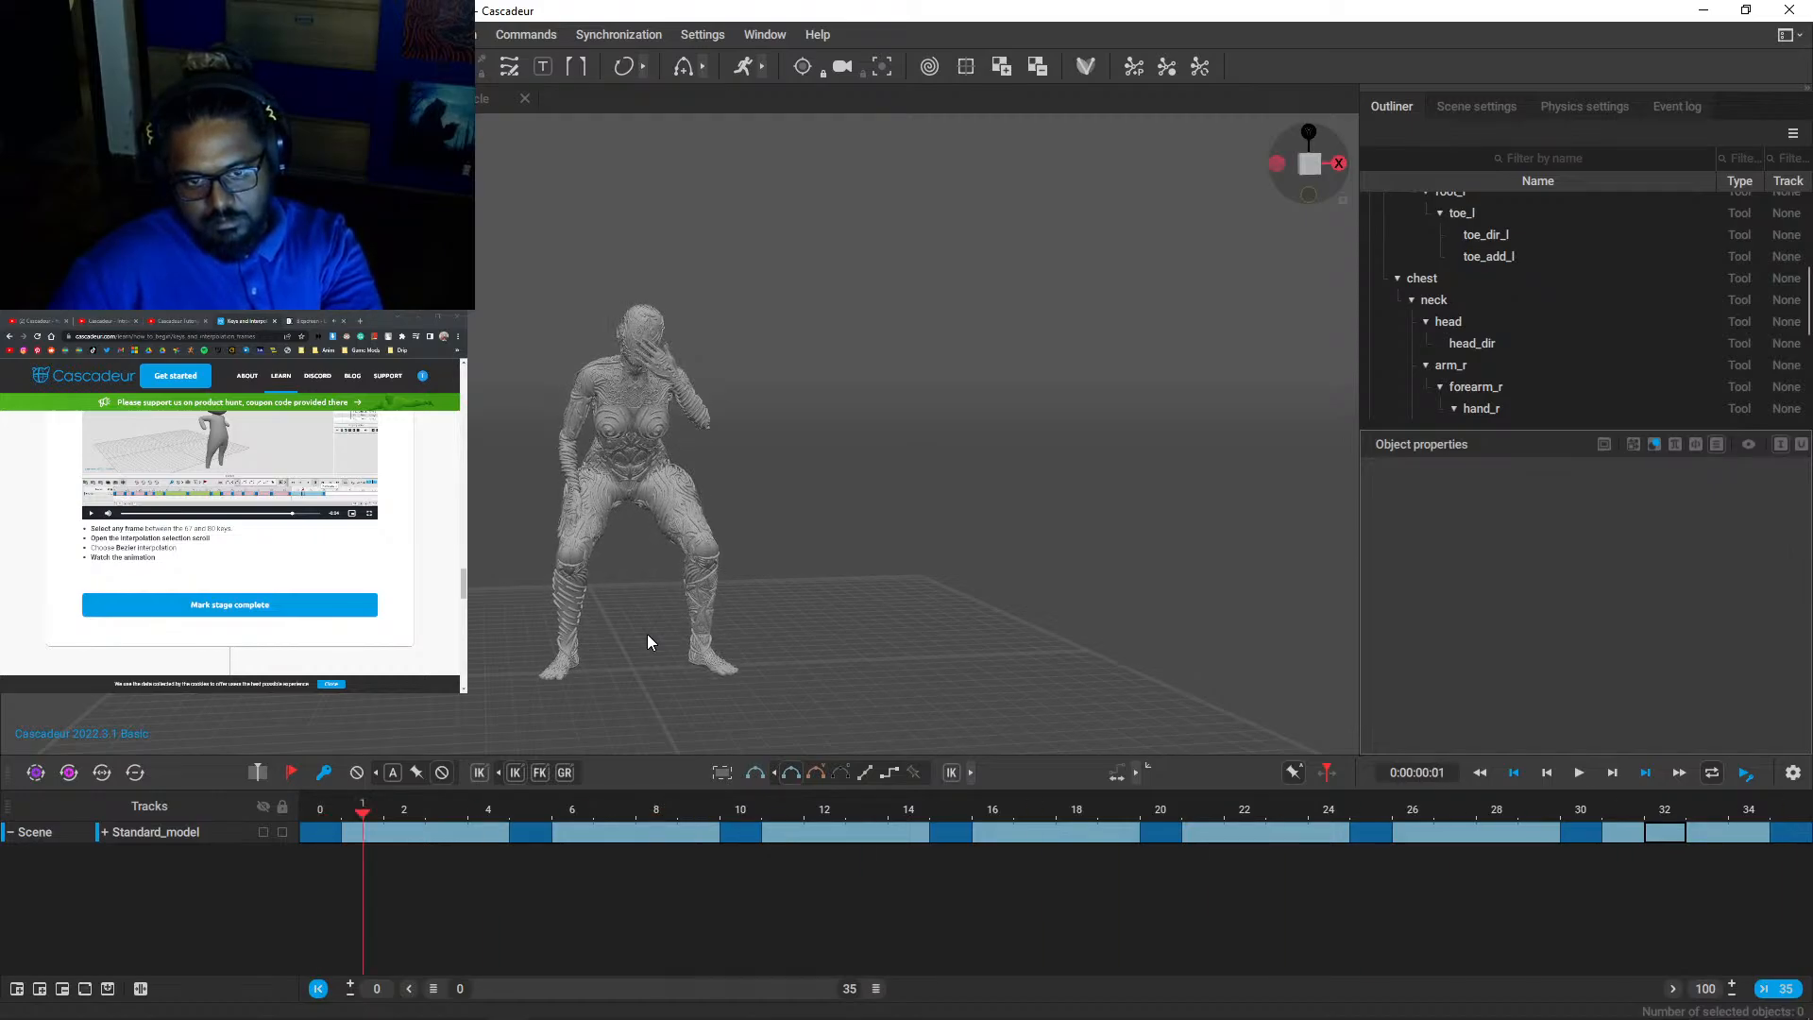
pyautogui.press('space')
# - Review the animation's playback again from the side view
pyautogui.moveTo(558, 608); pyautogui.dragTo(909, 644, button='right')
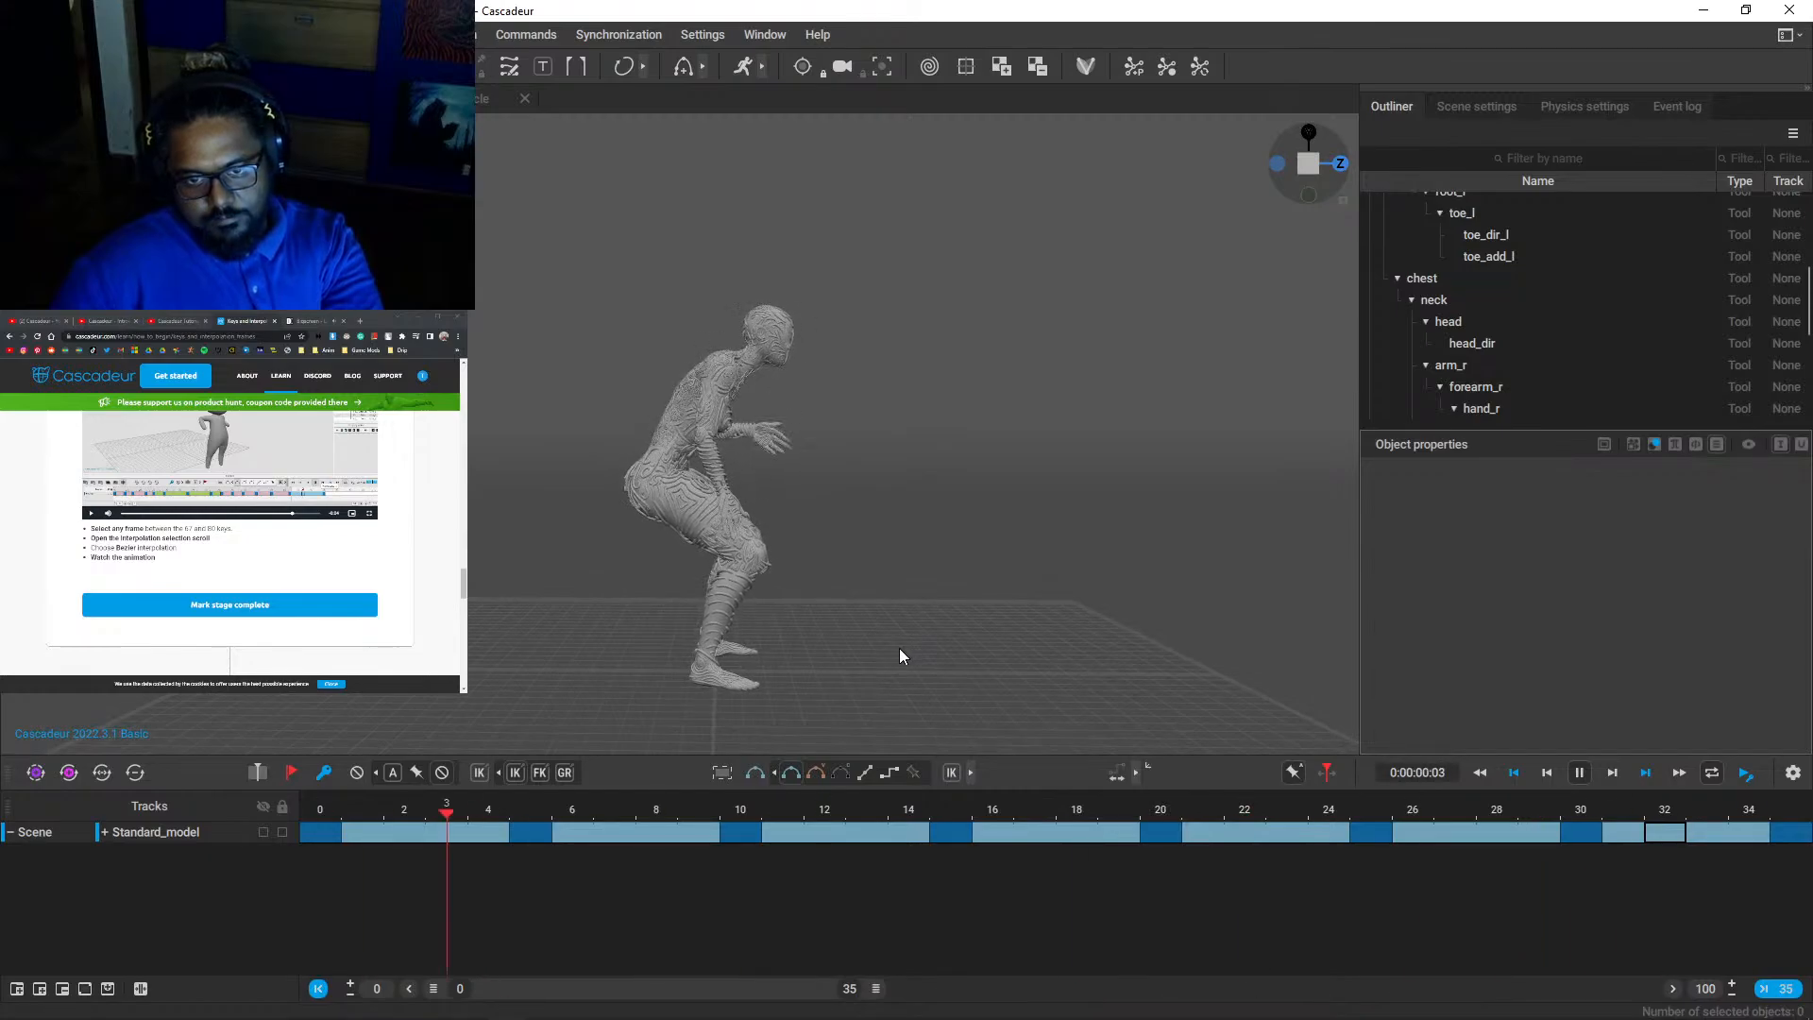
pyautogui.press('space')
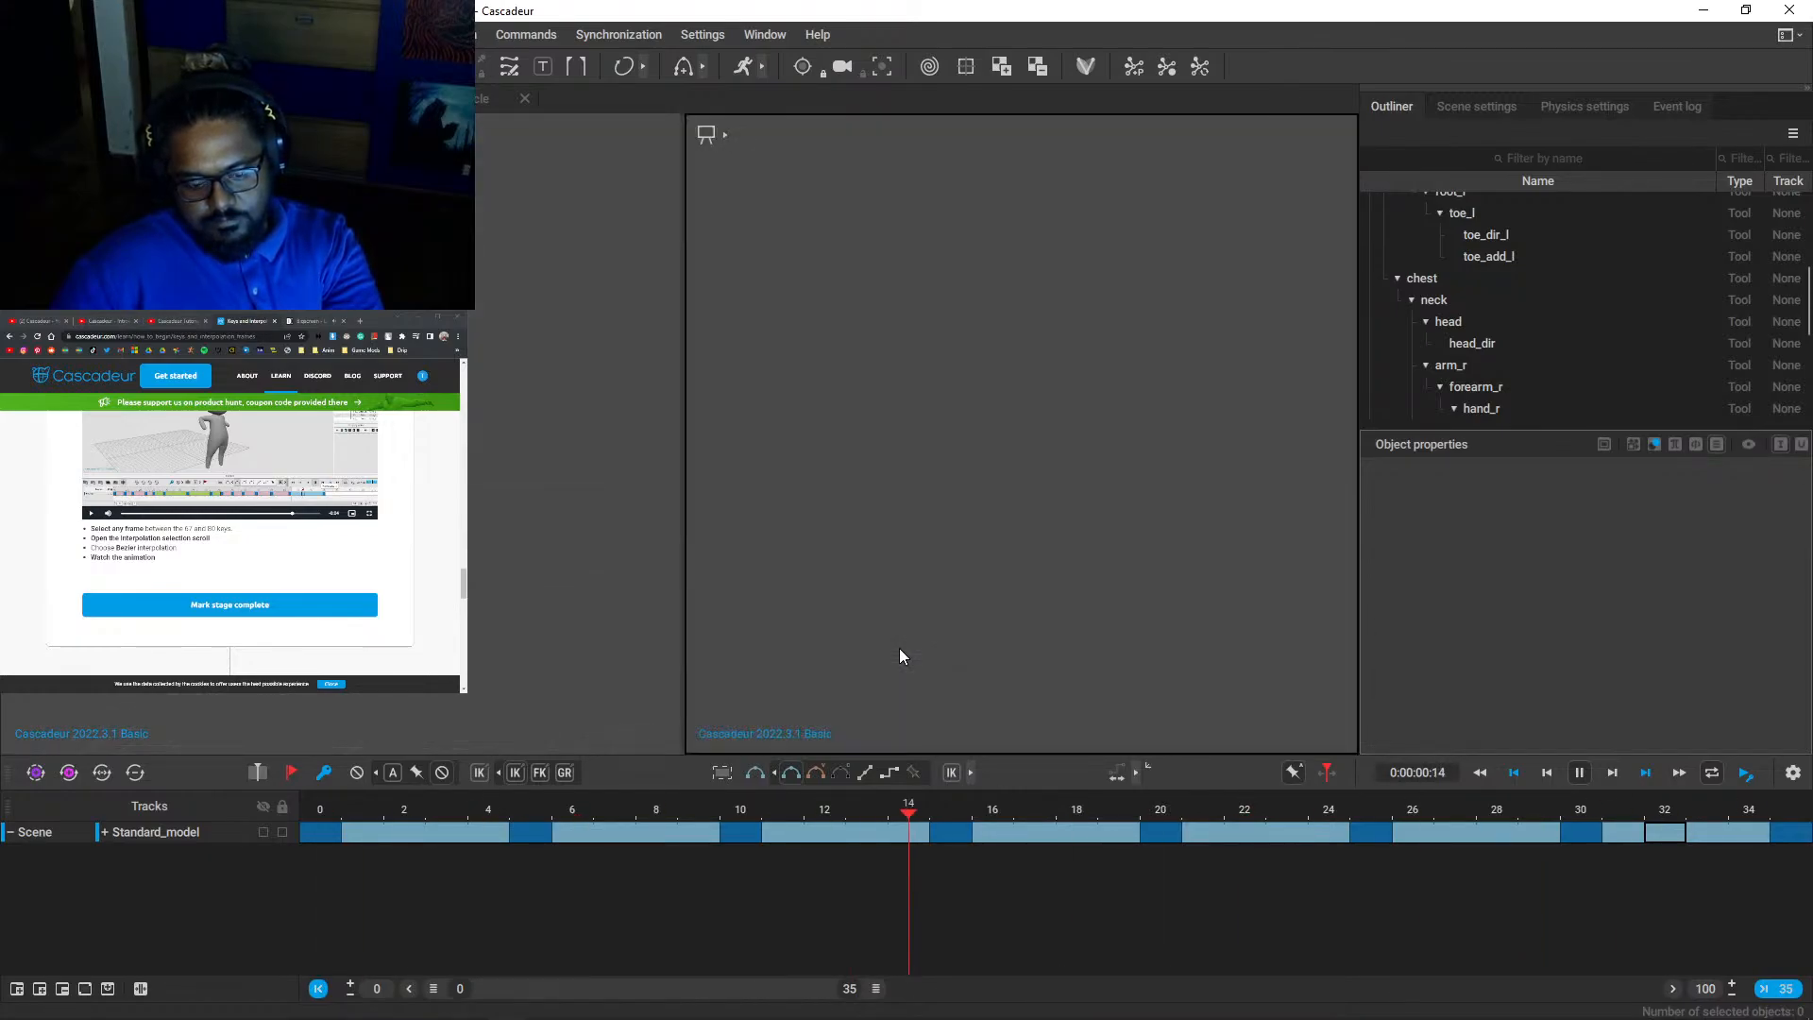
pyautogui.press('space')
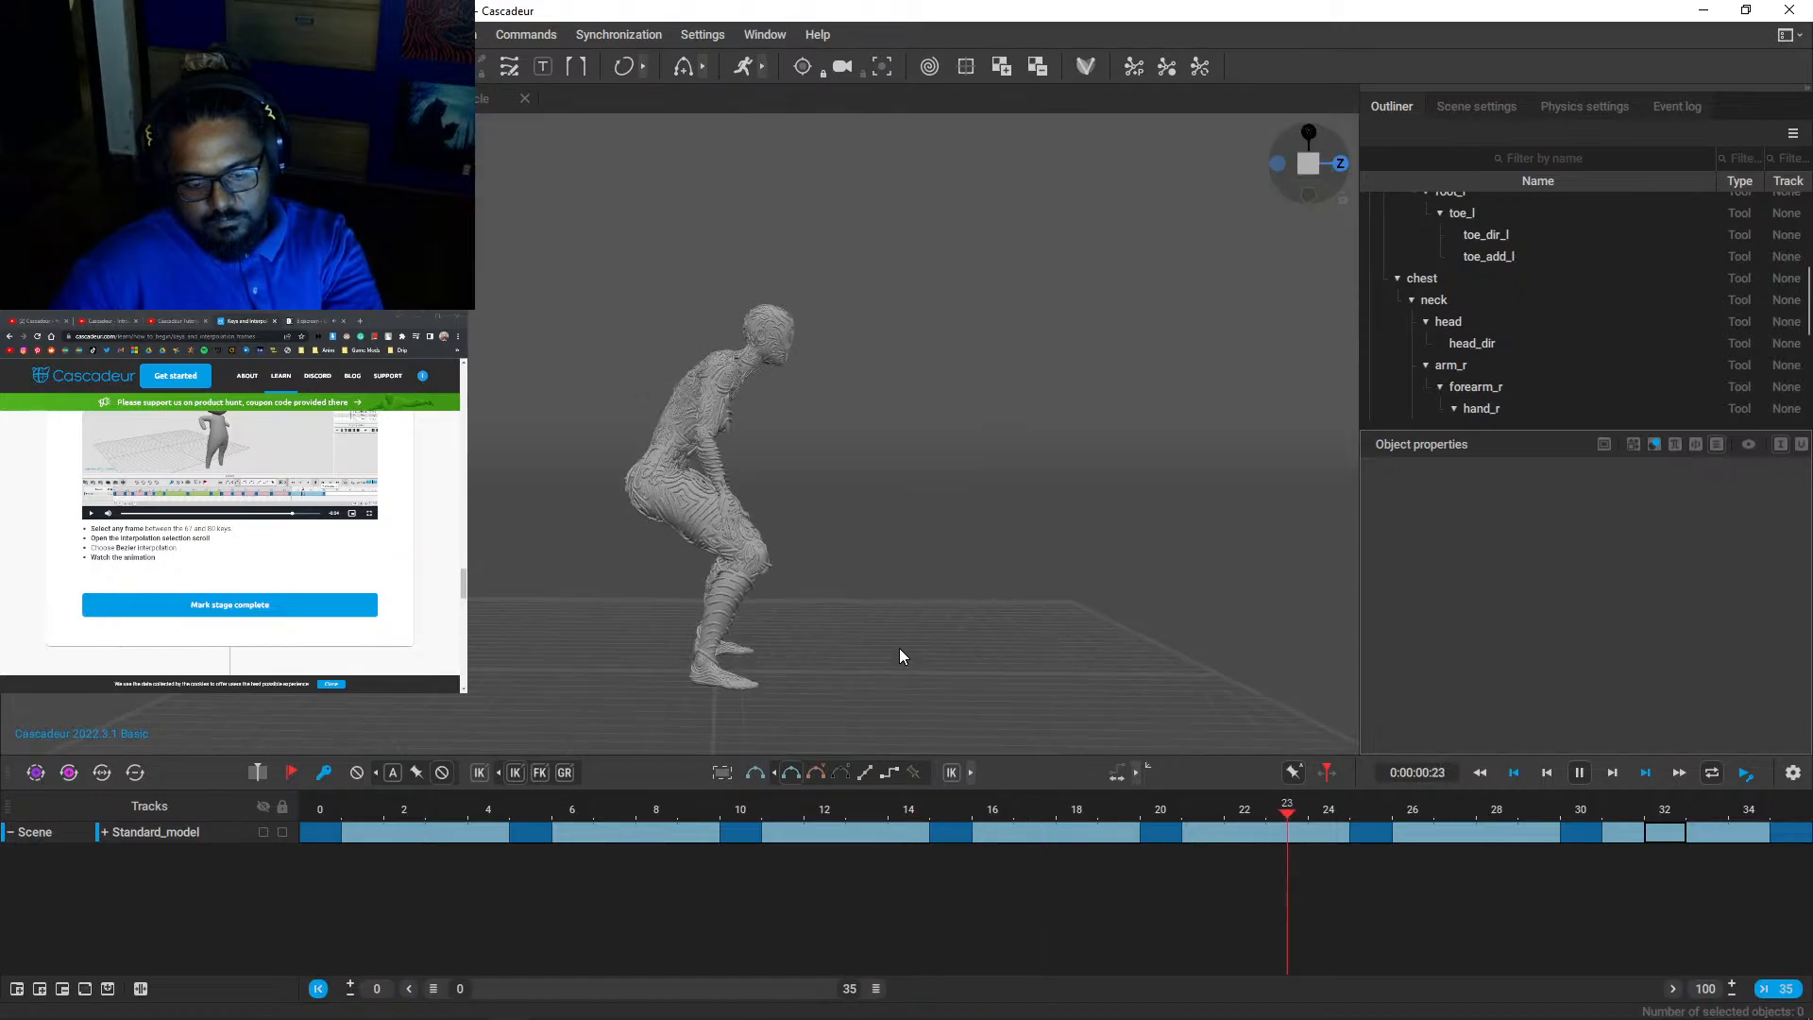
pyautogui.press('space')
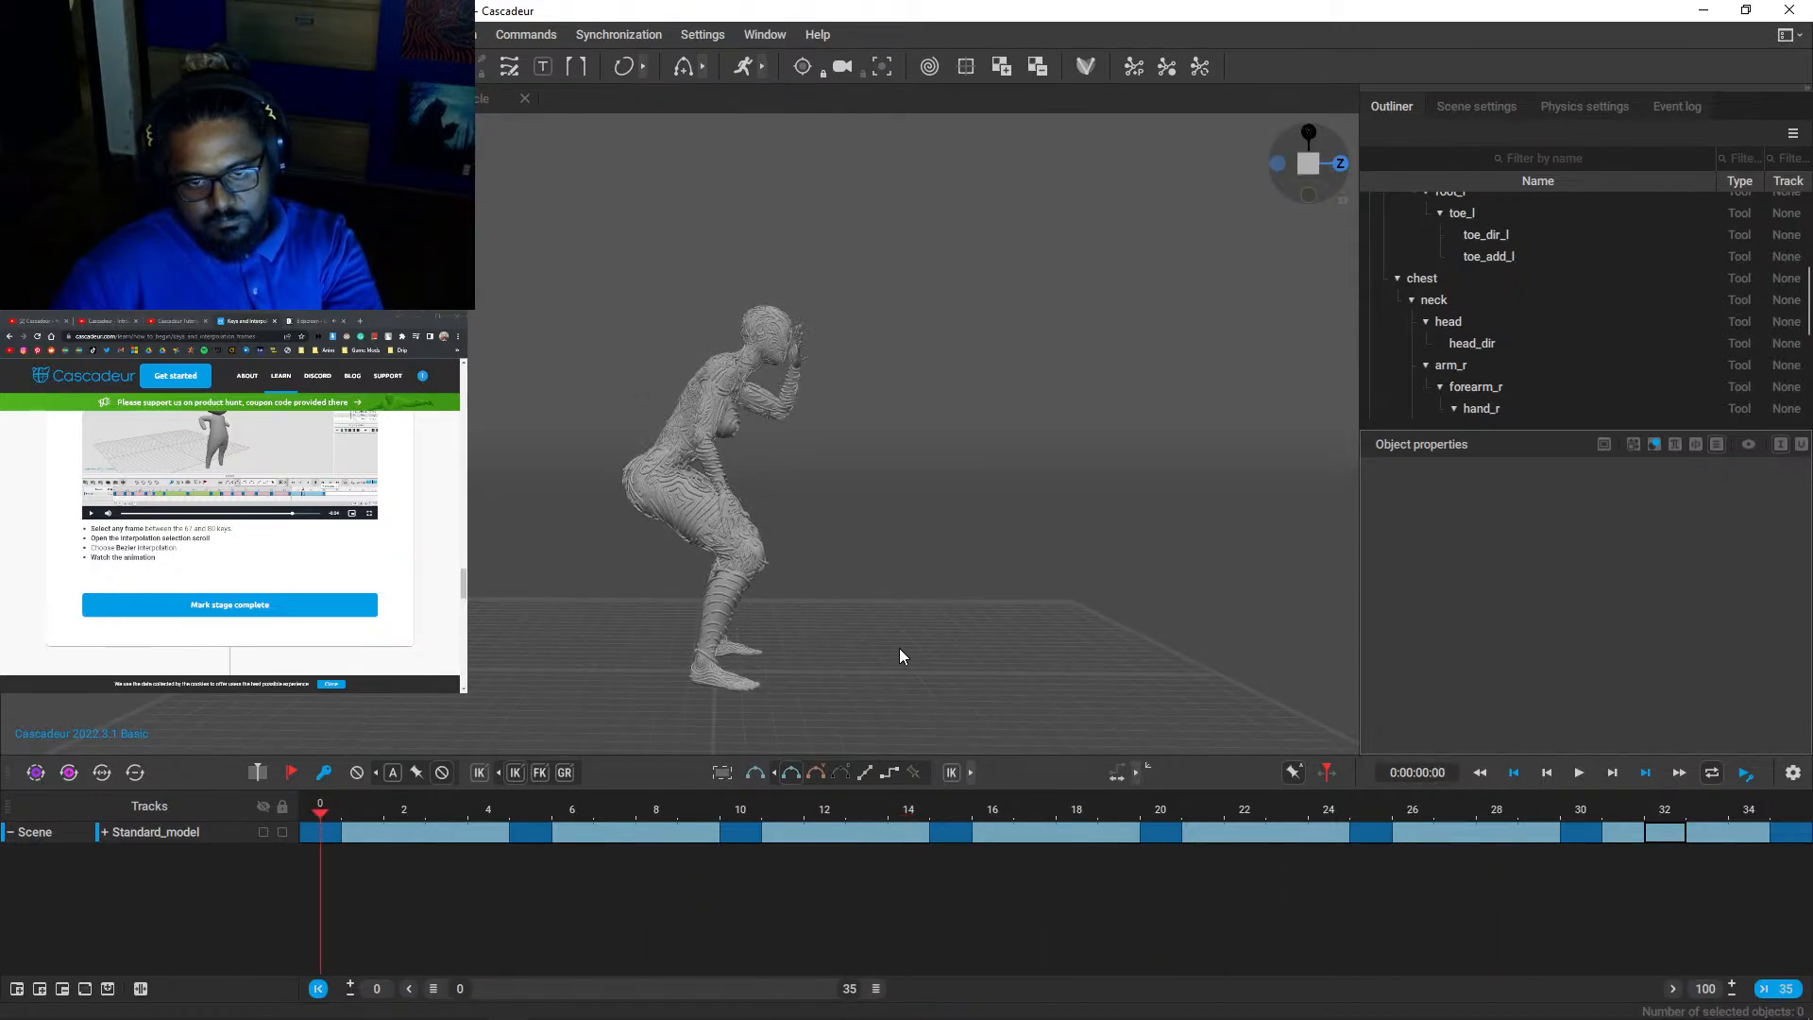
# - Try selecting frames 5 to 35 on the Standard_model track, and widen the timeline range to frame 135
pyautogui.click(1671, 988)
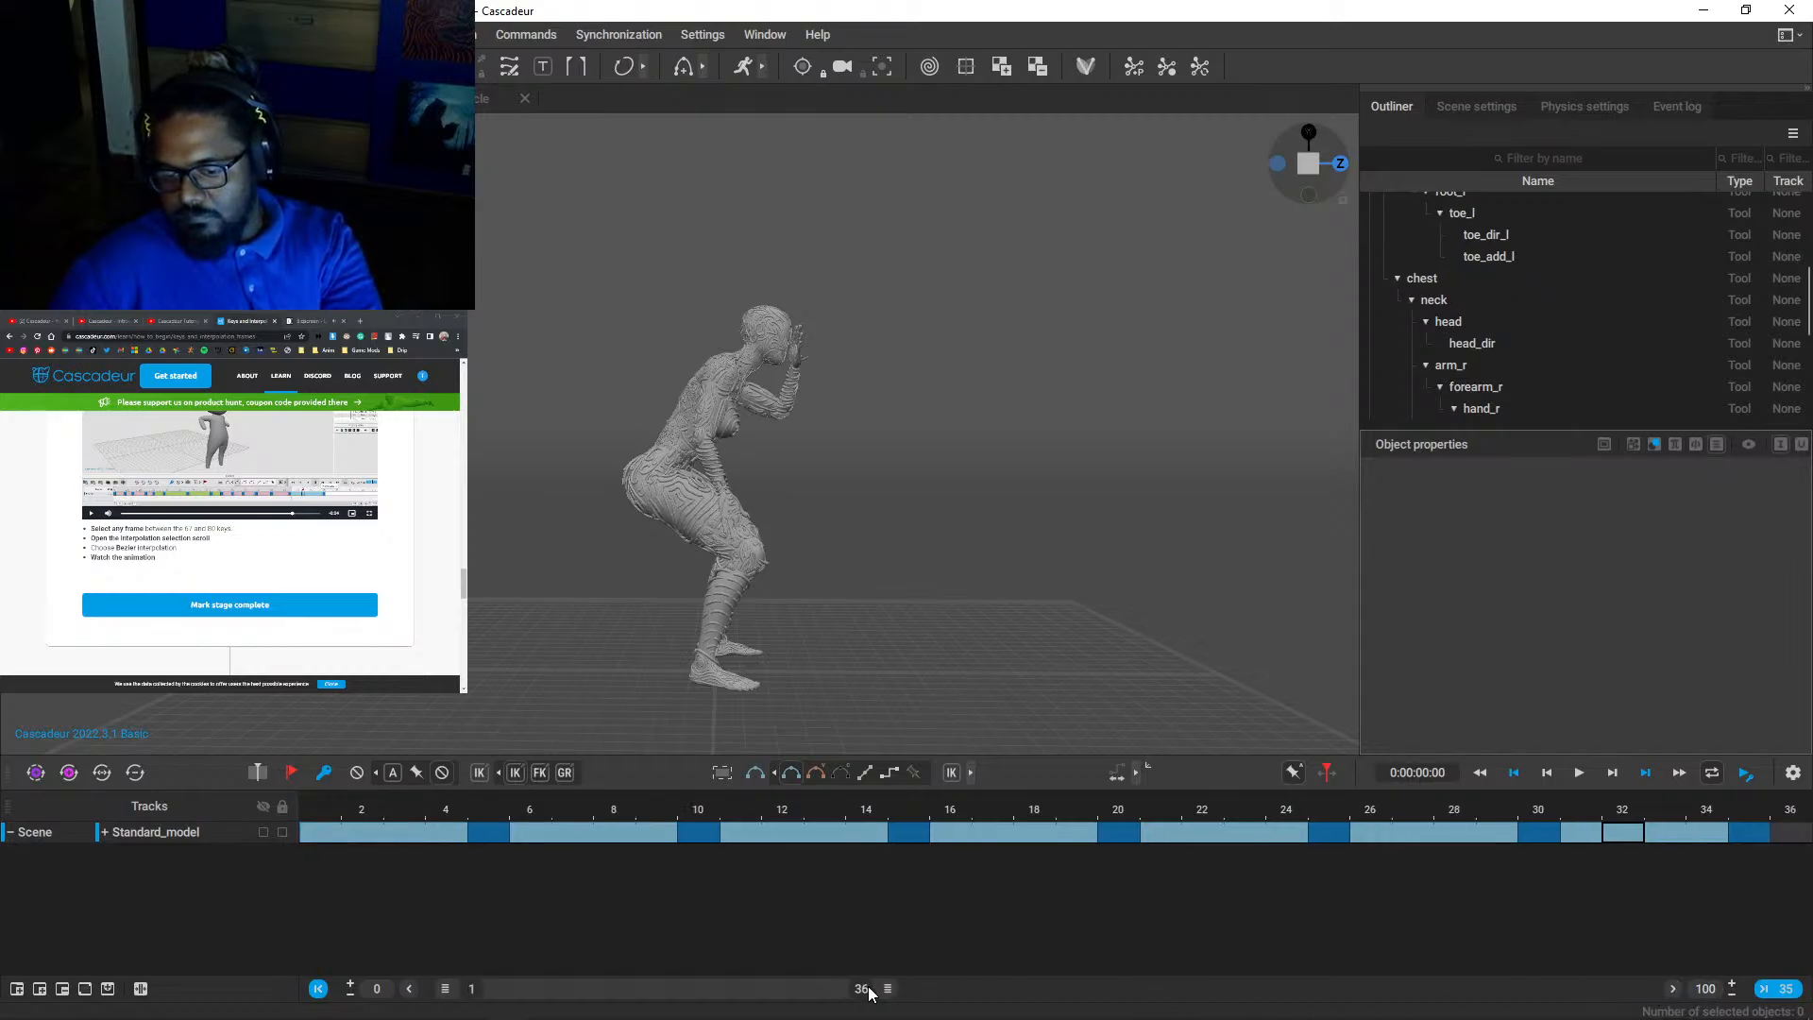
pyautogui.moveTo(889, 988); pyautogui.dragTo(1474, 954)
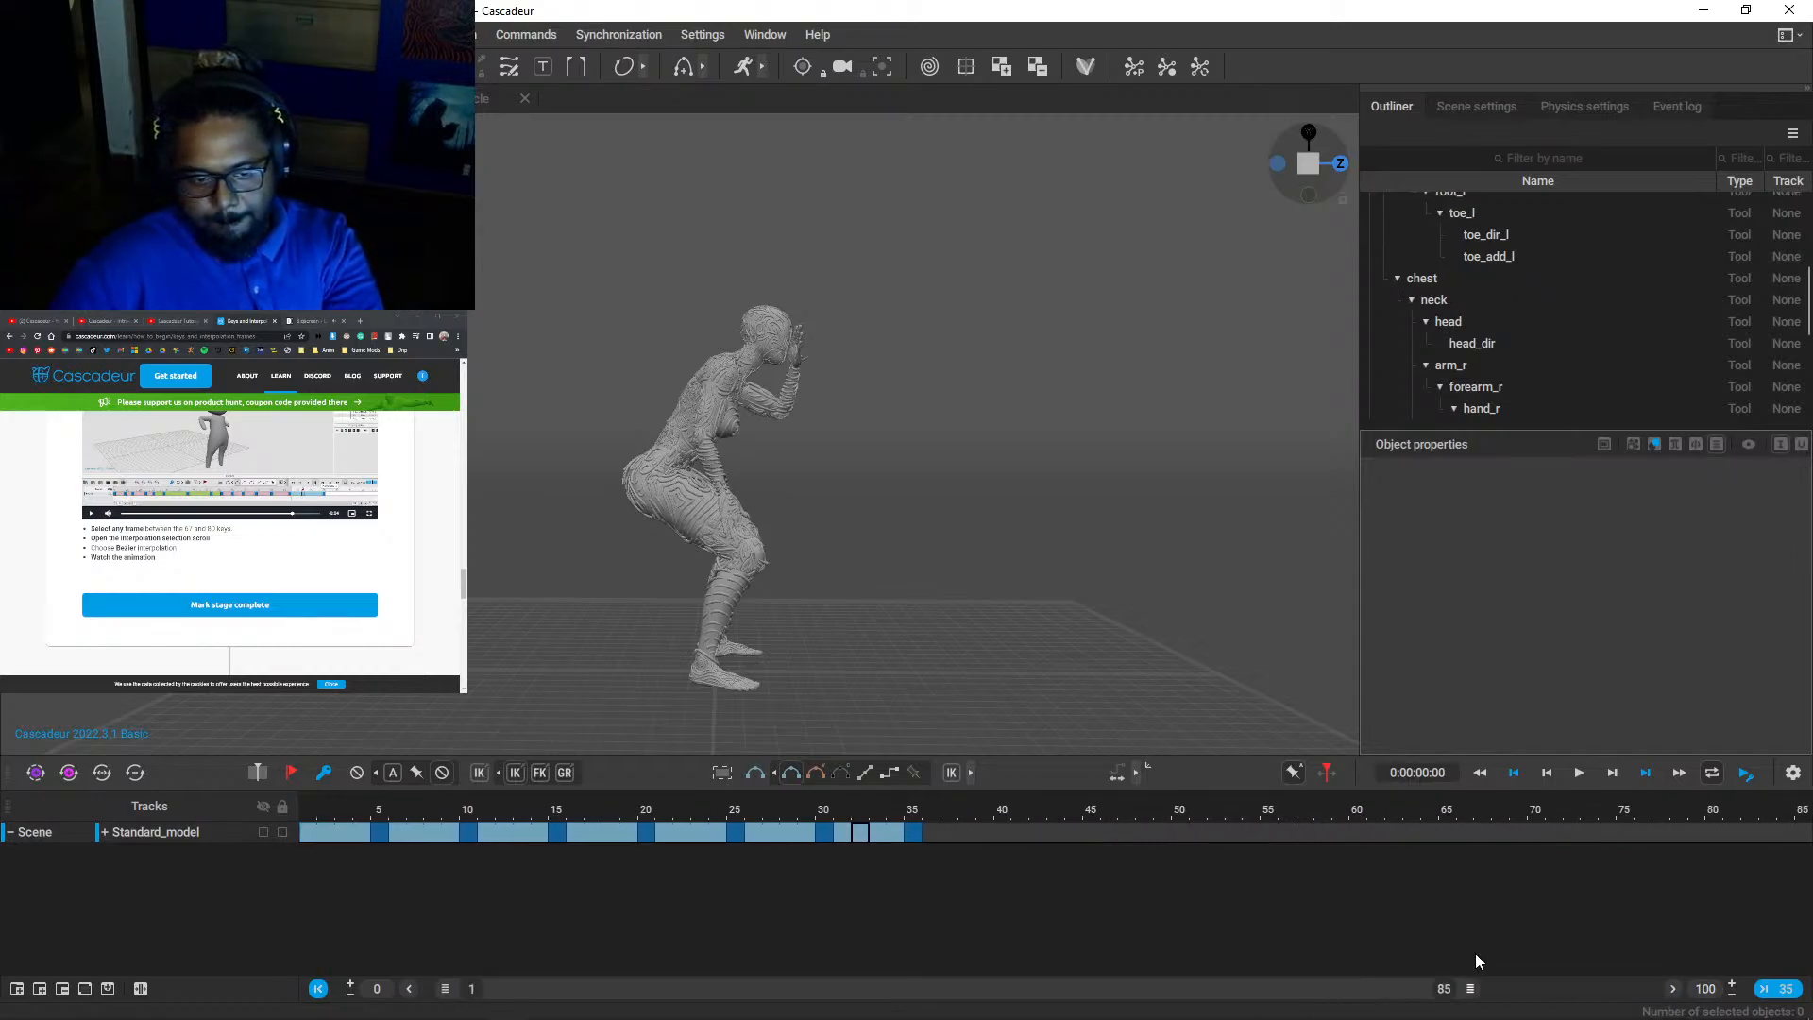
pyautogui.click(375, 829)
pyautogui.keyDown('shift'); pyautogui.click(915, 834); pyautogui.keyUp('shift')
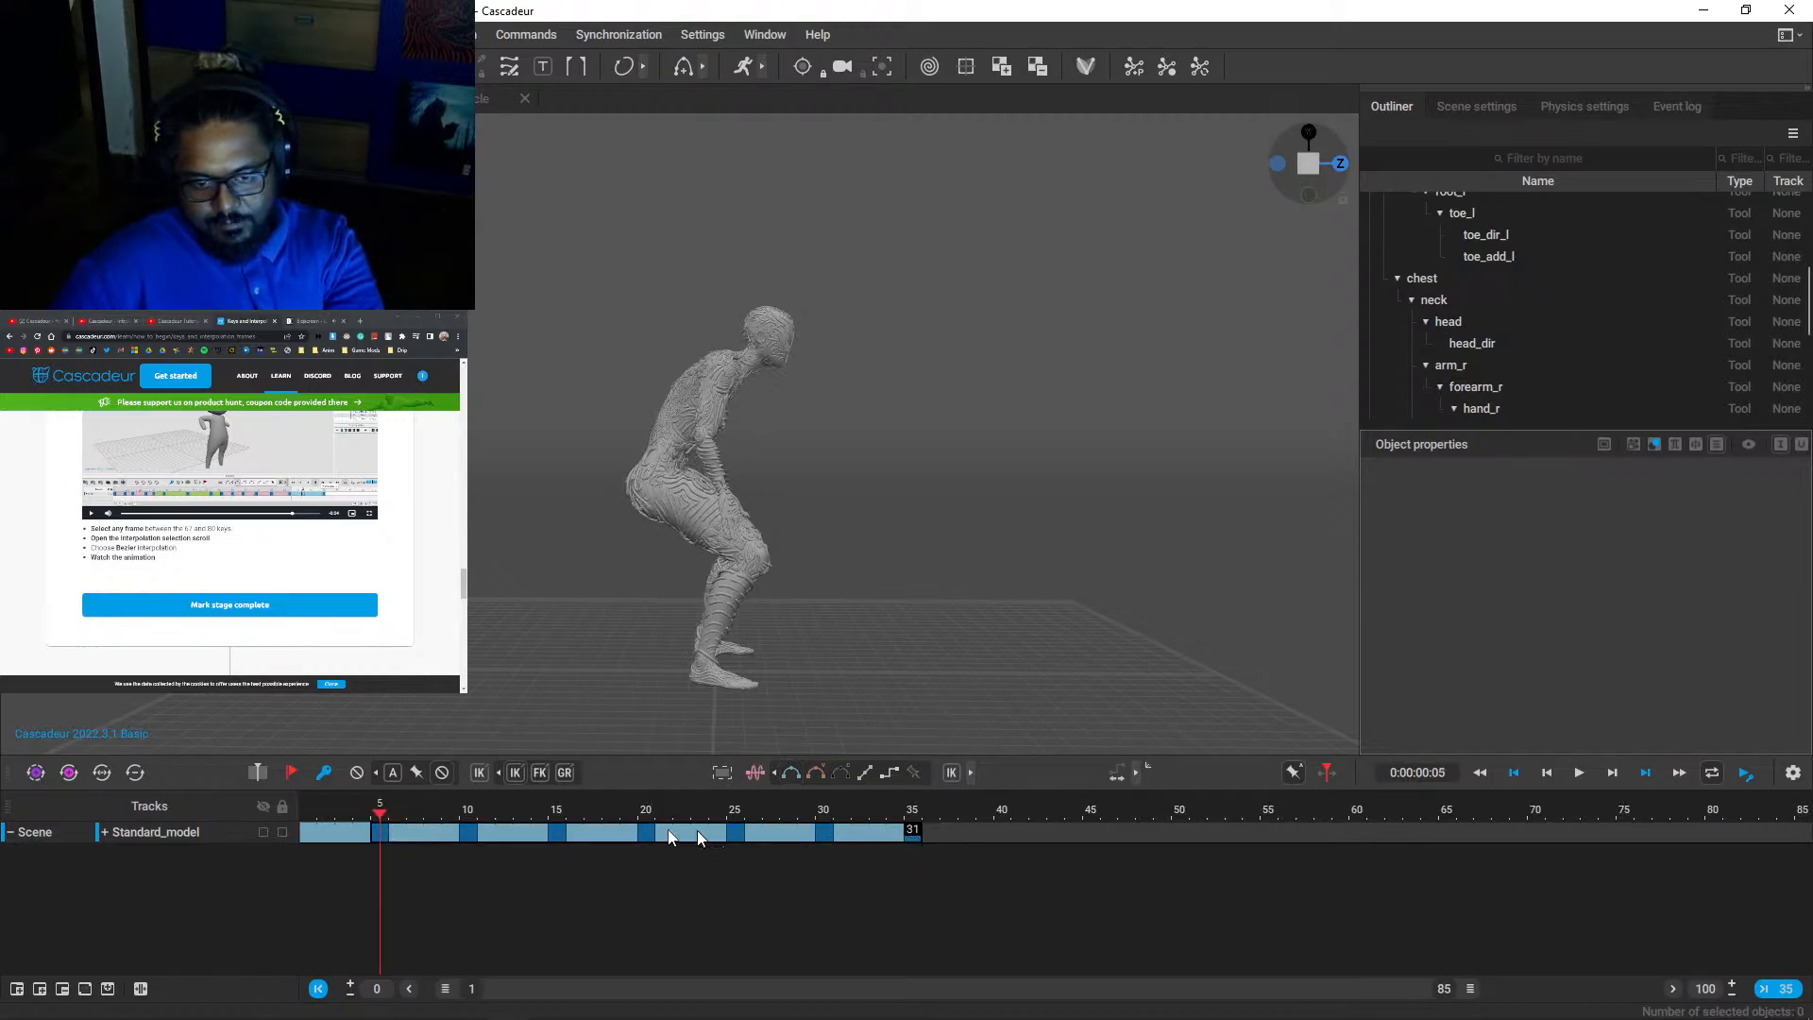
pyautogui.click(388, 830)
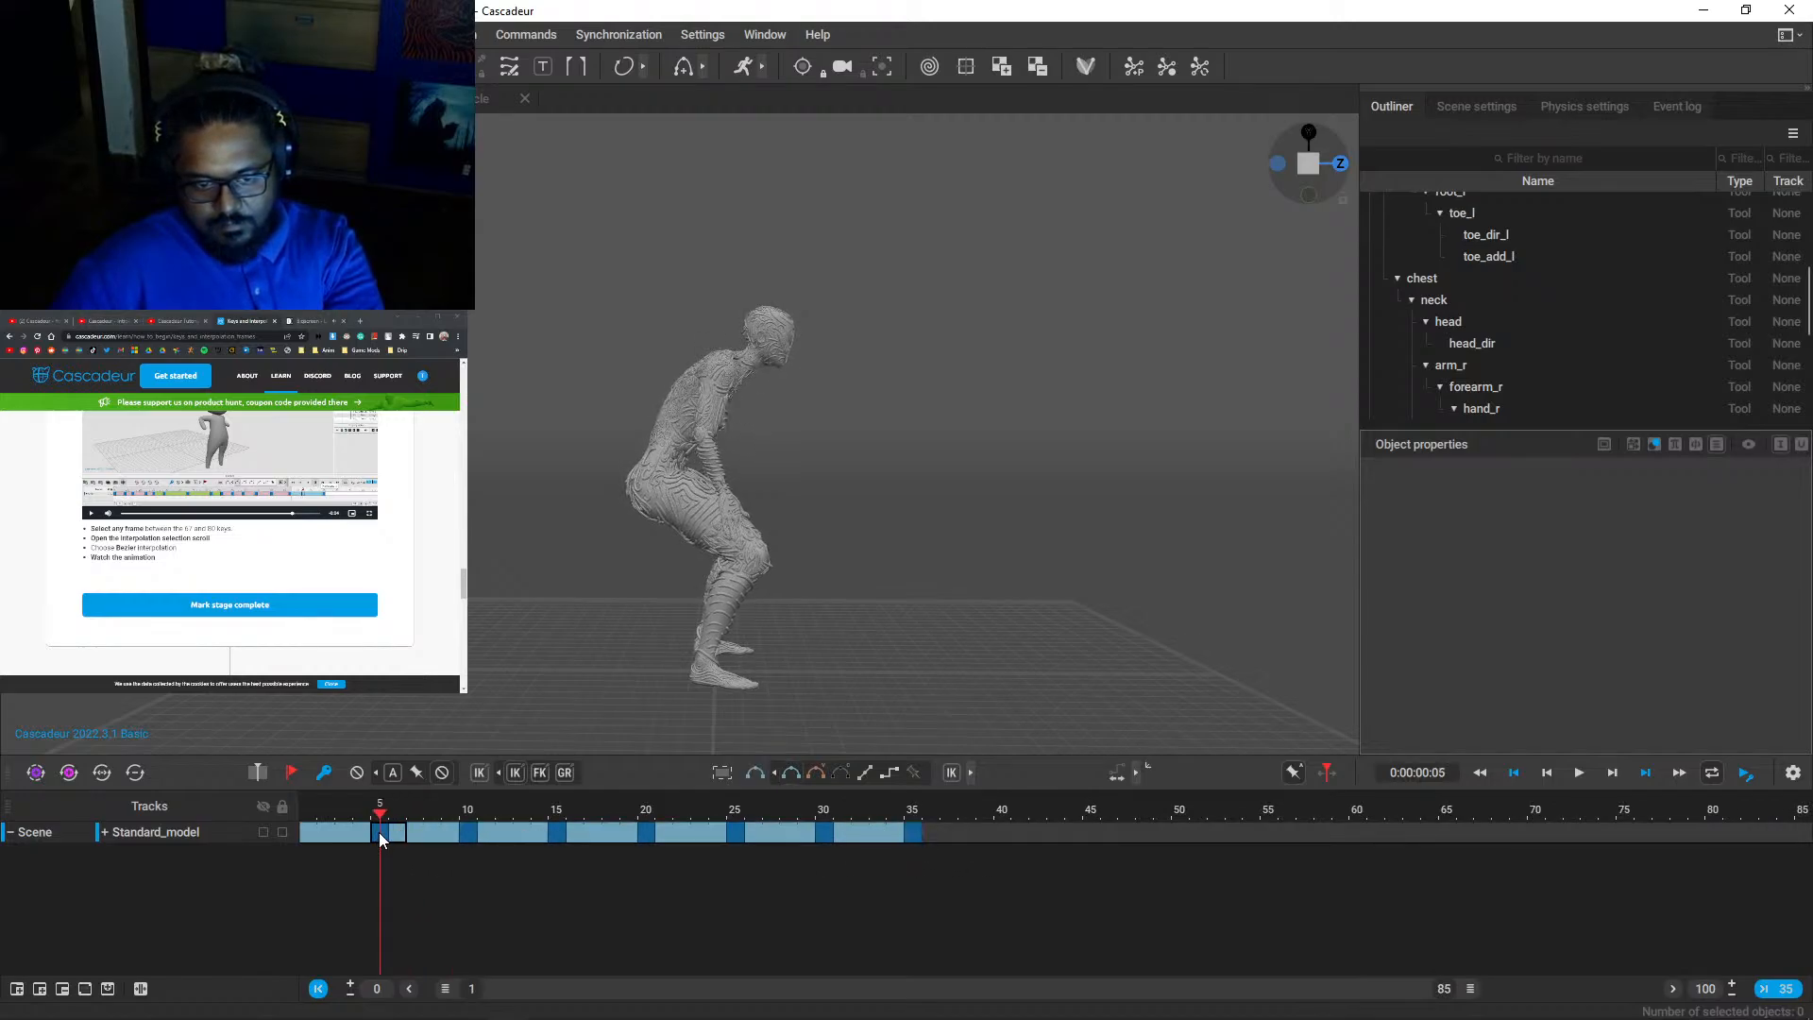
pyautogui.moveTo(378, 831); pyautogui.dragTo(485, 832)
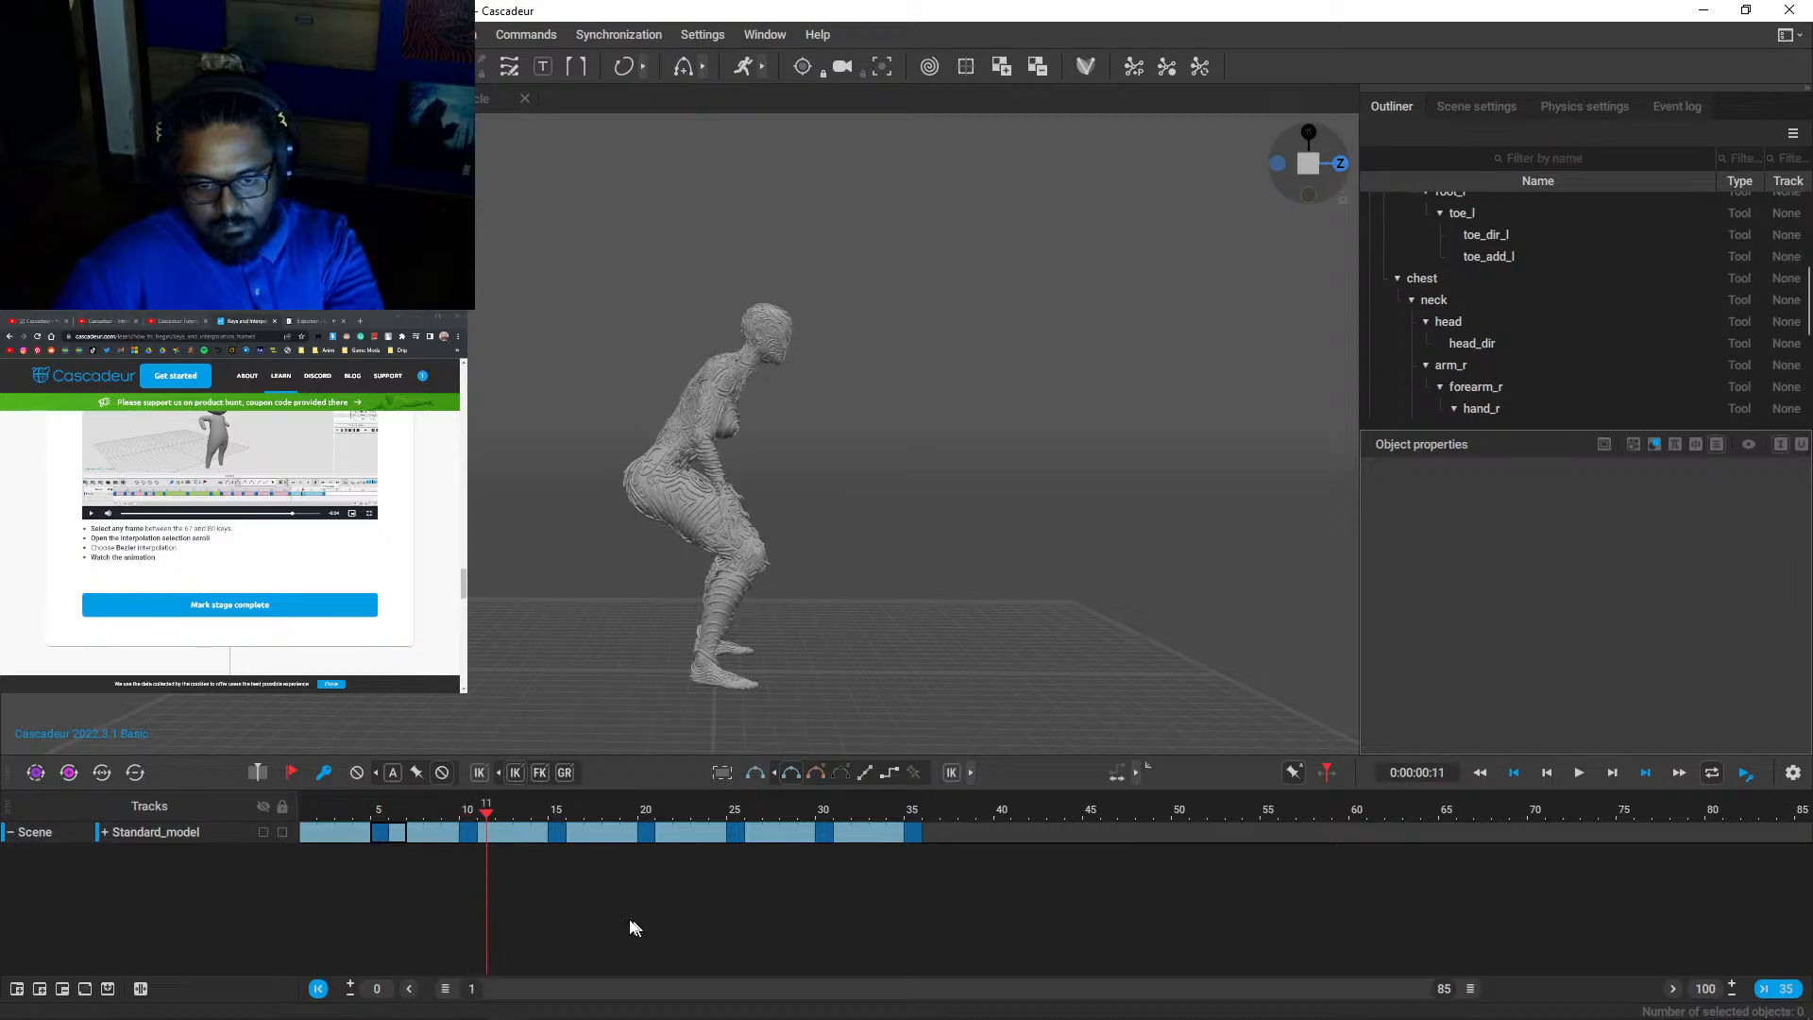
pyautogui.click(378, 830)
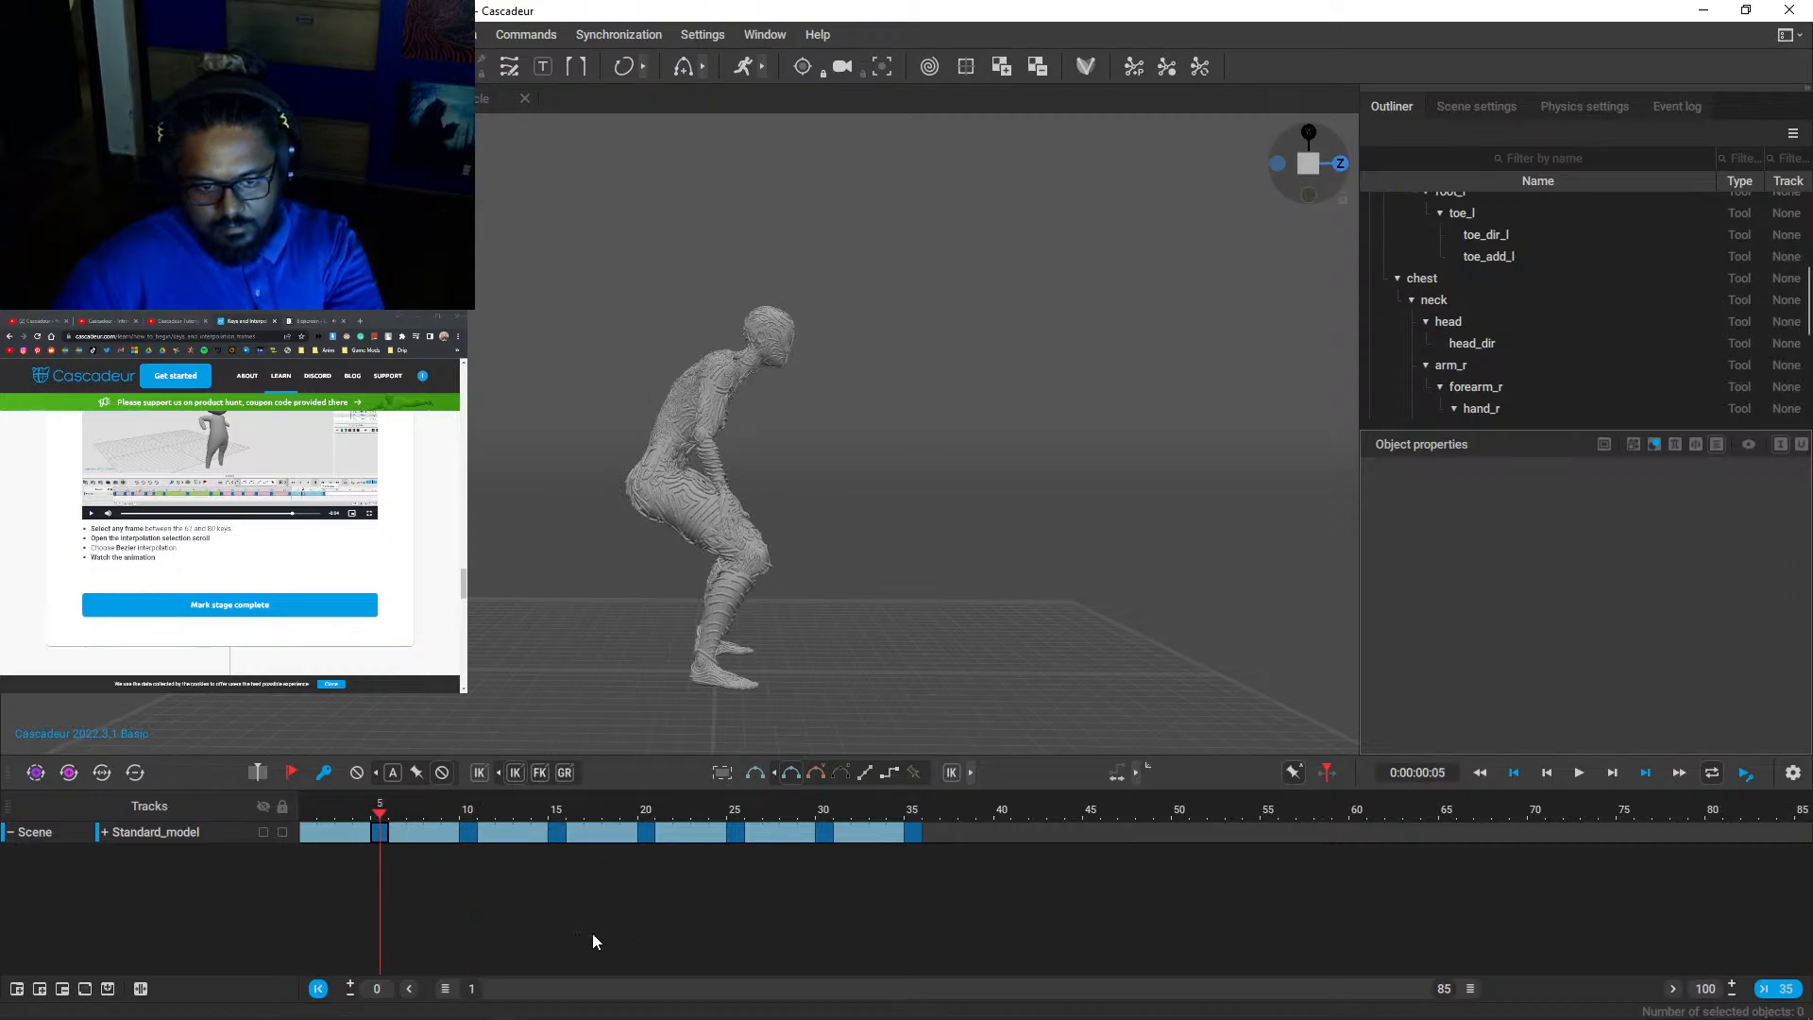
pyautogui.scroll(-5, 592, 932)
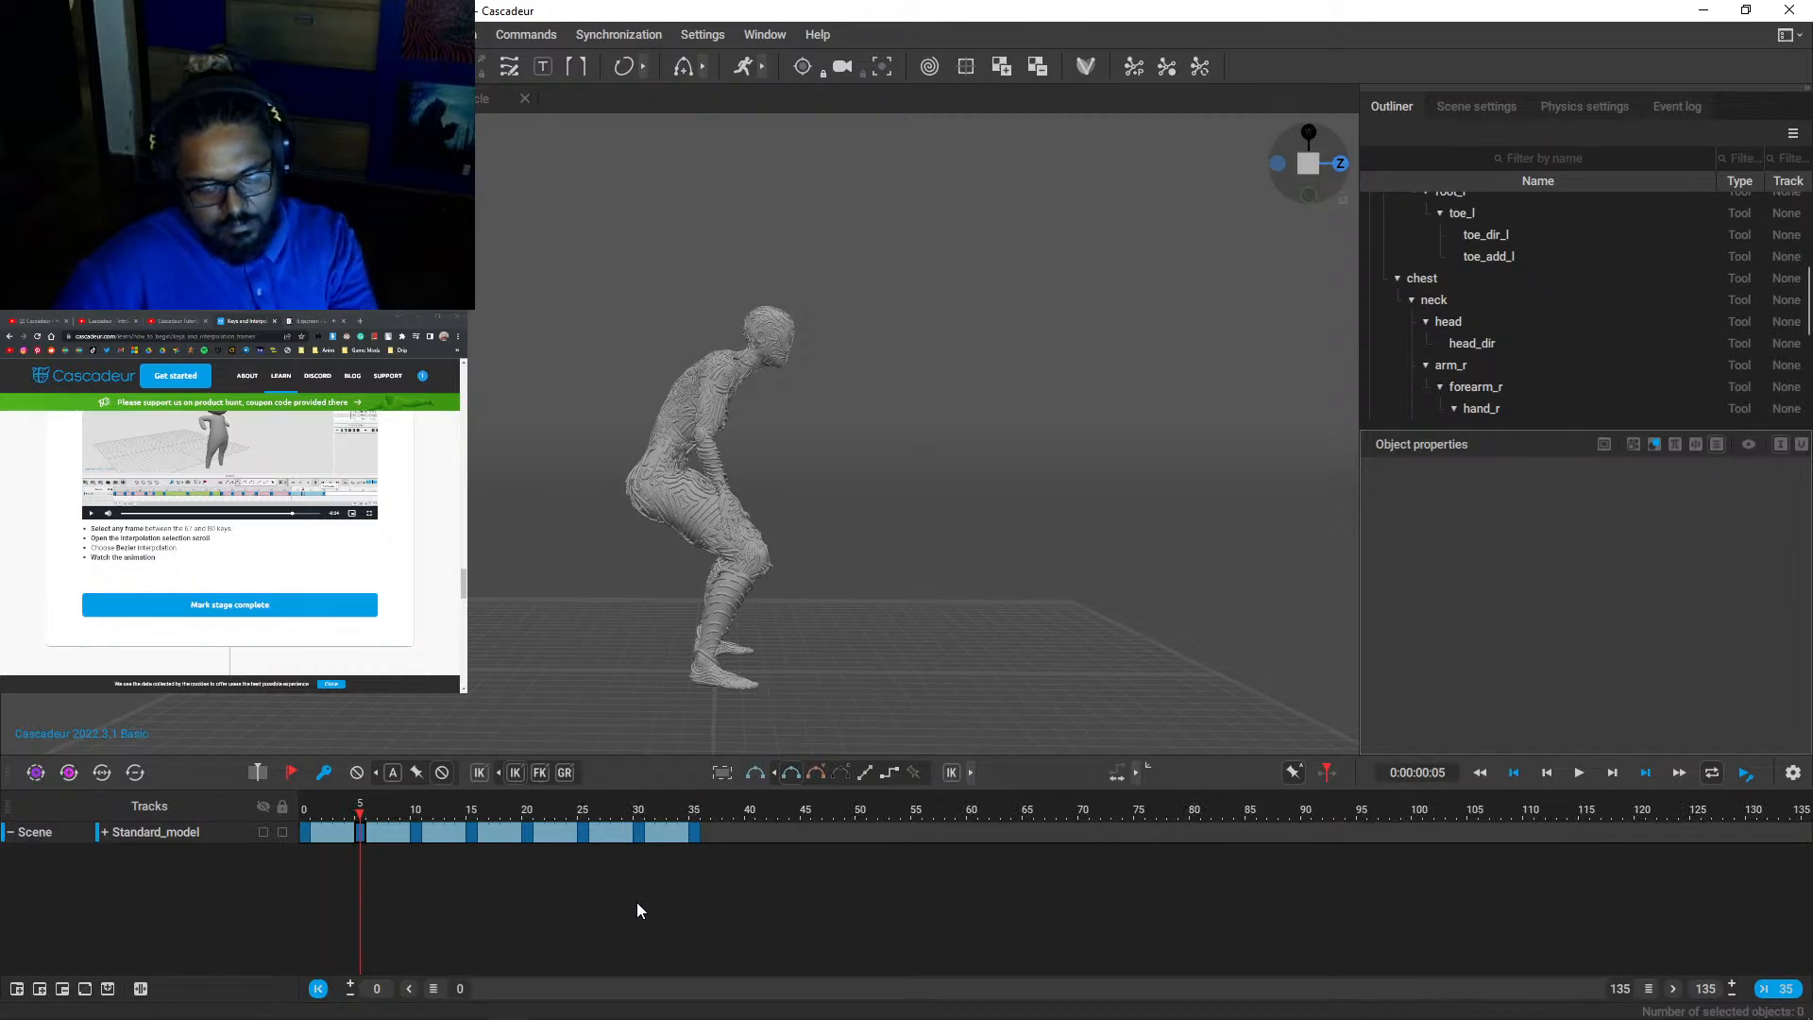
# - Reread the lesson section Changing the interpolation type between keys and its listed steps
pyautogui.scroll(-5, 229, 543)
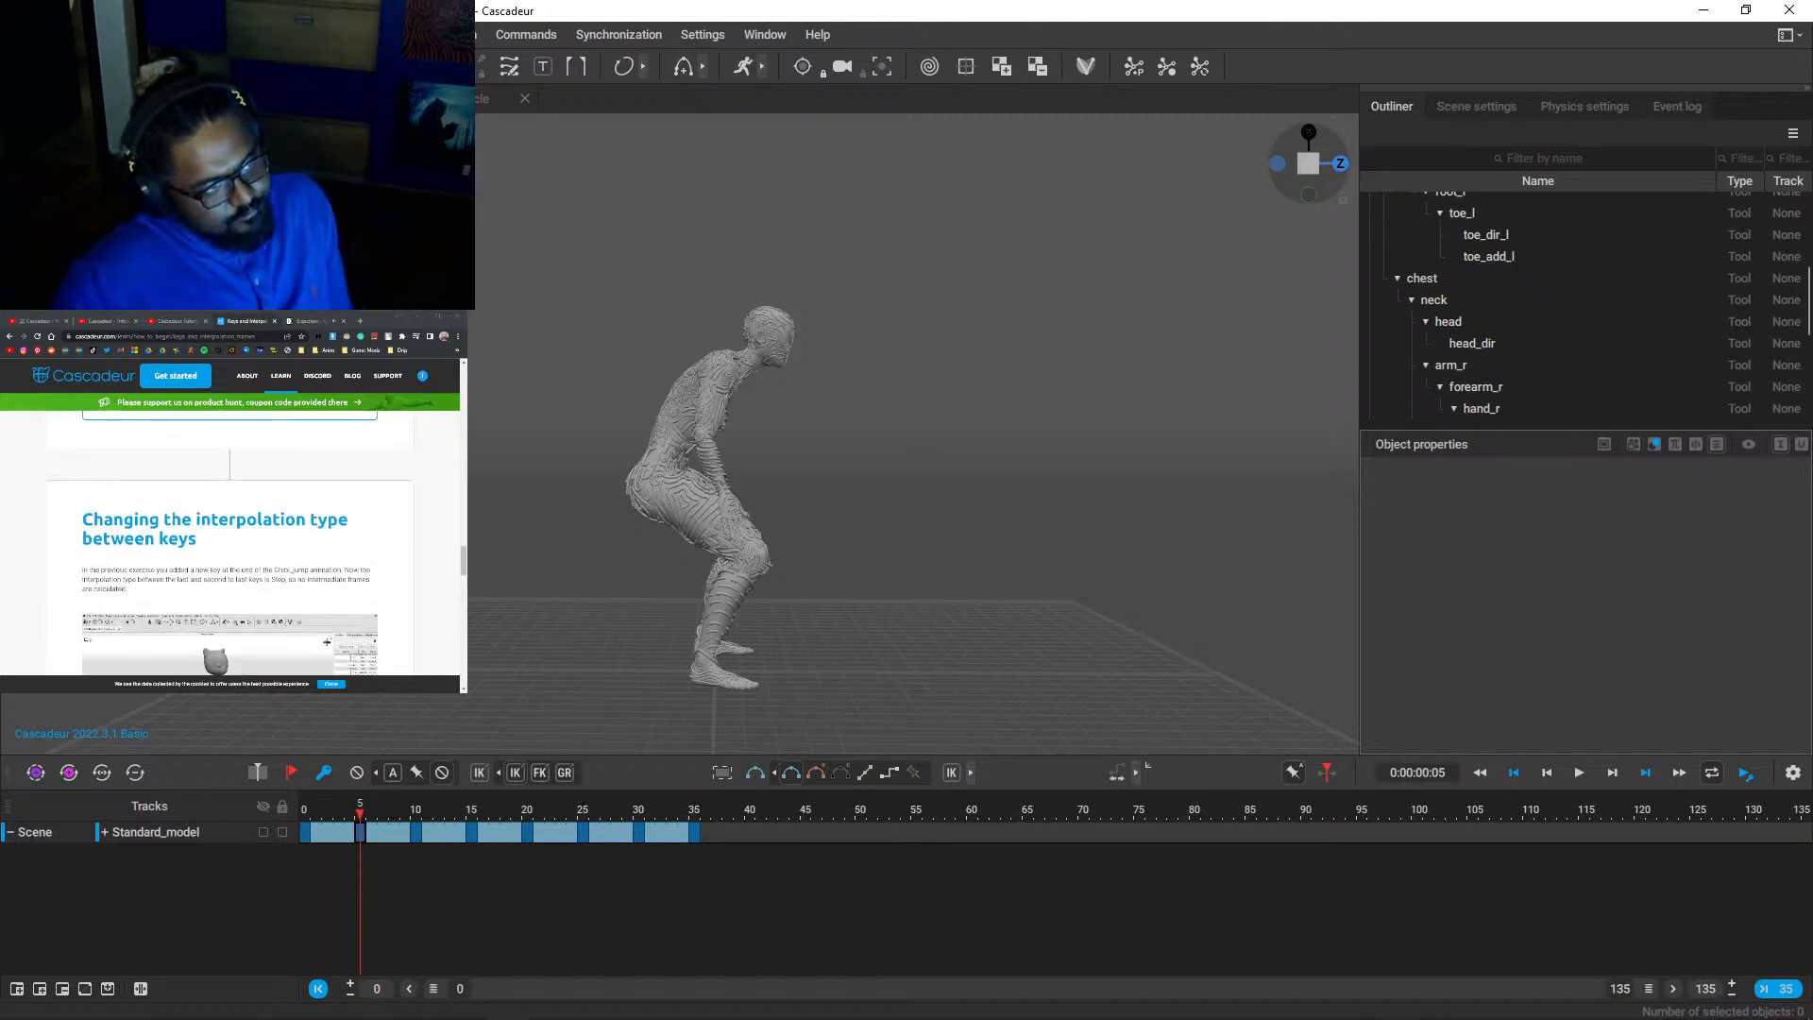
pyautogui.scroll(-3, 230, 543)
pyautogui.scroll(2, 229, 543)
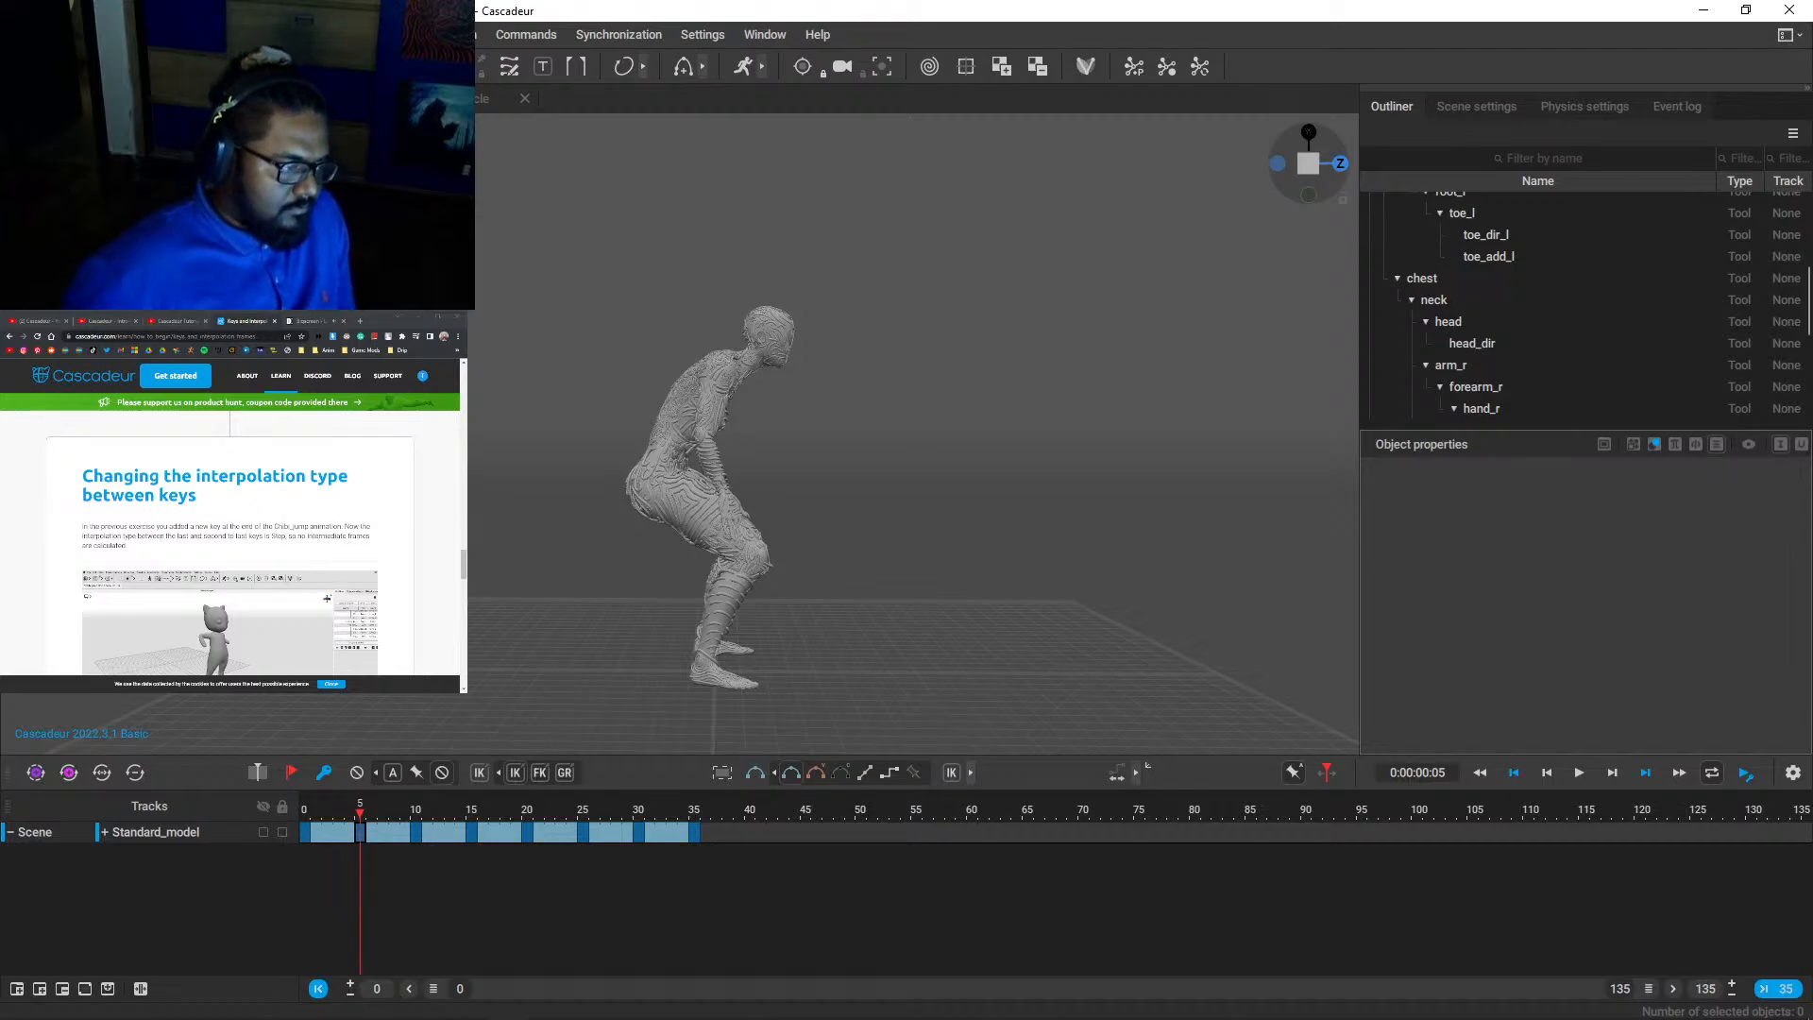
pyautogui.scroll(-3, 229, 543)
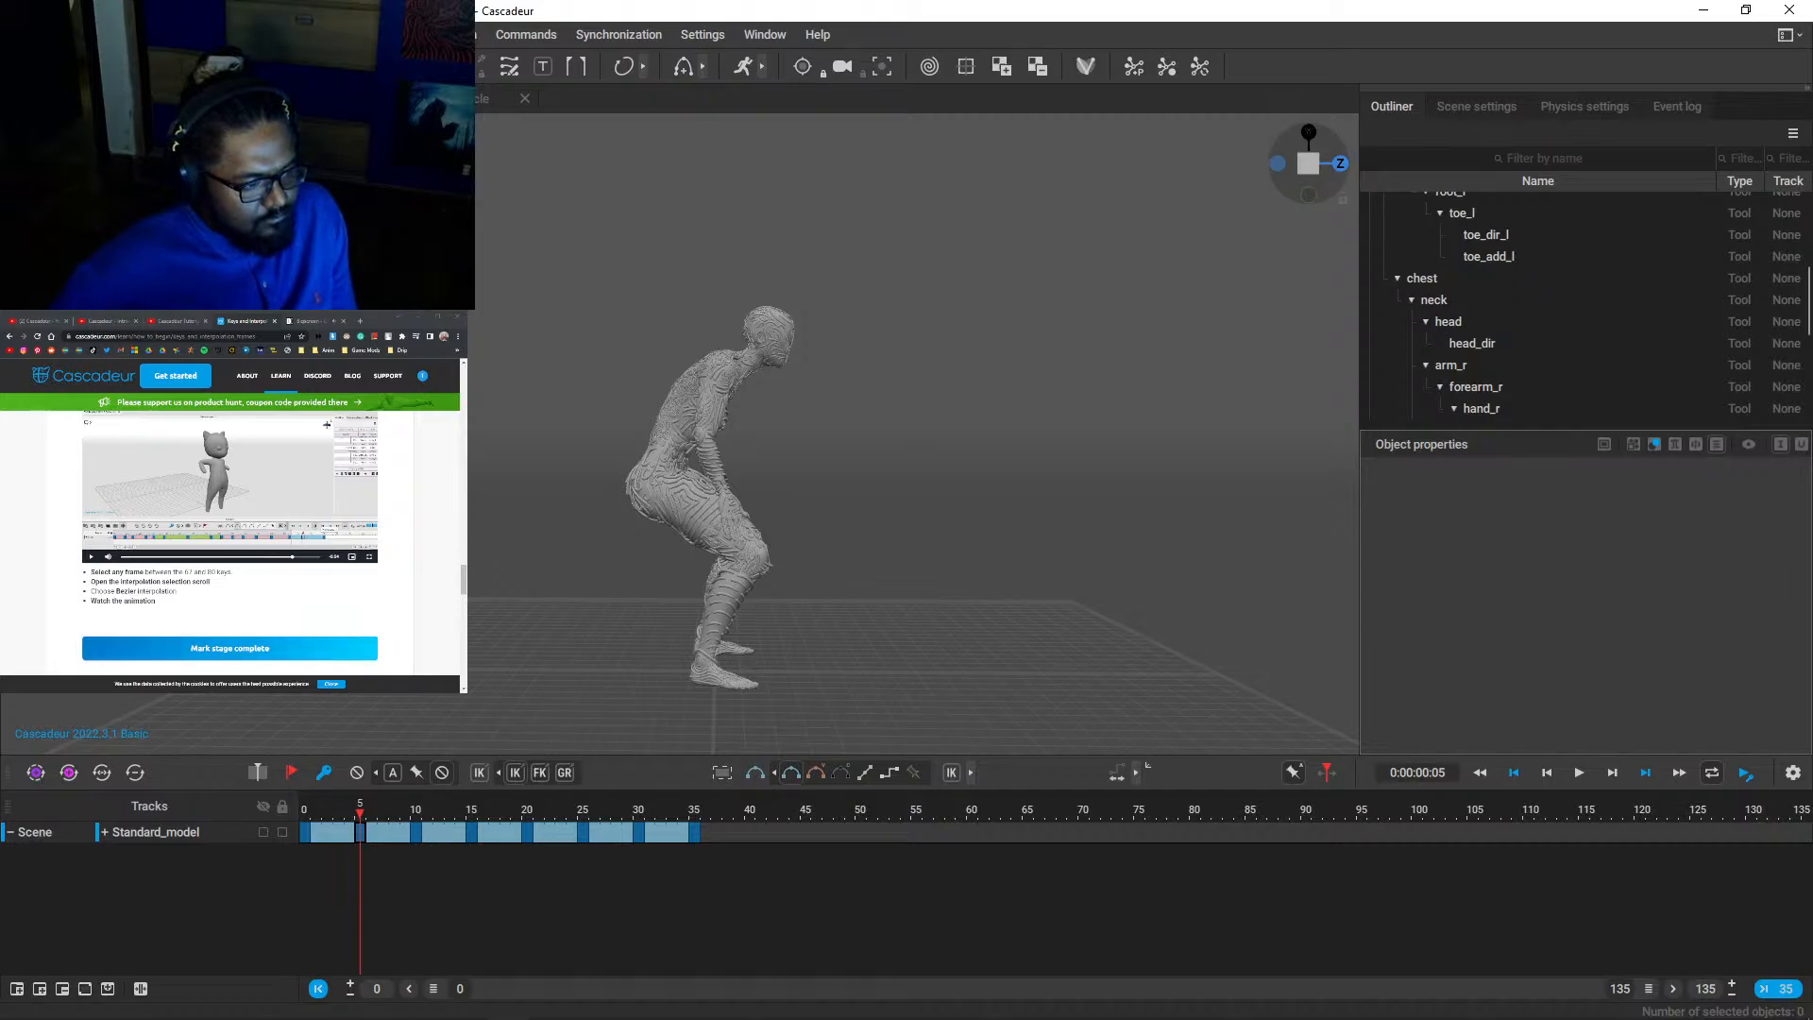
# - Read the lesson's IK and FK interpolation section, including its arm movement examples and the recommendation on FK mode
pyautogui.scroll(-3, 278, 640)
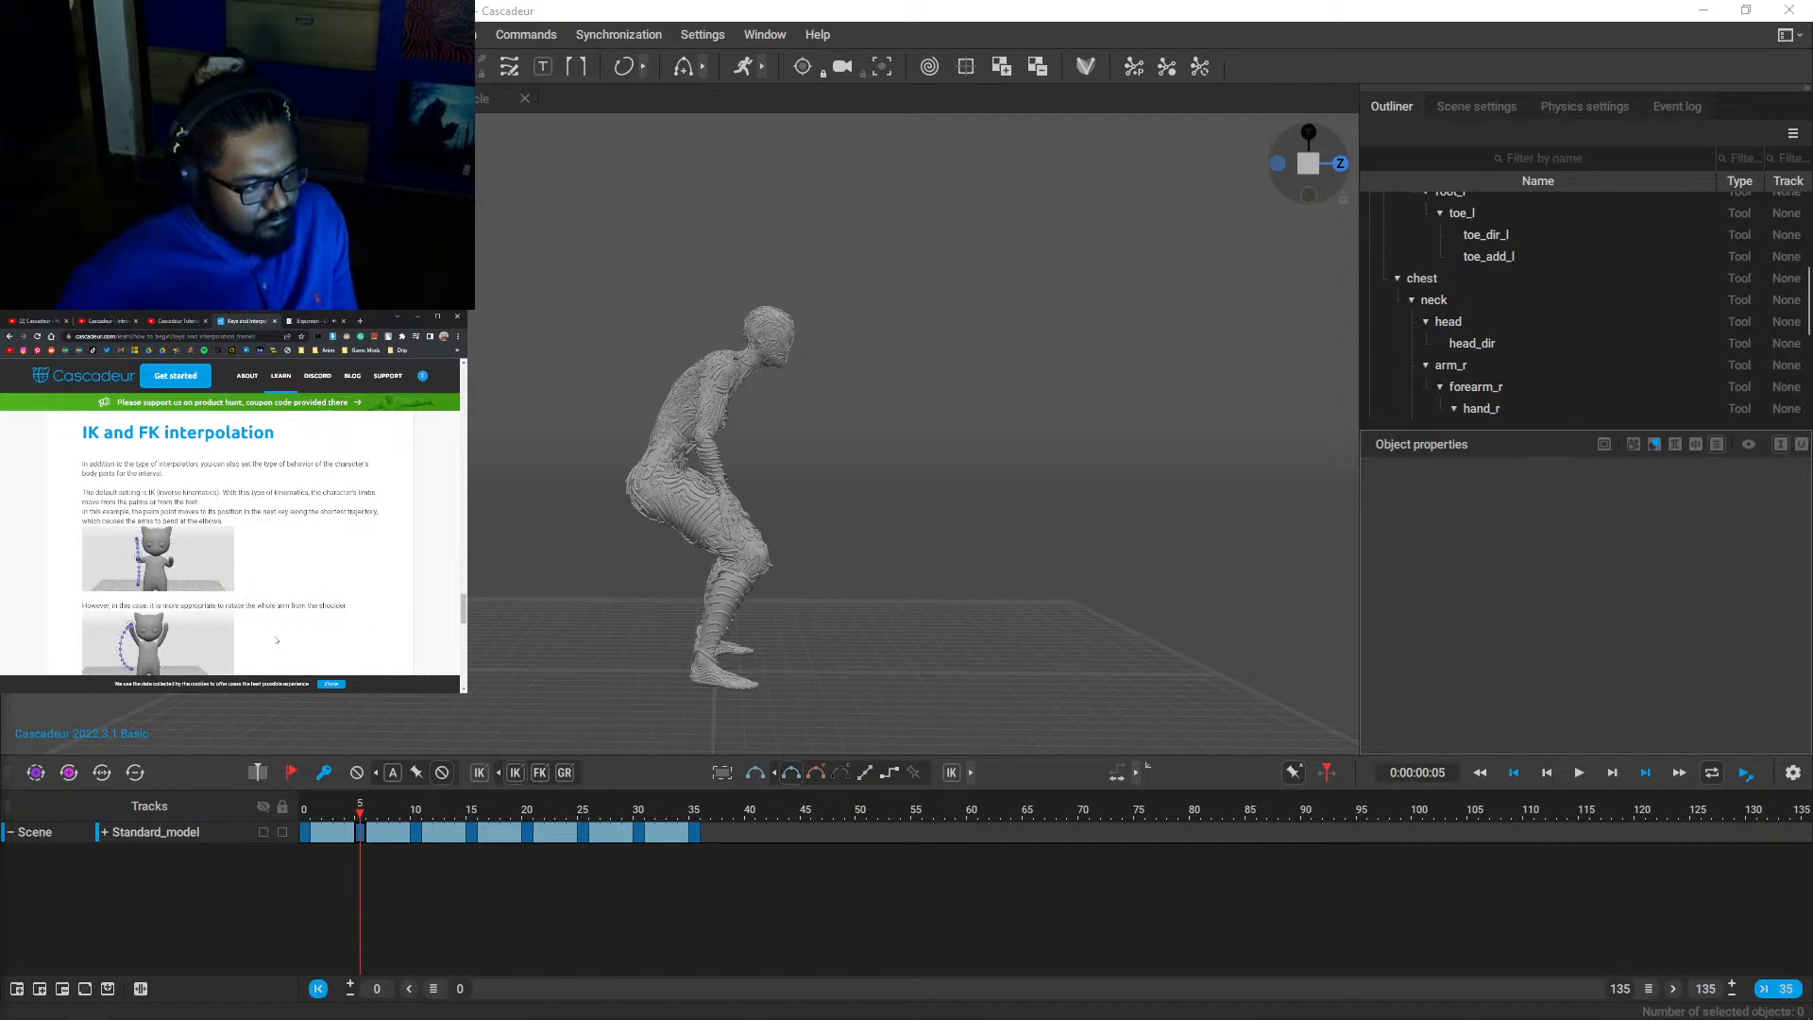
pyautogui.scroll(-3, 276, 640)
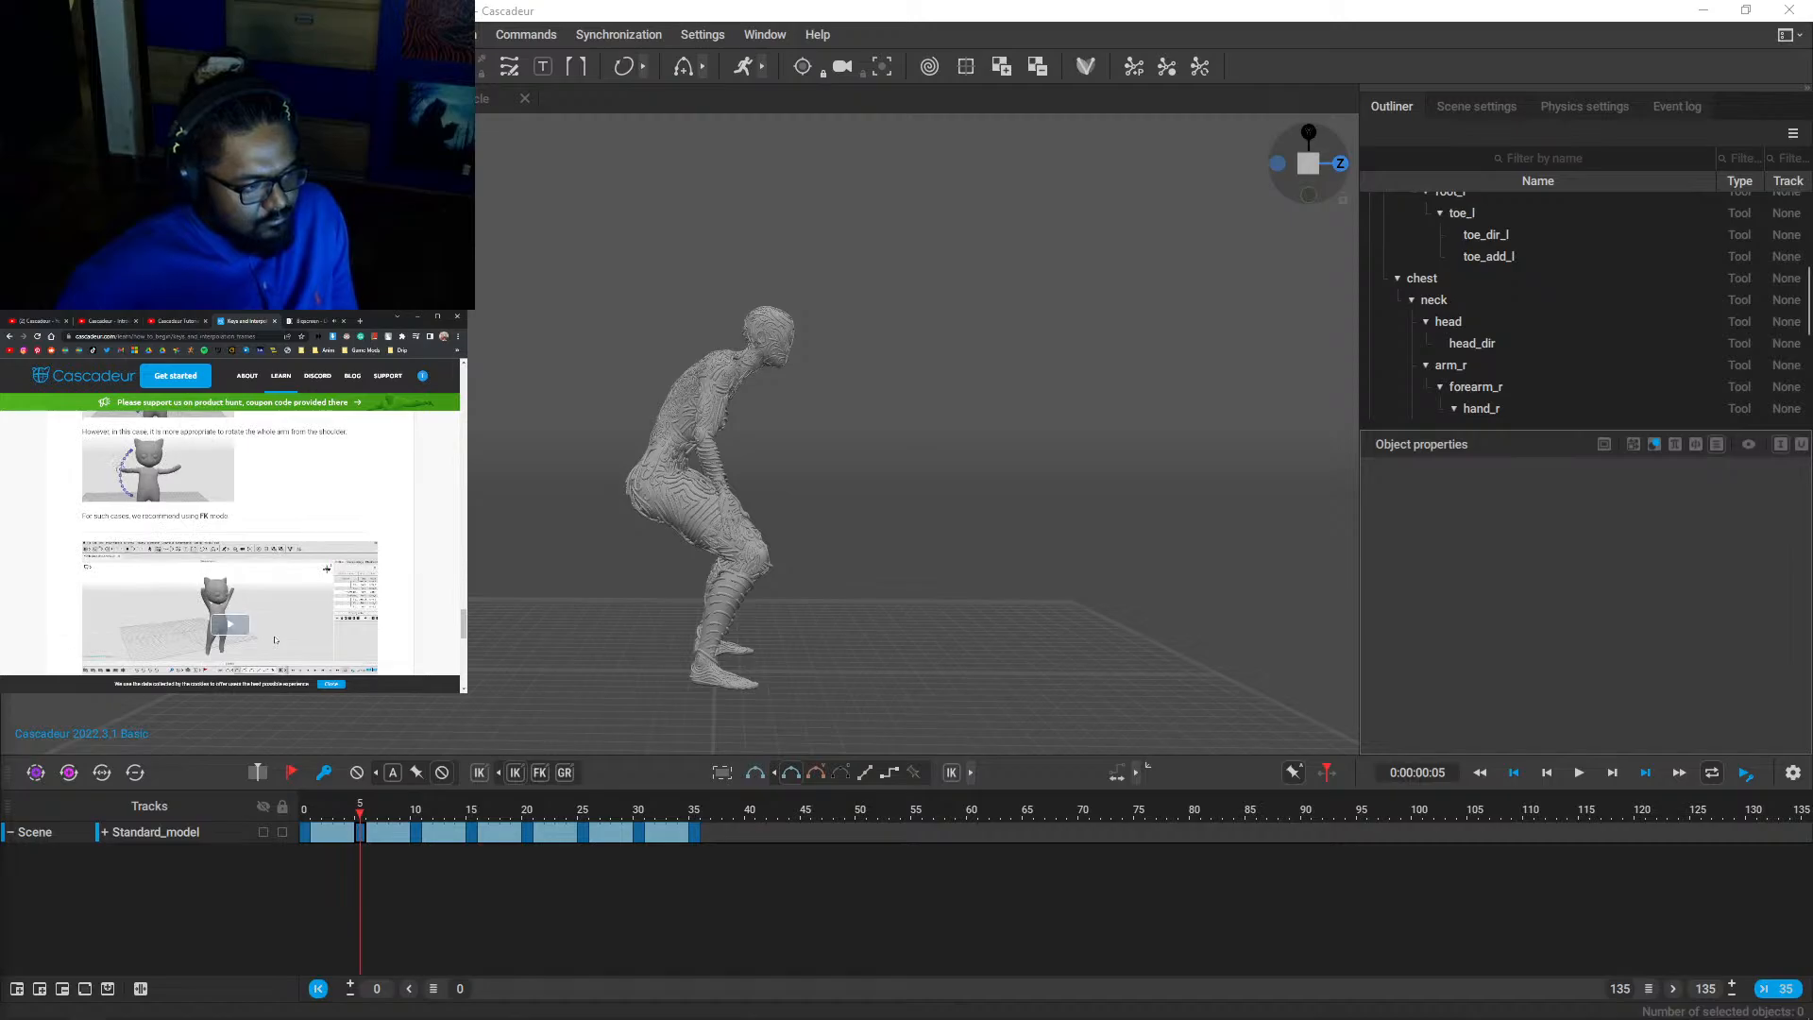
pyautogui.scroll(2, 807, 541)
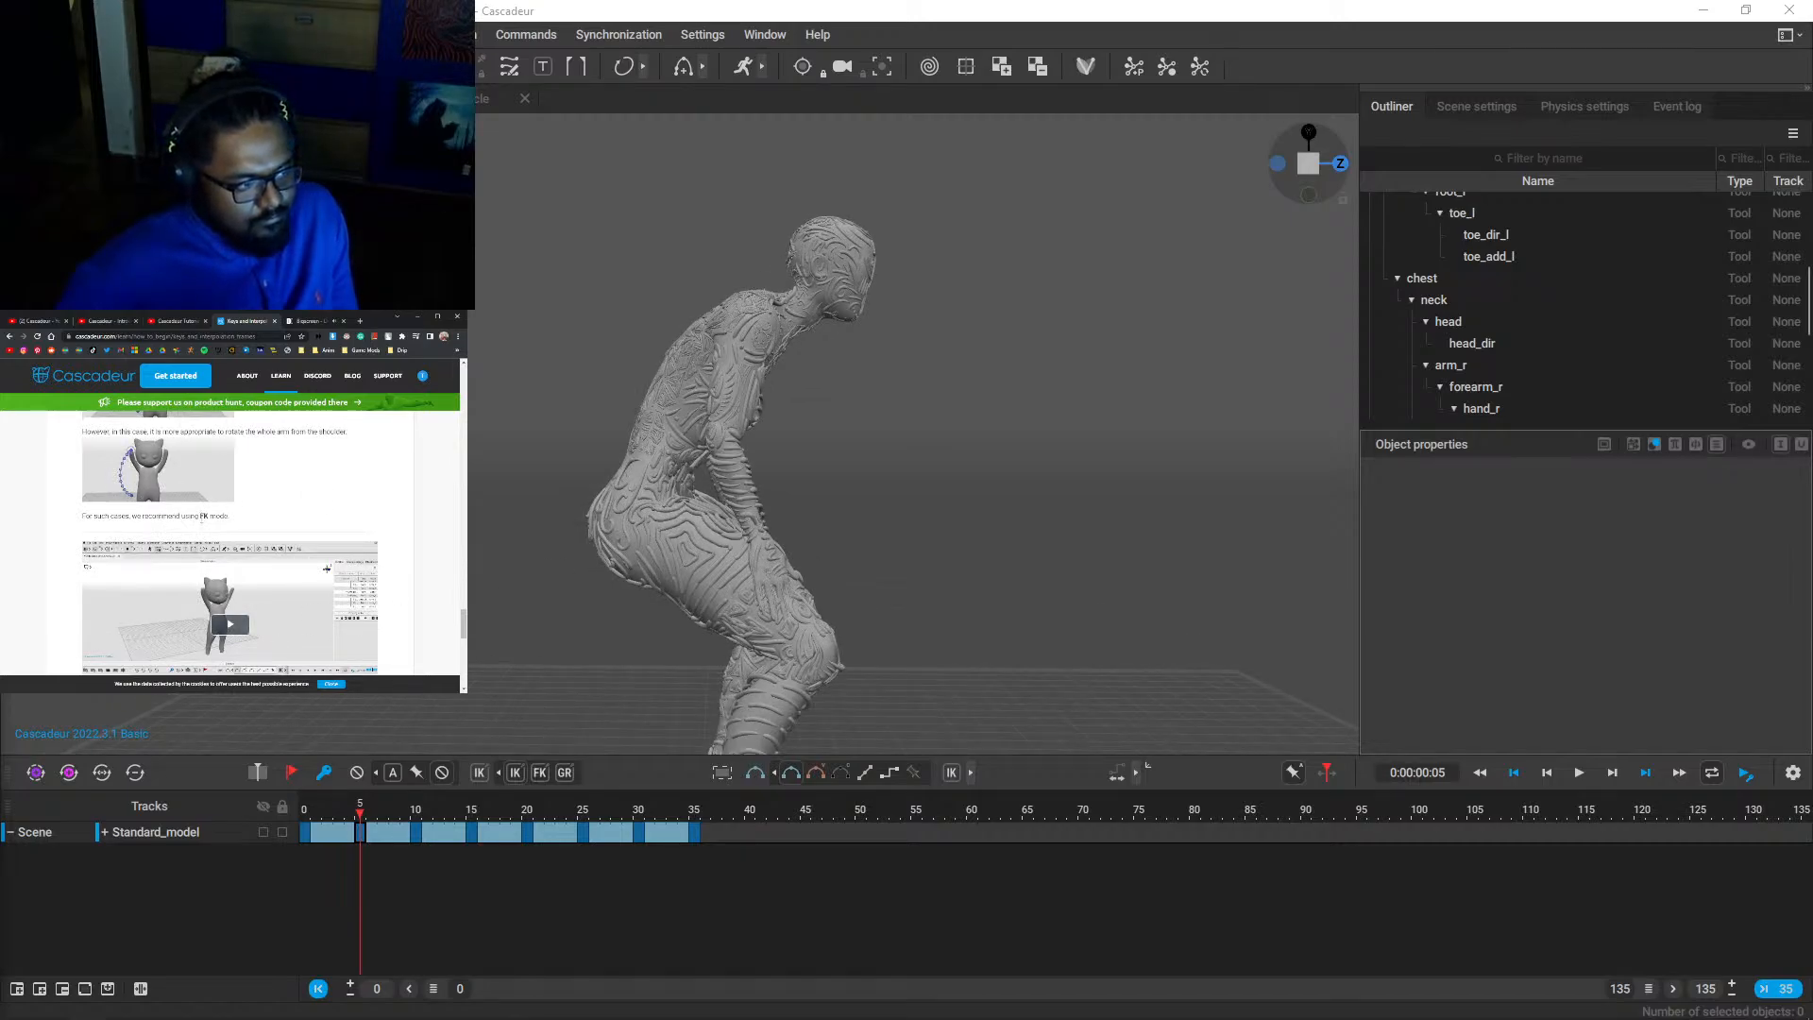
pyautogui.scroll(-5, 201, 519)
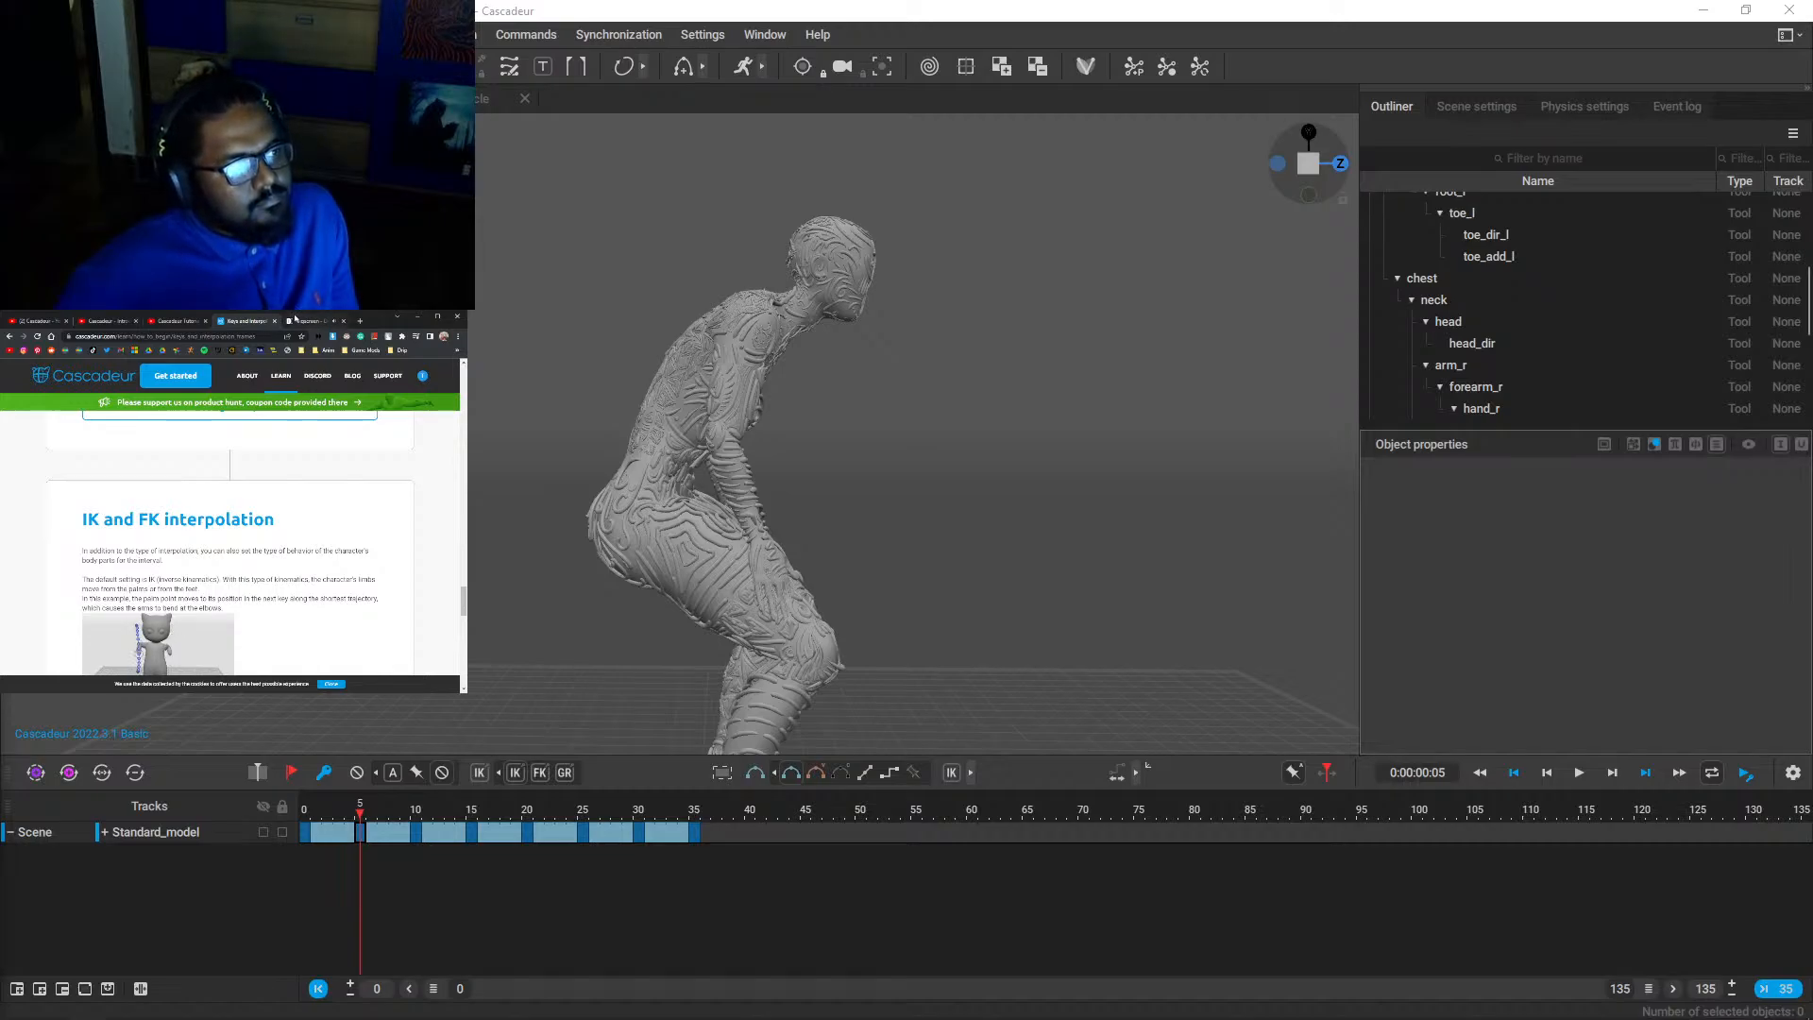
# - Switch to the livestream page in the browser and post the chat message "GOD IS WILDING"
pyautogui.click(295, 320)
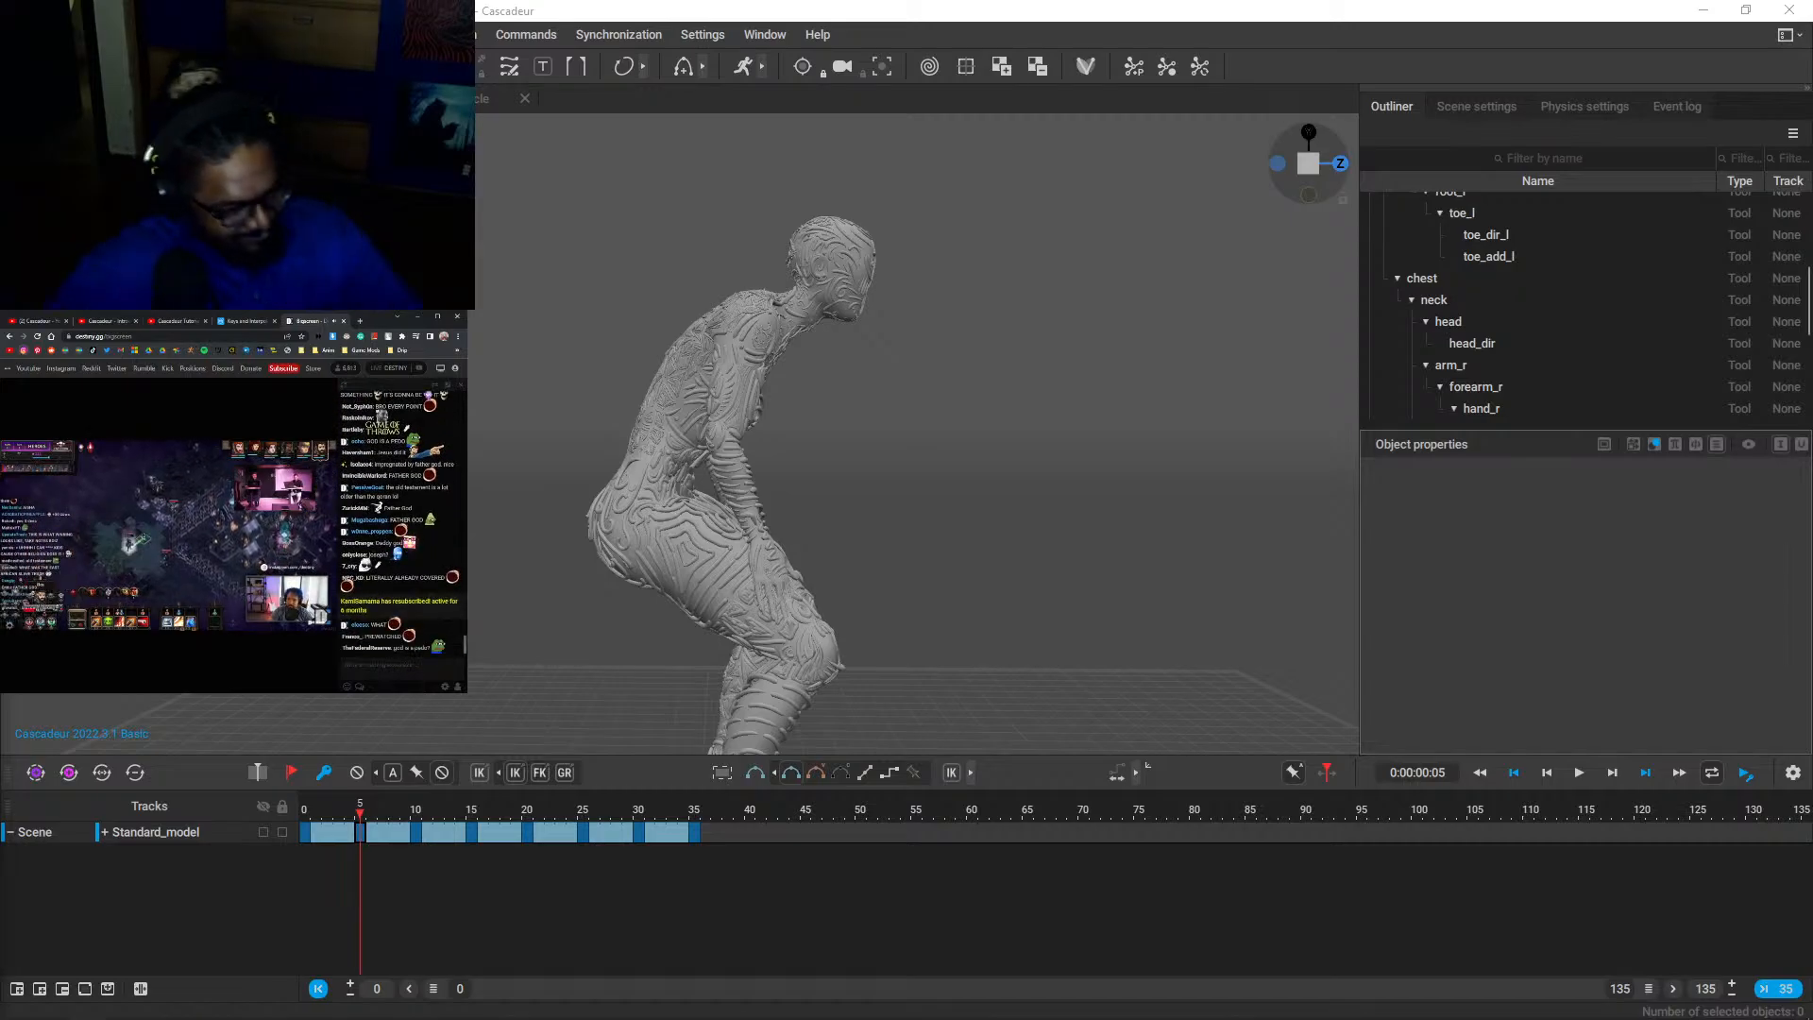
pyautogui.click(392, 667)
pyautogui.write('GOD IS WILDING')
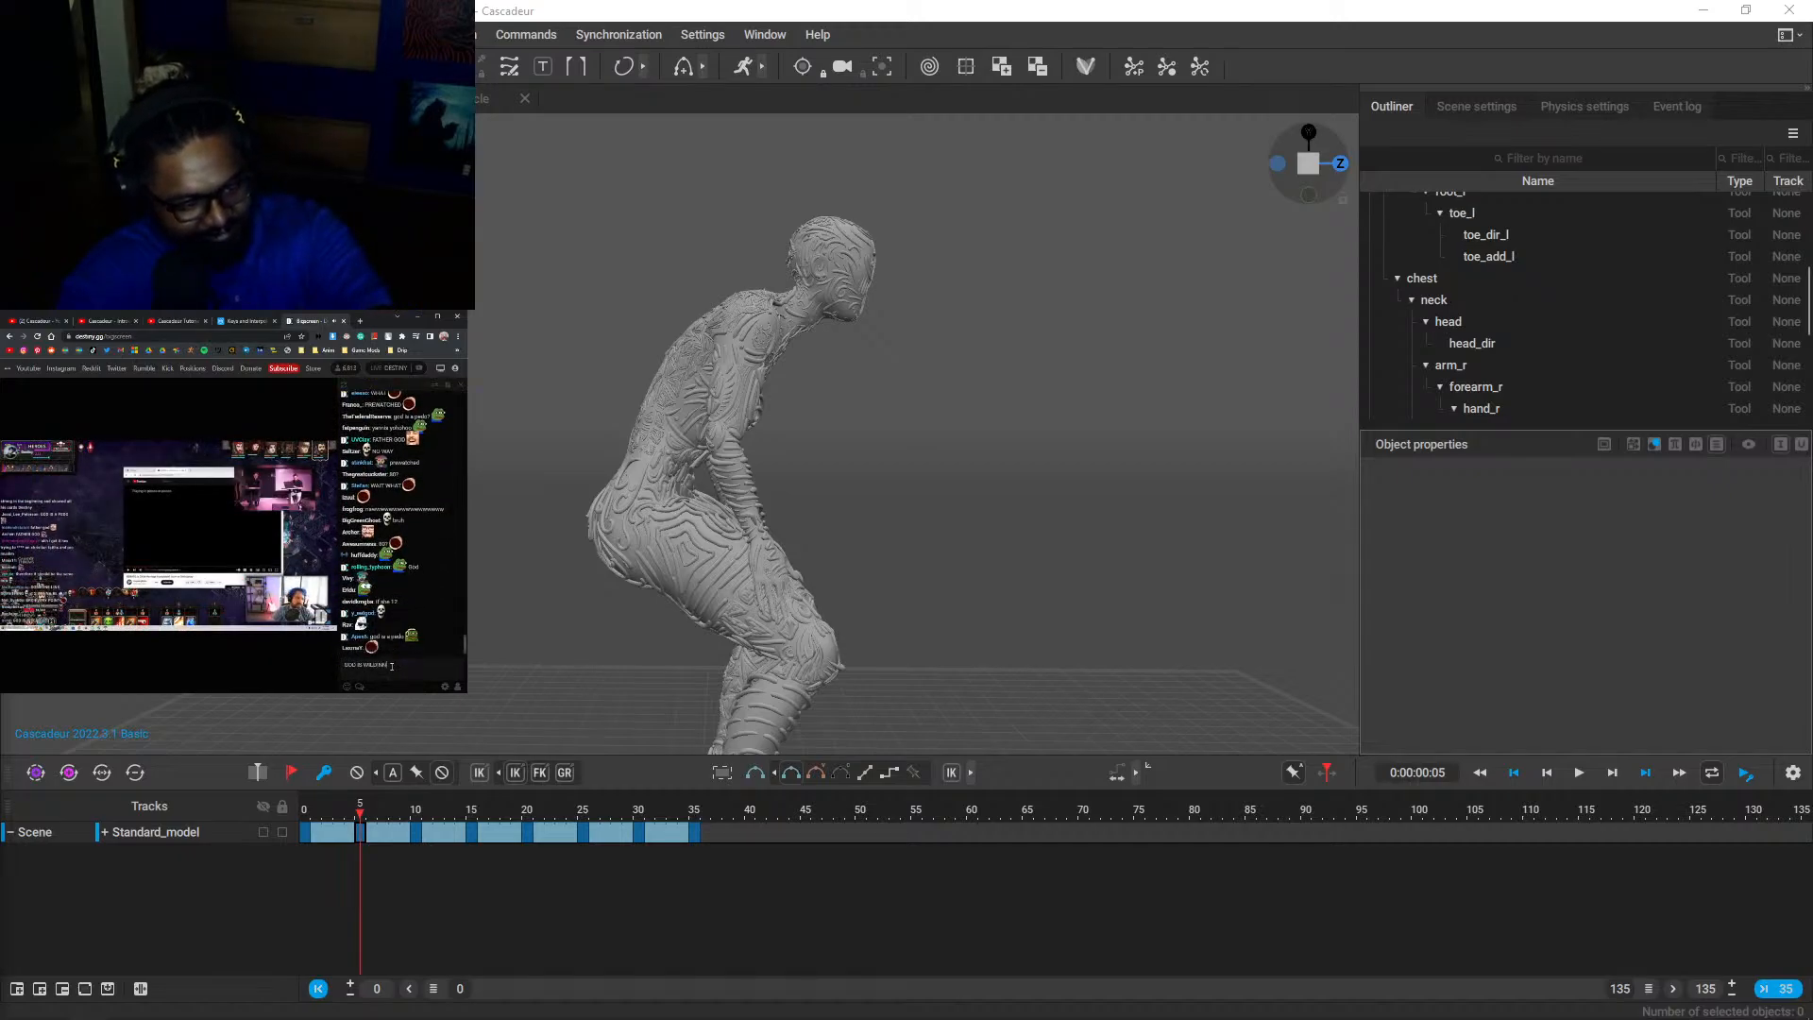
pyautogui.press('Return')
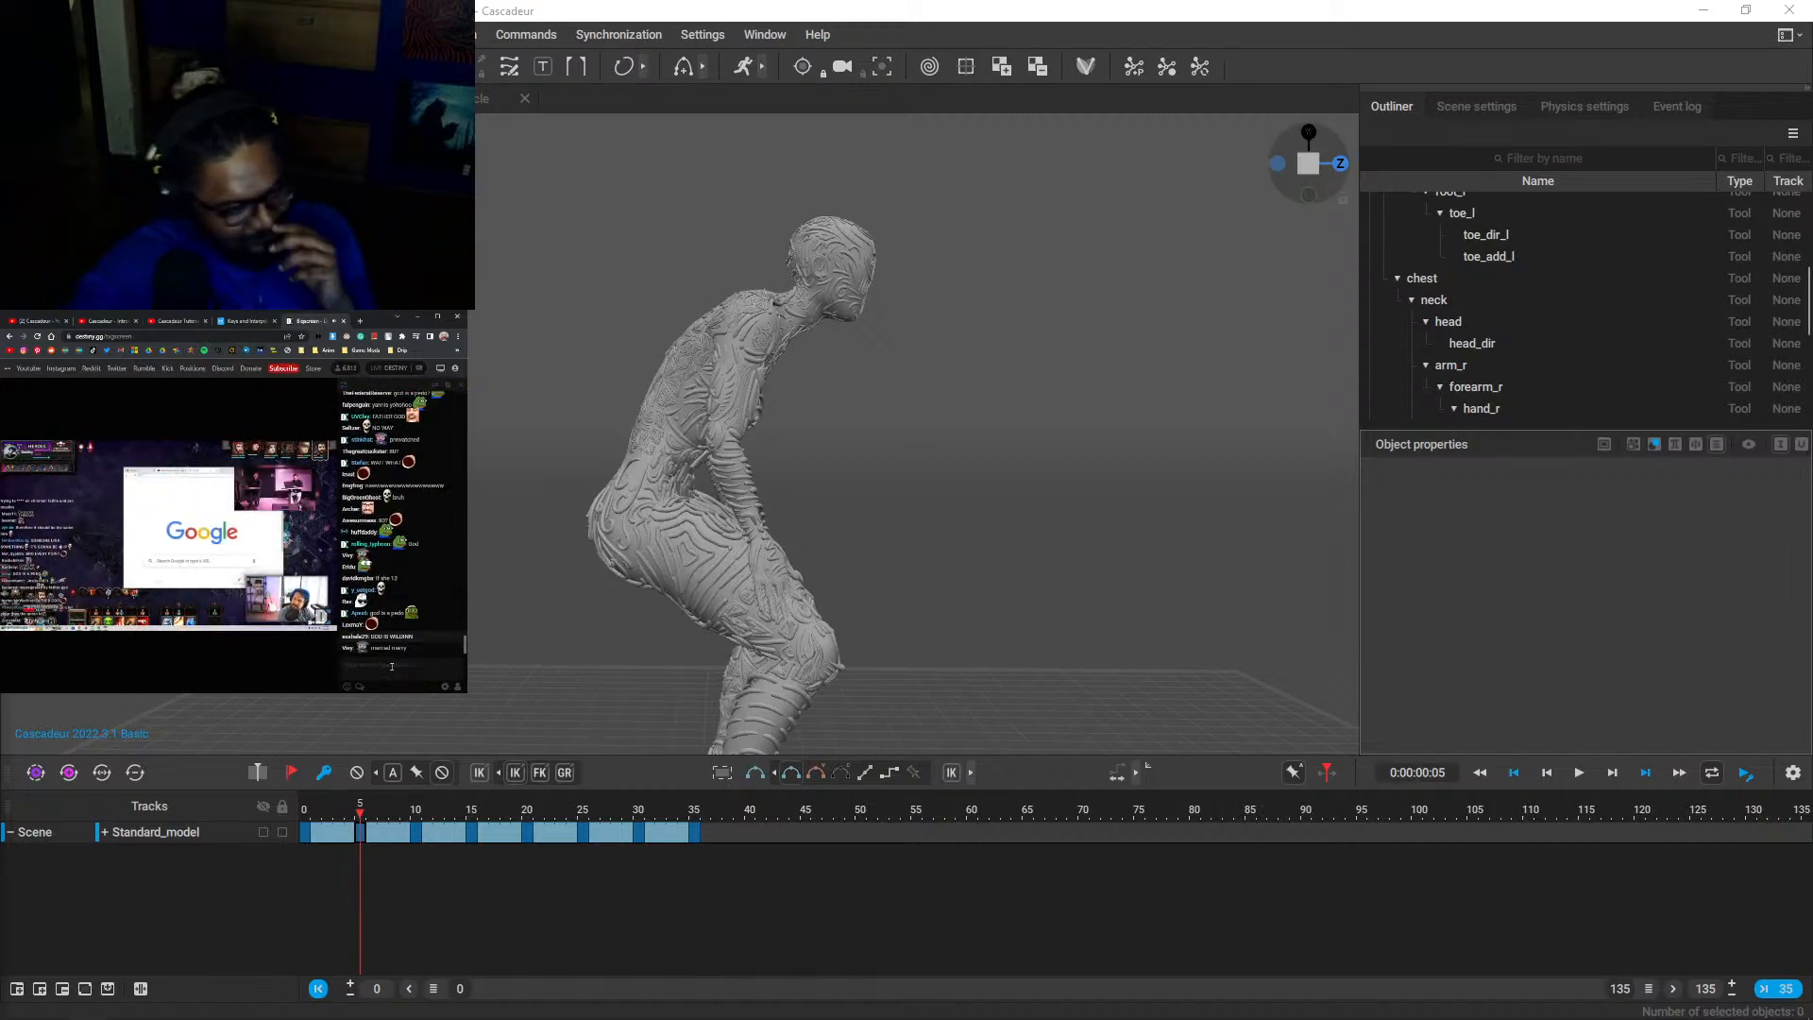